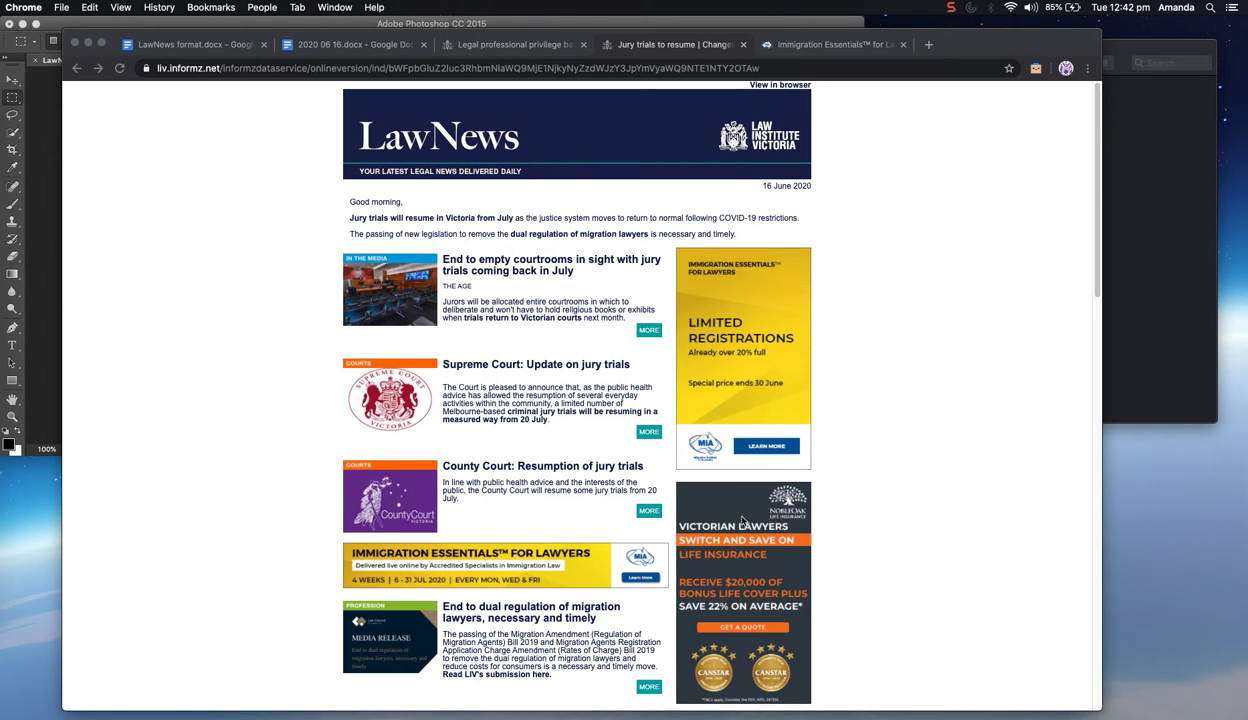
# Look through the 16 June 2020 LawNews newsletter, examining its stories, category labels, banner advertisements and side advertisements
pyautogui.click(868, 320)
pyautogui.scroll(-5, 714, 483)
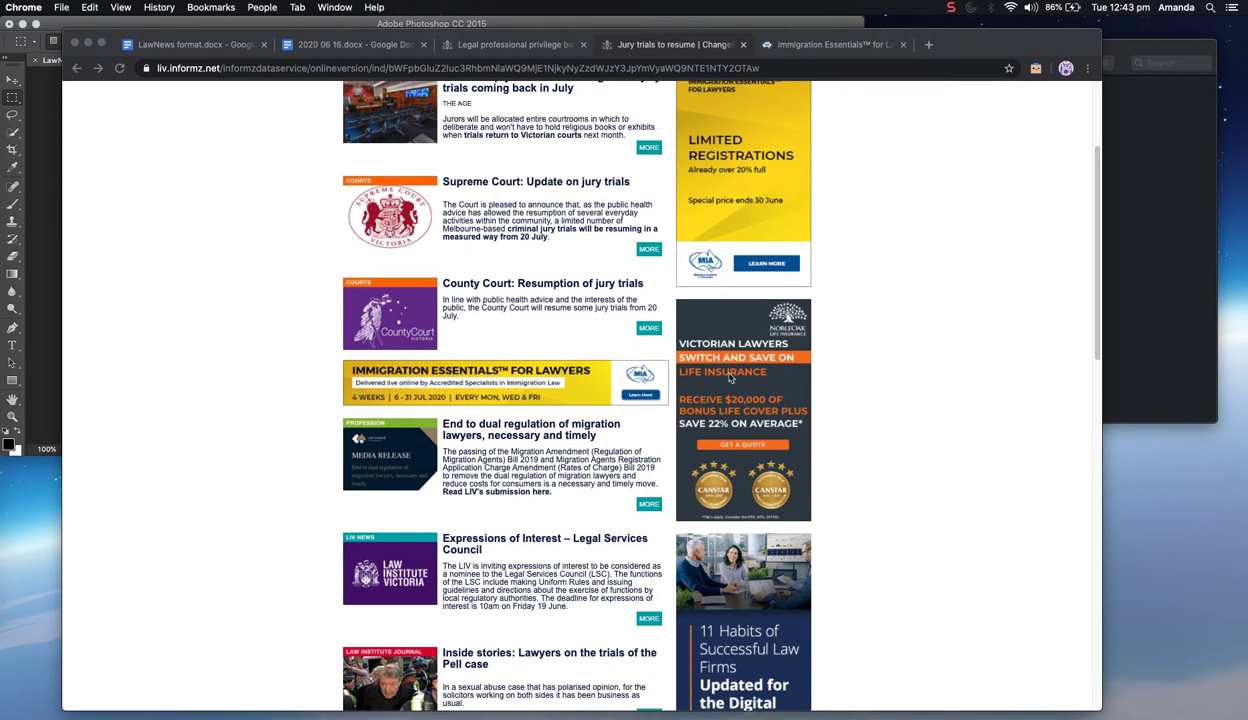
pyautogui.scroll(-5, 725, 382)
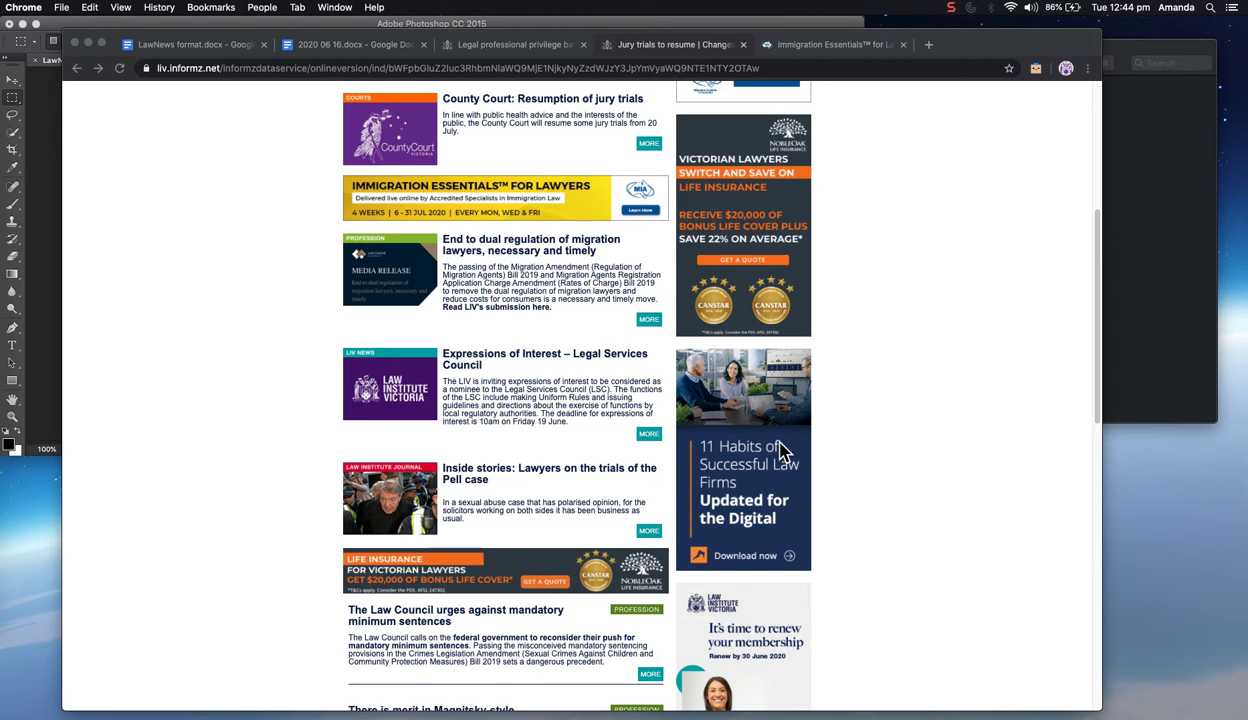
pyautogui.scroll(-4, 770, 455)
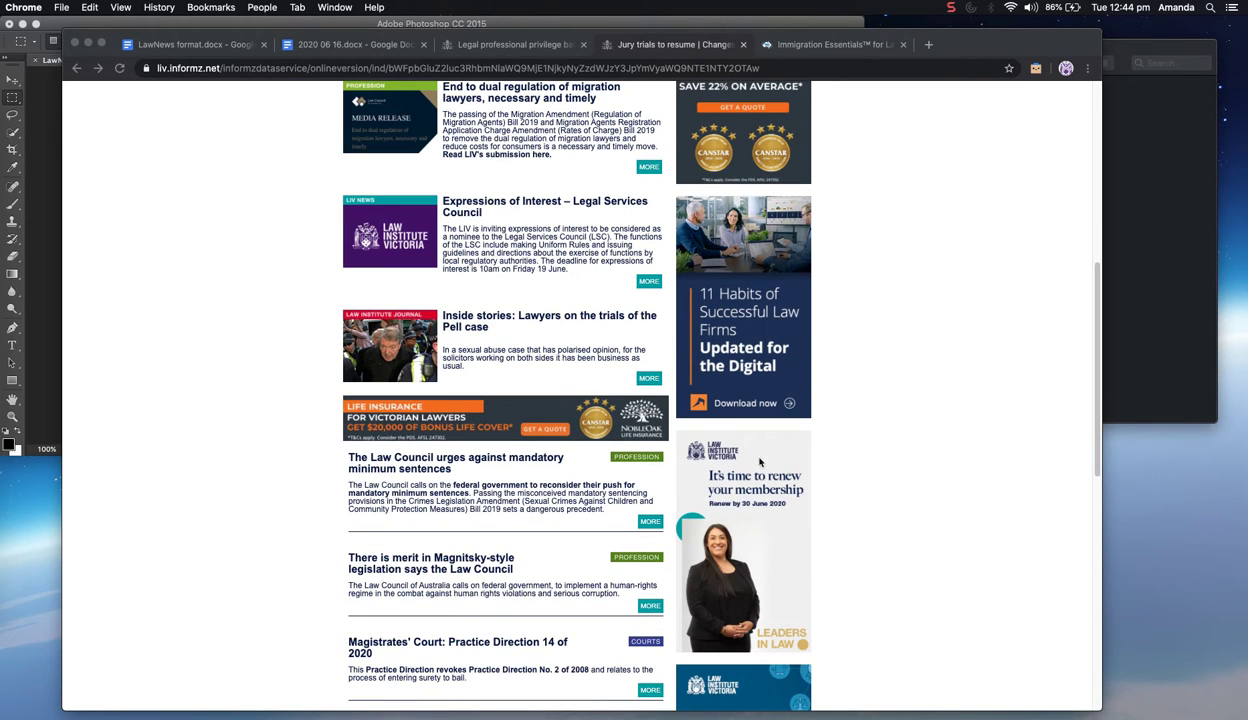
pyautogui.scroll(-10, 805, 446)
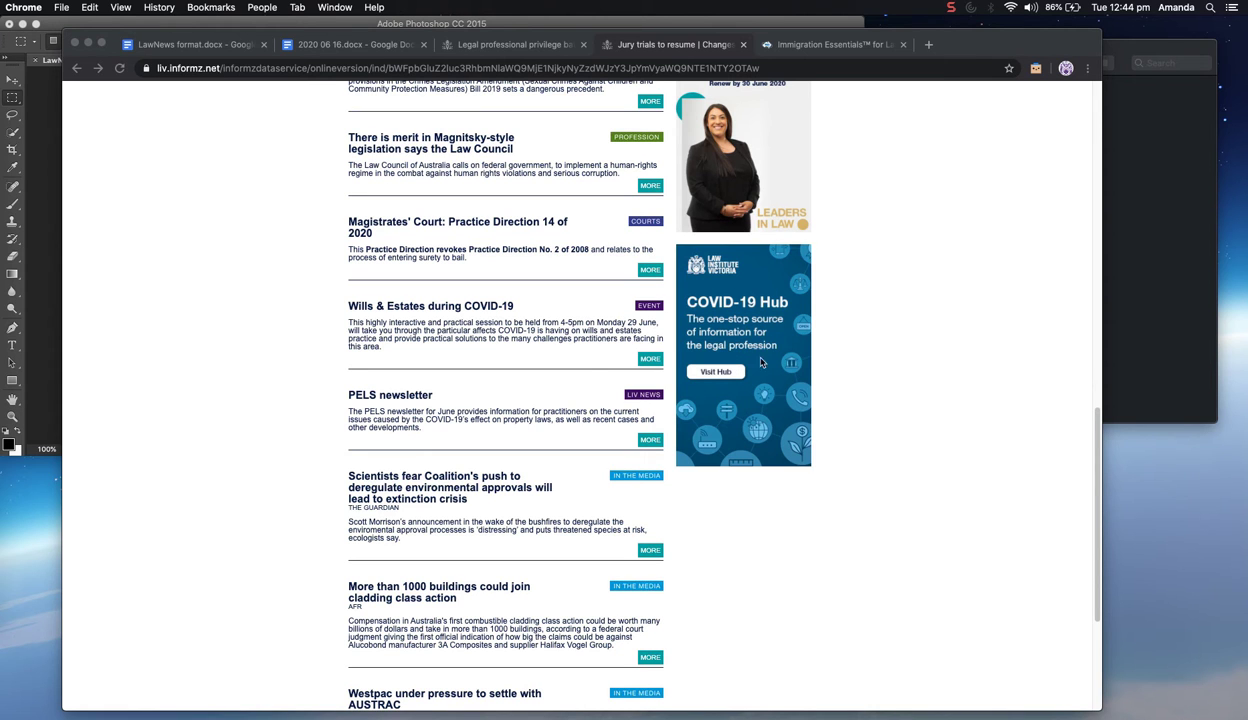
pyautogui.scroll(1, 730, 371)
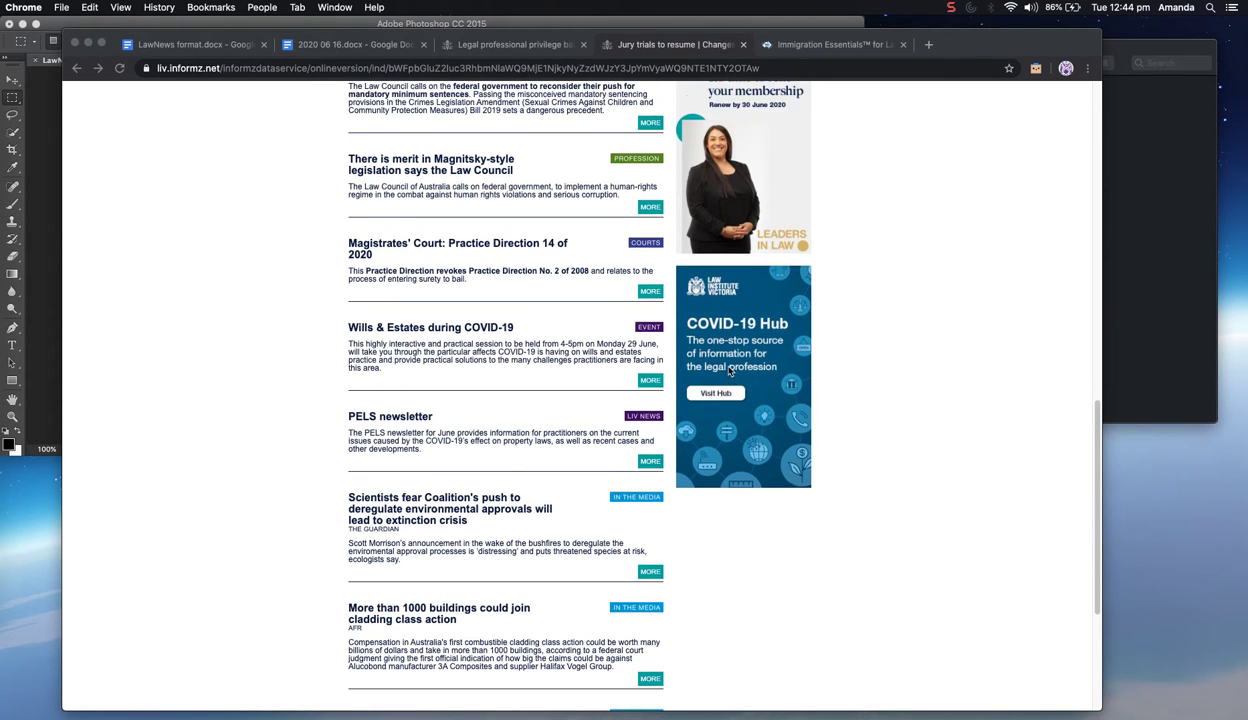
pyautogui.scroll(5, 730, 371)
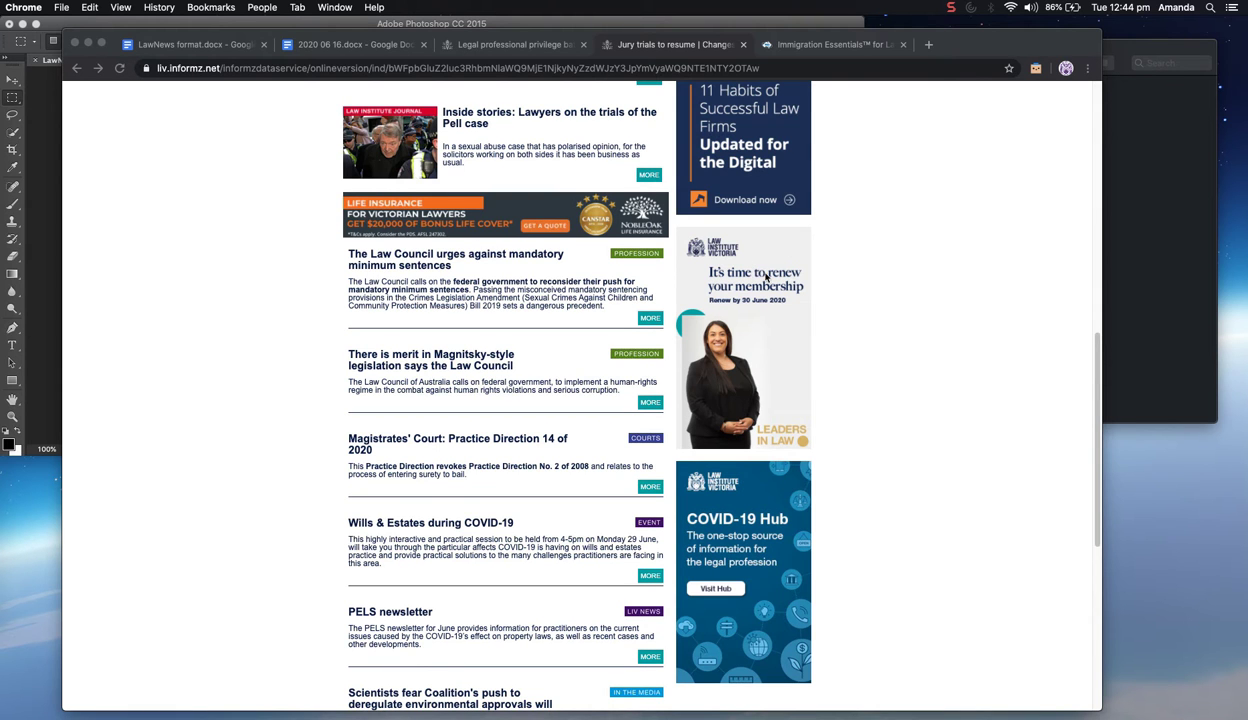
pyautogui.scroll(10, 760, 290)
pyautogui.scroll(4, 768, 305)
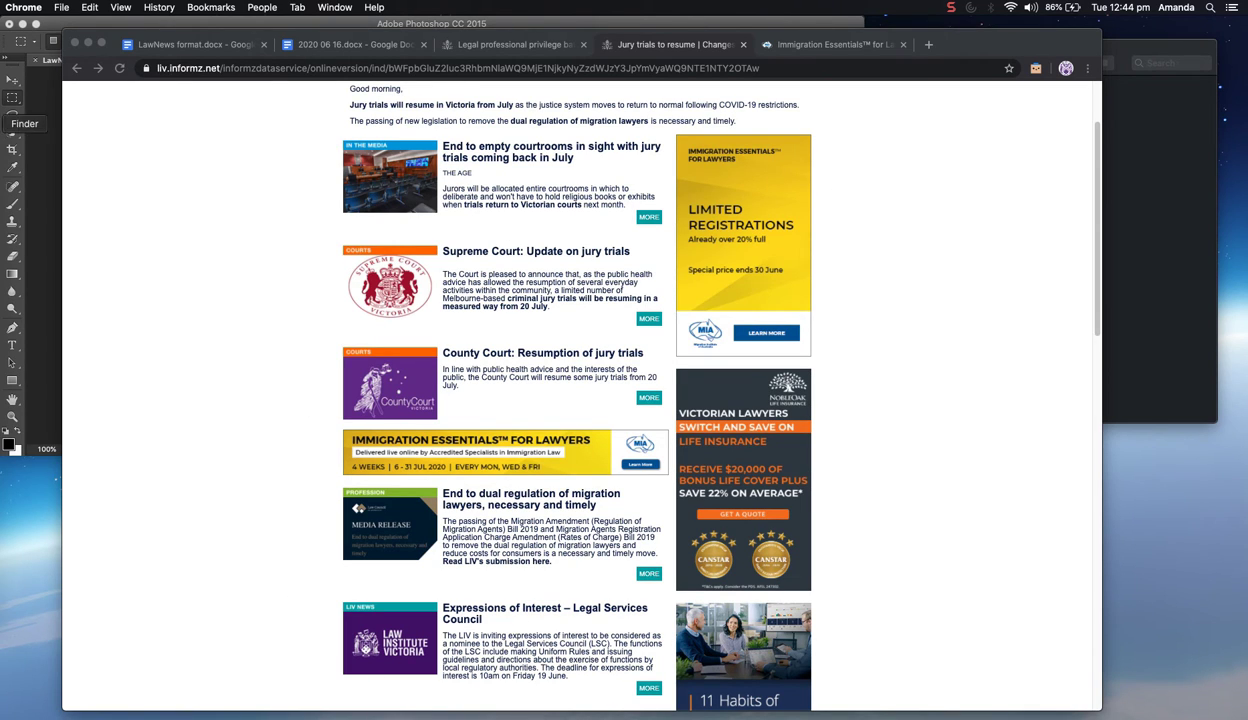
# Open the bookmarked Informz mailings page in a new browser tab
pyautogui.click(4, 147)
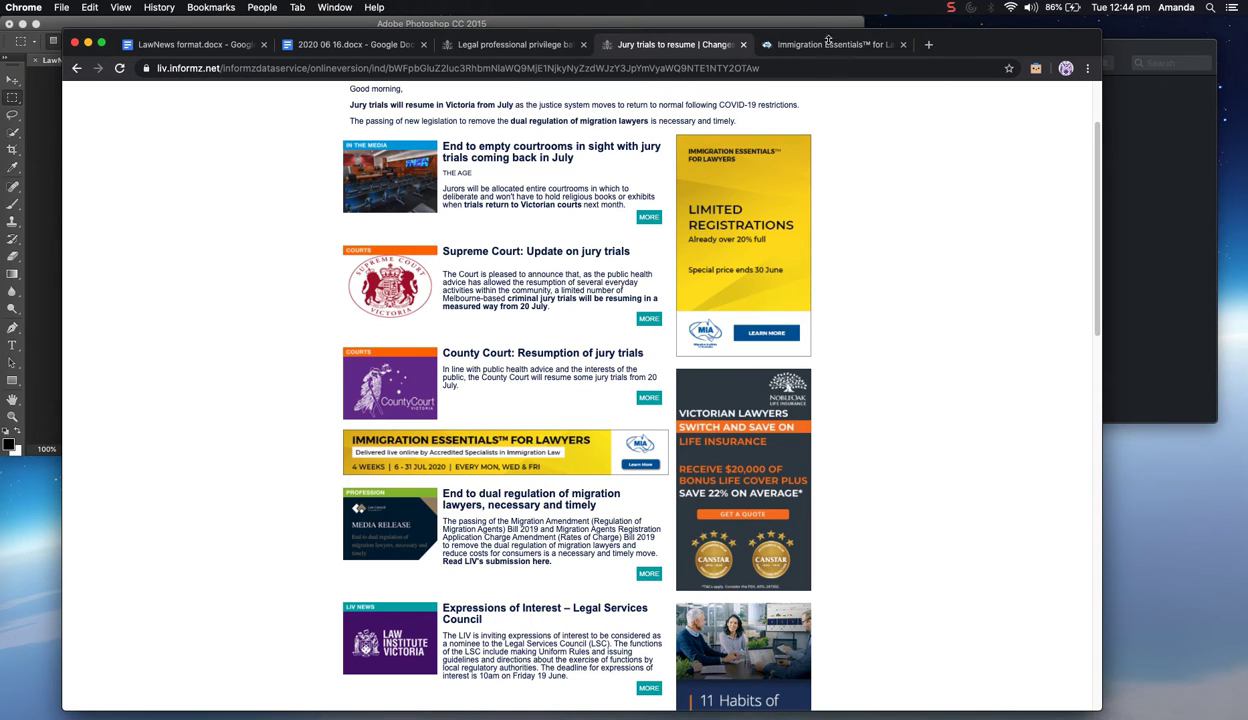
pyautogui.click(928, 44)
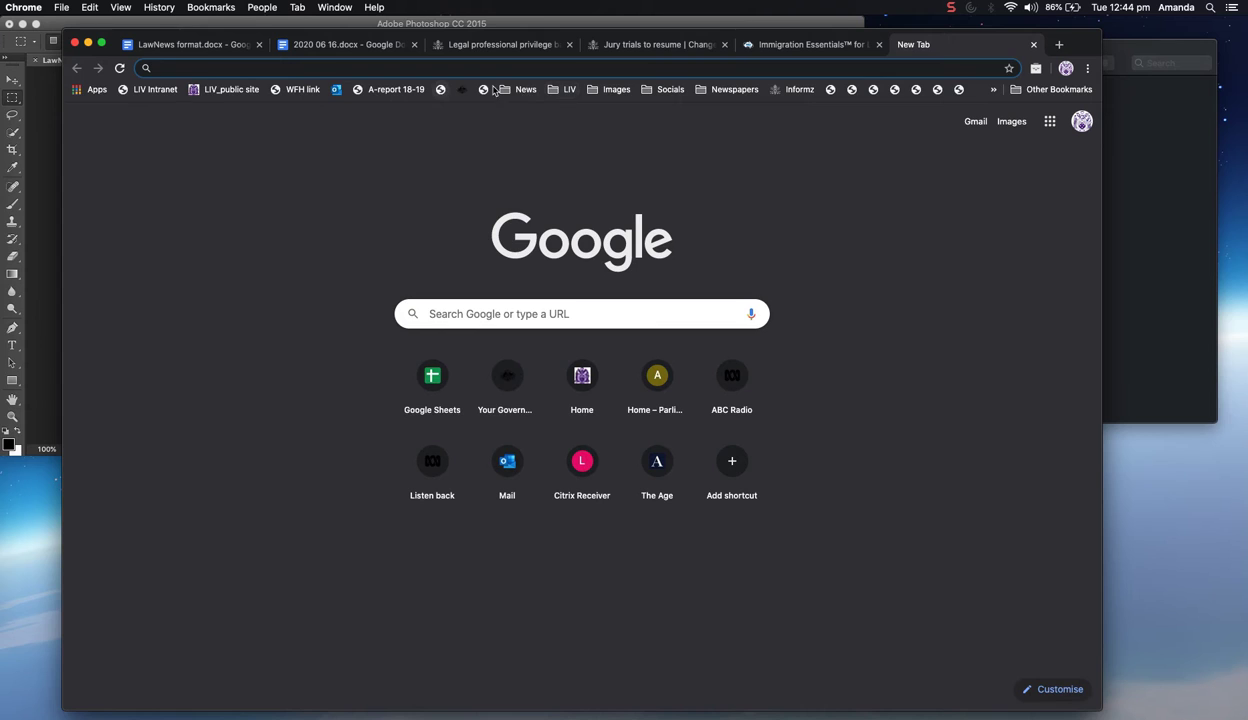
pyautogui.click(800, 90)
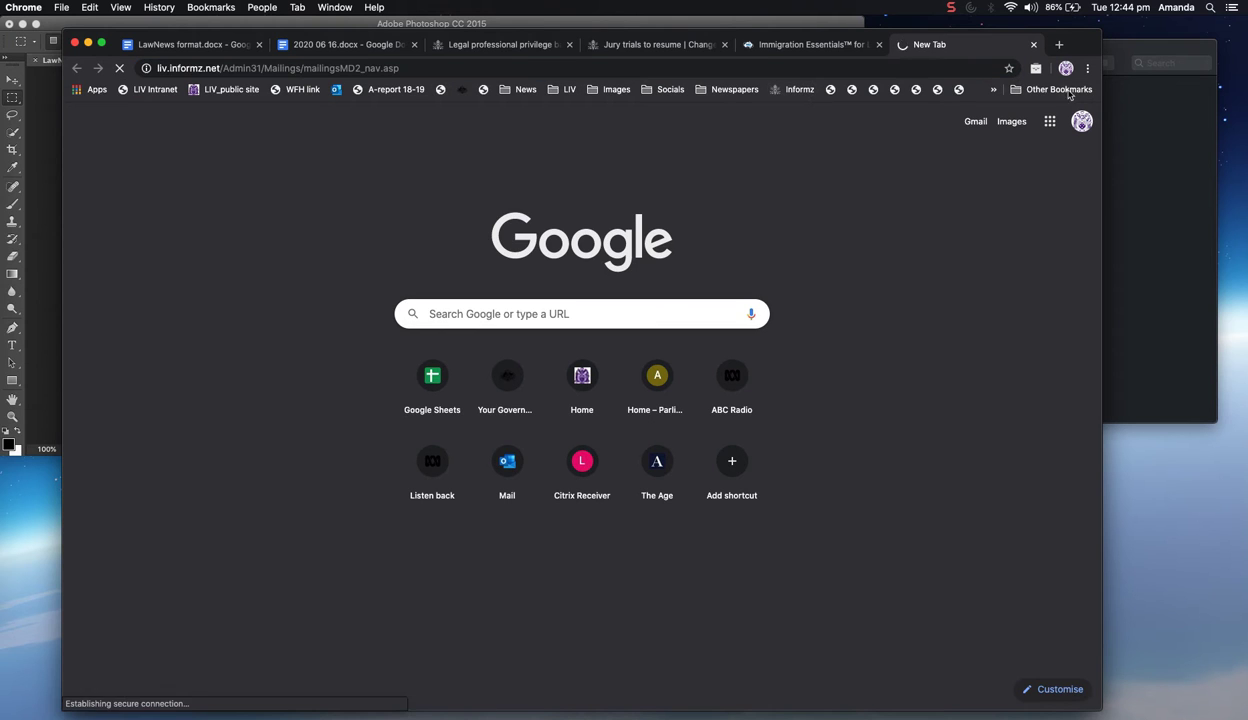
pyautogui.click(1087, 68)
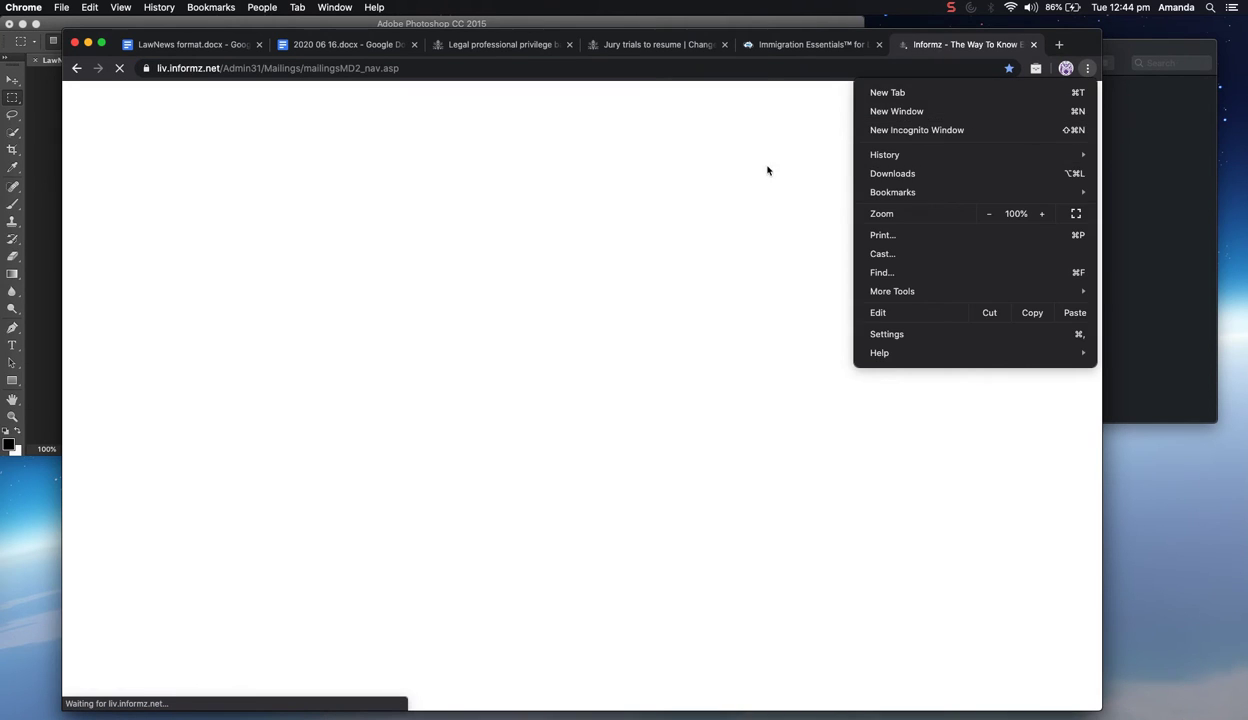
pyautogui.click(733, 176)
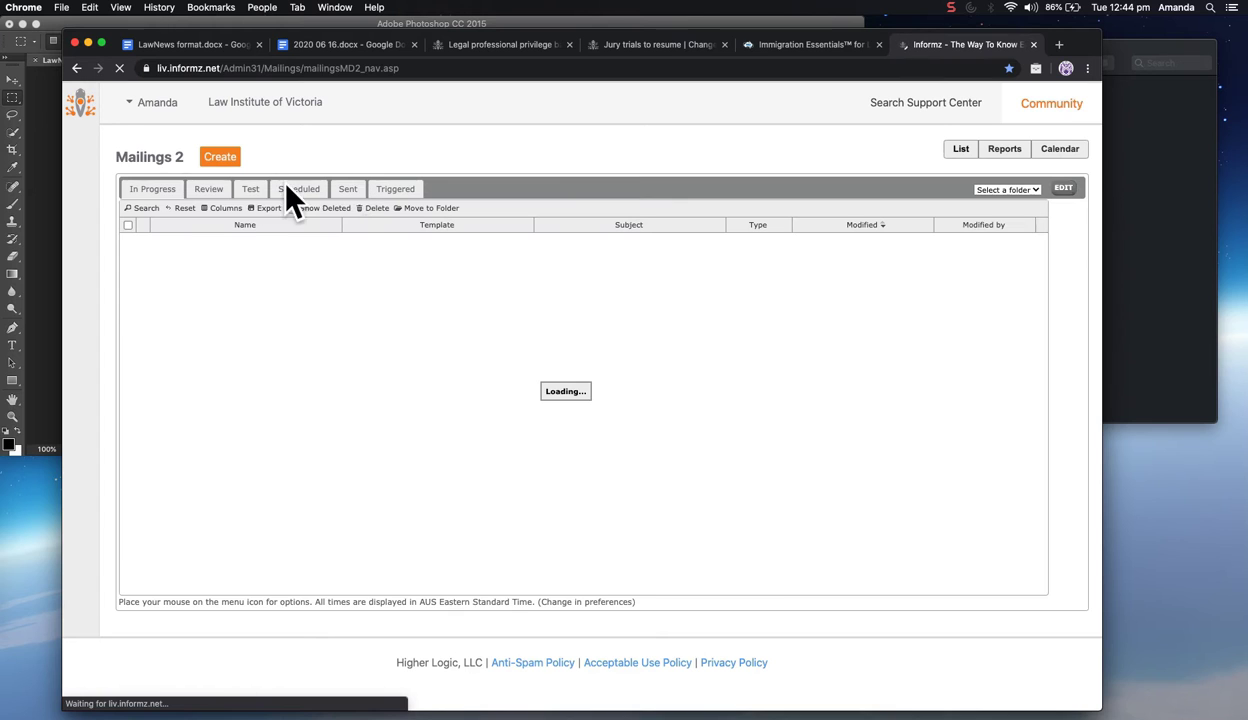
pyautogui.moveTo(124, 102)
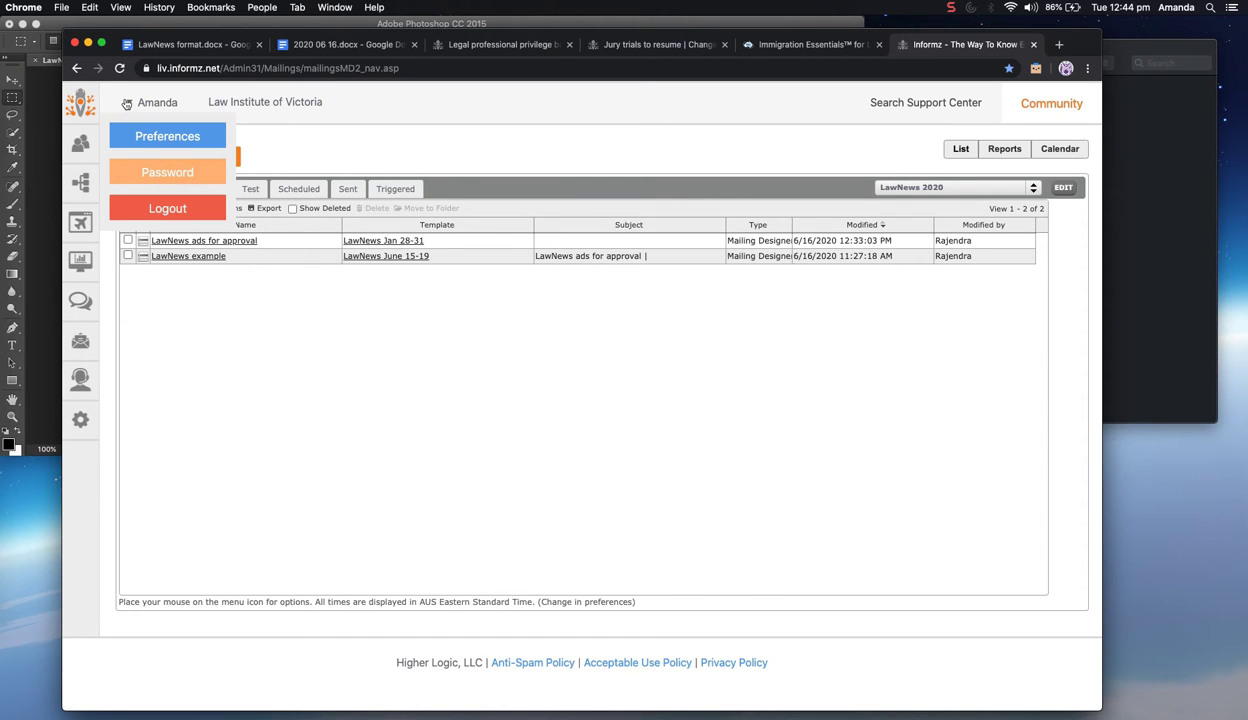
# Copy the Informz mailings page address and load it in a new incognito window
pyautogui.click(444, 67)
pyautogui.press('super+c')
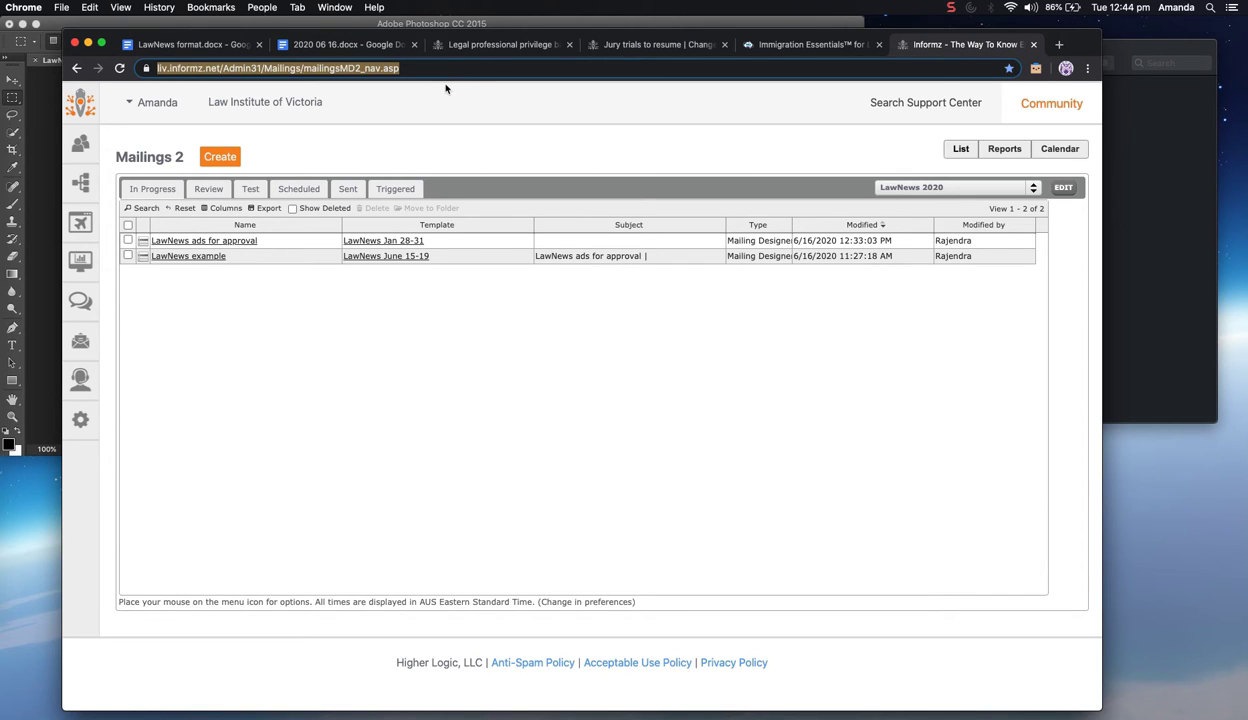
pyautogui.press('super+shift+n')
pyautogui.press('super+v')
pyautogui.press('Return')
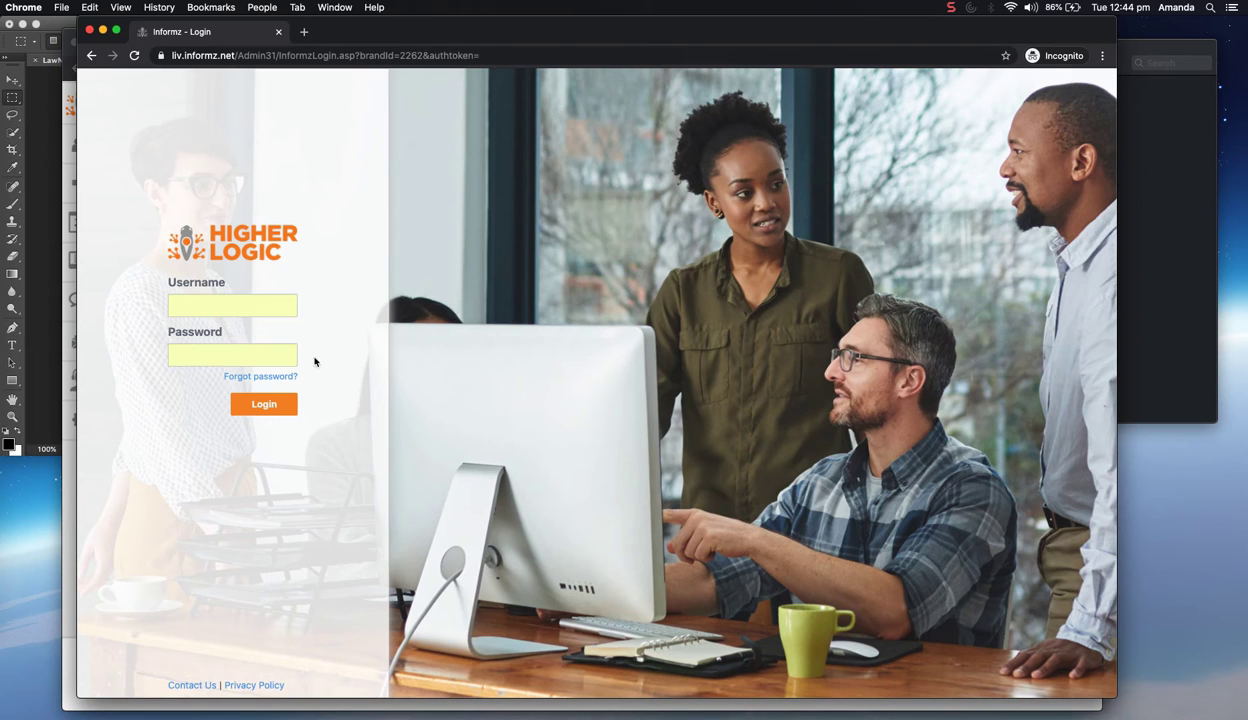
# Log in to Informz by entering the account username and password
pyautogui.click(217, 311)
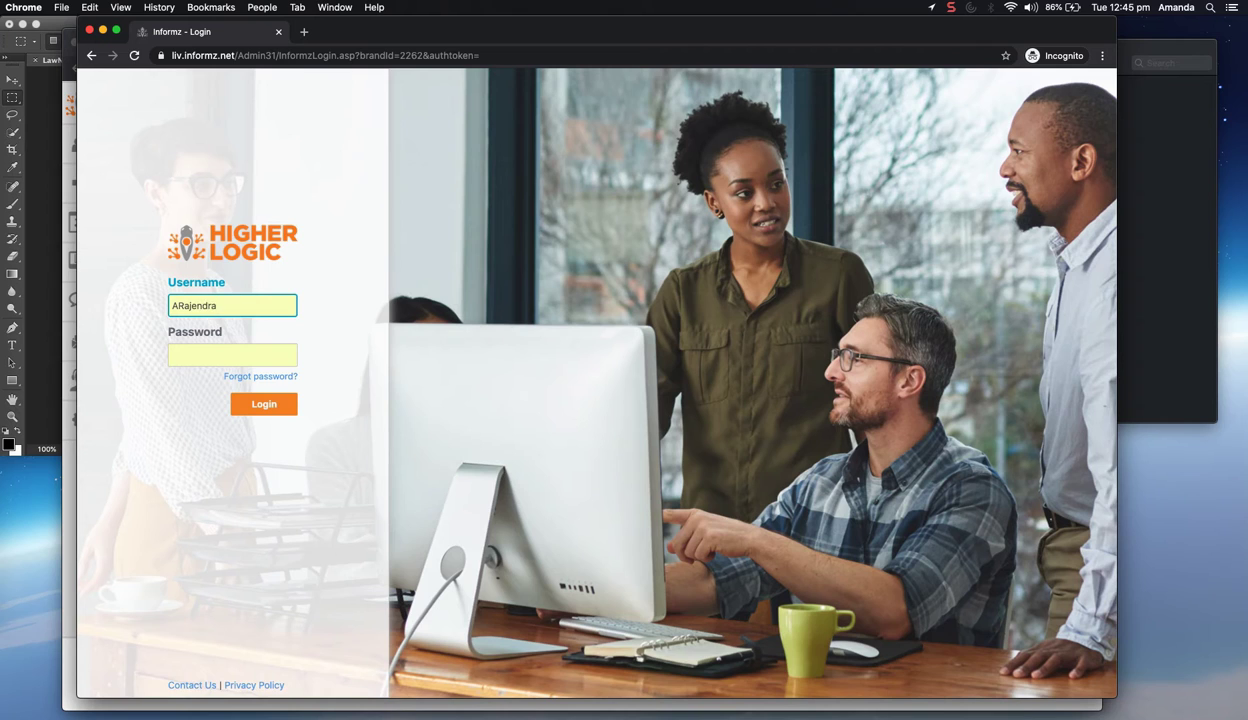
pyautogui.press('super+a')
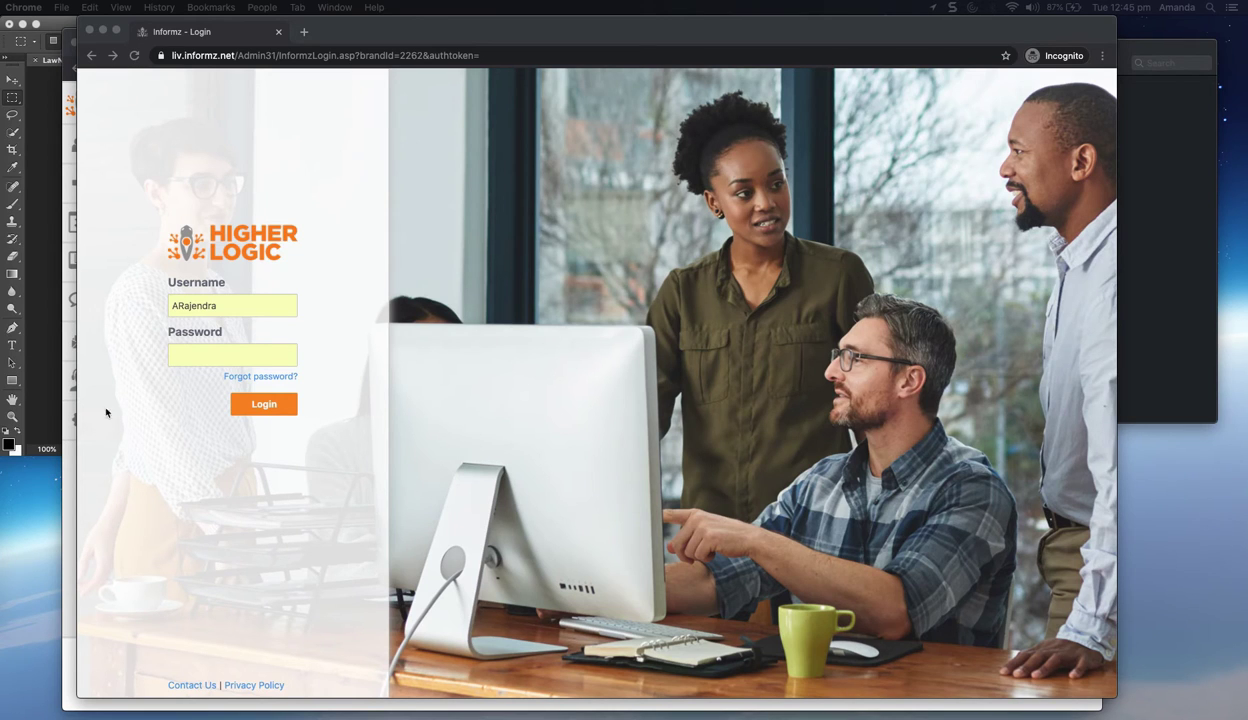
pyautogui.click(214, 354)
pyautogui.write('************')
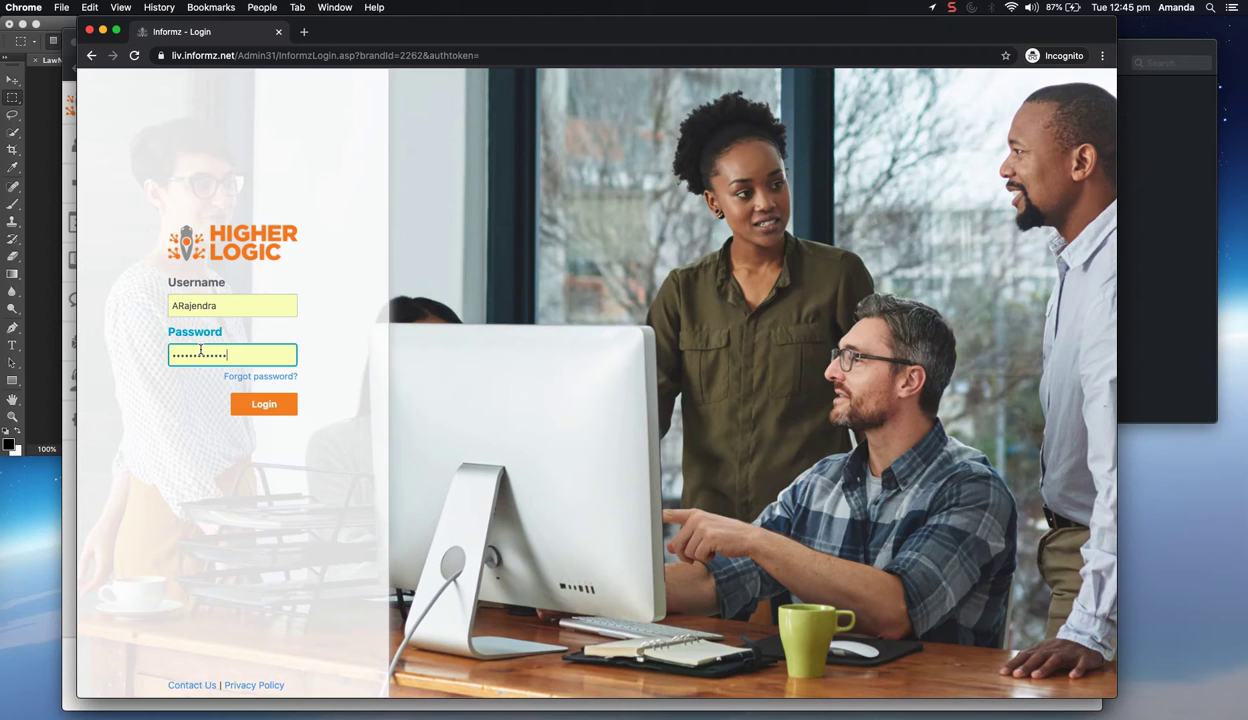
pyautogui.click(254, 406)
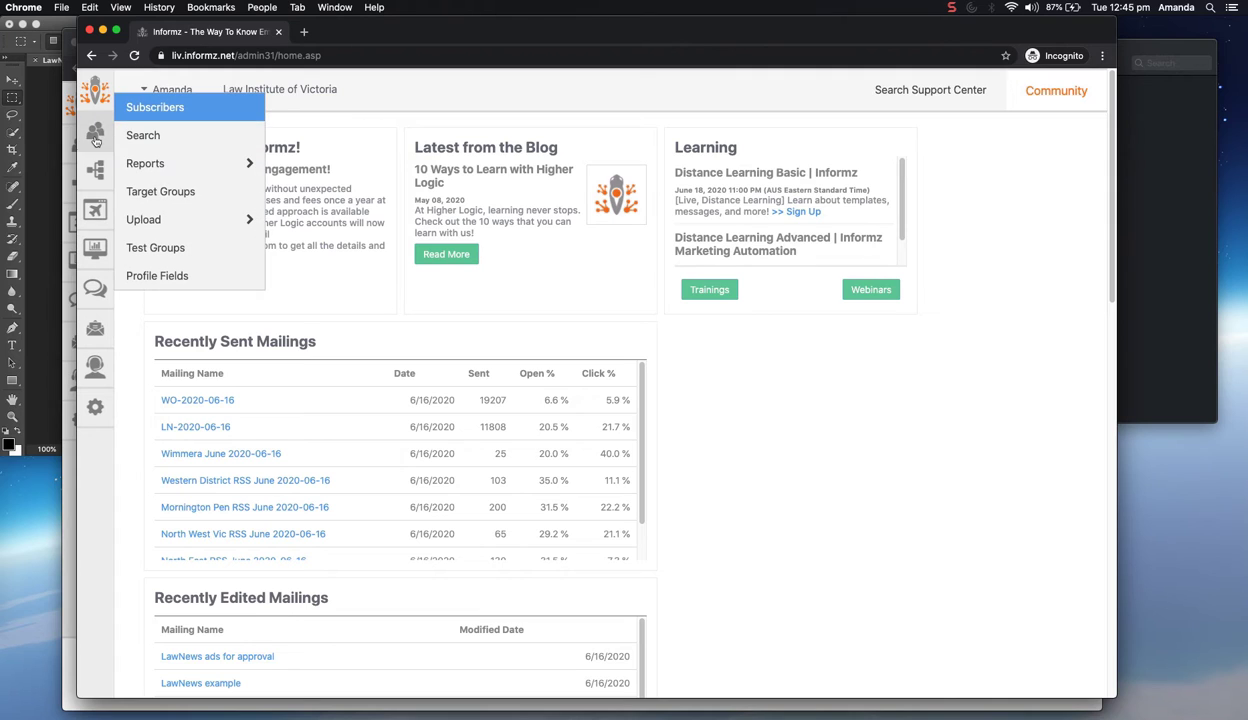
# Look over the account options and the Subscribers, Campaigns, Landing Pages, Web Tracking and Engagement sections
pyautogui.moveTo(105, 132)
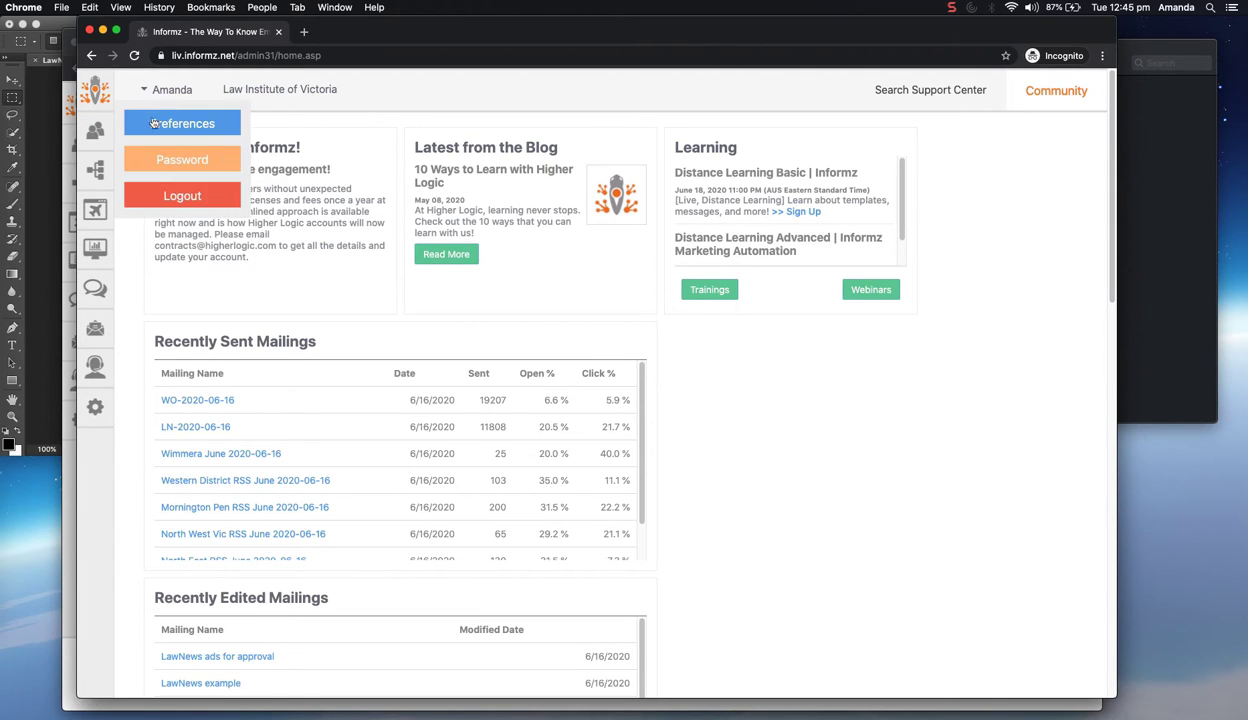
pyautogui.moveTo(128, 89)
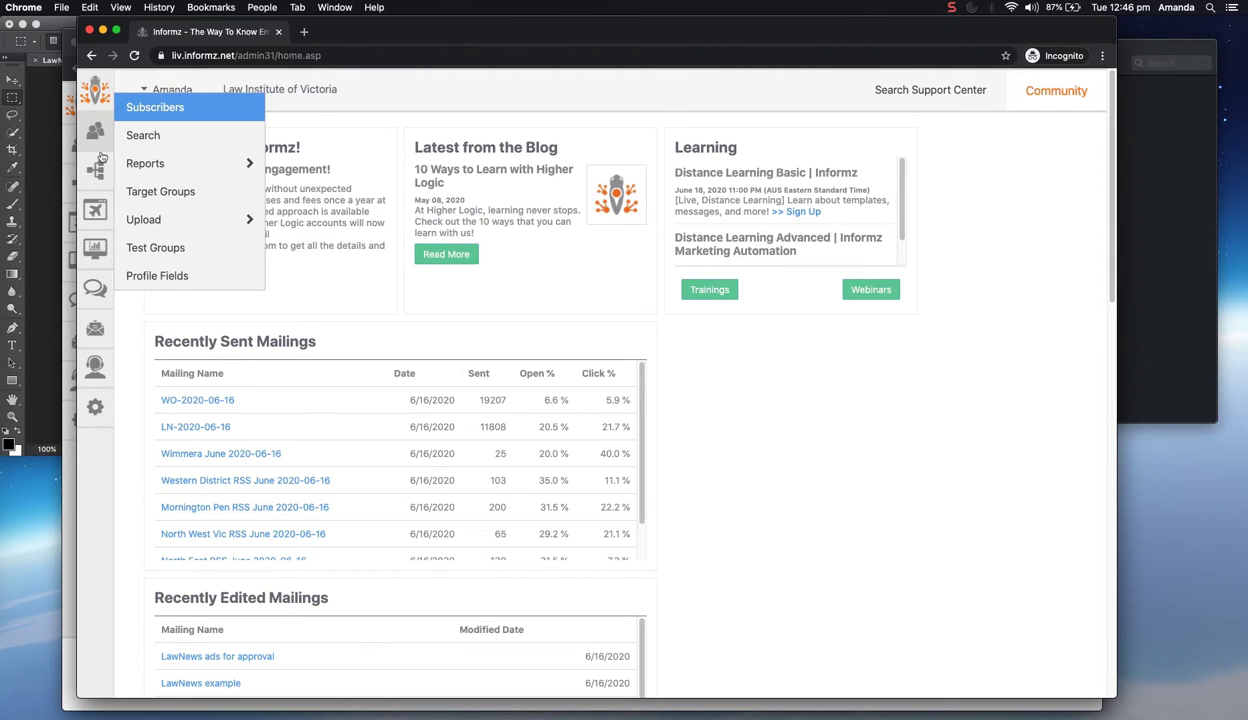
pyautogui.moveTo(100, 200)
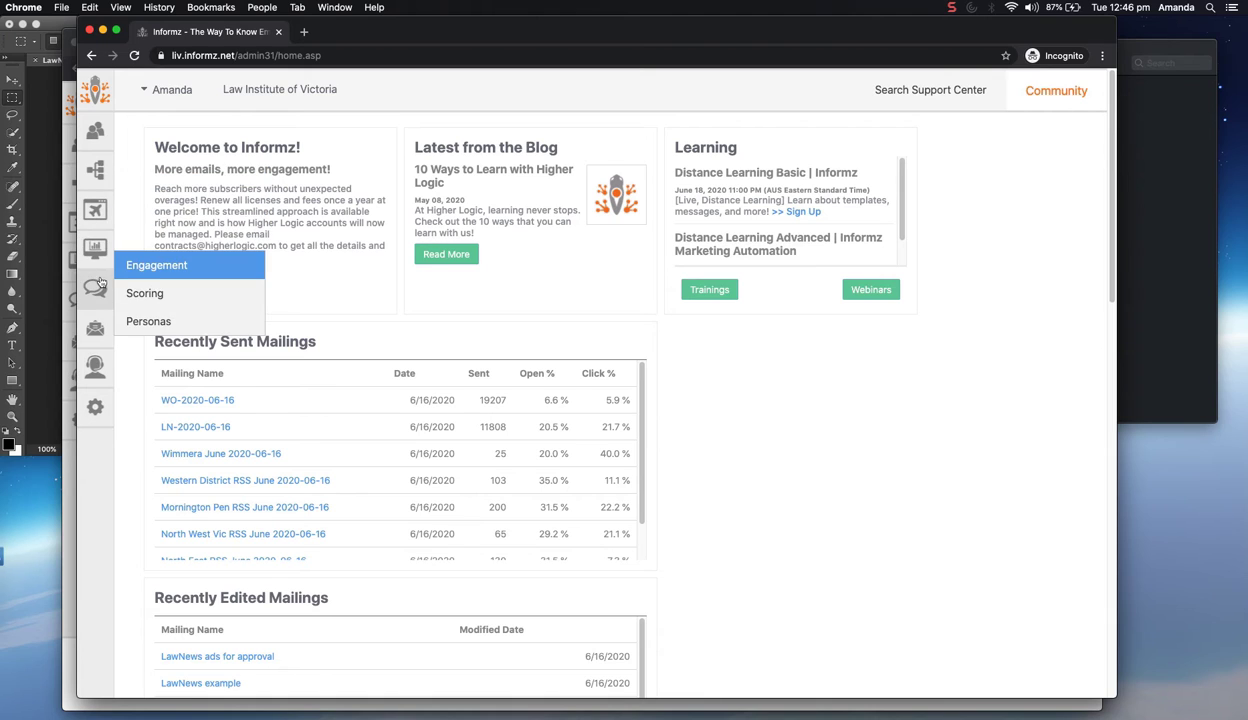
pyautogui.moveTo(106, 237)
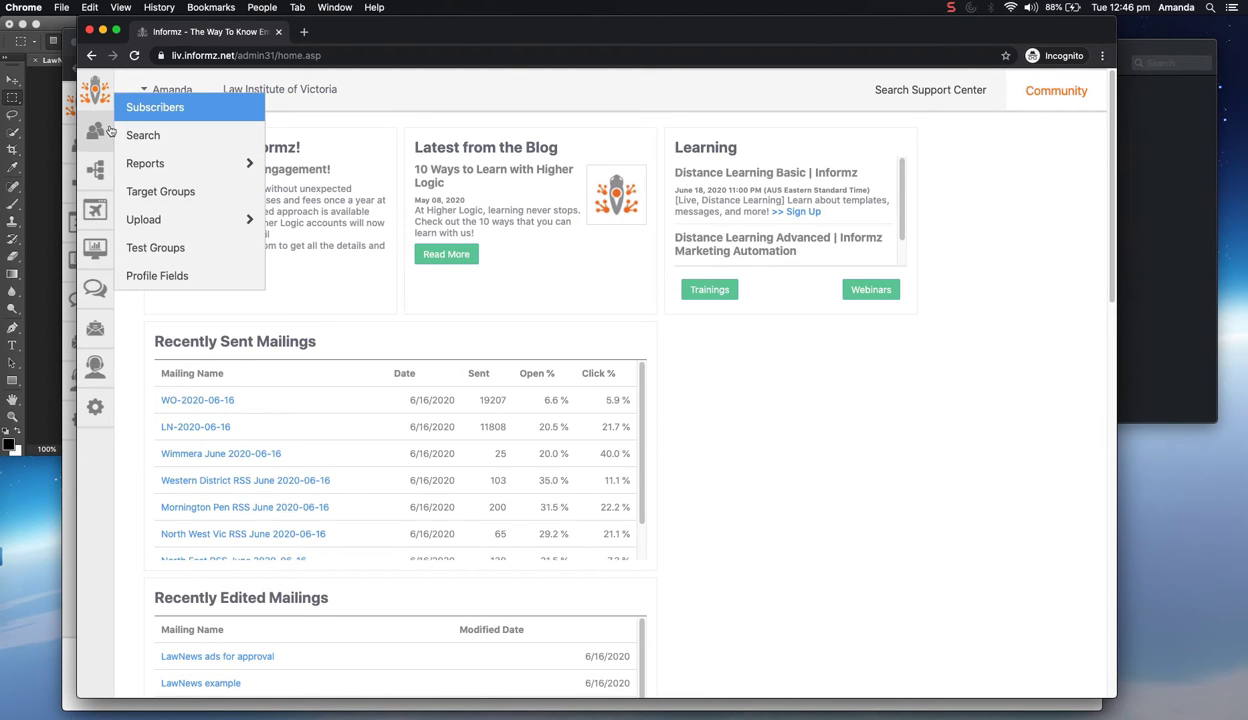
pyautogui.moveTo(100, 258)
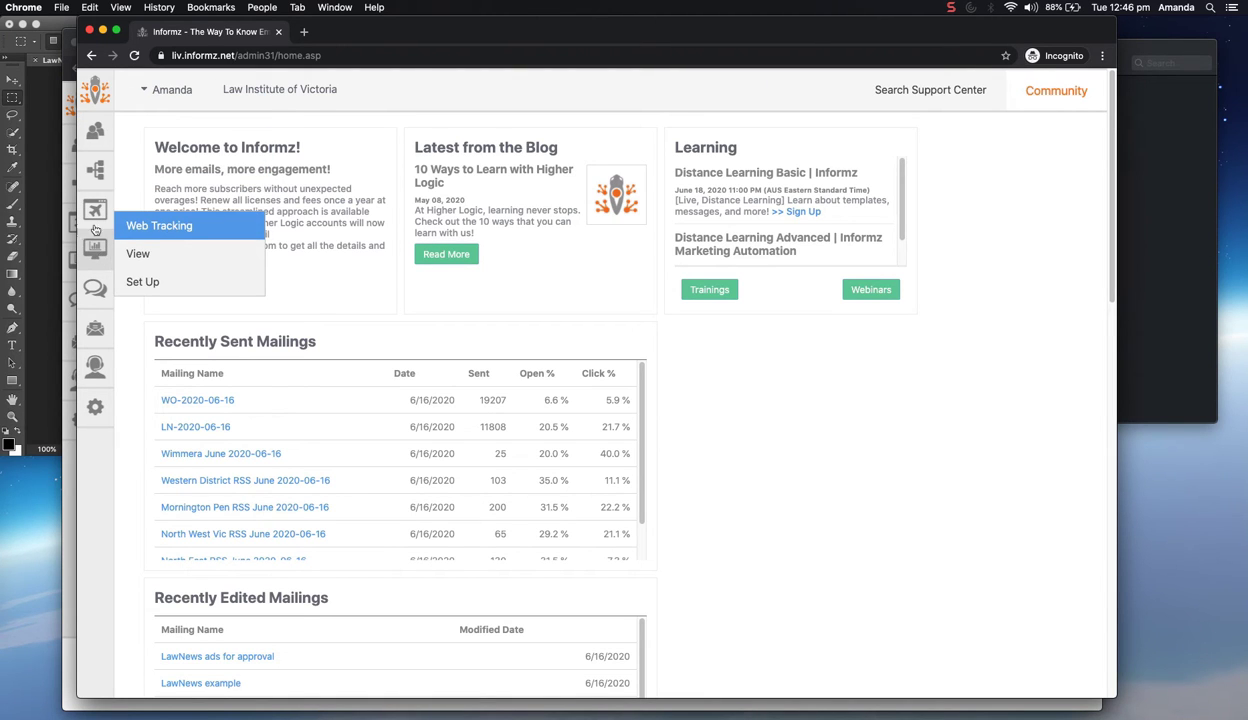
pyautogui.moveTo(100, 176)
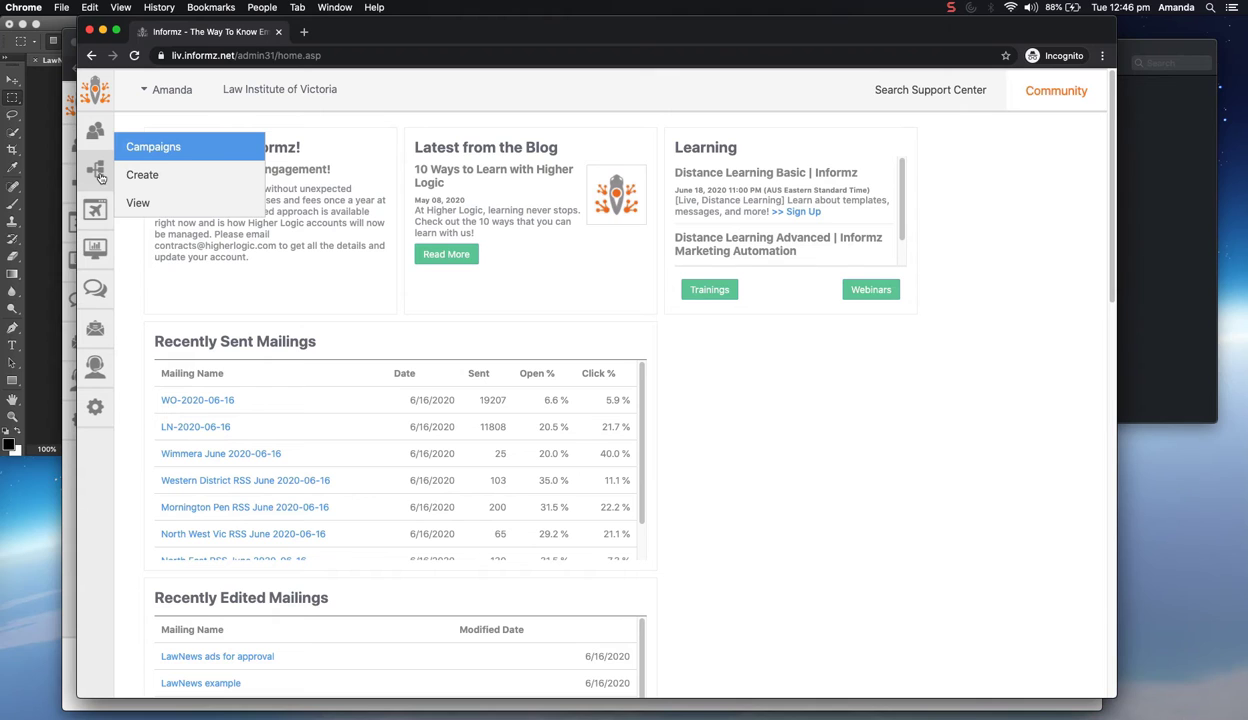
pyautogui.moveTo(92, 216)
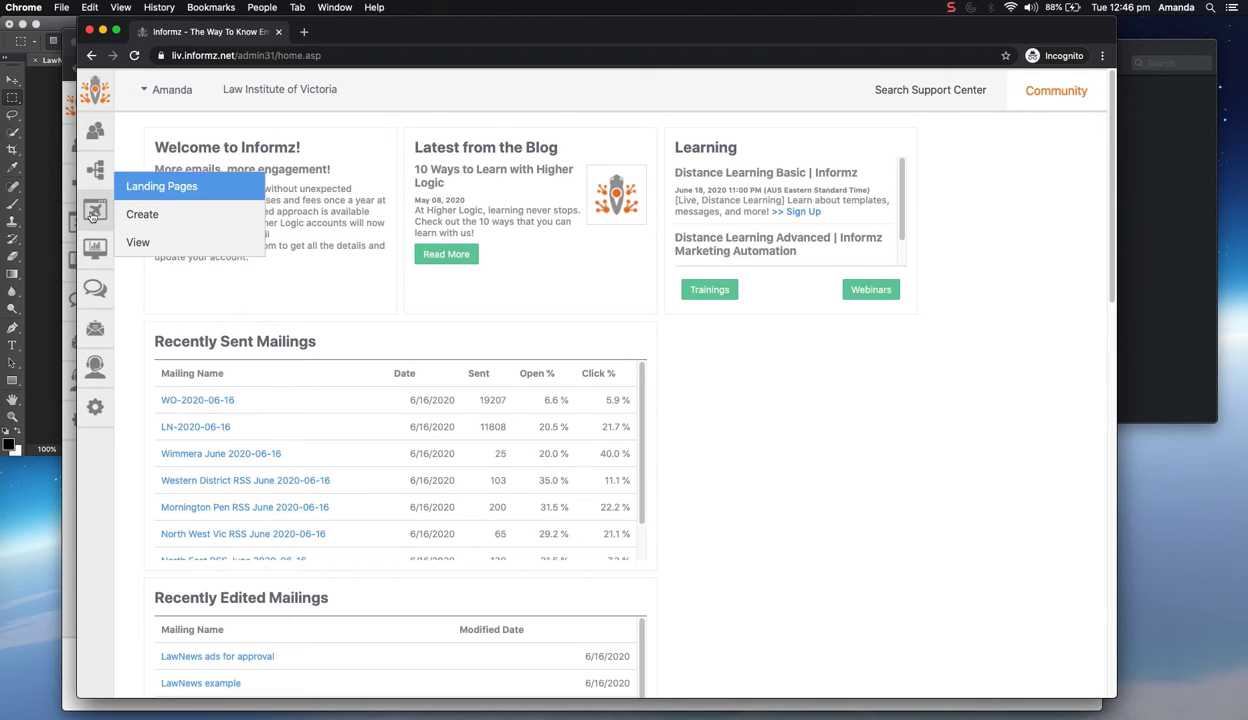
# Start creating a new mailing in the incognito window and minimise that window
pyautogui.moveTo(93, 325)
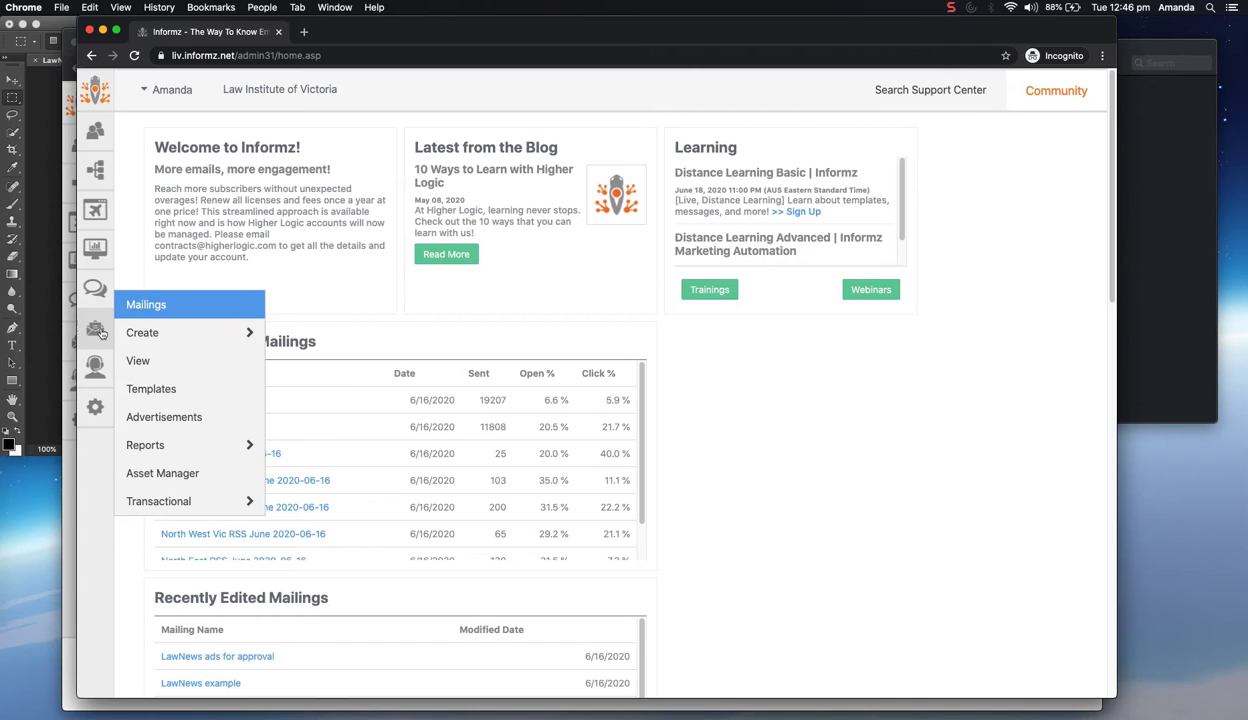
pyautogui.moveTo(133, 338)
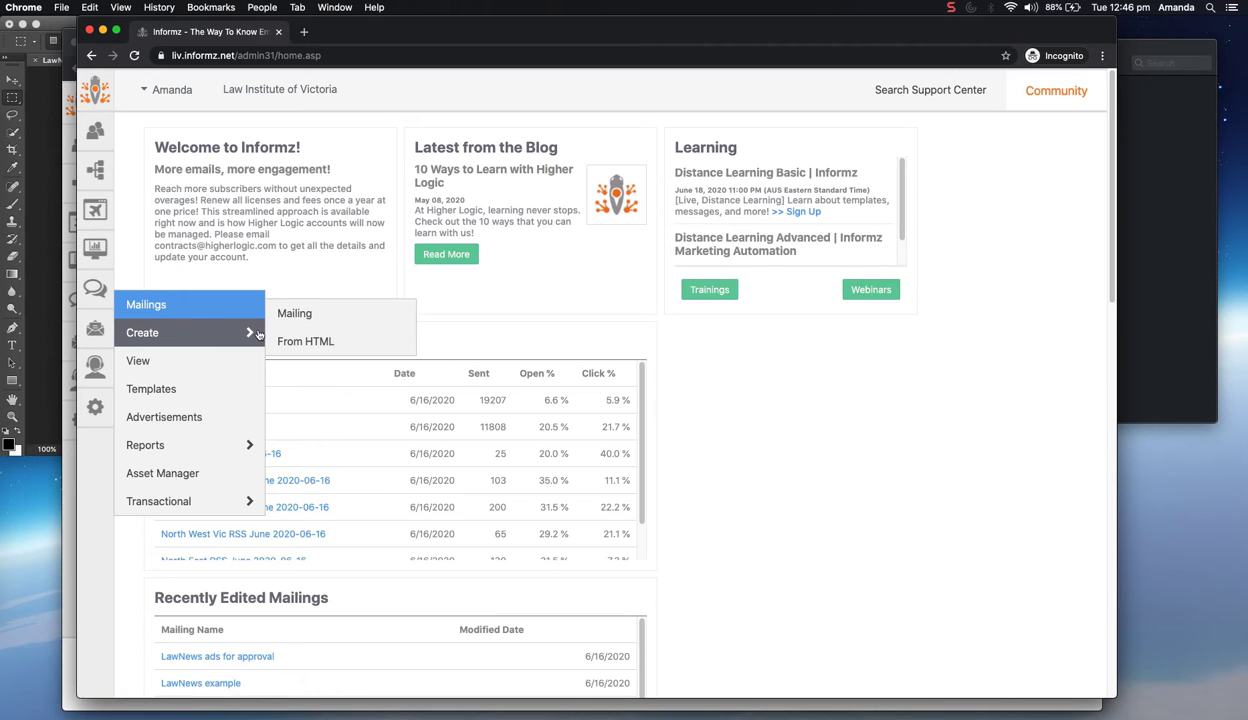
pyautogui.click(307, 315)
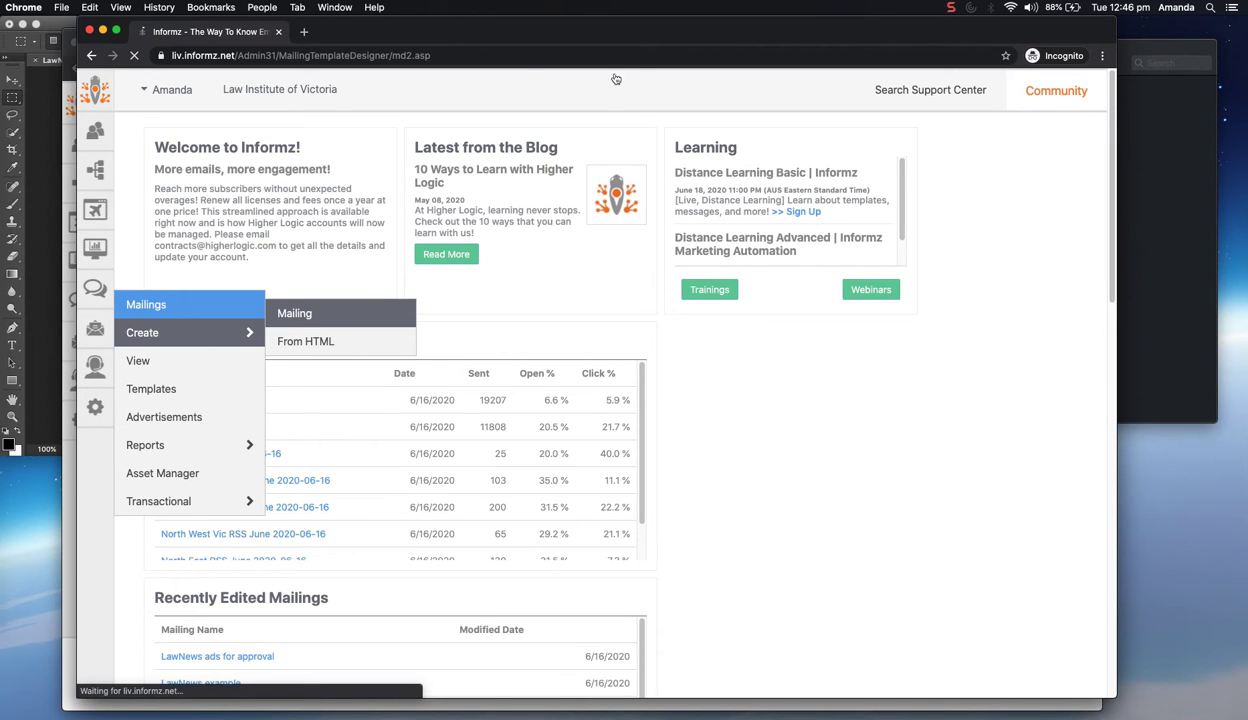
pyautogui.moveTo(546, 36); pyautogui.dragTo(530, 44)
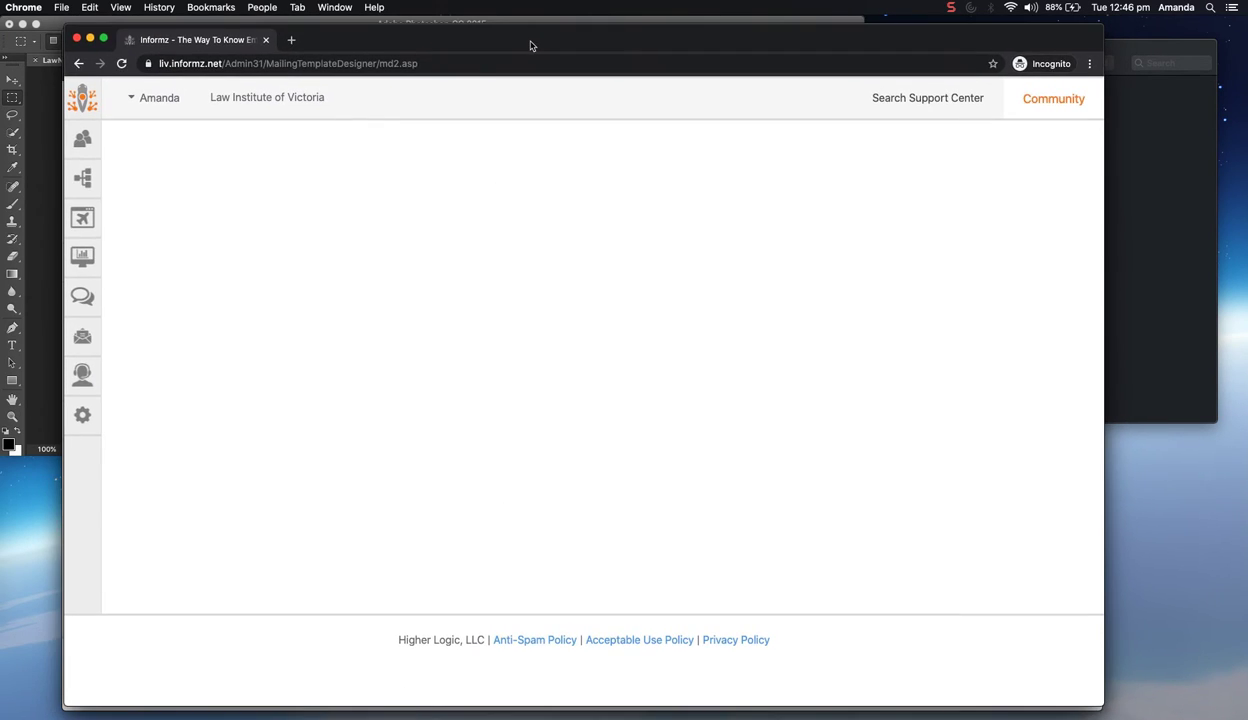
pyautogui.click(90, 38)
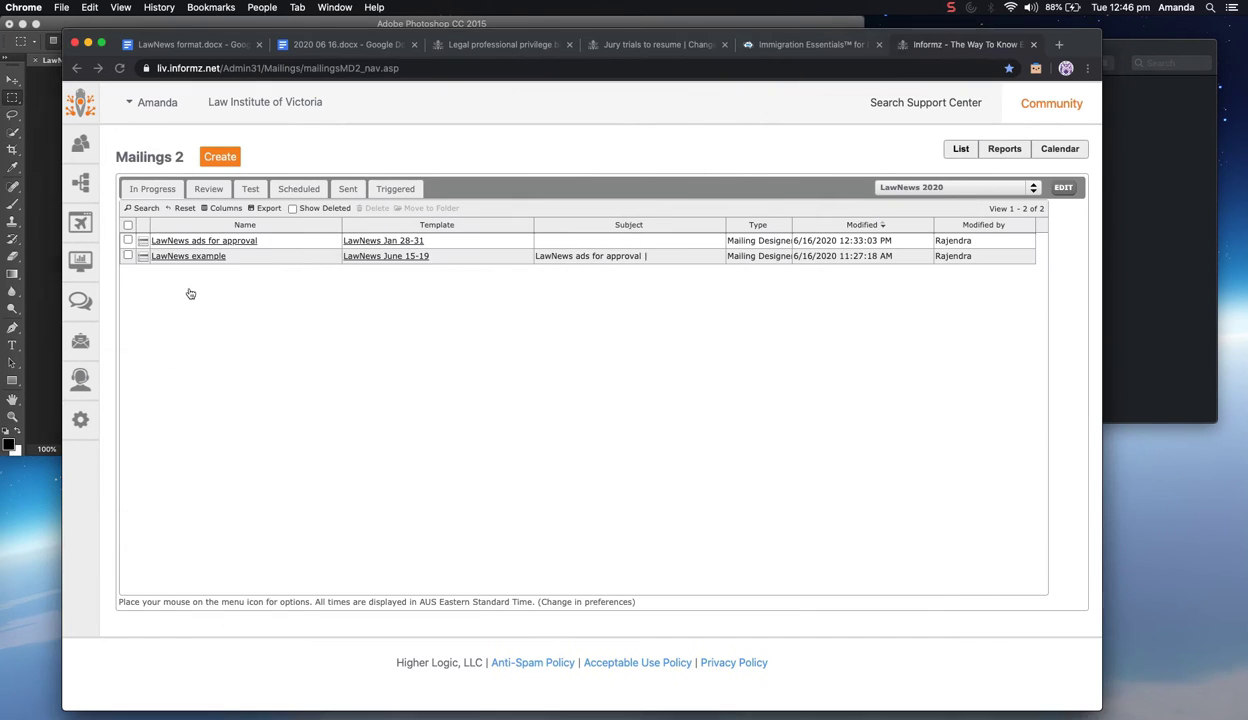
# Start a new mailing in the original browser window and close the Immigration Essentials tab
pyautogui.moveTo(146, 355)
pyautogui.click(272, 326)
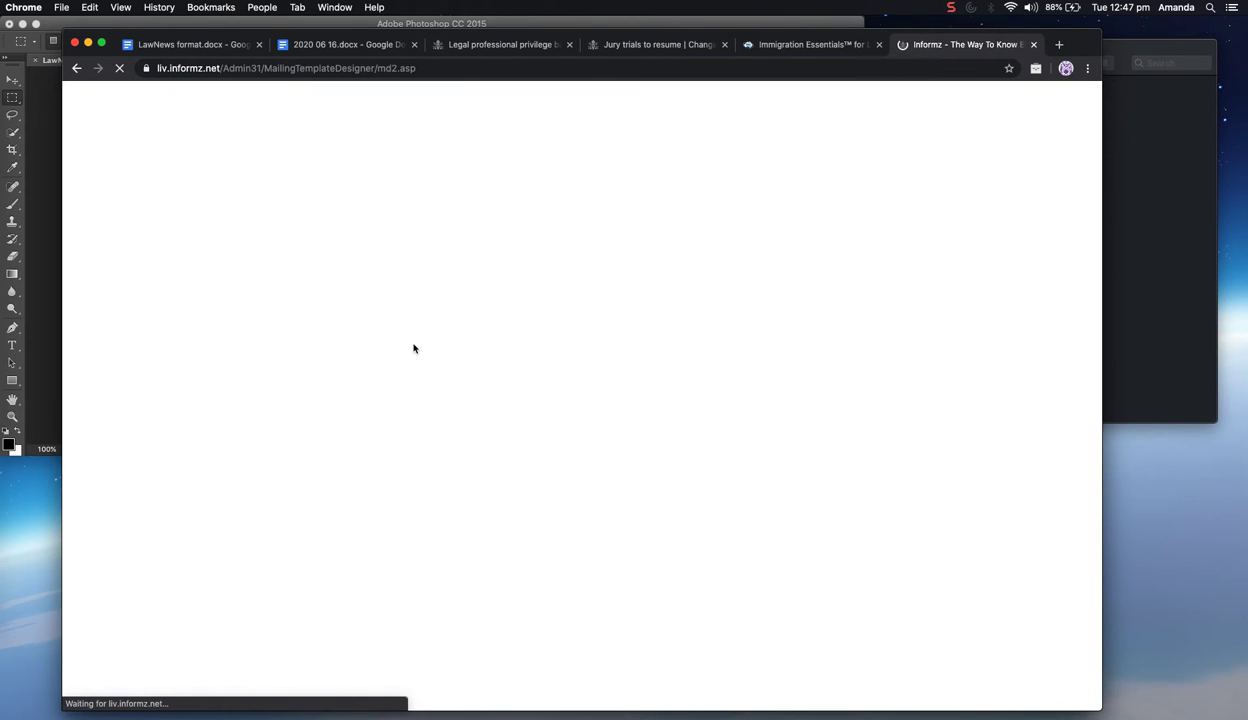
pyautogui.click(879, 44)
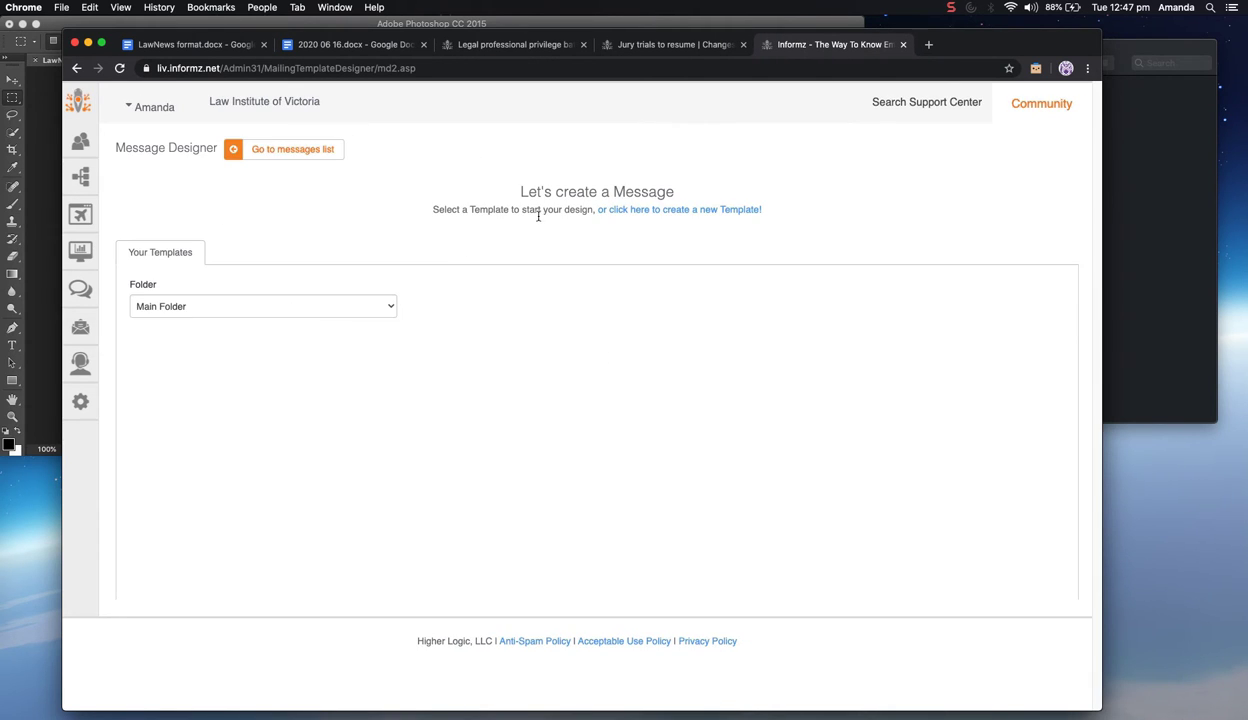
# Look over the Message Designer start page and Mailings options, and examine the stories and ads in the 16 June 2020 newsletter
pyautogui.moveTo(529, 193); pyautogui.dragTo(665, 192)
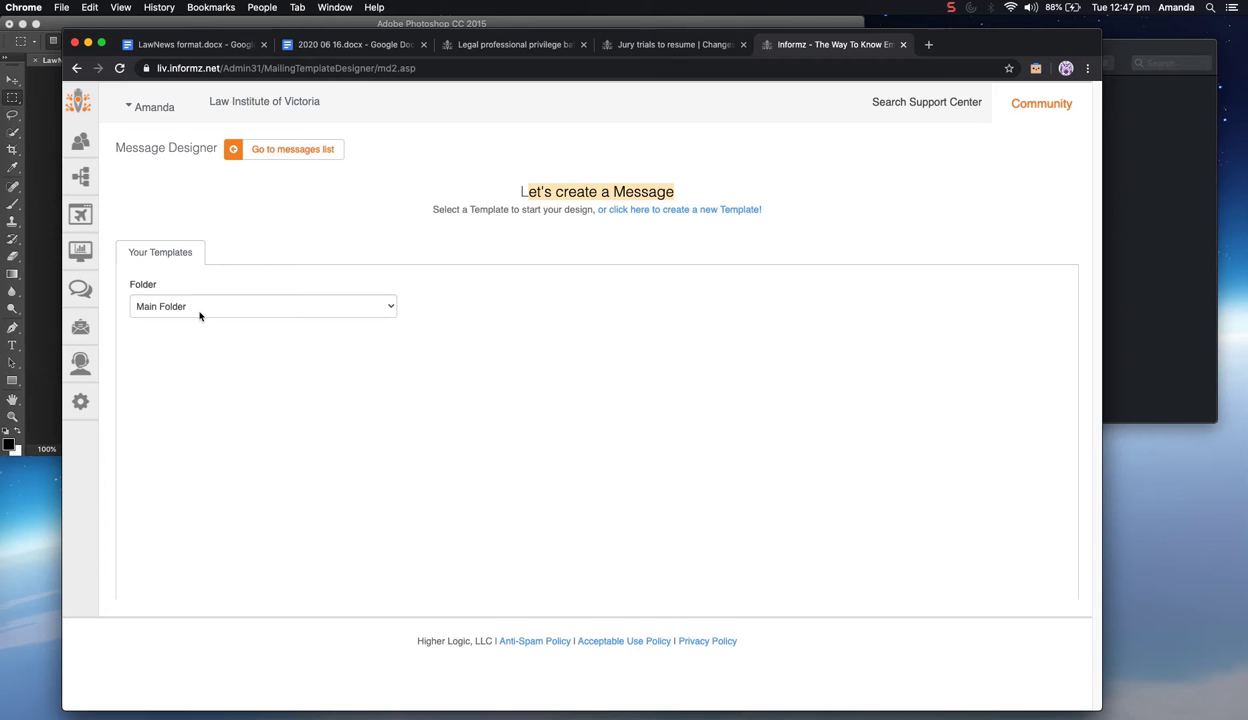
pyautogui.moveTo(84, 330)
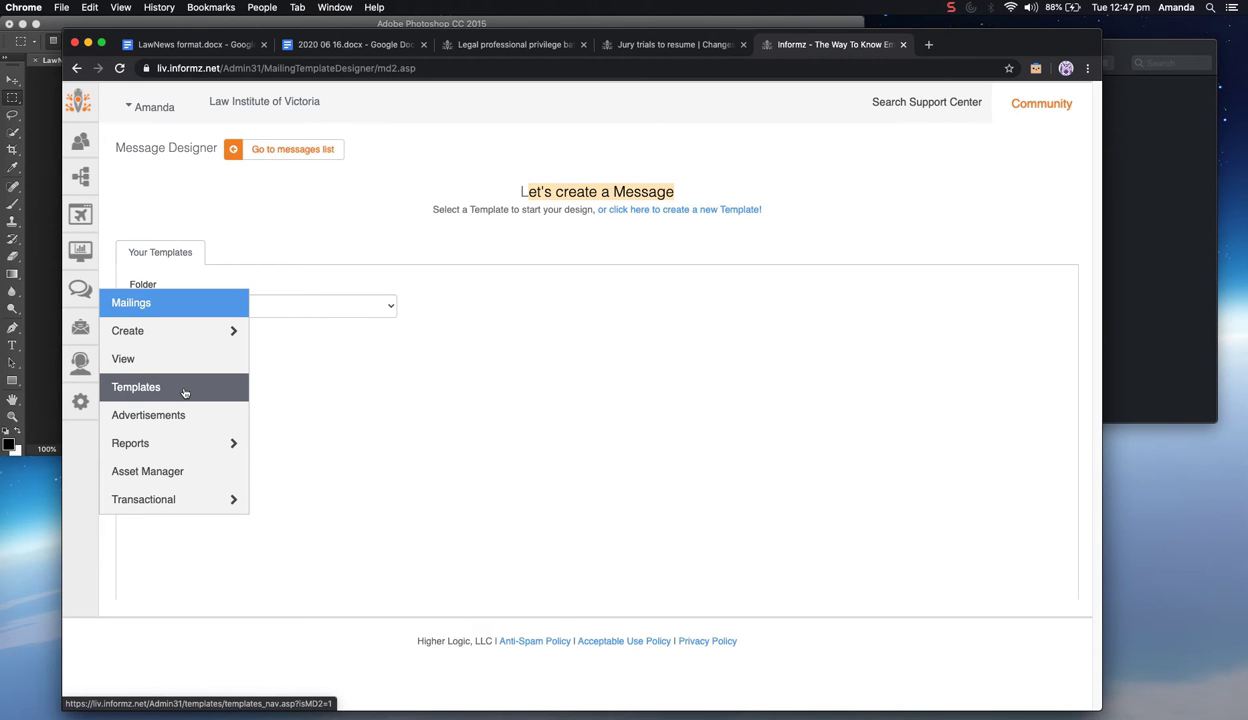
pyautogui.click(662, 45)
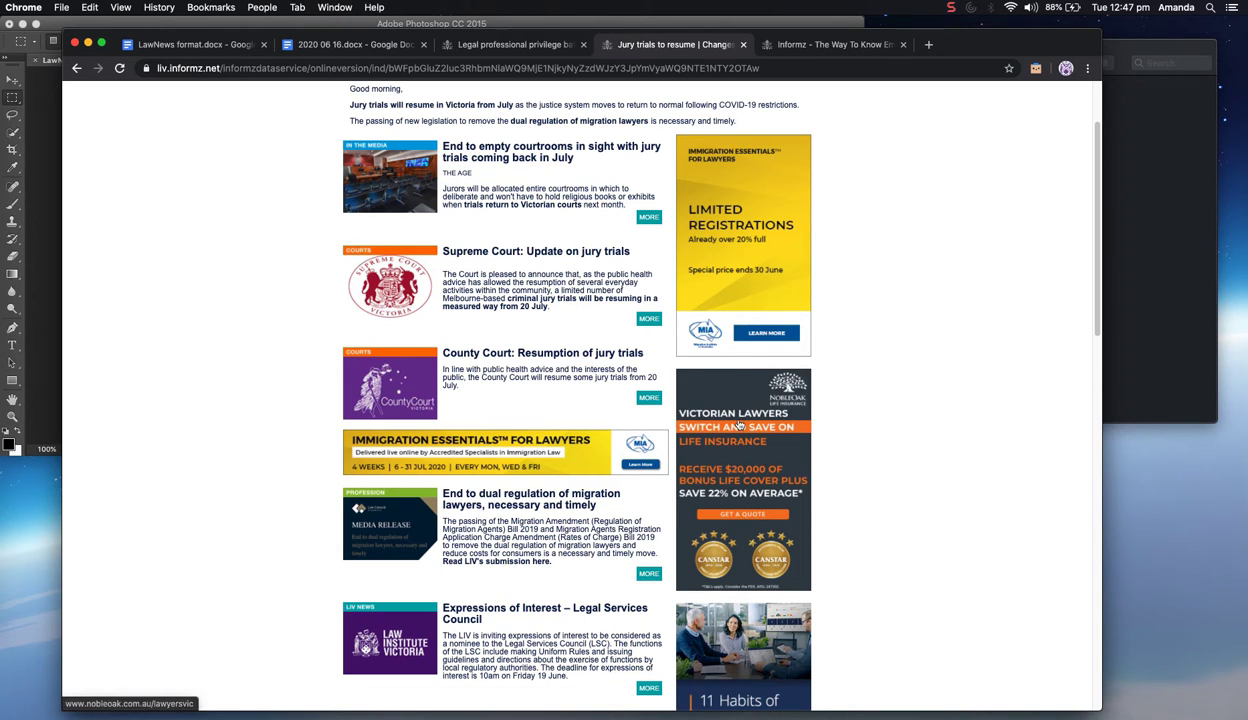
pyautogui.scroll(1, 765, 425)
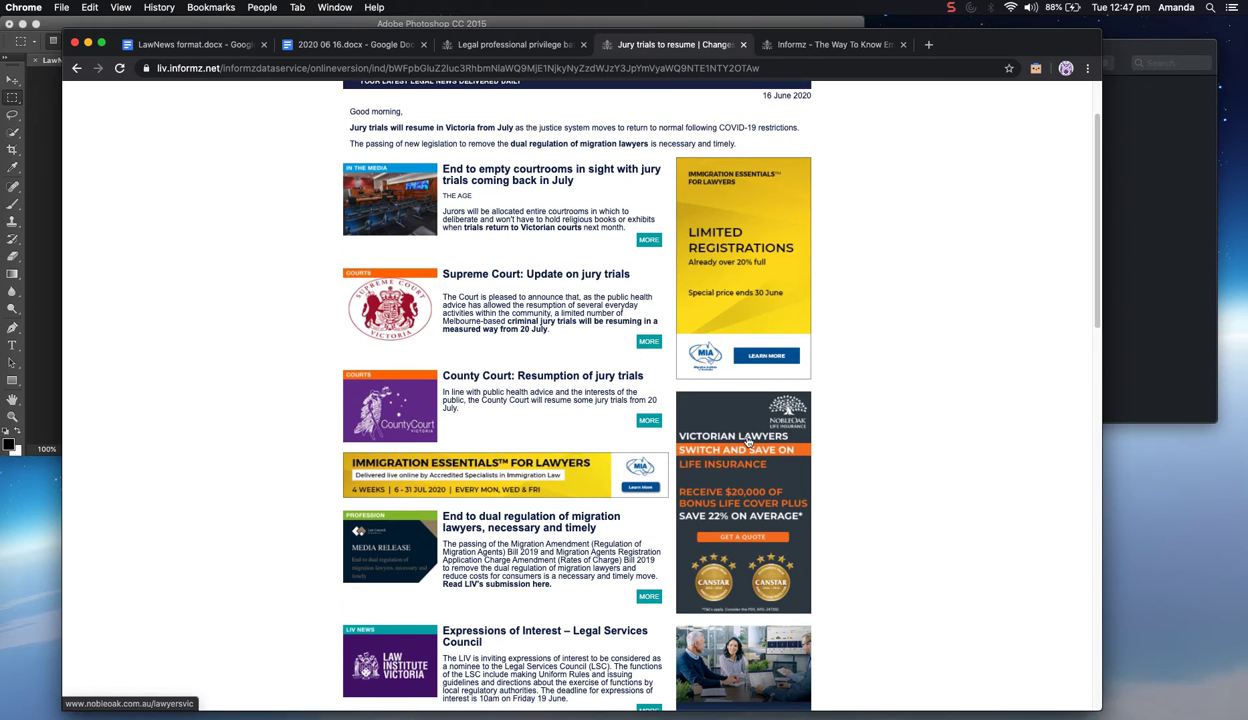
pyautogui.scroll(-3, 750, 400)
pyautogui.scroll(-5, 737, 368)
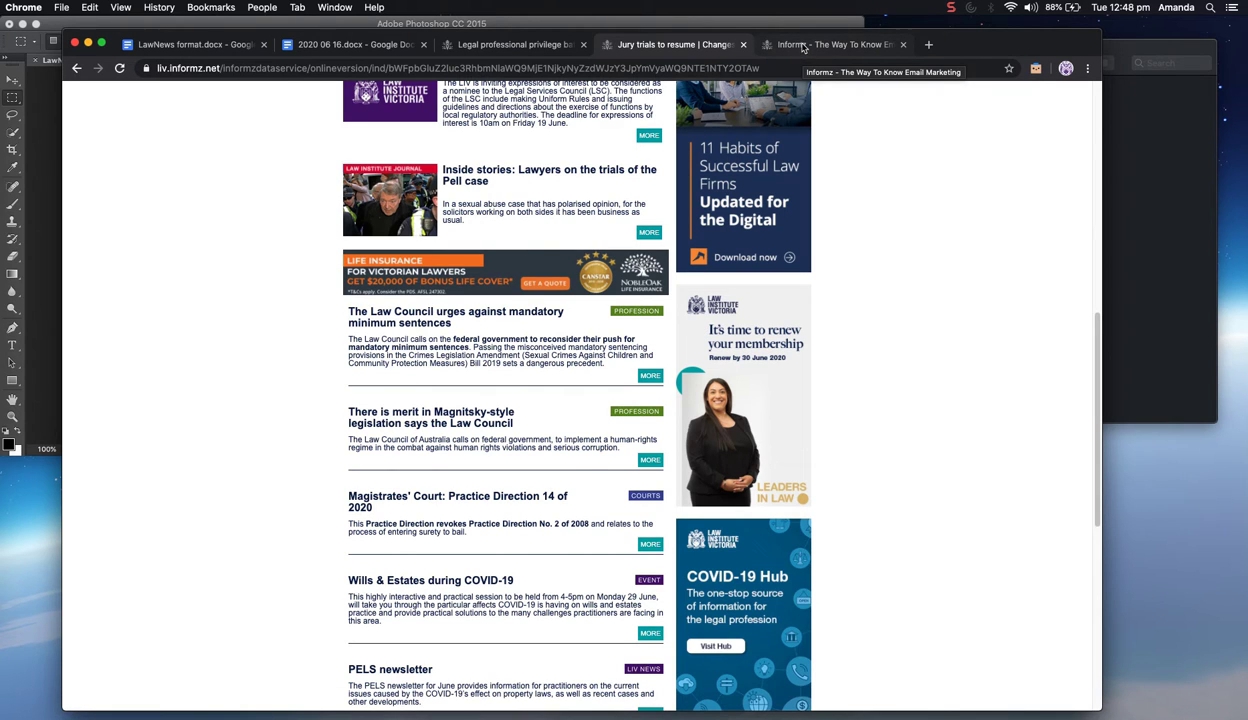
# Return to the Message Designer and display the templates in the LawNews folder
pyautogui.click(802, 45)
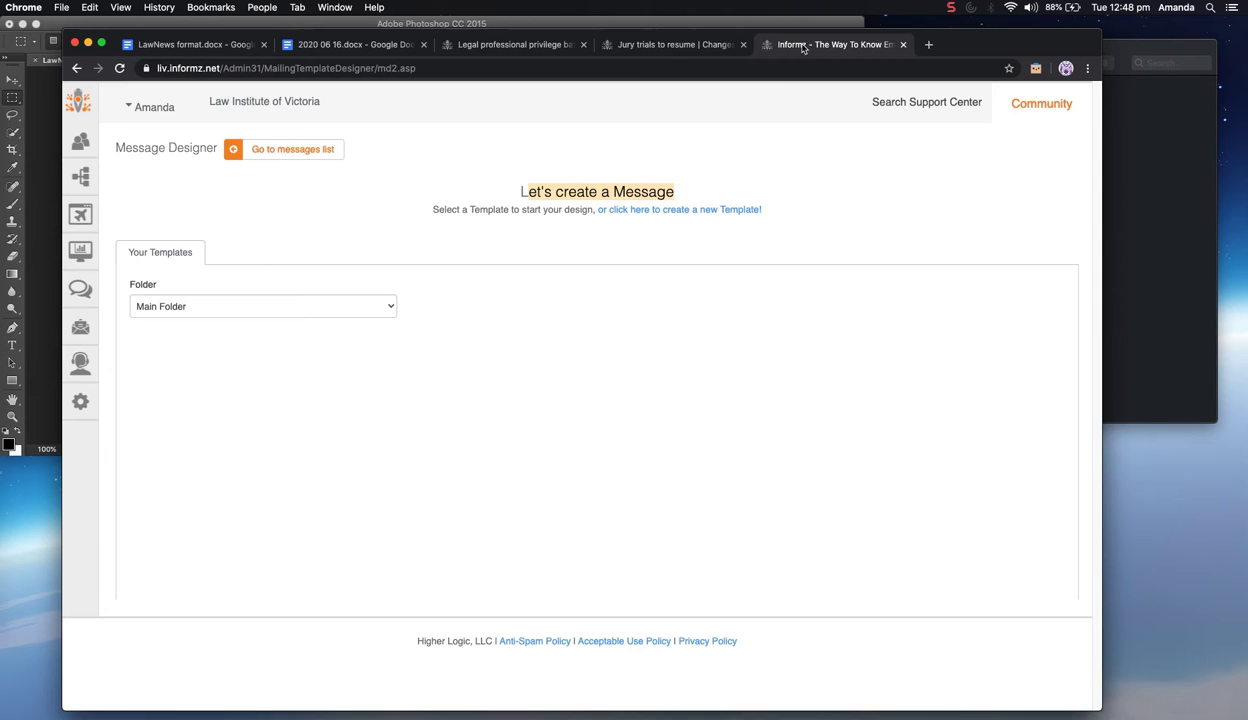
pyautogui.click(242, 315)
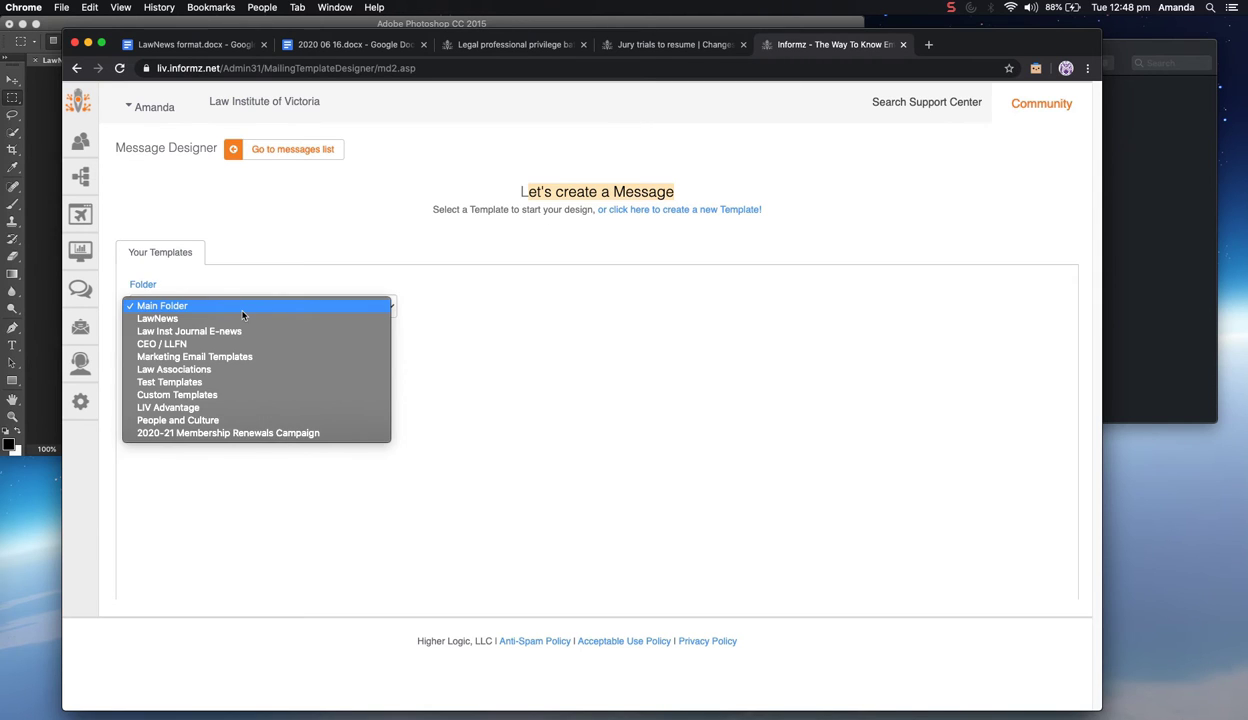
pyautogui.click(164, 324)
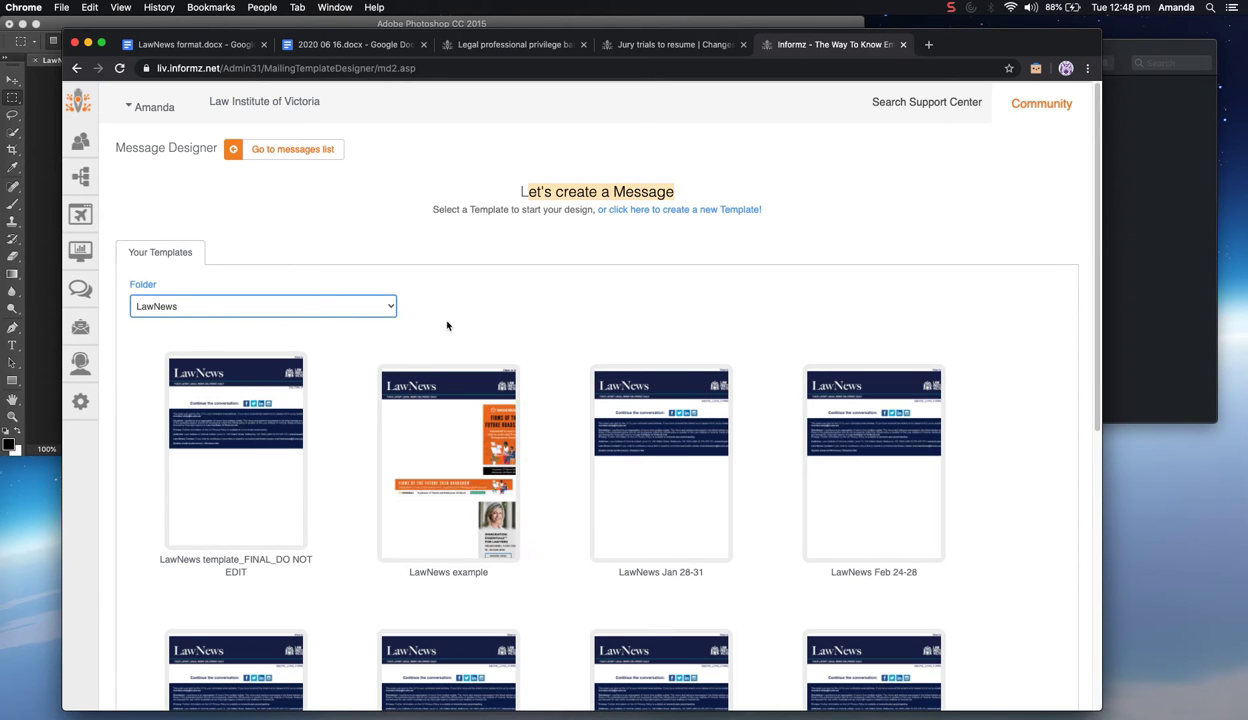
# Look through the dated LawNews templates and start the message from the LawNews June 15-19 template
pyautogui.scroll(-2, 446, 323)
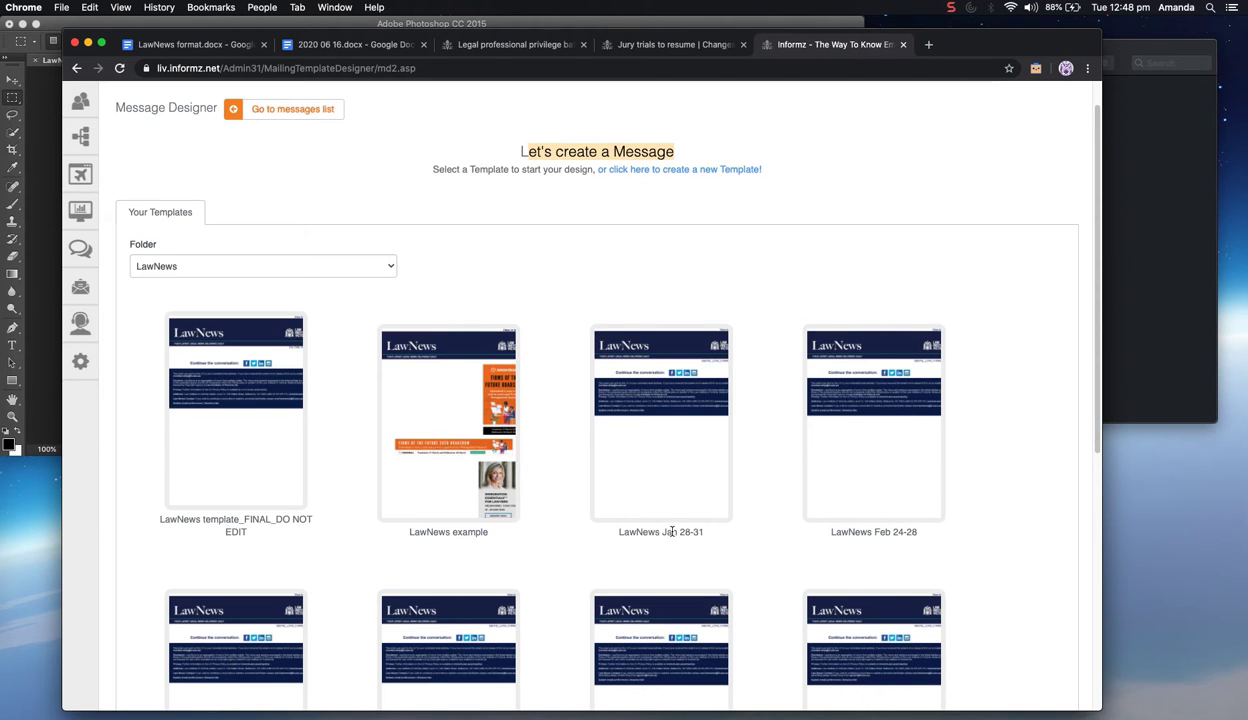
pyautogui.moveTo(673, 532); pyautogui.dragTo(691, 532)
pyautogui.moveTo(842, 531); pyautogui.dragTo(911, 531)
pyautogui.scroll(-1, 876, 530)
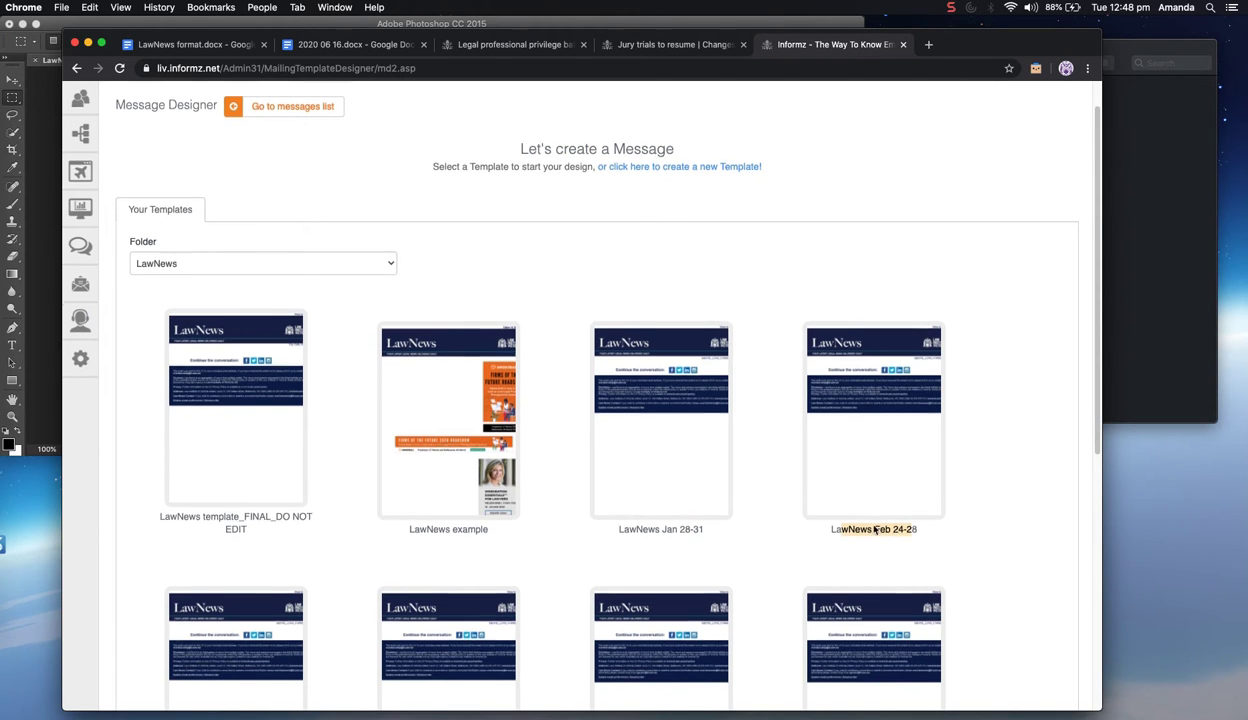
pyautogui.scroll(-5, 875, 530)
pyautogui.click(440, 572)
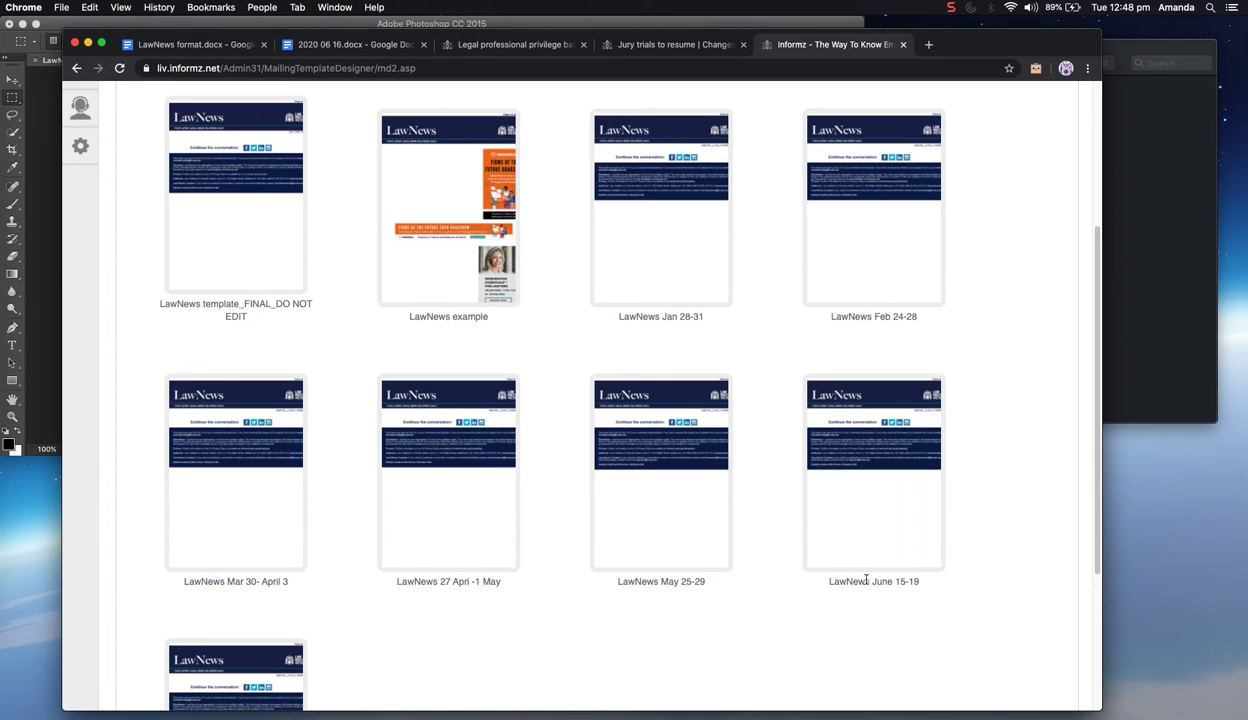
pyautogui.moveTo(866, 580); pyautogui.dragTo(916, 581)
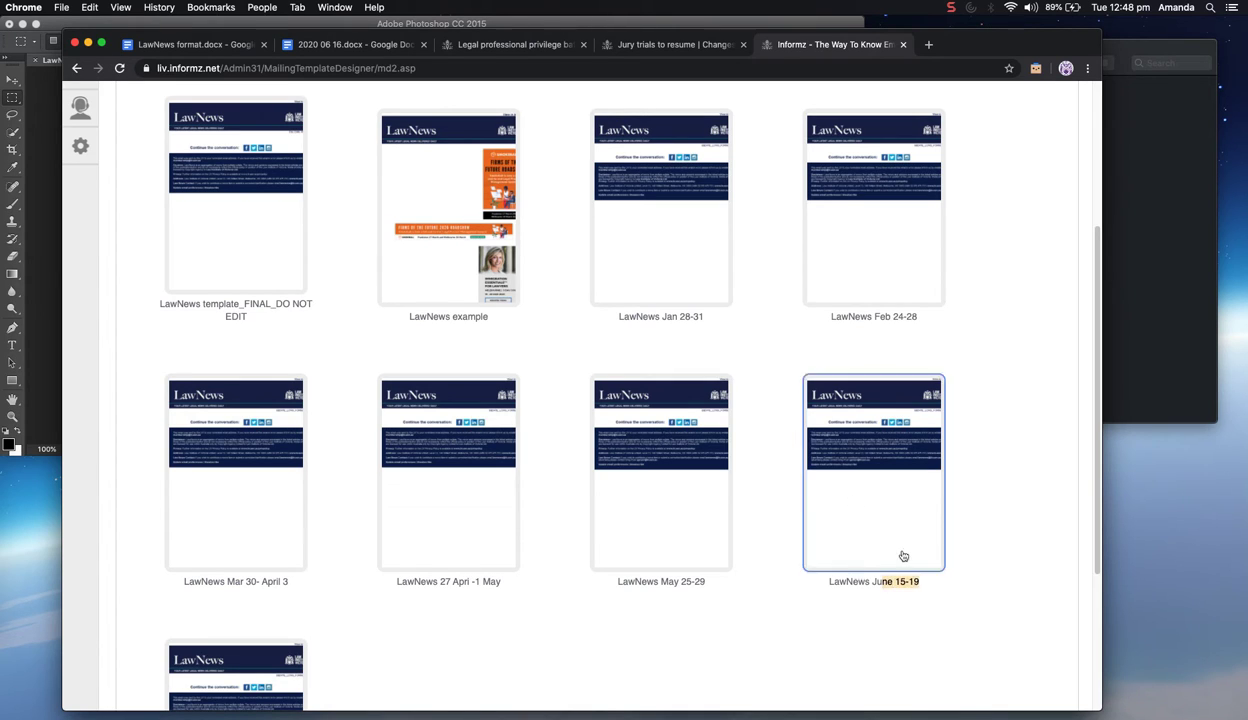
pyautogui.click(872, 505)
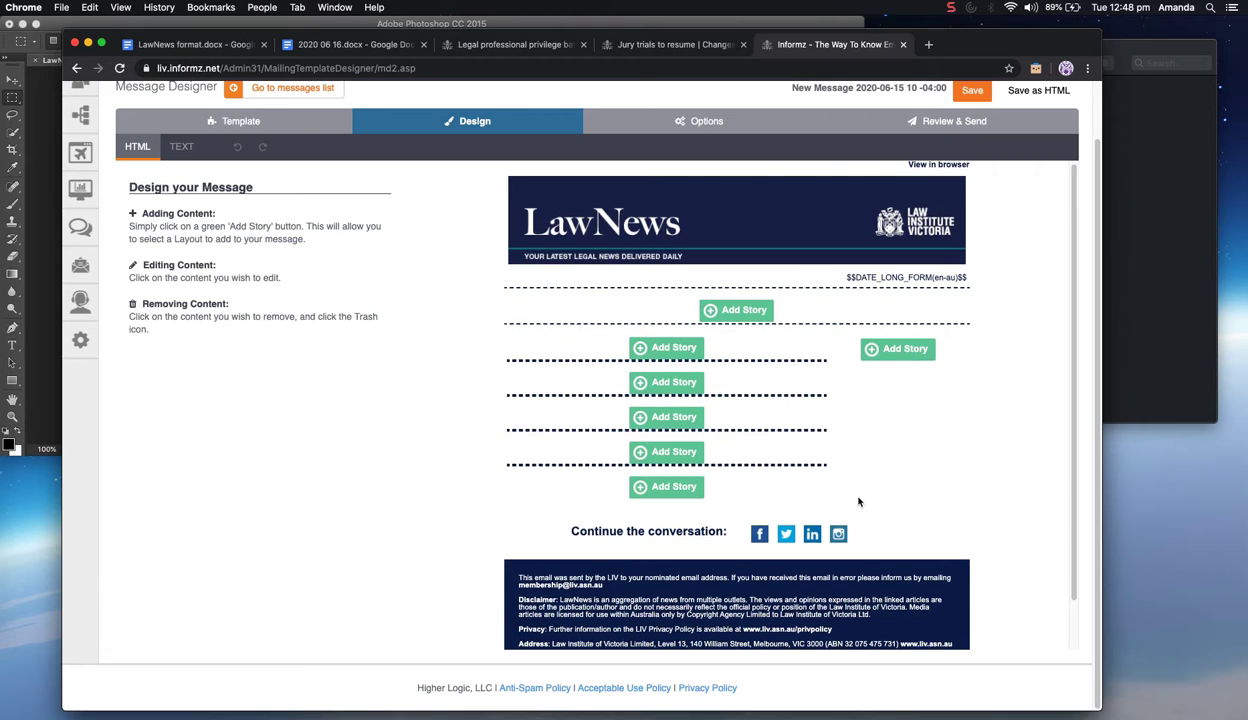
# Enlarge the browser window to full screen and show the whole Message Designer page
pyautogui.click(101, 44)
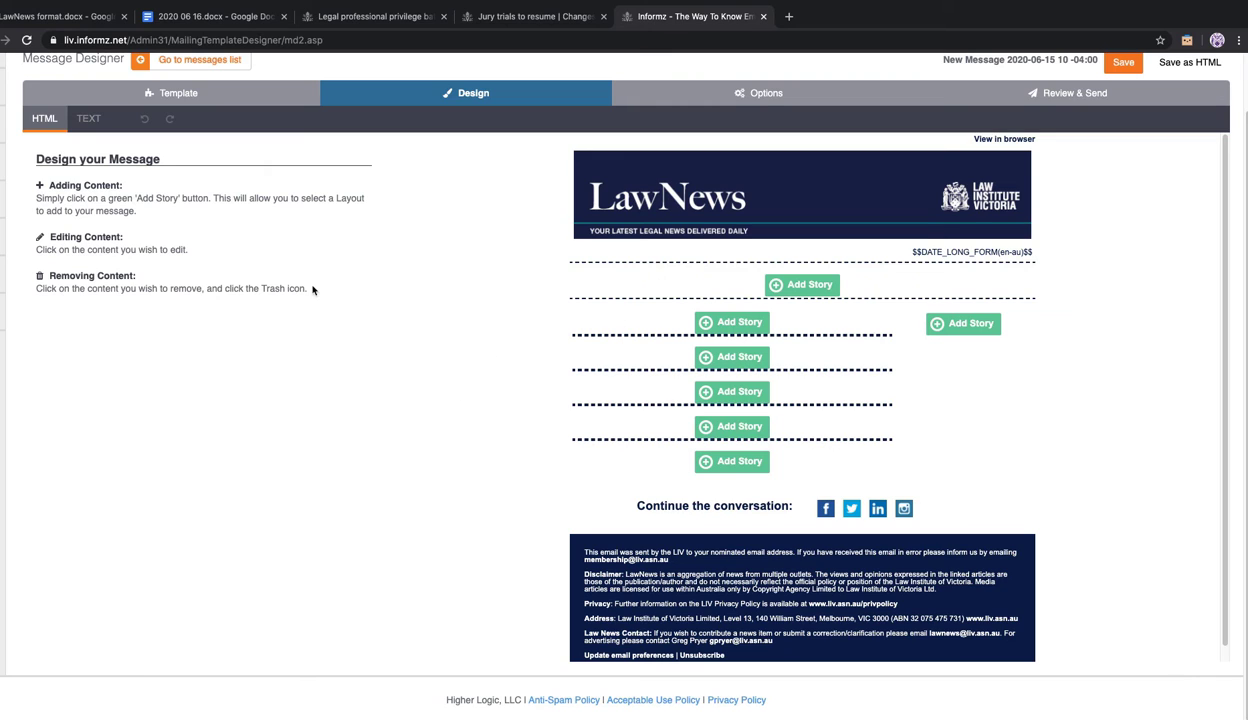
pyautogui.scroll(2, 420, 212)
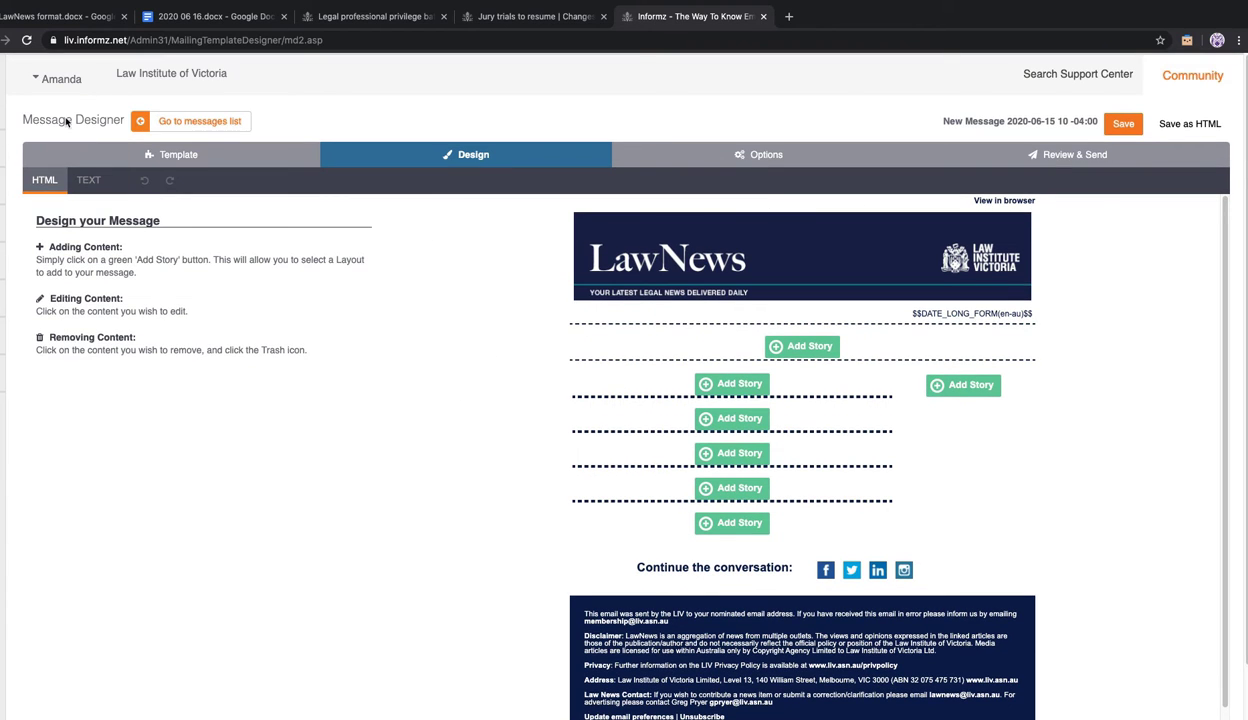
pyautogui.moveTo(50, 119); pyautogui.dragTo(128, 127)
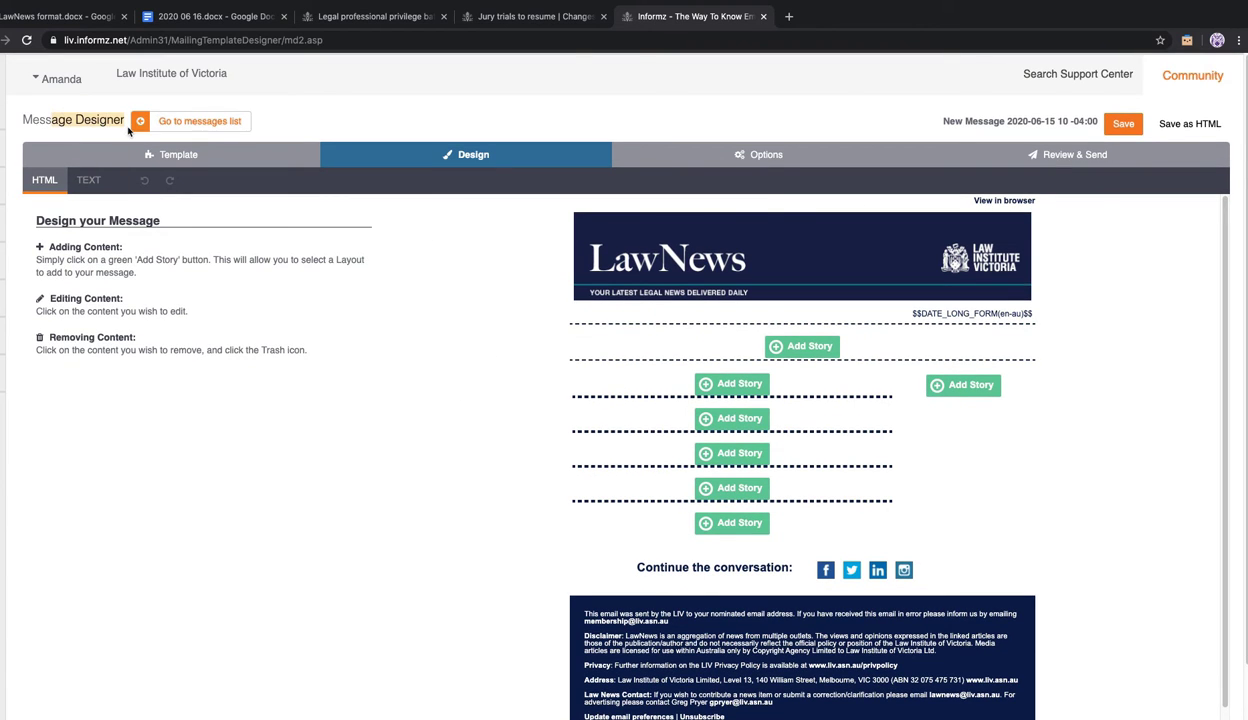
# Check which template and template folder the message uses and return to its design stage
pyautogui.click(200, 156)
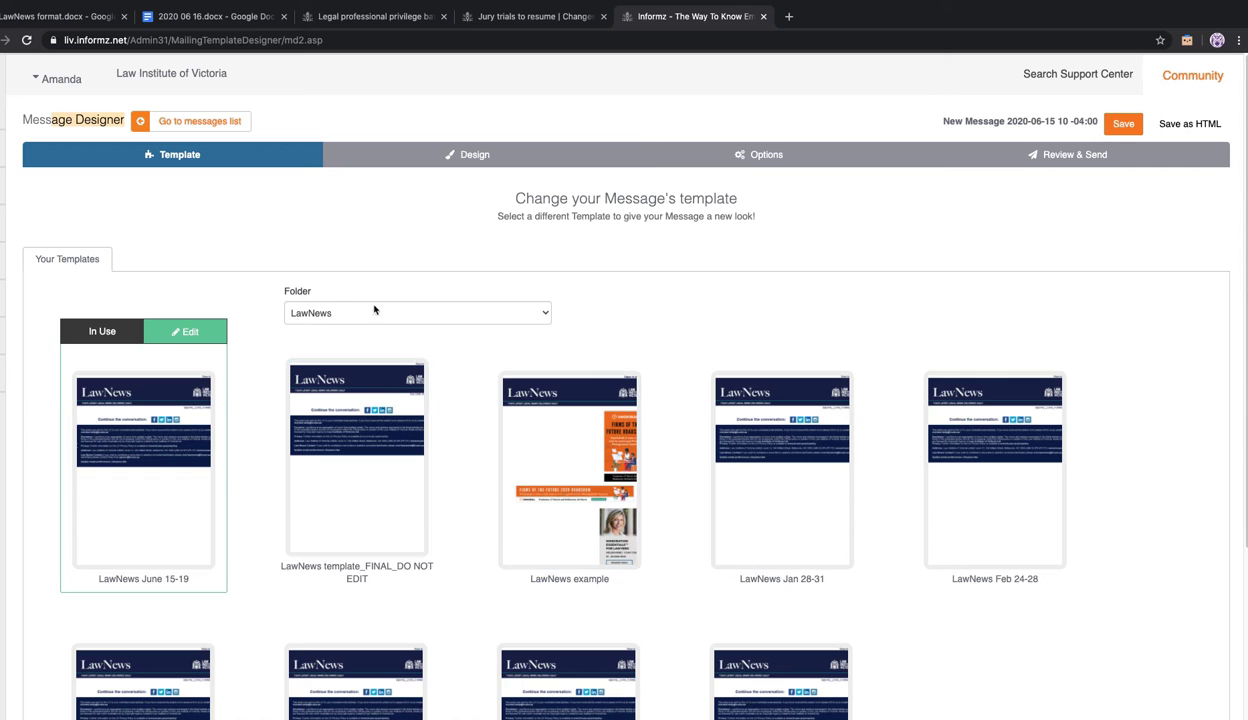
pyautogui.click(333, 313)
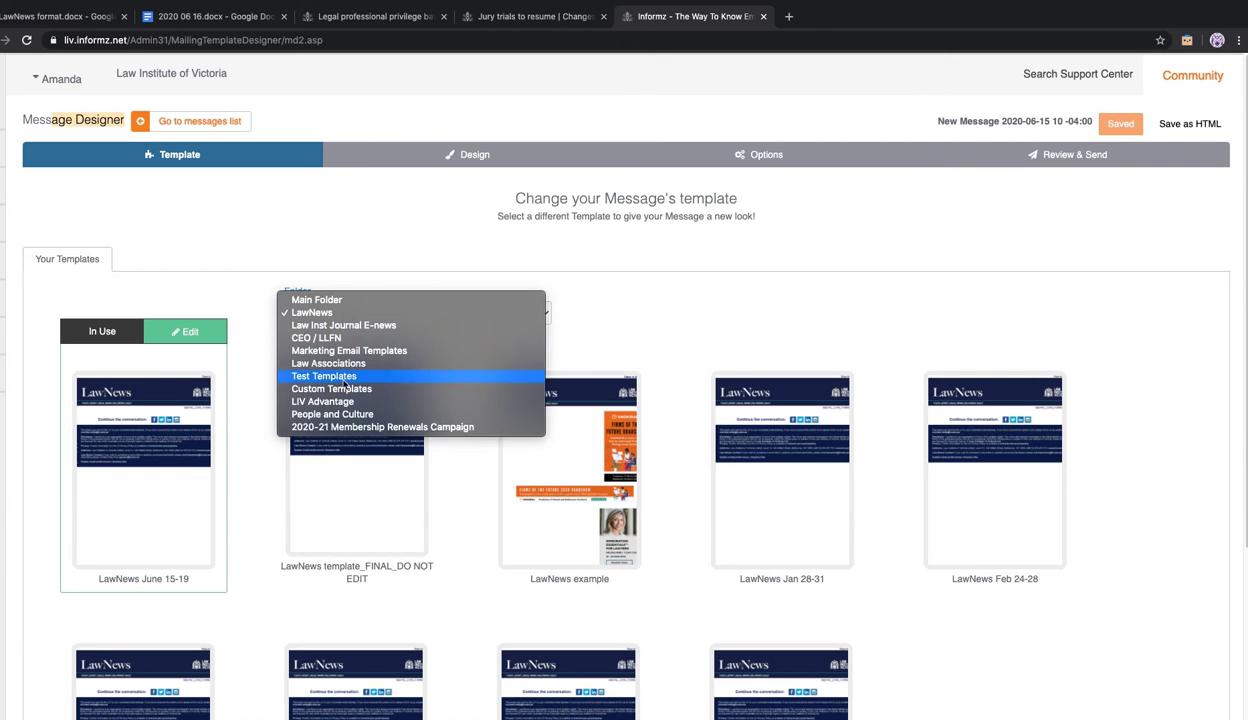
pyautogui.click(333, 313)
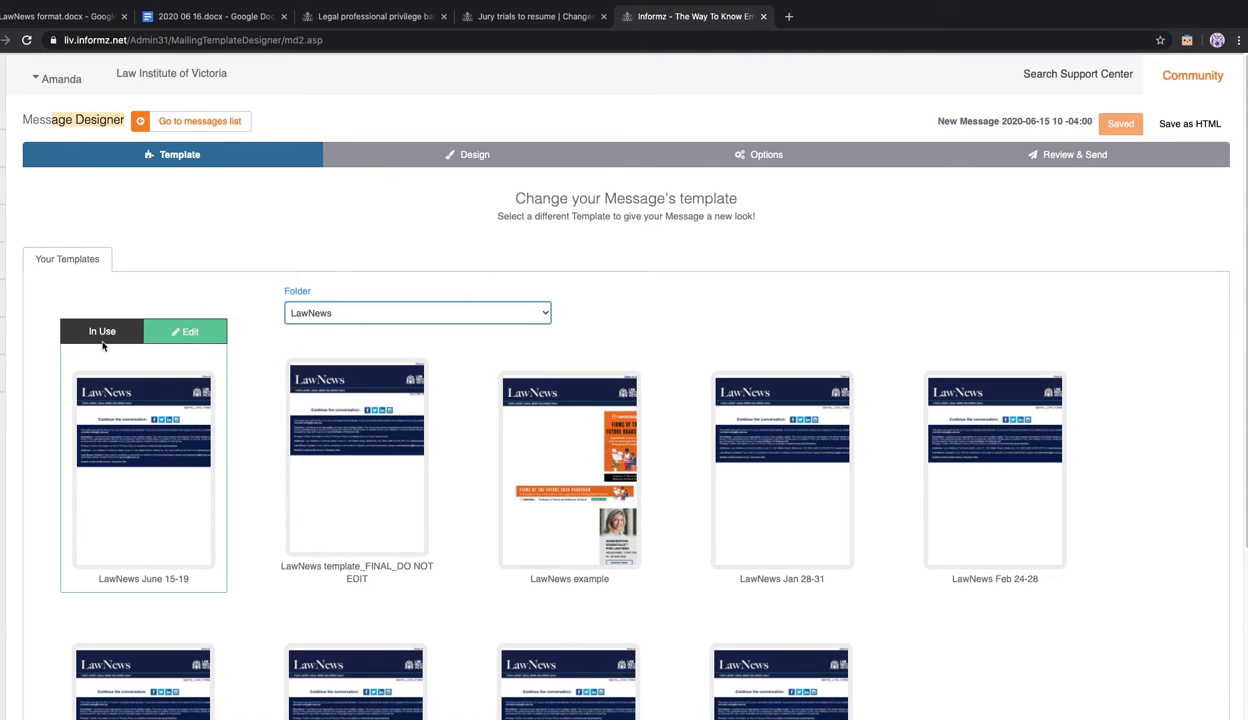
pyautogui.click(445, 153)
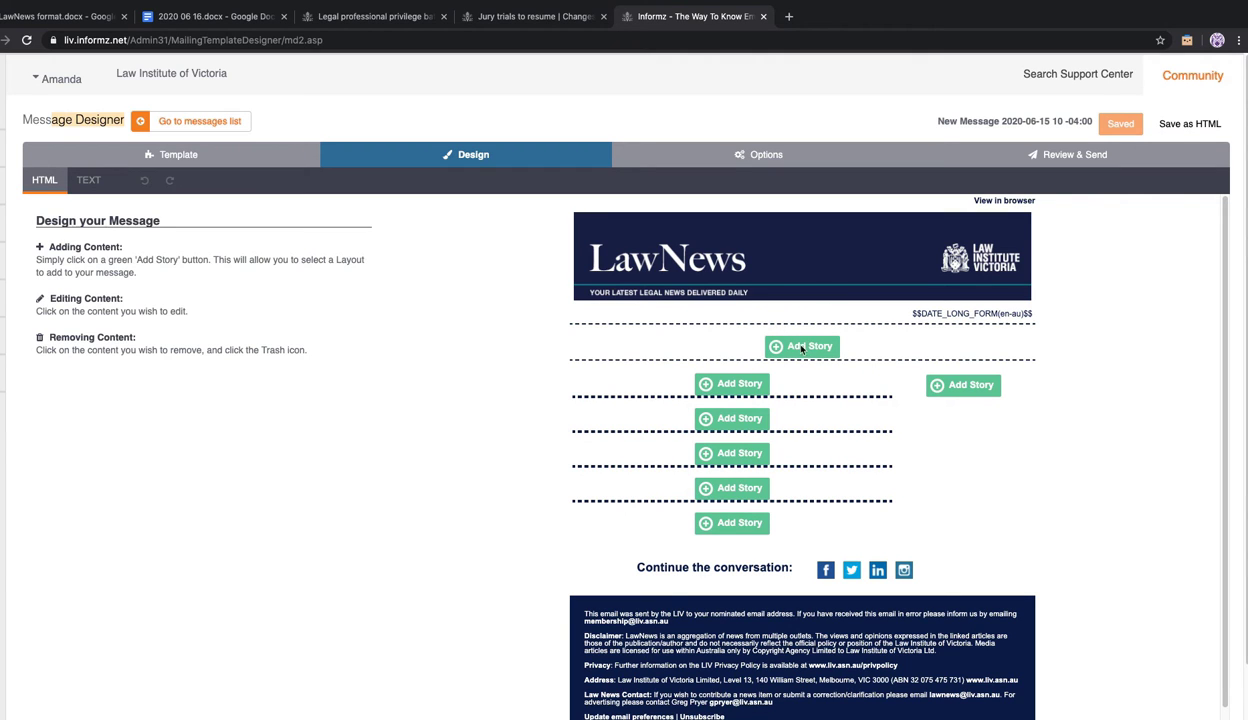
# Add the LN Good morning introduction beneath the date and two Top 6 news stories in the main column
pyautogui.click(800, 347)
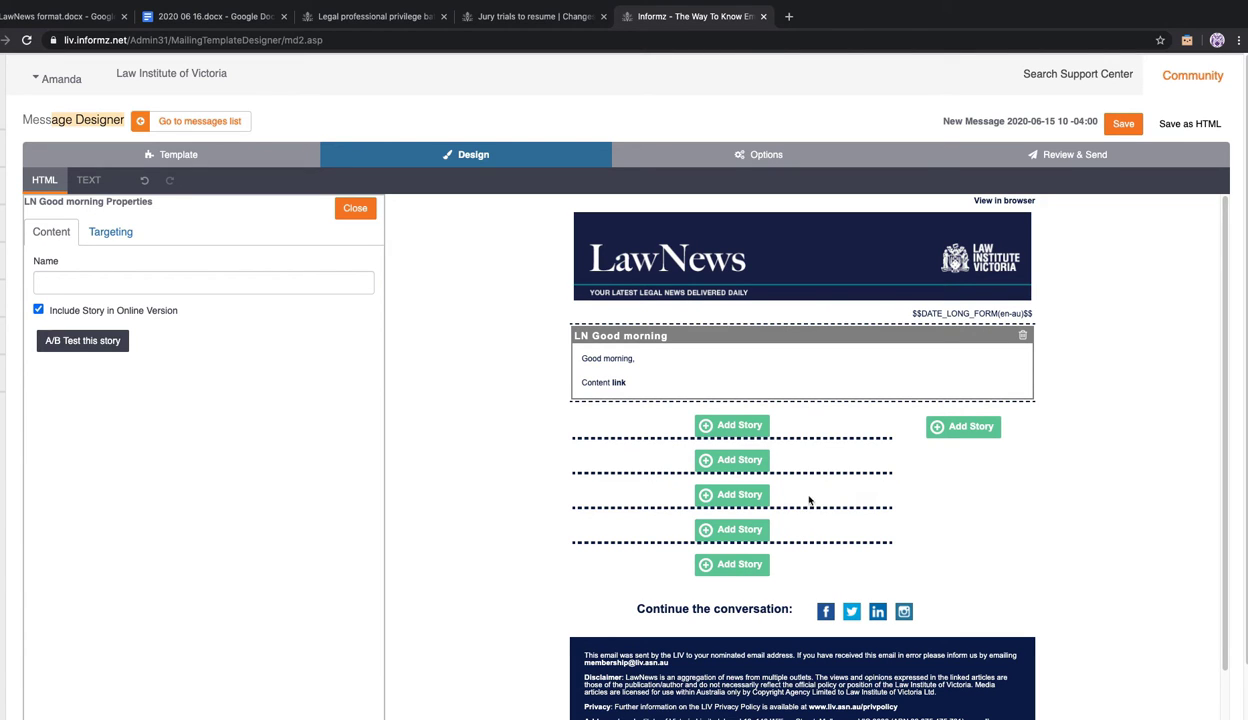
pyautogui.click(740, 427)
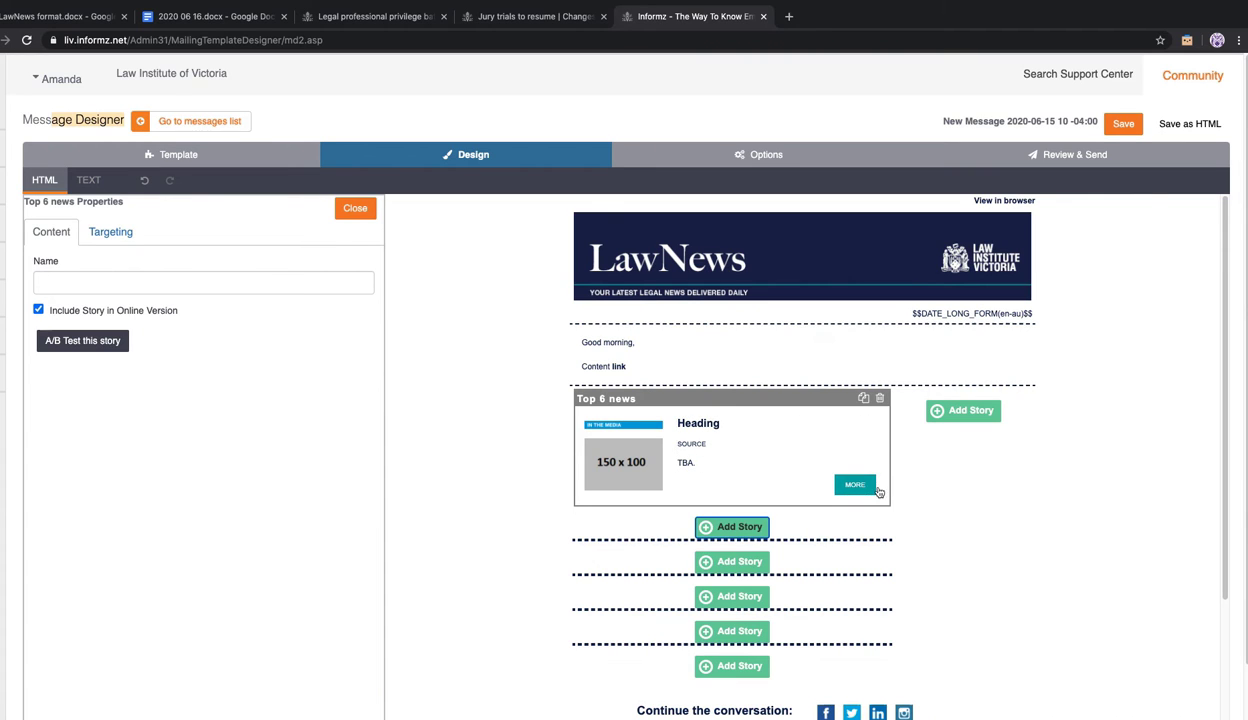
pyautogui.click(724, 526)
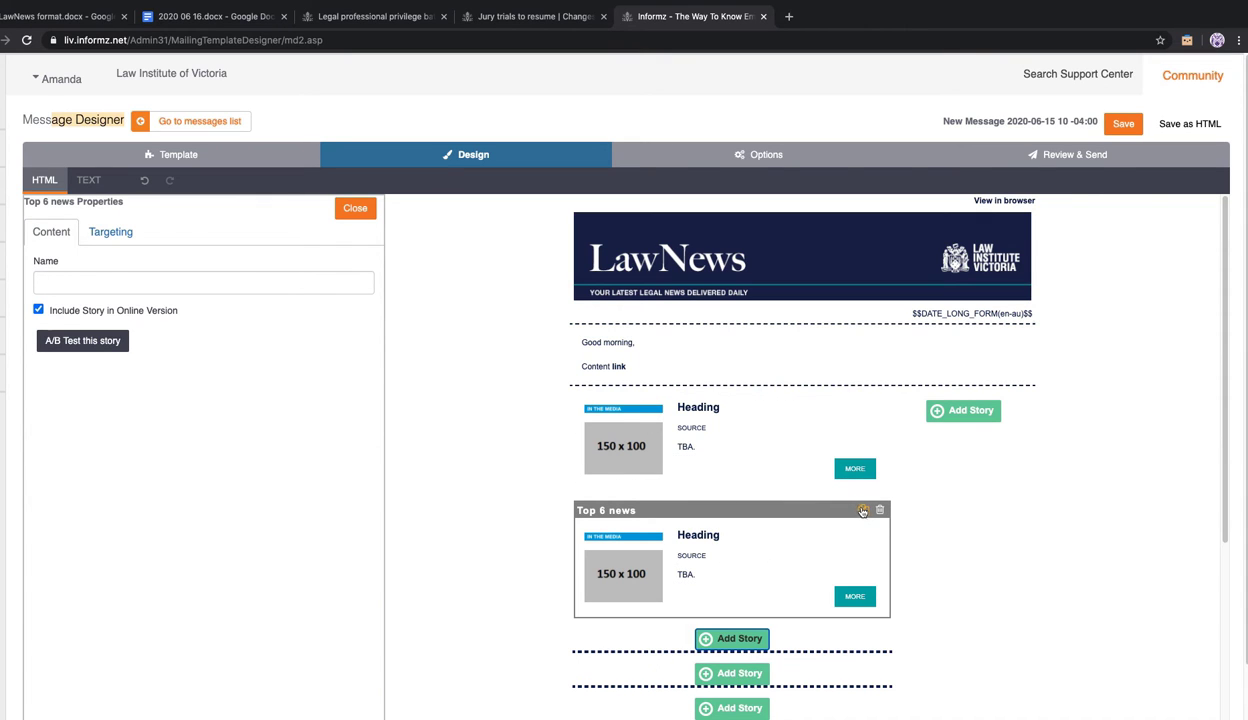
pyautogui.click(864, 511)
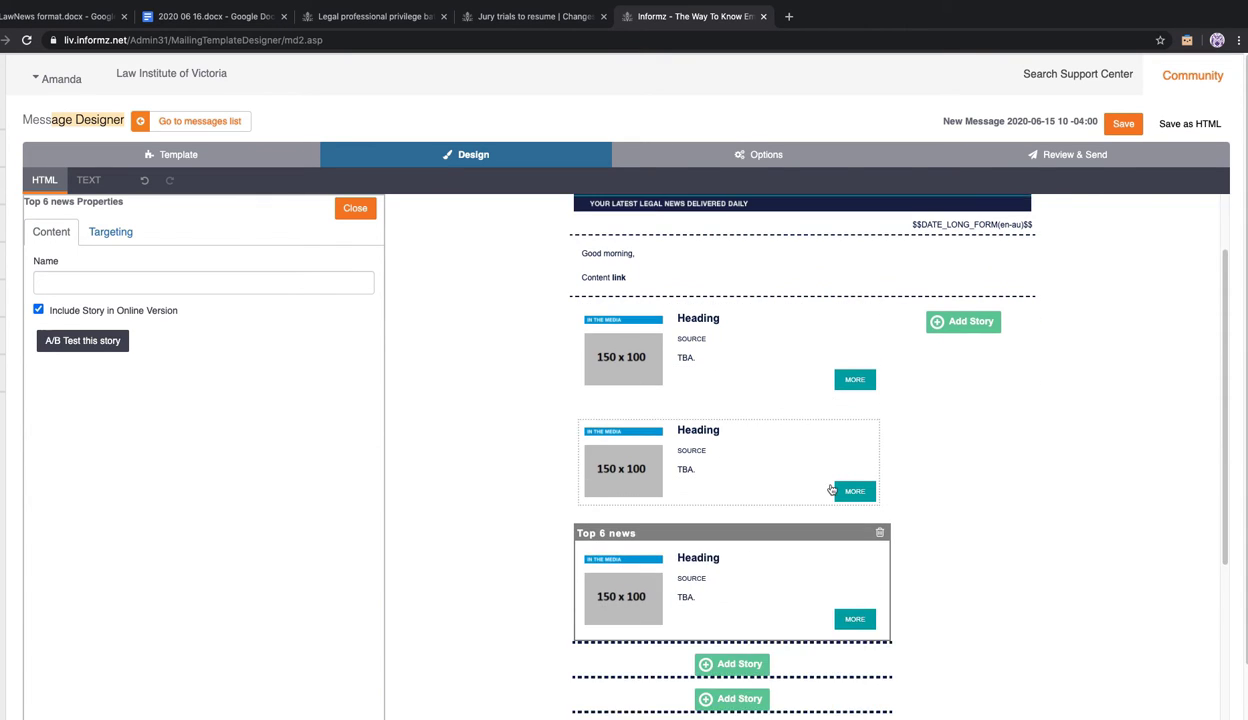
pyautogui.click(880, 533)
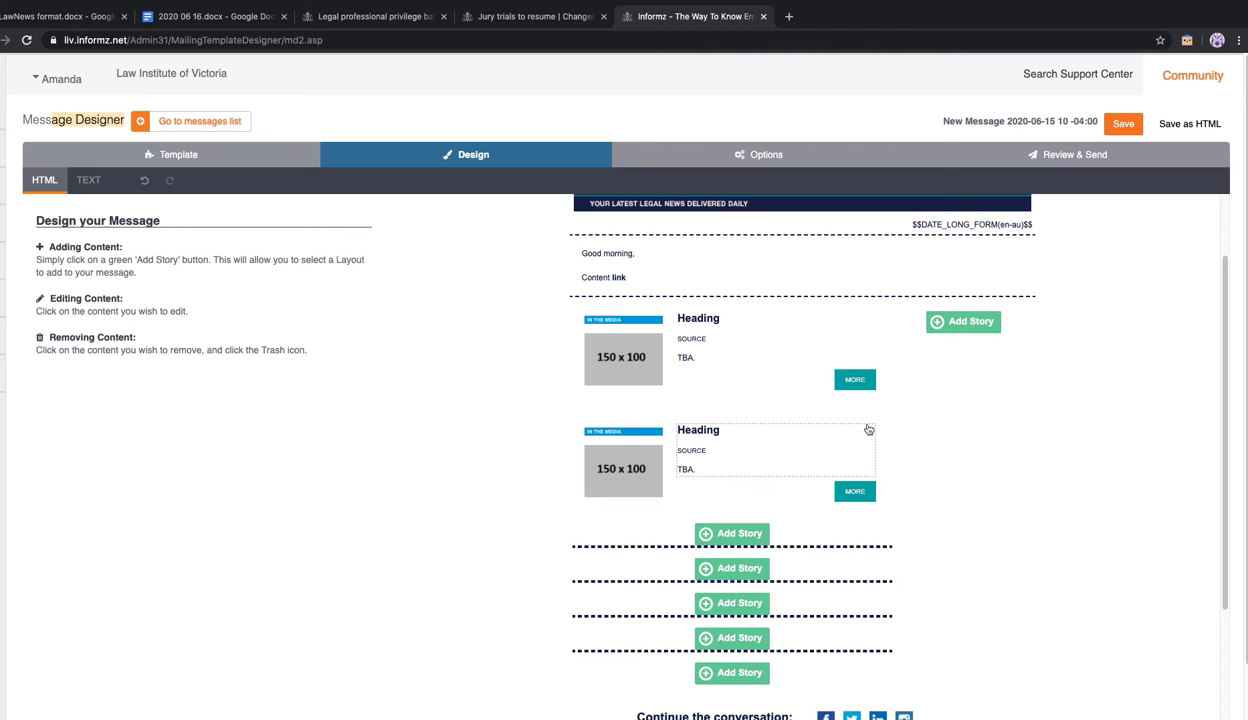
pyautogui.click(728, 535)
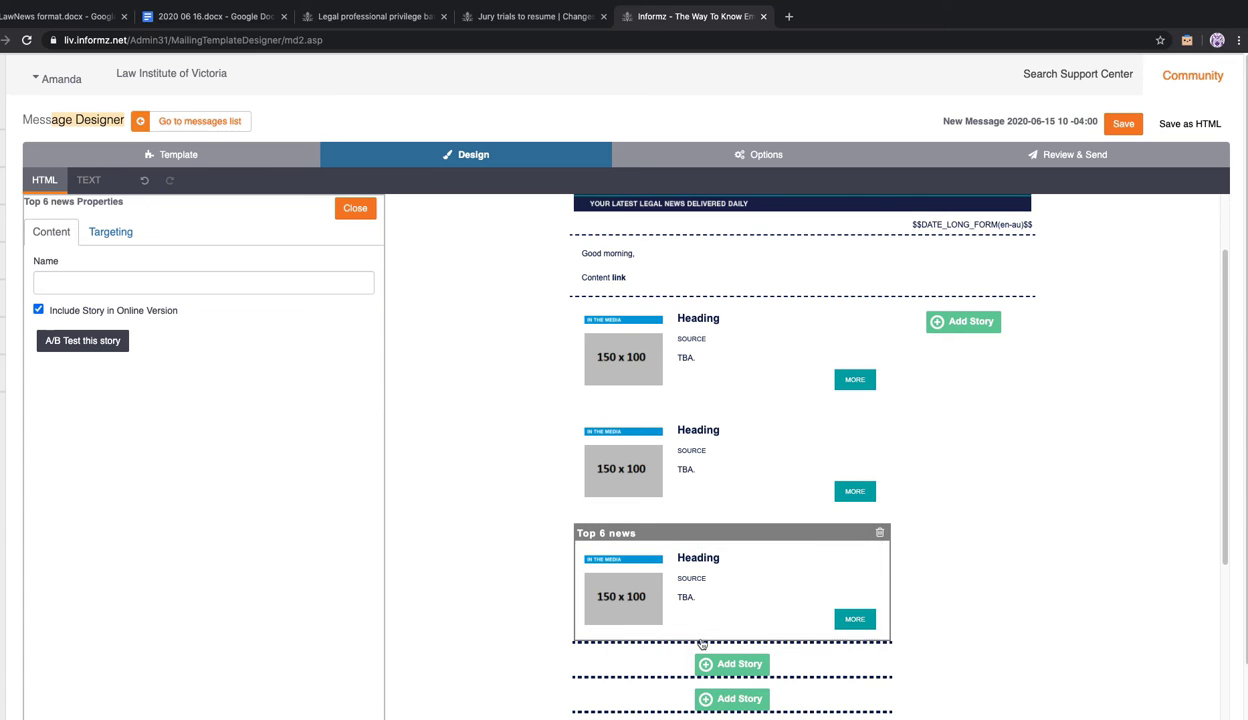
pyautogui.click(878, 533)
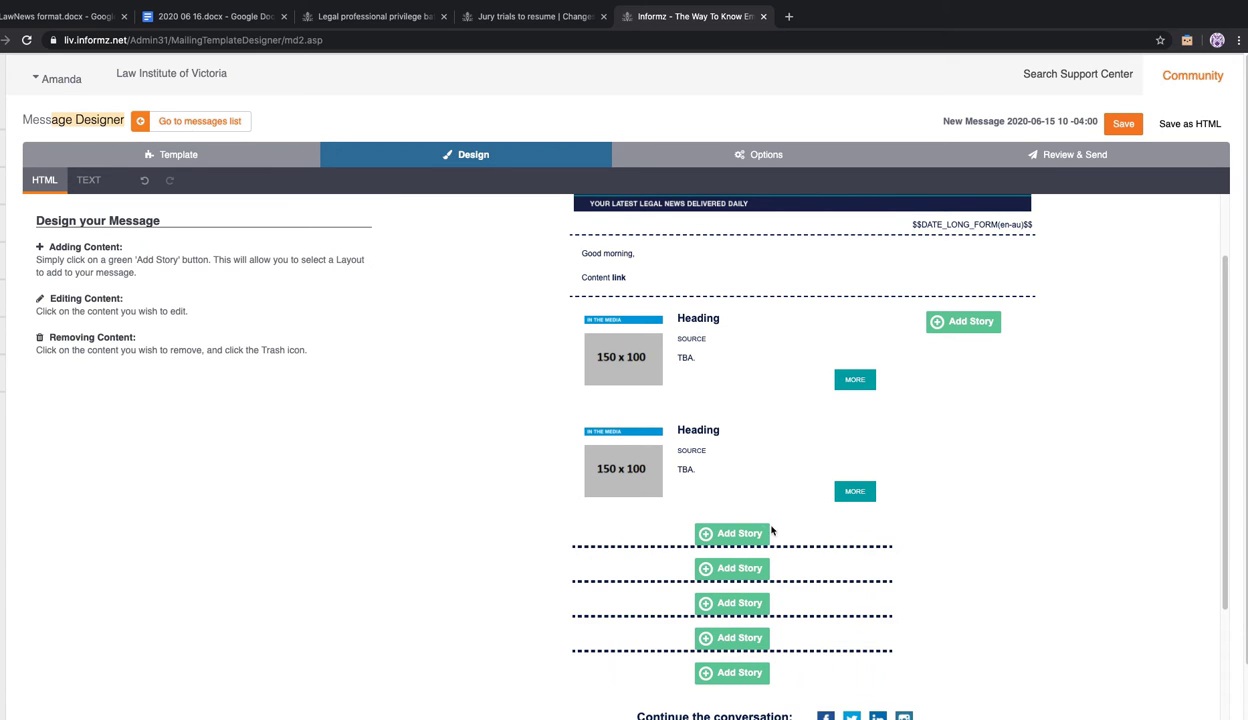
# Add a third Top 6 news story and place the 1st Banner ad directly beneath it
pyautogui.click(728, 534)
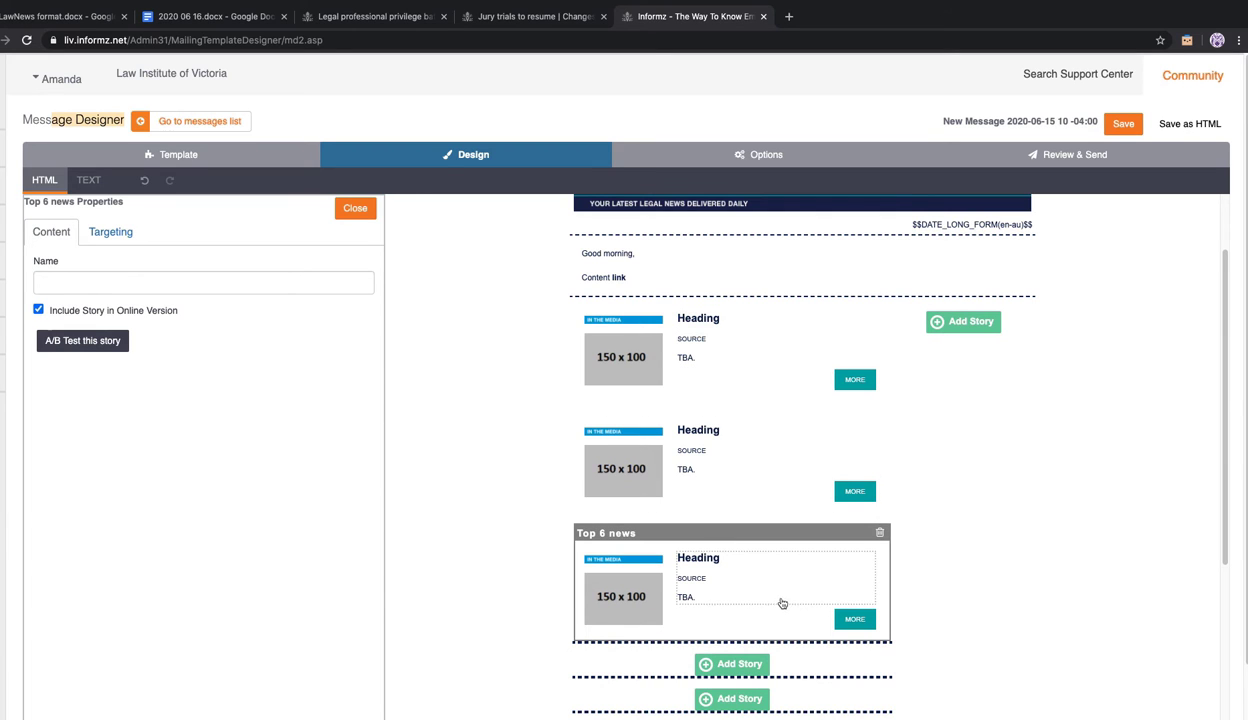
pyautogui.click(737, 665)
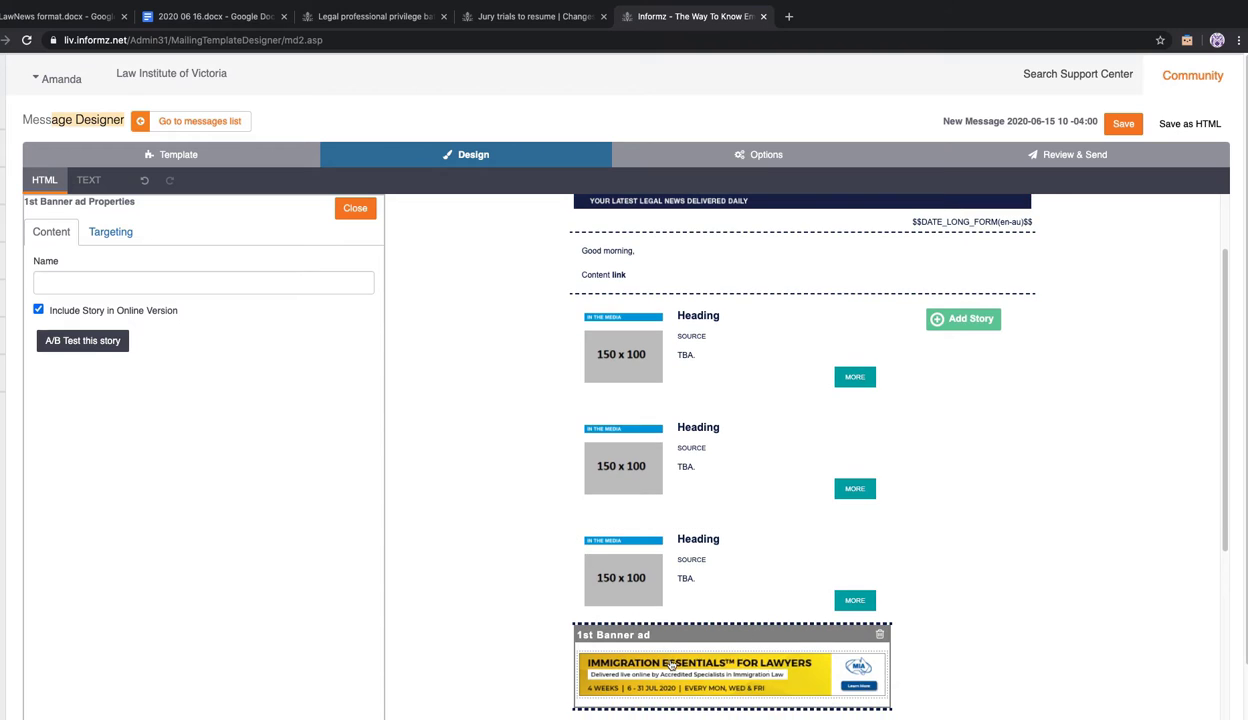
# Add three more Top 6 news stories below the 1st Banner ad
pyautogui.scroll(-1, 783, 668)
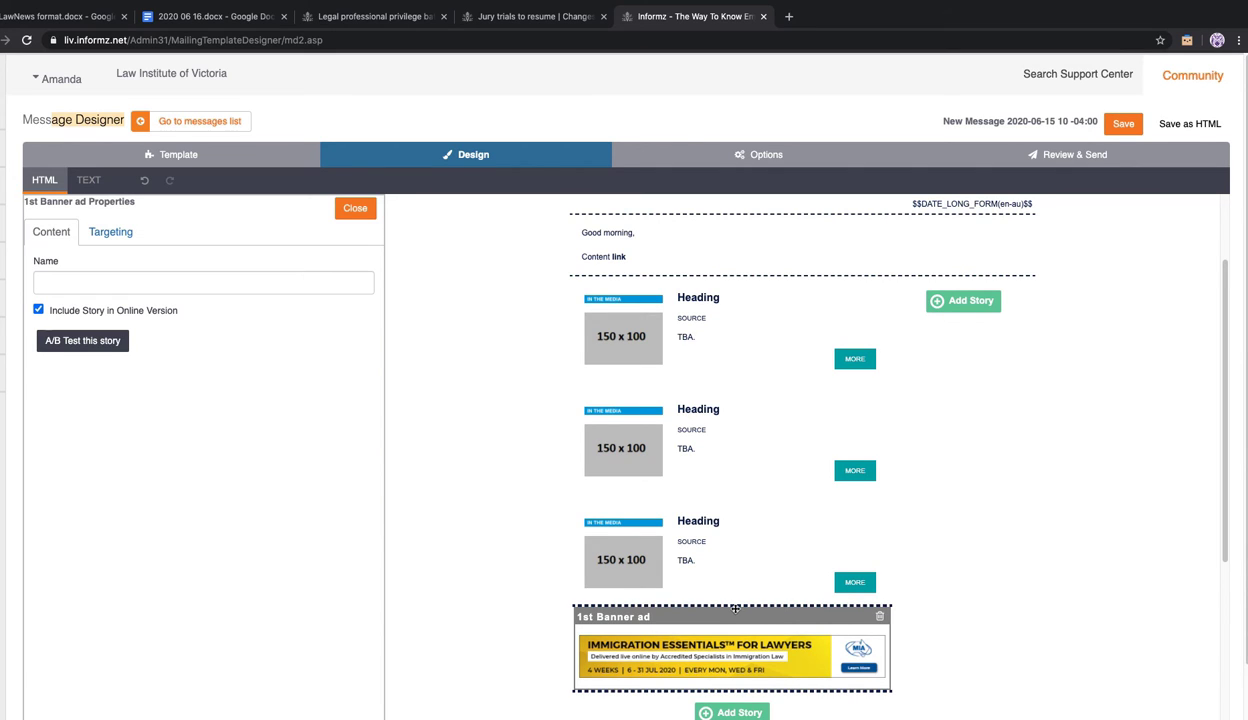
pyautogui.scroll(-3, 740, 612)
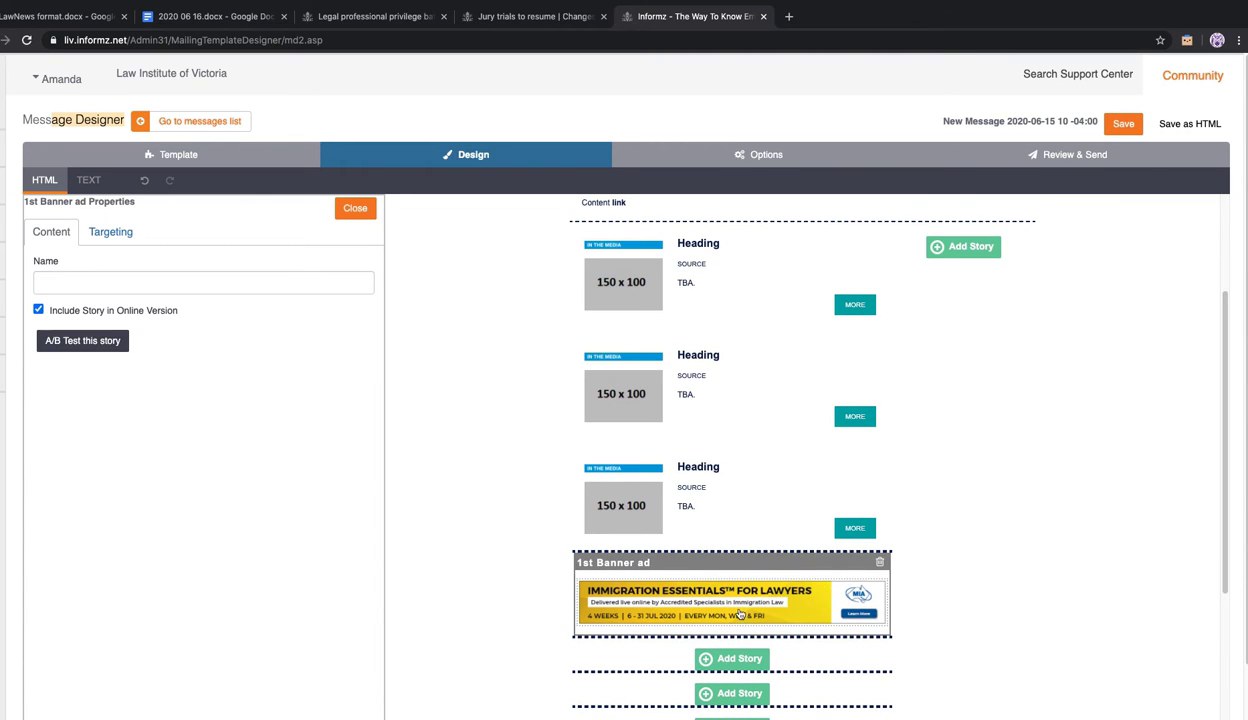
pyautogui.click(738, 659)
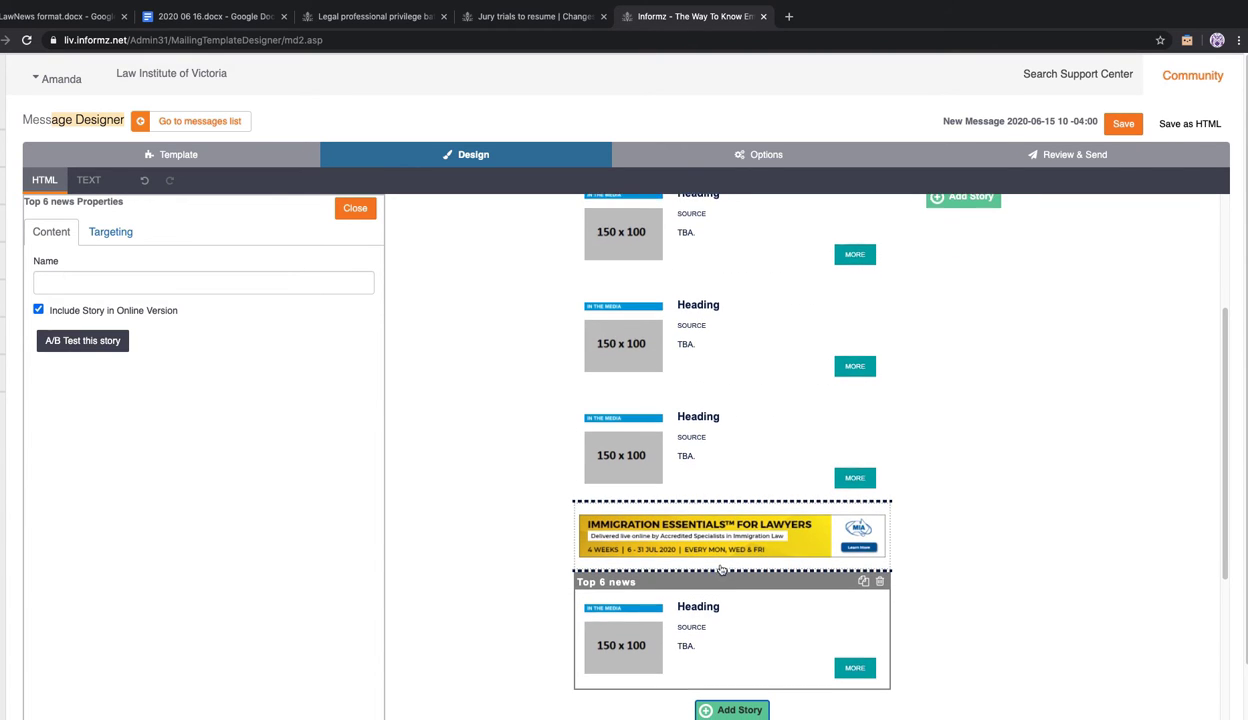
pyautogui.scroll(-3, 730, 560)
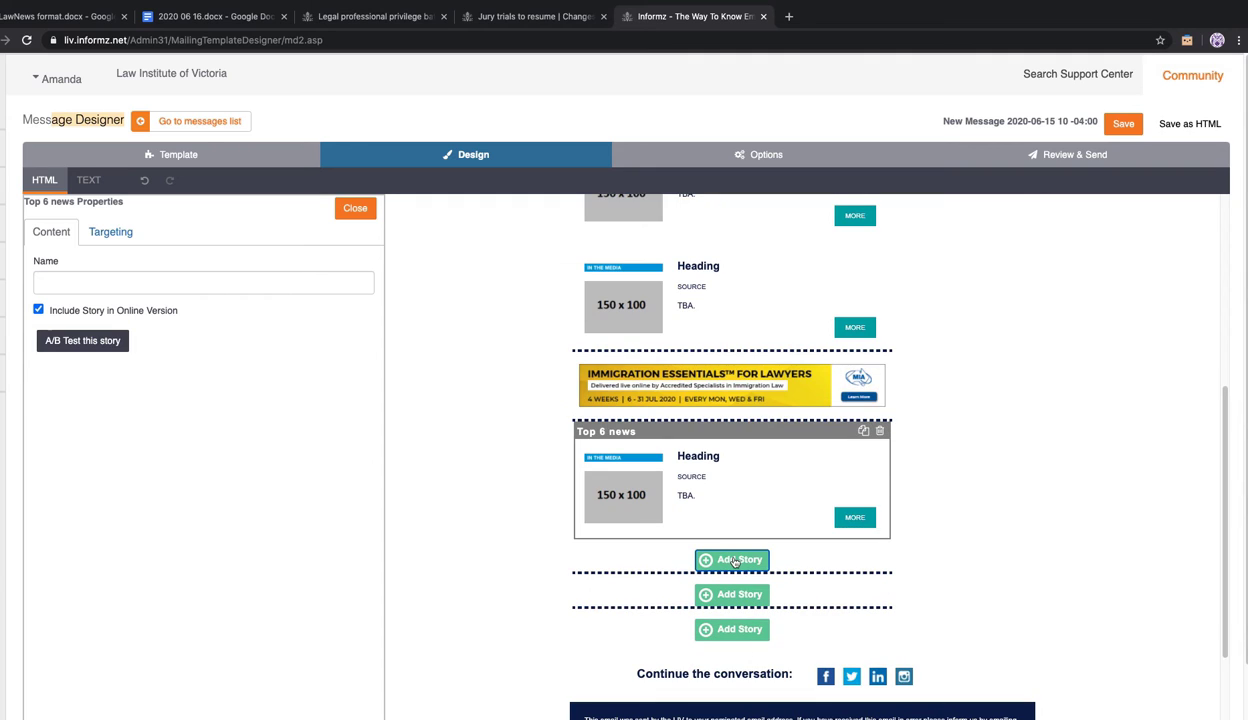
pyautogui.click(735, 562)
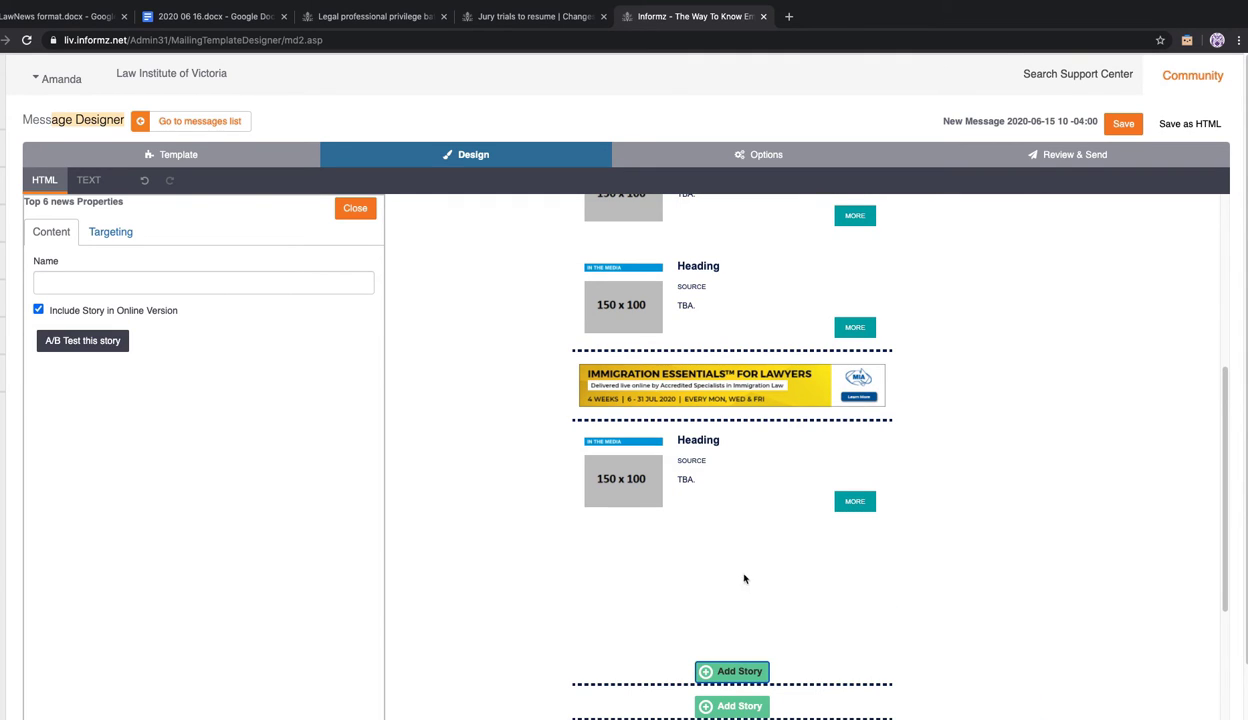
pyautogui.click(734, 667)
pyautogui.scroll(-3, 797, 592)
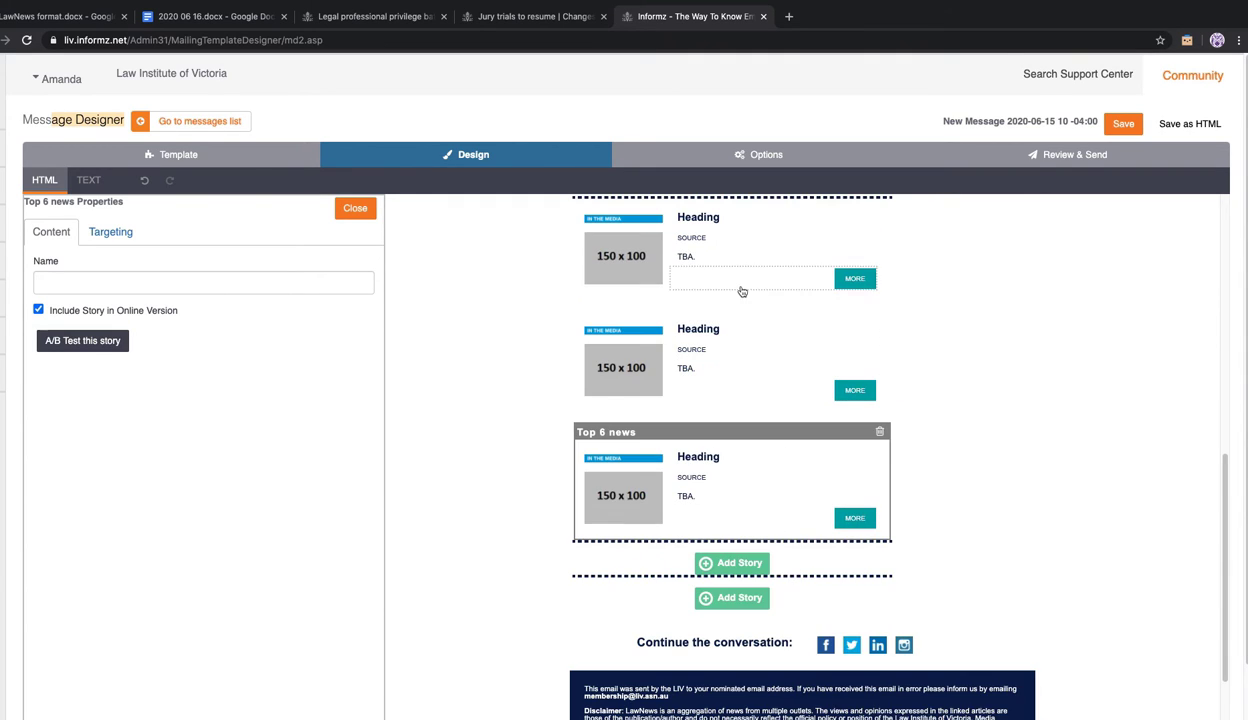
# Replace the In the Media tag in the last Top 6 news story with the Law Institute Journal tag image
pyautogui.click(625, 460)
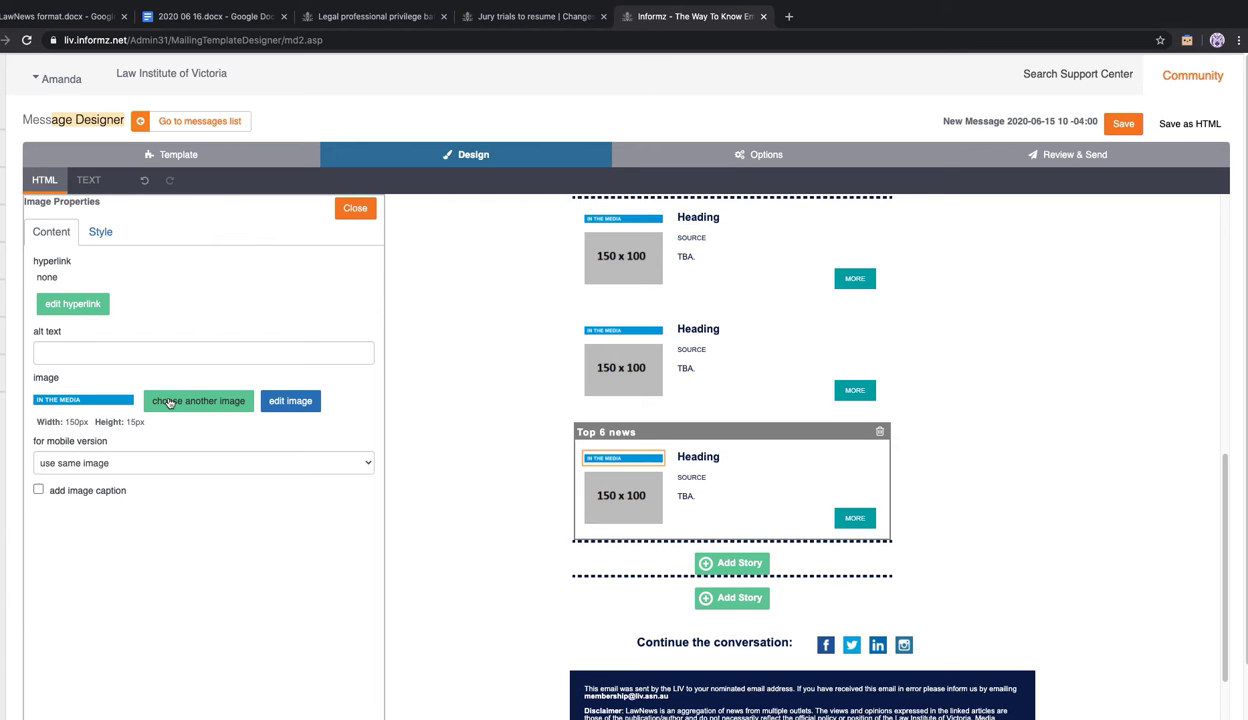
pyautogui.click(170, 401)
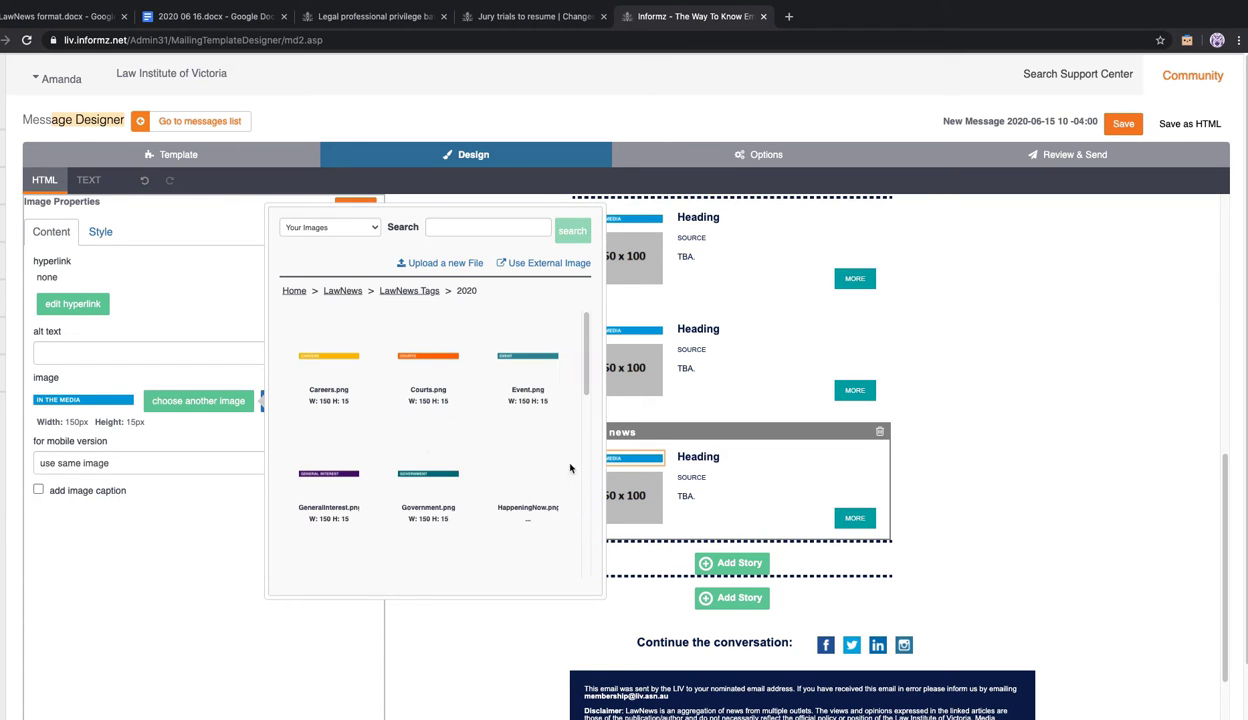
pyautogui.scroll(-5, 446, 497)
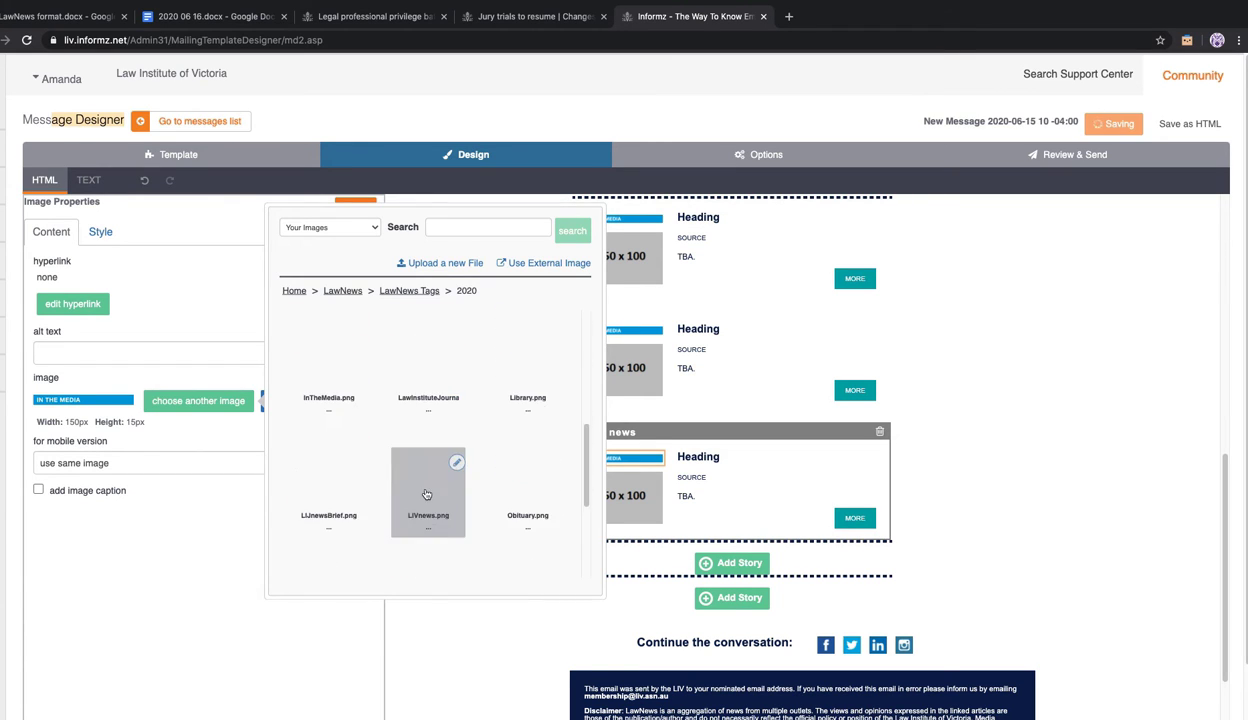
pyautogui.click(436, 371)
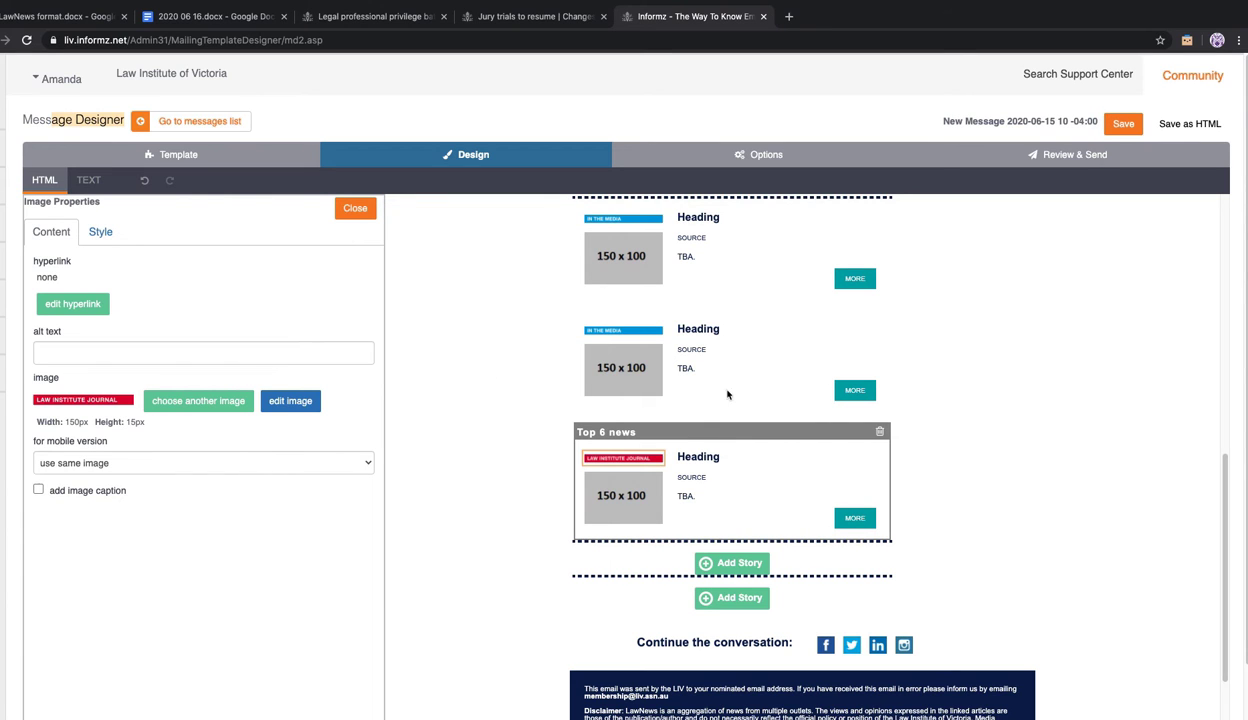
# Add the 2nd Banner Ad beneath the last Top 6 news story in the main column
pyautogui.scroll(5, 810, 487)
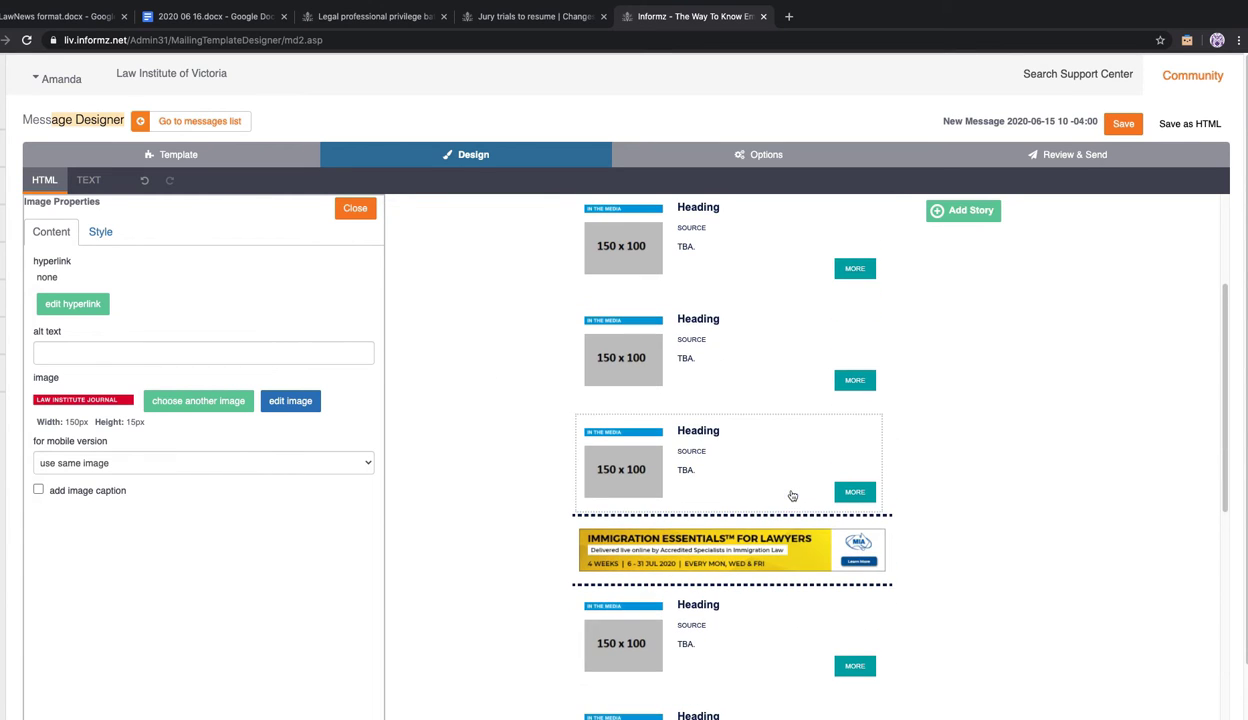
pyautogui.scroll(-4, 768, 430)
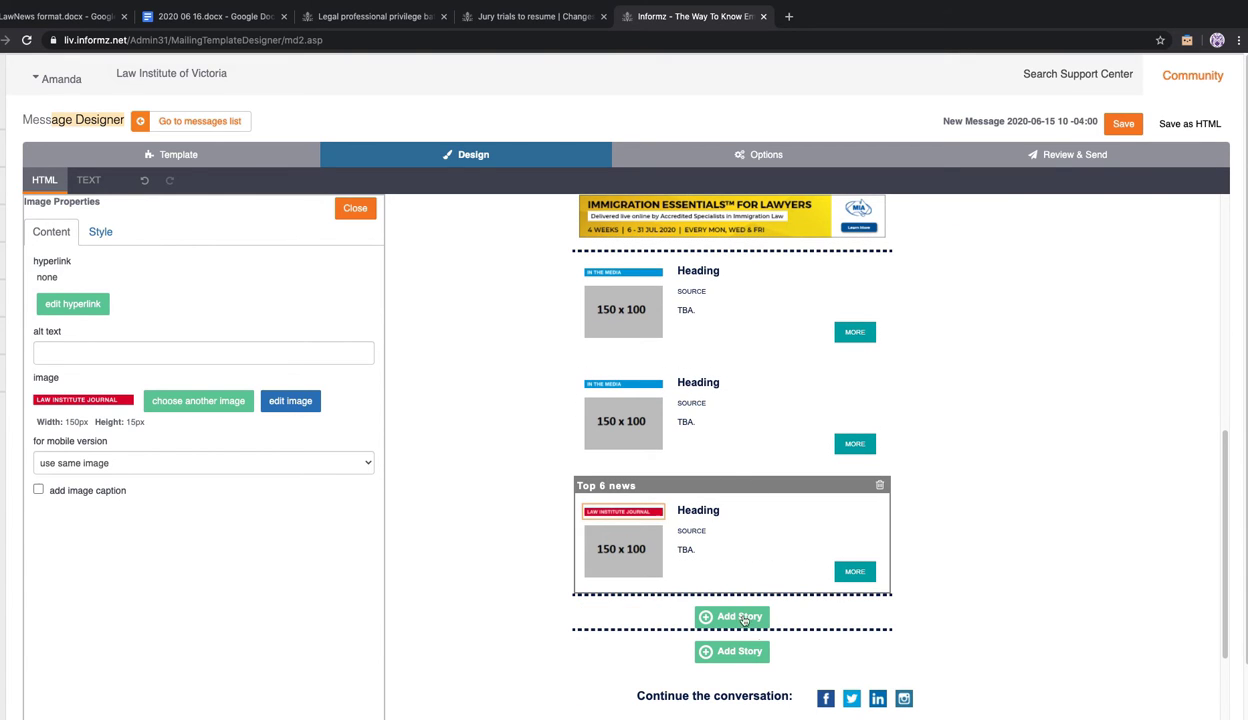
pyautogui.scroll(-1, 755, 472)
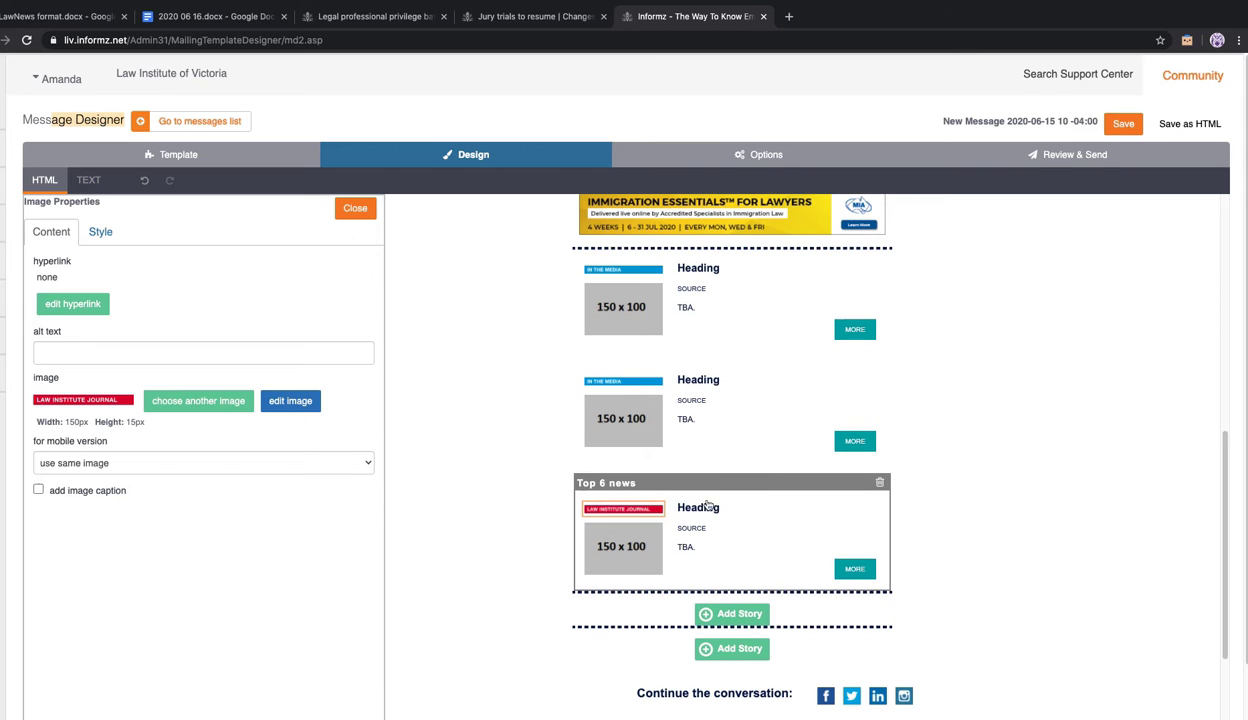
pyautogui.scroll(-1, 724, 600)
pyautogui.click(721, 600)
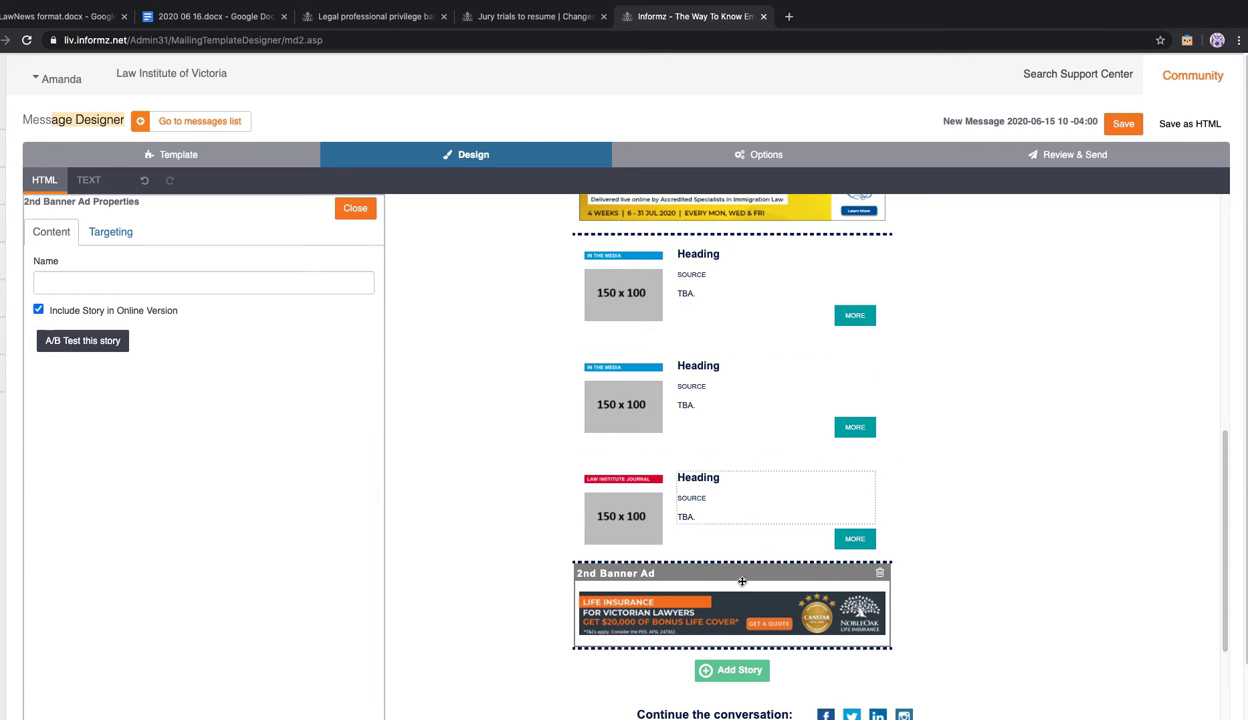
# Add the 1st Tower Ad and 2nd Tower Ad to the side column and select the 2nd Tower Ad's image
pyautogui.scroll(10, 737, 435)
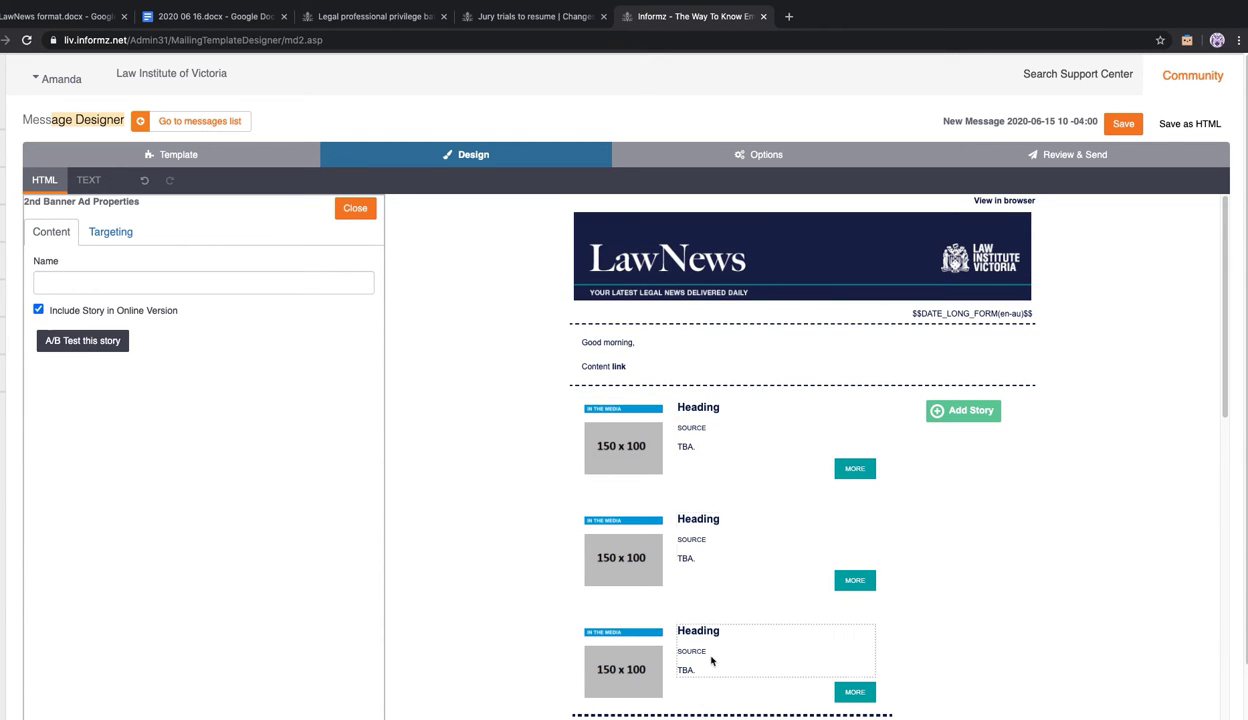
pyautogui.click(962, 412)
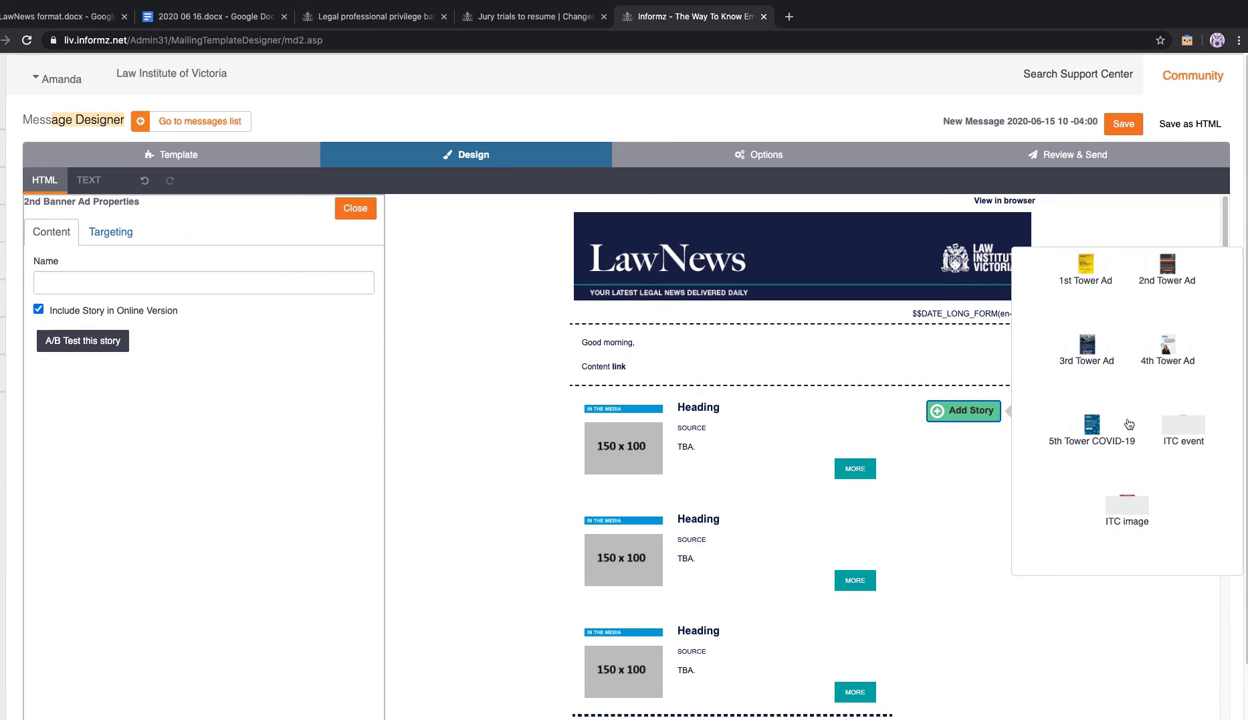
pyautogui.click(1089, 282)
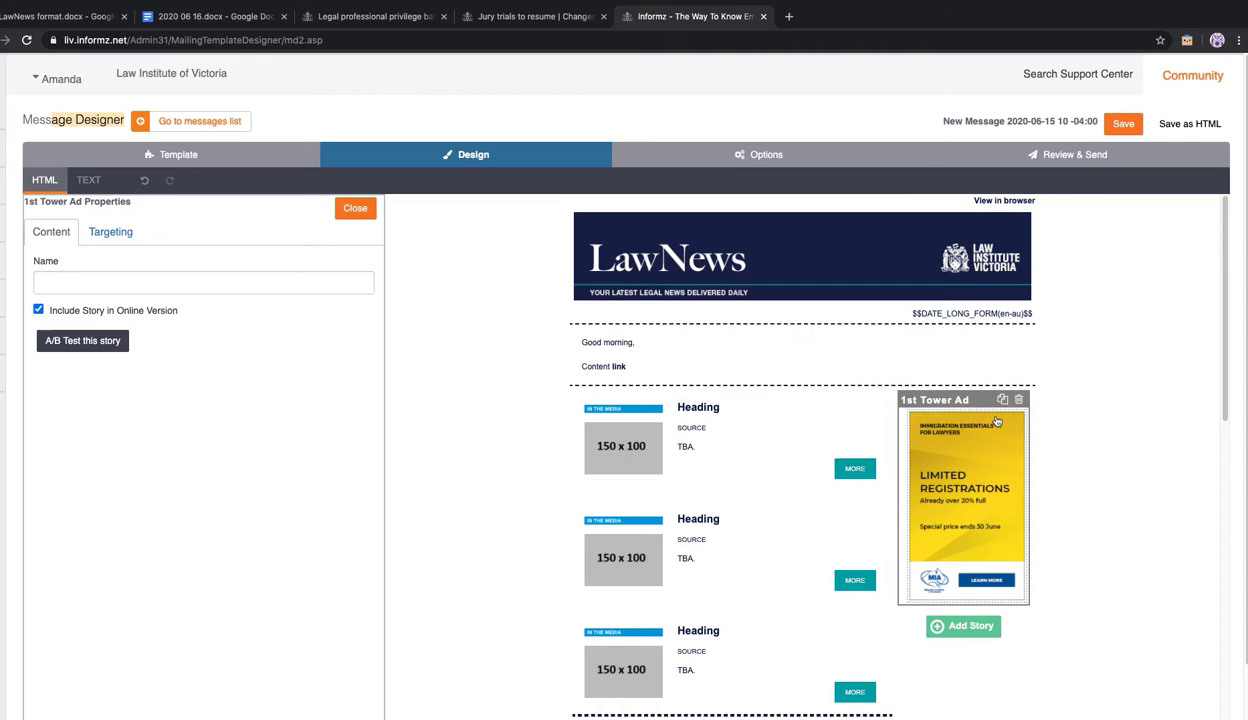
pyautogui.scroll(-2, 997, 422)
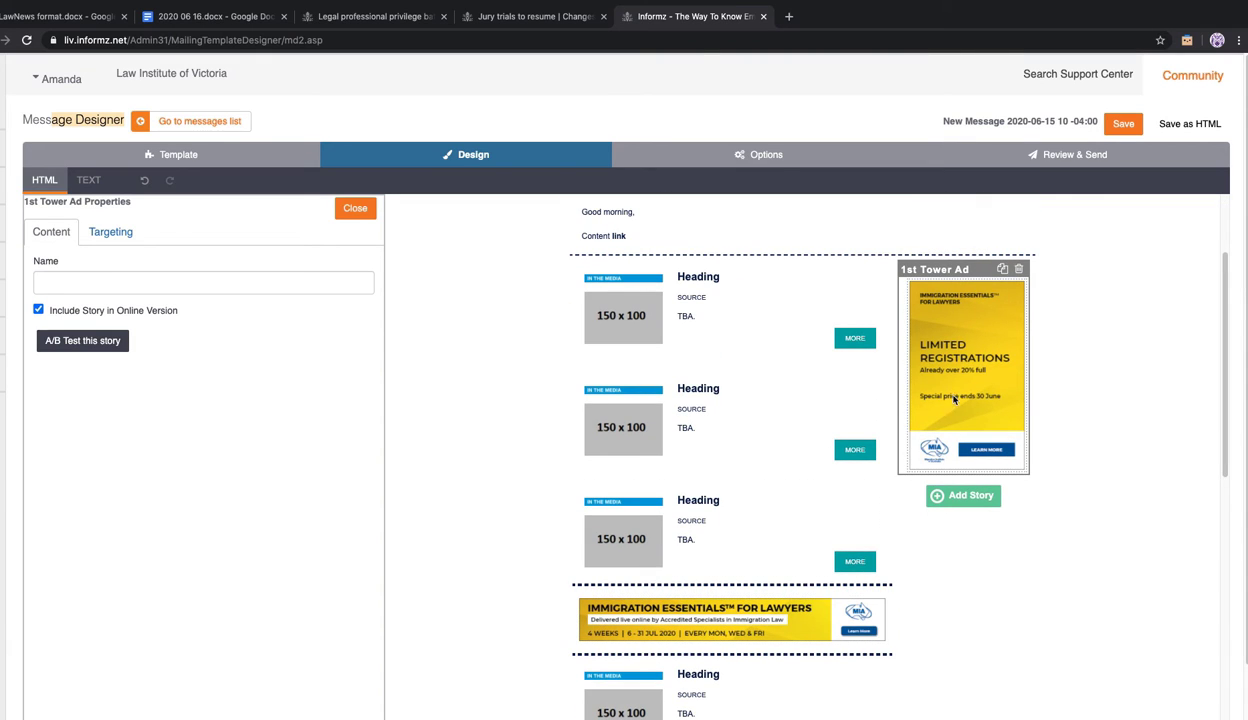
pyautogui.click(960, 492)
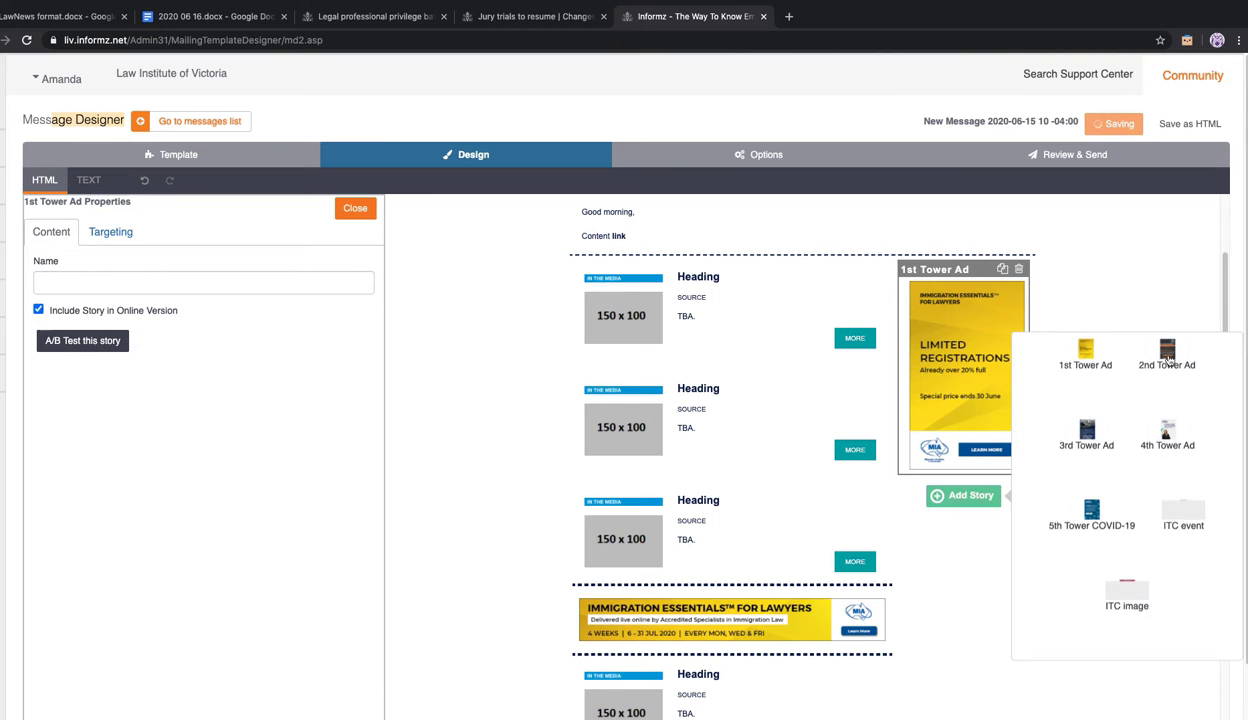
pyautogui.click(1167, 355)
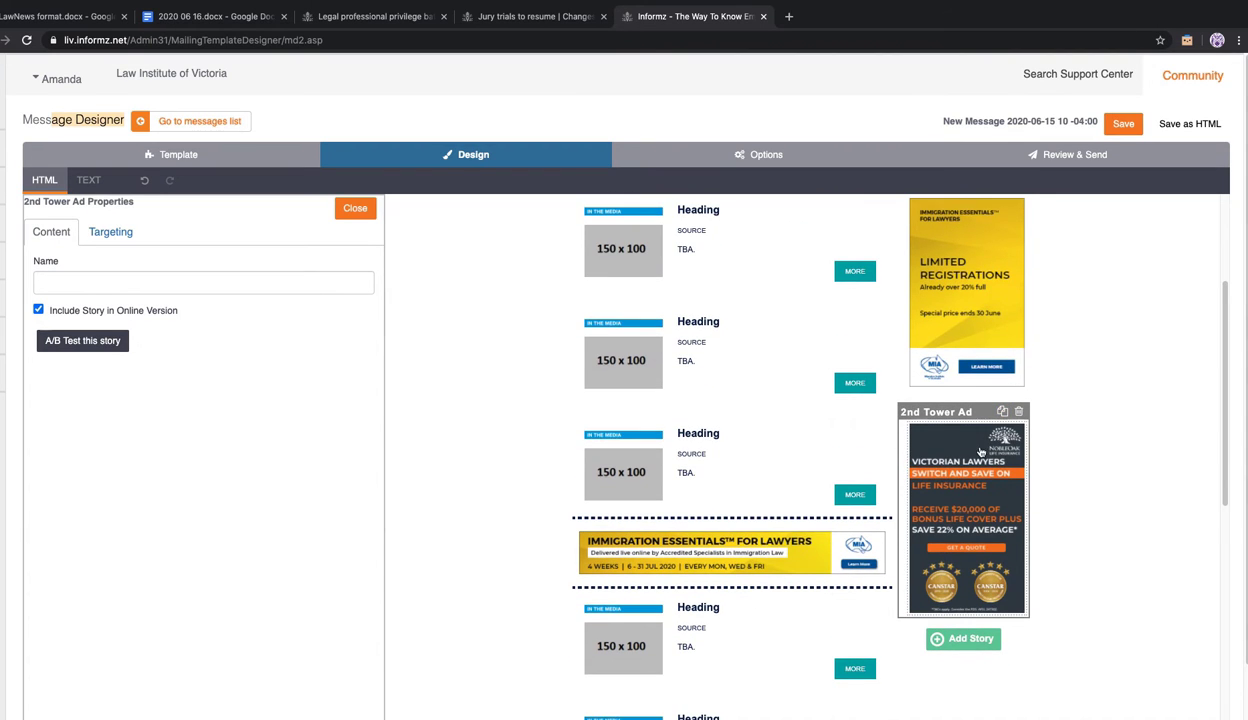
pyautogui.scroll(-3, 975, 412)
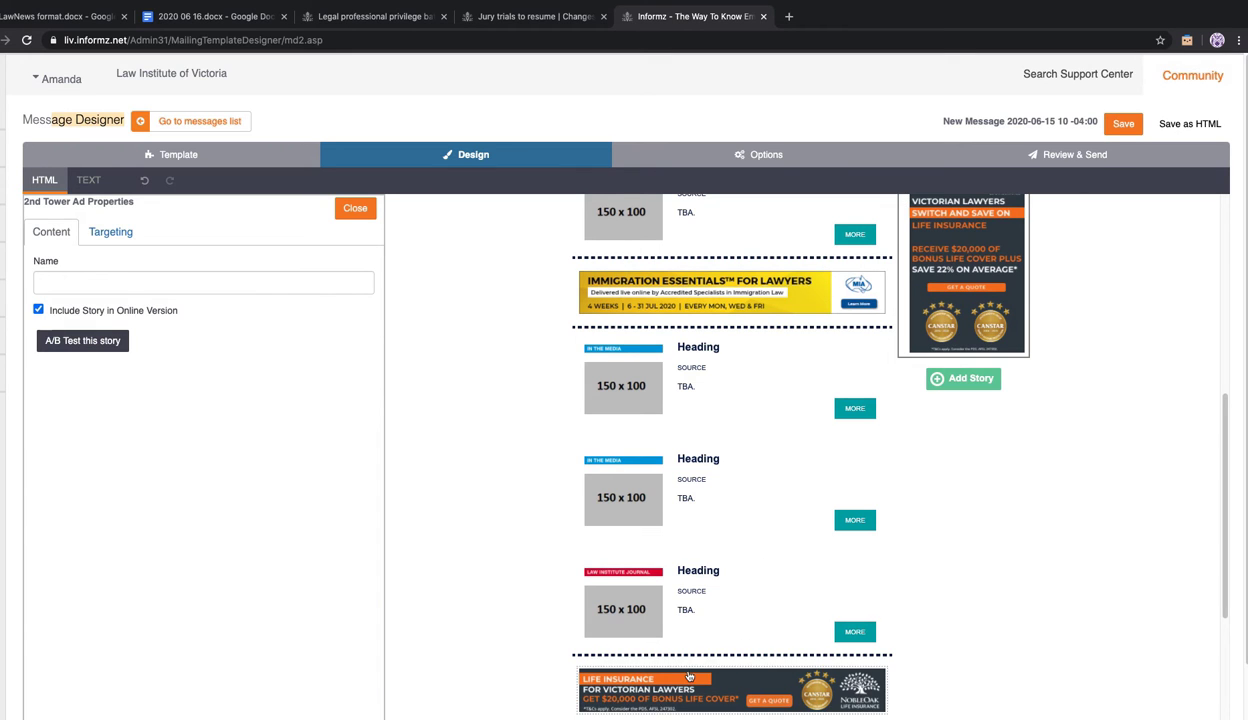
pyautogui.click(689, 677)
pyautogui.click(942, 295)
pyautogui.scroll(-1, 940, 290)
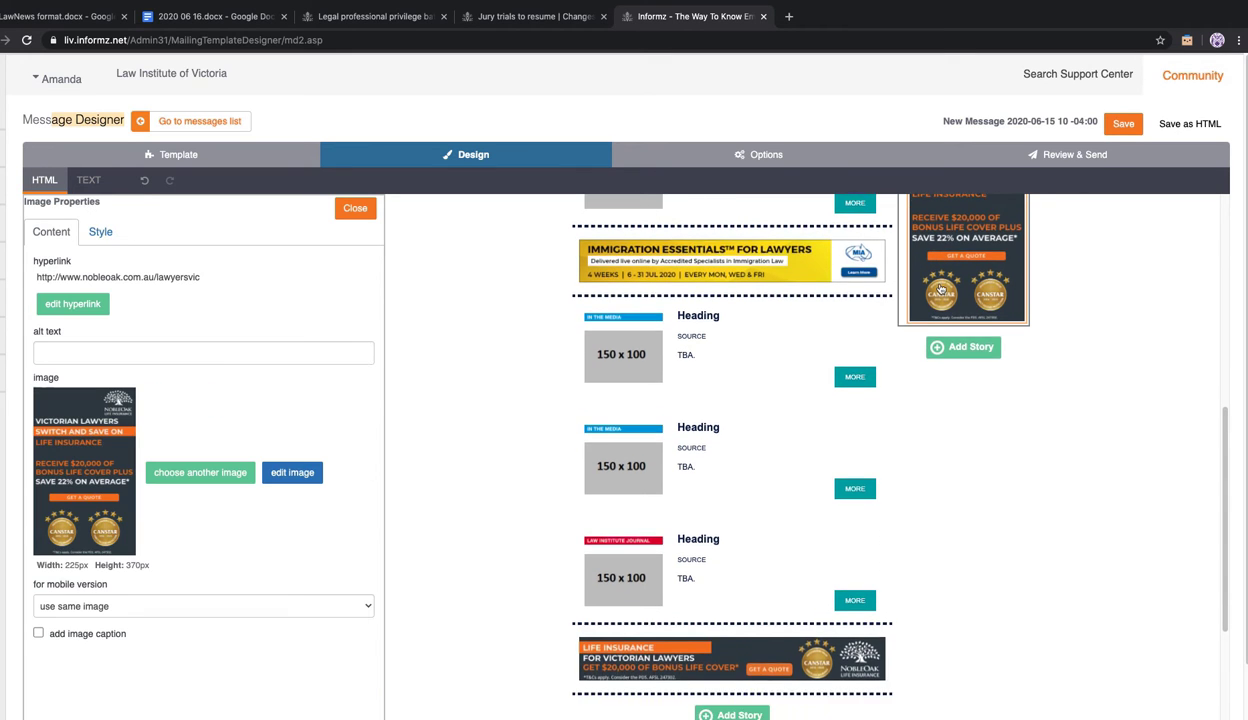
pyautogui.scroll(2, 940, 290)
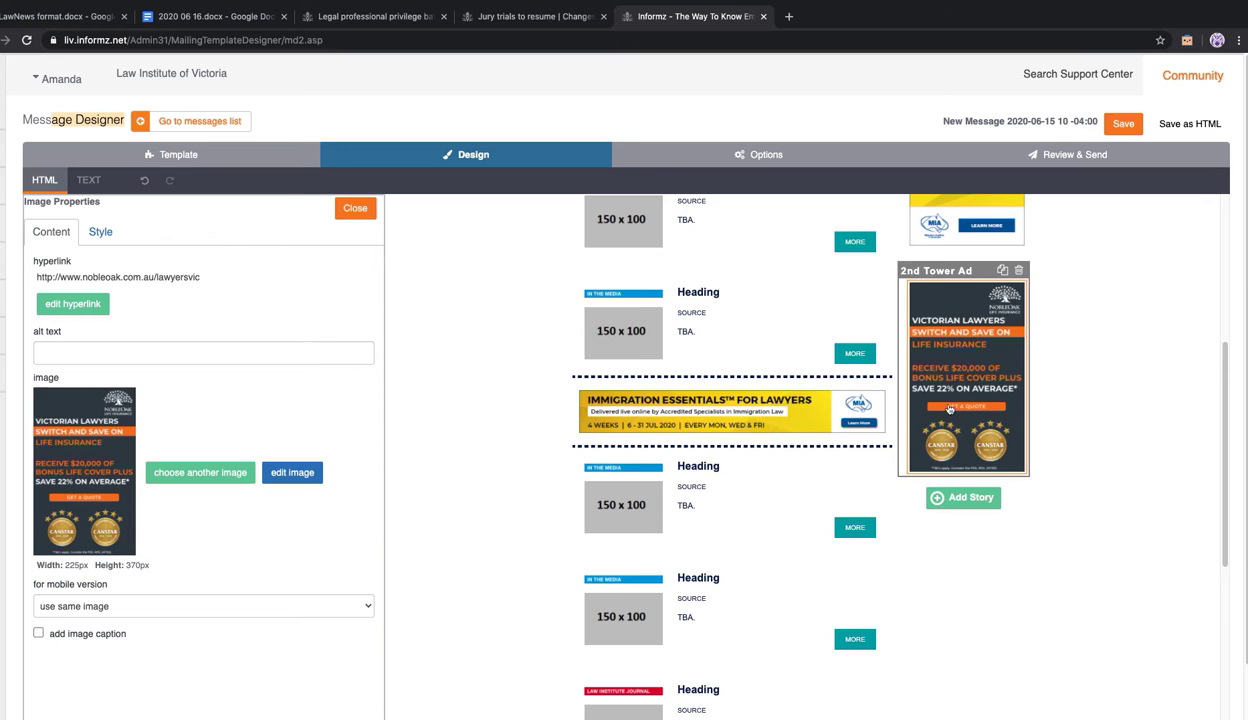
# Add the 3rd Tower Ad and 4th Tower Ad beneath the 2nd Tower Ad in the side column
pyautogui.scroll(-1, 950, 410)
pyautogui.click(966, 408)
pyautogui.click(1095, 346)
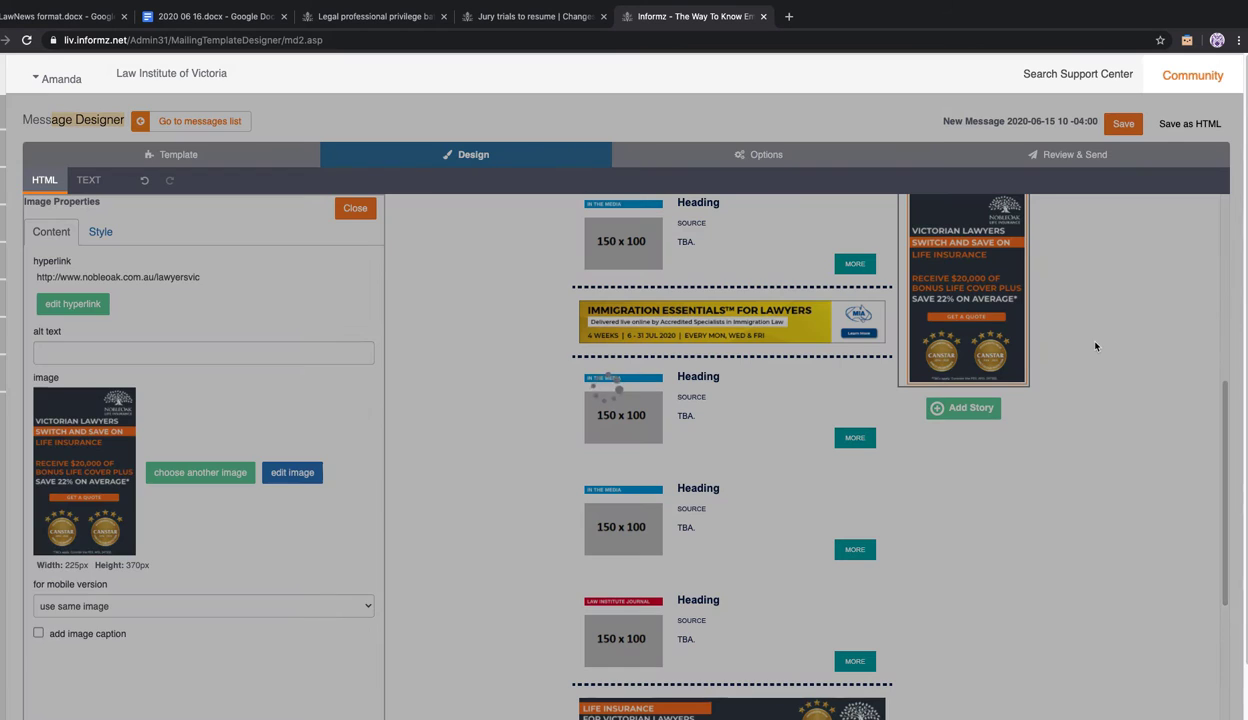
pyautogui.scroll(-3, 950, 450)
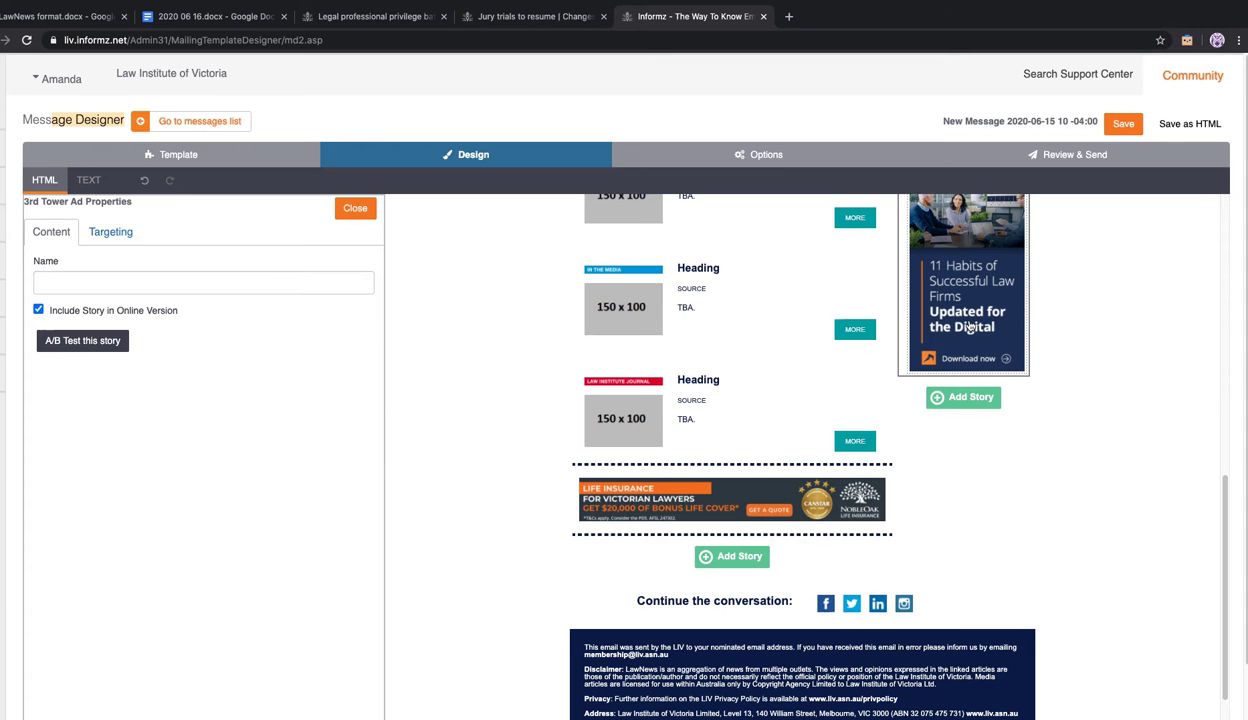
pyautogui.click(963, 397)
pyautogui.click(1167, 325)
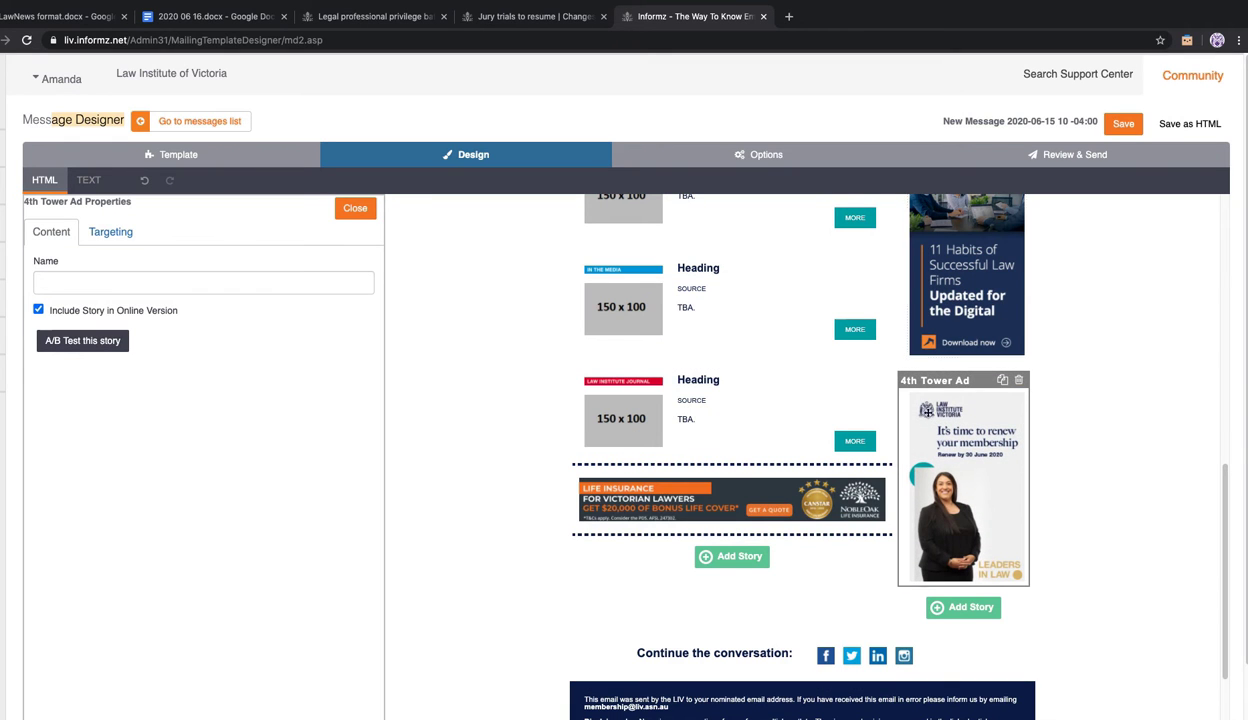
# Add four Bottom 6 news stories beneath the 2nd Banner Ad in the main column
pyautogui.scroll(-1, 835, 515)
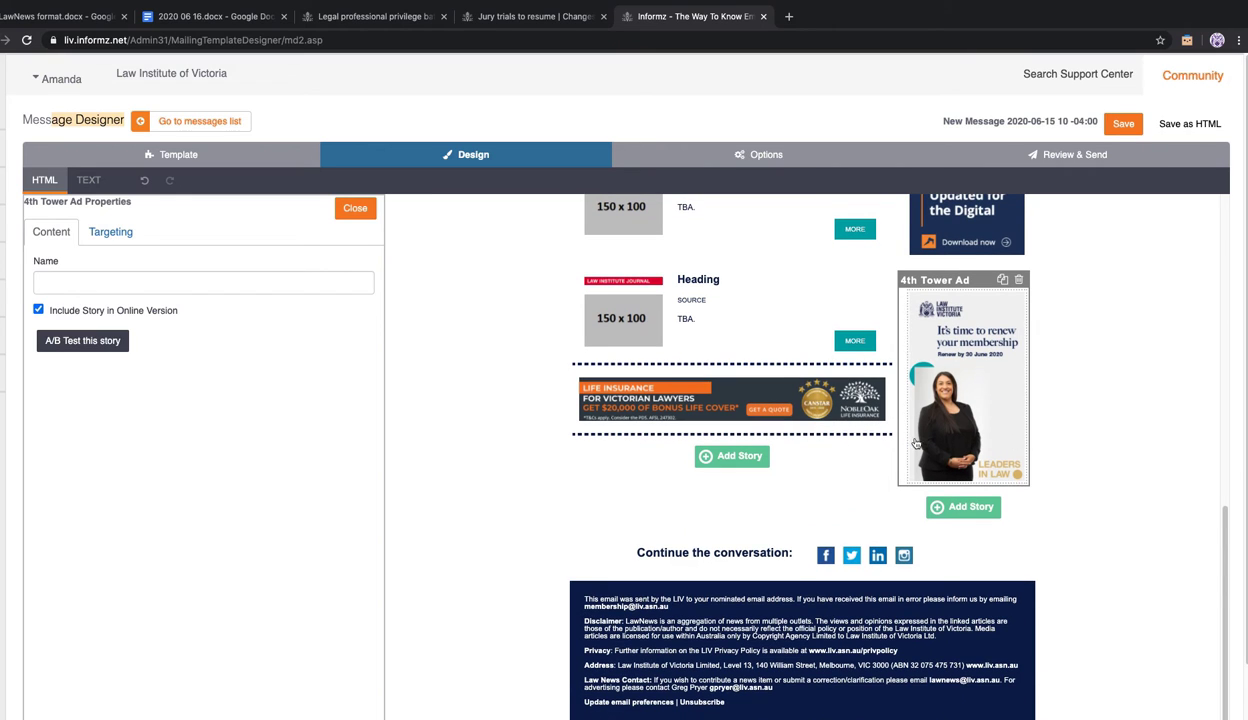
pyautogui.click(756, 457)
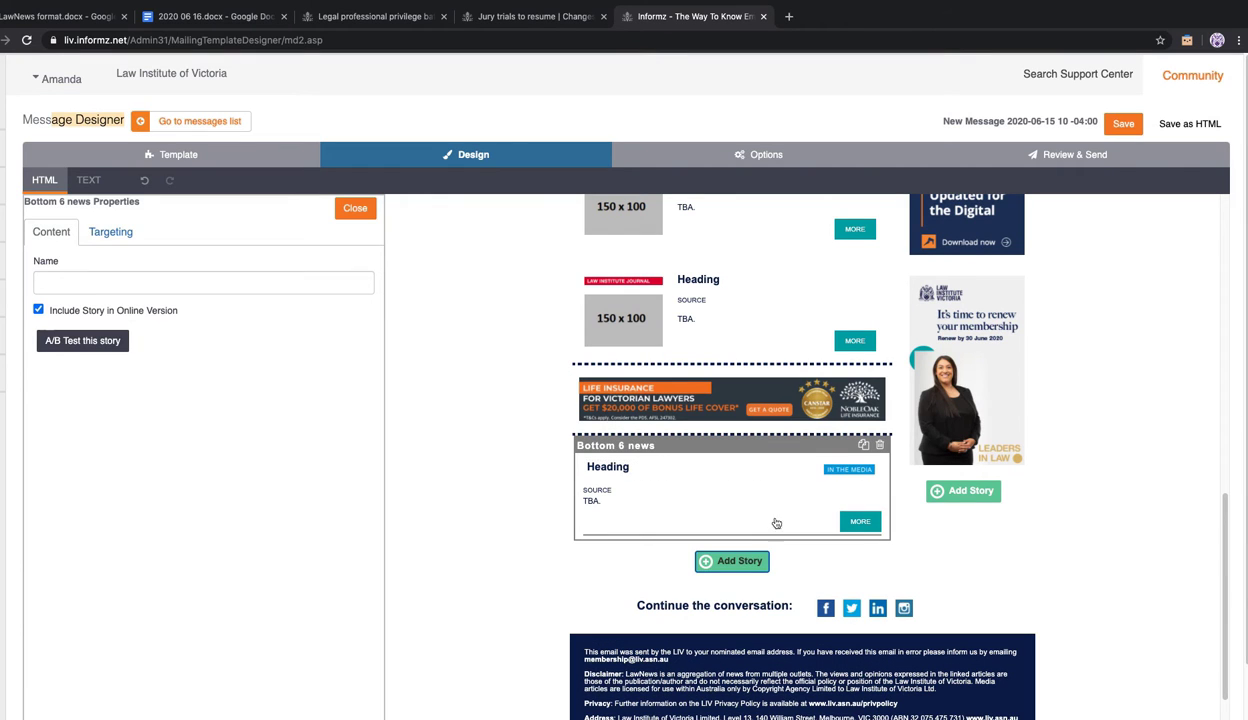
pyautogui.click(748, 561)
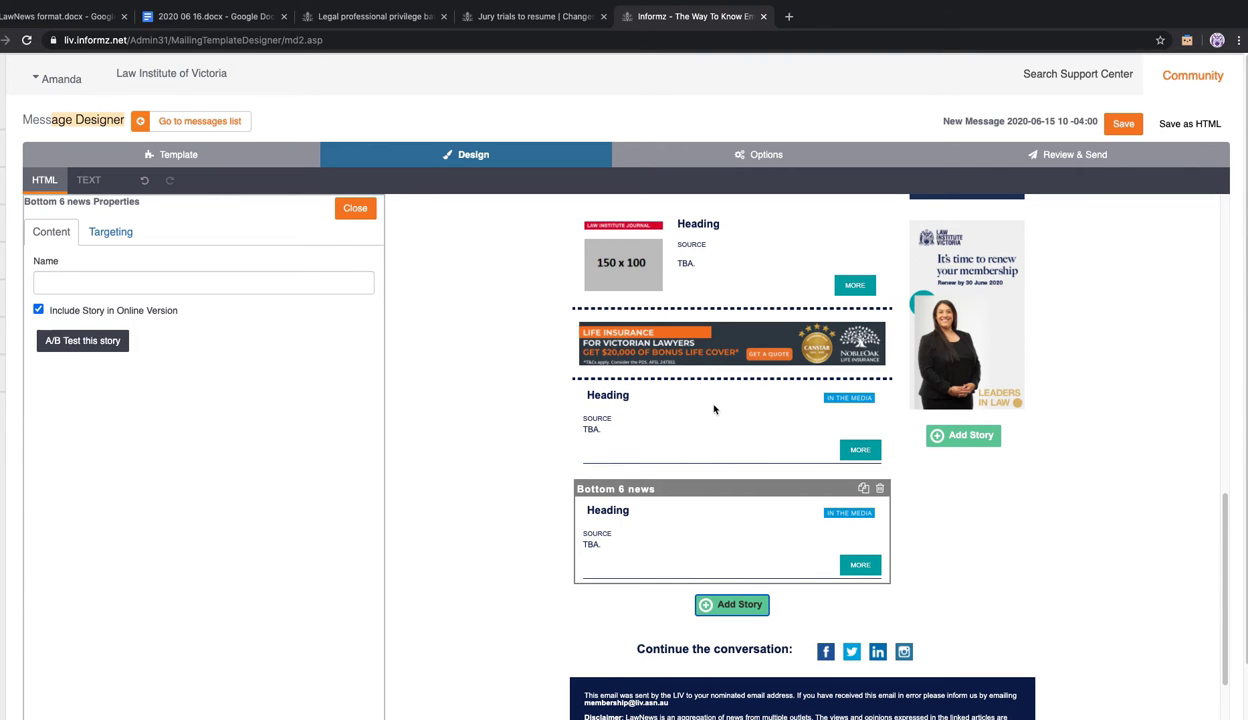
pyautogui.click(752, 487)
pyautogui.click(740, 559)
pyautogui.click(731, 600)
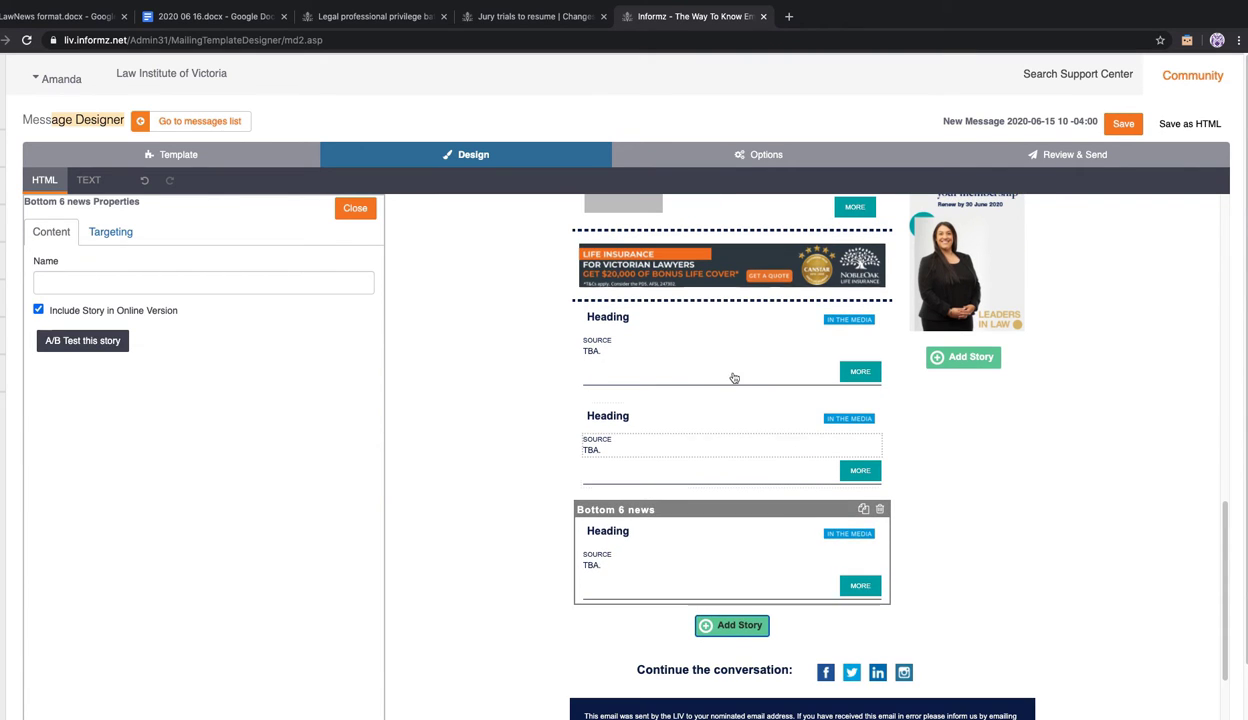
pyautogui.click(733, 625)
# Add further Bottom 6 news stories at the end of the main column until its story limit is reached
pyautogui.scroll(2, 829, 523)
pyautogui.scroll(2, 787, 543)
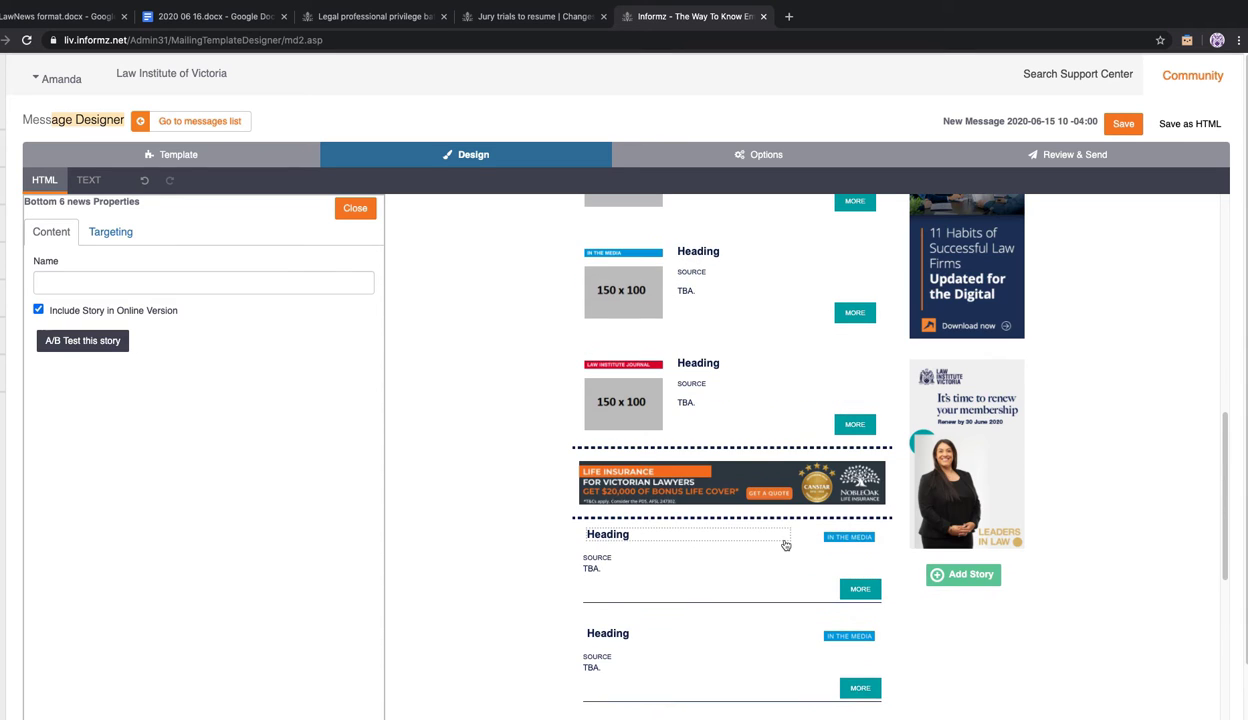
pyautogui.scroll(-2, 786, 545)
pyautogui.scroll(-3, 786, 545)
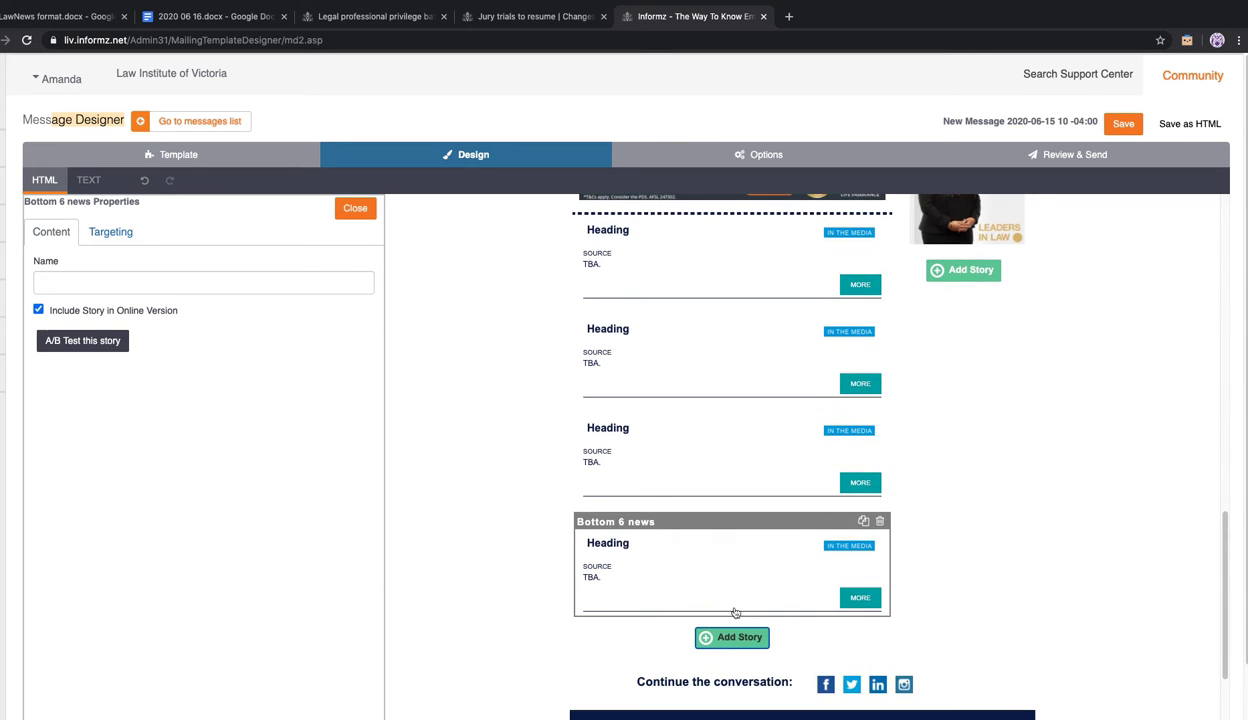
pyautogui.click(713, 630)
pyautogui.scroll(-3, 803, 542)
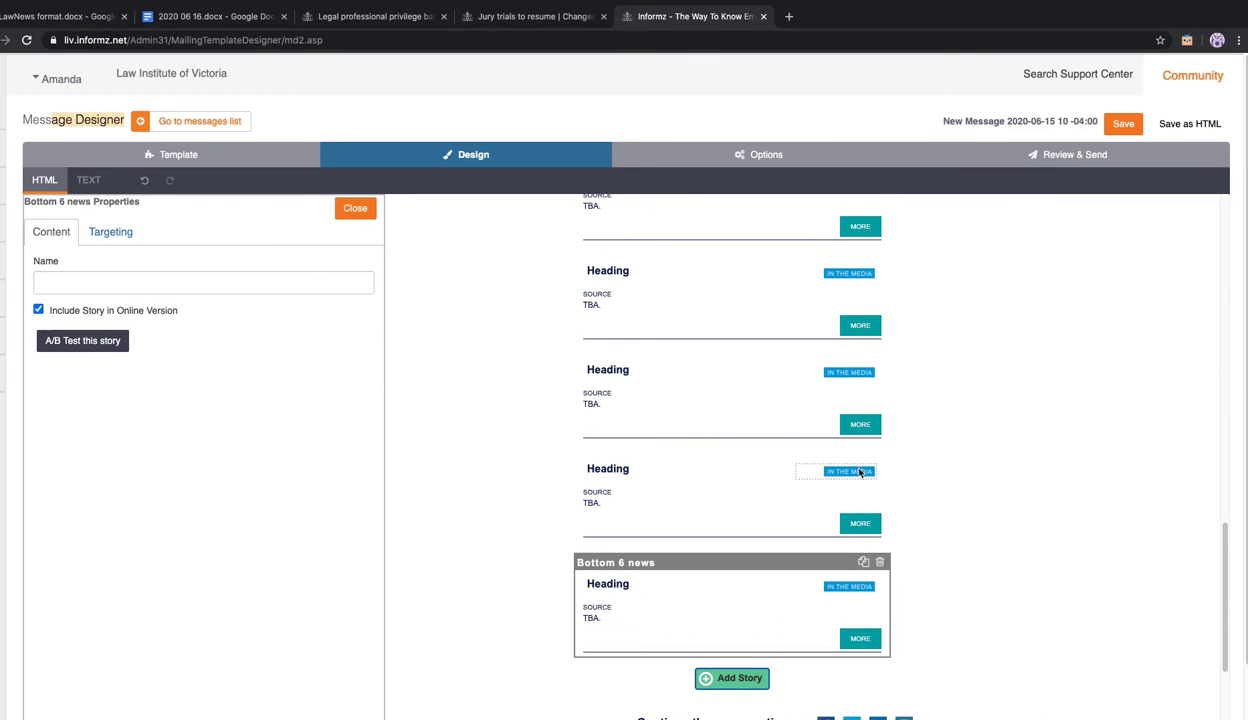
pyautogui.scroll(5, 816, 472)
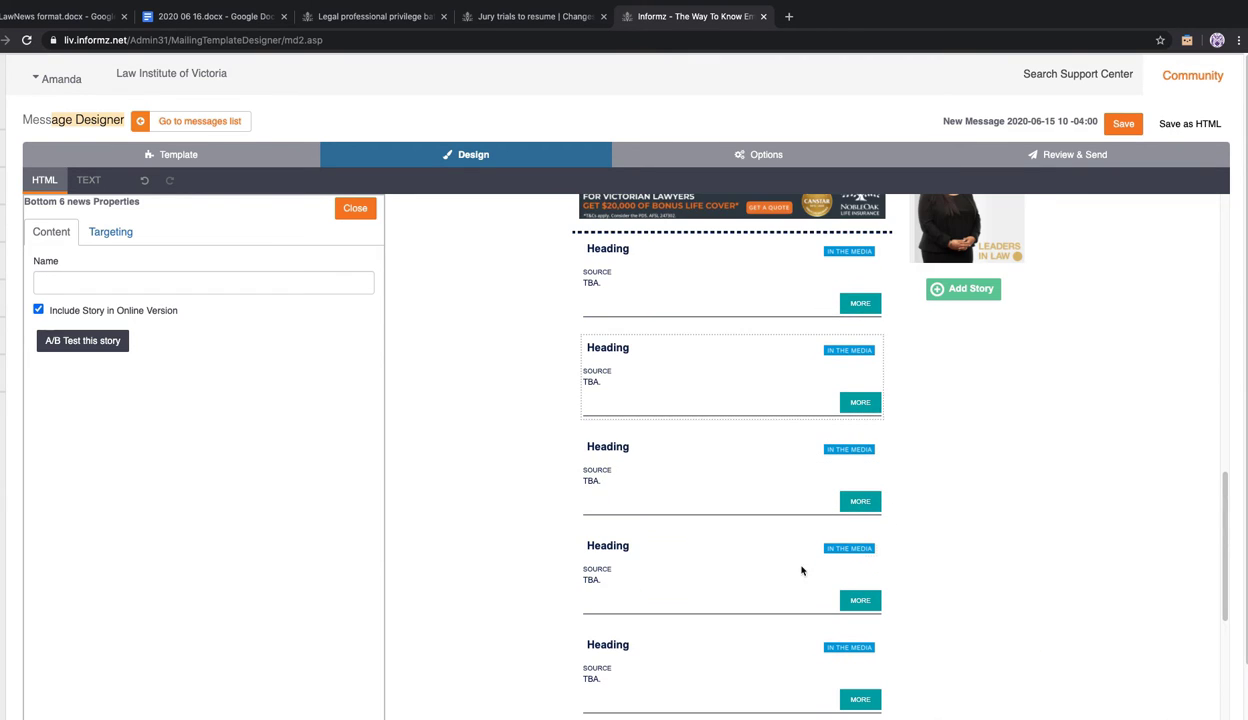
pyautogui.scroll(-3, 914, 489)
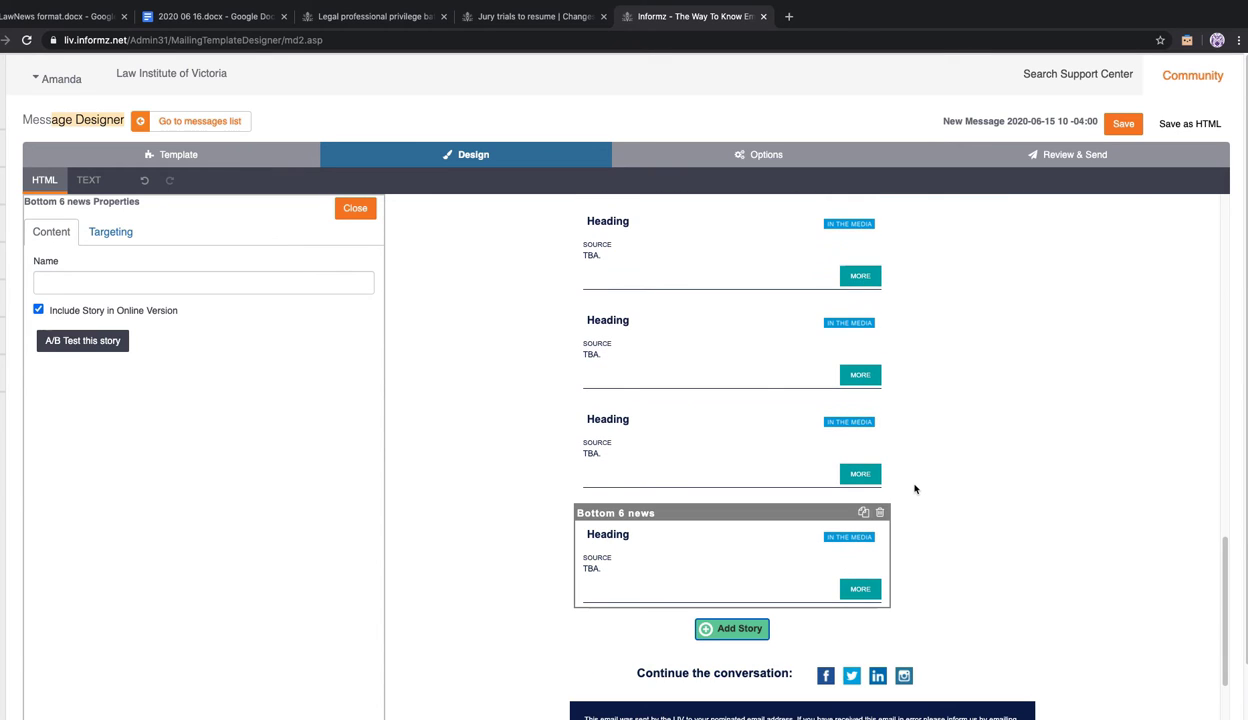
pyautogui.click(734, 630)
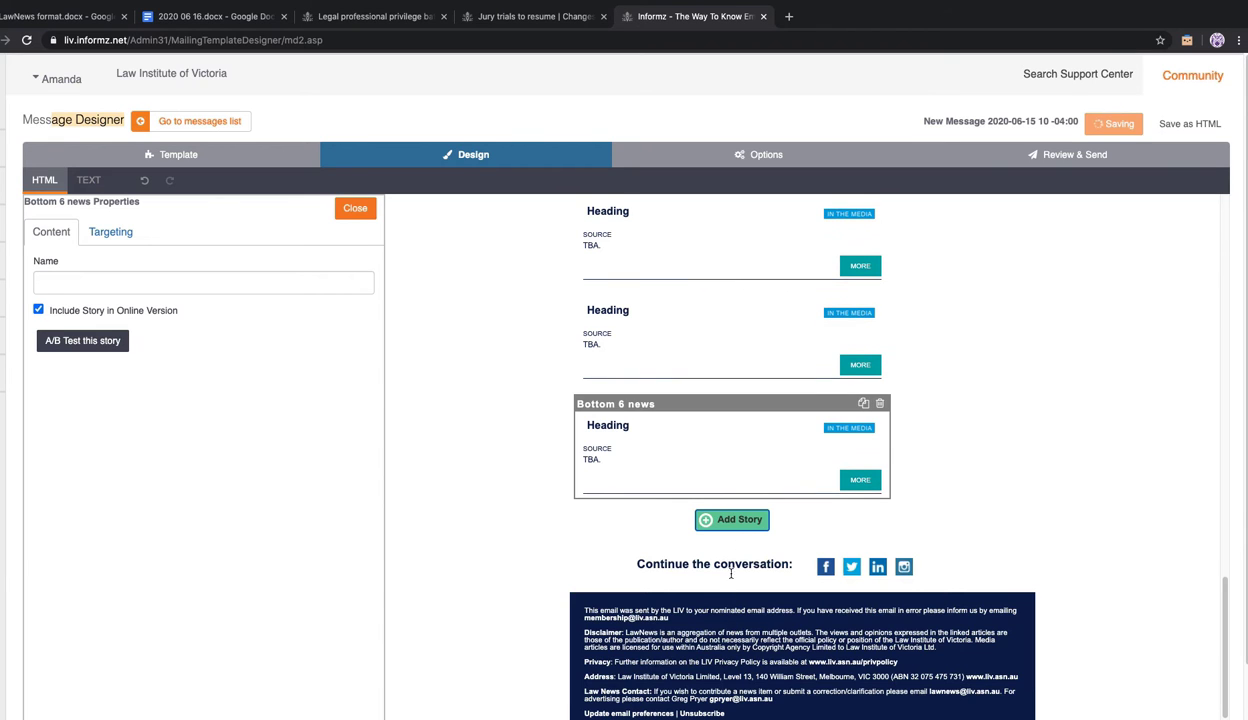
pyautogui.click(727, 514)
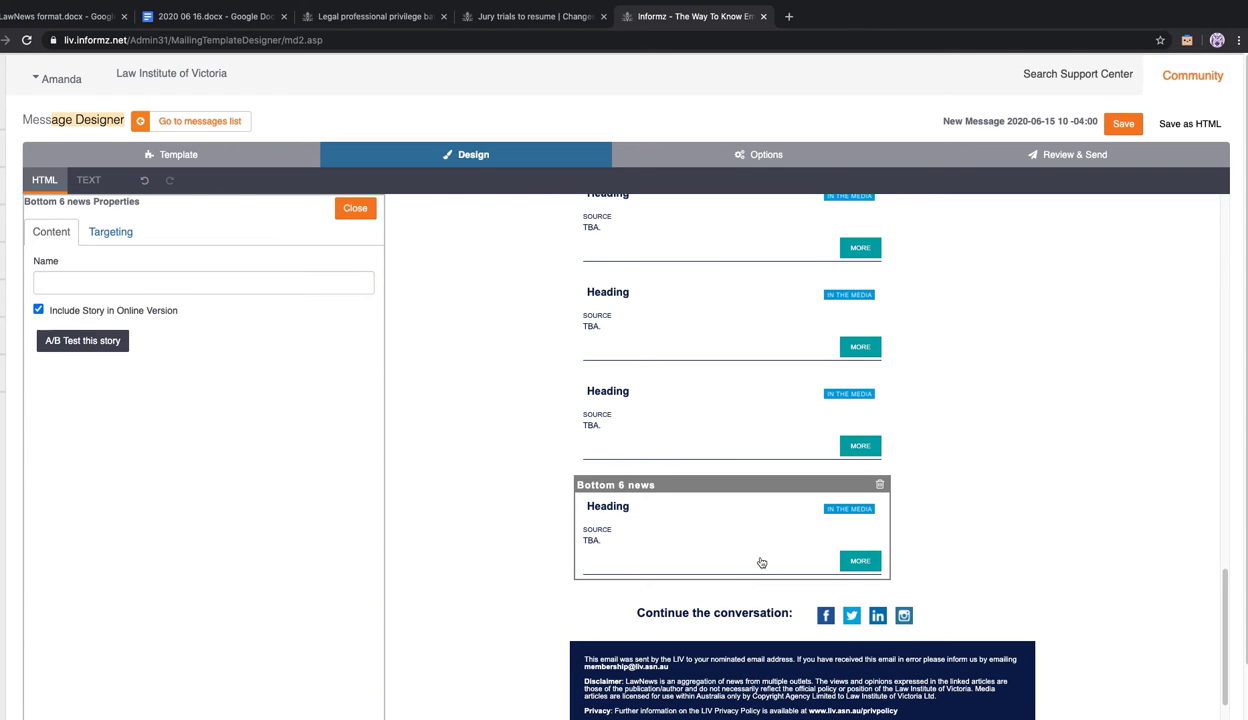
# Add the 5th Tower COVID-19 ad beneath the 4th Tower Ad and delete it from the side column
pyautogui.scroll(5, 1032, 552)
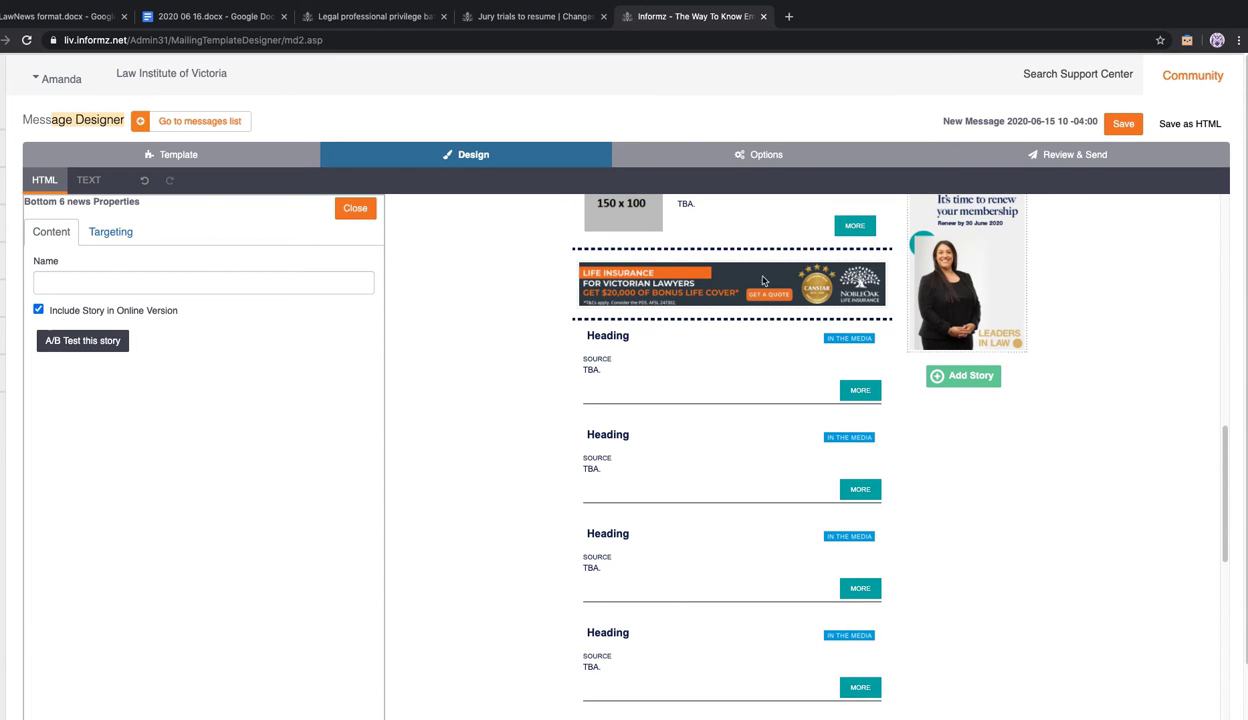
pyautogui.click(969, 379)
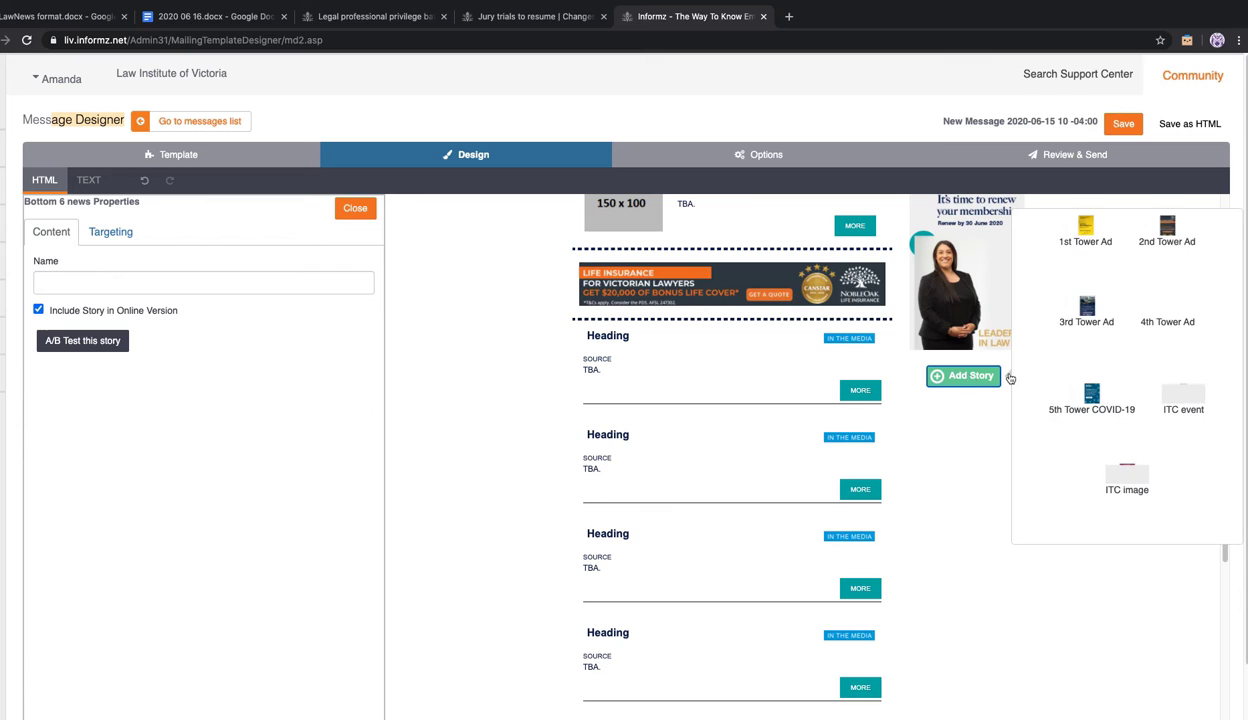
pyautogui.click(1091, 404)
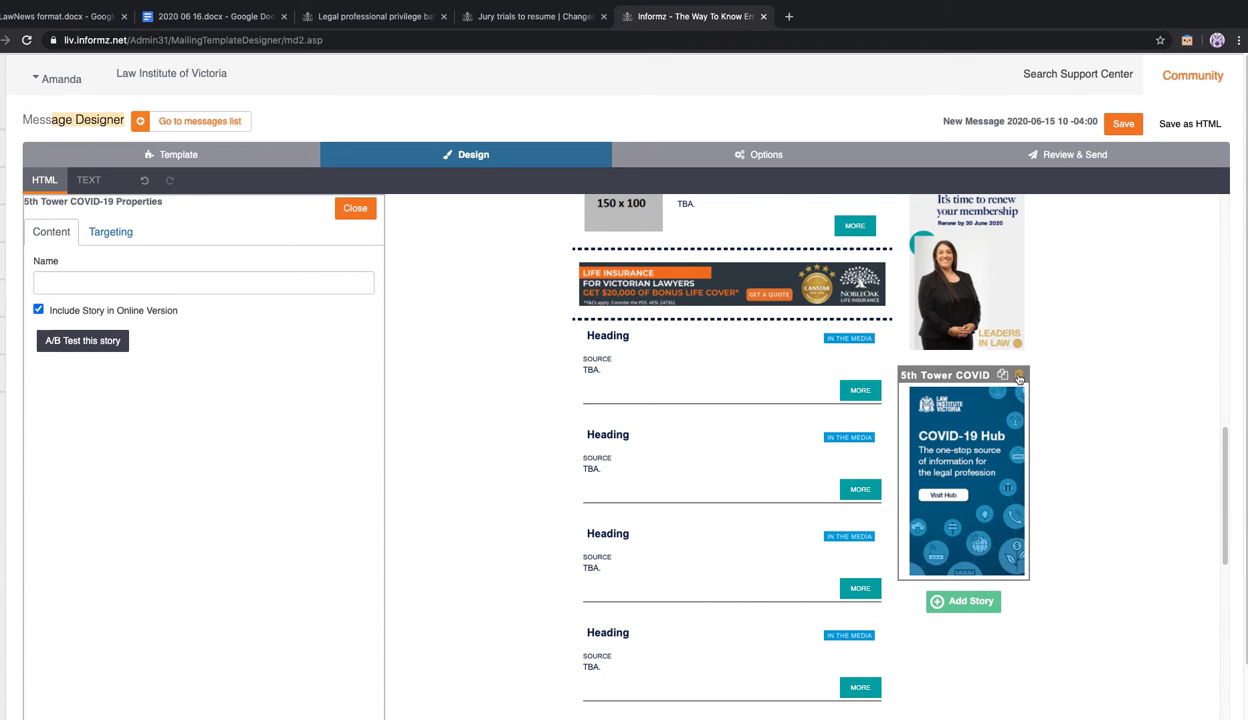
pyautogui.click(1019, 376)
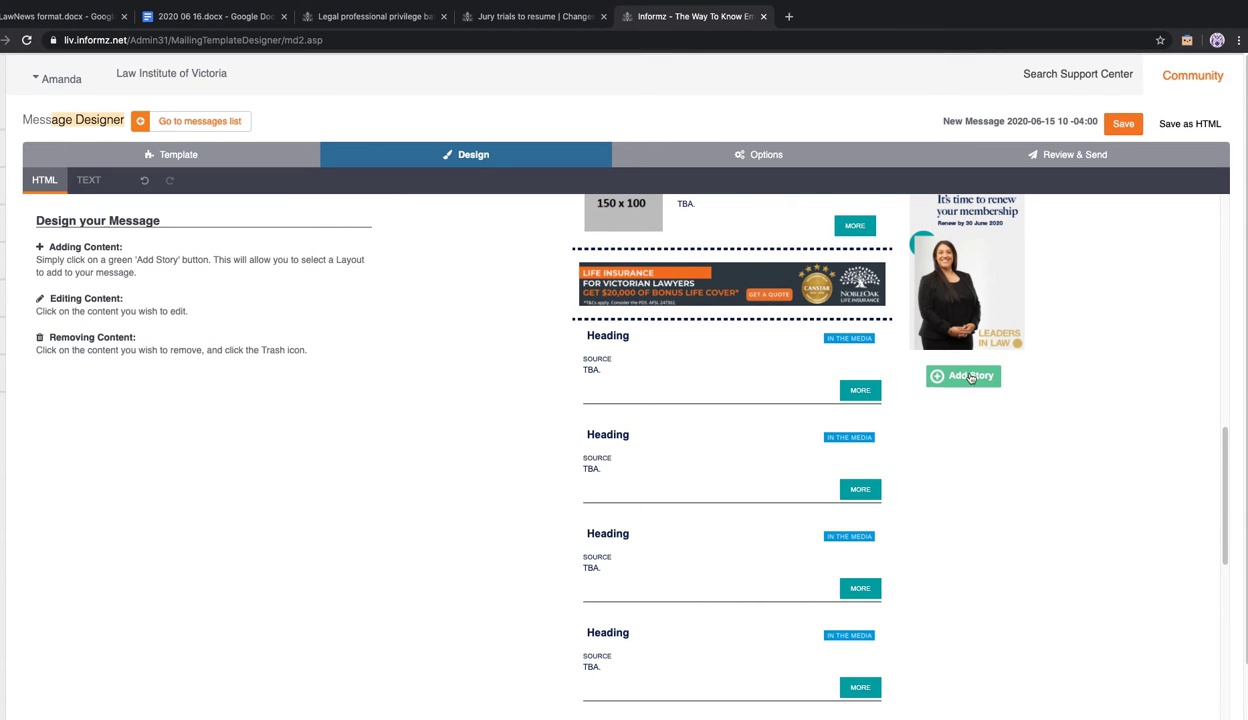
# Add an ITC event and an ITC image beneath the 4th Tower Ad, and move the ITC image above the ITC event
pyautogui.click(970, 377)
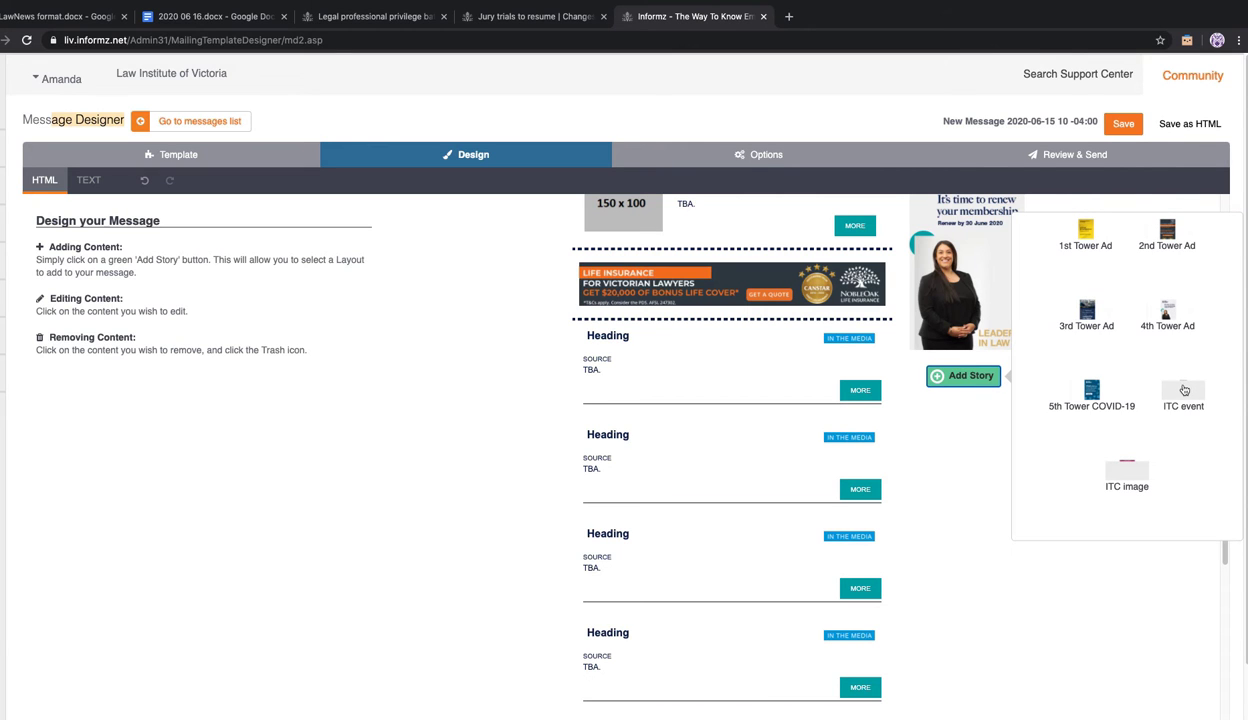
pyautogui.click(949, 415)
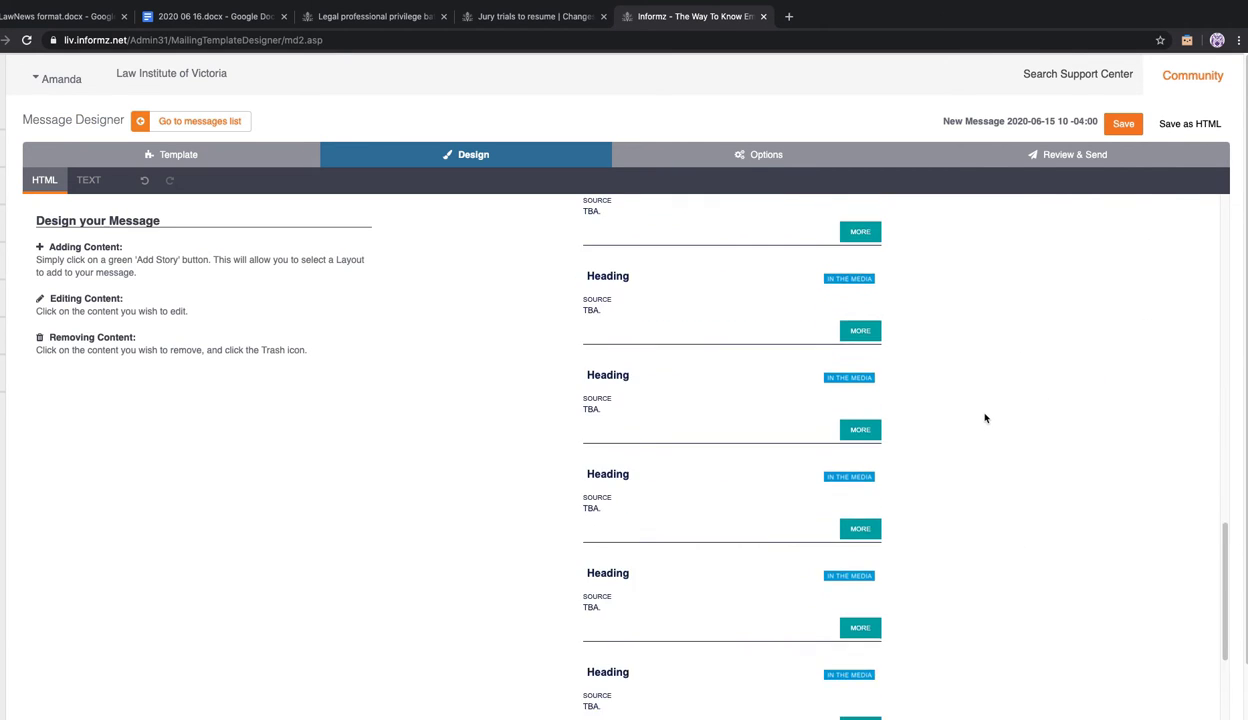
pyautogui.scroll(10, 984, 418)
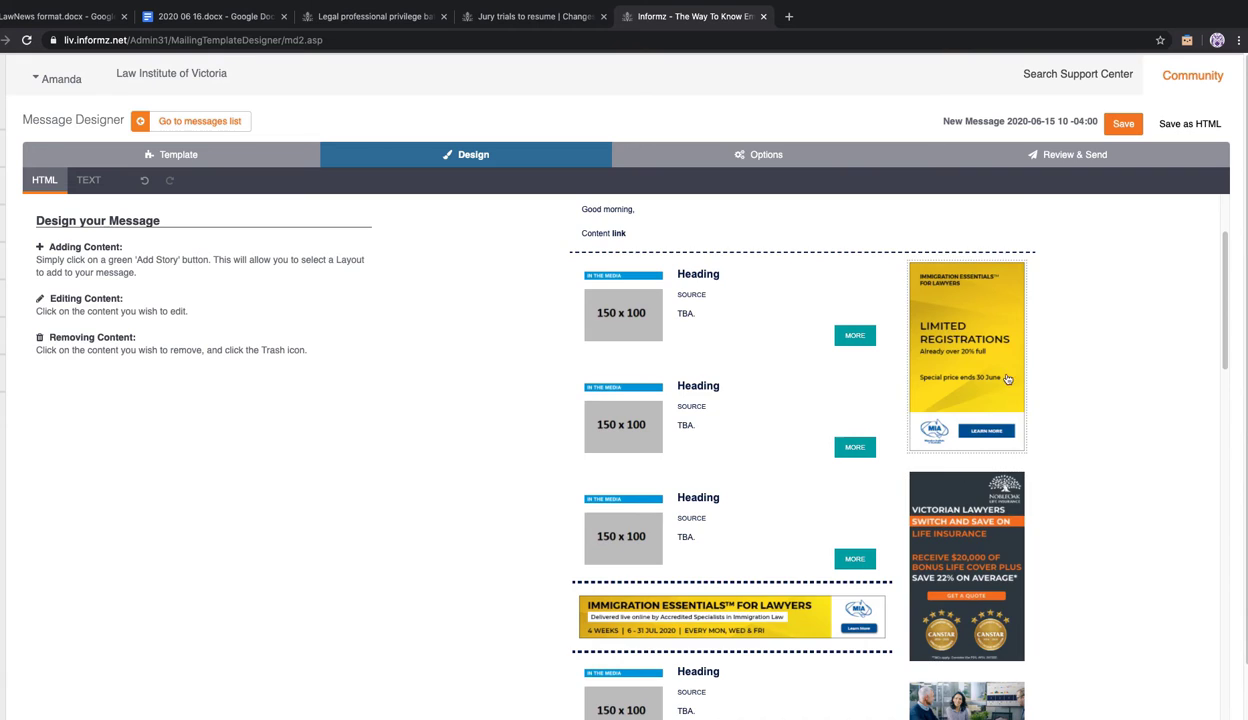
pyautogui.scroll(-10, 968, 300)
pyautogui.click(985, 315)
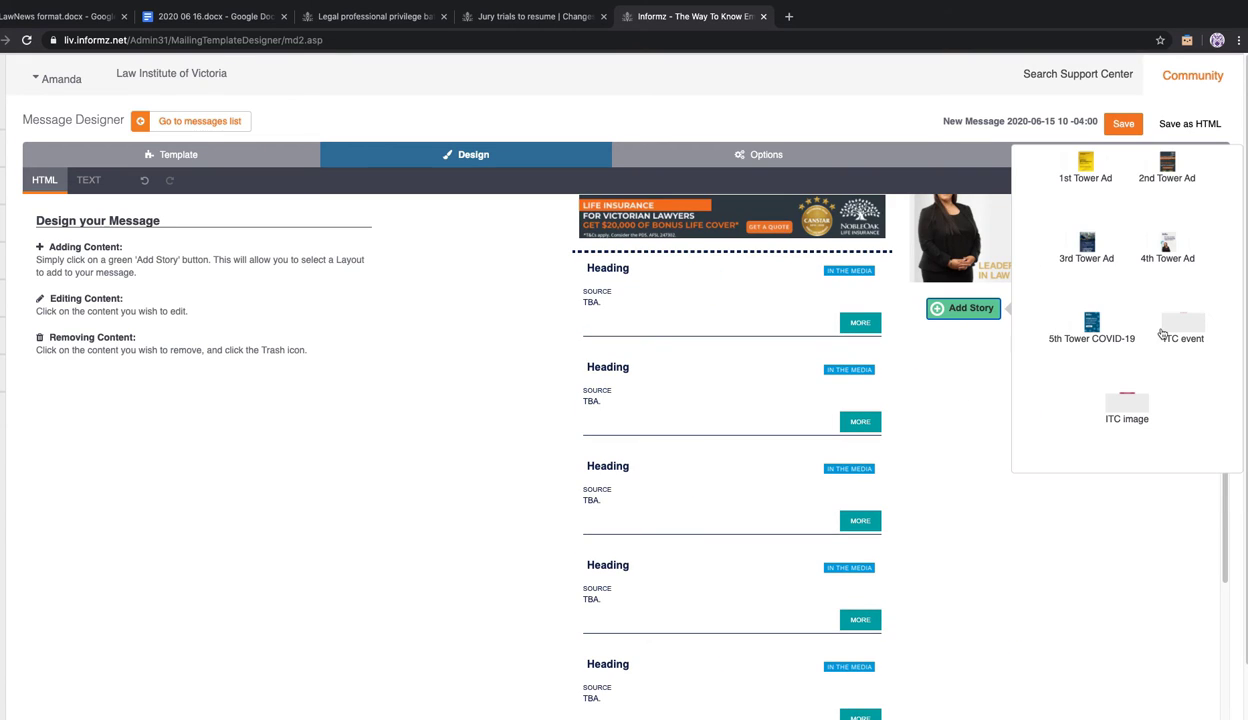
pyautogui.click(1166, 332)
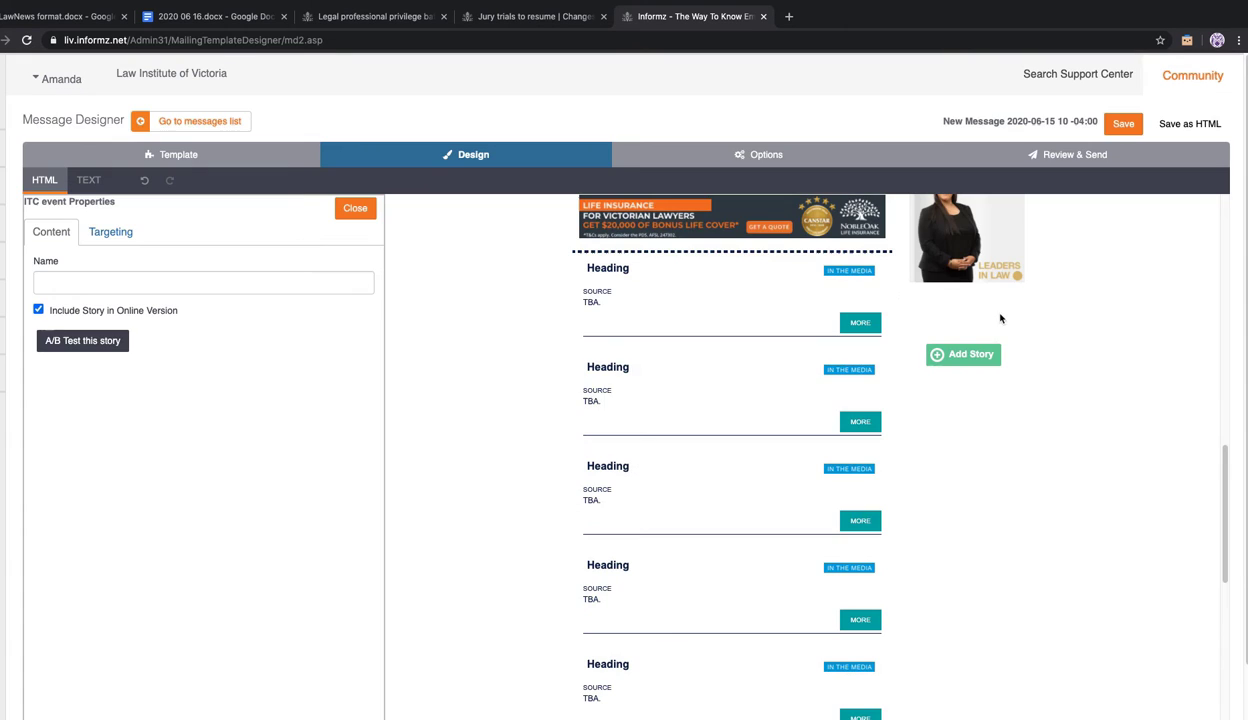
pyautogui.click(970, 353)
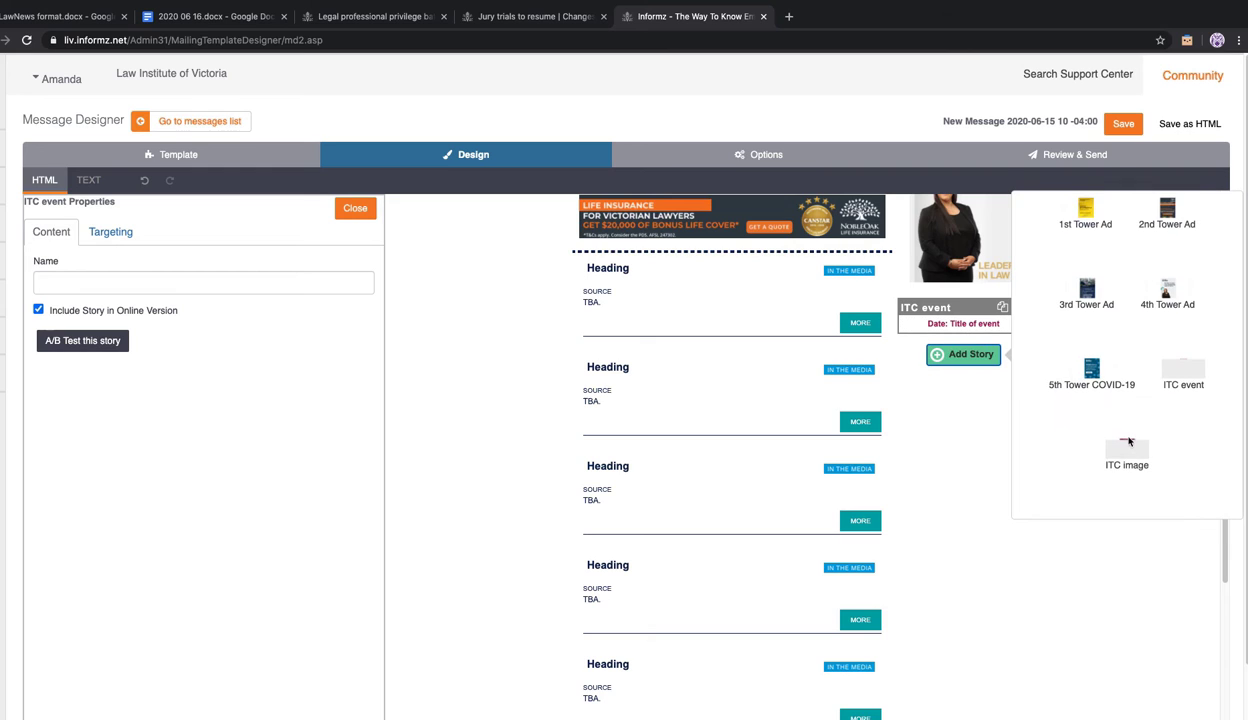
pyautogui.click(1106, 432)
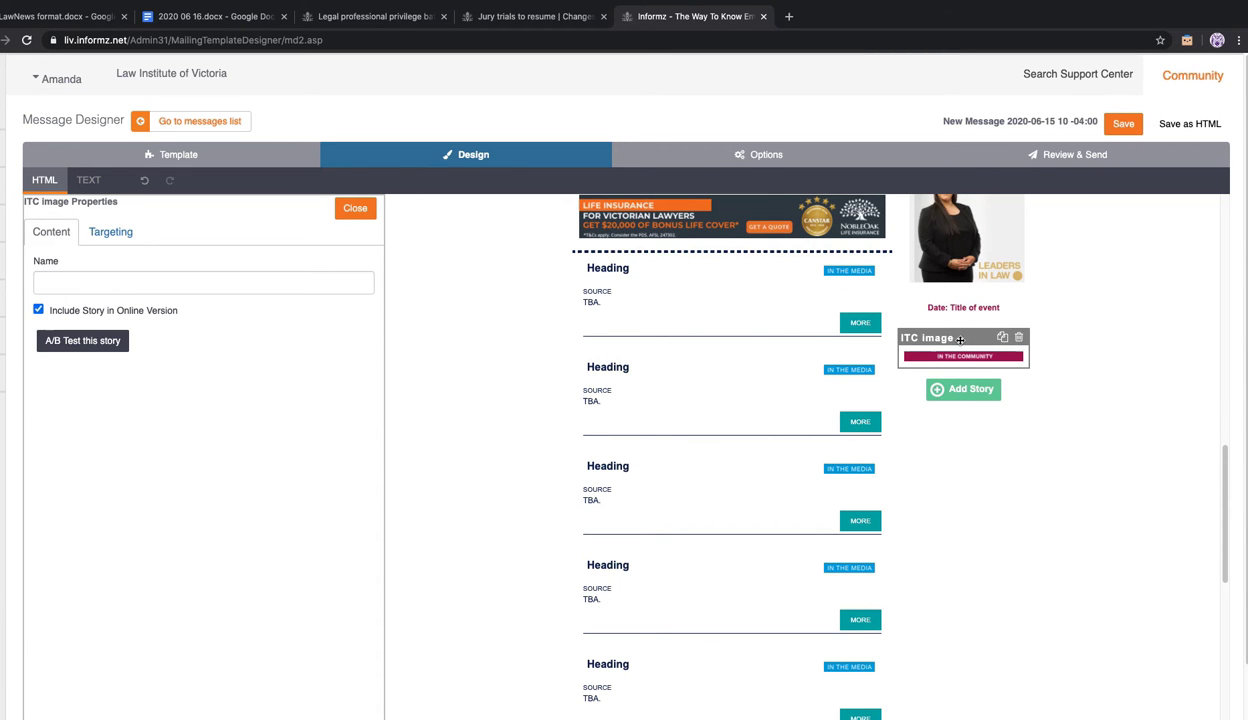
pyautogui.moveTo(974, 338)
pyautogui.mouseDown()
pyautogui.moveTo(981, 315)
pyautogui.moveTo(983, 382)
pyautogui.moveTo(975, 313)
pyautogui.moveTo(986, 338)
pyautogui.mouseUp()
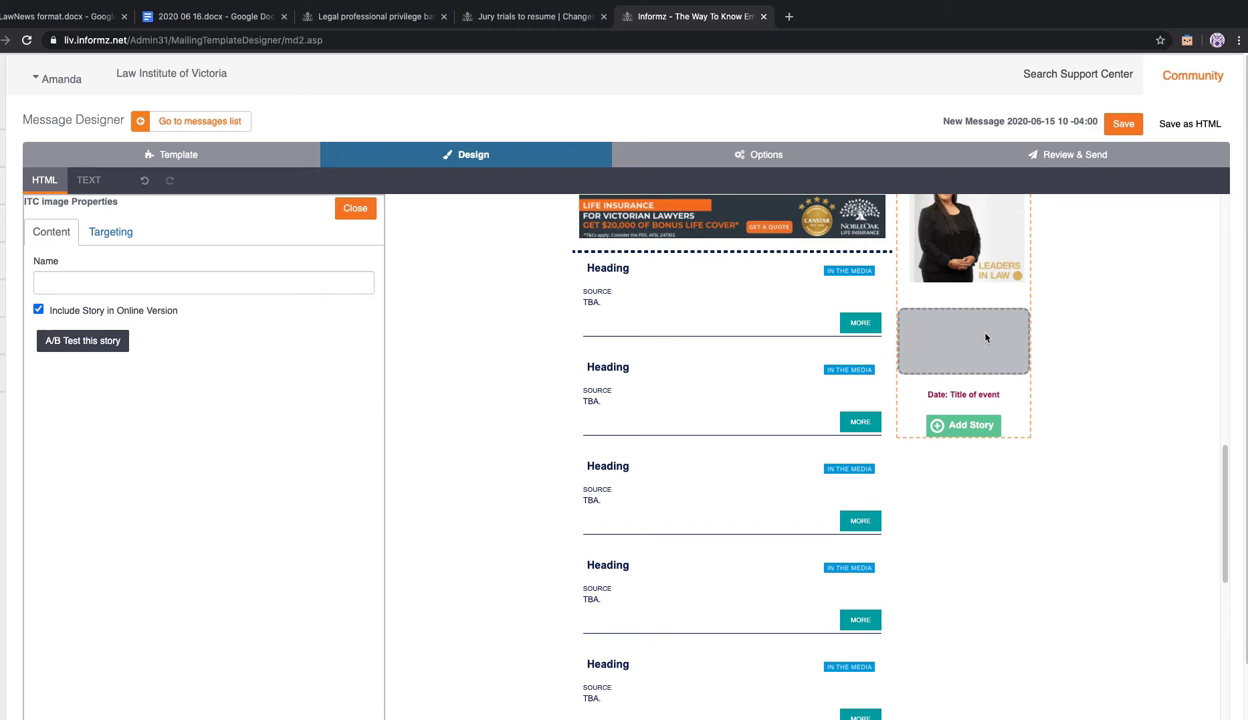
pyautogui.moveTo(986, 338); pyautogui.dragTo(983, 337)
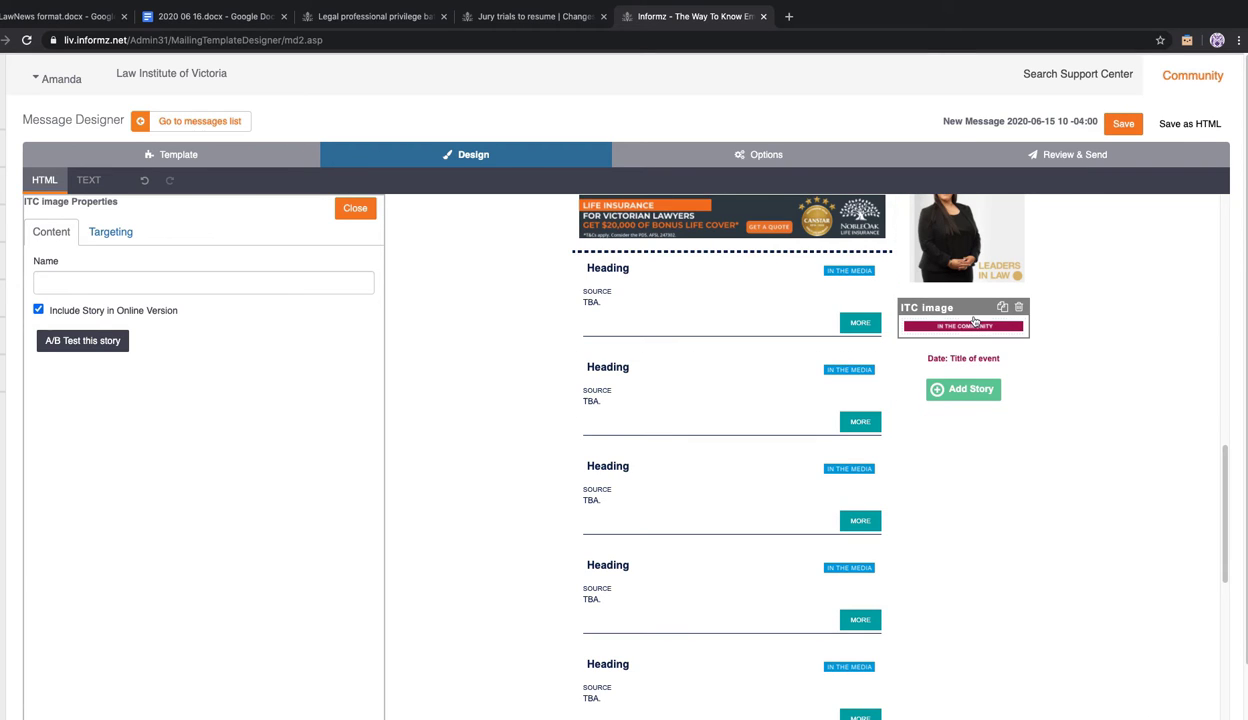
# Delete the ITC event and the ITC image beneath the 4th Tower Ad
pyautogui.click(995, 355)
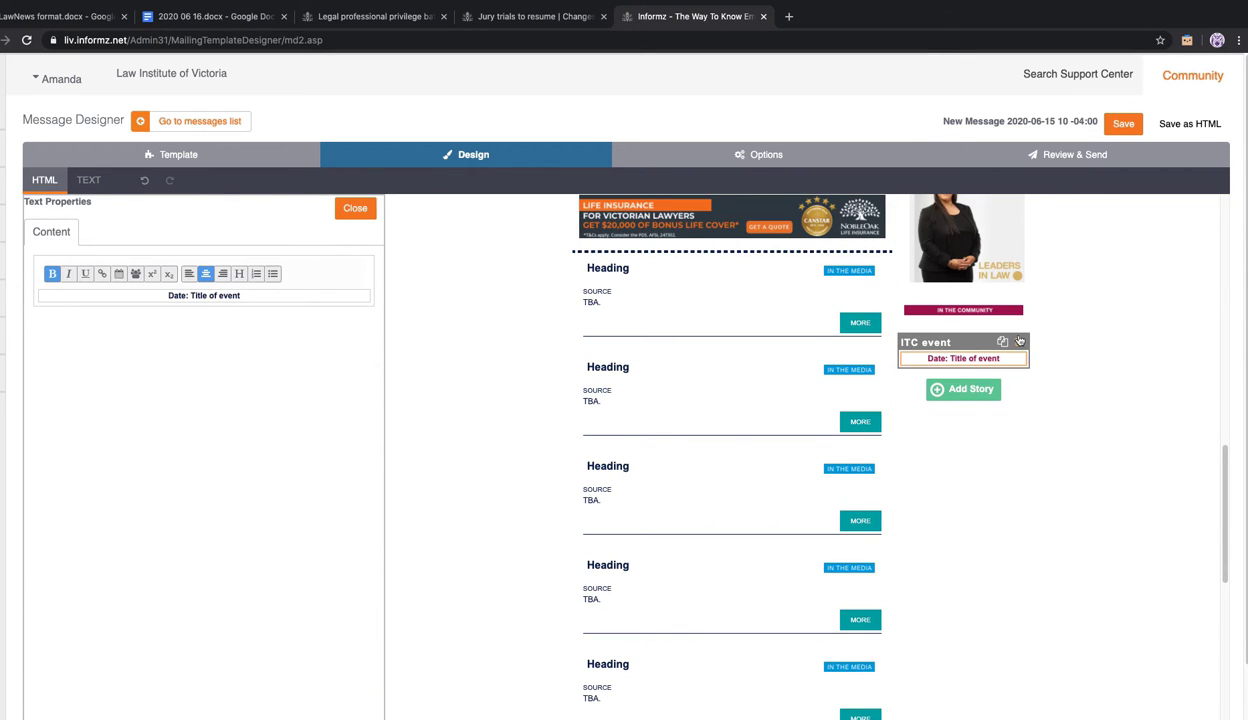
pyautogui.click(1019, 342)
pyautogui.click(994, 310)
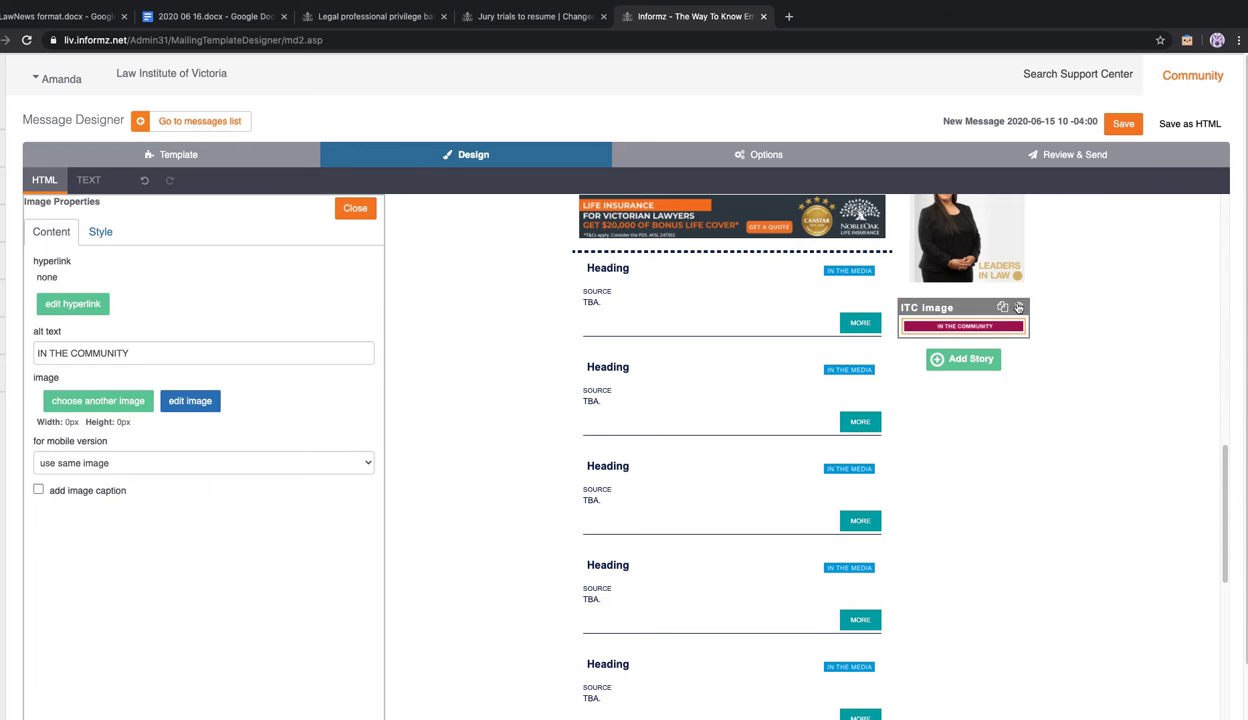
pyautogui.click(1019, 307)
# Delete all four Tower Ads from the side column, working up from the 4th to the 1st
pyautogui.scroll(2, 1000, 310)
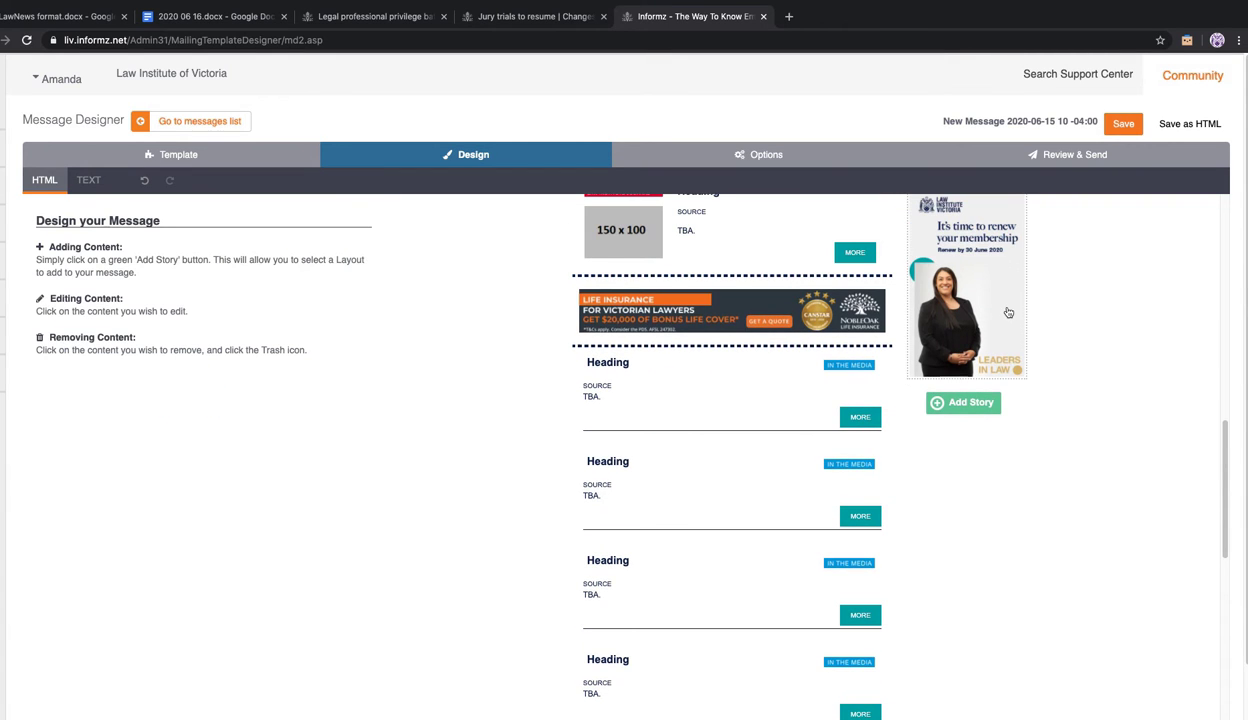
pyautogui.click(1008, 313)
pyautogui.scroll(1, 1015, 270)
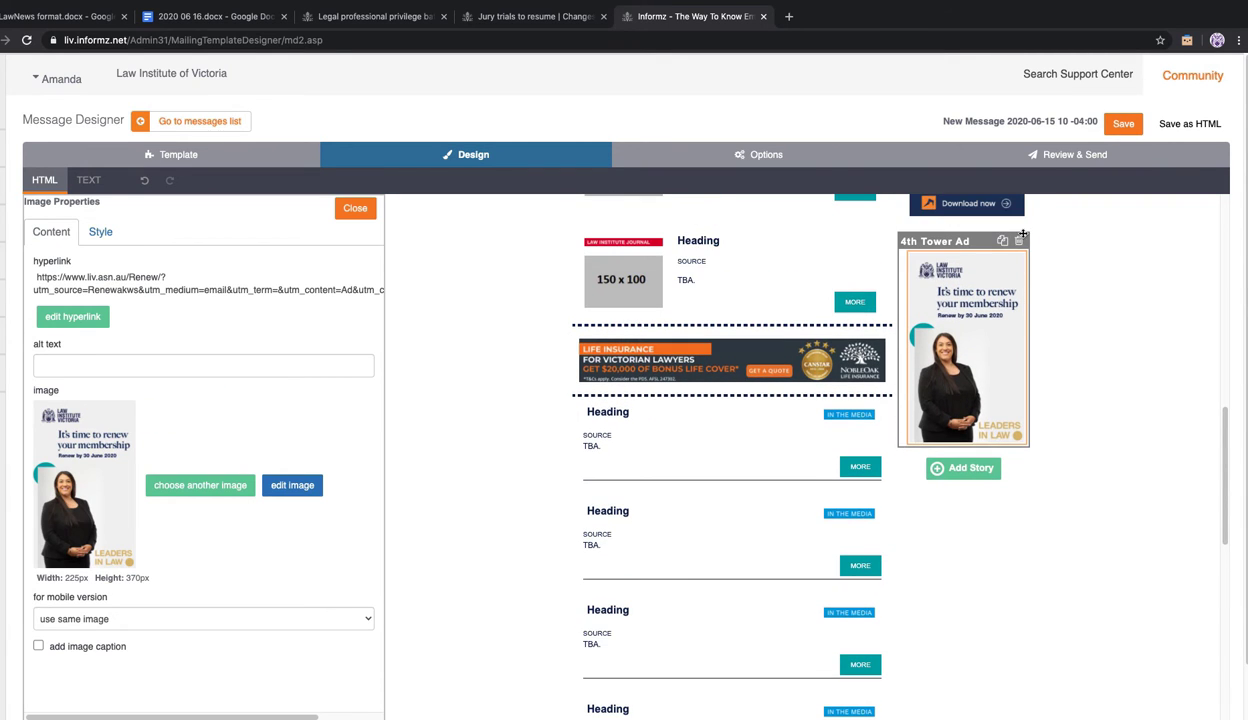
pyautogui.click(1019, 240)
pyautogui.scroll(5, 1006, 314)
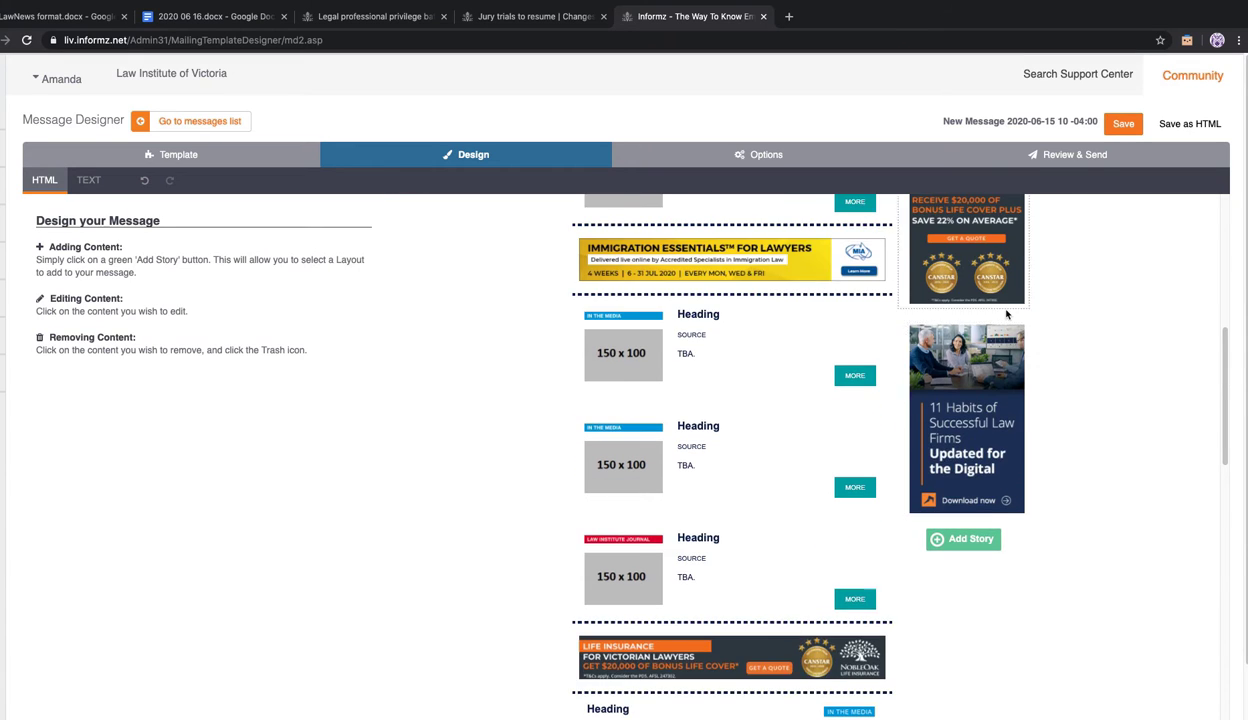
pyautogui.scroll(2, 1006, 314)
pyautogui.click(1008, 405)
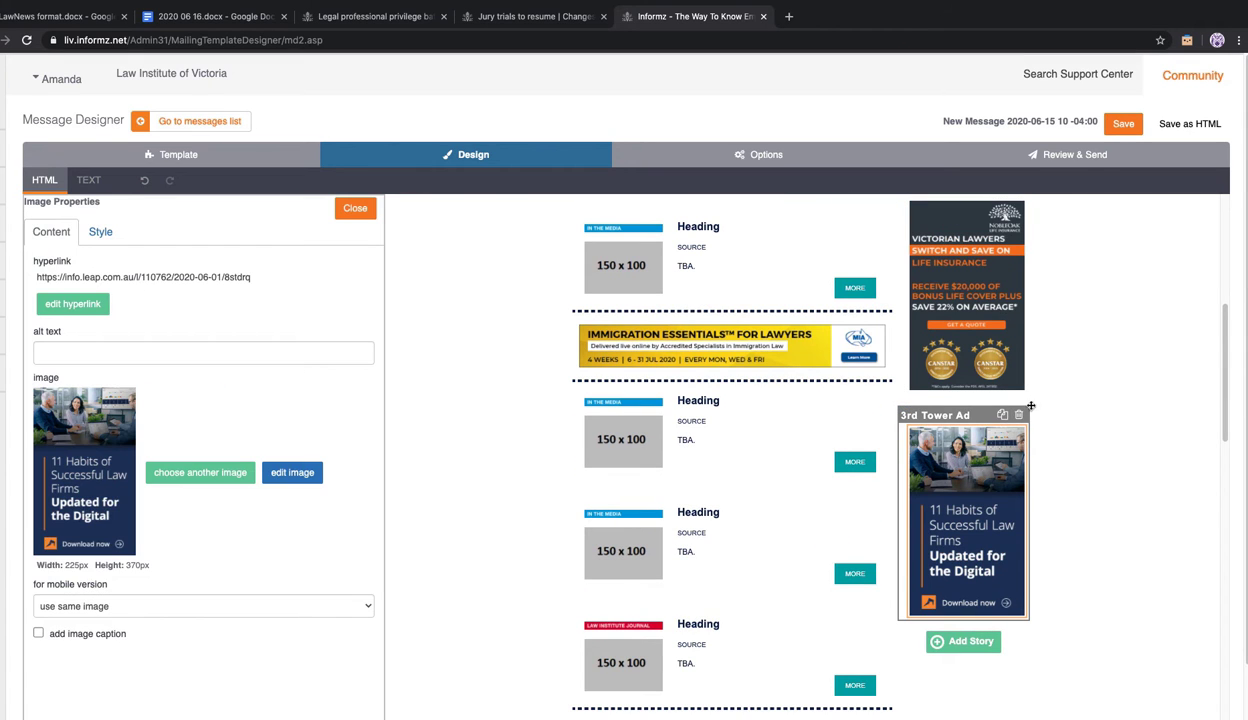
pyautogui.click(996, 296)
pyautogui.scroll(1, 996, 296)
pyautogui.click(997, 250)
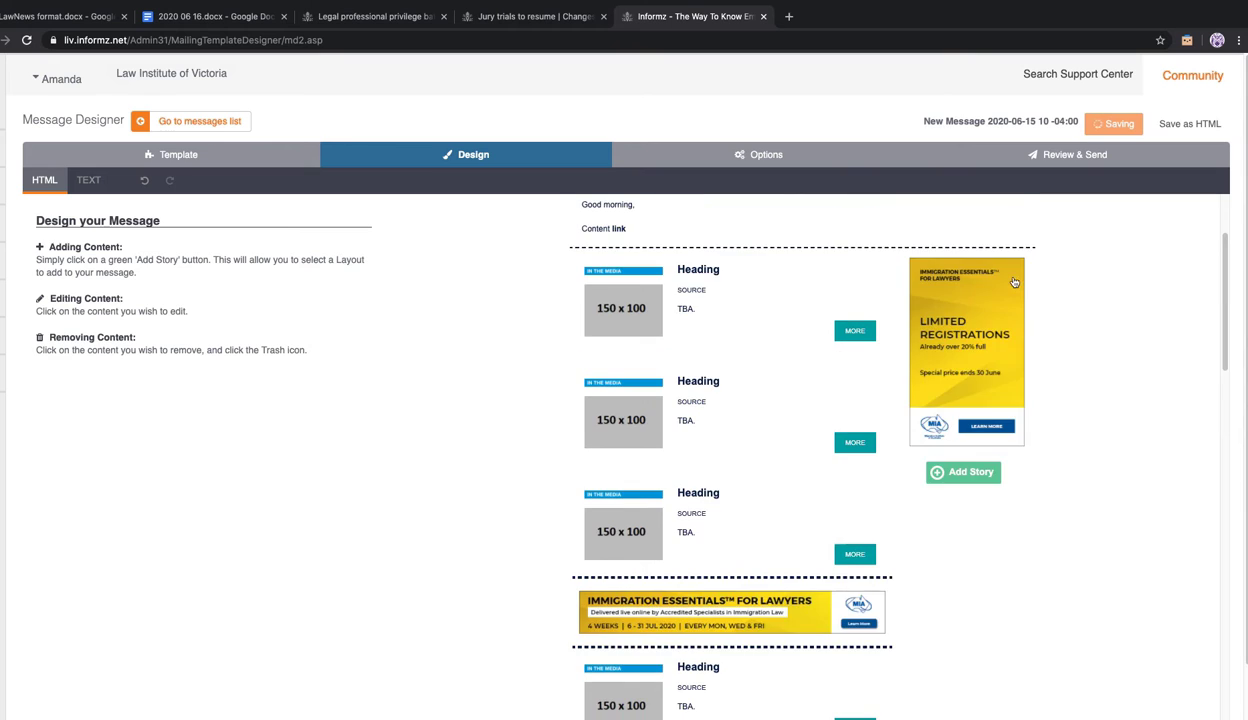
pyautogui.scroll(2, 1014, 282)
pyautogui.click(976, 386)
pyautogui.click(1001, 347)
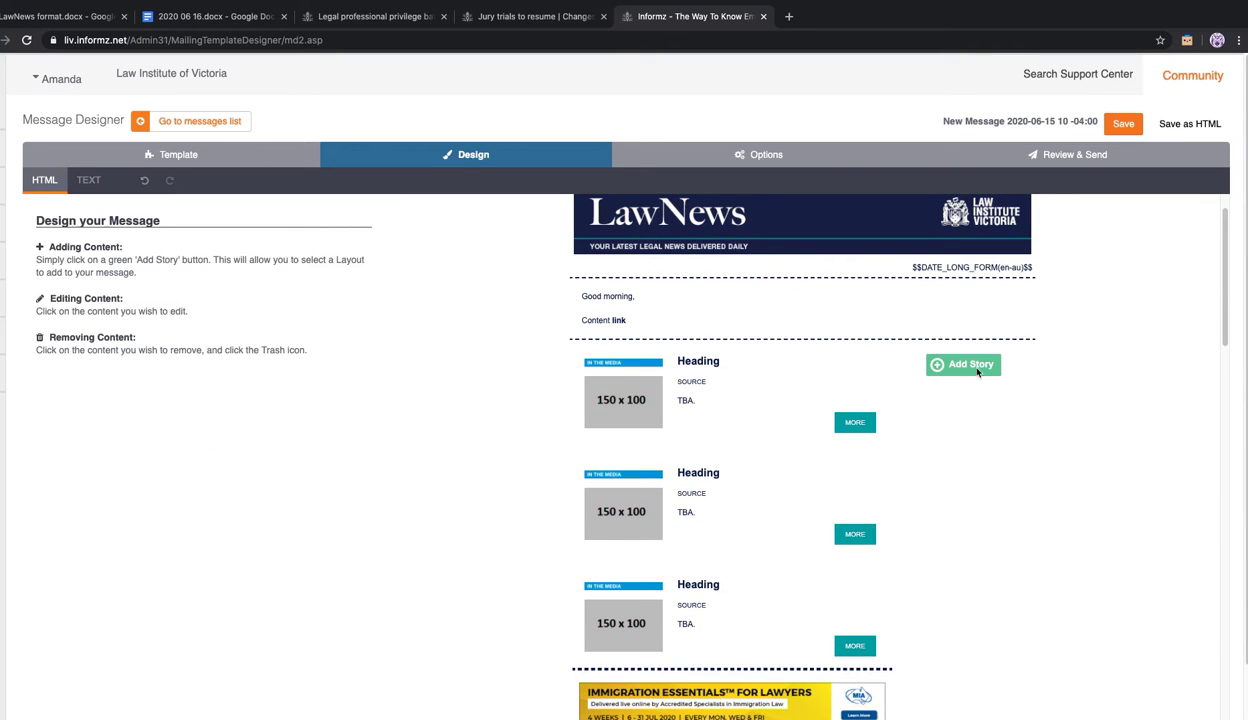
# Add an ITC image to the empty side column and an ITC event beneath it
pyautogui.click(975, 366)
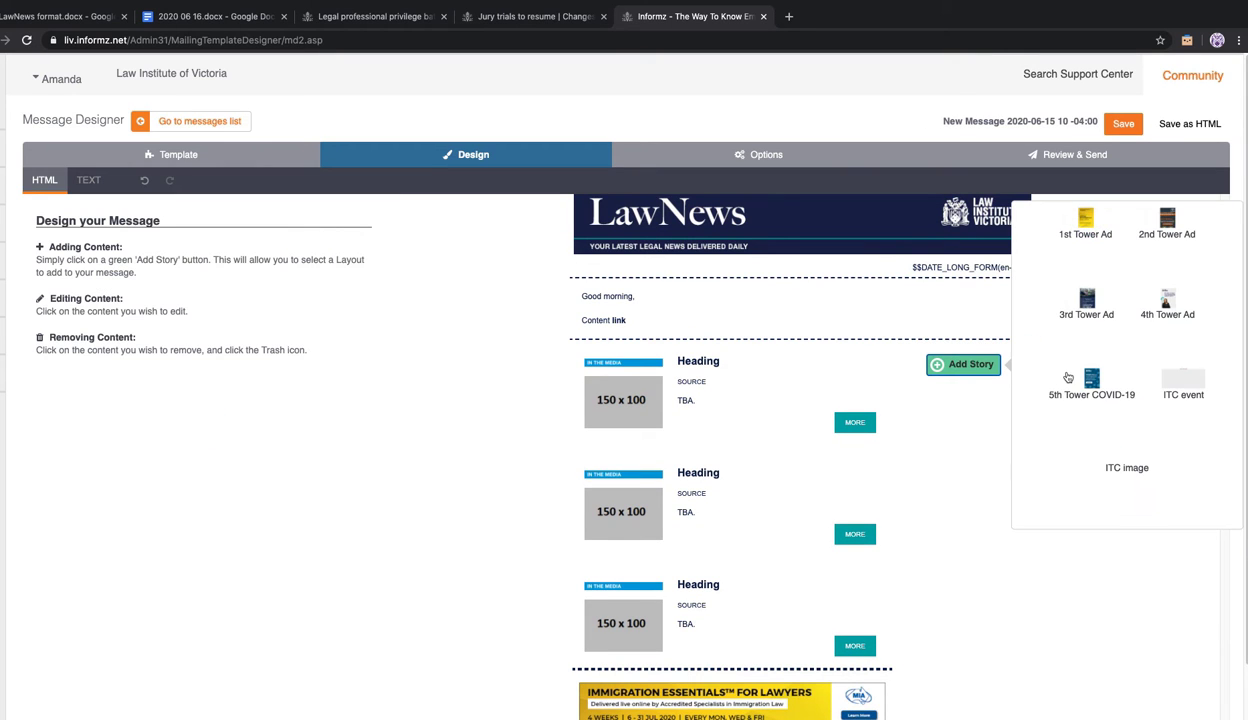
pyautogui.click(1111, 467)
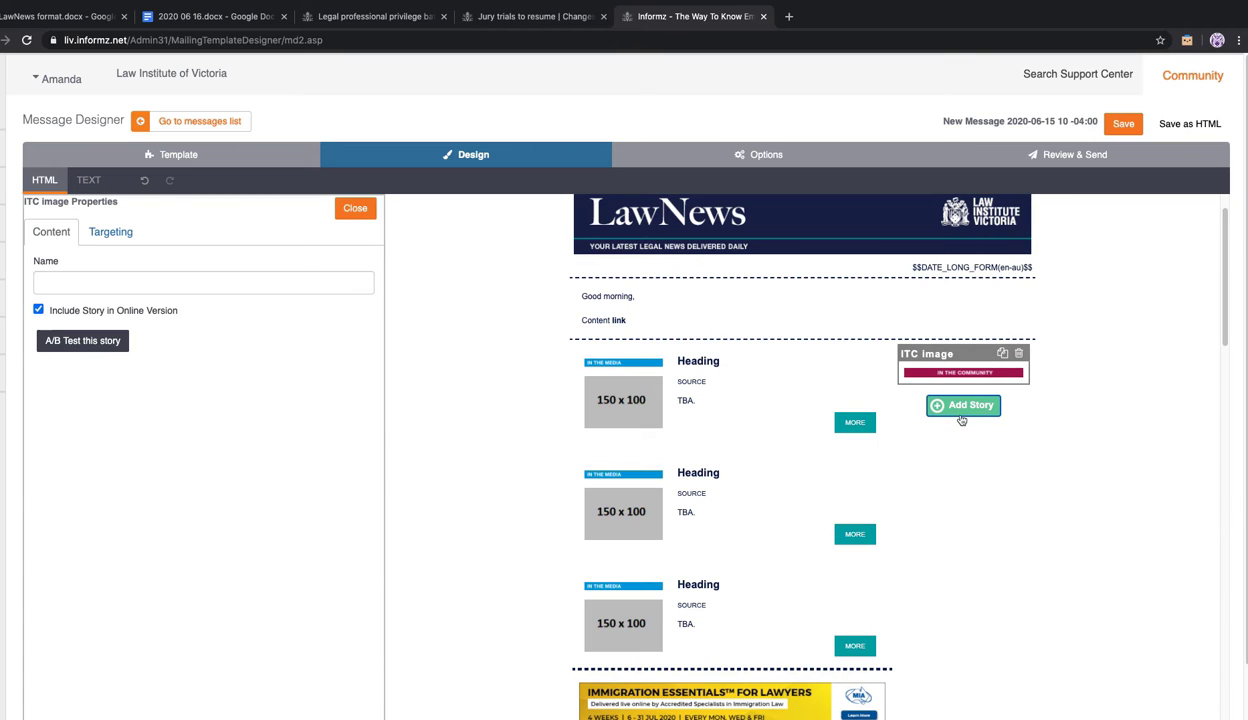
pyautogui.click(976, 410)
pyautogui.click(1185, 430)
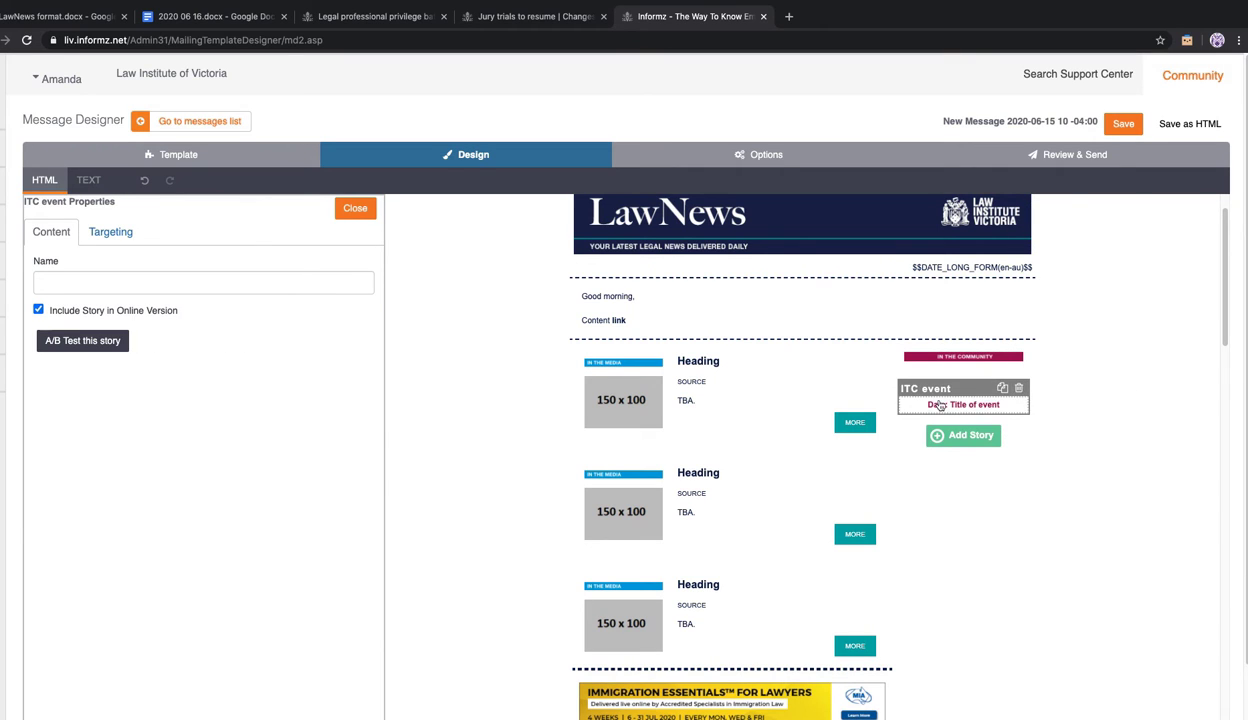
# Left-align the "Date: Title of event" text of the ITC event
pyautogui.click(991, 410)
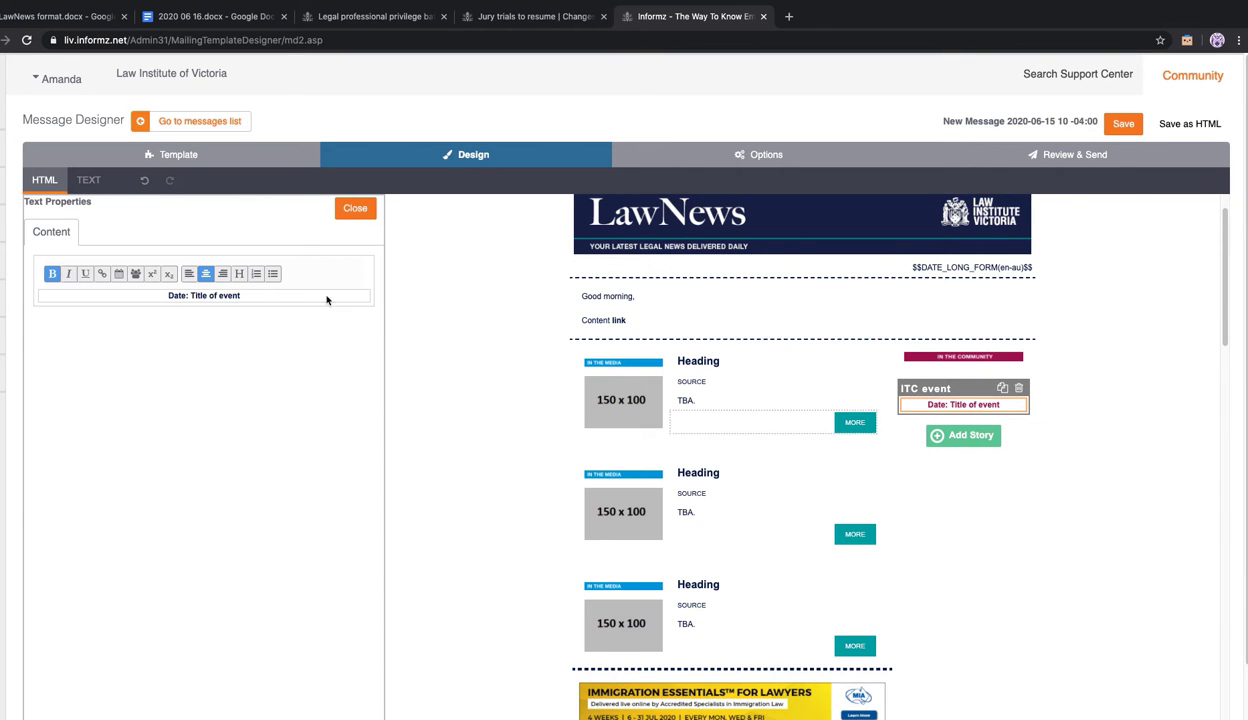
pyautogui.moveTo(246, 295); pyautogui.dragTo(162, 290)
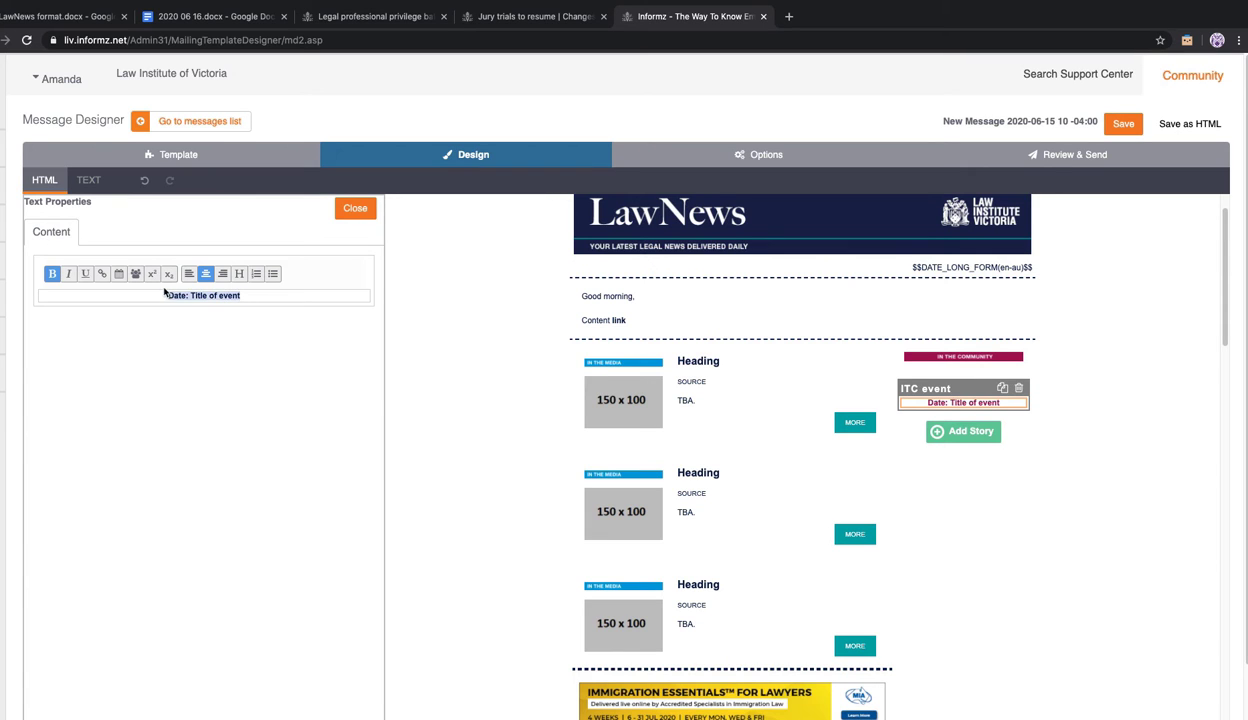
pyautogui.click(189, 273)
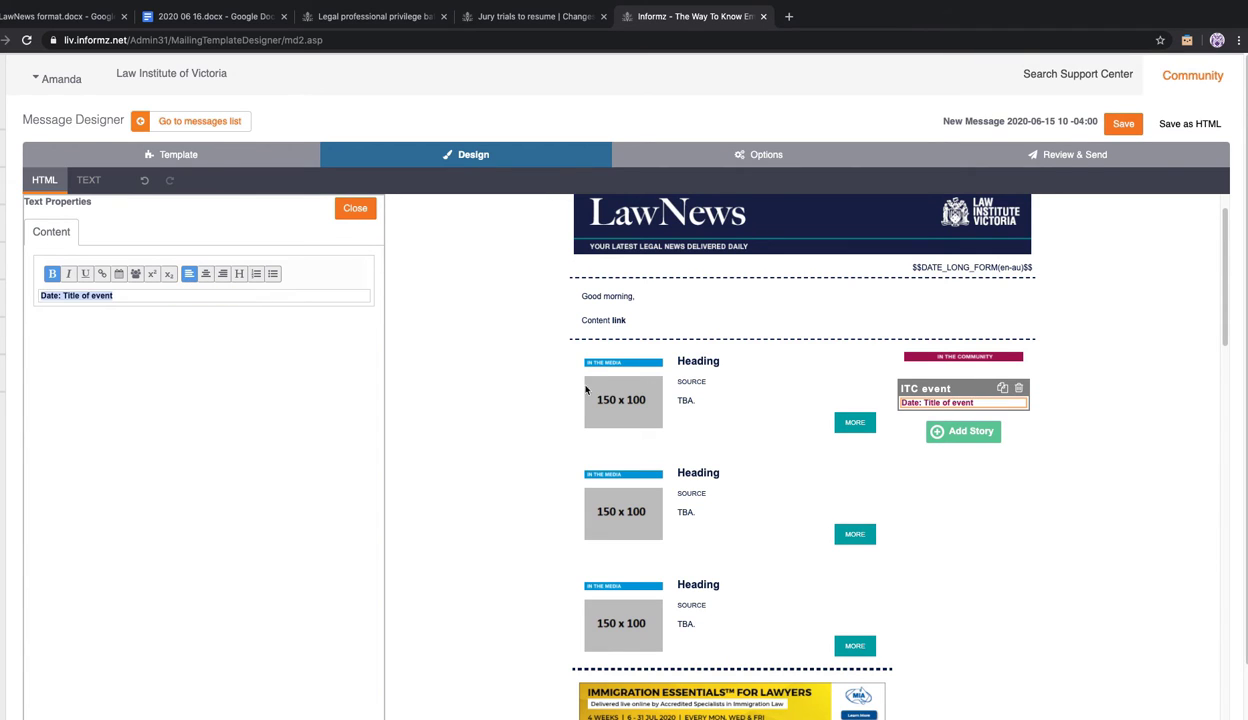
# Add the 1st Tower Ad and the 2nd Tower Ad beneath the ITC event in the side column
pyautogui.click(960, 431)
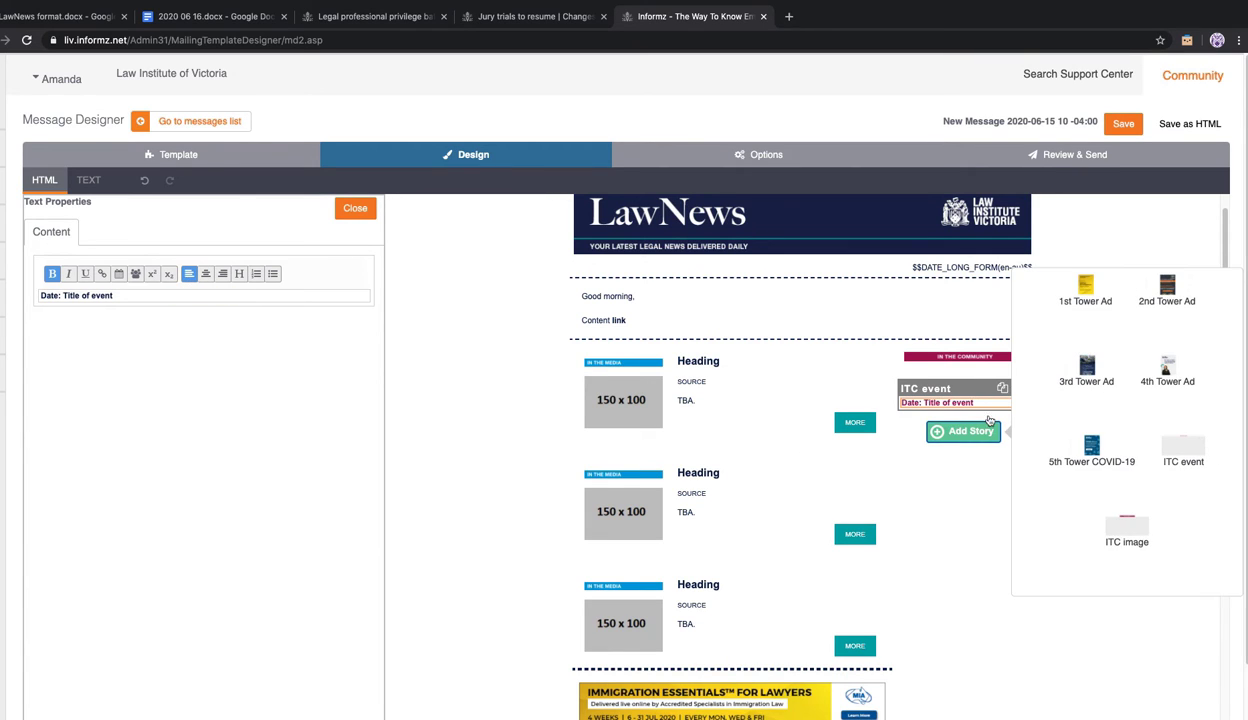
pyautogui.click(1086, 285)
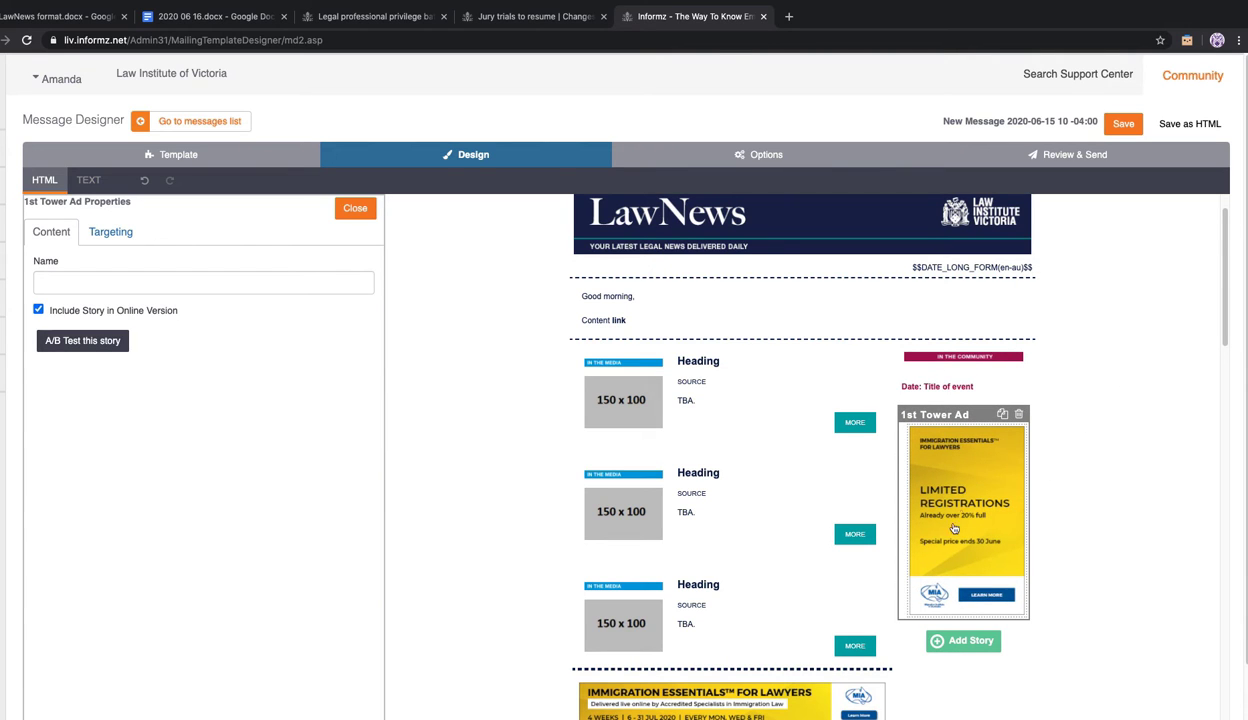
pyautogui.scroll(-1, 945, 480)
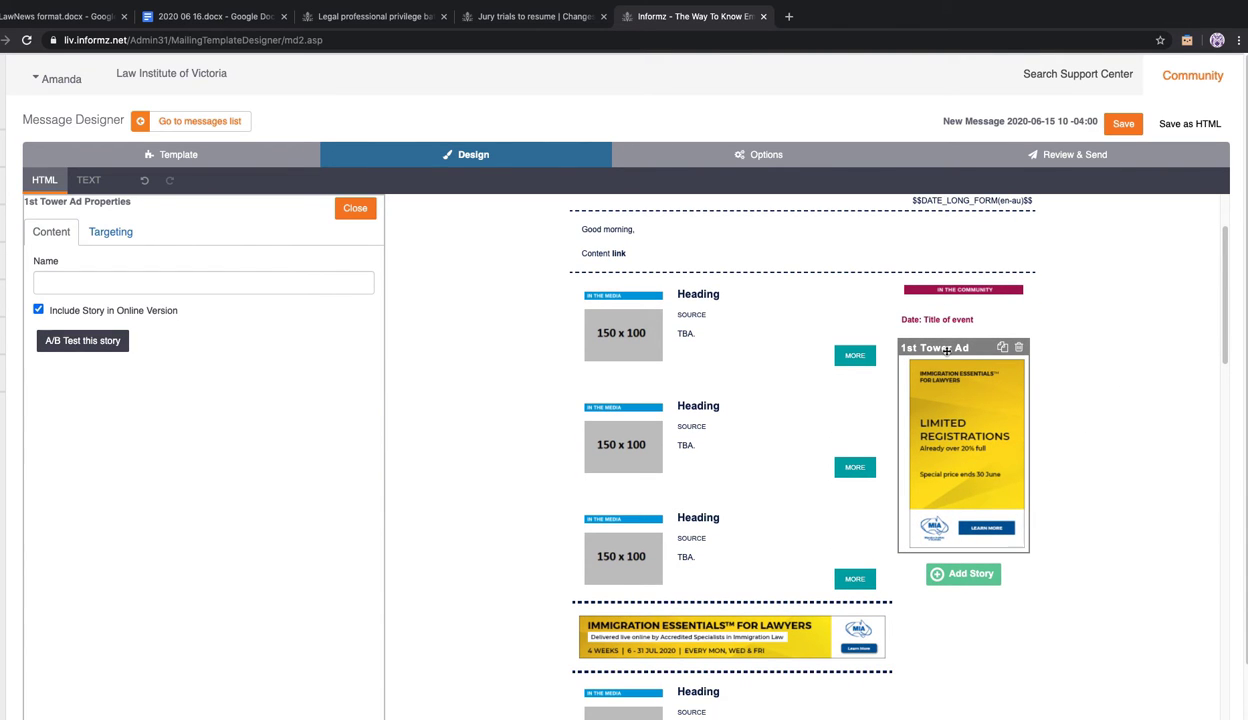
pyautogui.click(965, 573)
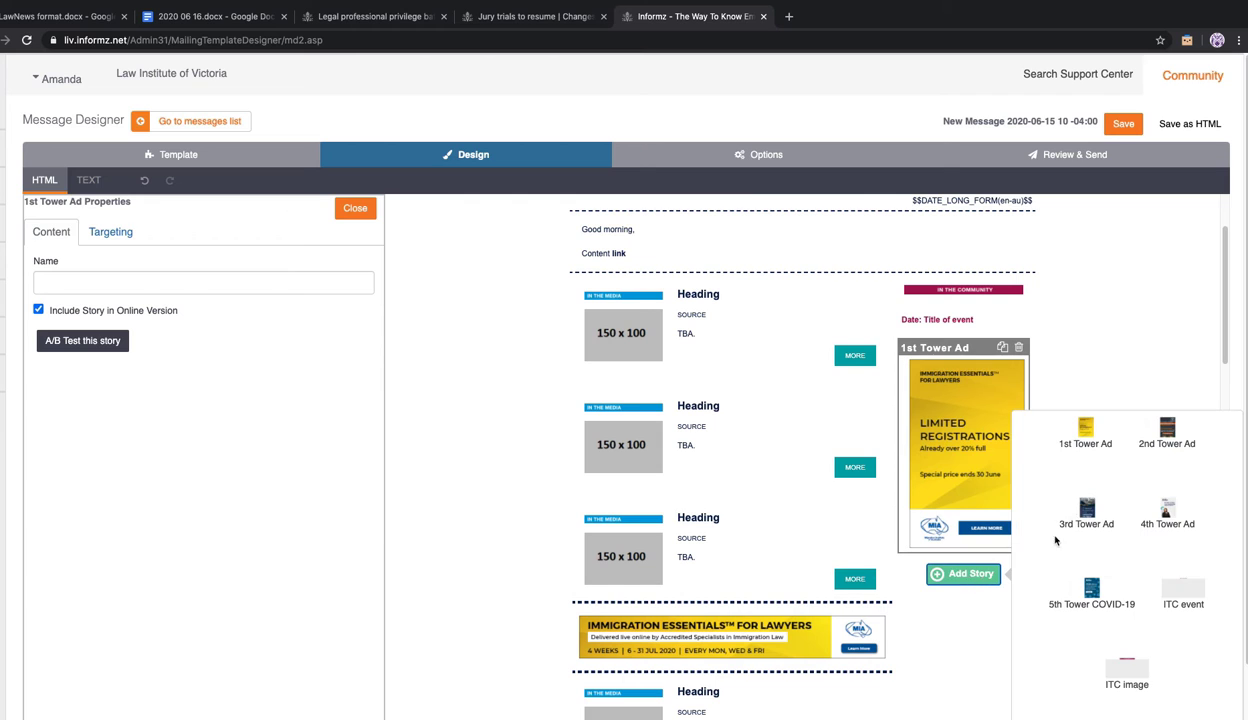
pyautogui.click(1176, 432)
# Add the 3rd Tower Ad and the 4th Tower Ad beneath the 2nd Tower Ad in the side column
pyautogui.scroll(-3, 988, 624)
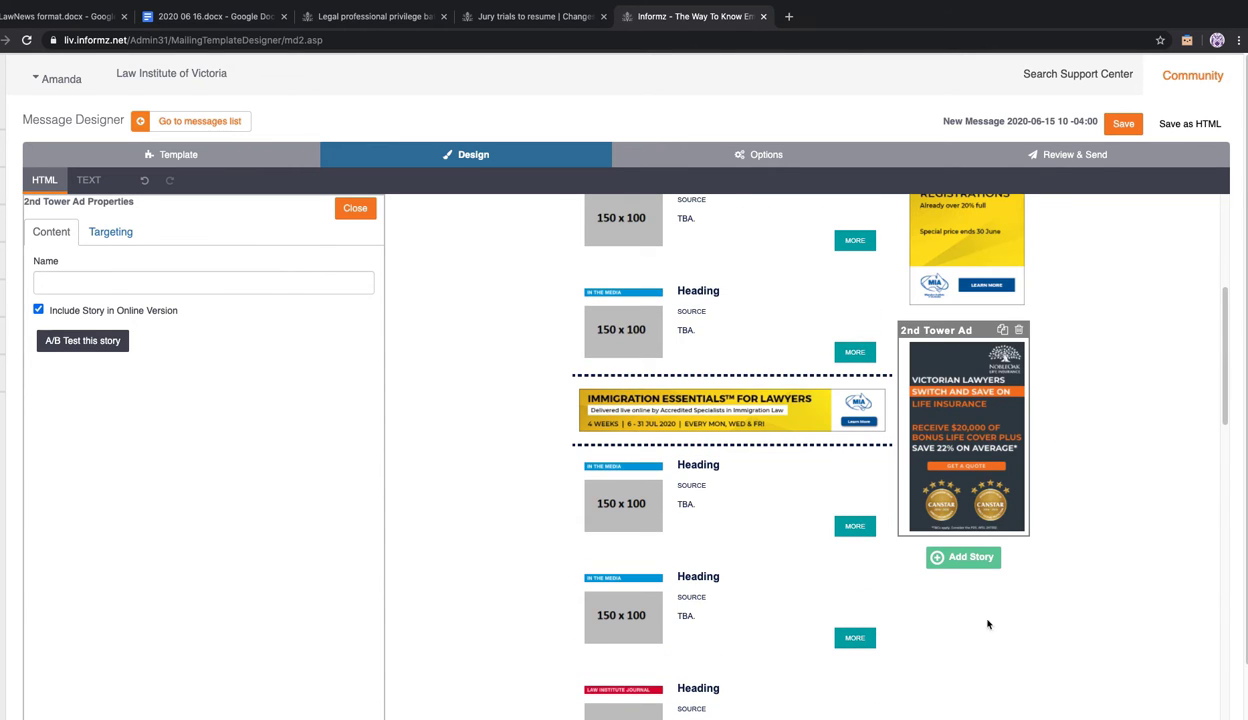
pyautogui.click(963, 557)
pyautogui.click(1066, 482)
pyautogui.scroll(-3, 991, 512)
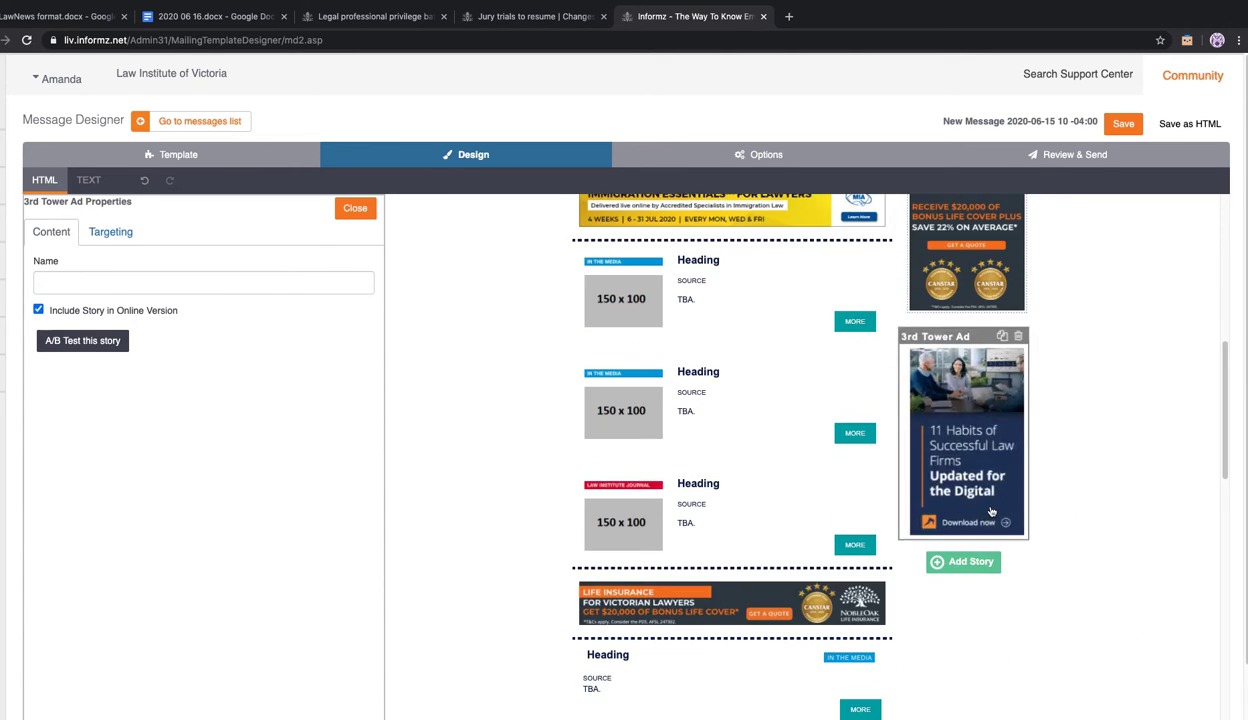
pyautogui.click(962, 561)
pyautogui.click(1160, 505)
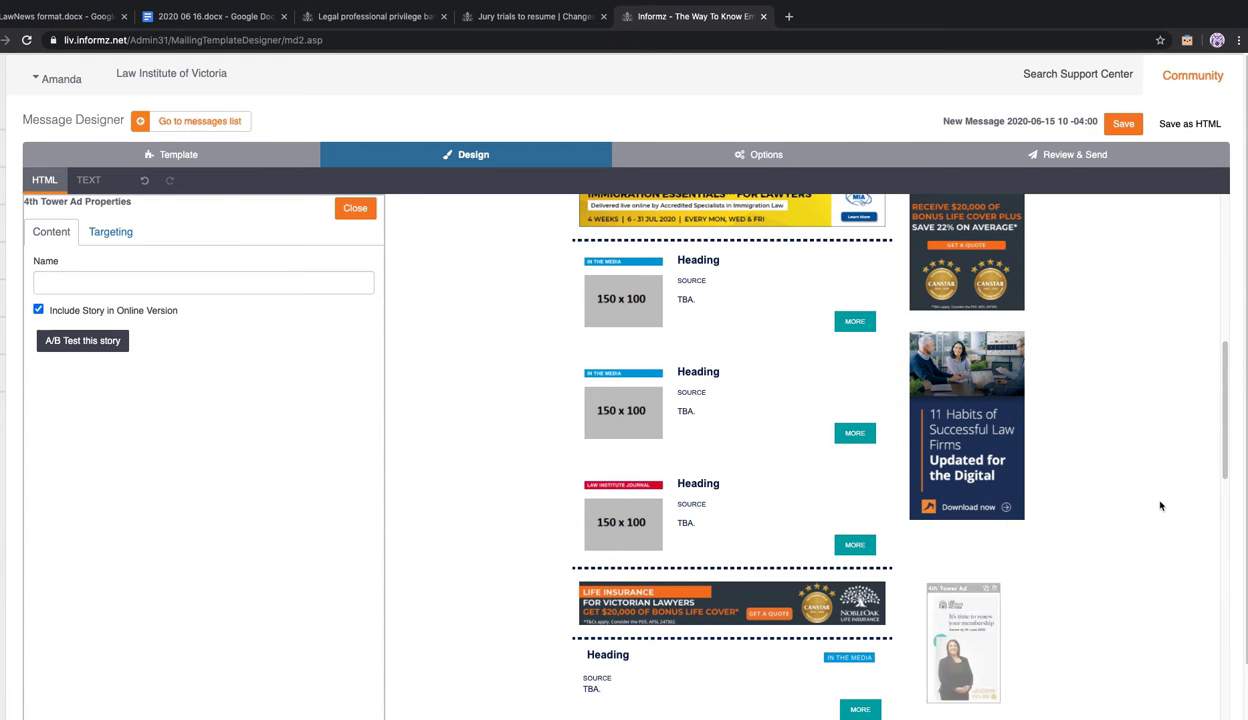
# Replace the ITC event's placeholder text with "29 June: Migration Lawyers event"
pyautogui.scroll(1, 1013, 492)
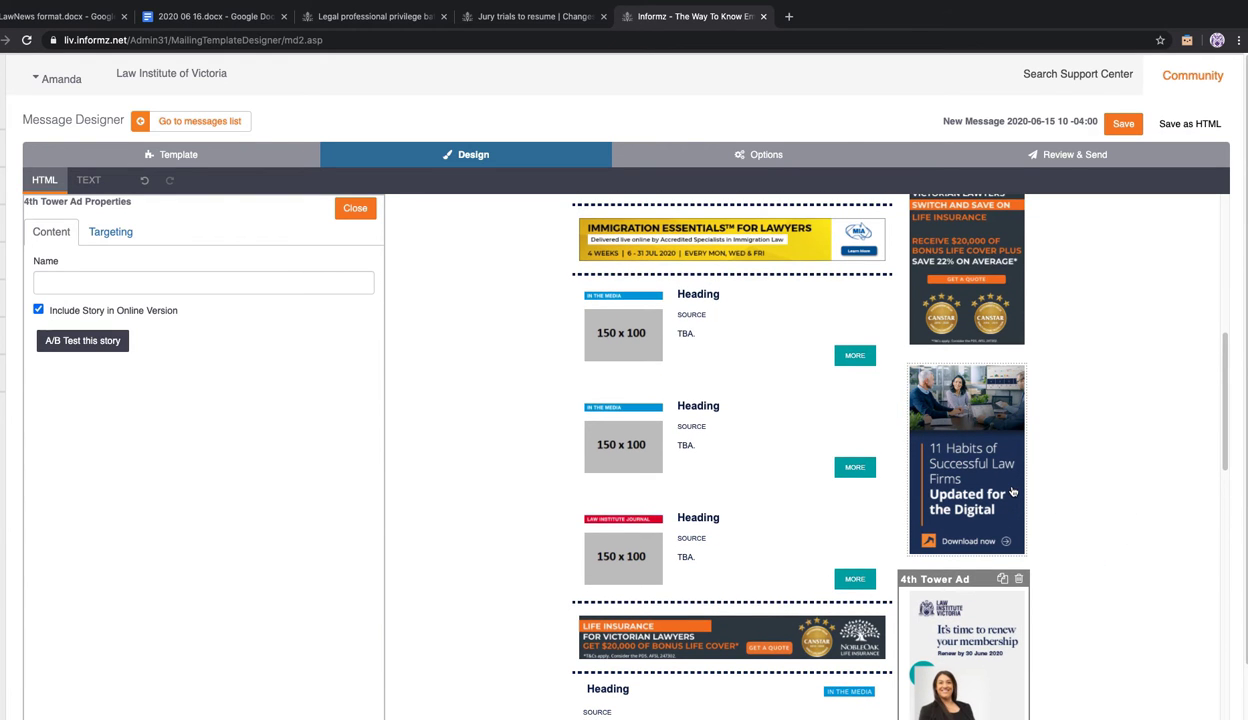
pyautogui.scroll(-1, 1013, 492)
pyautogui.scroll(5, 1020, 505)
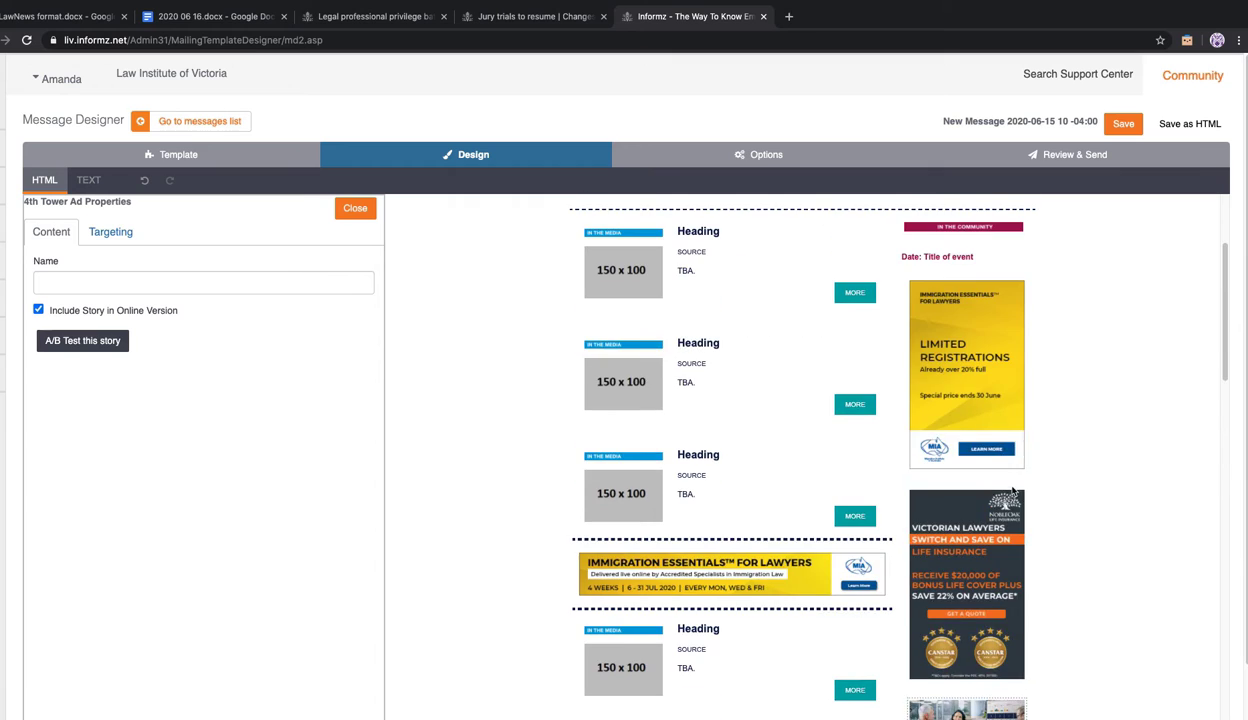
pyautogui.scroll(1, 1030, 520)
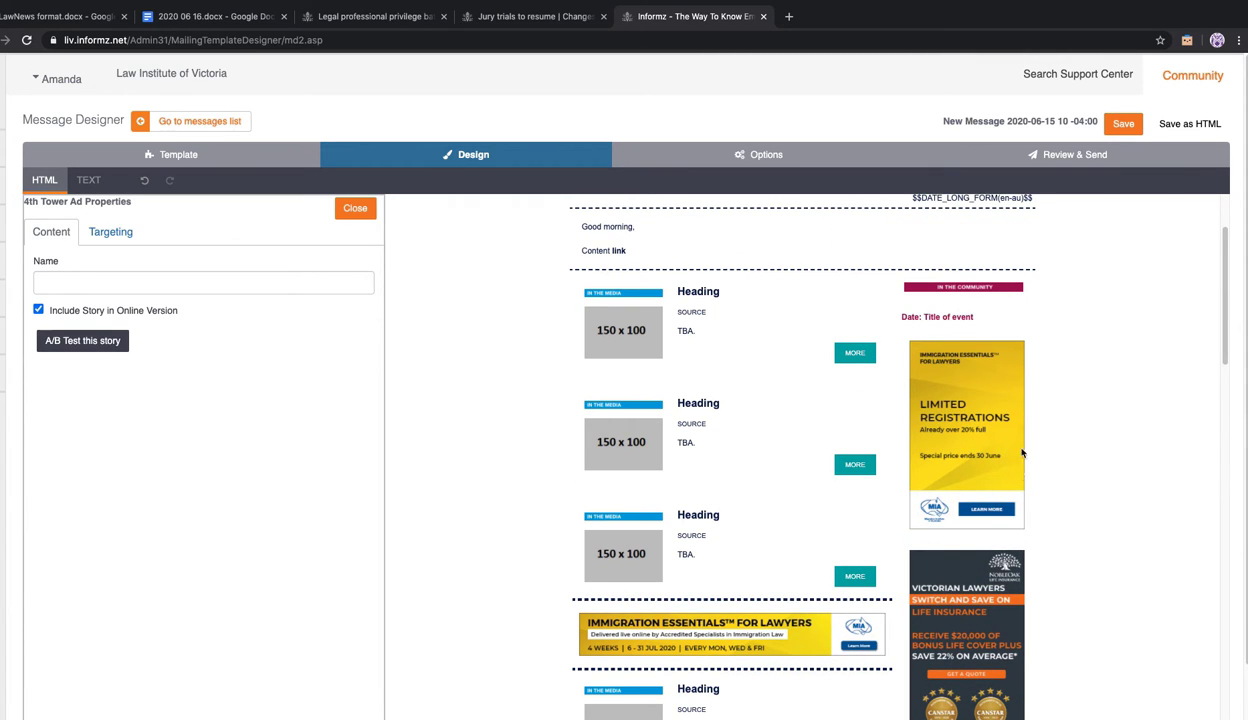
pyautogui.click(950, 326)
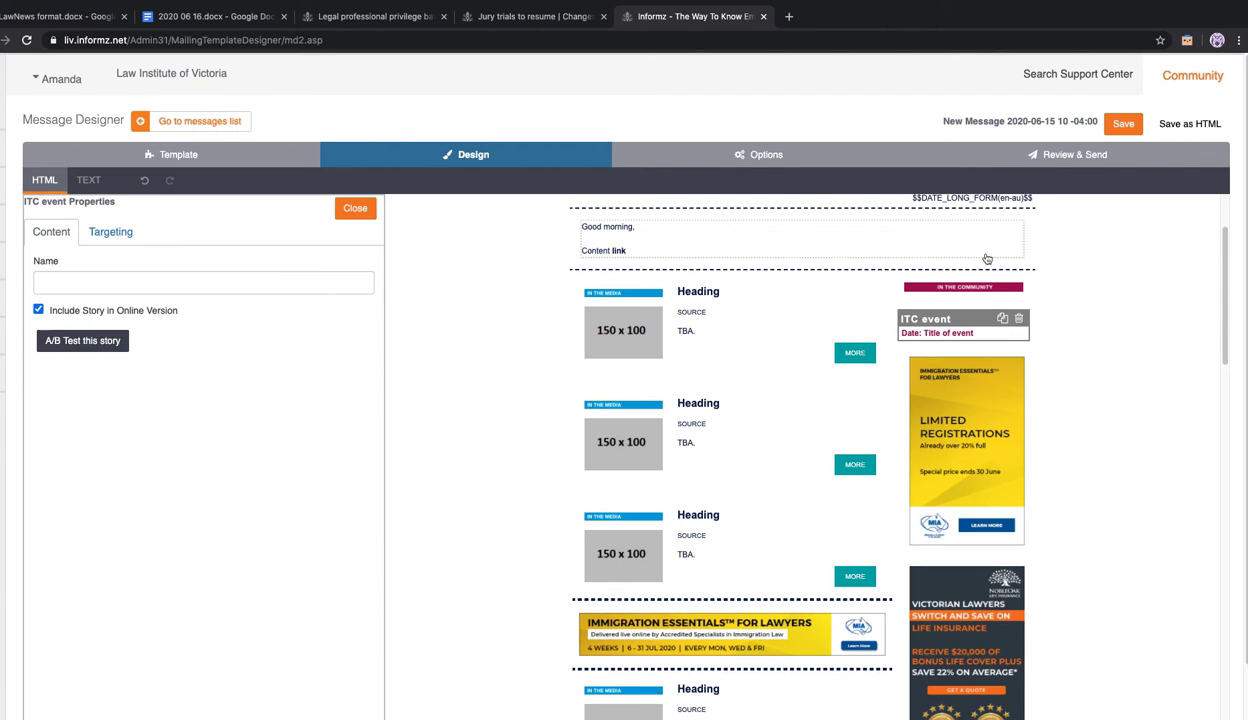
pyautogui.click(950, 332)
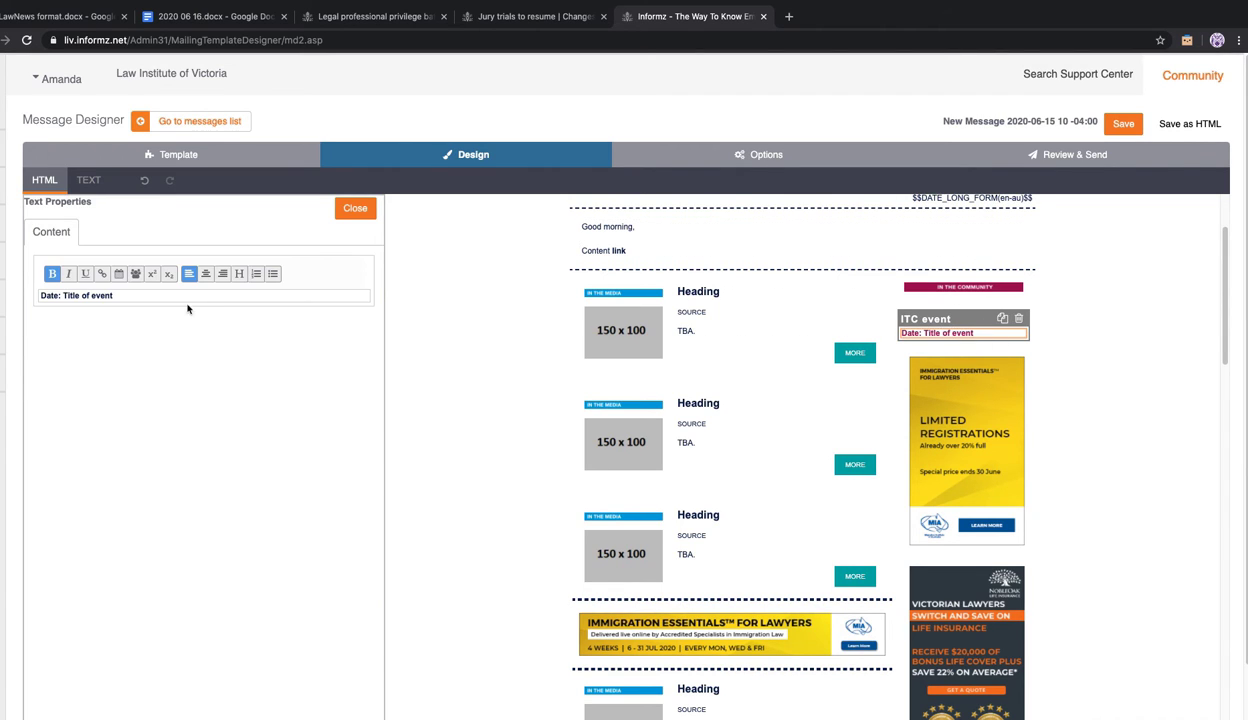
pyautogui.moveTo(175, 295); pyautogui.dragTo(47, 295)
pyautogui.write('29')
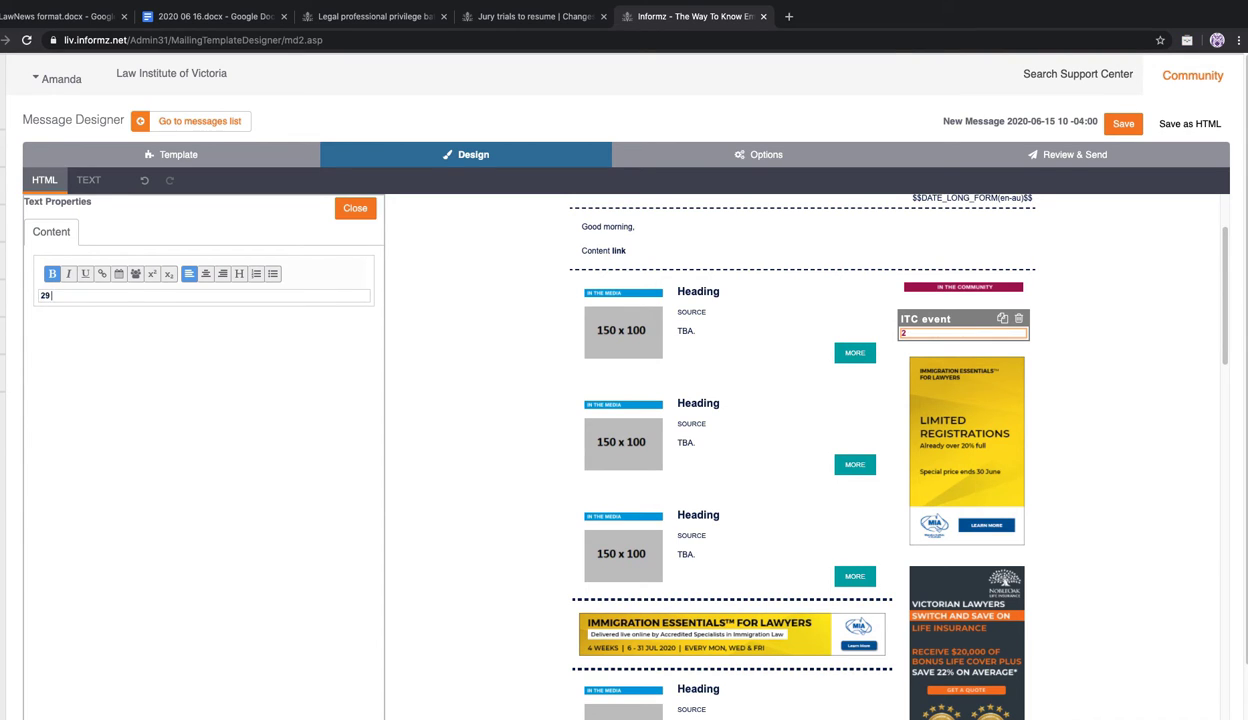
pyautogui.write(' June: Migration ')
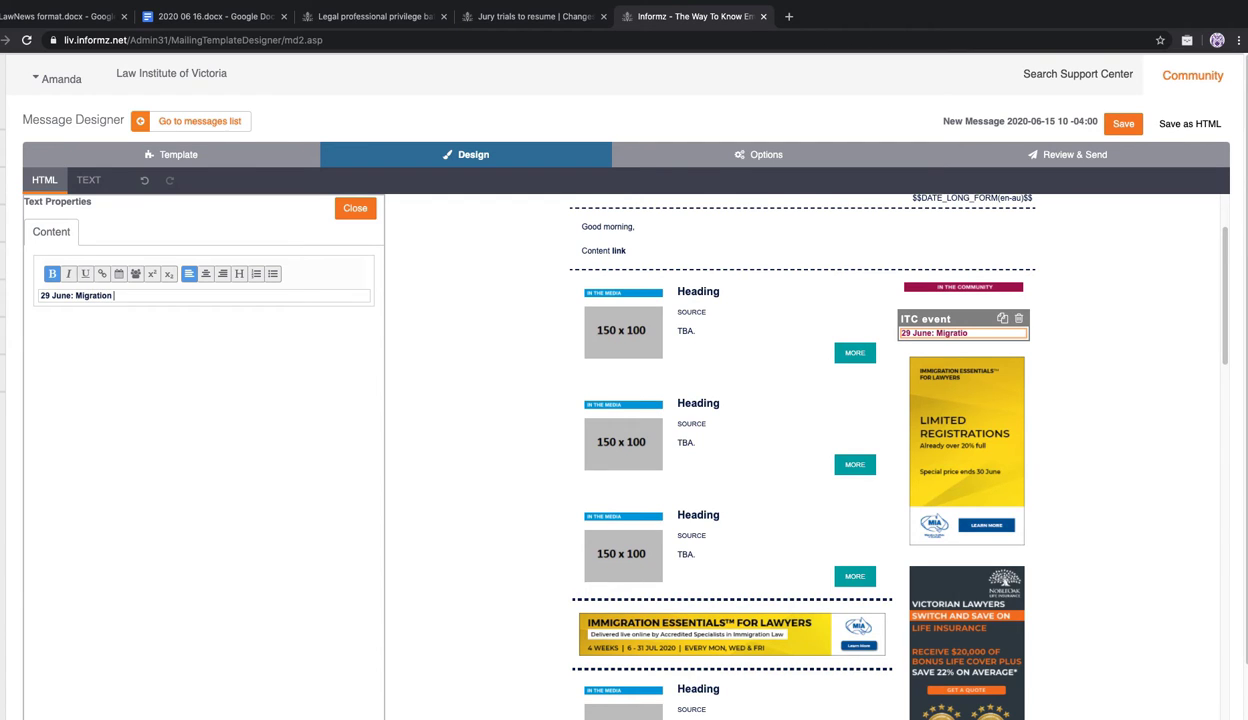
pyautogui.write('Lawyers event')
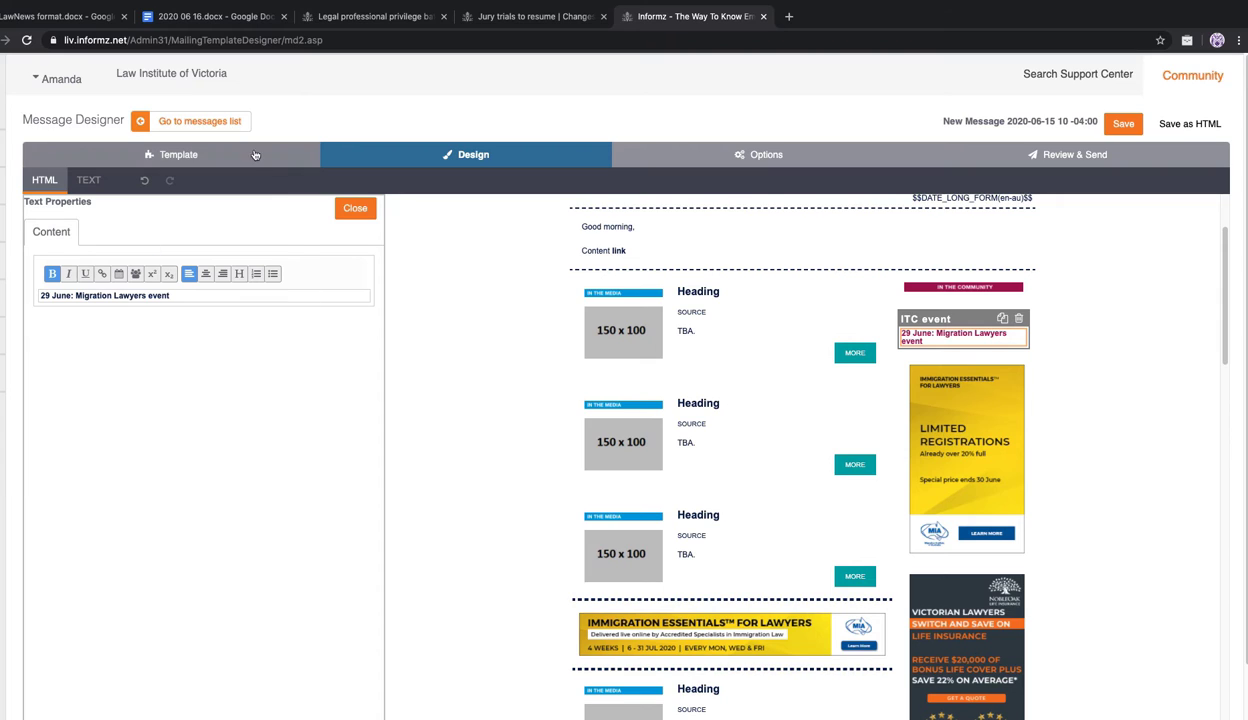
pyautogui.moveTo(205, 294); pyautogui.dragTo(67, 287)
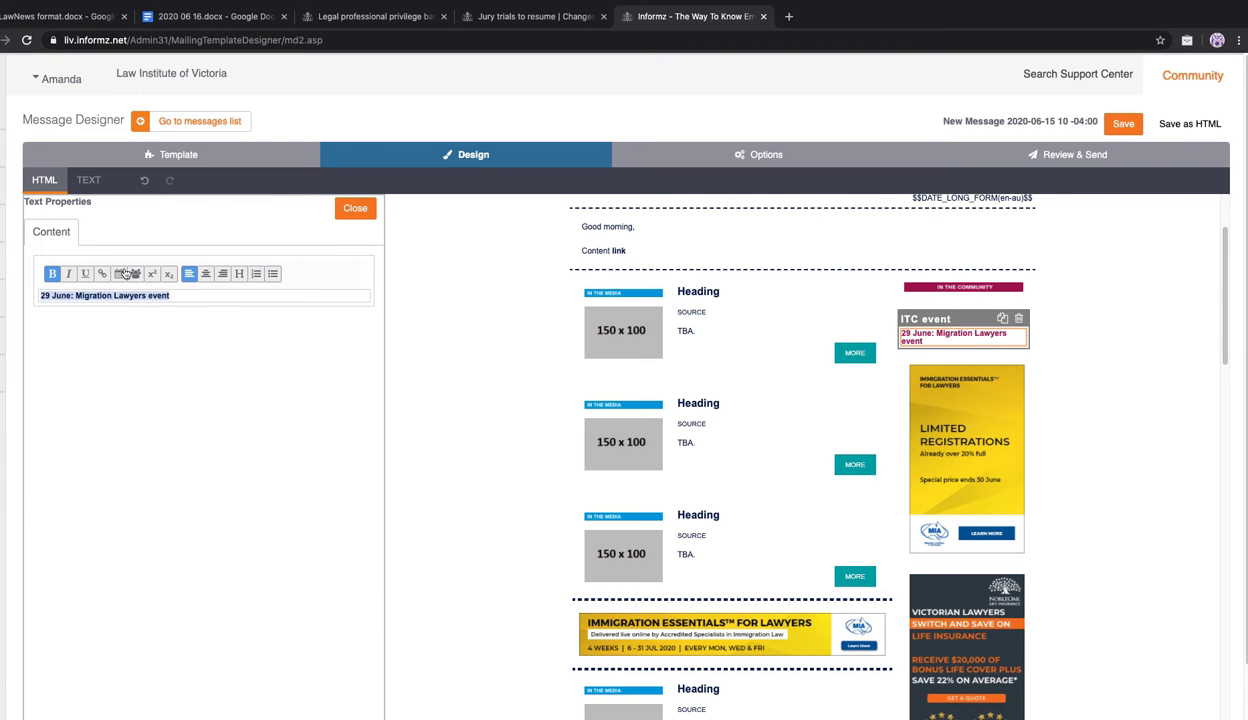
pyautogui.click(102, 273)
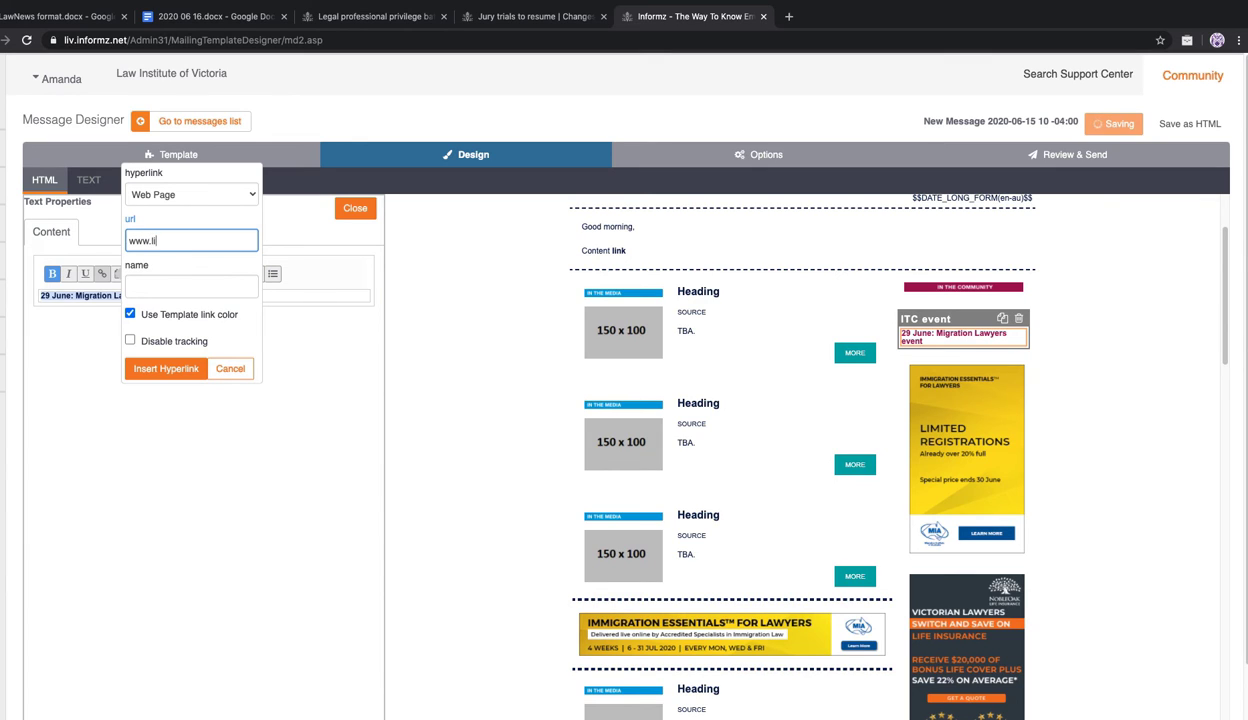
pyautogui.write('www.liv.asn.au')
pyautogui.press('Tab')
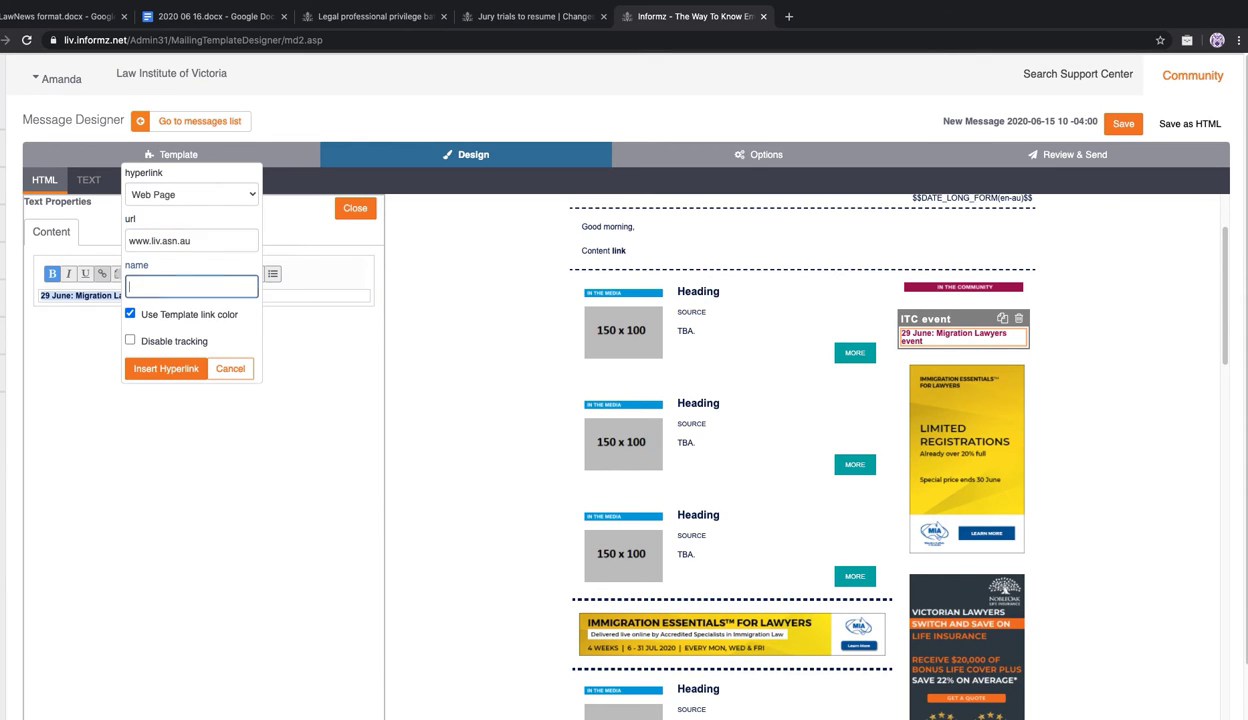
pyautogui.write('Migration lawyers event')
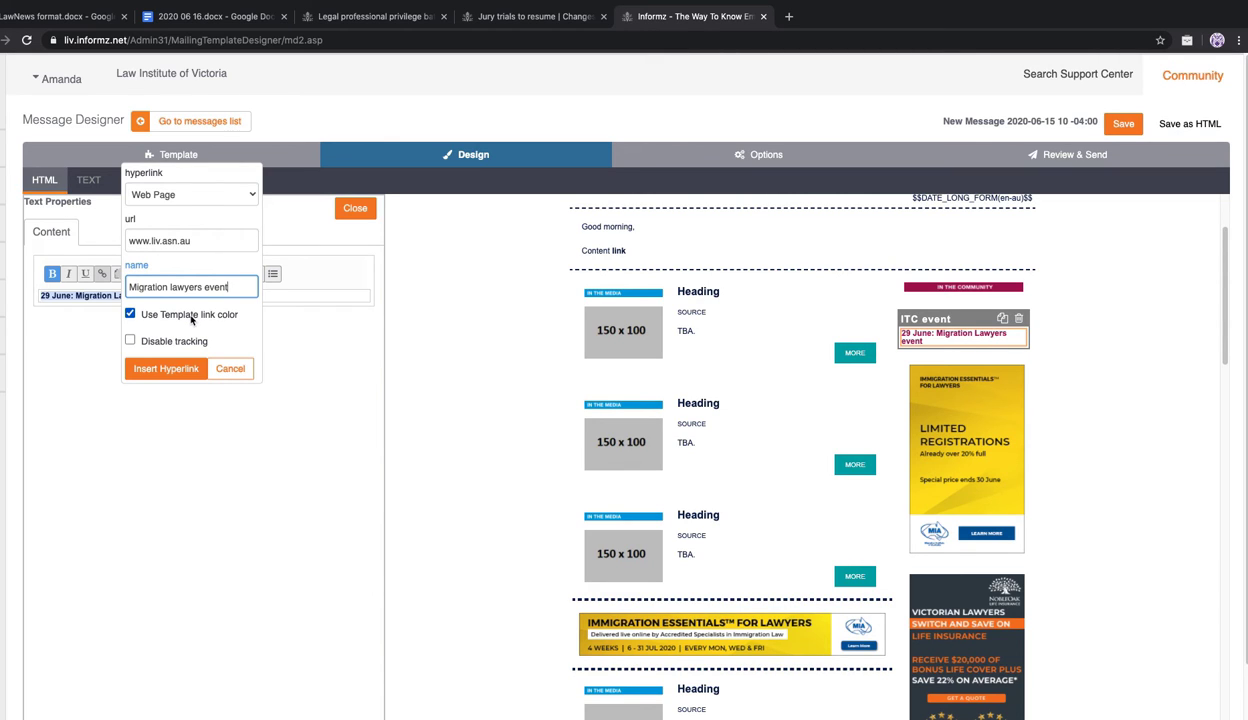
# Turn off the template link color, set the link color to hex A71056 and insert the Migration lawyers hyperlink
pyautogui.click(191, 318)
pyautogui.click(196, 315)
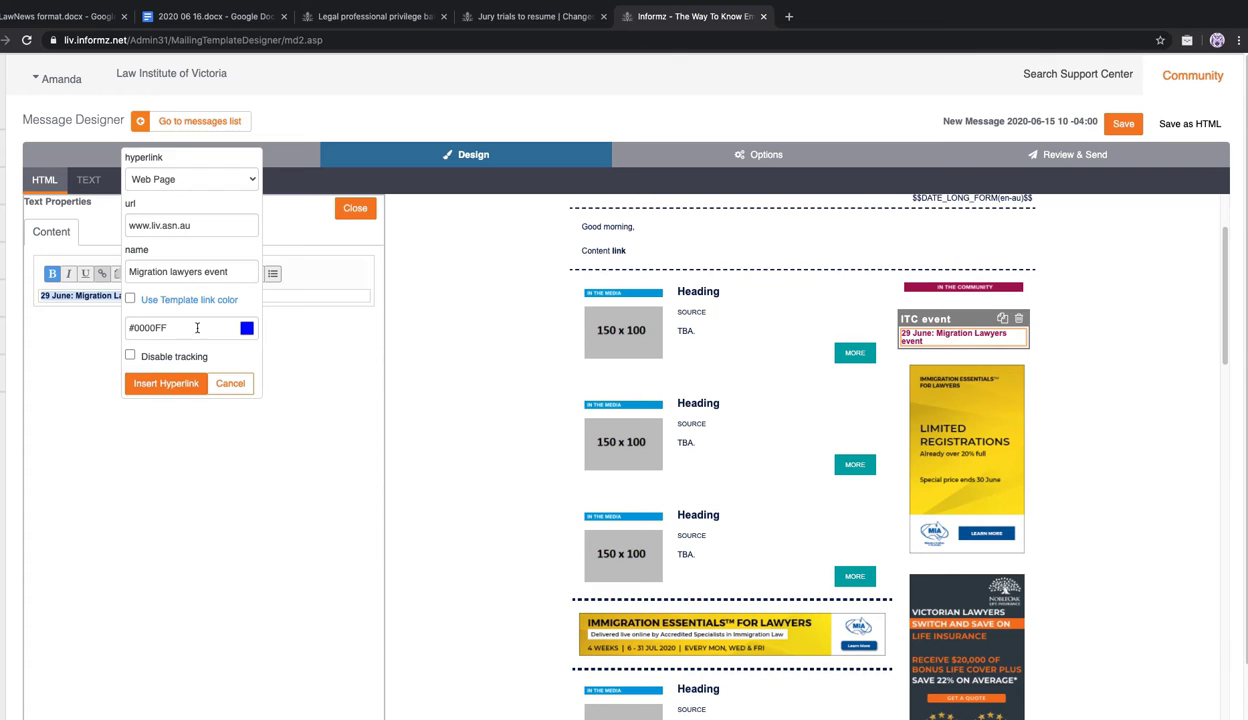
pyautogui.click(155, 300)
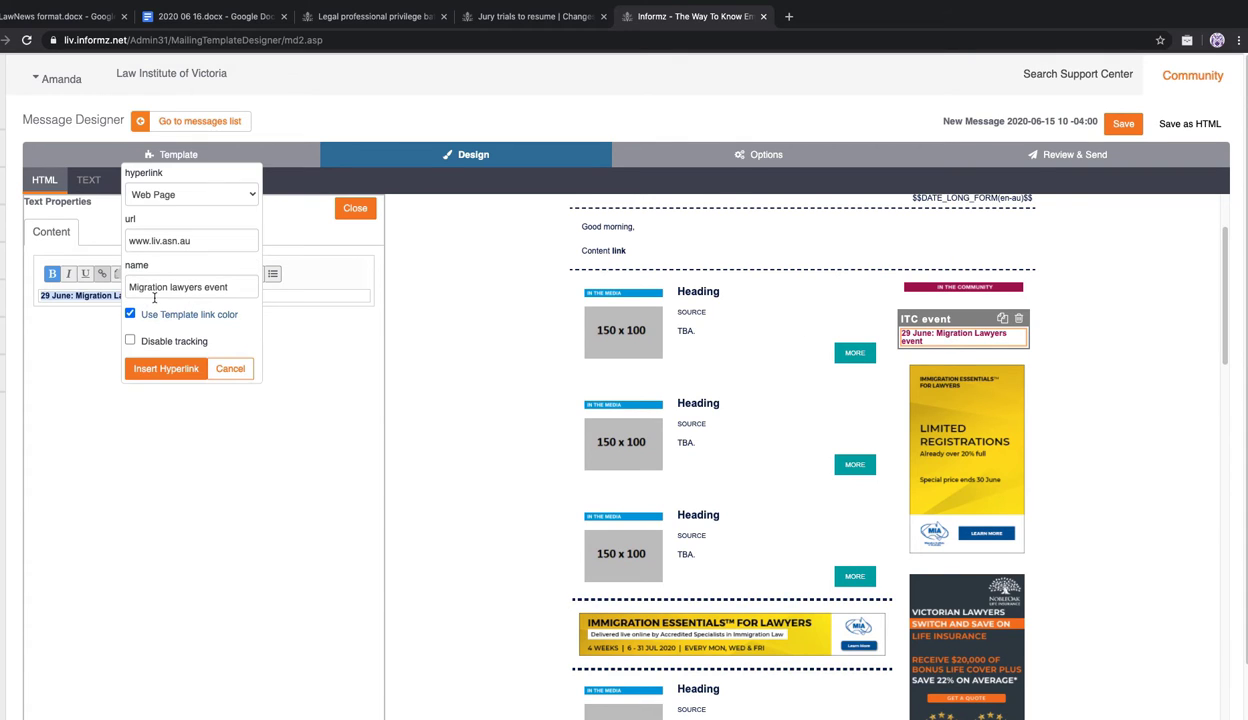
pyautogui.click(159, 316)
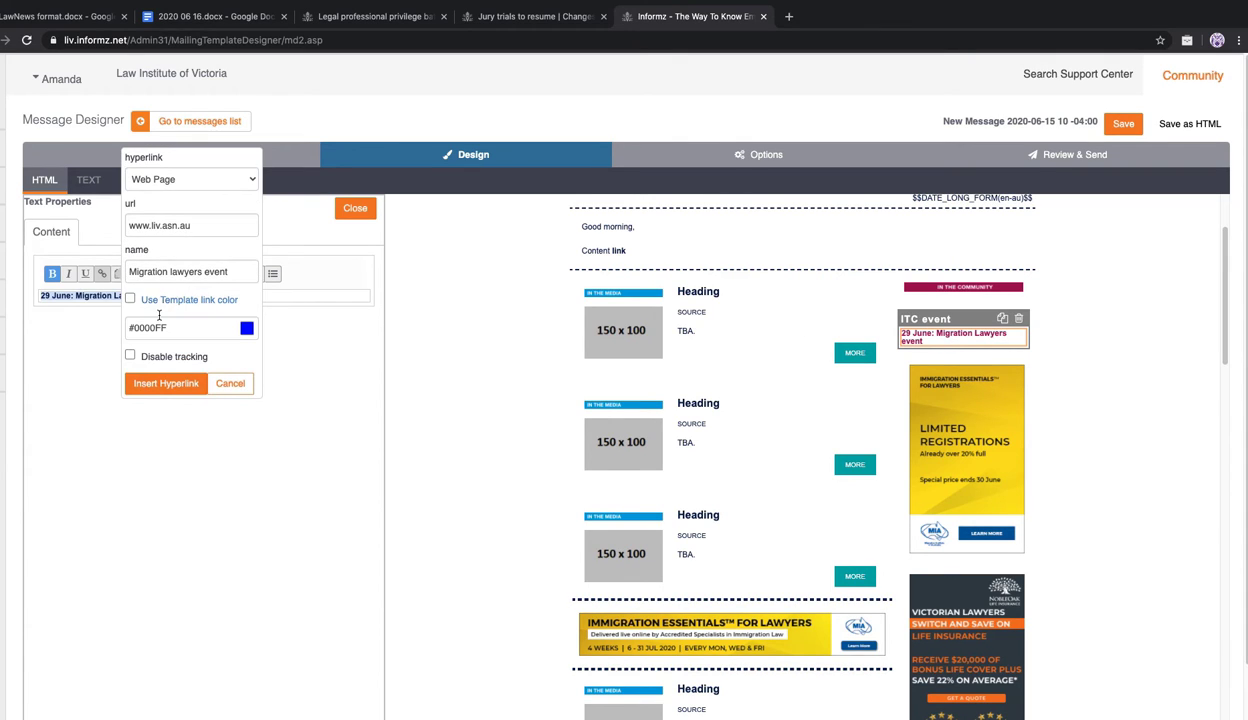
pyautogui.click(172, 326)
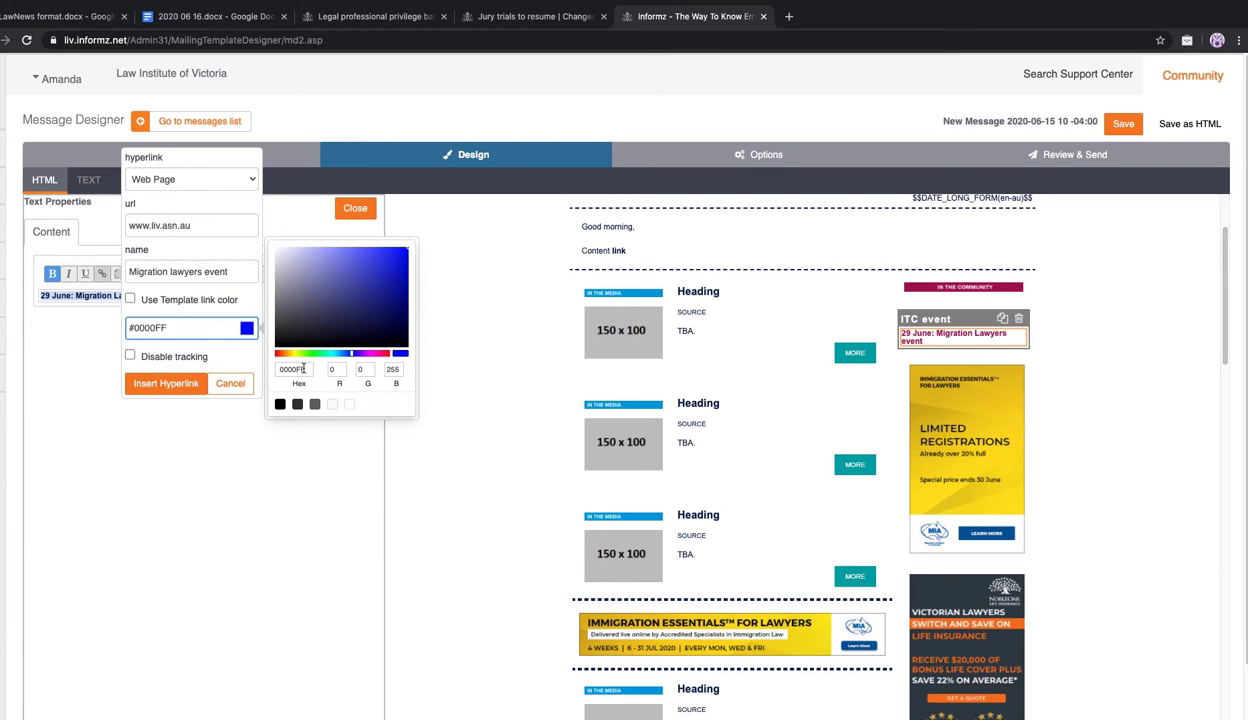
pyautogui.click(303, 369)
pyautogui.doubleClick(303, 369)
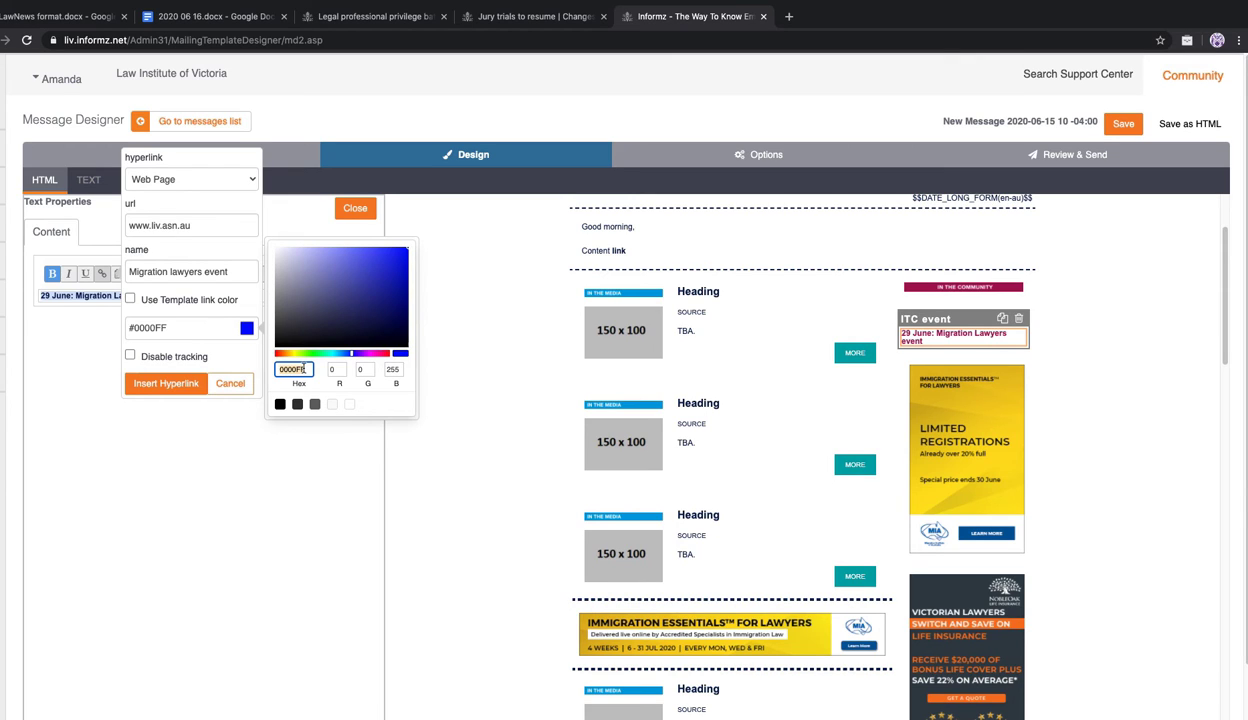
pyautogui.write('A710')
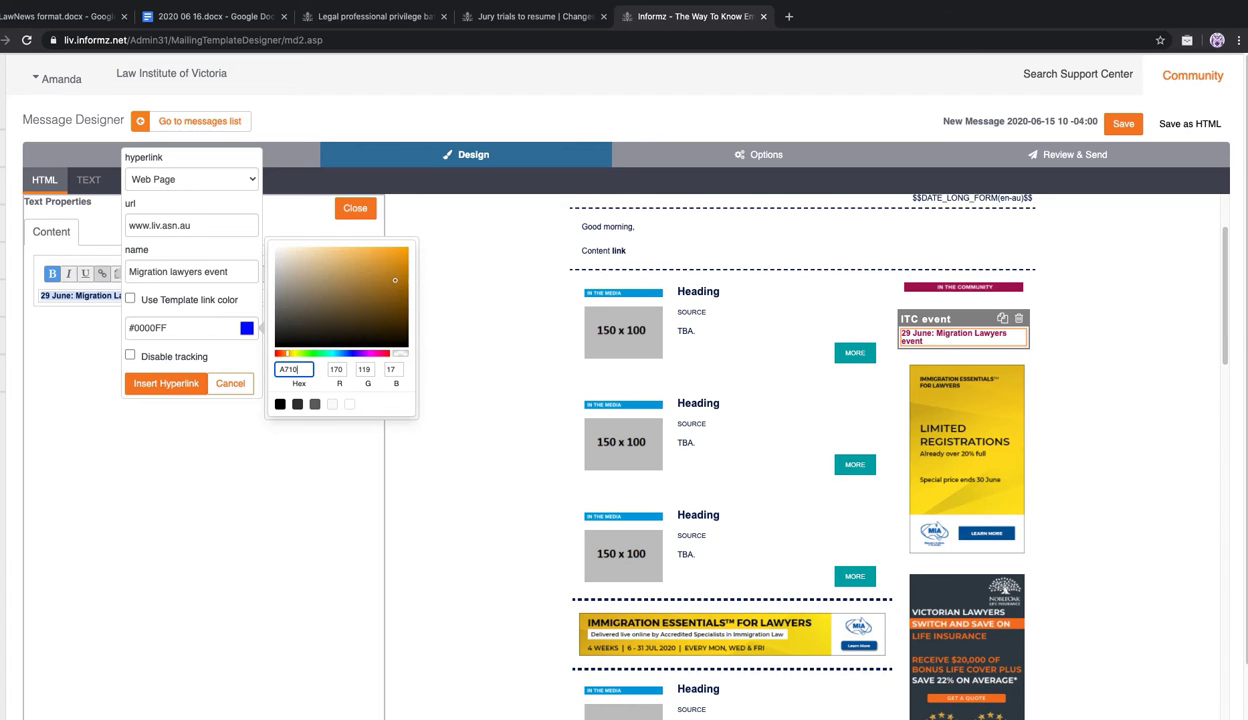
pyautogui.write('56')
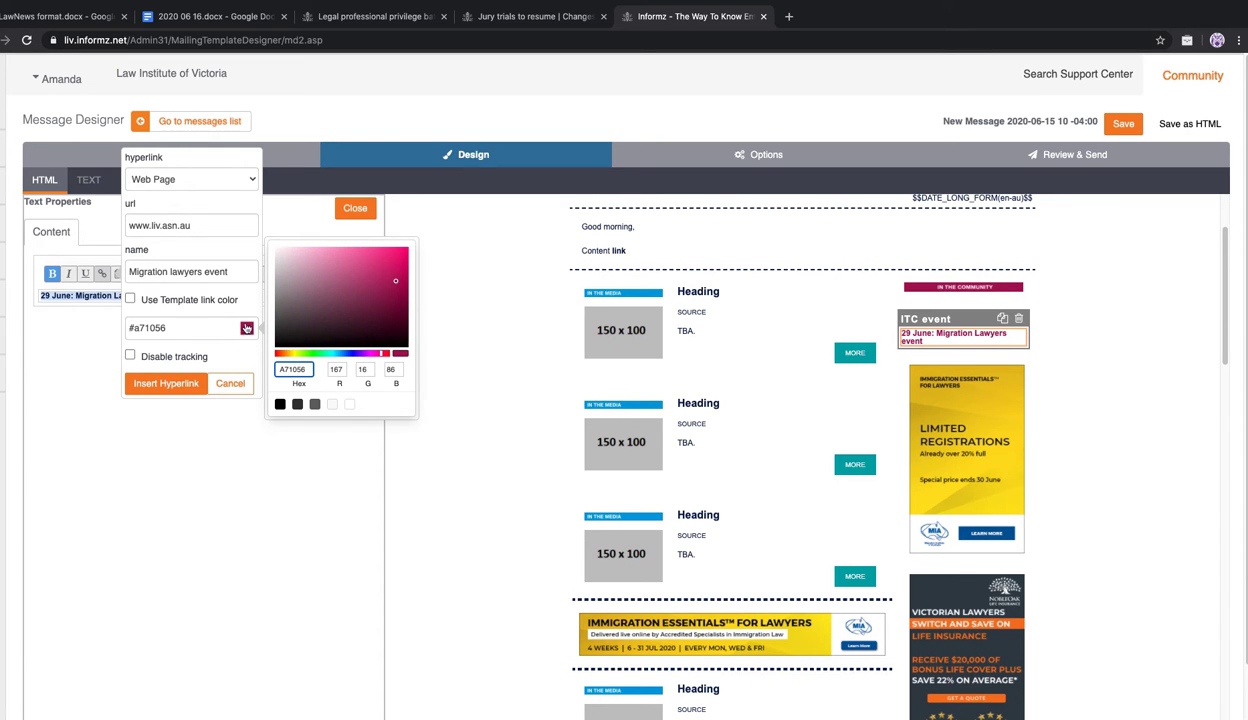
pyautogui.click(162, 384)
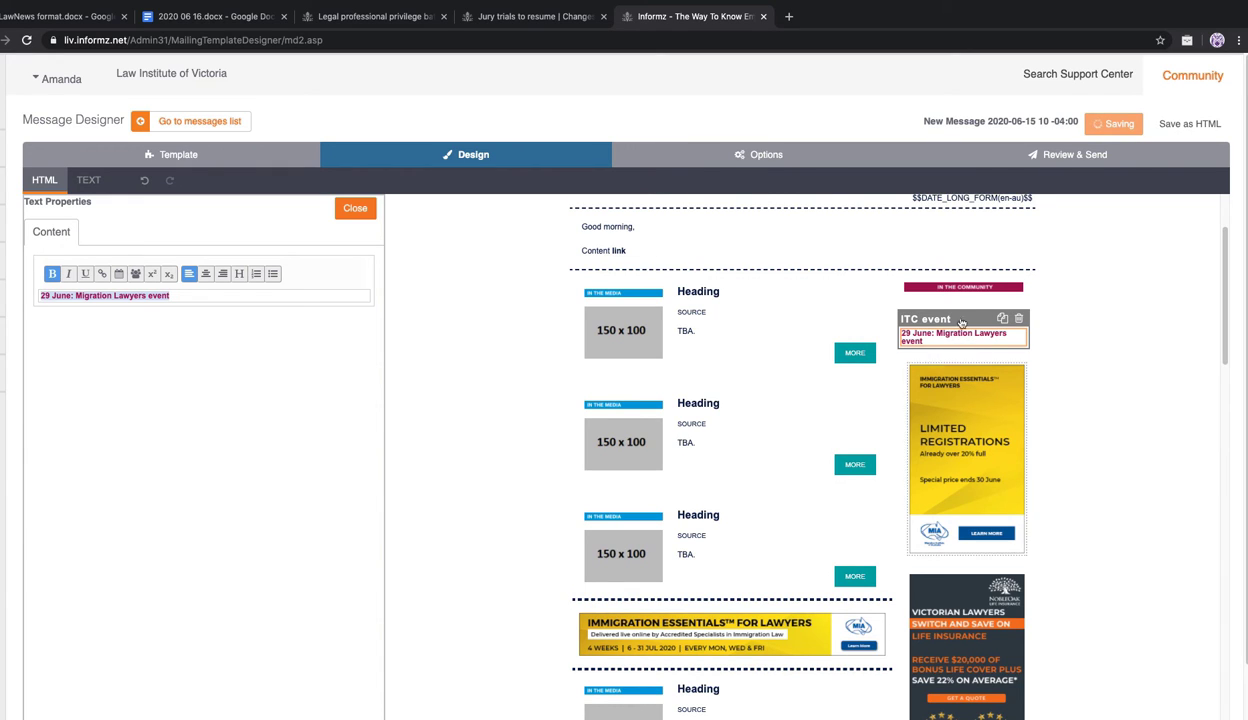
# Add a second line reading "20 July: LPLC event" beneath the Migration Lawyers event
pyautogui.click(243, 295)
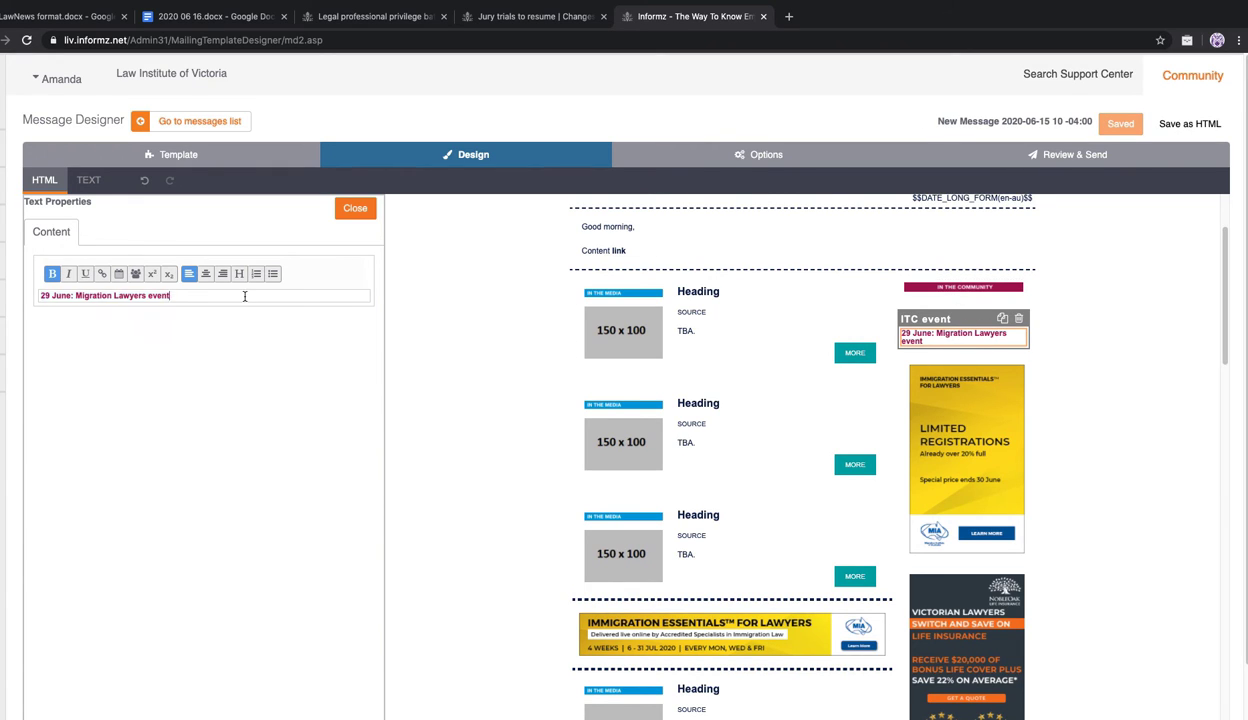
pyautogui.press('Return')
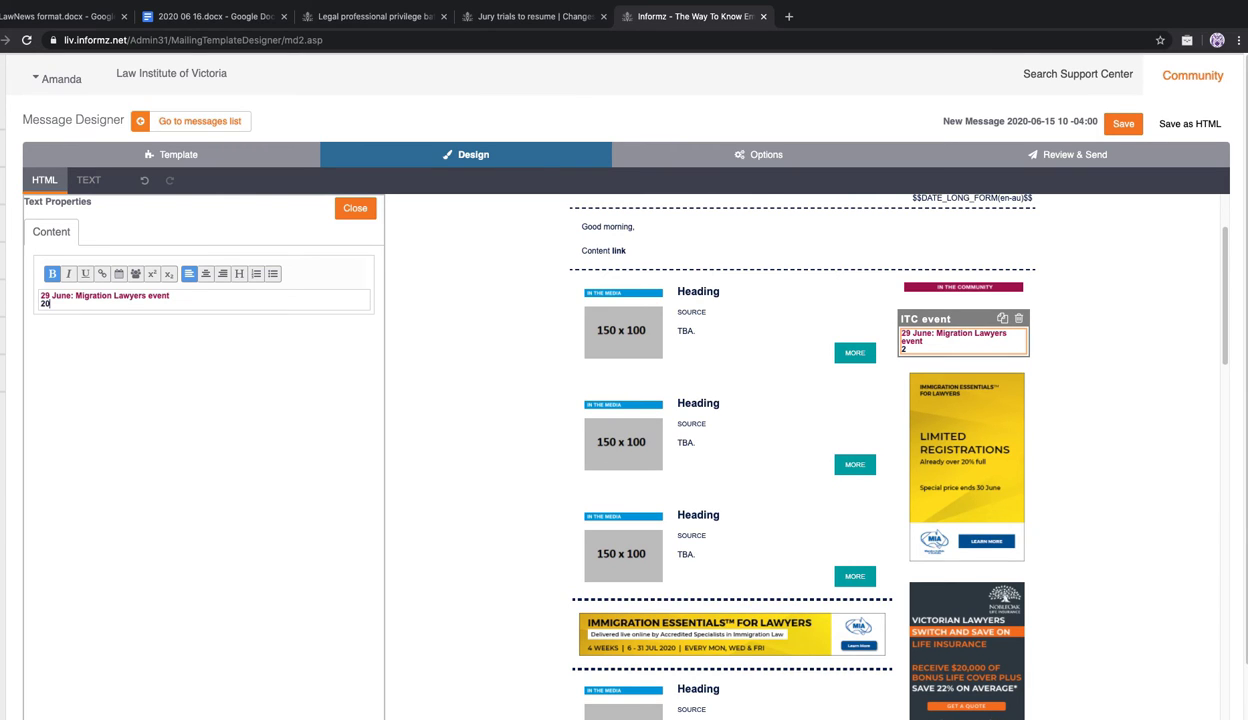
pyautogui.write('20 June')
pyautogui.write('y:')
pyautogui.write(' LPLC event')
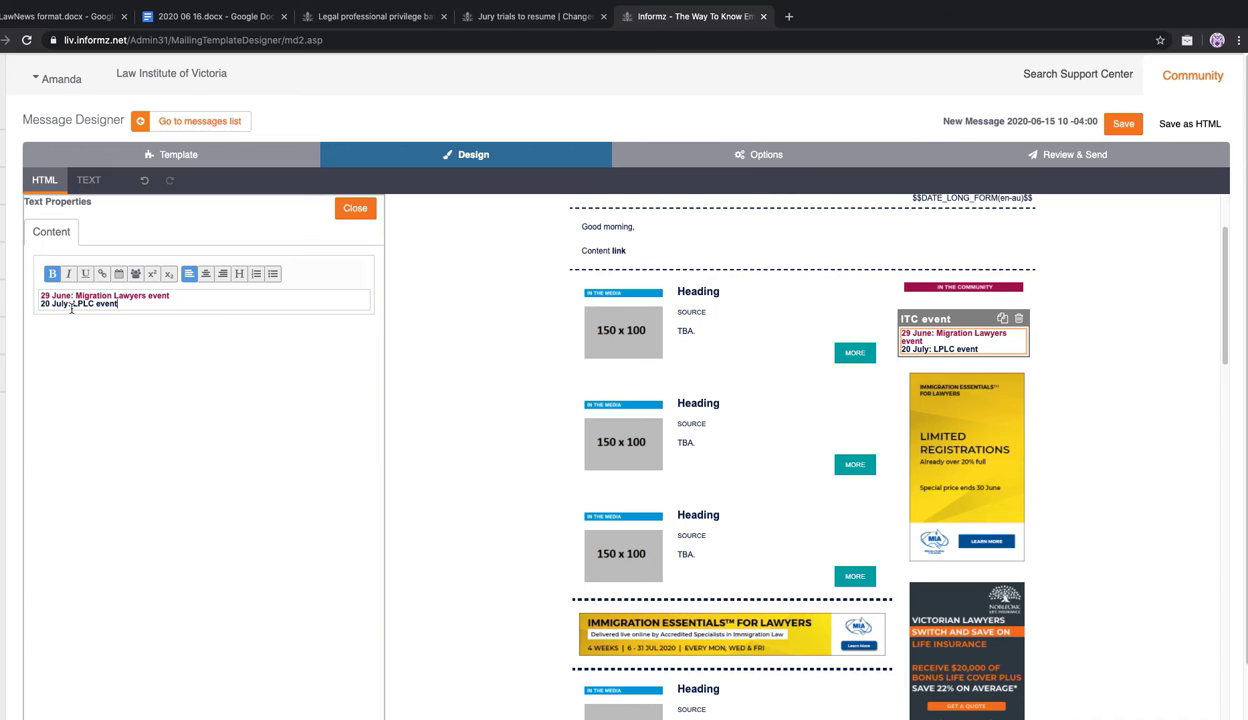
pyautogui.keyDown('shift'); pyautogui.click(39, 302); pyautogui.keyUp('shift')
pyautogui.click(104, 277)
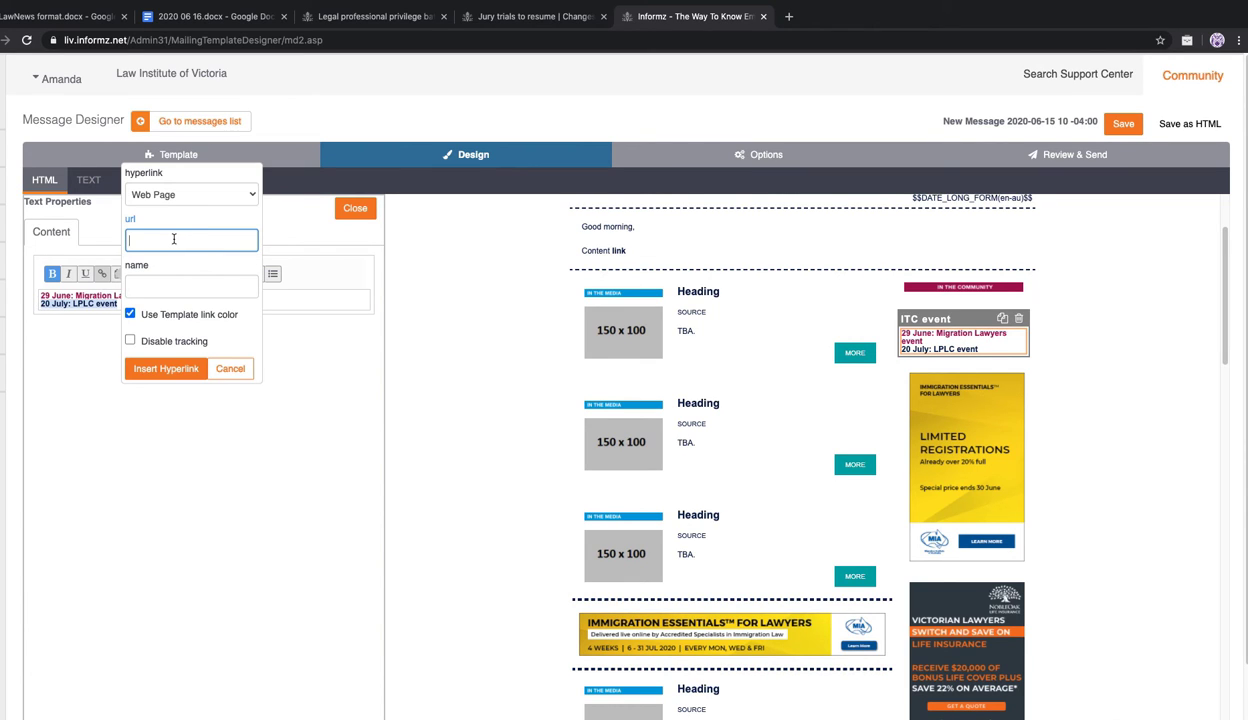
pyautogui.write('www.lplc.com.au')
pyautogui.press('Tab')
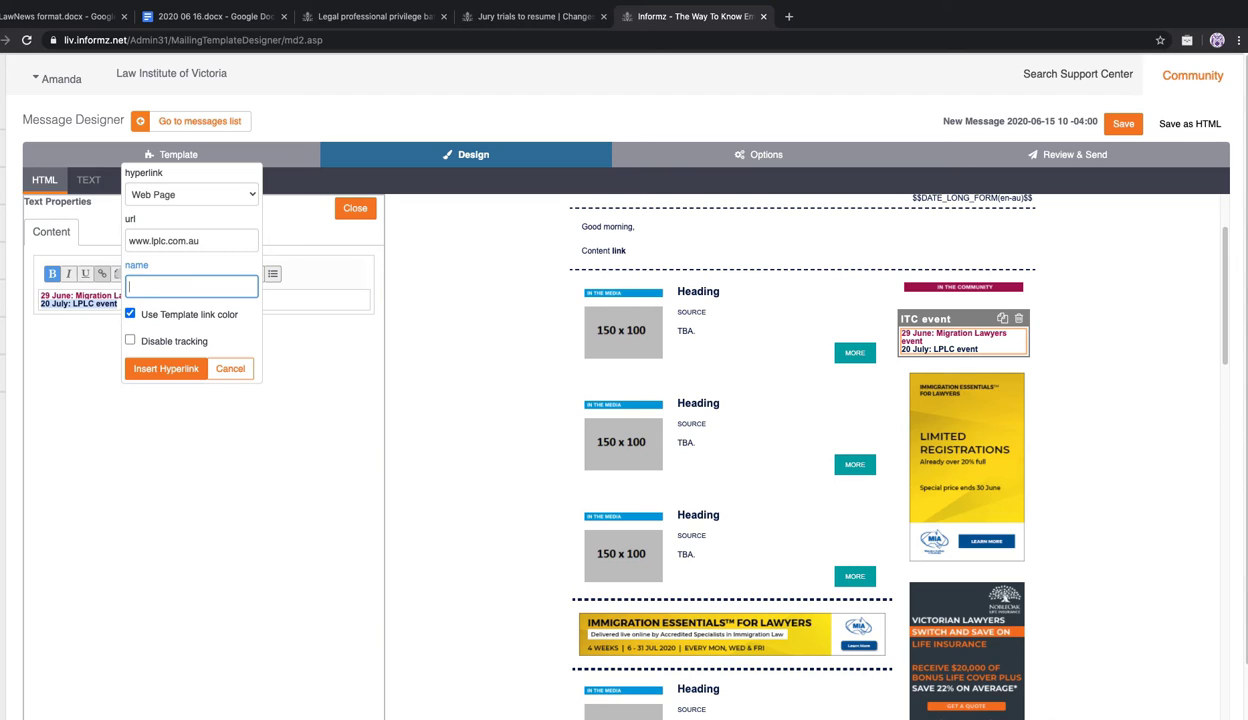
pyautogui.write('LPLC event')
# Give the LPLC link the custom color A71056 instead of the template link color and insert the hyperlink
pyautogui.click(129, 315)
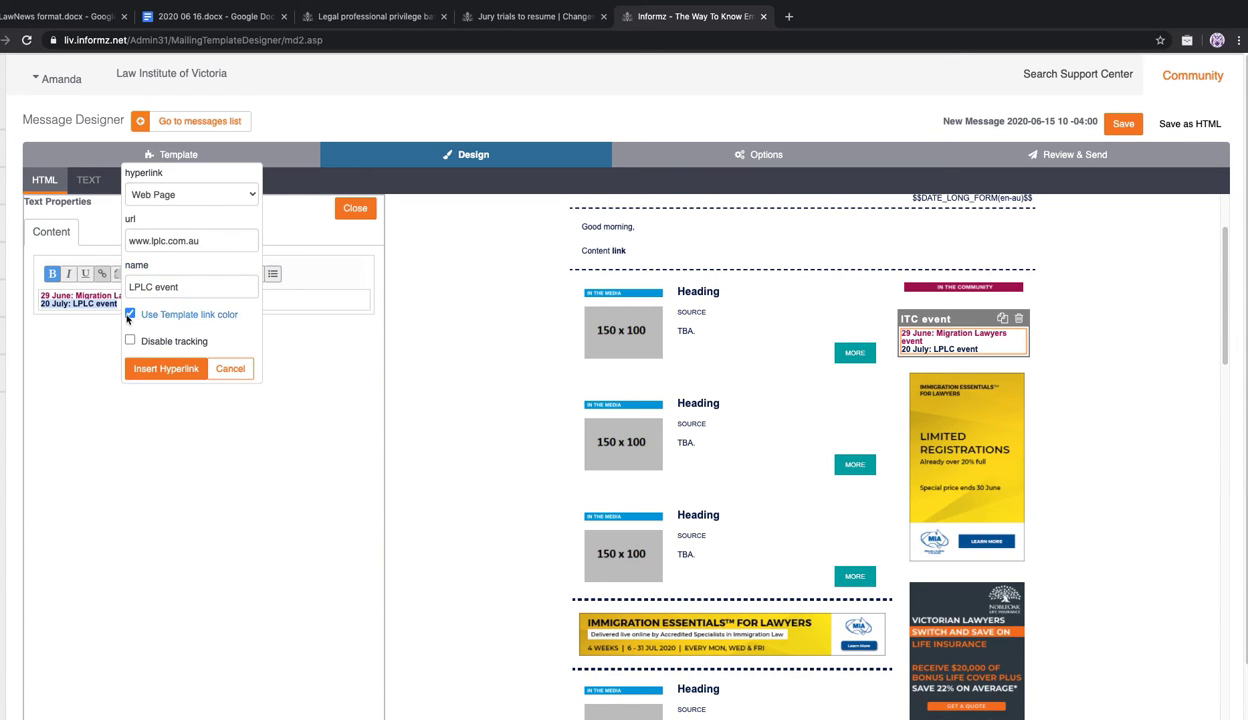
pyautogui.click(190, 327)
pyautogui.click(293, 369)
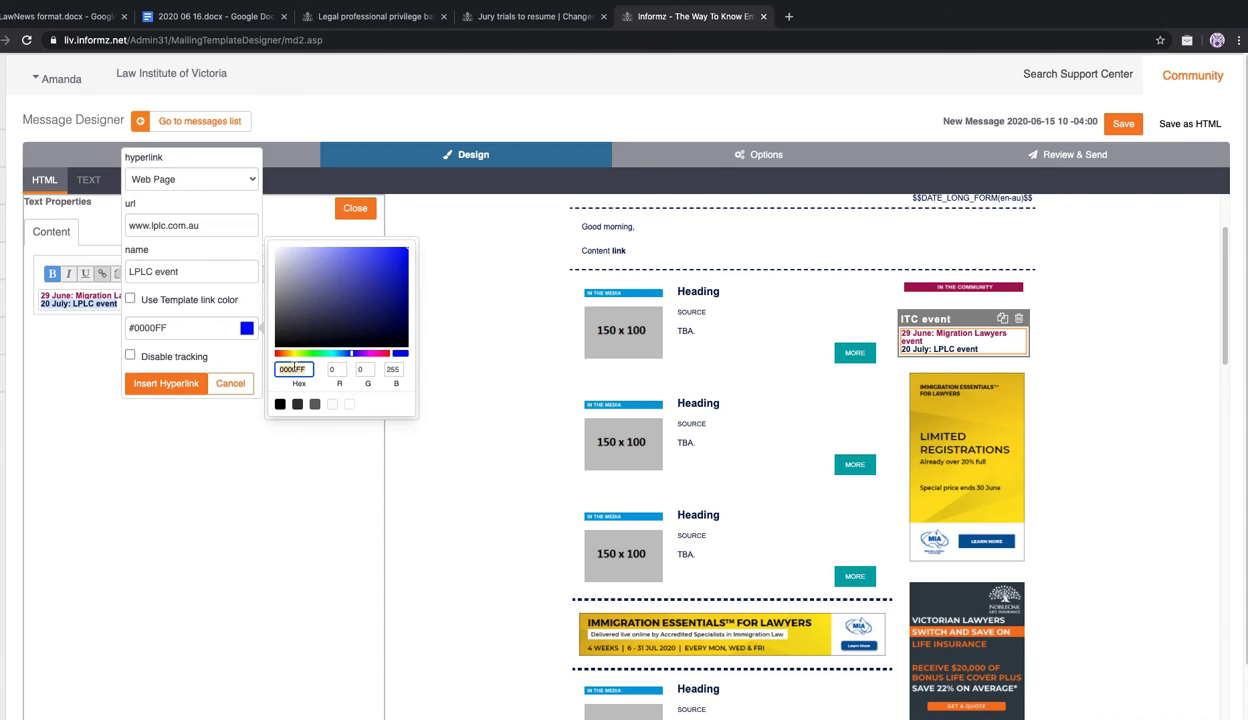
pyautogui.write('A71056')
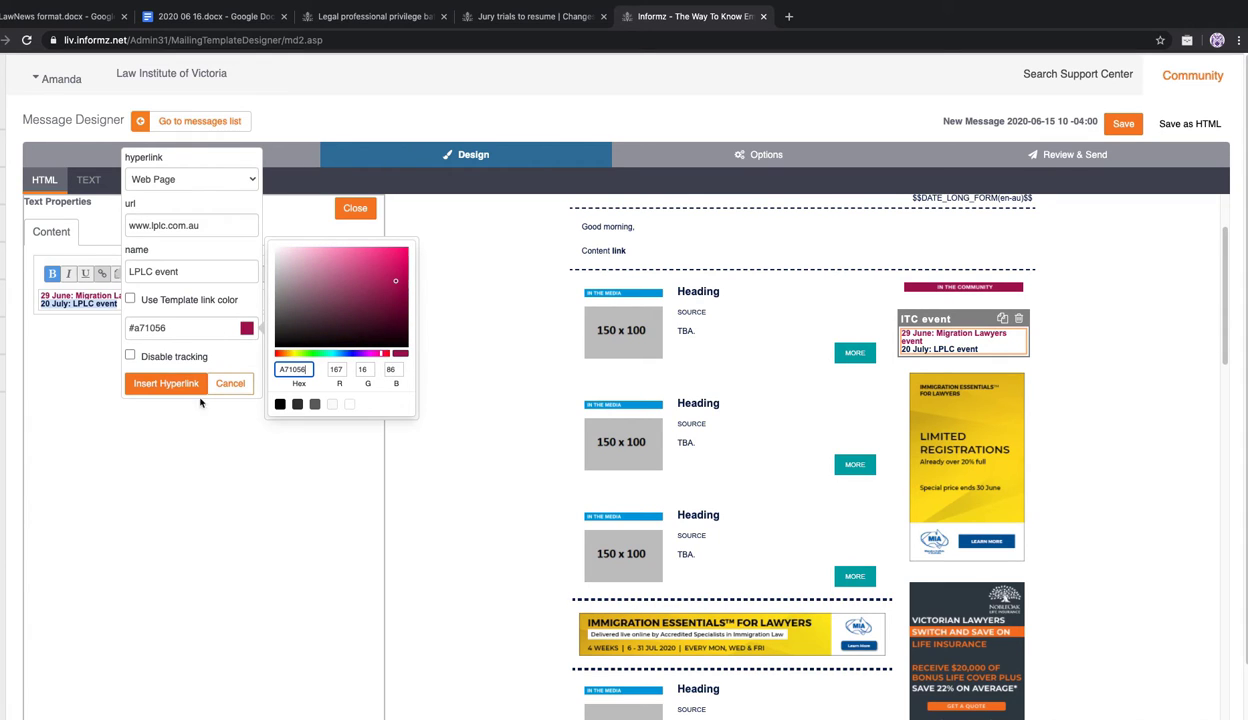
pyautogui.click(178, 386)
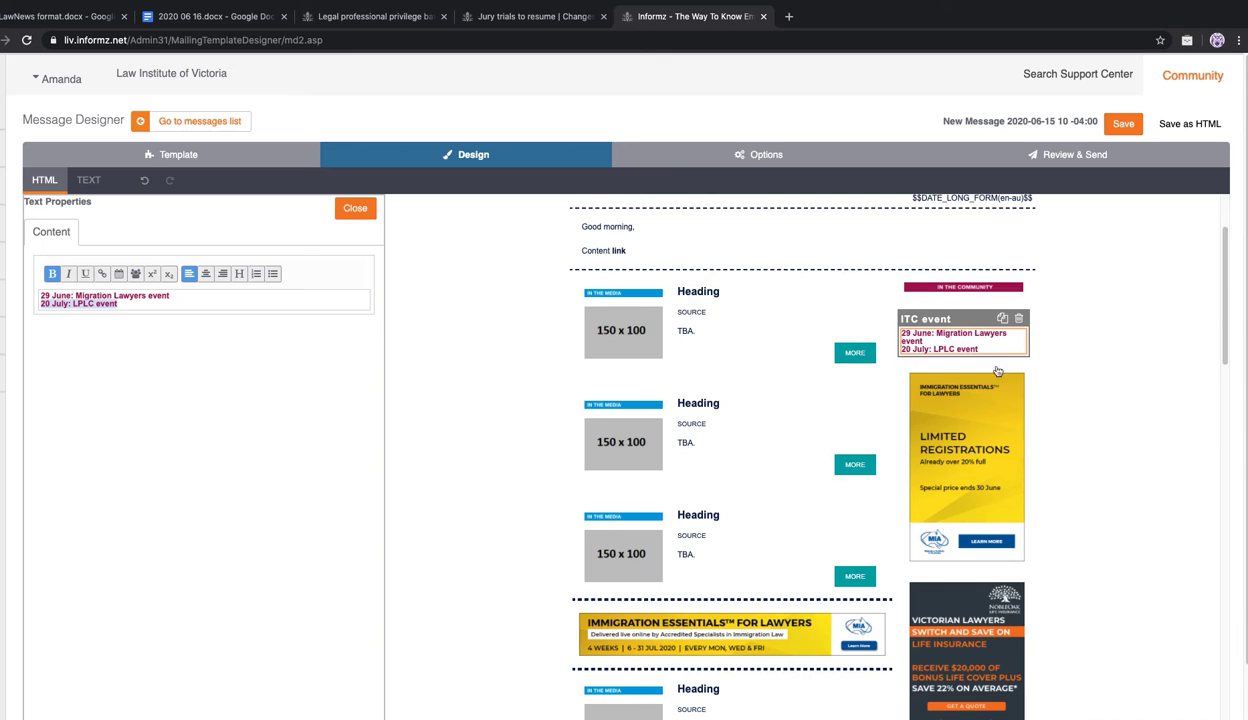
# Copy the two event lines and paste them twice beneath the originals in the ITC event text
pyautogui.click(128, 304)
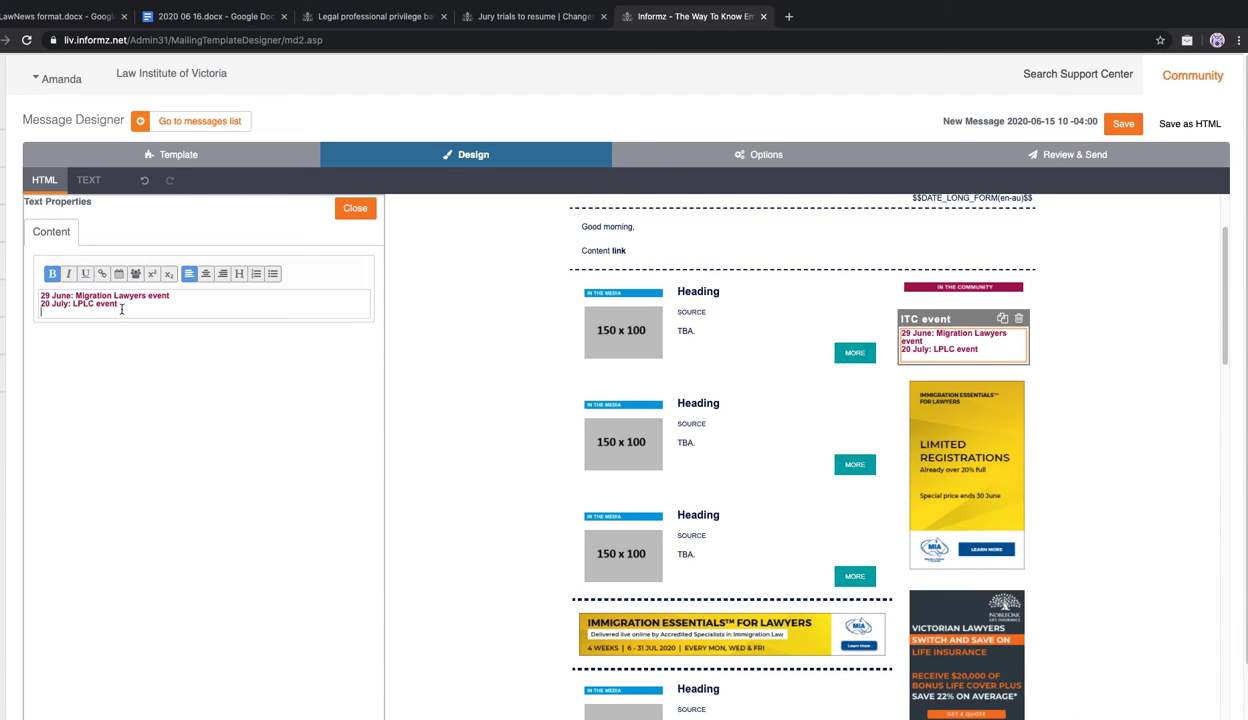
pyautogui.press('super+v')
pyautogui.press('super+z')
pyautogui.moveTo(120, 305); pyautogui.dragTo(19, 299)
pyautogui.press('super+c')
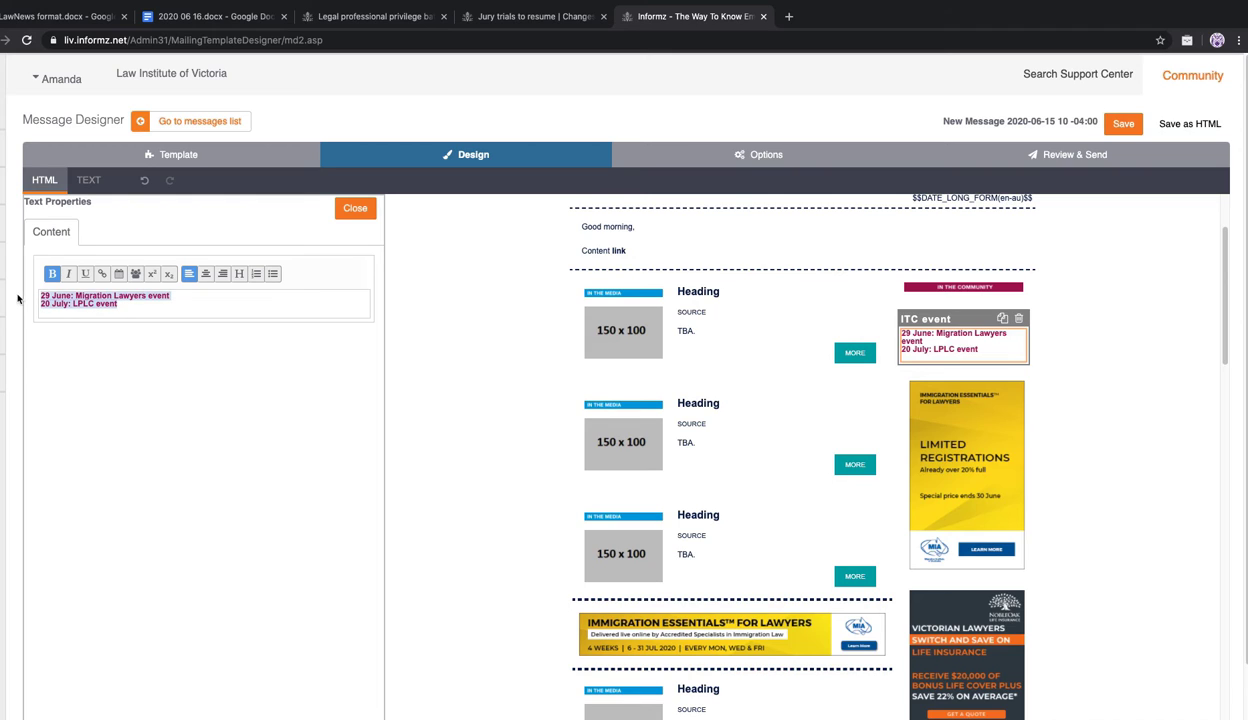
pyautogui.click(116, 316)
pyautogui.press('super+v')
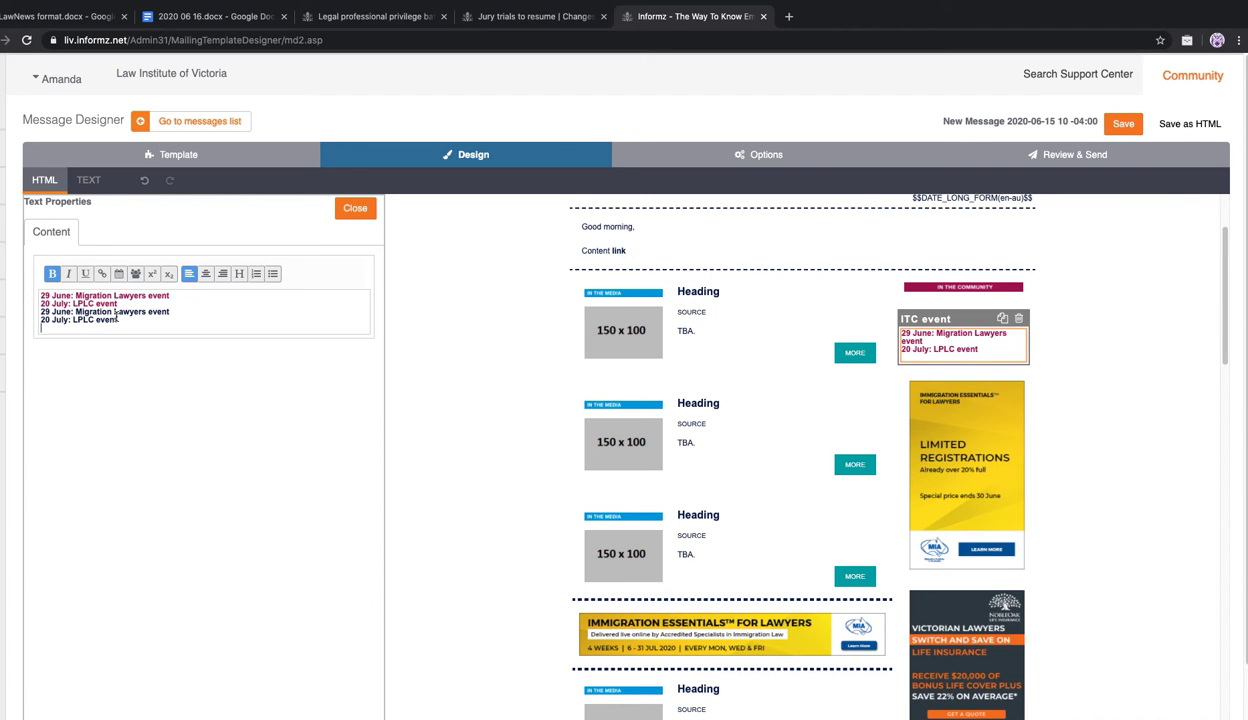
pyautogui.press('BackSpace')
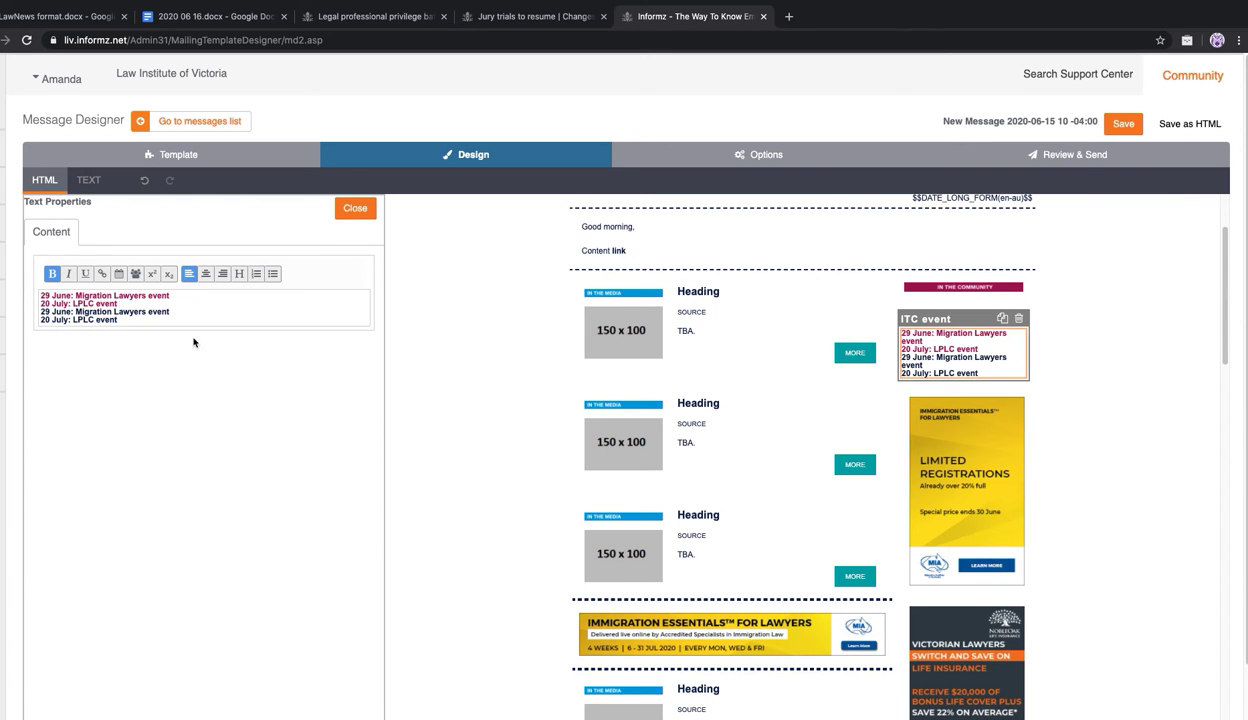
pyautogui.press('Return')
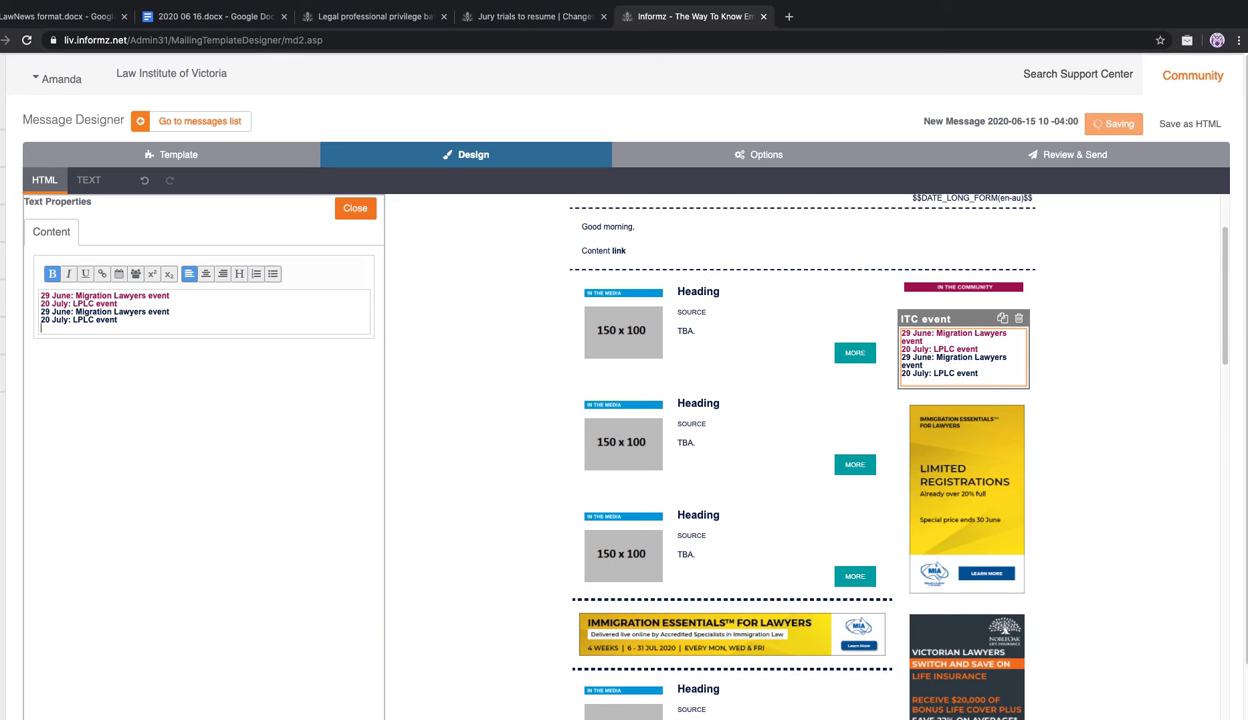
pyautogui.press('super+v')
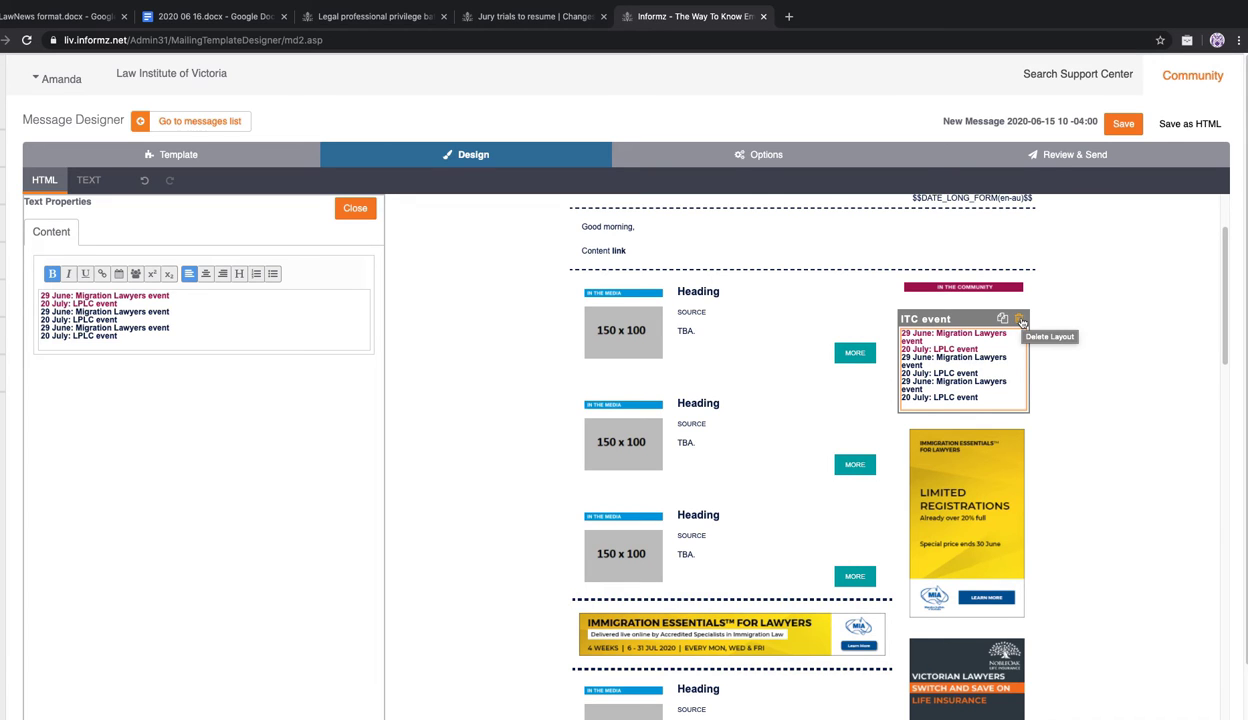
# Delete the ITC event layout and the In the Community header layout above the yellow Immigration Essentials ad
pyautogui.click(1021, 322)
pyautogui.click(1021, 322)
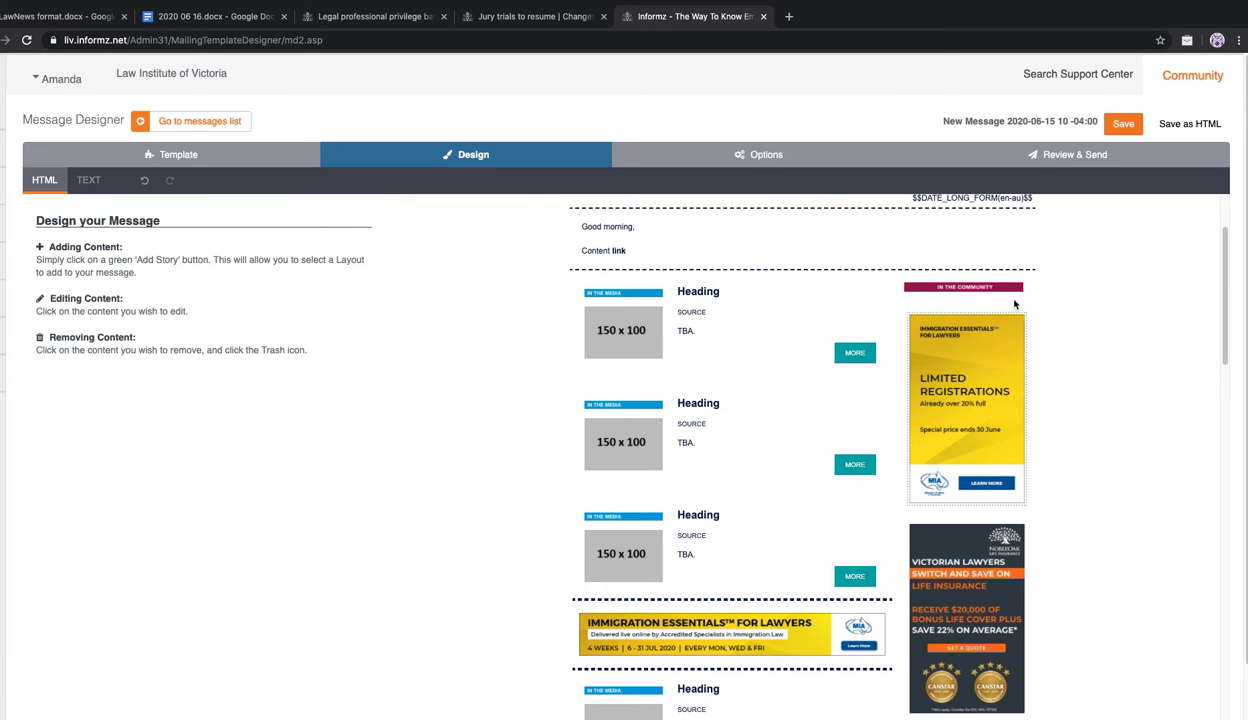
pyautogui.click(1019, 288)
pyautogui.click(1019, 288)
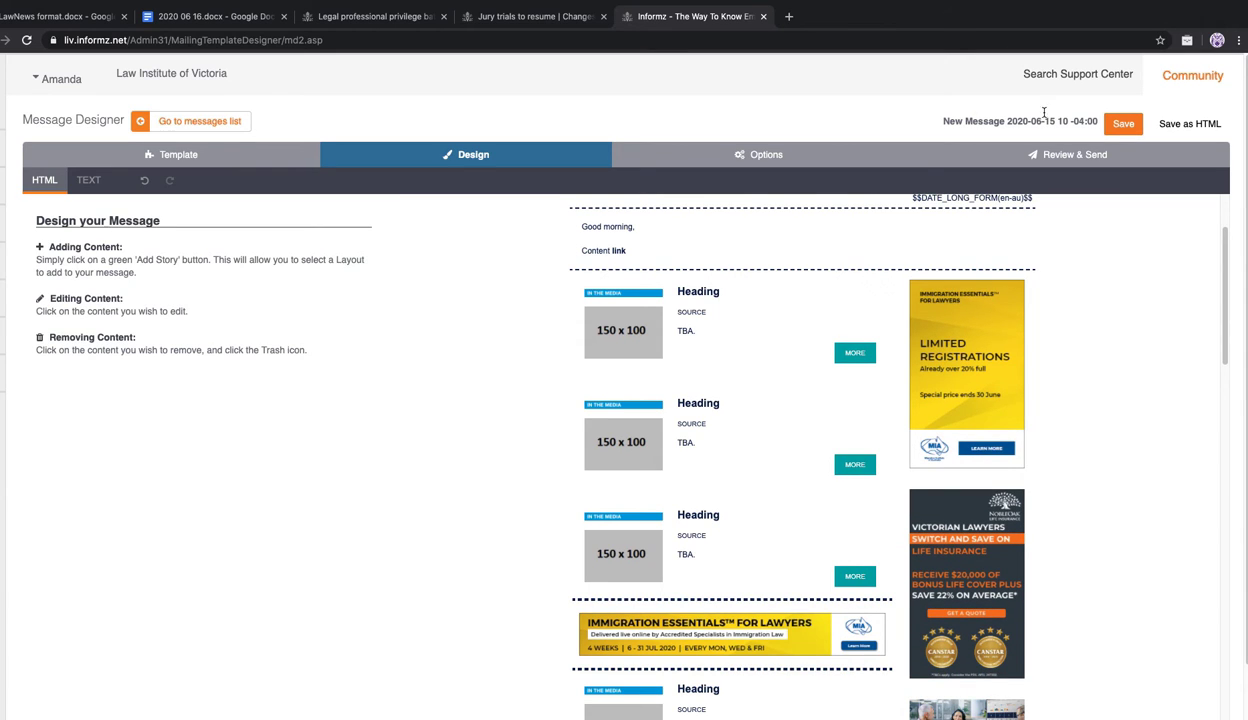
# Name the message LN-2020-06-16 in its message properties and assign it to the LawNews 2020 folder
pyautogui.scroll(-3, 769, 374)
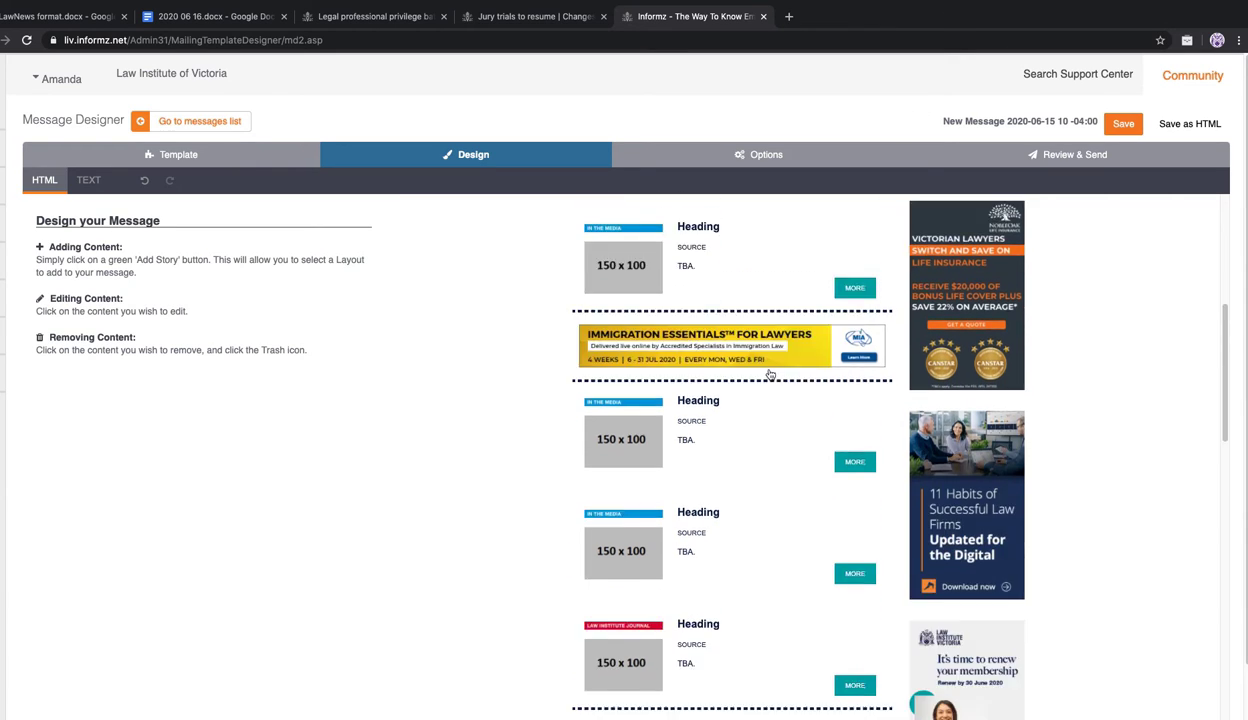
pyautogui.scroll(-3, 769, 374)
pyautogui.scroll(-5, 781, 374)
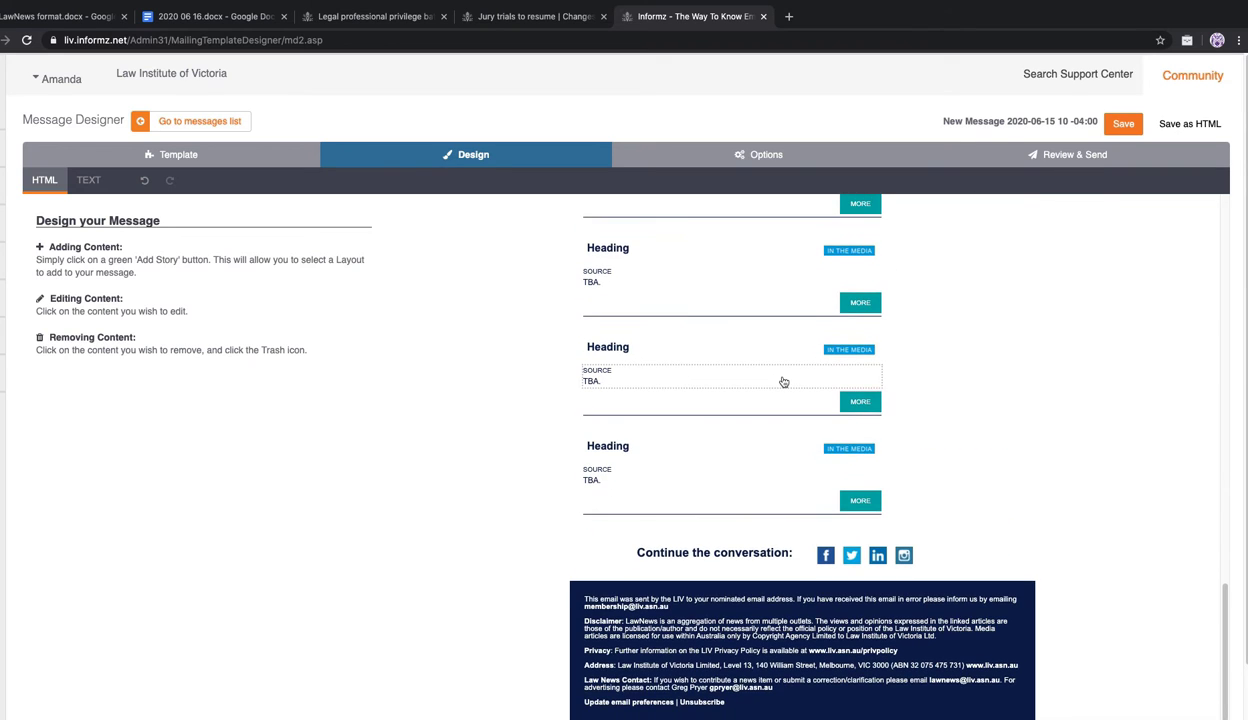
pyautogui.scroll(3, 872, 435)
pyautogui.scroll(10, 870, 438)
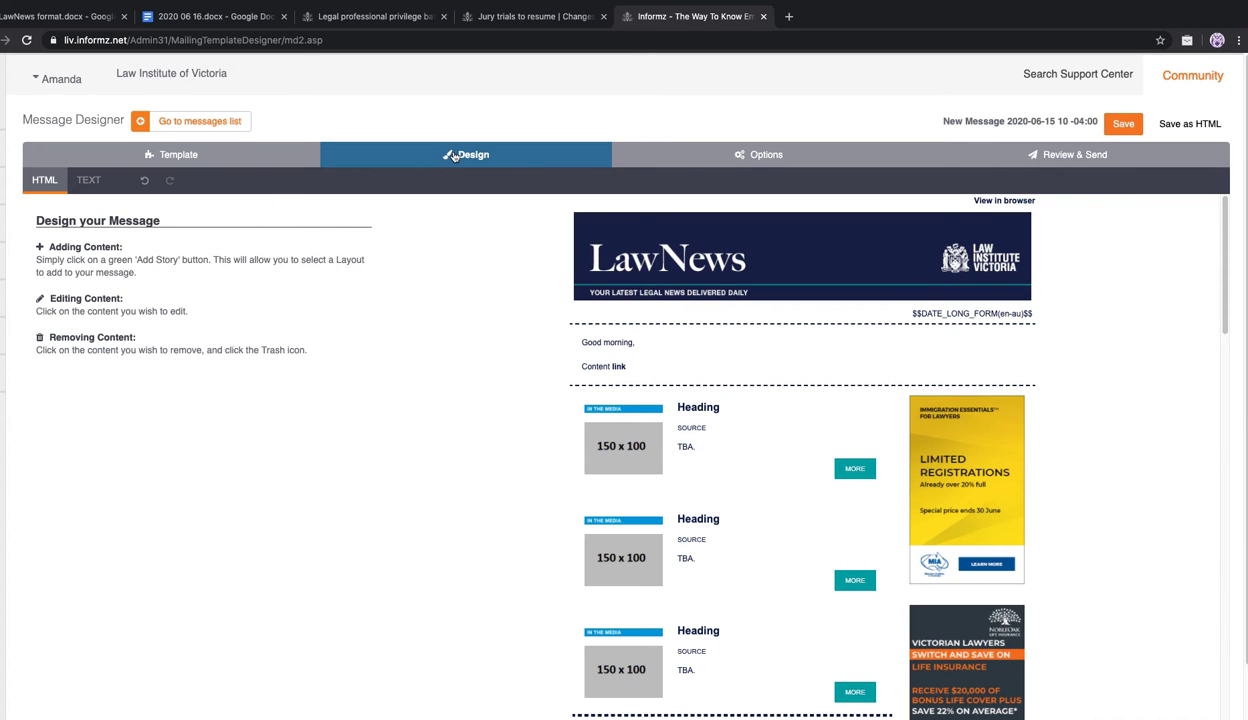
pyautogui.click(737, 160)
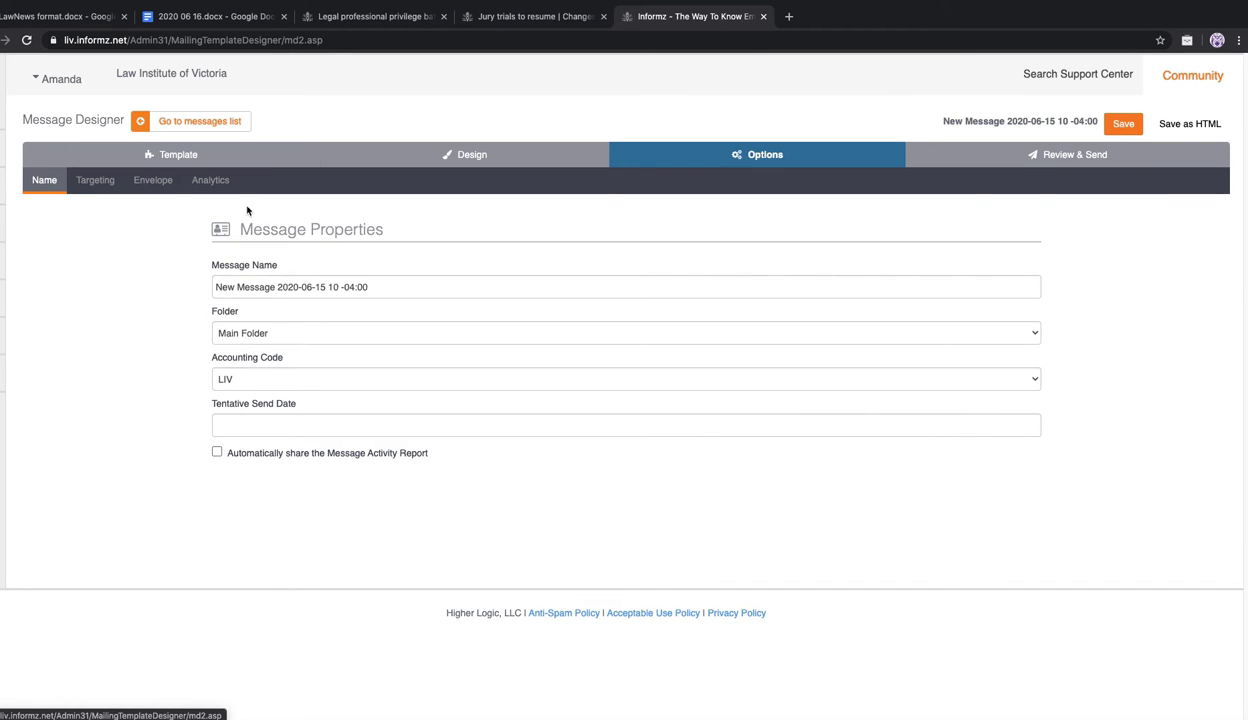
pyautogui.moveTo(372, 287); pyautogui.dragTo(200, 288)
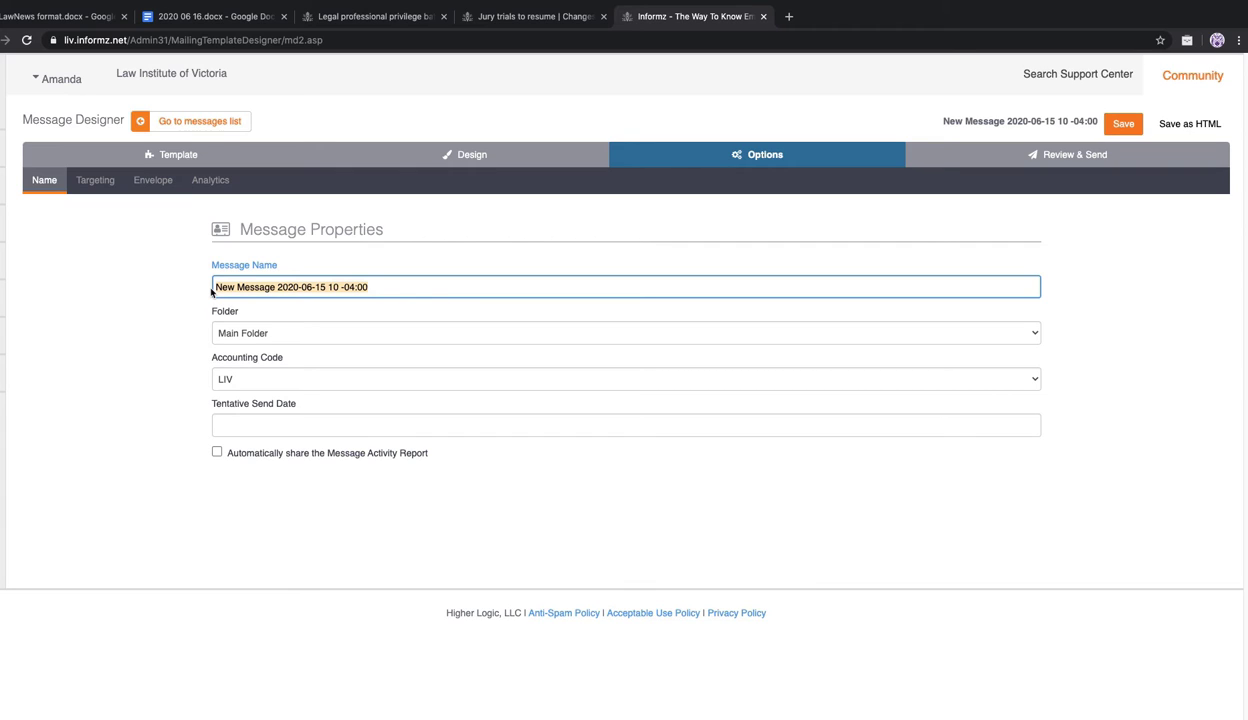
pyautogui.write('L')
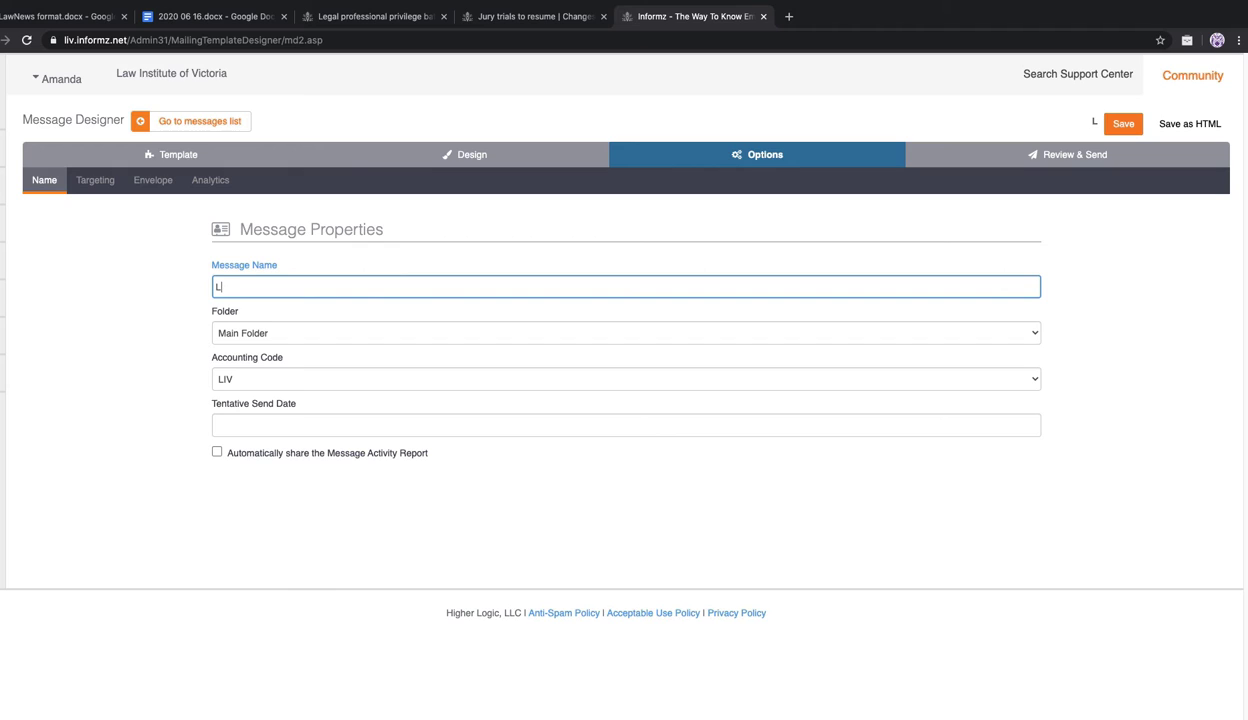
pyautogui.write(':N-2020-06-16')
pyautogui.click(215, 313)
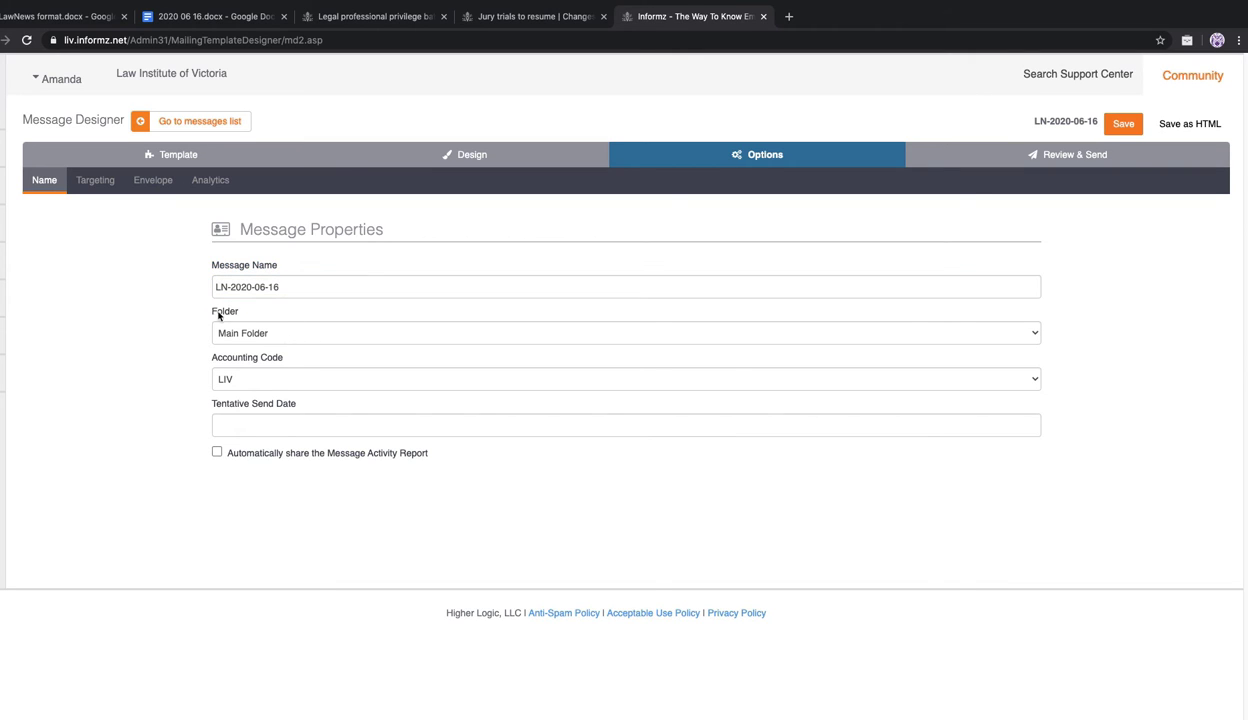
pyautogui.click(286, 334)
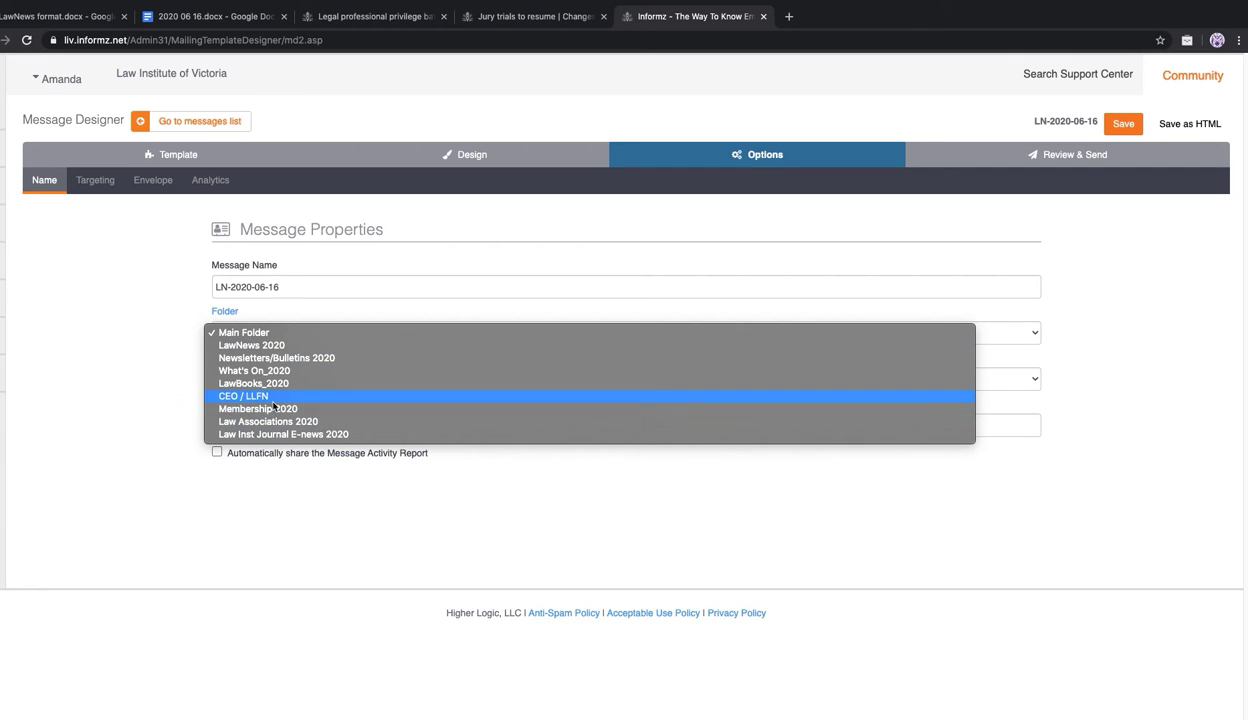
pyautogui.click(272, 346)
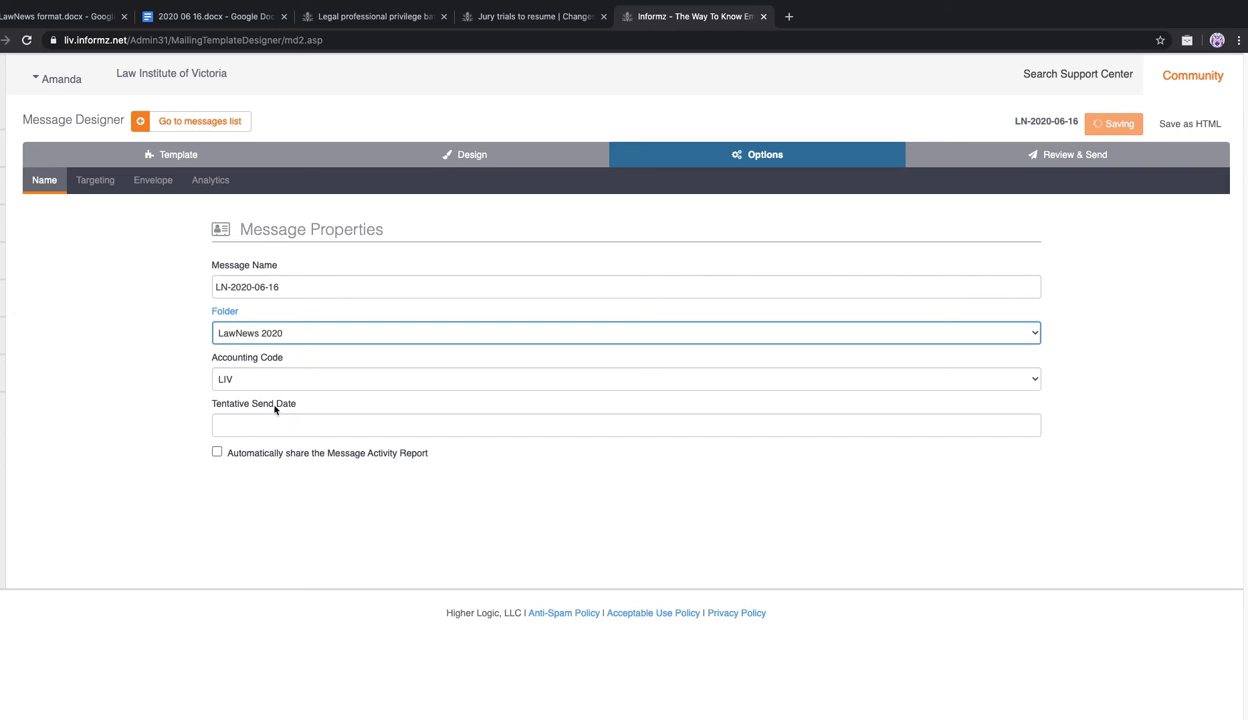
# Set the envelope's subject line to "LawNews example for members l Membership renewal 2020/2021"
pyautogui.click(108, 187)
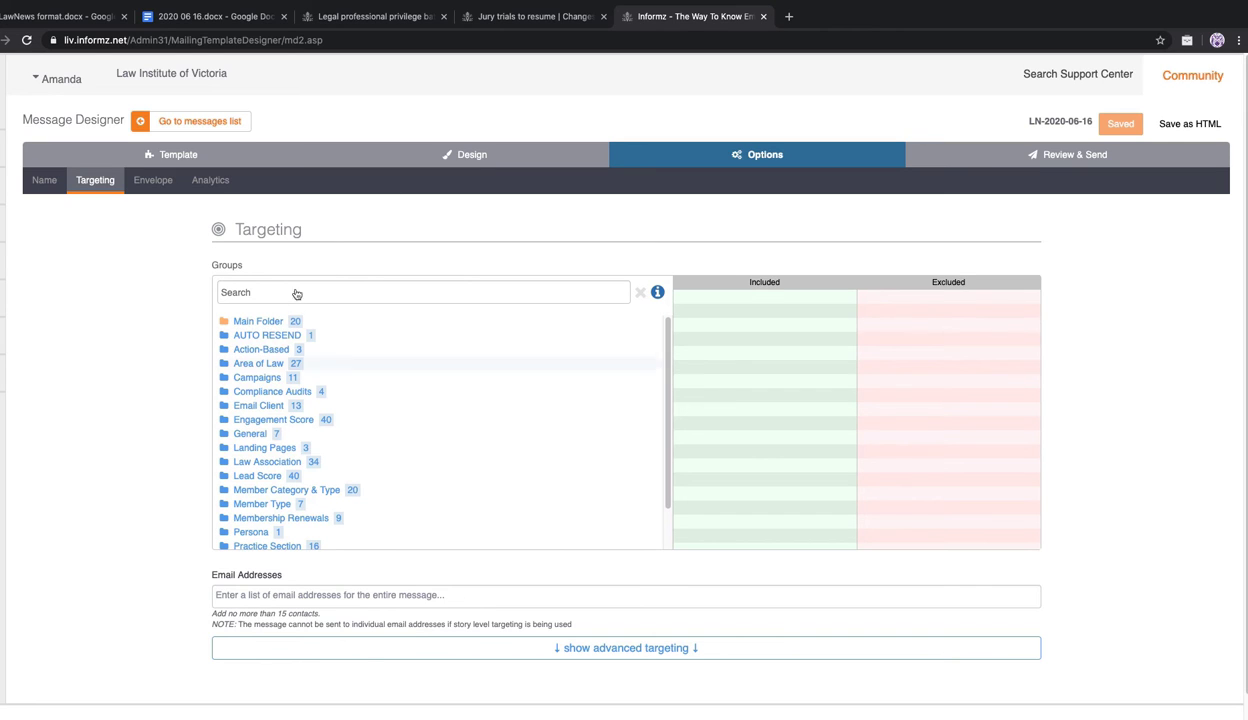
pyautogui.click(148, 190)
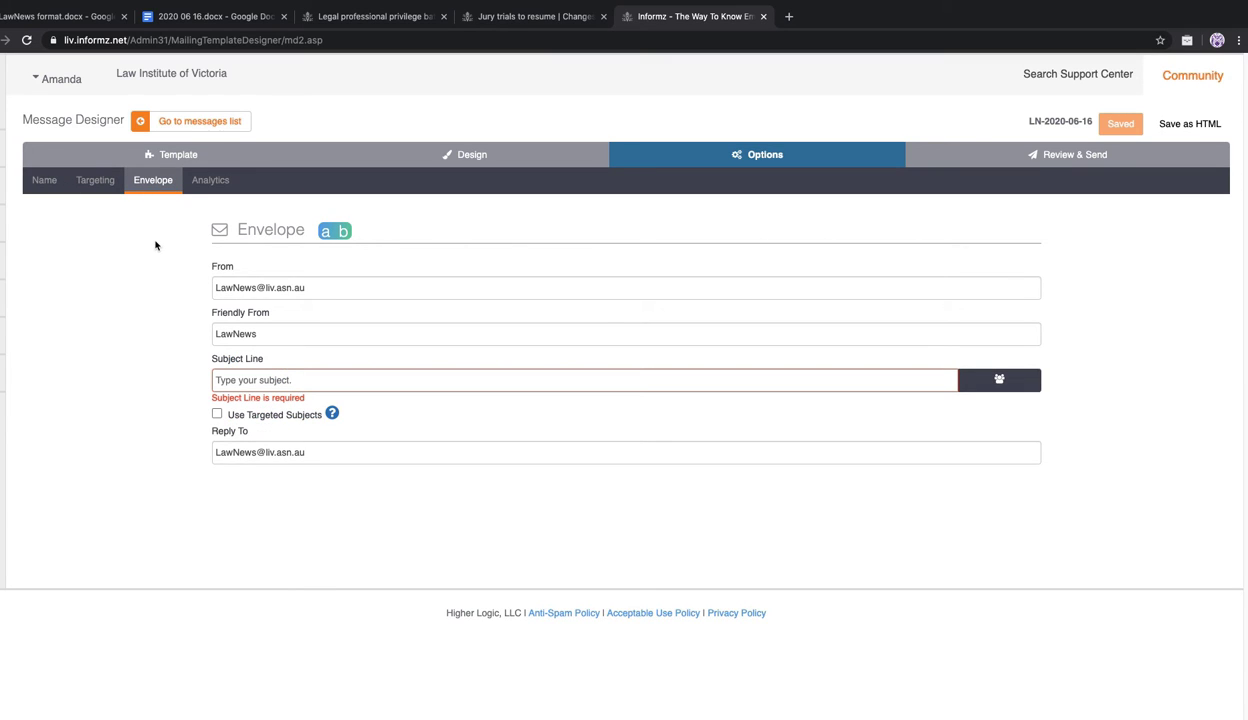
pyautogui.click(219, 282)
pyautogui.click(276, 333)
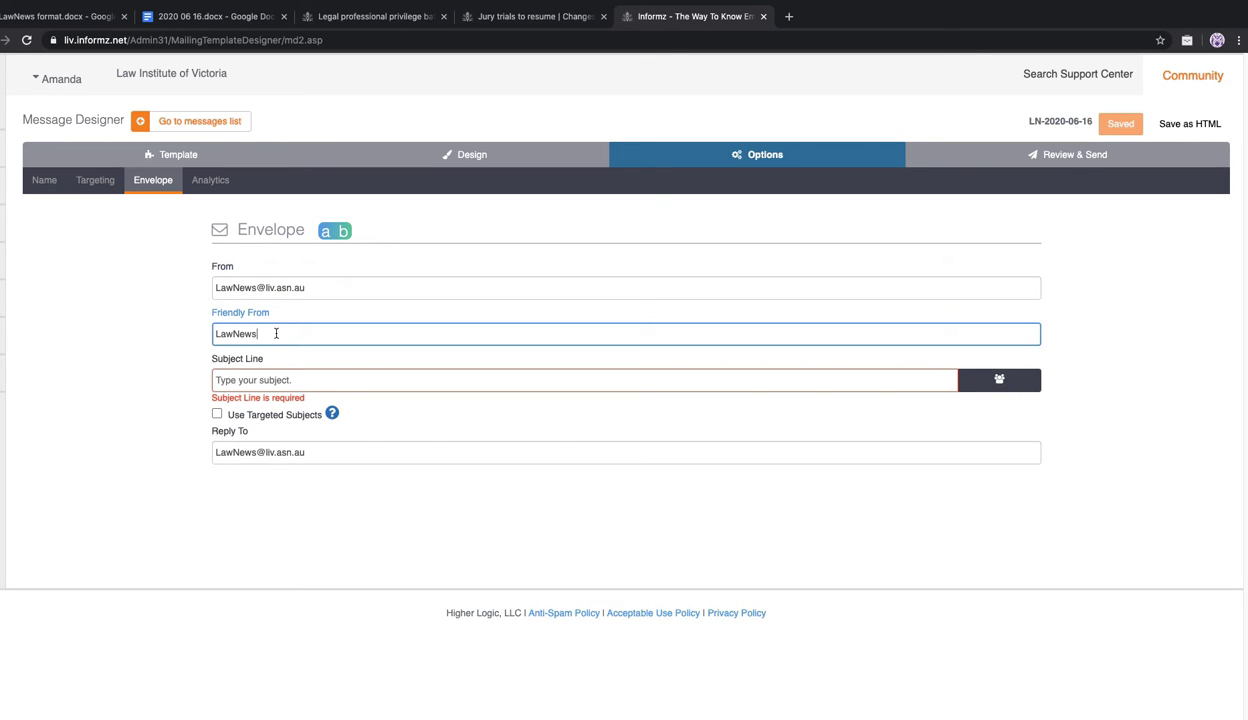
pyautogui.click(221, 357)
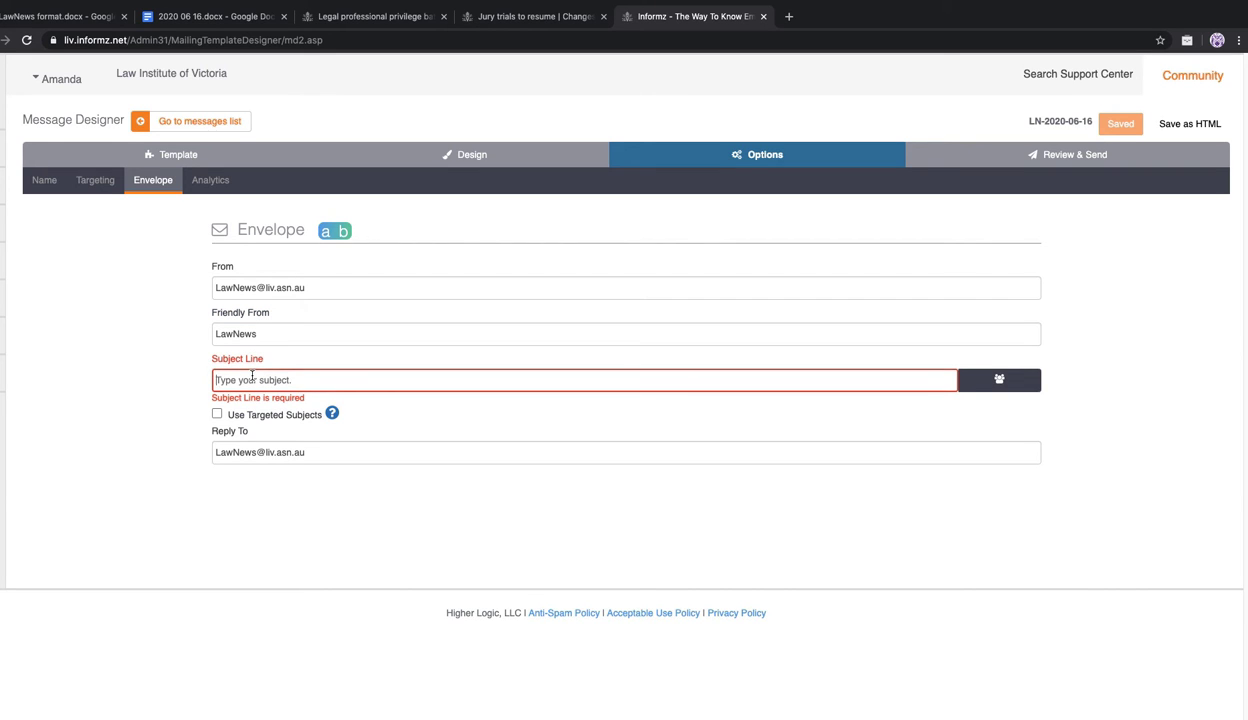
pyautogui.write('LawNews em')
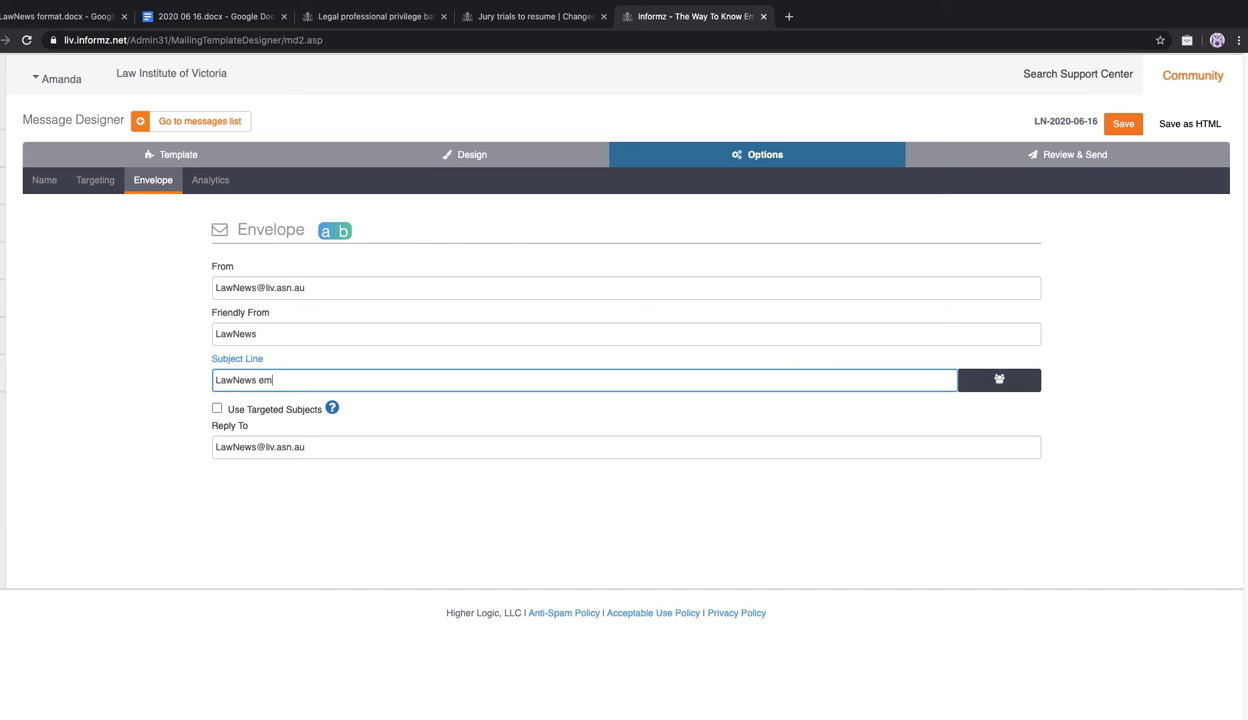
pyautogui.write('ample for members l Membership renew')
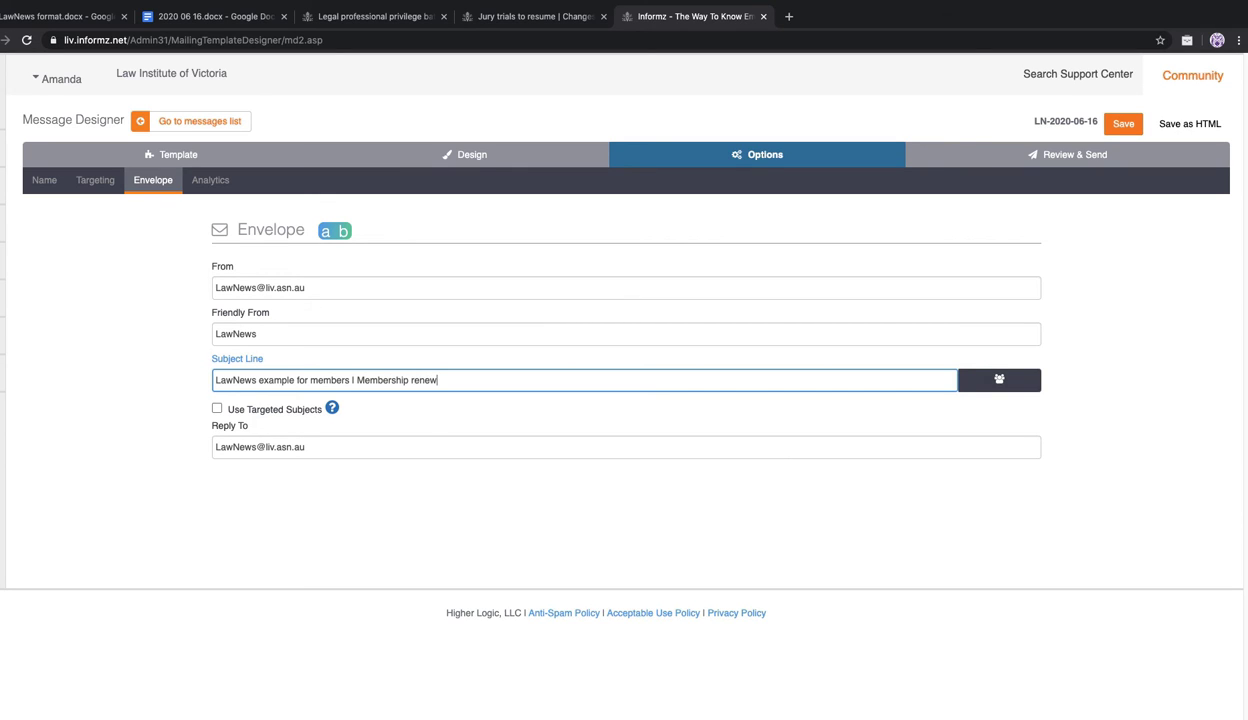
pyautogui.write('al 2020/2021')
pyautogui.click(338, 483)
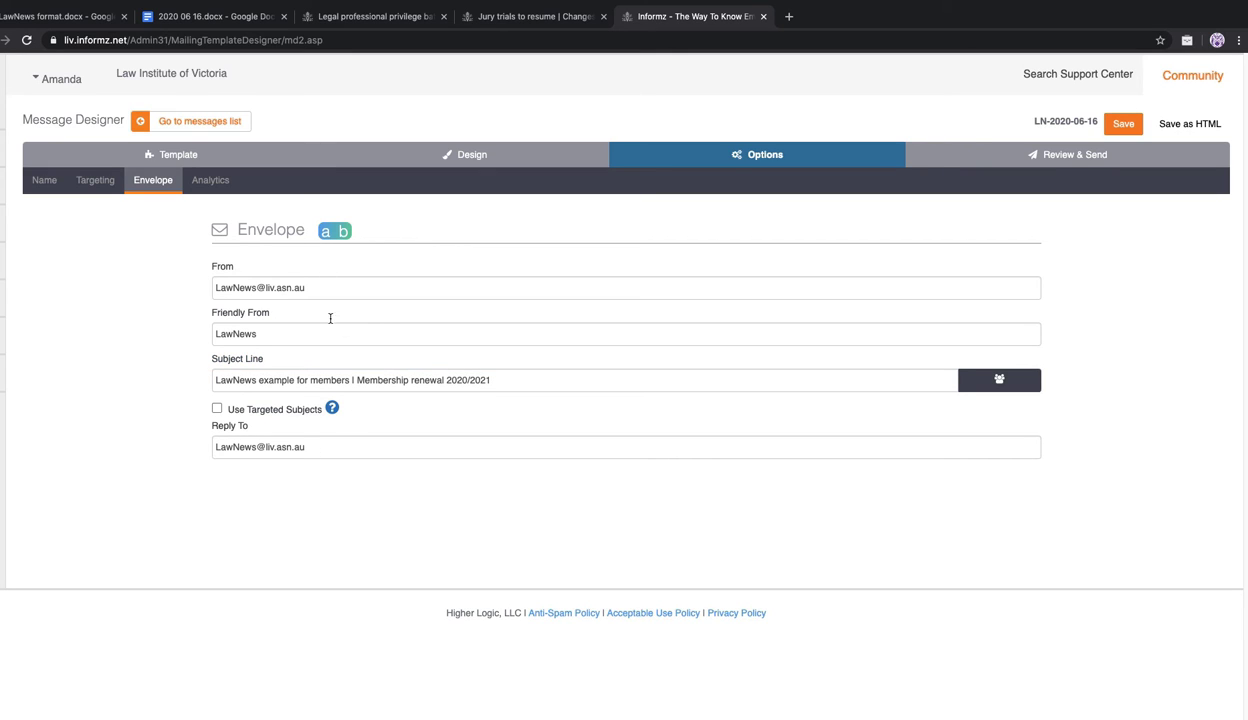
# Check the message's Analytics options and return to the Envelope settings
pyautogui.moveTo(215, 379); pyautogui.dragTo(524, 390)
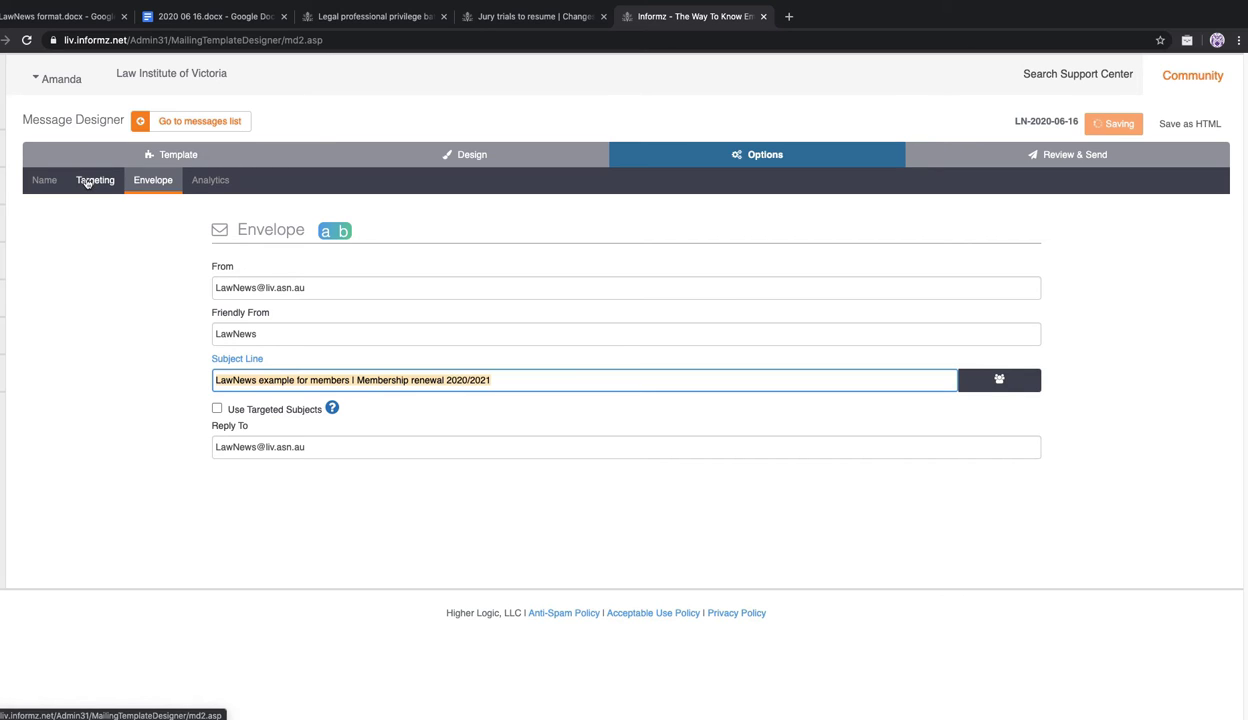
pyautogui.click(194, 187)
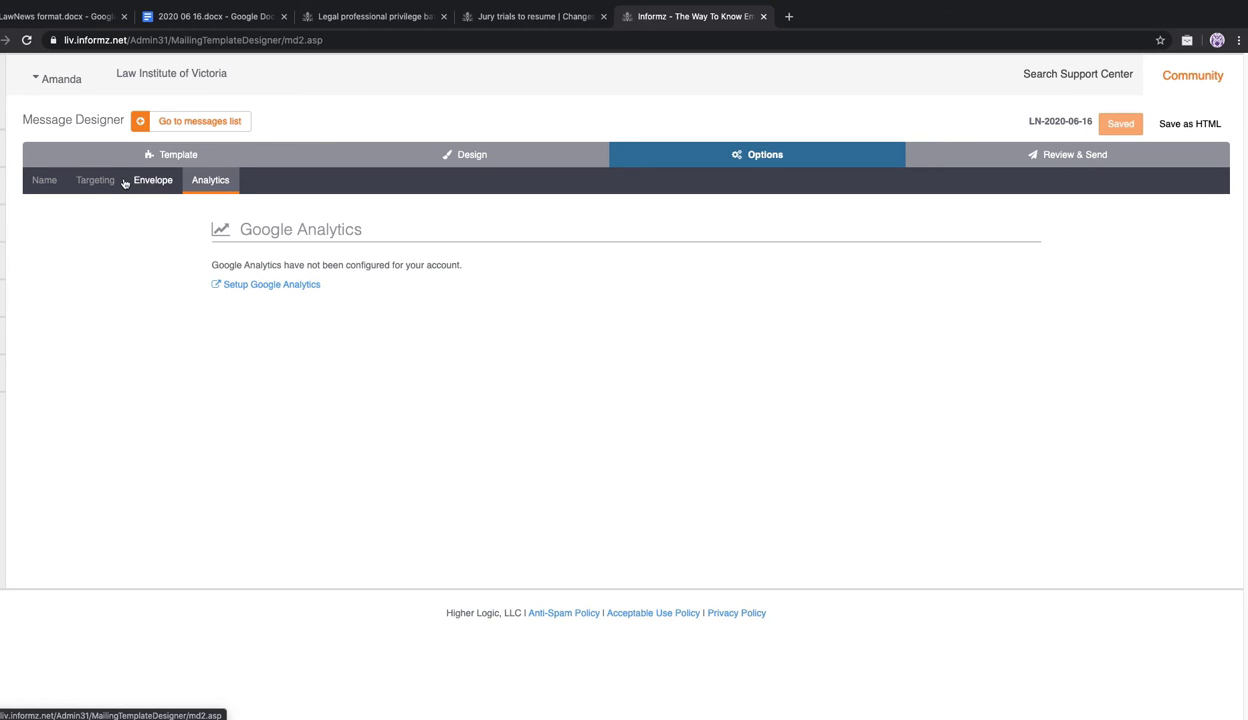
pyautogui.click(155, 180)
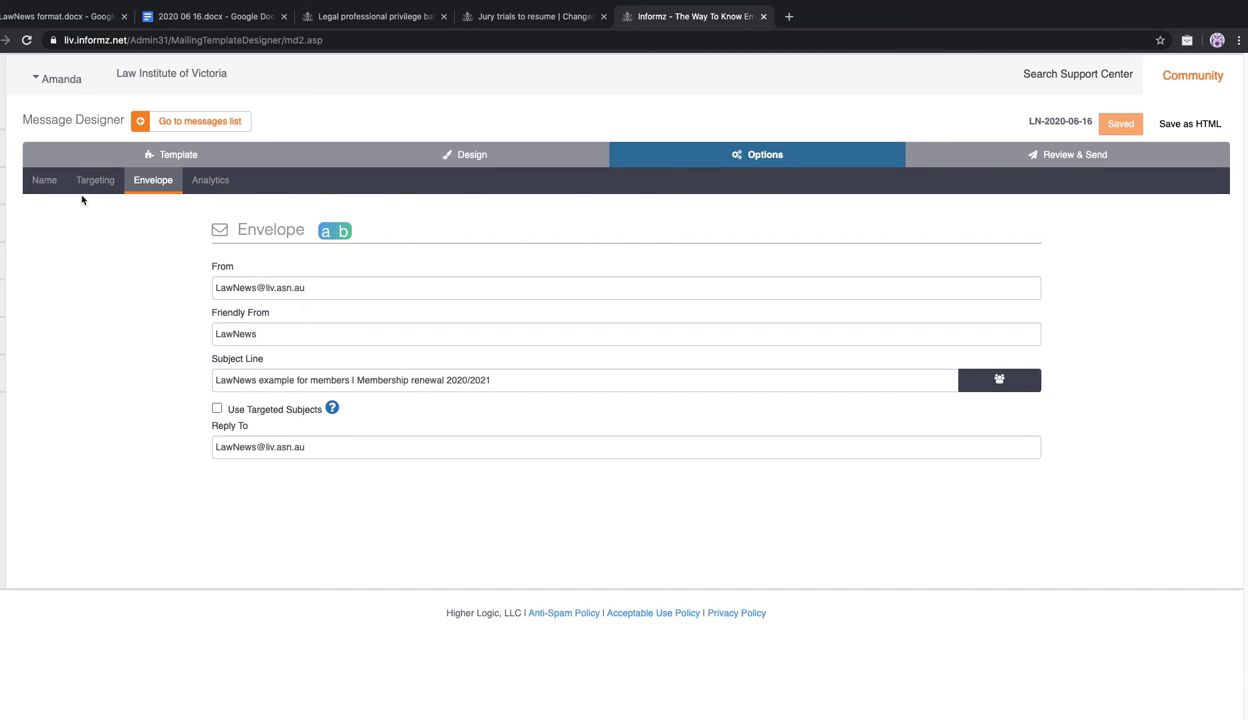
# Open the message's content check and go through the desktop, mobile and online version previews
pyautogui.click(1030, 157)
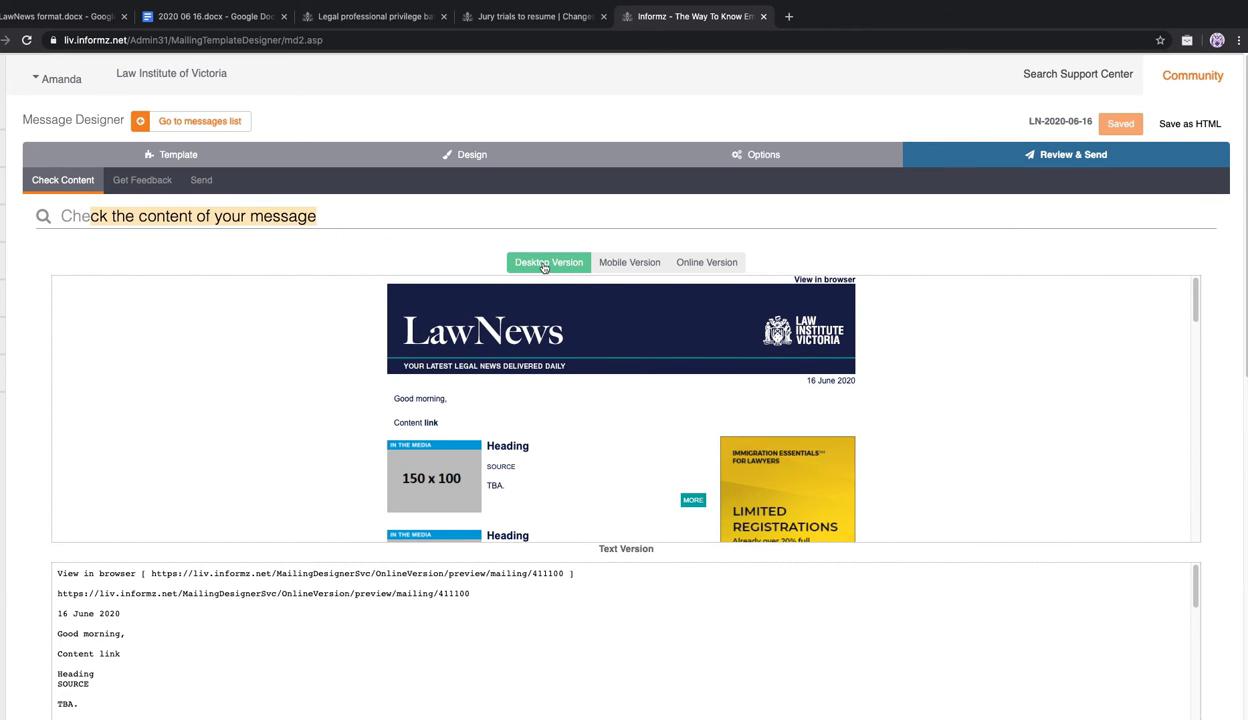
pyautogui.click(637, 263)
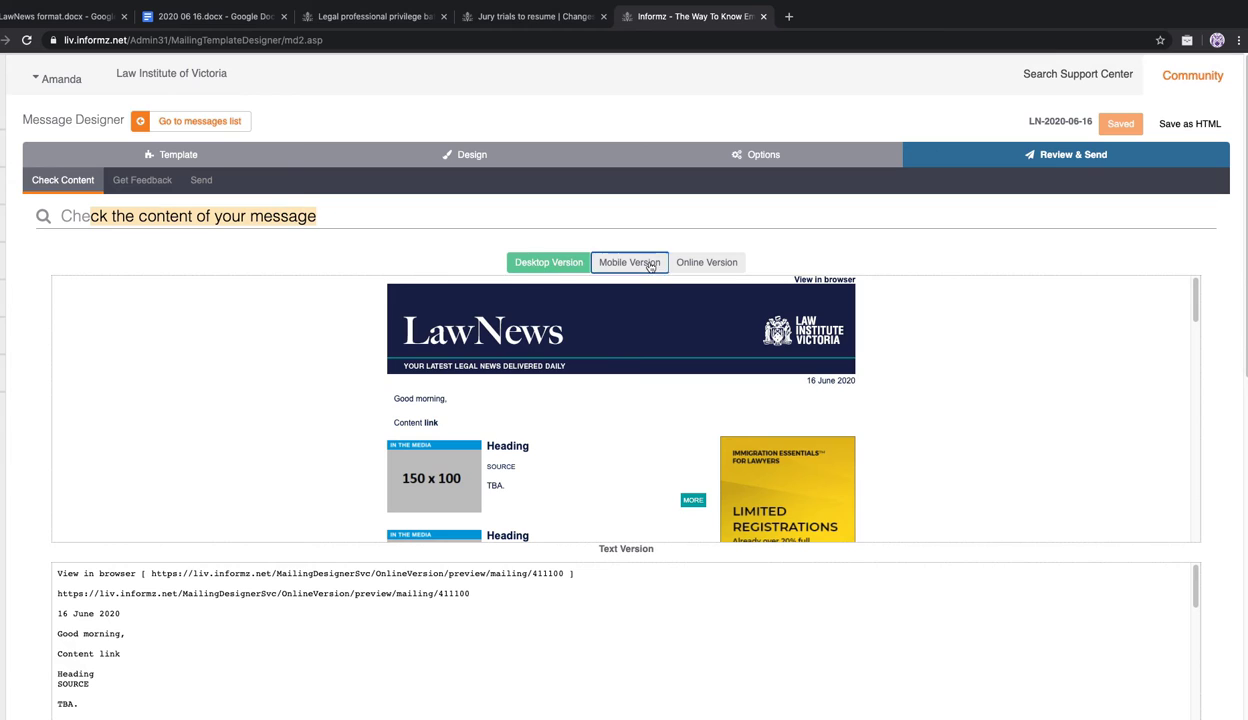
pyautogui.click(700, 268)
pyautogui.click(563, 265)
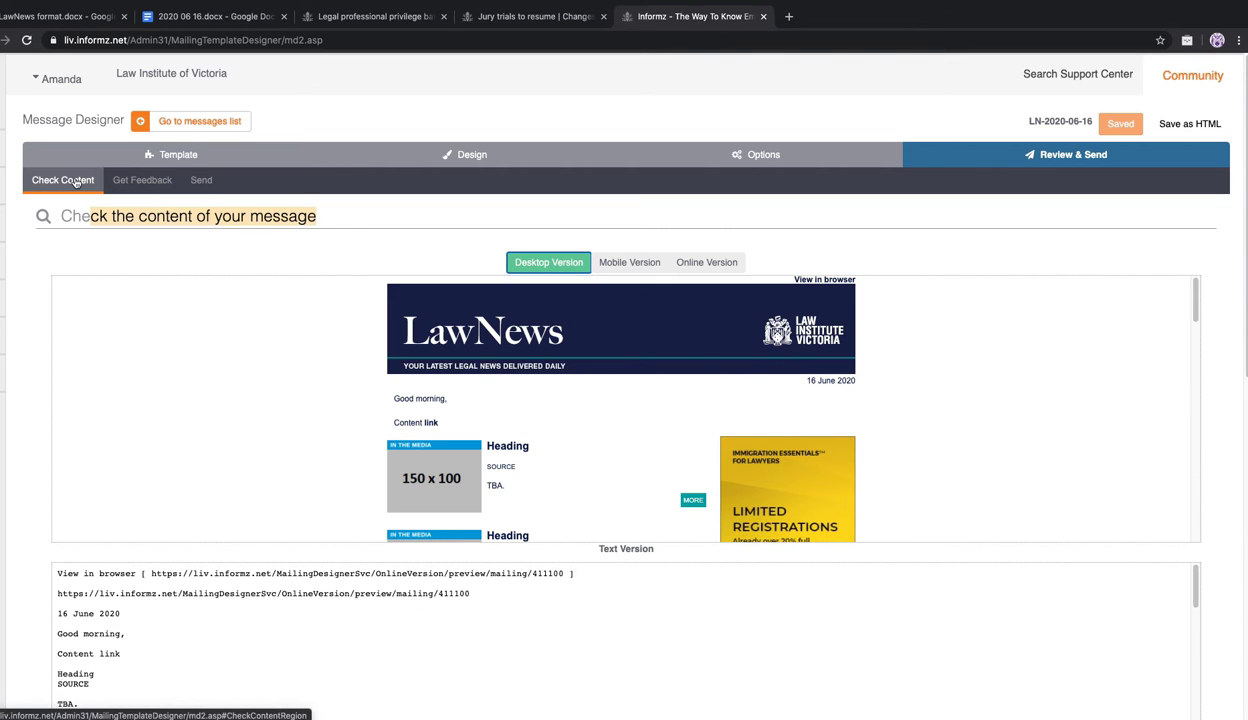
# Examine the feedback options and the Send section's errors, including the targeting requirement, and return to the content preview
pyautogui.click(141, 181)
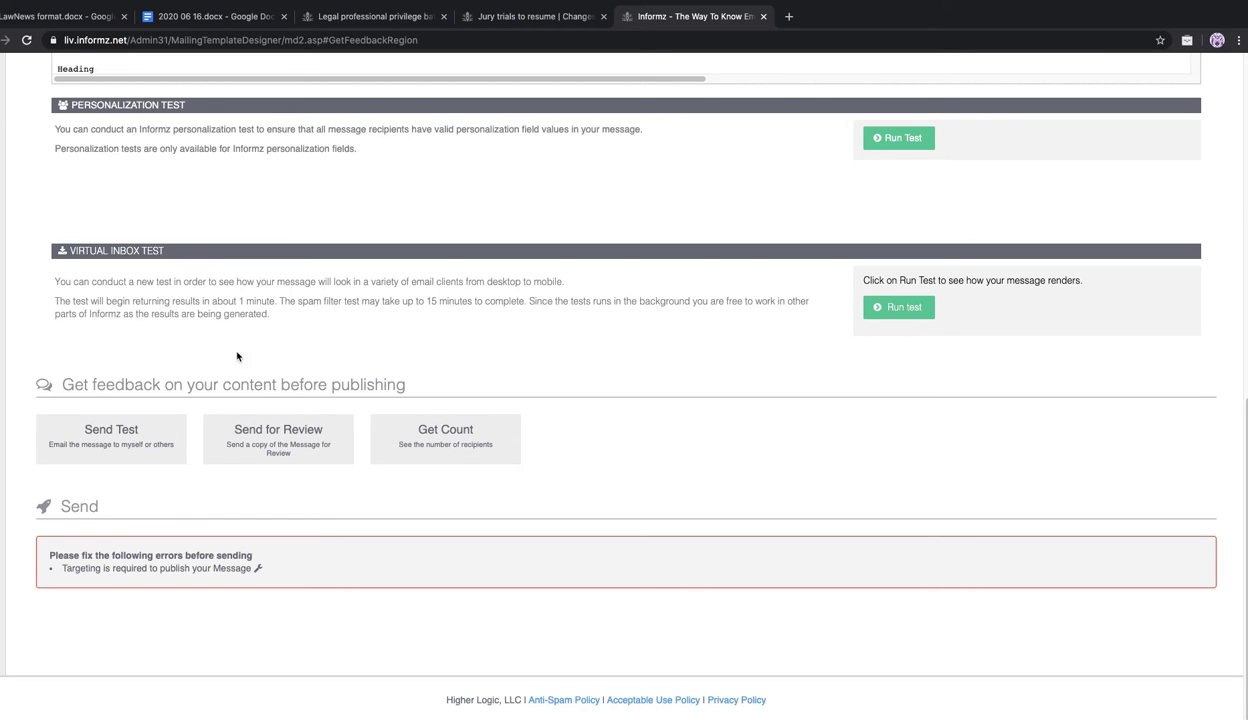
pyautogui.scroll(10, 240, 350)
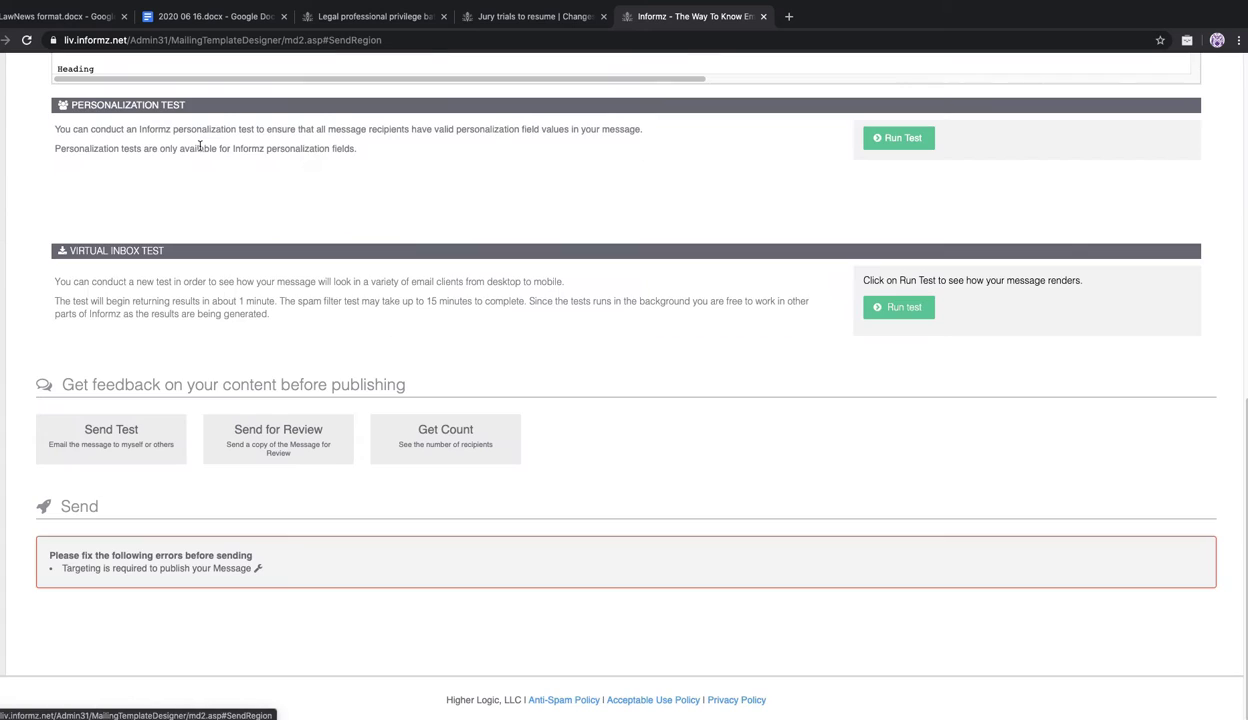
pyautogui.click(201, 140)
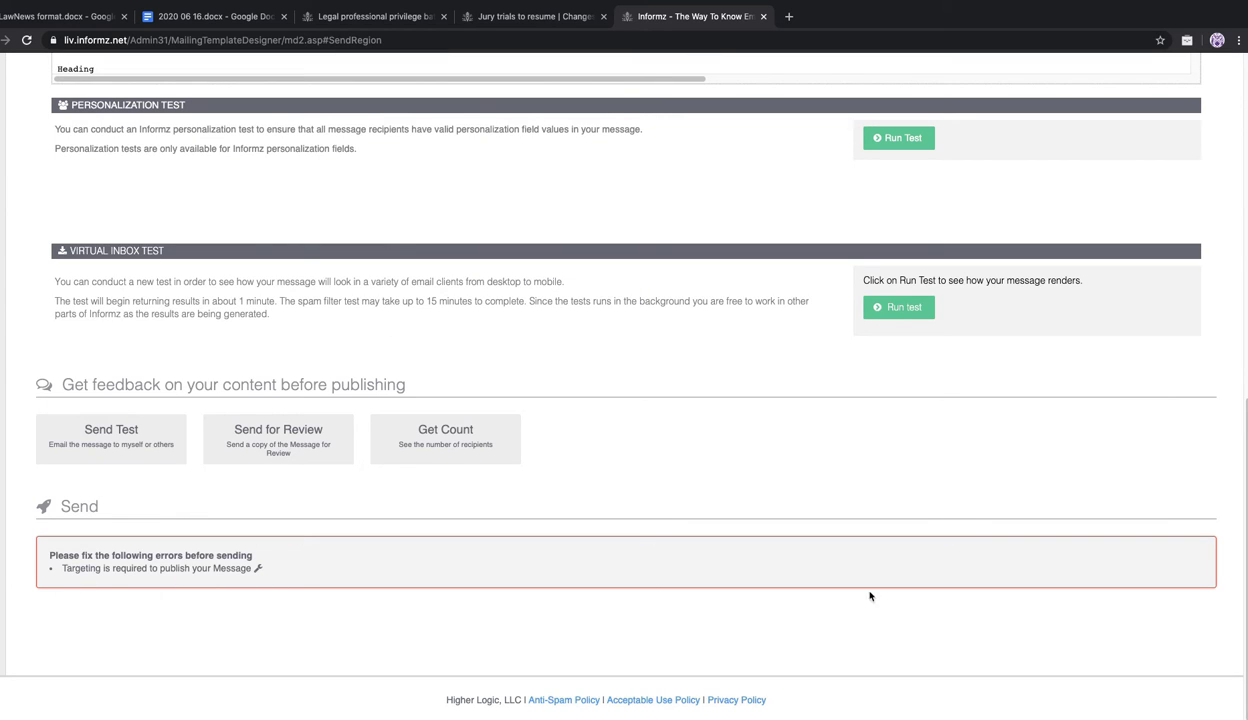
pyautogui.moveTo(58, 489); pyautogui.dragTo(118, 516)
pyautogui.moveTo(56, 571); pyautogui.dragTo(250, 572)
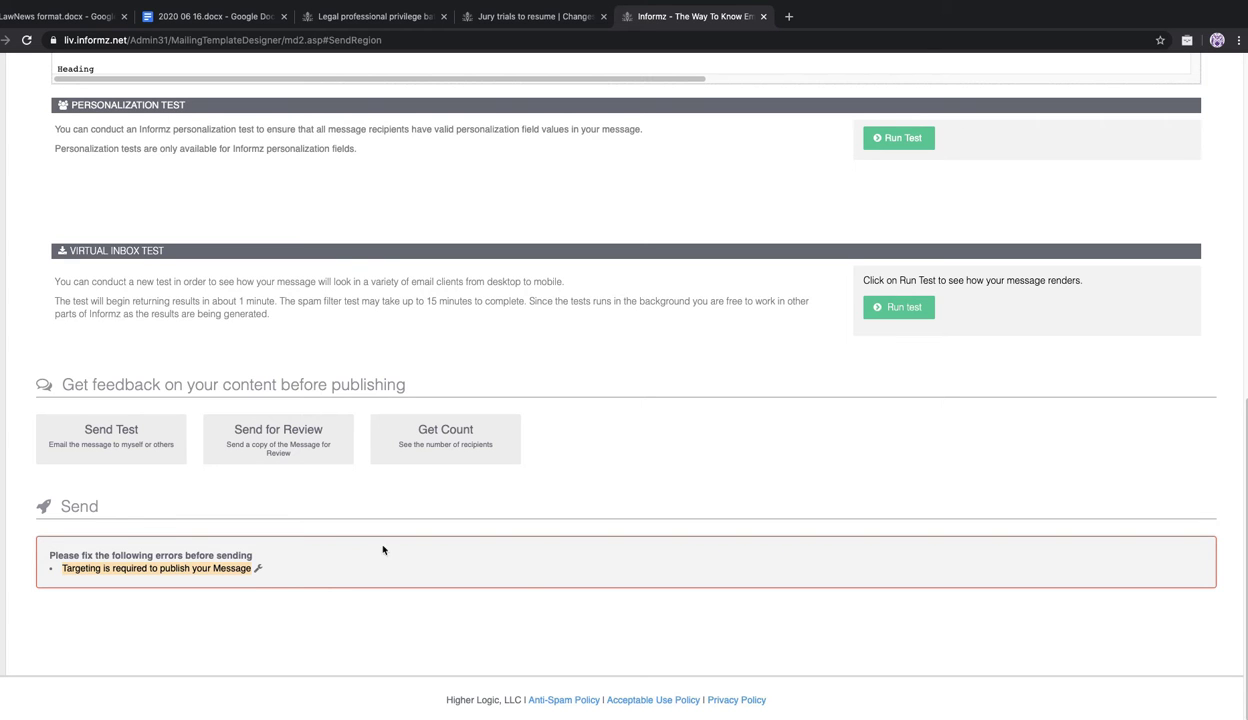
pyautogui.click(253, 597)
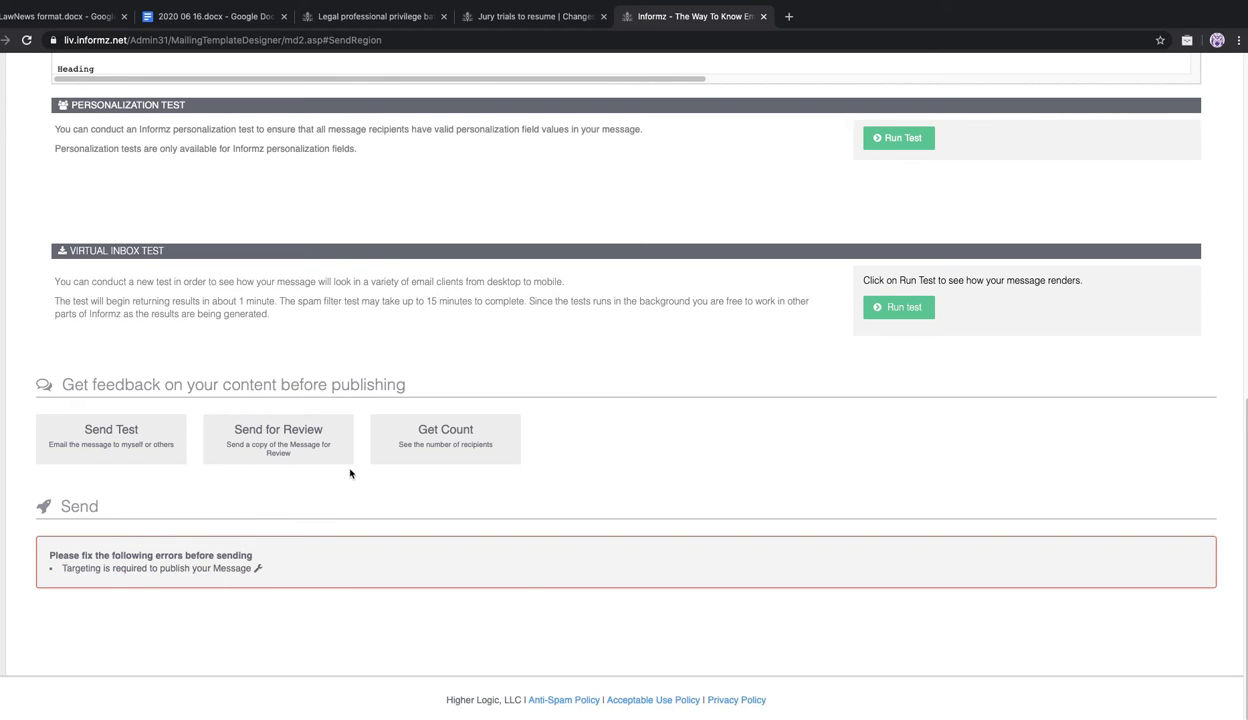
pyautogui.scroll(15, 350, 473)
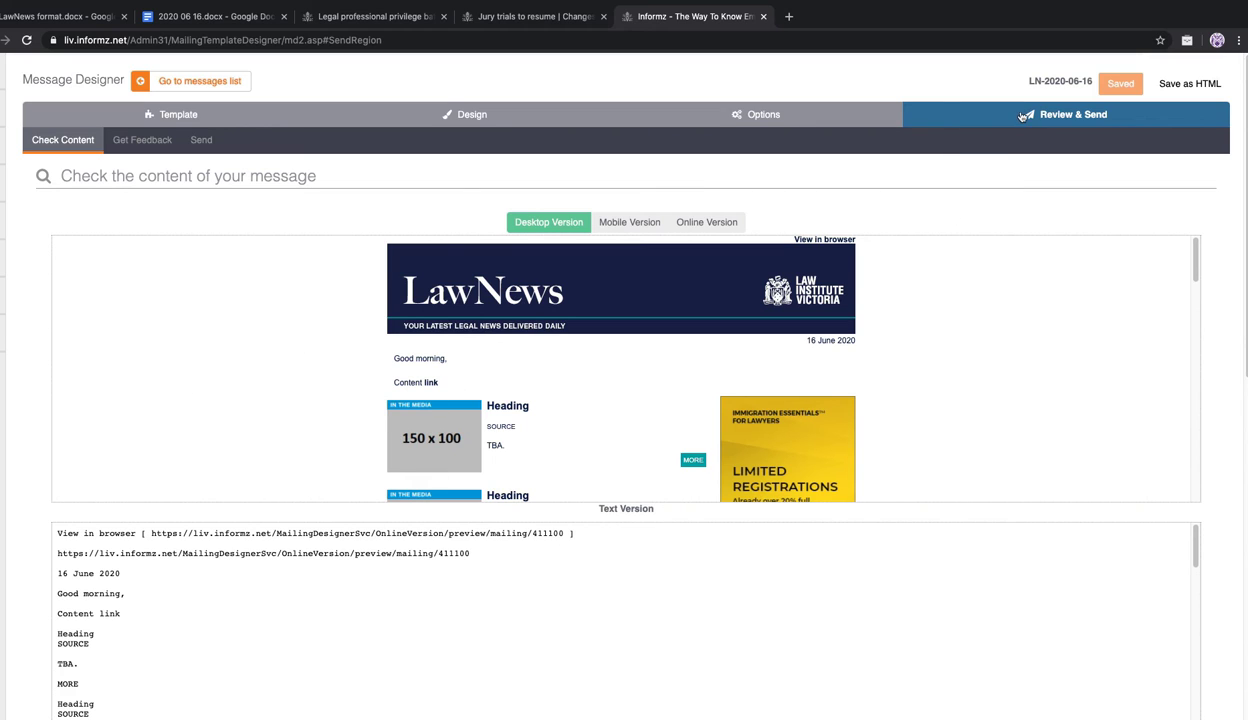
# Open the newsletter's browser version and review its stories, banners and side ads
pyautogui.click(502, 298)
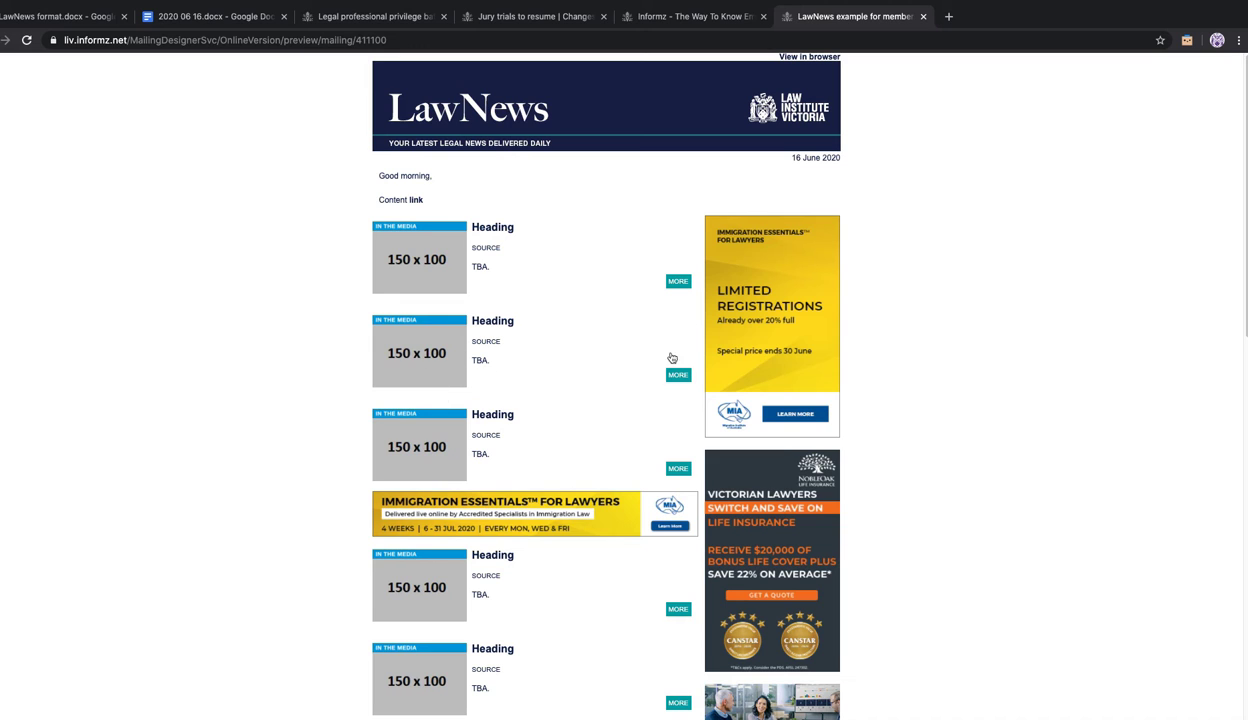
pyautogui.scroll(-4, 768, 471)
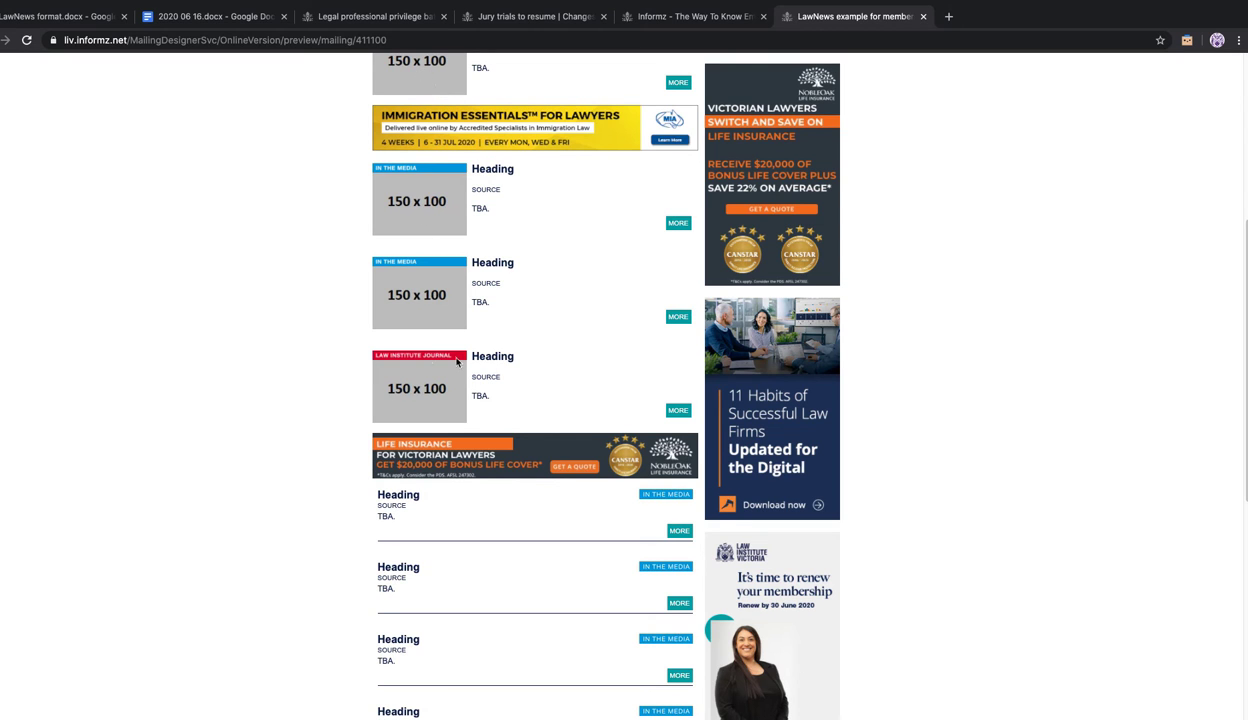
pyautogui.scroll(-1, 488, 390)
pyautogui.scroll(-2, 520, 330)
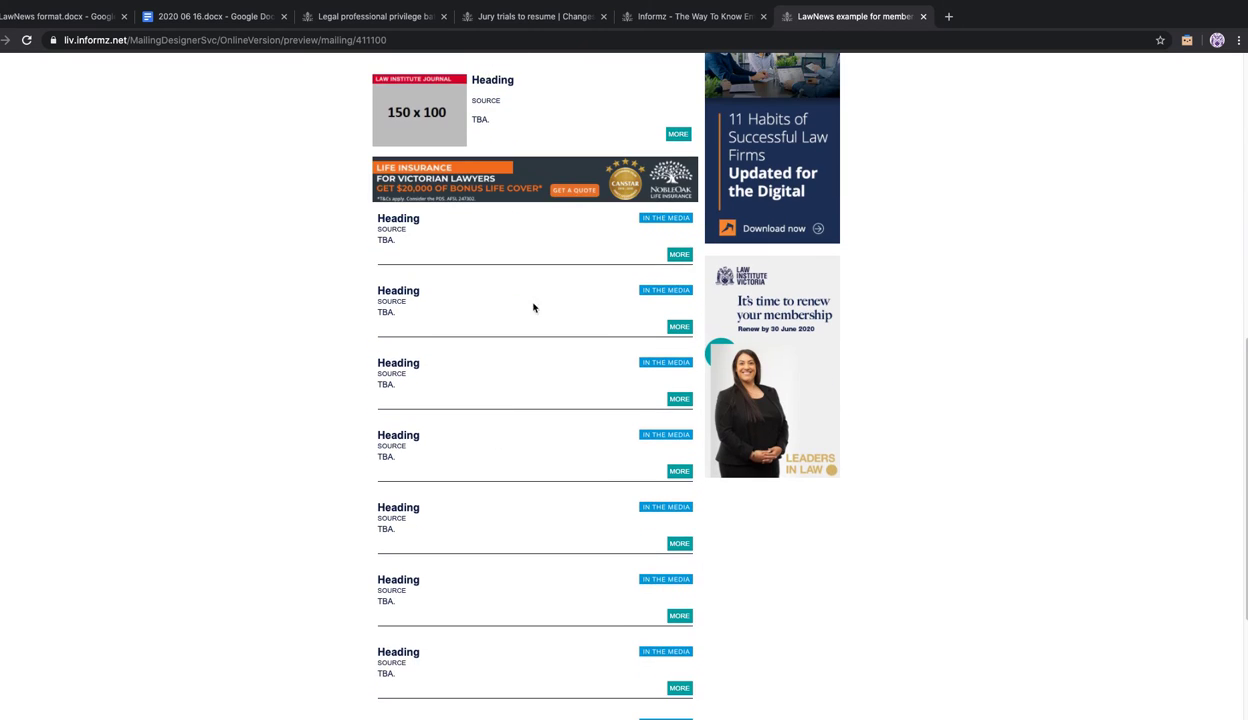
pyautogui.scroll(-1, 545, 340)
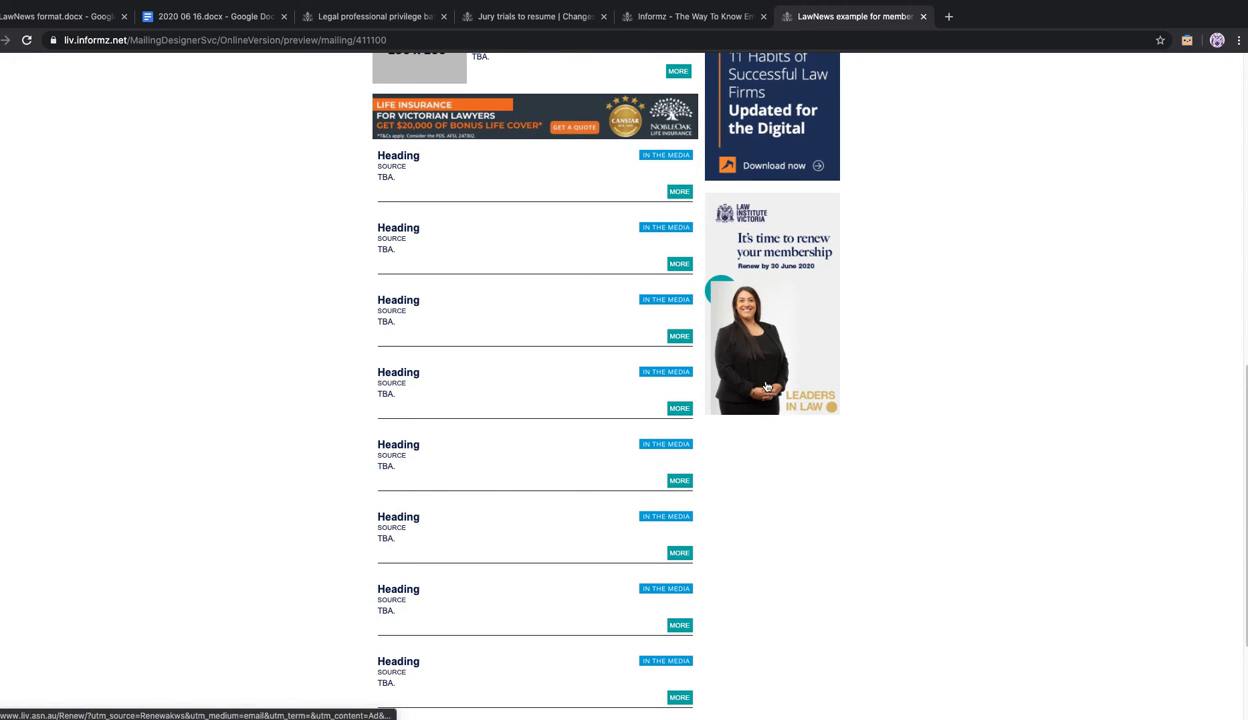
pyautogui.scroll(2, 766, 386)
pyautogui.scroll(2, 805, 372)
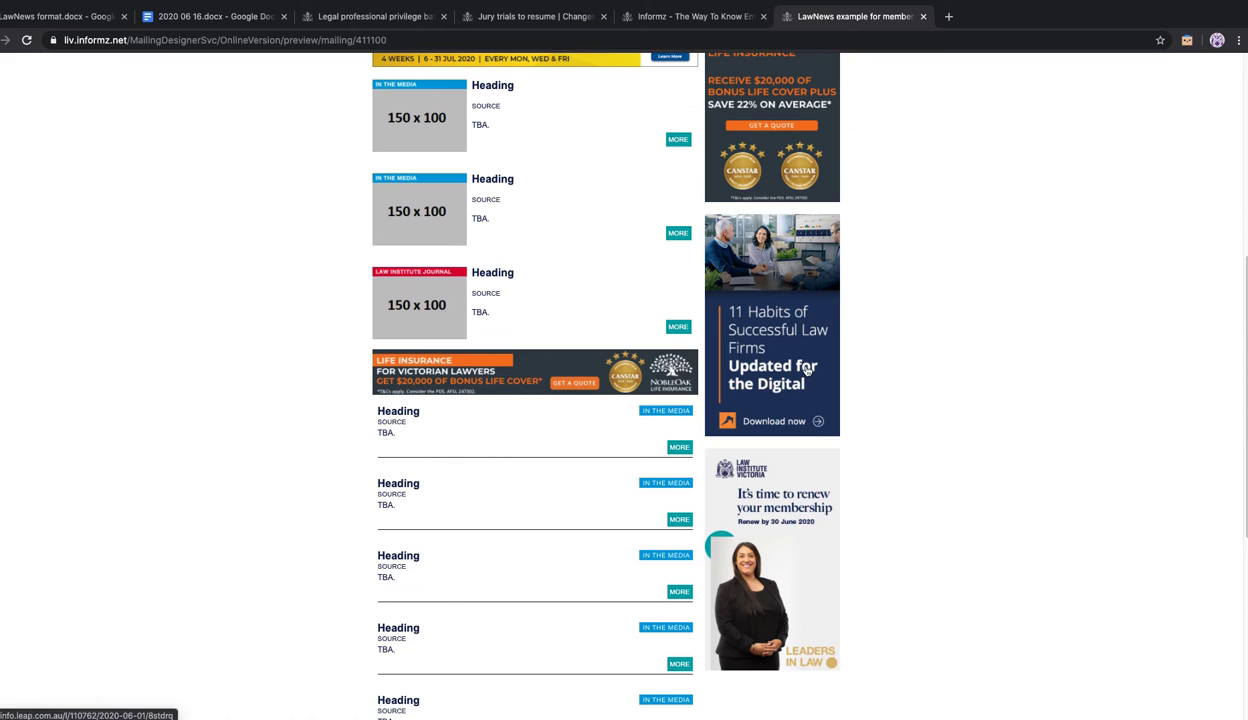
# Close the newsletter's browser version and return to the message's design view
pyautogui.scroll(3, 810, 390)
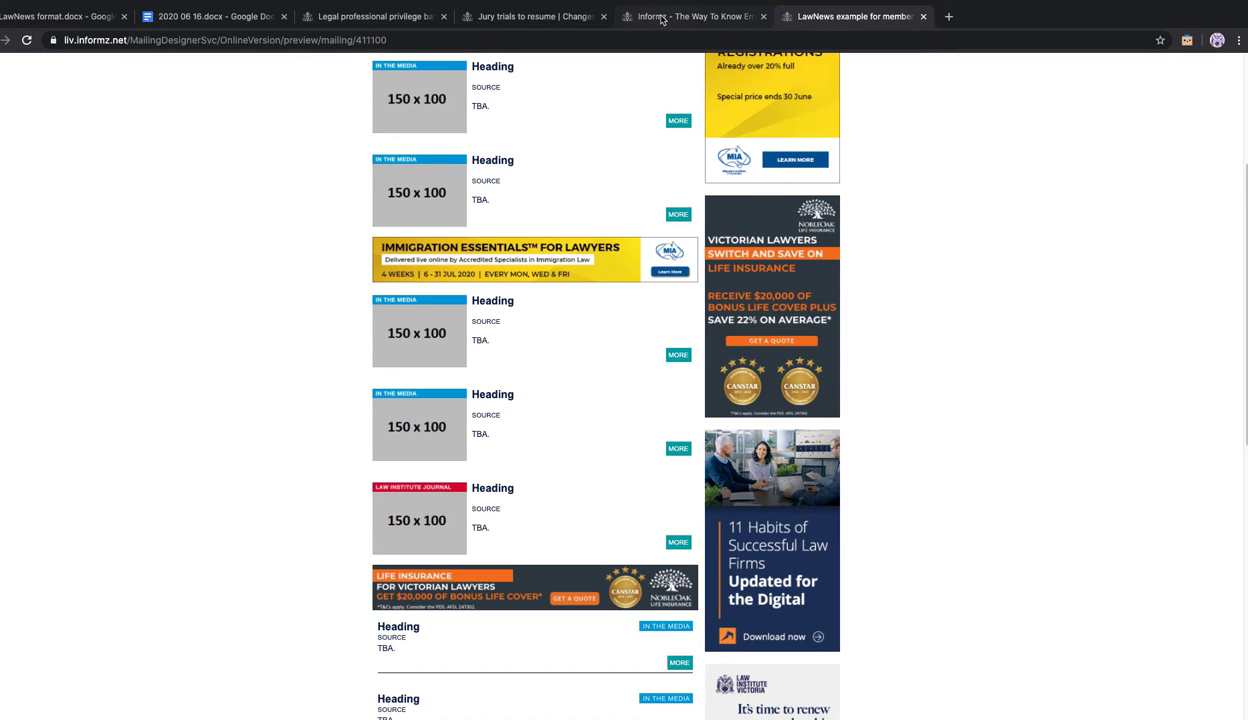
pyautogui.click(924, 17)
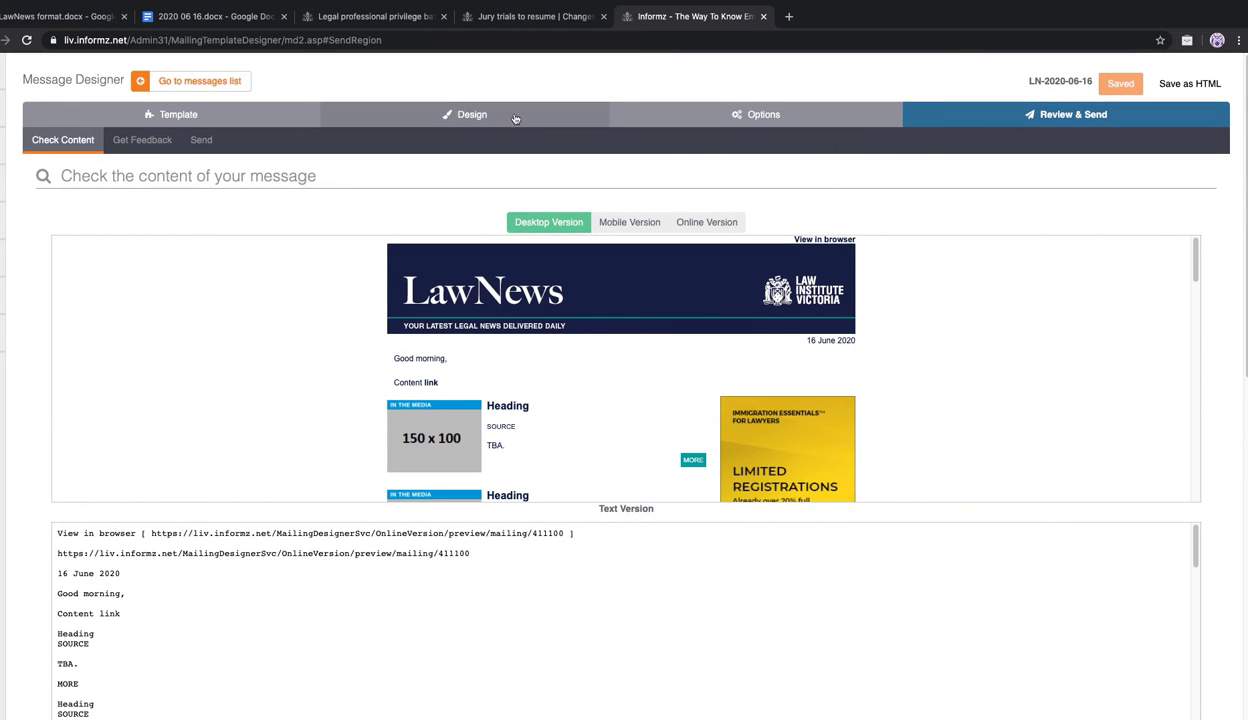
pyautogui.click(498, 117)
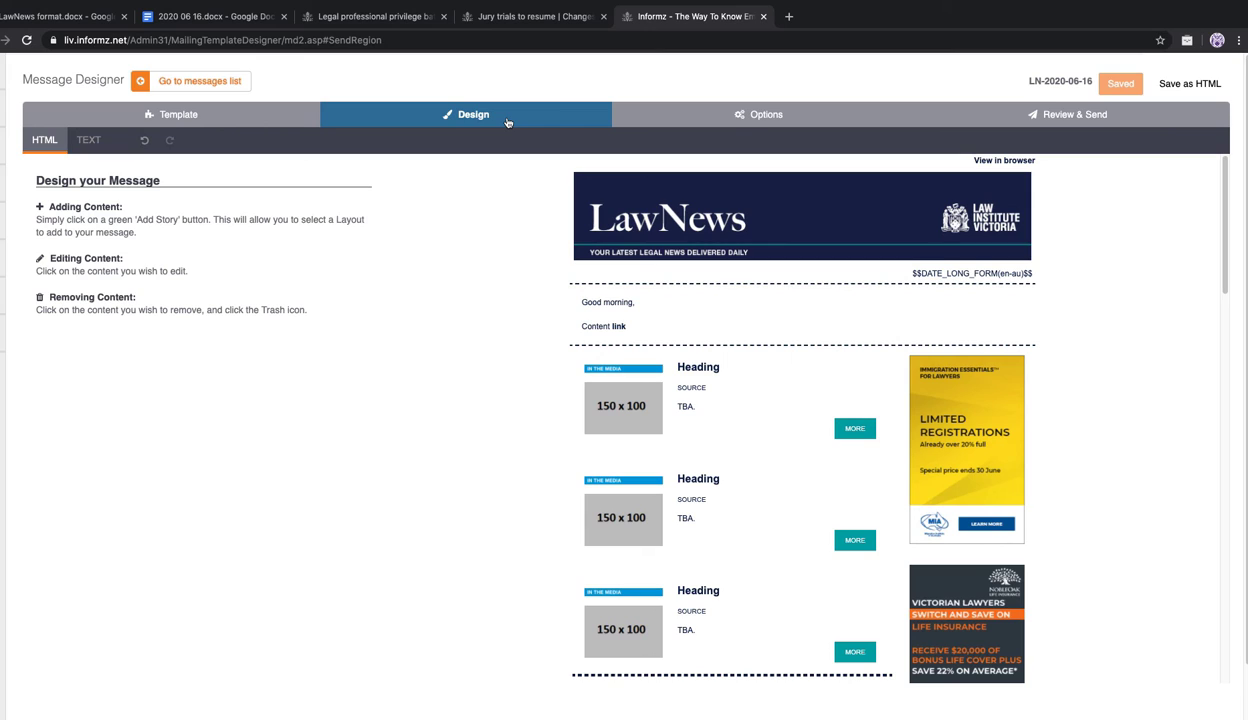
# Rename the message to "test email" in its message properties and save it
pyautogui.click(744, 116)
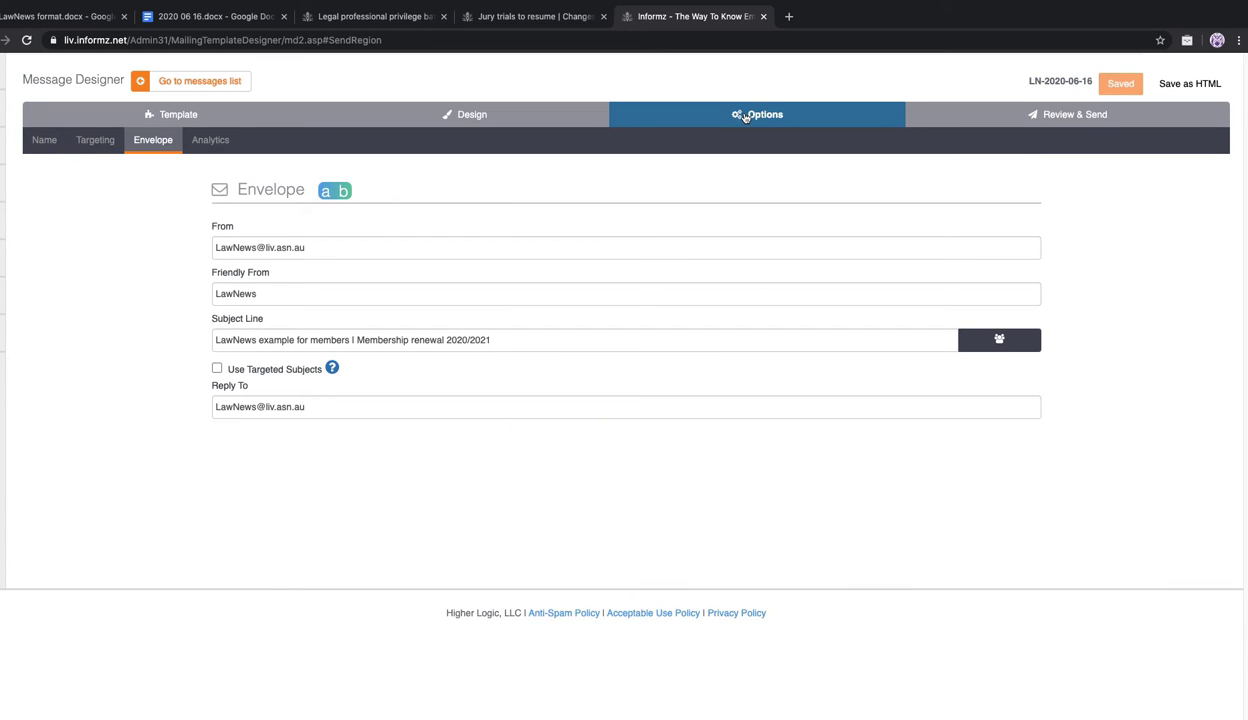
pyautogui.click(43, 141)
pyautogui.moveTo(222, 250); pyautogui.dragTo(294, 249)
pyautogui.click(295, 247)
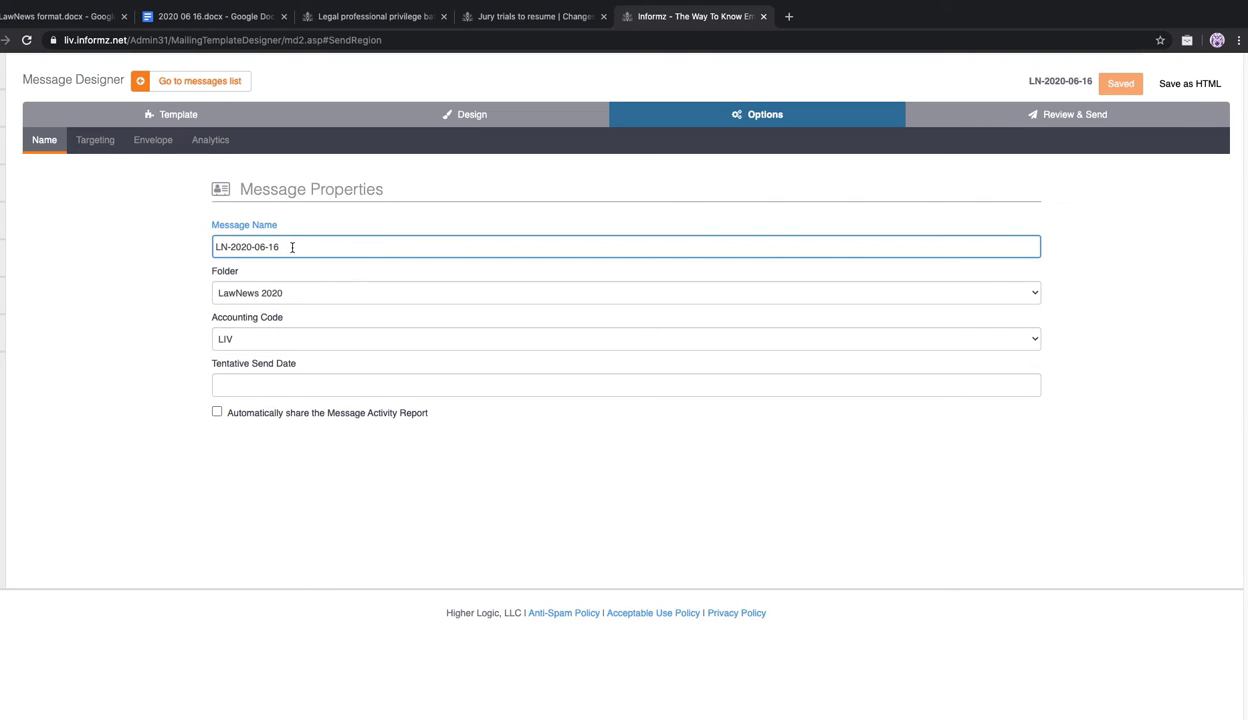
pyautogui.tripleClick(245, 241)
pyautogui.press('BackSpace')
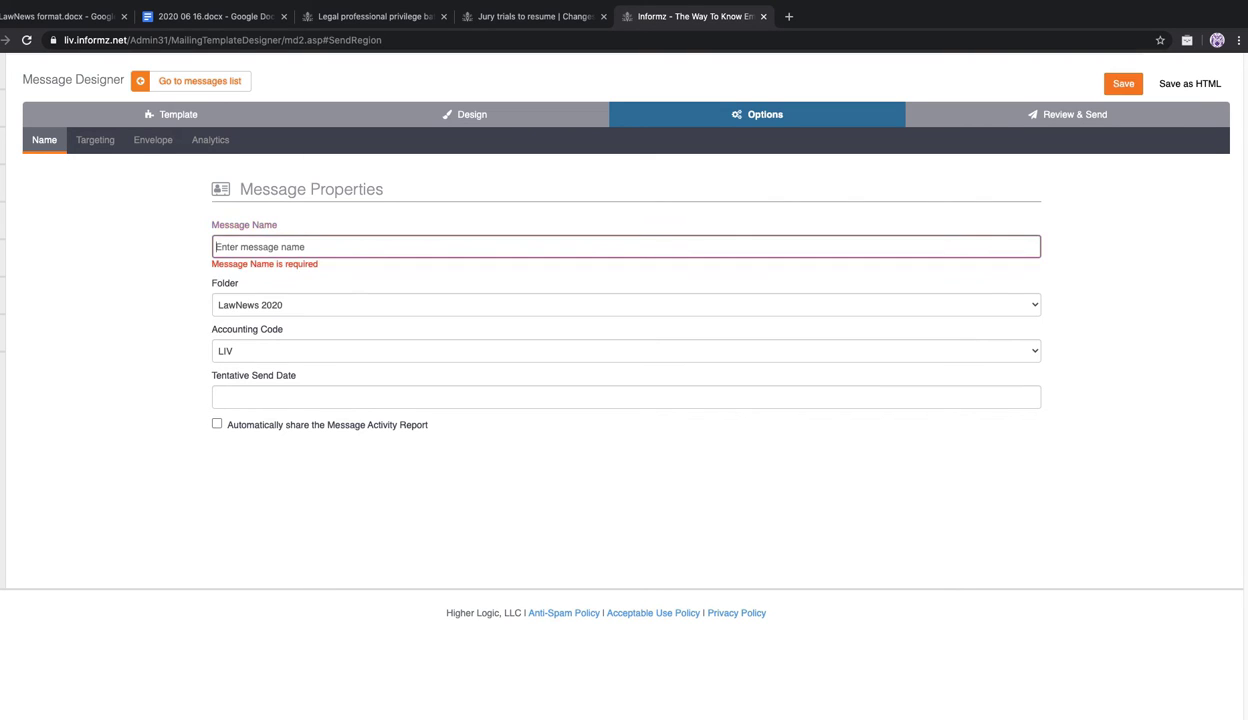
pyautogui.write('test email')
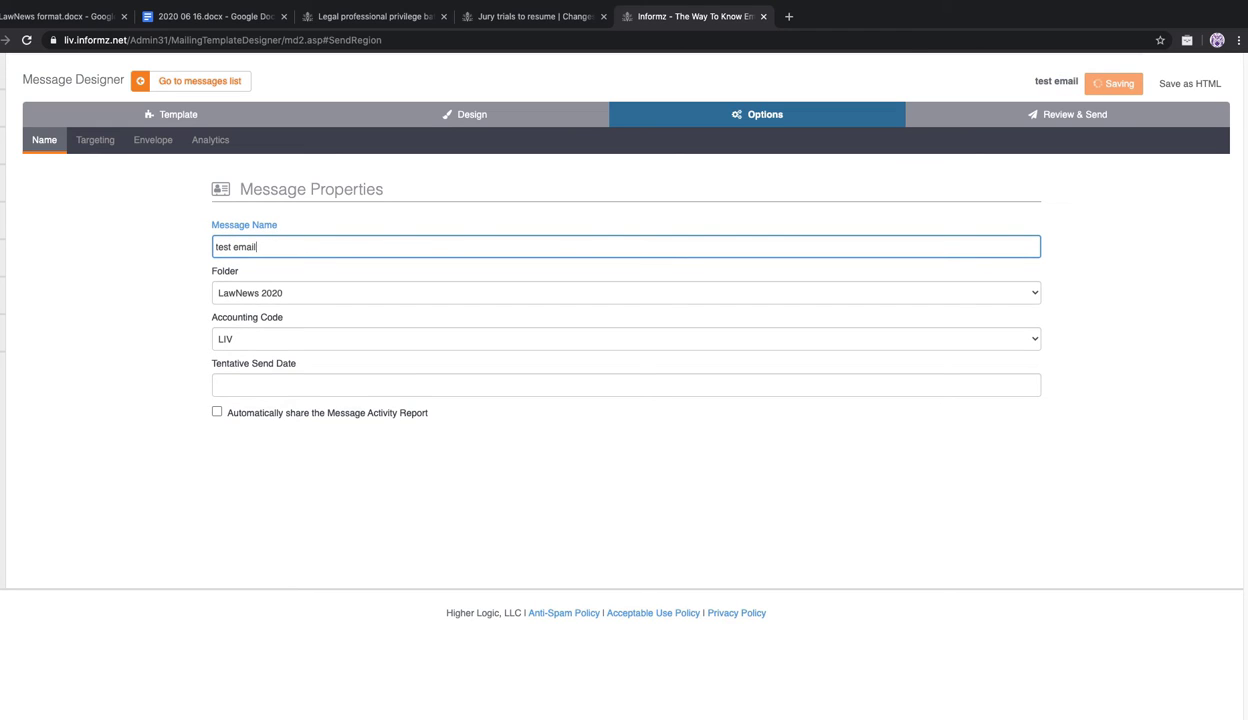
pyautogui.click(1072, 81)
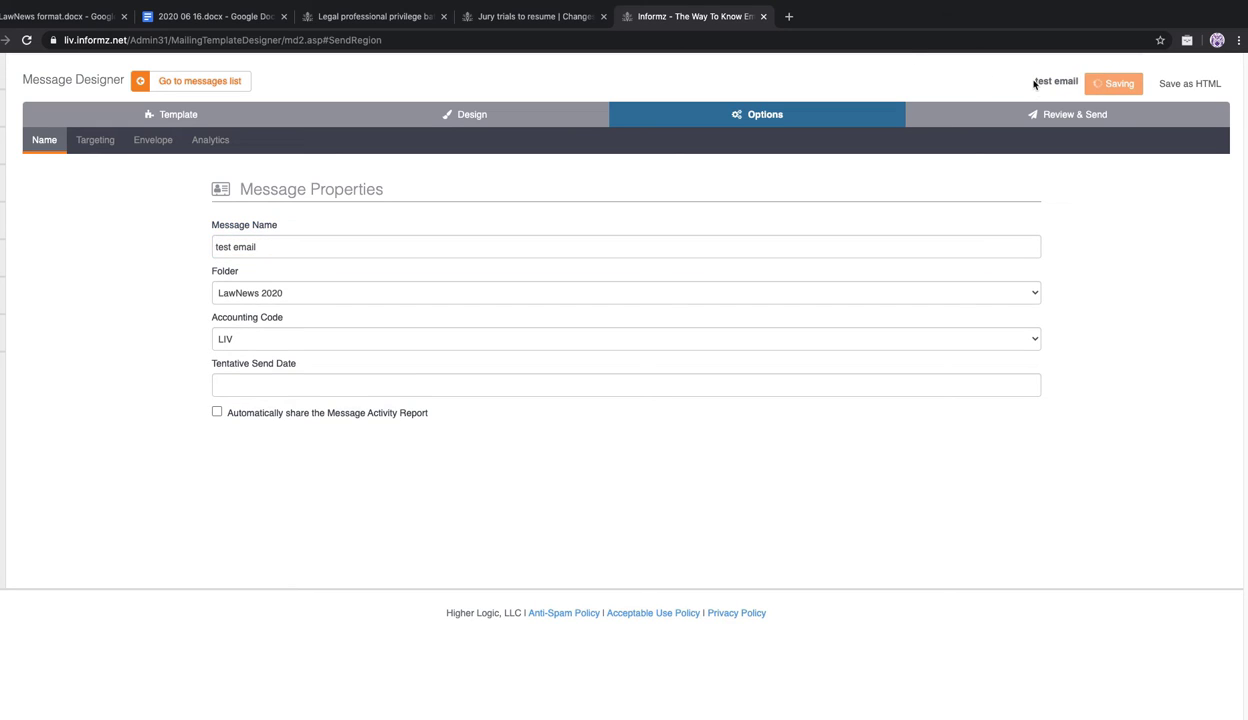
pyautogui.click(1123, 84)
# Set the message name to LN-2020-06-16 and save the message
pyautogui.moveTo(293, 241); pyautogui.dragTo(196, 252)
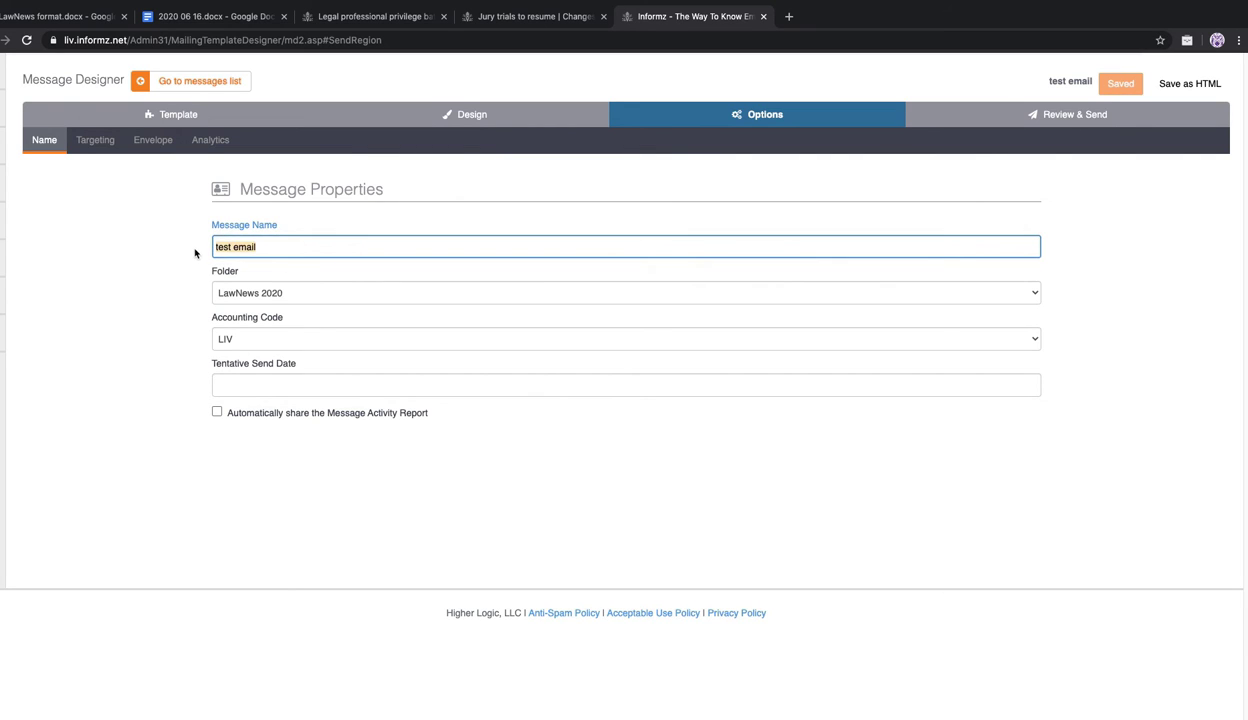
pyautogui.press('BackSpace')
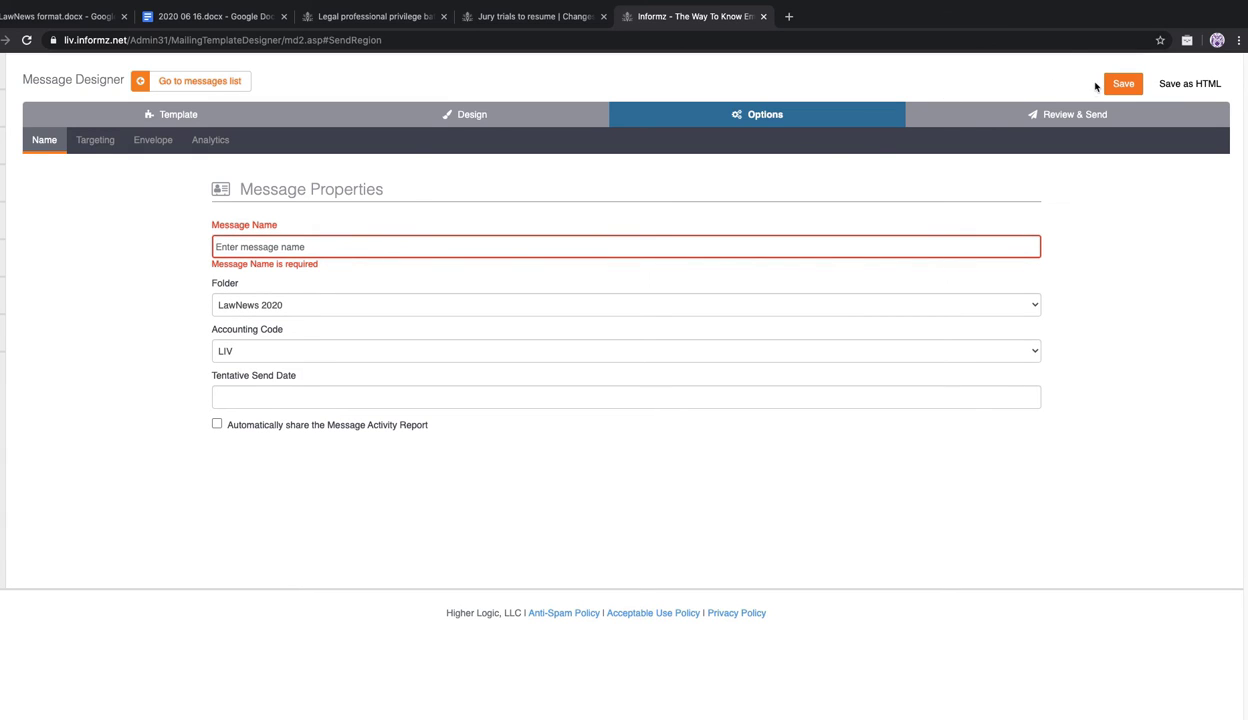
pyautogui.write('LN-')
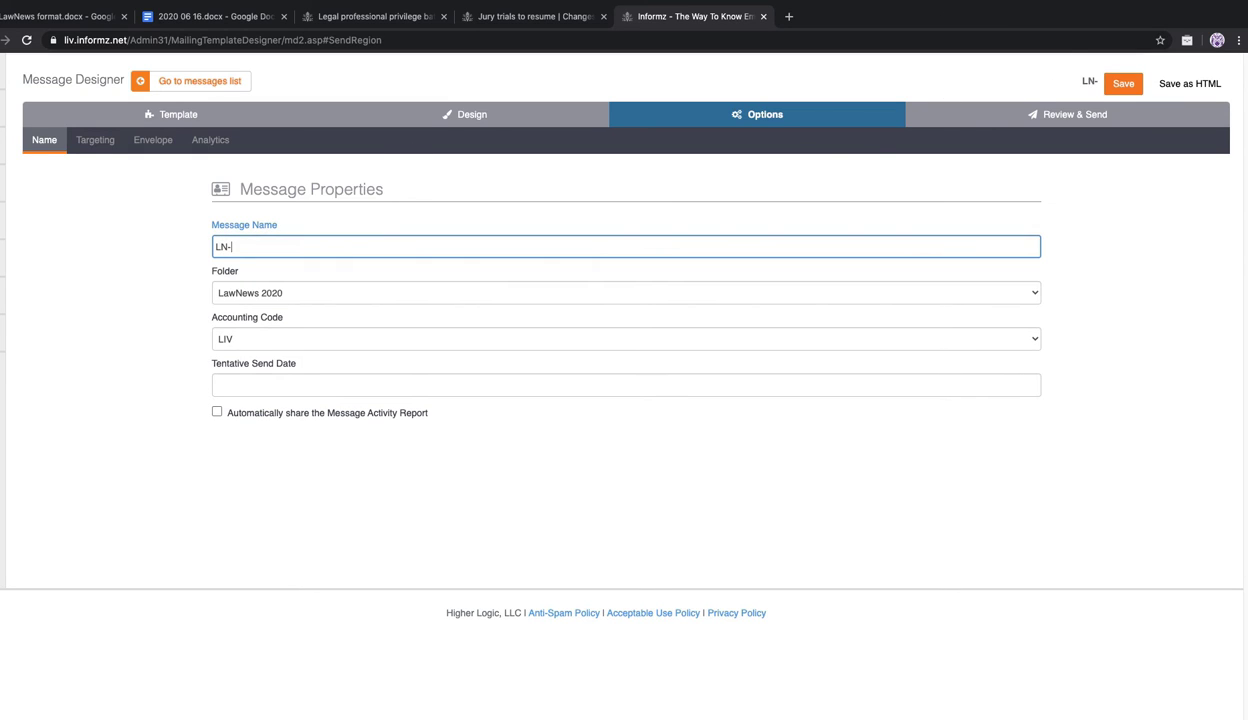
pyautogui.write('2020-06-16')
pyautogui.click(1123, 84)
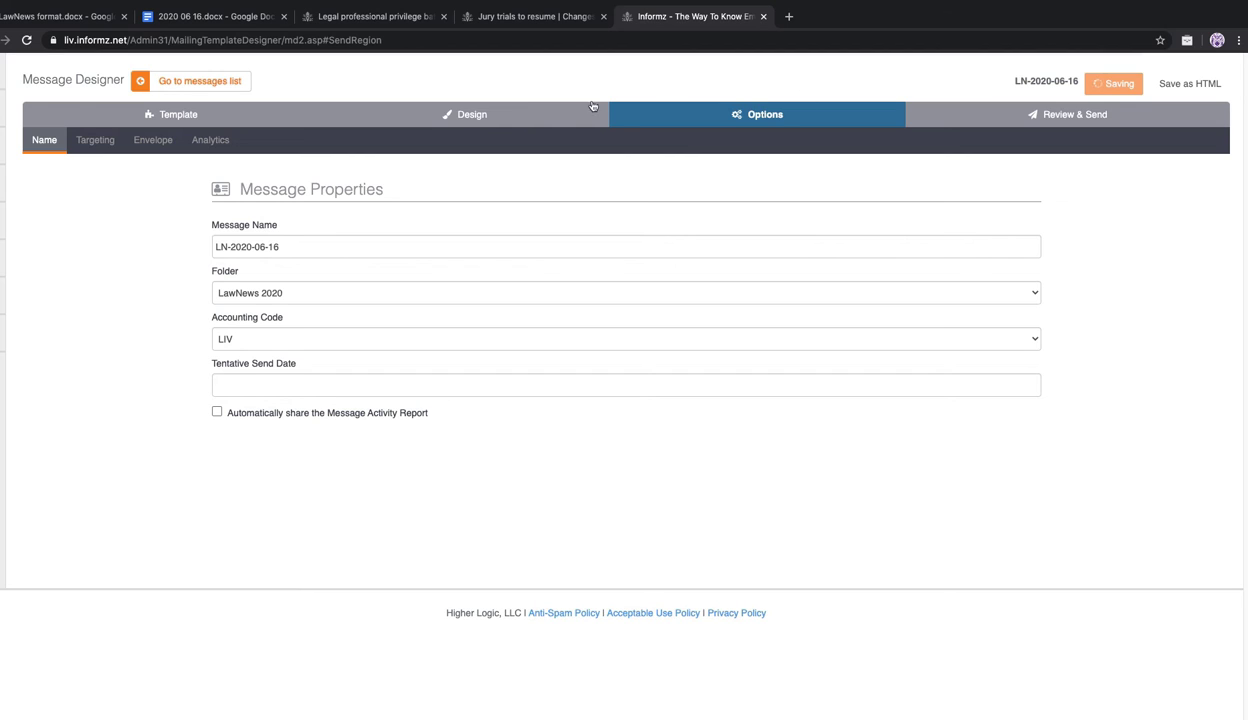
# Return to the messages list and go through the review, test, scheduled, sent and triggered mailings, ending on those in progress
pyautogui.click(502, 114)
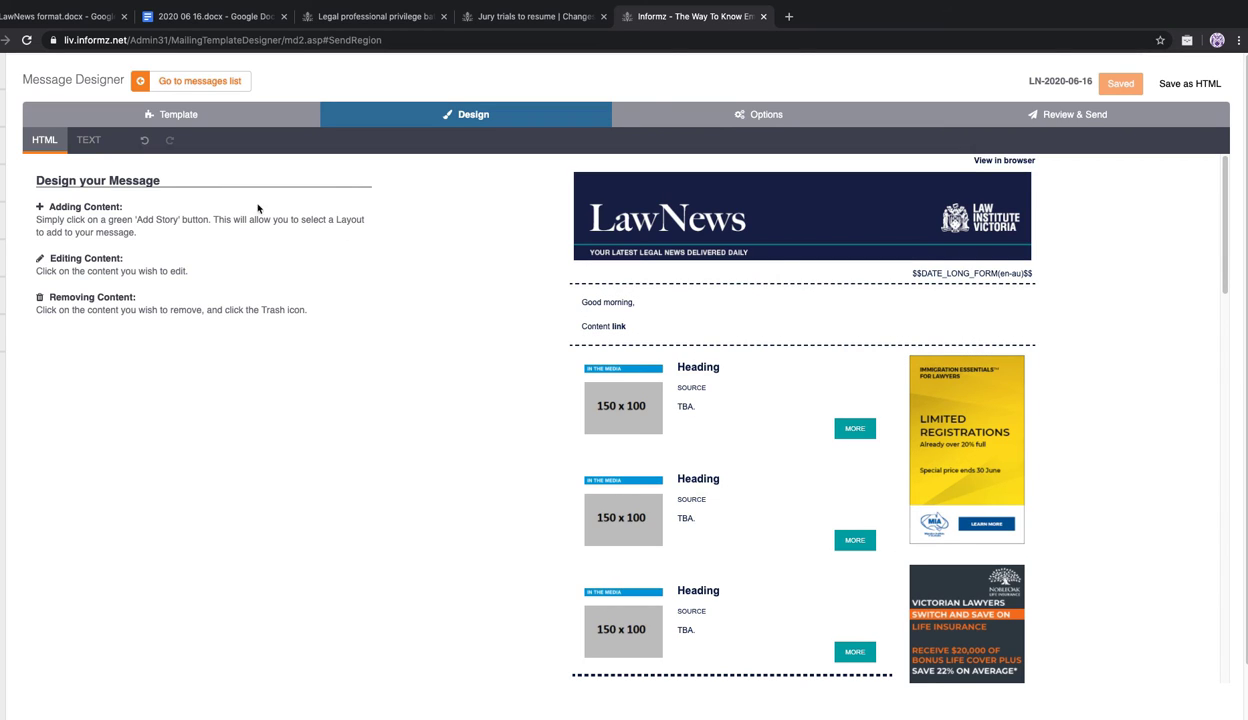
pyautogui.click(229, 85)
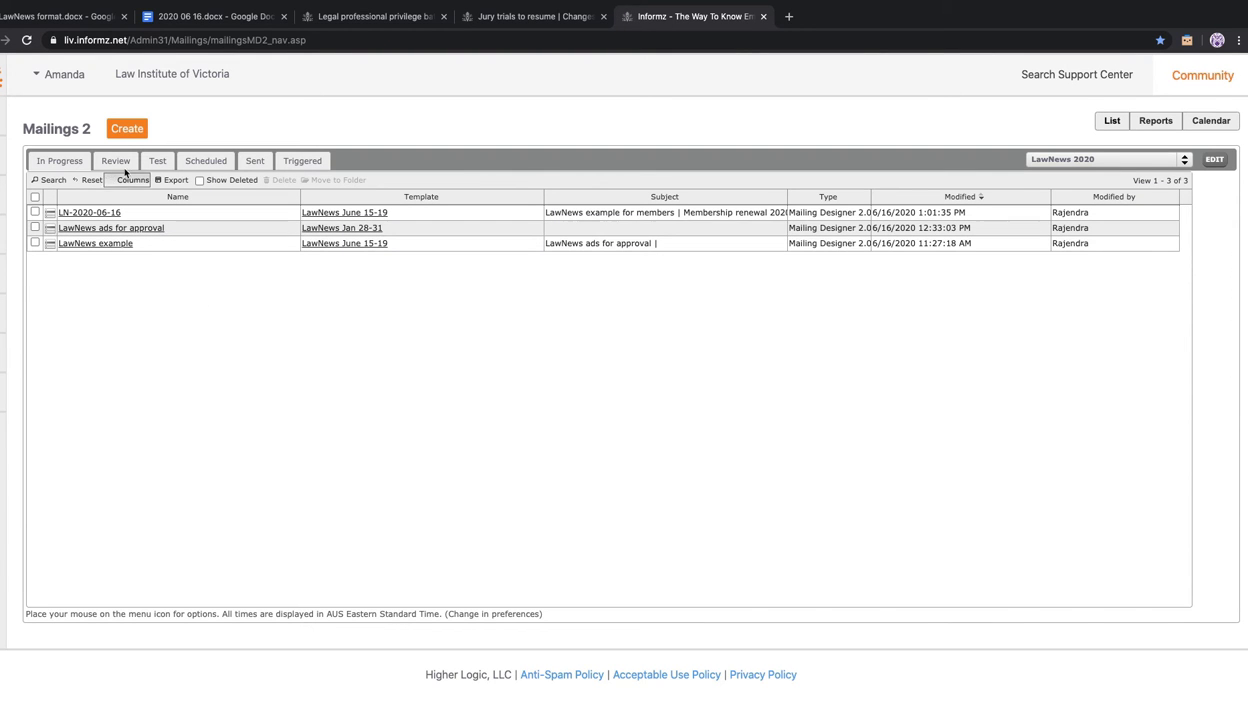
pyautogui.click(66, 161)
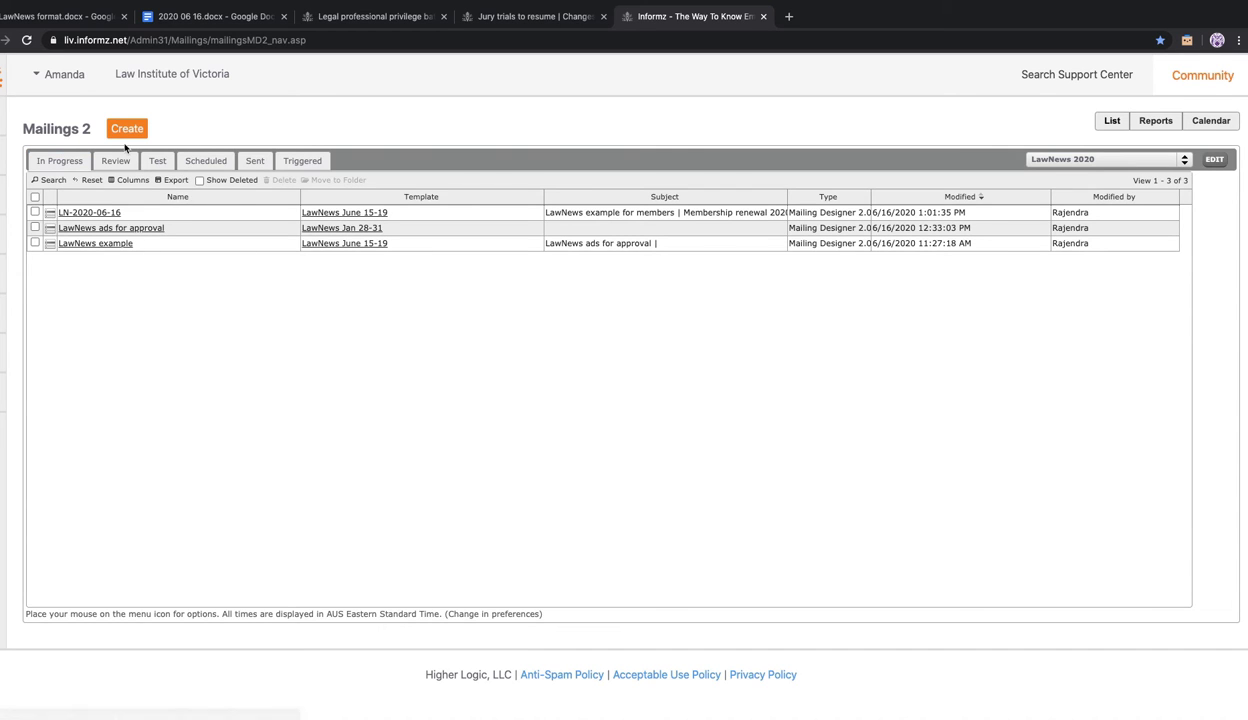
pyautogui.click(115, 161)
pyautogui.click(160, 161)
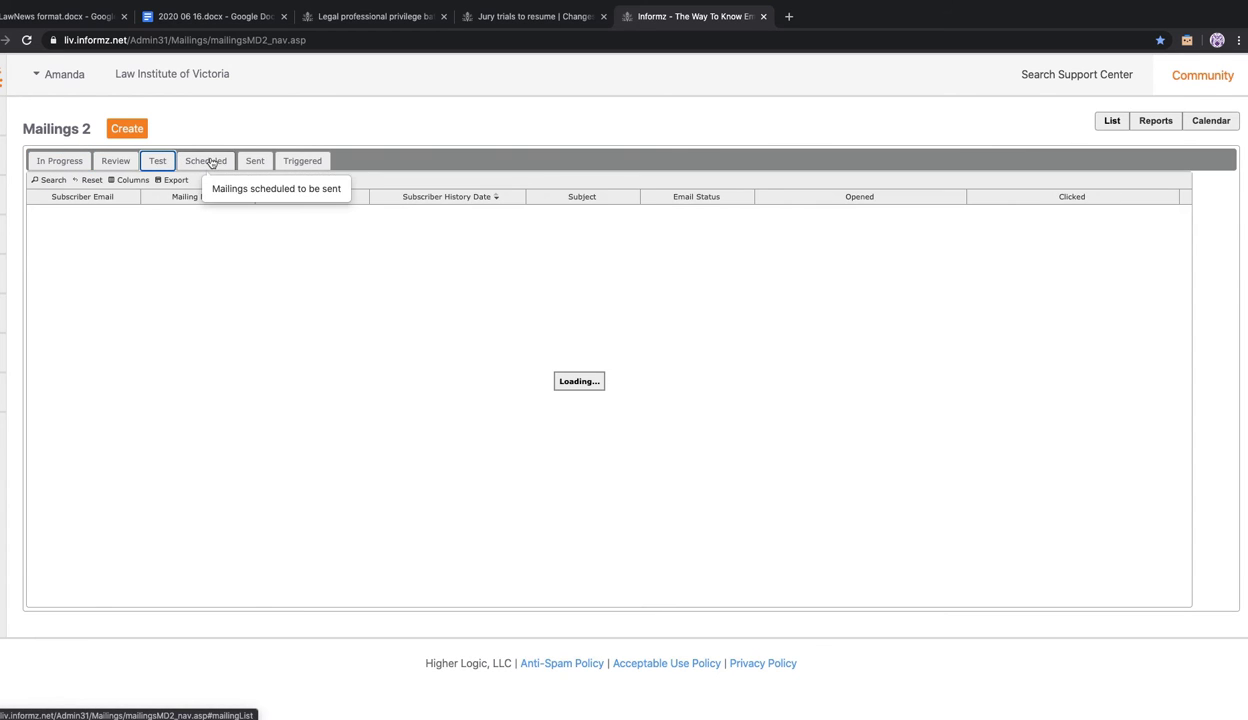
pyautogui.click(210, 161)
pyautogui.click(255, 161)
pyautogui.click(302, 161)
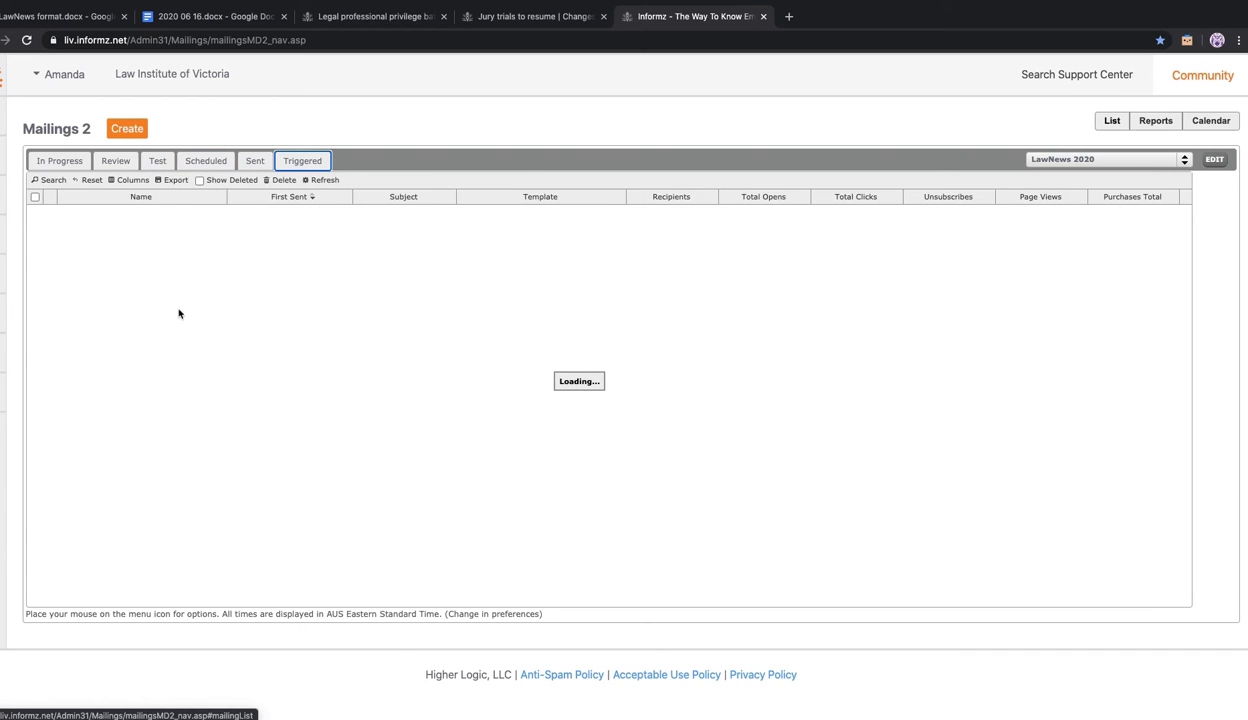
pyautogui.click(60, 161)
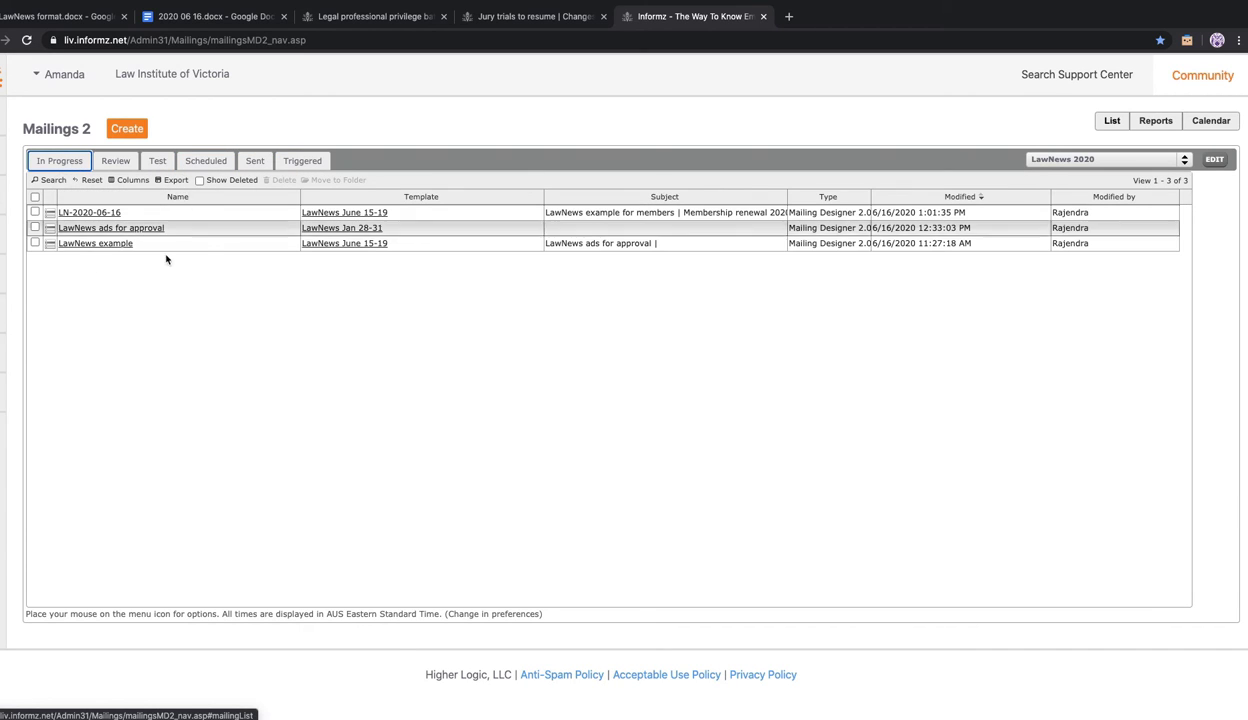
# Open the LN-2020-06-16 message for editing, check its name, and return to the mailings list
pyautogui.moveTo(50, 212)
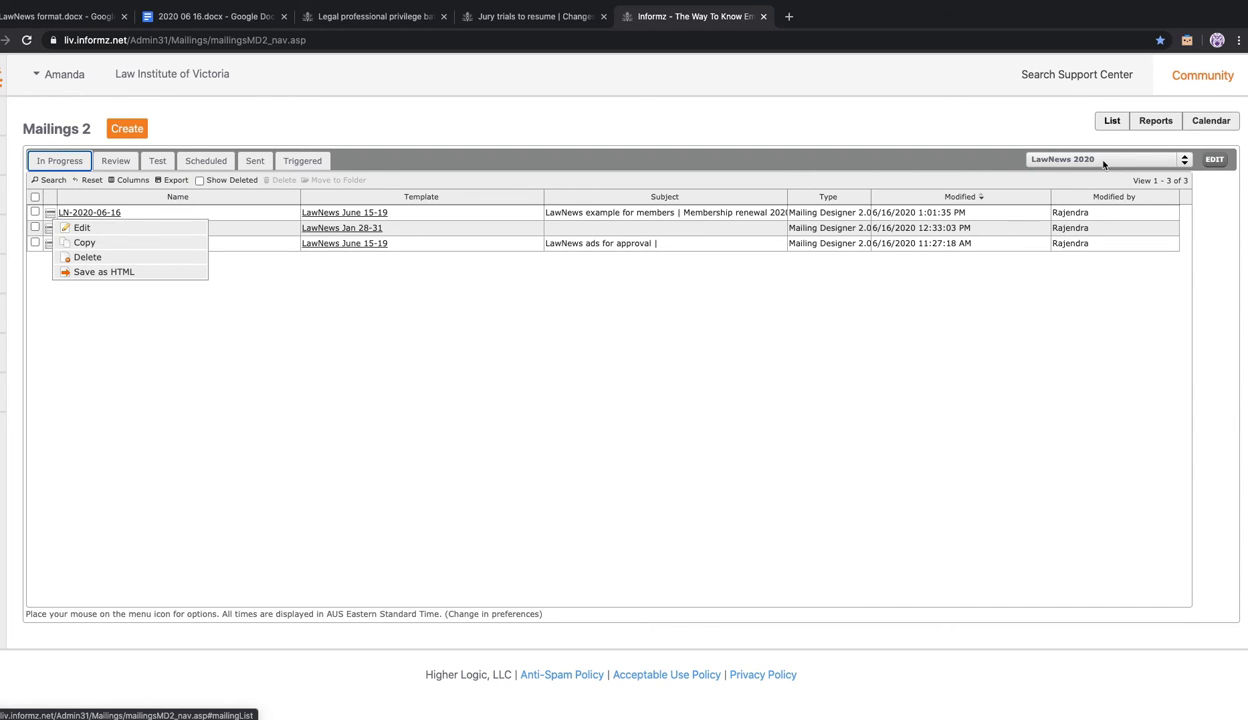
pyautogui.click(80, 229)
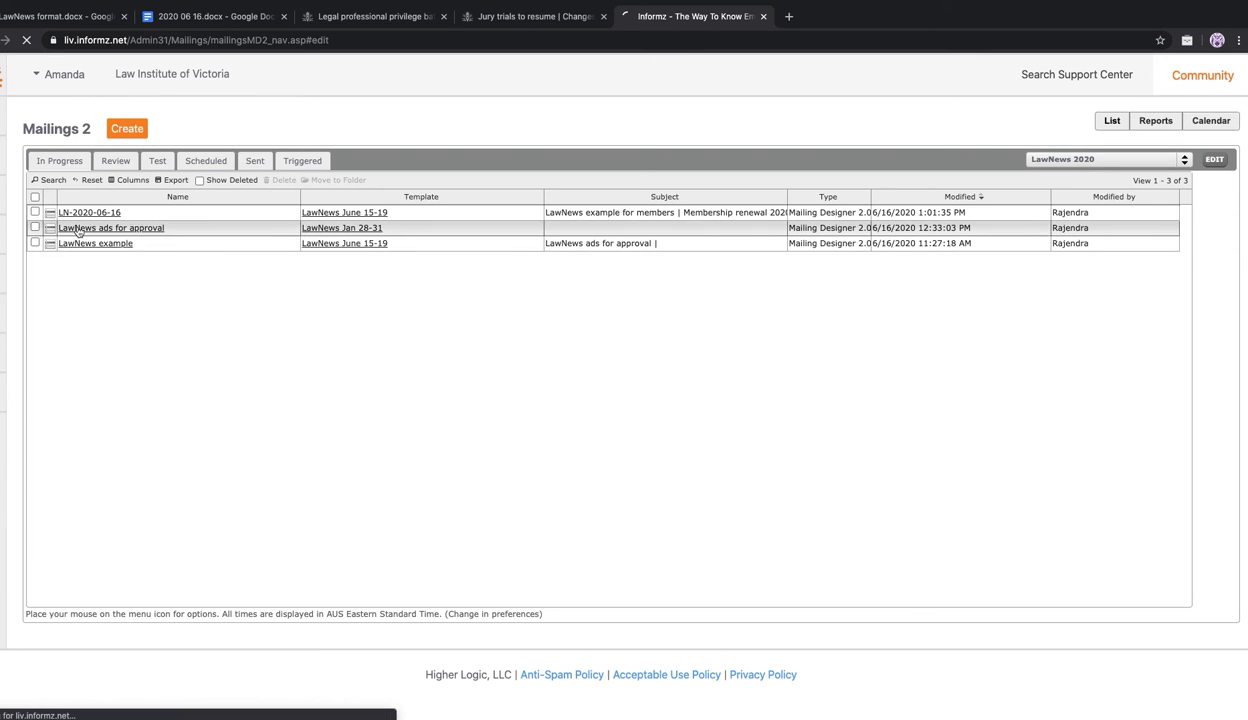
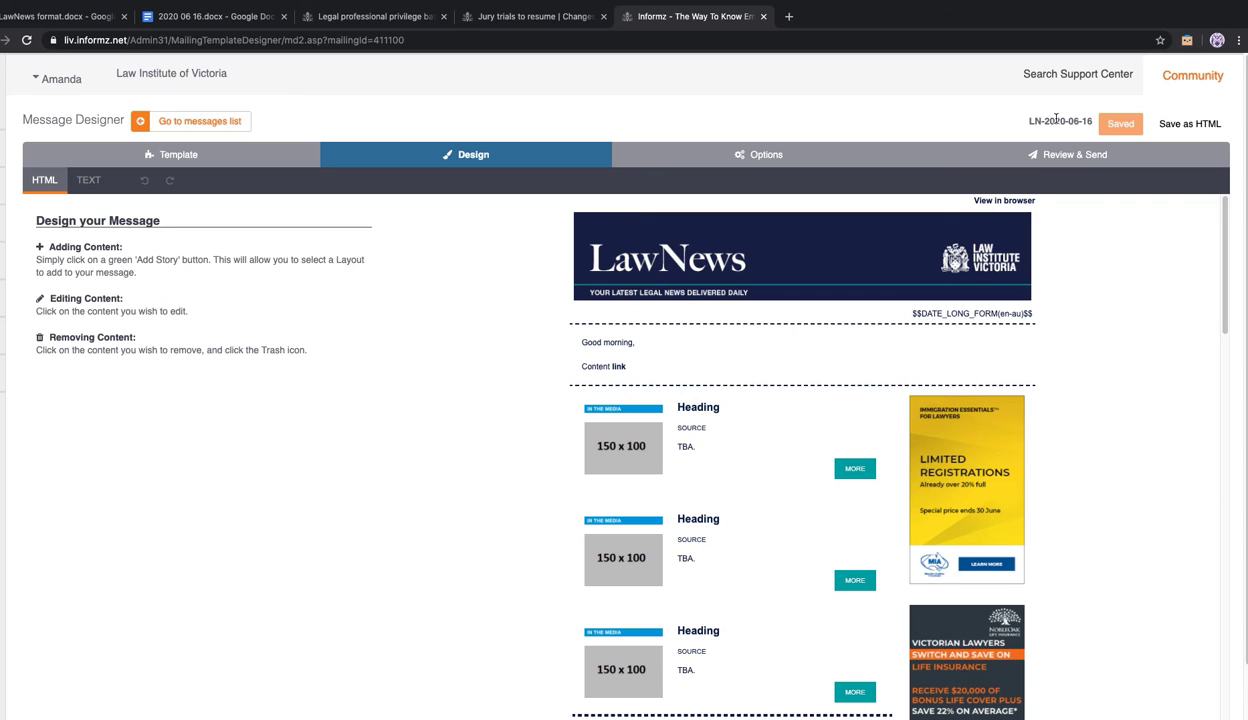
pyautogui.moveTo(1044, 121); pyautogui.dragTo(1089, 124)
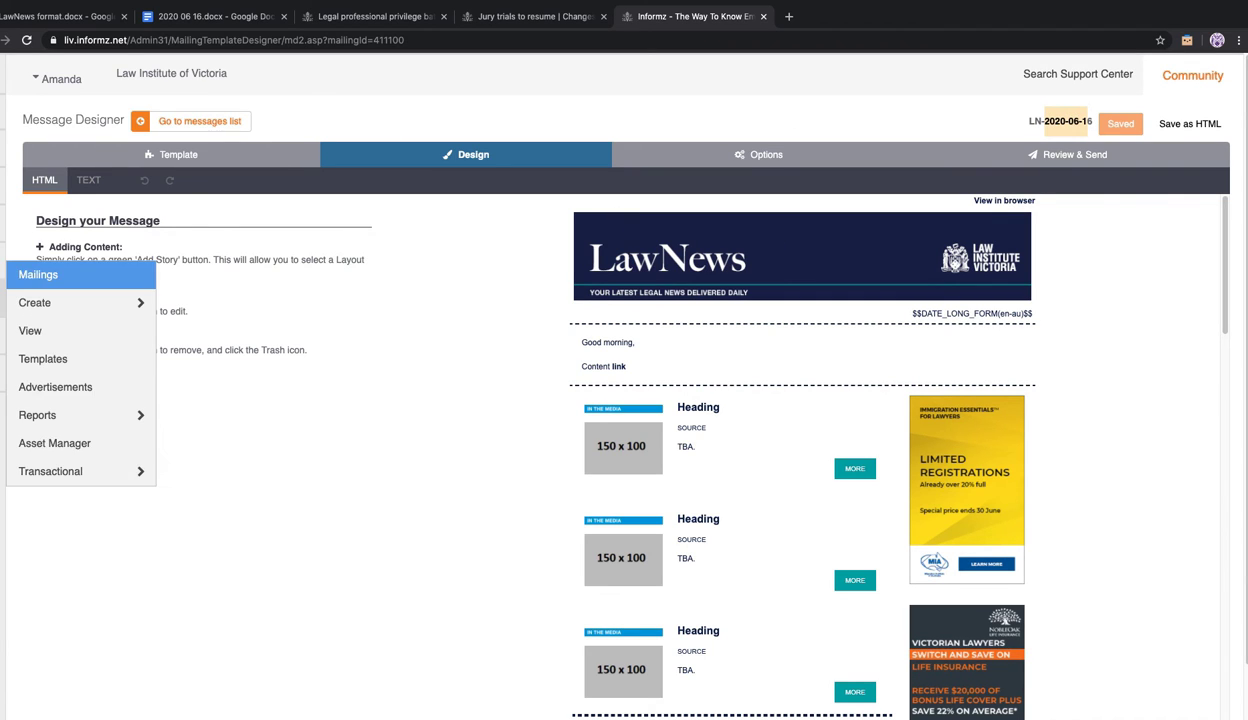
pyautogui.click(2, 298)
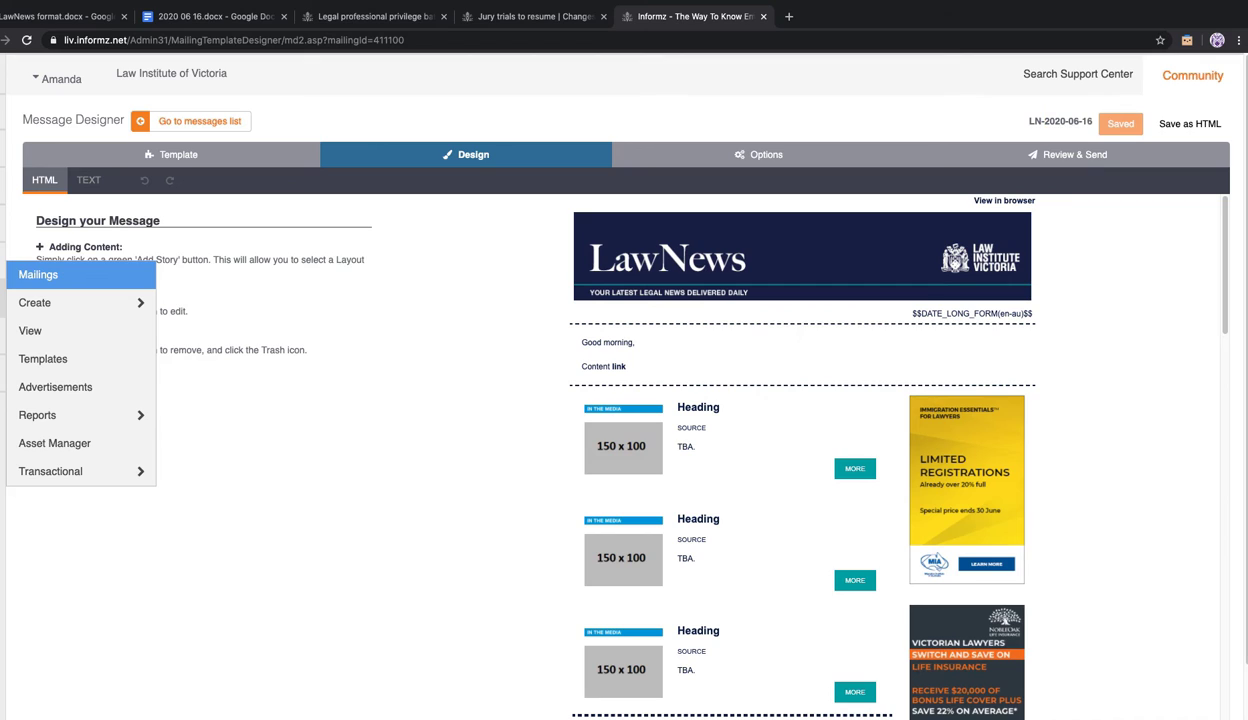
pyautogui.click(26, 330)
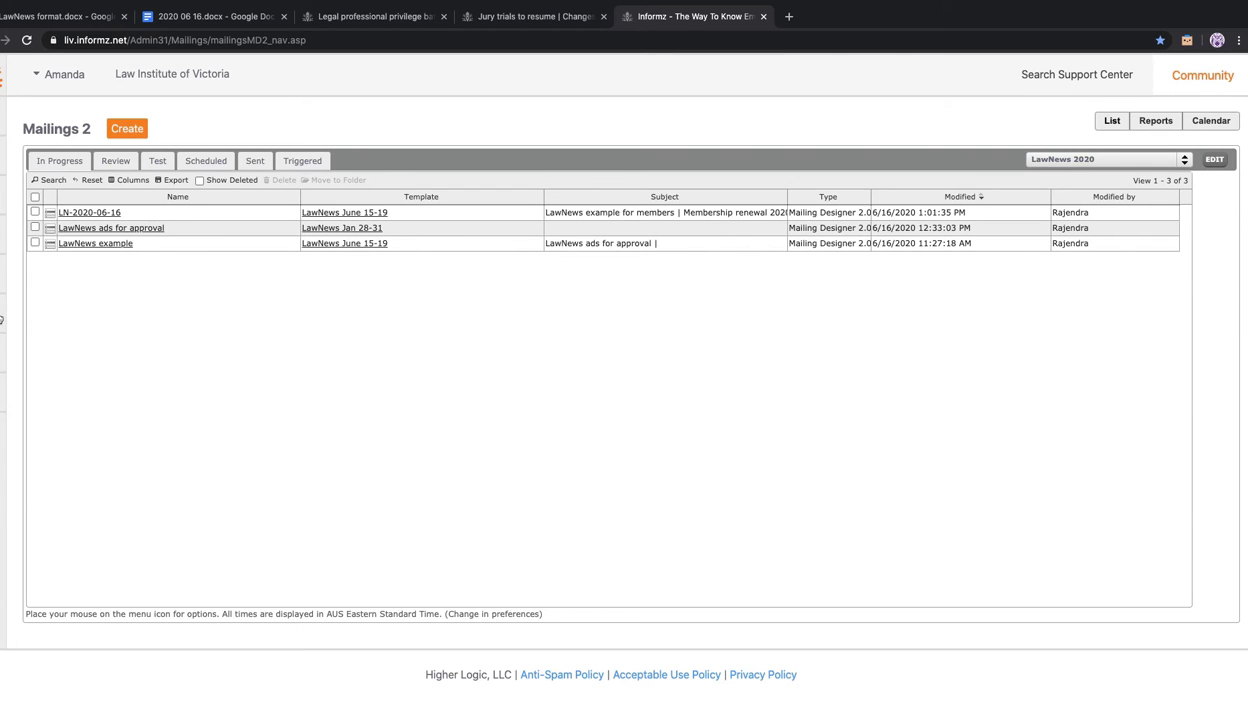
# Open the templates list and look at the Main Folder and the LawNews folder
pyautogui.moveTo(3, 320)
pyautogui.click(45, 371)
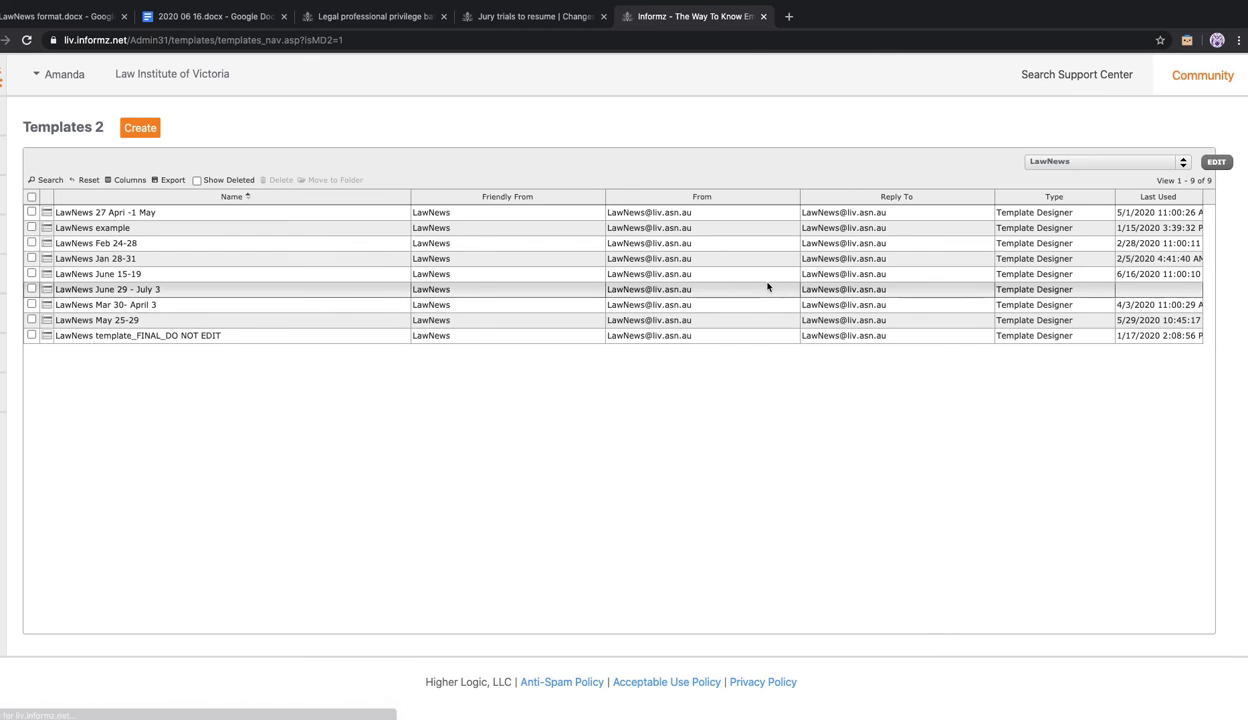
pyautogui.click(1068, 164)
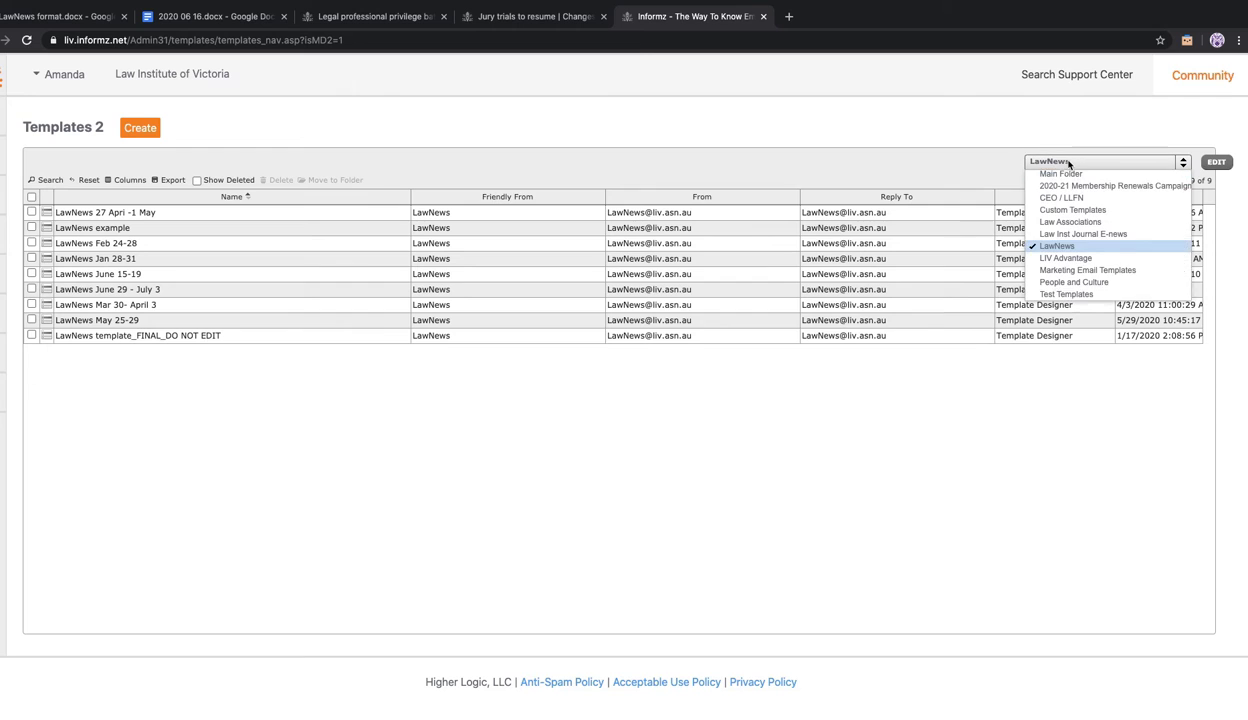
pyautogui.click(1067, 175)
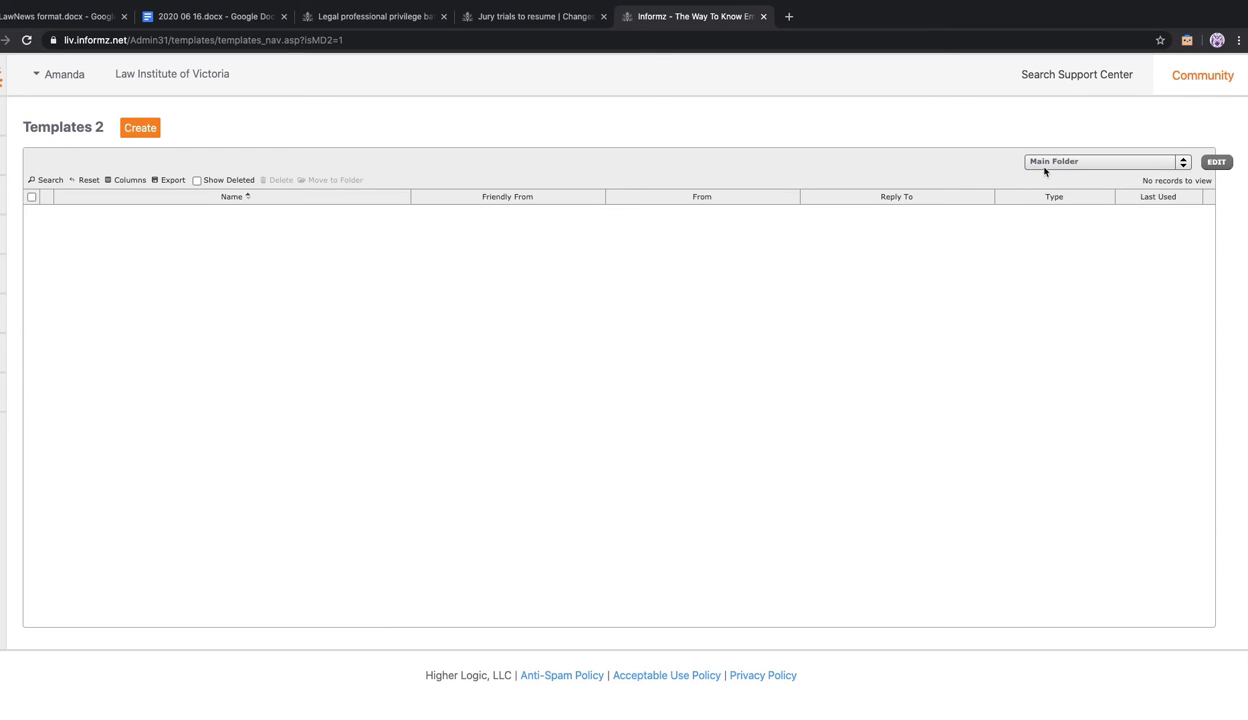
pyautogui.click(1043, 166)
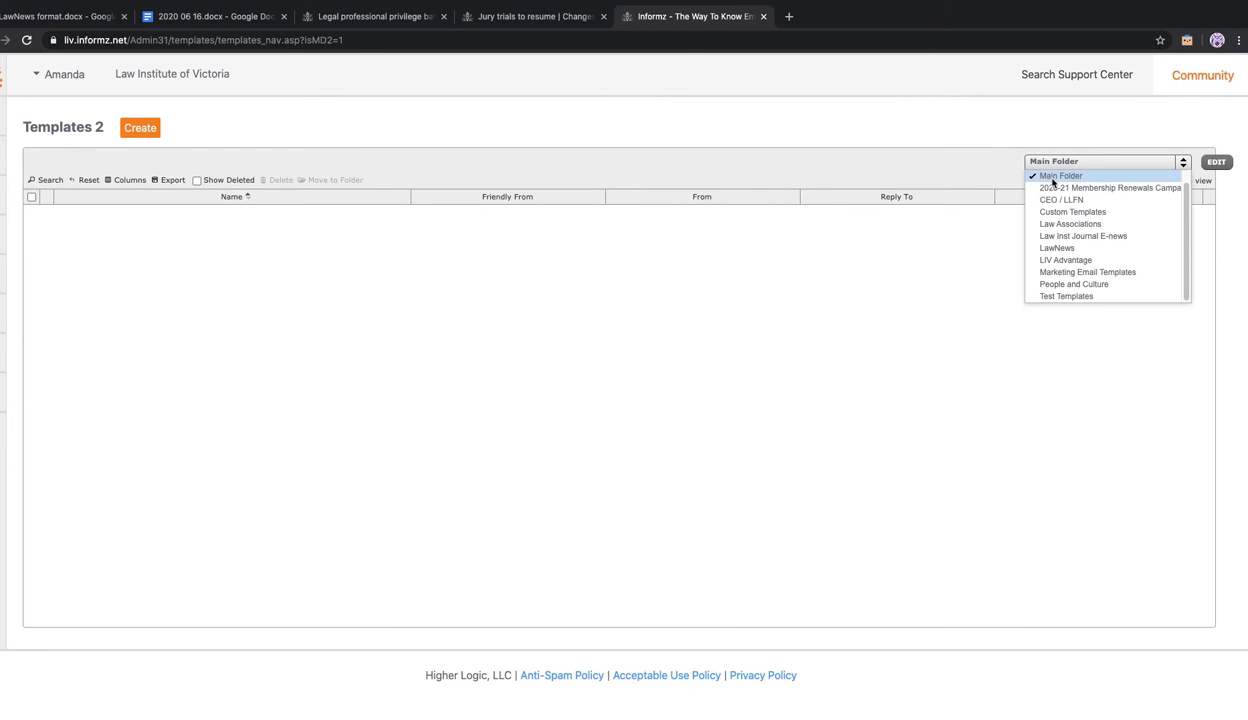
pyautogui.click(1060, 248)
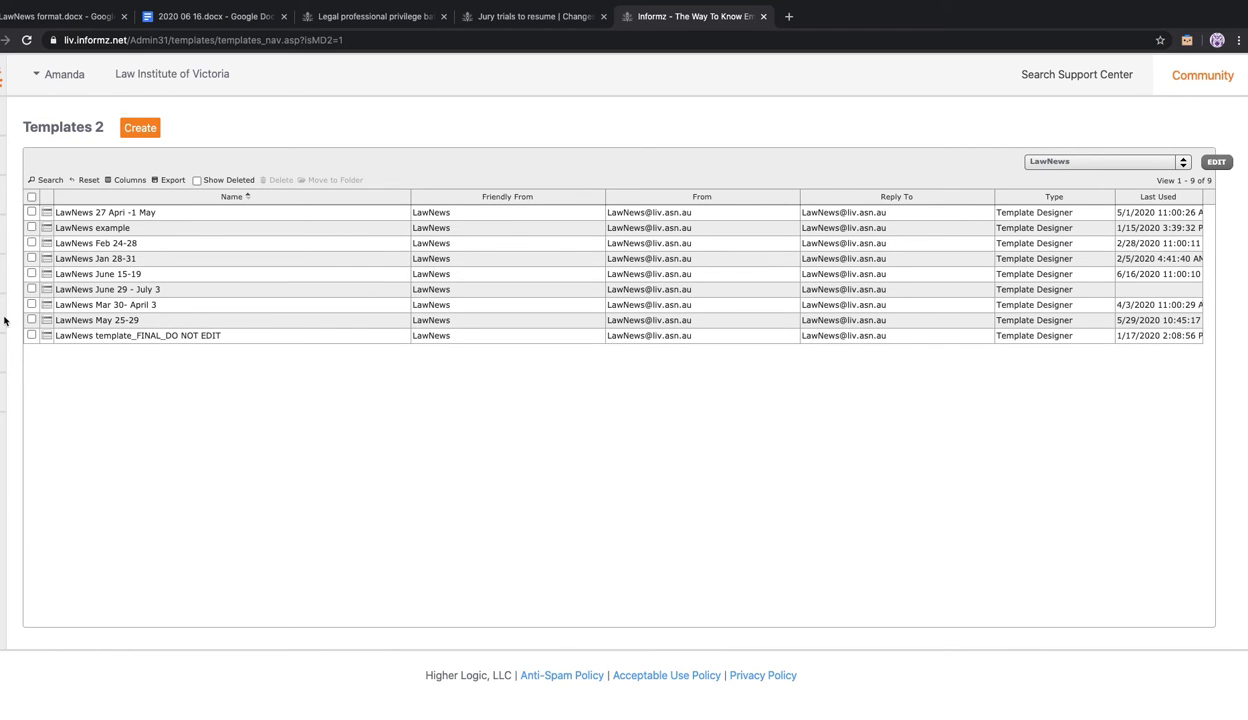
# Return from the templates to the mailings list and exit the browser's full-screen view
pyautogui.moveTo(3, 320)
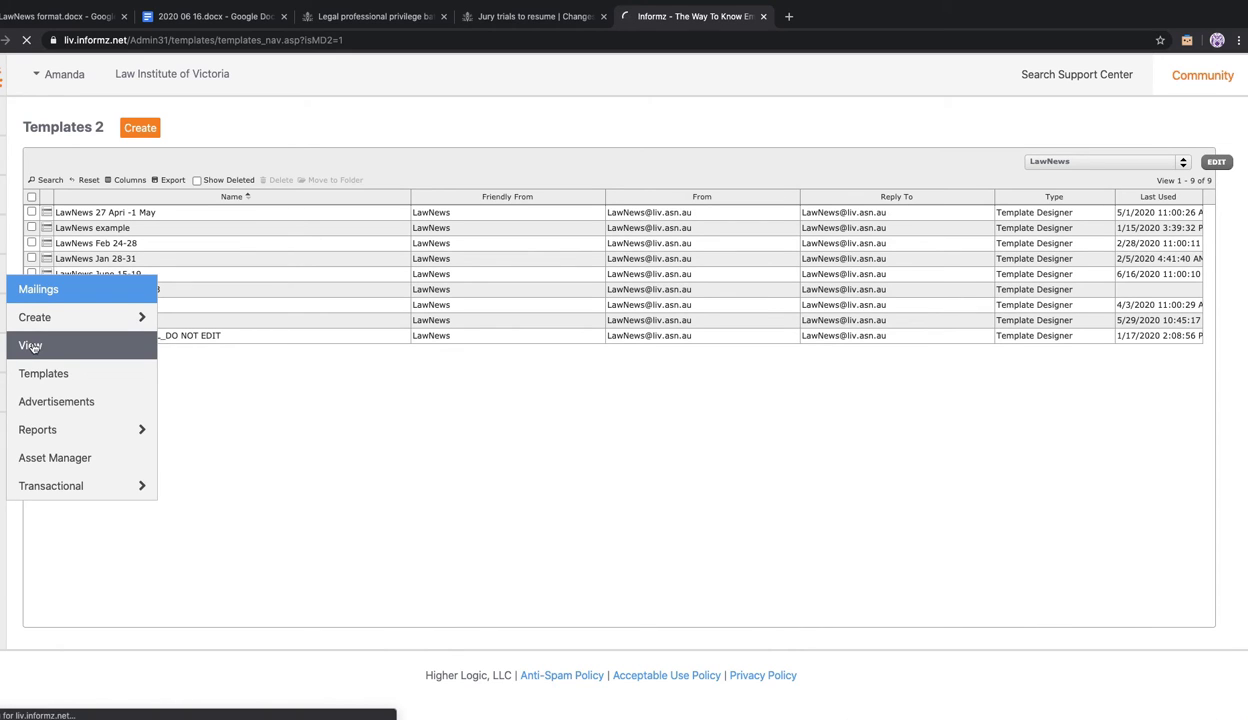
pyautogui.click(33, 346)
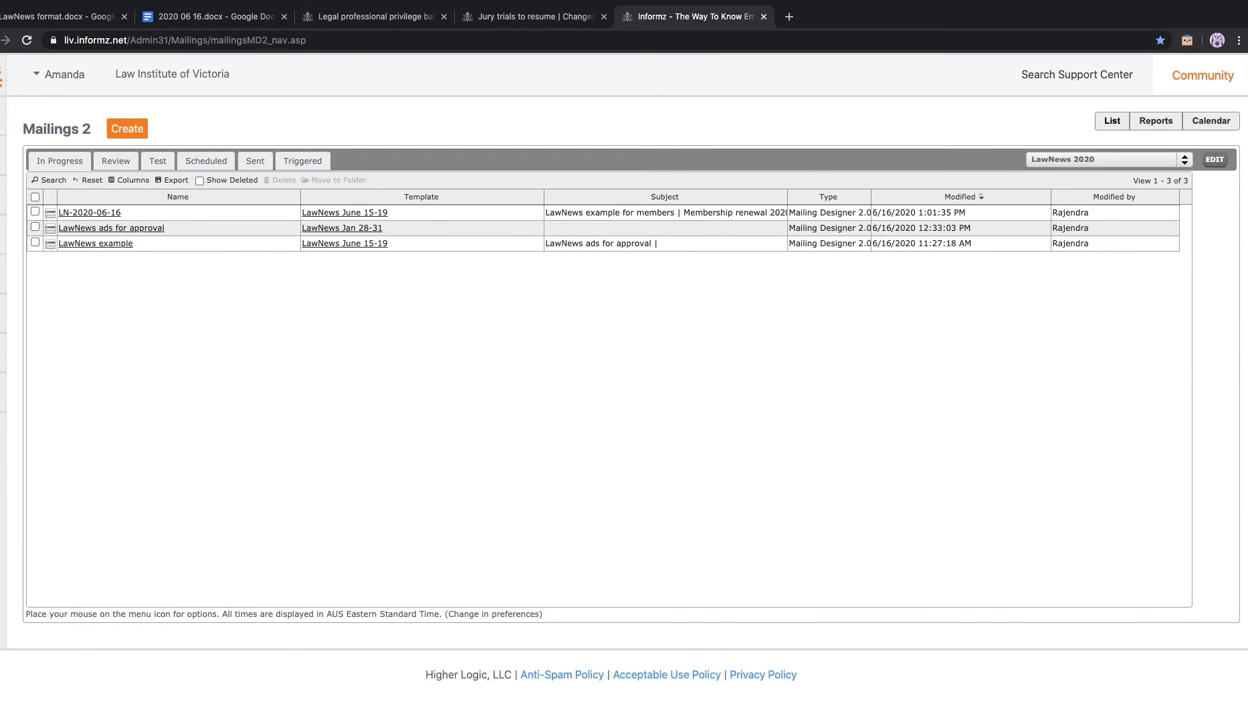
pyautogui.click(9, 23)
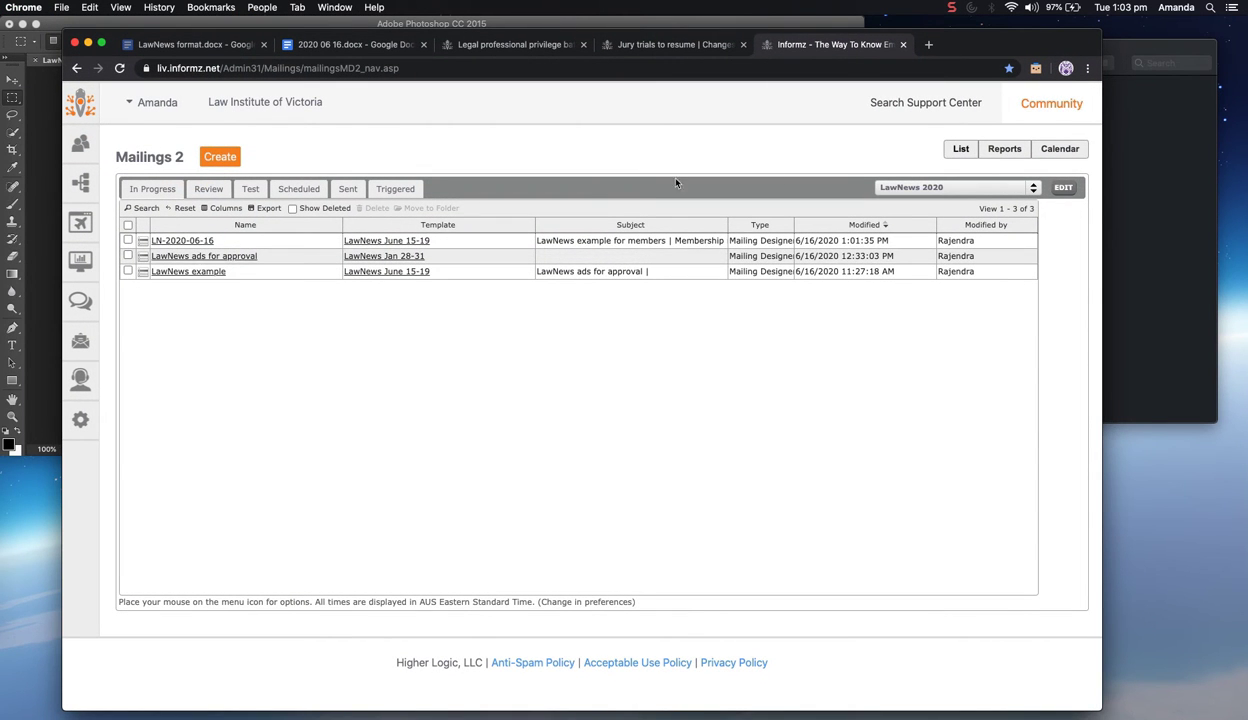
# Reopen the mailings list and show the in-progress mailings from all folders
pyautogui.moveTo(78, 340)
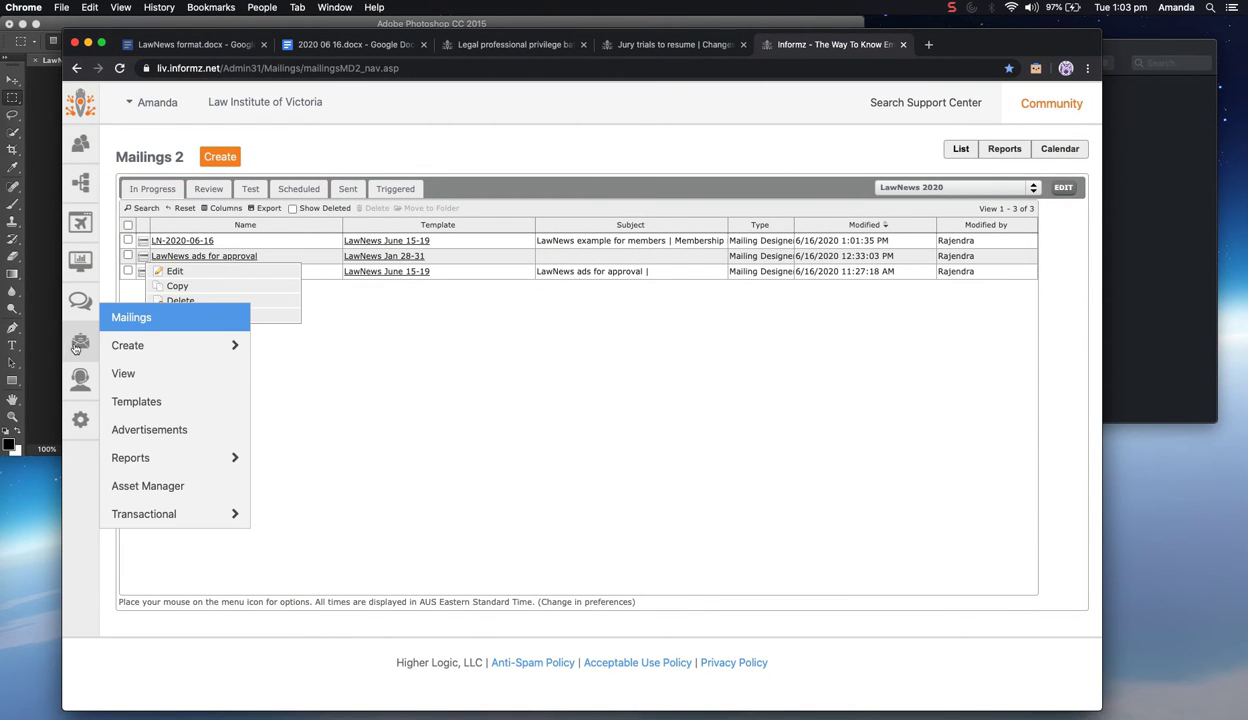
pyautogui.click(132, 377)
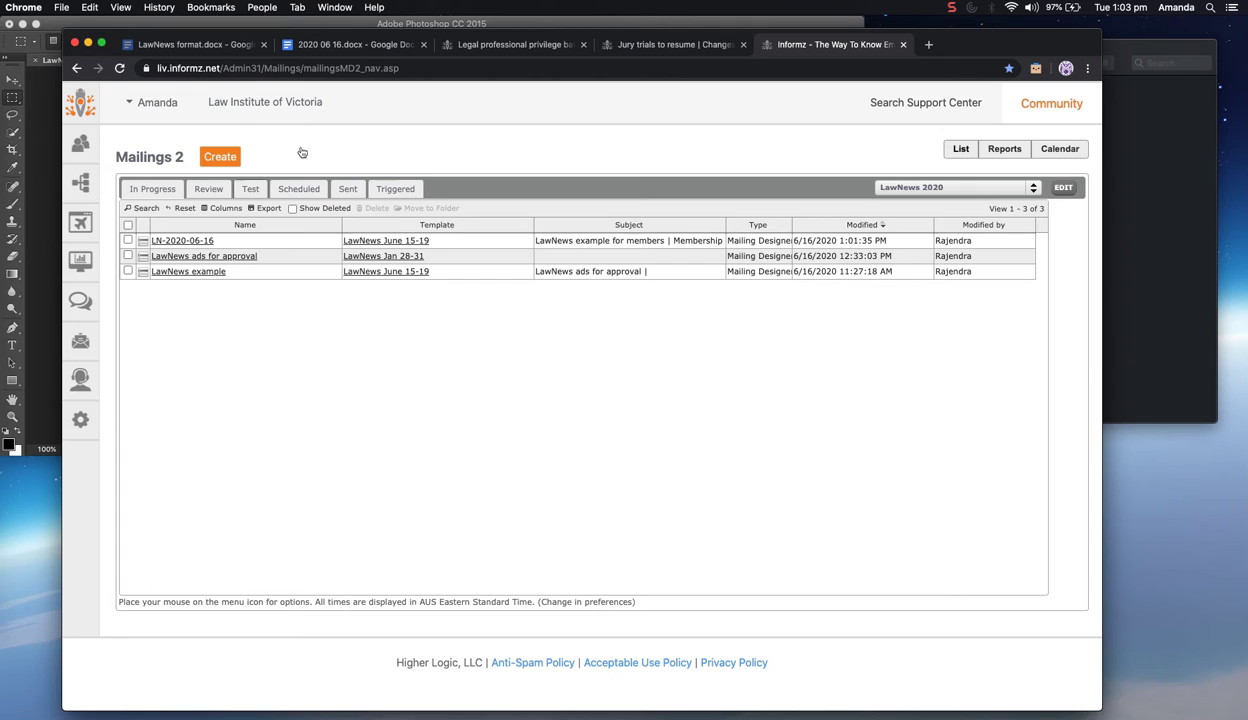
pyautogui.click(905, 189)
pyautogui.click(908, 201)
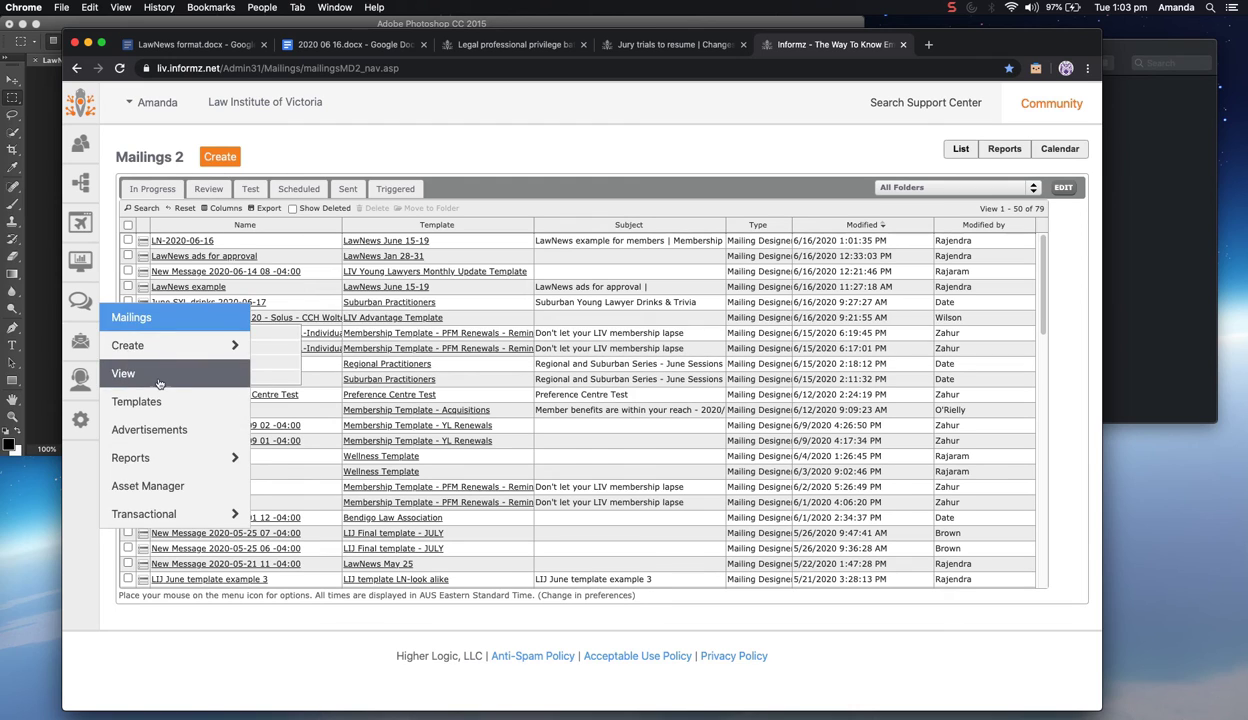
# Filter the in-progress mailings to the LawNews 2020 folder and open LN-2020-06-16 for editing
pyautogui.click(910, 187)
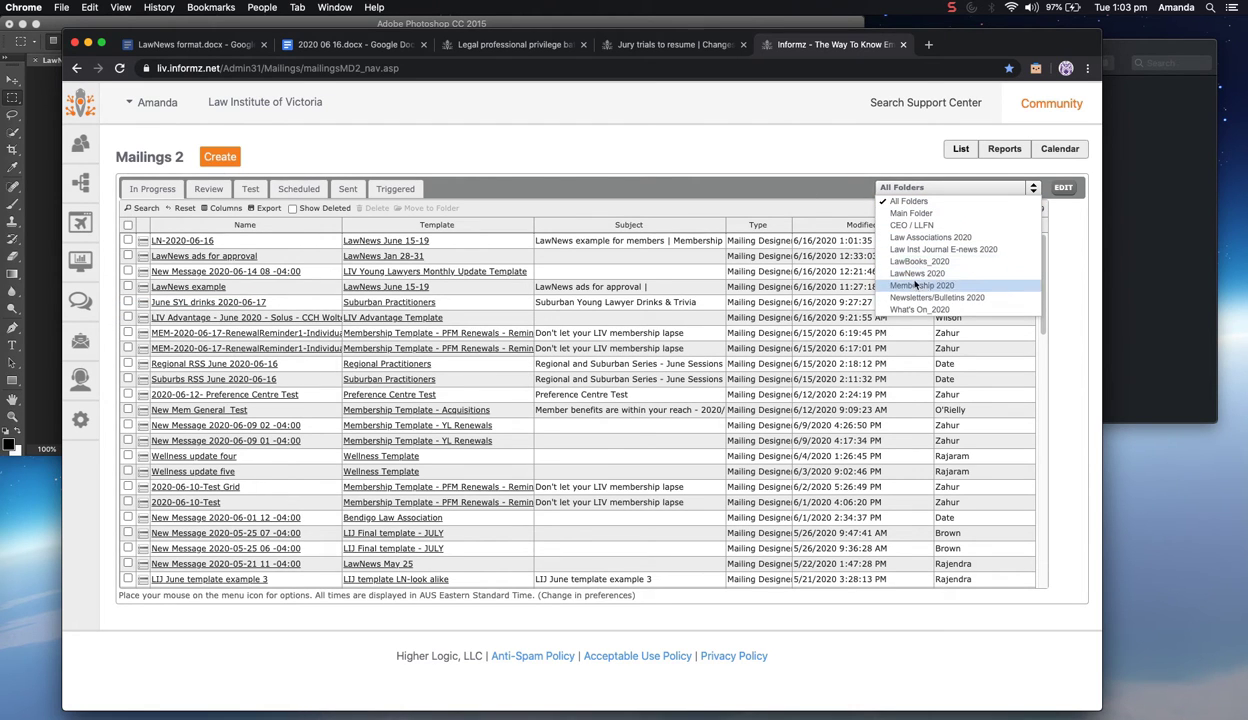
pyautogui.click(917, 274)
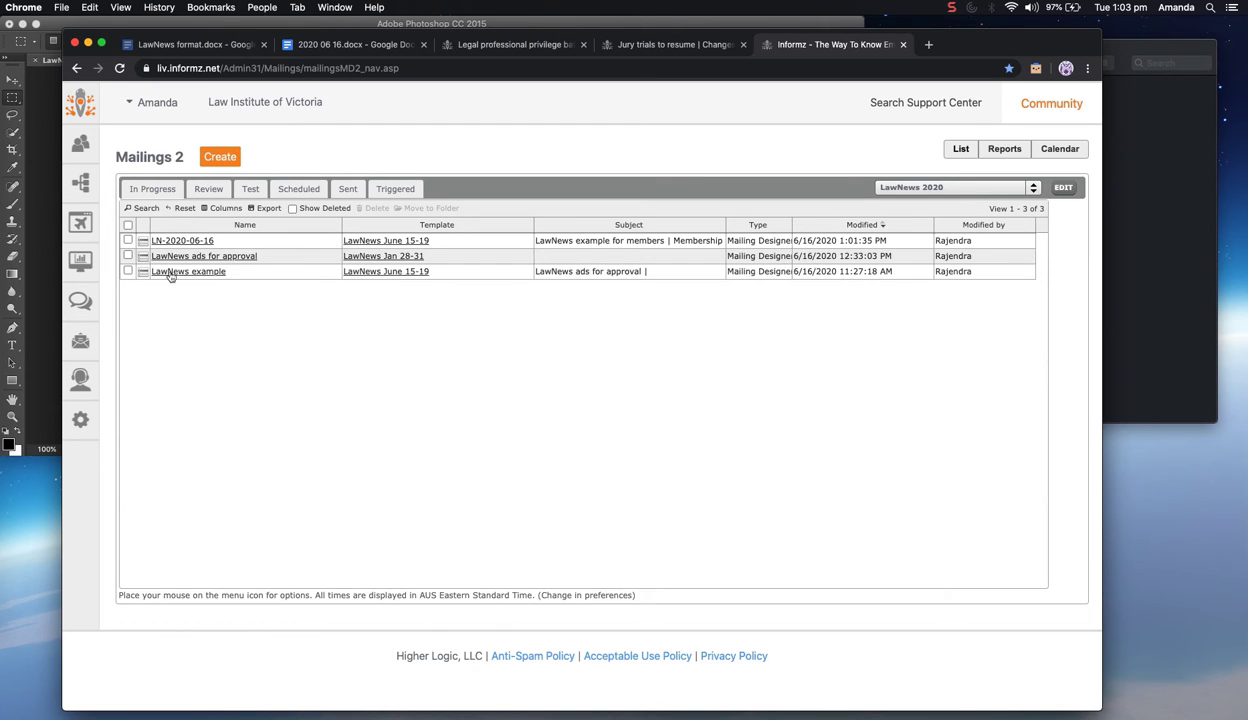
pyautogui.moveTo(143, 240)
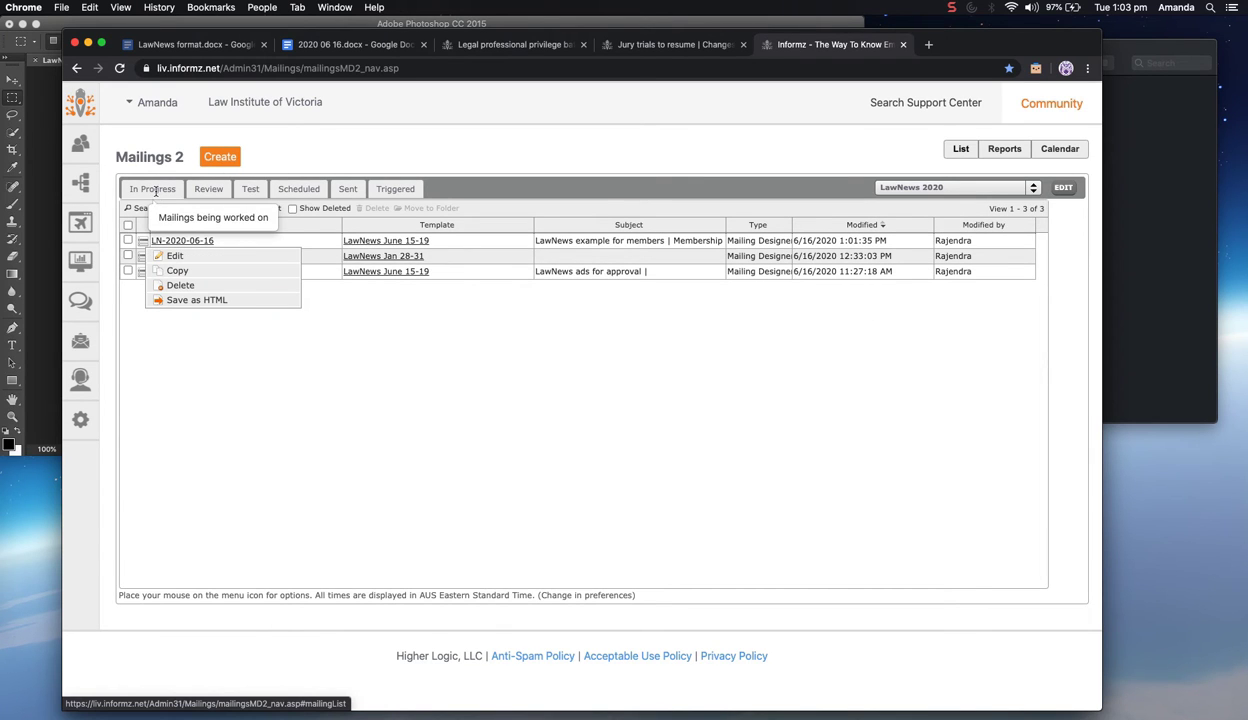
pyautogui.click(172, 257)
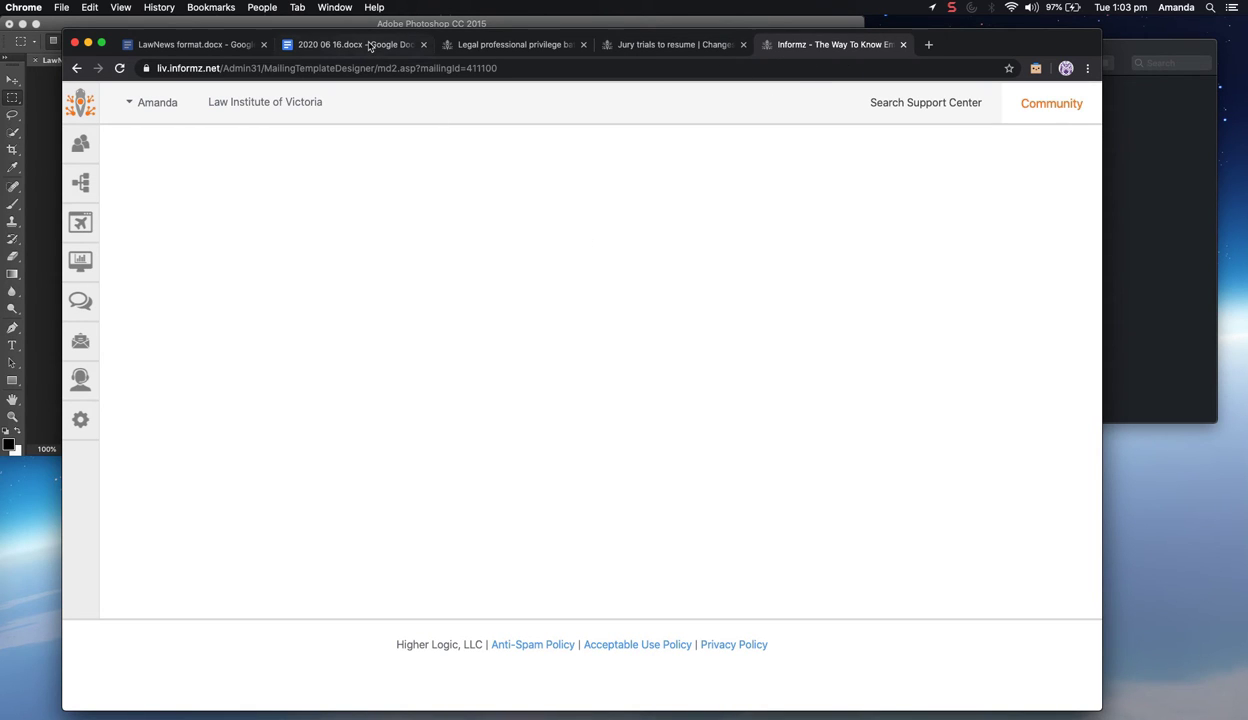
# Switch to the 2020 06 16 document and look at the note about the top 6 stories needing an image
pyautogui.click(369, 46)
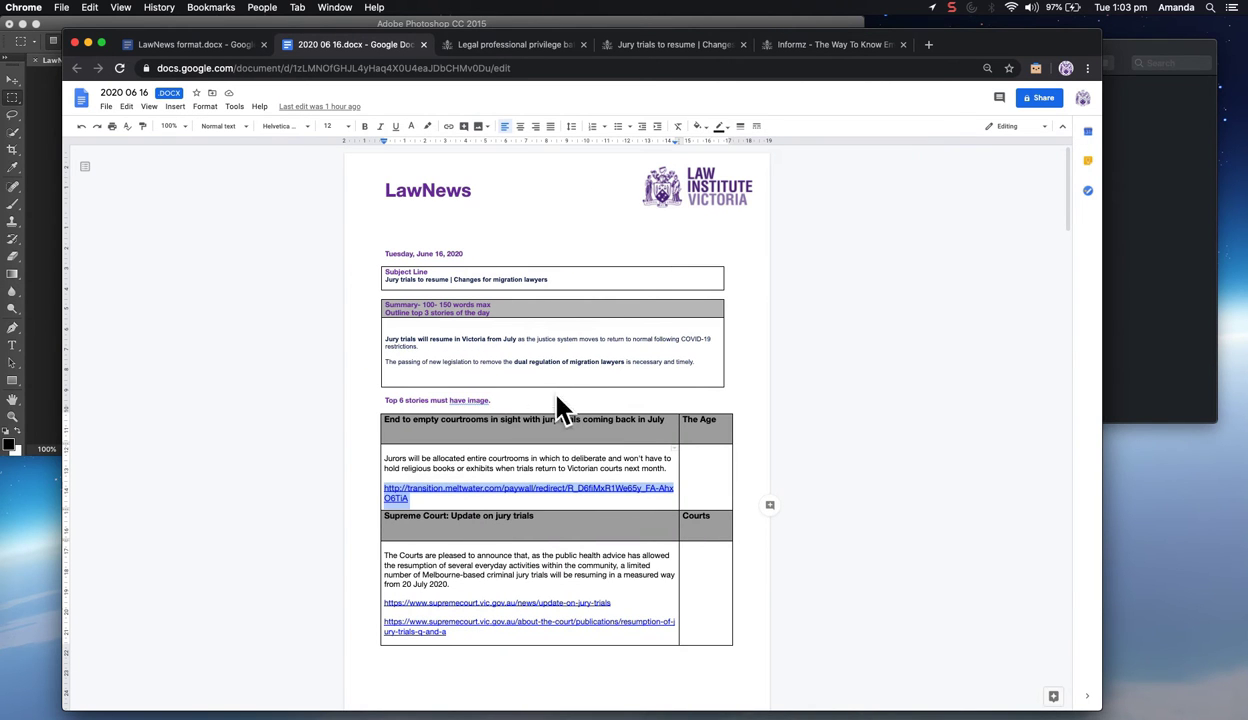
pyautogui.click(436, 503)
pyautogui.press('BackSpace')
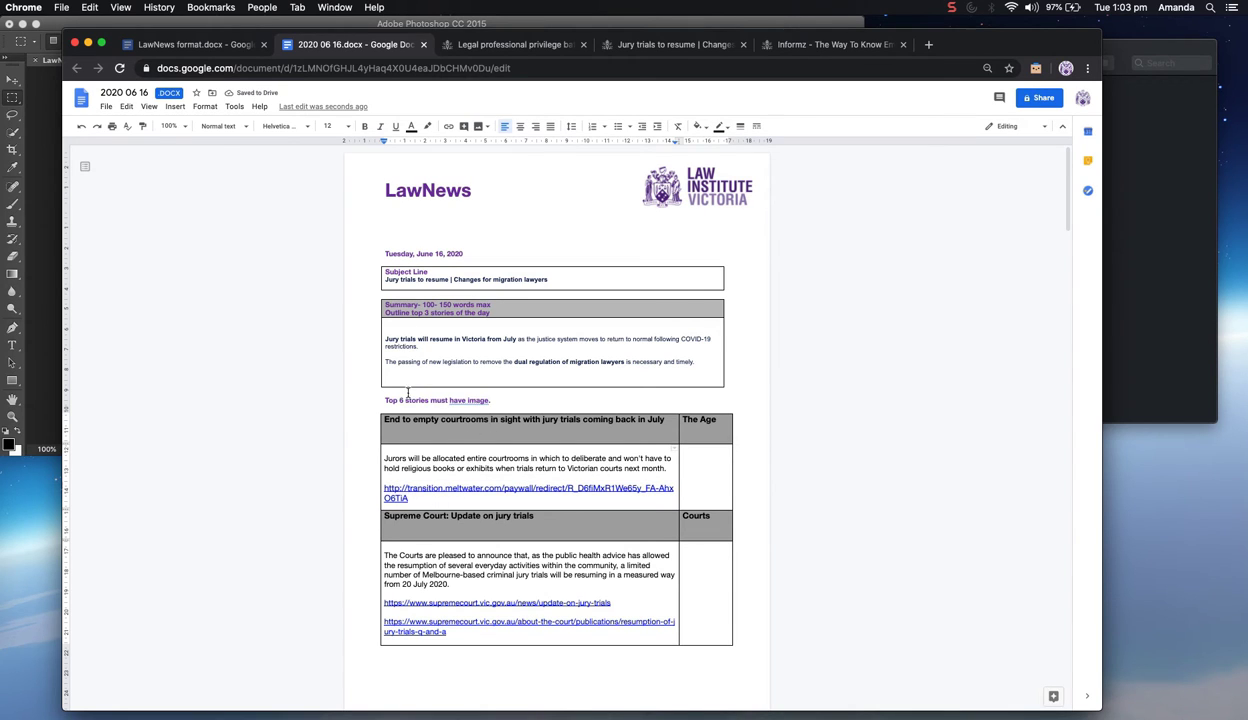
pyautogui.moveTo(395, 400); pyautogui.dragTo(481, 402)
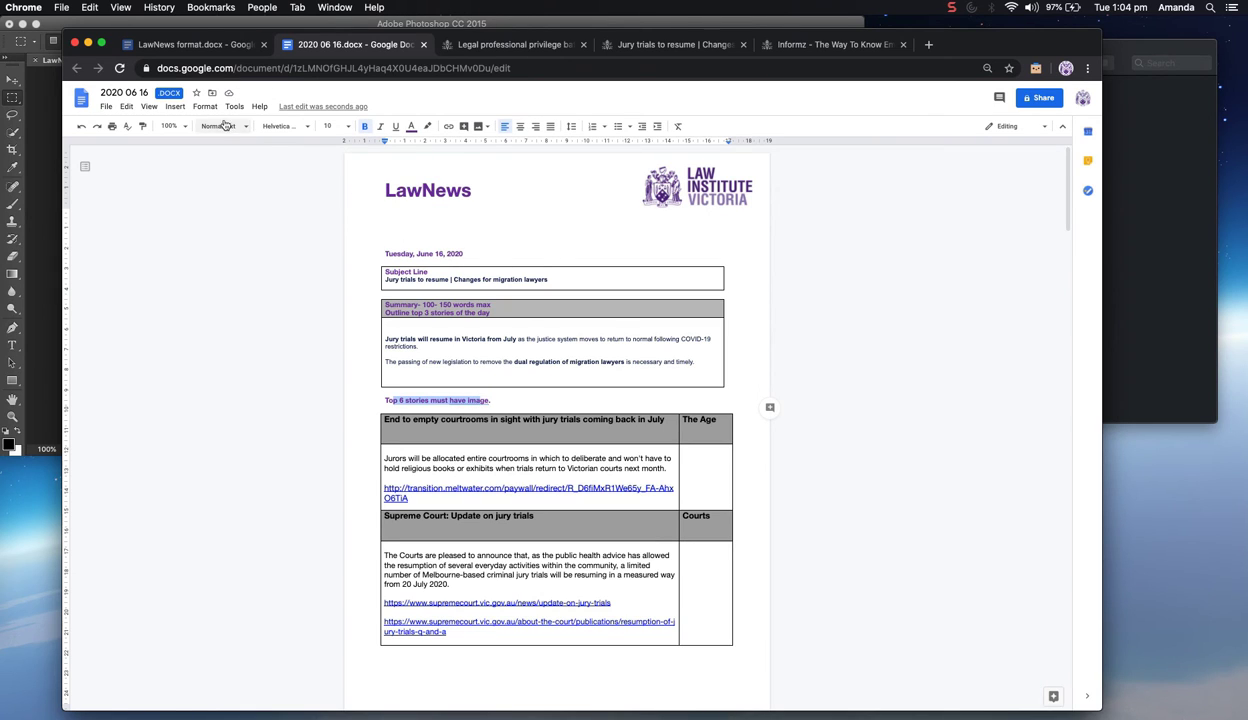
# Try the document at 90% and 75% zoom and restore it to 100%
pyautogui.click(178, 127)
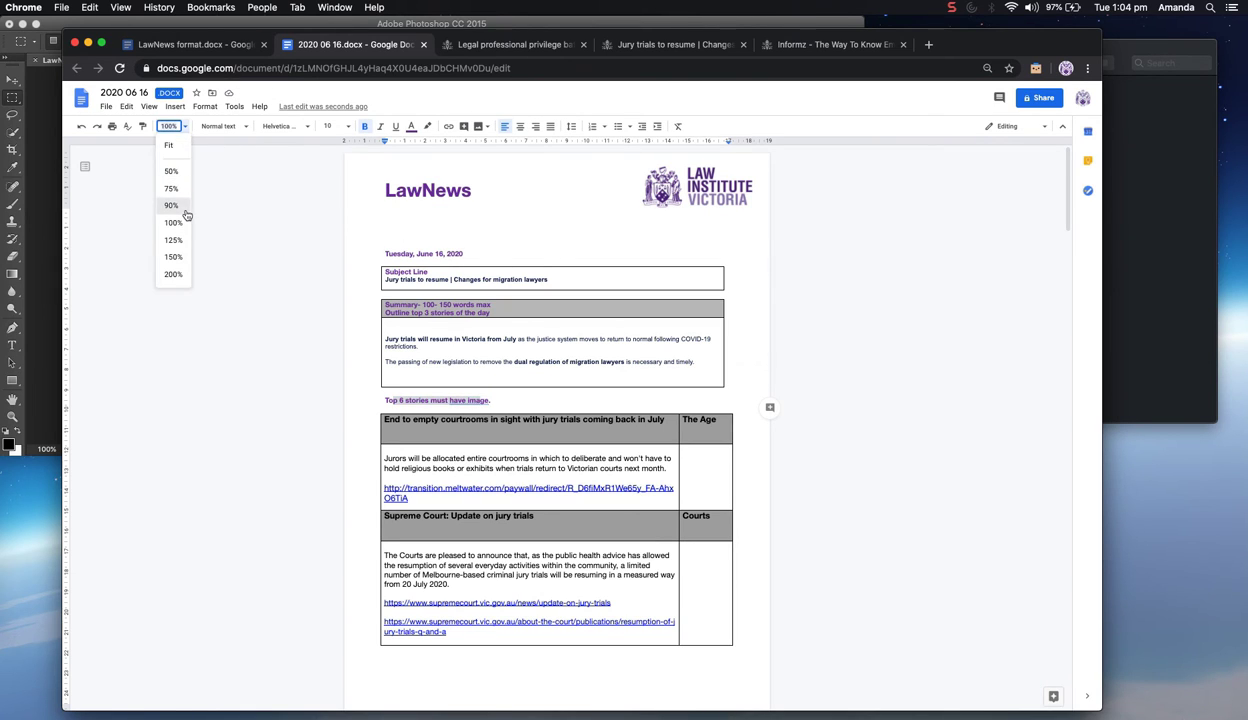
pyautogui.click(180, 207)
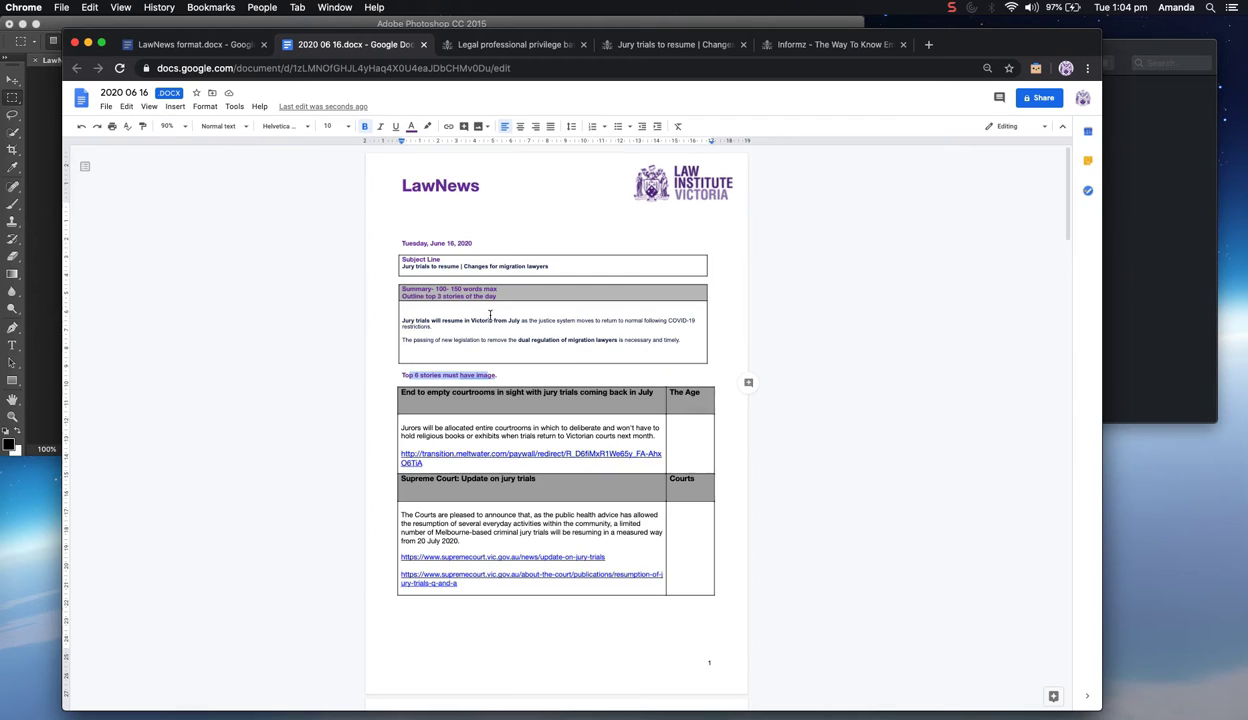
pyautogui.click(170, 126)
pyautogui.click(179, 190)
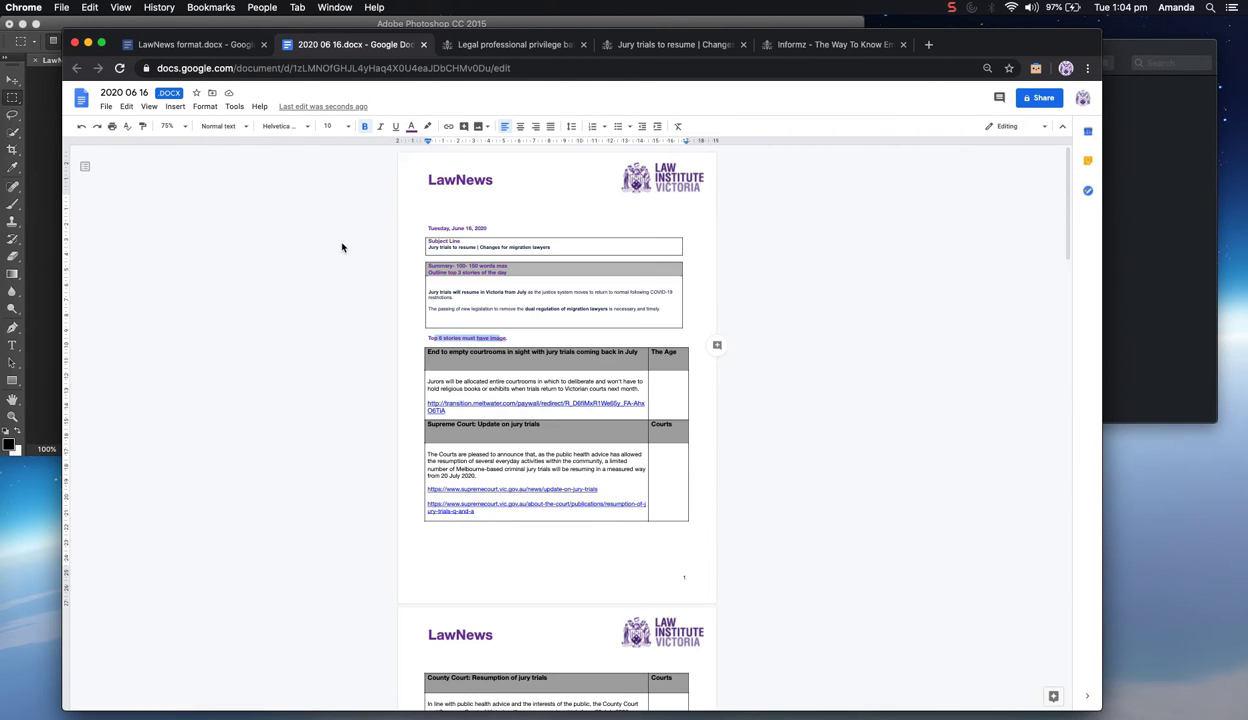
pyautogui.click(185, 126)
pyautogui.click(182, 228)
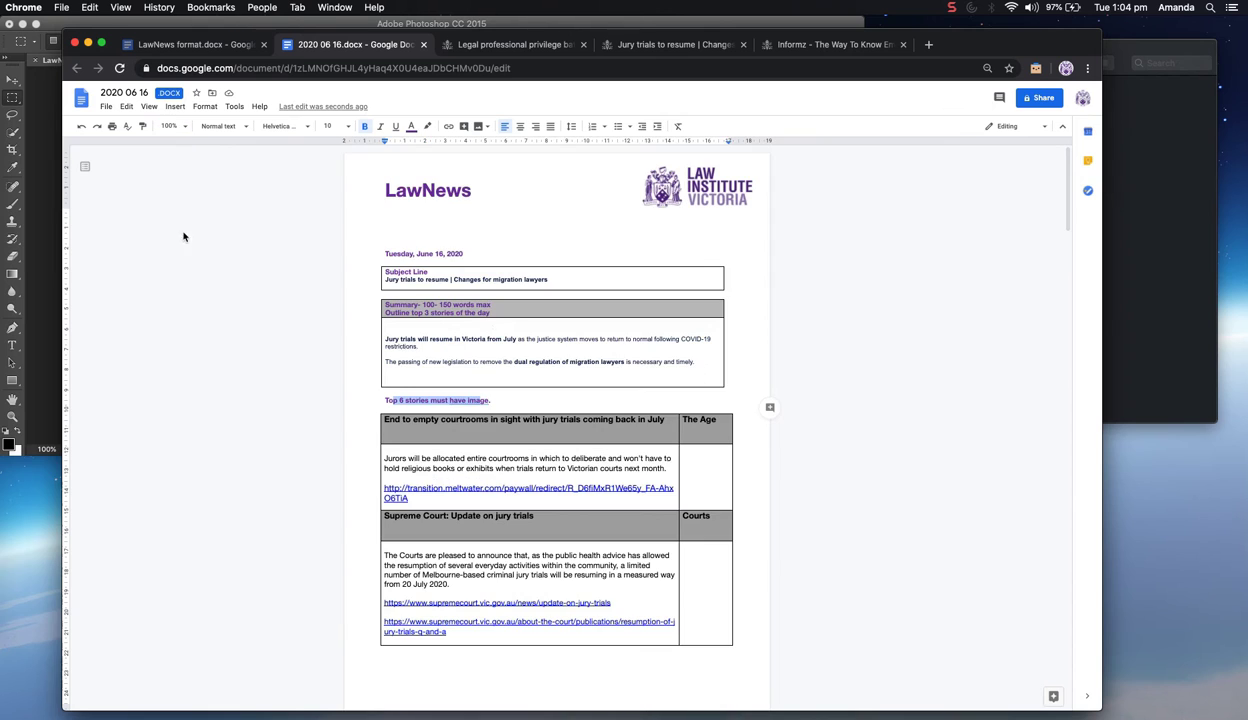
# Read through the top 6 stories and the other news stories section, and return to the summary on the first page
pyautogui.scroll(-5, 495, 340)
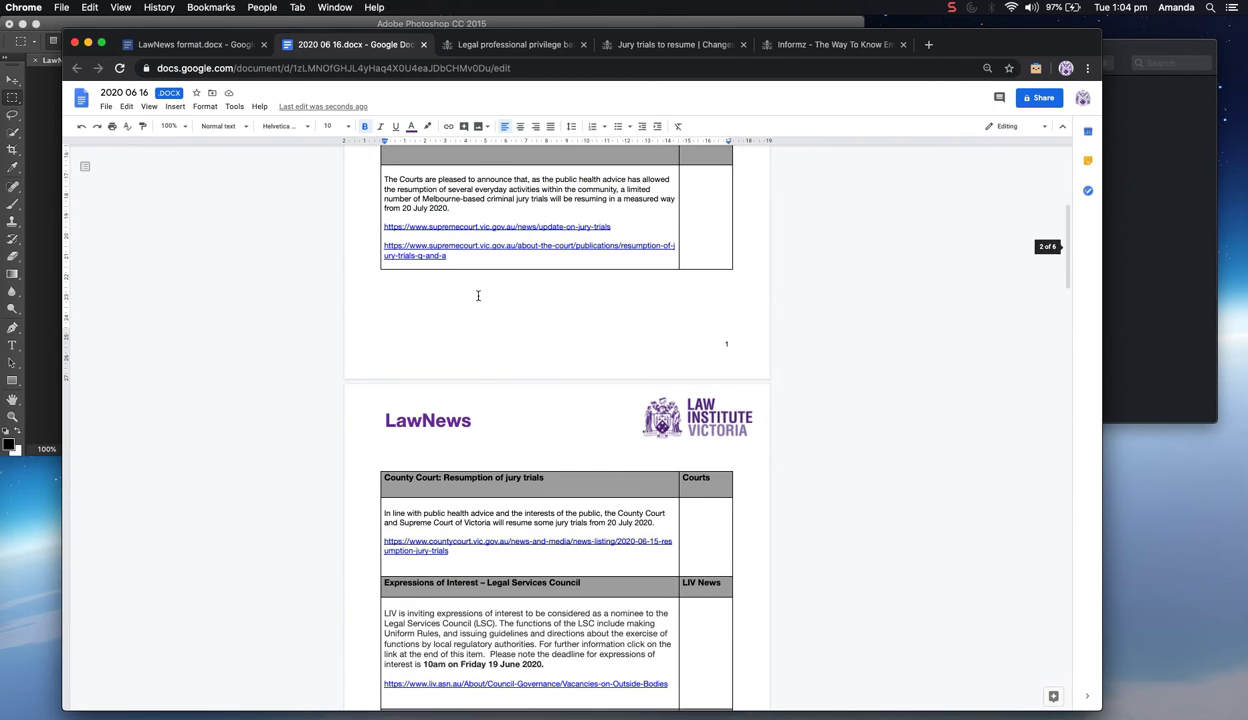
pyautogui.scroll(-2, 456, 406)
pyautogui.scroll(-1, 567, 531)
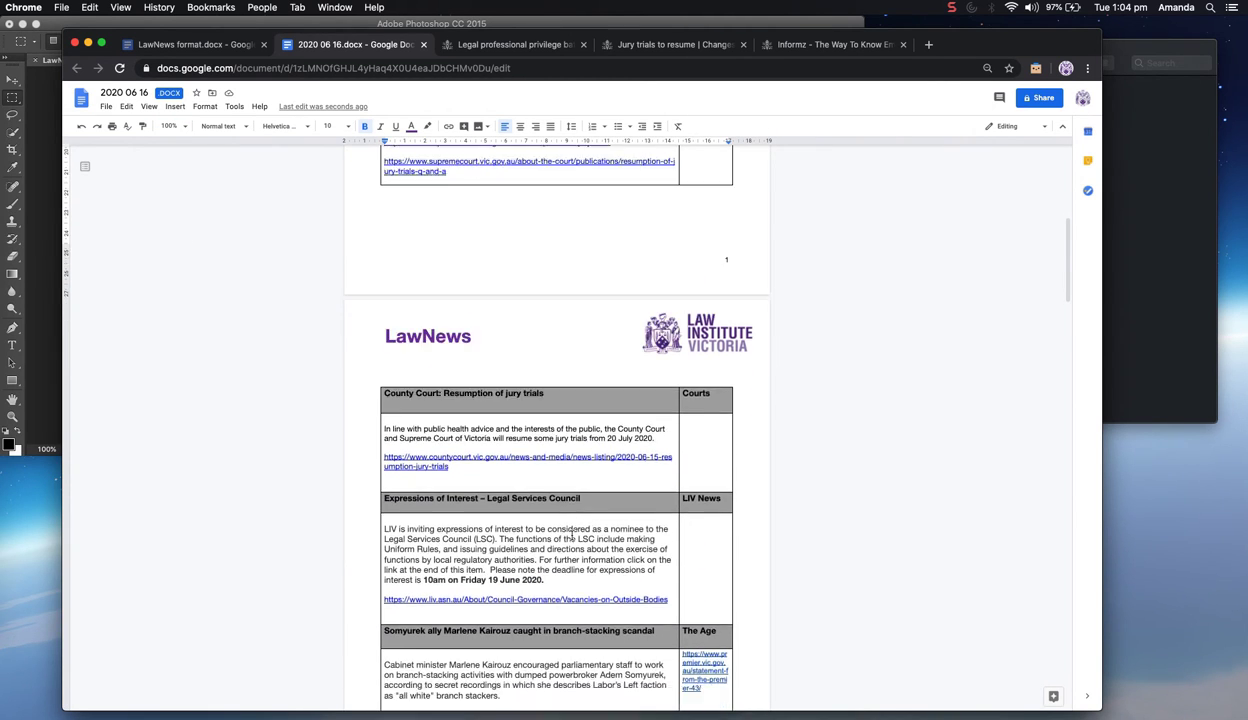
pyautogui.scroll(-3, 572, 536)
pyautogui.moveTo(473, 555); pyautogui.dragTo(704, 568)
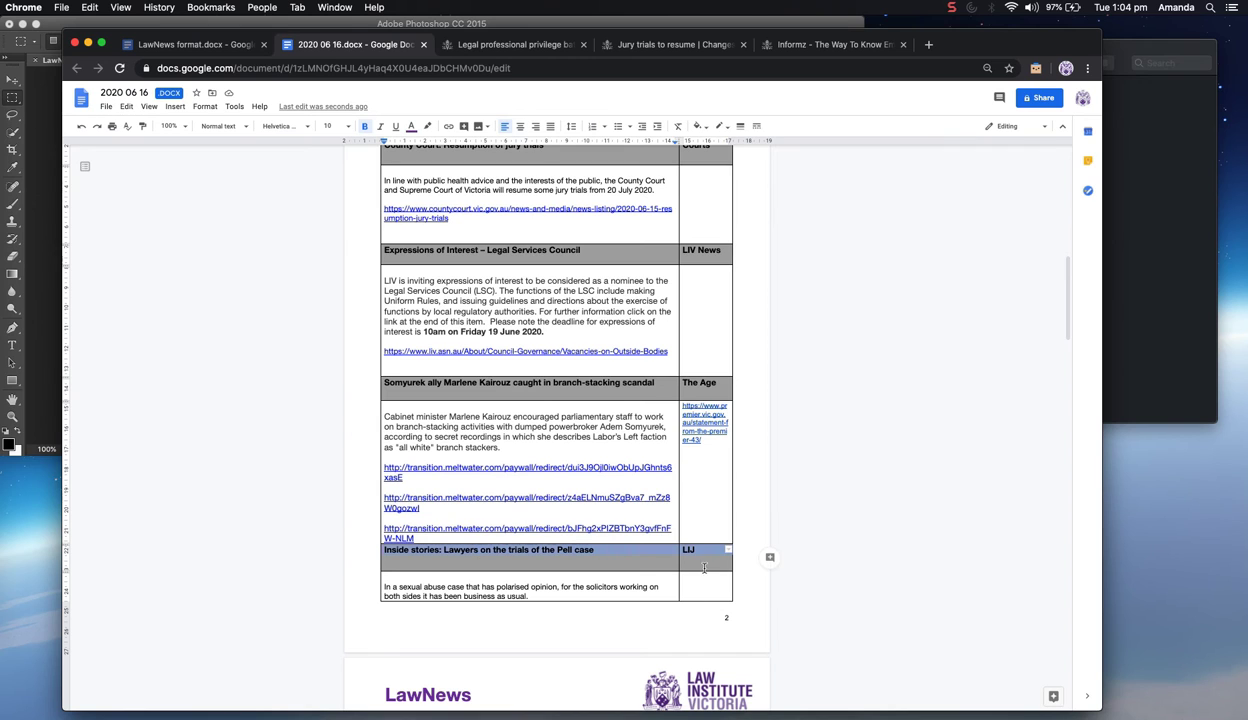
pyautogui.scroll(-4, 625, 548)
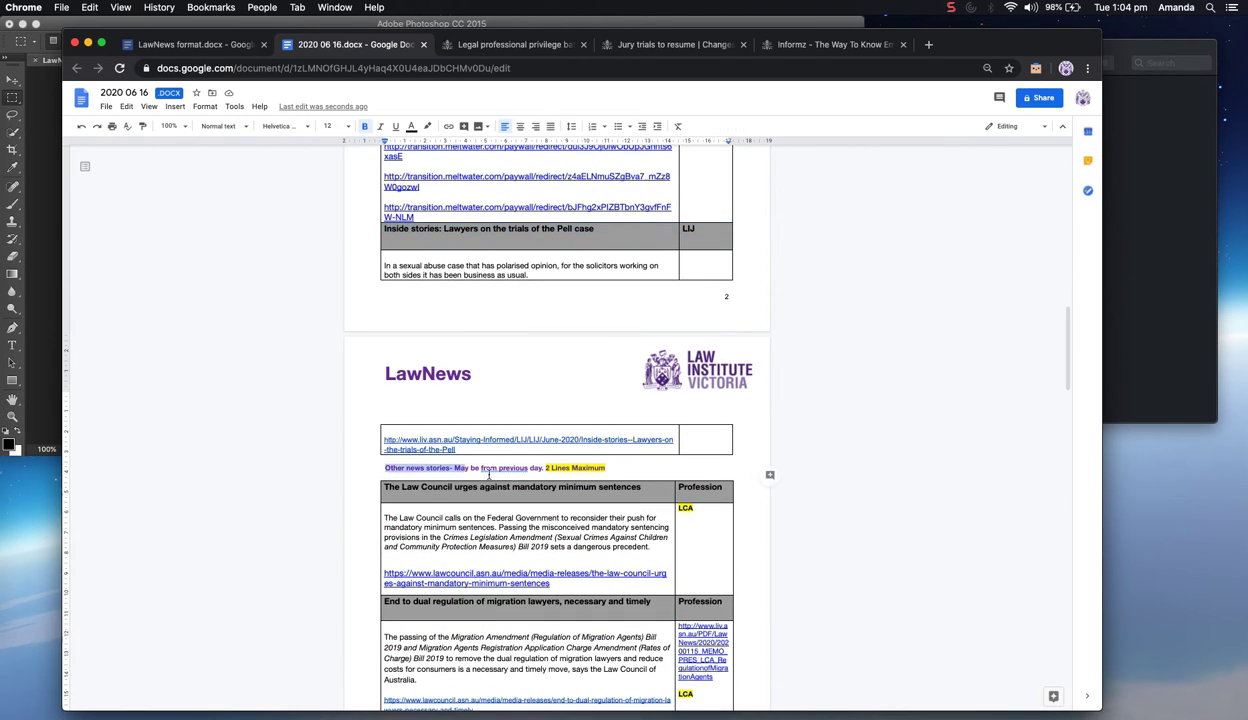
pyautogui.moveTo(383, 467); pyautogui.dragTo(594, 471)
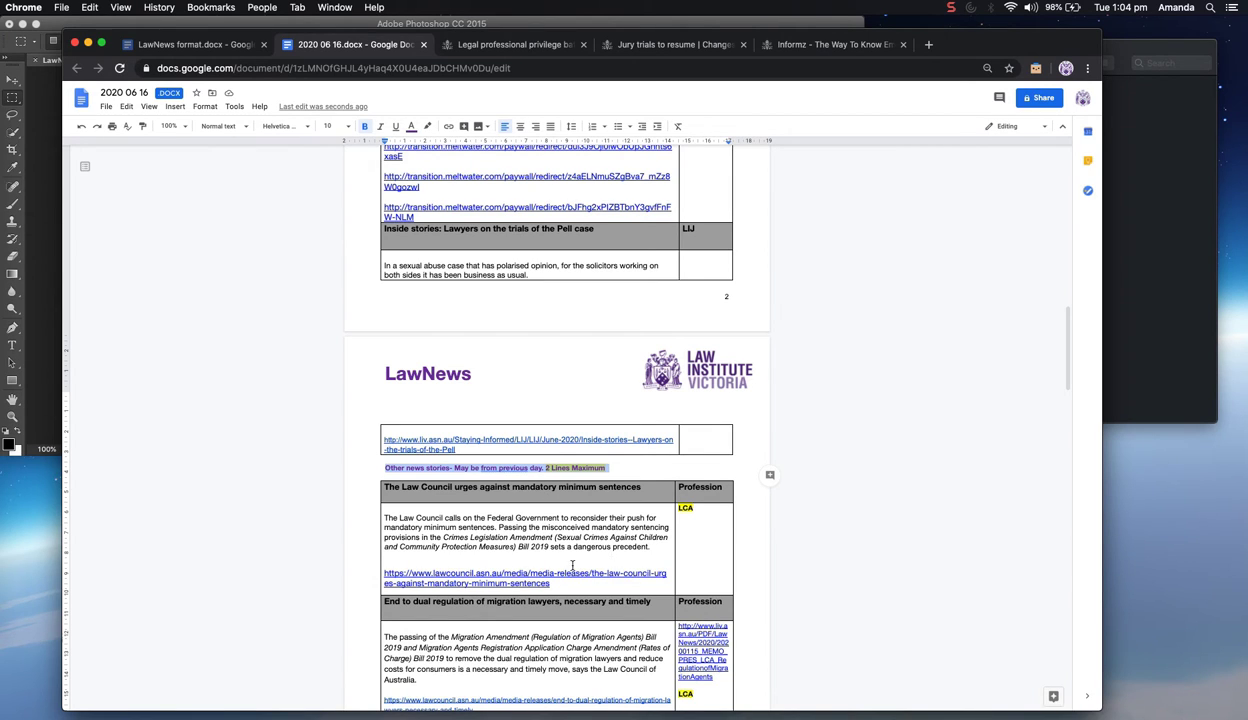
pyautogui.scroll(-5, 568, 548)
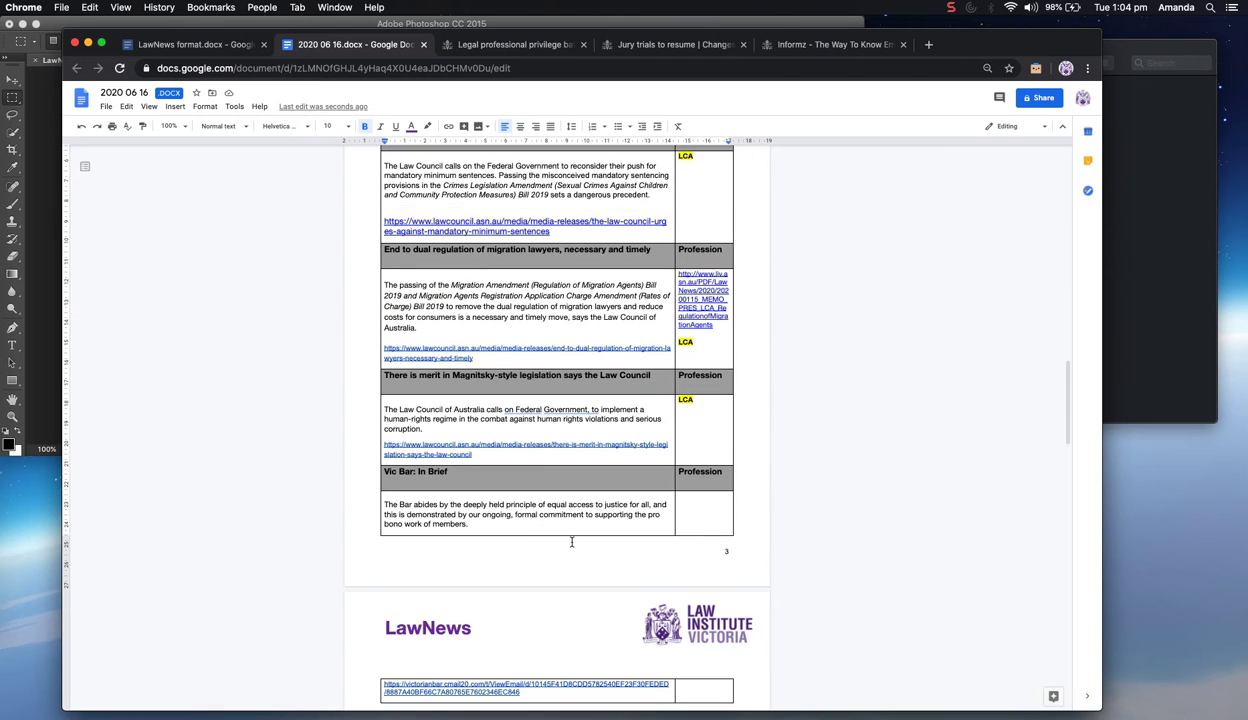
pyautogui.scroll(5, 571, 540)
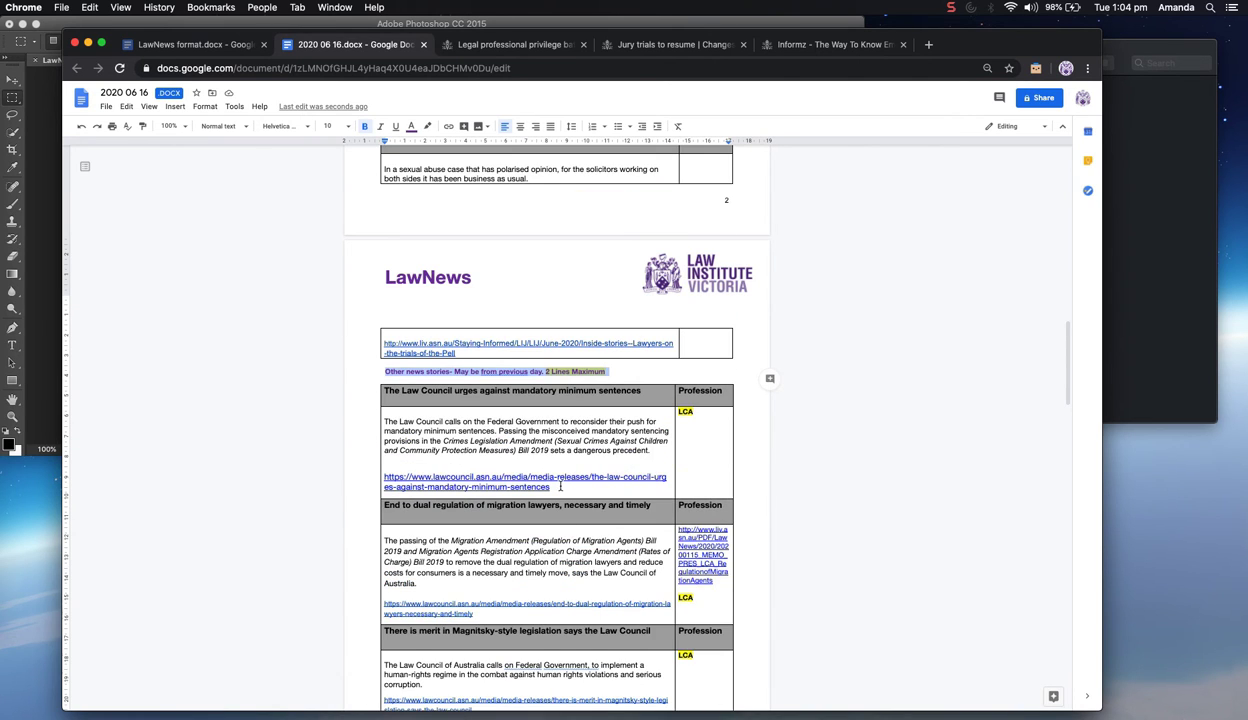
pyautogui.scroll(10, 560, 487)
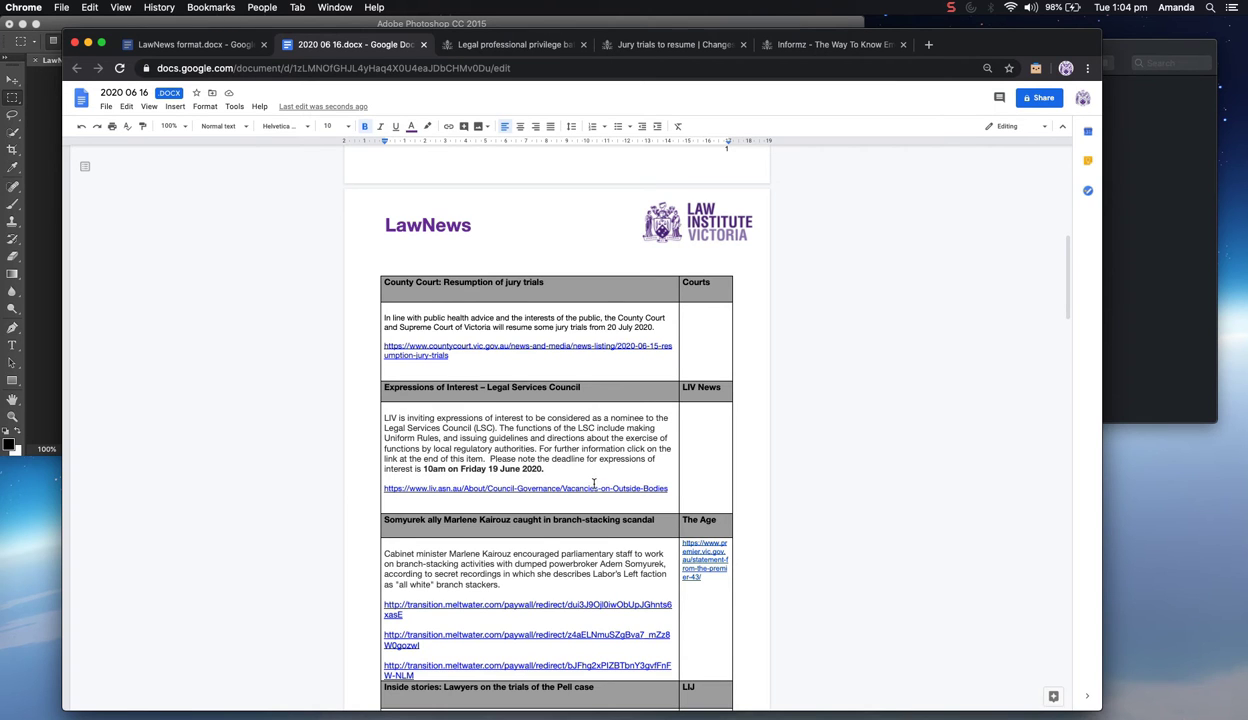
pyautogui.scroll(7, 594, 484)
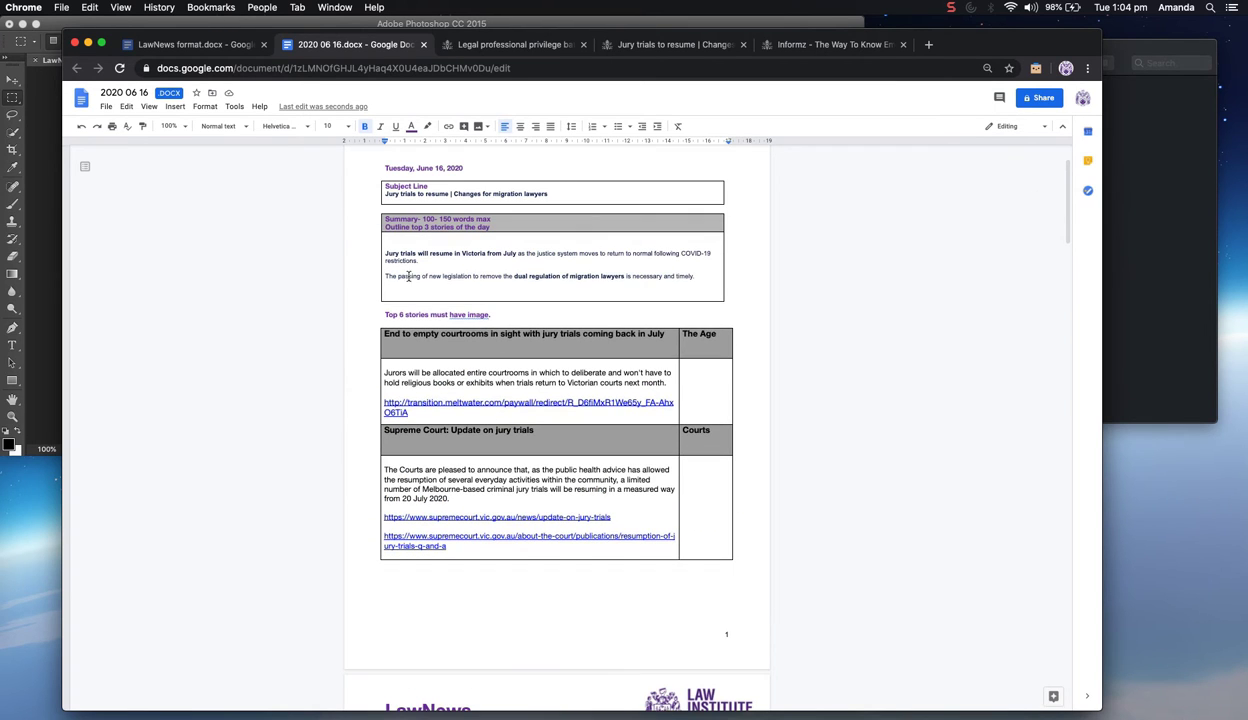
pyautogui.moveTo(397, 258); pyautogui.dragTo(480, 273)
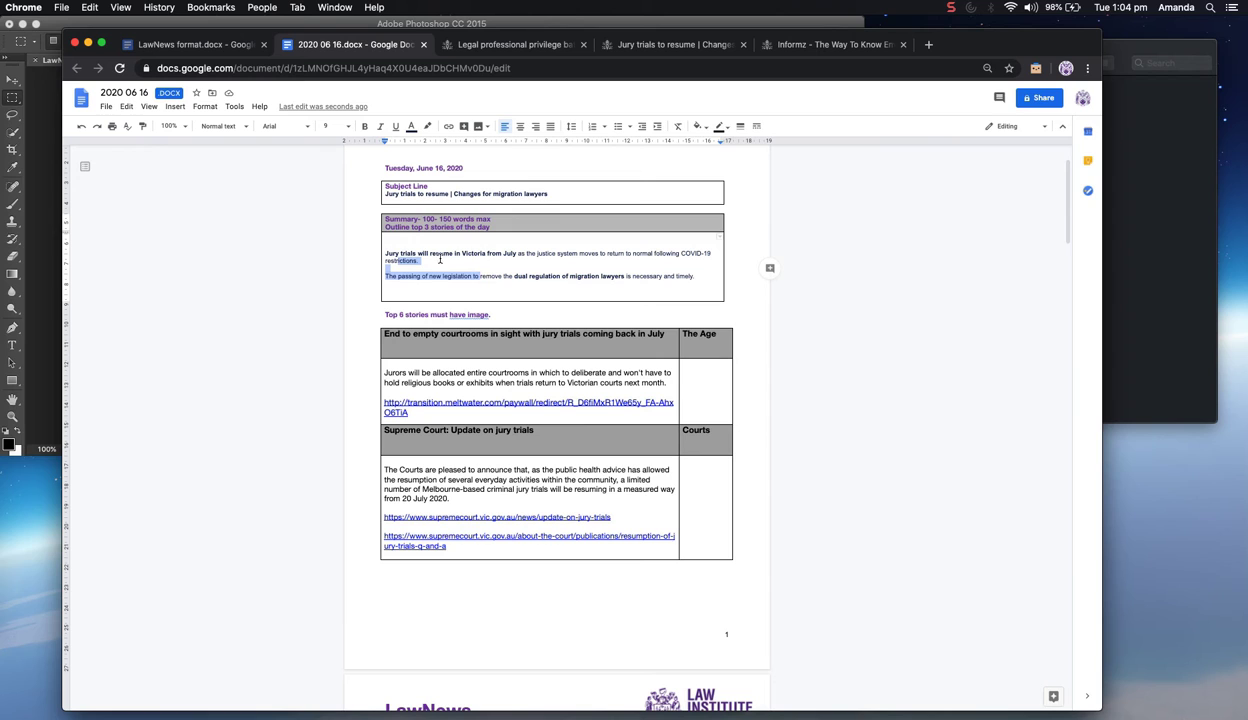
pyautogui.press('super+v')
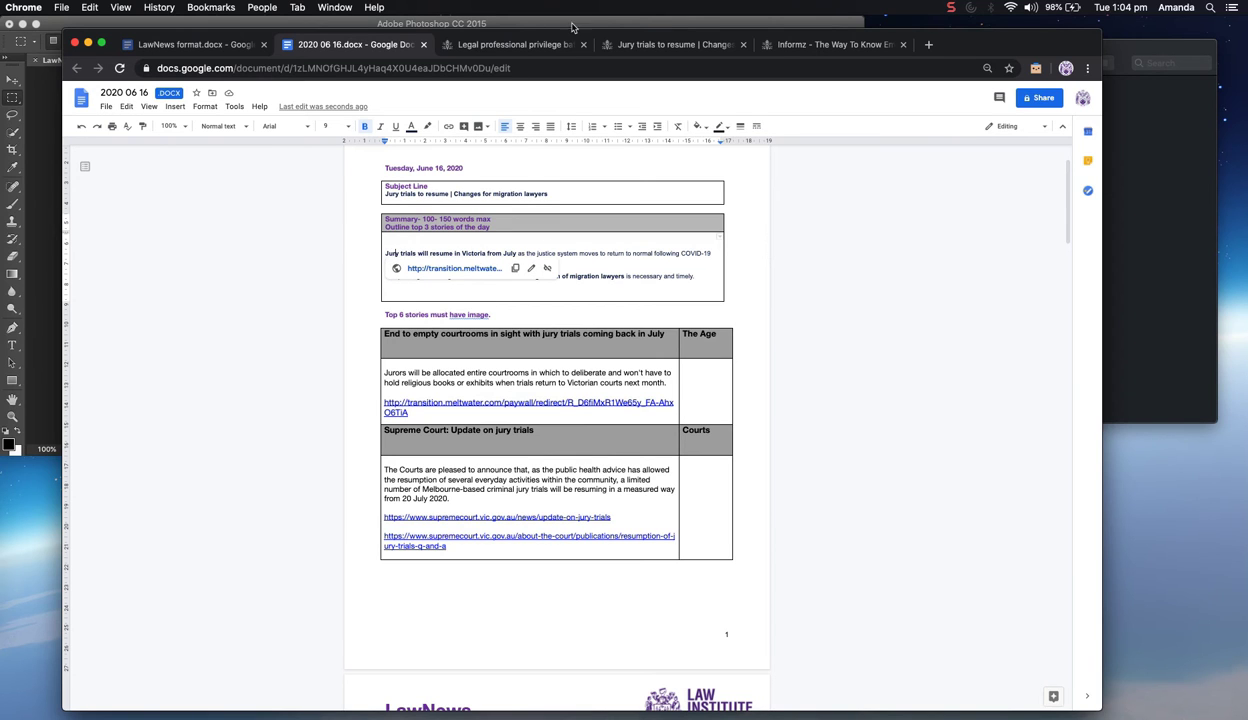
# Return to the LN-2020-06-16 message design in Informz and reposition the browser window
pyautogui.click(803, 45)
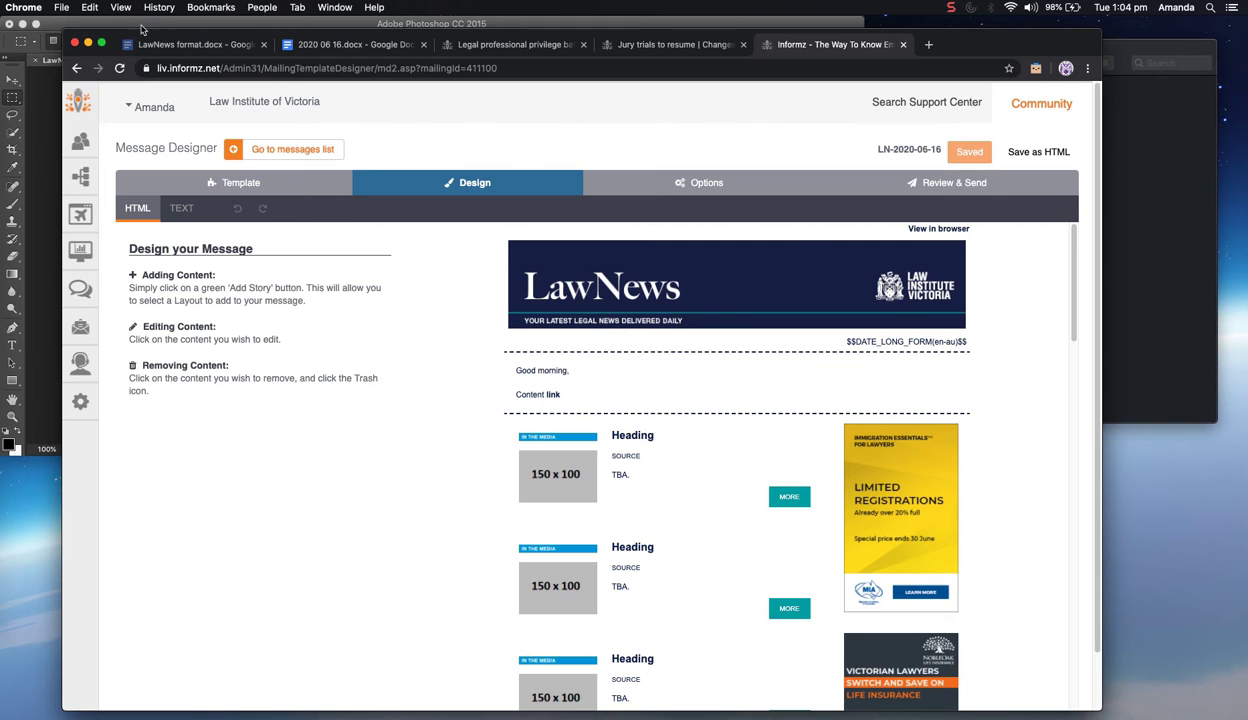
pyautogui.moveTo(109, 39); pyautogui.dragTo(64, 27)
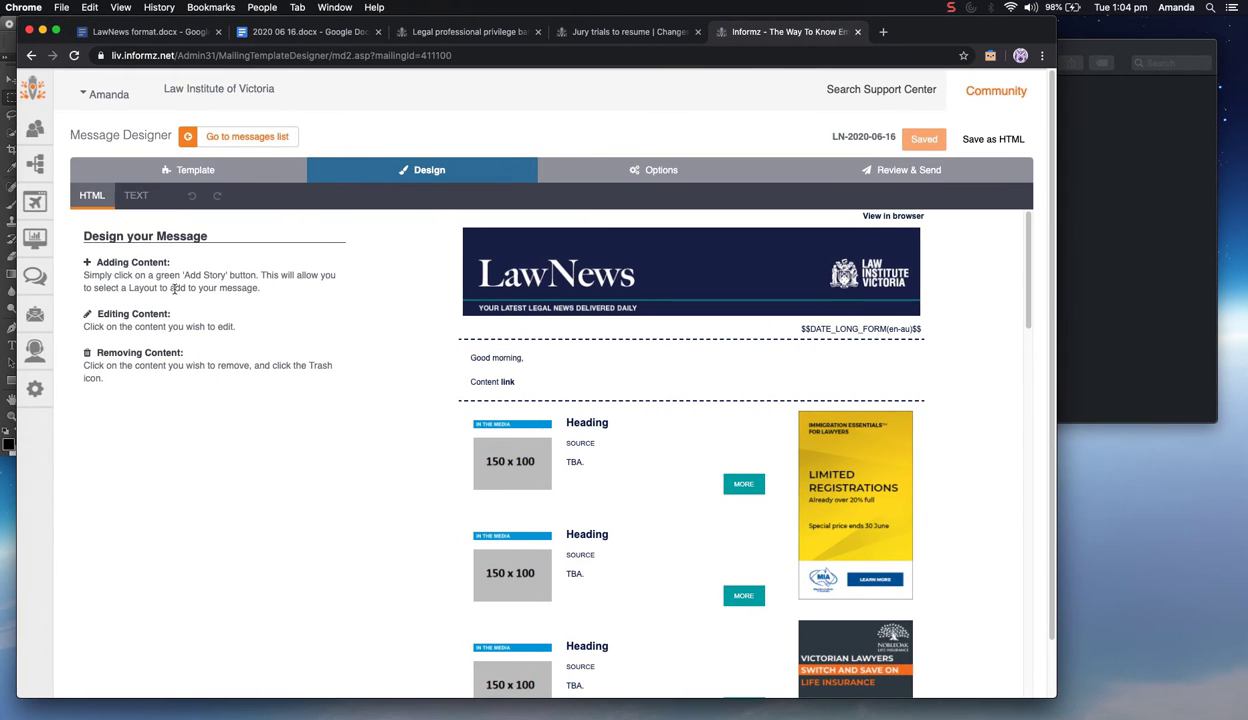
pyautogui.moveTo(38, 314)
# Replace the "Content link" placeholder under "Good morning," with the two-paragraph summary copied from the 2020 06 16 document
pyautogui.click(342, 35)
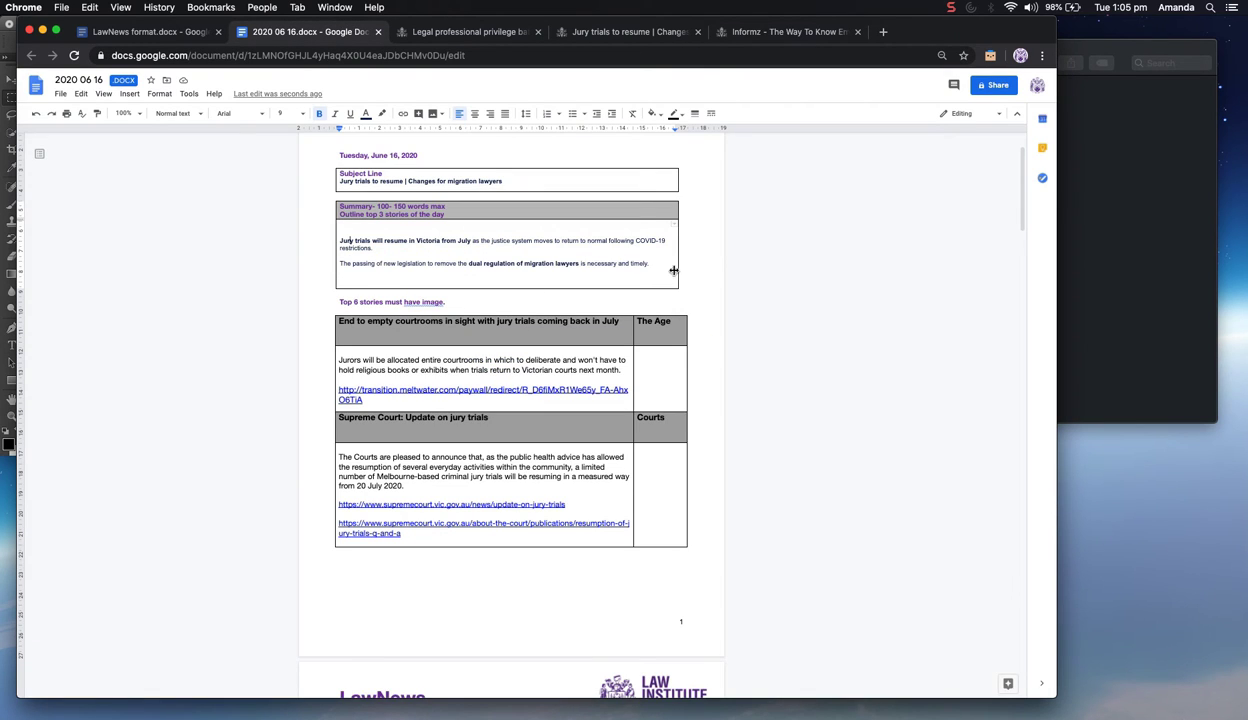
pyautogui.moveTo(673, 270); pyautogui.dragTo(339, 240)
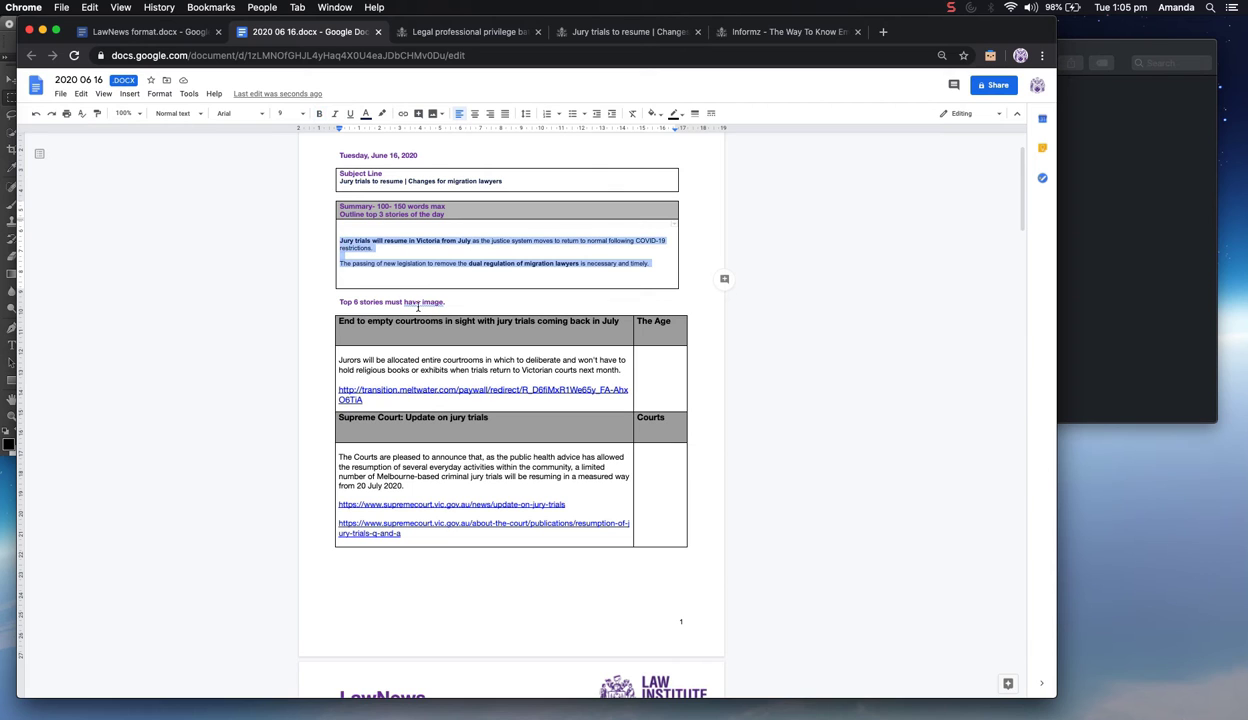
pyautogui.press('super+c')
pyautogui.click(628, 32)
pyautogui.click(740, 32)
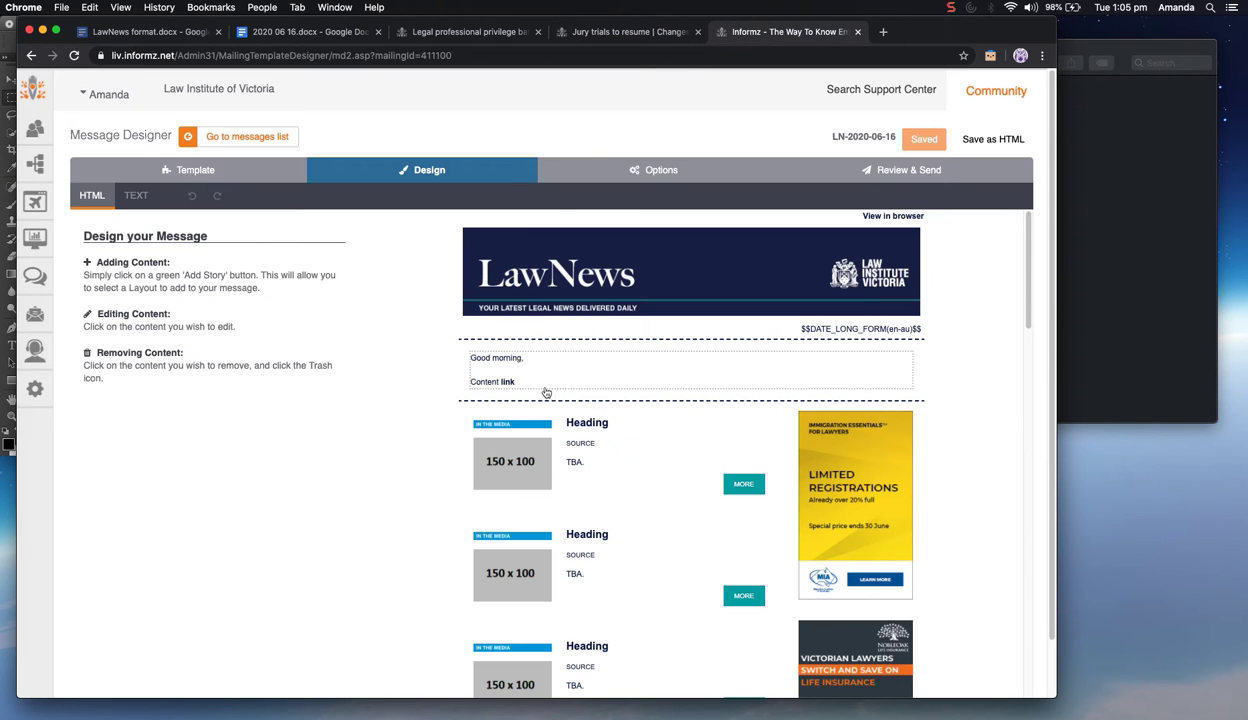
pyautogui.click(517, 367)
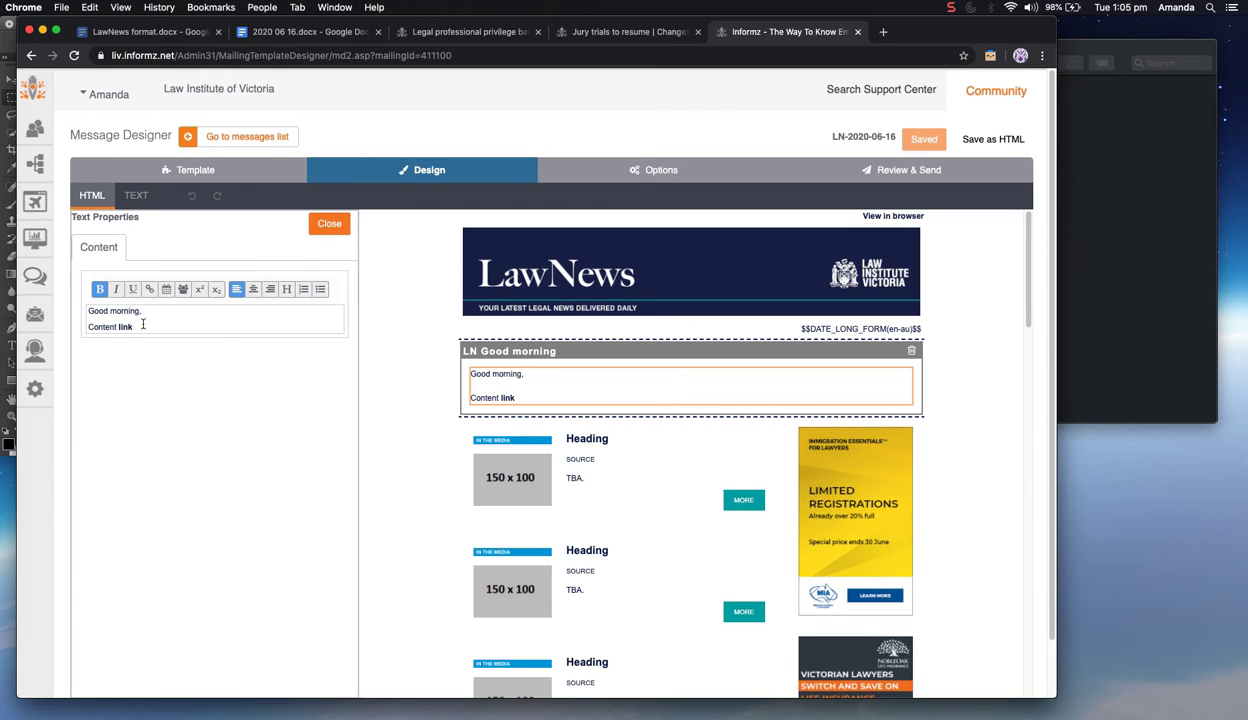
pyautogui.moveTo(167, 326); pyautogui.dragTo(81, 327)
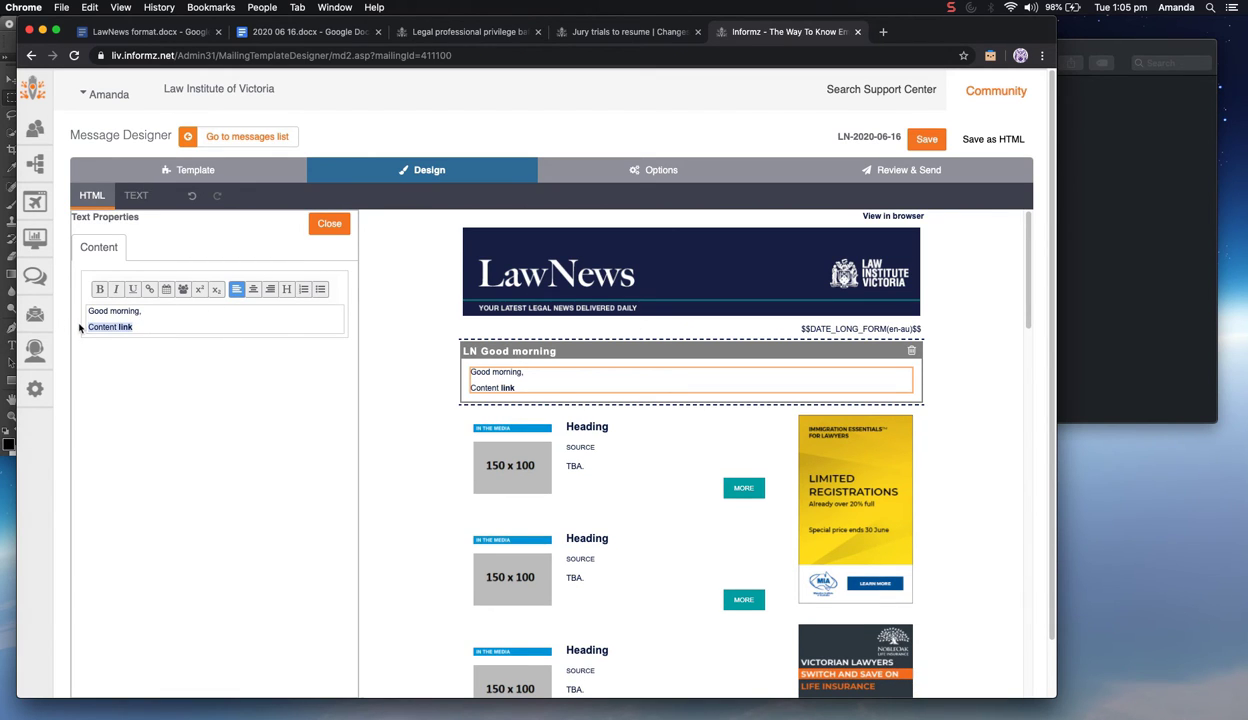
pyautogui.press('super+v')
pyautogui.press('BackSpace')
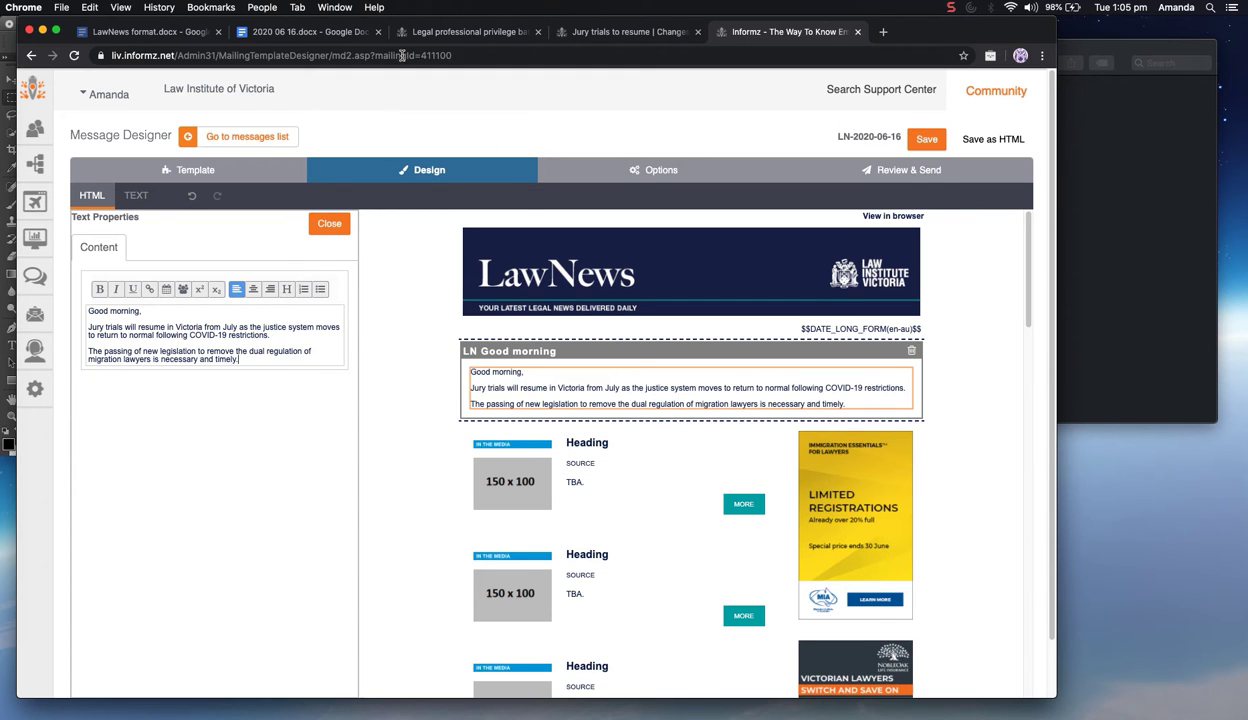
# Replace the first Top 6 news heading with "End to empty courtrooms in sight with jury trials coming back in July" copied from the document
pyautogui.click(310, 32)
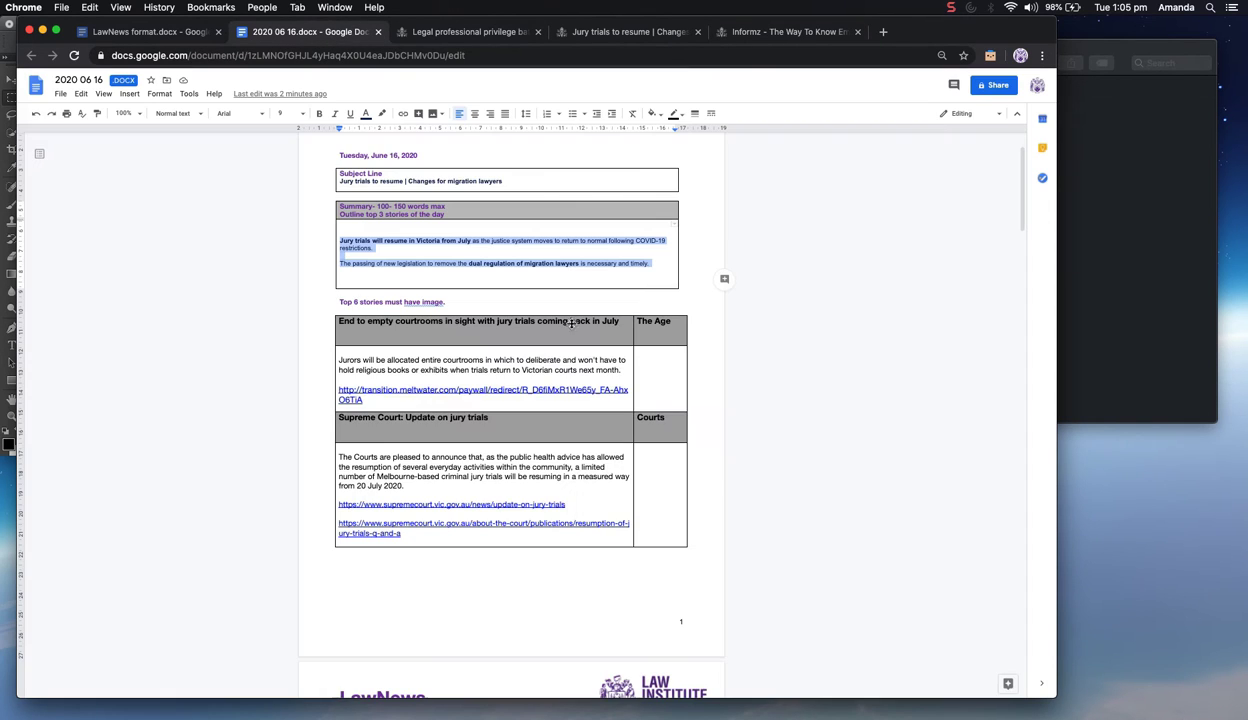
pyautogui.click(342, 322)
pyautogui.moveTo(340, 321)
pyautogui.mouseDown()
pyautogui.moveTo(575, 326)
pyautogui.moveTo(350, 310)
pyautogui.moveTo(346, 323)
pyautogui.mouseUp()
pyautogui.click(621, 322)
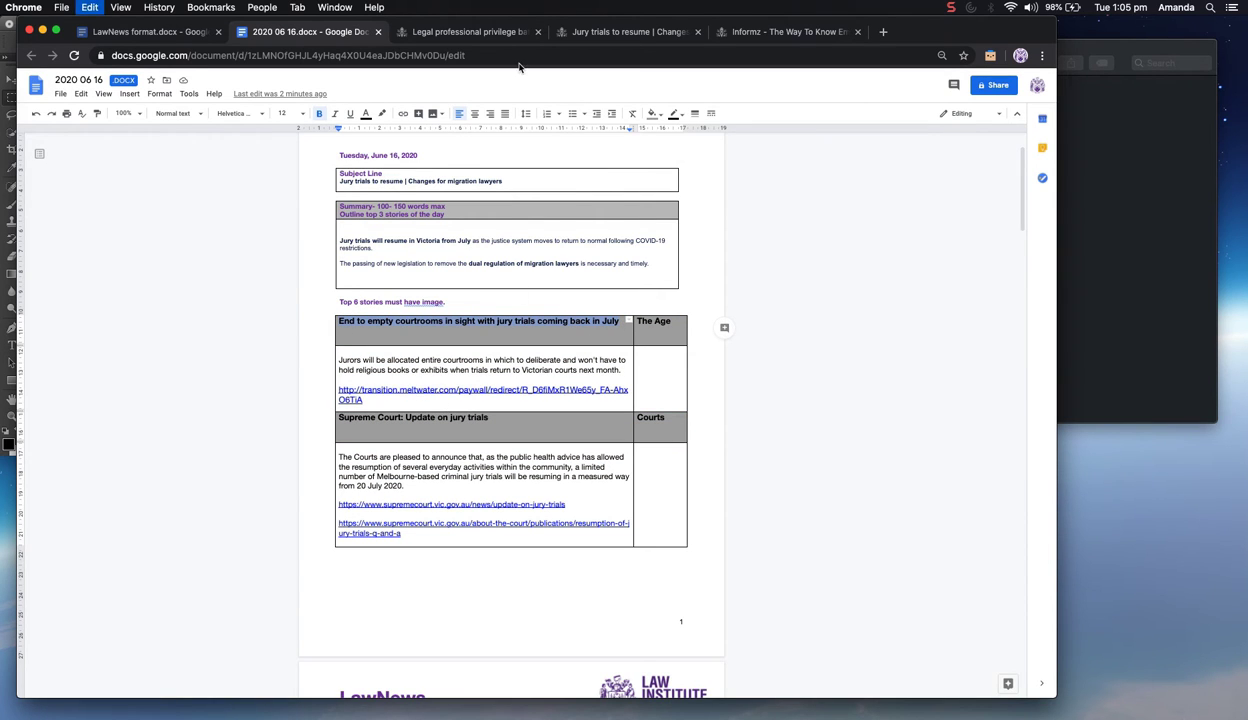
pyautogui.click(722, 33)
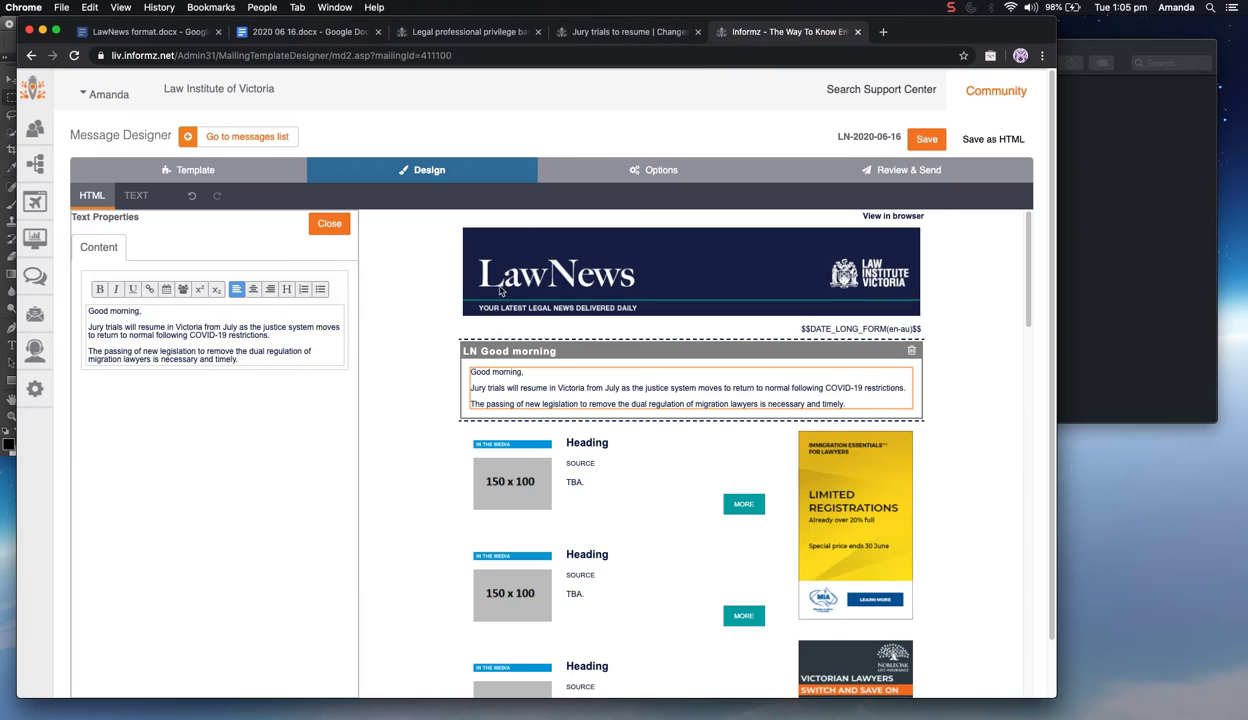
pyautogui.click(578, 444)
pyautogui.doubleClick(106, 313)
pyautogui.press('super+v')
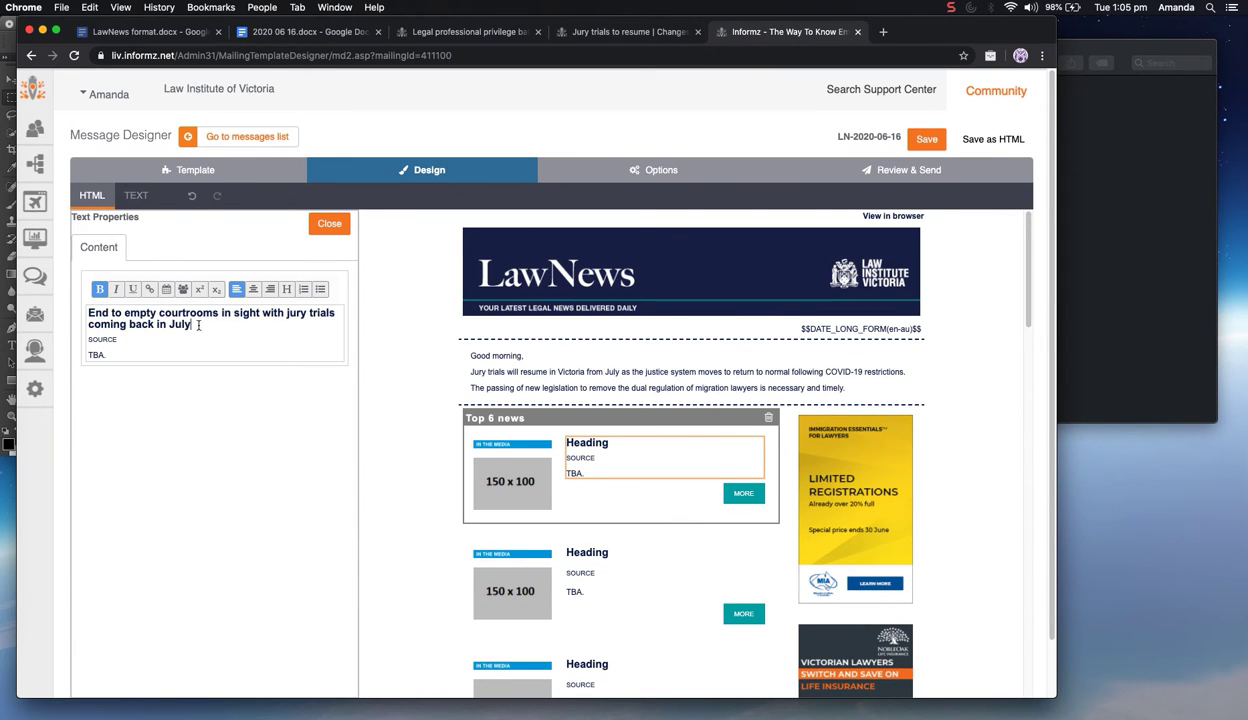
pyautogui.moveTo(200, 324); pyautogui.dragTo(77, 312)
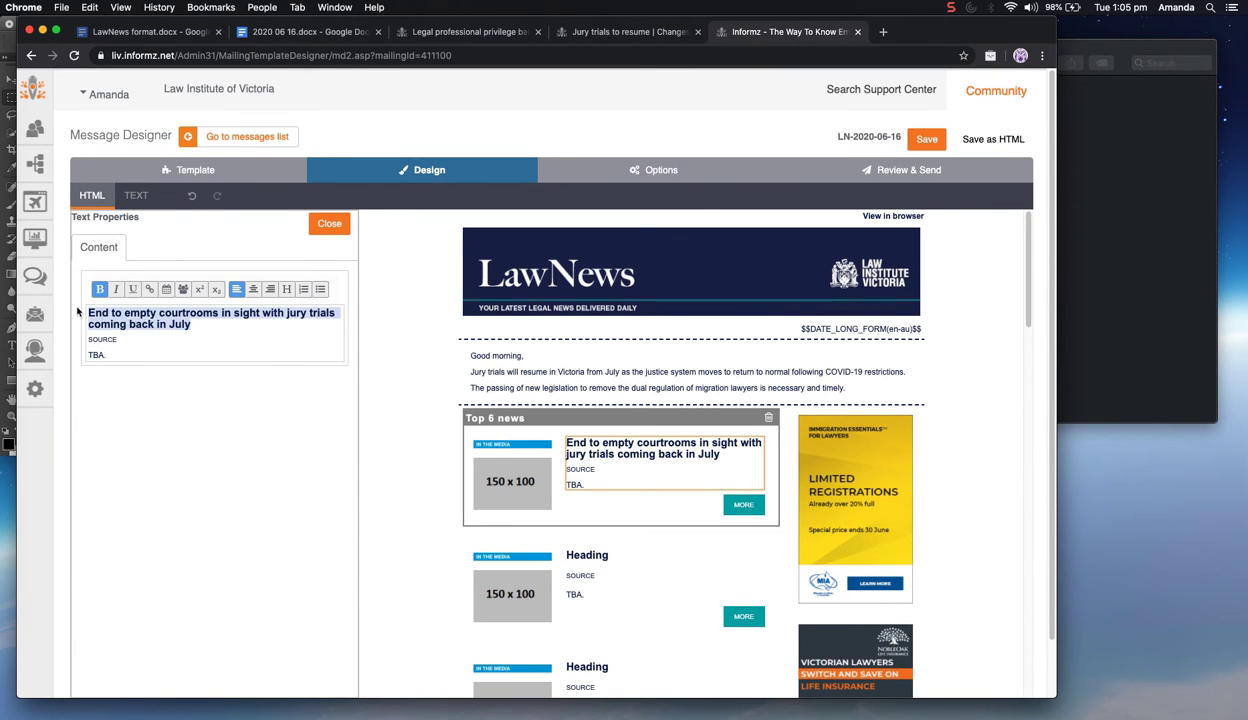
# Start a web page hyperlink on the first Top 6 heading, named "End to empty courtrooms in sight with jury trials coming back in July"
pyautogui.click(148, 291)
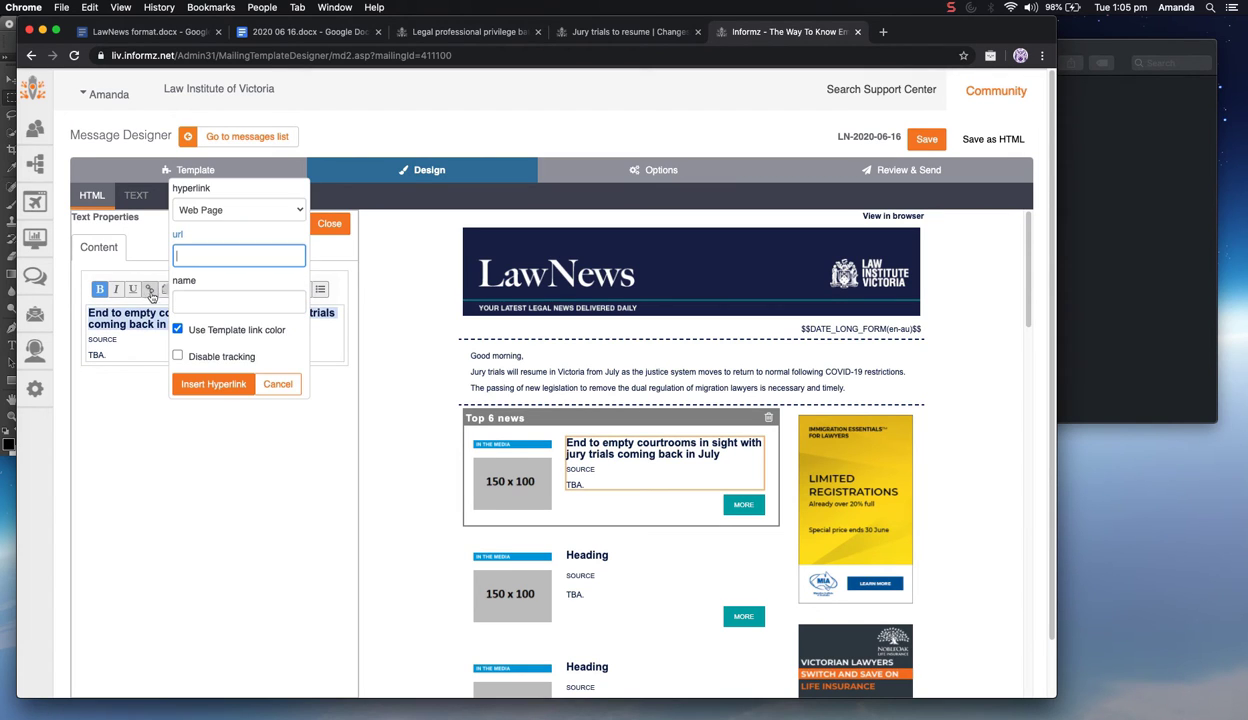
pyautogui.click(238, 302)
pyautogui.click(215, 257)
pyautogui.press('super+a')
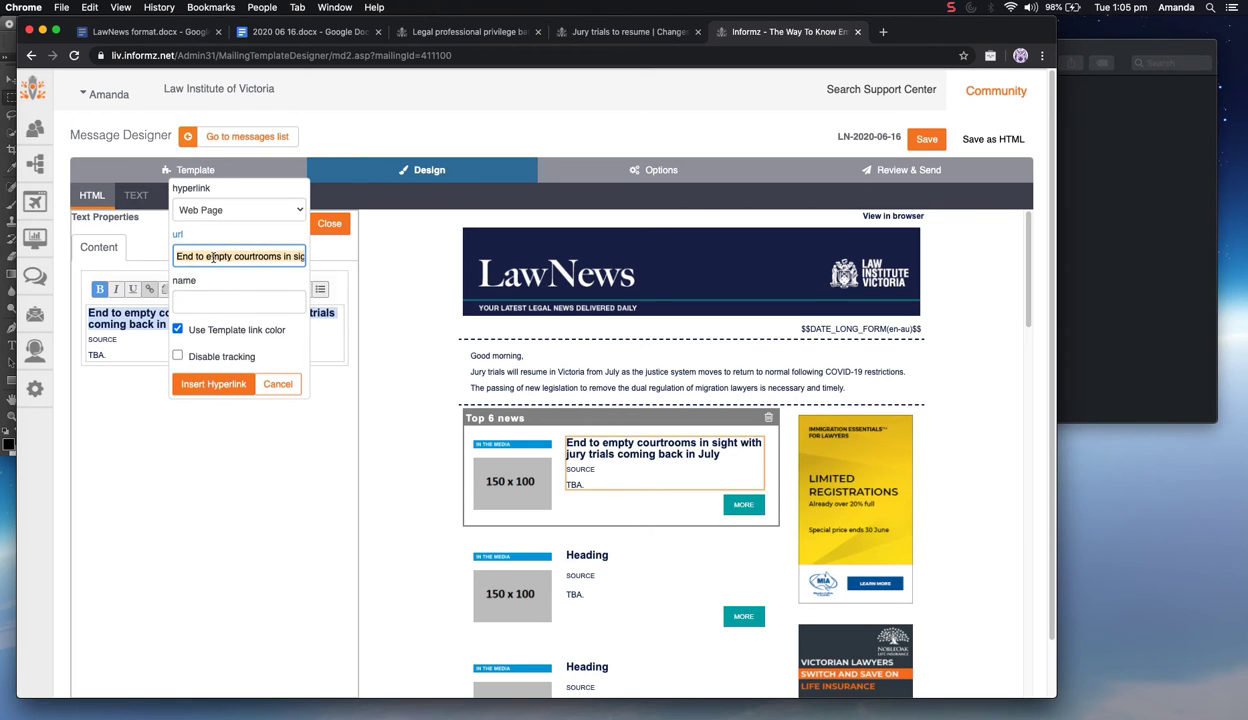
pyautogui.press('super+x')
pyautogui.click(218, 292)
pyautogui.press('super+v')
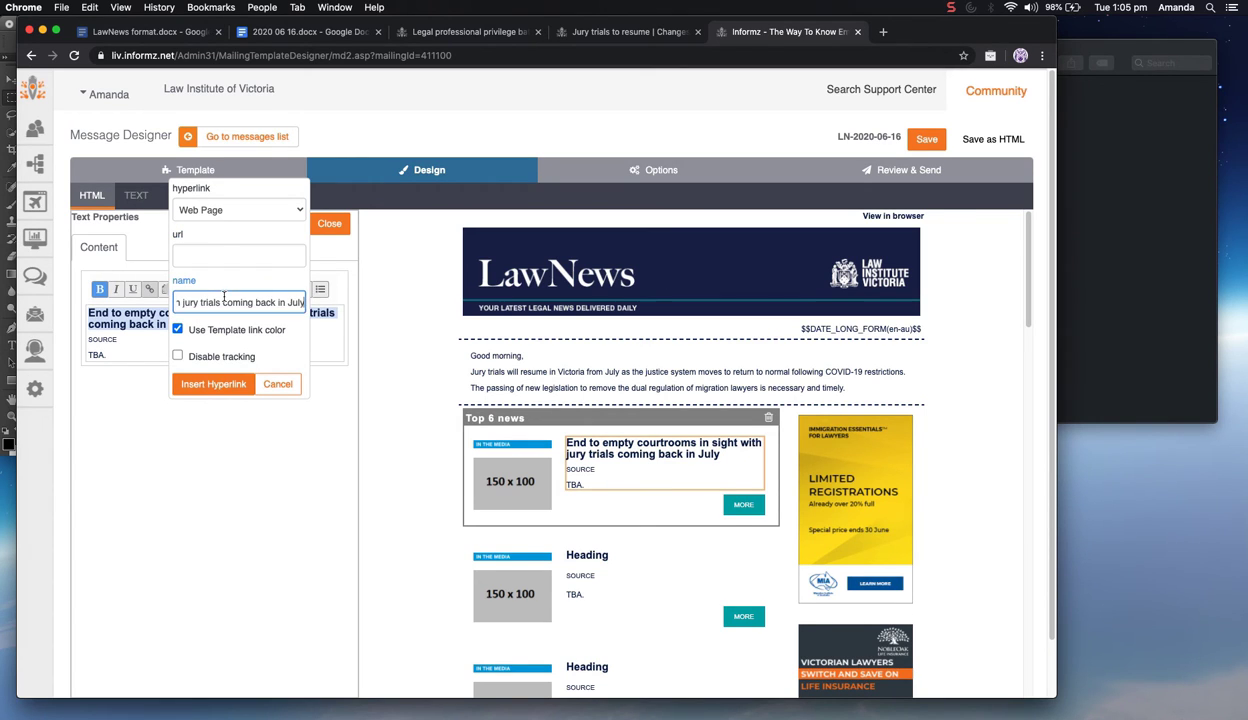
pyautogui.click(218, 246)
pyautogui.click(222, 254)
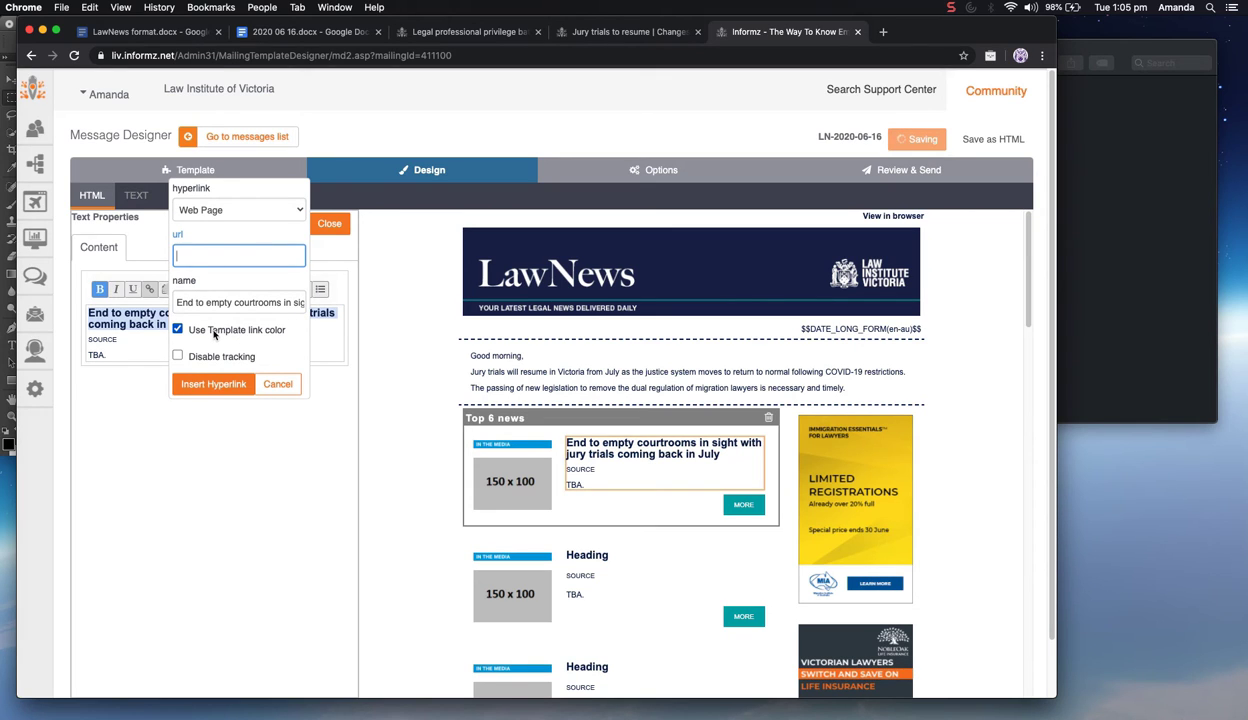
# Turn off the template link color for the heading hyperlink and set its color to #081d4d
pyautogui.click(213, 333)
pyautogui.click(225, 345)
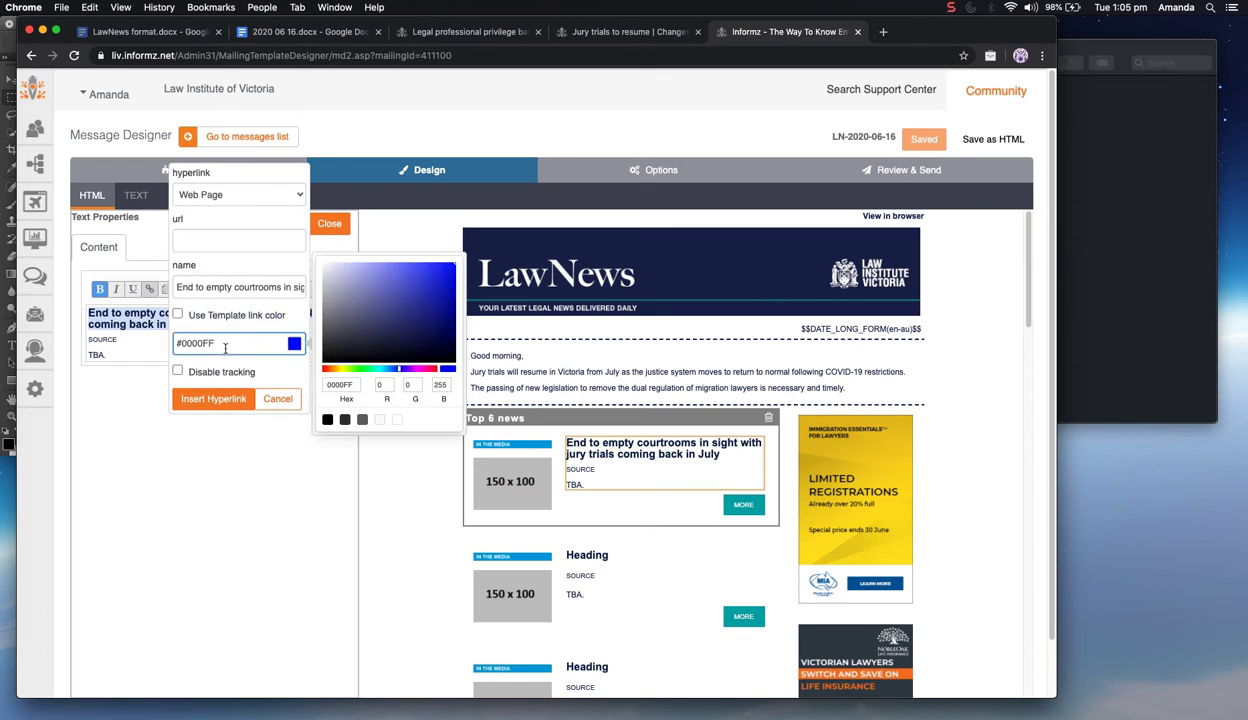
pyautogui.click(337, 384)
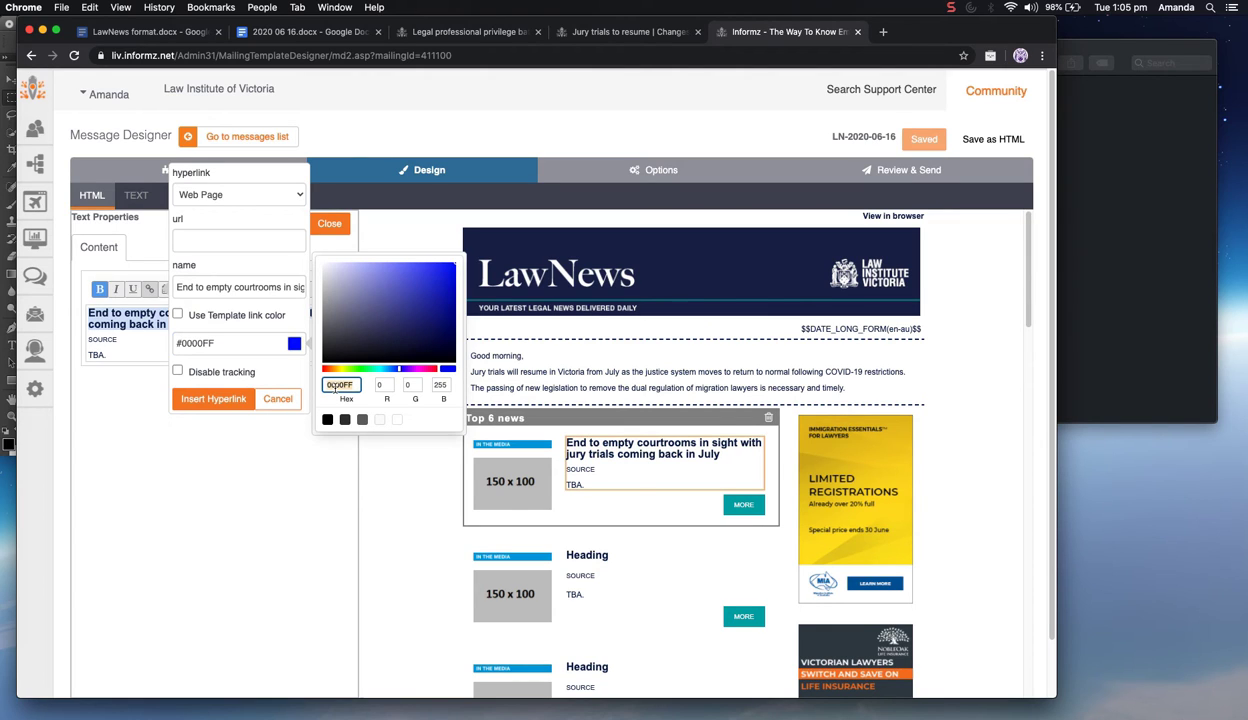
pyautogui.write('0')
pyautogui.write('81c')
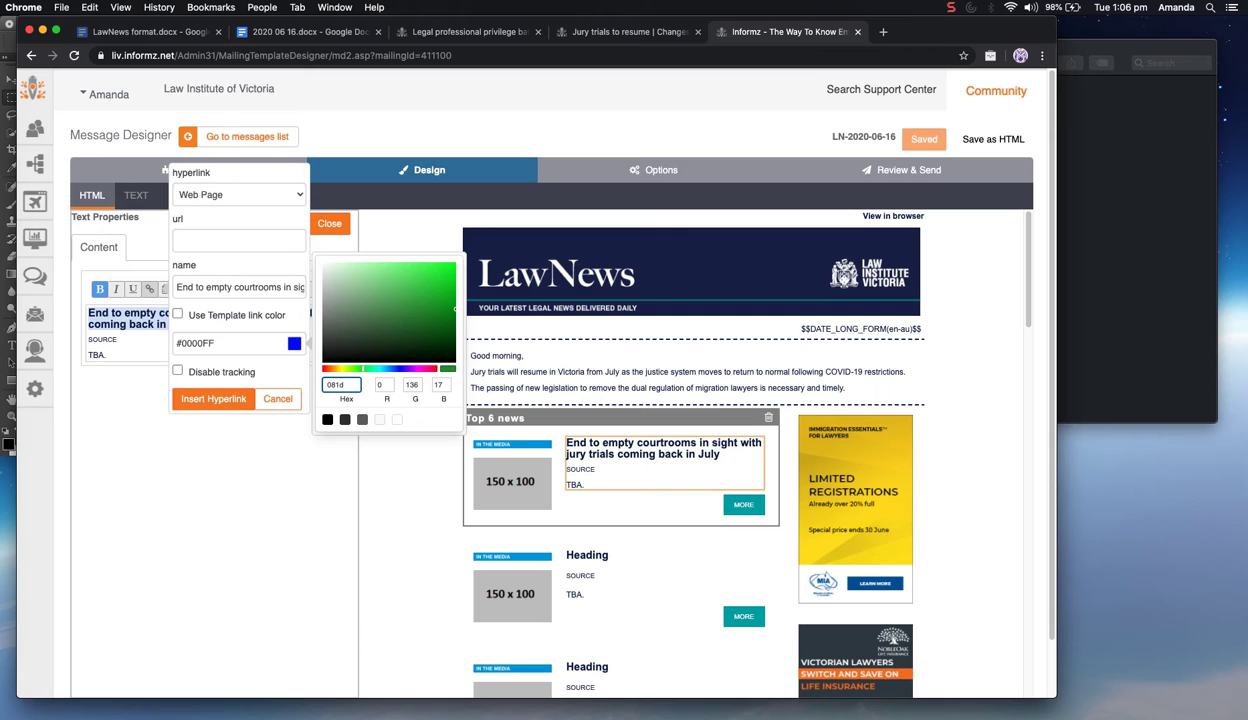
pyautogui.write('4d')
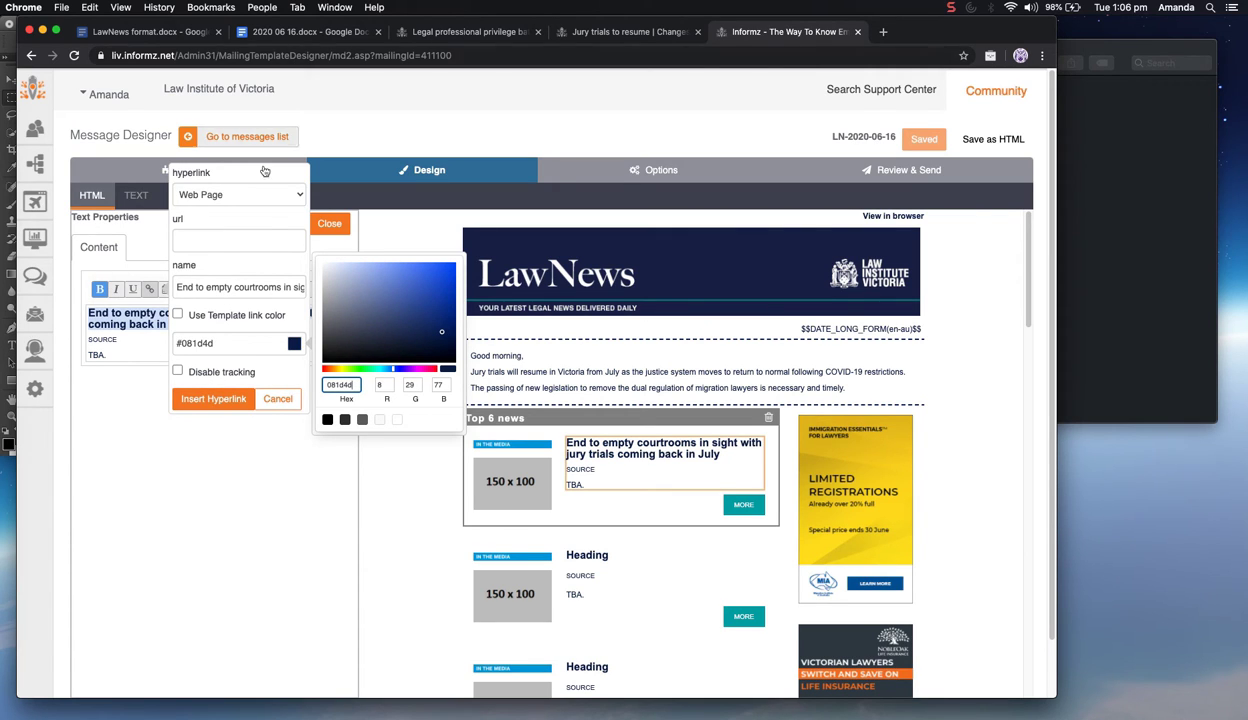
pyautogui.click(212, 398)
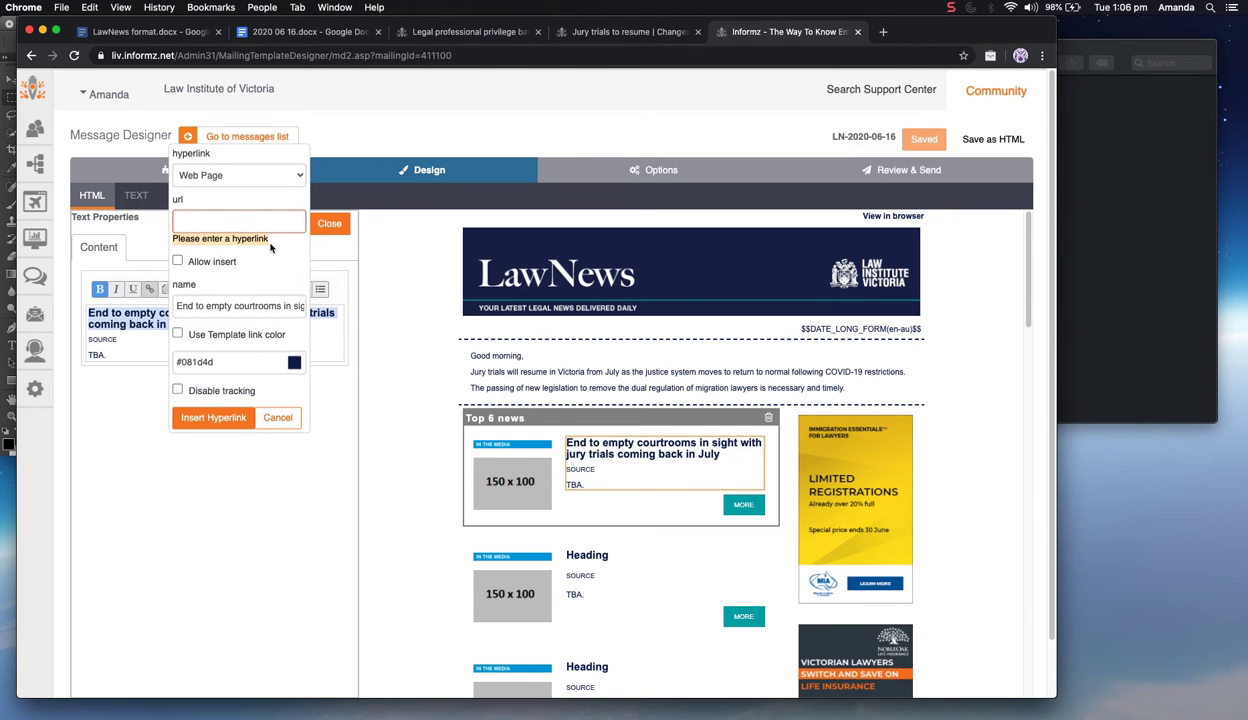
# Copy the first story's transition.meltwater.com link from the 2020 06 16 document into the heading hyperlink's URL and insert the hyperlink
pyautogui.click(312, 32)
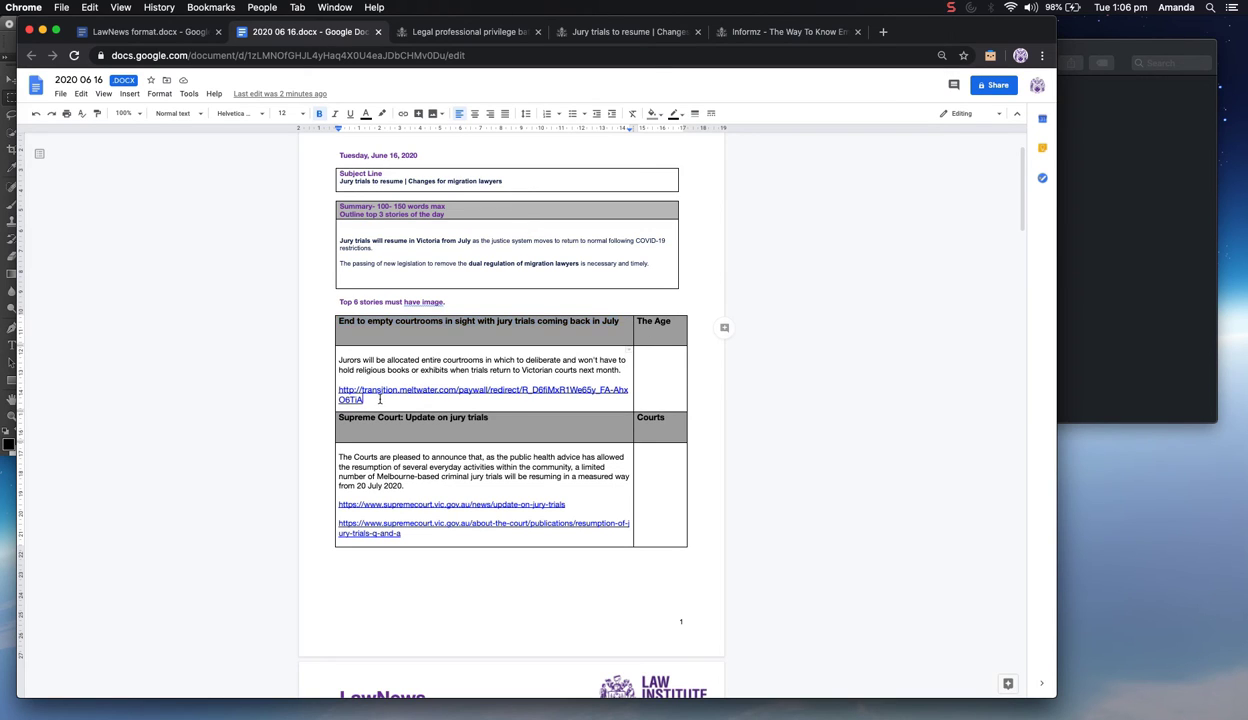
pyautogui.moveTo(362, 399); pyautogui.dragTo(340, 391)
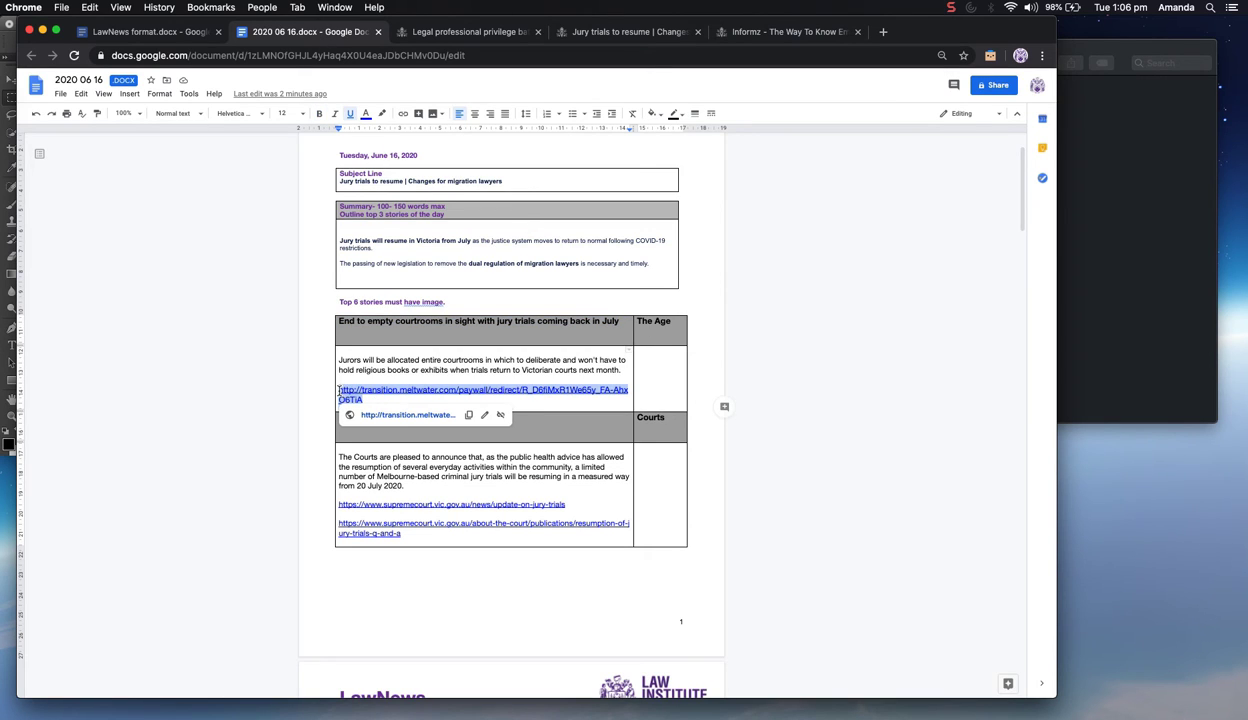
pyautogui.click(773, 32)
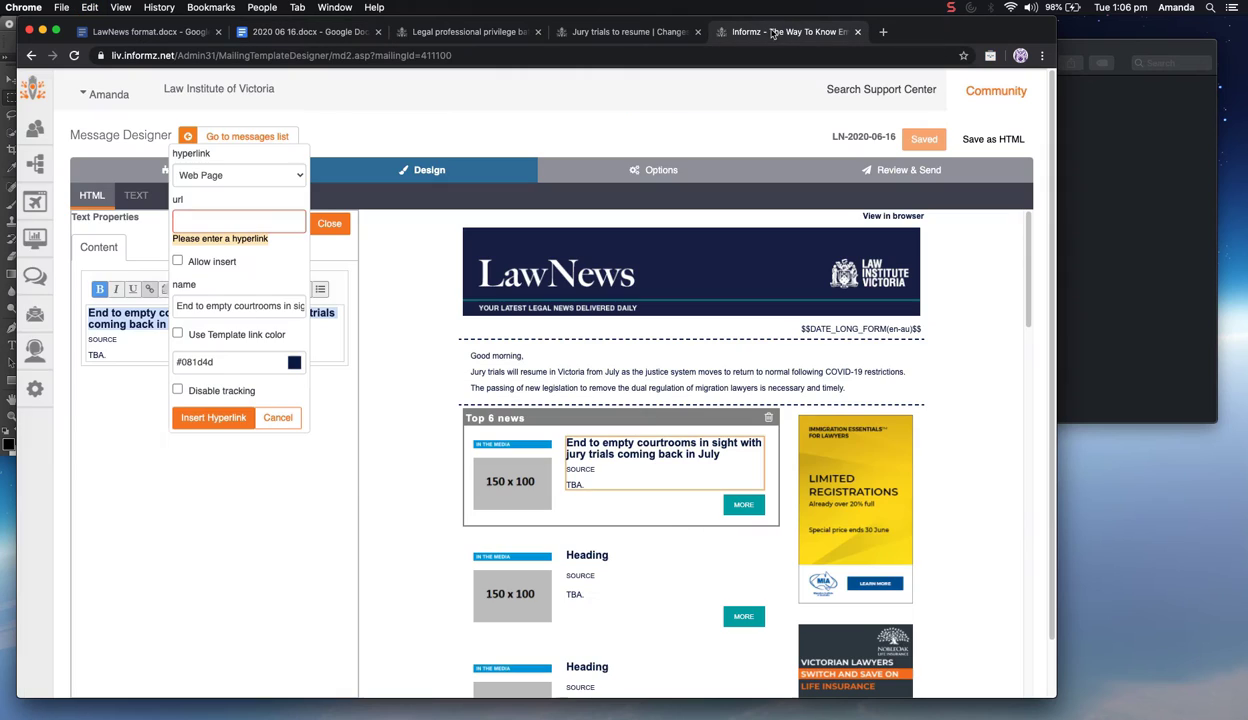
pyautogui.click(256, 224)
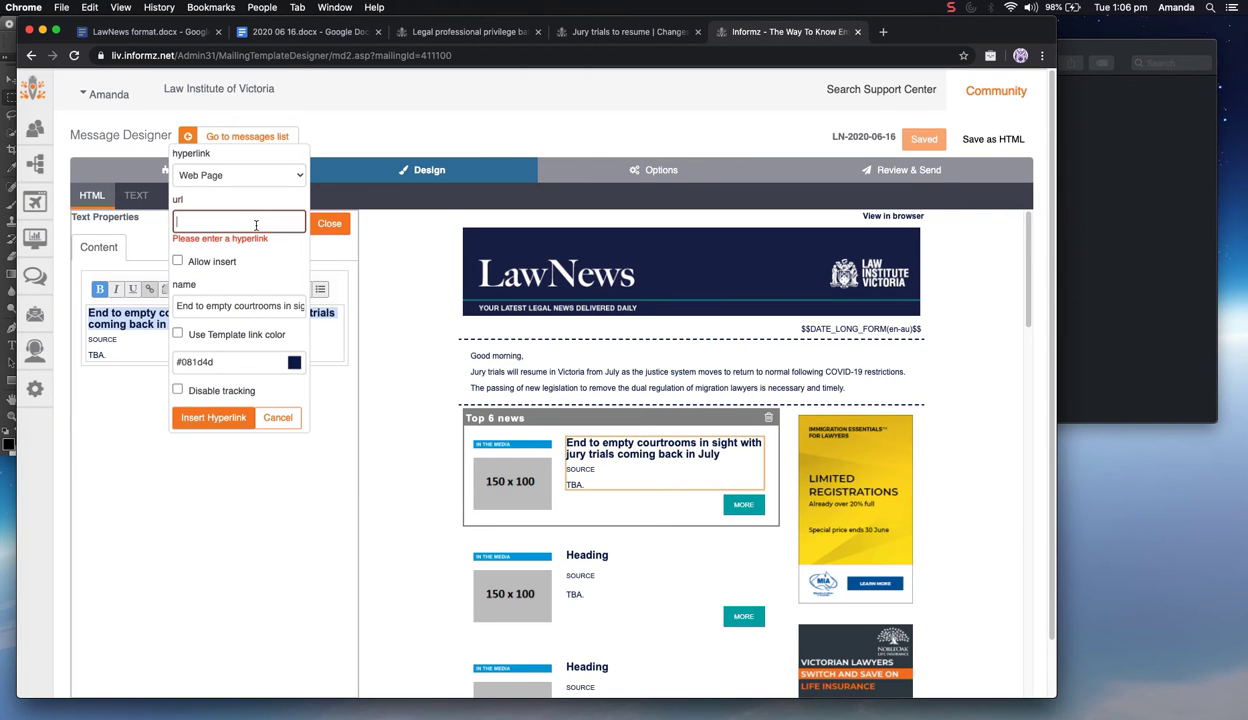
pyautogui.press('super+v')
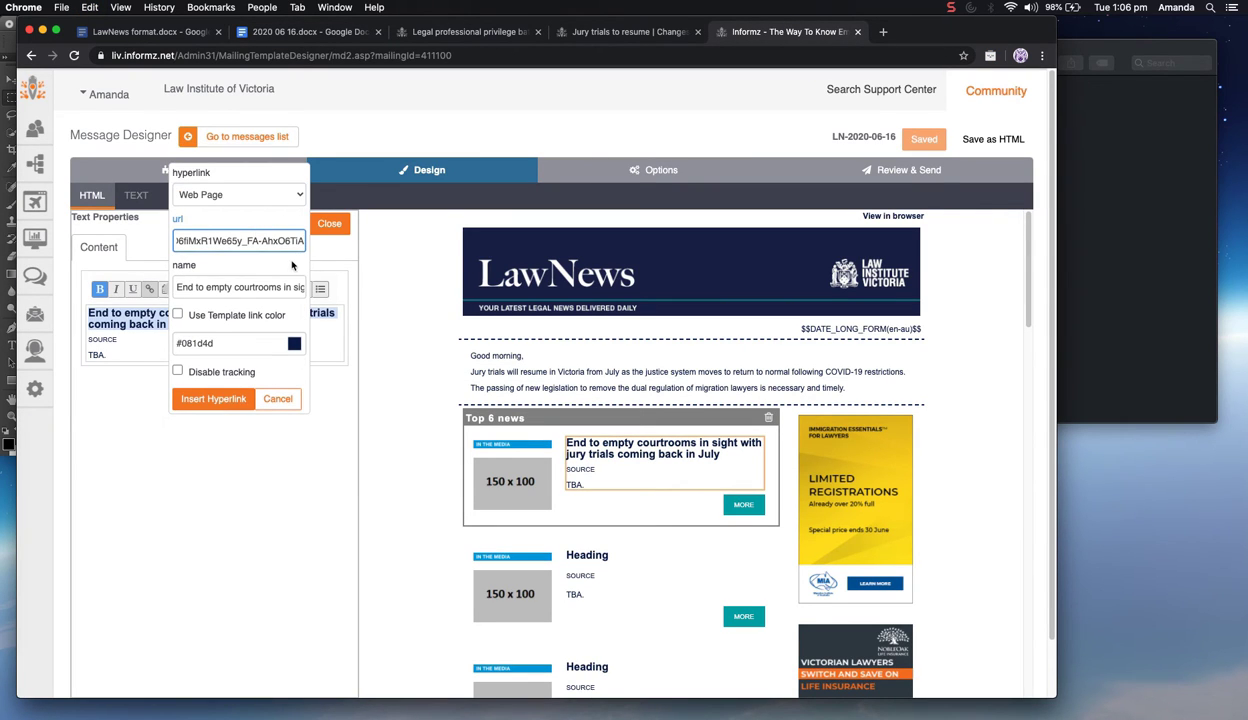
pyautogui.press('Up')
pyautogui.scroll(-2, 256, 240)
pyautogui.click(232, 337)
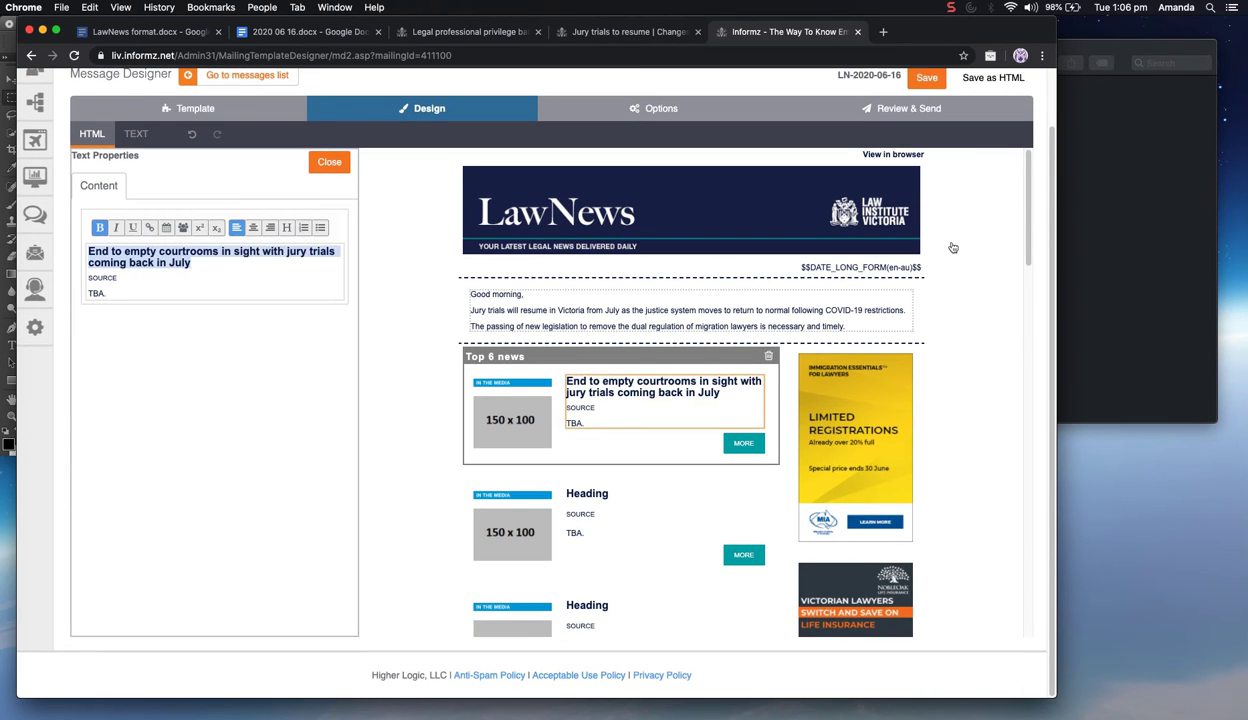
# Widen the browser window and replace the first story's SOURCE placeholder with "THE AGE"
pyautogui.moveTo(1057, 24); pyautogui.dragTo(1217, 33)
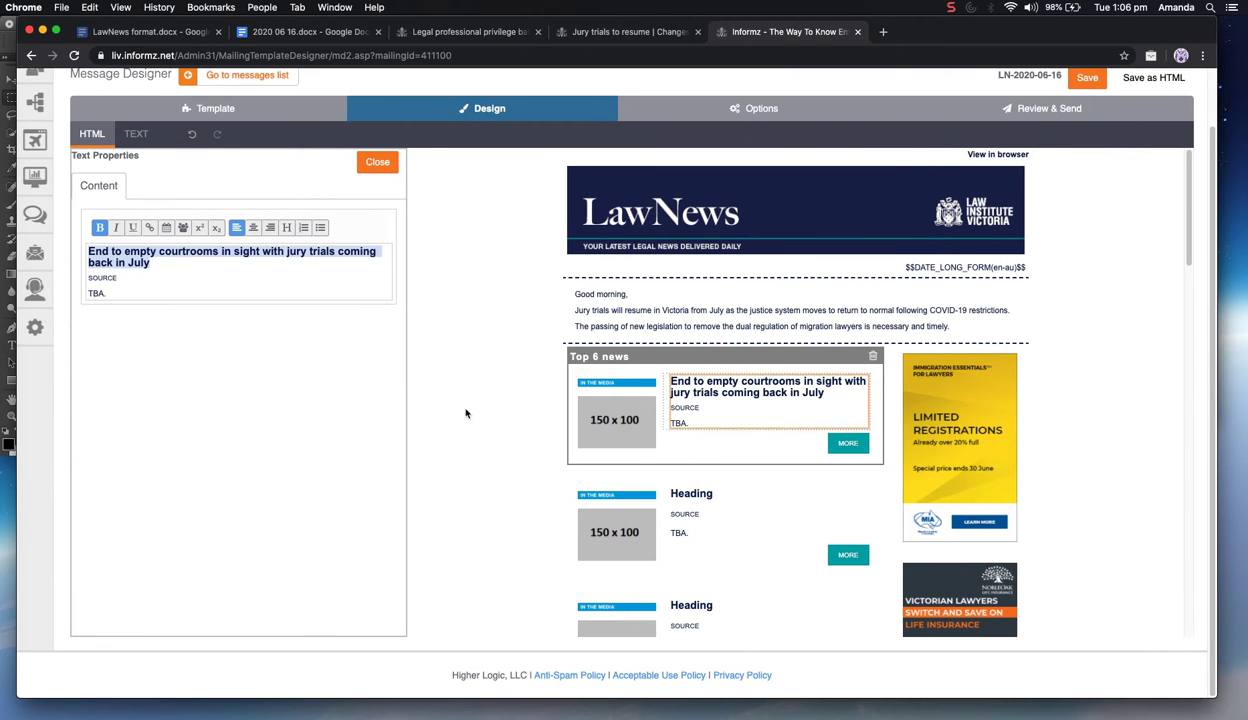
pyautogui.click(640, 428)
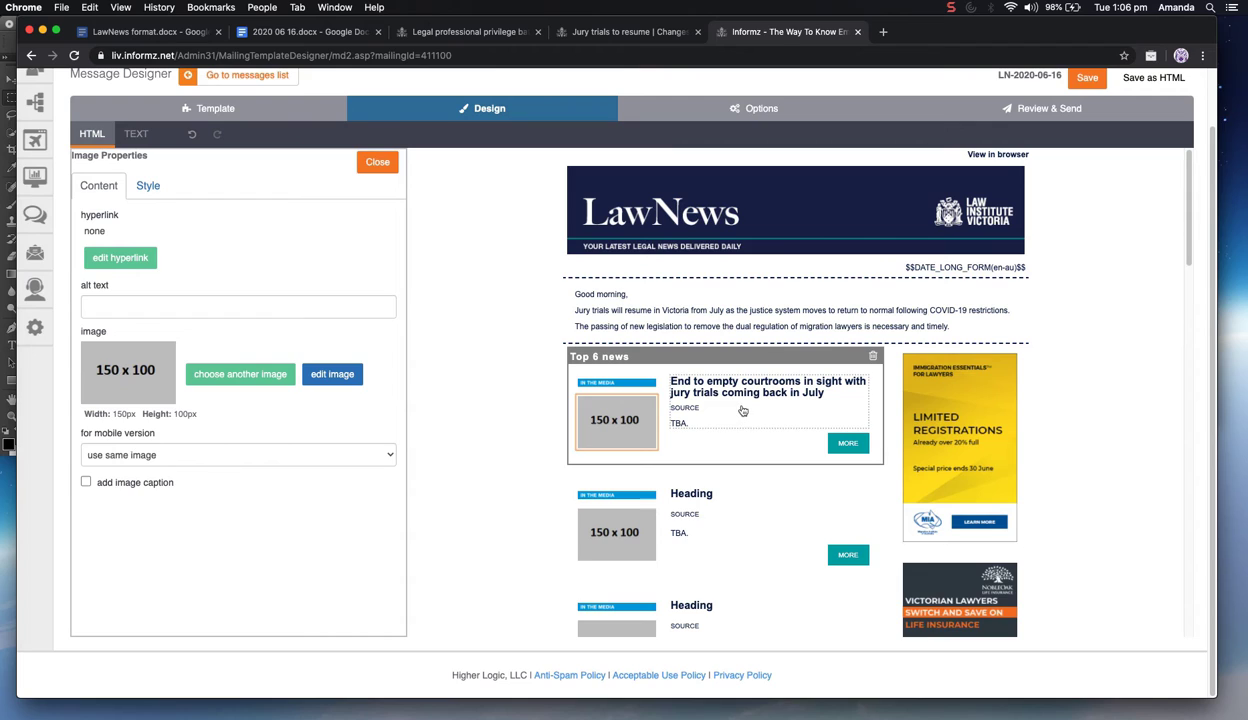
pyautogui.click(724, 399)
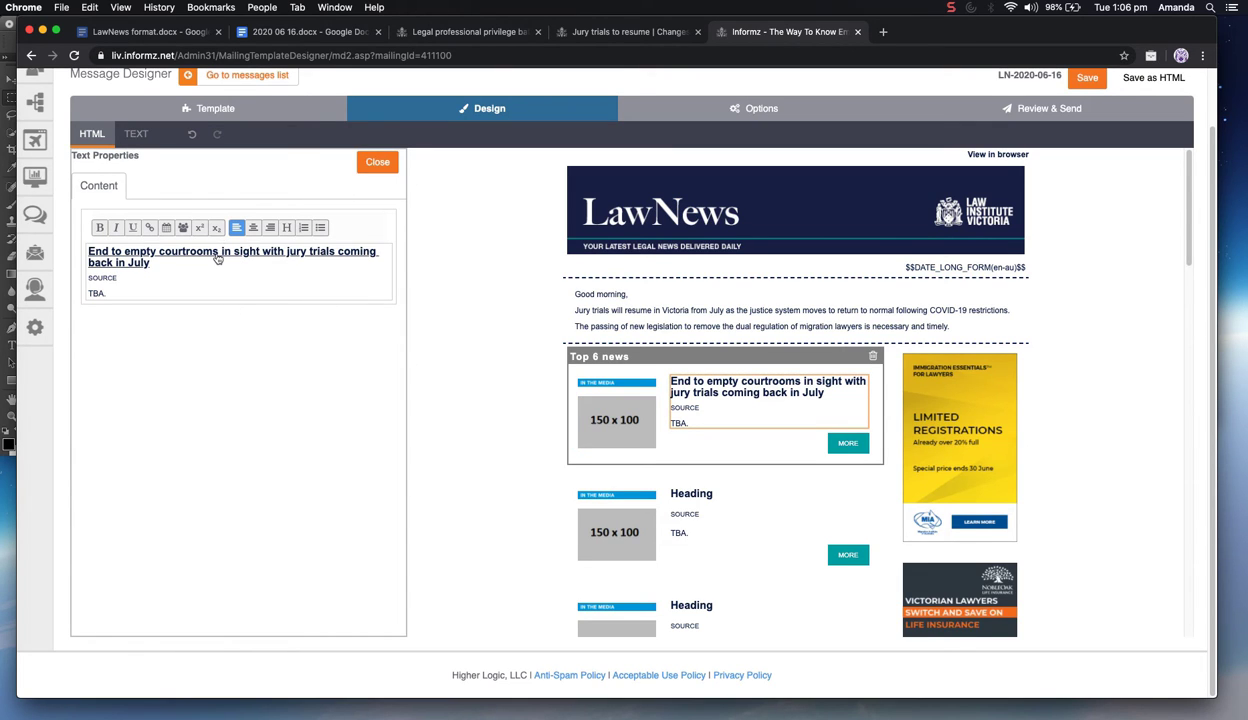
pyautogui.doubleClick(98, 277)
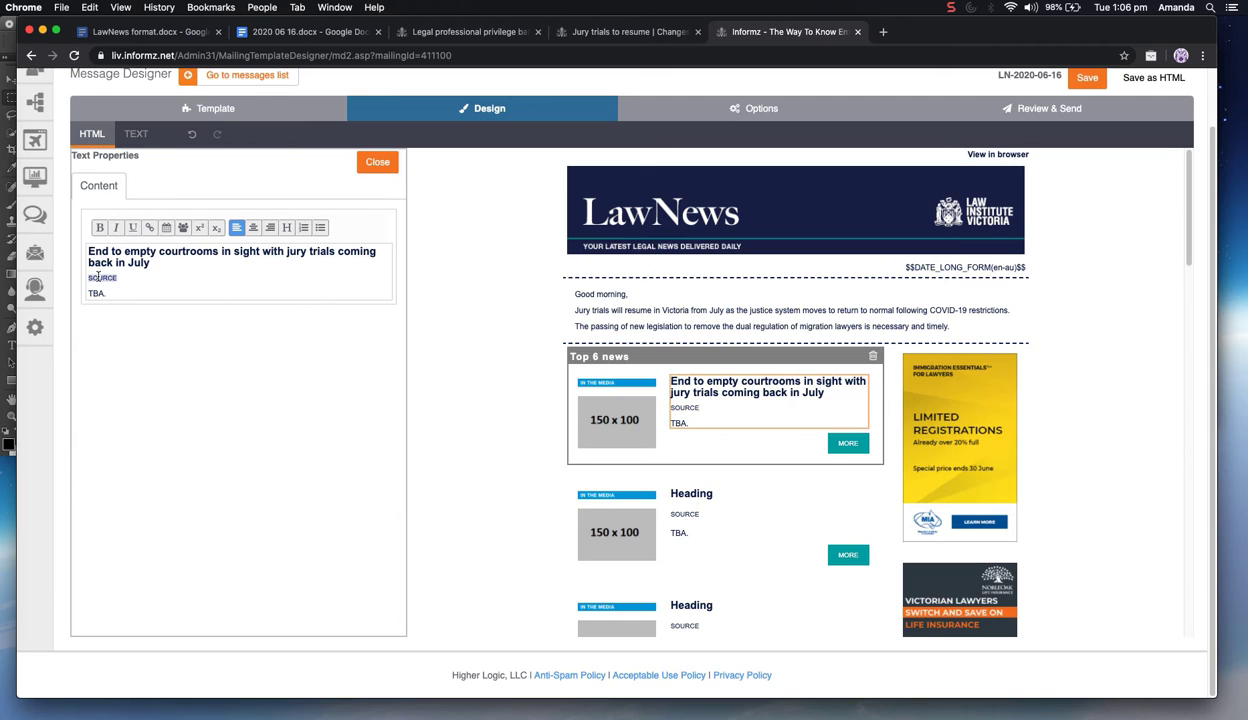
pyautogui.write('THE AGE')
# Replace the first story's "TBA." placeholder with the paragraph about jurors being allocated entire courtrooms, copied from the 2020 06 16 document
pyautogui.click(290, 36)
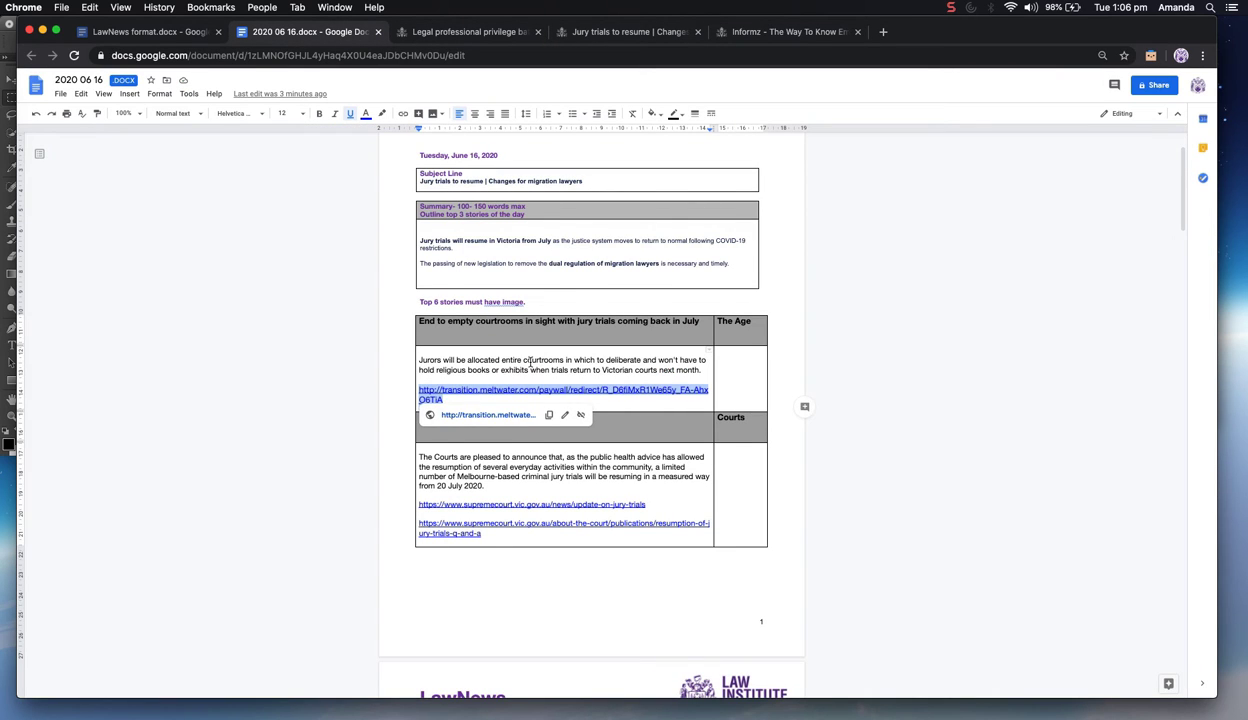
pyautogui.click(530, 363)
pyautogui.moveTo(701, 370); pyautogui.dragTo(421, 359)
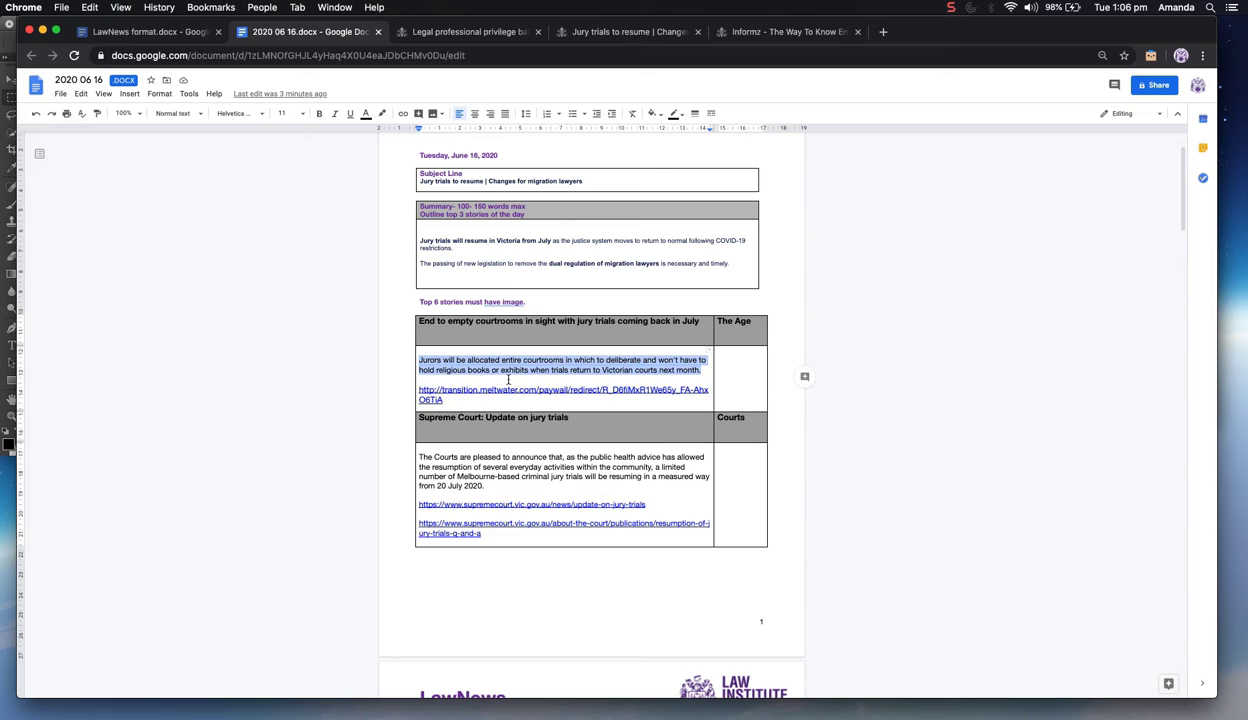
pyautogui.click(740, 38)
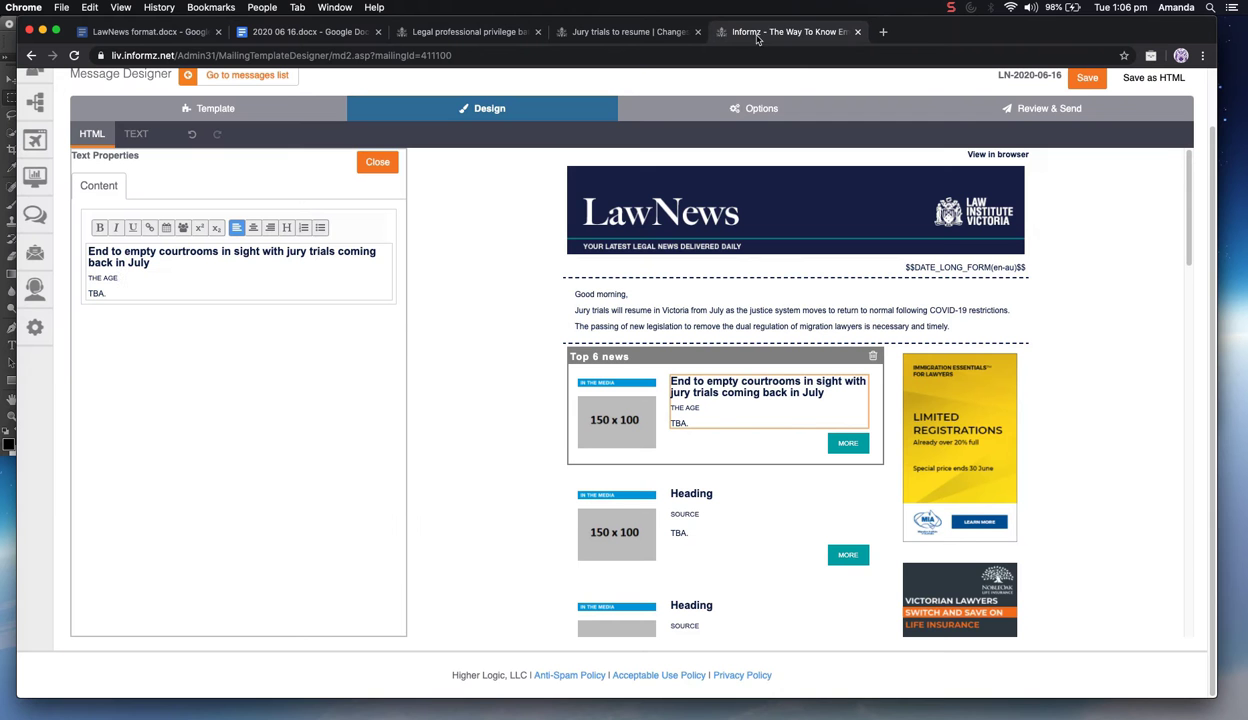
pyautogui.tripleClick(93, 293)
pyautogui.press('cmd+v')
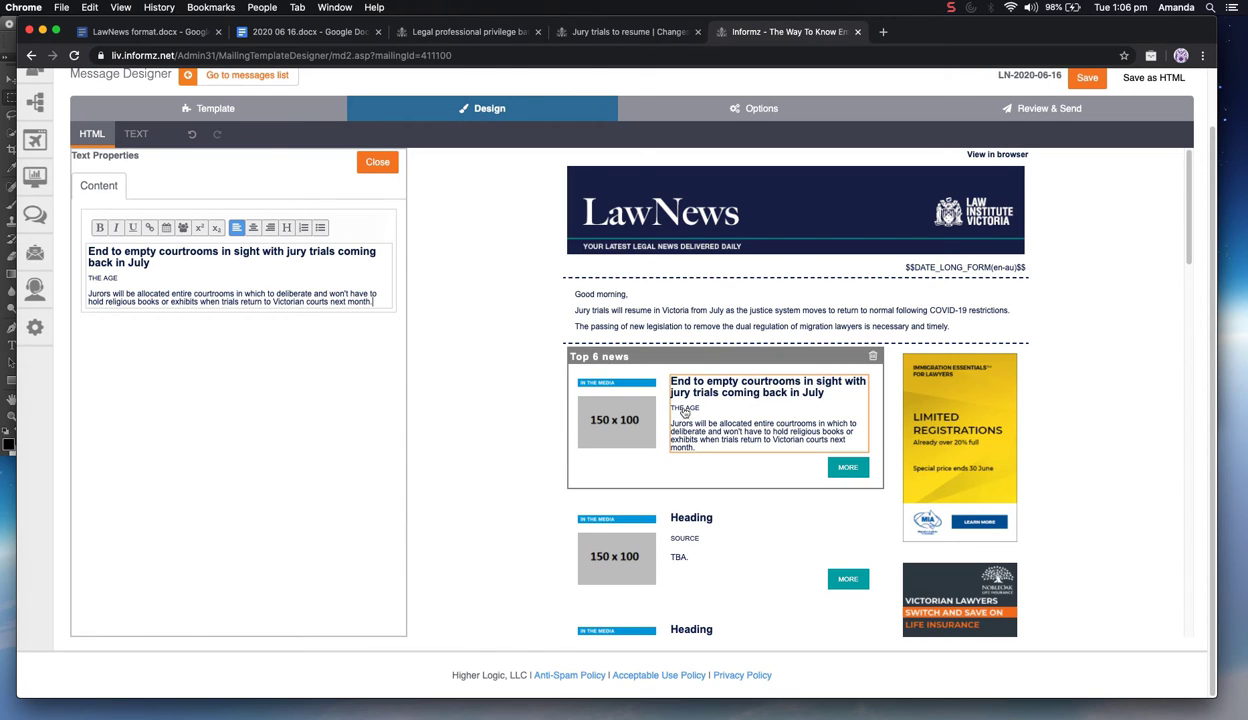
# Check the hyperlink properties of the first story's placeholder image and MORE button
pyautogui.click(627, 411)
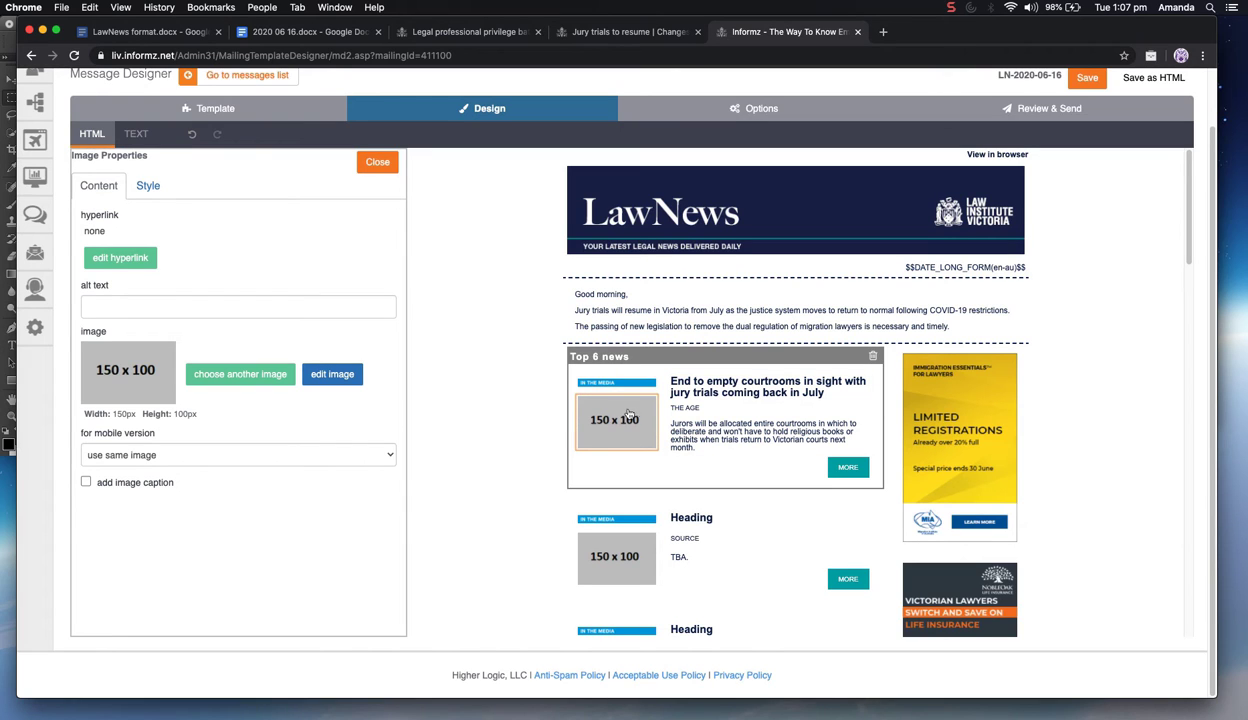
pyautogui.click(847, 469)
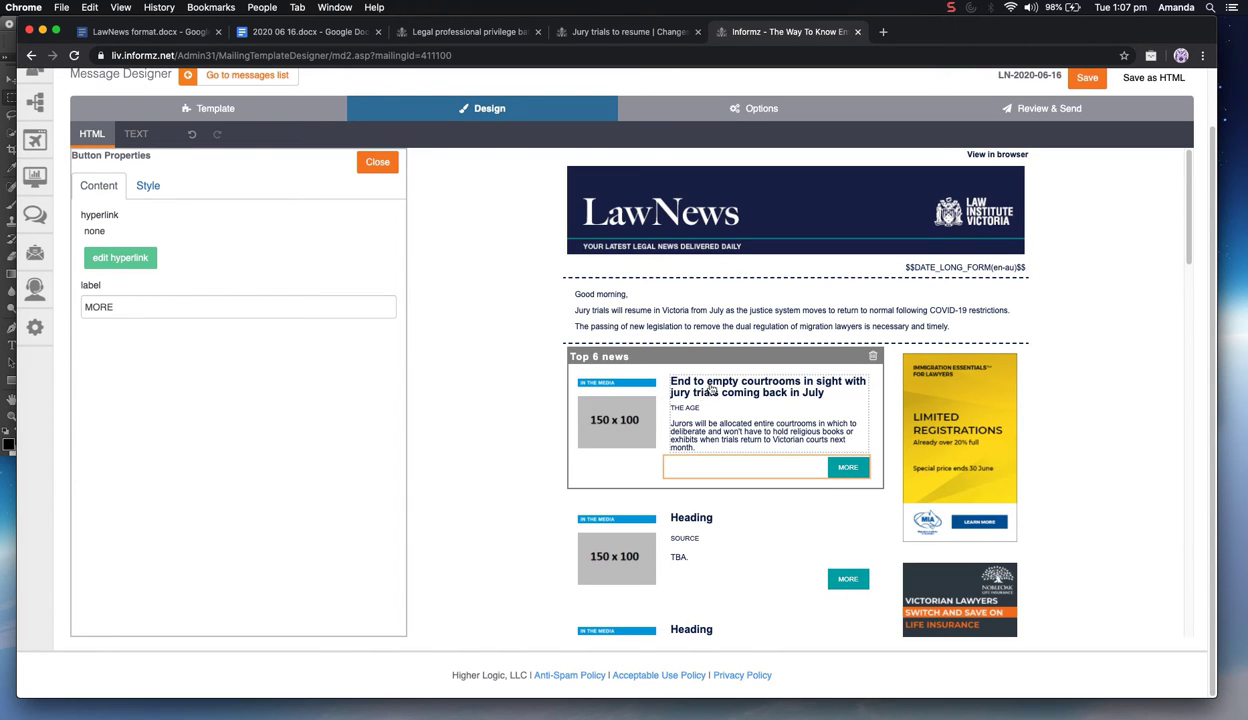
pyautogui.click(614, 430)
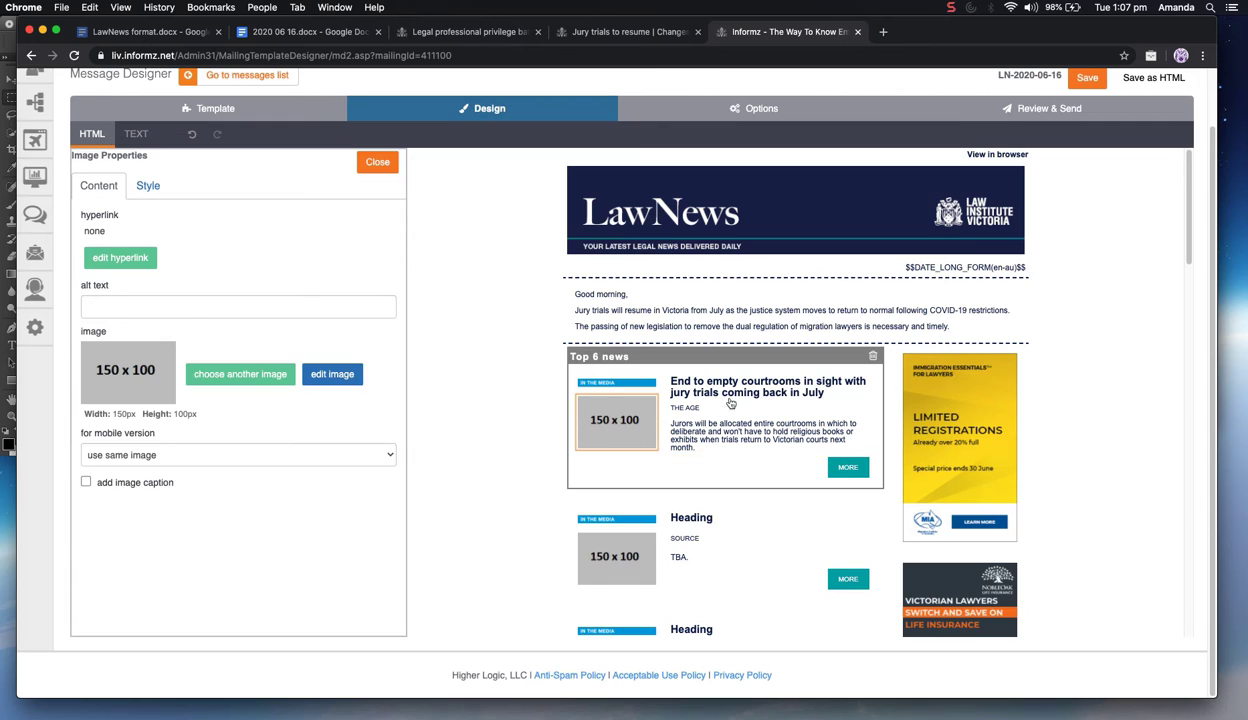
pyautogui.click(713, 392)
pyautogui.click(847, 467)
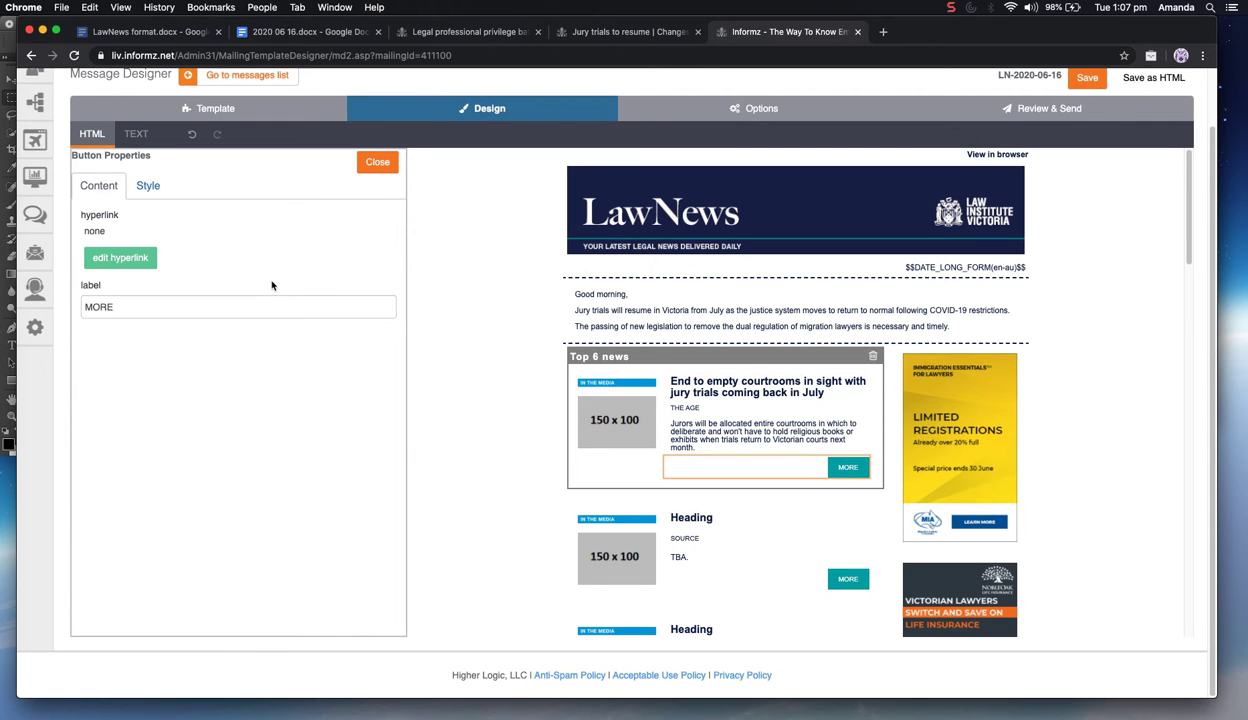
# Copy the URL from the first story's heading hyperlink and insert it as the hyperlink of that story's placeholder image
pyautogui.click(725, 376)
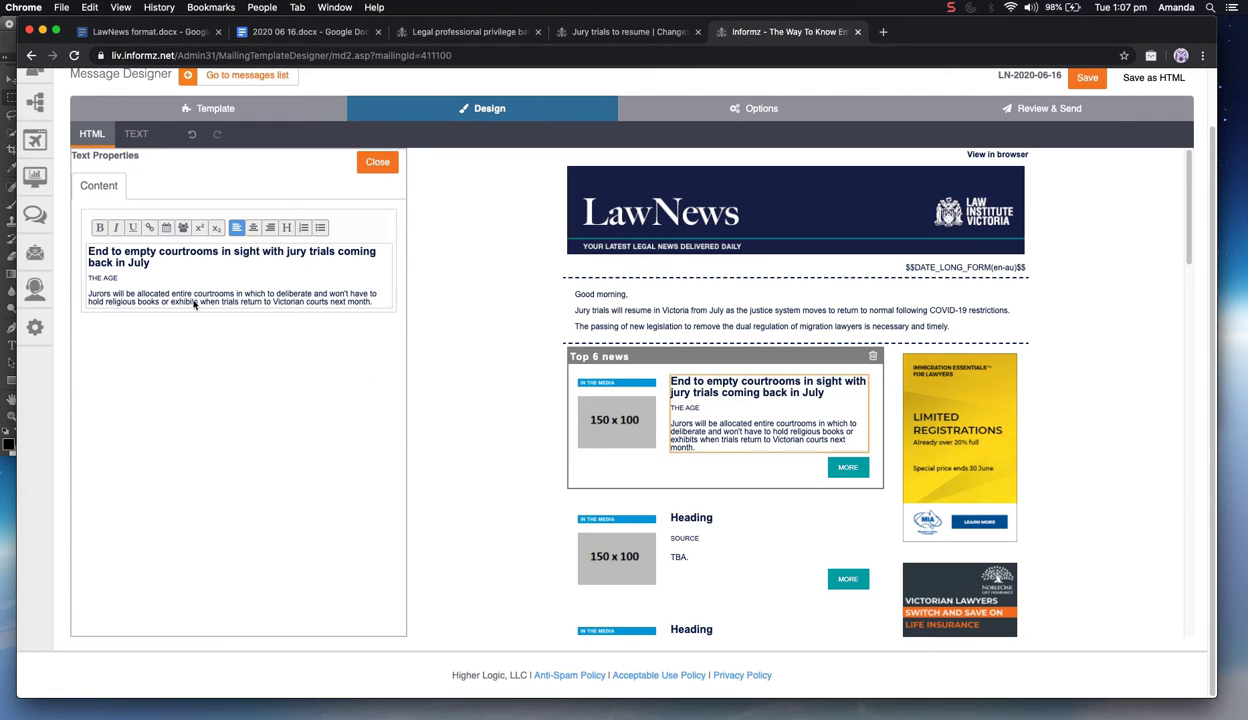
pyautogui.click(181, 253)
pyautogui.click(290, 178)
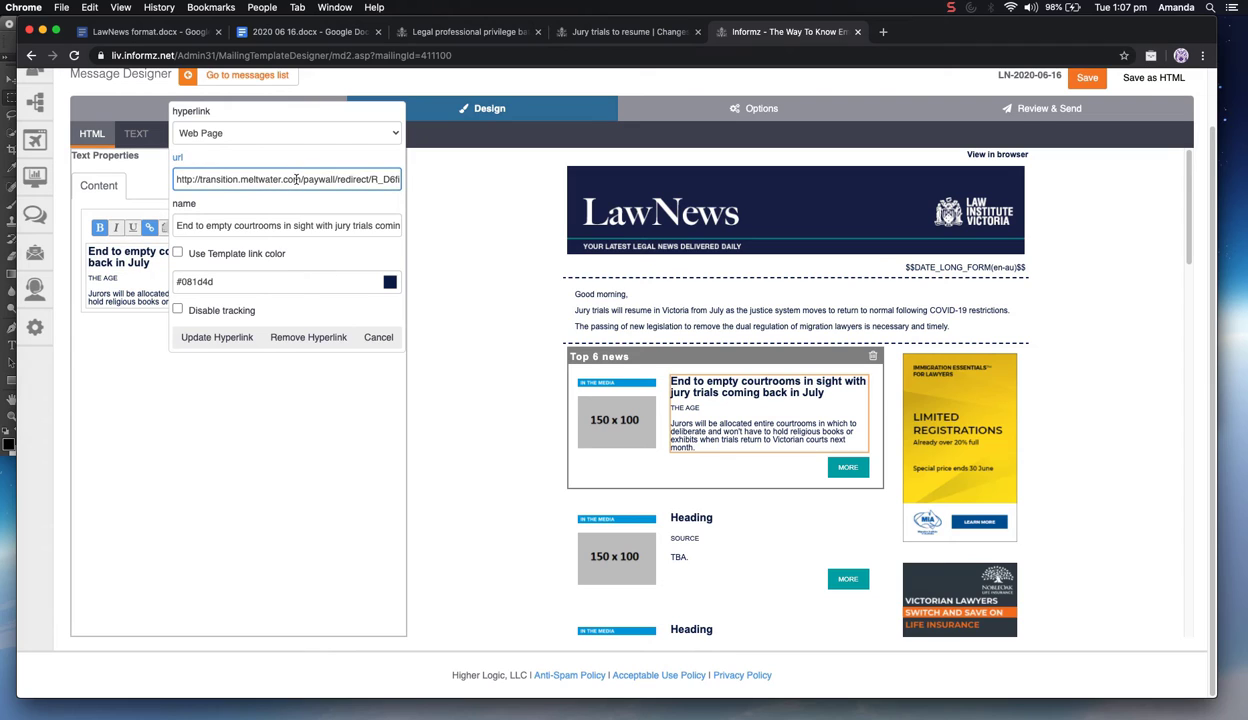
pyautogui.press('super+a')
pyautogui.press('super+c')
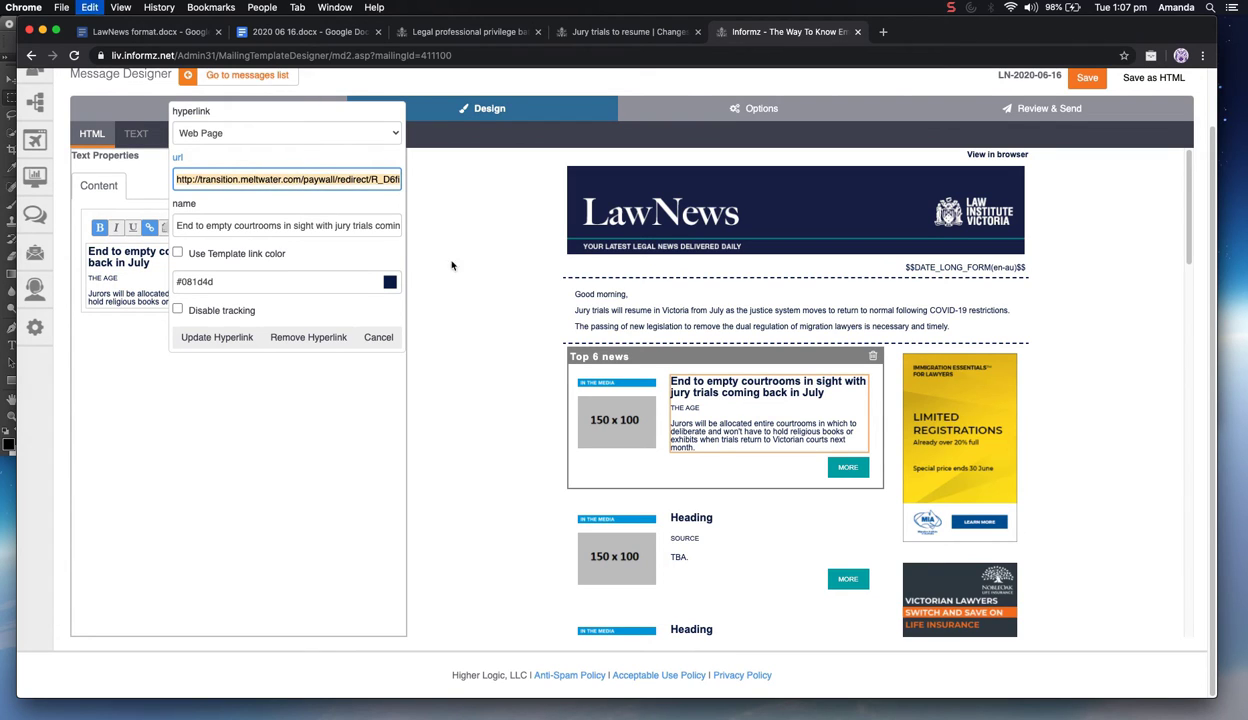
pyautogui.click(614, 406)
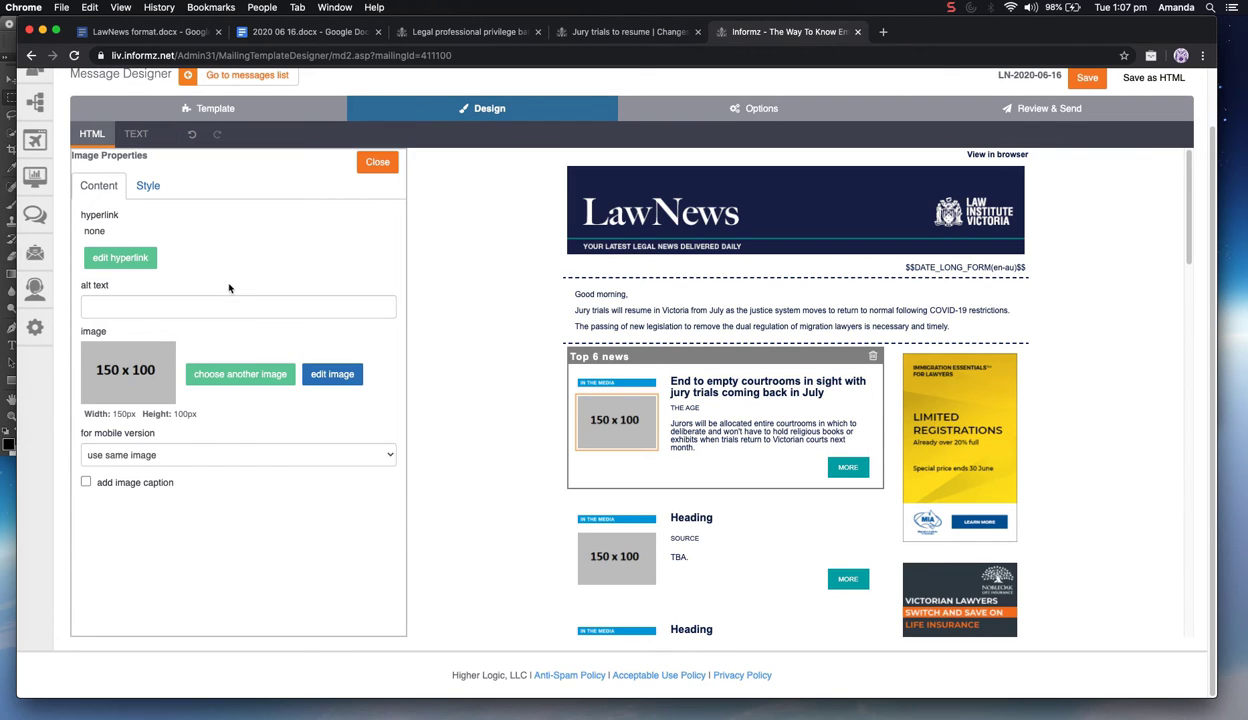
pyautogui.click(131, 258)
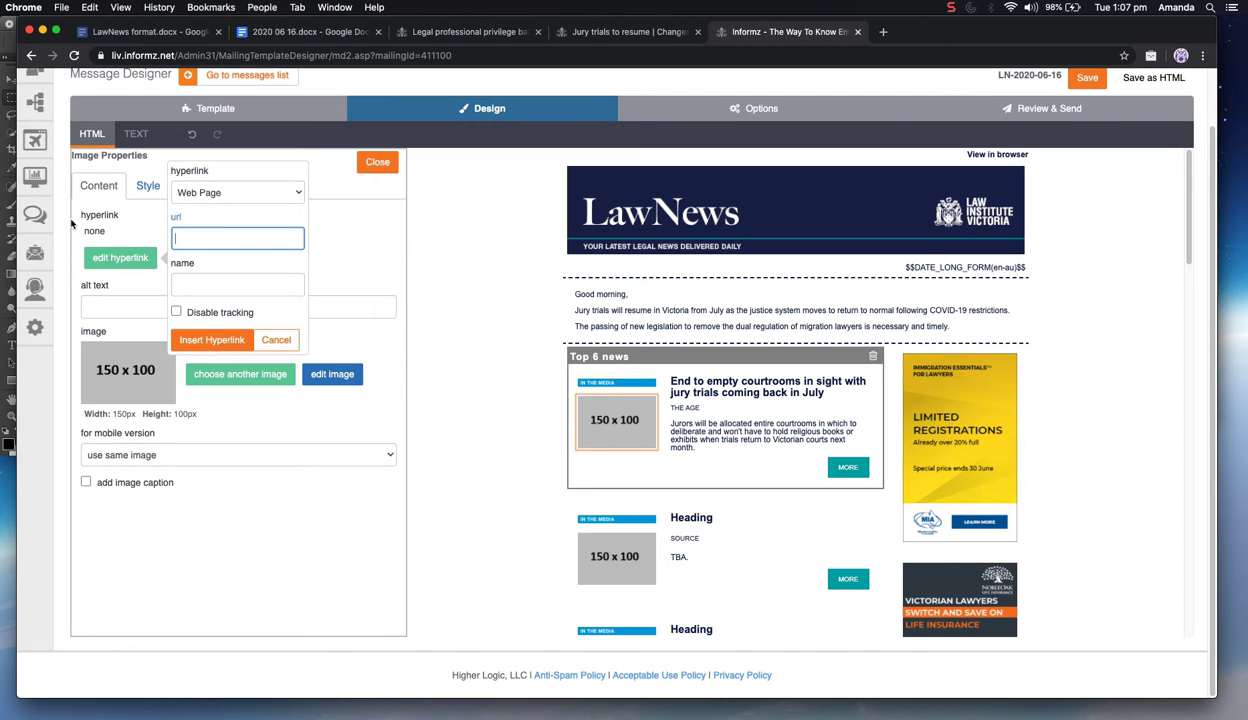
pyautogui.press('super+v')
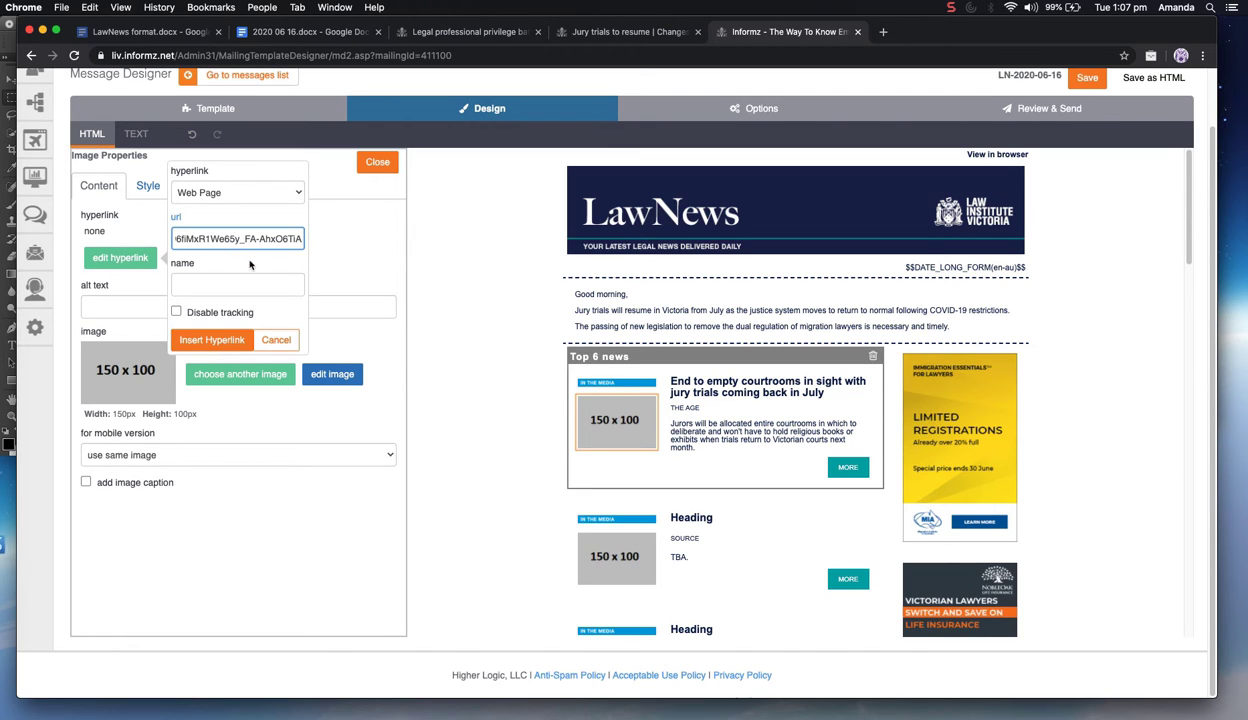
pyautogui.click(212, 340)
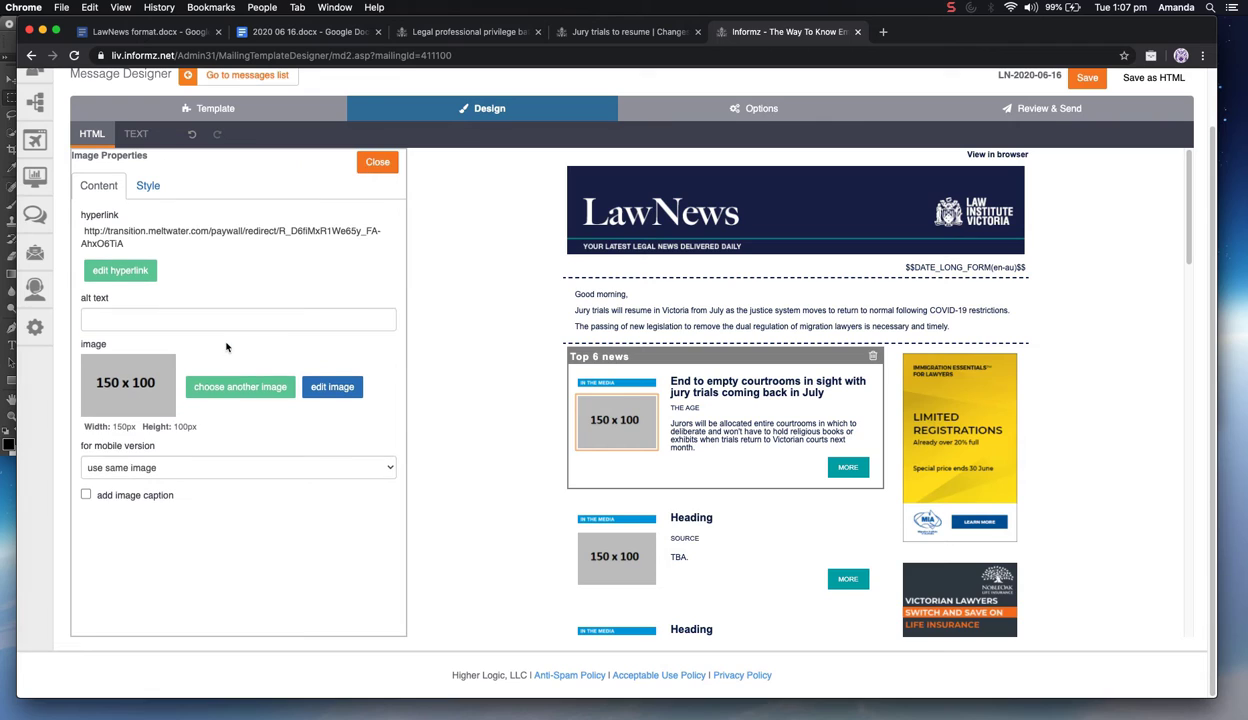
# Begin a web page hyperlink on the first story's MORE button using the copied transition.meltwater.com story URL
pyautogui.click(812, 460)
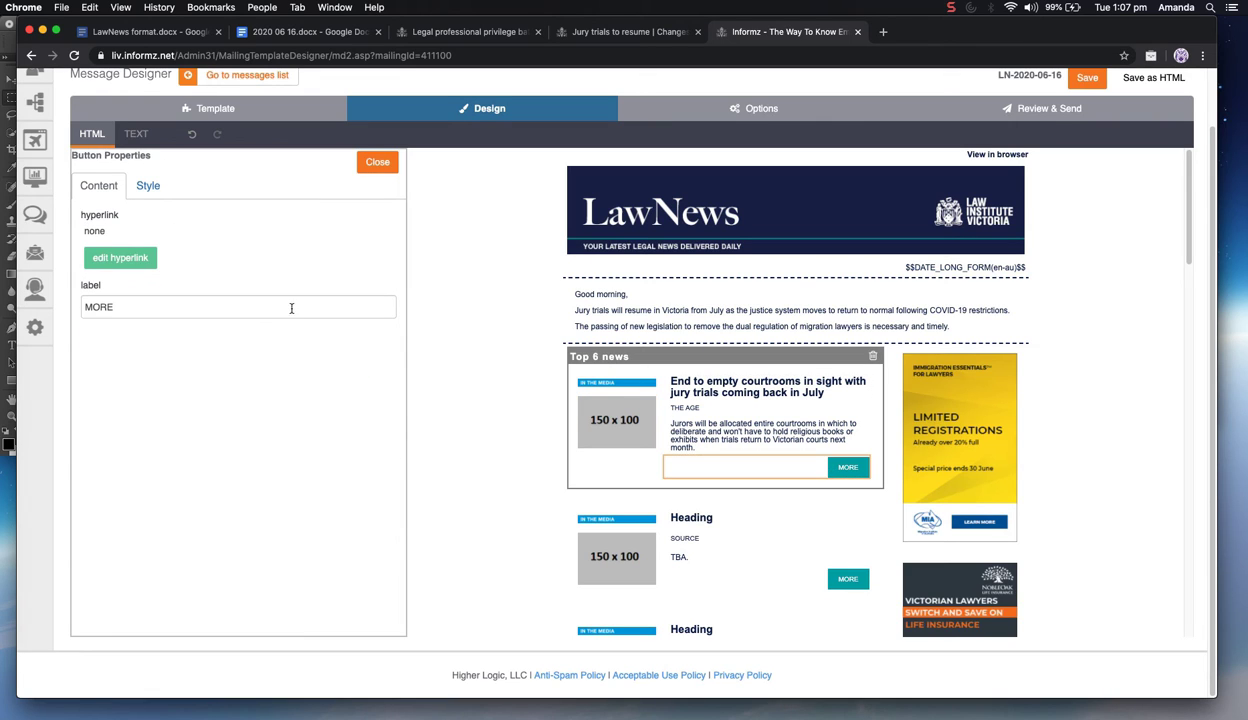
pyautogui.click(136, 259)
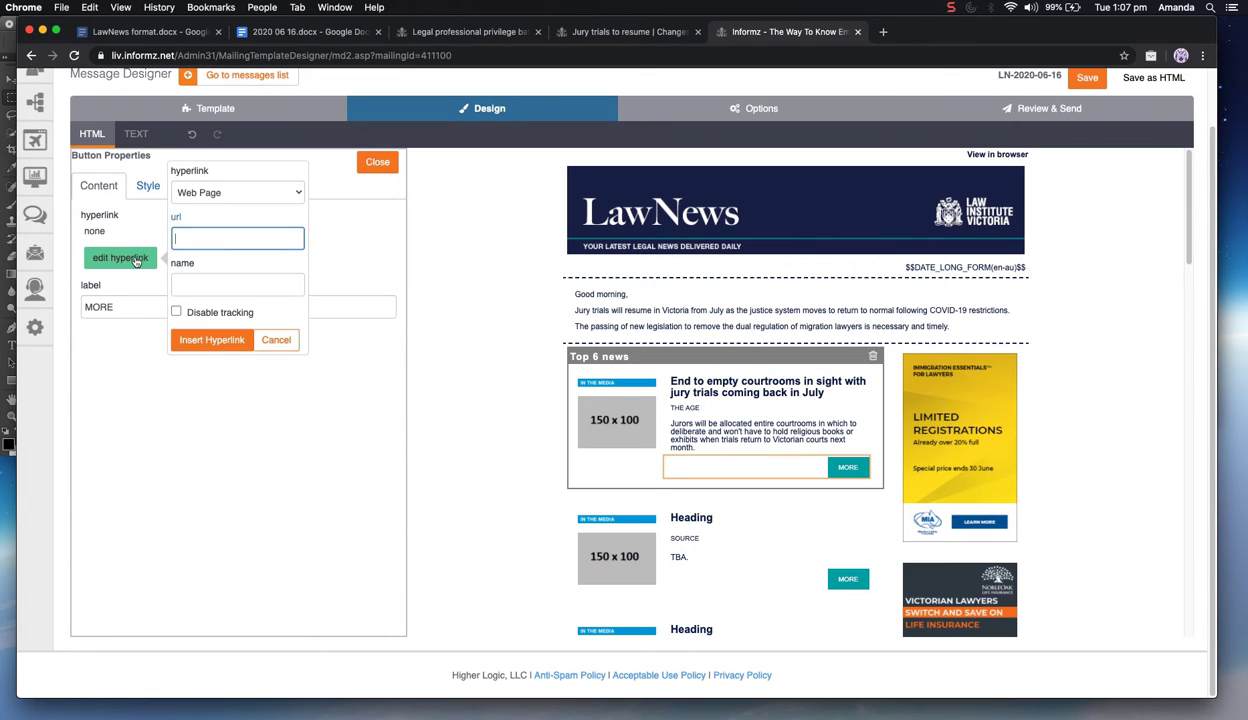
pyautogui.press('super+v')
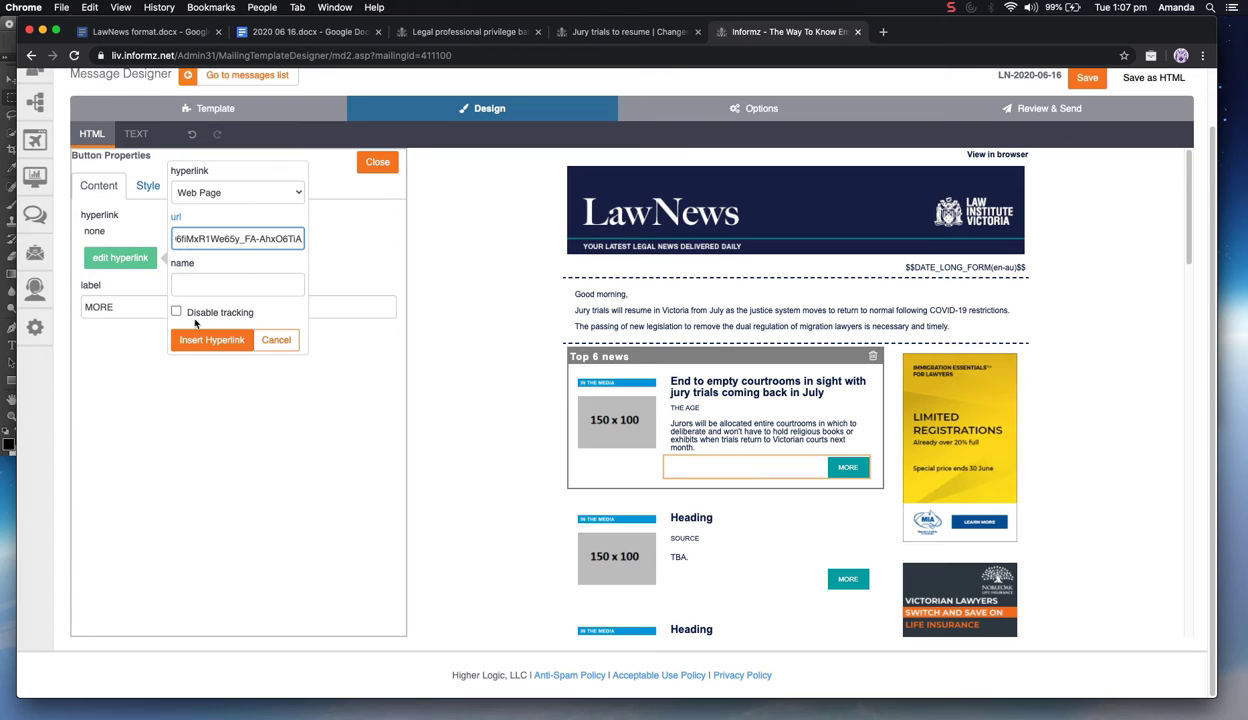
# Name the MORE button's hyperlink "End to empty courtrooms in sight with jury trials coming back in July", copied from the 2020 06 16 document, and insert it
pyautogui.click(207, 286)
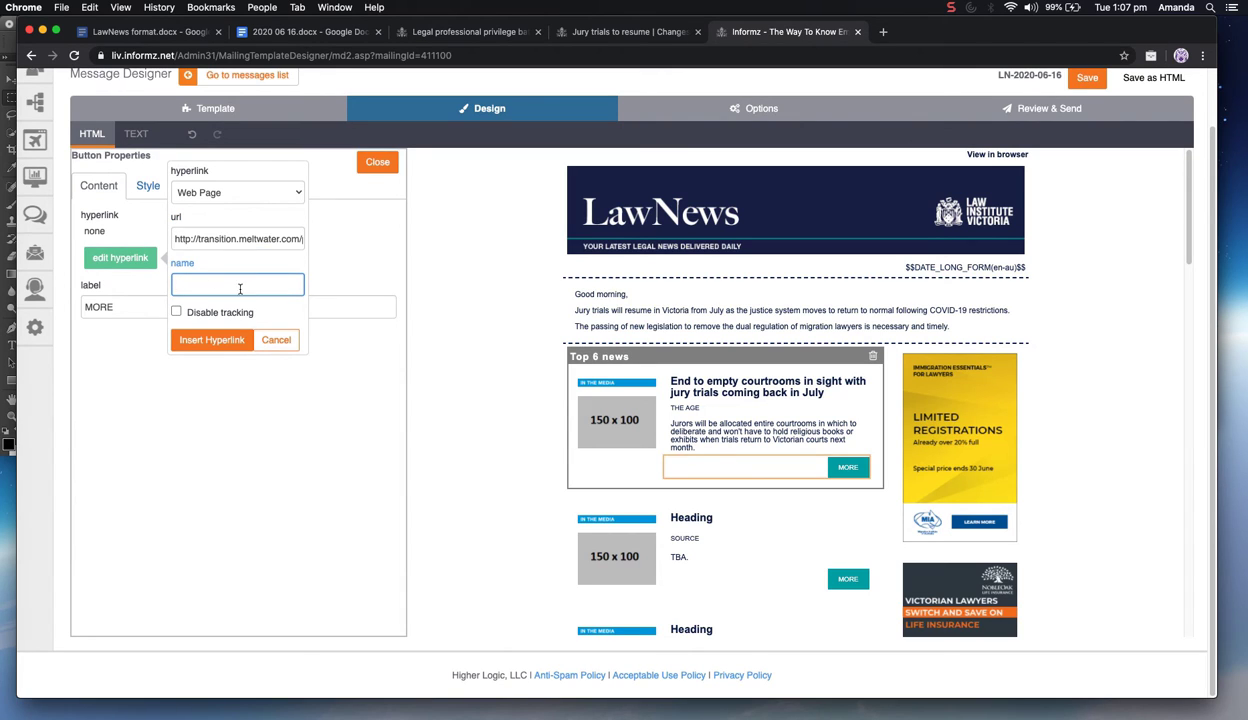
pyautogui.click(290, 32)
pyautogui.click(493, 318)
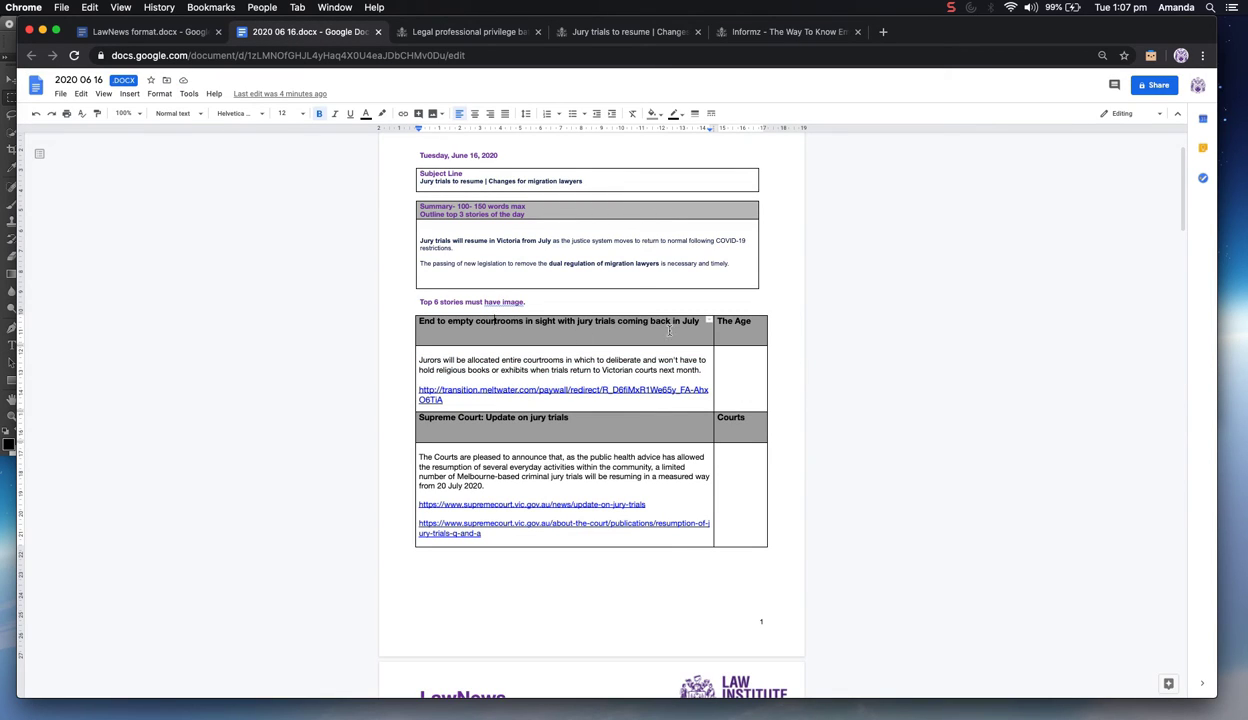
pyautogui.moveTo(705, 323); pyautogui.dragTo(473, 318)
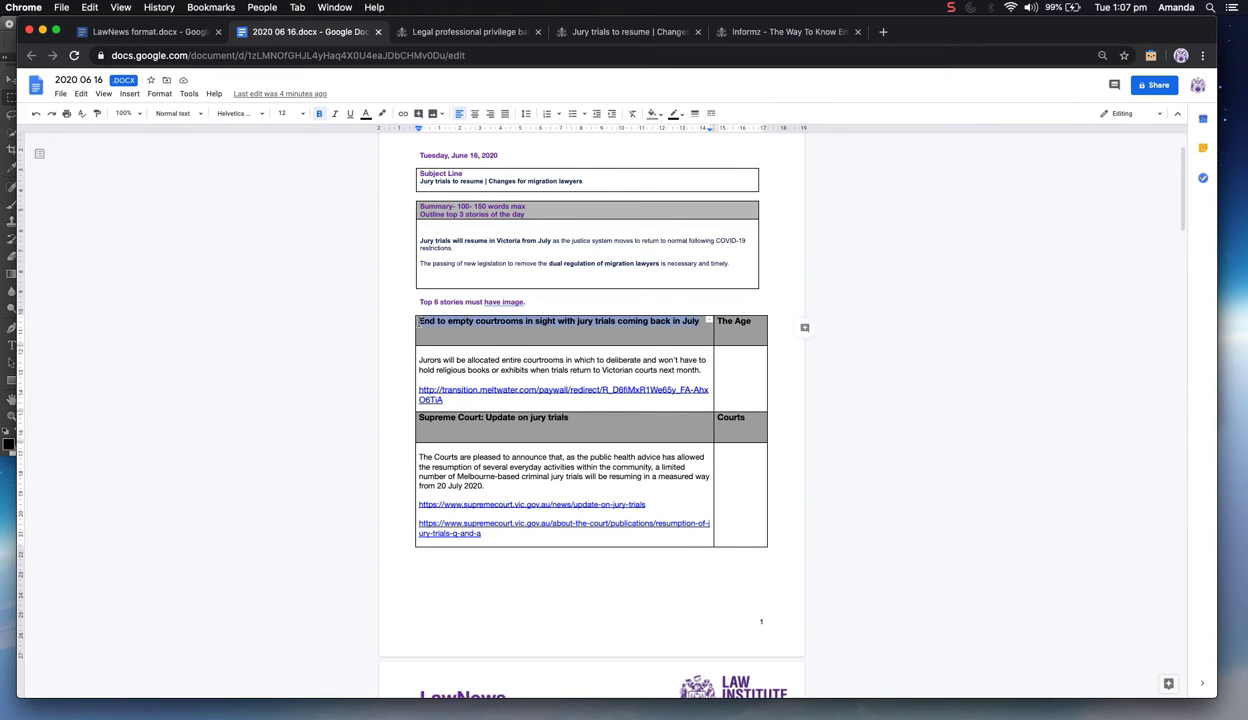
pyautogui.press('super+x')
pyautogui.press('super+z')
pyautogui.press('super+c')
pyautogui.click(770, 35)
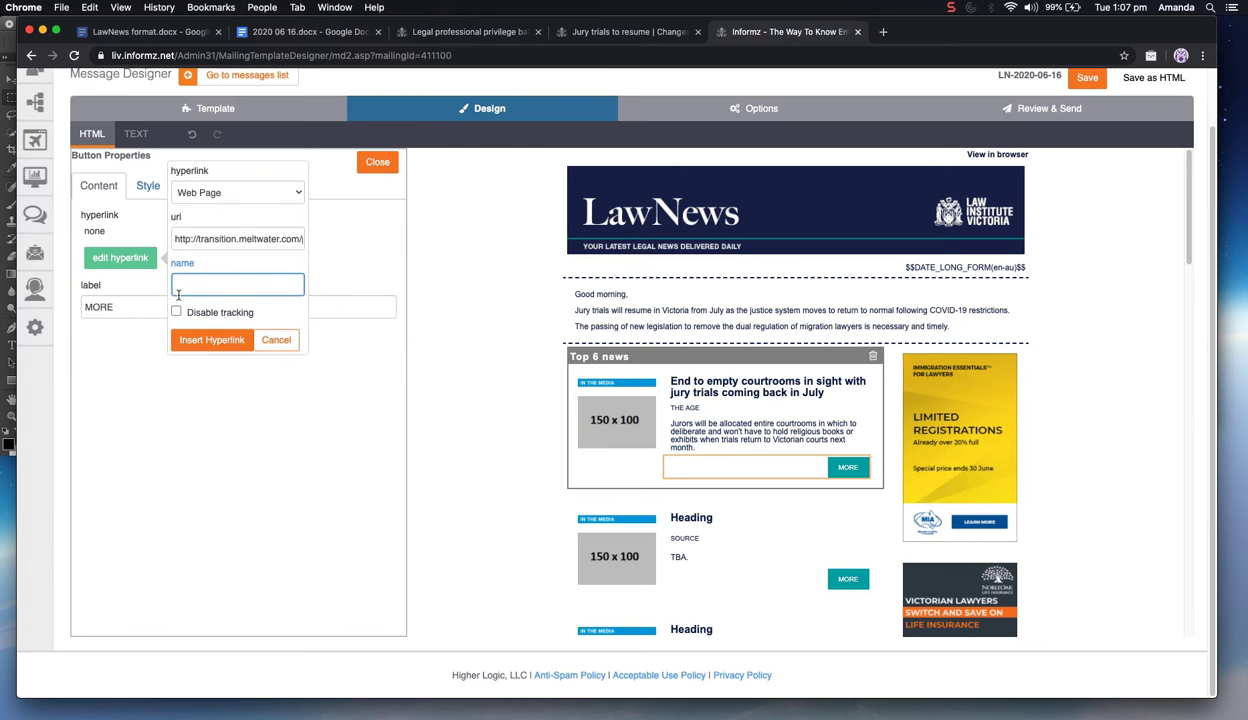
pyautogui.press('super+v')
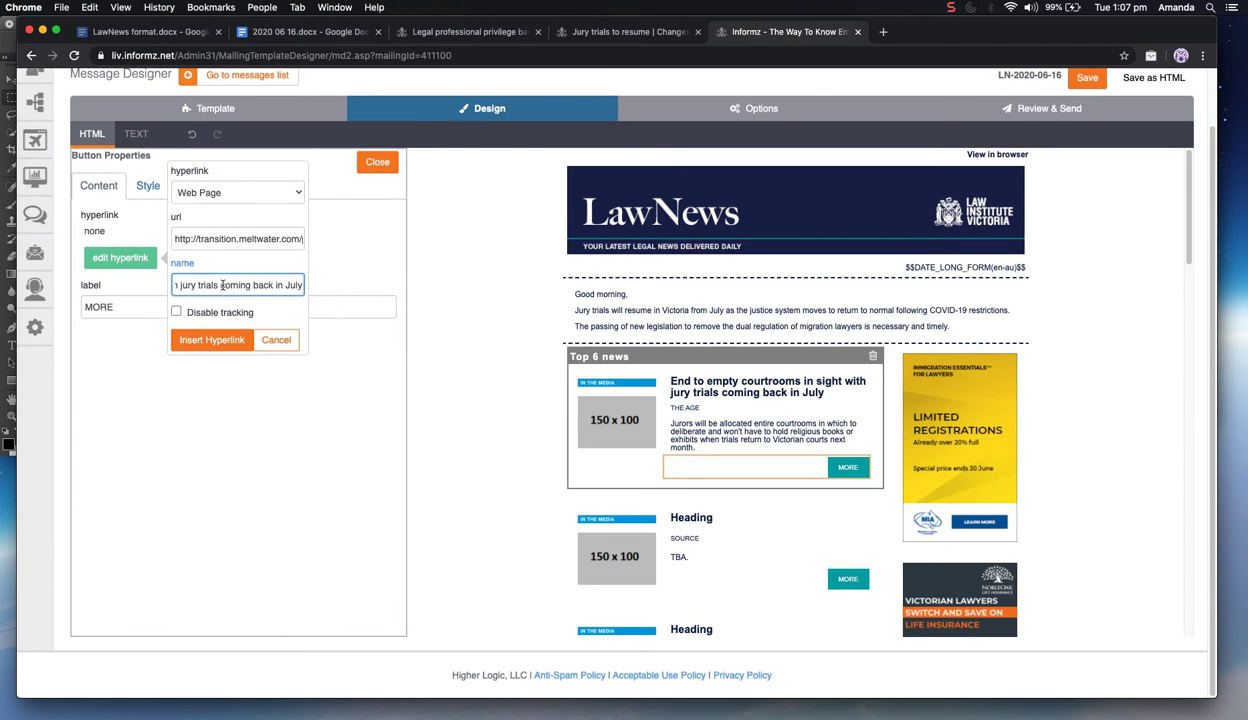
pyautogui.click(205, 340)
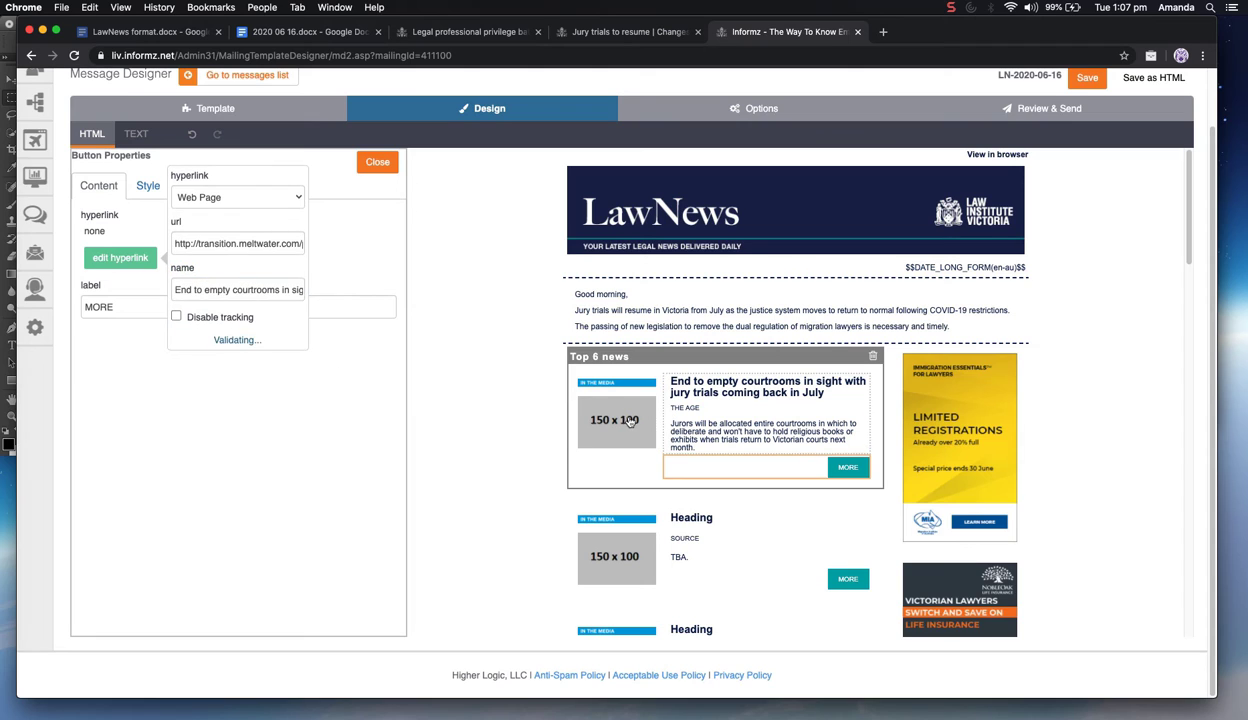
# Name the first story's placeholder image hyperlink "End to empty courtrooms in sight with jury trials coming back in July" and update it
pyautogui.click(605, 404)
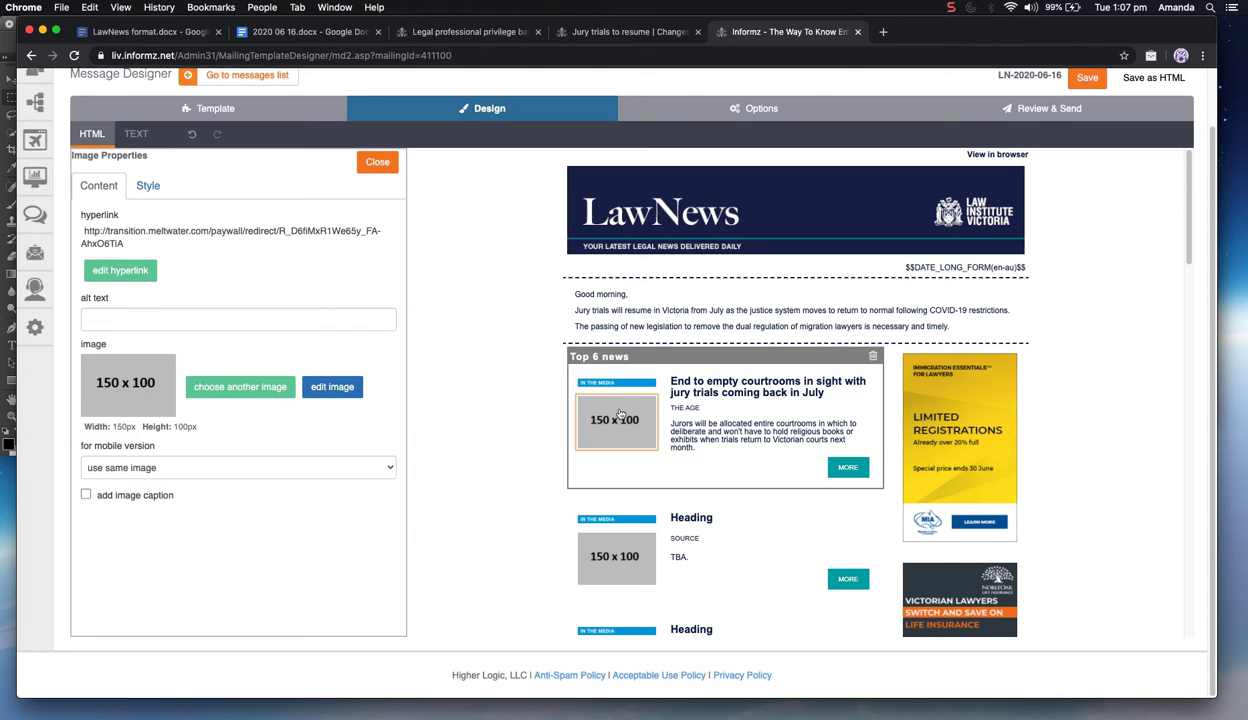
pyautogui.click(111, 271)
pyautogui.click(241, 290)
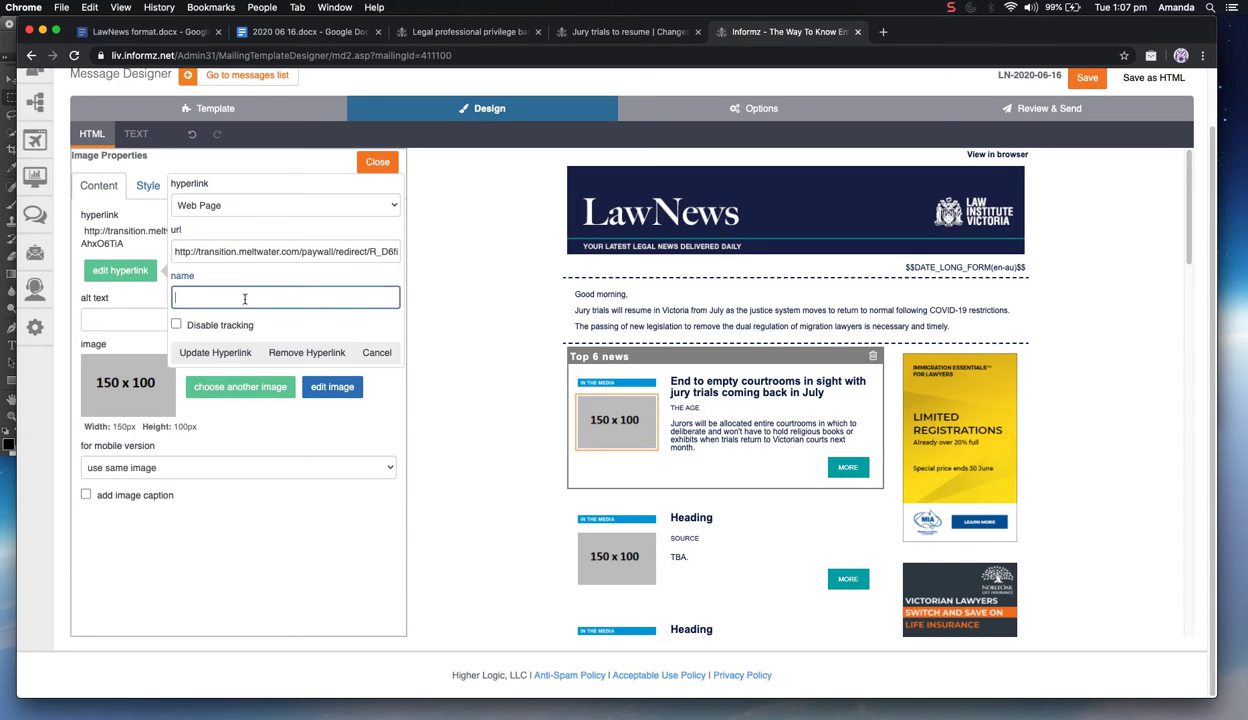
pyautogui.press('super+v')
pyautogui.click(237, 356)
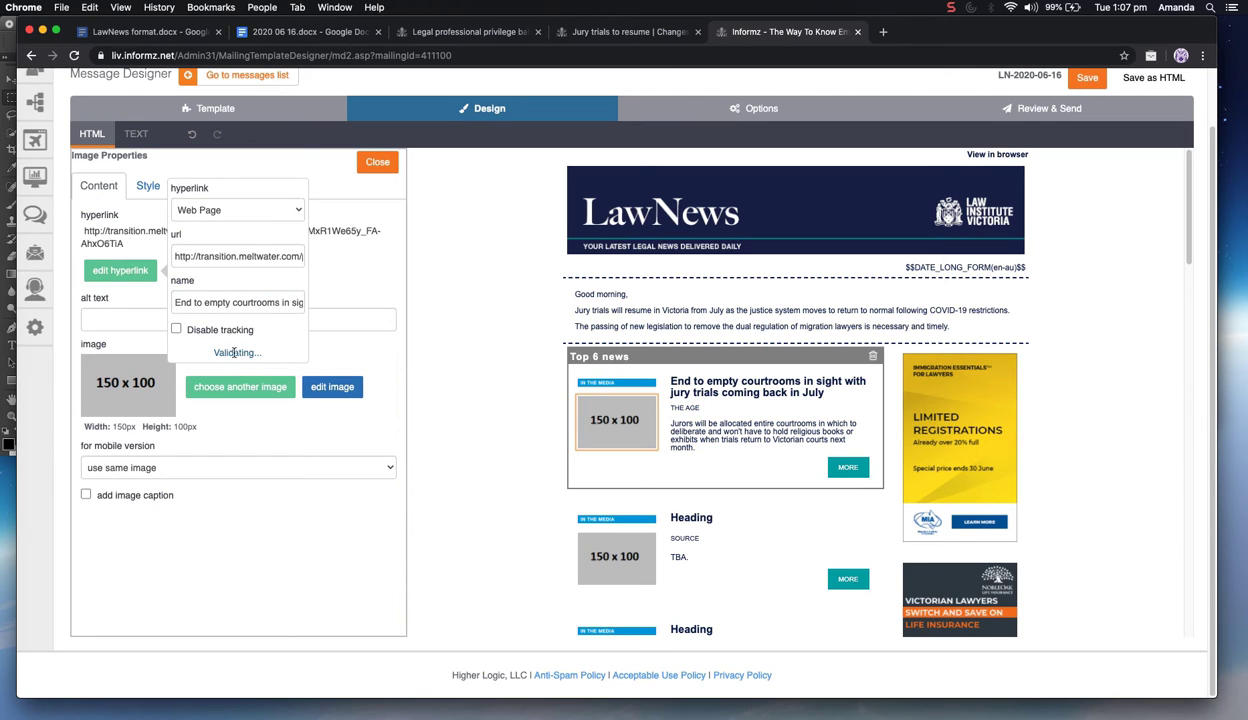
# Review the URL and name of the first story's image hyperlink and remove that hyperlink
pyautogui.click(151, 271)
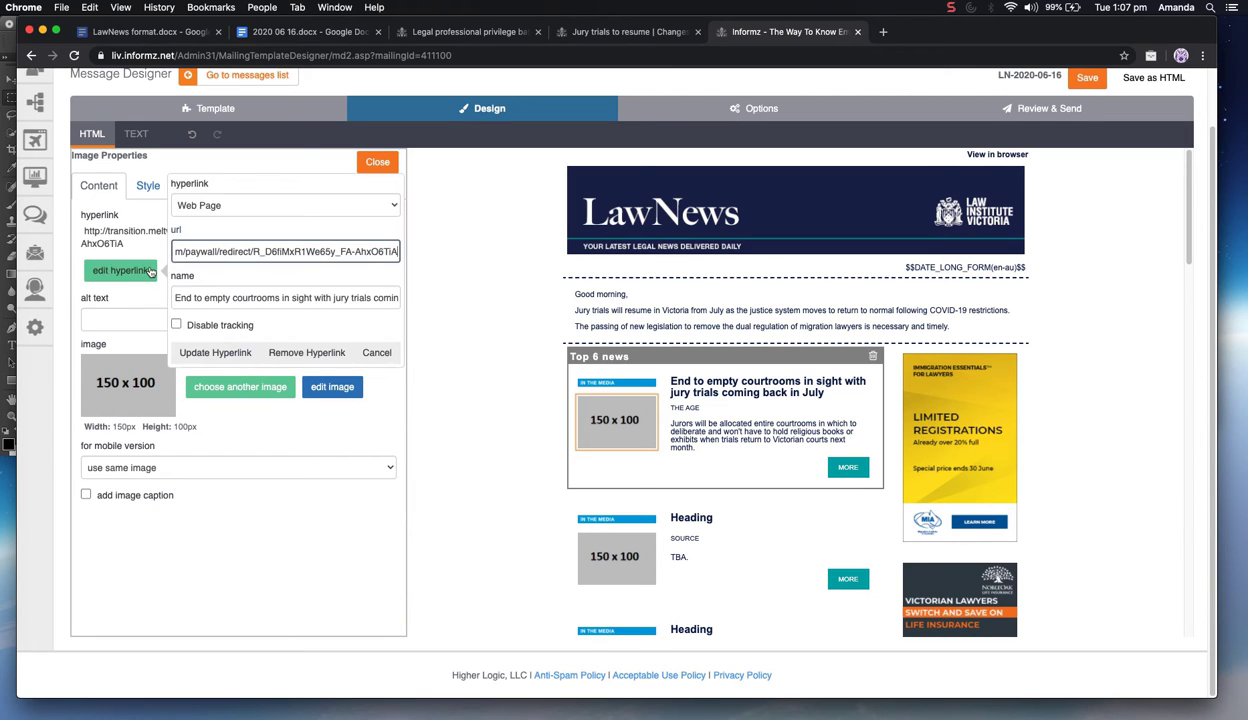
pyautogui.click(201, 297)
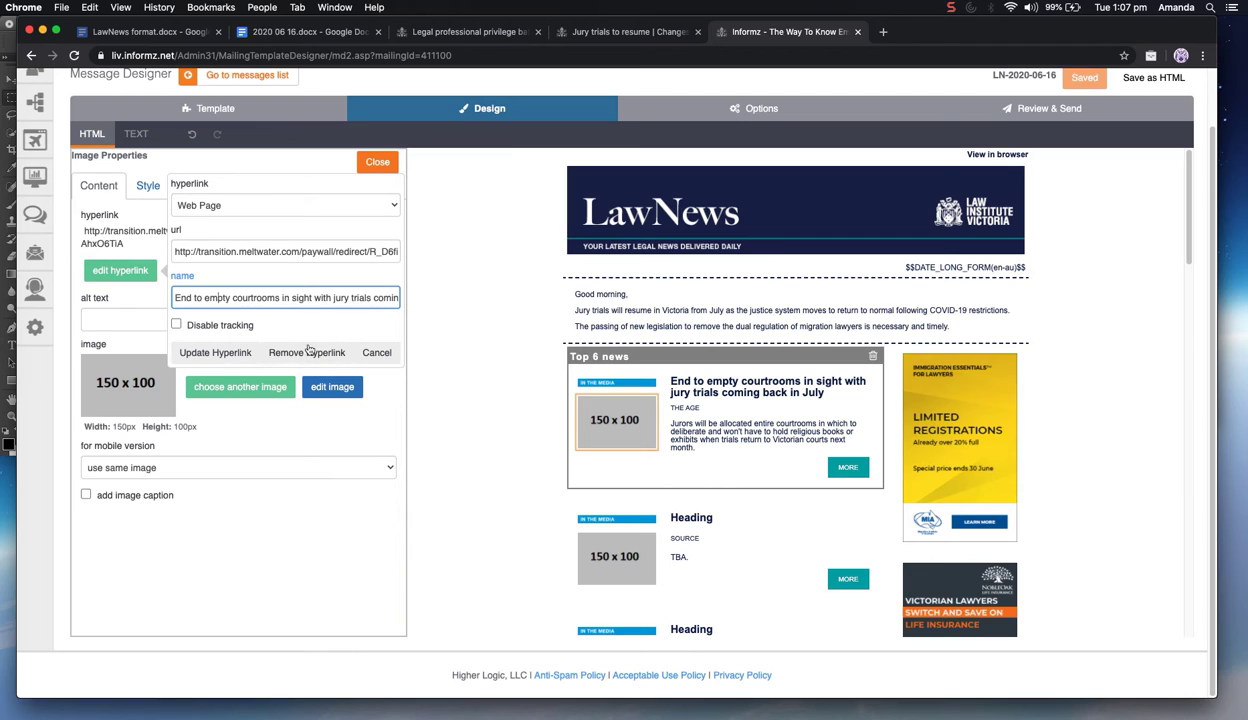
pyautogui.click(298, 250)
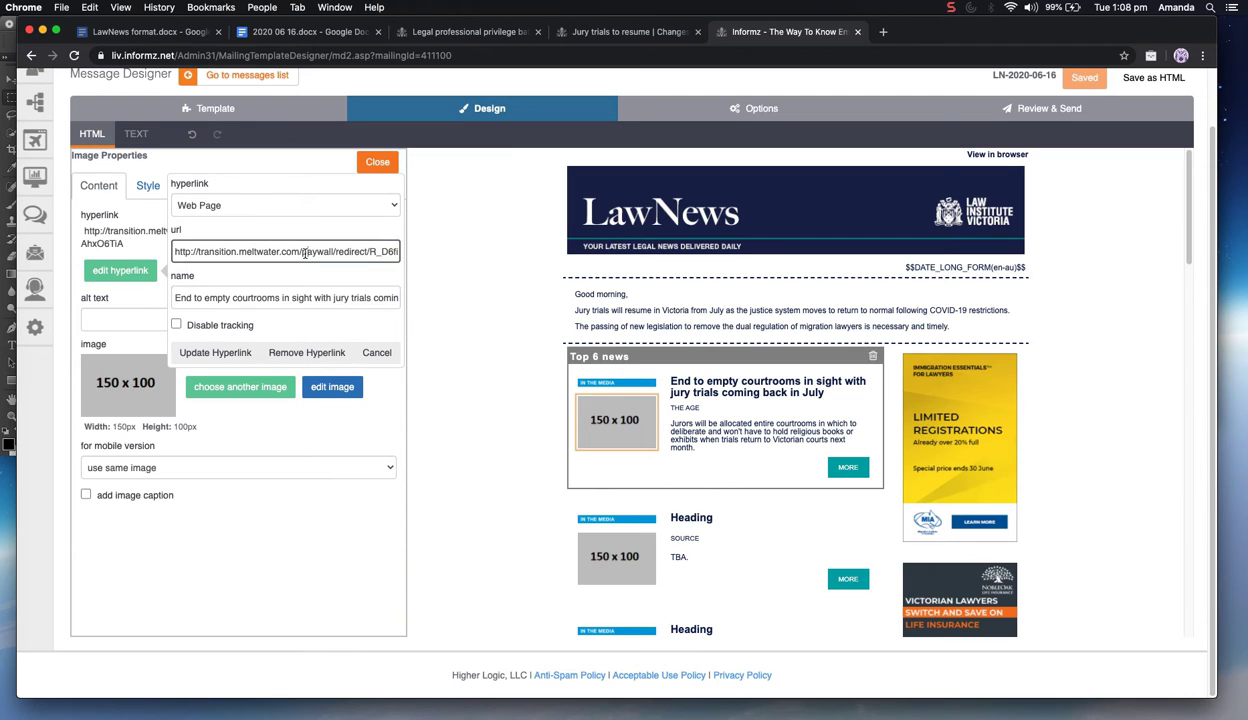
pyautogui.click(317, 355)
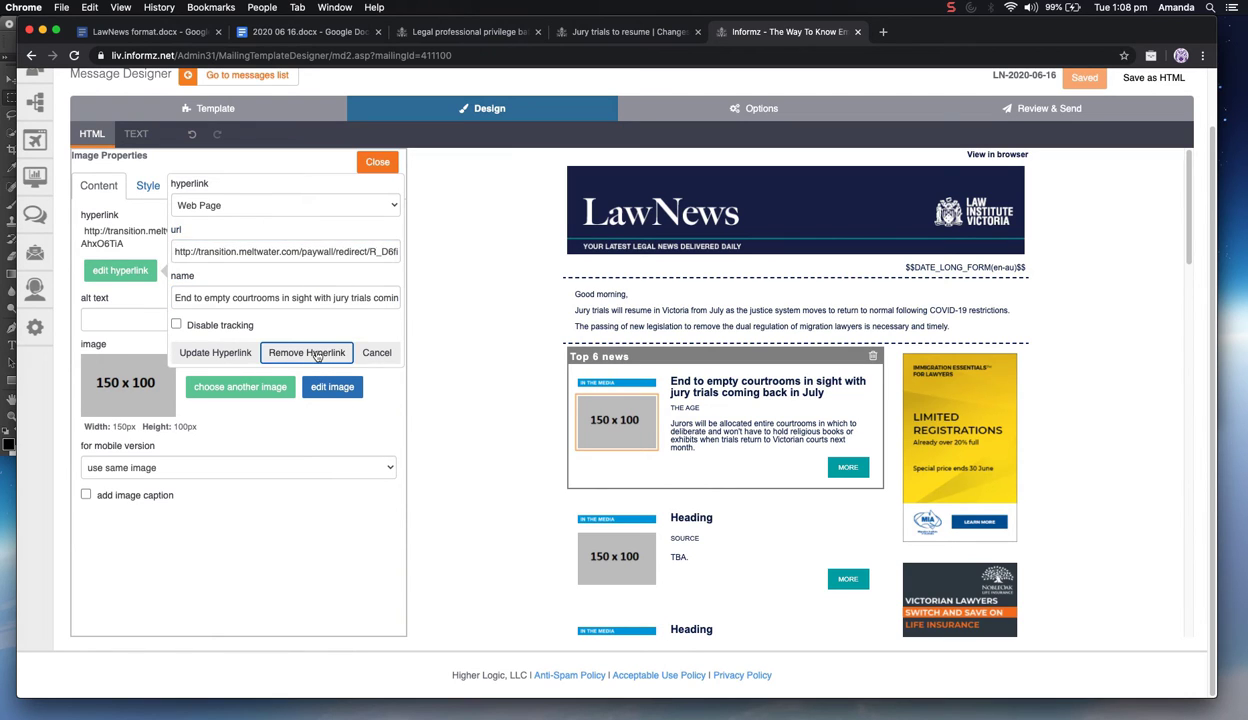
# Insert a hyperlink on the first story's placeholder image, with the headline as its name and the meltwater URL copied from the 2020 06 16 document
pyautogui.click(130, 253)
pyautogui.click(263, 285)
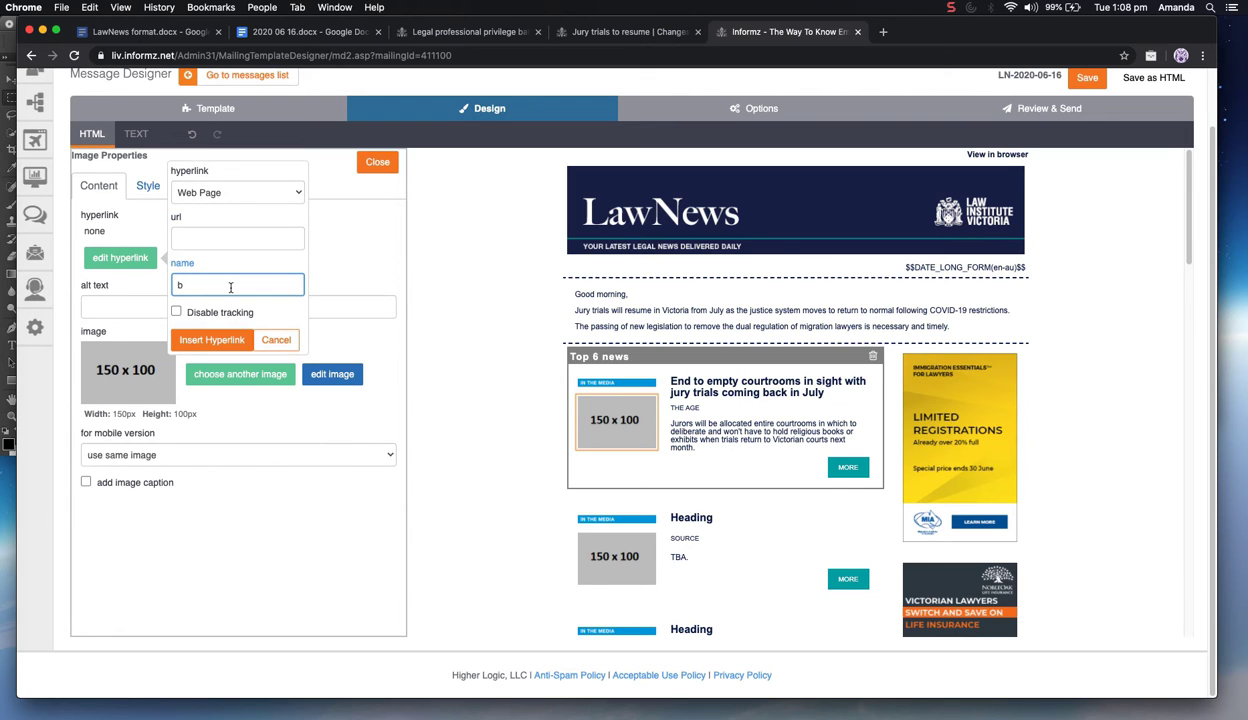
pyautogui.press('super+v')
pyautogui.click(282, 25)
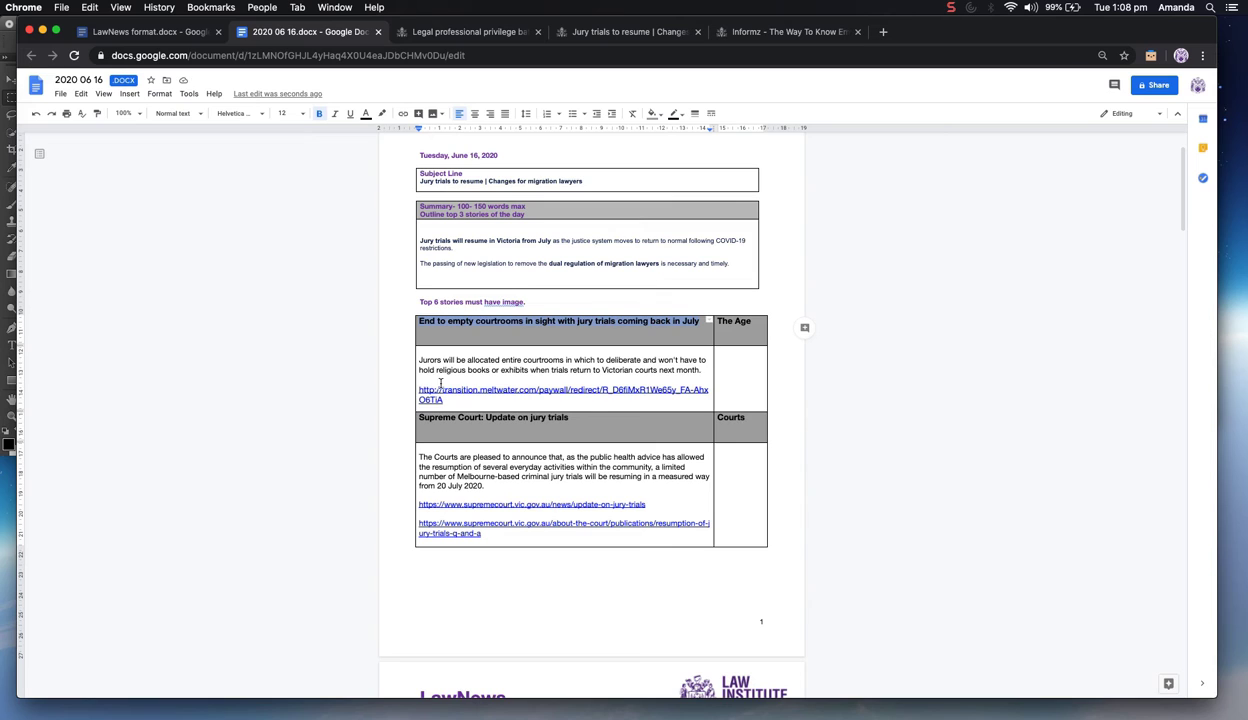
pyautogui.moveTo(442, 399); pyautogui.dragTo(419, 391)
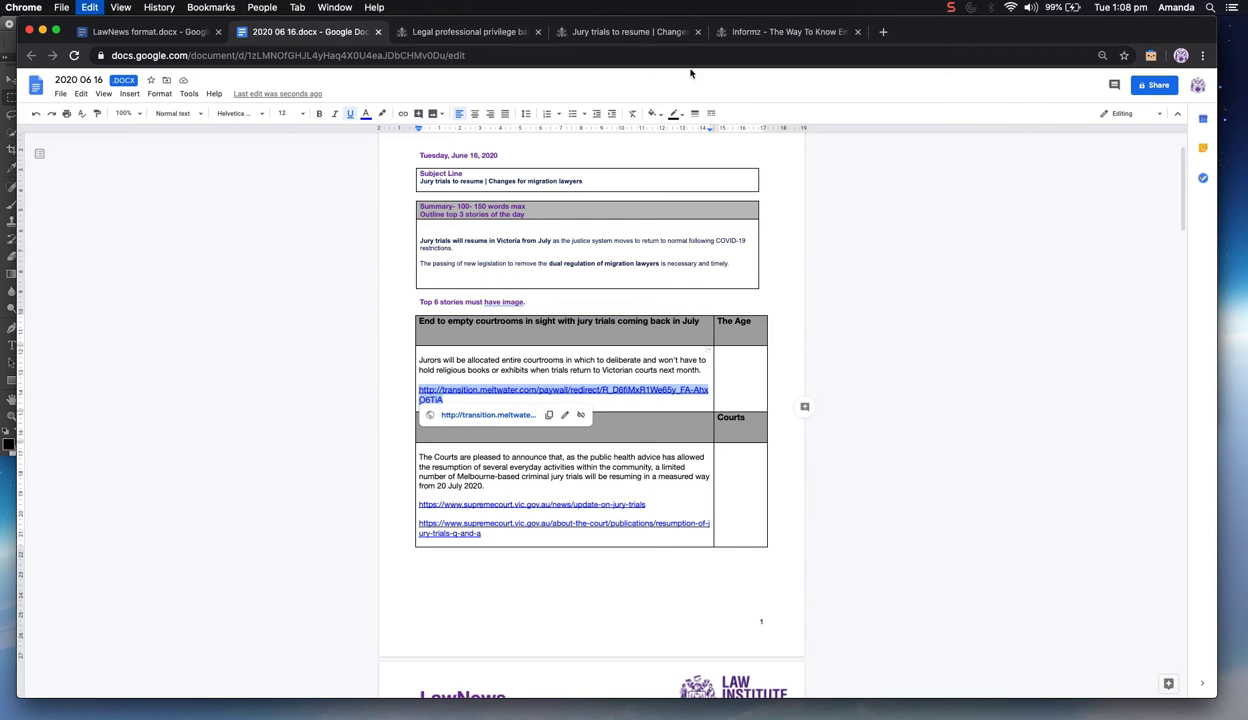
pyautogui.click(765, 31)
pyautogui.click(200, 237)
pyautogui.press('super+v')
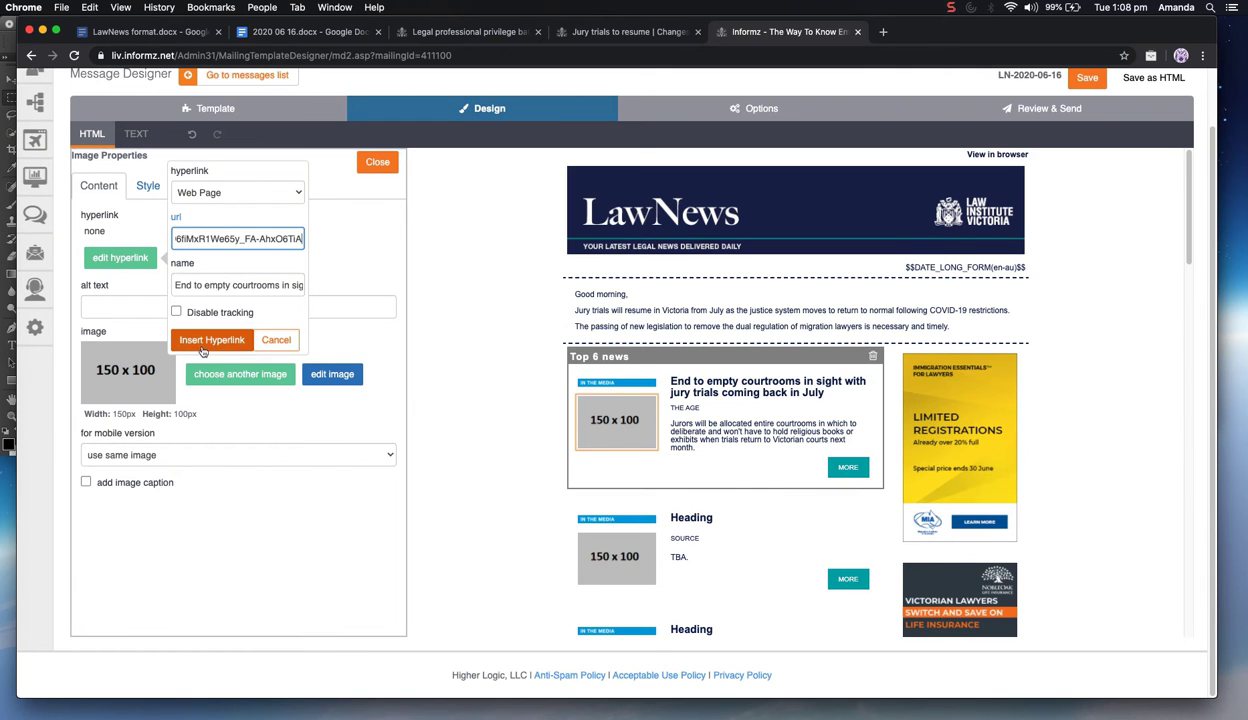
pyautogui.click(207, 343)
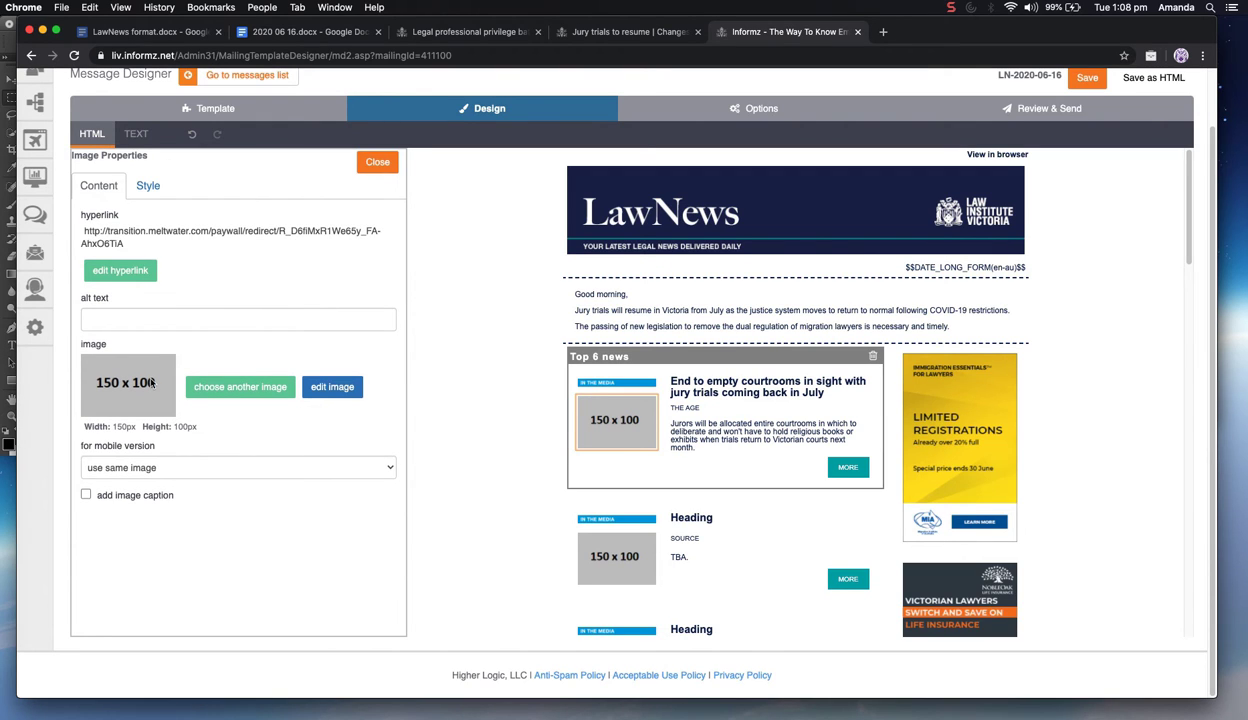
# Check the properties of the first story's text, MORE button and IN THE MEDIA tag image
pyautogui.click(722, 392)
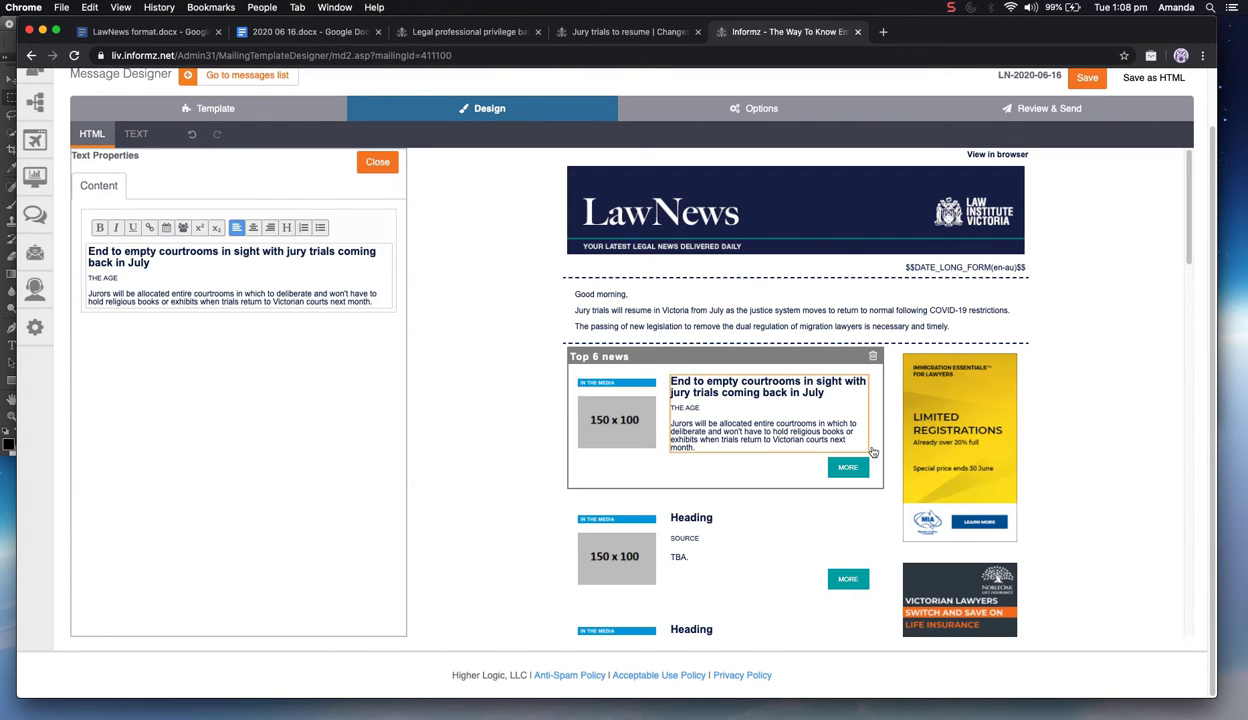
pyautogui.click(850, 468)
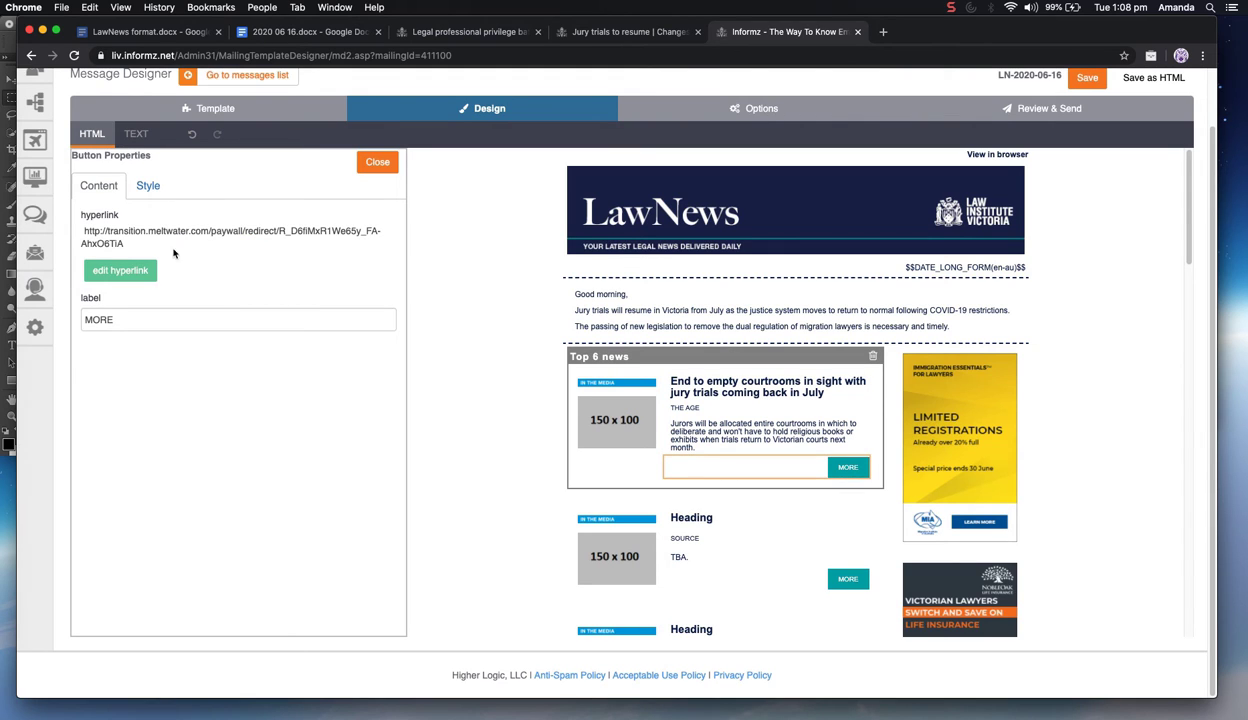
pyautogui.click(596, 382)
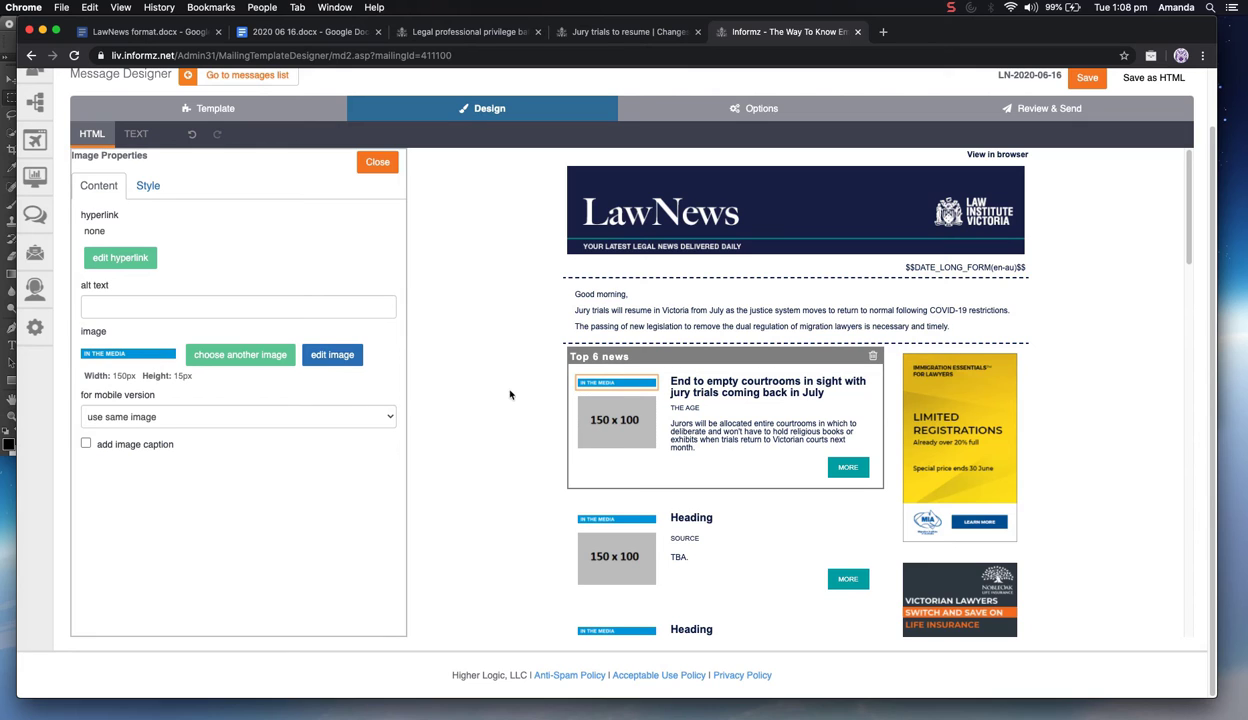
# Copy the second story's headline and source from the 2020 06 16 document and replace its Heading placeholder with "Supreme Court: Update on jury trials"
pyautogui.click(712, 545)
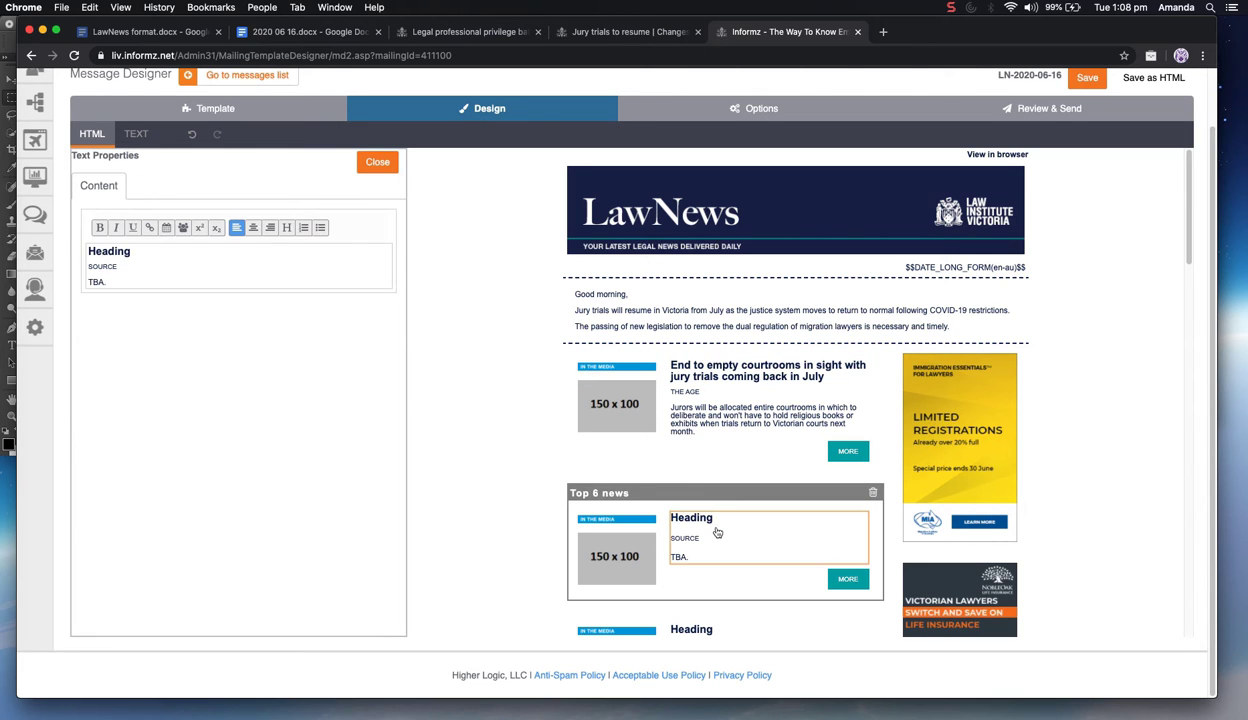
pyautogui.click(290, 31)
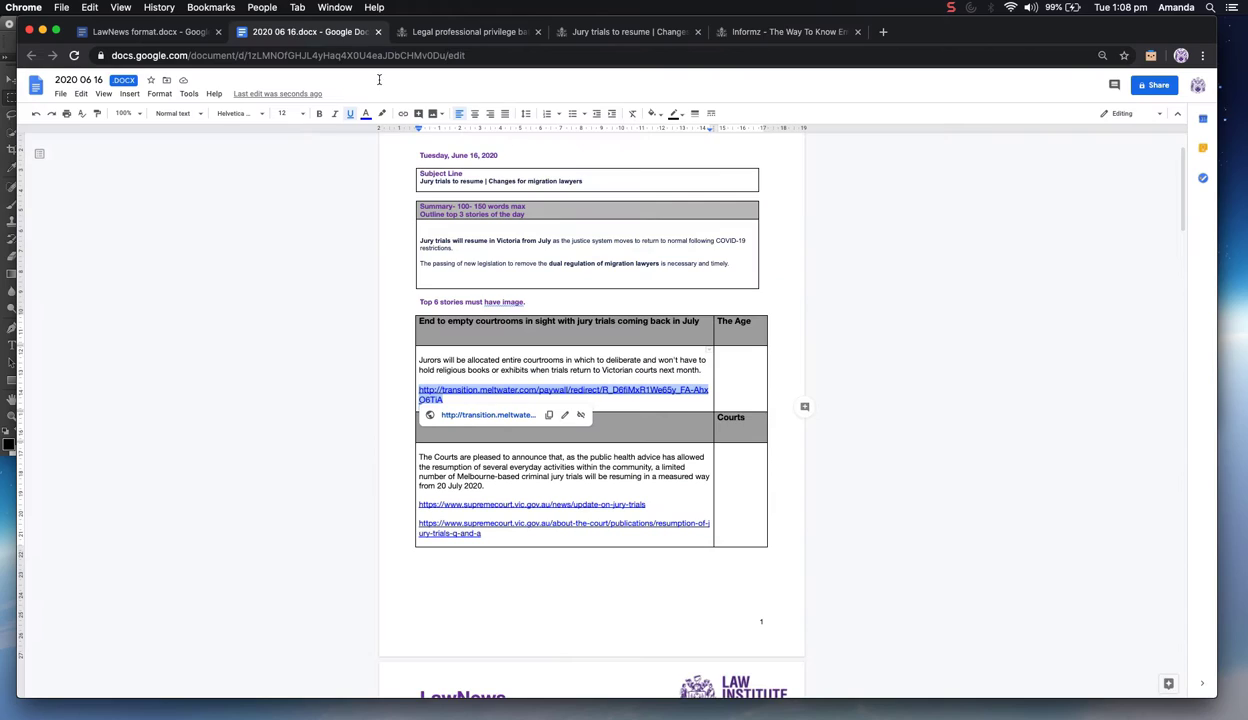
pyautogui.click(560, 425)
pyautogui.press('super+v')
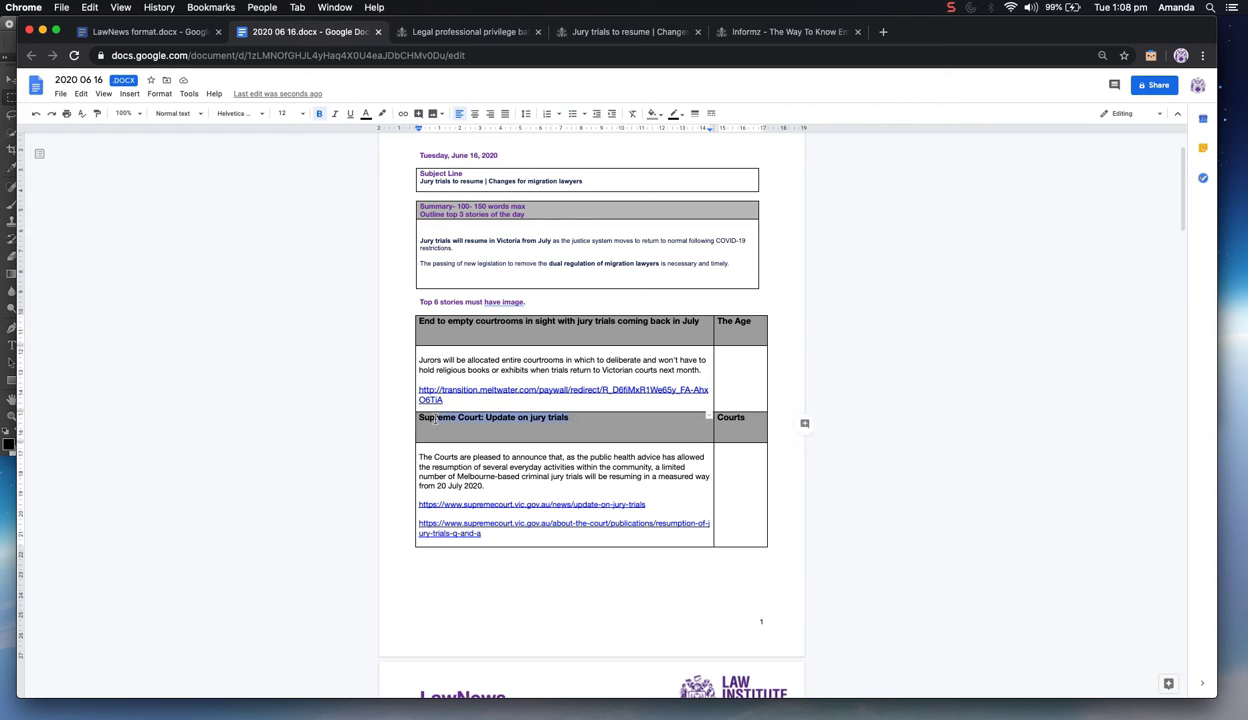
pyautogui.doubleClick(741, 419)
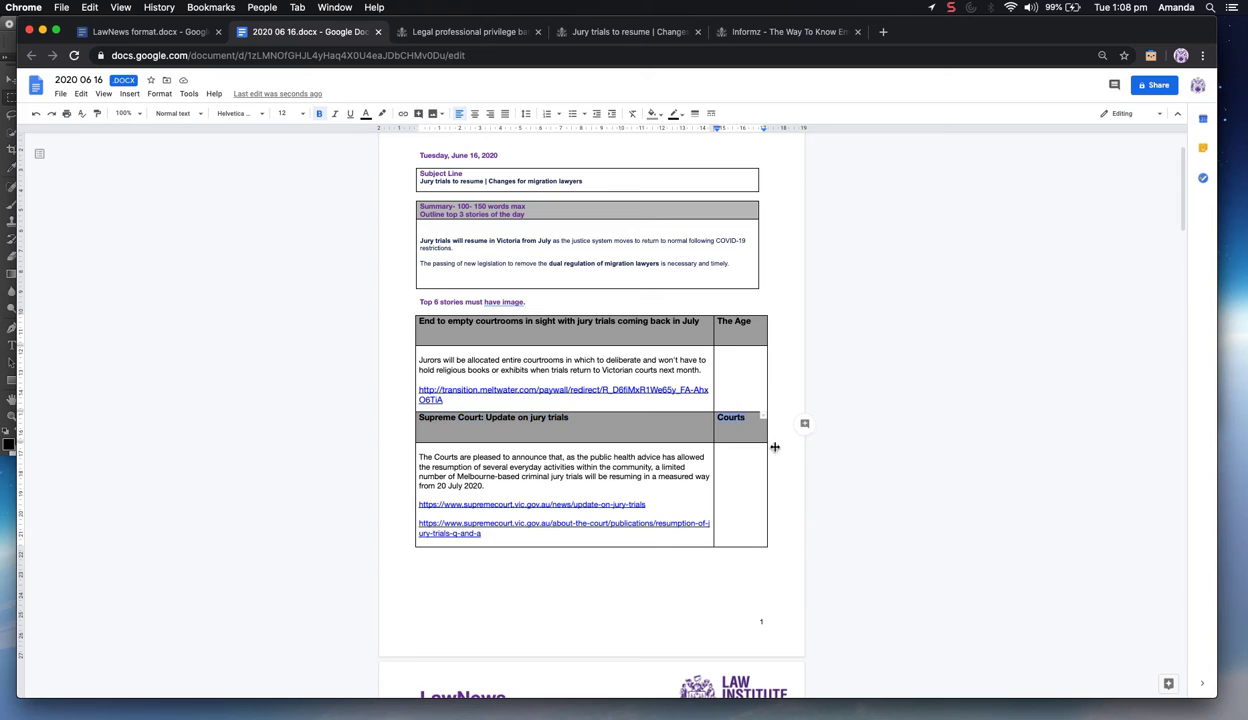
pyautogui.click(785, 32)
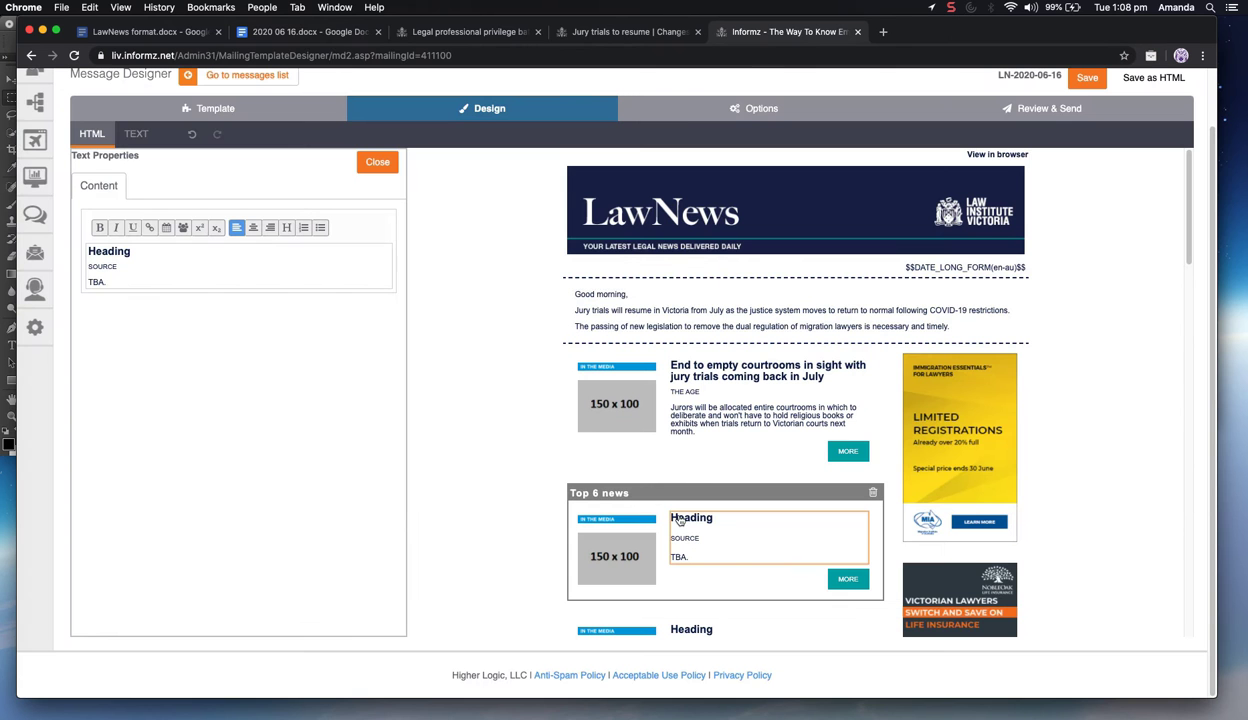
pyautogui.doubleClick(107, 250)
pyautogui.press('super+v')
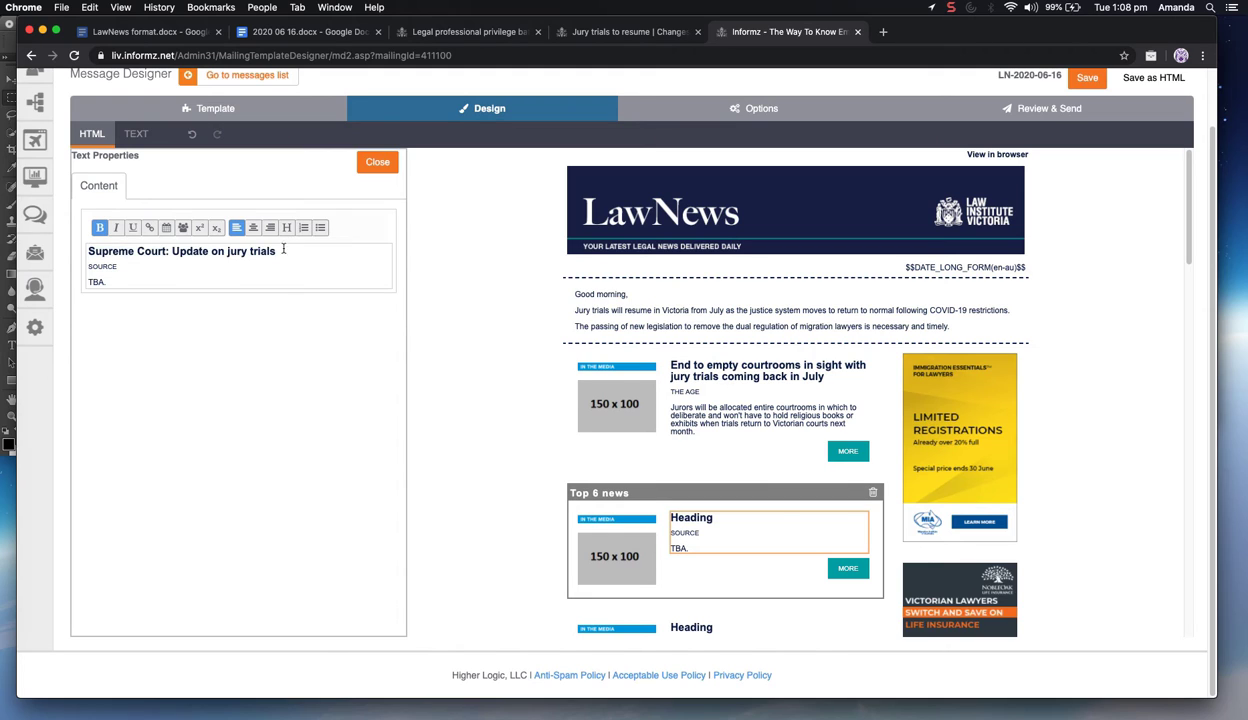
# Begin a web page hyperlink on the second story's heading, named "Supreme Court: Update on jury trials"
pyautogui.moveTo(268, 250); pyautogui.dragTo(75, 242)
pyautogui.click(149, 227)
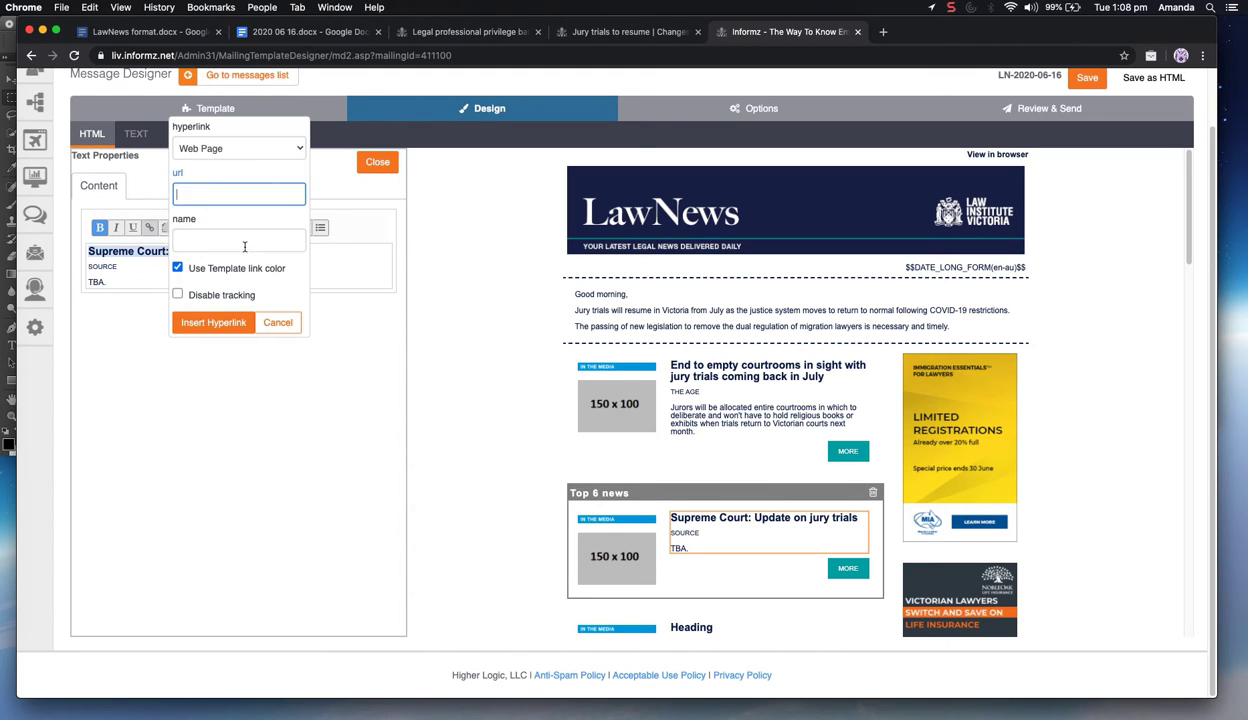
pyautogui.click(241, 242)
pyautogui.press('super+v')
# Turn off the template link color for the second story's heading hyperlink and set a custom link color of #081d4d
pyautogui.click(177, 268)
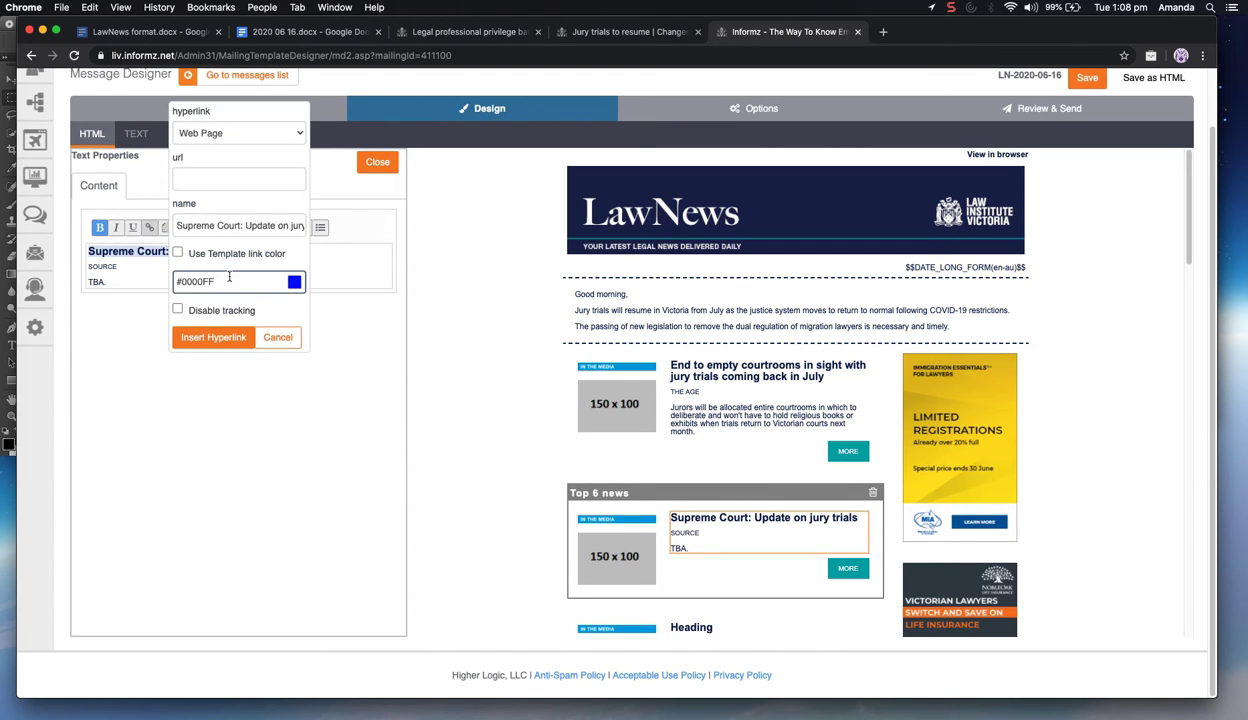
pyautogui.click(294, 282)
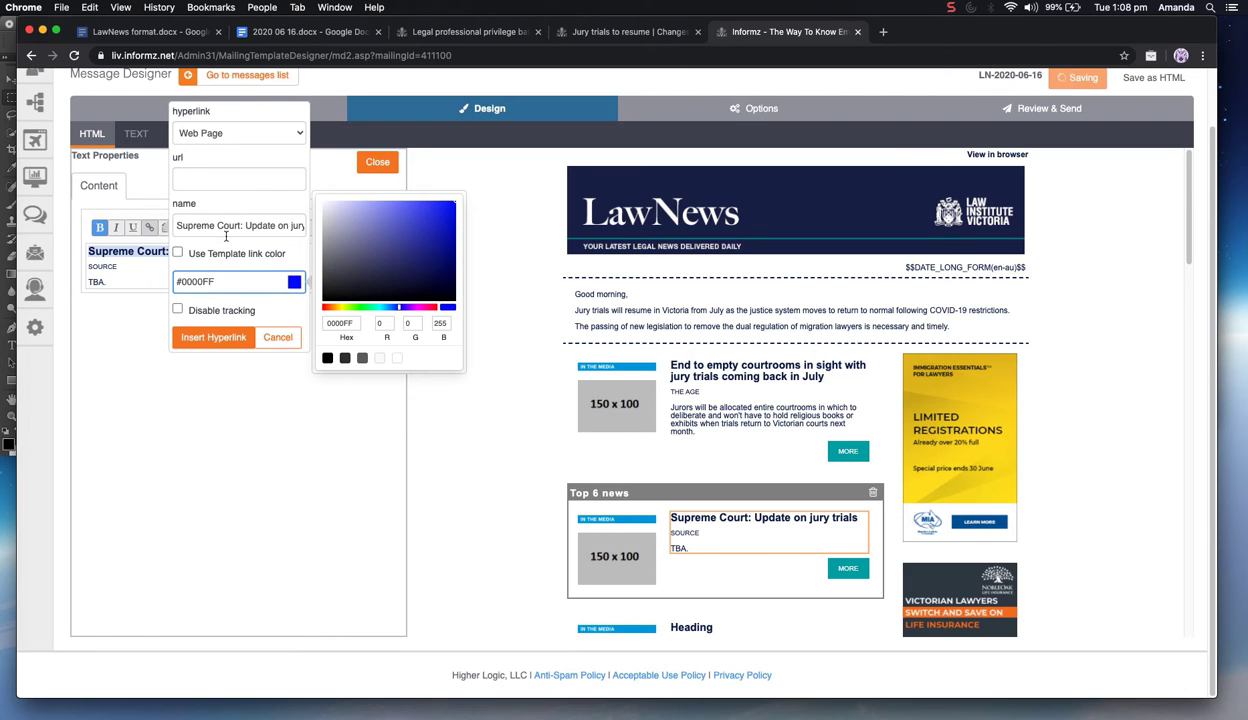
pyautogui.click(228, 232)
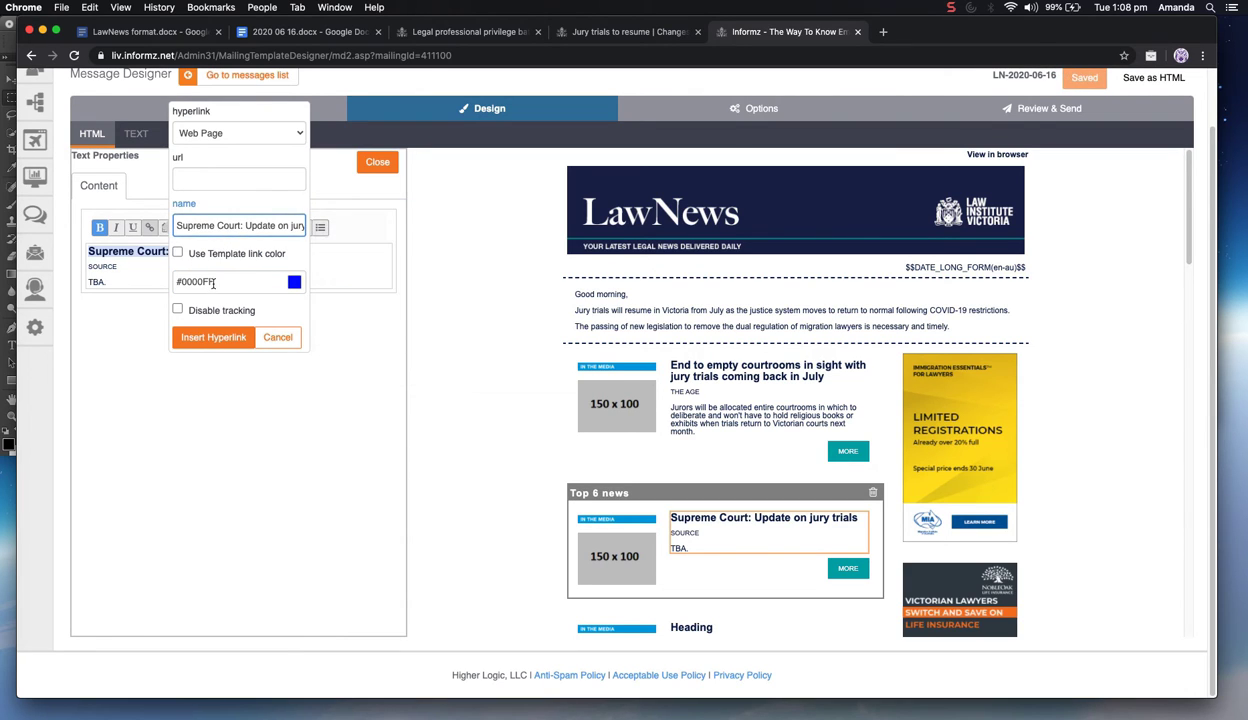
pyautogui.click(294, 282)
pyautogui.click(341, 321)
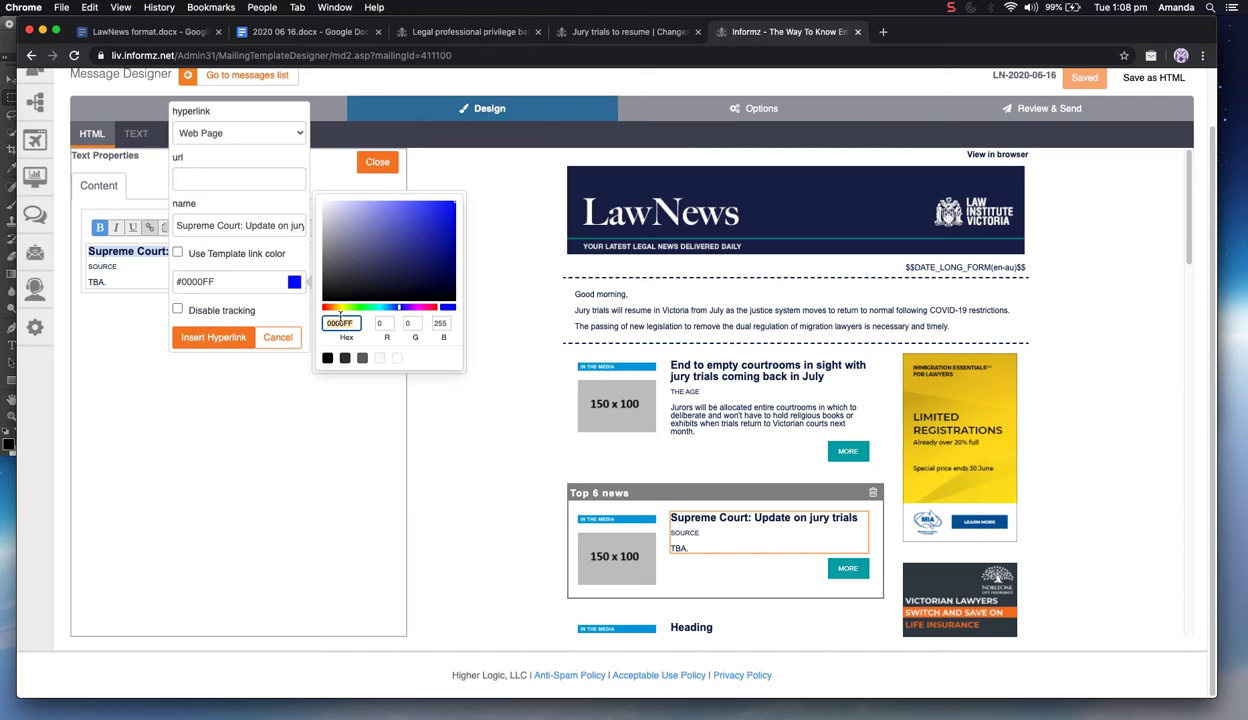
pyautogui.write('08')
pyautogui.write('164')
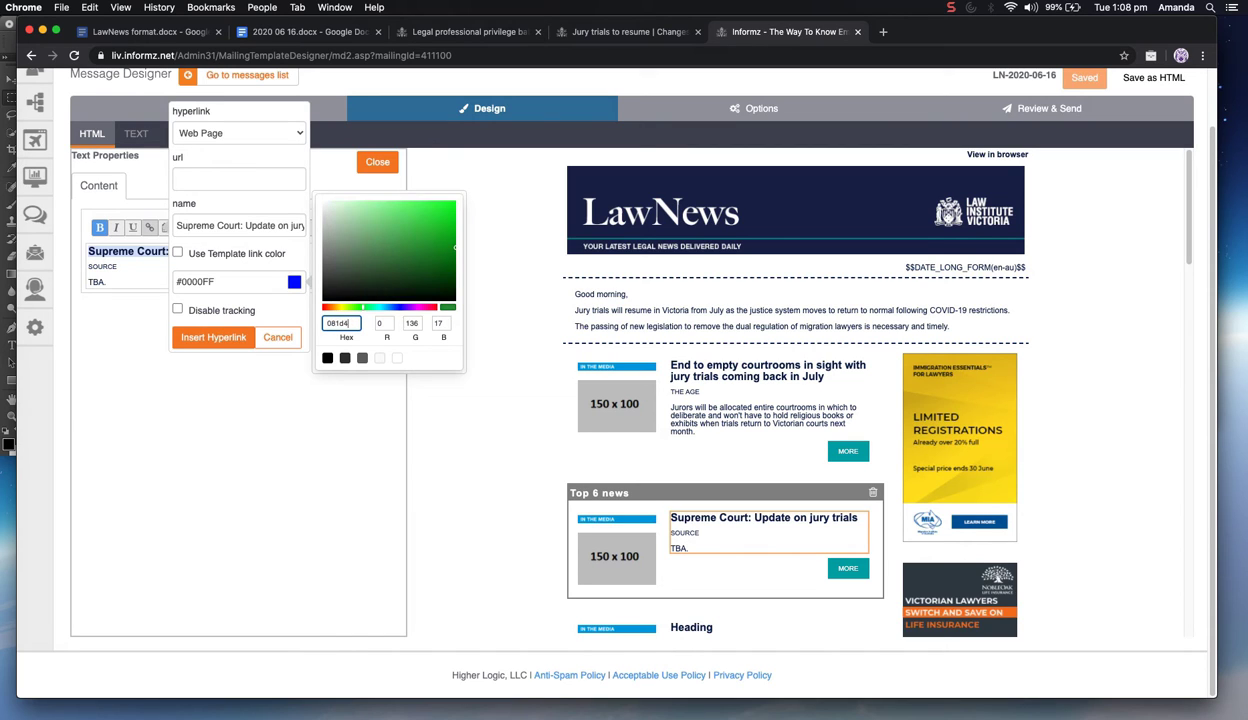
pyautogui.write('d')
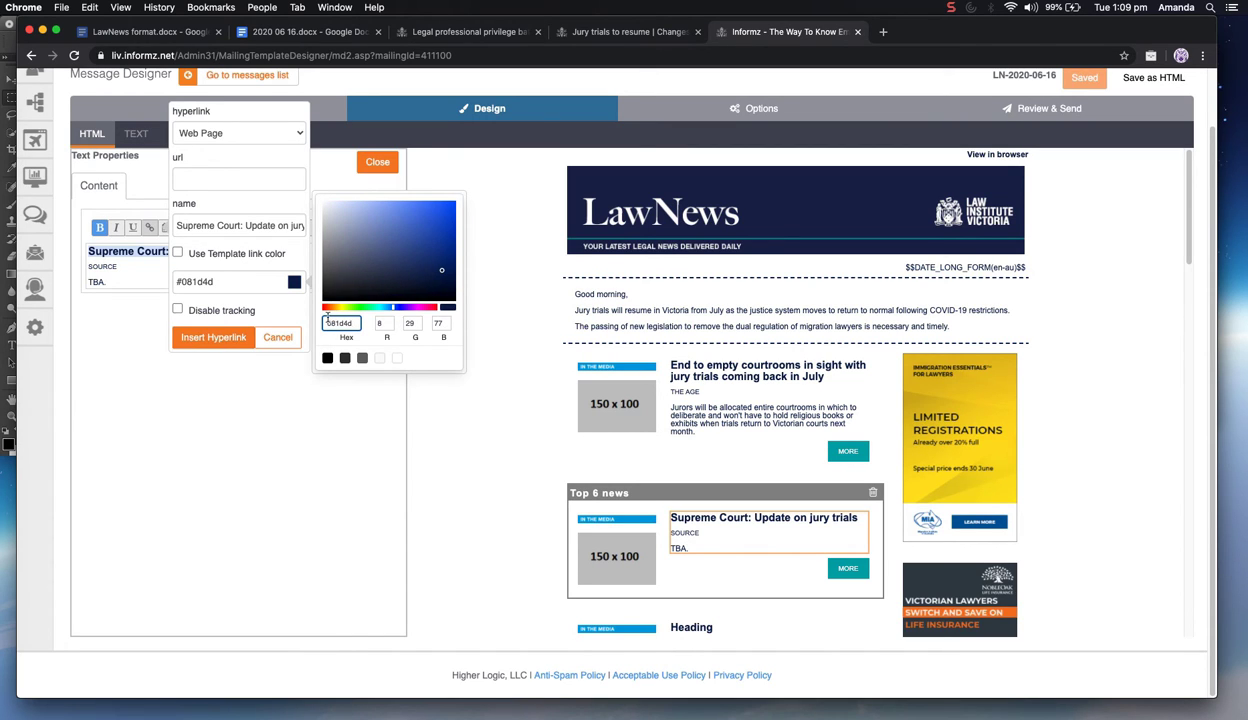
pyautogui.click(345, 37)
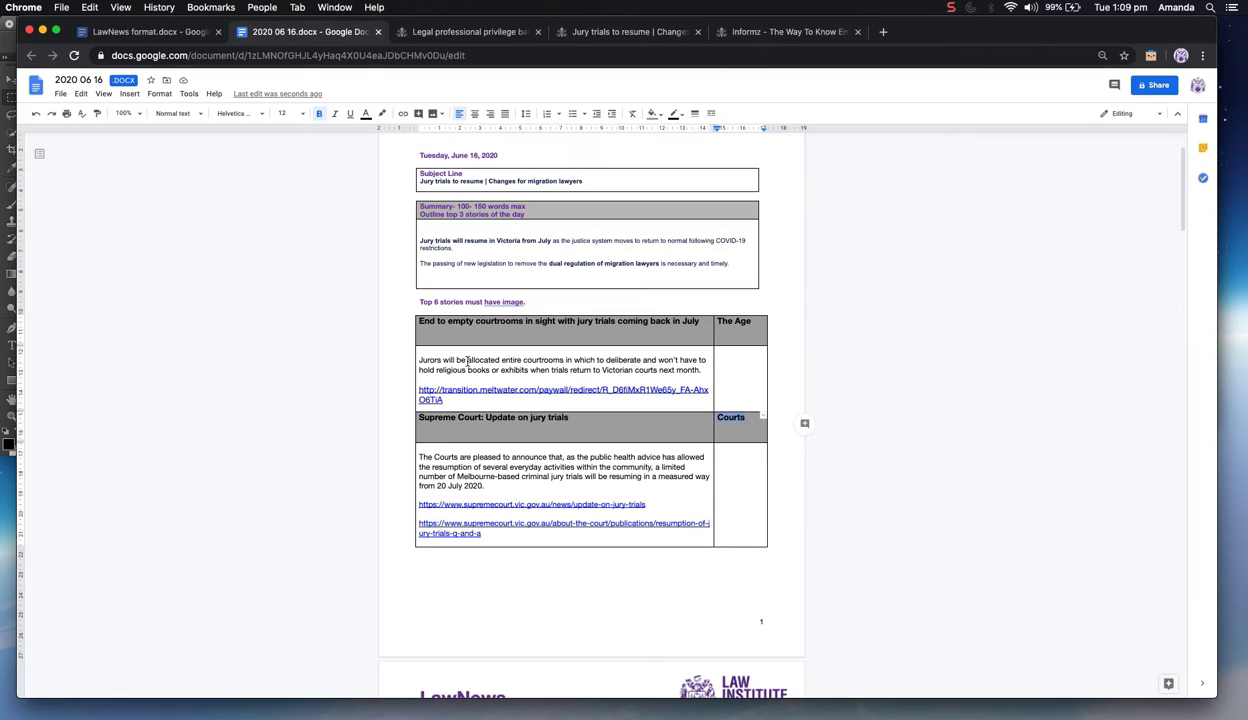
pyautogui.moveTo(648, 504); pyautogui.dragTo(419, 503)
pyautogui.press('super+c')
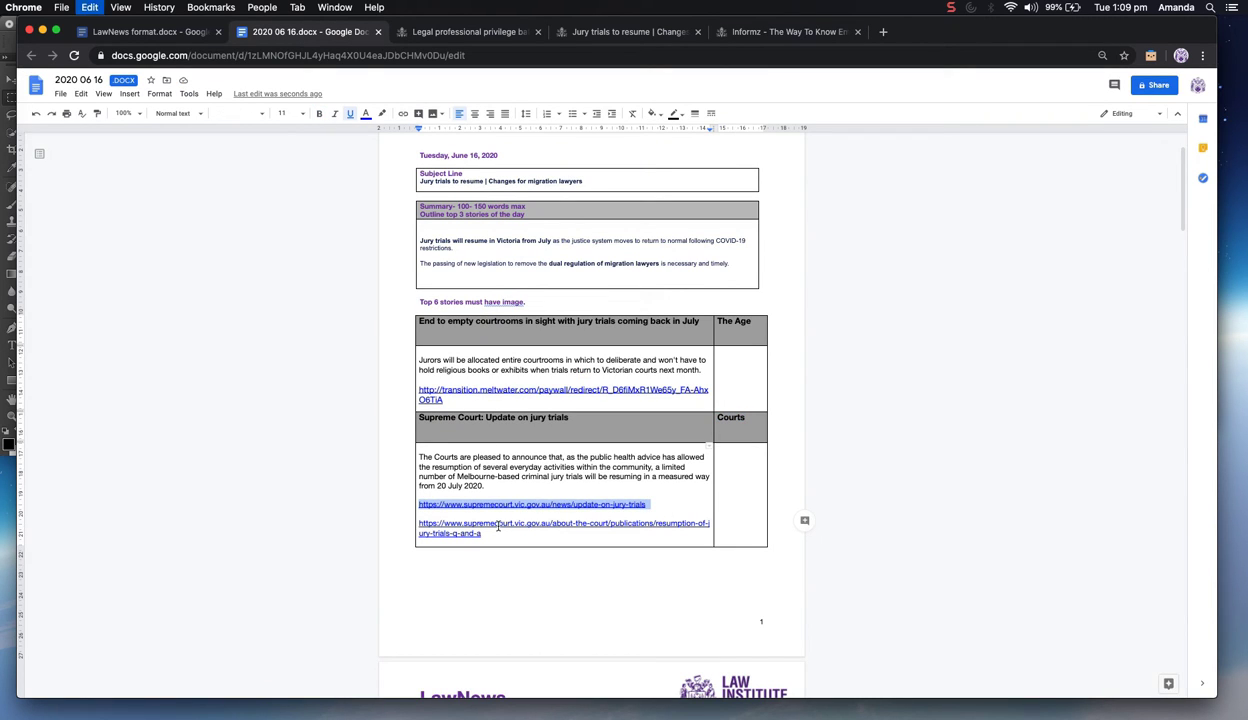
pyautogui.click(736, 33)
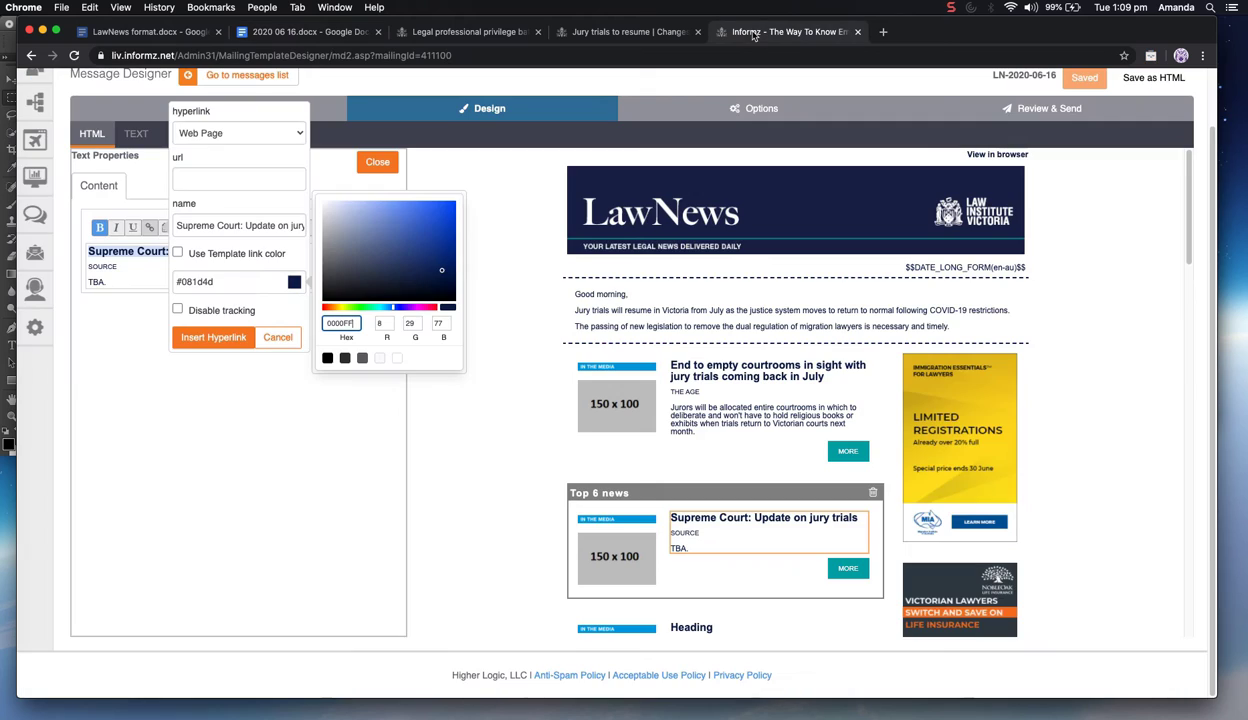
pyautogui.click(193, 179)
pyautogui.press('super+v')
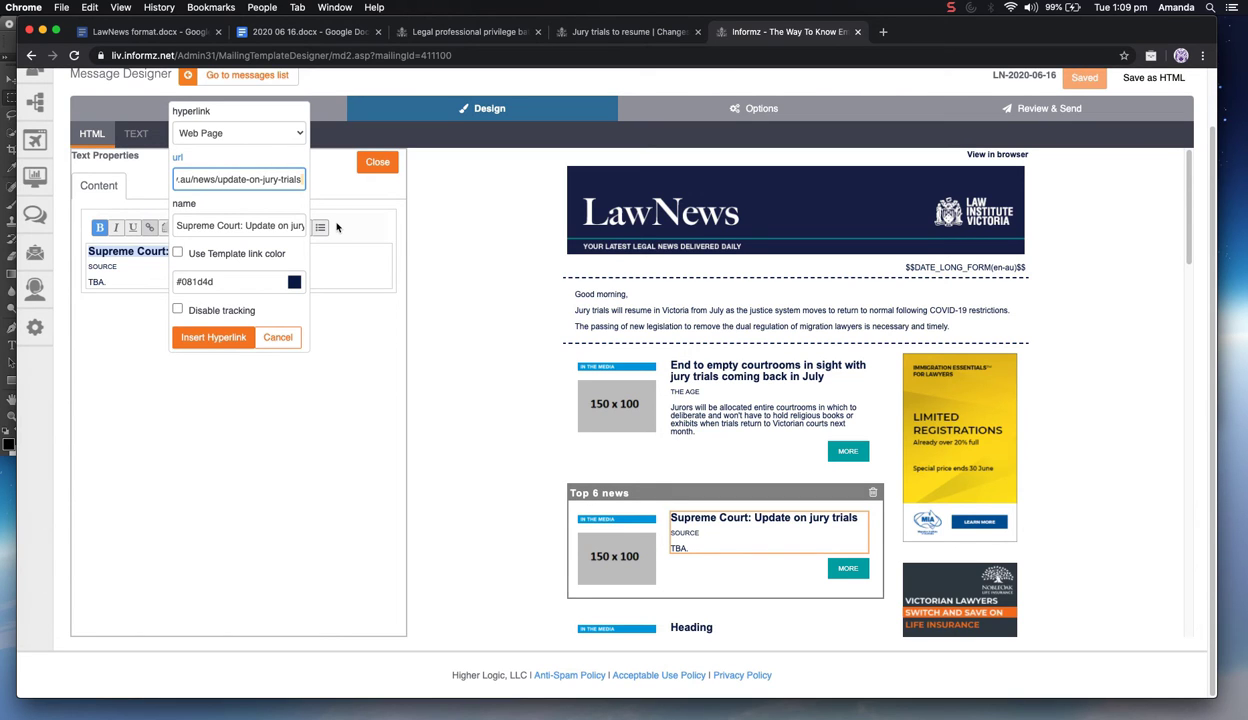
# Remove the trailing space from the heading's hyperlink url, copy the cleaned URL and insert the hyperlink
pyautogui.press('BackSpace')
pyautogui.scroll(2, 200, 240)
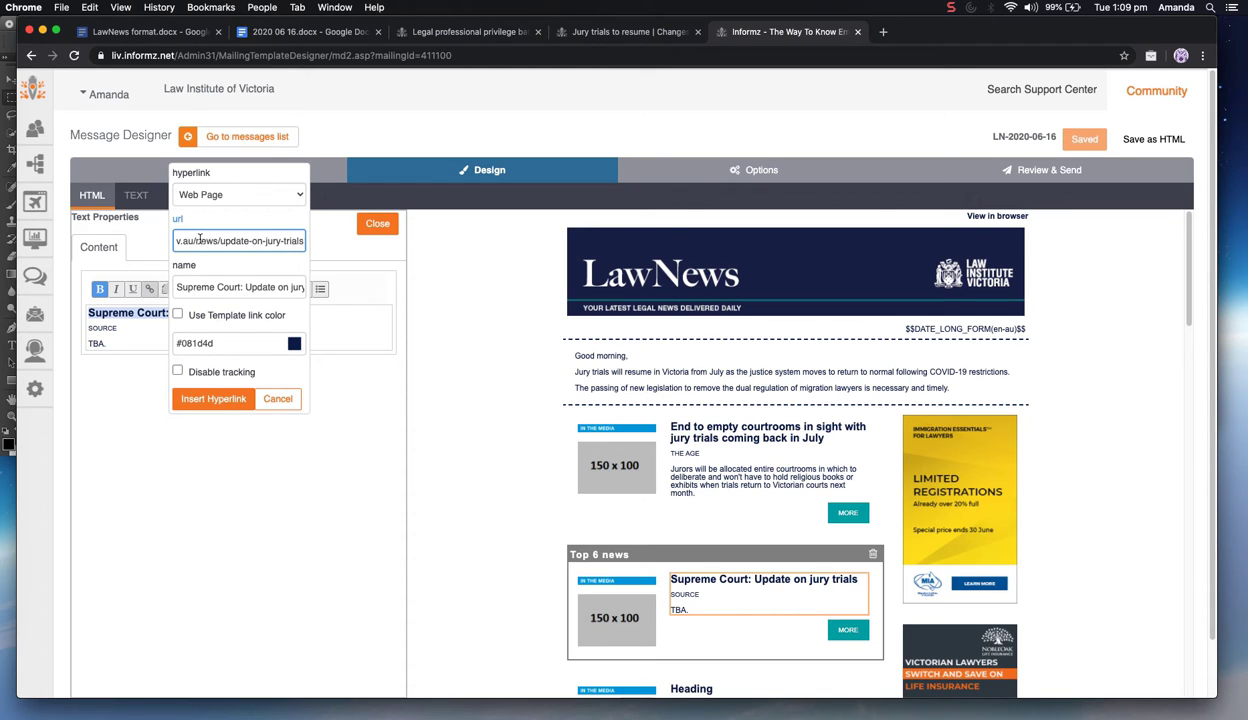
pyautogui.press('Up')
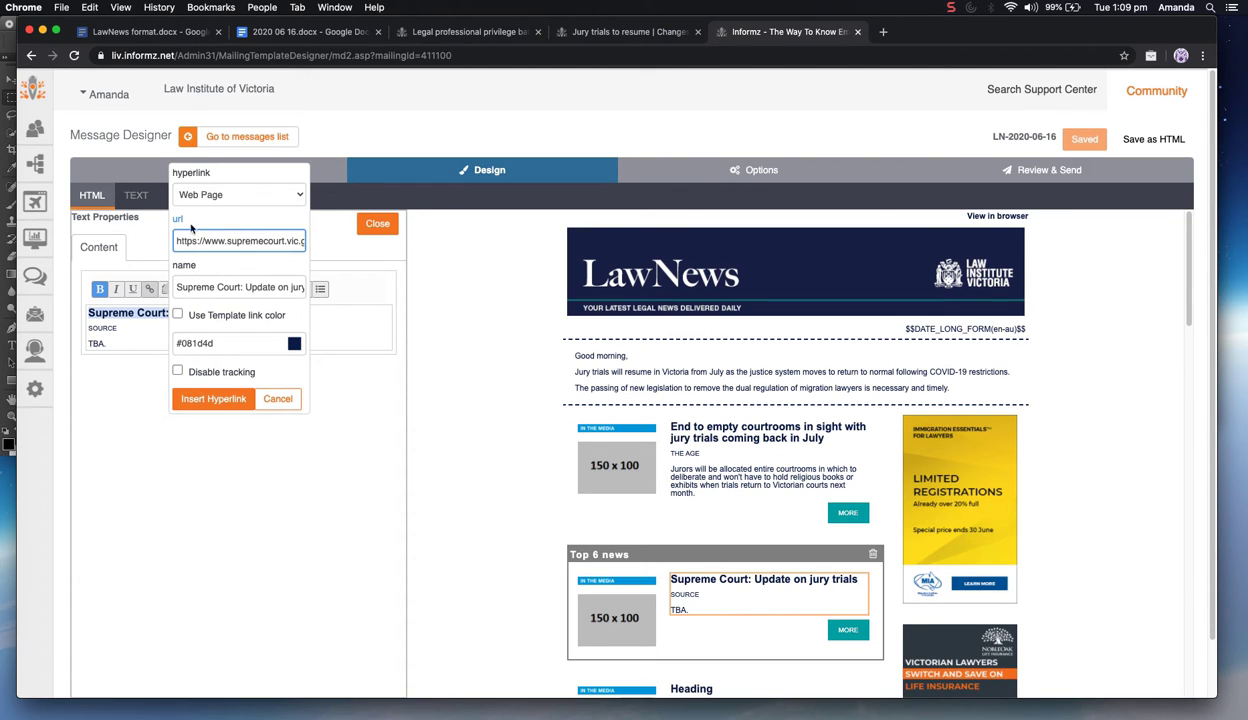
pyautogui.press('super+a')
pyautogui.press('super+c')
pyautogui.press('super+c')
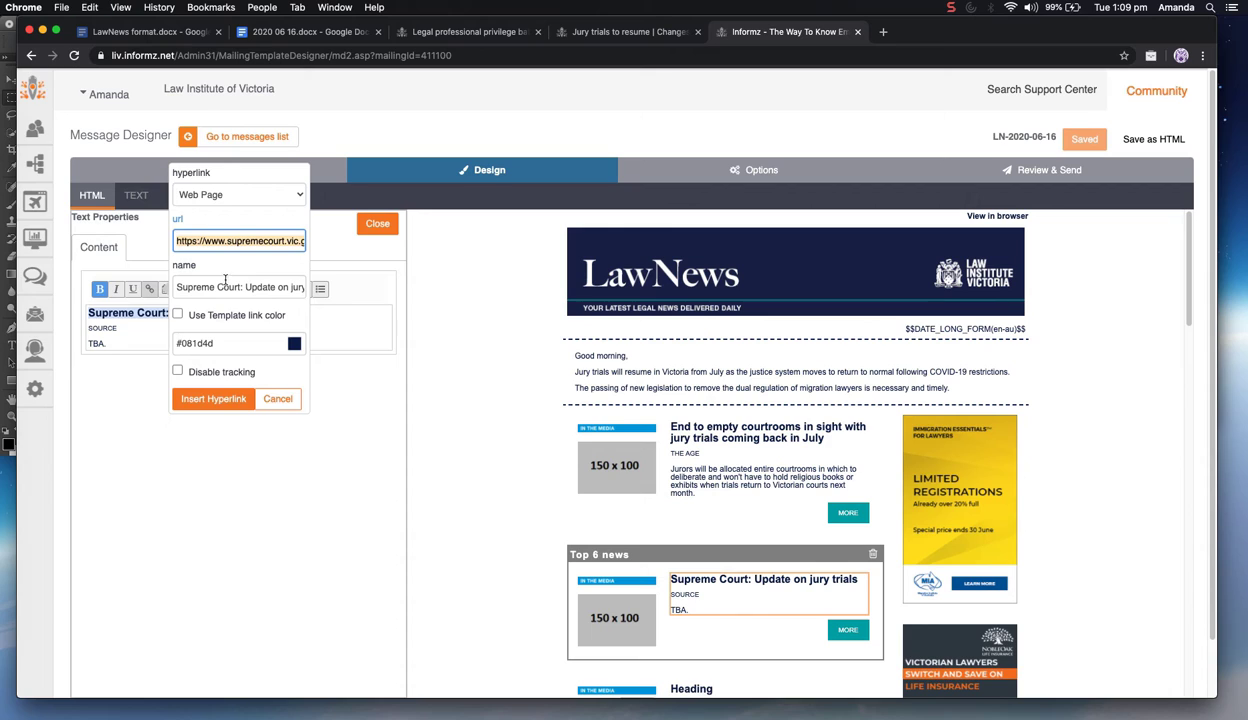
pyautogui.click(227, 398)
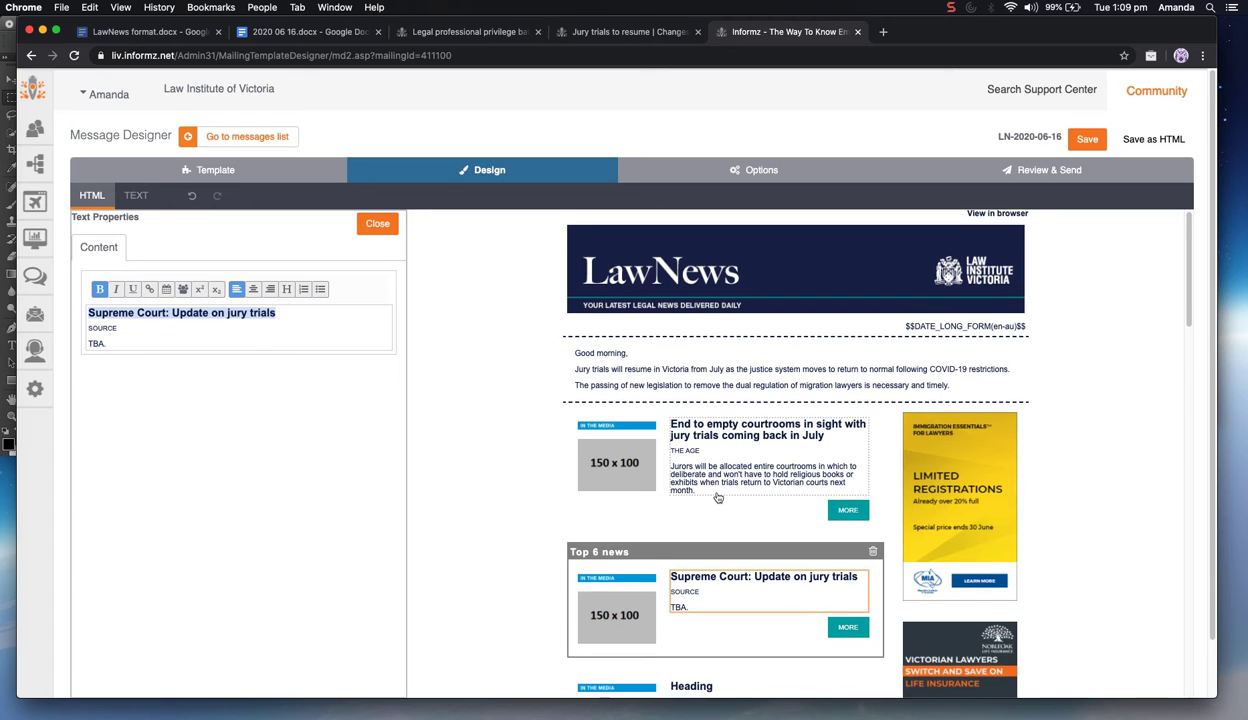
# Try to link the second story's placeholder image to the copied Supreme Court URL, named with the headline from the 2020 06 16 document
pyautogui.scroll(-2, 640, 560)
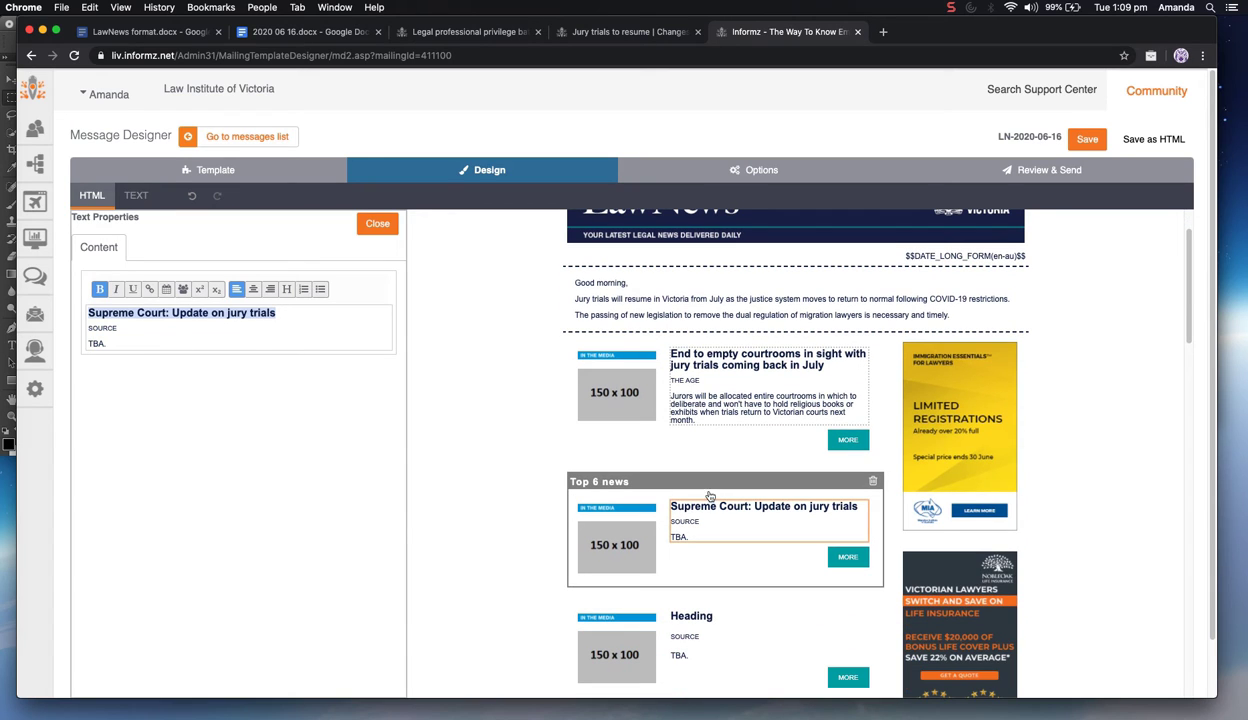
pyautogui.click(629, 560)
pyautogui.click(140, 319)
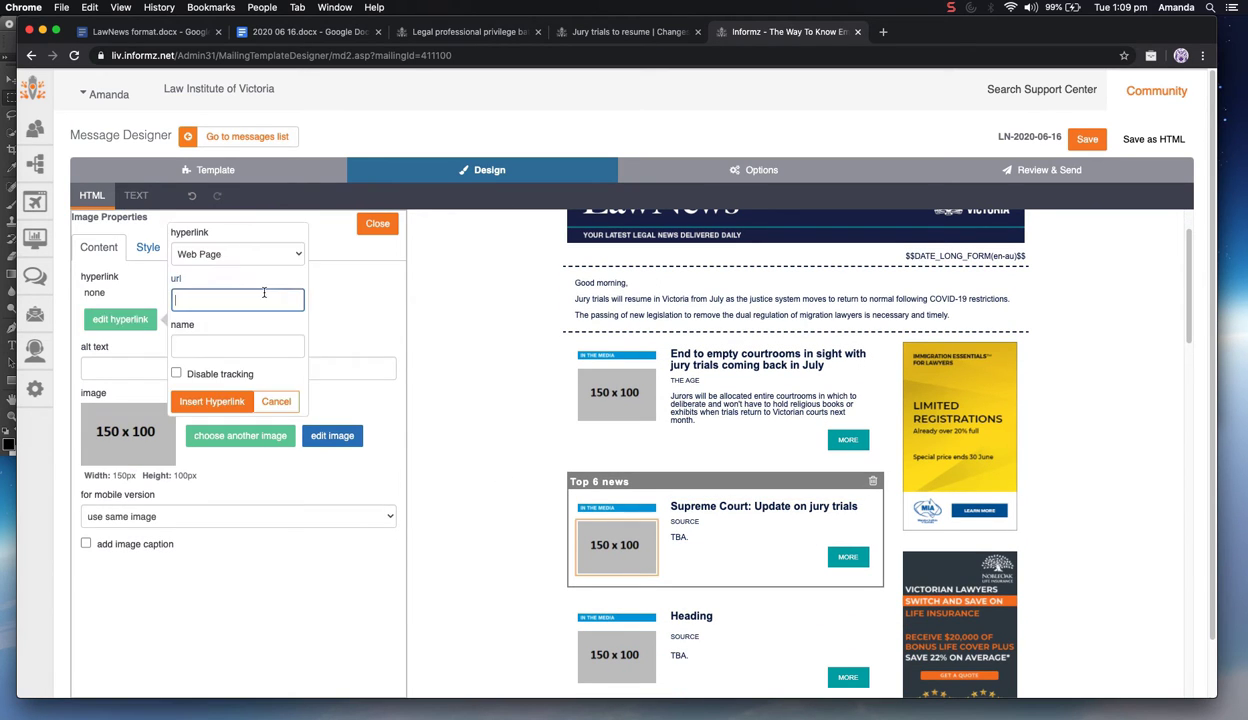
pyautogui.click(268, 295)
pyautogui.press('super+v')
pyautogui.click(198, 340)
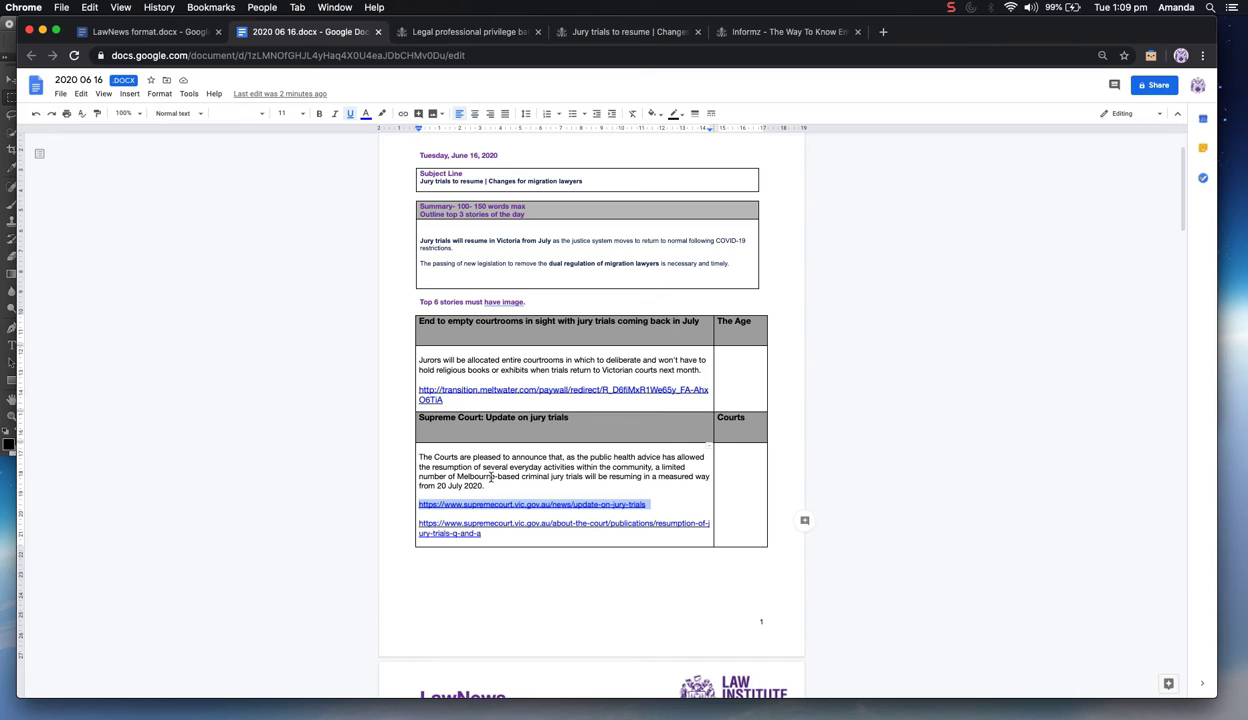
pyautogui.moveTo(588, 425); pyautogui.dragTo(435, 425)
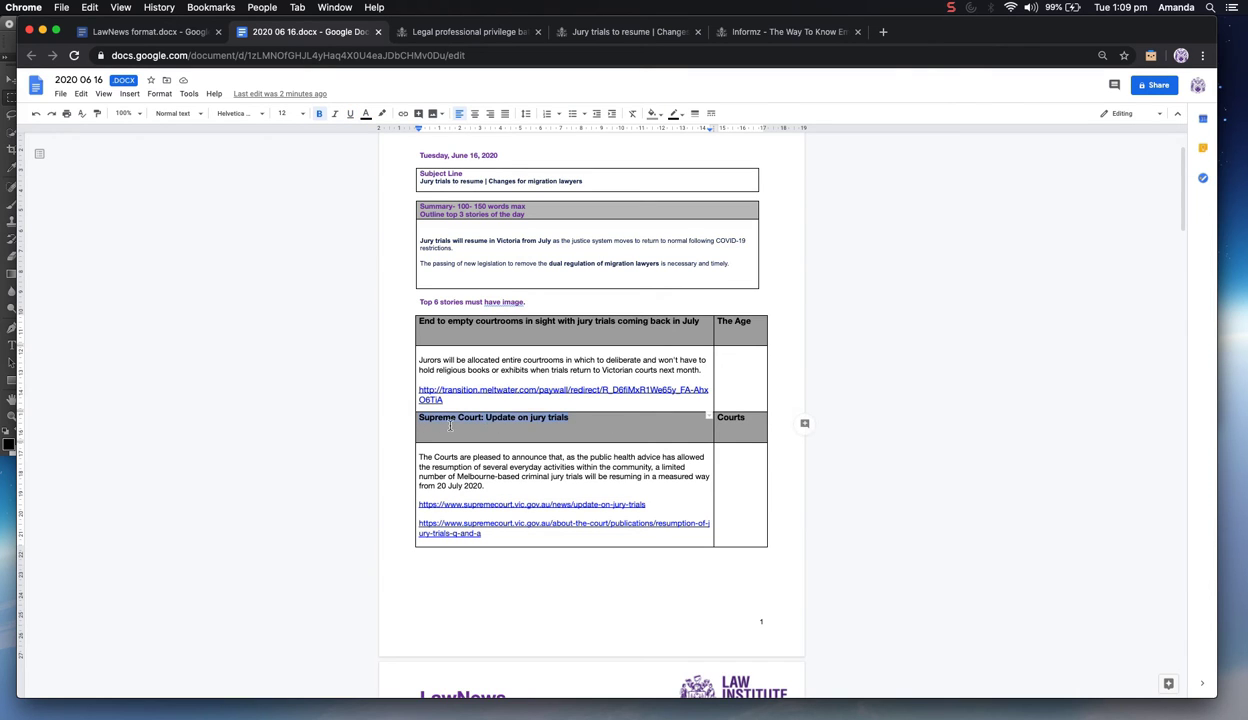
pyautogui.click(800, 32)
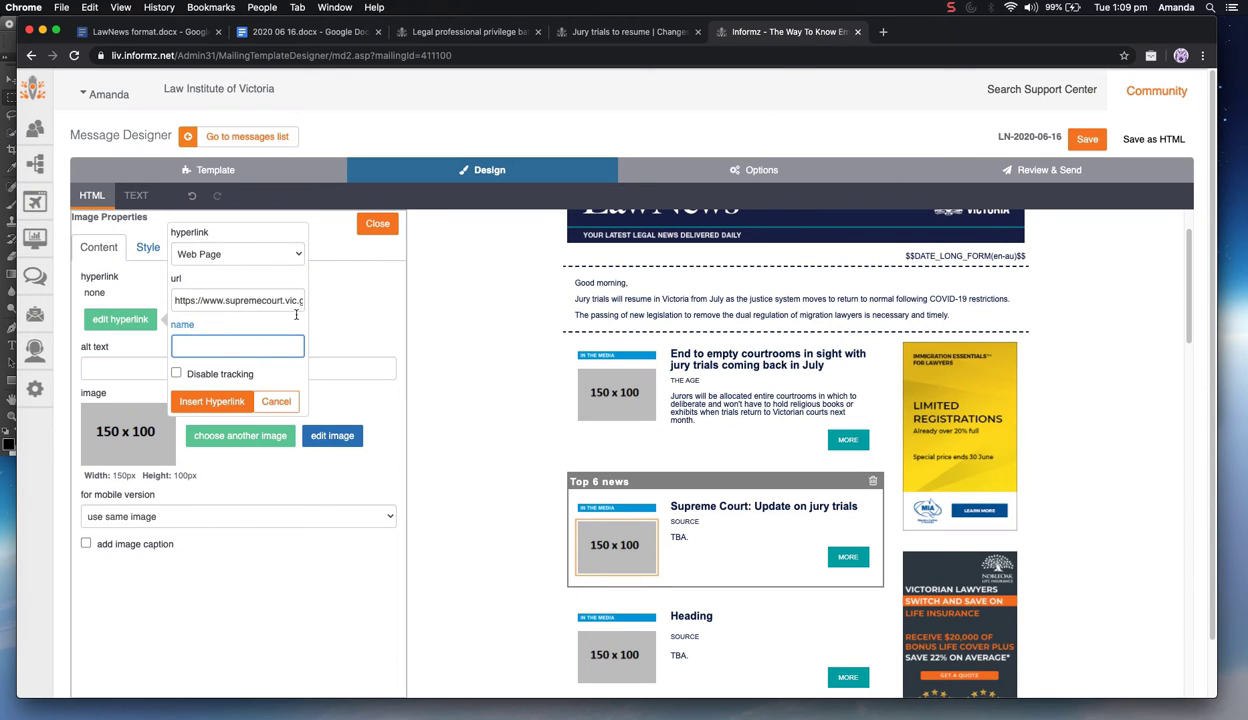
pyautogui.press('super+v')
pyautogui.click(211, 401)
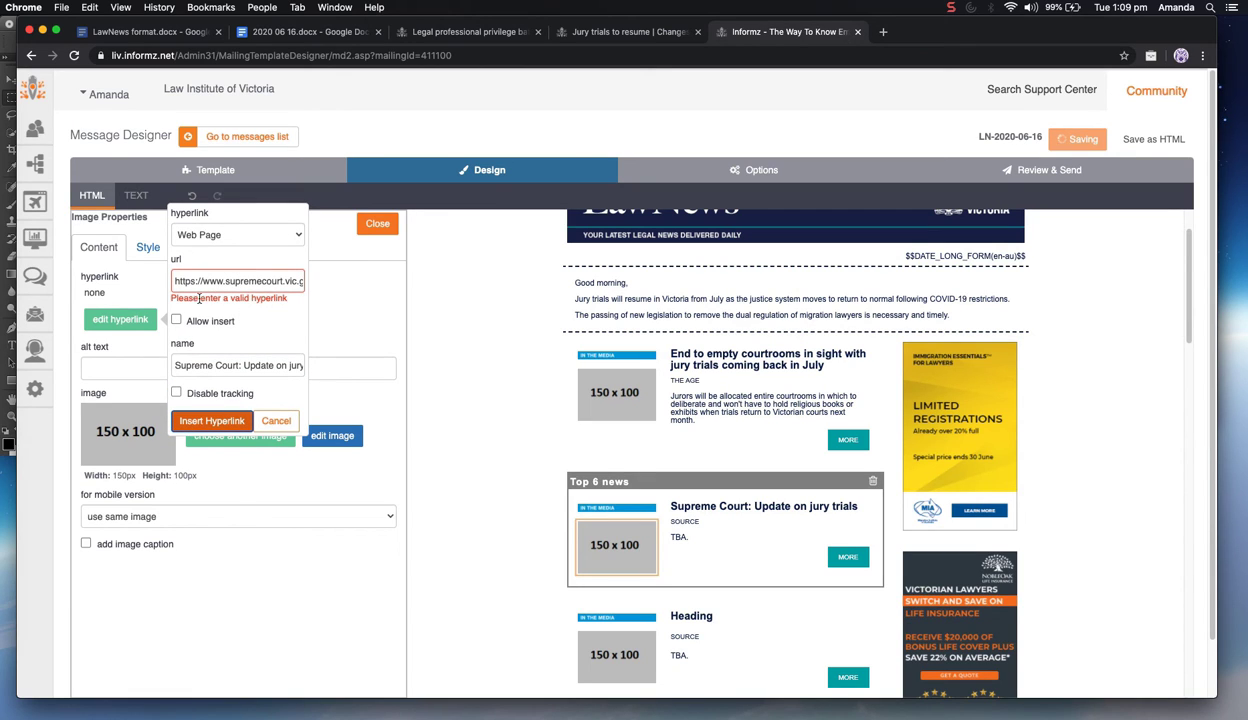
pyautogui.moveTo(193, 298); pyautogui.dragTo(326, 290)
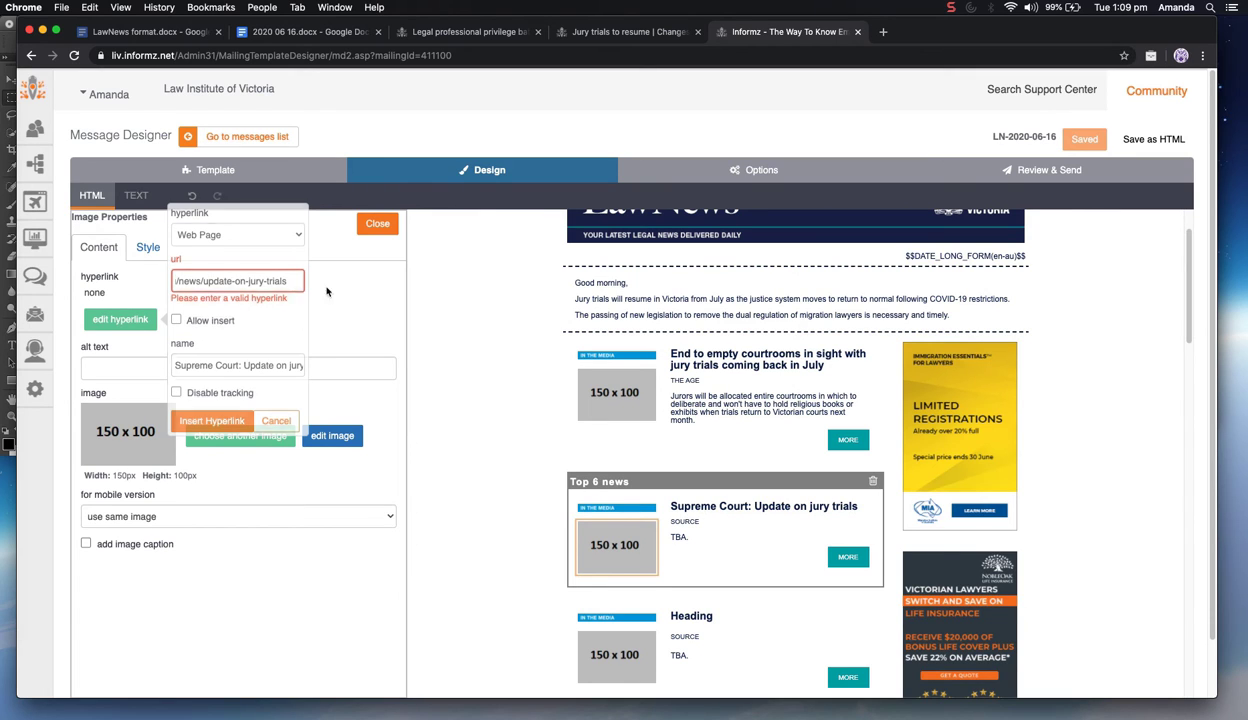
# Restart the second story's image hyperlink with the name "Supreme Court: Update on jury trials" and an empty url
pyautogui.click(113, 319)
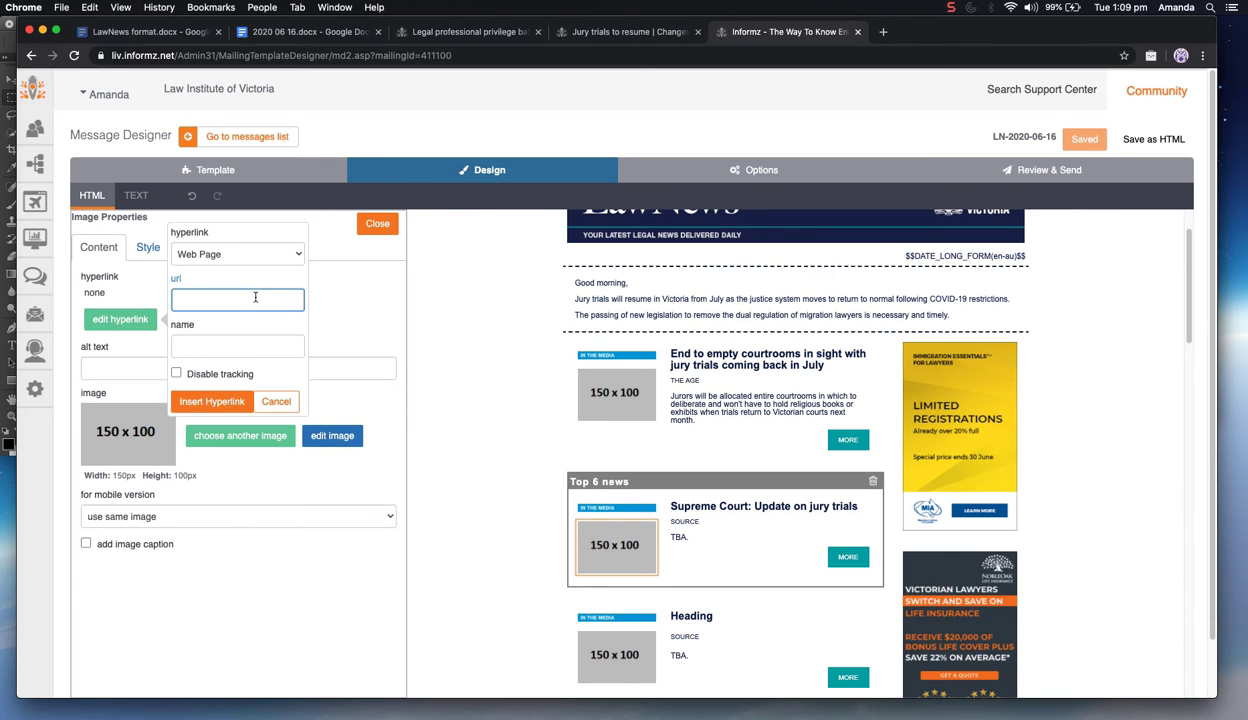
pyautogui.press('cmd+v')
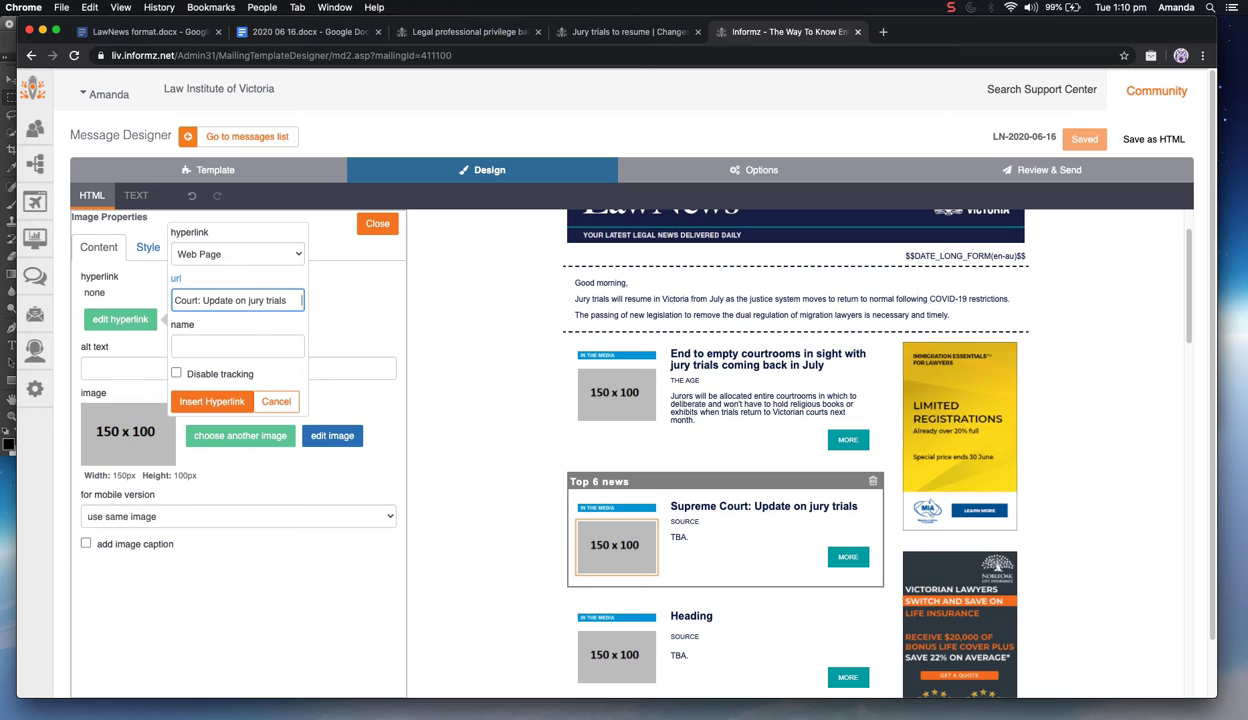
pyautogui.click(227, 346)
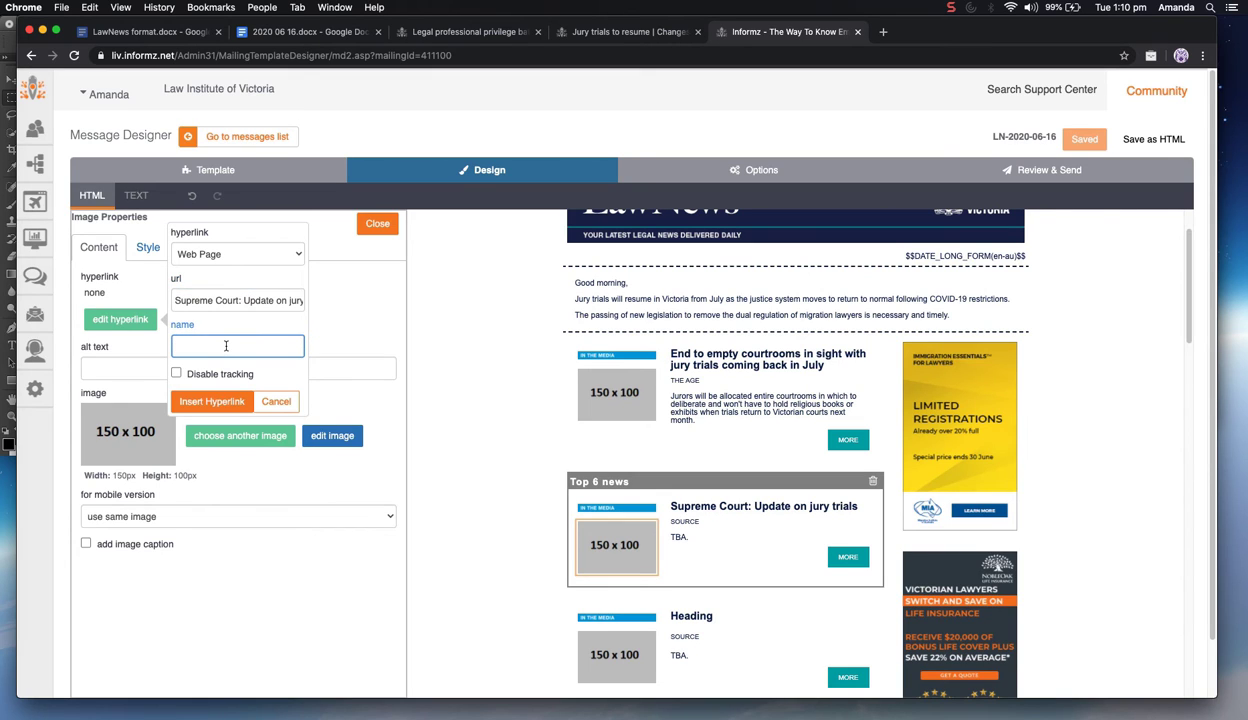
pyautogui.click(218, 300)
pyautogui.press('Tab')
pyautogui.press('cmd+v')
pyautogui.click(209, 305)
pyautogui.press('cmd+a')
pyautogui.press('BackSpace')
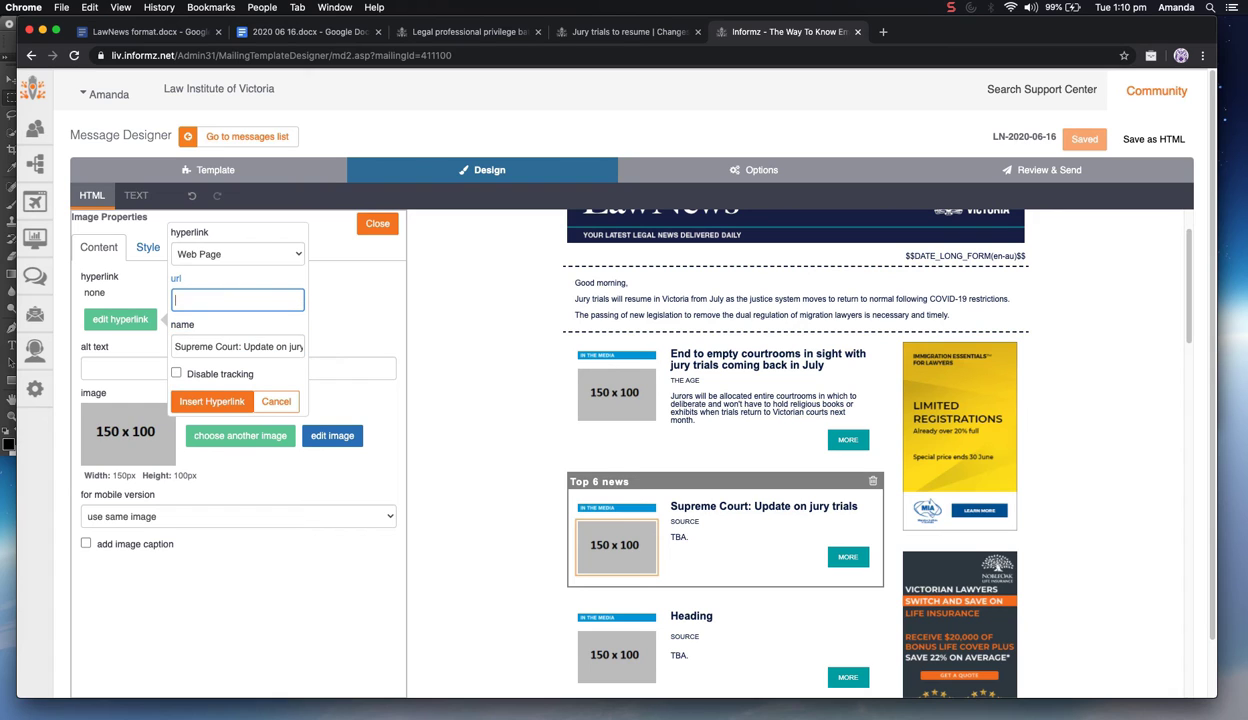
# Recopy the update-on-jury-trials URL from the 2020 06 16 document and try to insert it as the second story's image hyperlink
pyautogui.click(274, 38)
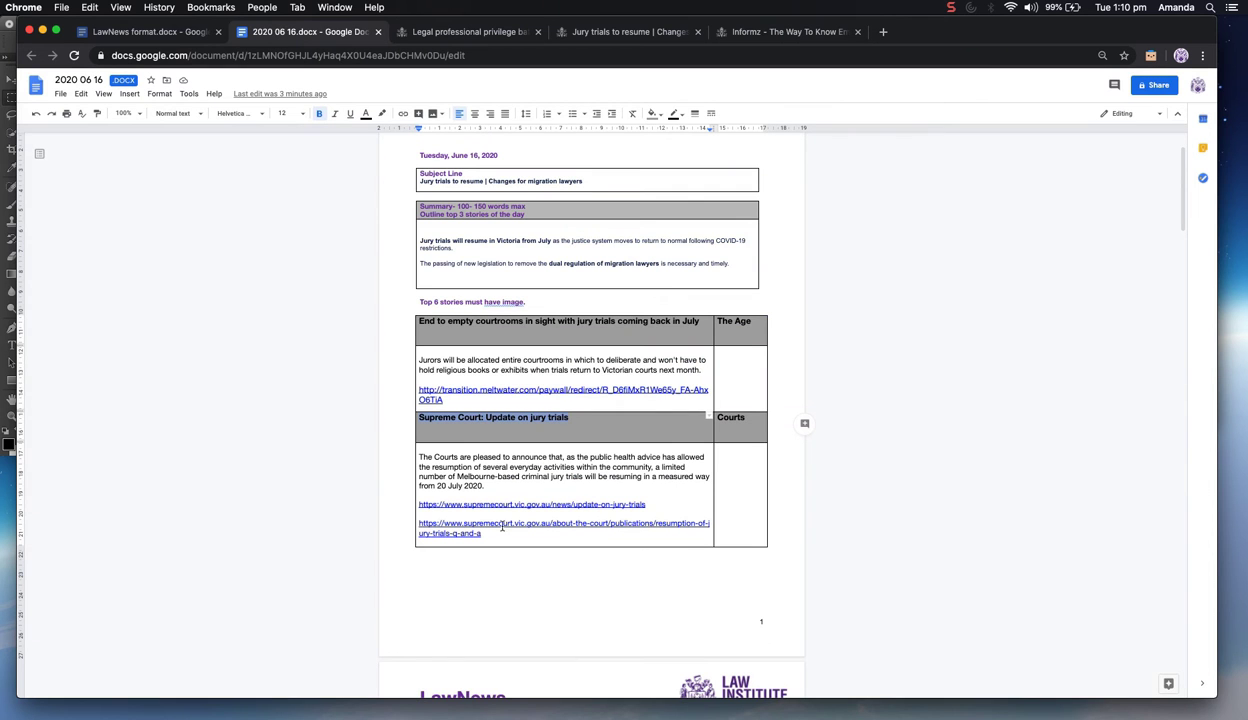
pyautogui.moveTo(646, 504); pyautogui.dragTo(407, 501)
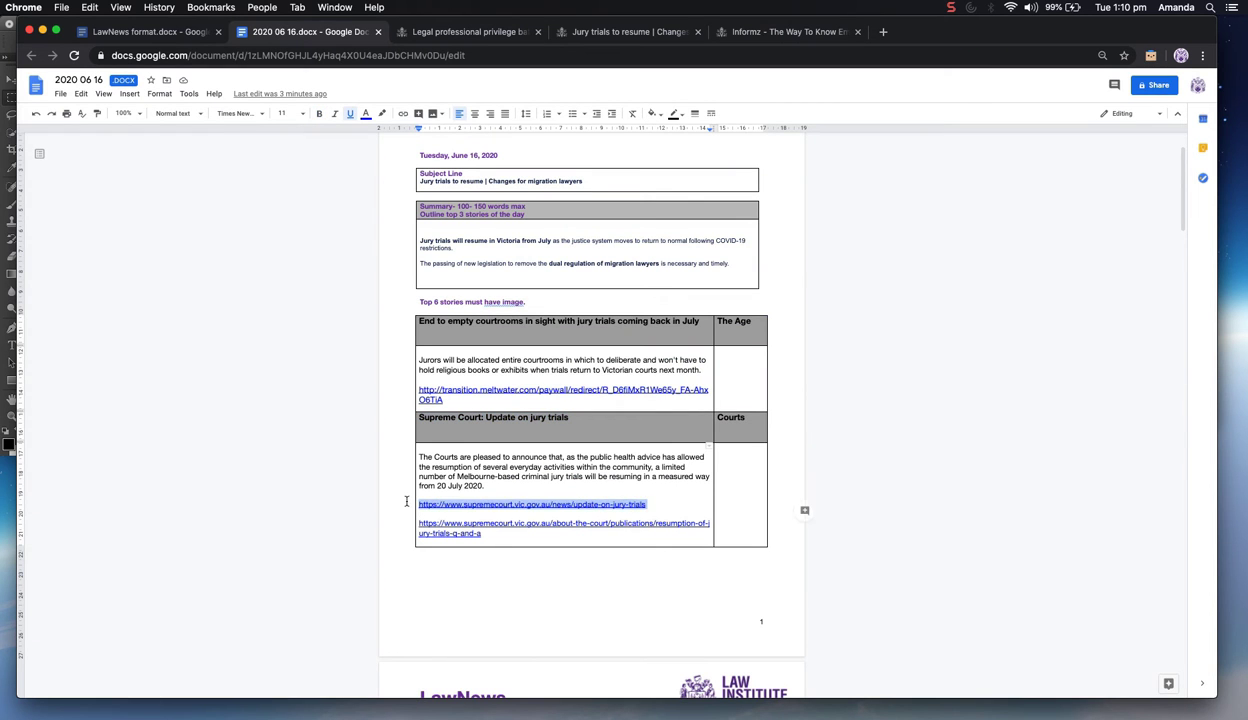
pyautogui.press('cmd+c')
pyautogui.click(790, 31)
pyautogui.press('cmd+v')
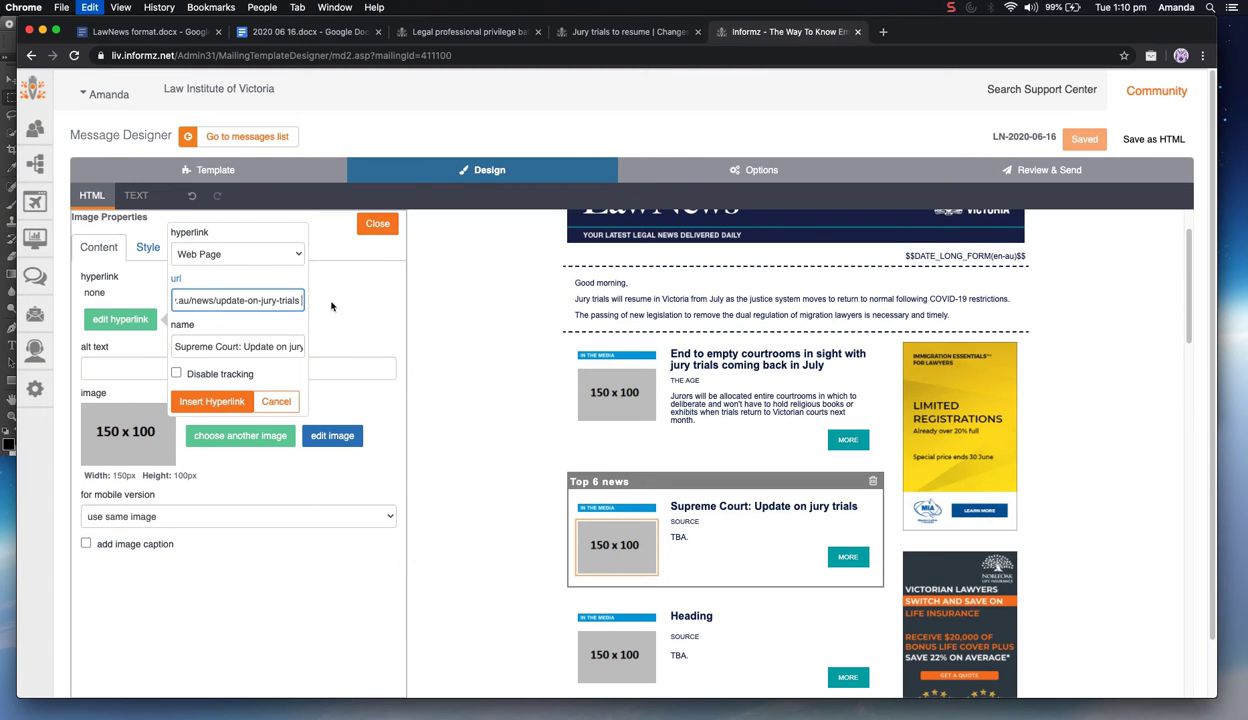
pyautogui.click(208, 401)
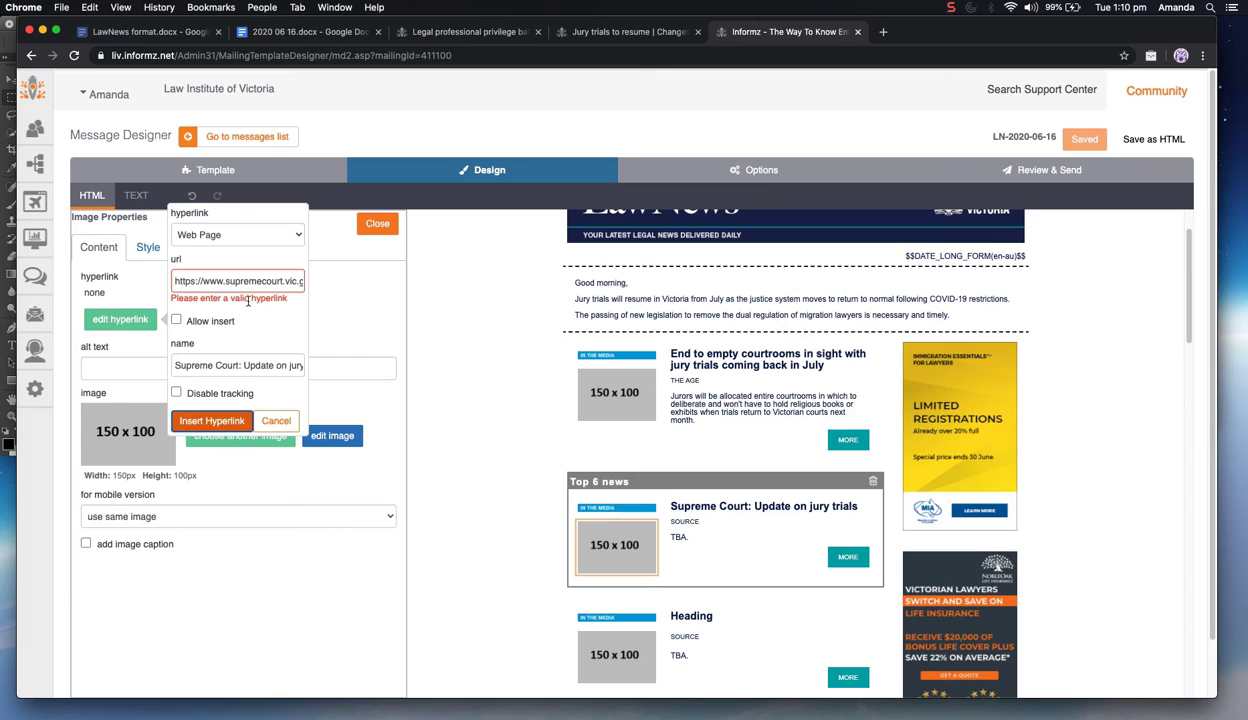
pyautogui.moveTo(280, 282); pyautogui.dragTo(326, 285)
pyautogui.click(141, 317)
pyautogui.hotkey('ctrl', 'v')
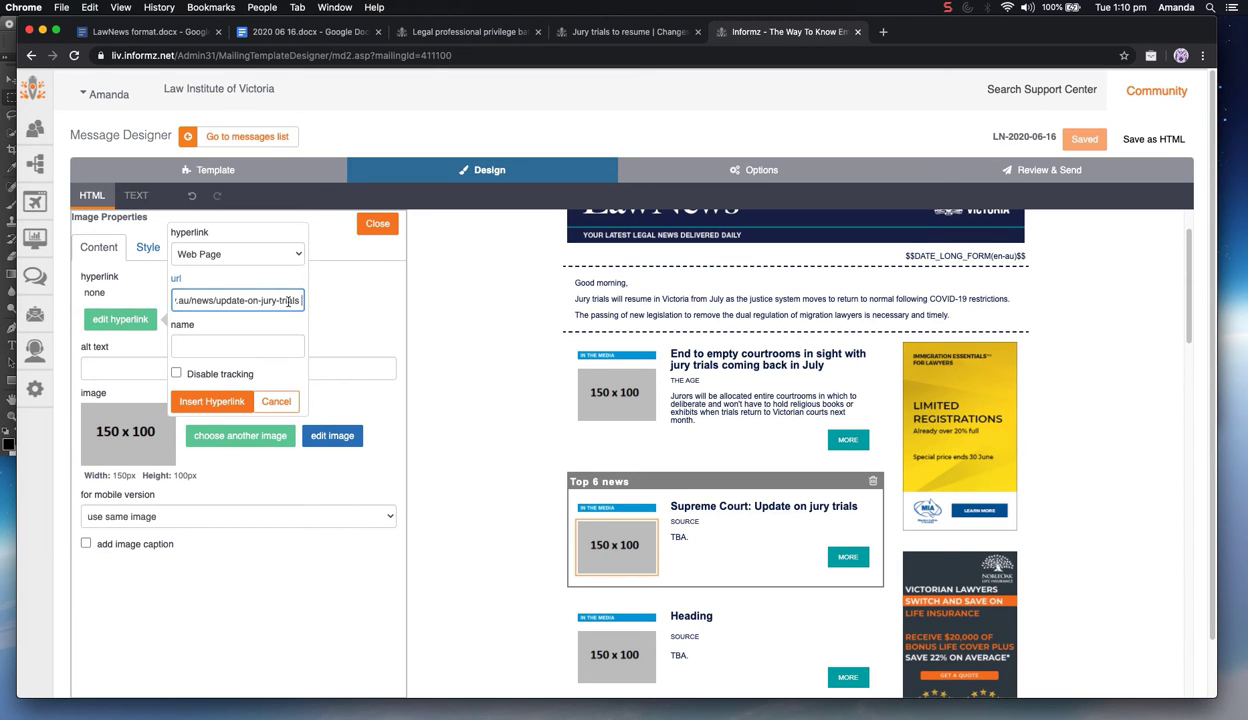
pyautogui.press('Tab')
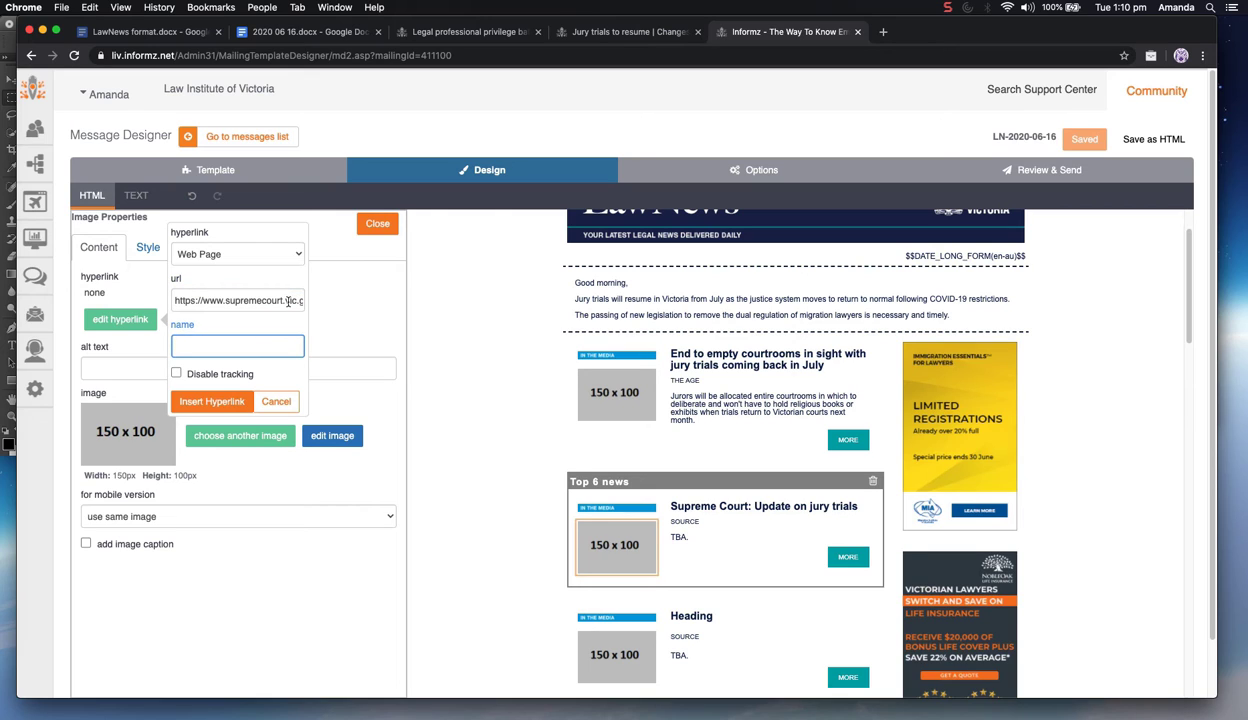
pyautogui.write('Supreme Court: update on')
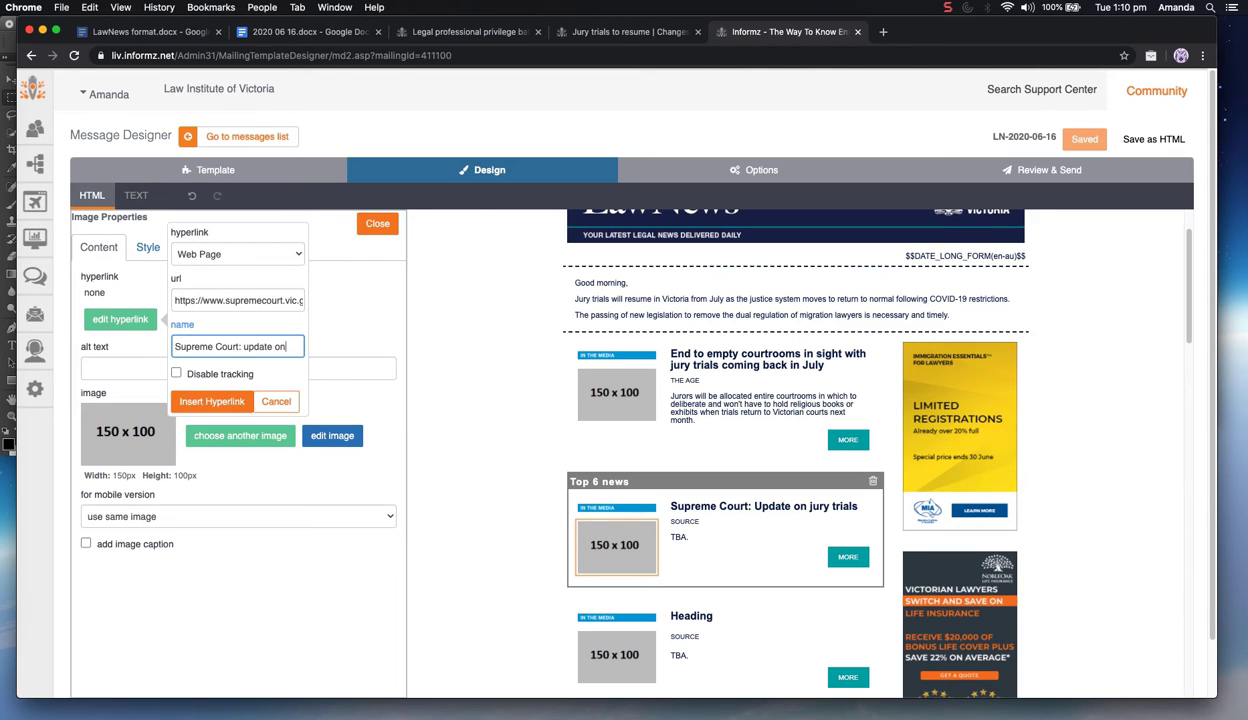
pyautogui.write('jury trials')
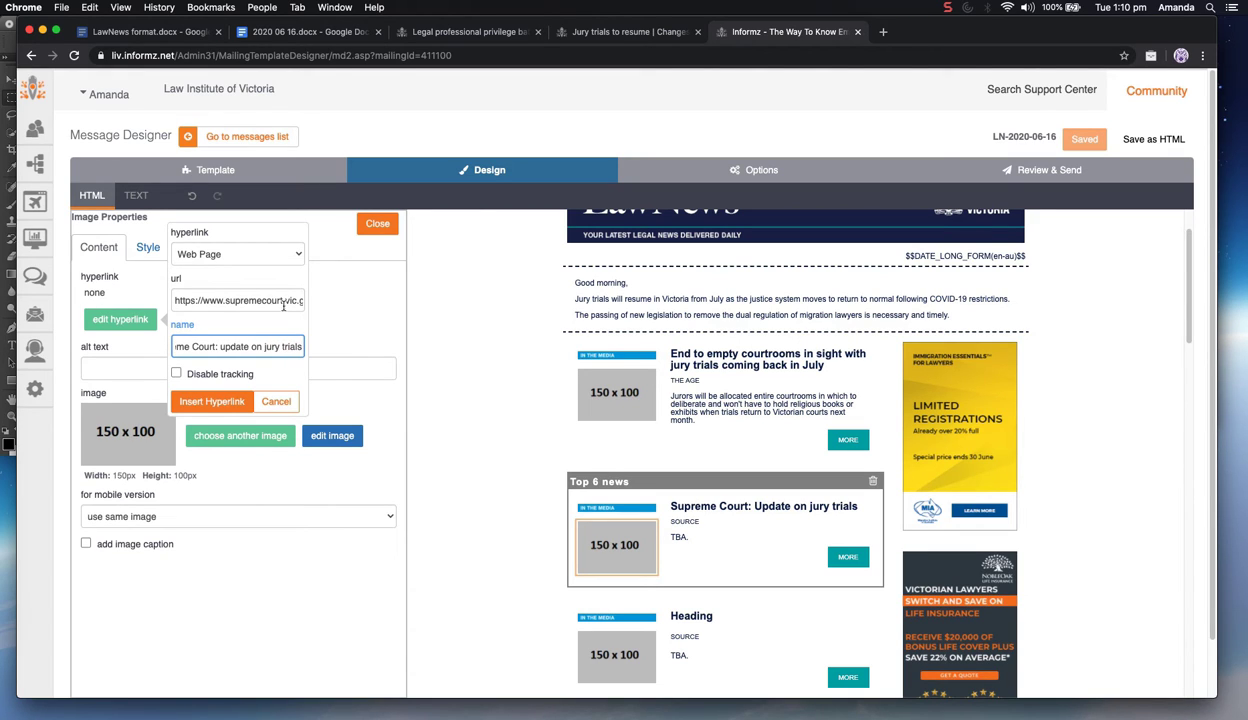
pyautogui.click(208, 401)
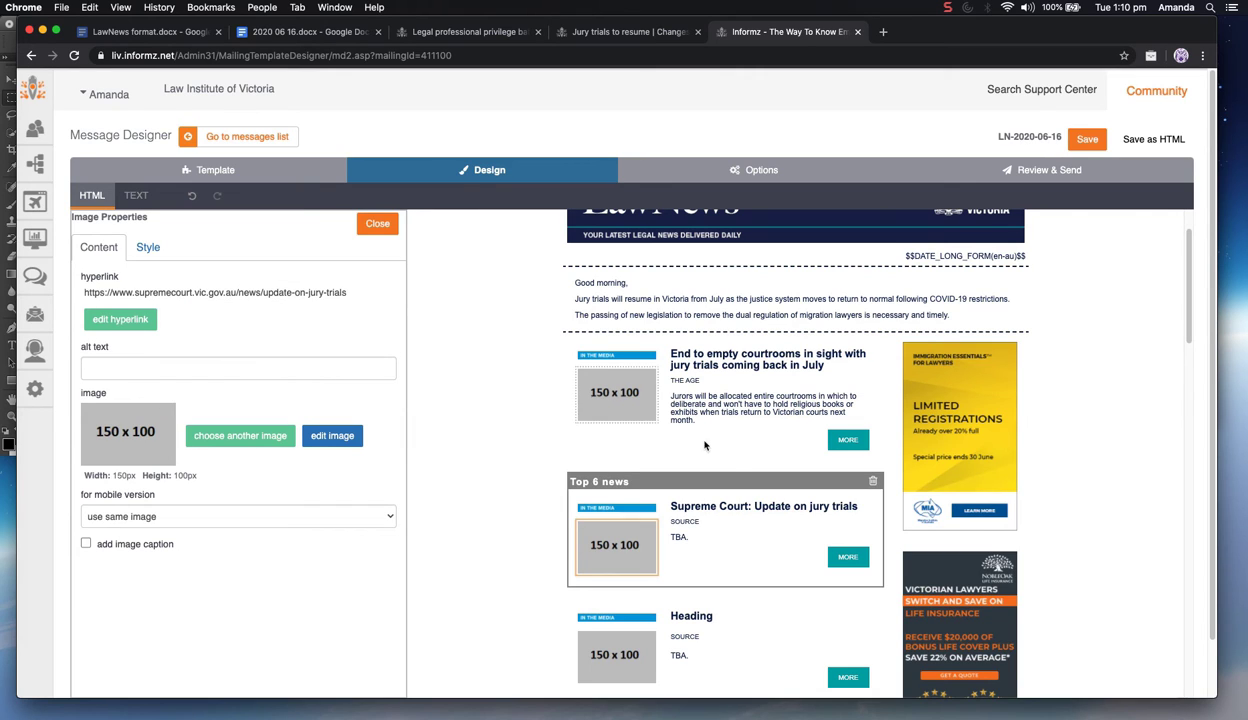
# Start a hyperlink on the second story's MORE button with the update-on-jury-trials URL, without trailing space, and begin its name with "Suprem"
pyautogui.click(832, 556)
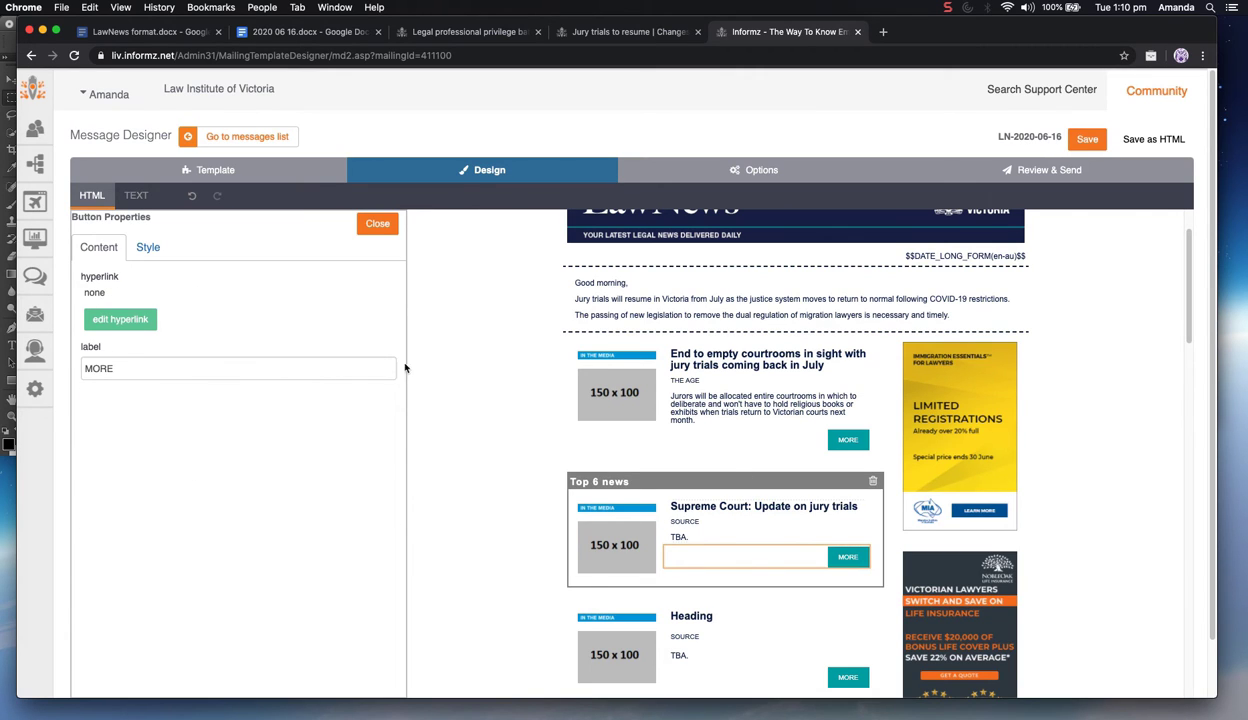
pyautogui.click(148, 319)
pyautogui.hotkey('ctrl', 'v')
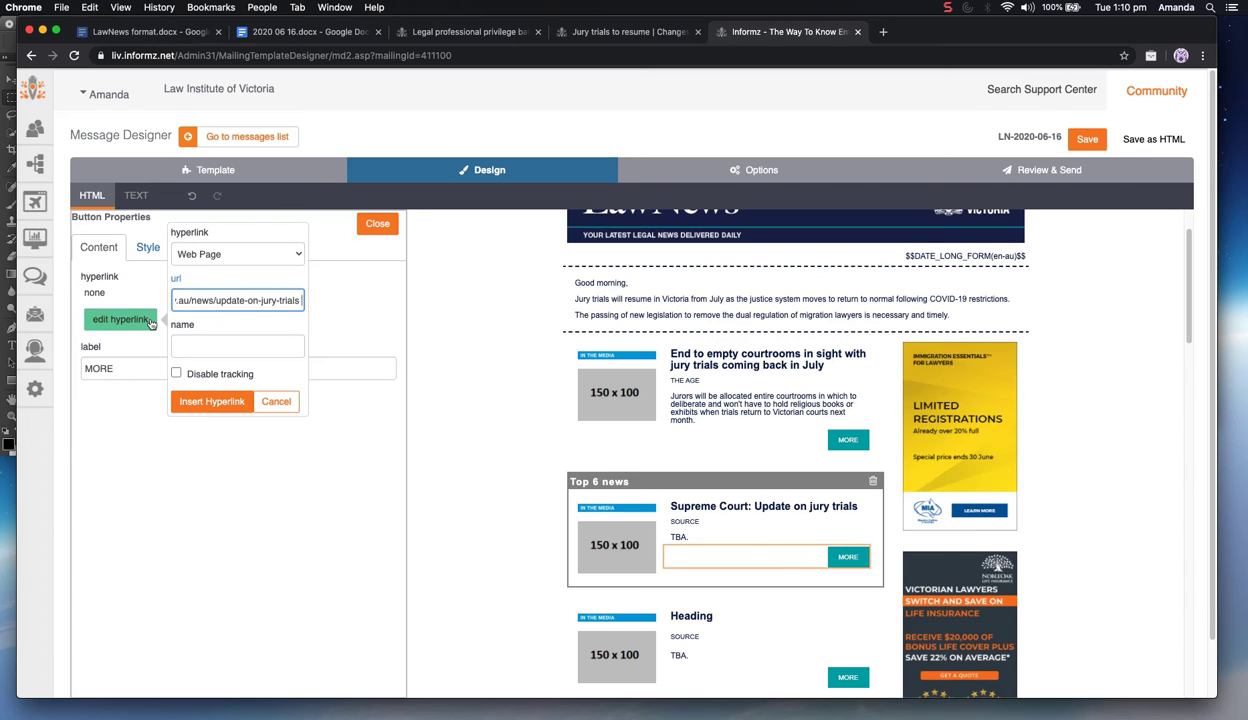
pyautogui.press('BackSpace')
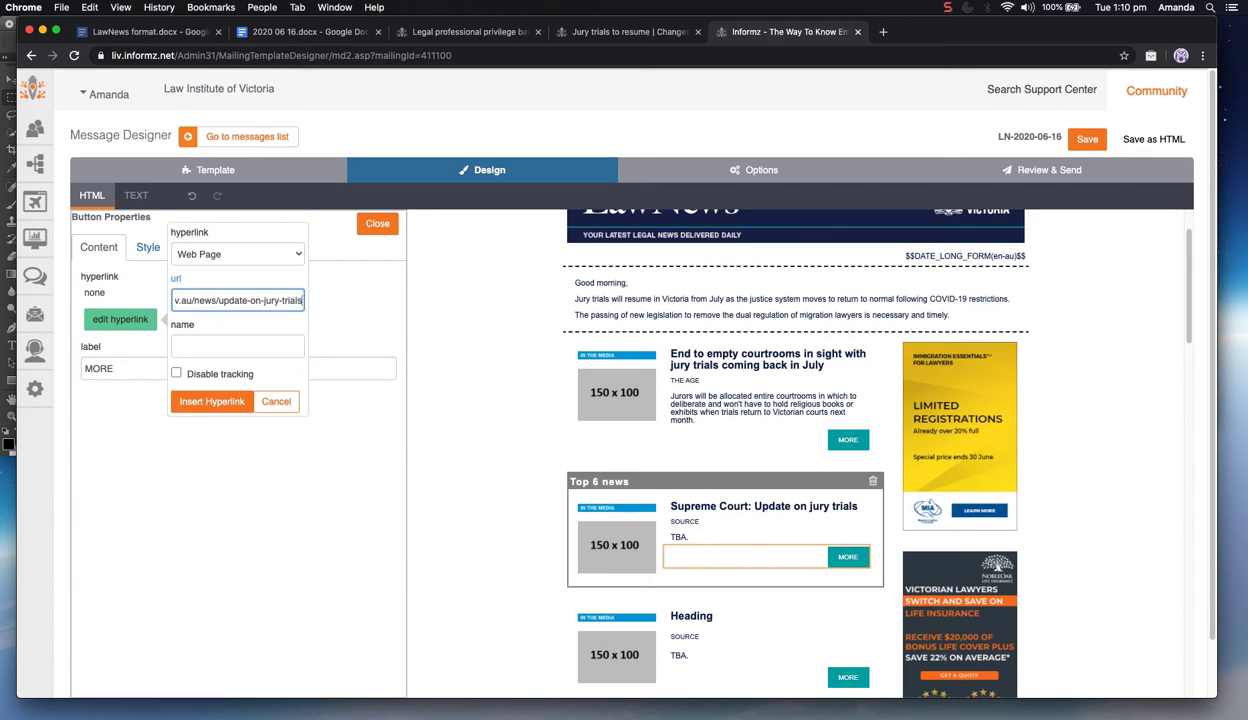
pyautogui.press('Tab')
pyautogui.write('Suprem')
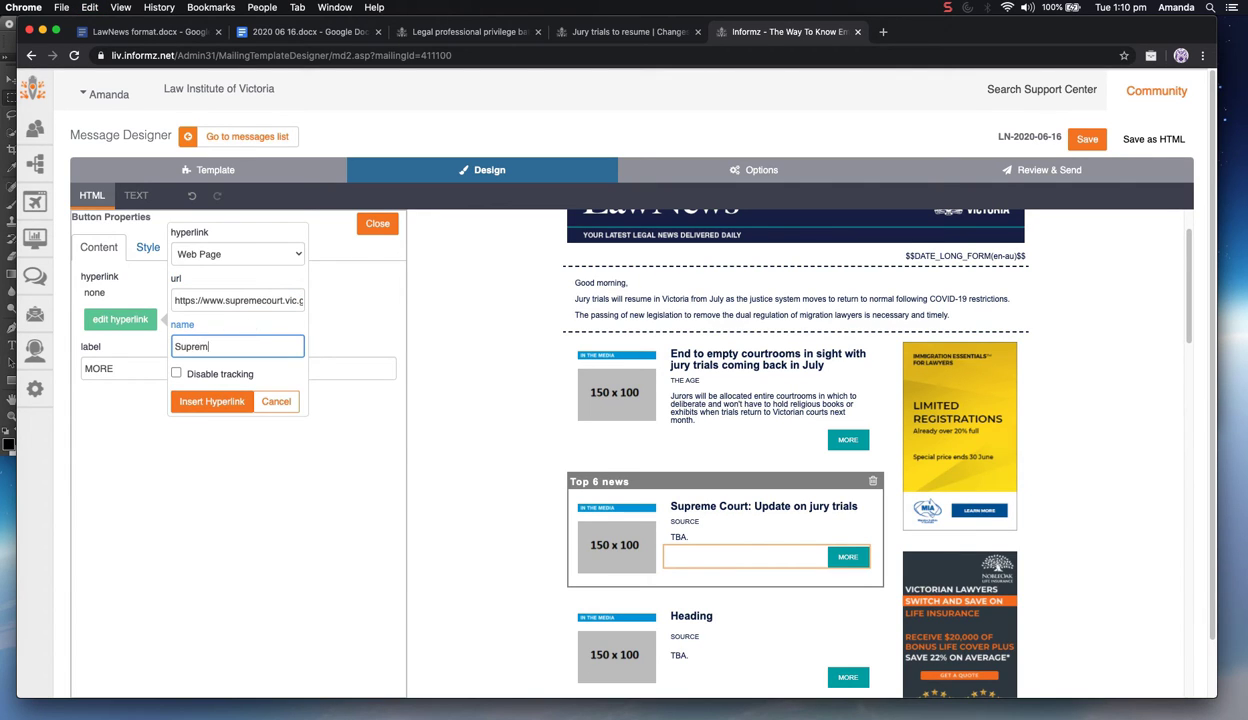
# Name the Supreme Court story's MORE button link "Supreme court: update on jury trials" and insert the hyperlink
pyautogui.write('e court: update on jury trials')
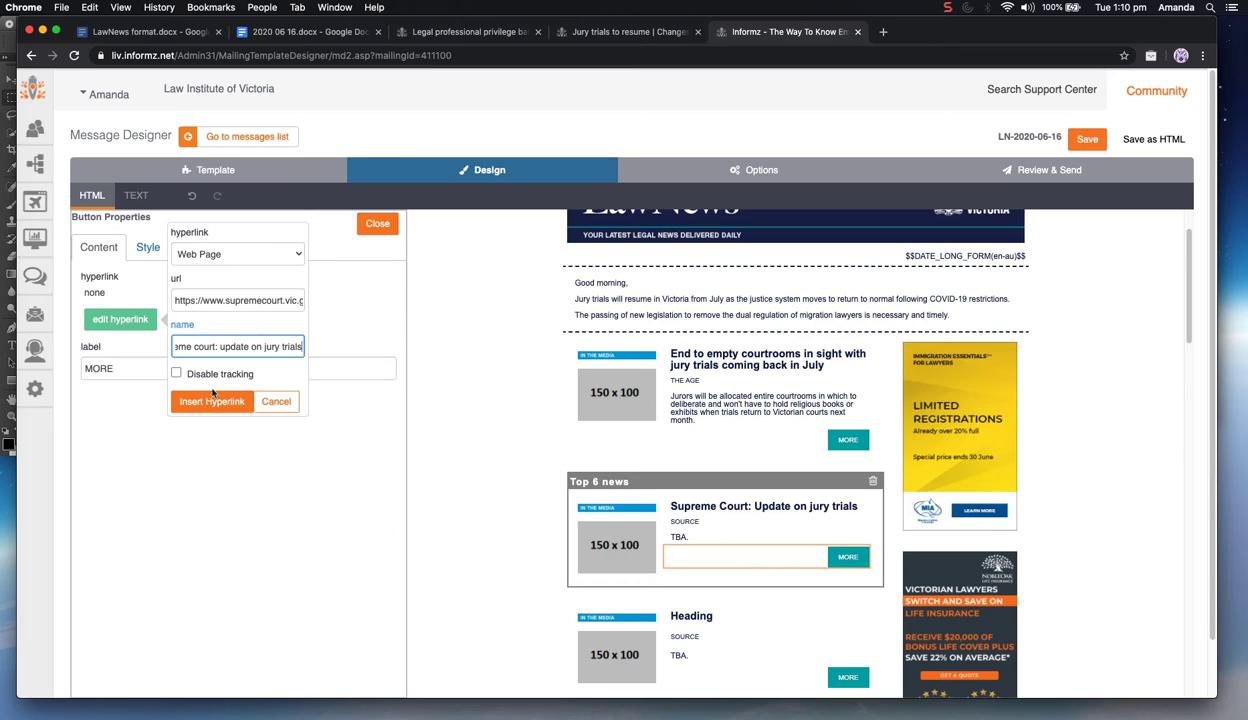
pyautogui.click(212, 401)
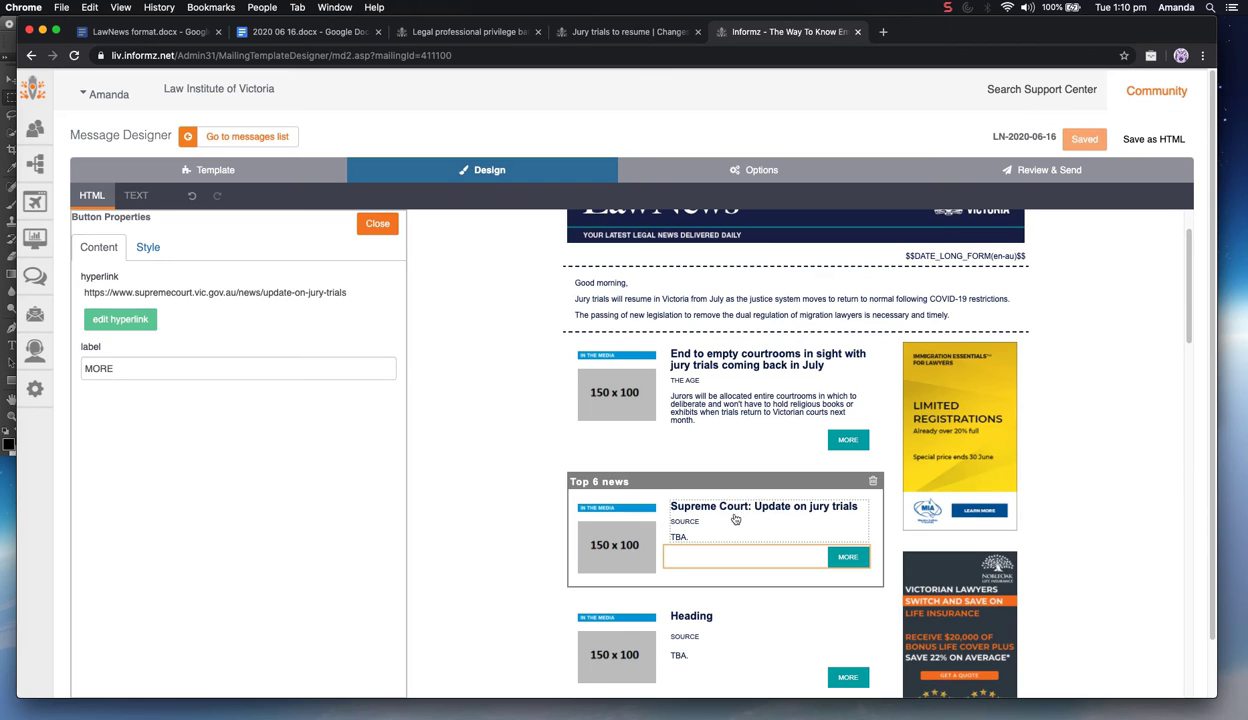
# Replace the Supreme Court story's "In the media" tag image with Courts.png from the LawNews Tags 2020 folder
pyautogui.click(619, 510)
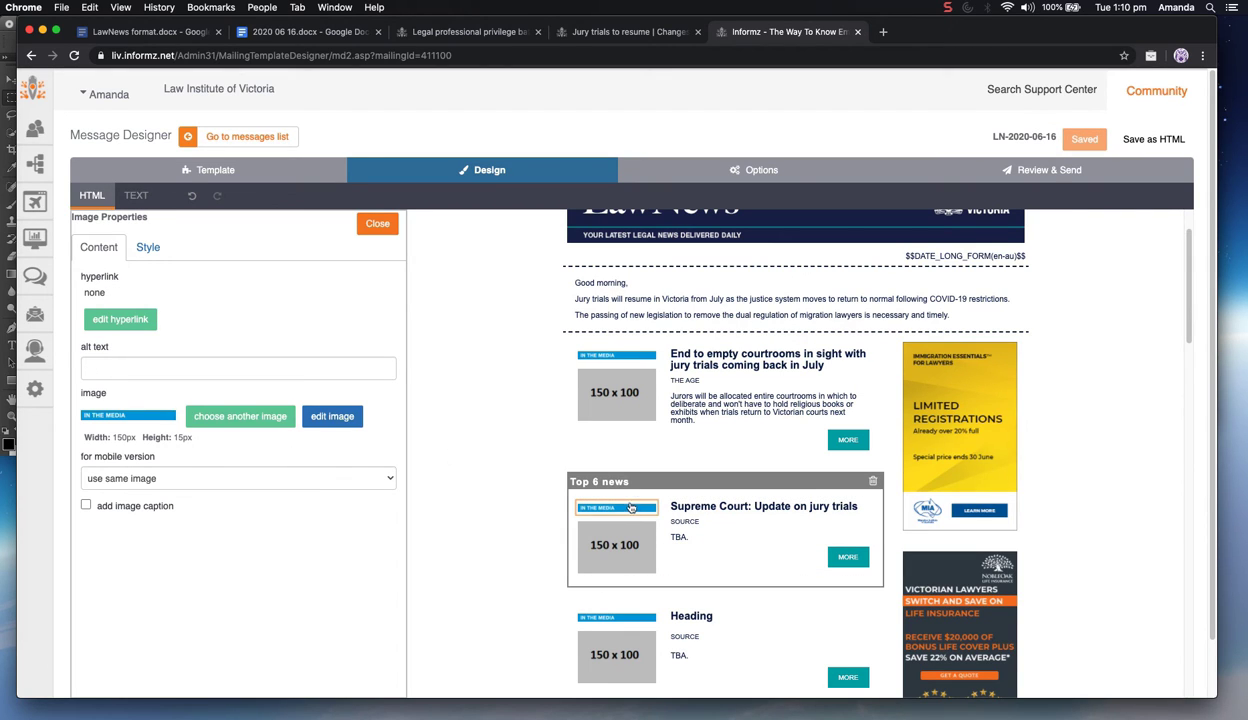
pyautogui.click(230, 422)
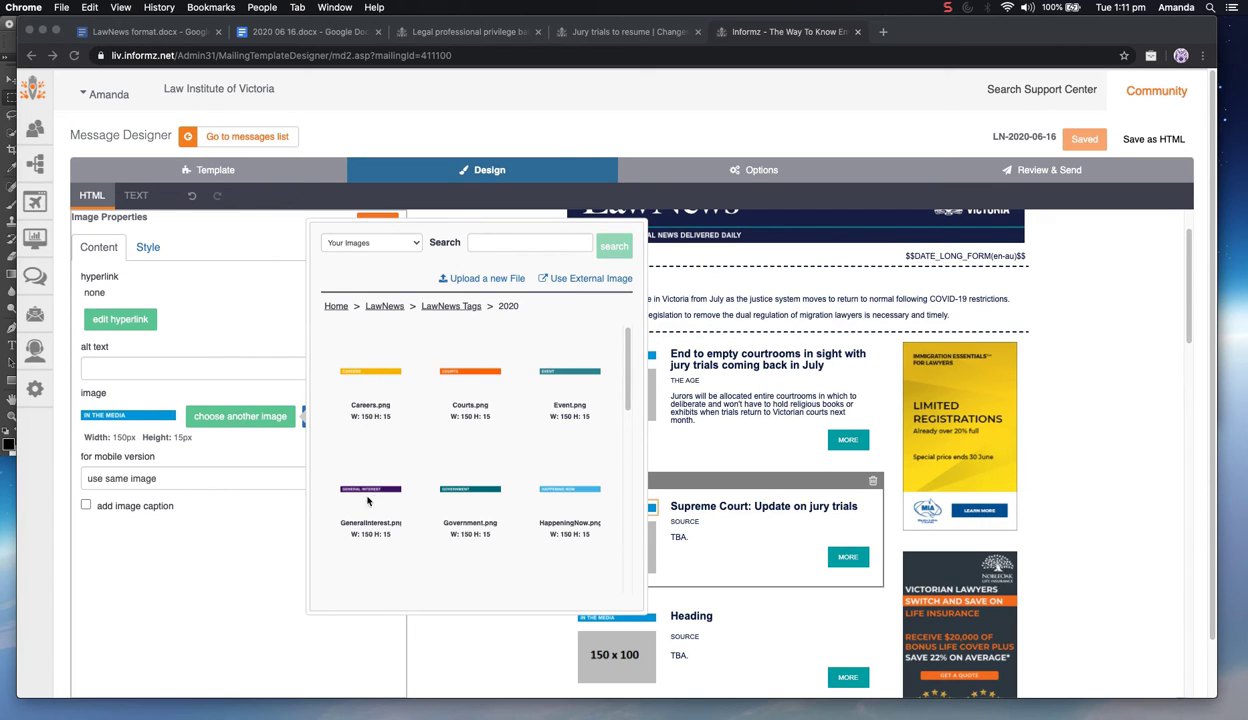
pyautogui.scroll(-5, 500, 470)
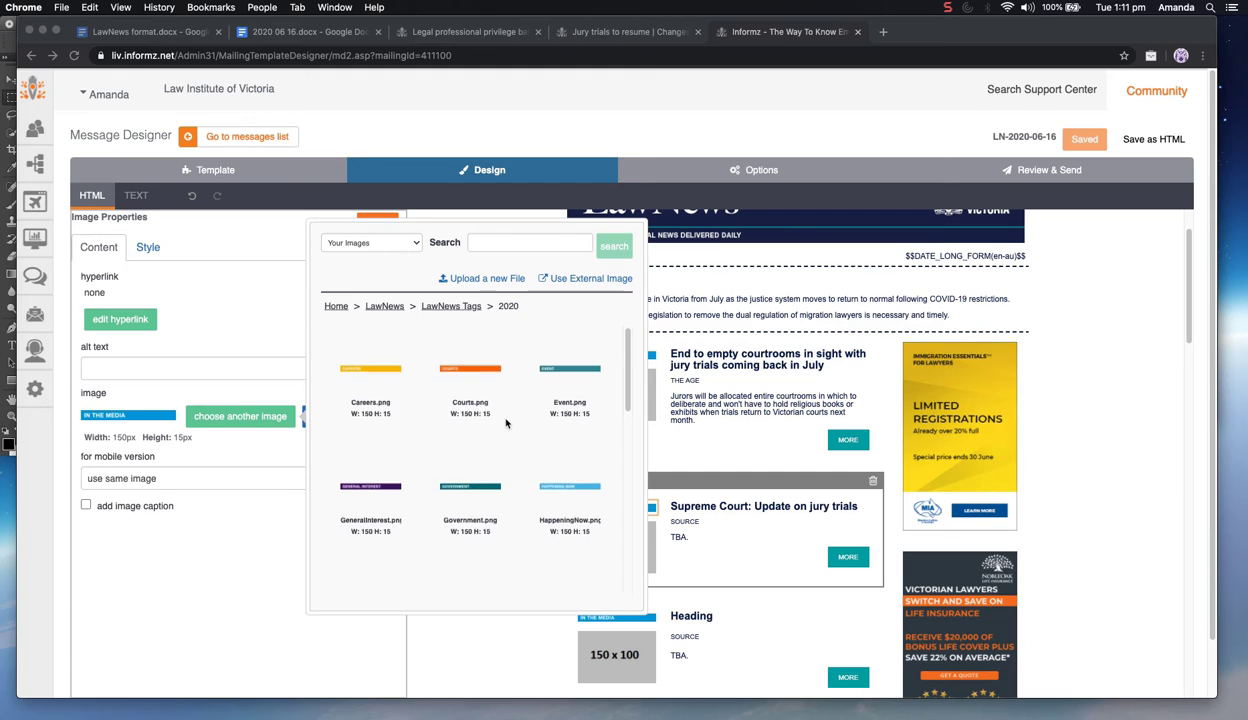
pyautogui.scroll(5, 487, 425)
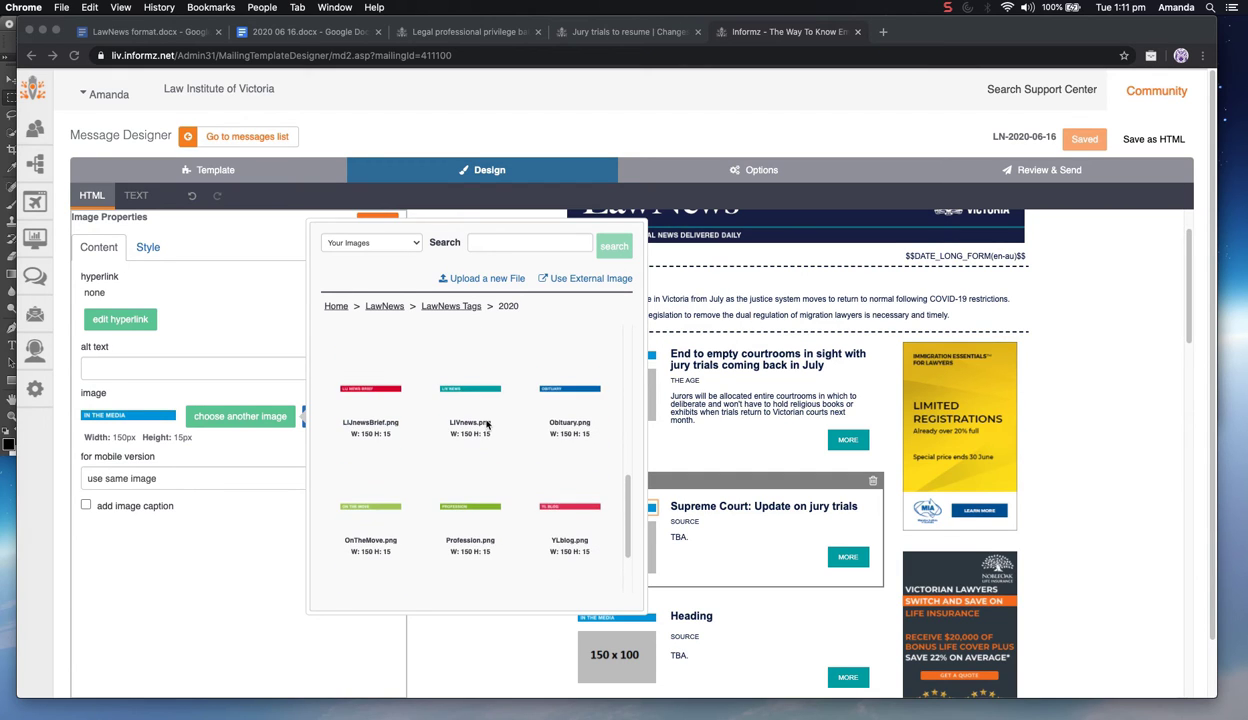
pyautogui.scroll(2, 487, 425)
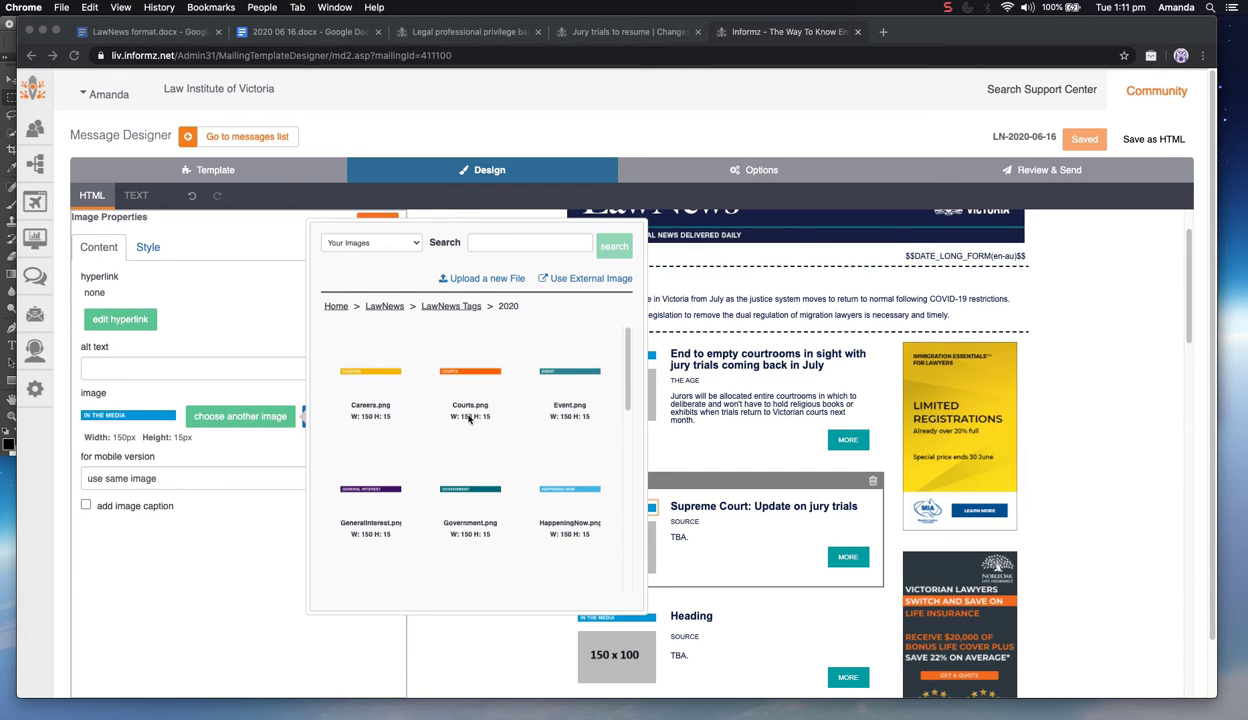
pyautogui.click(472, 372)
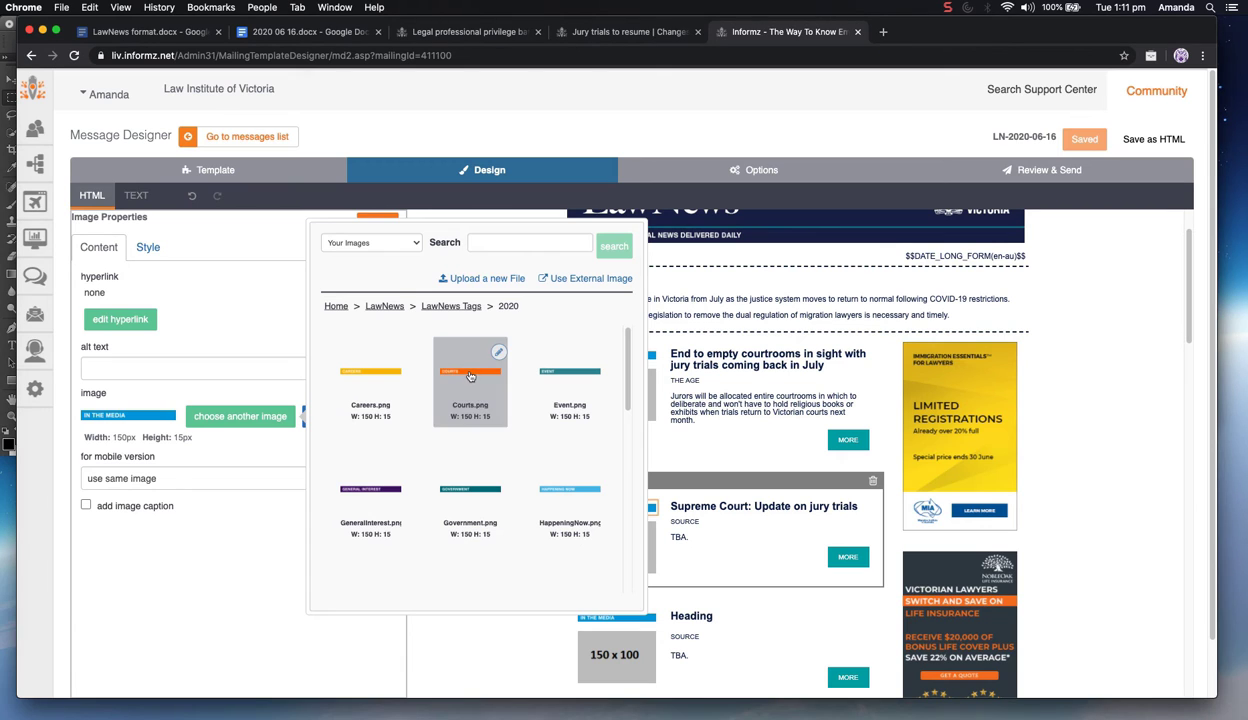
pyautogui.scroll(-1, 675, 445)
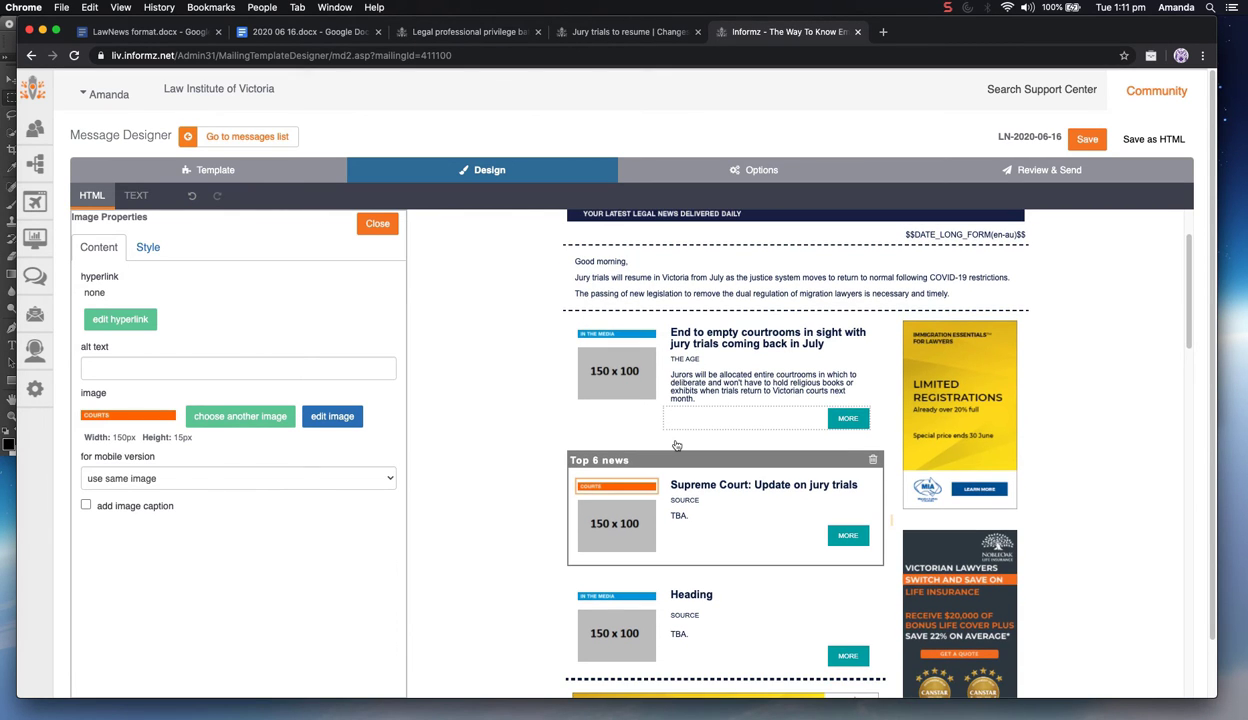
# Copy the Supreme Court story's summary paragraph from 2020 06 16.docx and paste it over that story's TBA placeholder in the newsletter
pyautogui.click(300, 32)
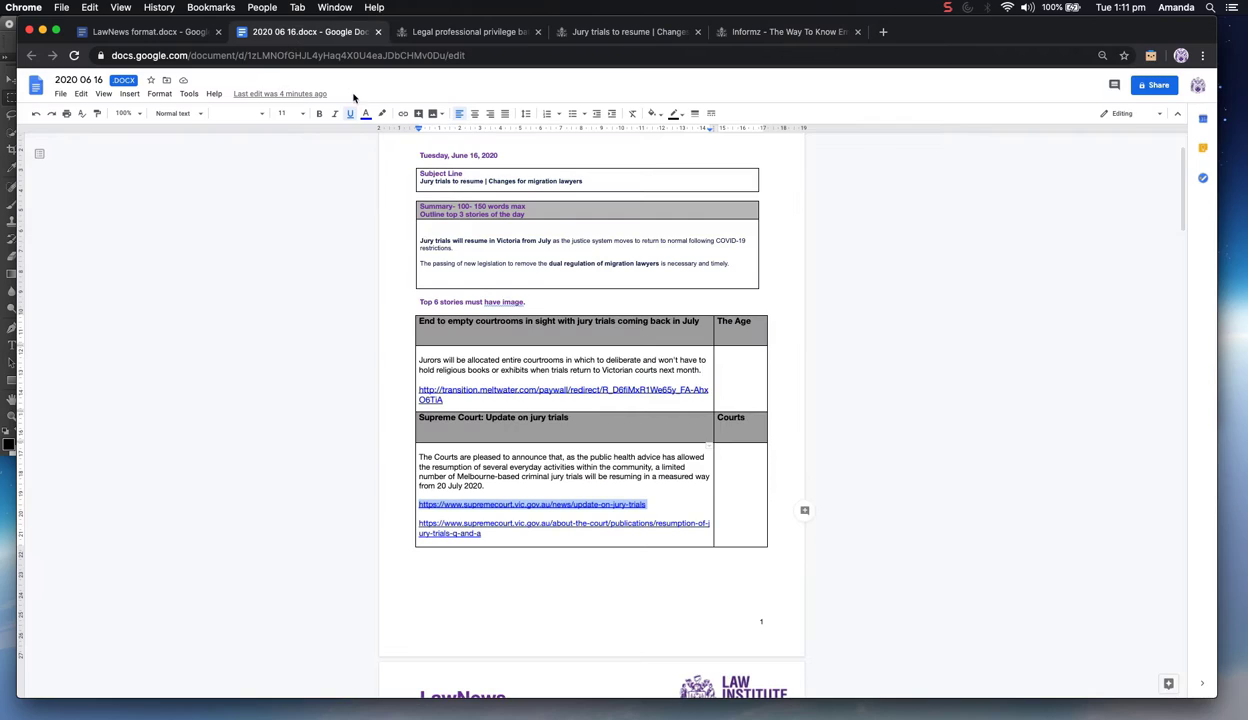
pyautogui.moveTo(489, 489); pyautogui.dragTo(410, 443)
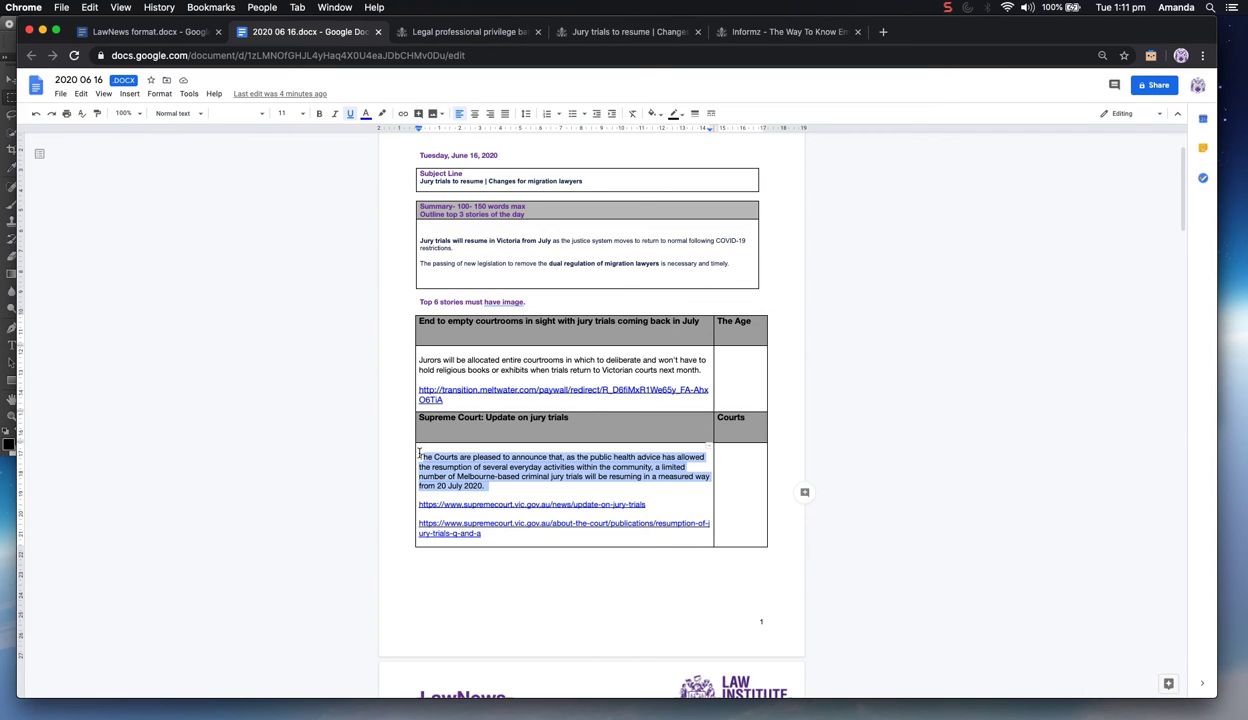
pyautogui.press('super+c')
pyautogui.click(716, 38)
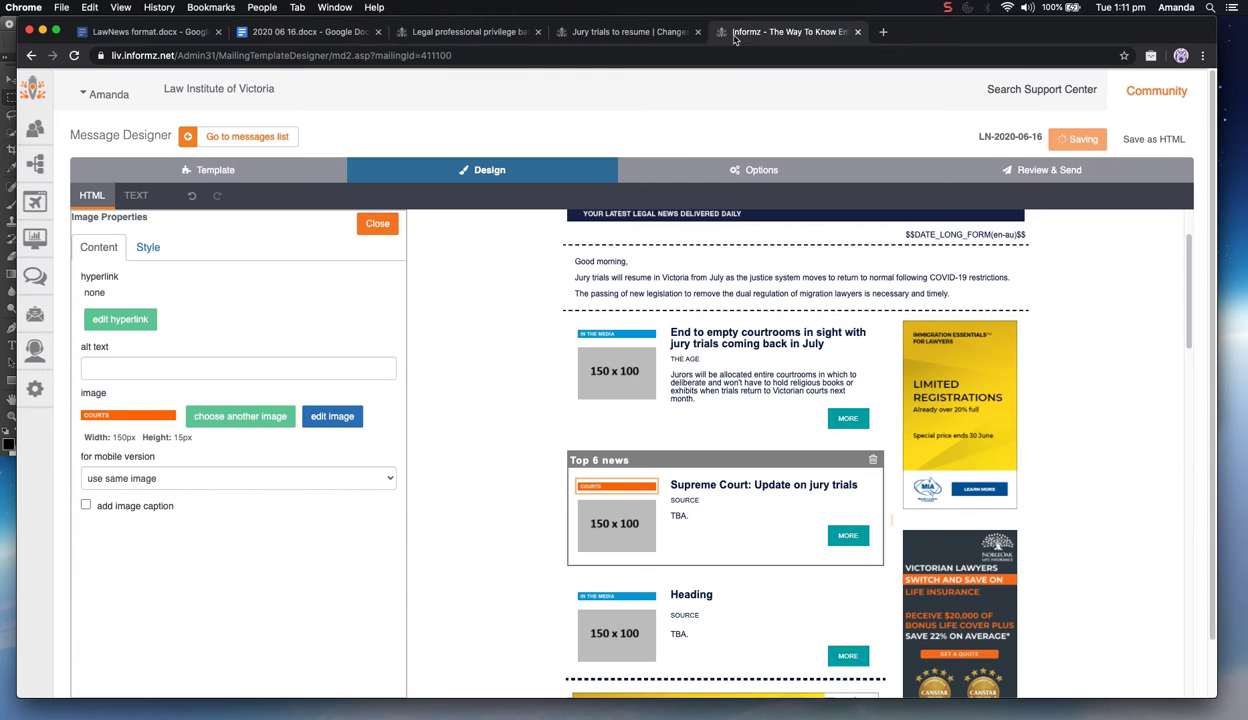
pyautogui.click(700, 510)
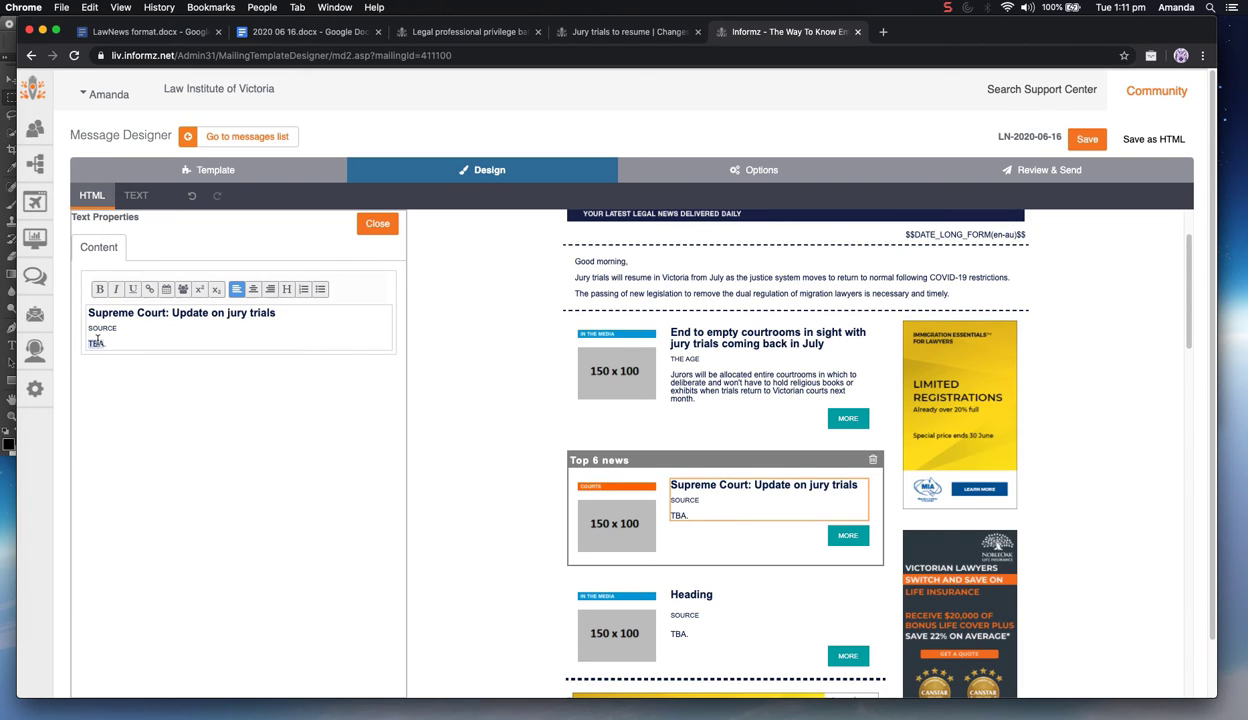
pyautogui.hotkey('ctrl', 'v')
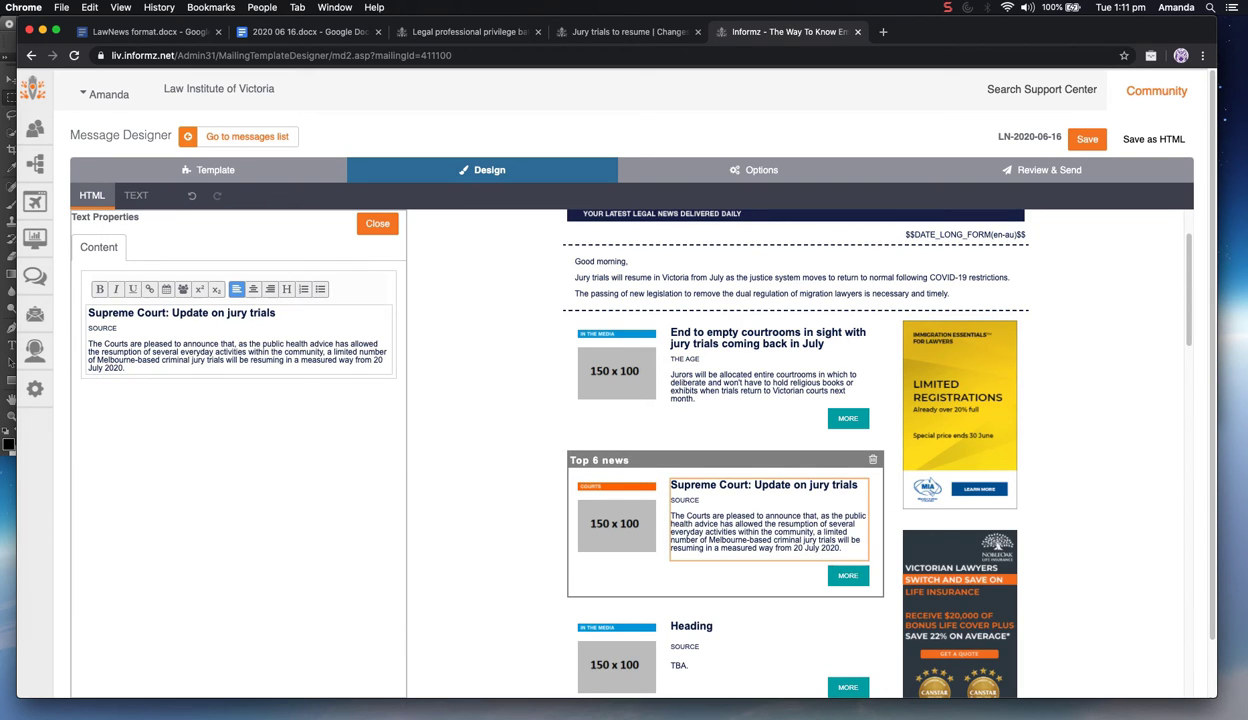
# Delete the SOURCE placeholder from the Supreme Court story, leaving a blank line between its heading and summary
pyautogui.doubleClick(104, 329)
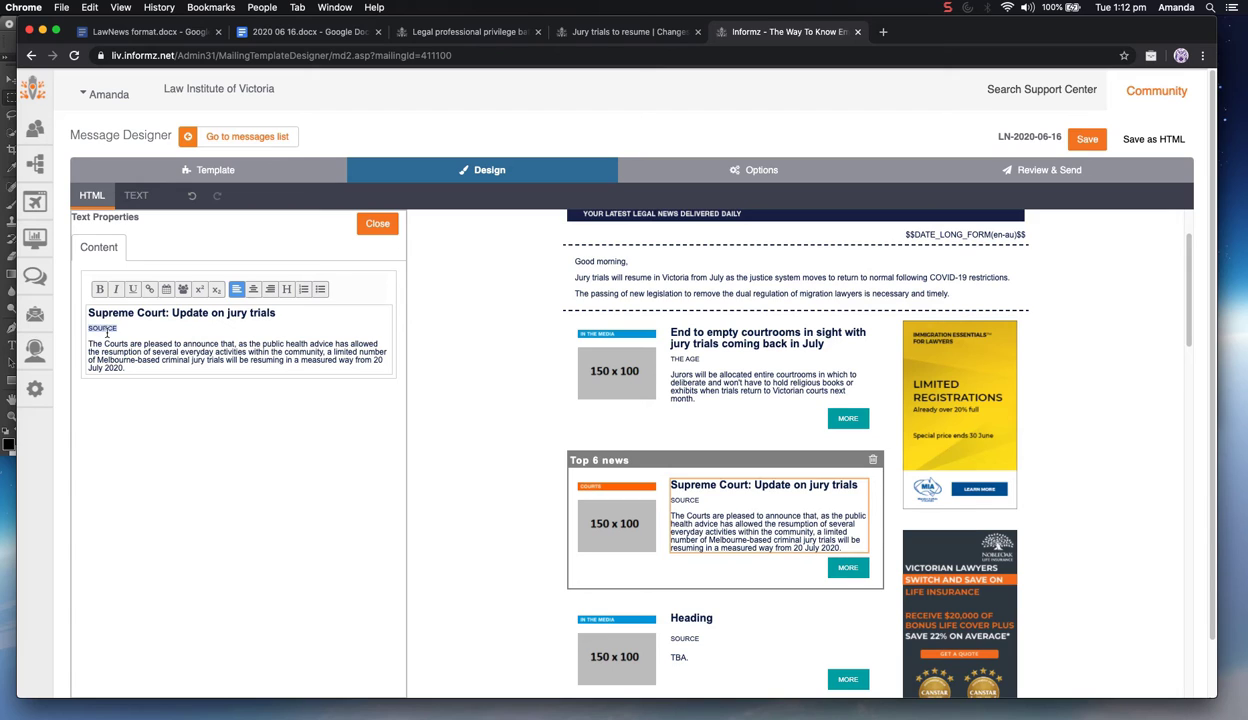
pyautogui.press('BackSpace')
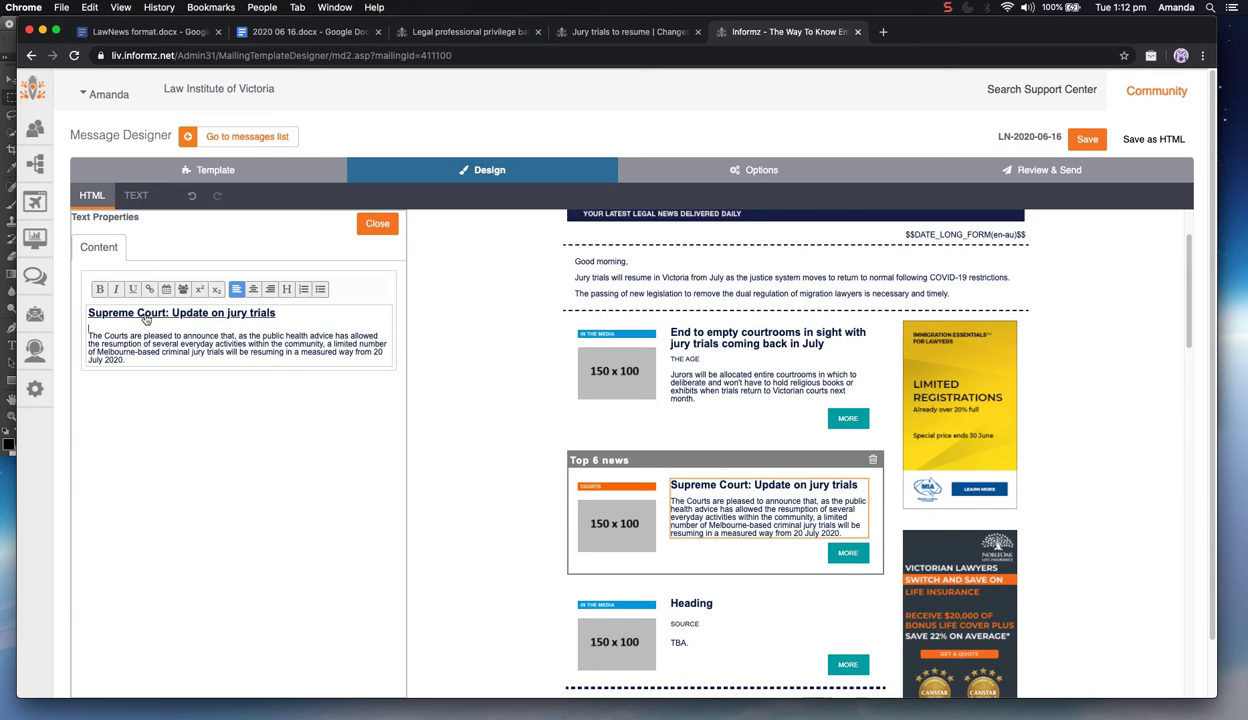
pyautogui.press('Return')
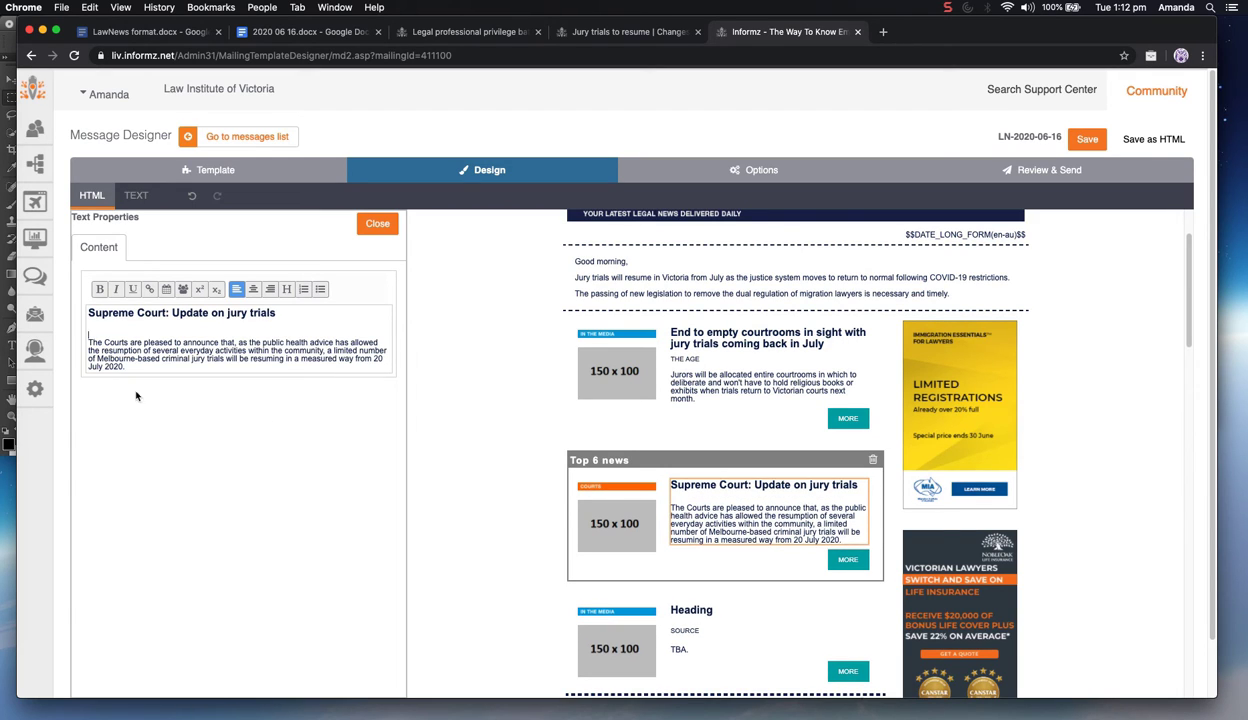
pyautogui.press('BackSpace')
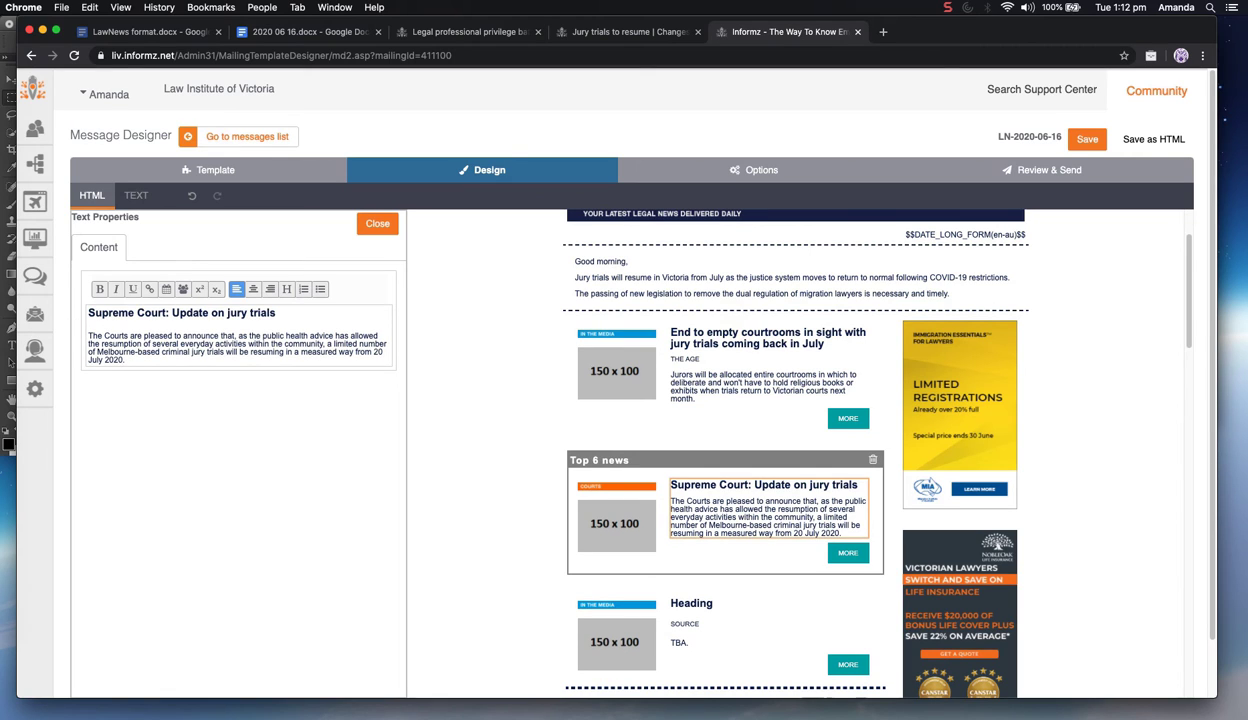
pyautogui.press('BackSpace')
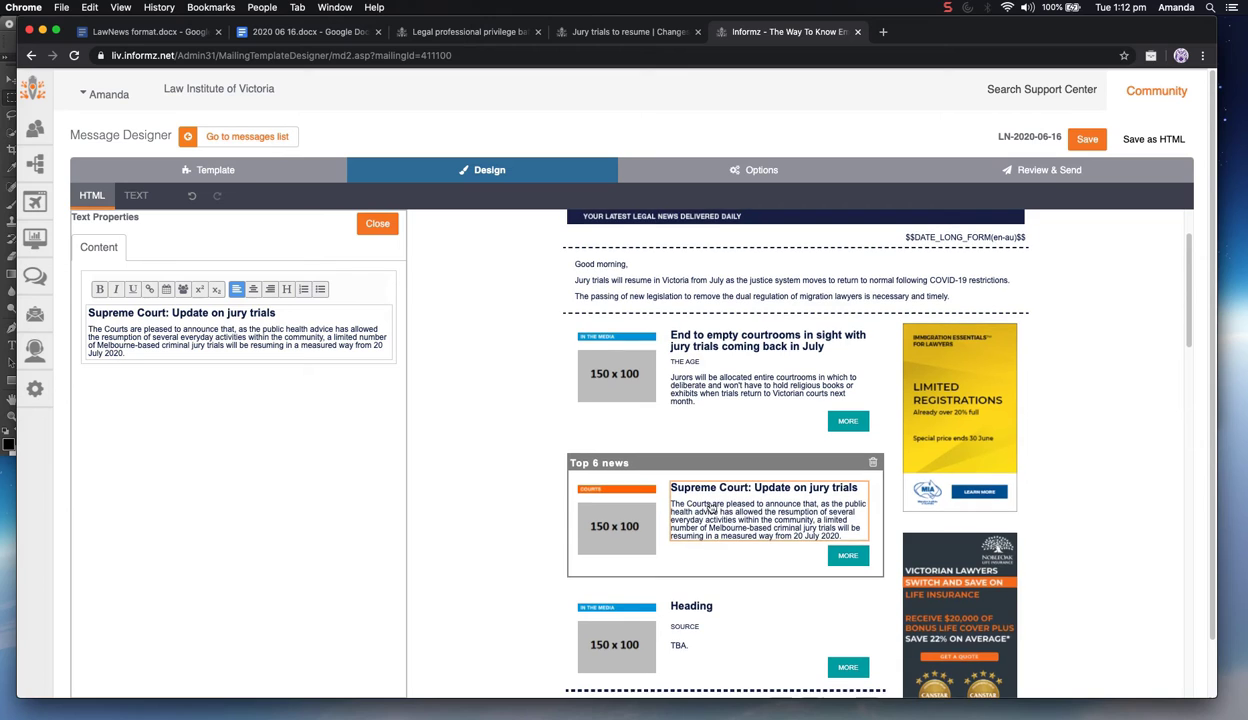
pyautogui.scroll(-1, 700, 505)
pyautogui.scroll(-1, 688, 486)
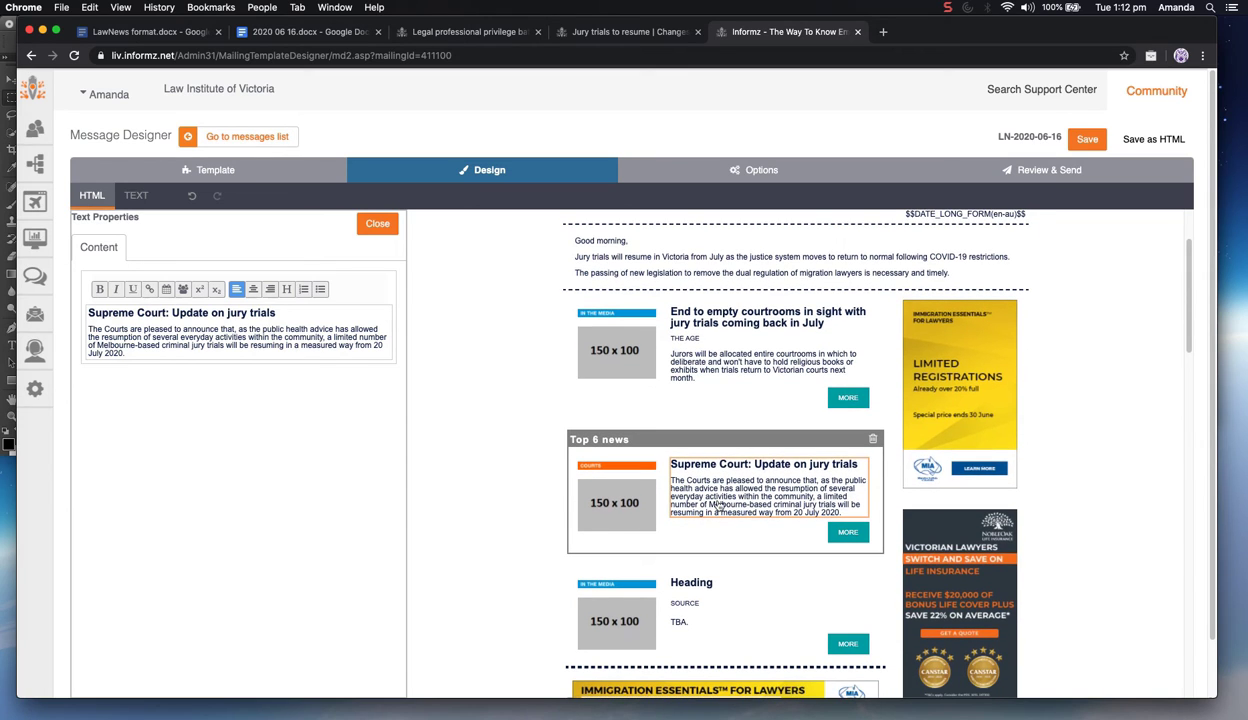
pyautogui.press('Return')
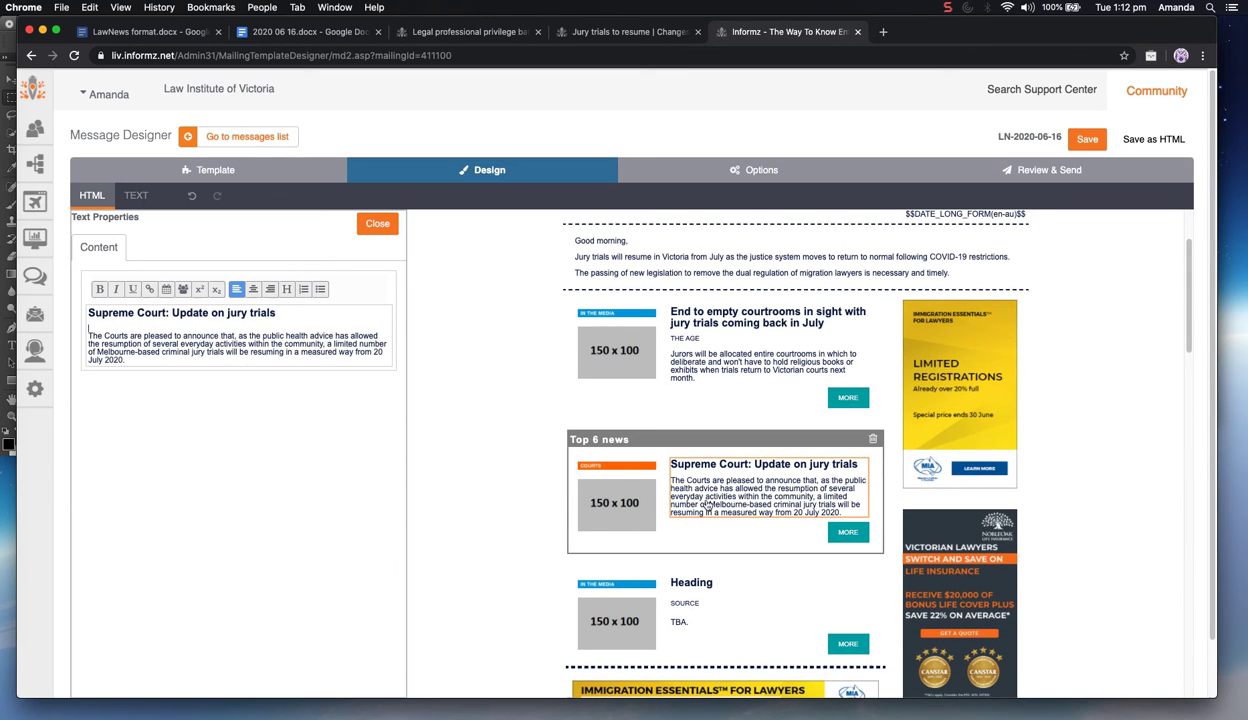
pyautogui.press('Return')
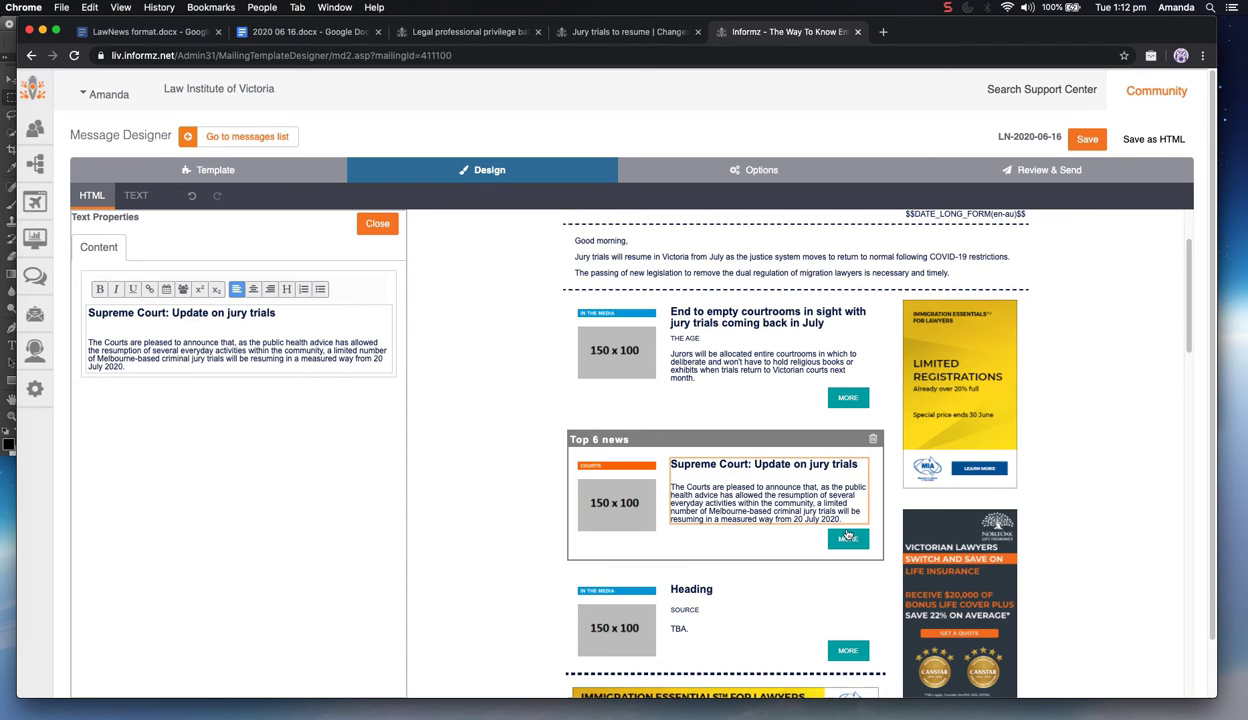
# Replace the third top story's heading with "County Court: Resumption of jury trials" copied from 2020 06 16.docx
pyautogui.scroll(-5, 742, 505)
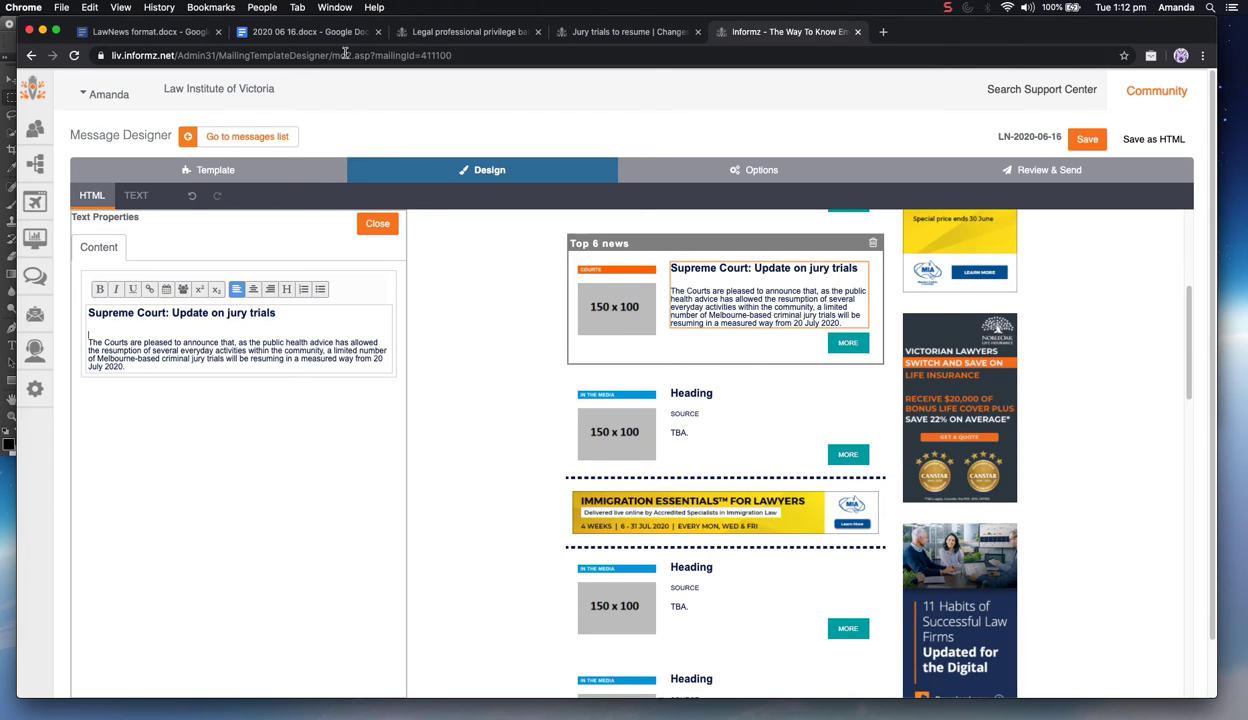
pyautogui.click(296, 35)
pyautogui.scroll(-8, 536, 400)
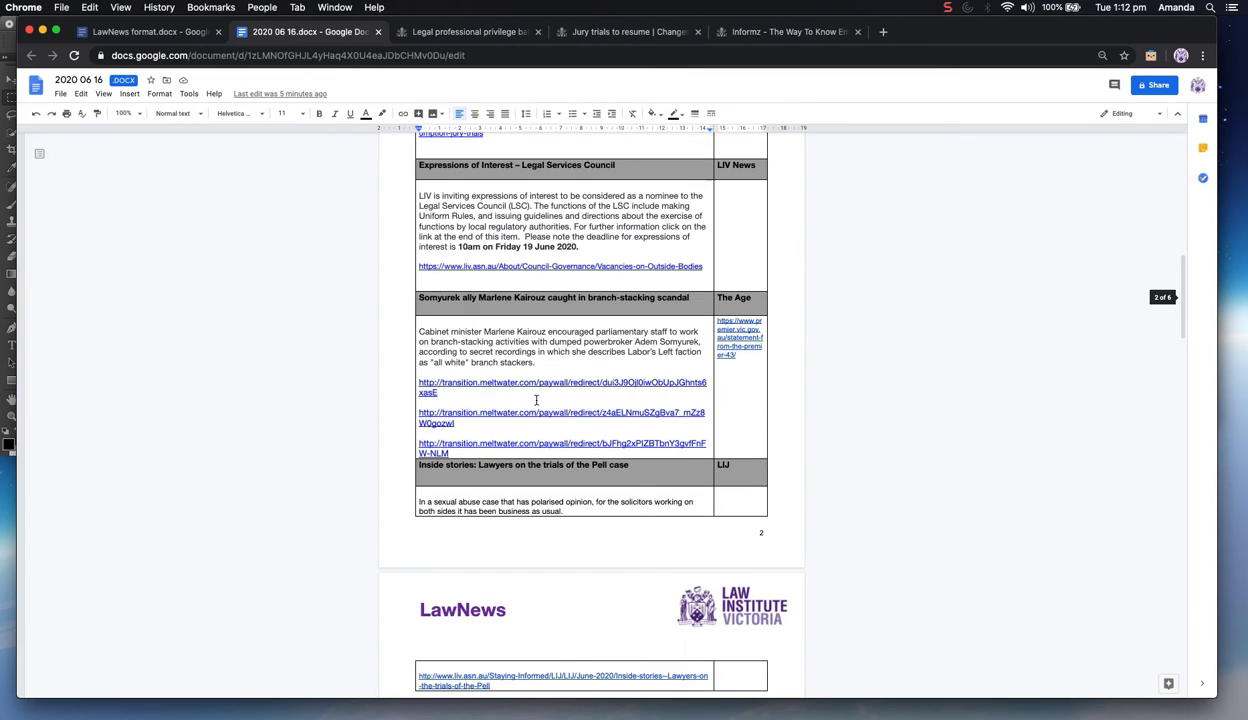
pyautogui.moveTo(608, 172); pyautogui.dragTo(402, 172)
pyautogui.scroll(2, 608, 163)
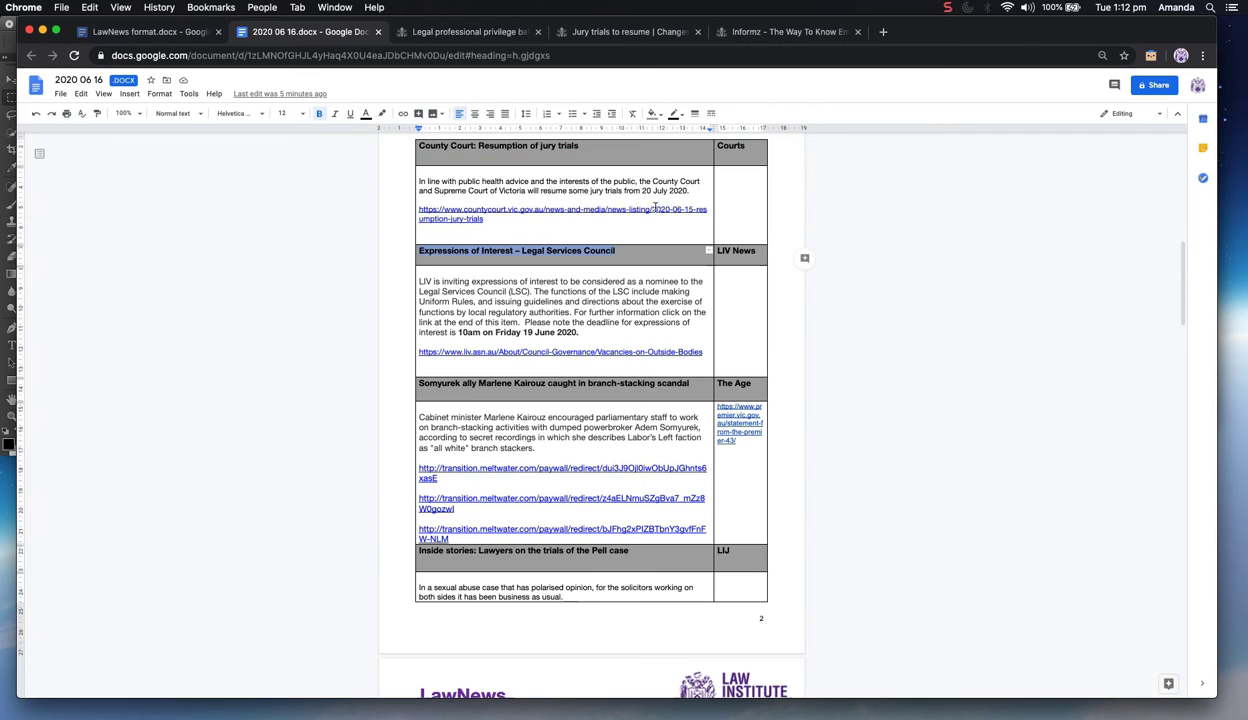
pyautogui.moveTo(588, 144); pyautogui.dragTo(455, 144)
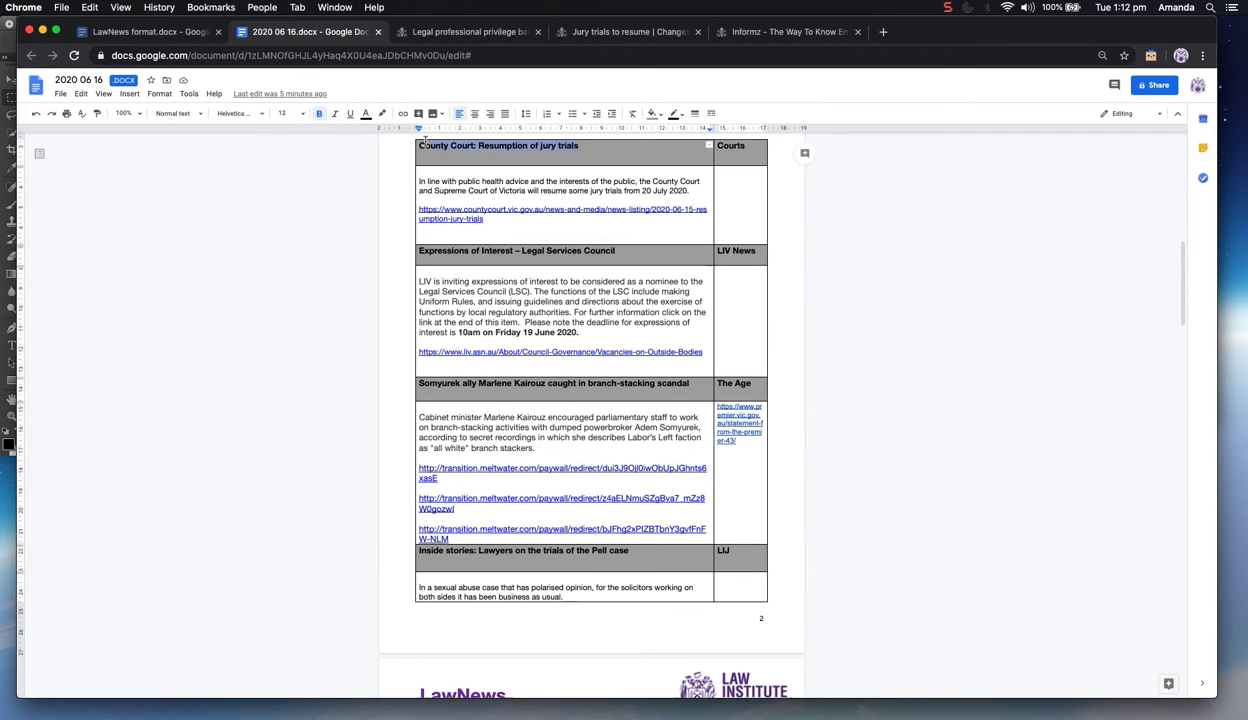
pyautogui.click(742, 31)
pyautogui.click(703, 394)
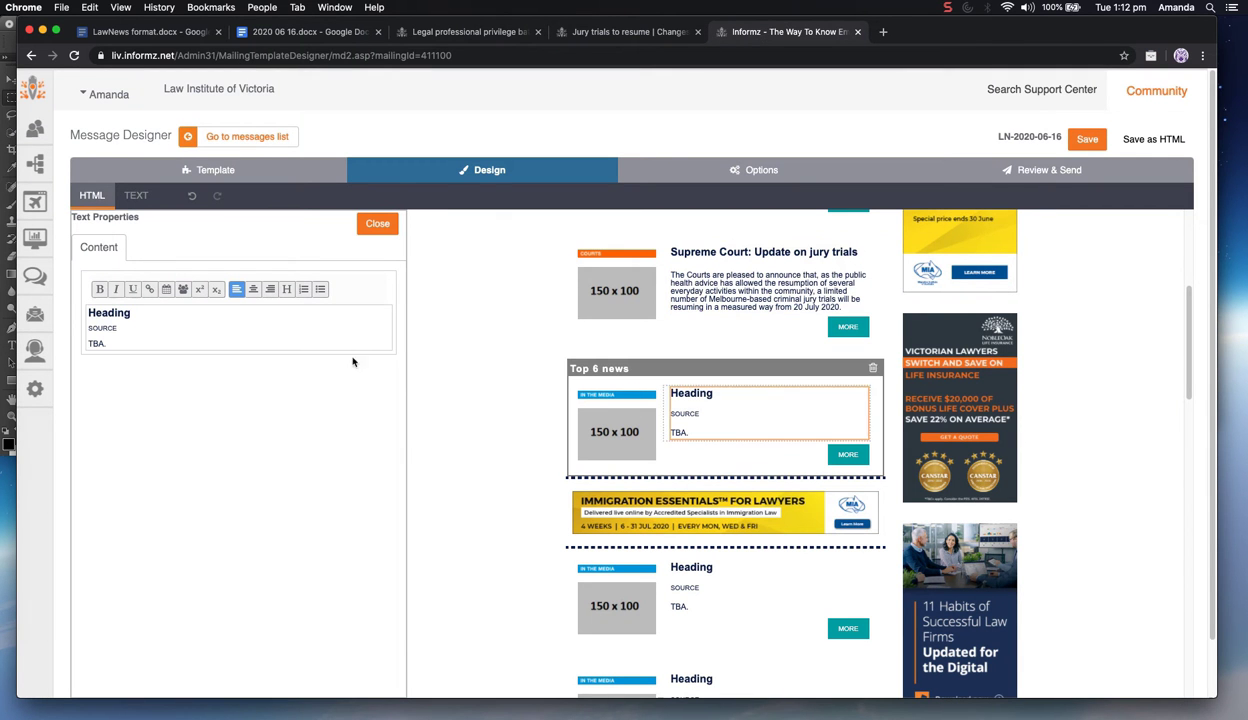
pyautogui.doubleClick(101, 314)
pyautogui.press('super+v')
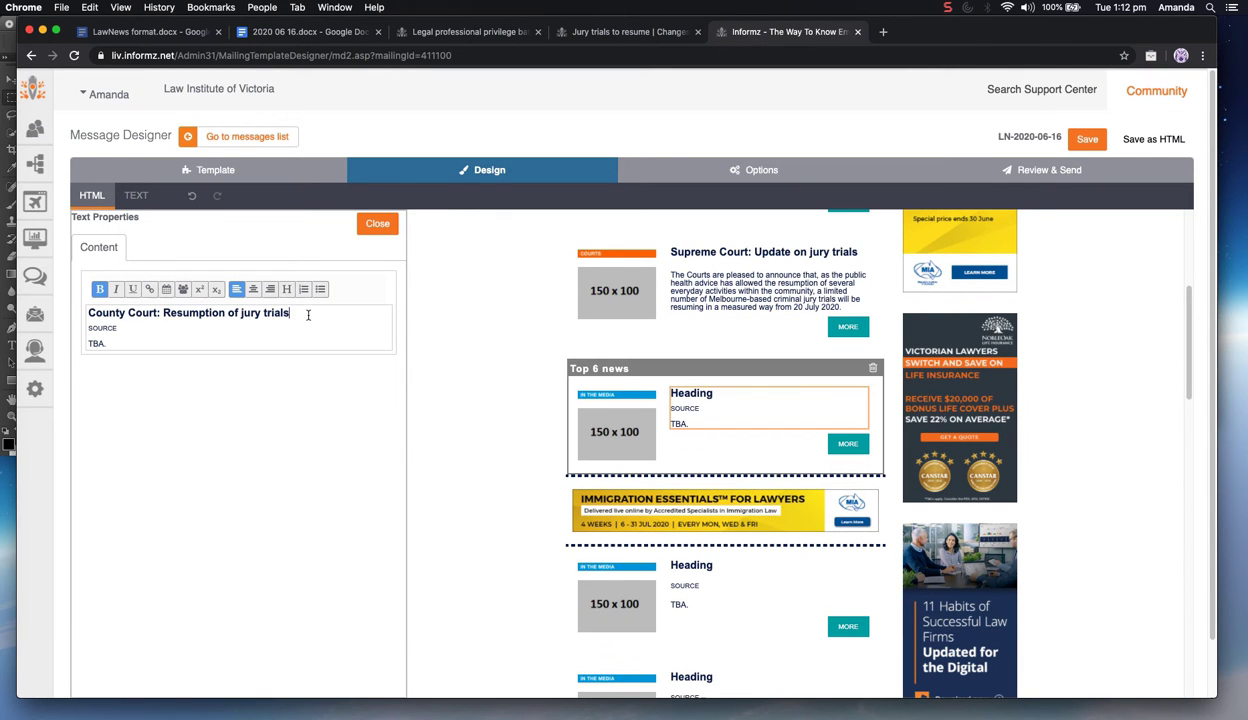
# Start a hyperlink on the County Court heading, named "County Court: Resumption of jury trials", with custom link colour 081d4d instead of the template colour
pyautogui.moveTo(300, 313); pyautogui.dragTo(82, 313)
pyautogui.click(149, 289)
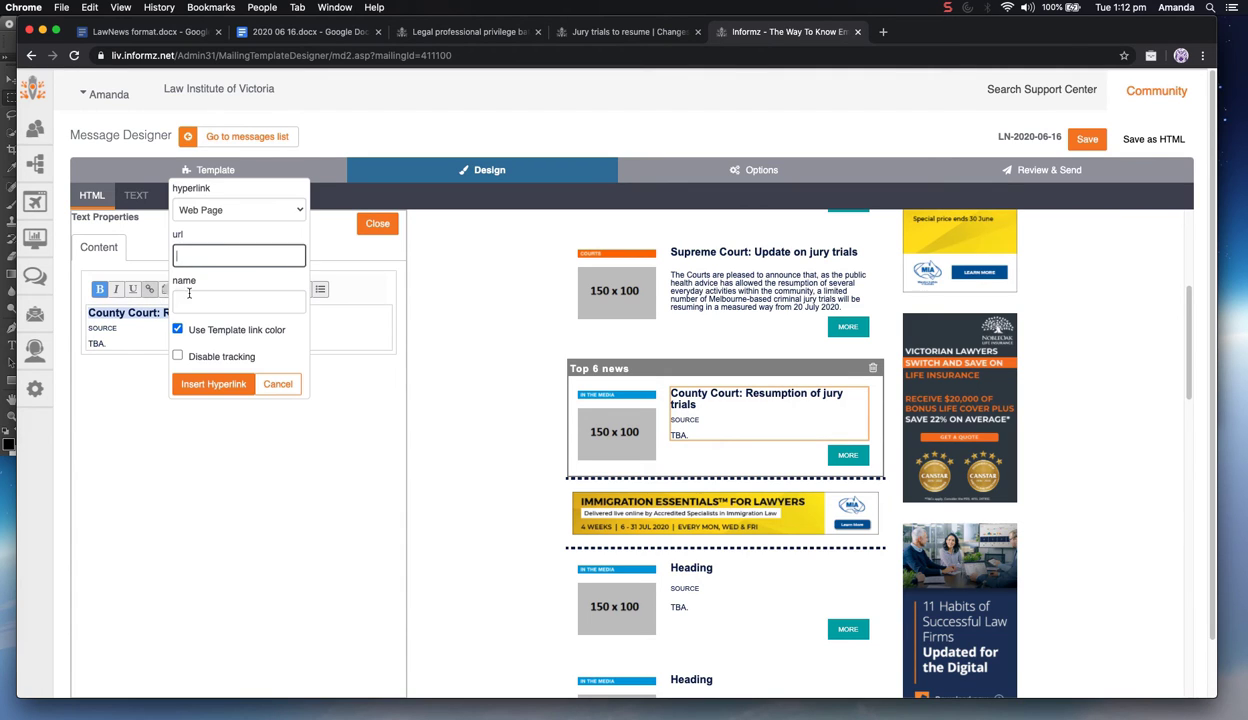
pyautogui.click(222, 303)
pyautogui.press('super+v')
pyautogui.click(177, 329)
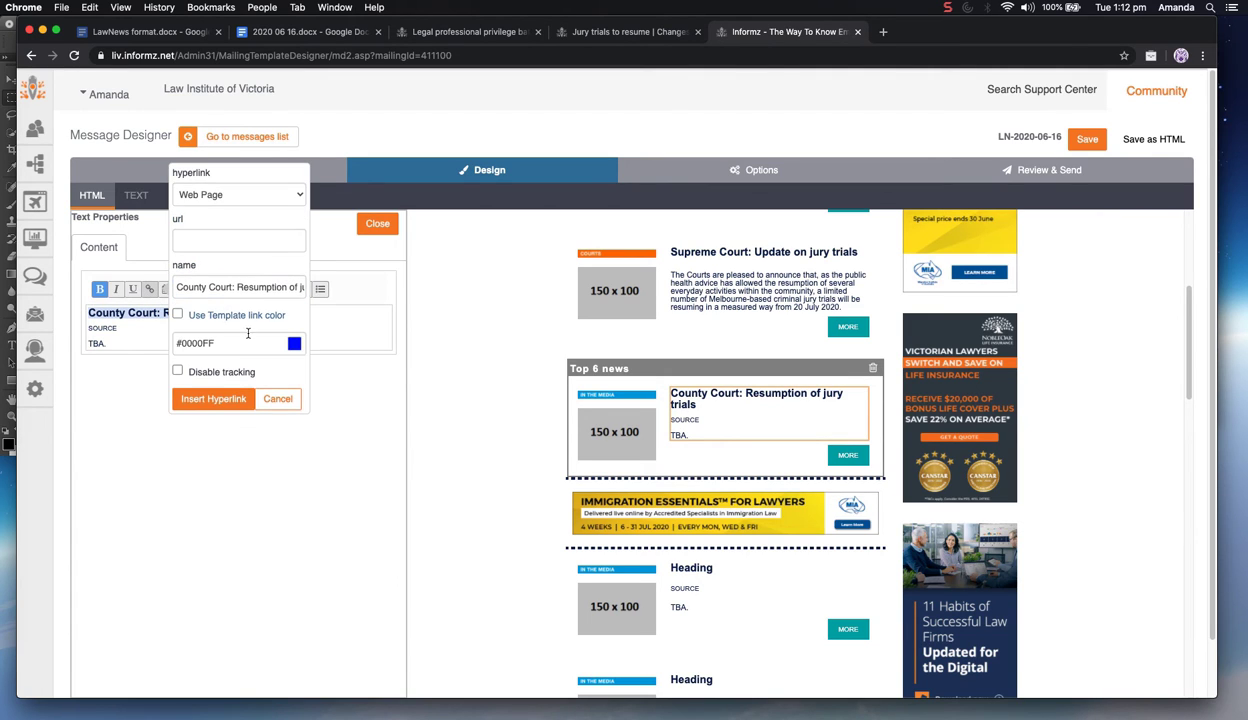
pyautogui.click(230, 343)
pyautogui.click(345, 384)
pyautogui.doubleClick(349, 384)
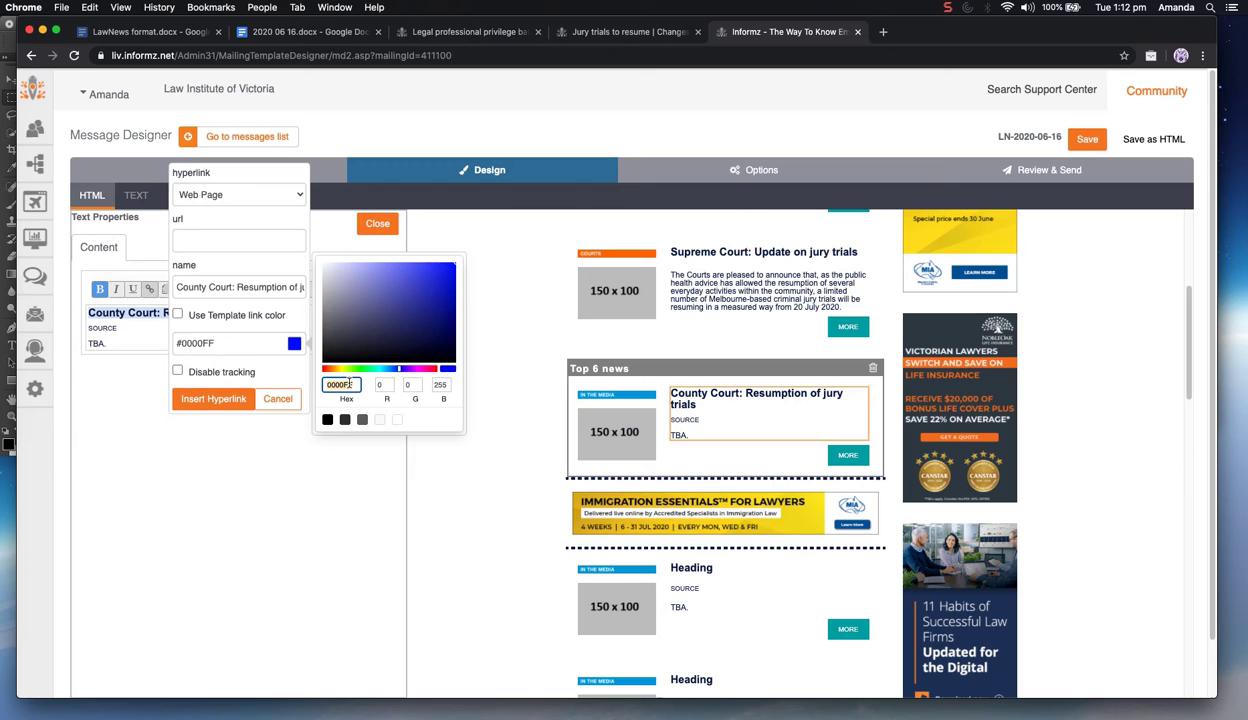
pyautogui.write('081d4d')
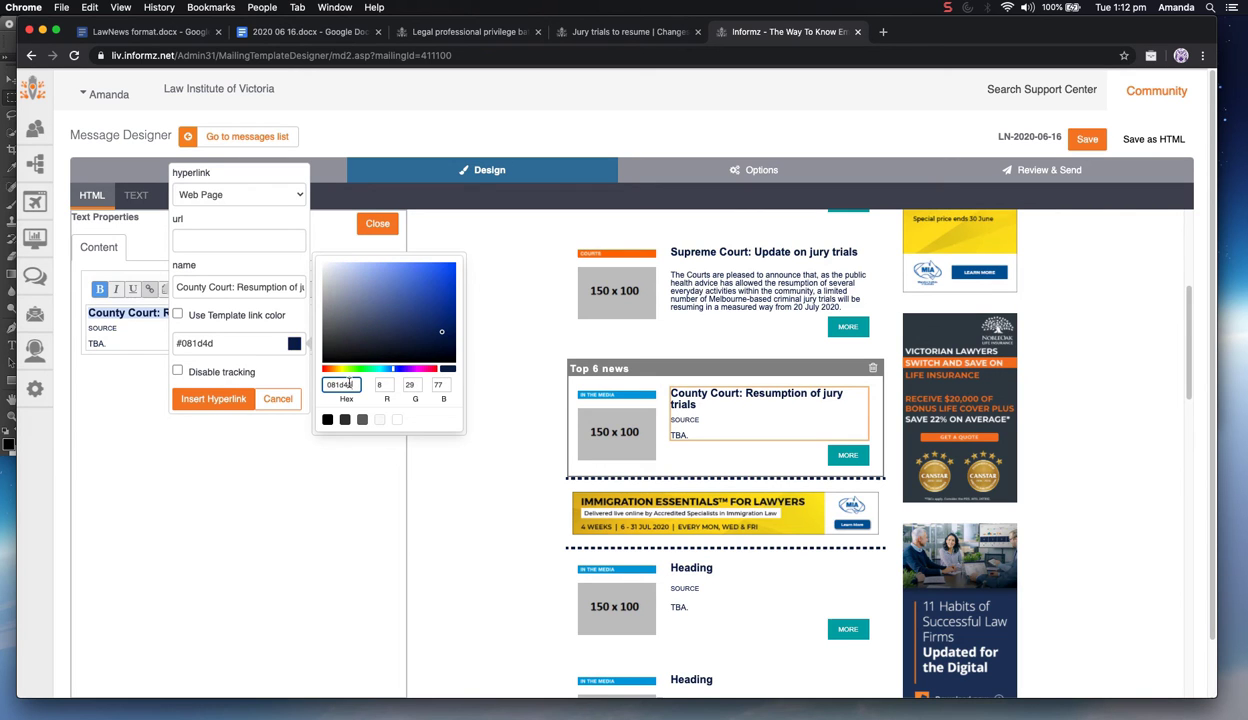
# Copy the County Court article's web address from 2020 06 16.docx and insert it as the County Court heading's hyperlink
pyautogui.click(309, 33)
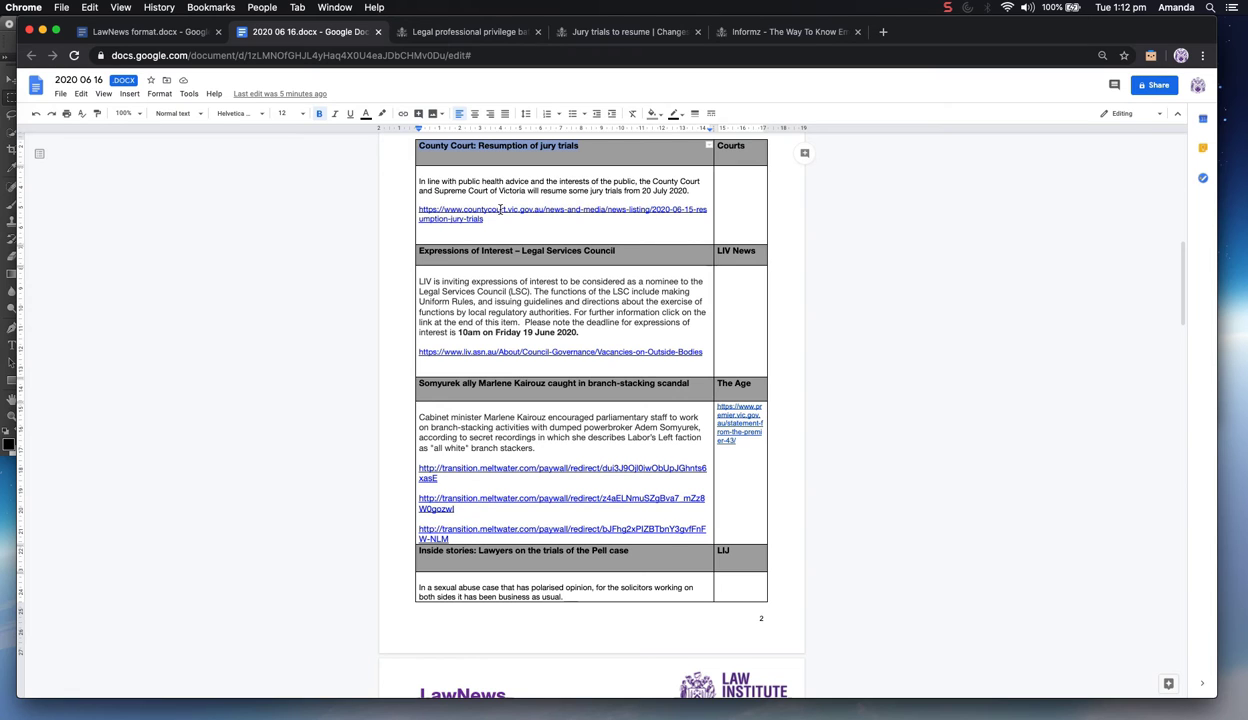
pyautogui.moveTo(484, 219); pyautogui.dragTo(394, 206)
pyautogui.press('super+c')
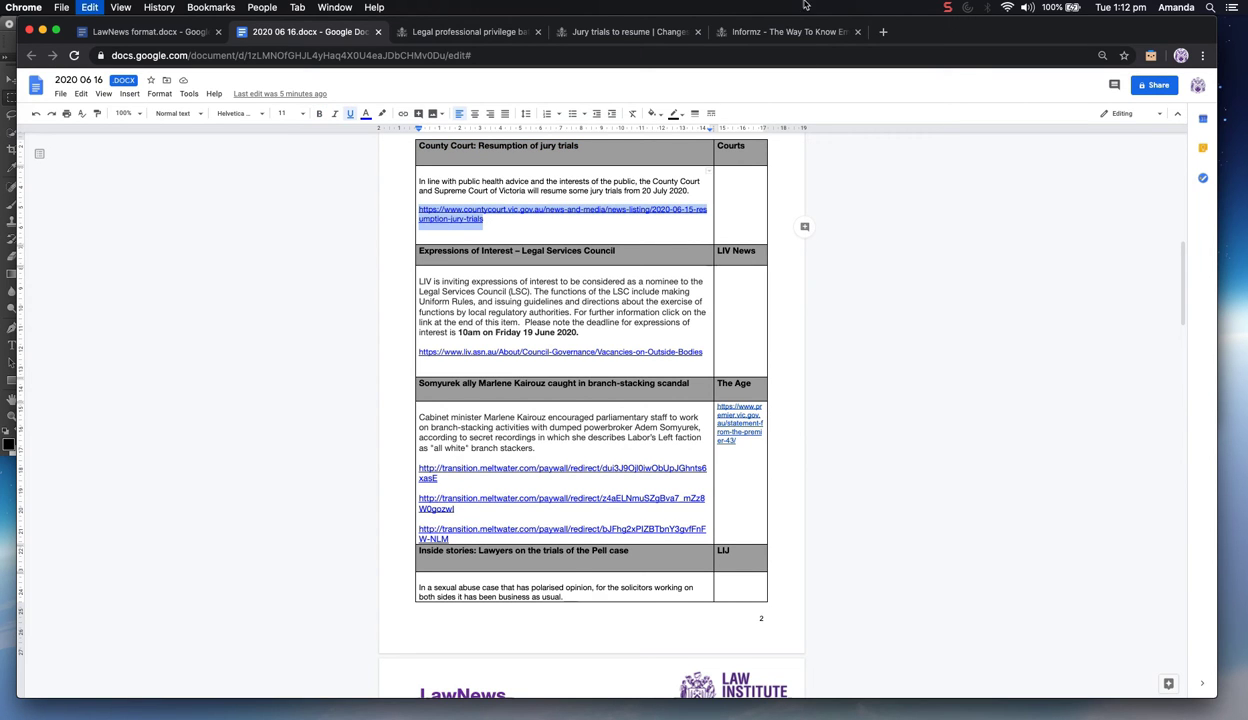
pyautogui.click(774, 31)
pyautogui.click(238, 241)
pyautogui.press('super+v')
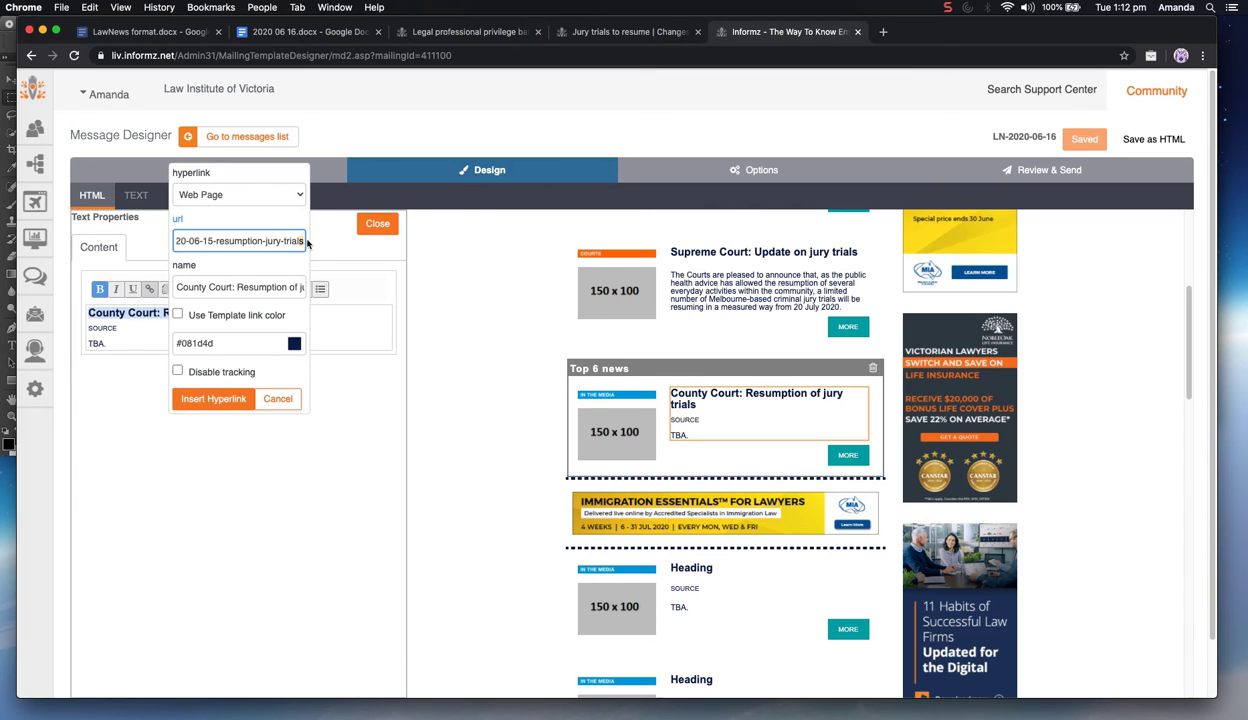
pyautogui.click(212, 400)
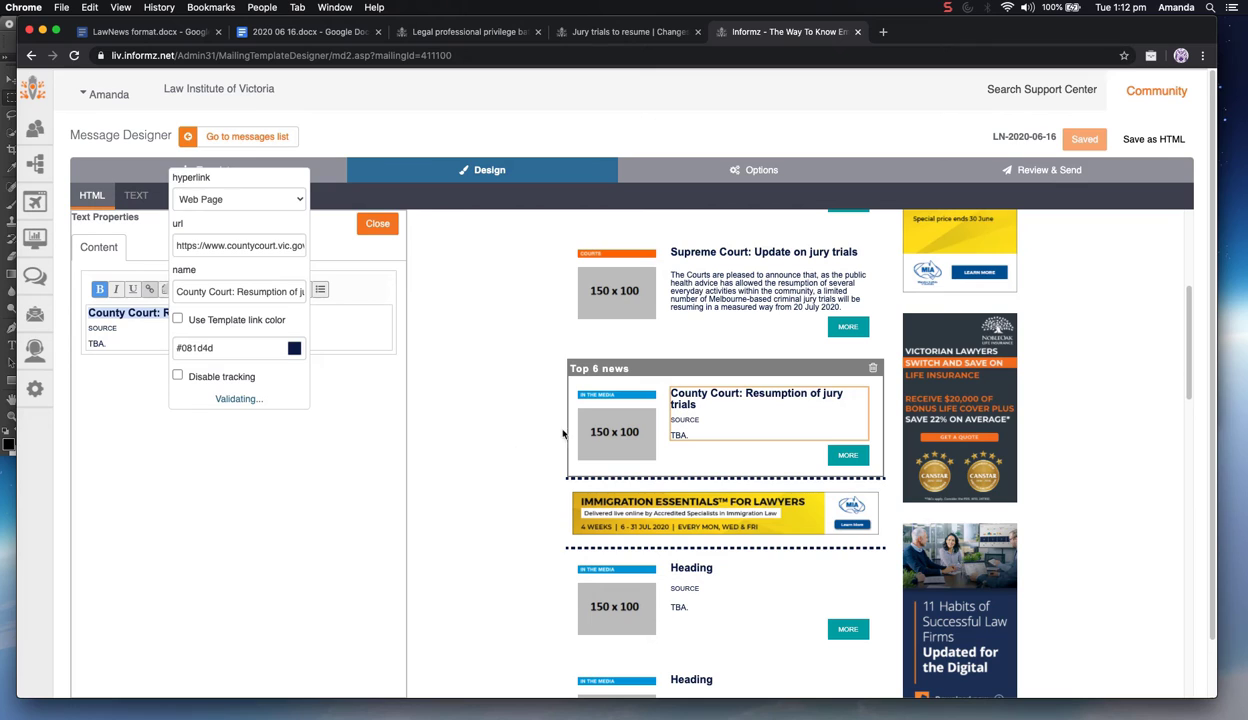
# Link the County Court story's 150 x 100 placeholder image to the same County Court article address
pyautogui.click(603, 432)
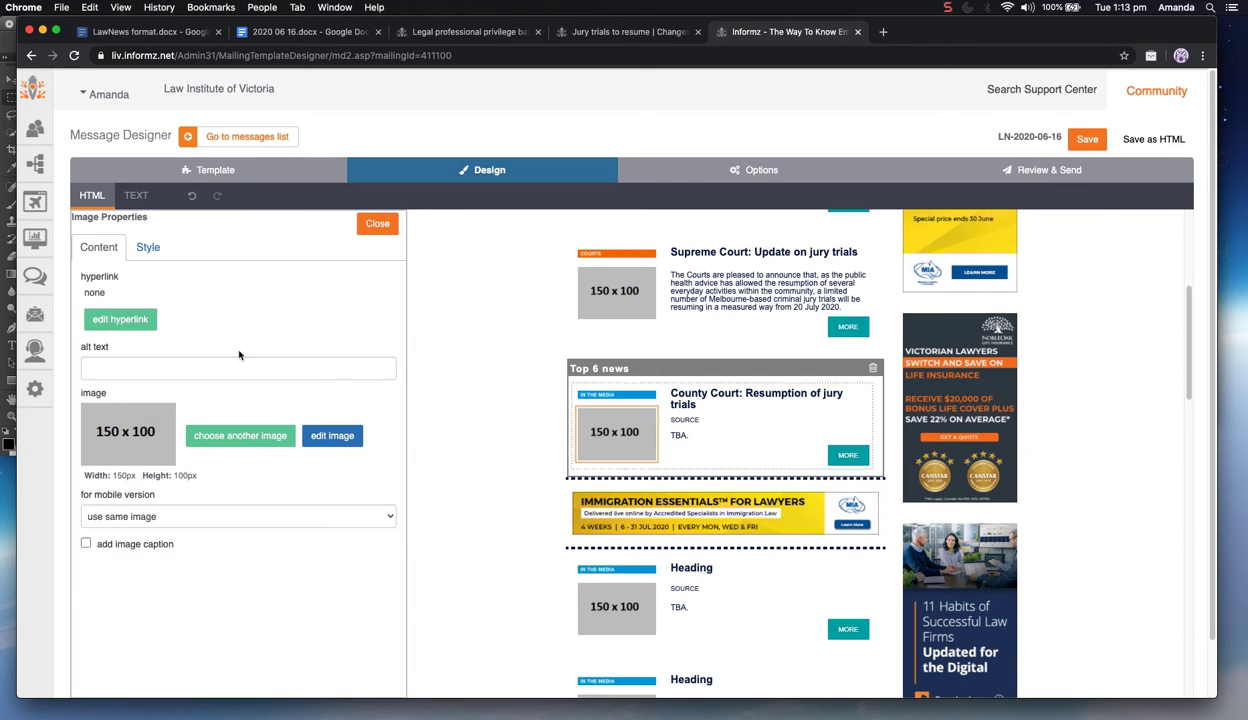
pyautogui.click(120, 319)
pyautogui.press('super+v')
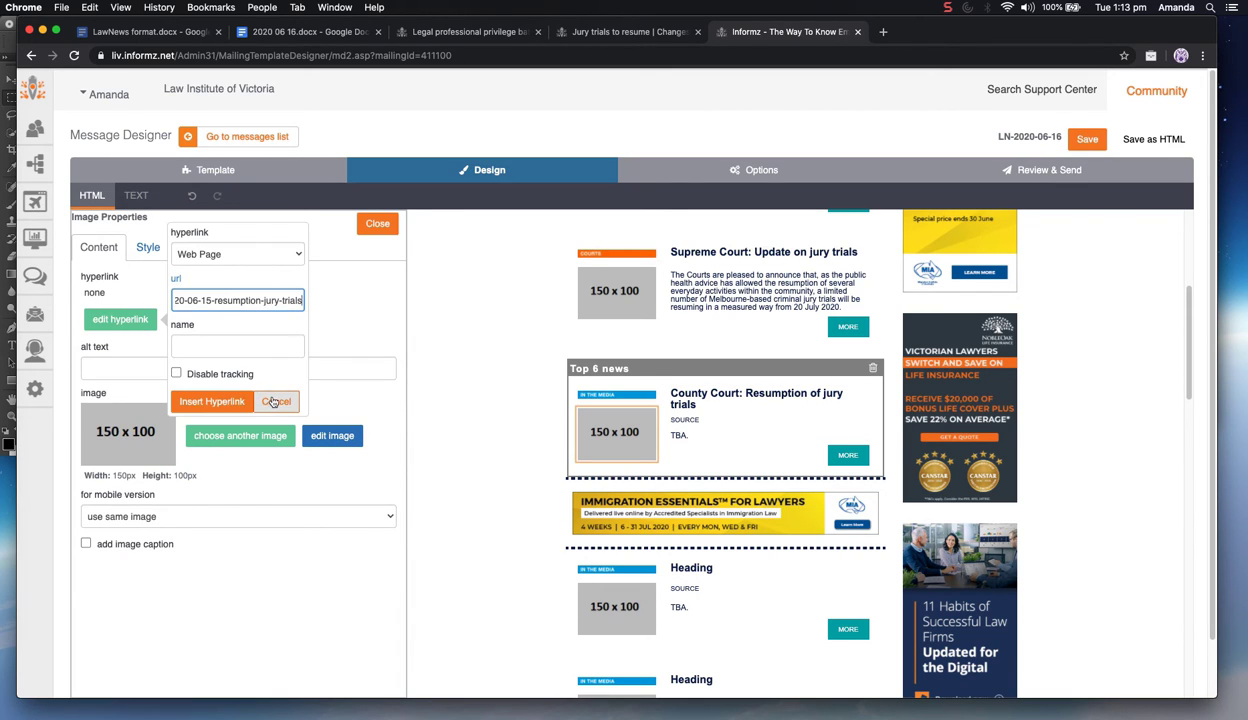
pyautogui.click(215, 400)
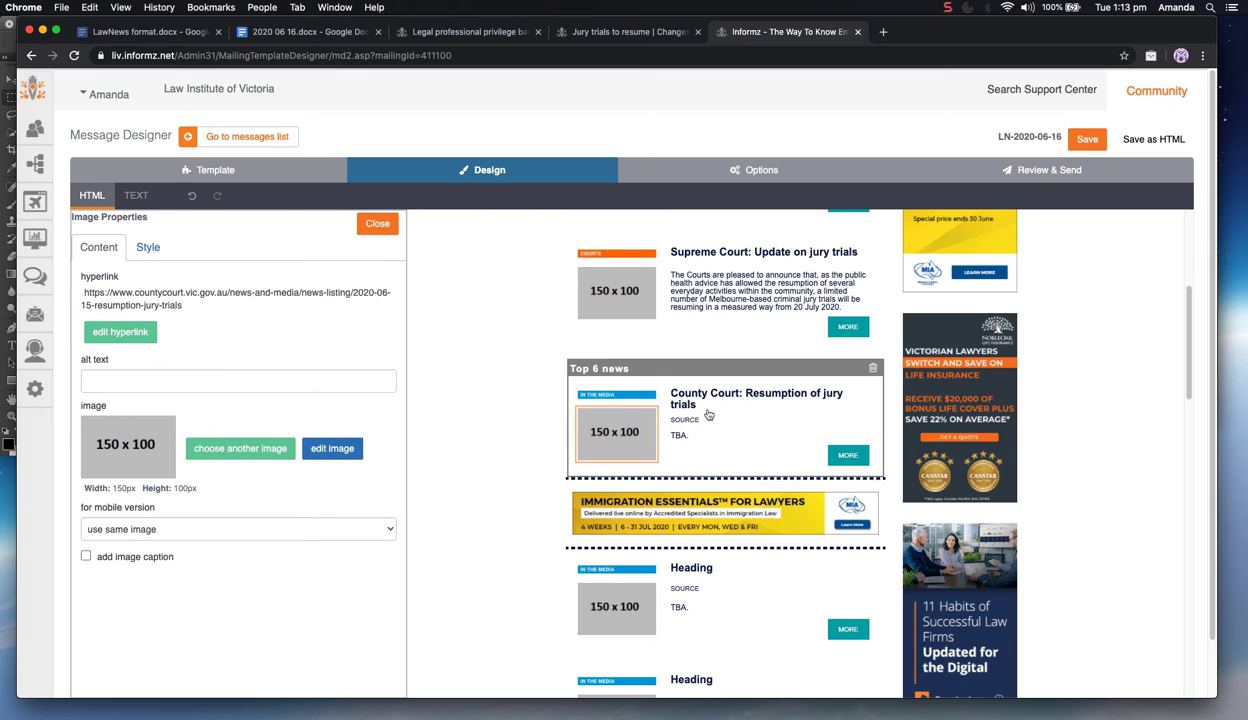
# Link the County Court story's MORE button to the article address, with the name "County Court: Resumption of jury trials" copied from 2020 06 16.docx
pyautogui.click(845, 456)
pyautogui.click(120, 319)
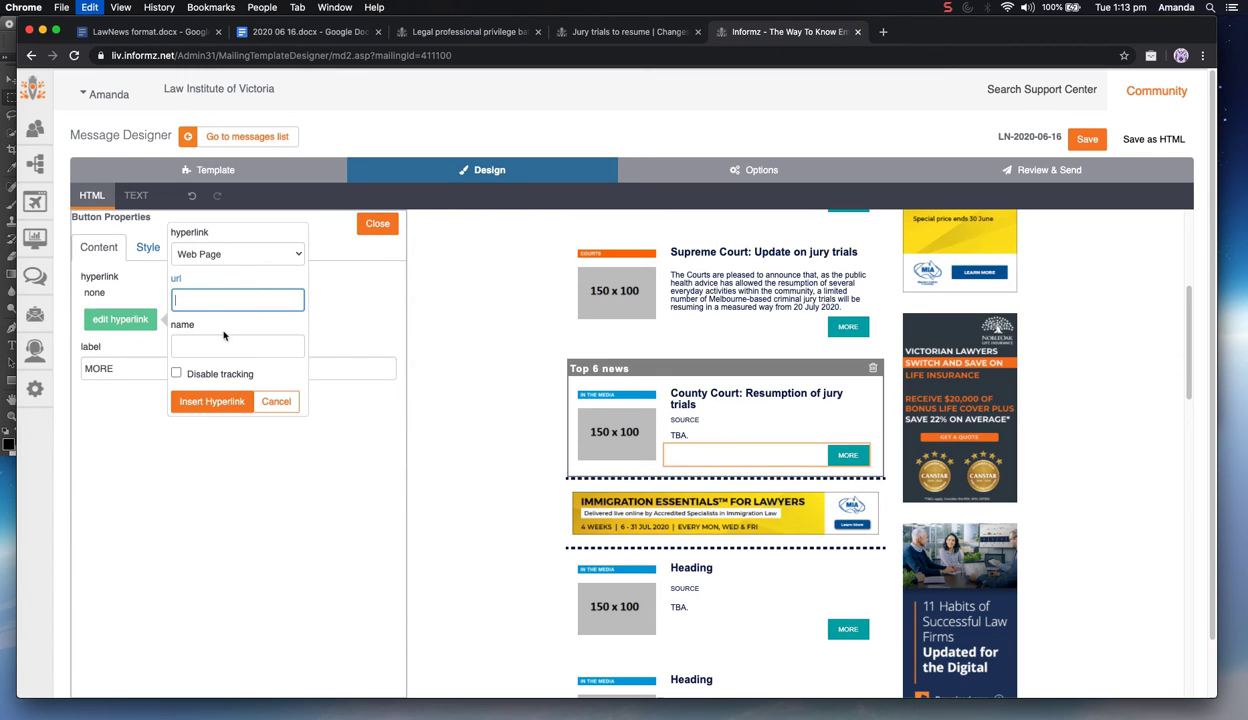
pyautogui.press('super+v')
pyautogui.click(312, 32)
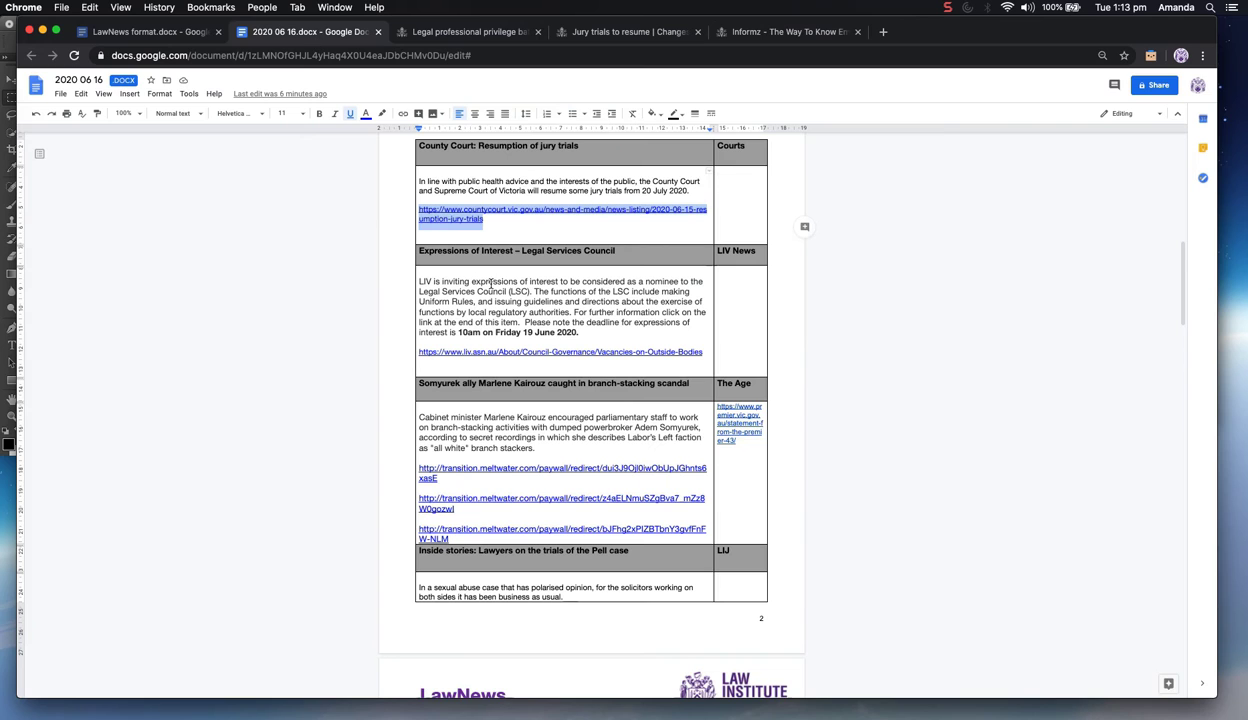
pyautogui.click(428, 147)
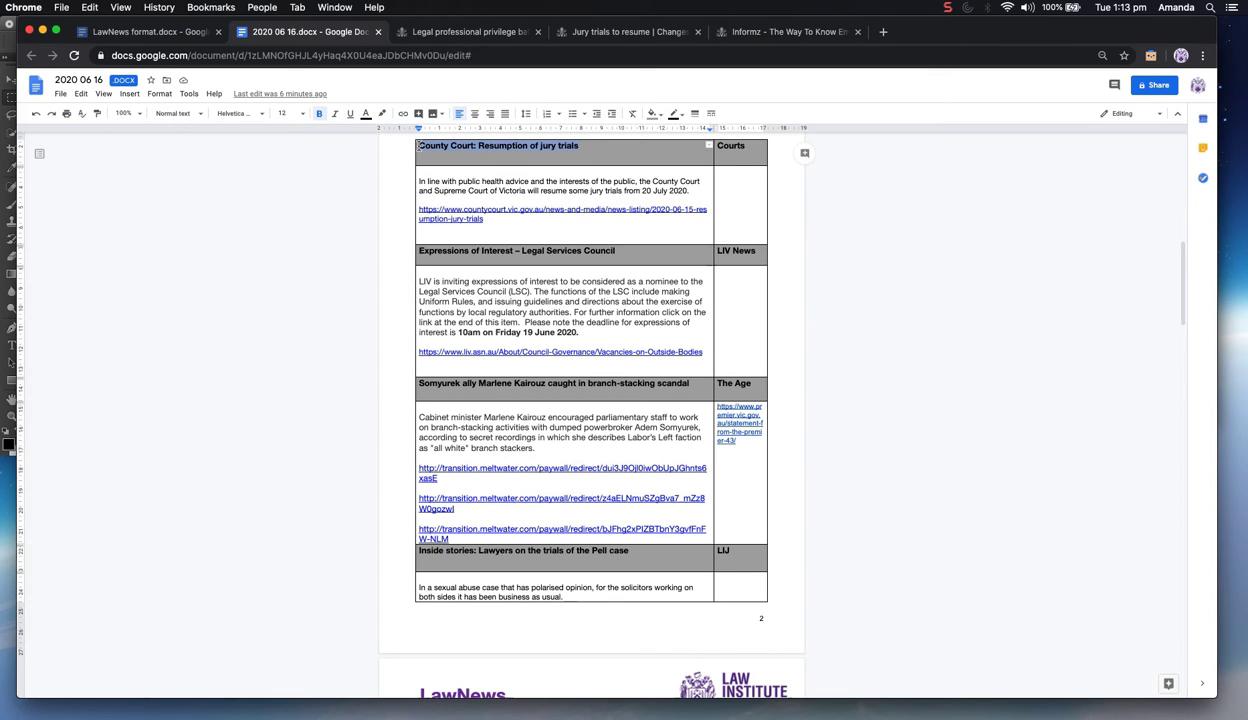
pyautogui.click(775, 32)
pyautogui.press('super+v')
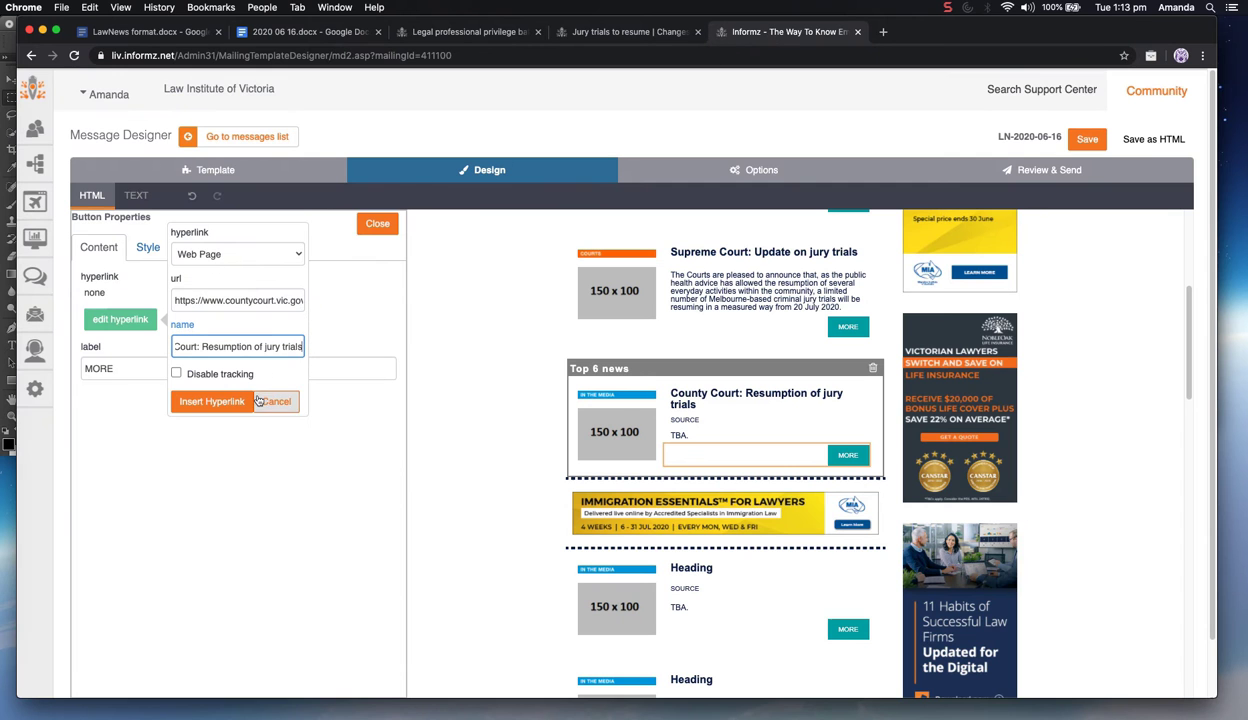
pyautogui.click(213, 401)
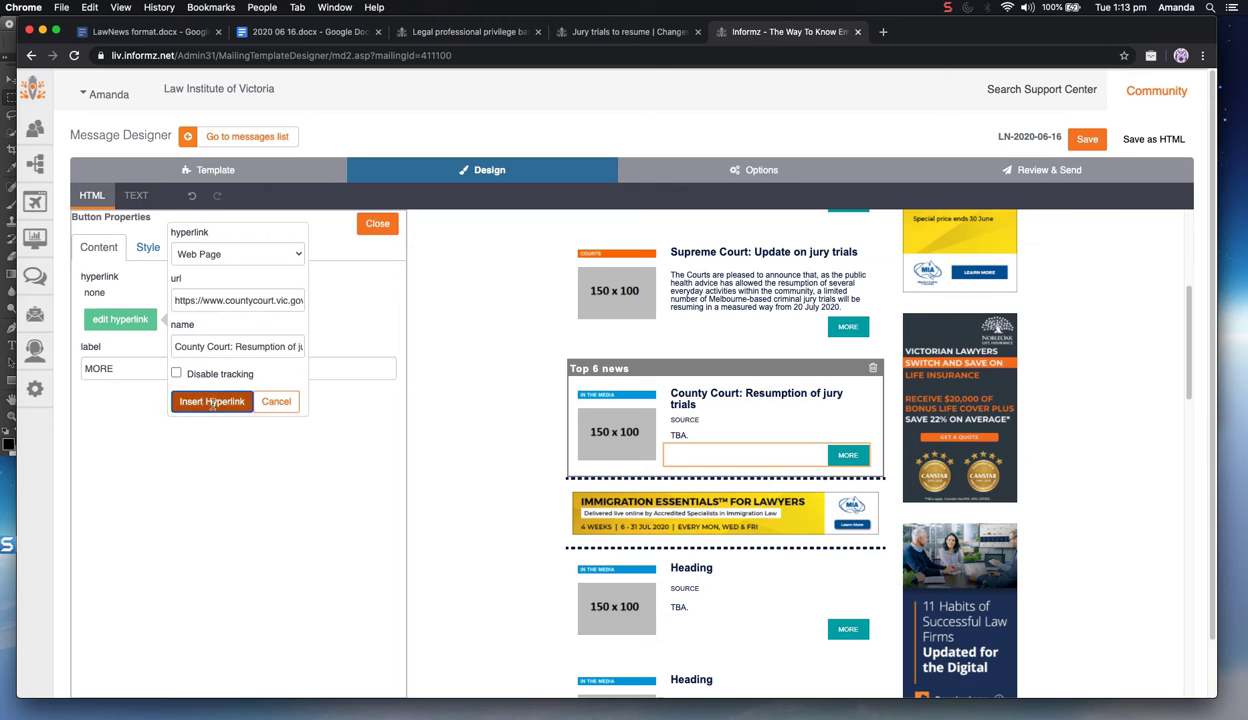
# Name the County Court placeholder image's hyperlink "County Court: Resumption of jury trials"
pyautogui.click(628, 433)
pyautogui.click(121, 331)
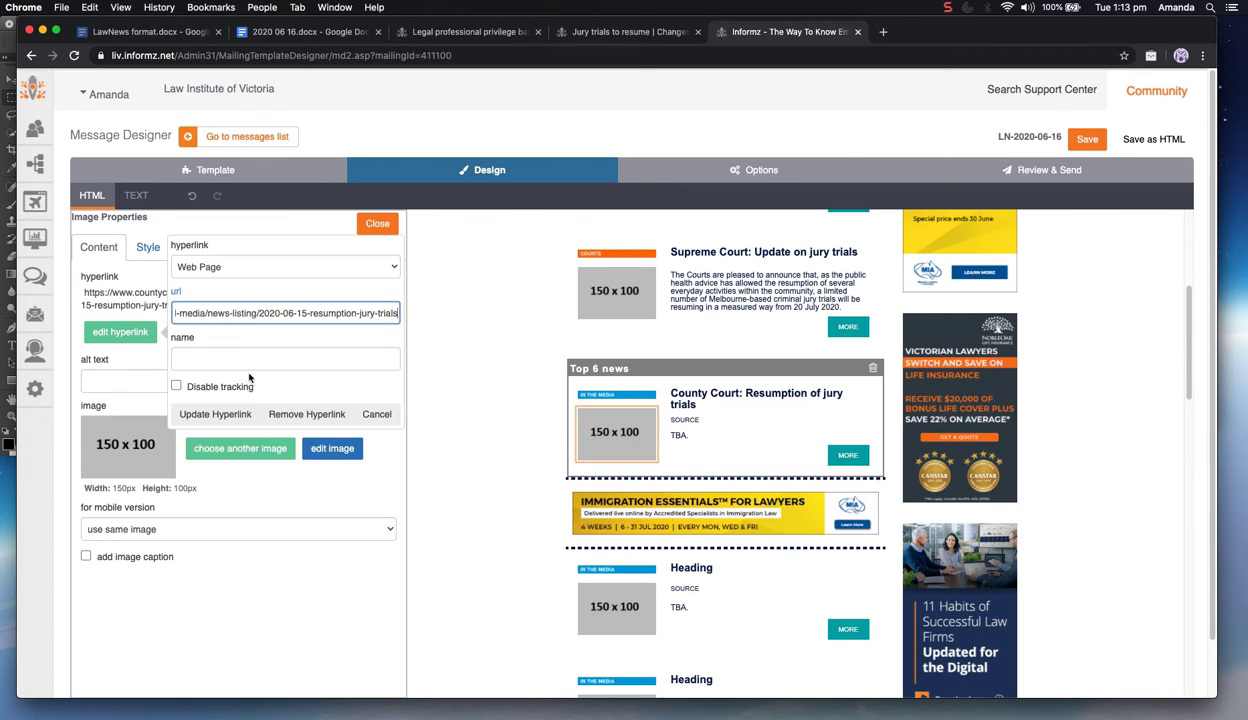
pyautogui.click(250, 359)
pyautogui.press('super+v')
pyautogui.click(215, 414)
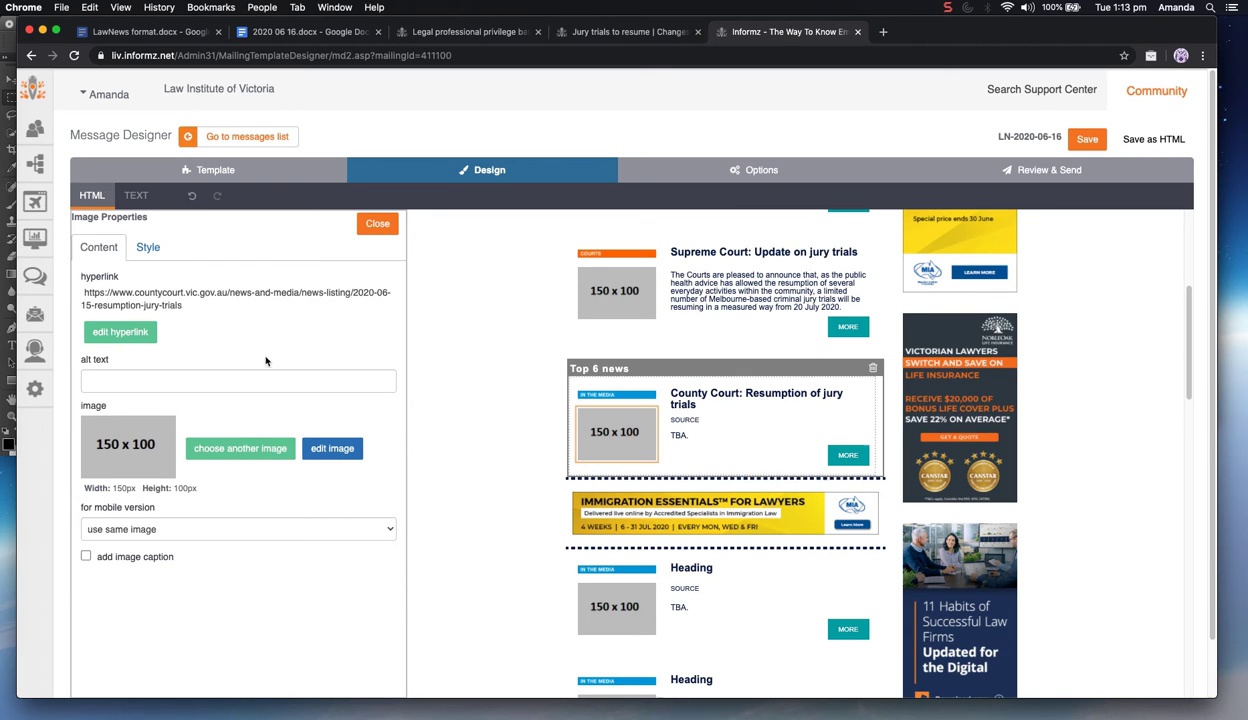
# Check the hyperlink address and name on the County Court story's image, heading and MORE button
pyautogui.click(120, 331)
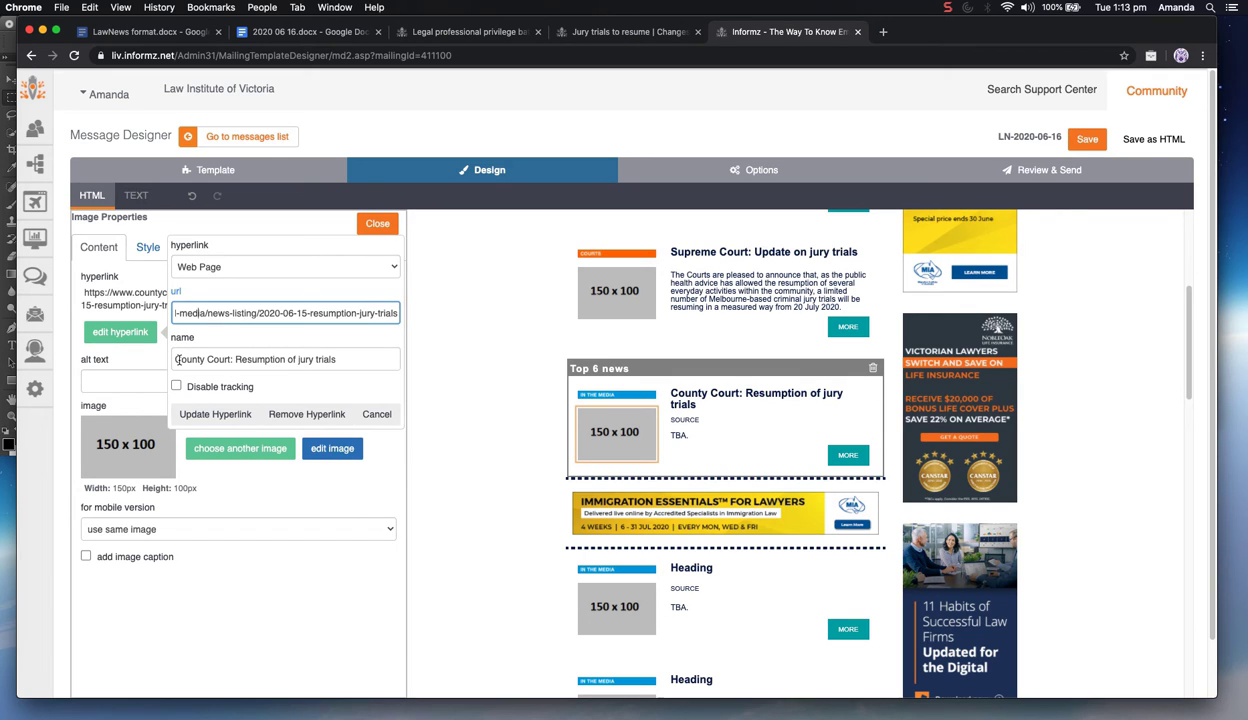
pyautogui.click(378, 414)
pyautogui.click(705, 405)
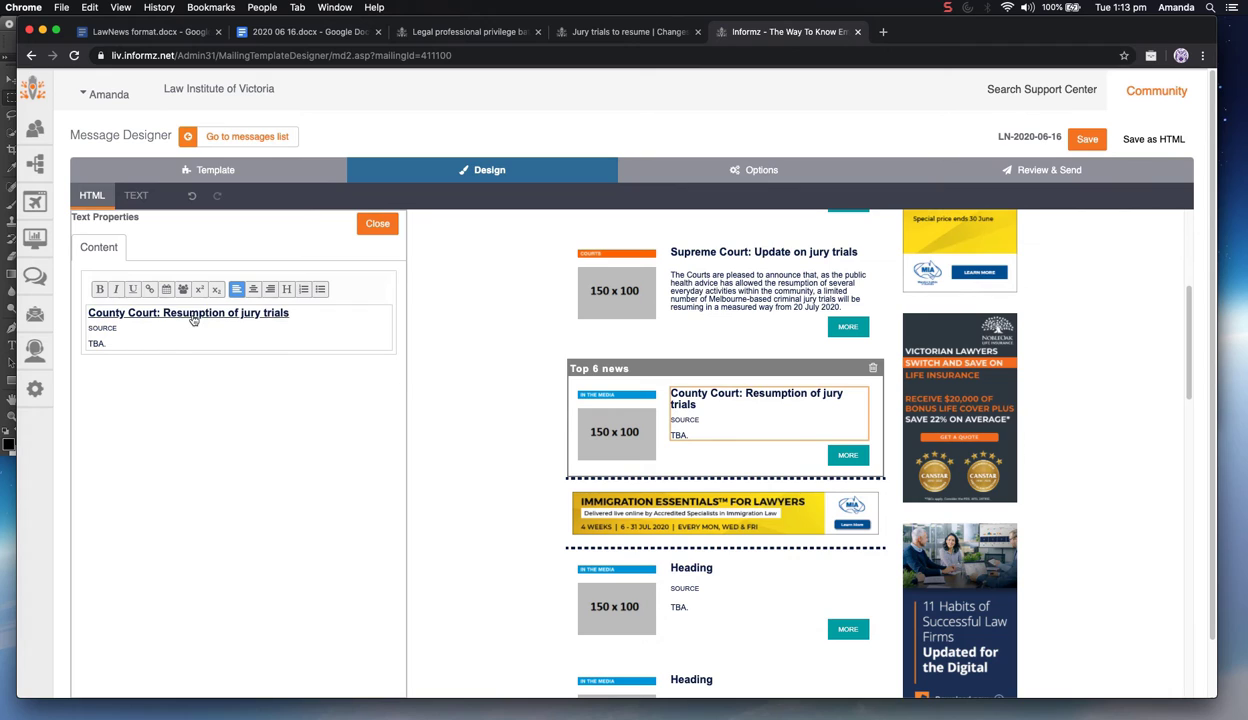
pyautogui.click(194, 319)
pyautogui.click(215, 288)
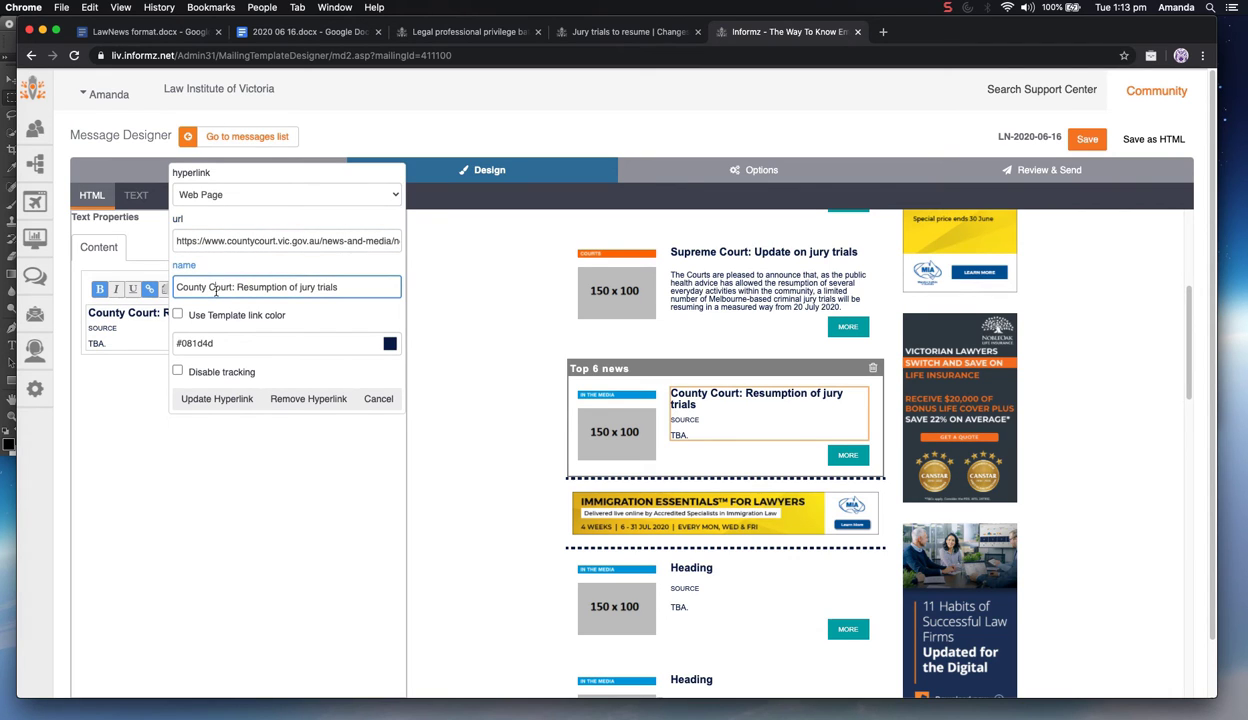
pyautogui.click(376, 398)
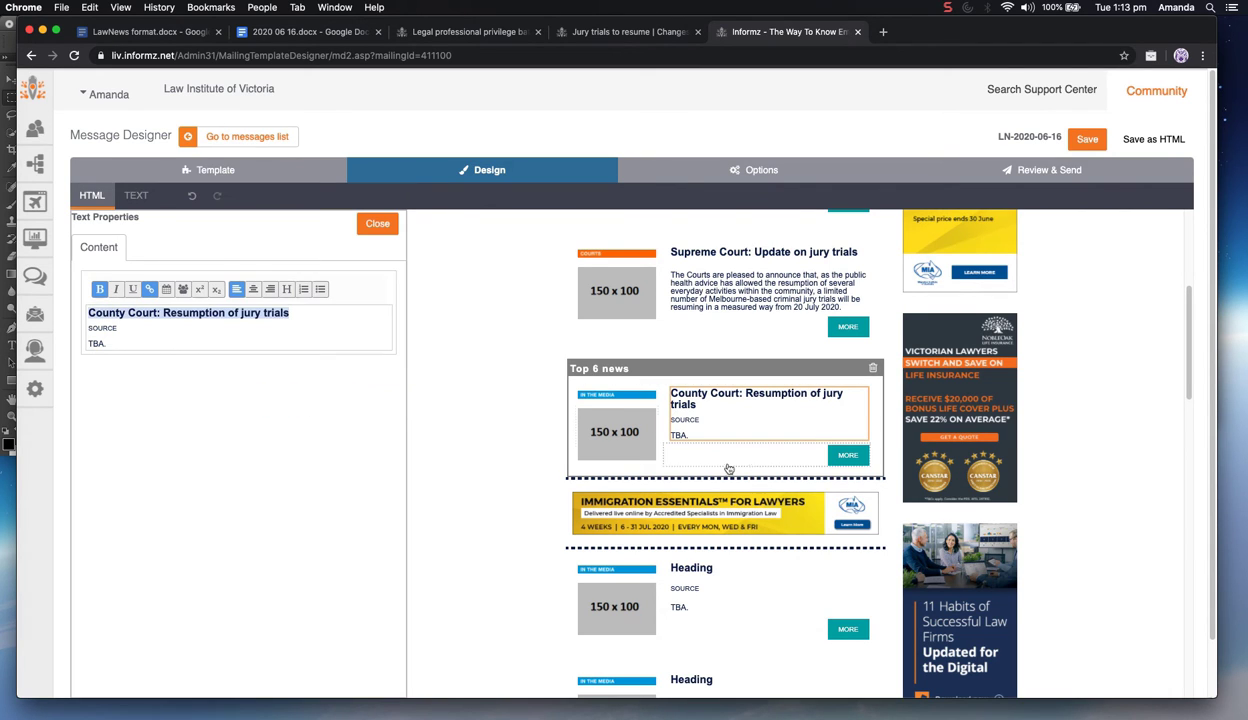
pyautogui.click(822, 456)
pyautogui.click(134, 331)
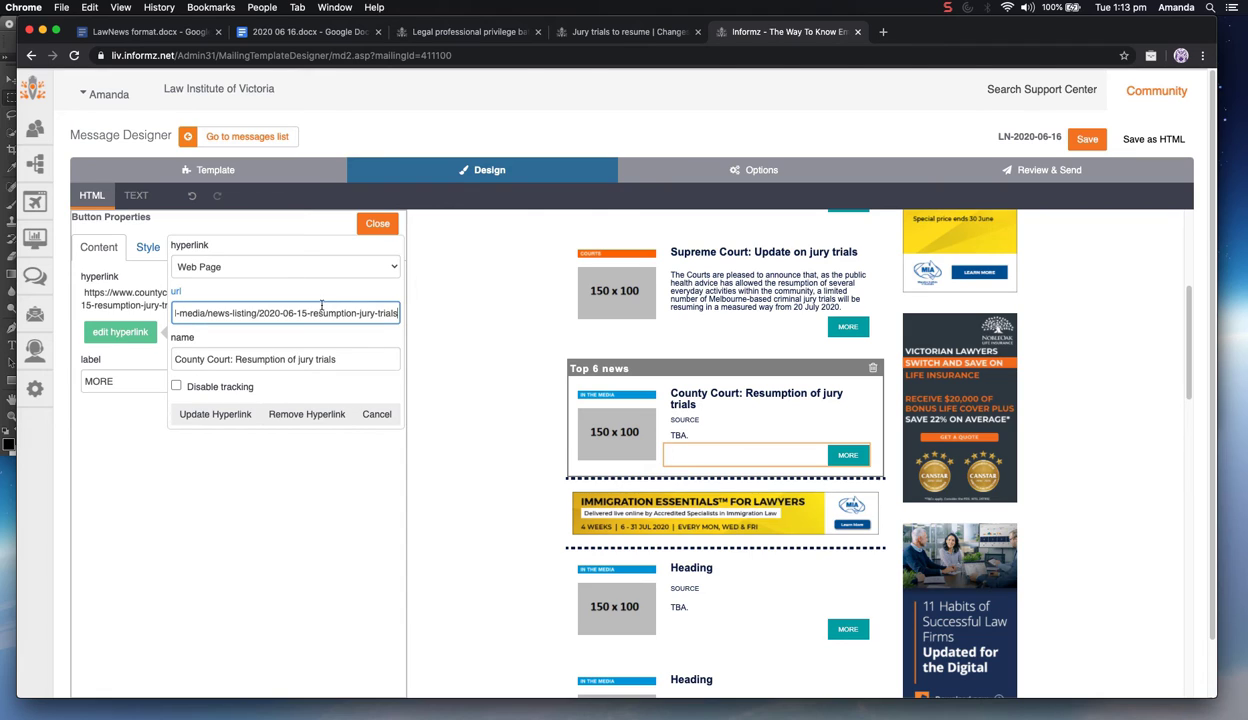
pyautogui.click(248, 362)
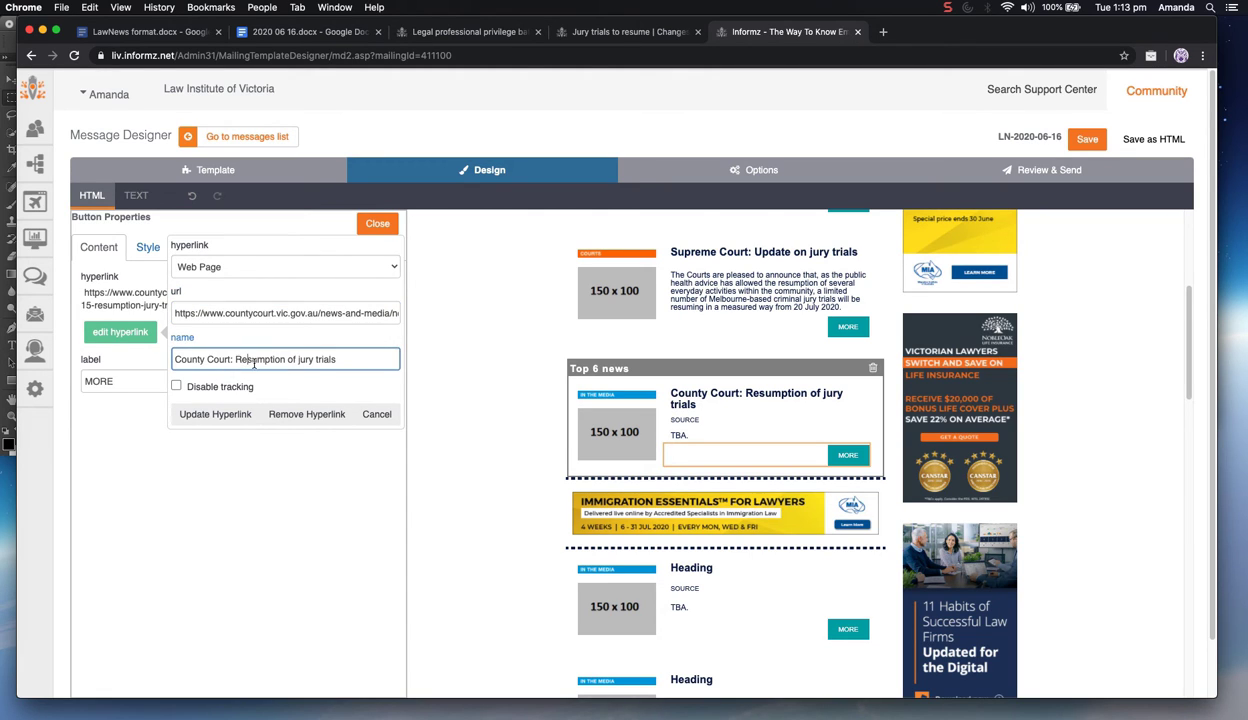
pyautogui.click(376, 414)
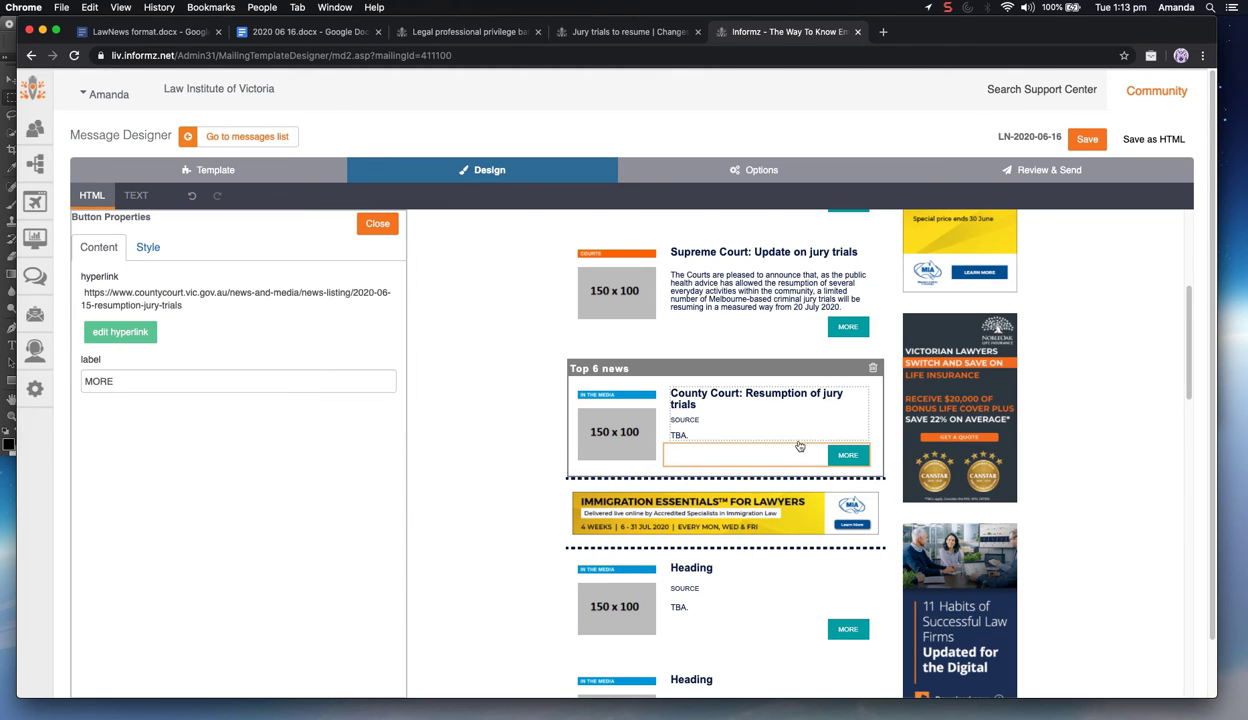
# Replace the County Court story's TBA placeholder with its summary from 2020 06 16.docx and delete the SOURCE placeholder
pyautogui.click(310, 32)
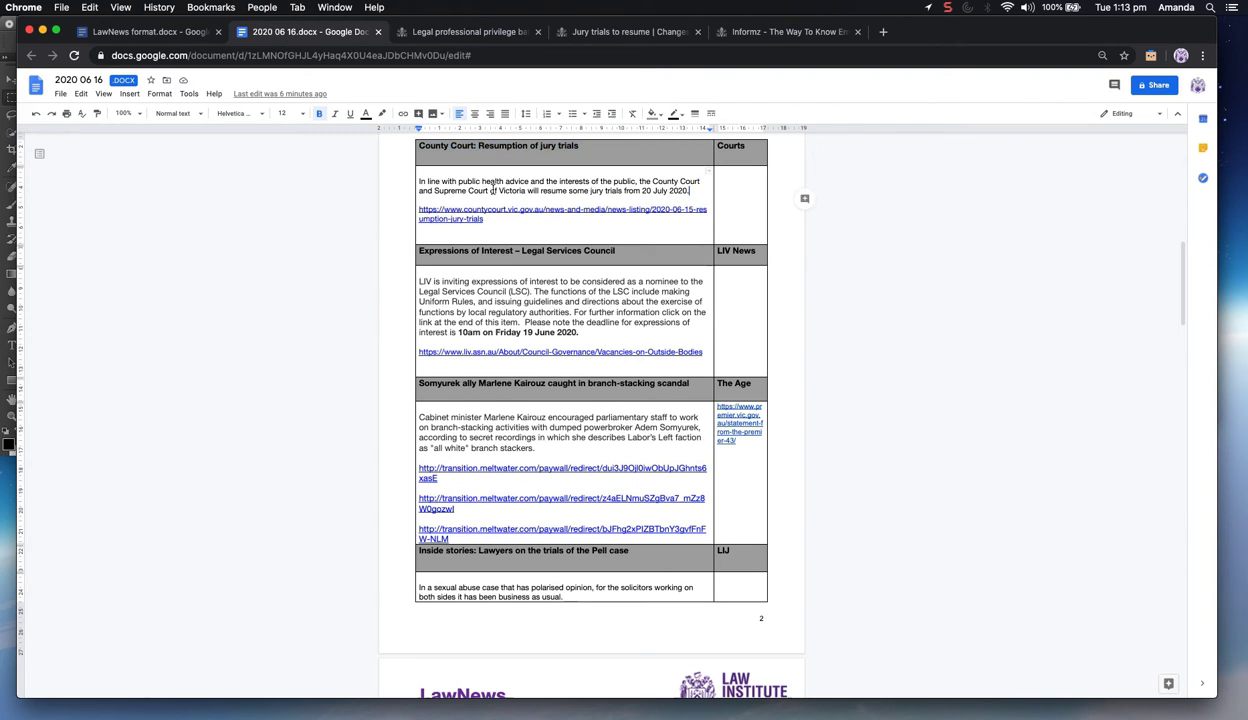
pyautogui.moveTo(690, 190); pyautogui.dragTo(401, 172)
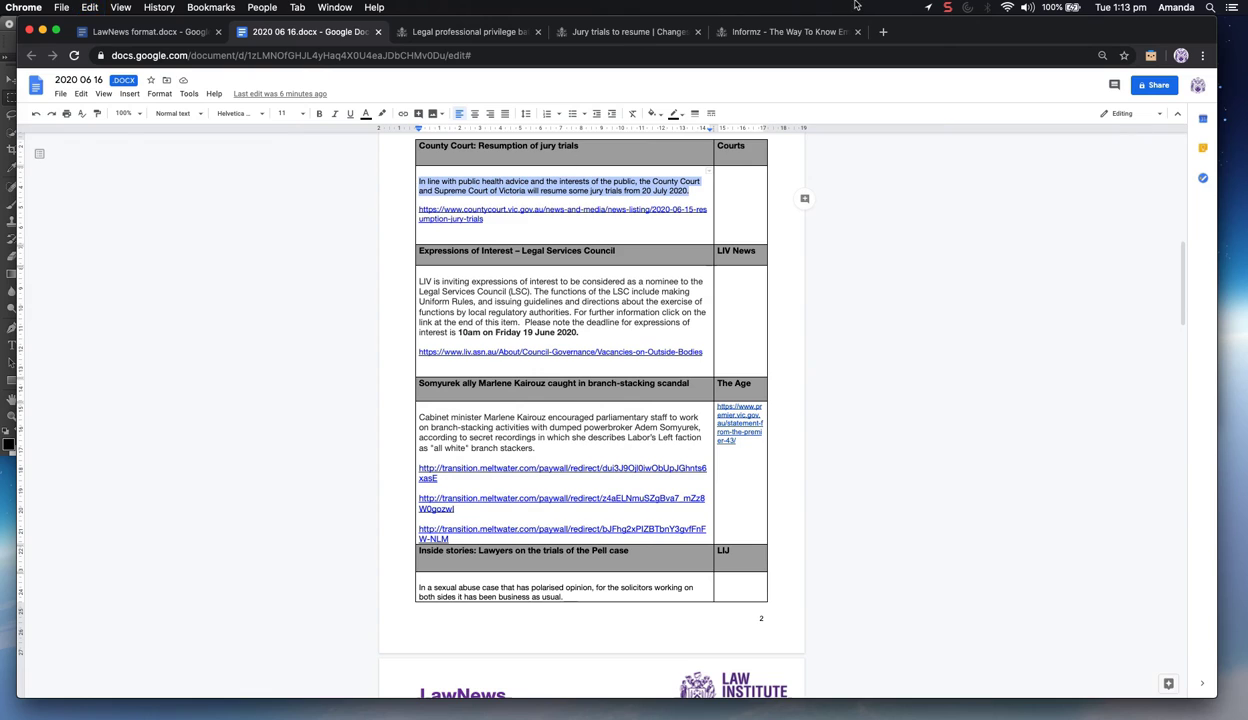
pyautogui.click(812, 36)
pyautogui.click(728, 398)
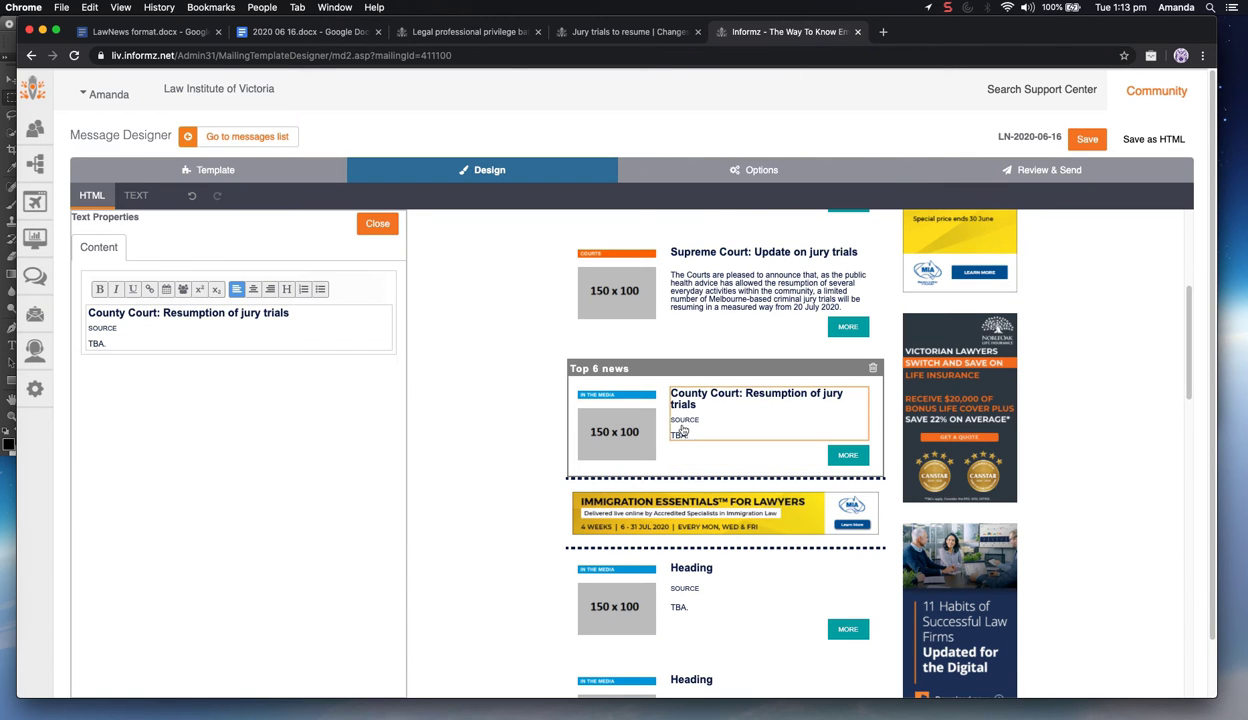
pyautogui.doubleClick(93, 343)
pyautogui.press('super+v')
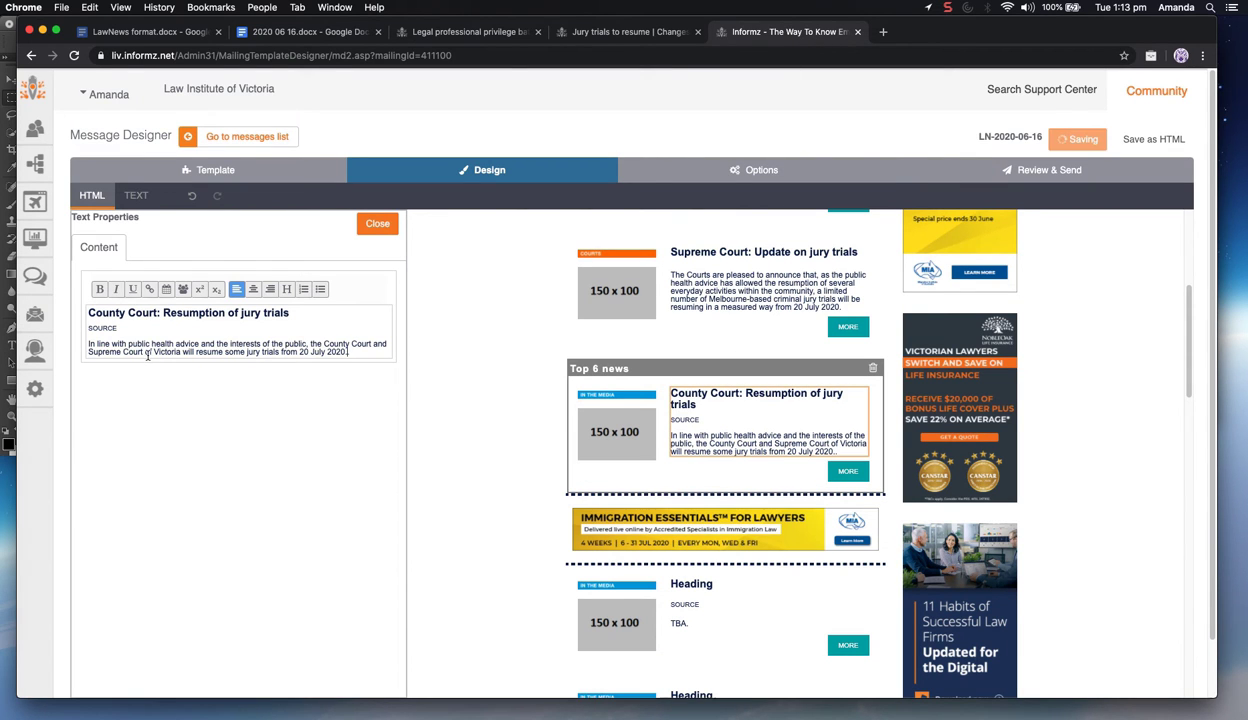
pyautogui.doubleClick(92, 328)
pyautogui.press('BackSpace')
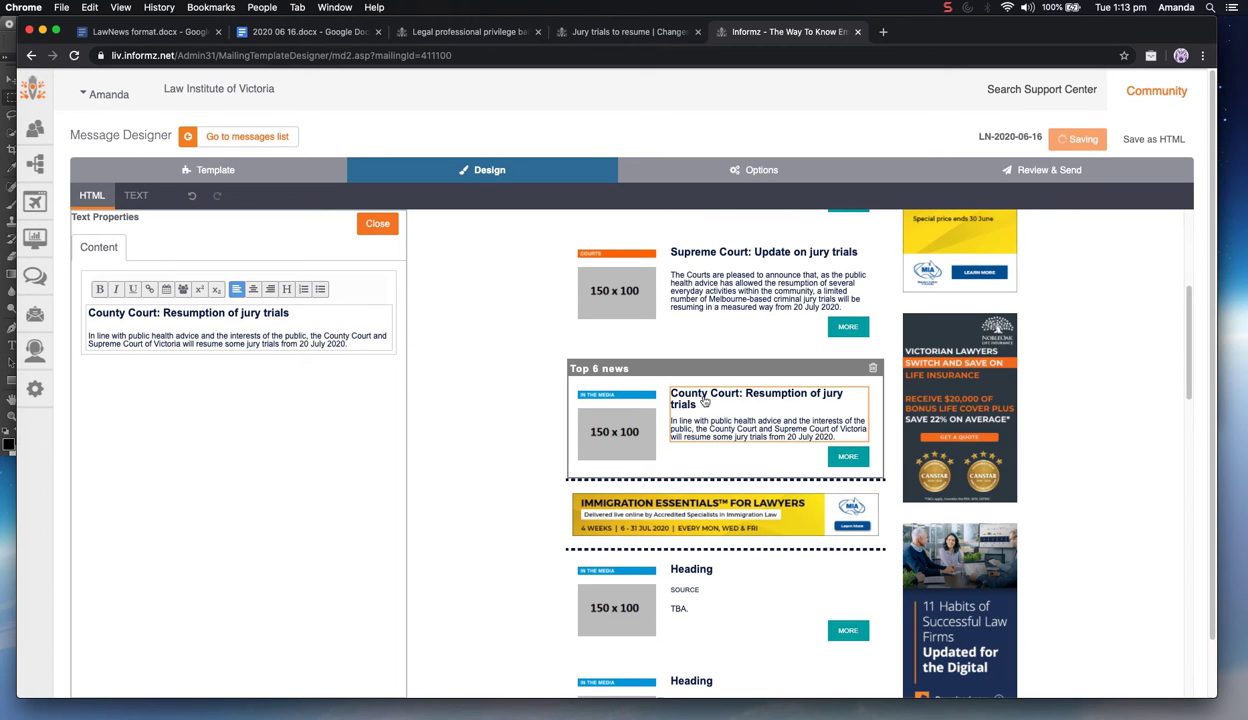
# Change the County Court story's tag image from In the Media to Courts.png in the 2020 LawNews Tags folder
pyautogui.click(612, 399)
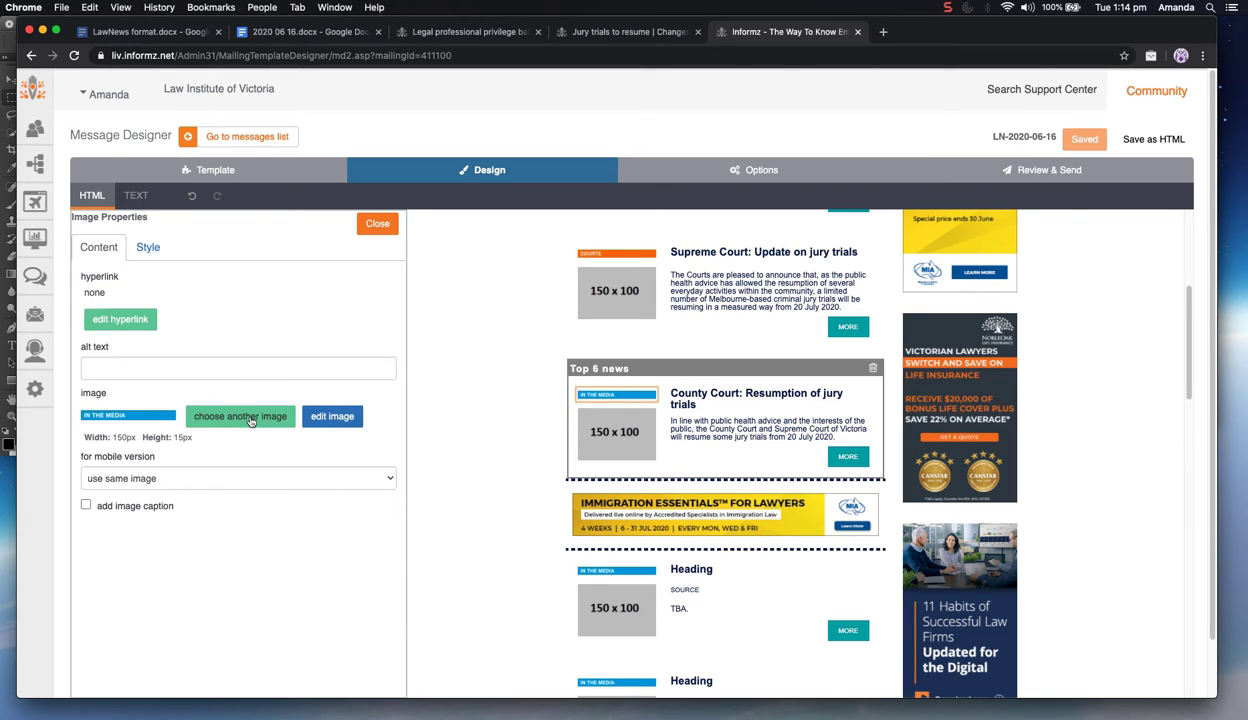
pyautogui.click(250, 419)
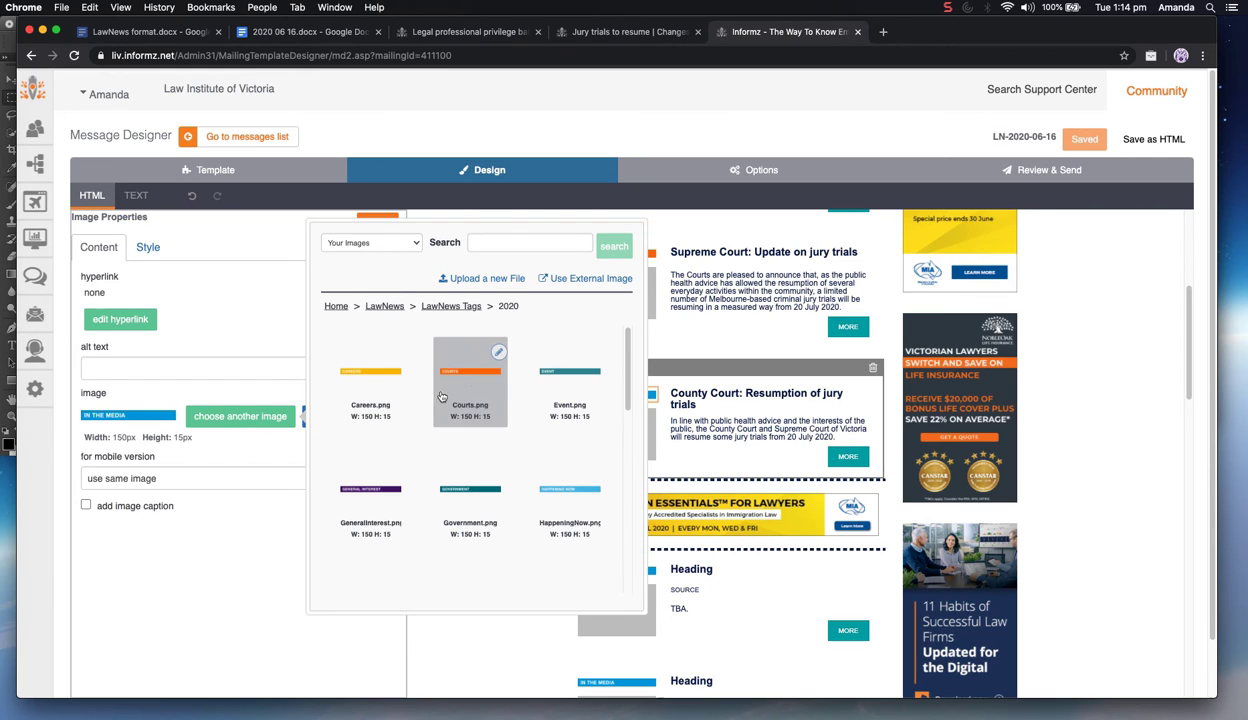
pyautogui.click(468, 378)
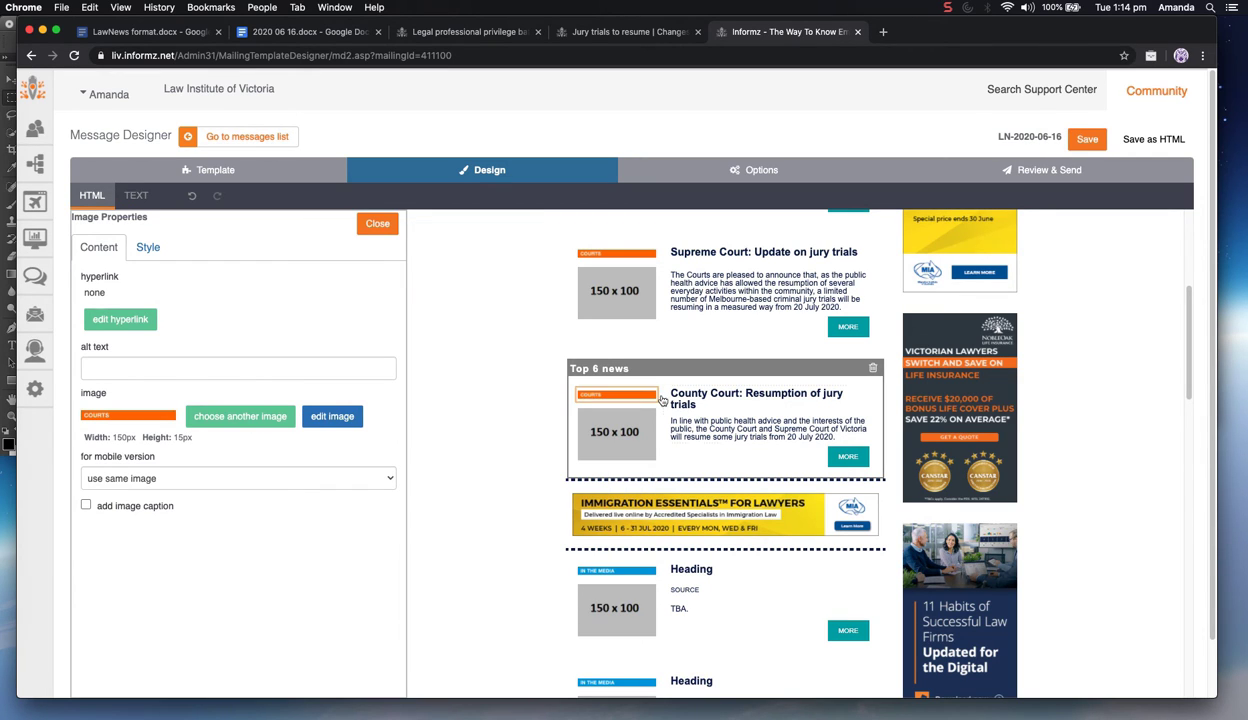
# Review the greeting and the finished top stories, including the hyperlink on the first story's placeholder image
pyautogui.scroll(-1, 699, 413)
pyautogui.scroll(3, 699, 413)
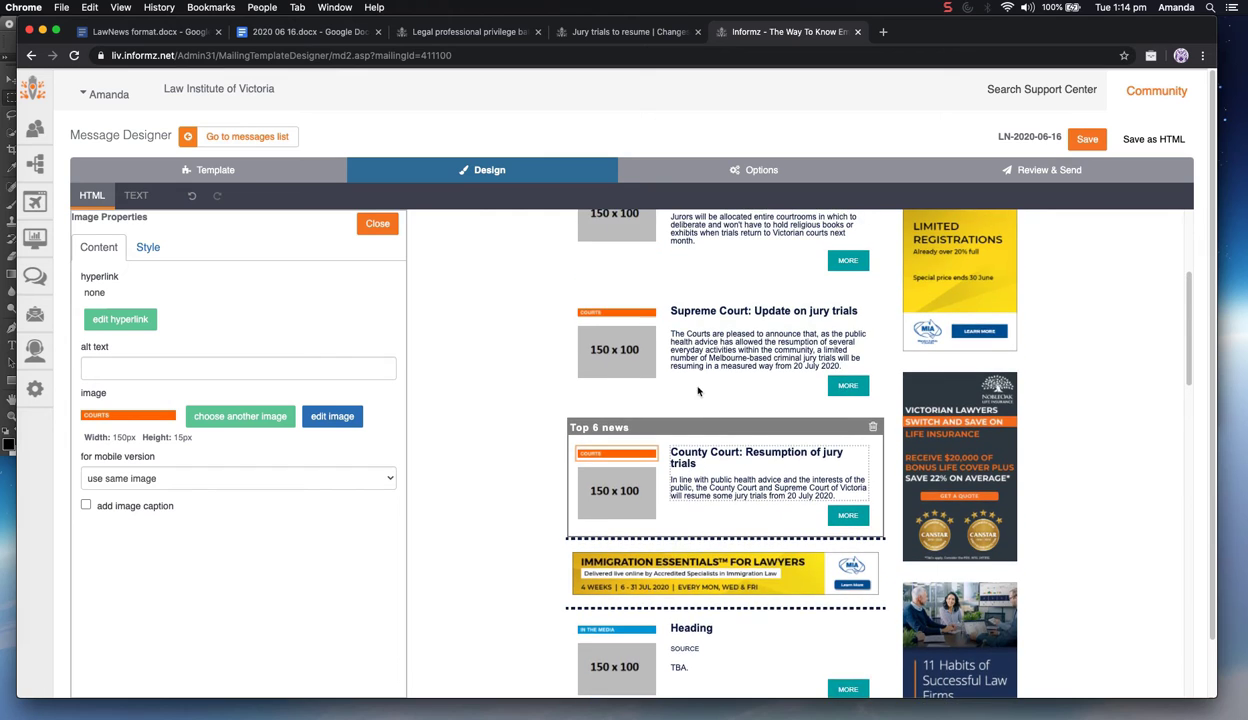
pyautogui.scroll(3, 731, 336)
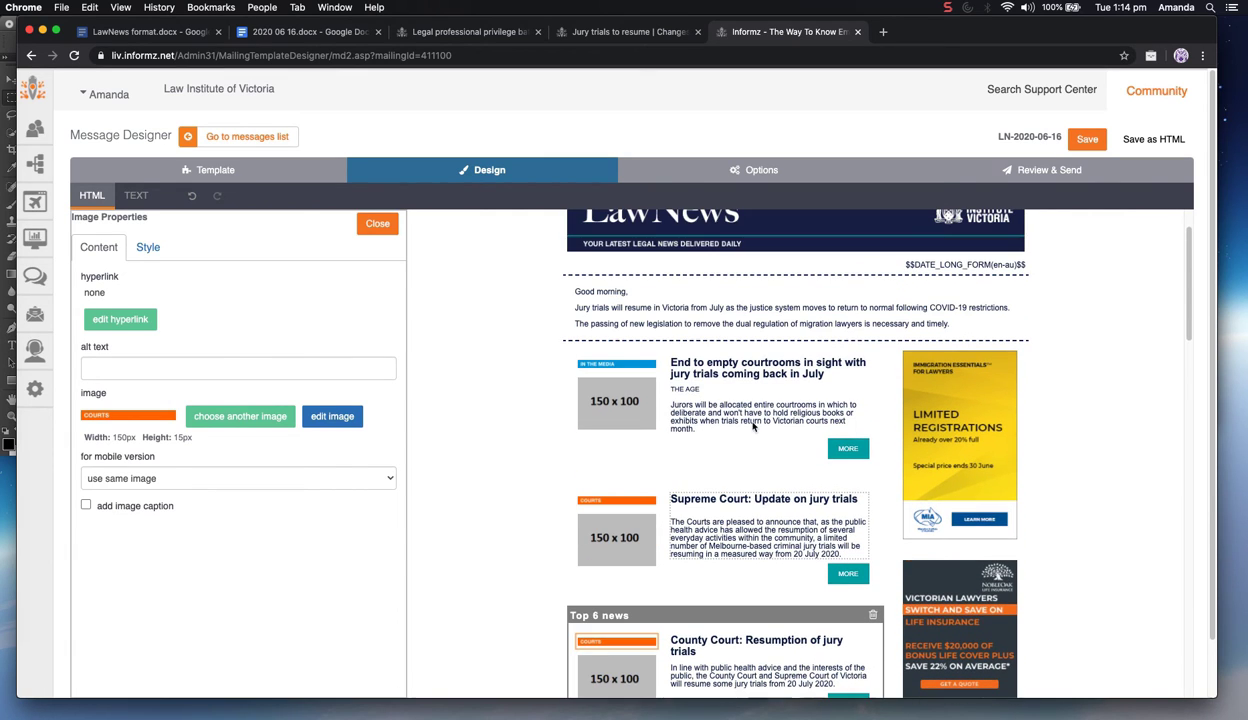
pyautogui.click(662, 325)
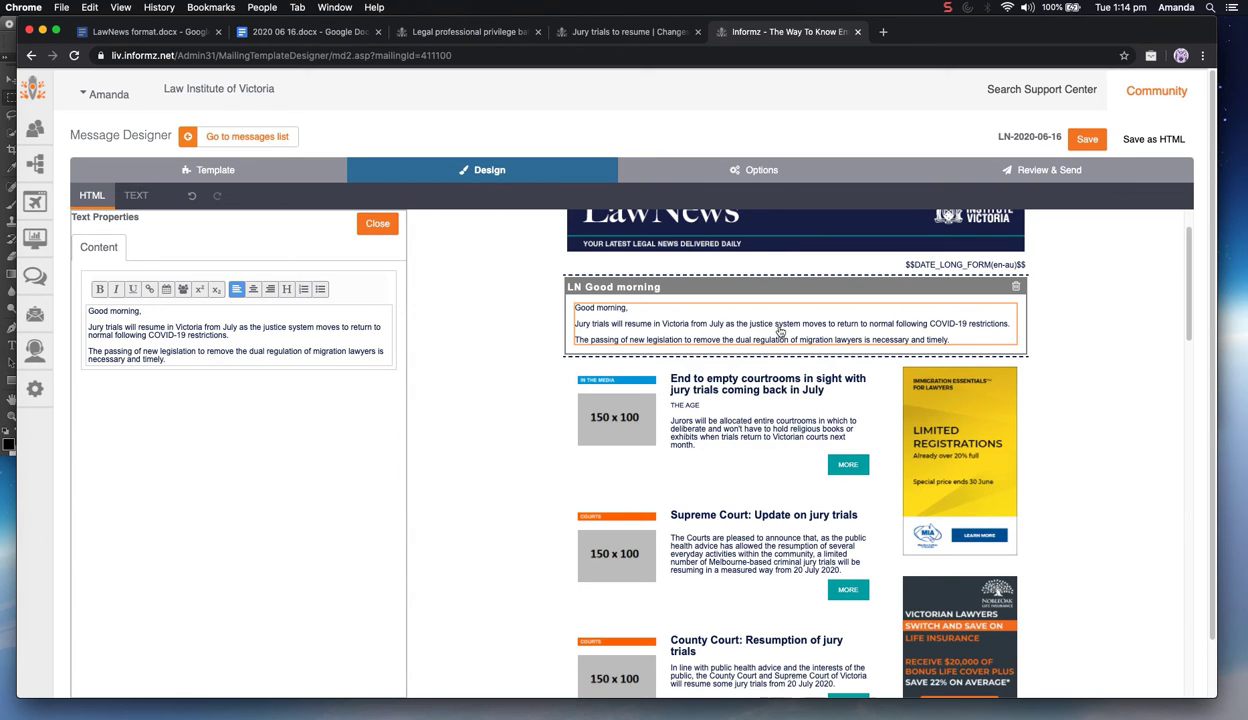
pyautogui.click(622, 432)
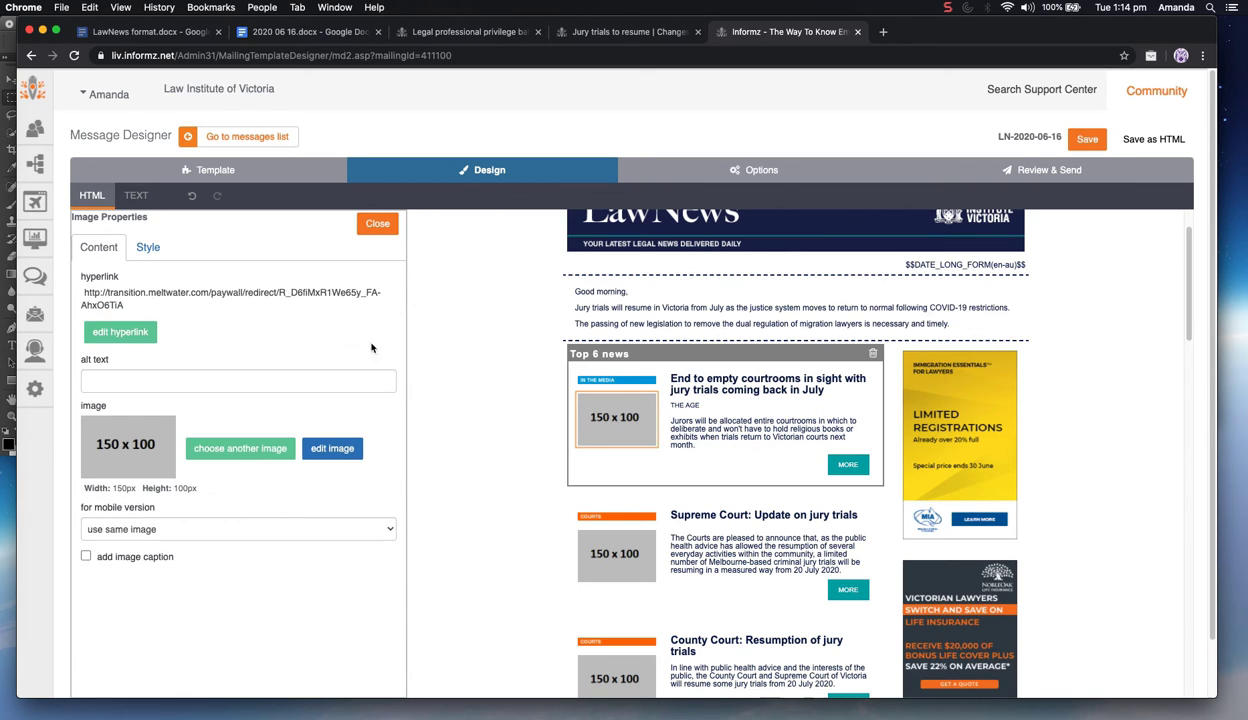
pyautogui.click(136, 322)
pyautogui.tripleClick(226, 310)
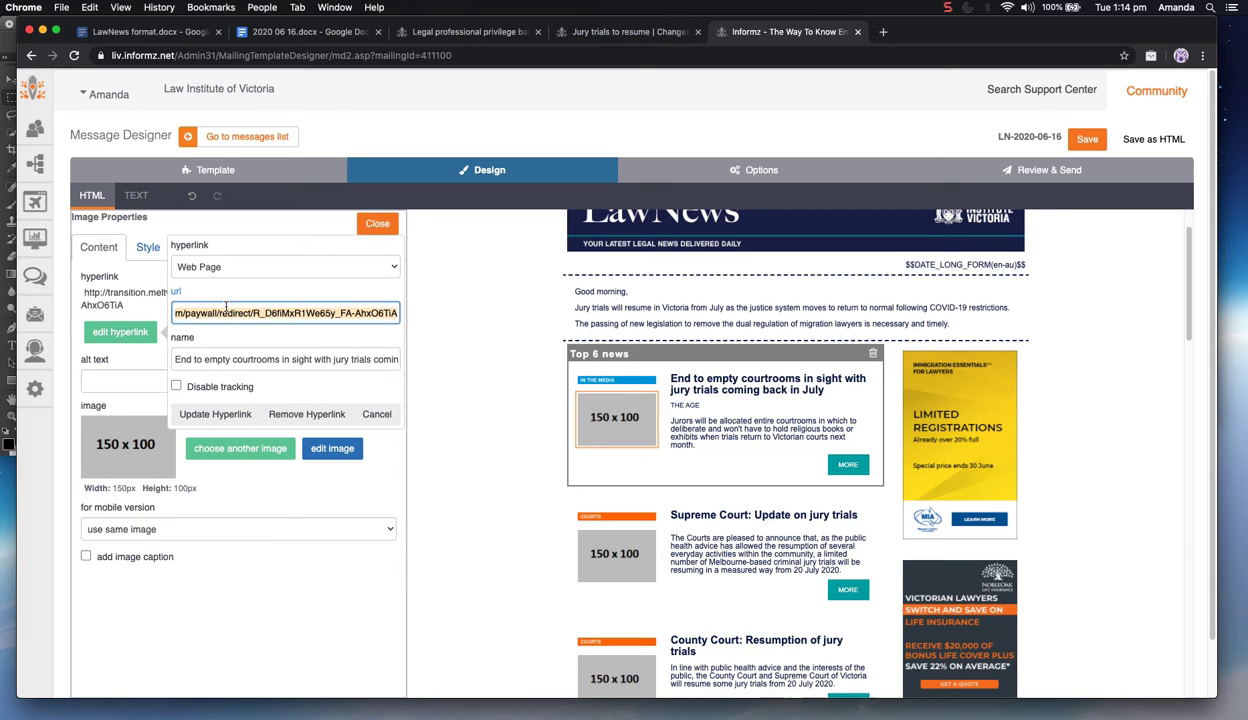
pyautogui.click(372, 416)
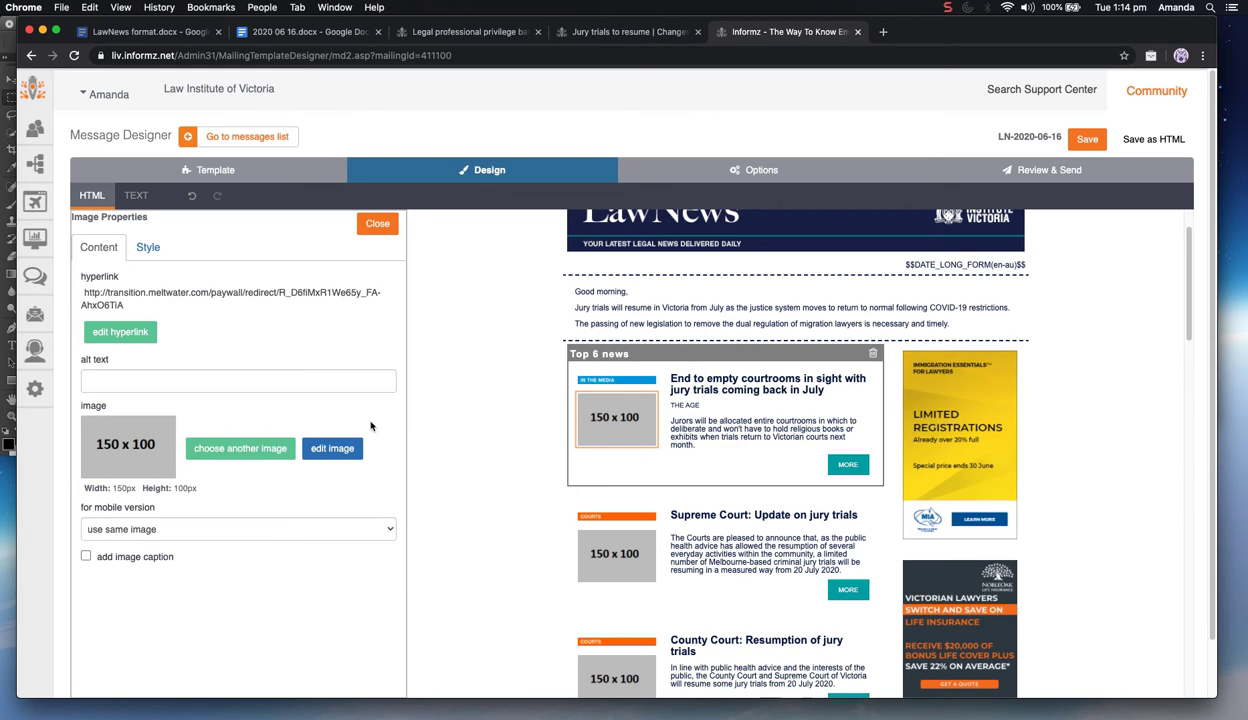
# Start a web page hyperlink on "Jury trials will resume in Victoria from July as the justice system" in the greeting, using The Age story's Meltwater address
pyautogui.click(640, 308)
pyautogui.click(640, 339)
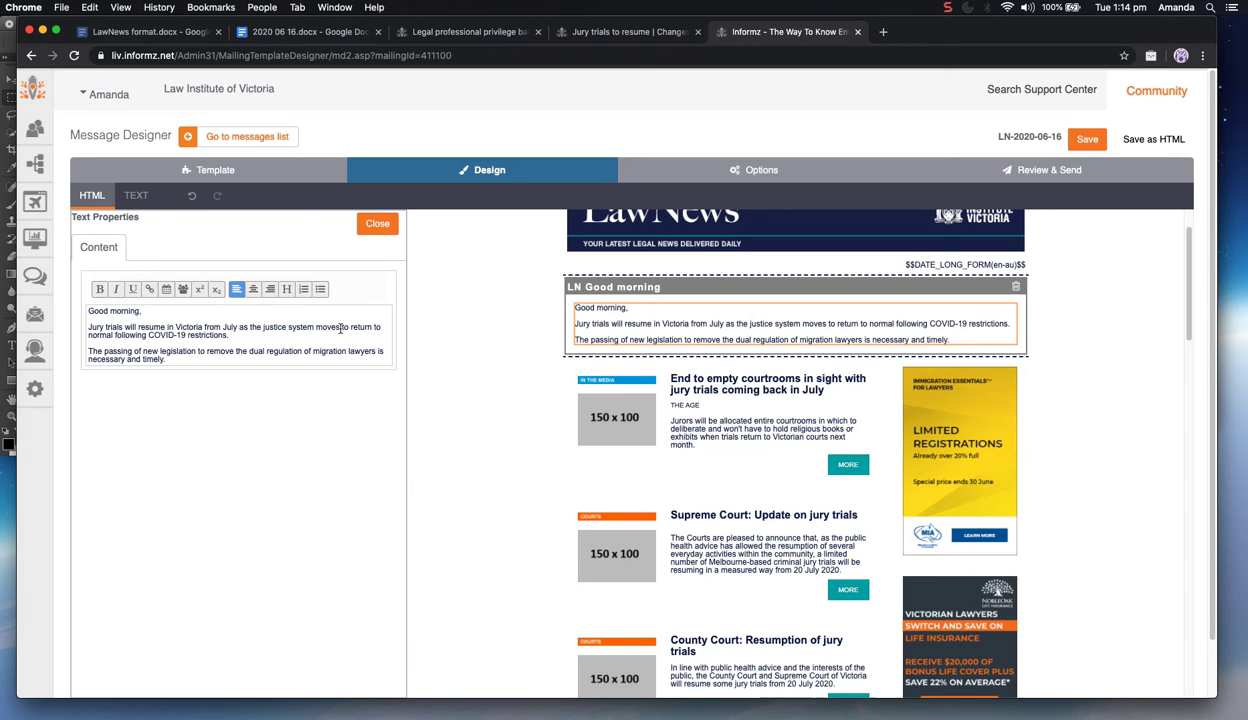
pyautogui.moveTo(316, 327); pyautogui.dragTo(76, 335)
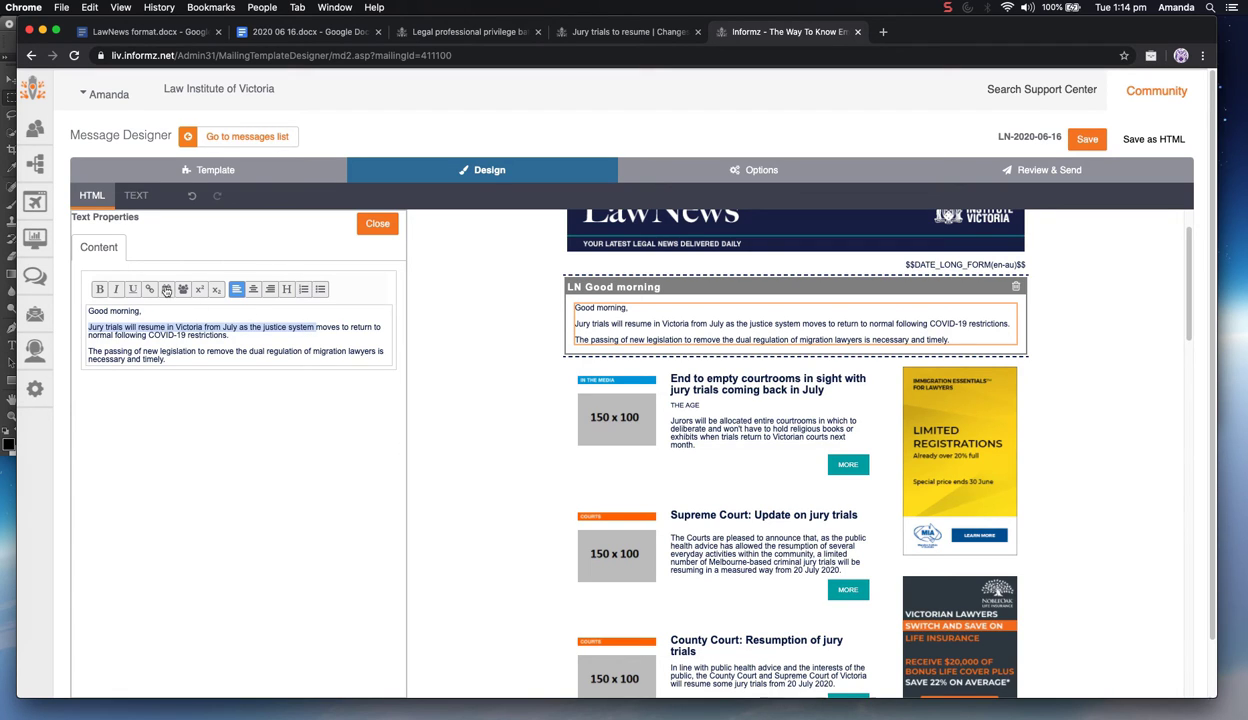
pyautogui.click(149, 289)
pyautogui.press('super+v')
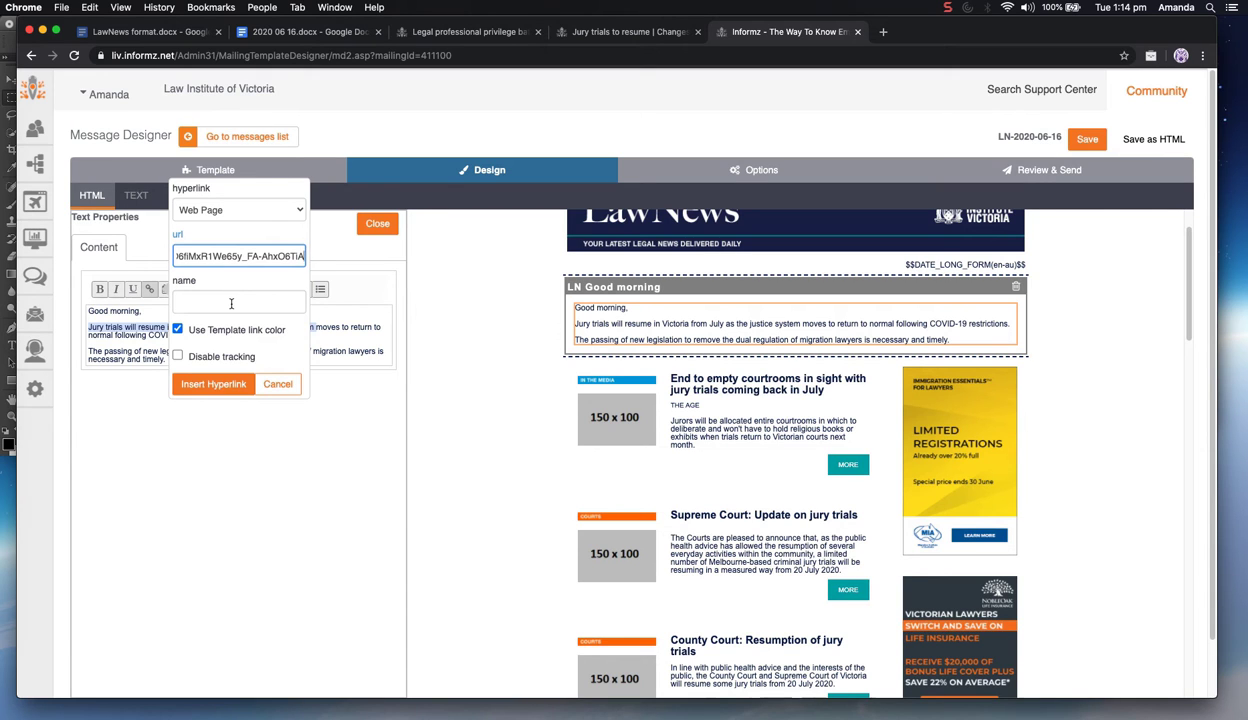
# Name the greeting hyperlink "End to empty courtrooms in sight with jury trials coming back in July", copied from 2020 06 16.docx
pyautogui.click(231, 303)
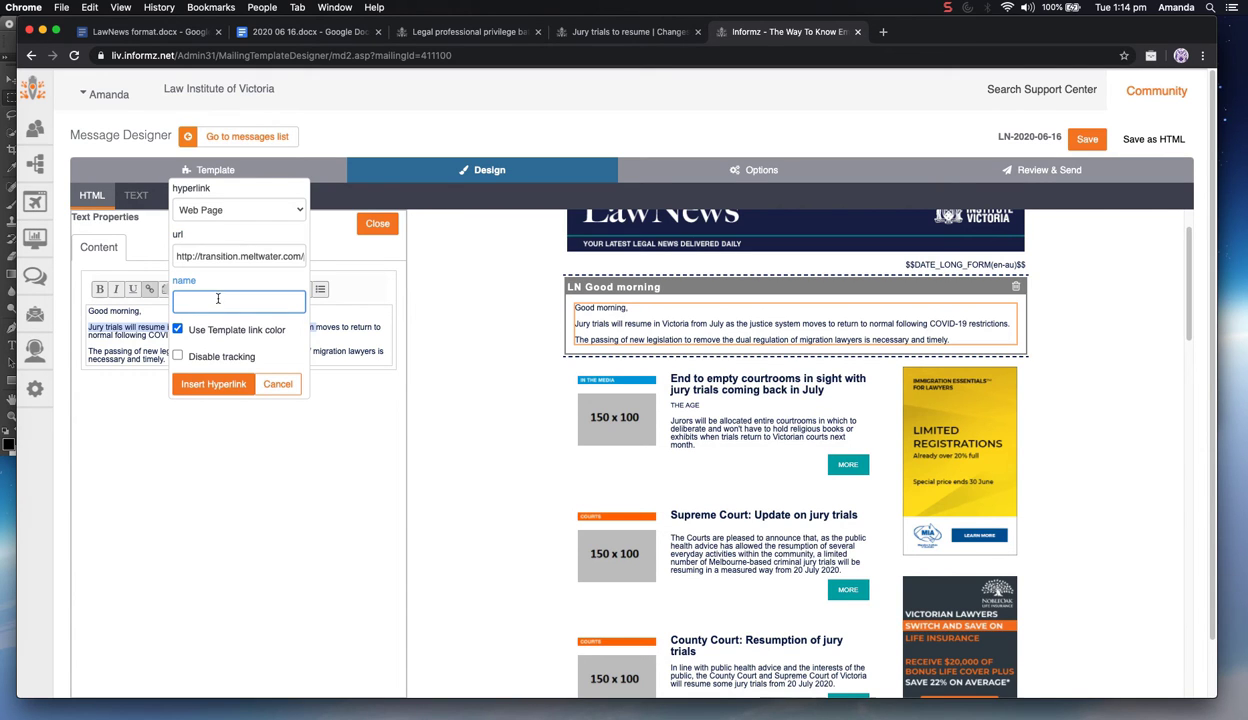
pyautogui.click(282, 33)
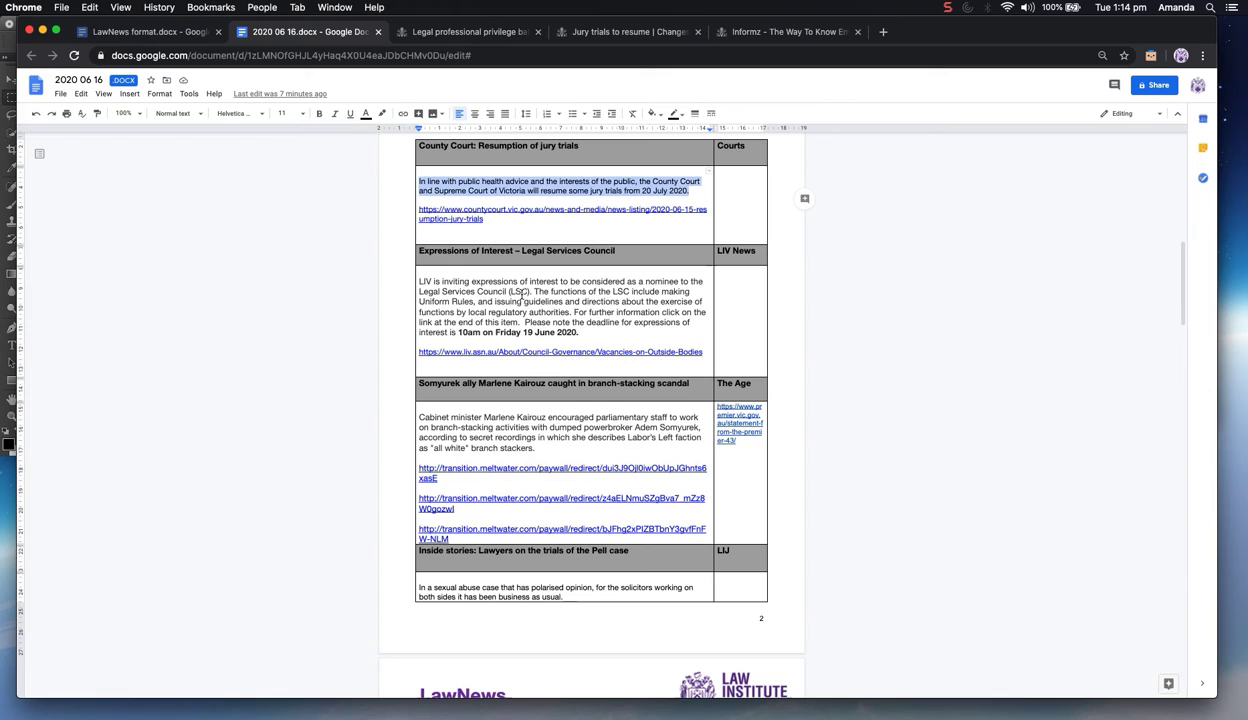
pyautogui.scroll(5, 498, 240)
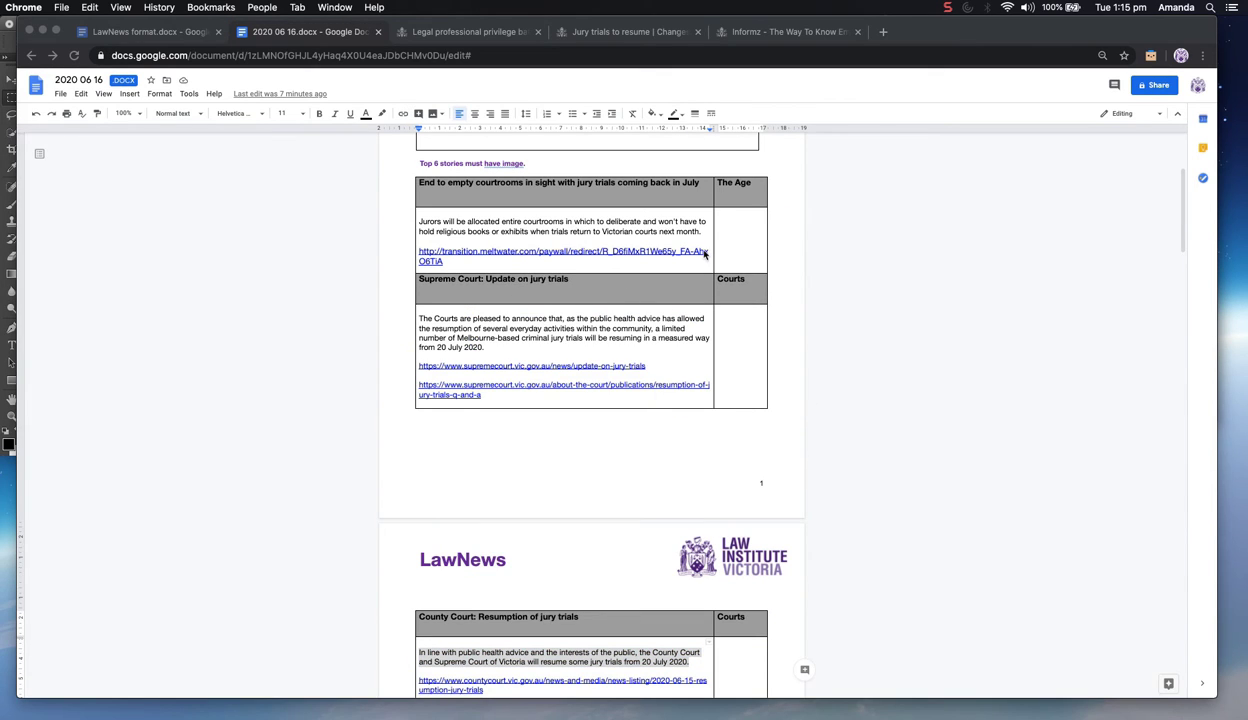
pyautogui.moveTo(700, 184); pyautogui.dragTo(419, 186)
pyautogui.press('super+c')
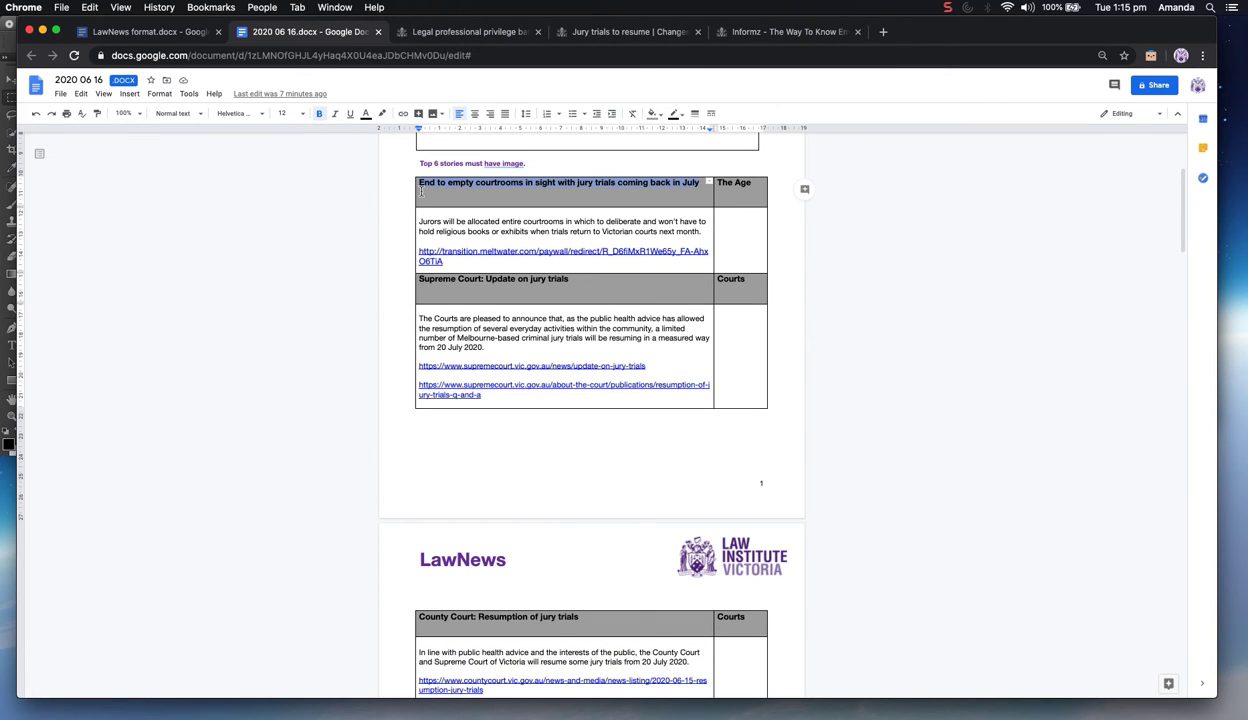
pyautogui.click(737, 31)
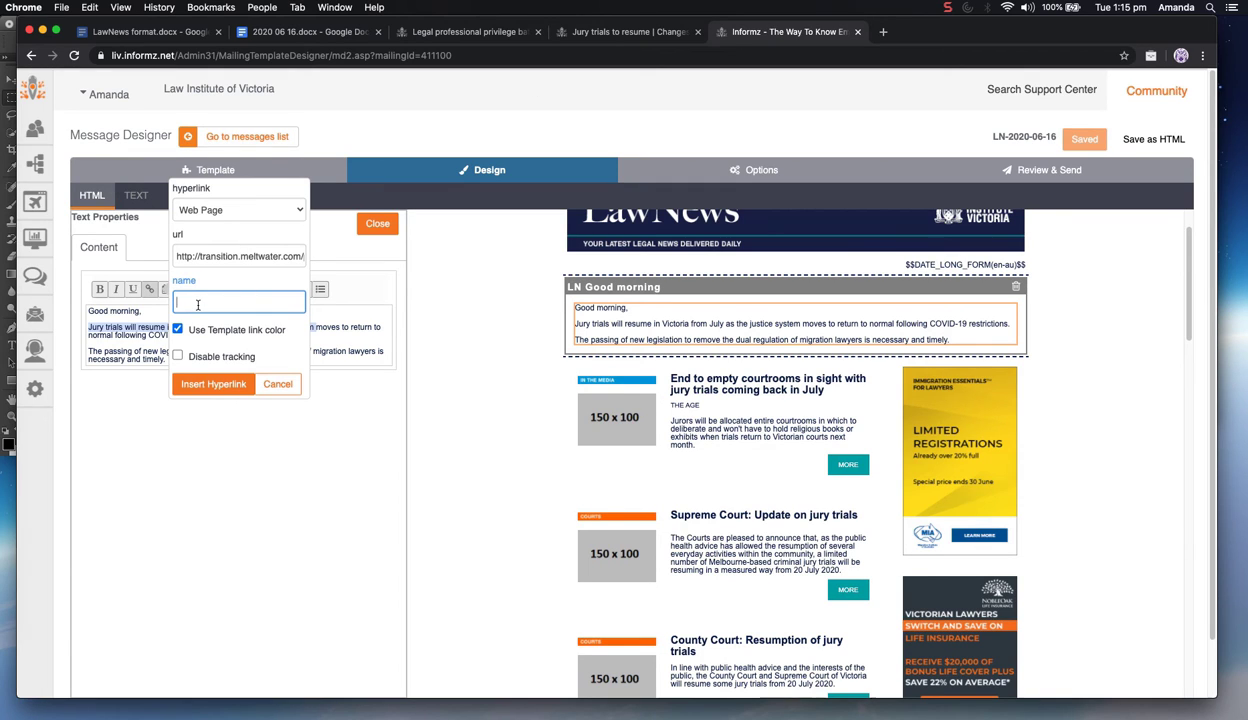
pyautogui.press('super+v')
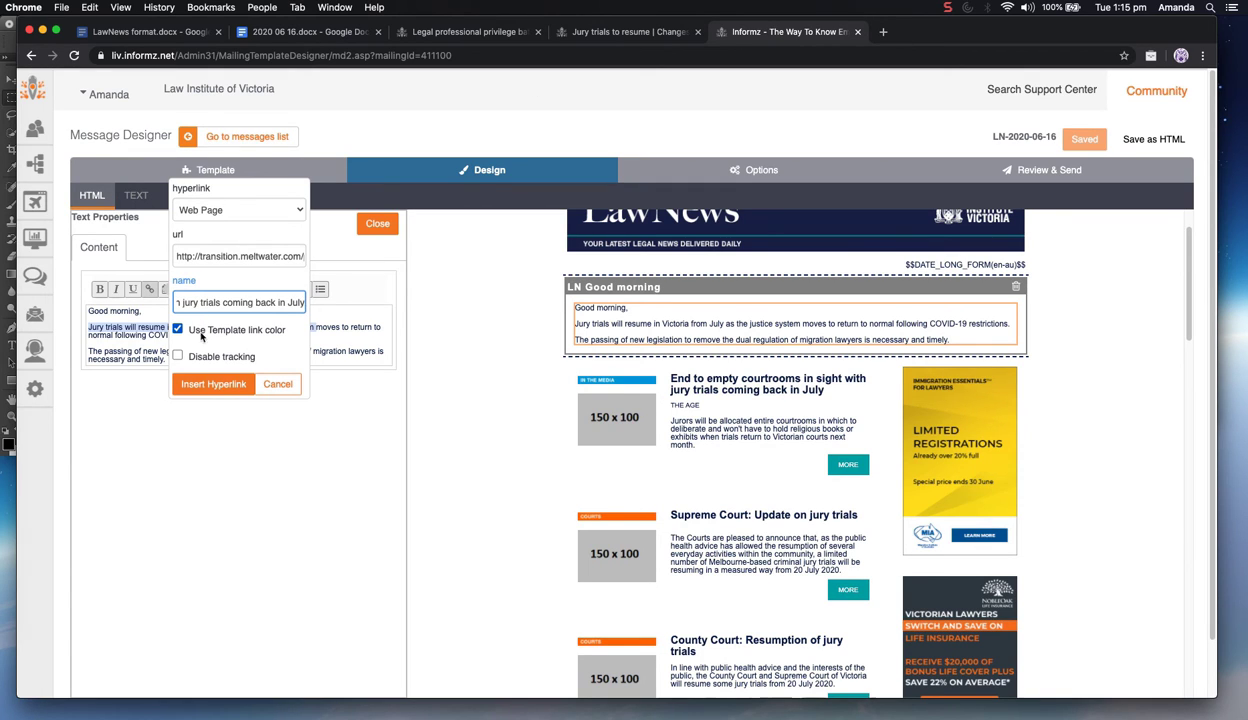
# Turn off the template link color, set the greeting hyperlink's color to 081d4d, insert it and make the linked text bold
pyautogui.click(199, 334)
pyautogui.click(199, 334)
pyautogui.click(231, 345)
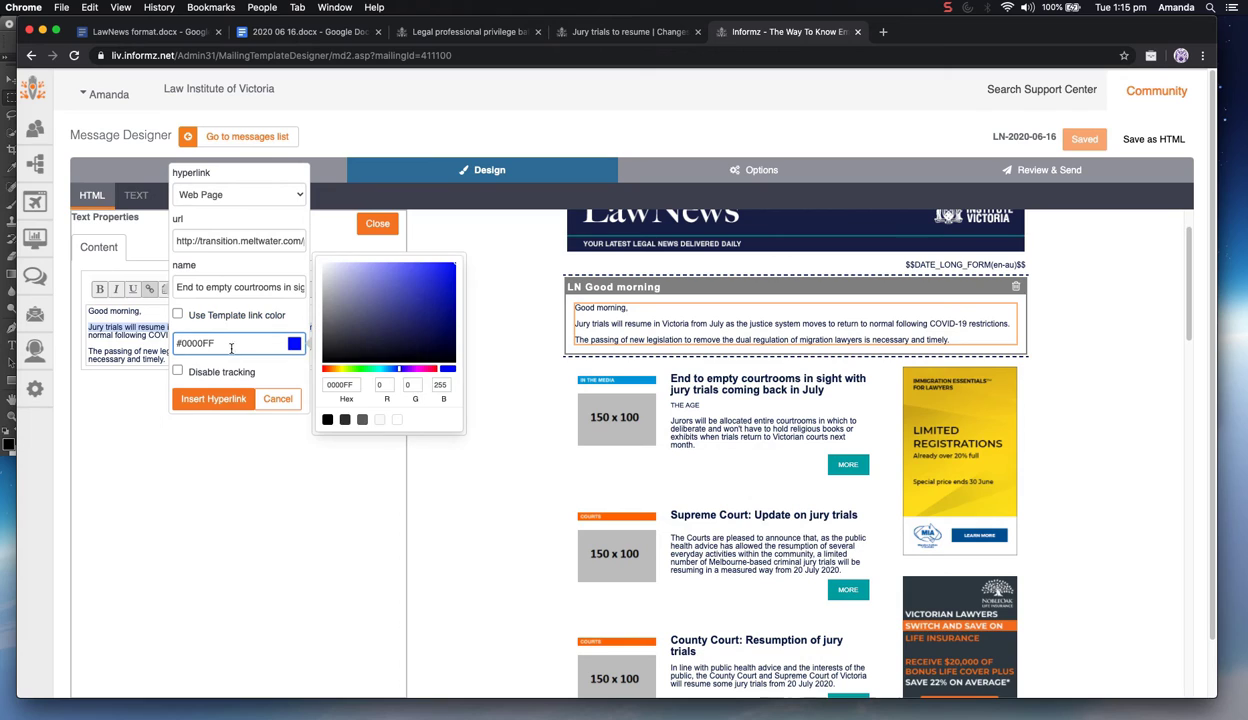
pyautogui.click(339, 385)
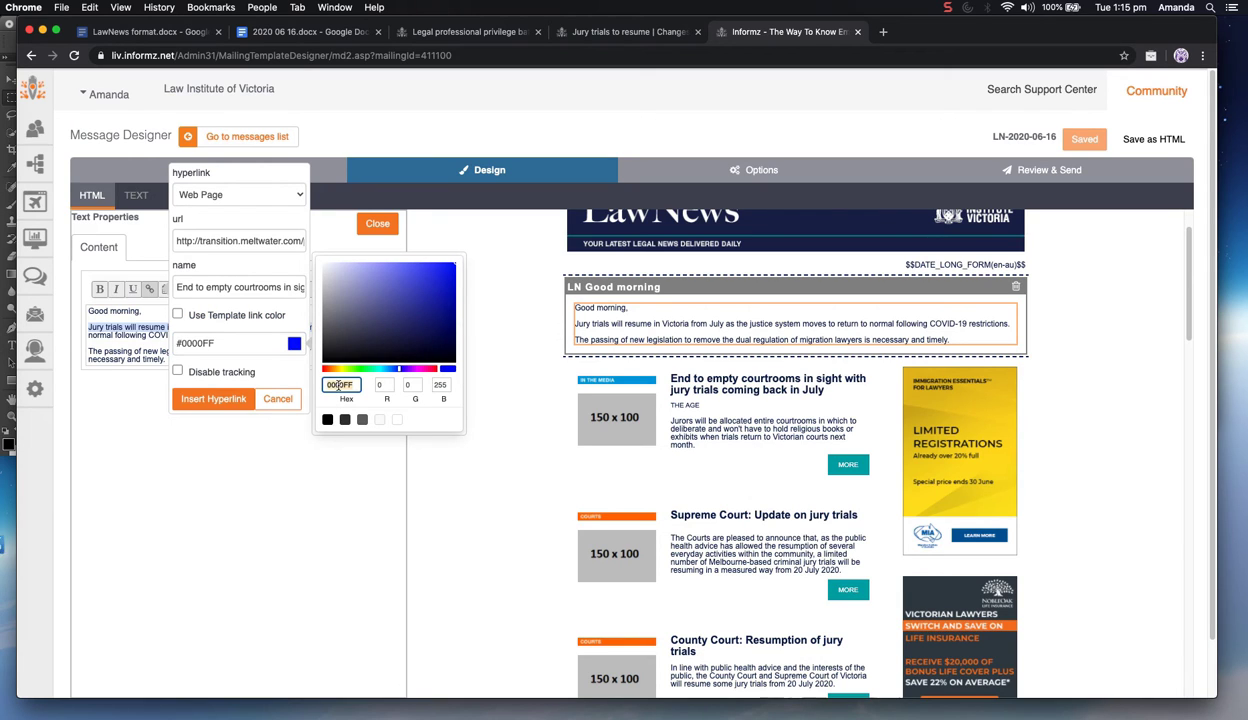
pyautogui.press('super+v')
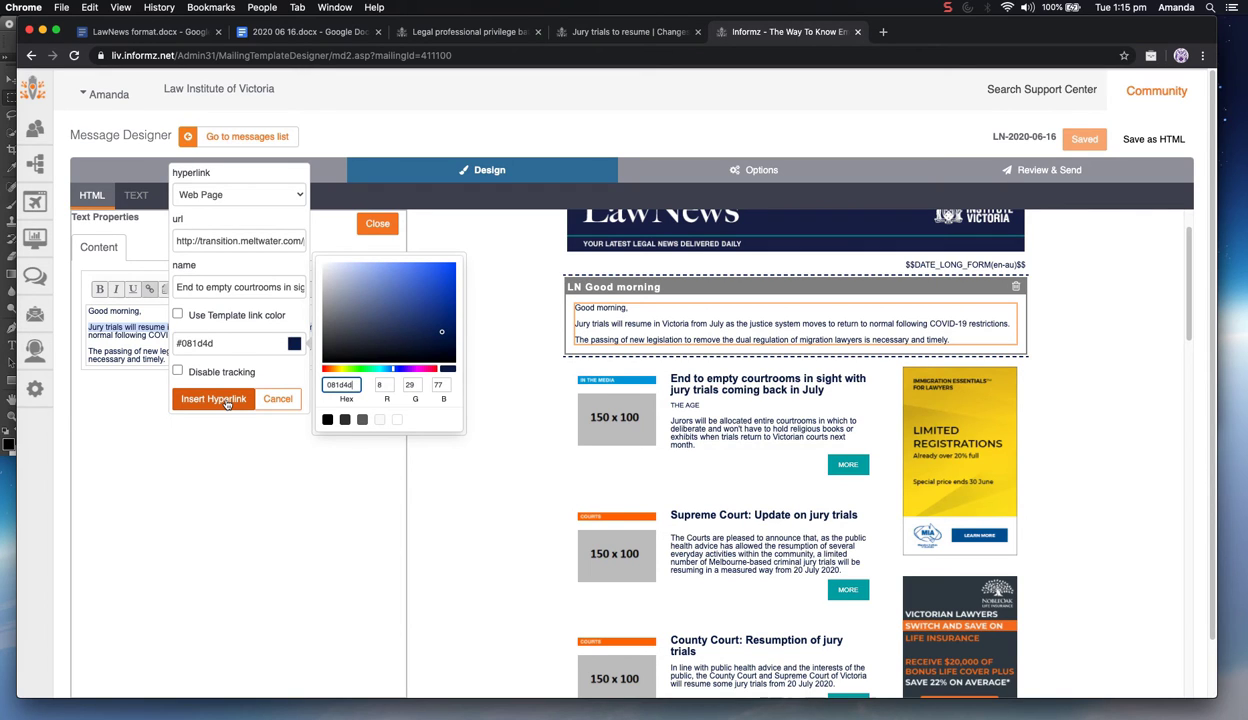
pyautogui.click(227, 402)
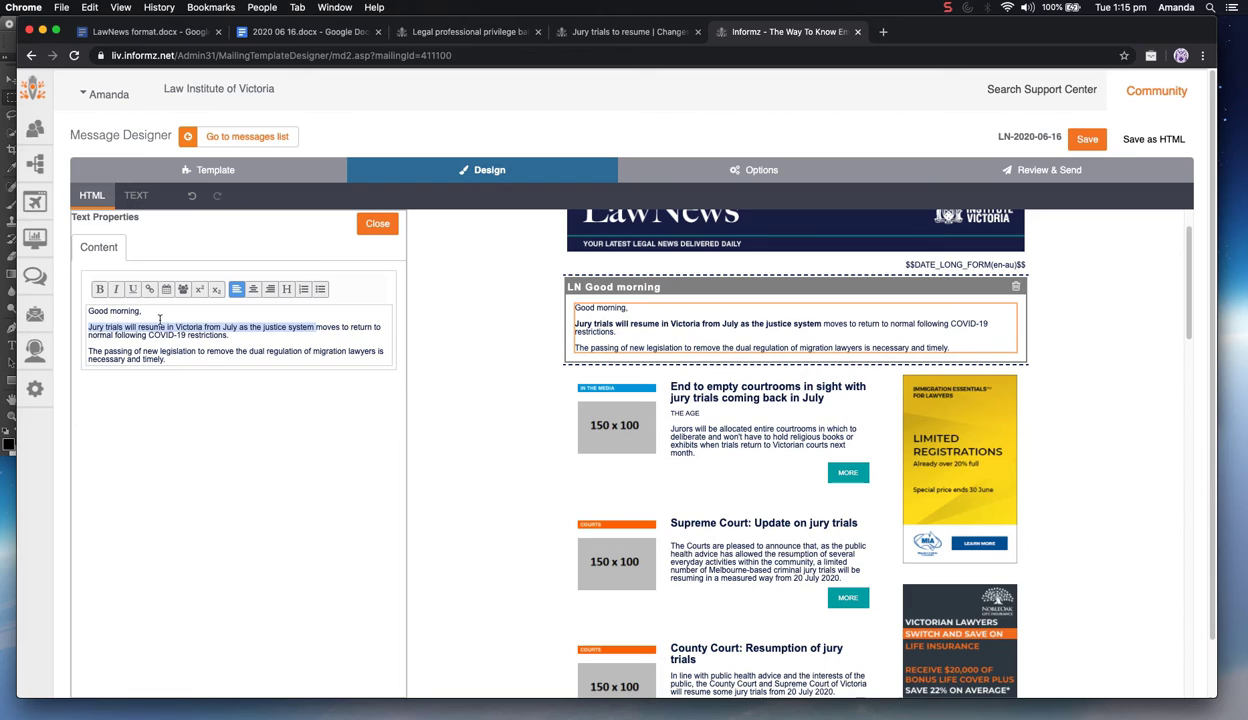
pyautogui.click(99, 290)
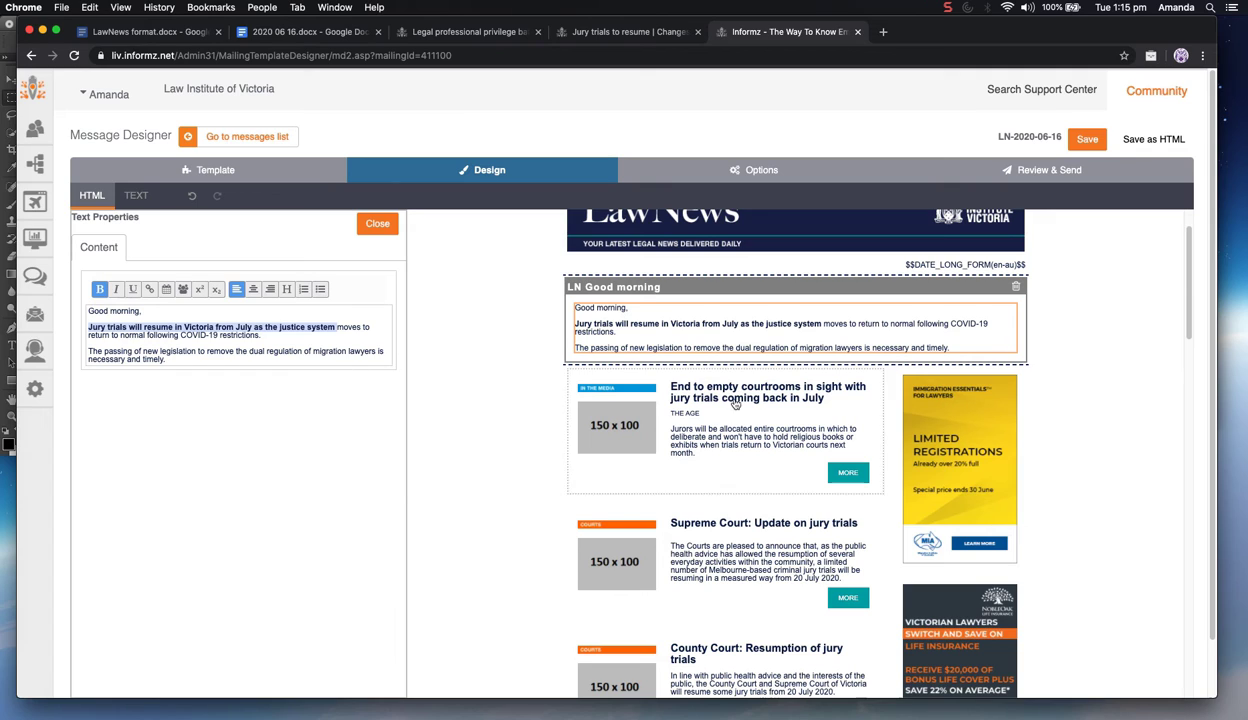
pyautogui.moveTo(128, 358); pyautogui.dragTo(173, 361)
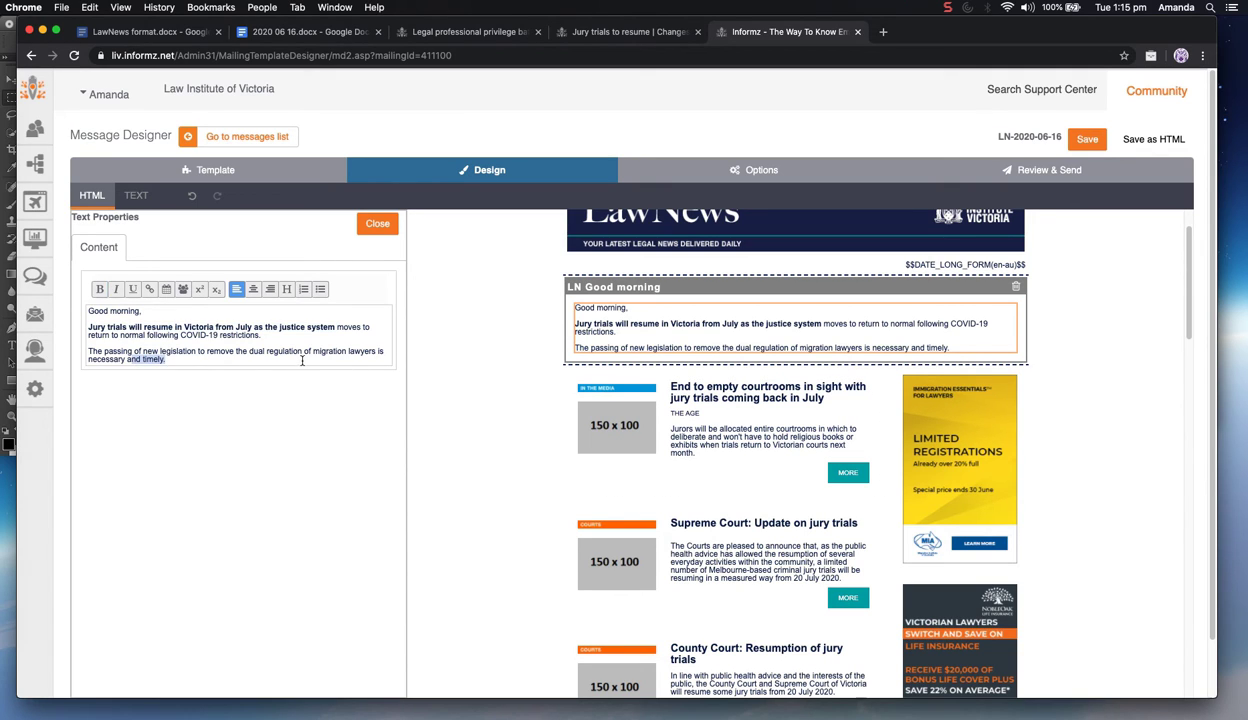
pyautogui.click(298, 358)
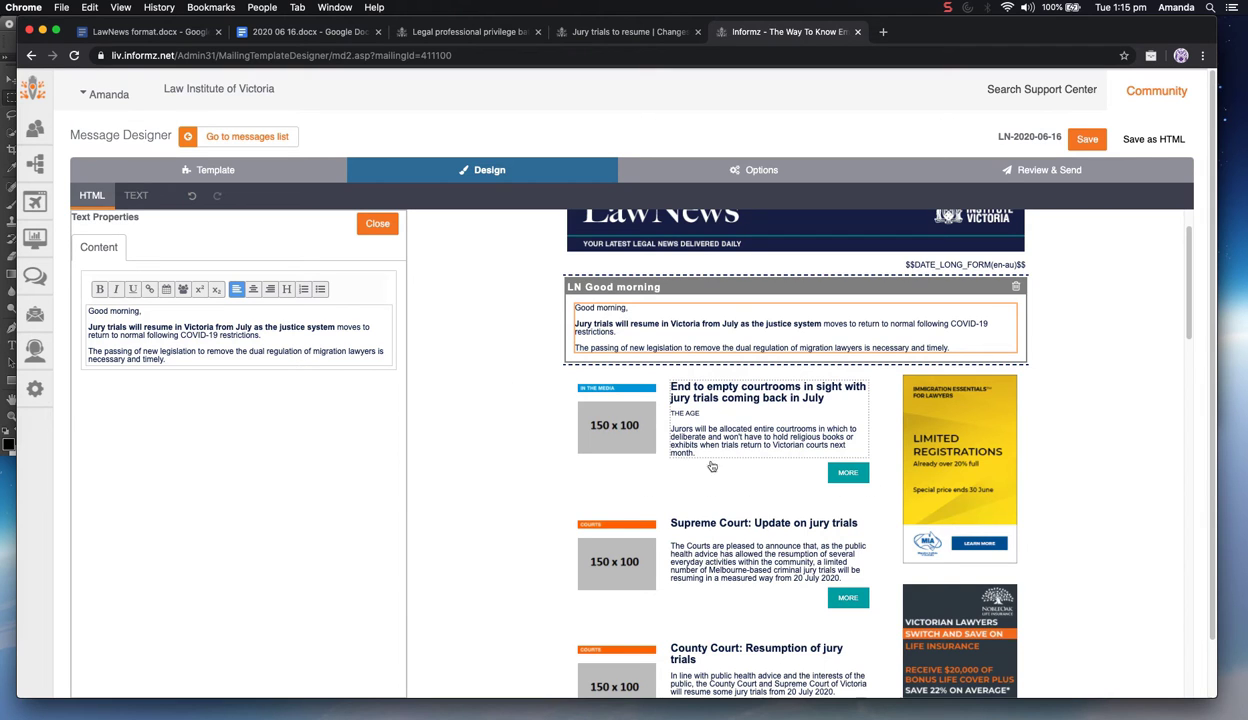
# Replace the fourth top story's Heading placeholder with "End to dual regulation of migration lawyers, necessary and timely" from 2020 06 16.docx
pyautogui.scroll(-5, 695, 455)
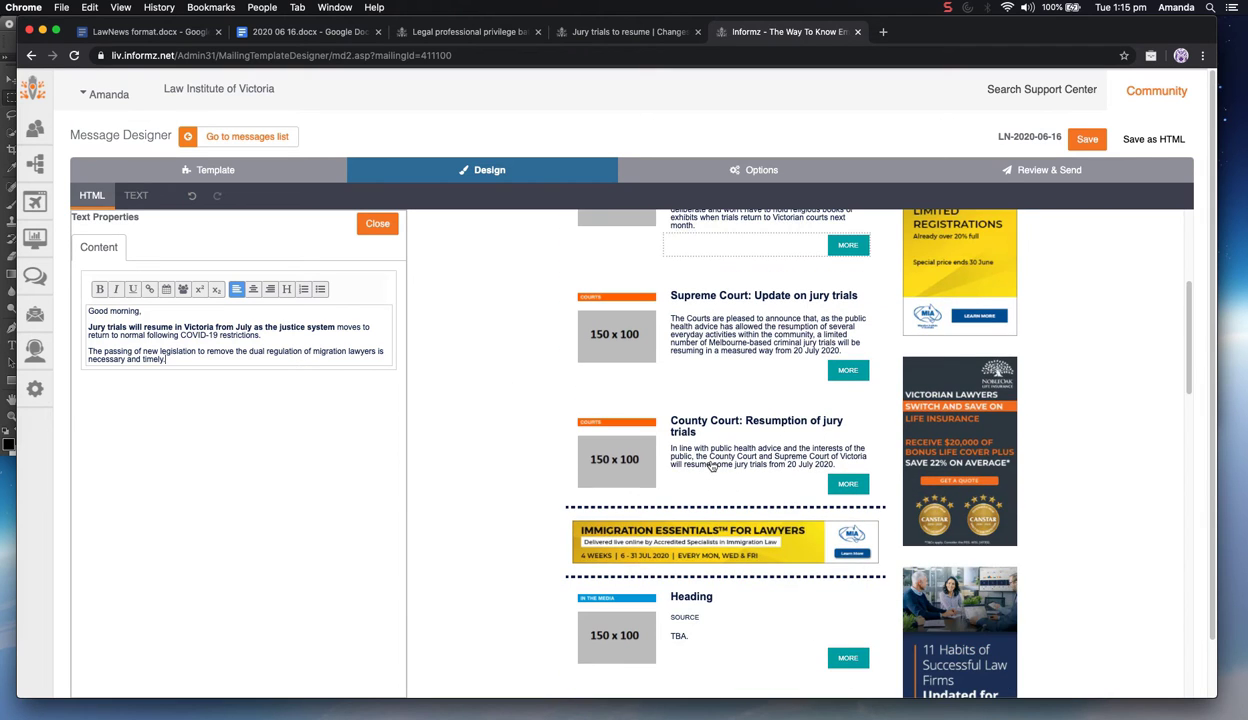
pyautogui.click(708, 621)
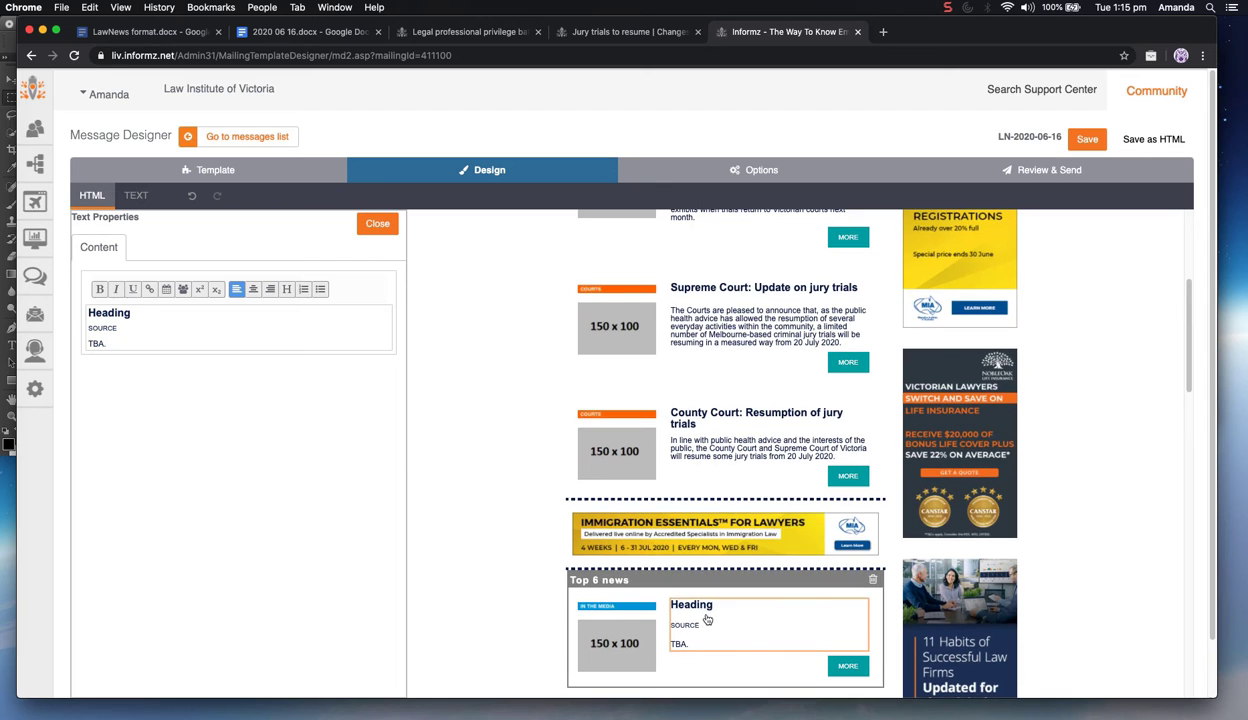
pyautogui.click(305, 31)
pyautogui.scroll(-10, 555, 428)
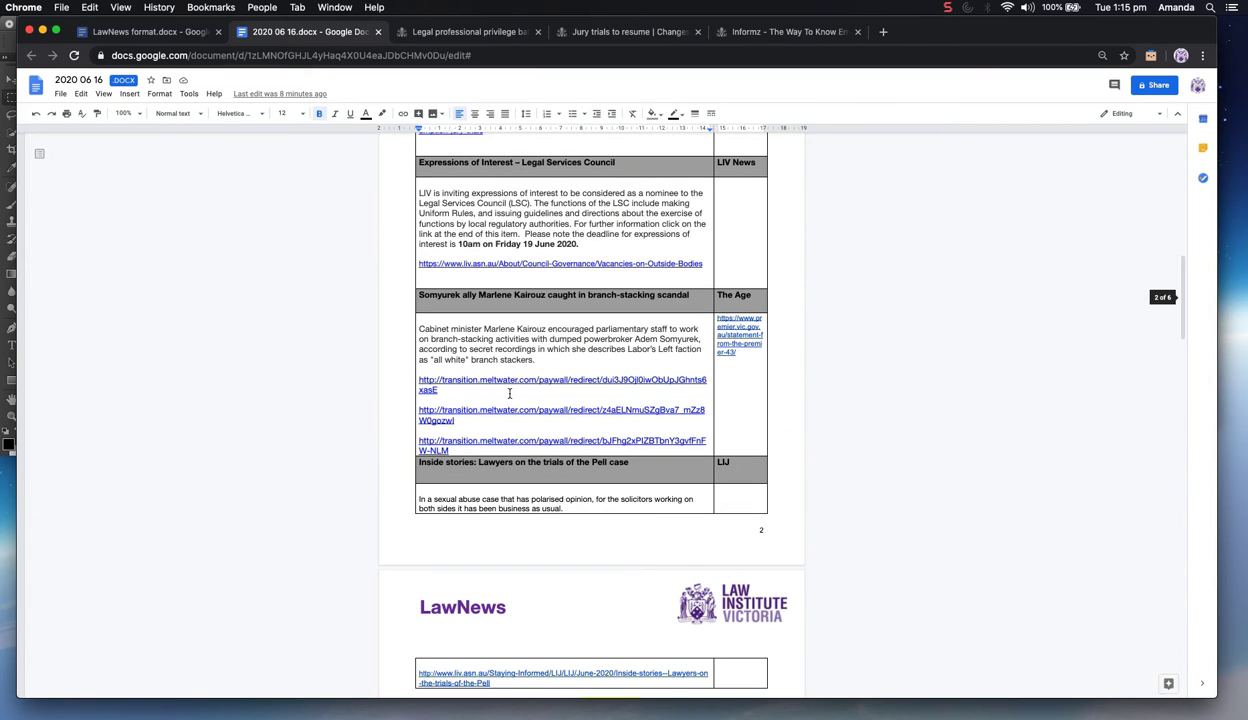
pyautogui.scroll(-5, 559, 328)
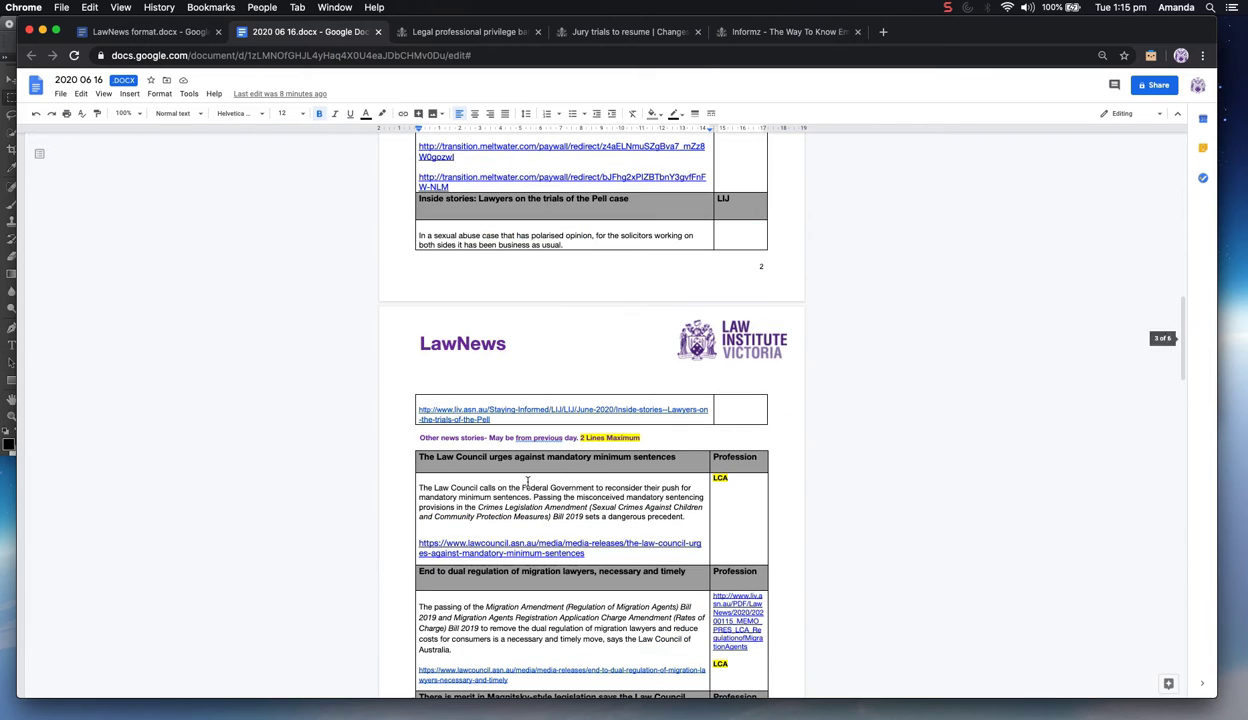
pyautogui.scroll(-1, 624, 543)
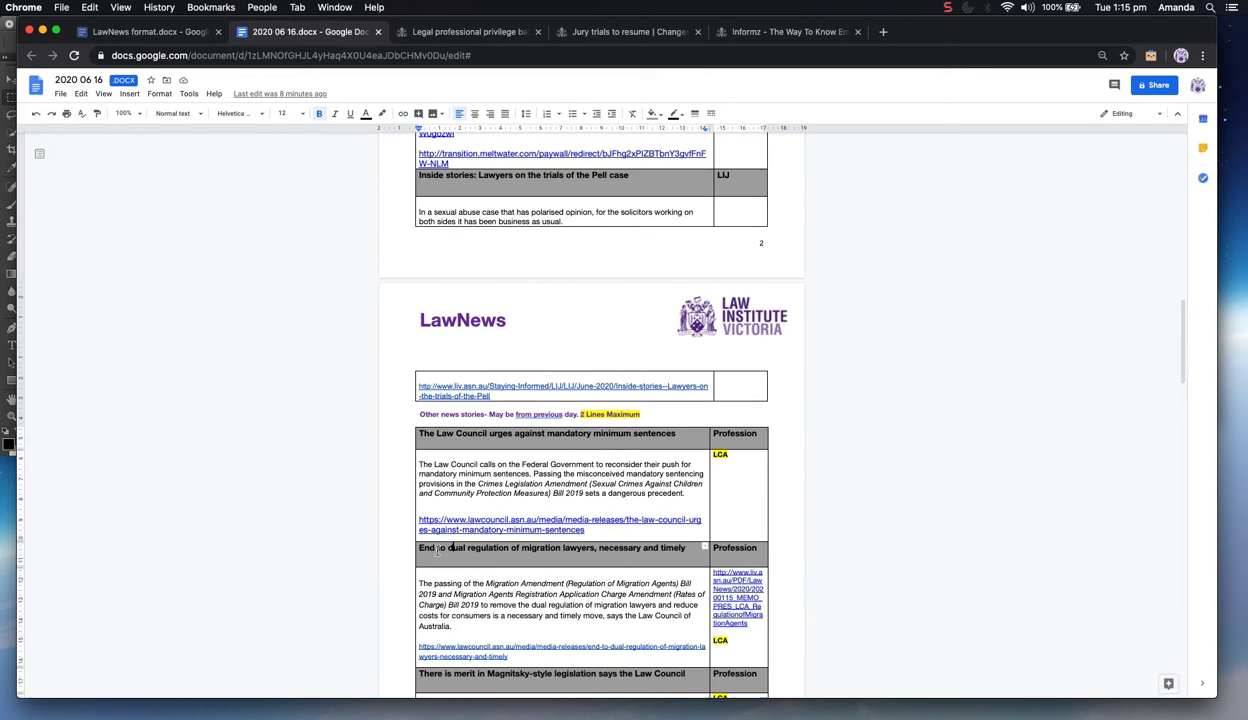
pyautogui.moveTo(420, 548); pyautogui.dragTo(628, 553)
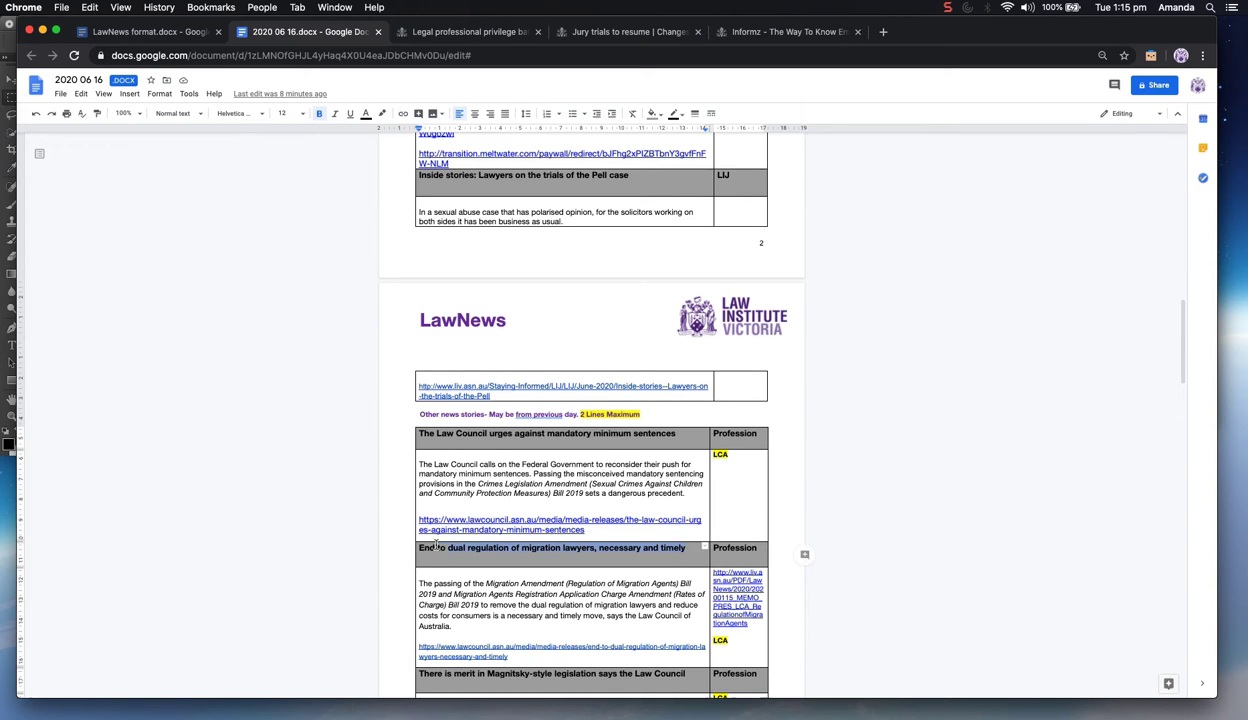
pyautogui.press('super+c')
pyautogui.click(777, 33)
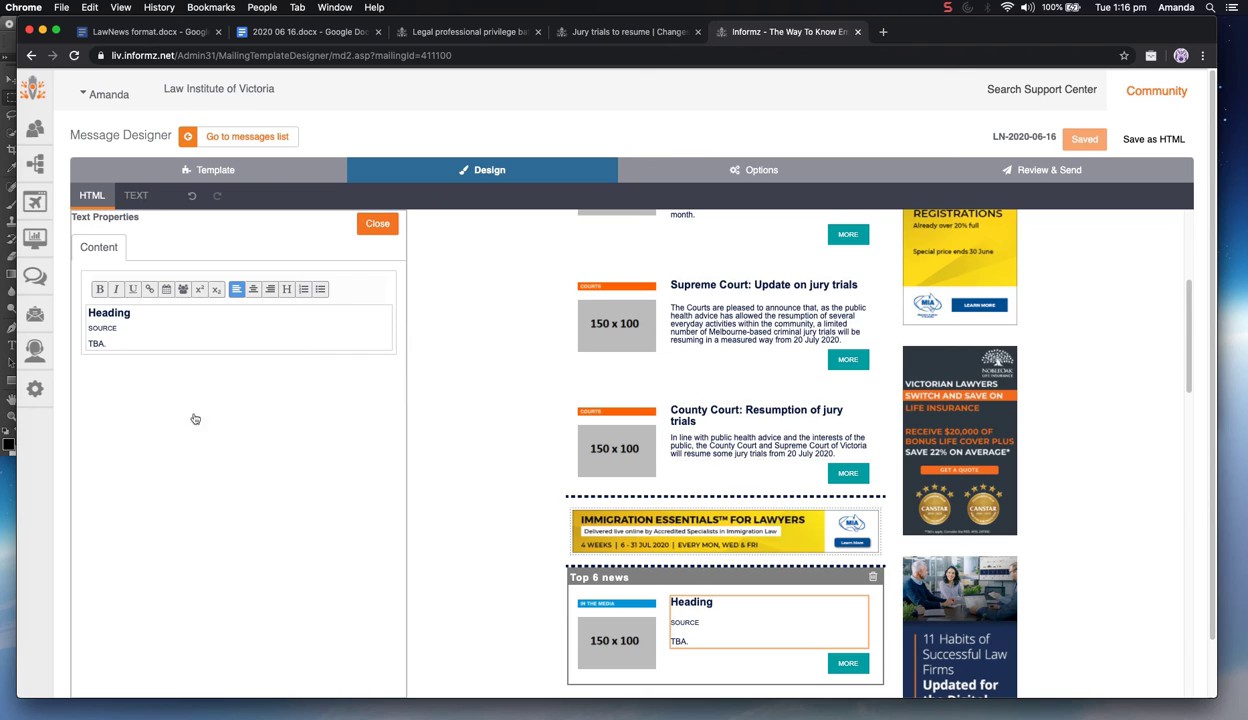
pyautogui.doubleClick(99, 313)
pyautogui.press('super+v')
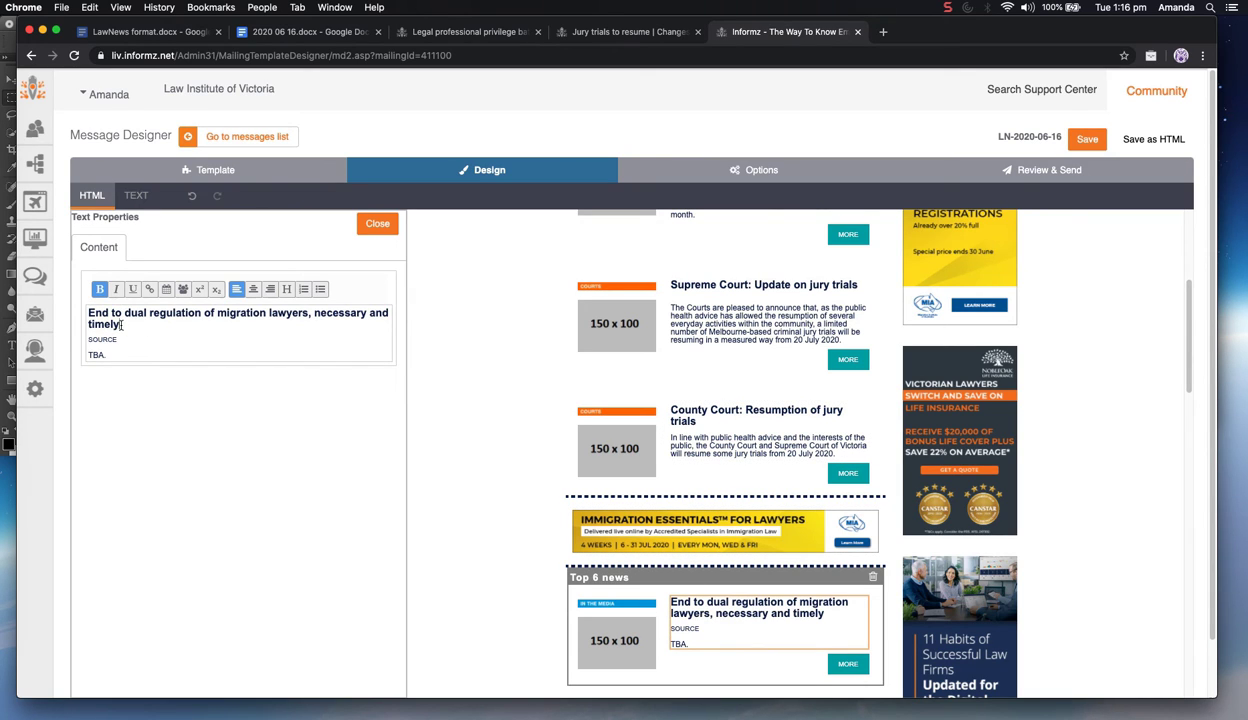
# Start a hyperlink on the fourth story's heading and name it "End to dual regulation of migration lawyers, necessary and timely"
pyautogui.moveTo(121, 324); pyautogui.dragTo(85, 313)
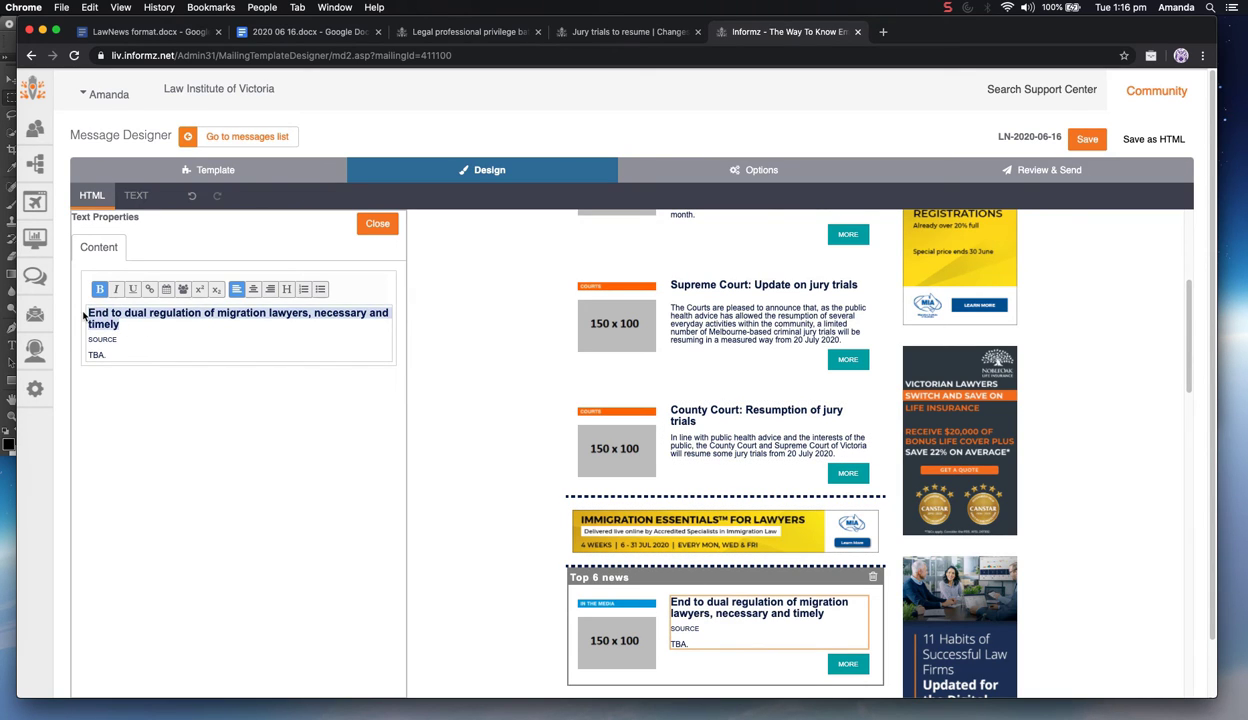
pyautogui.click(149, 289)
pyautogui.press('super+v')
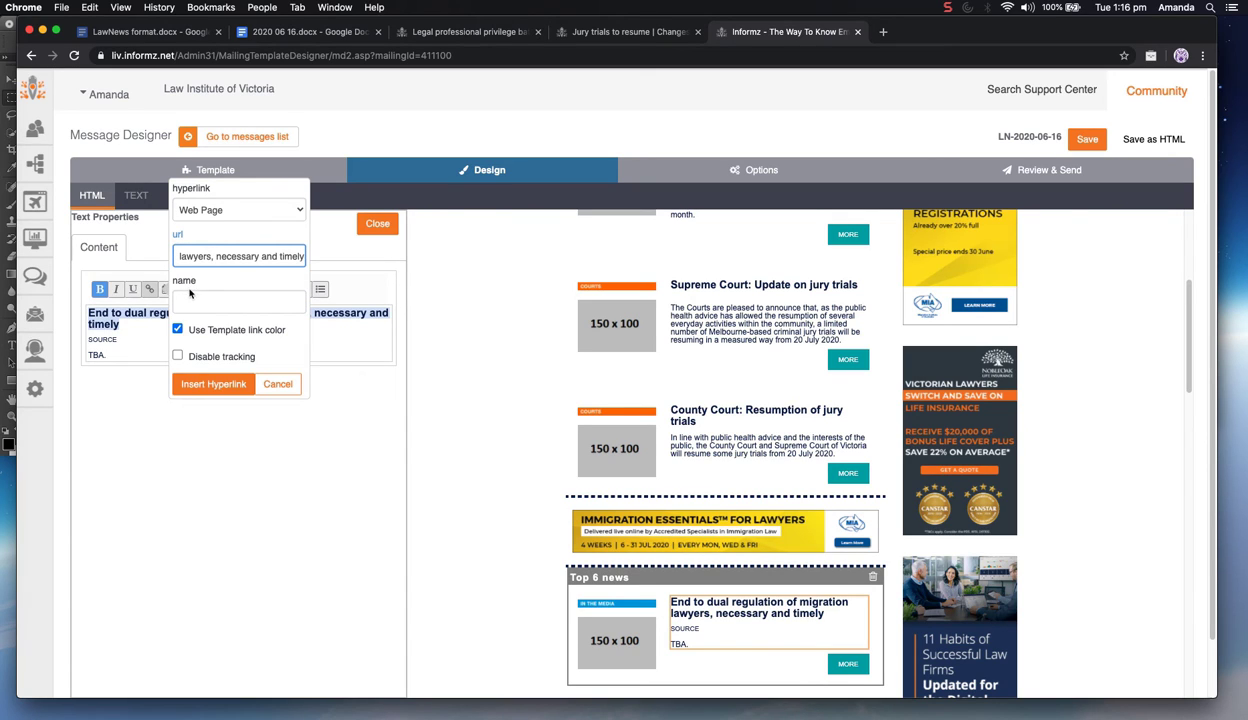
pyautogui.press('super+a')
pyautogui.hotkey('ctrl', 'c')
pyautogui.press('BackSpace')
pyautogui.click(200, 300)
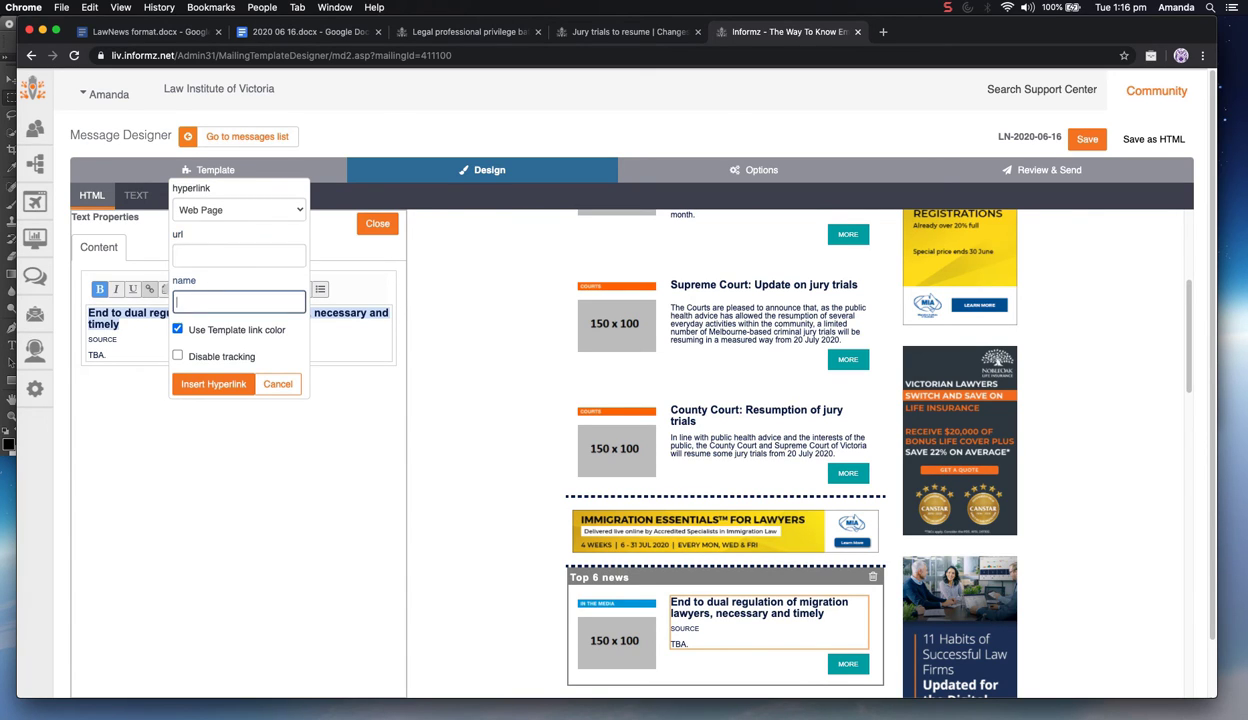
pyautogui.press('super+v')
# Turn off the template link color for the migration lawyers heading's hyperlink and set its color to 081d4d
pyautogui.click(221, 330)
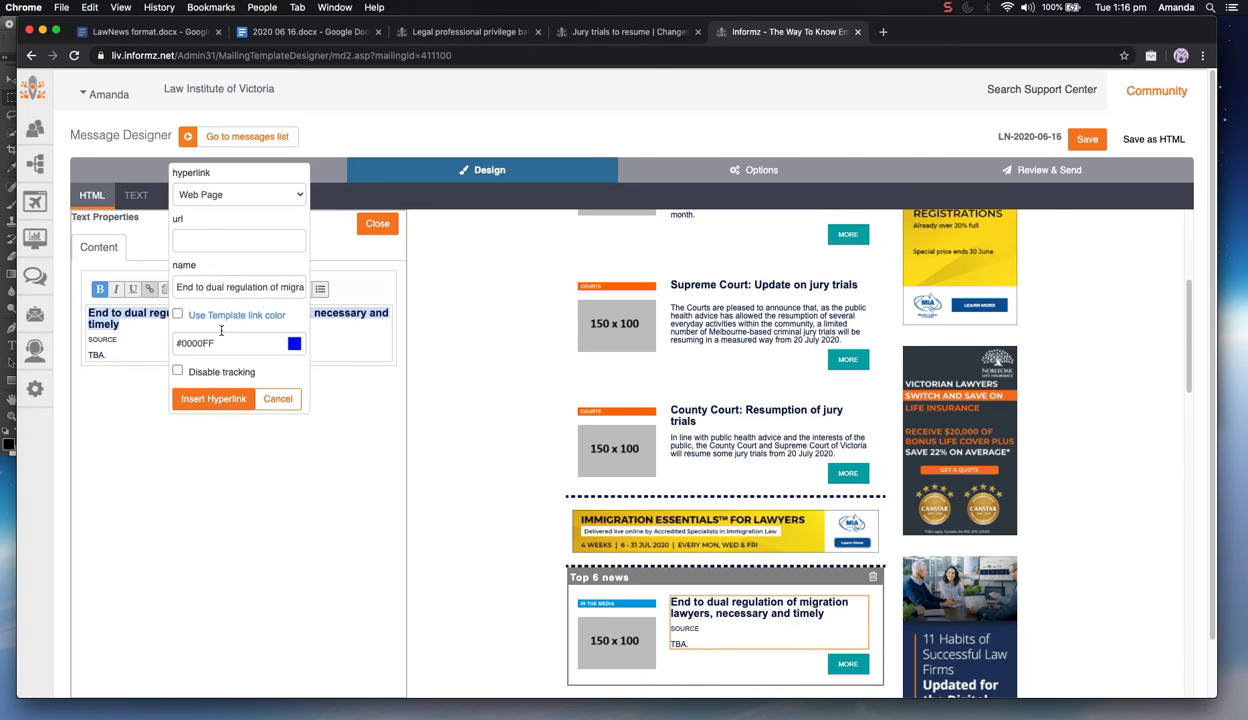
pyautogui.click(224, 343)
pyautogui.click(333, 384)
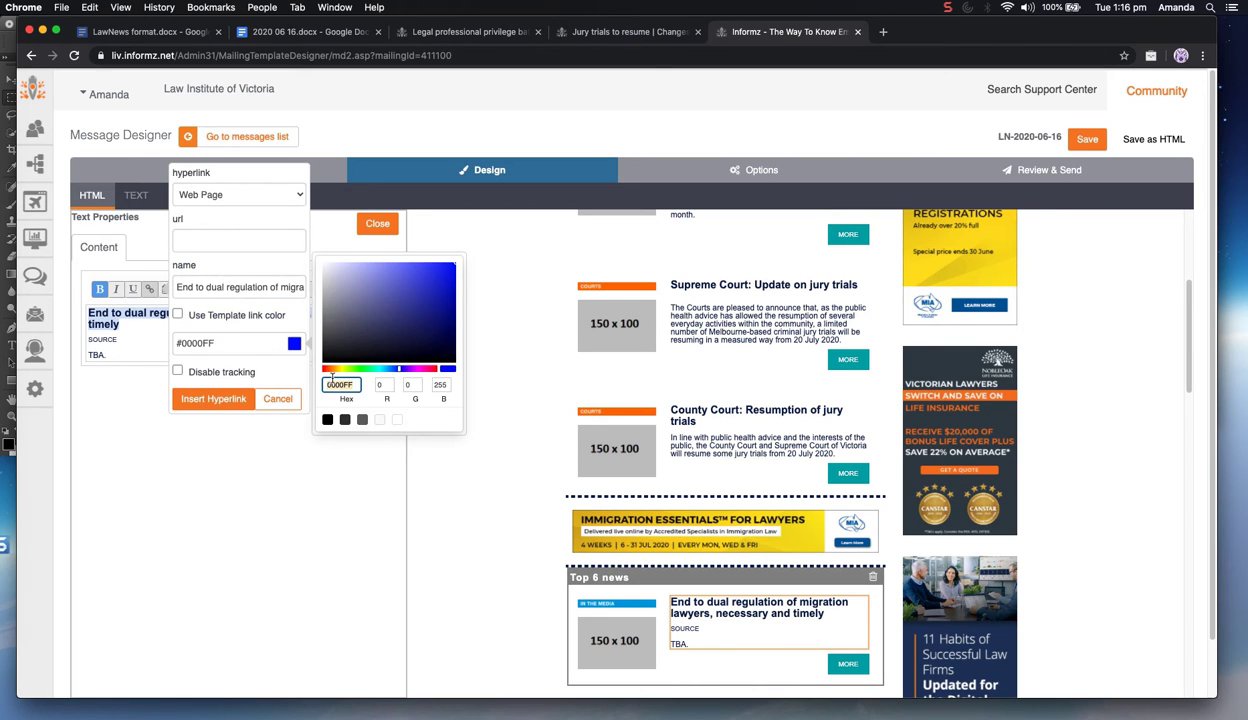
pyautogui.press('super+a')
pyautogui.press('super+v')
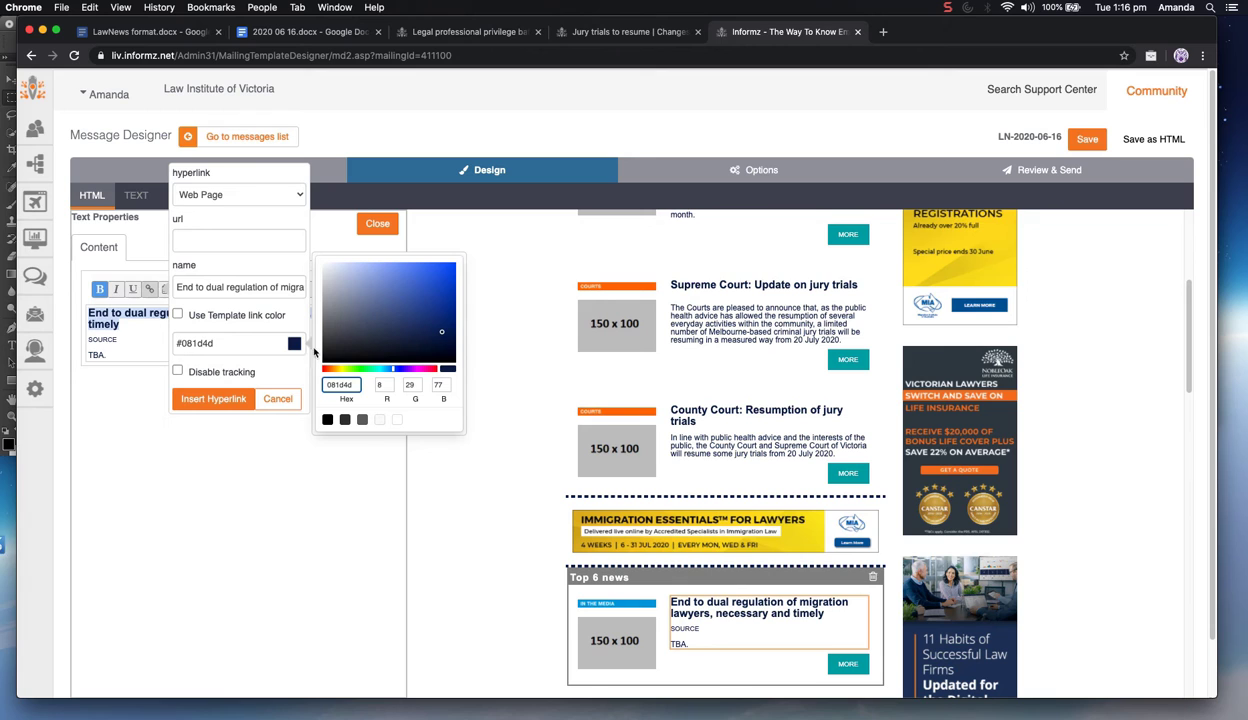
pyautogui.click(176, 241)
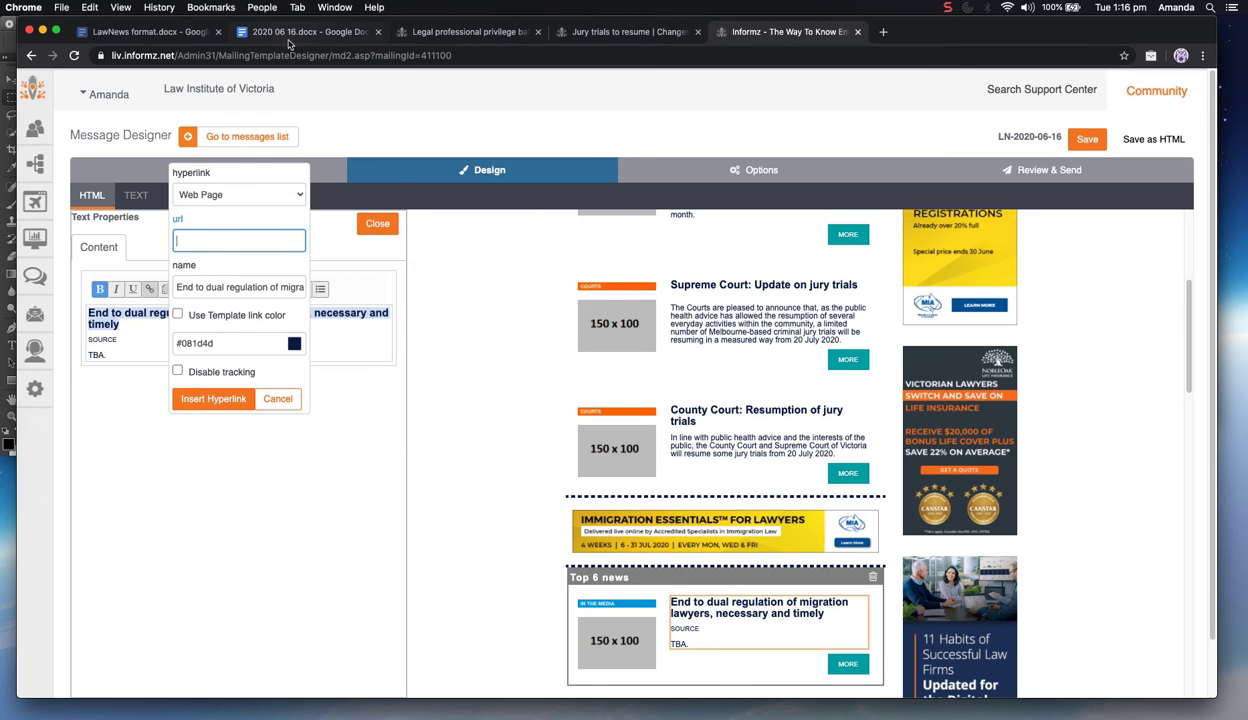
pyautogui.click(289, 36)
pyautogui.scroll(-6, 590, 560)
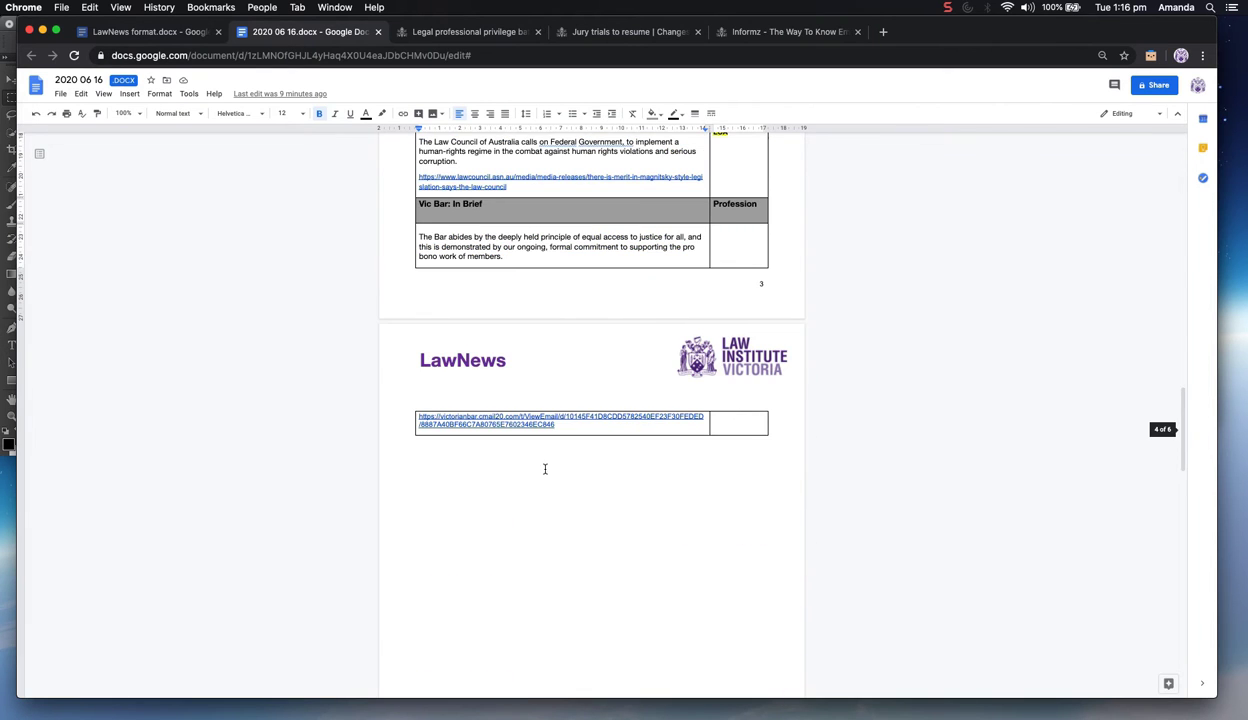
pyautogui.scroll(2, 543, 465)
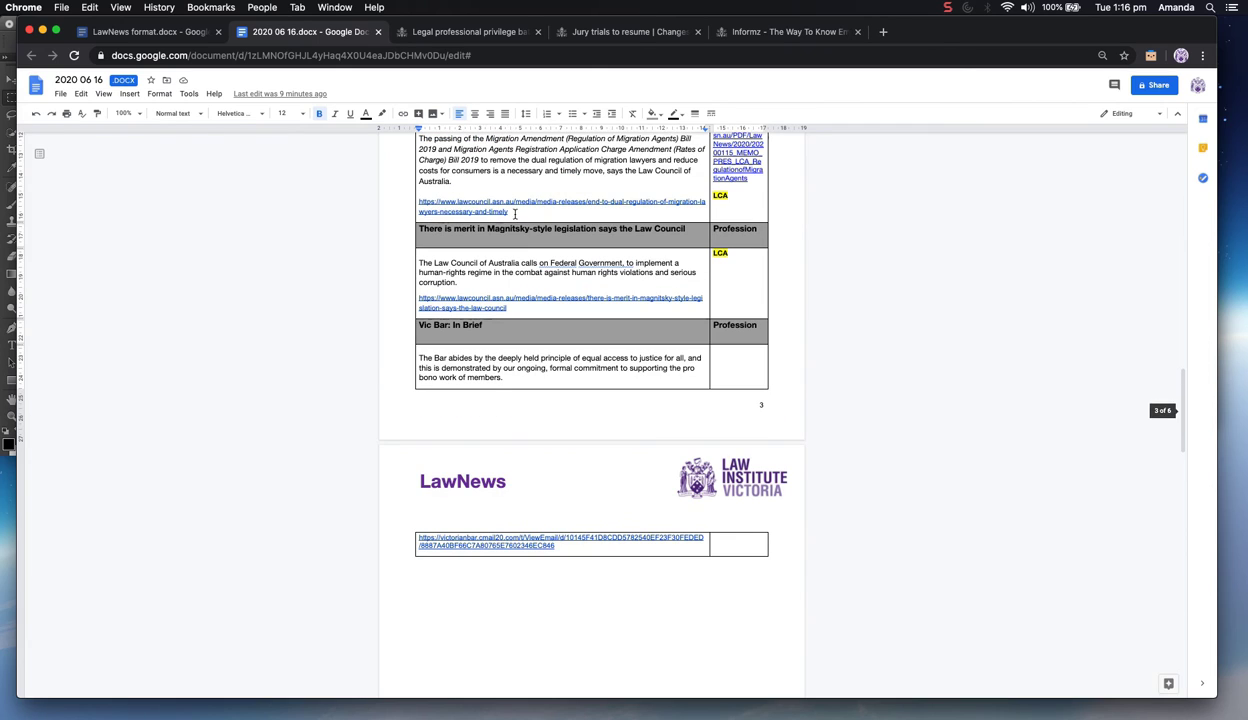
pyautogui.moveTo(506, 212); pyautogui.dragTo(421, 206)
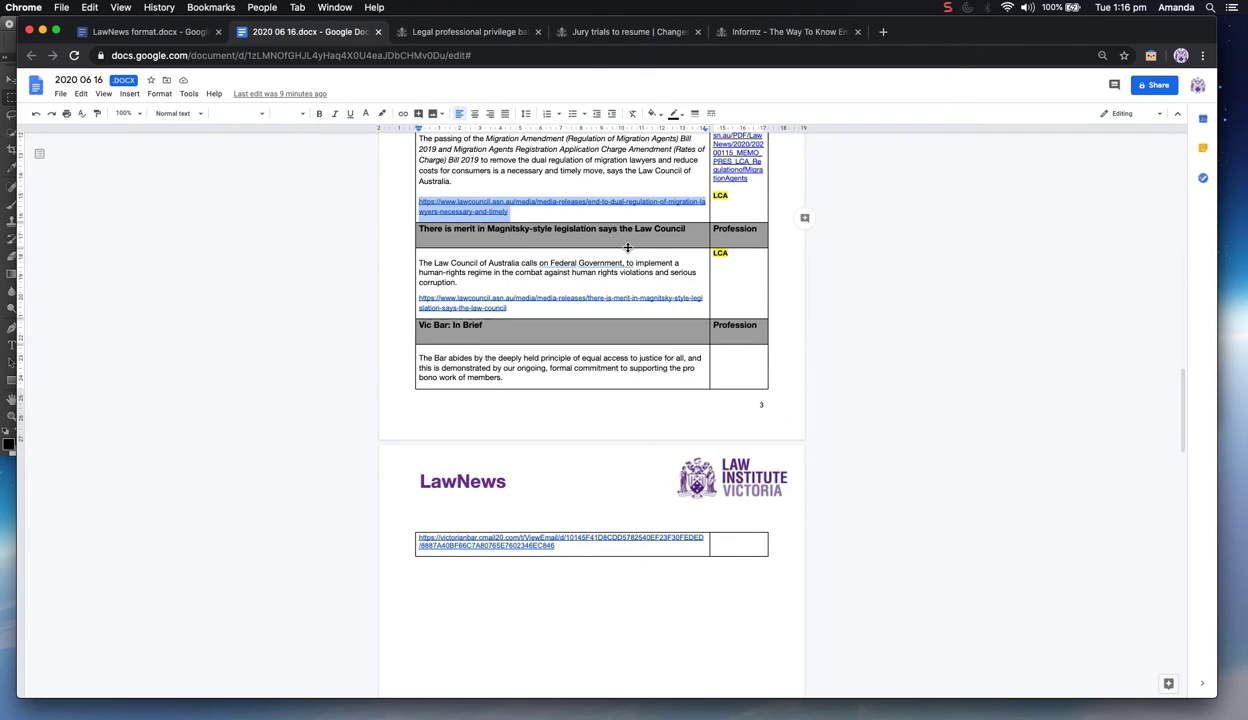
pyautogui.scroll(1, 635, 220)
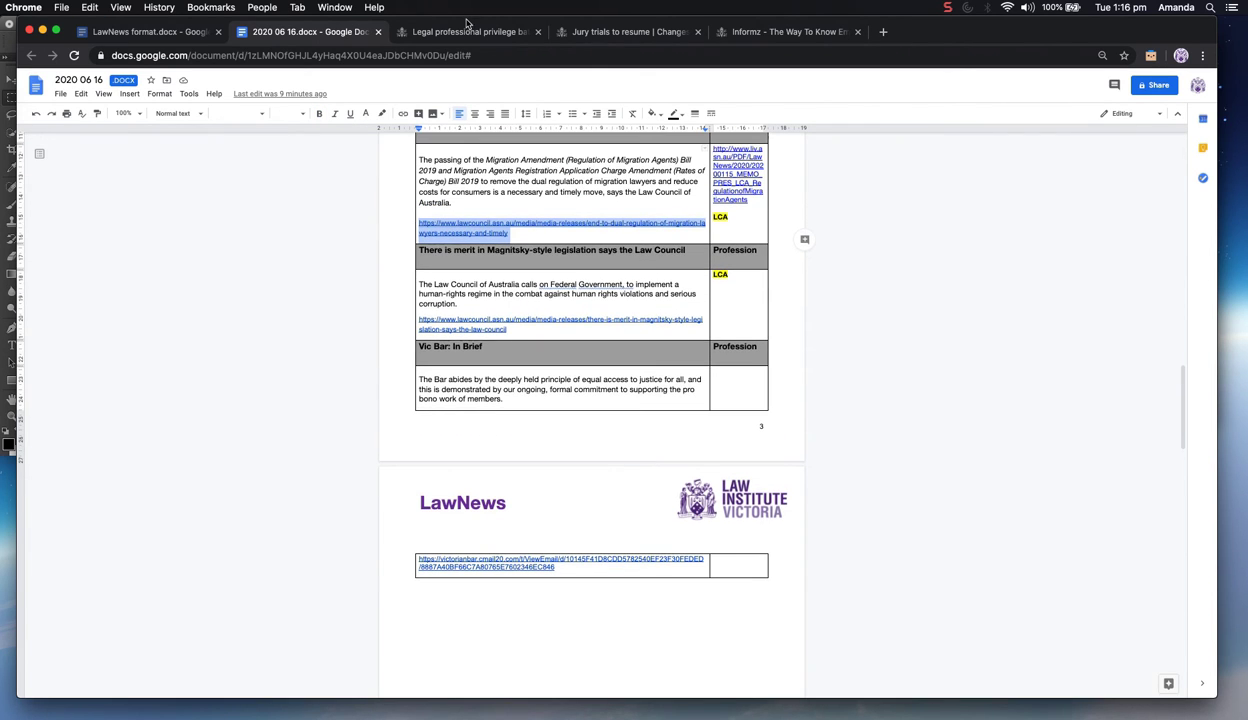
pyautogui.click(788, 32)
pyautogui.press('super+v')
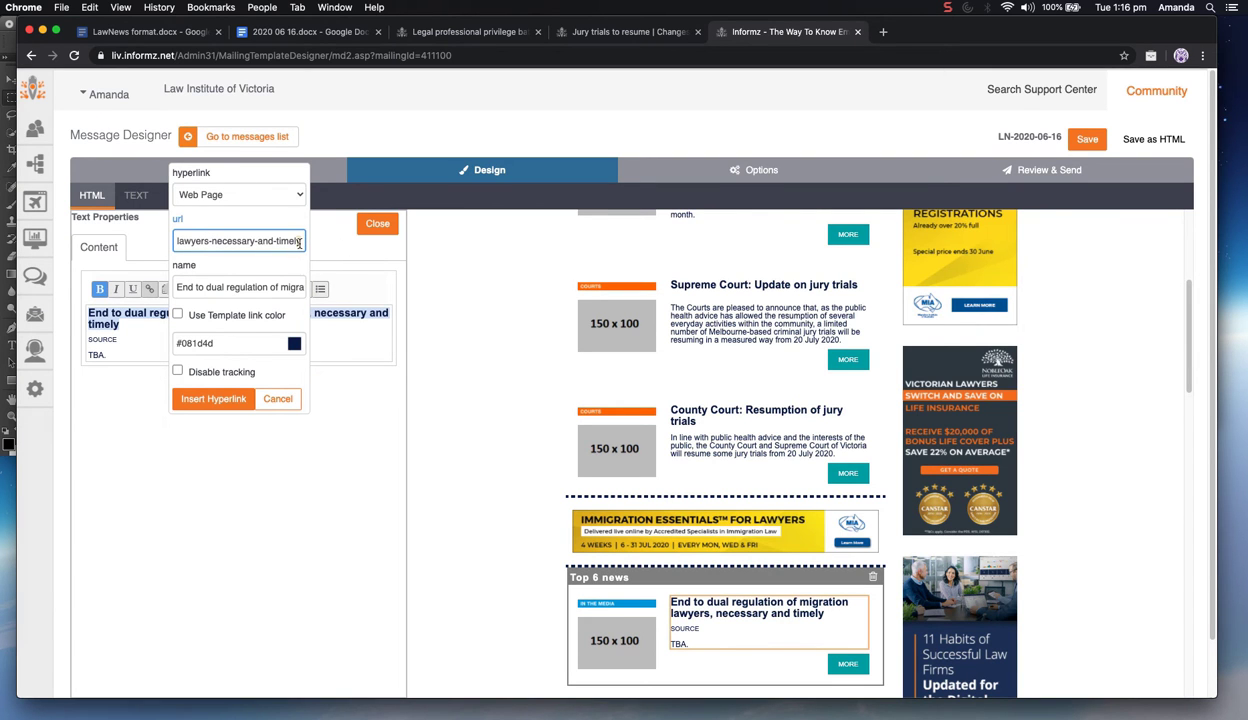
pyautogui.press('BackSpace')
pyautogui.press('super+a')
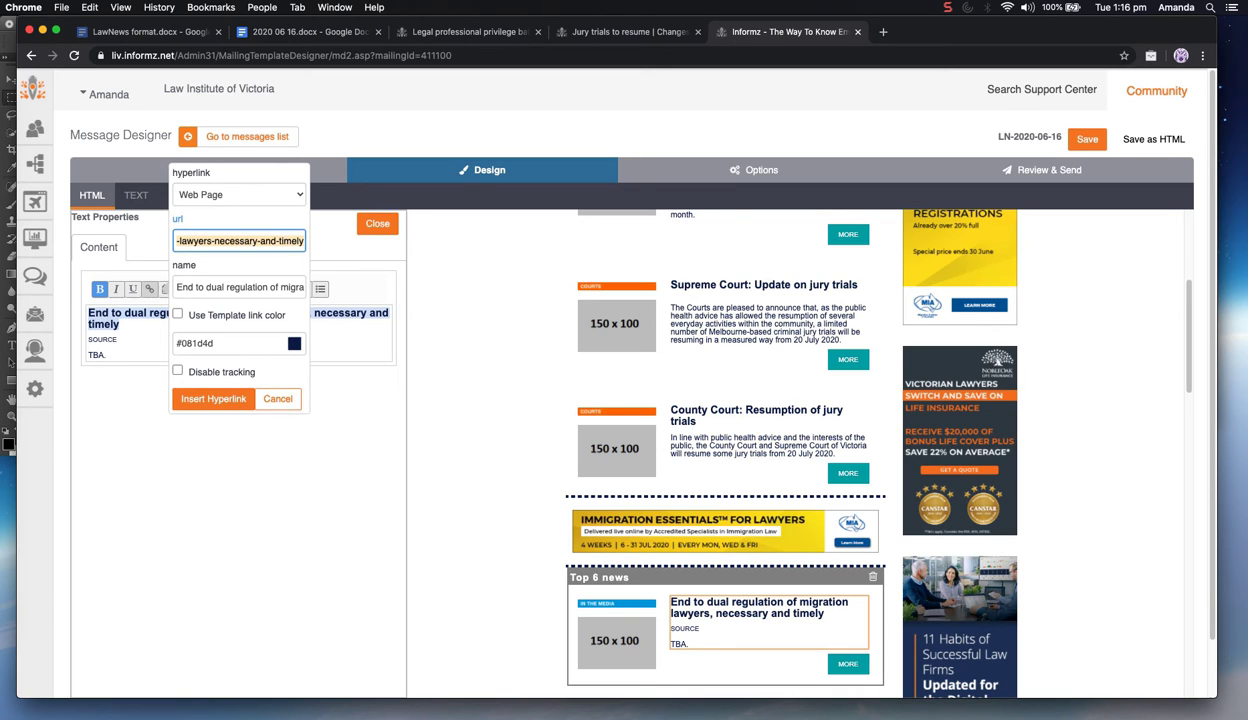
pyautogui.click(214, 399)
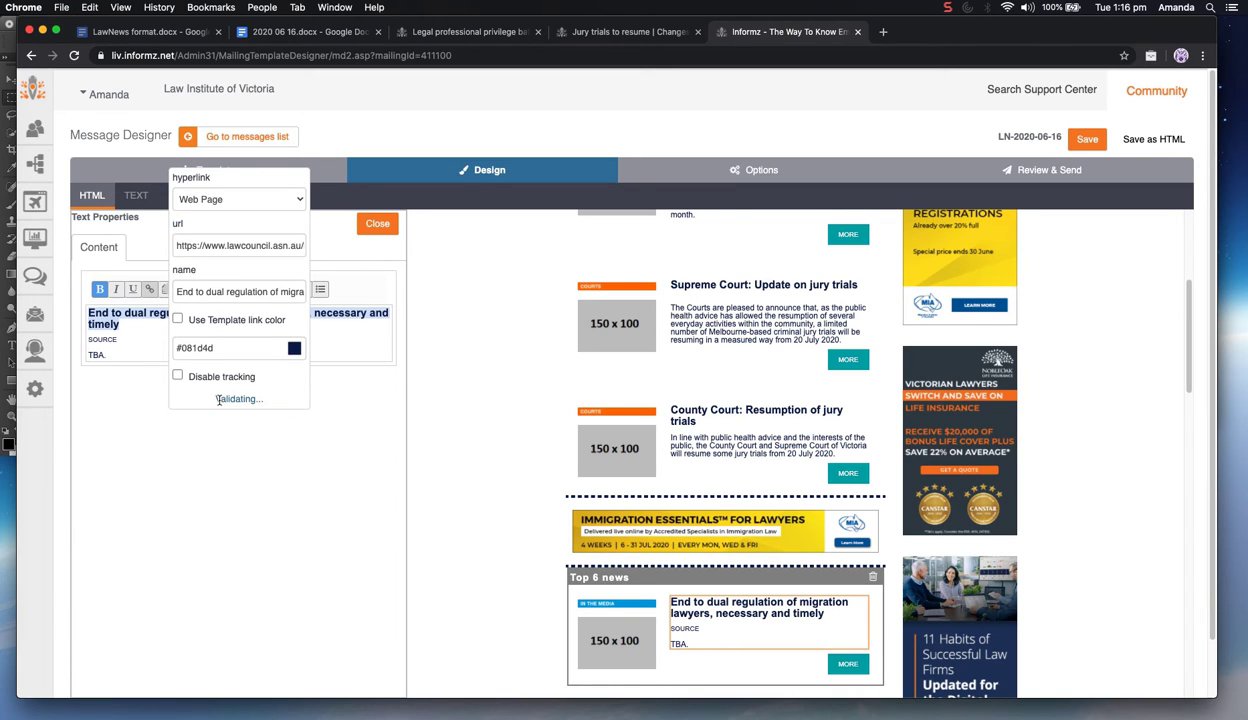
# Hyperlink the migration lawyers story's 150 x 100 placeholder image to the same Law Council media release URL
pyautogui.scroll(-1, 560, 500)
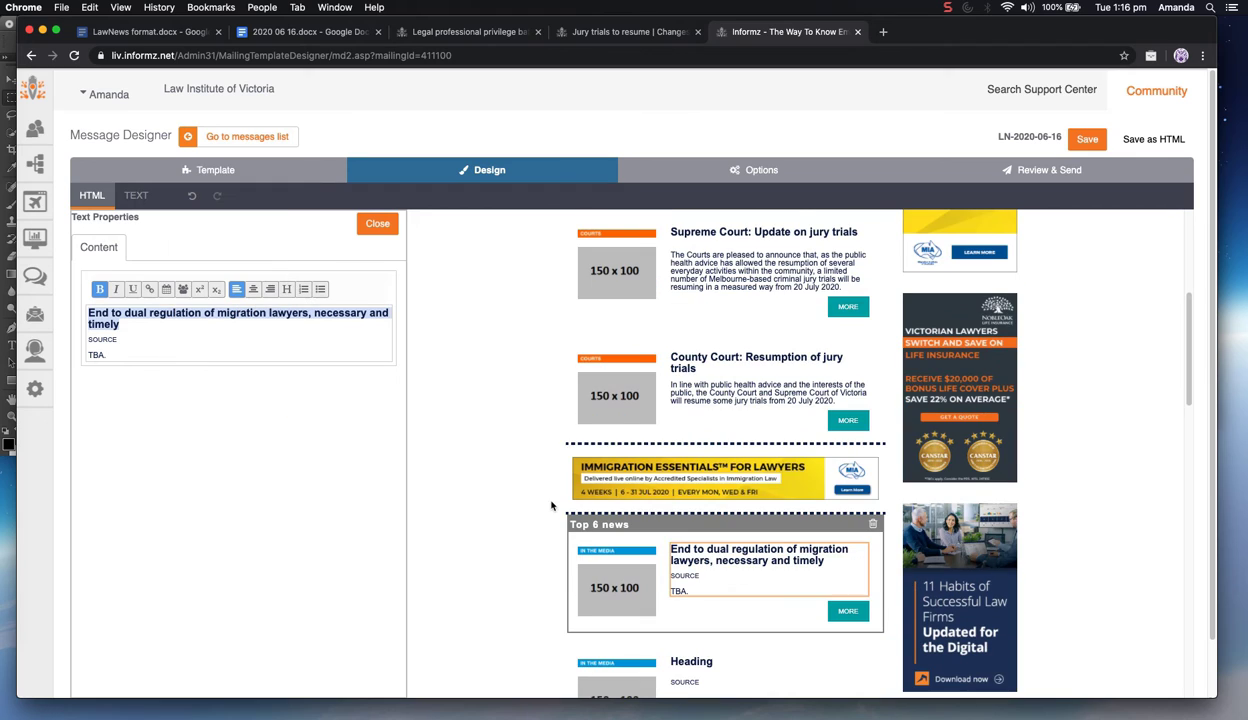
pyautogui.click(617, 588)
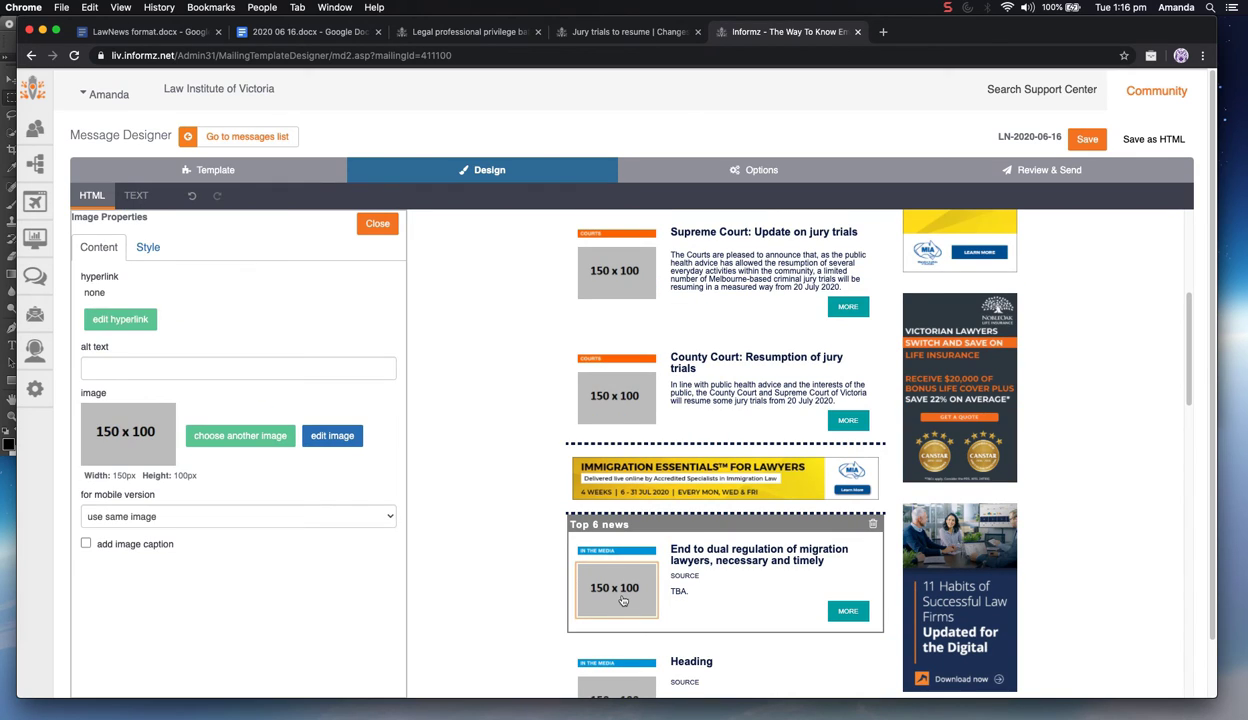
pyautogui.click(120, 319)
pyautogui.press('super+v')
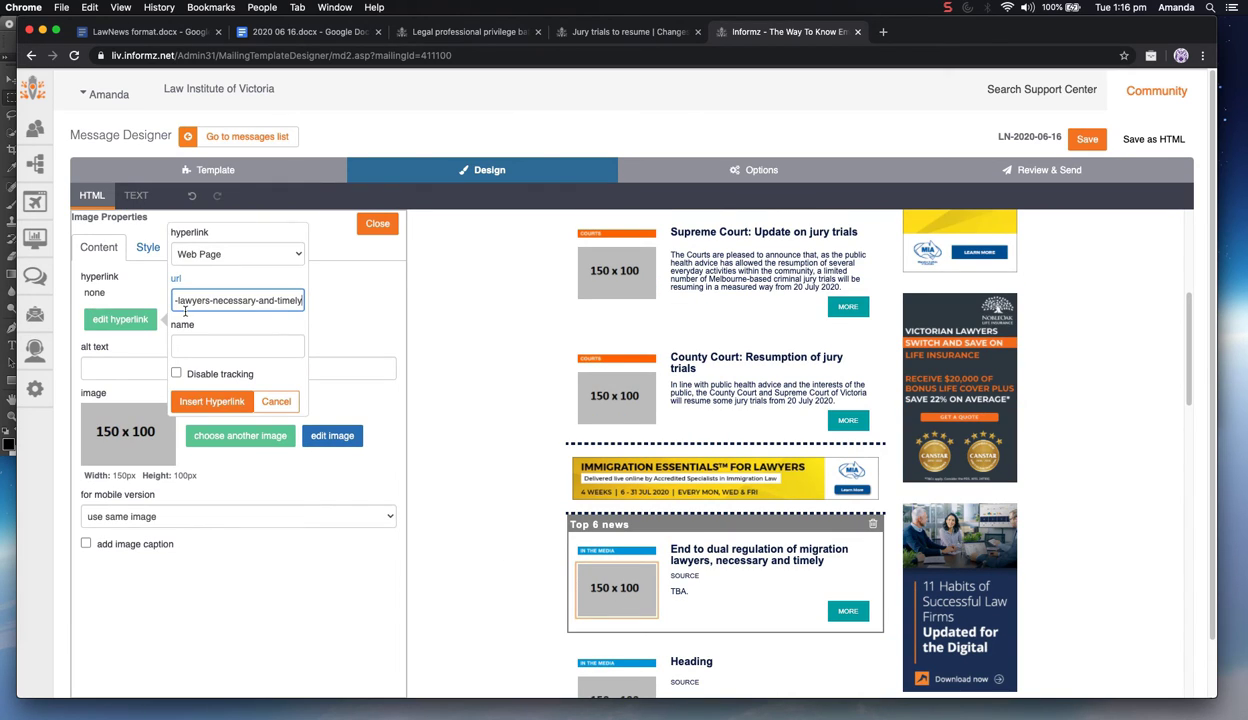
pyautogui.click(209, 399)
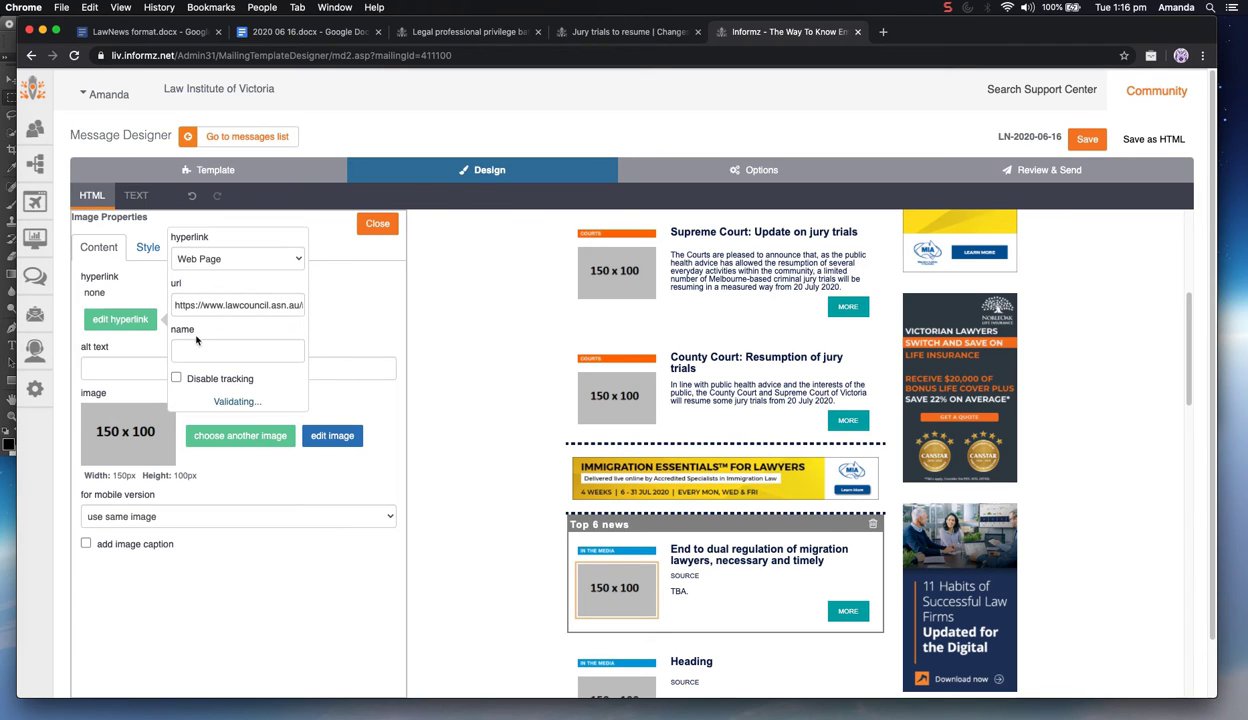
# Link the migration lawyers story's MORE button to the same URL, naming the hyperlink "End to dual regulation of migration lawyers, necessary and timely" from 2020 06 16.docx
pyautogui.click(820, 605)
pyautogui.click(138, 320)
pyautogui.press('super+v')
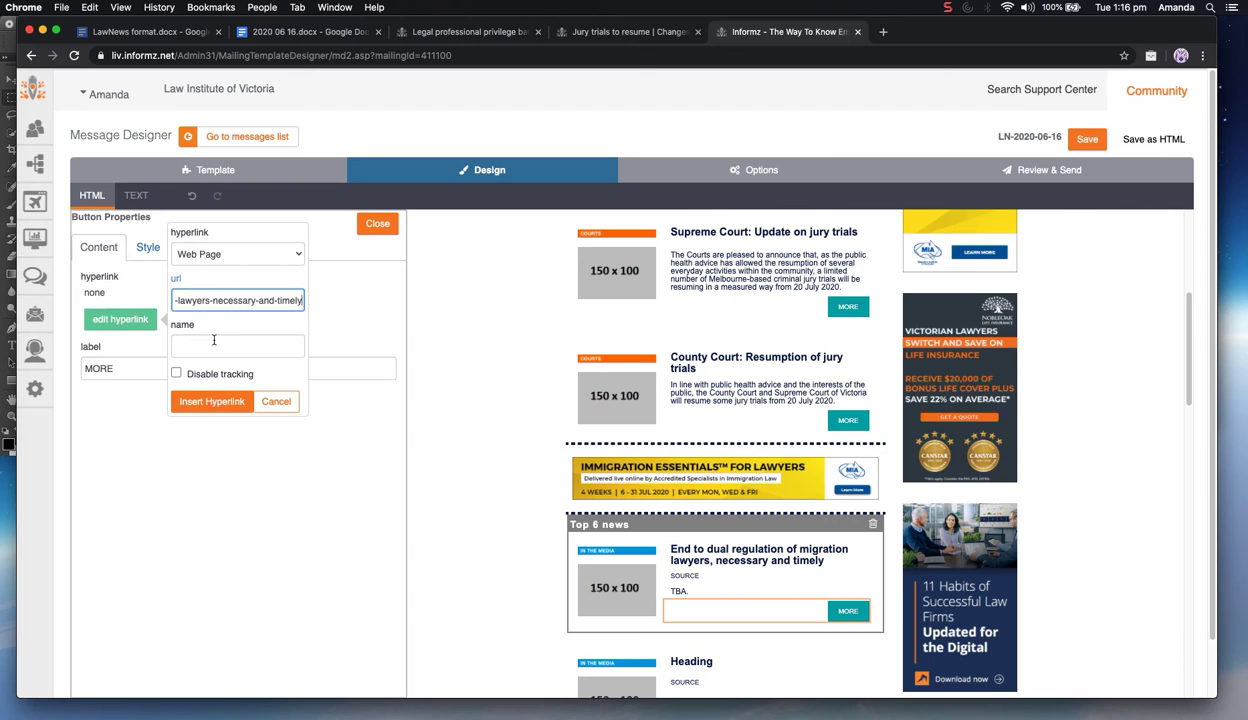
pyautogui.click(215, 347)
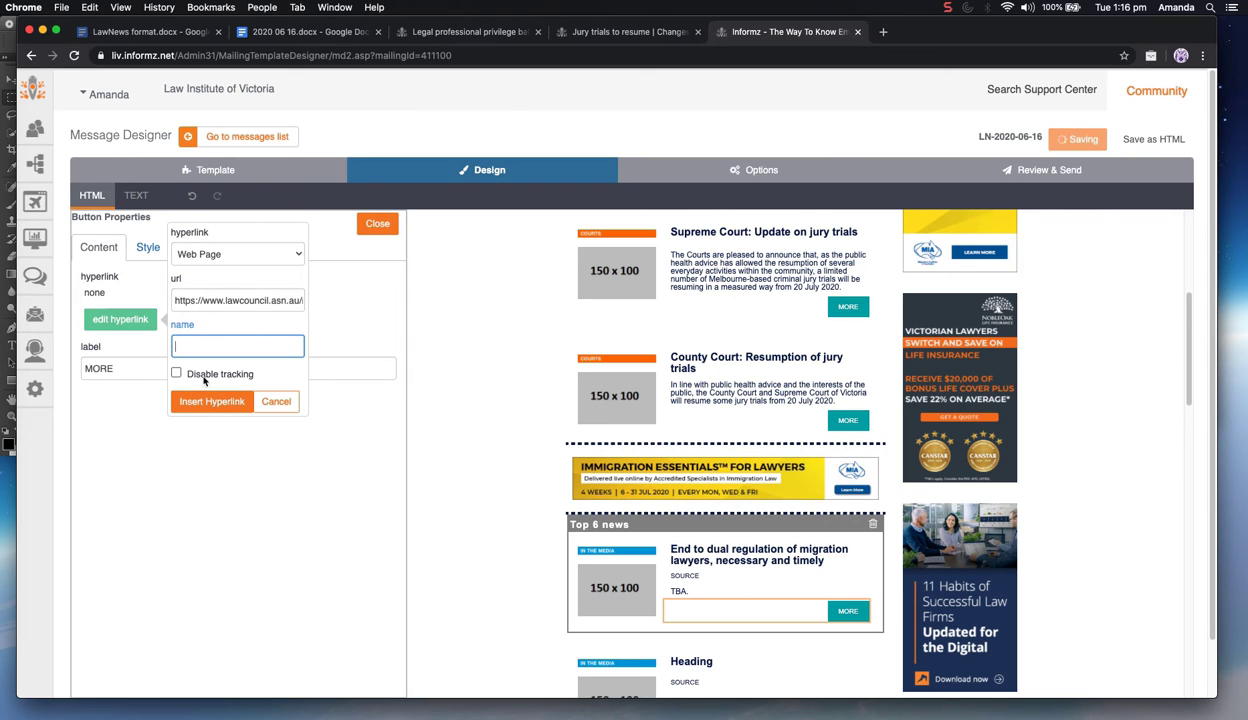
pyautogui.click(318, 32)
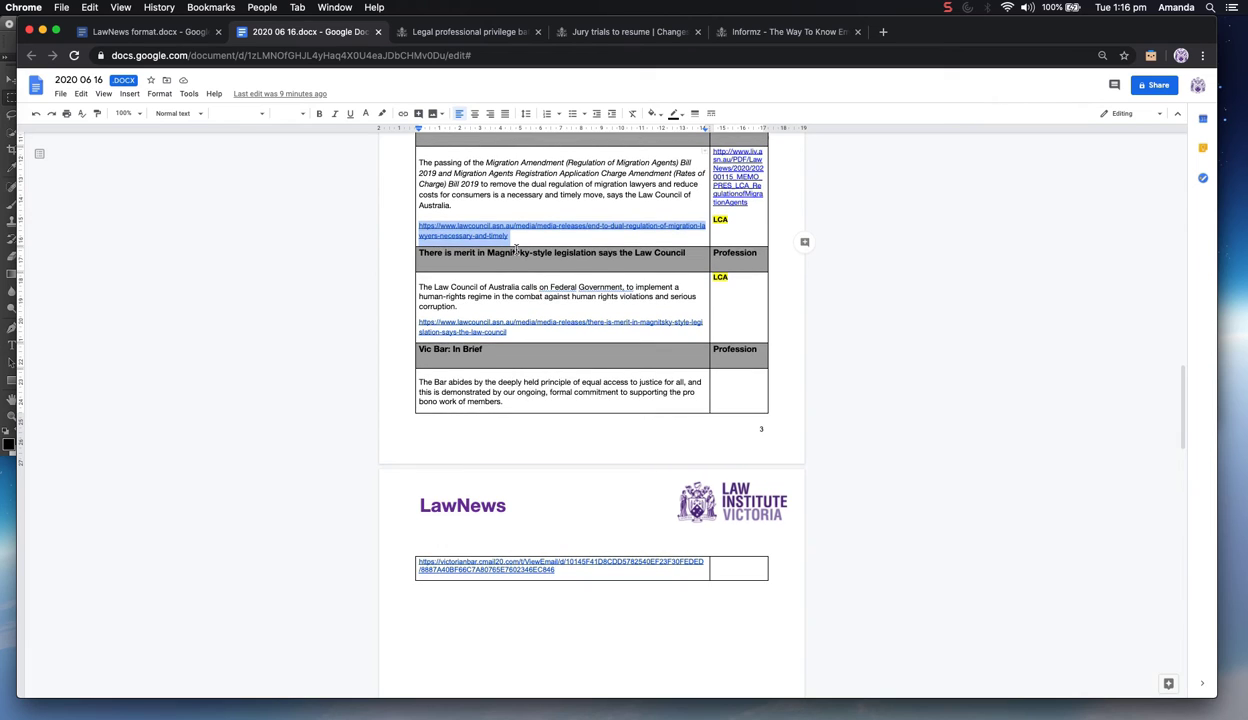
pyautogui.scroll(1, 683, 149)
pyautogui.click(654, 146)
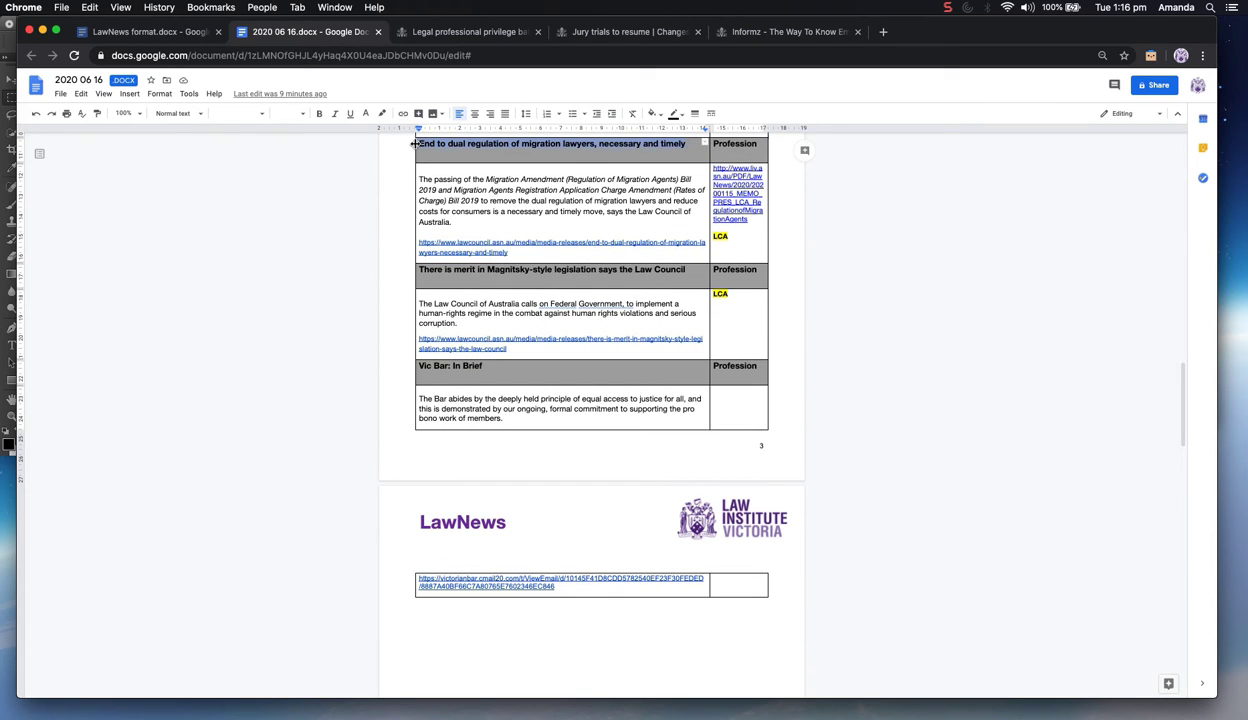
pyautogui.click(780, 32)
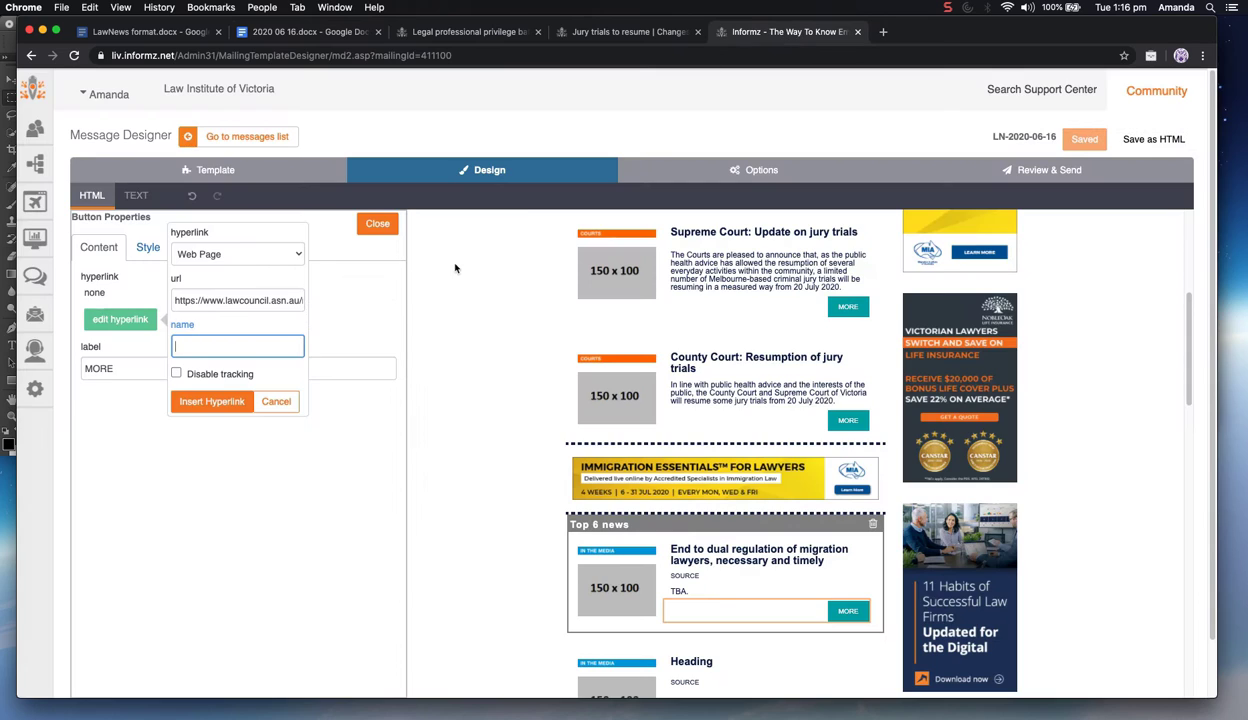
pyautogui.hotkey('ctrl', 'v')
pyautogui.click(211, 401)
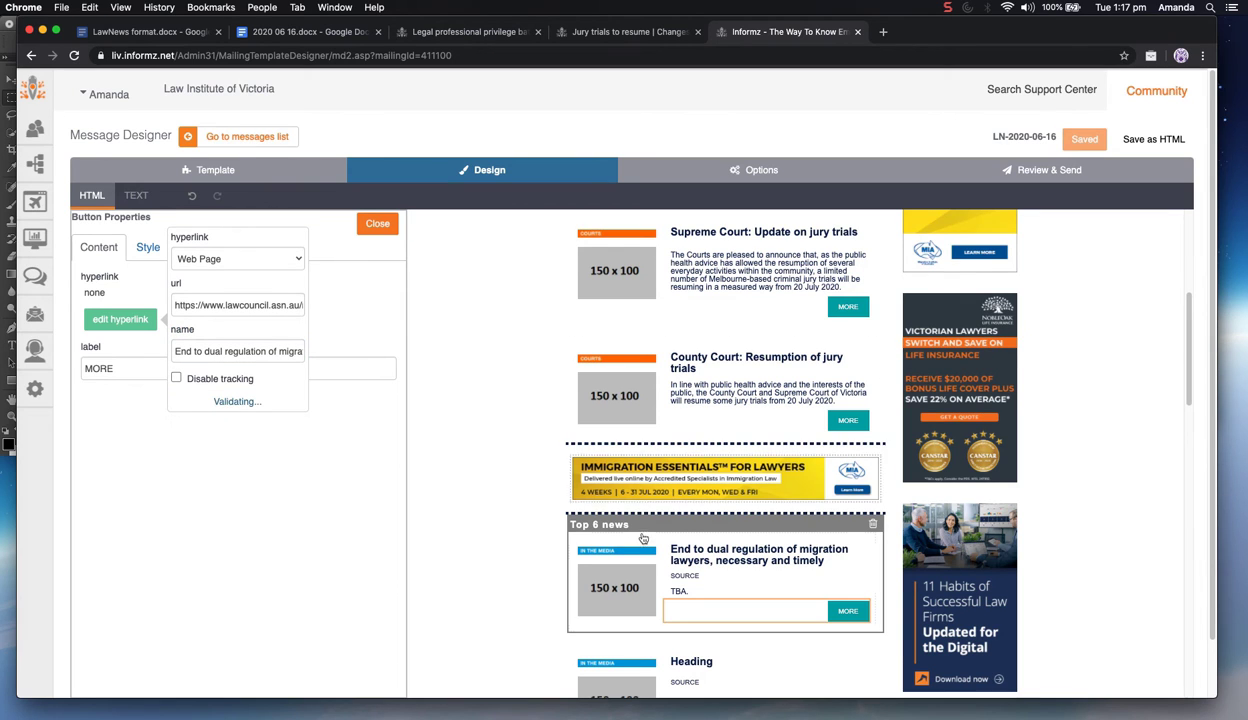
# Name the migration lawyers placeholder image's hyperlink "End to dual regulation of migration lawyers, necessary and timely" and update it
pyautogui.click(602, 577)
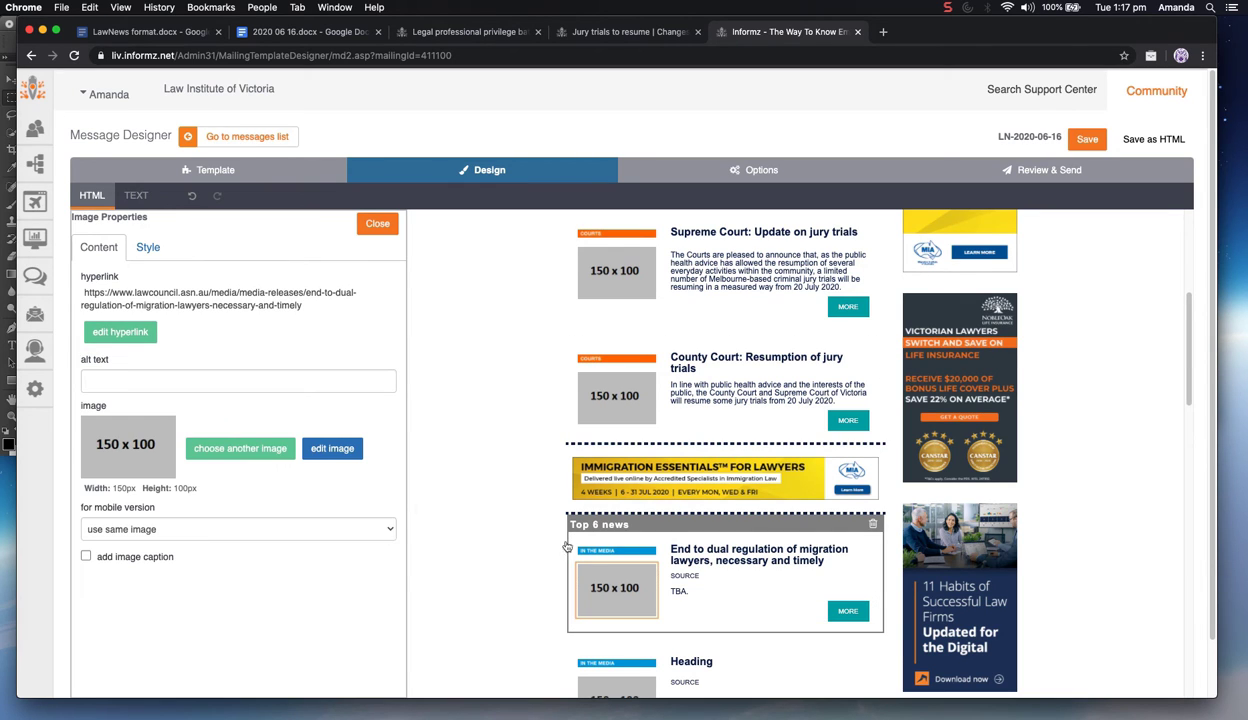
pyautogui.click(145, 331)
pyautogui.click(245, 361)
pyautogui.press('super+v')
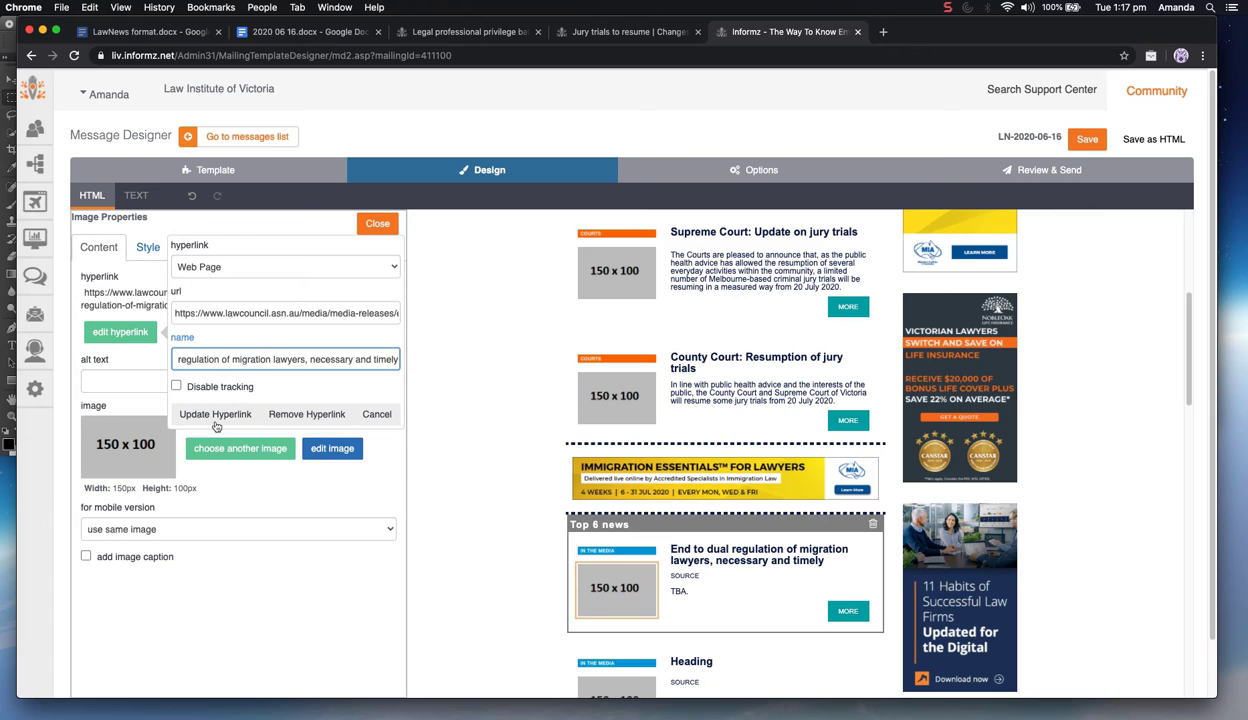
pyautogui.click(217, 414)
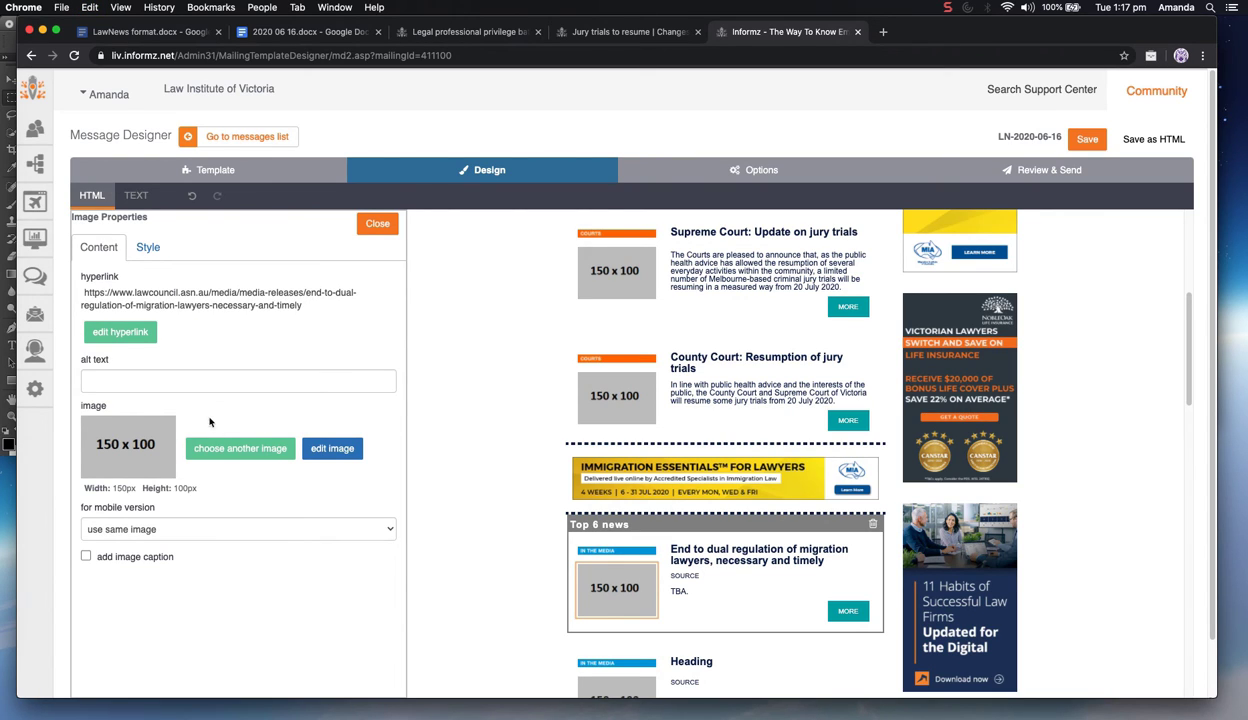
# Check the URL and name of the hyperlinks on the migration lawyers story's image, heading and MORE button without changing them
pyautogui.click(120, 331)
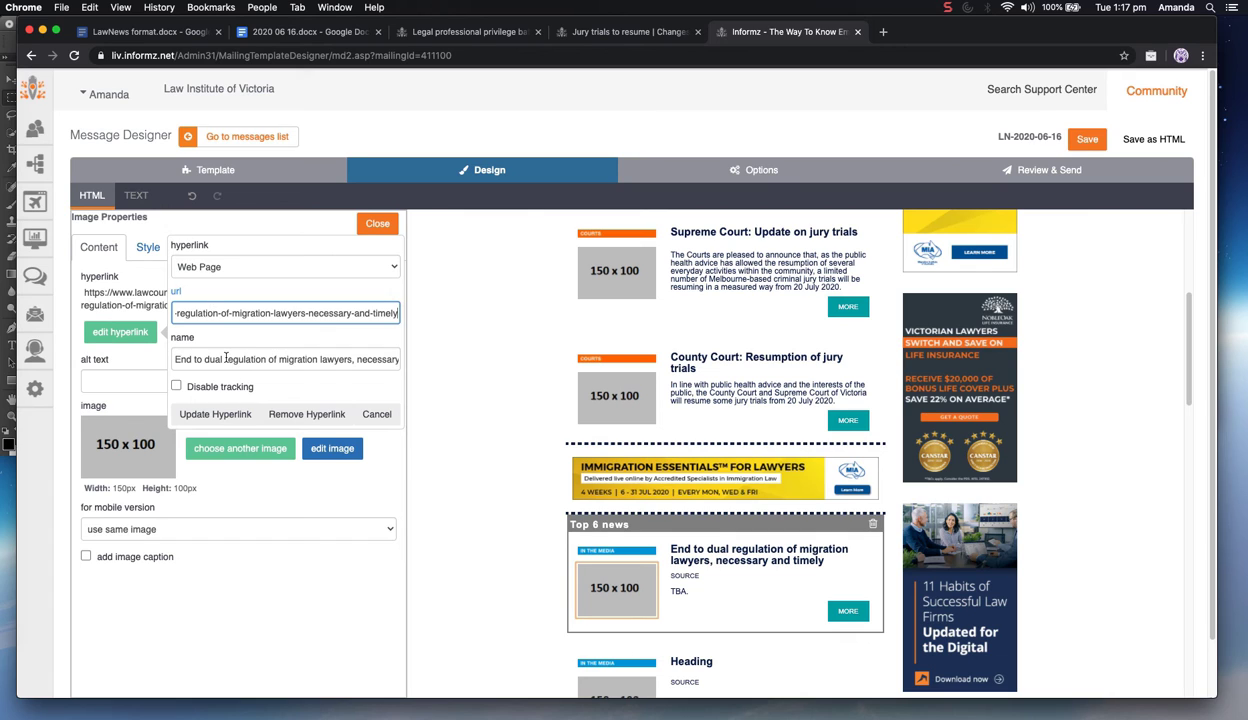
pyautogui.click(226, 357)
pyautogui.click(380, 412)
pyautogui.click(695, 545)
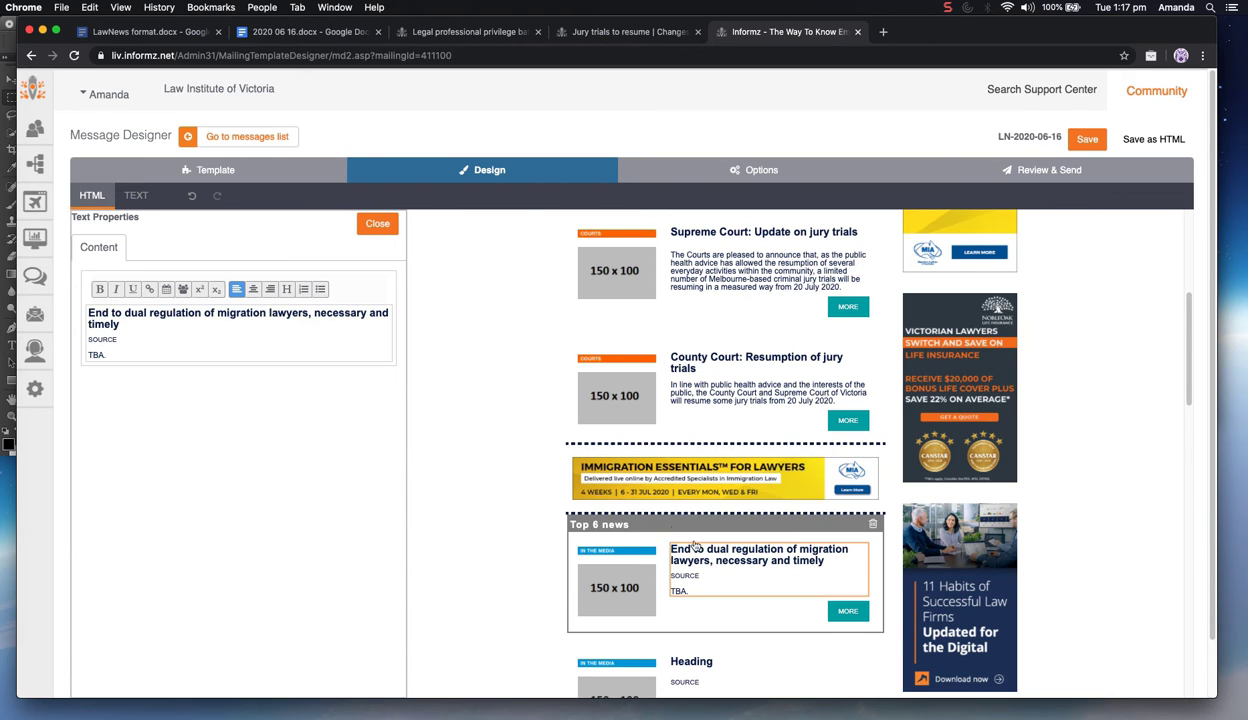
pyautogui.tripleClick(145, 312)
pyautogui.click(149, 289)
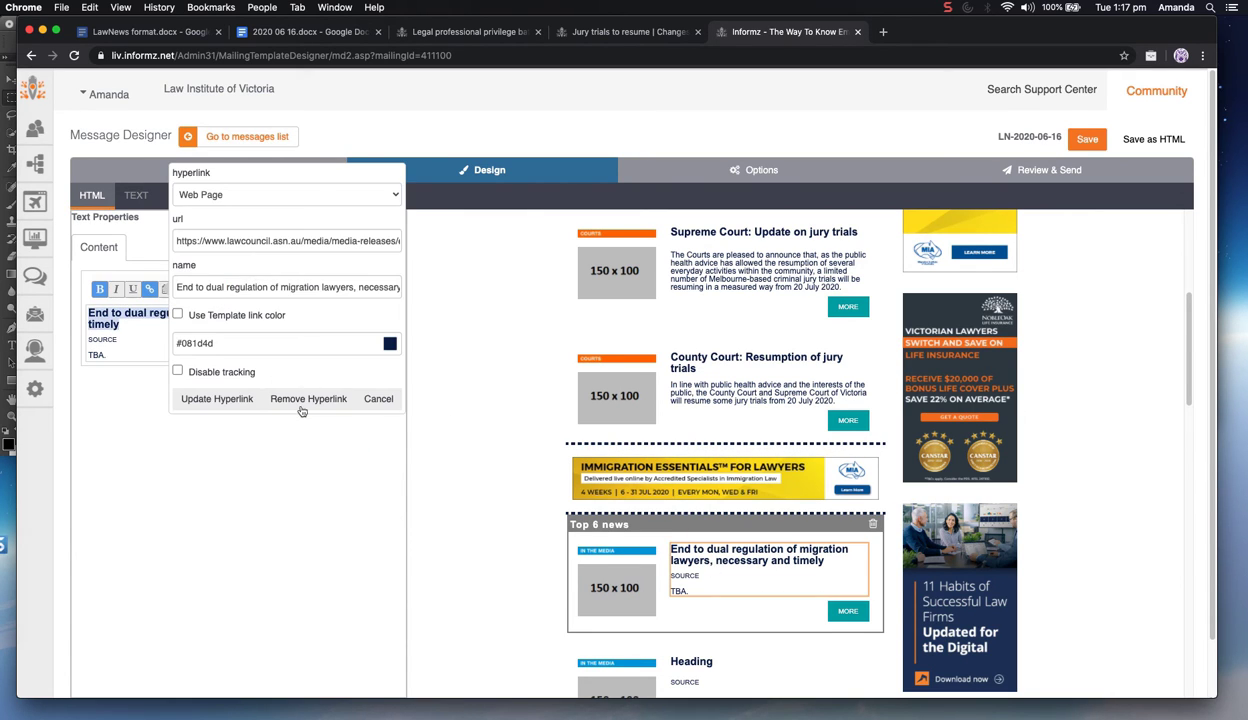
pyautogui.click(379, 398)
pyautogui.click(847, 611)
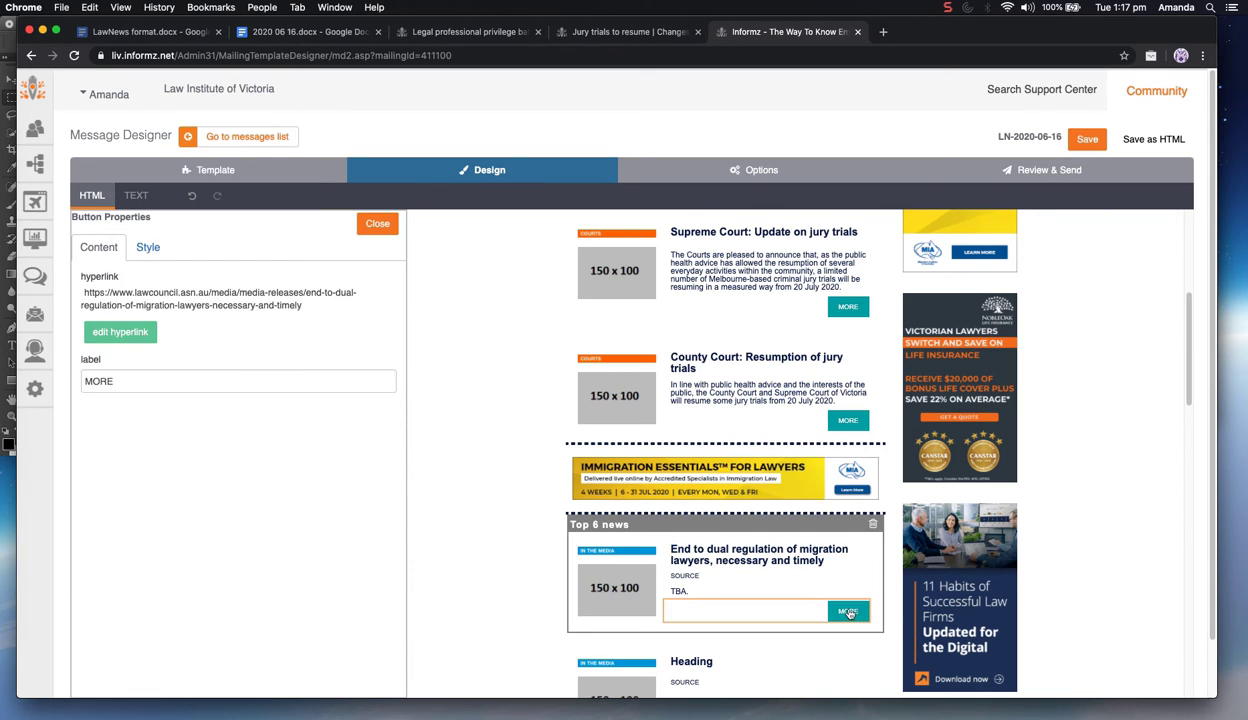
pyautogui.click(121, 333)
pyautogui.click(264, 364)
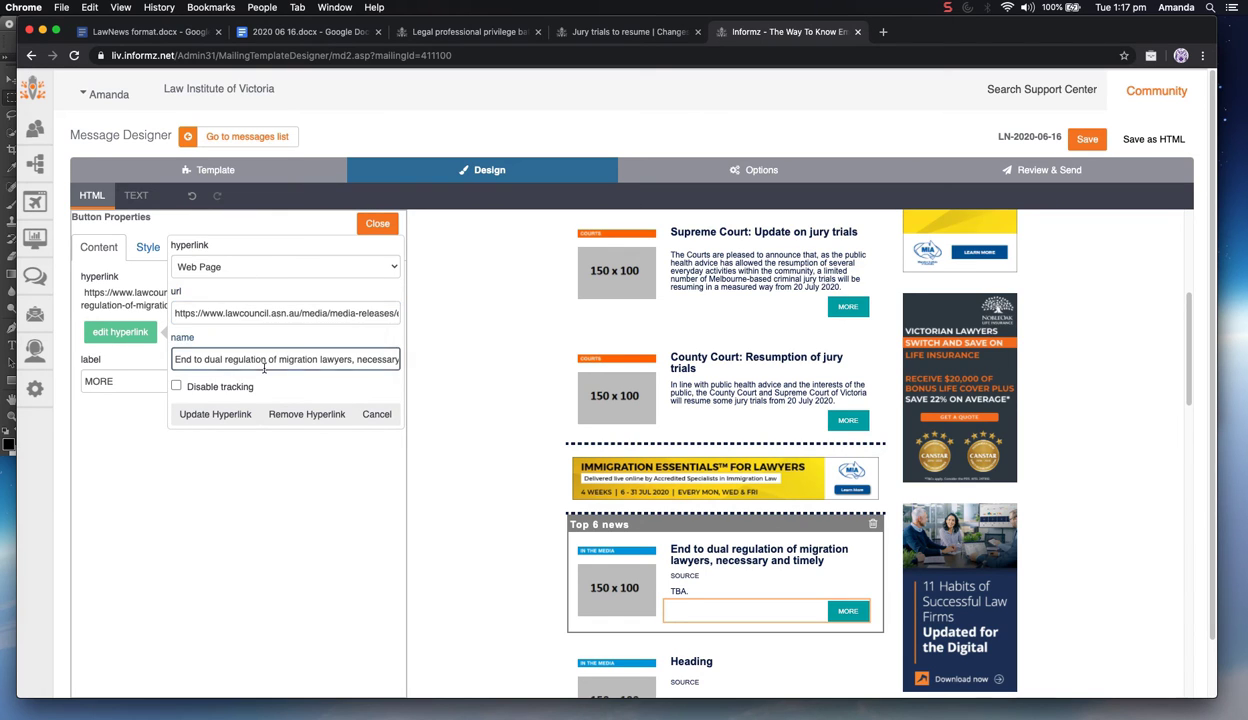
pyautogui.click(376, 414)
# Replace the migration lawyers story's TBA. placeholder with the Migration Amendment summary from 2020 06 16.docx and delete its SOURCE line
pyautogui.scroll(-1, 603, 427)
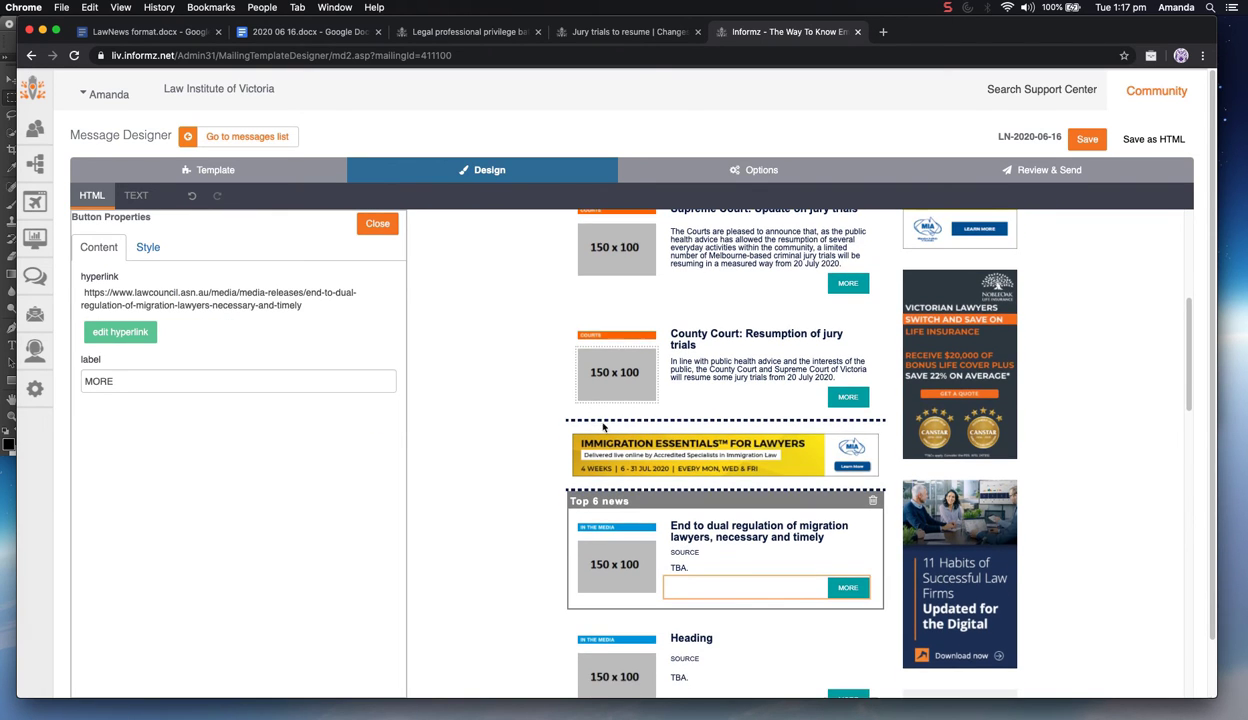
pyautogui.click(310, 31)
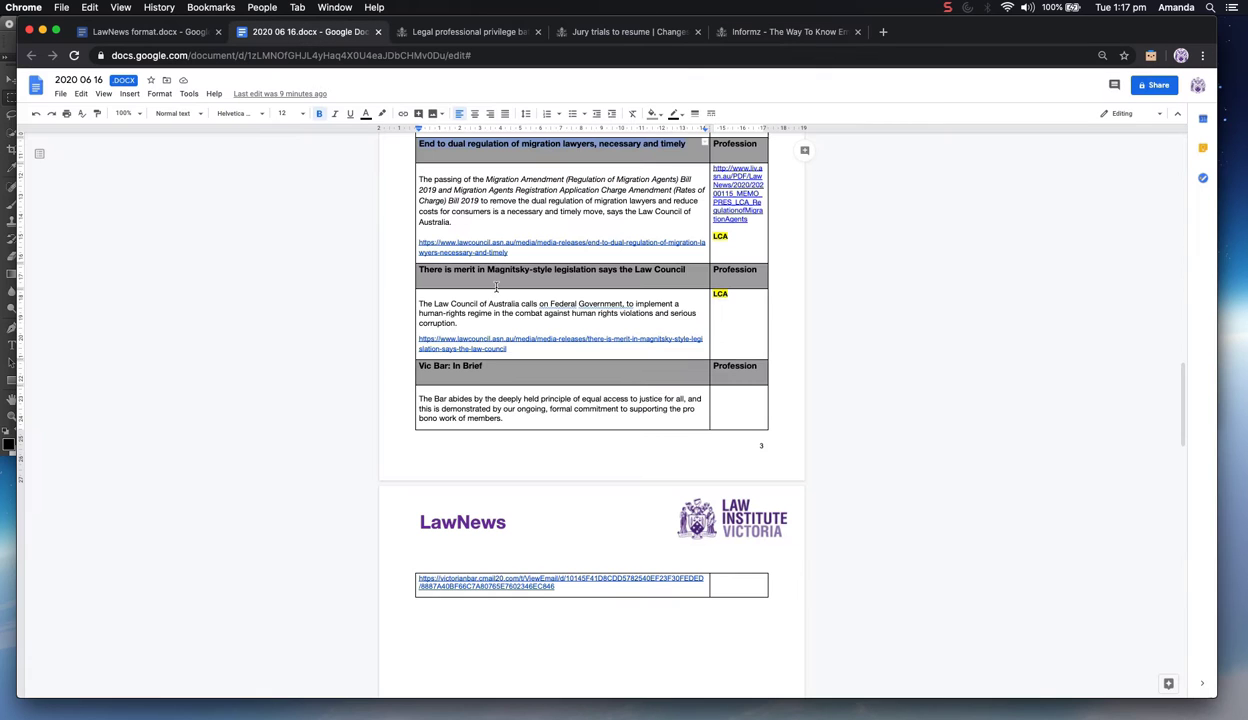
pyautogui.moveTo(452, 218); pyautogui.dragTo(412, 174)
pyautogui.press('super+c')
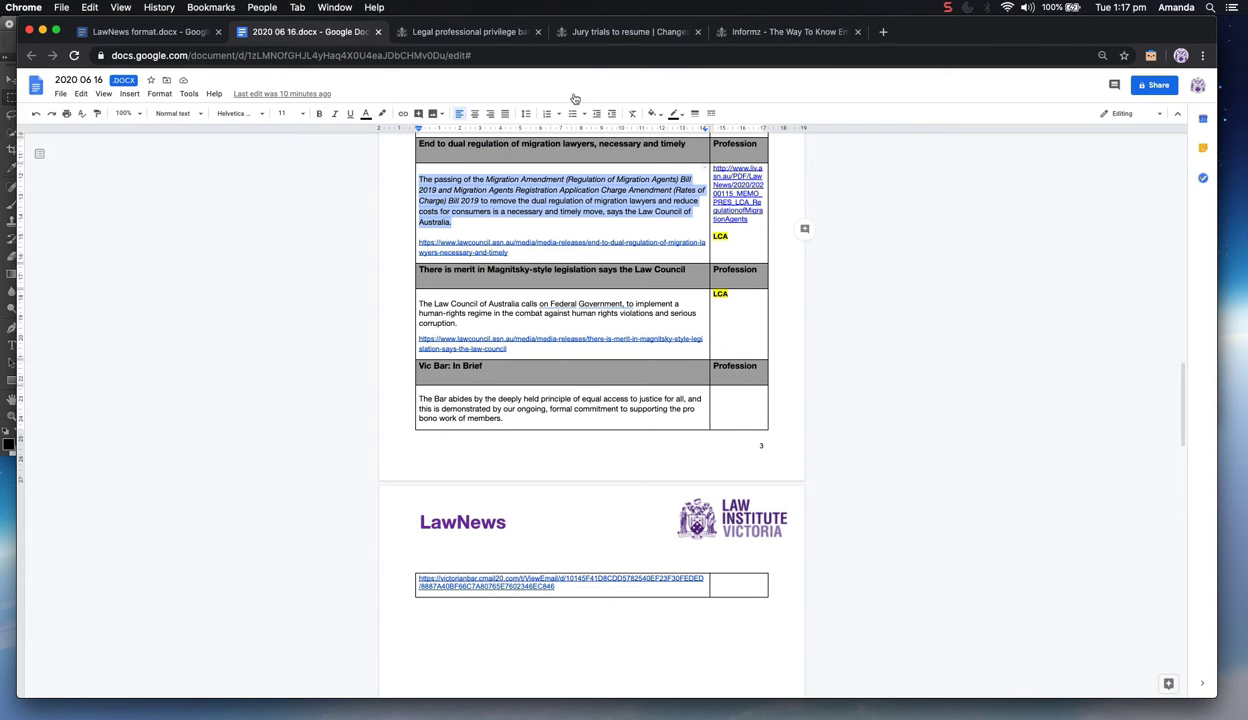
pyautogui.click(735, 32)
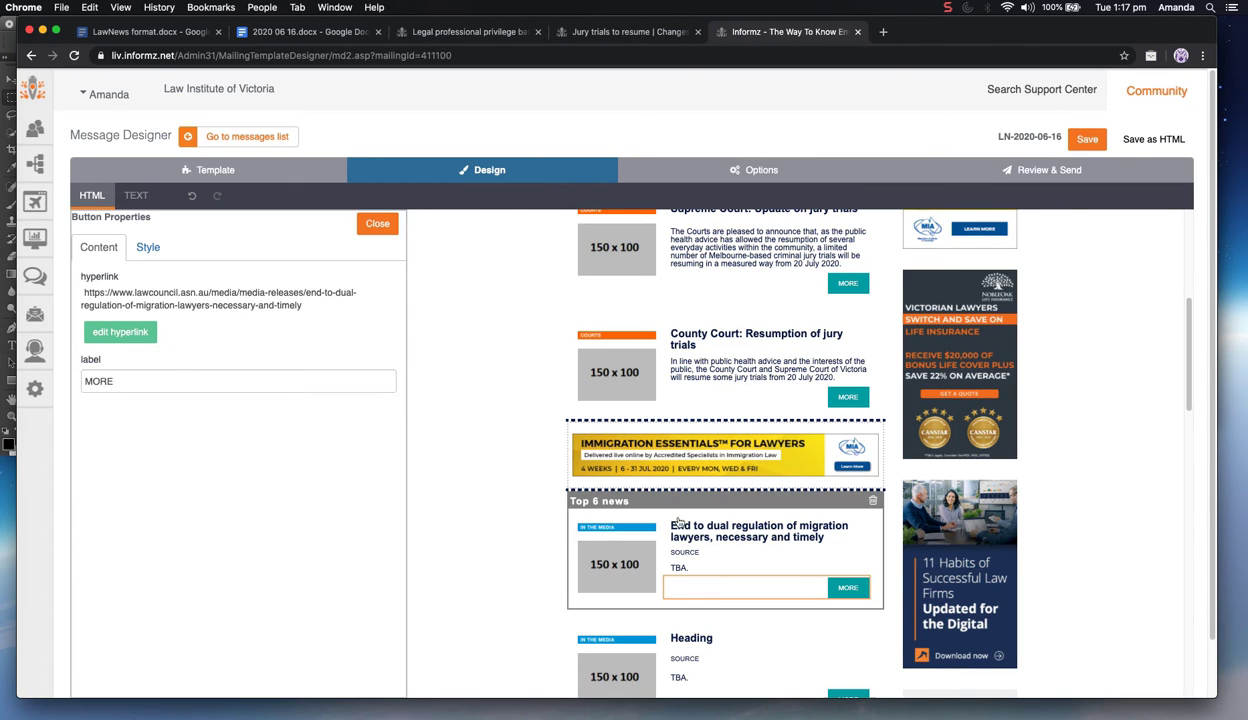
pyautogui.click(740, 558)
pyautogui.doubleClick(96, 355)
pyautogui.press('super+v')
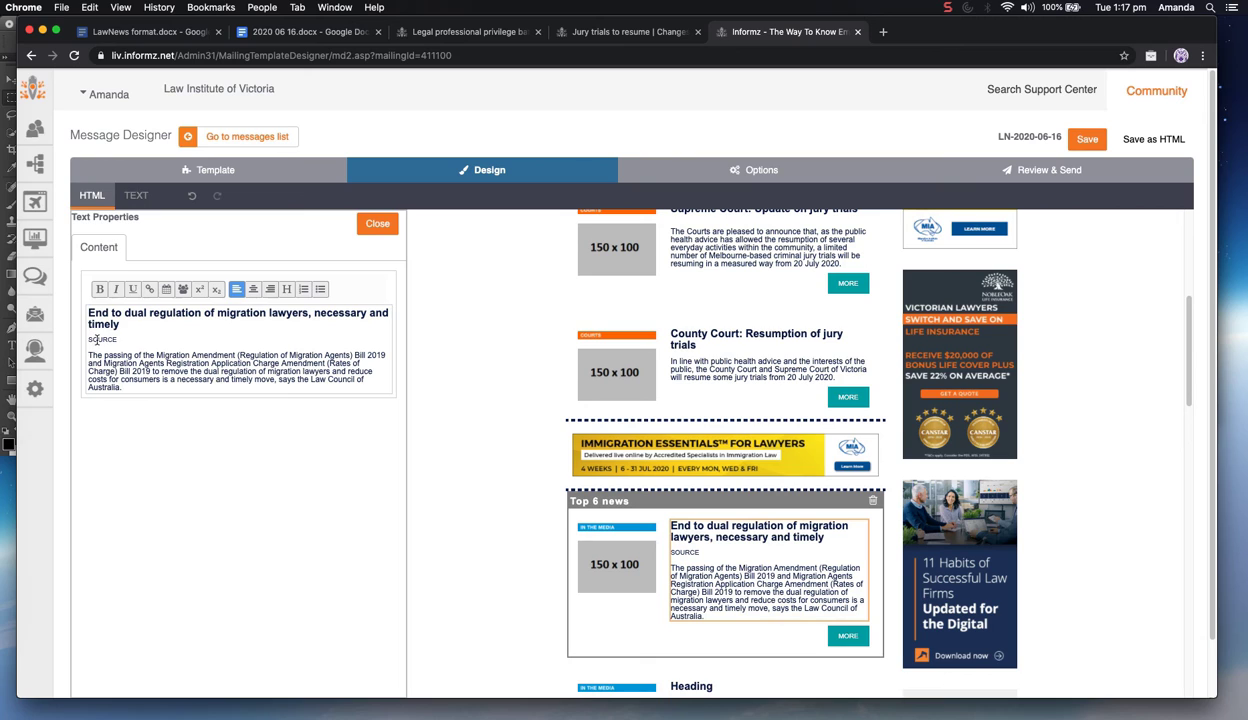
pyautogui.doubleClick(97, 340)
pyautogui.press('BackSpace')
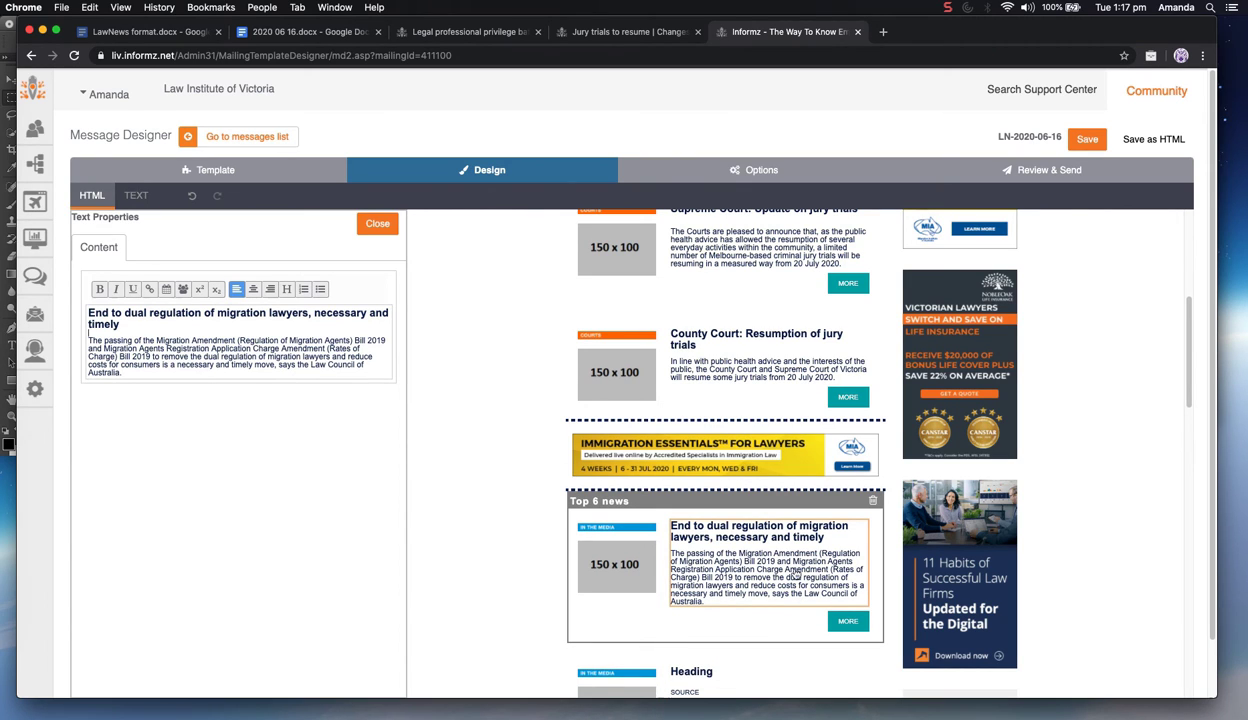
# Replace the migration lawyers story's In the Media tag with Profession.png and check the hyperlink on its placeholder image
pyautogui.scroll(-2, 619, 534)
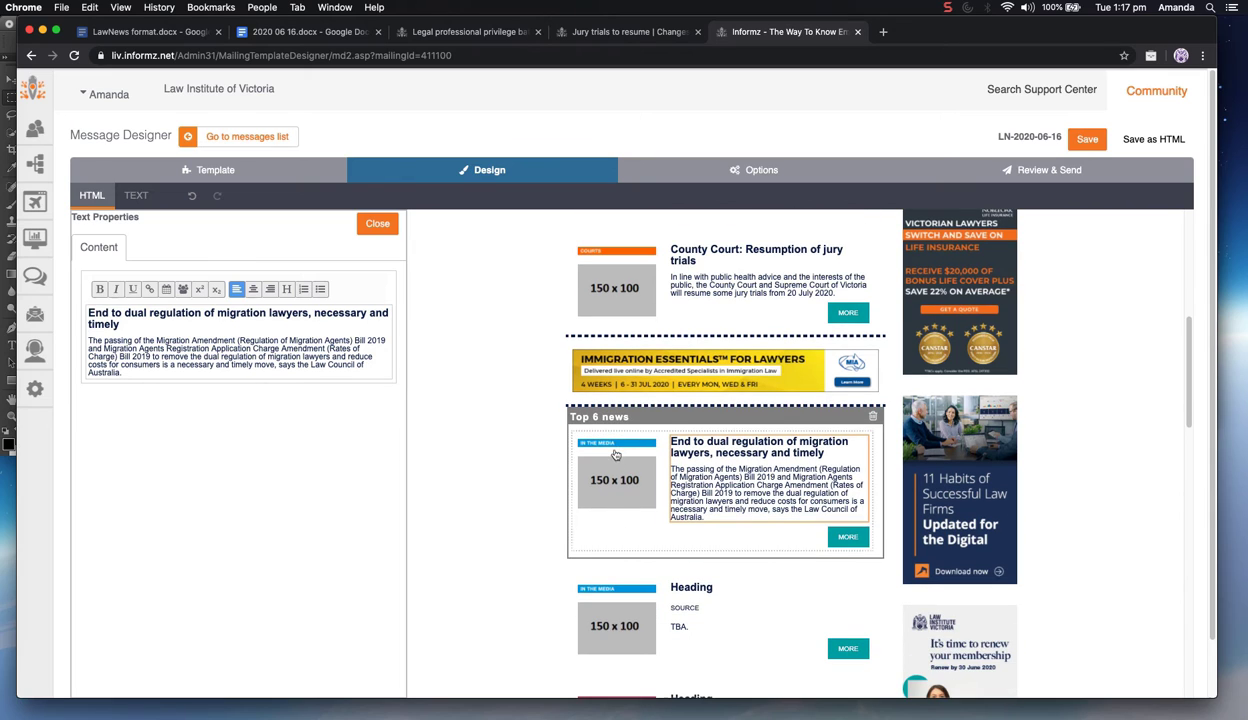
pyautogui.click(619, 449)
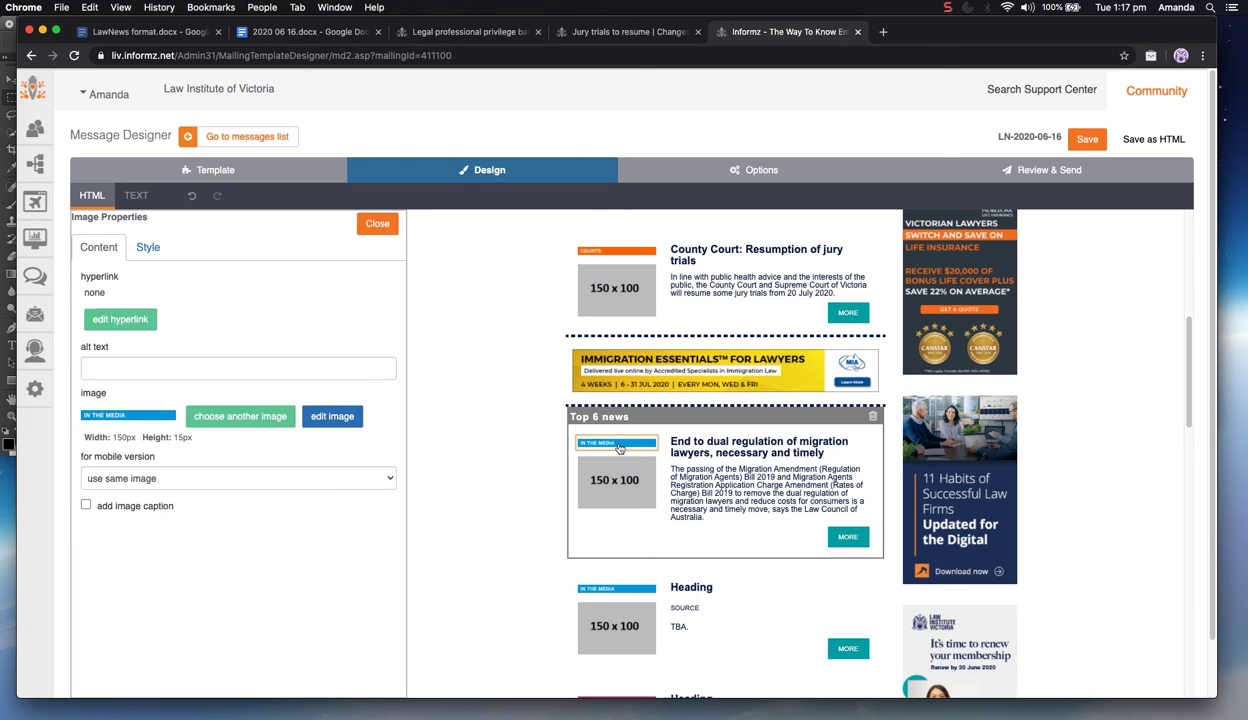
pyautogui.click(240, 416)
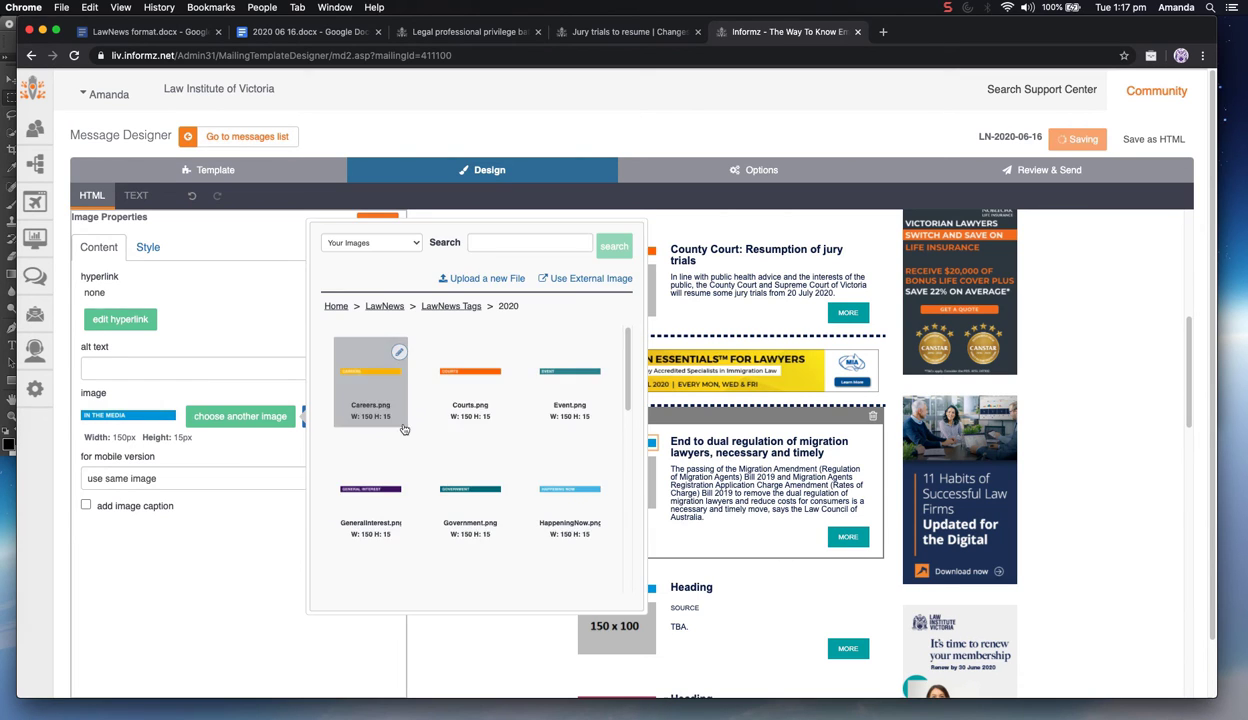
pyautogui.scroll(-3, 470, 500)
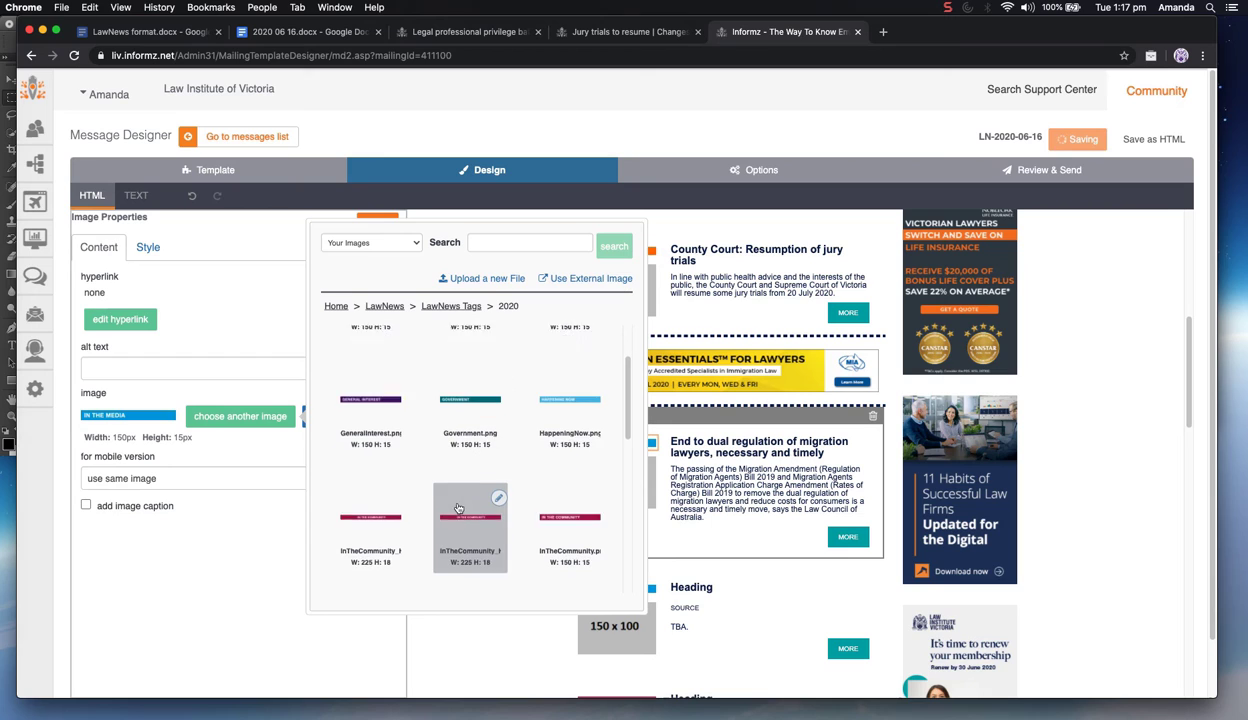
pyautogui.scroll(-5, 460, 508)
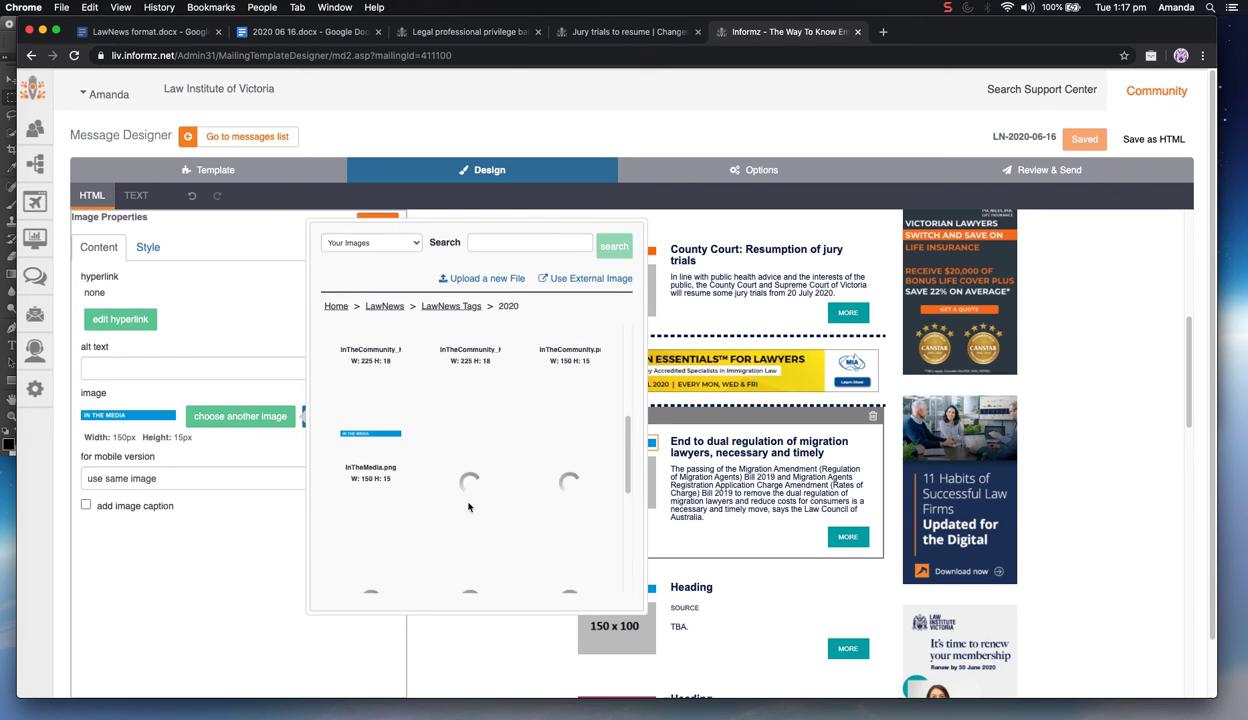
pyautogui.scroll(-2, 460, 540)
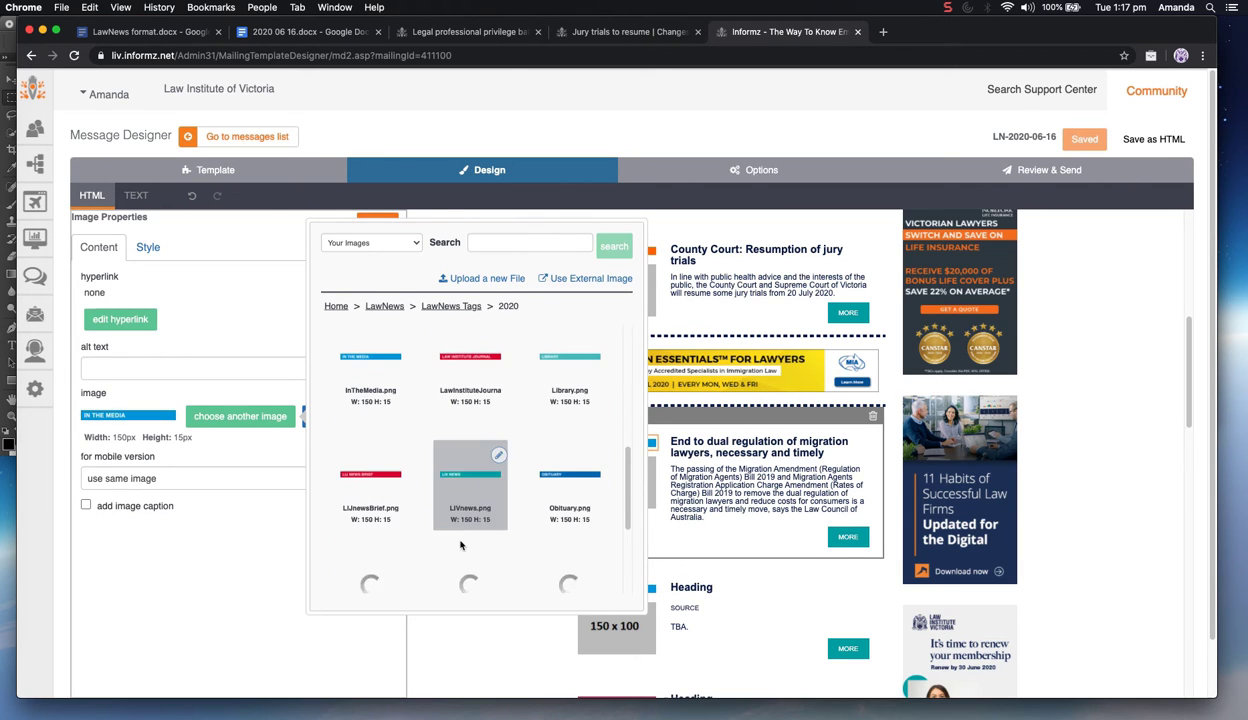
pyautogui.scroll(-5, 490, 540)
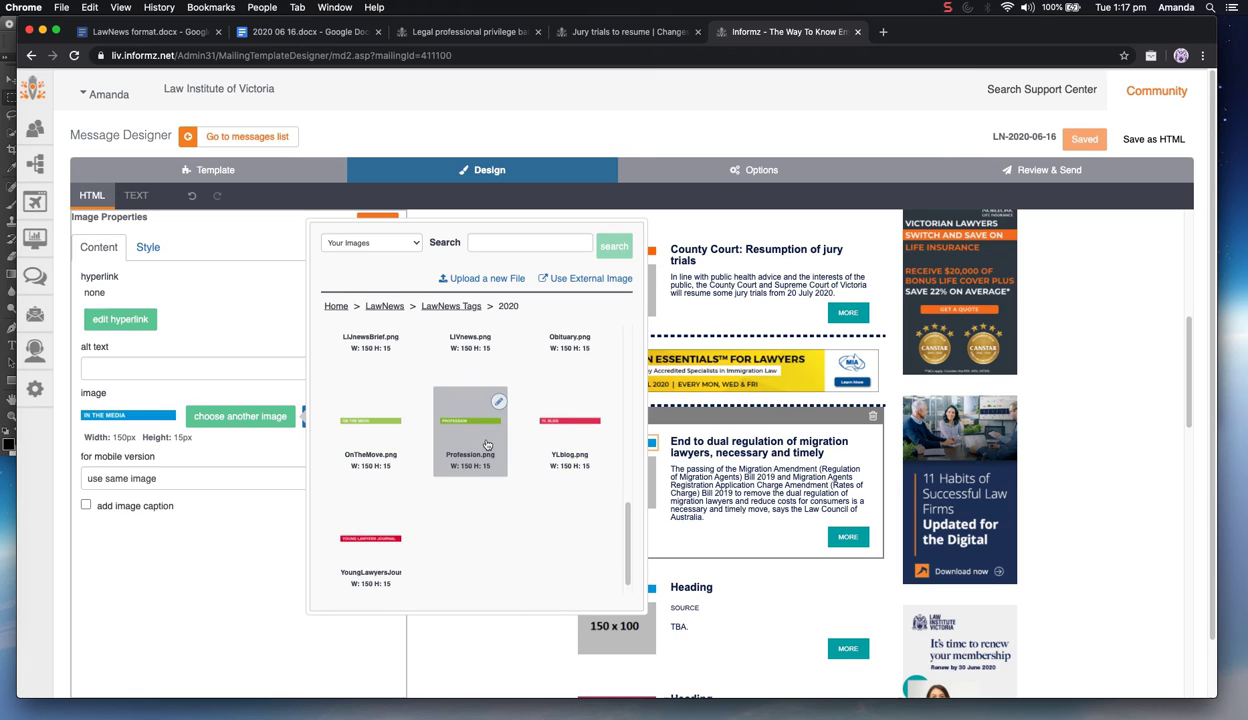
pyautogui.click(454, 450)
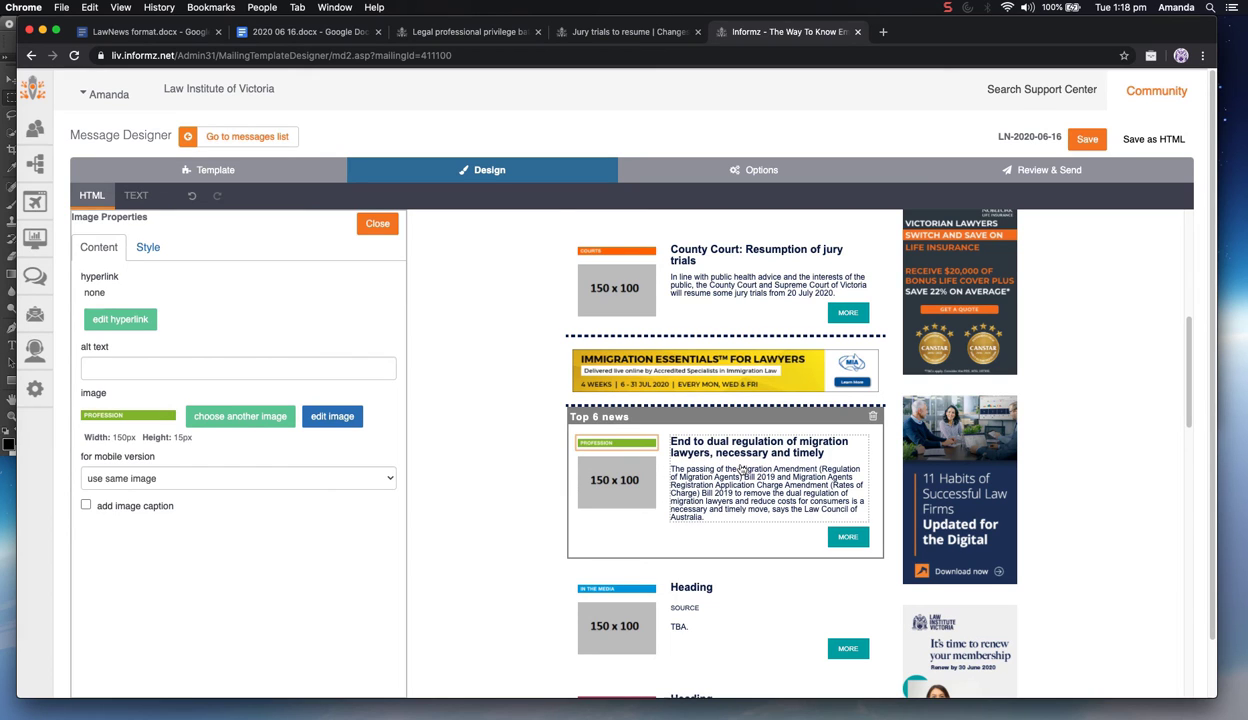
pyautogui.click(637, 480)
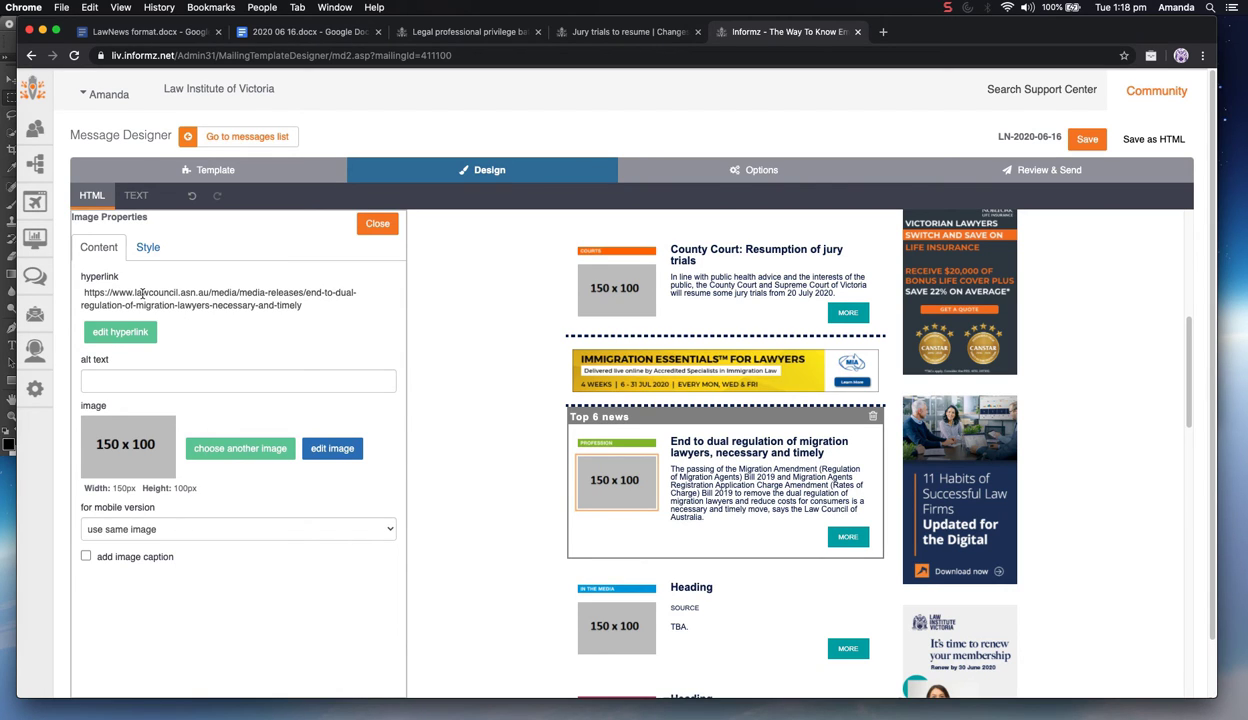
pyautogui.moveTo(135, 293); pyautogui.dragTo(178, 293)
# Replace the next Top 6 news story's Heading placeholder with "Expressions of Interest – Legal Services Council" from 2020 06 16.docx
pyautogui.click(613, 590)
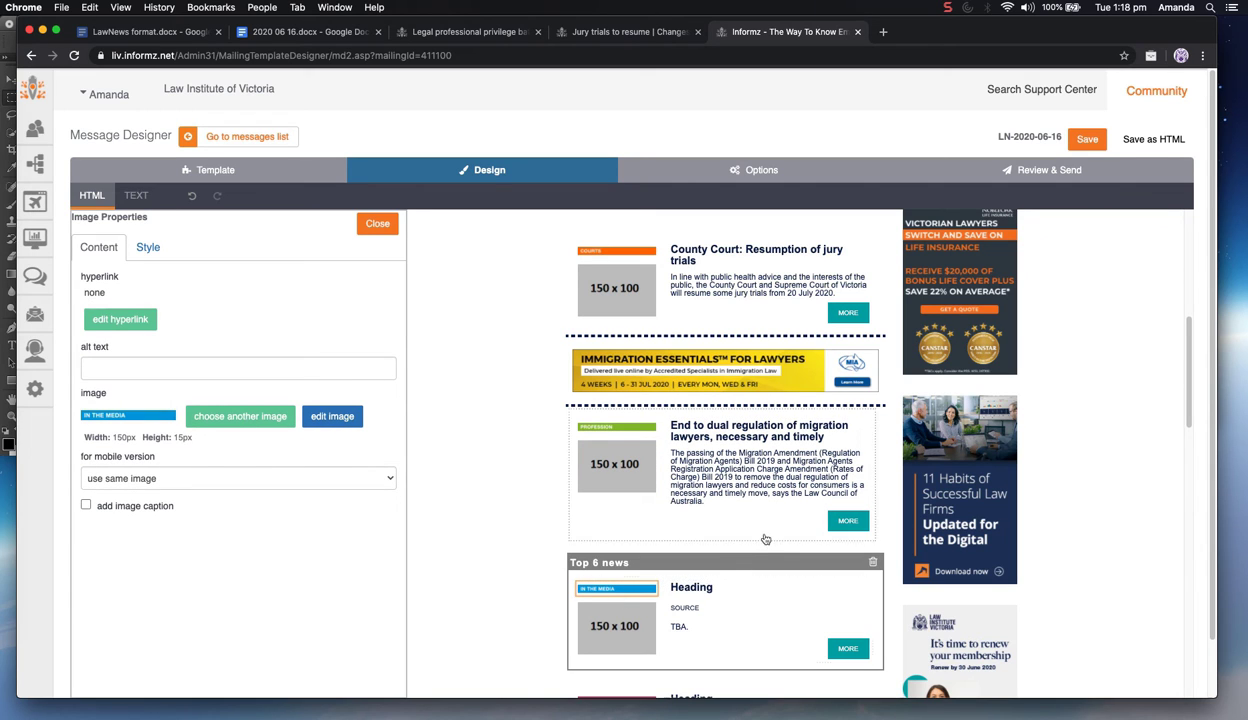
pyautogui.click(305, 36)
pyautogui.scroll(10, 641, 347)
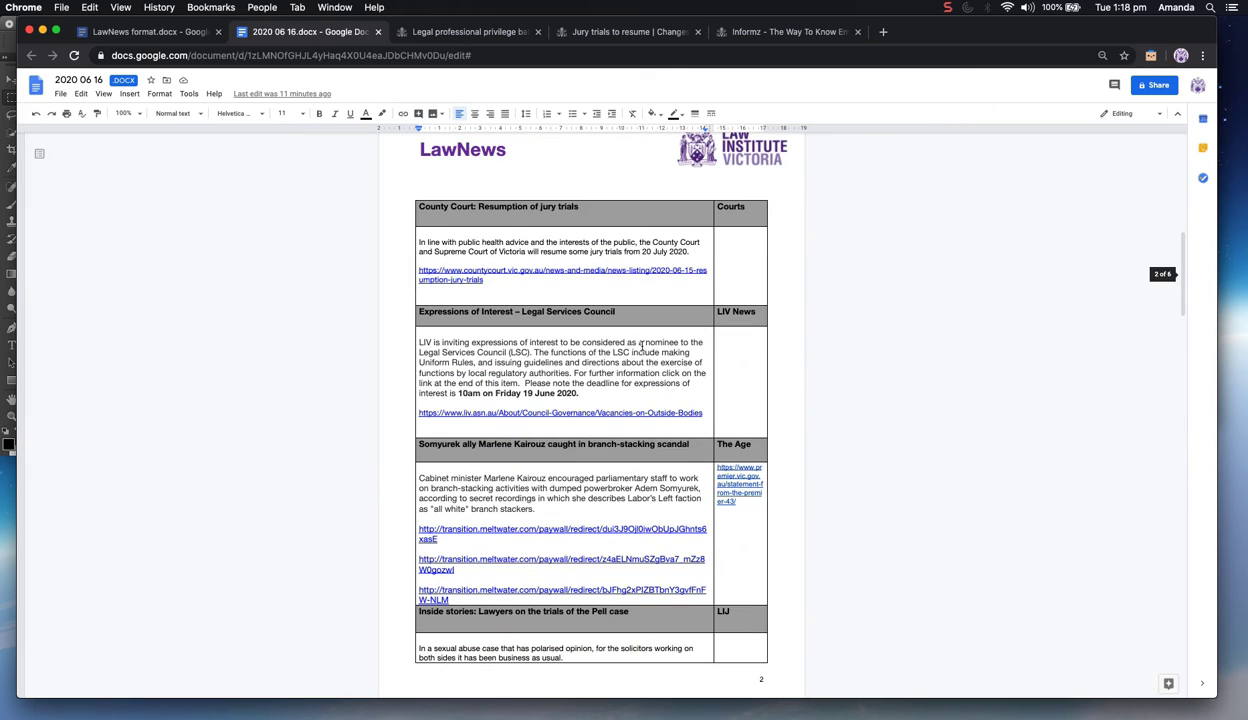
pyautogui.scroll(-1, 515, 443)
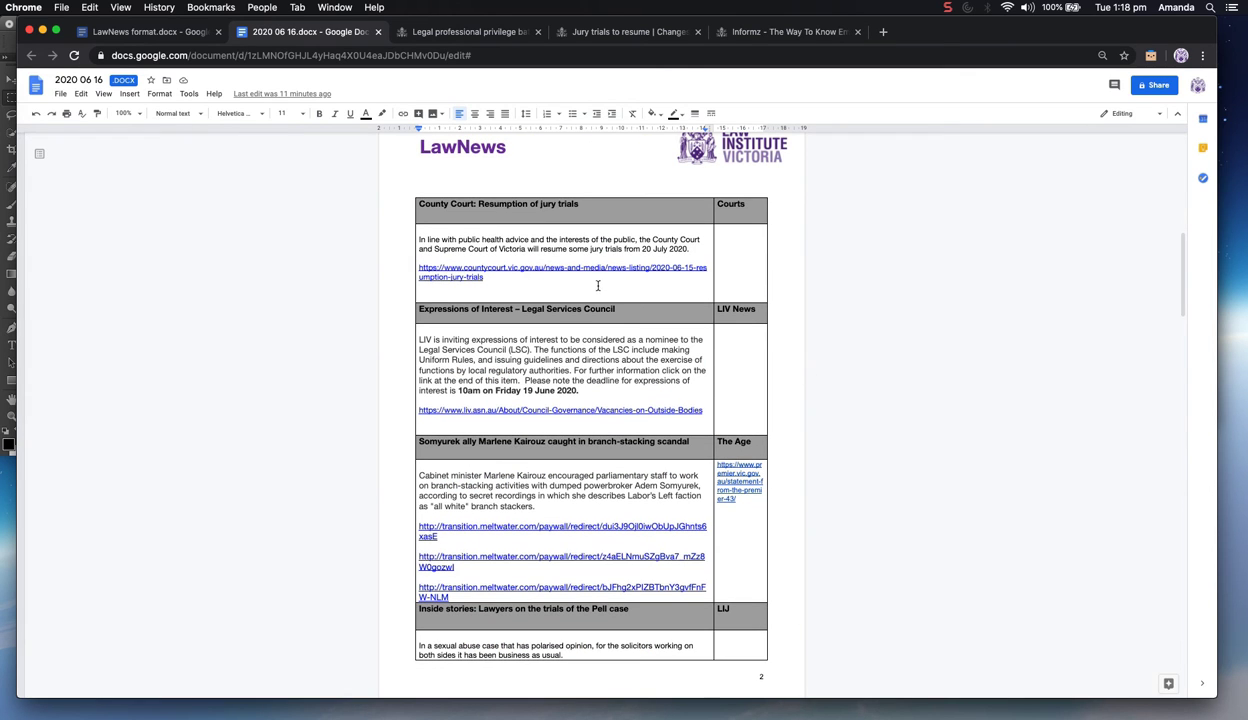
pyautogui.click(620, 316)
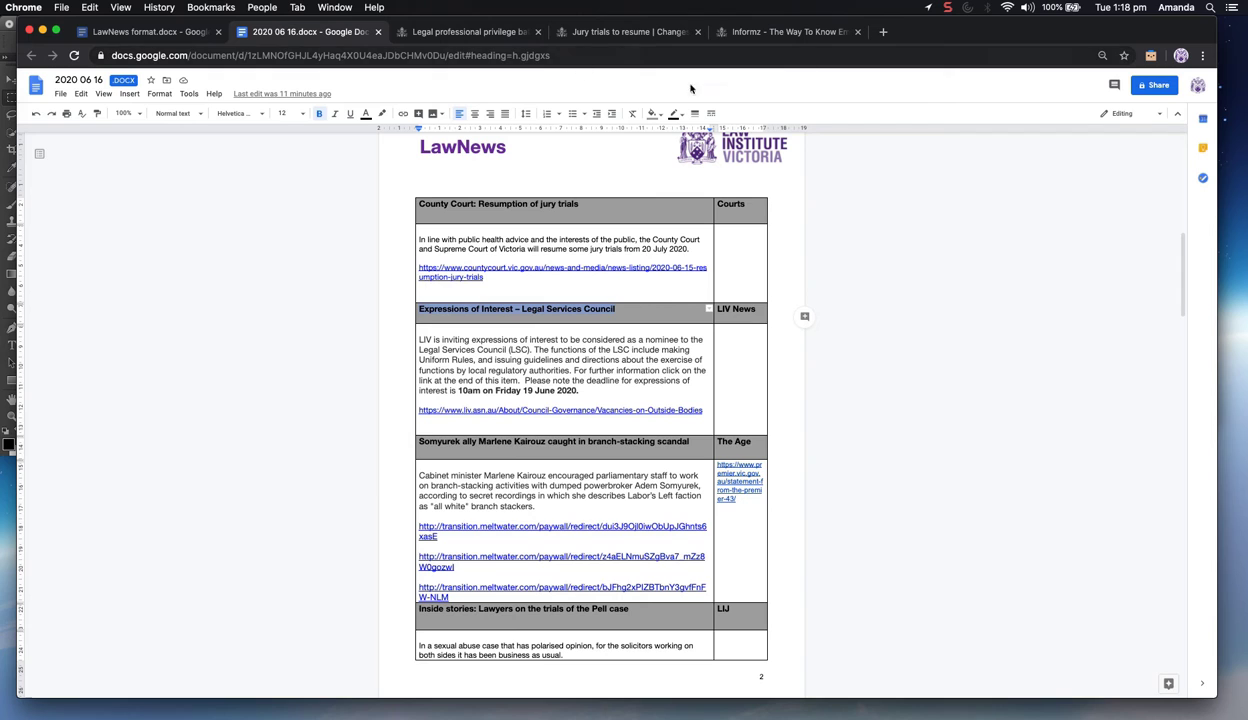
pyautogui.click(740, 32)
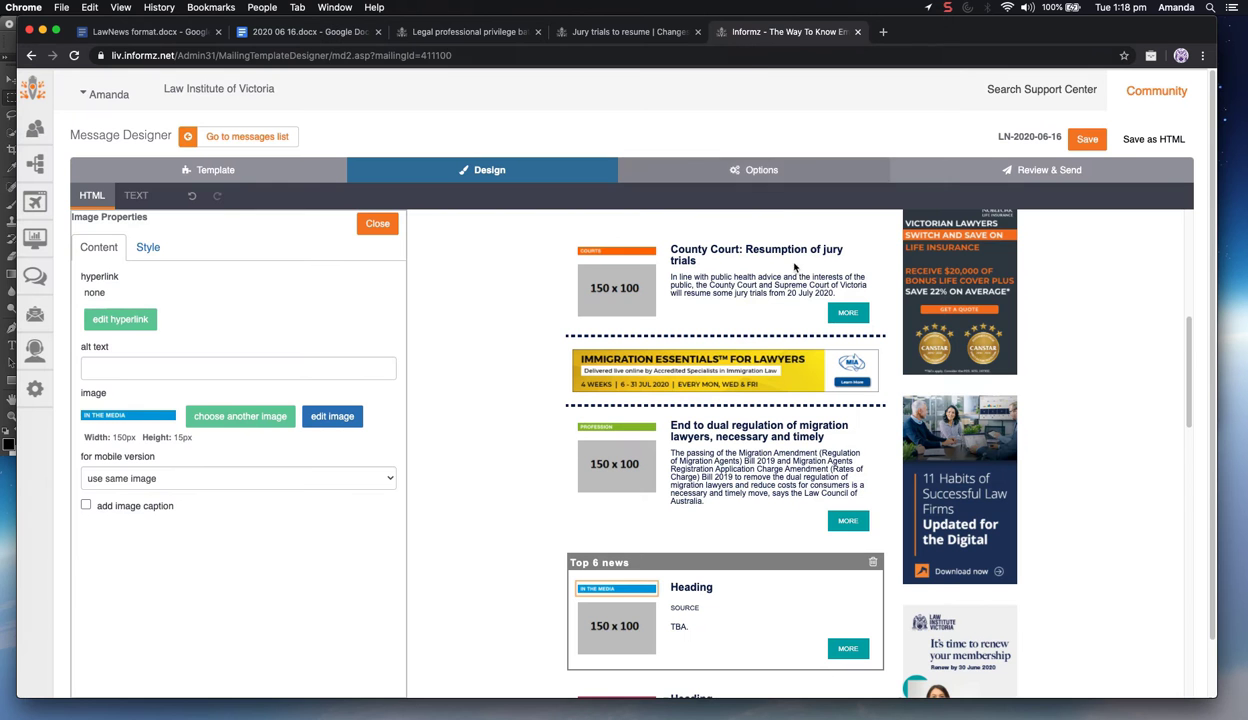
pyautogui.scroll(-3, 706, 392)
pyautogui.click(685, 412)
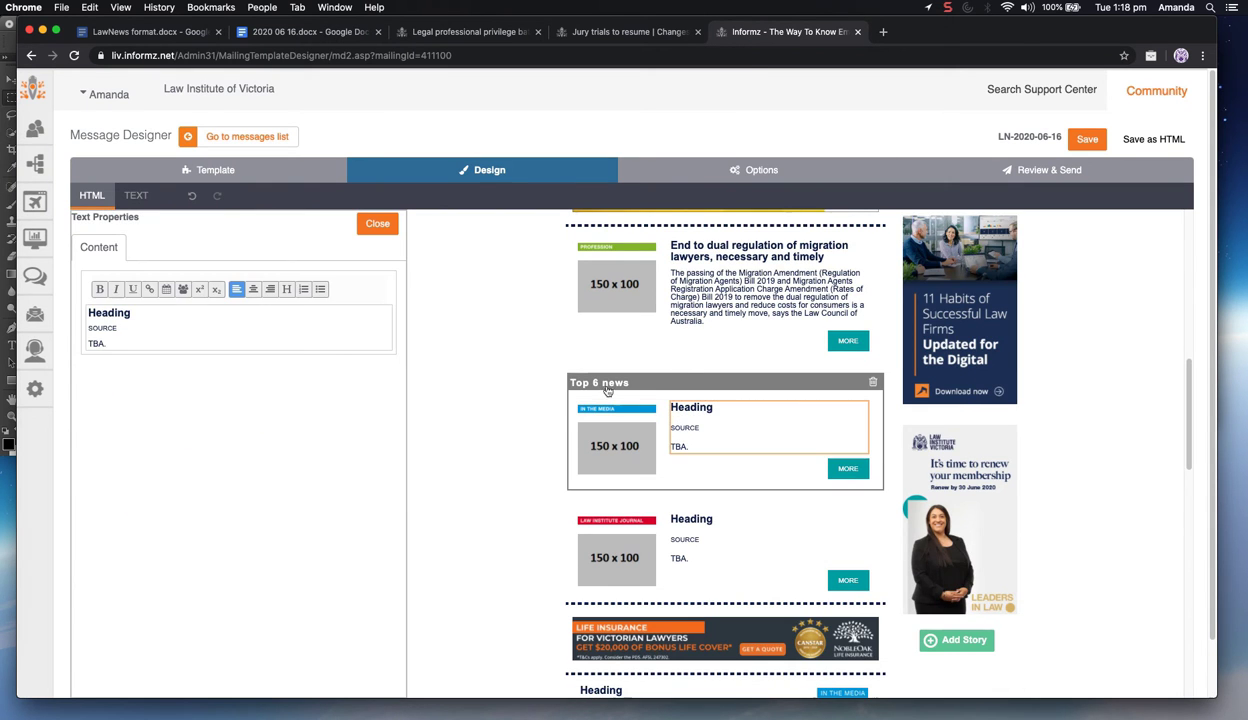
pyautogui.doubleClick(118, 316)
pyautogui.write('Expressions of Interest – Legal Services Council')
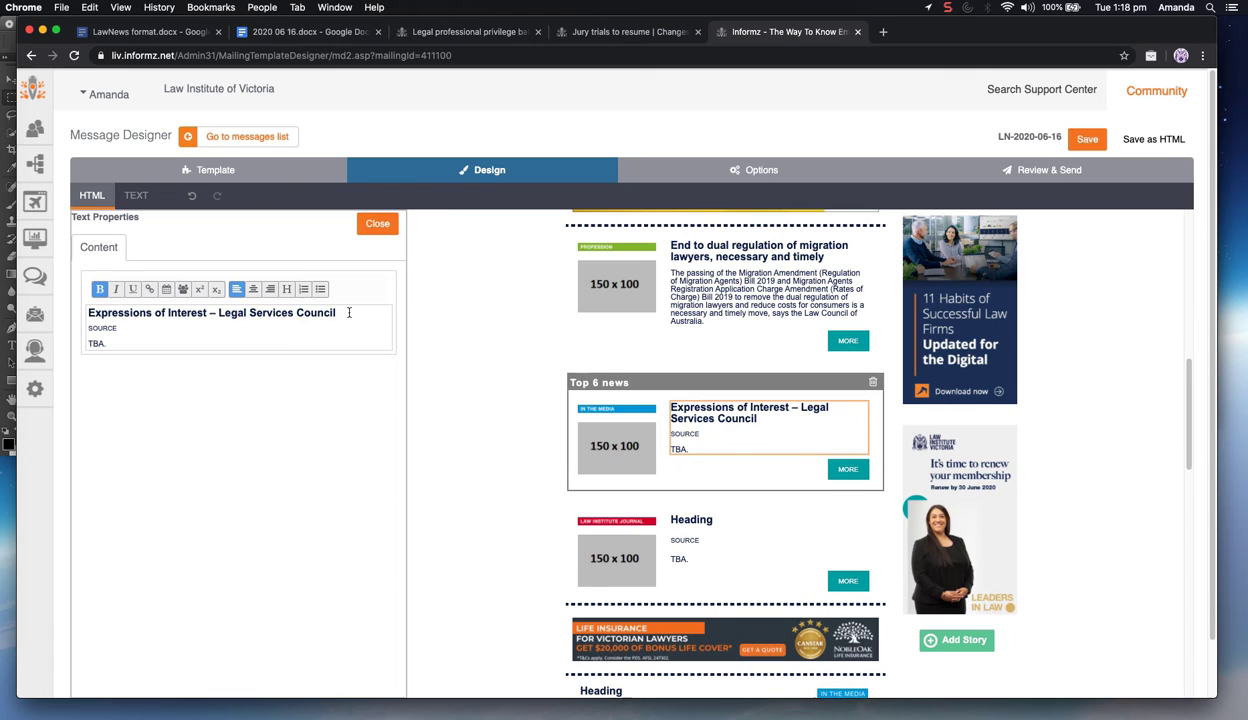
# Start a heading hyperlink named "Expressions of Interest – Legal Services Council", with the template link color off and color #081d4d
pyautogui.tripleClick(125, 305)
pyautogui.click(149, 289)
pyautogui.click(212, 301)
pyautogui.write('Expressions of Interest – Legal Services Council')
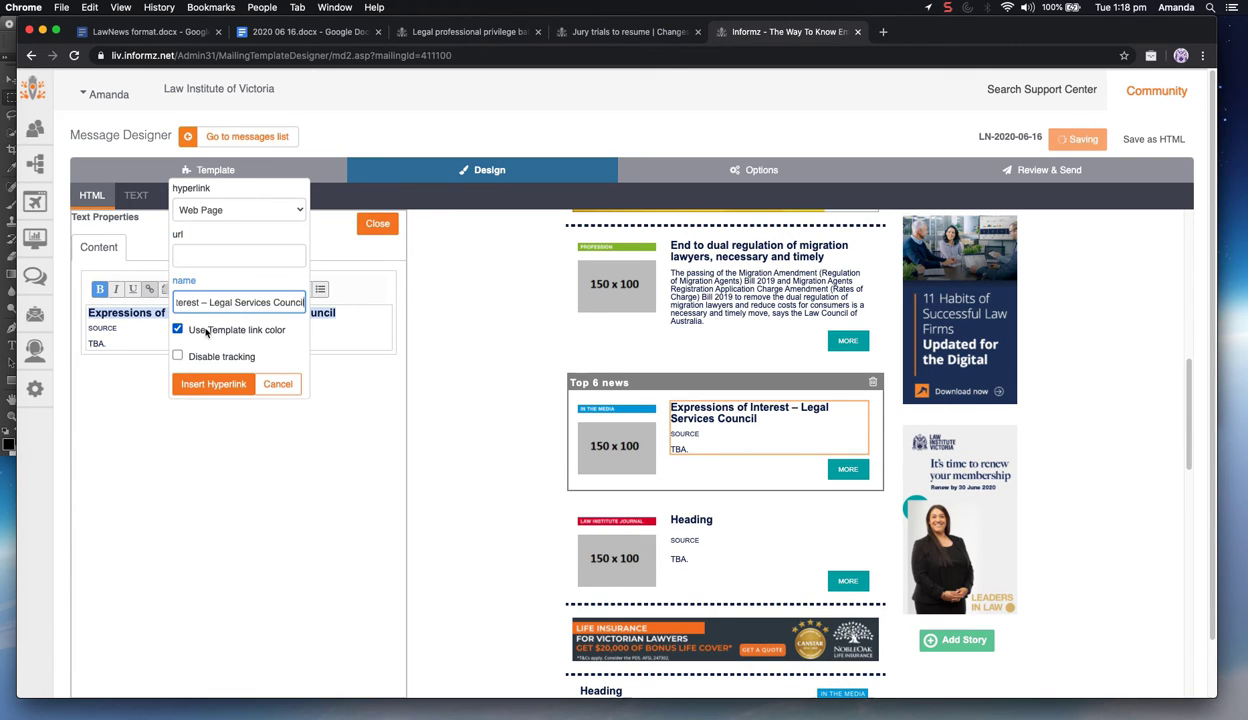
pyautogui.click(177, 329)
pyautogui.click(283, 347)
pyautogui.doubleClick(338, 384)
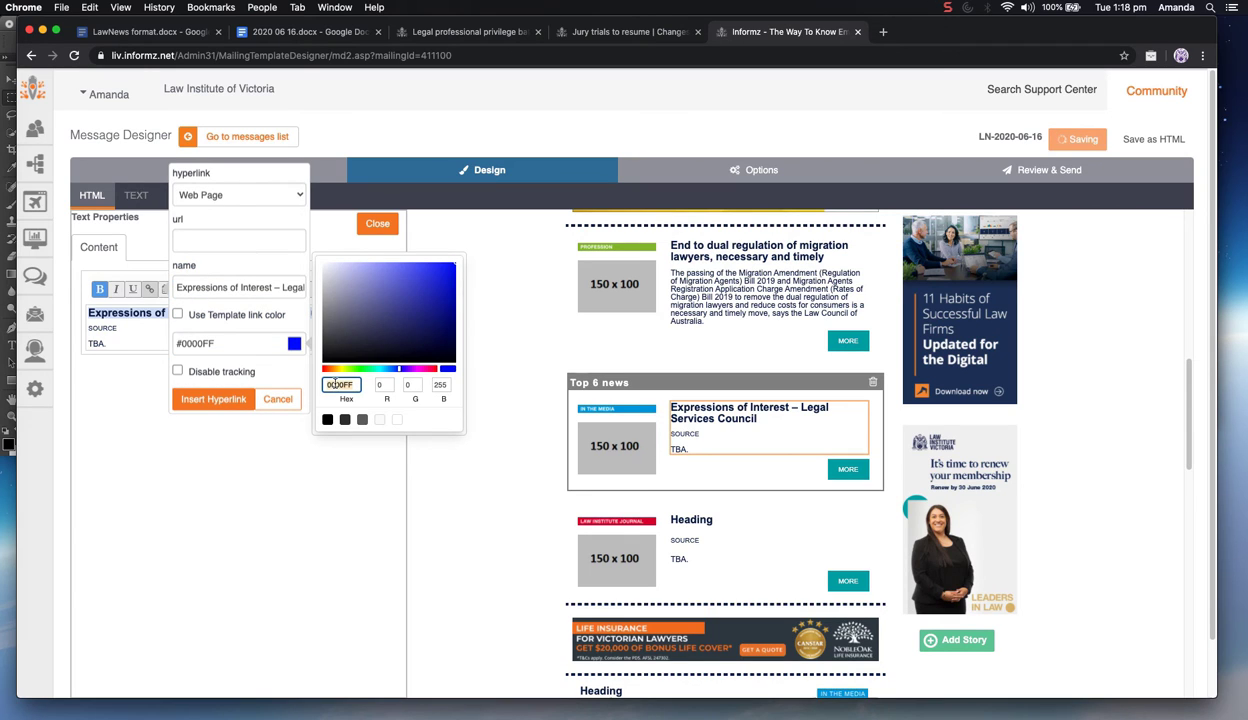
pyautogui.write('081d4d')
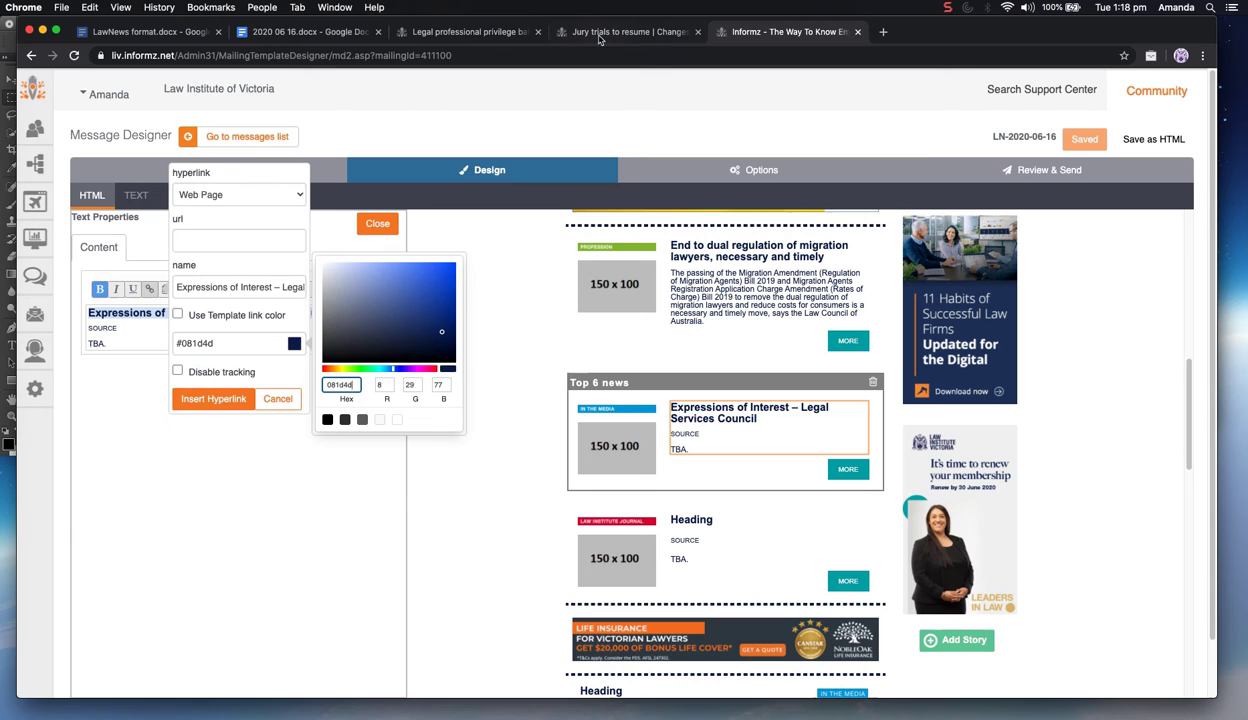
pyautogui.click(301, 35)
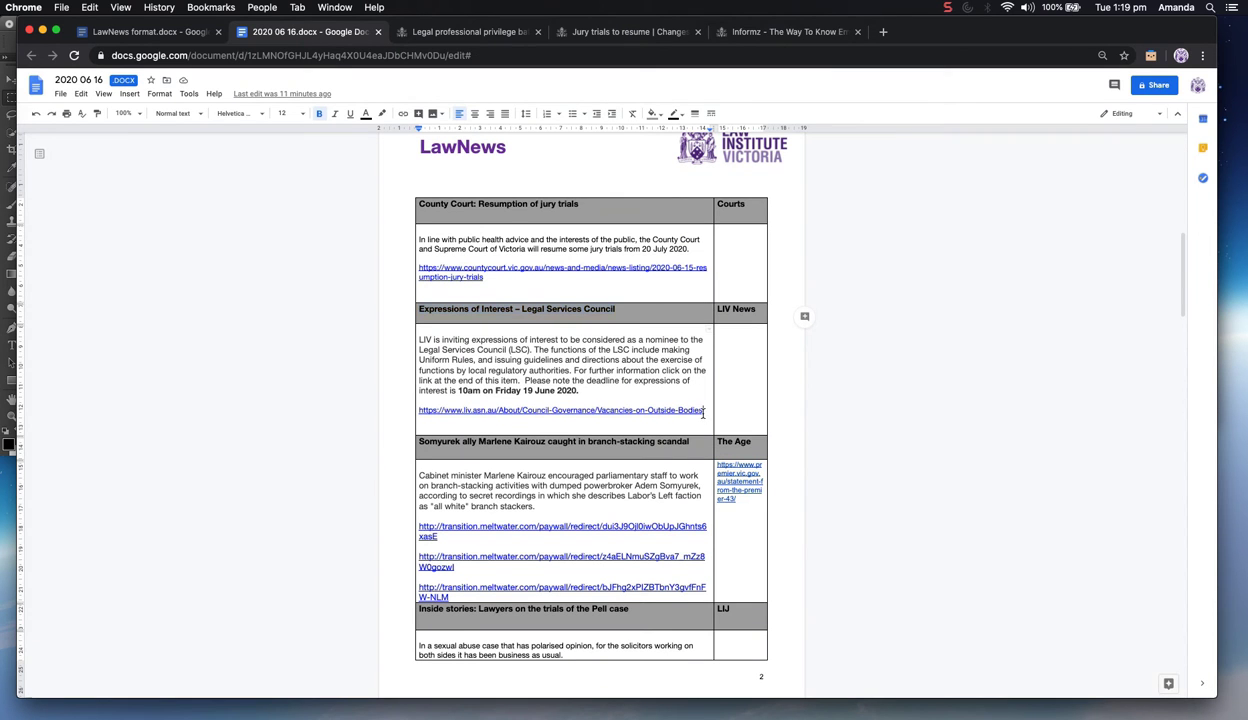
pyautogui.moveTo(702, 410); pyautogui.dragTo(419, 410)
pyautogui.press('super+c')
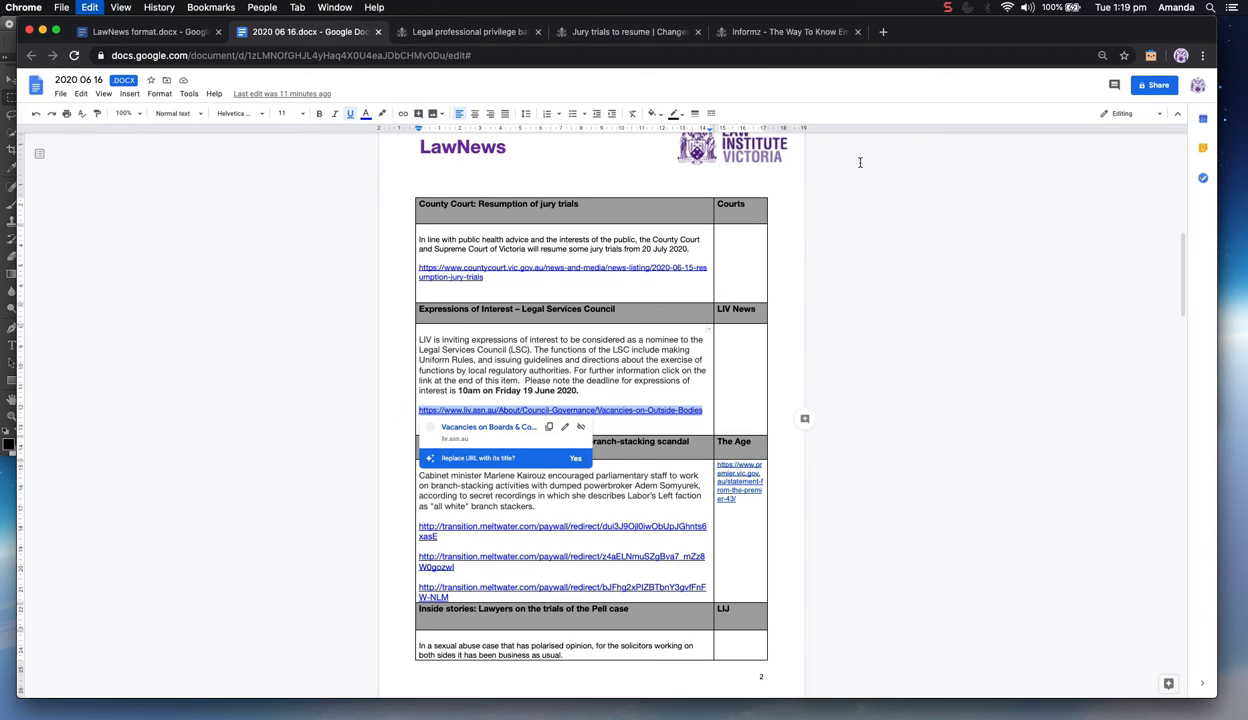
pyautogui.click(800, 32)
pyautogui.click(210, 247)
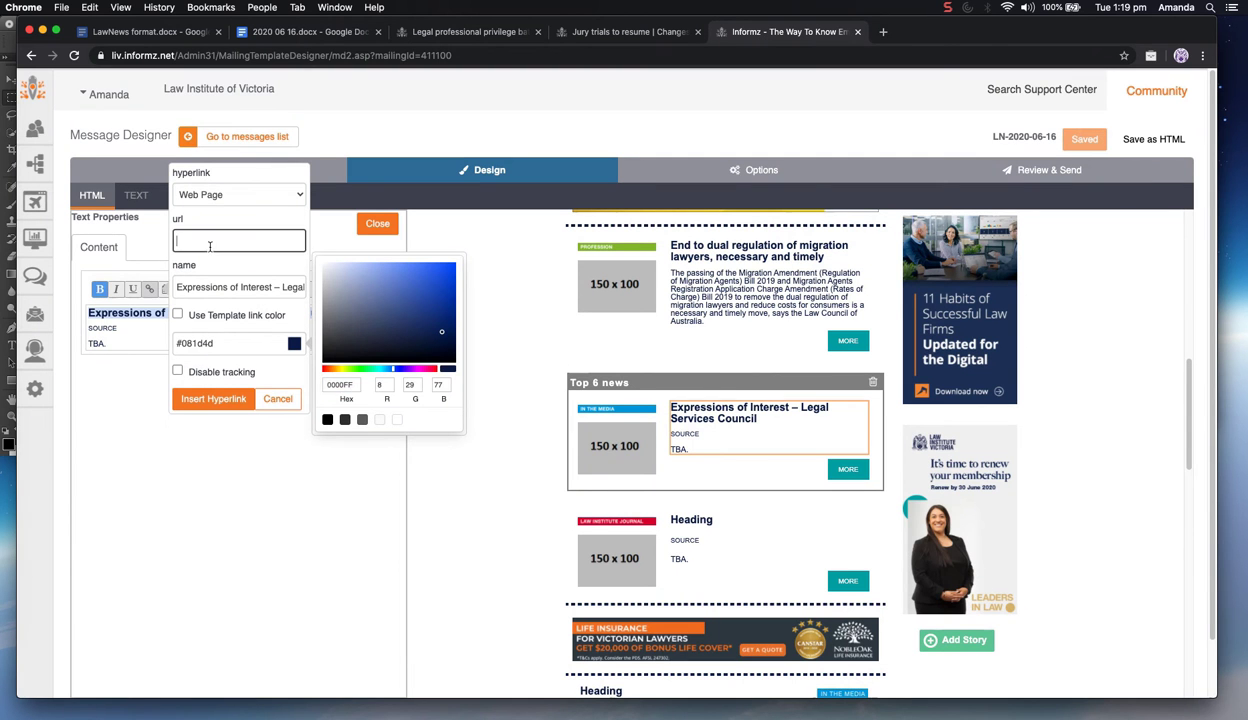
pyautogui.press('super+v')
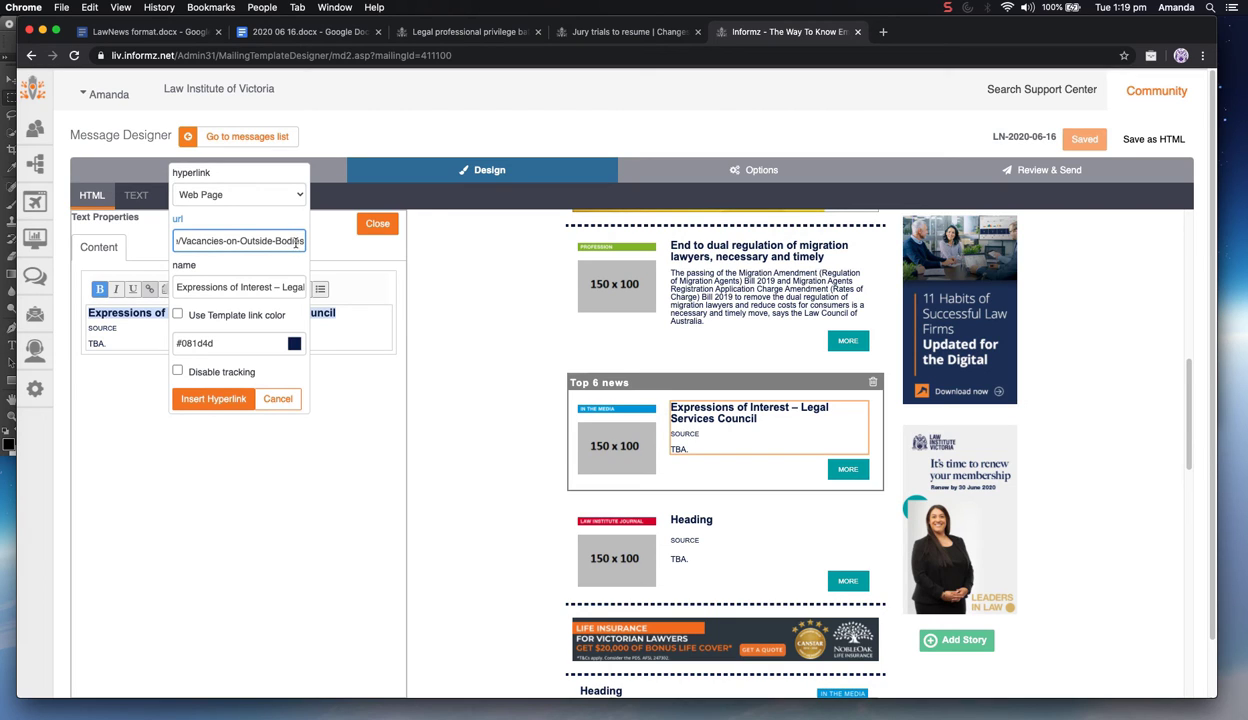
pyautogui.press('super+a')
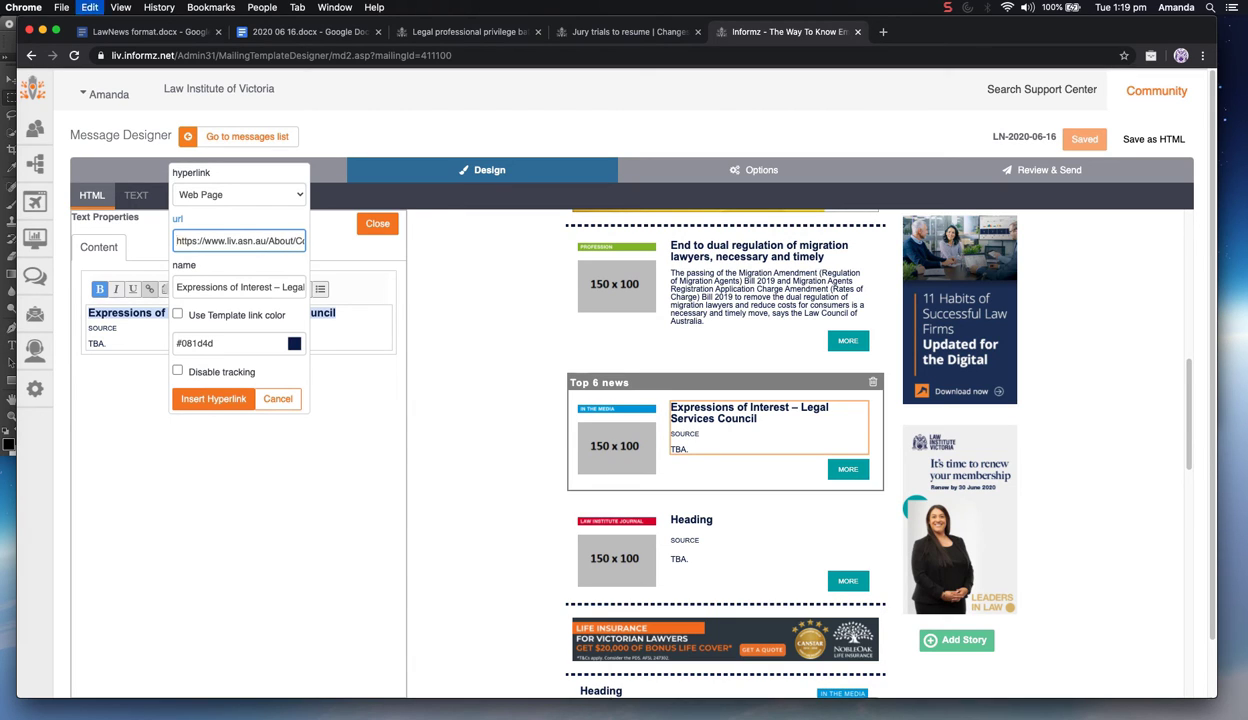
pyautogui.click(204, 399)
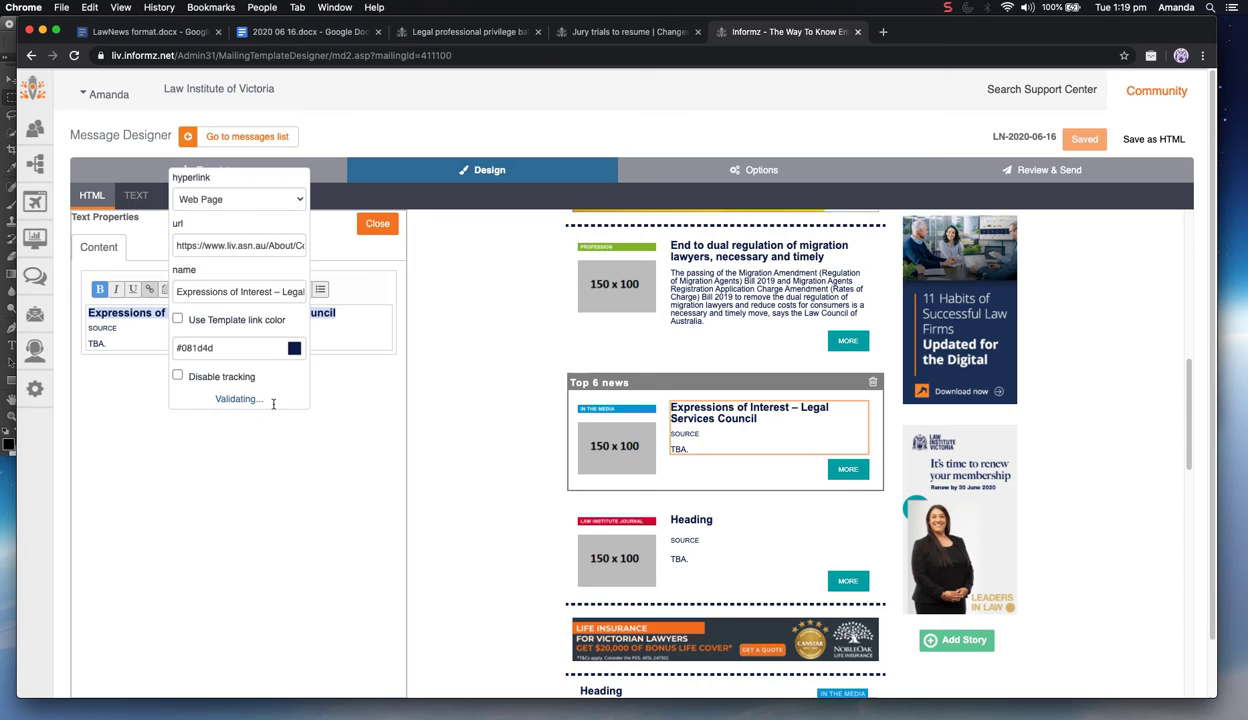
# Link the Legal Services Council story's placeholder image to the same URL, naming the hyperlink "Expressions of Interest – Legal Services Council"
pyautogui.click(615, 451)
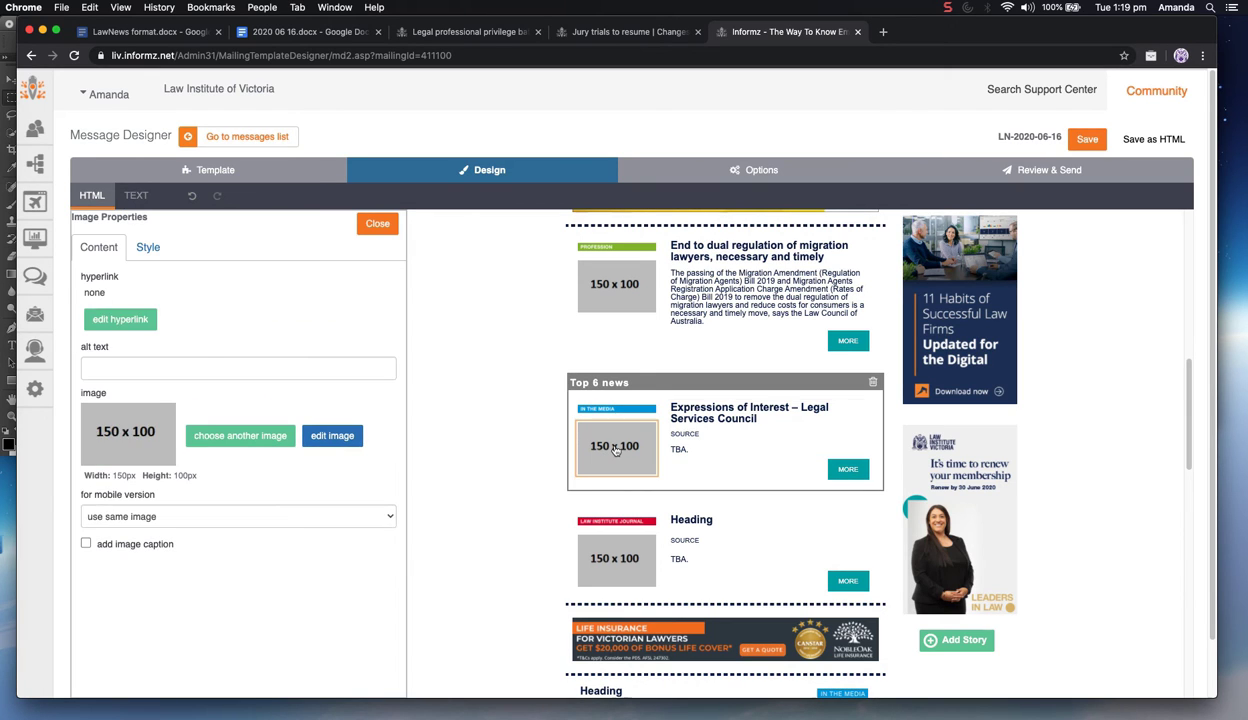
pyautogui.click(145, 318)
pyautogui.hotkey('ctrl', 'v')
pyautogui.press('Tab')
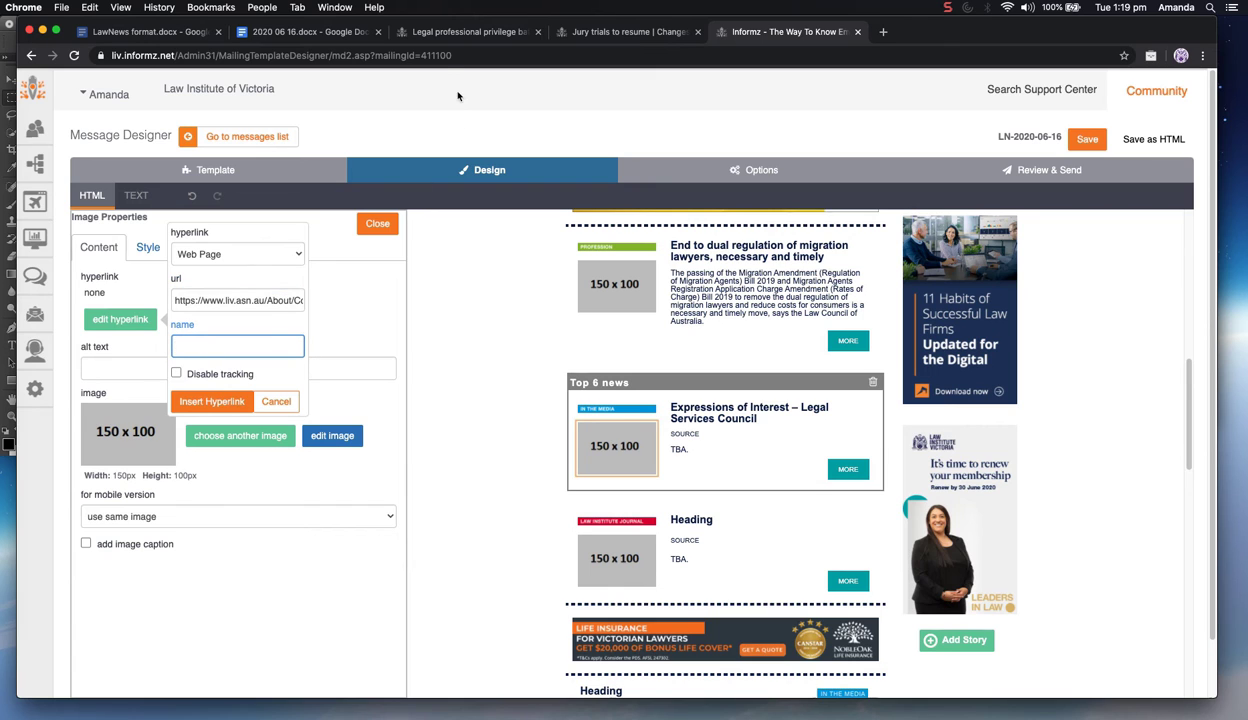
pyautogui.click(310, 31)
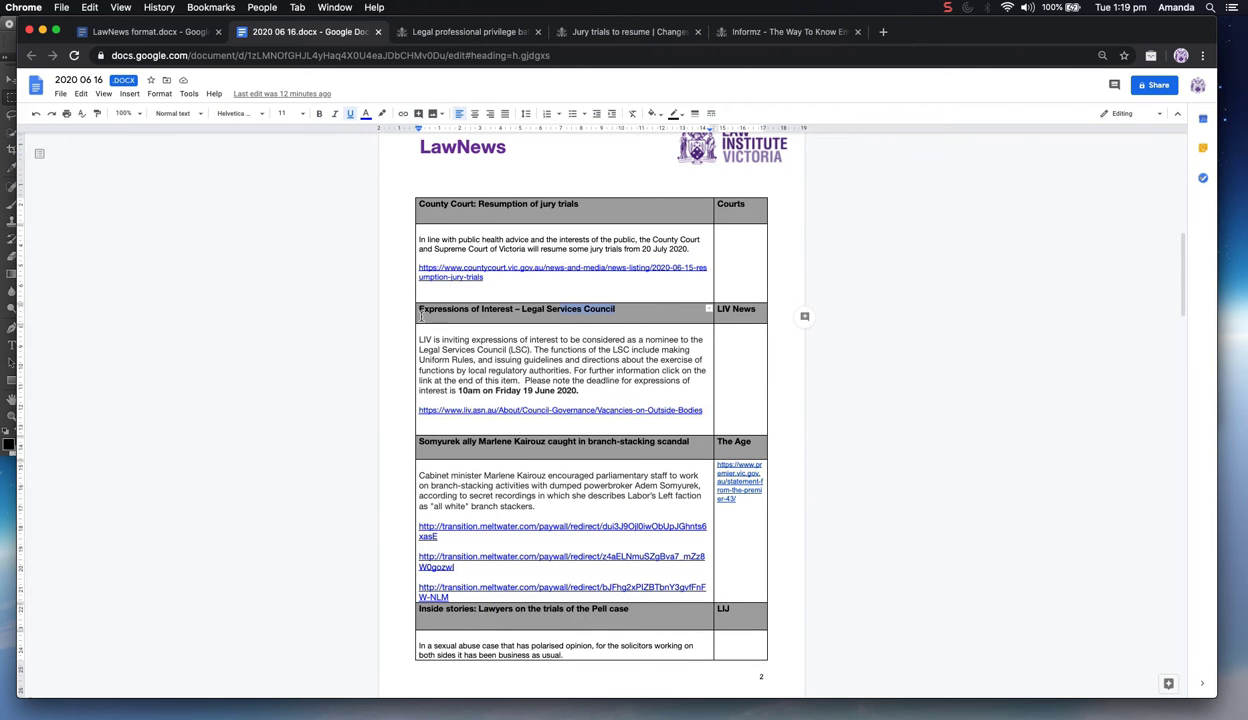
pyautogui.click(742, 33)
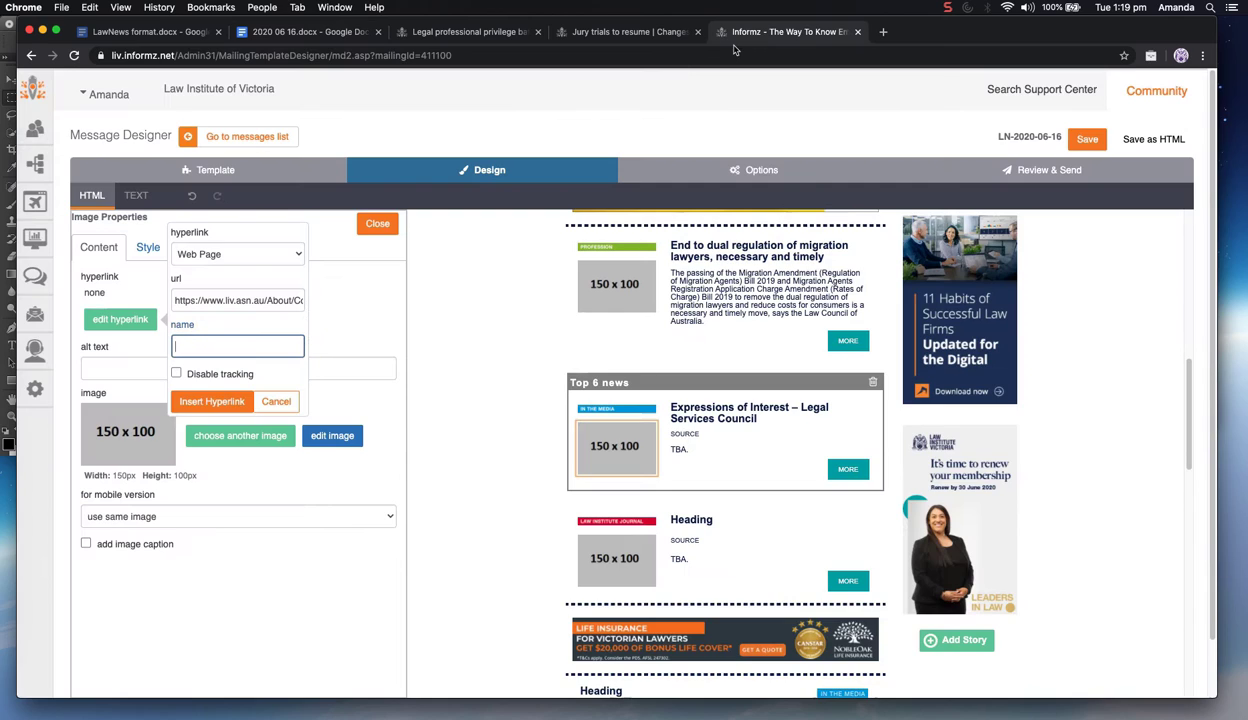
pyautogui.press('super+v')
pyautogui.press('Return')
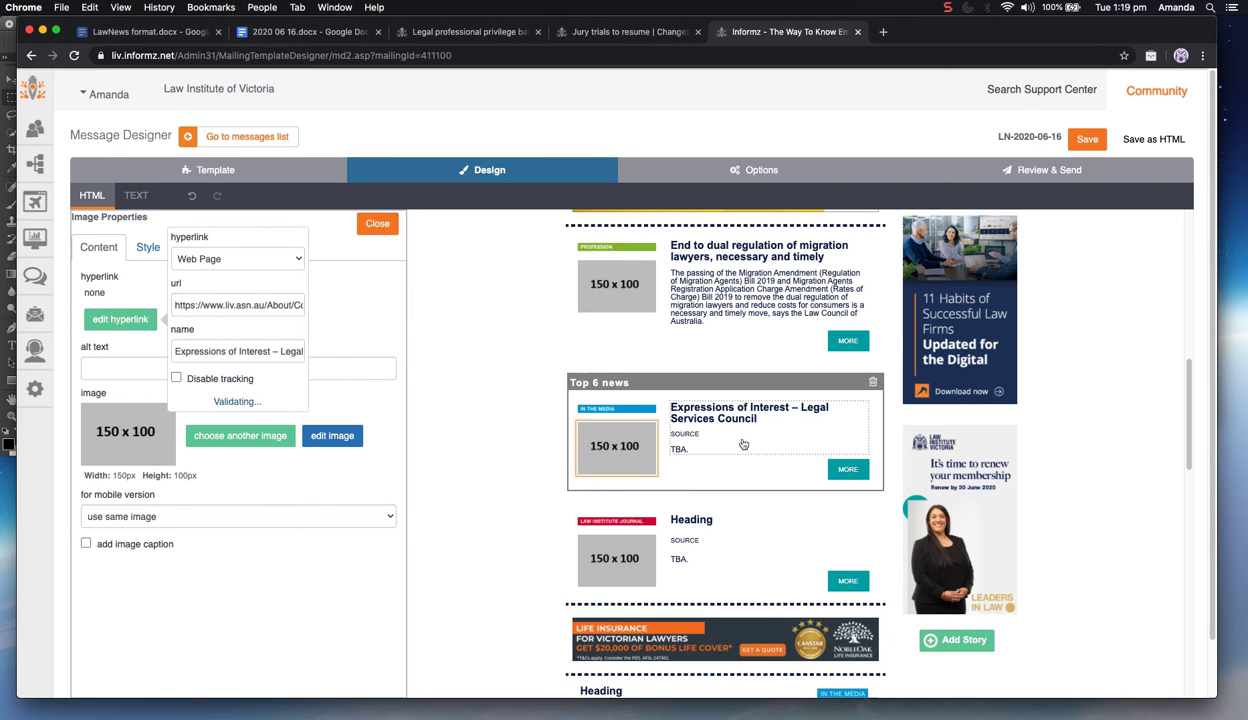
# Start a hyperlink on the Legal Services Council story's MORE button, named "Expressions of Interest – Legal Services Council"
pyautogui.click(822, 464)
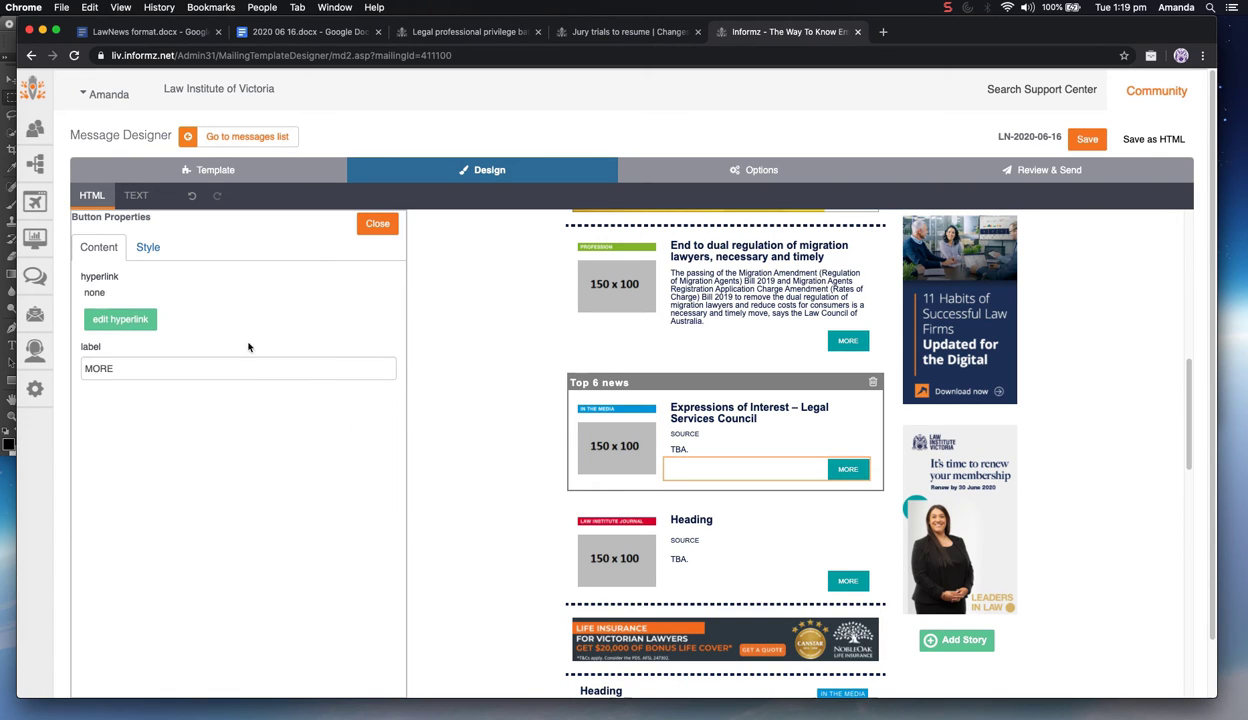
pyautogui.click(120, 319)
pyautogui.press('Tab')
pyautogui.press('super+v')
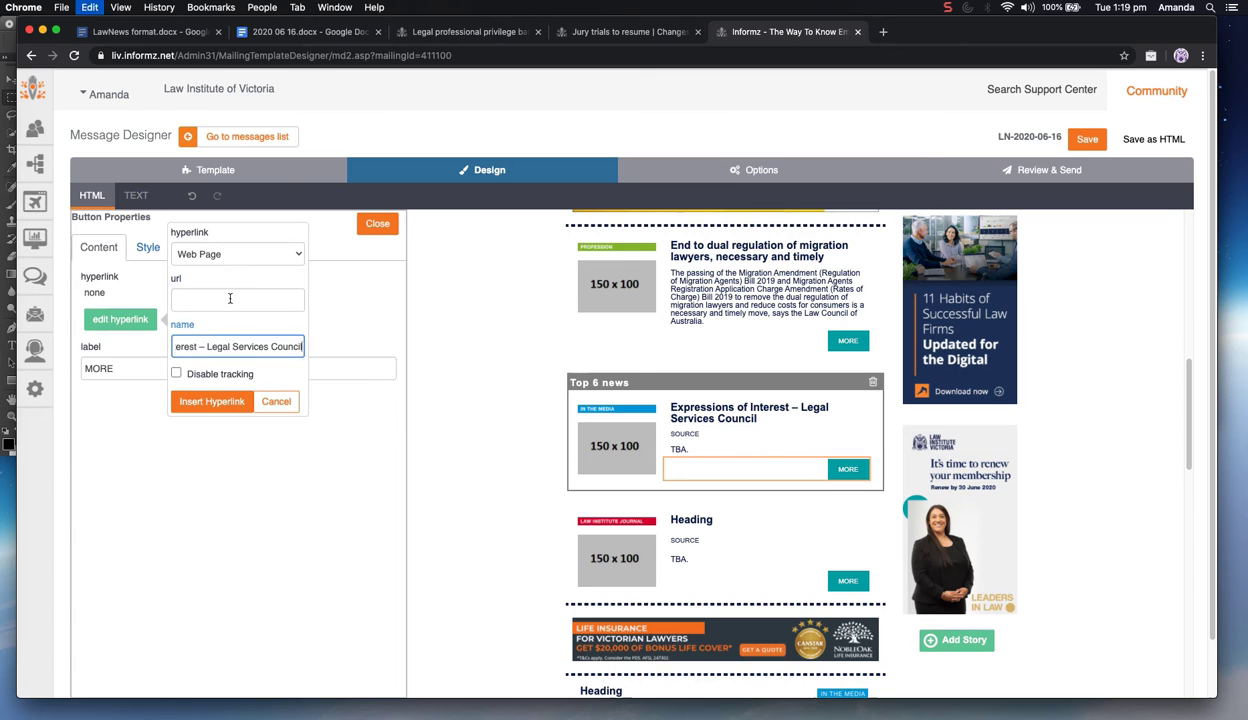
pyautogui.click(228, 296)
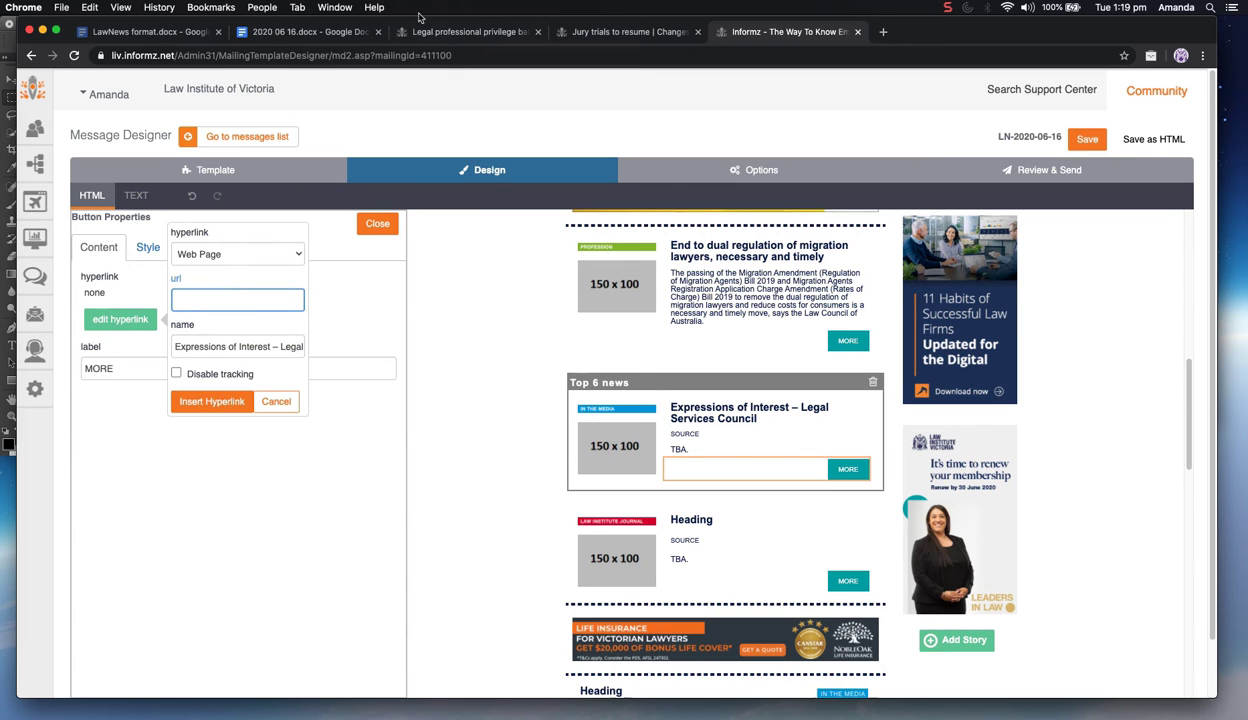
pyautogui.click(300, 31)
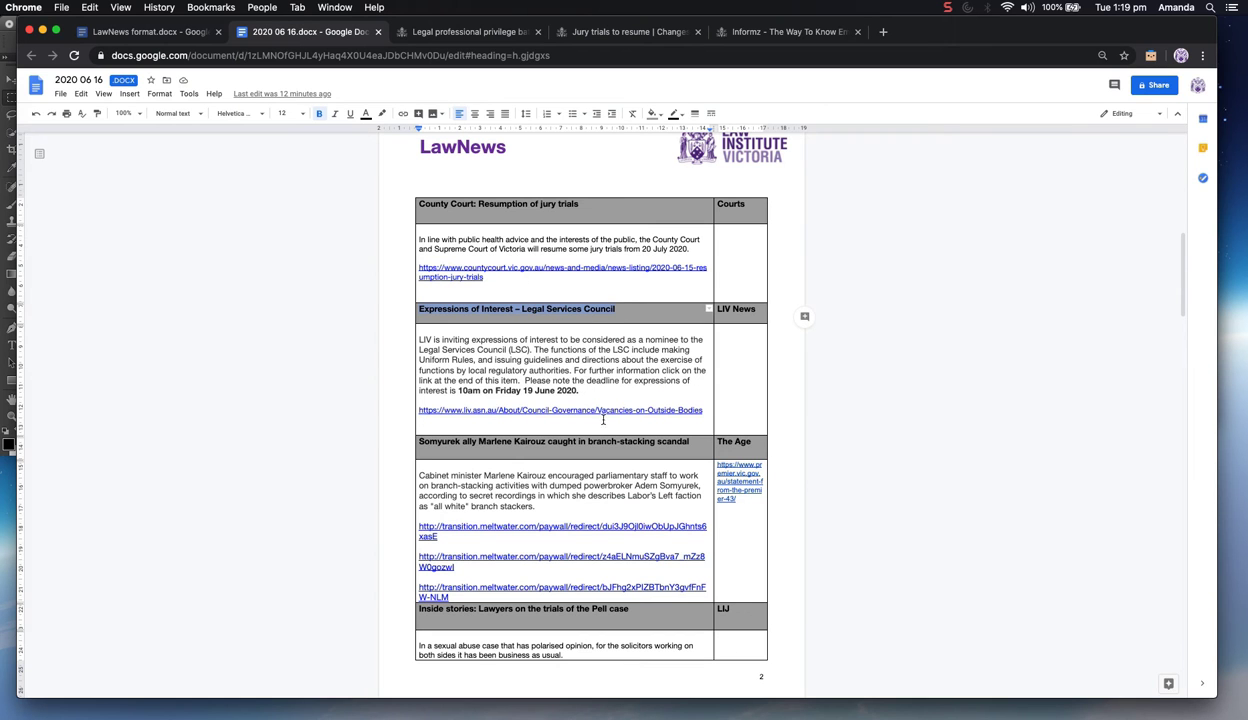
pyautogui.moveTo(705, 412); pyautogui.dragTo(416, 407)
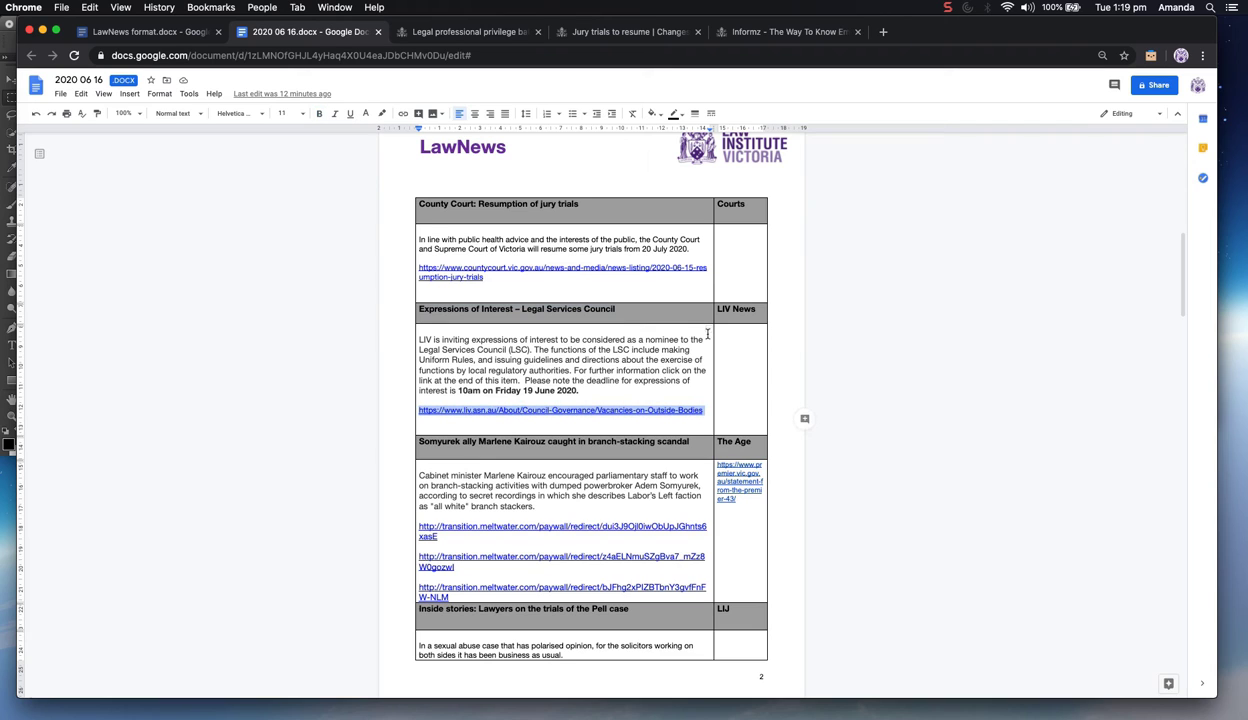
pyautogui.press('super+c')
pyautogui.click(813, 31)
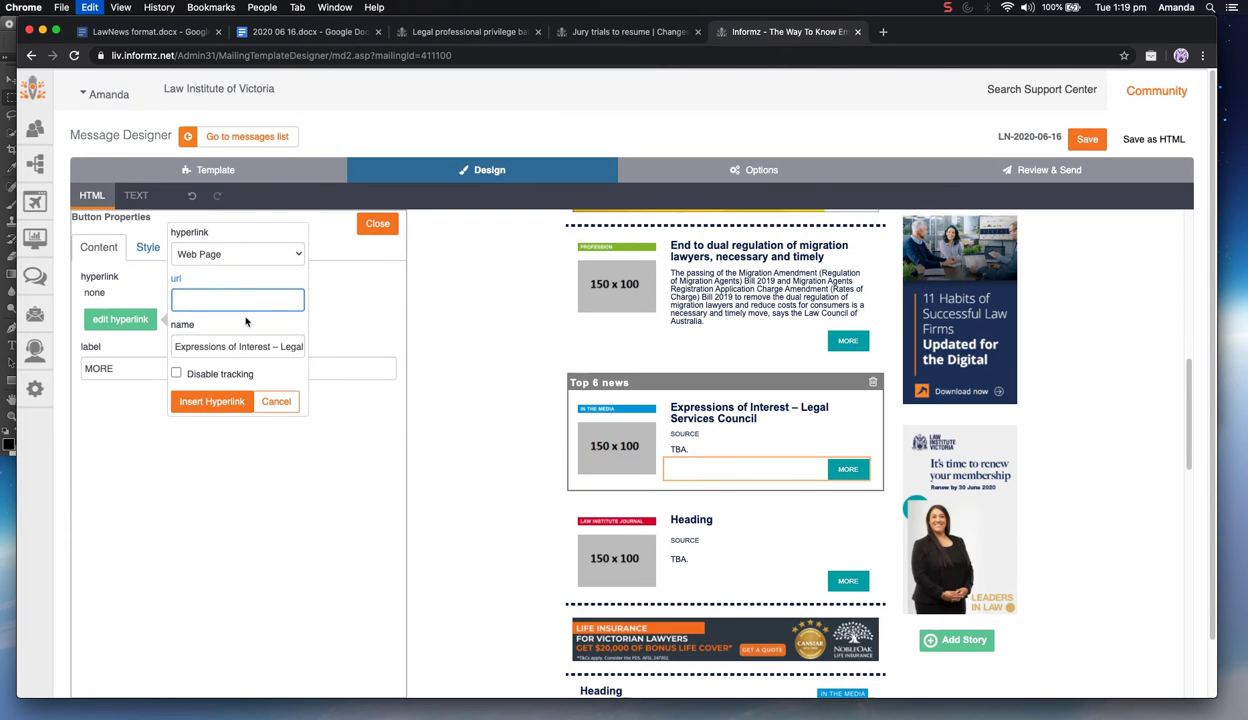
pyautogui.press('super+v')
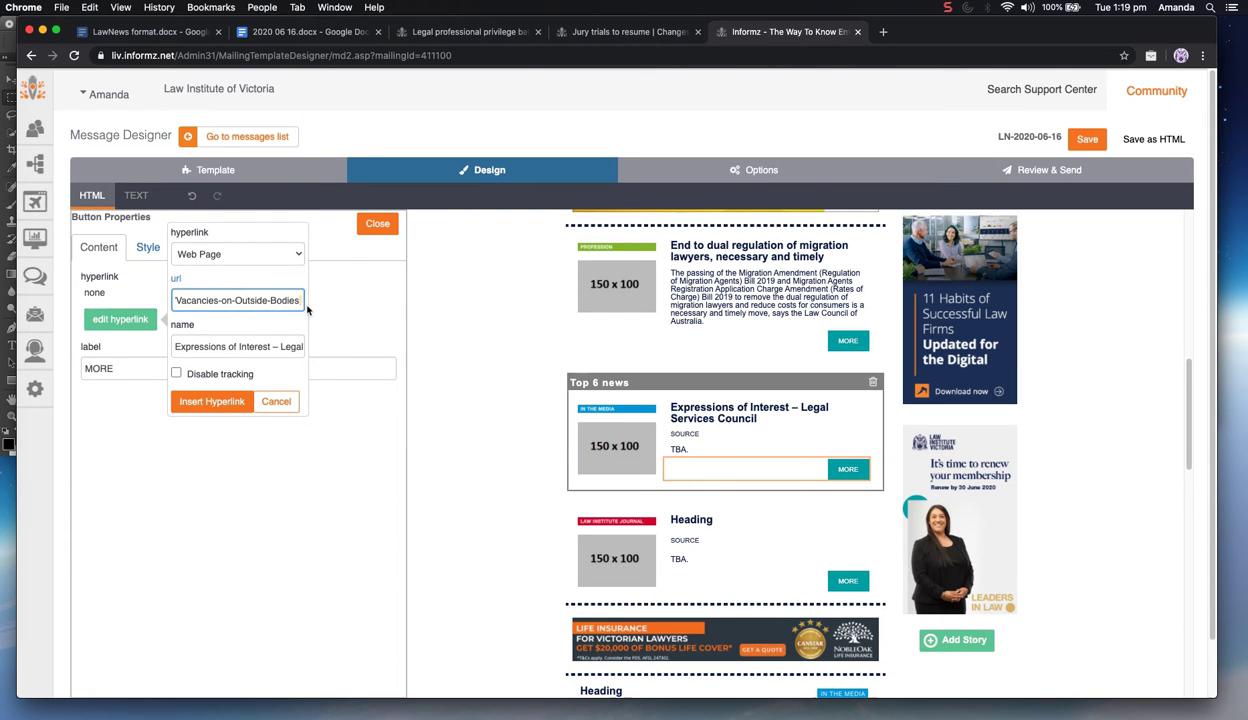
pyautogui.press('Return')
# Link the MORE button to the copied Vacancies-on-Outside-Bodies URL without its trailing space, naming the hyperlink "Expression of interest- Legal services council"
pyautogui.click(120, 318)
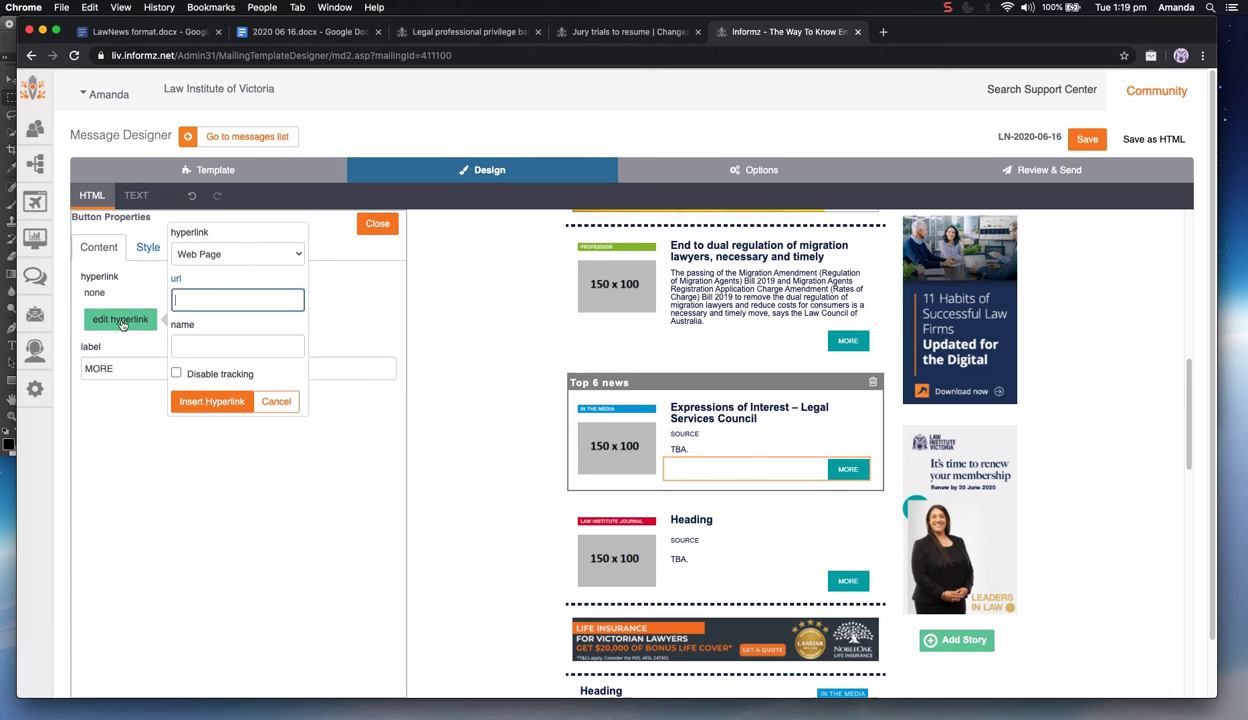
pyautogui.press('super+v')
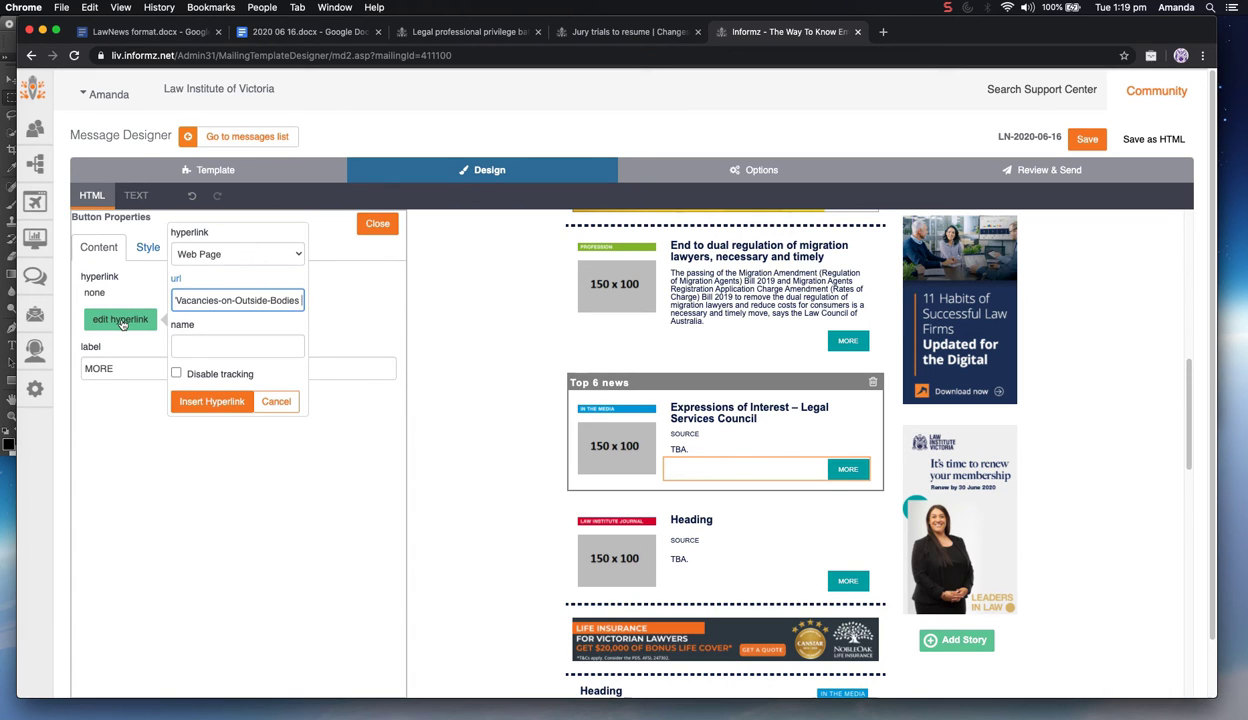
pyautogui.press('BackSpace')
pyautogui.press('Tab')
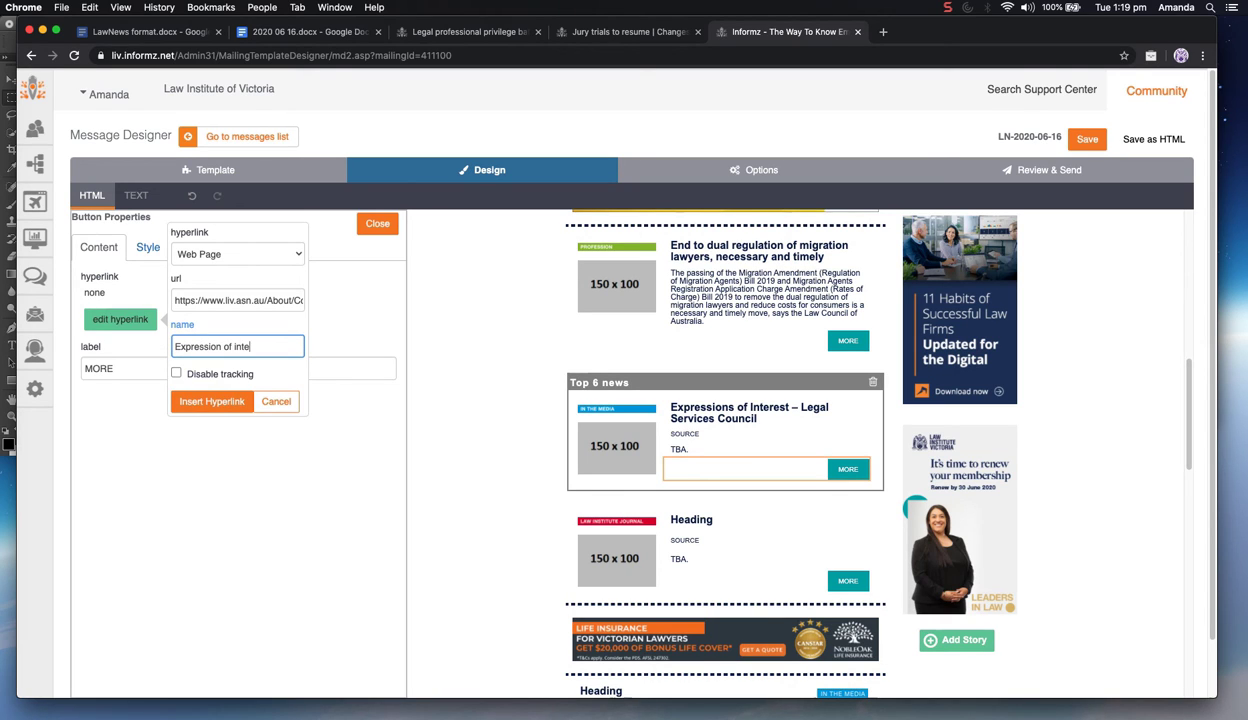
pyautogui.write('Expression of interest- Legal')
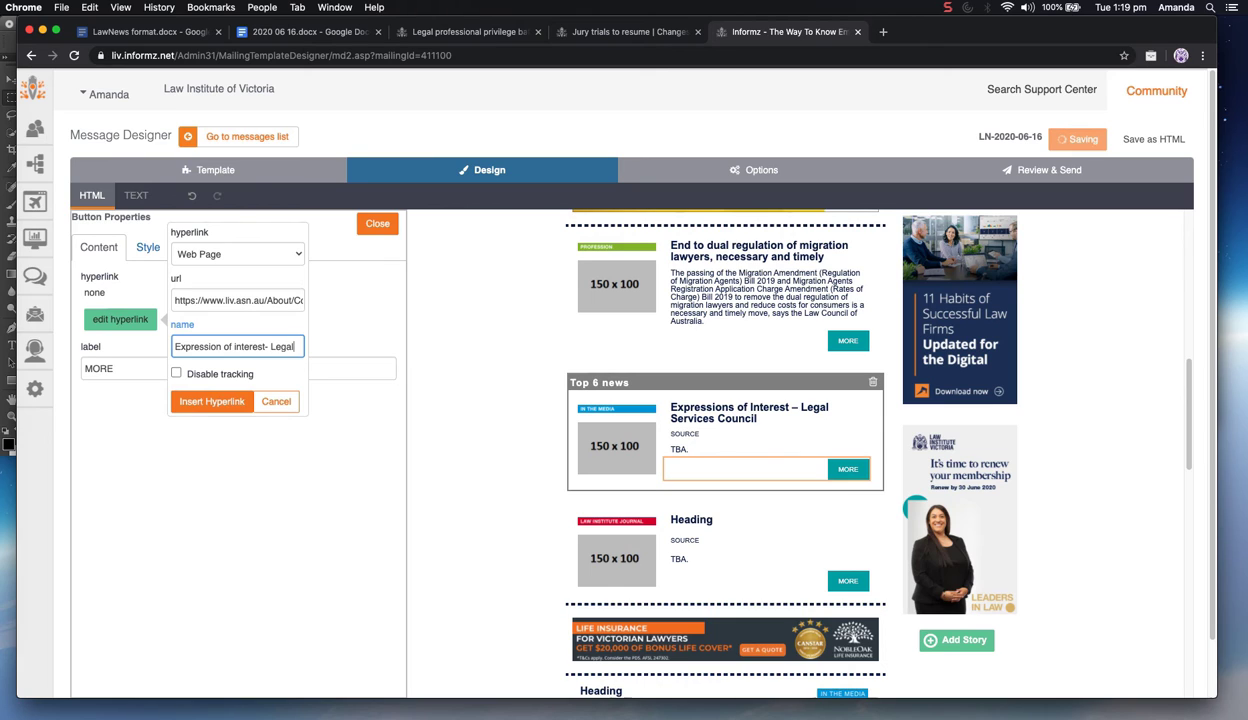
pyautogui.write(' services council')
pyautogui.click(184, 406)
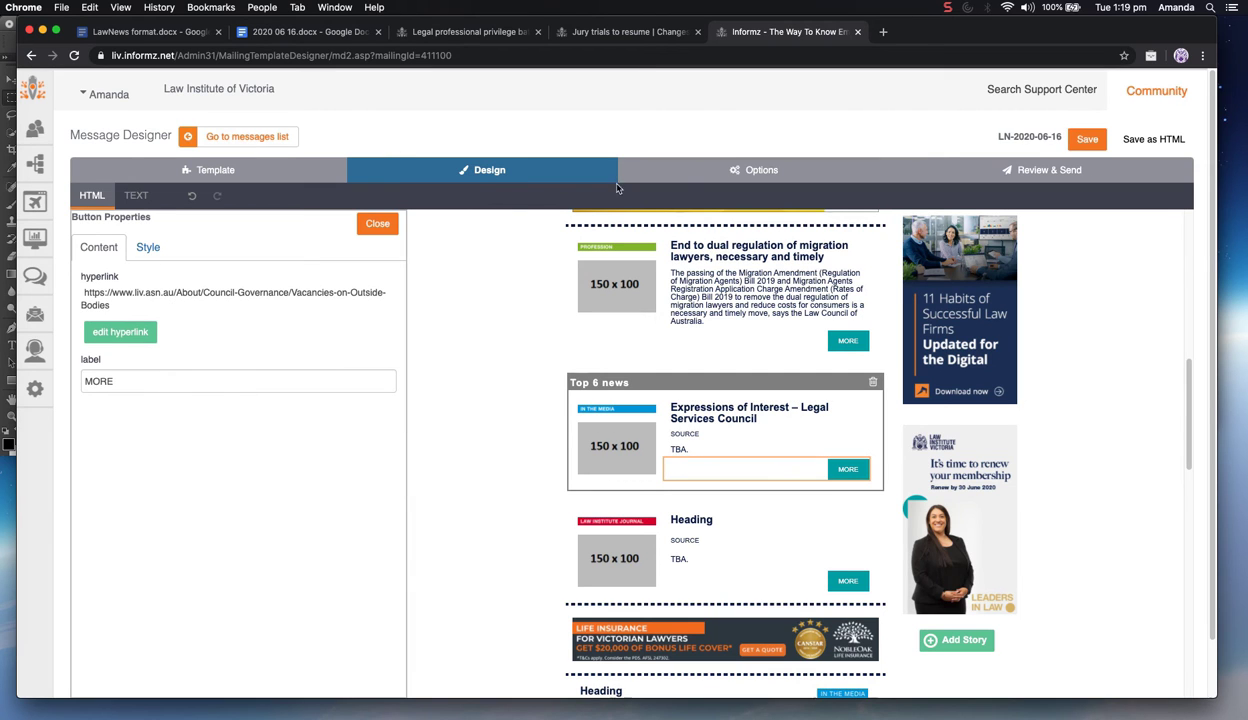
# Replace the Legal Services Council story's TBA placeholder with its LIV expressions of interest summary from 2020 06 16.docx, leaving the source document intact
pyautogui.click(301, 33)
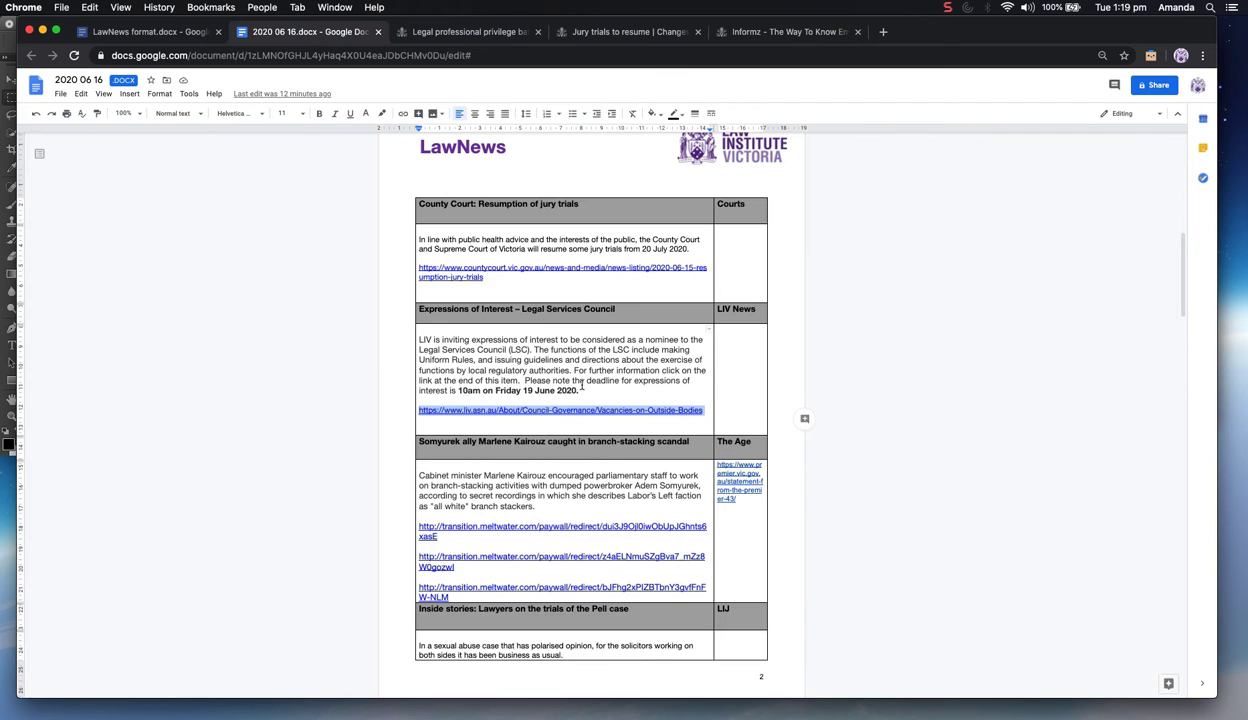
pyautogui.moveTo(582, 389); pyautogui.dragTo(420, 338)
pyautogui.press('BackSpace')
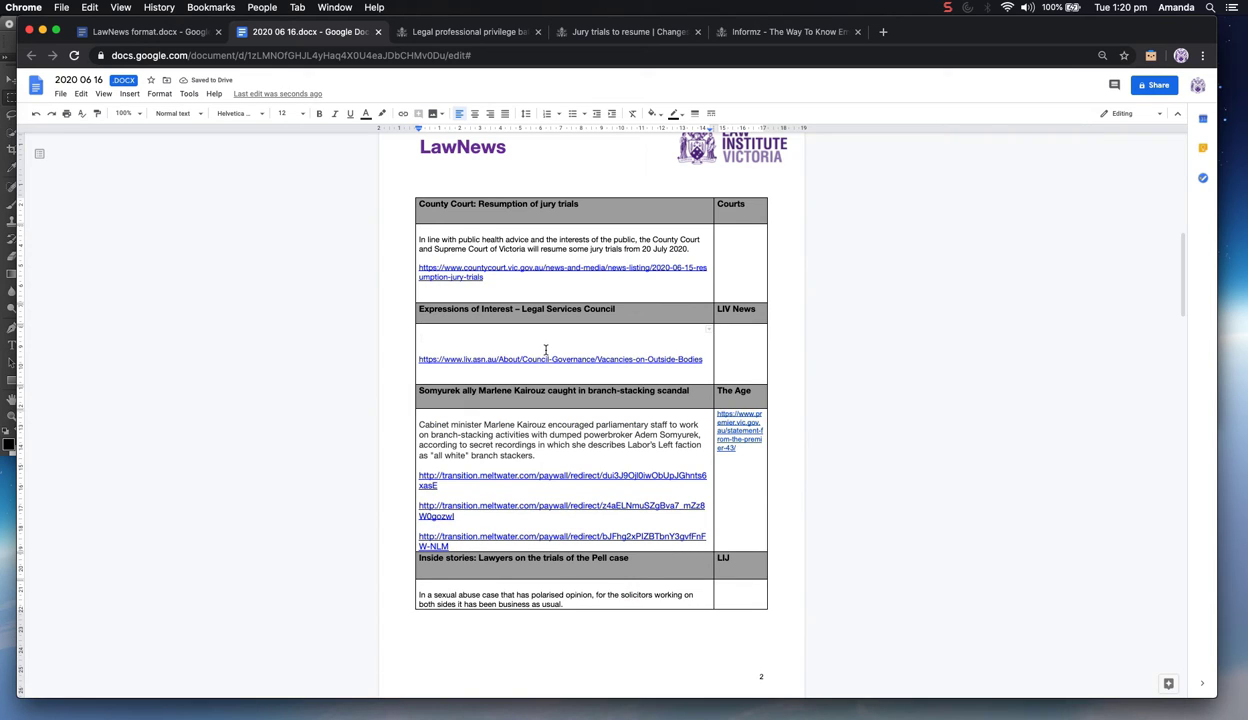
pyautogui.press('super+z')
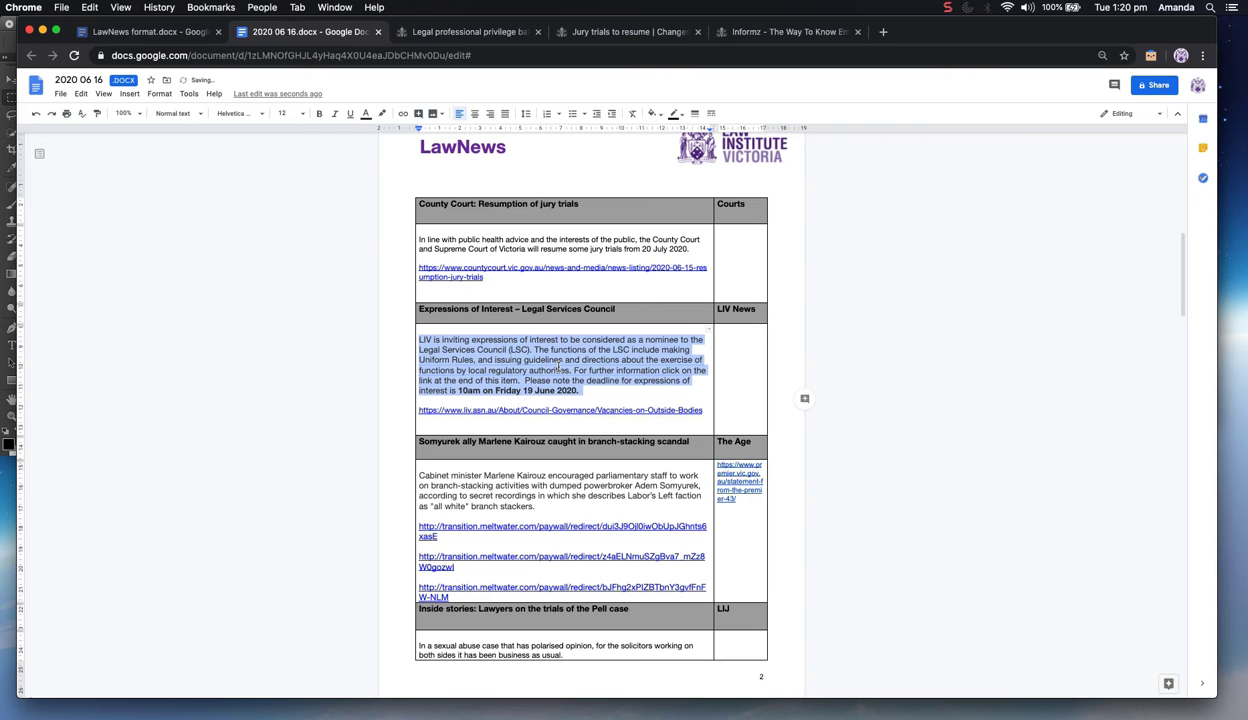
pyautogui.click(726, 34)
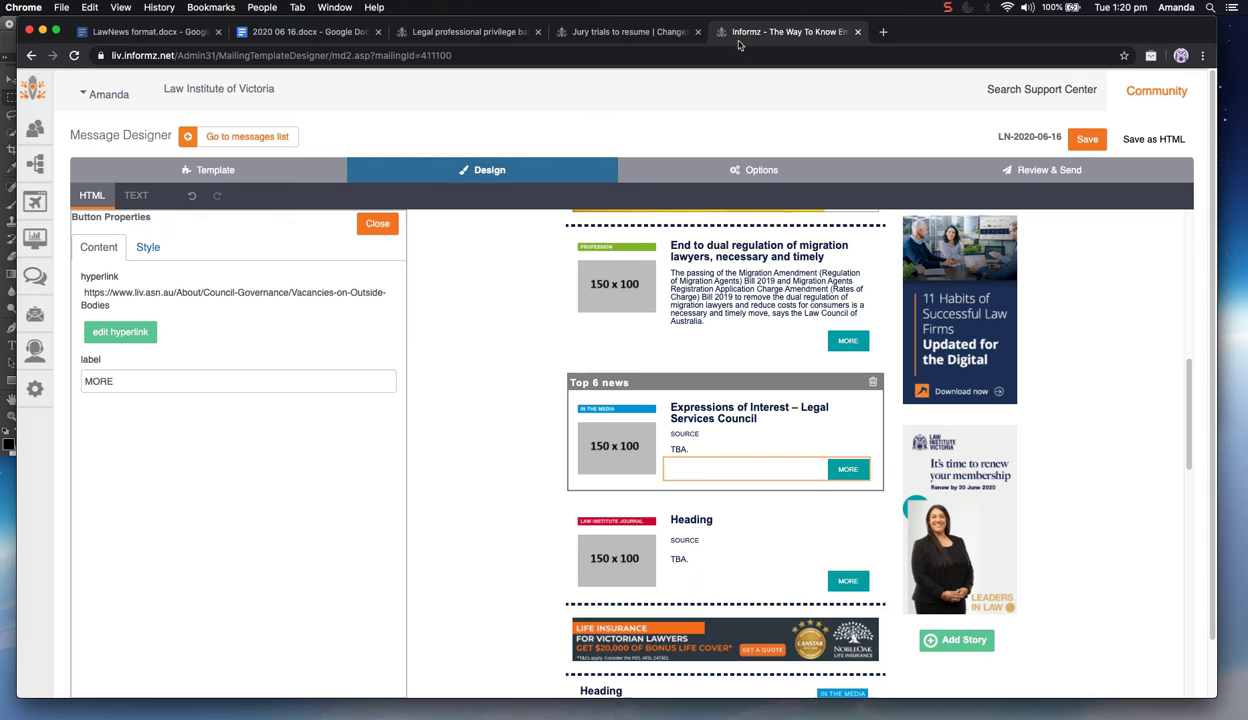
pyautogui.click(730, 449)
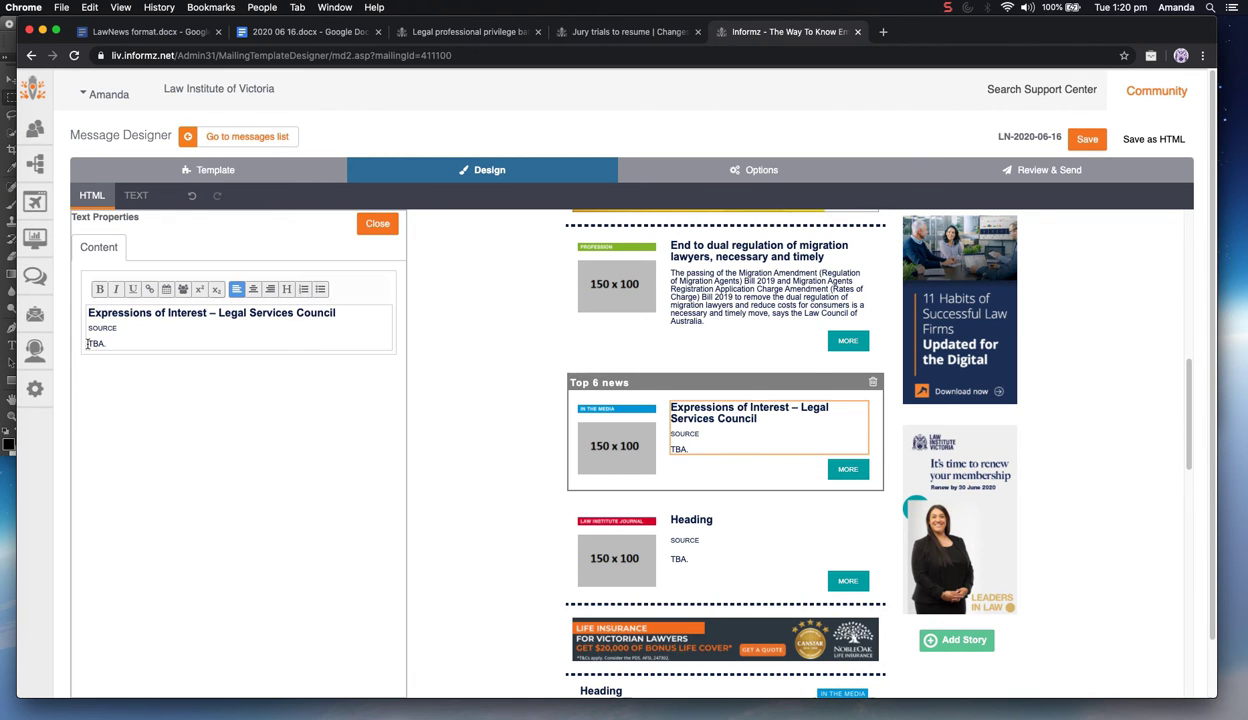
pyautogui.press('cmd+v')
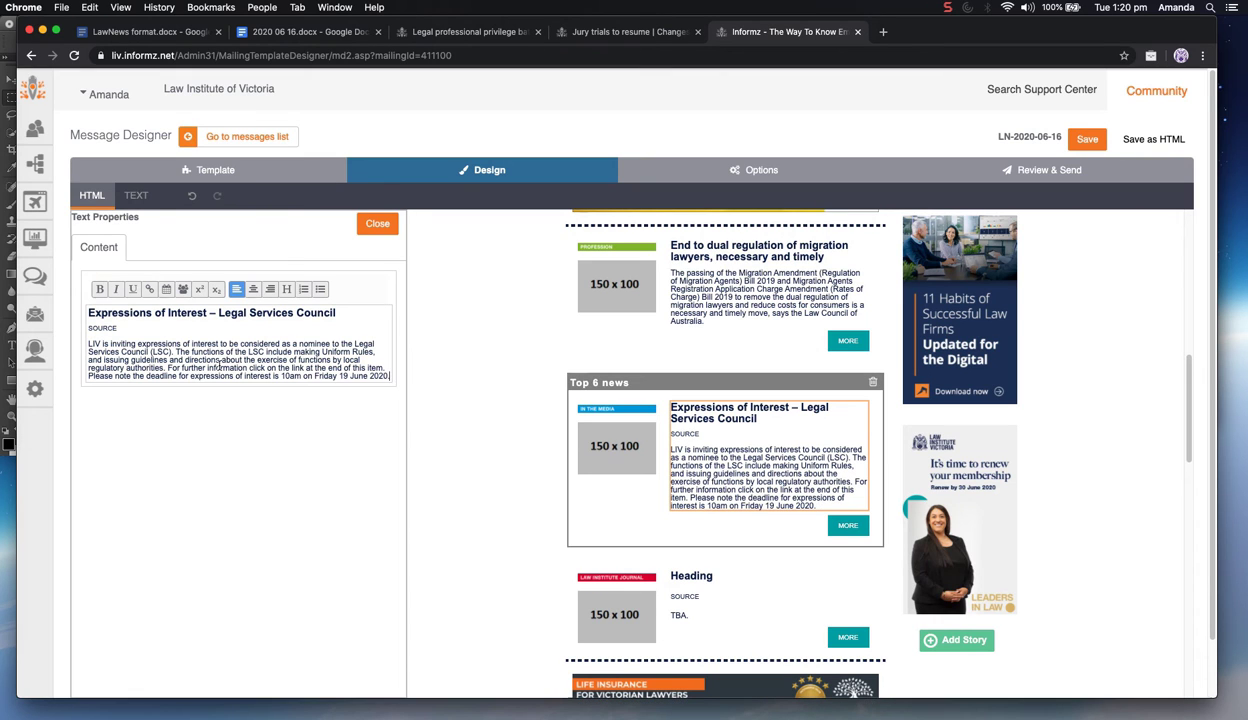
# Delete the SOURCE placeholder and the empty line between the Legal Services Council heading and its summary
pyautogui.doubleClick(102, 328)
pyautogui.press('BackSpace')
pyautogui.press('BackSpace')
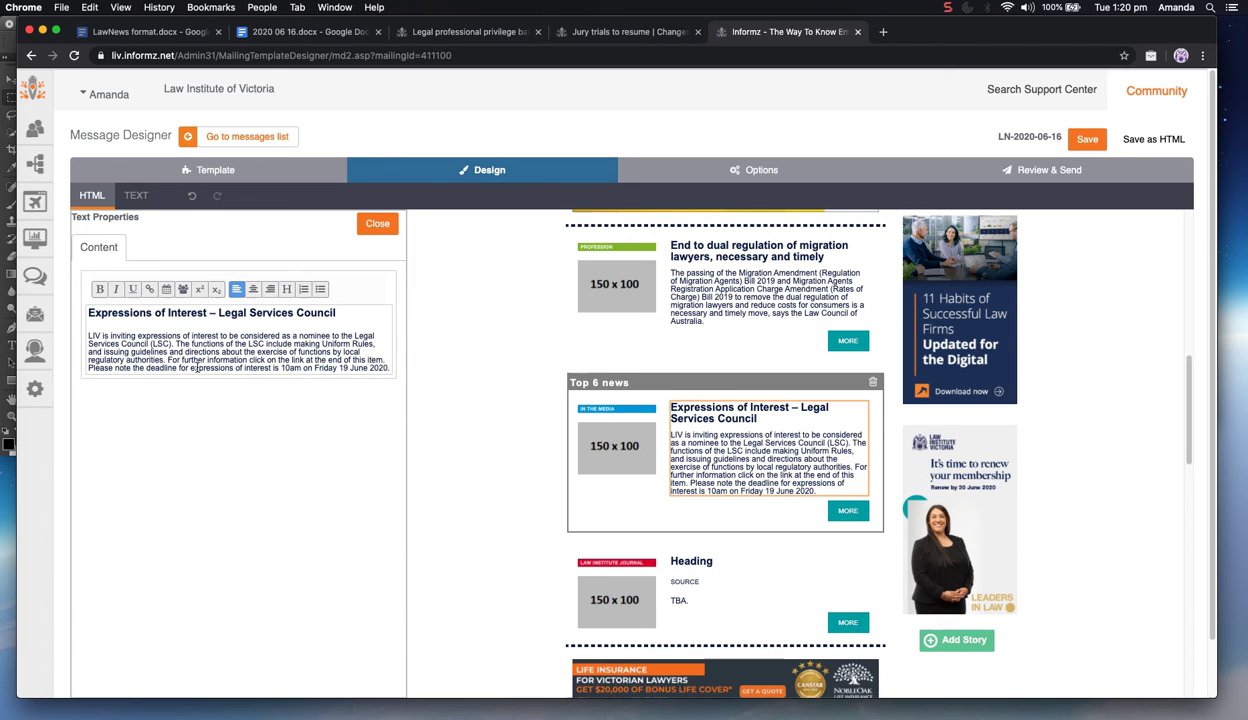
pyautogui.press('BackSpace')
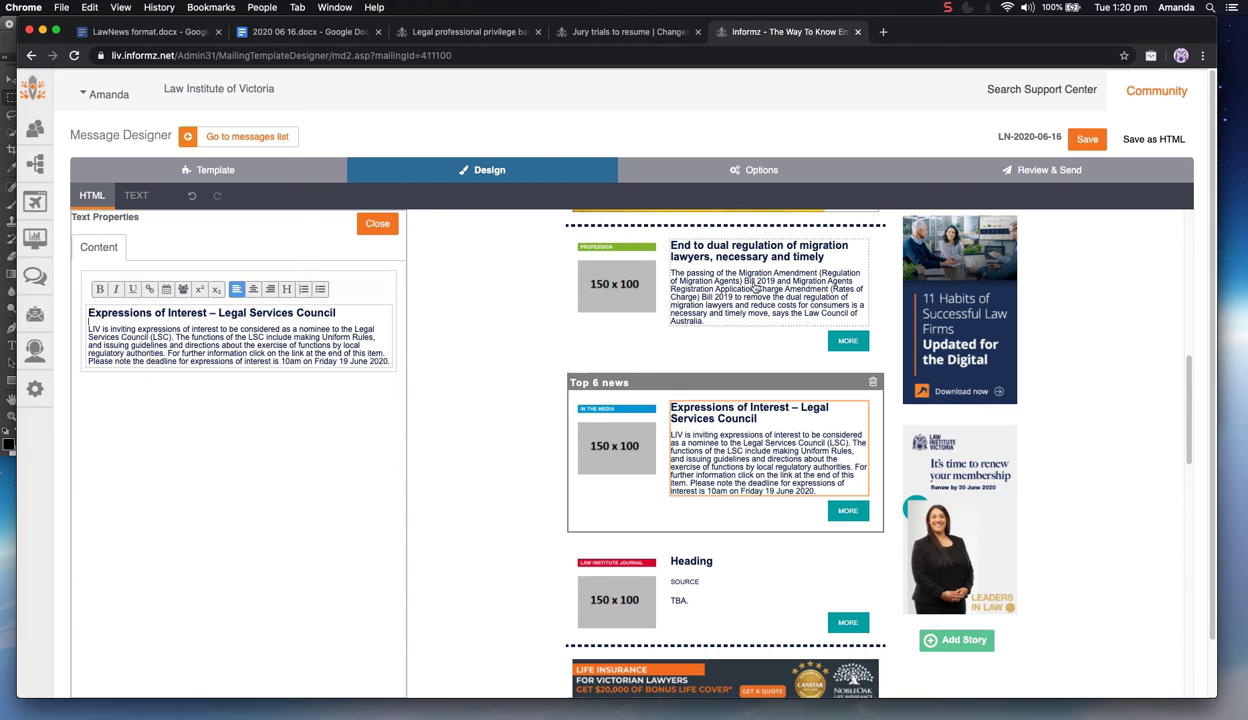
# Delete "For further information click on the link at the end of this item." from the Legal Services Council summary and save the message
pyautogui.click(738, 283)
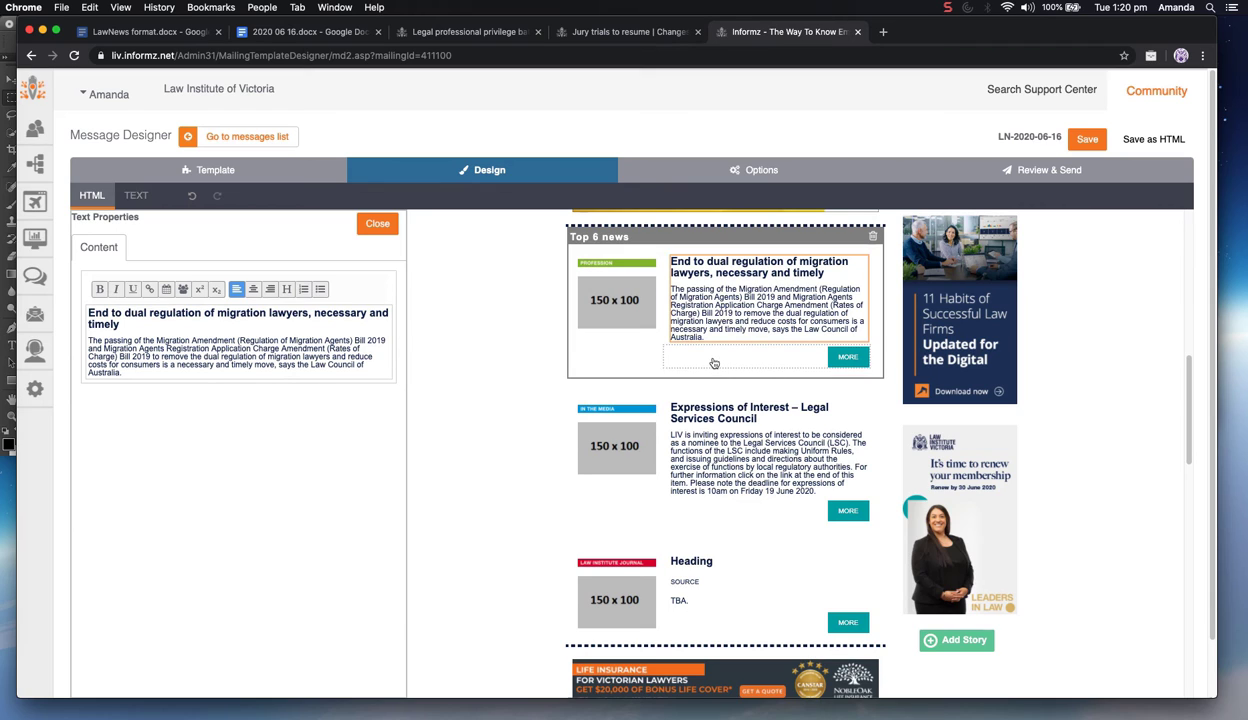
pyautogui.click(745, 481)
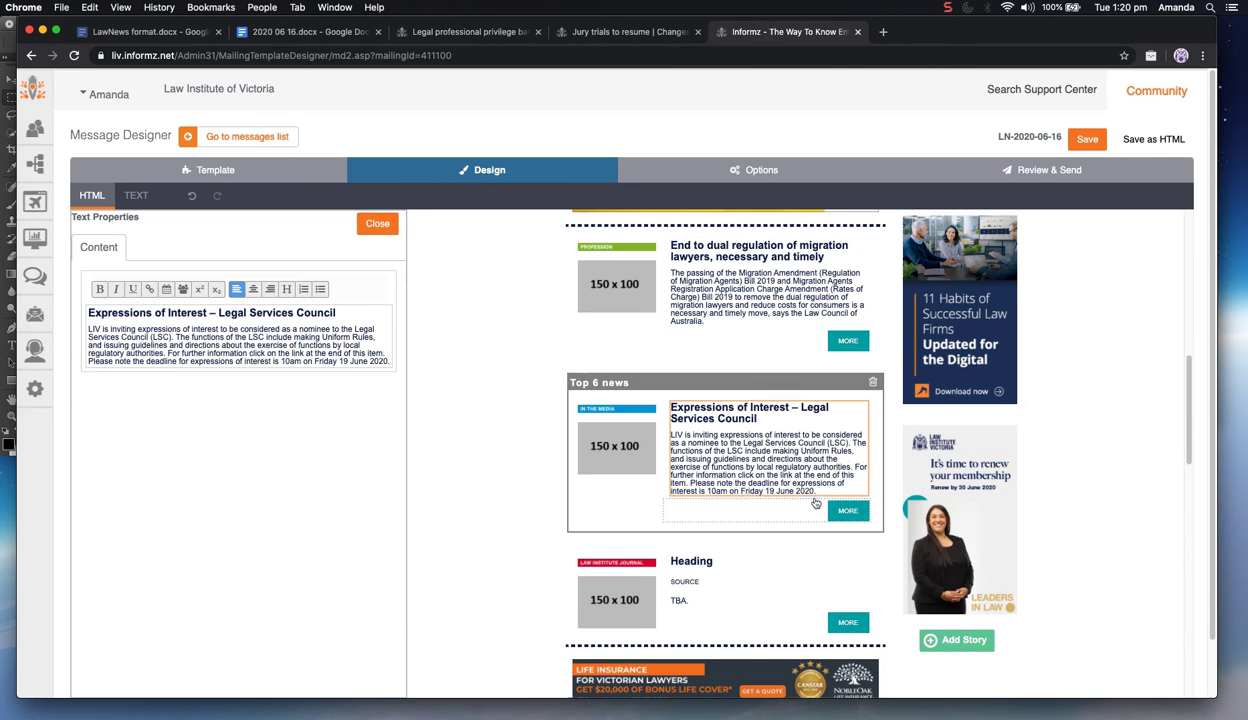
pyautogui.moveTo(166, 353); pyautogui.dragTo(384, 352)
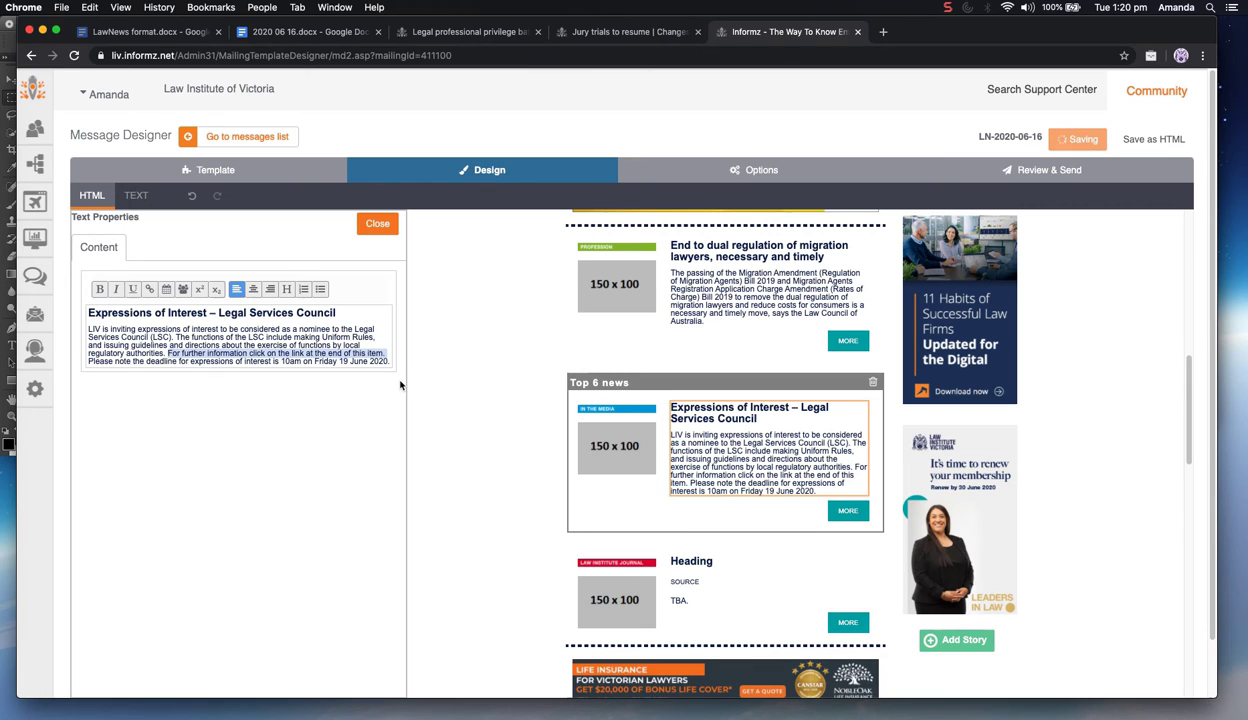
pyautogui.press('BackSpace')
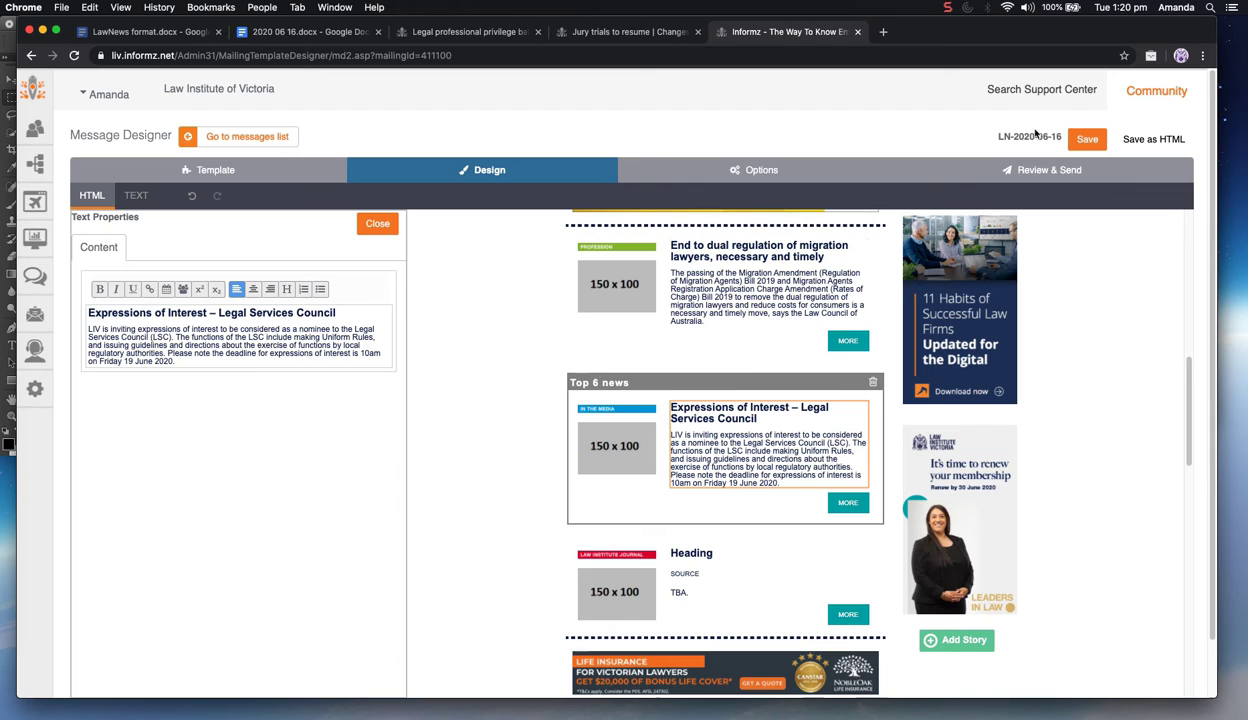
pyautogui.click(1082, 140)
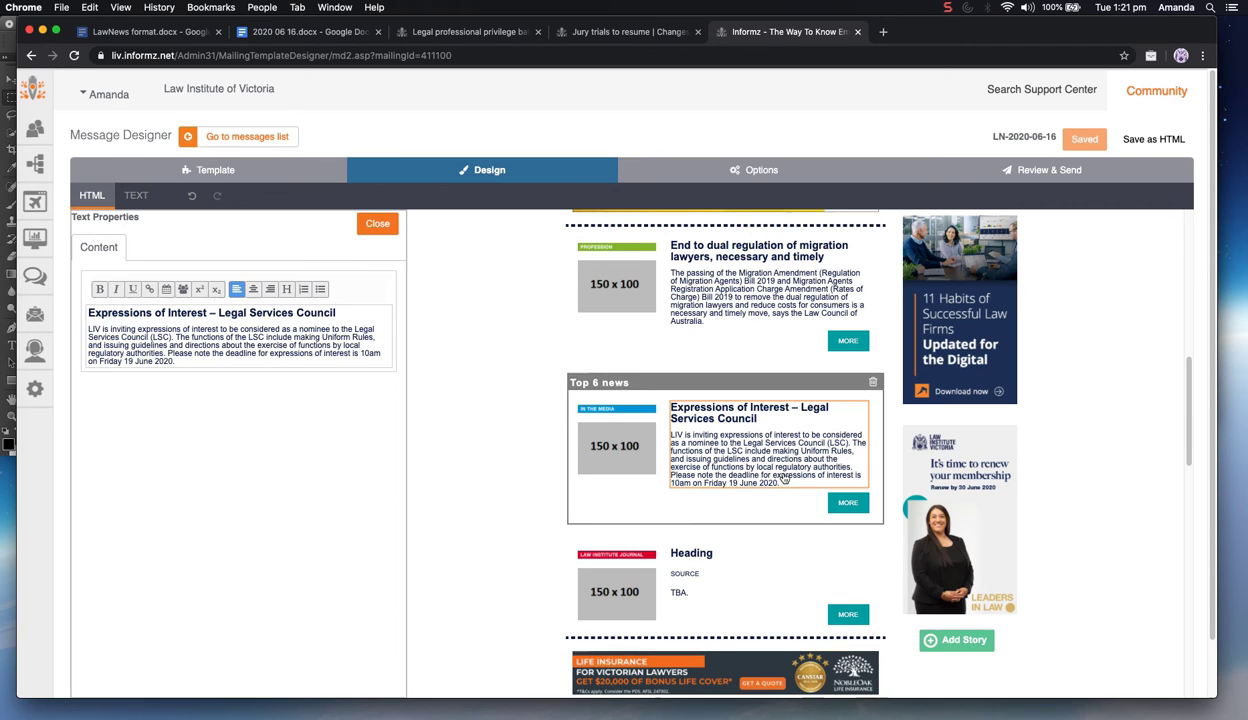
# Copy the LIJ headline "Inside stories: Lawyers on the trials of the Pell case" from 2020 06 16.docx and return to the newsletter
pyautogui.click(603, 429)
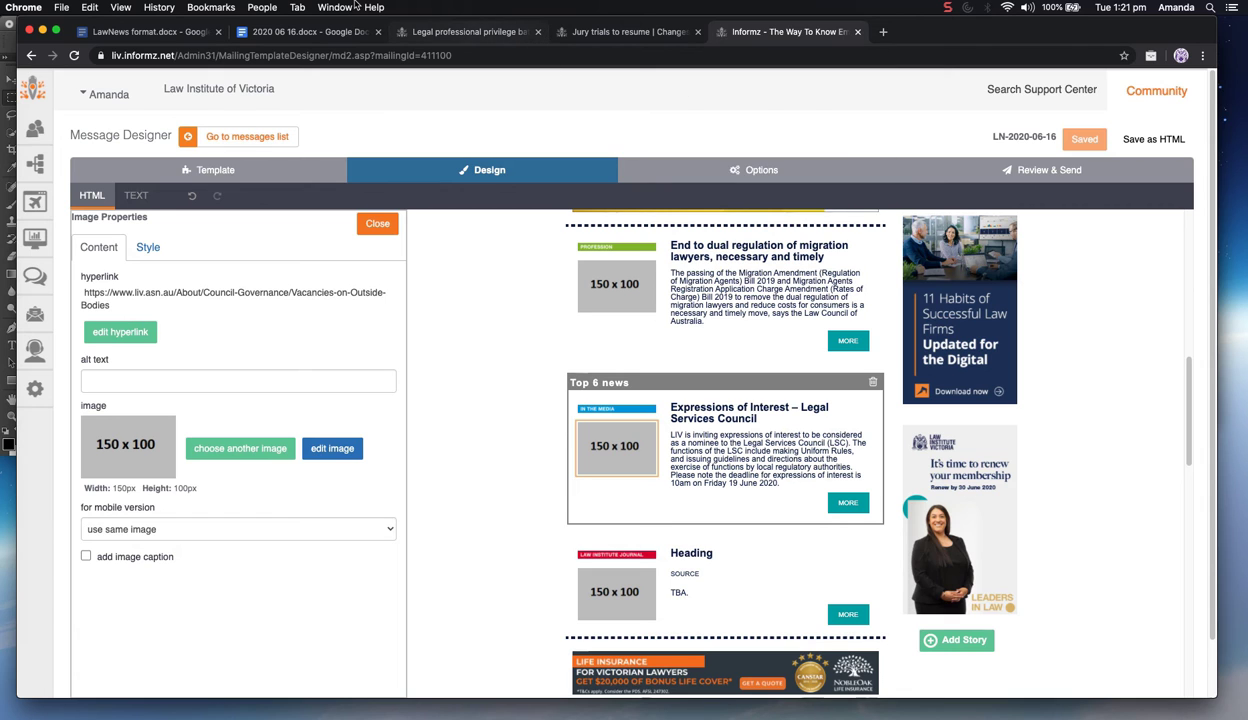
pyautogui.click(308, 32)
pyautogui.scroll(-2, 595, 184)
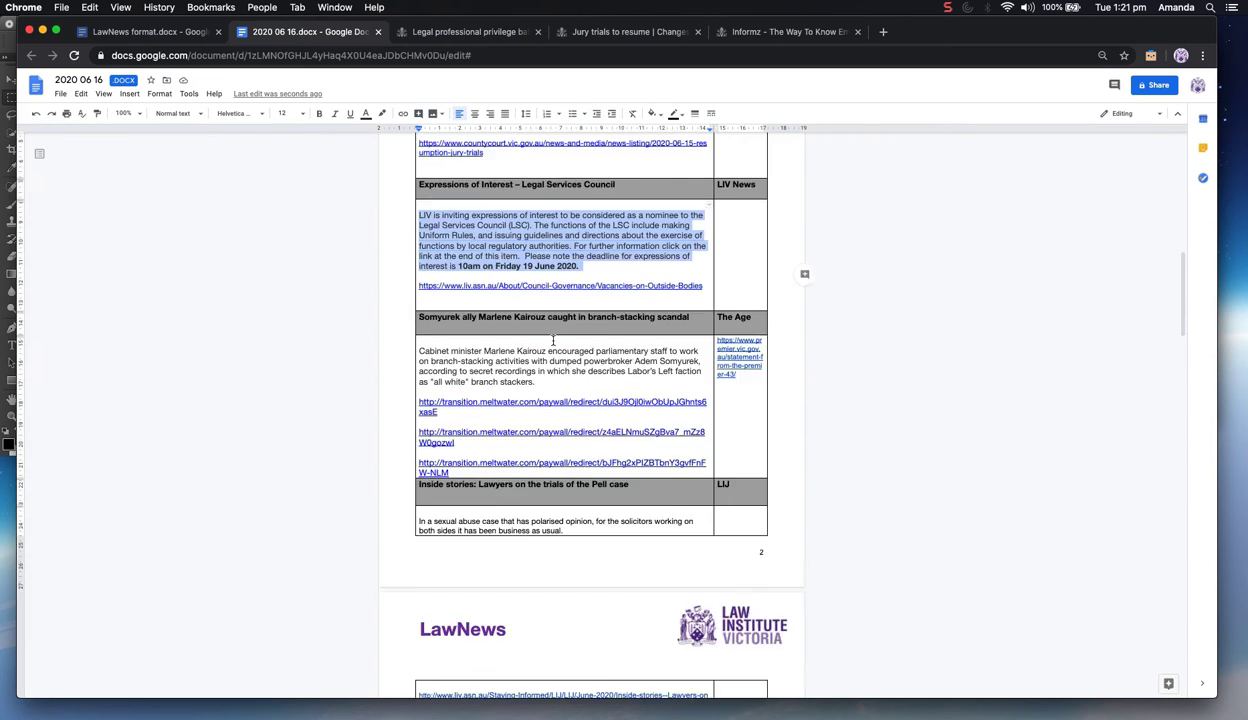
pyautogui.scroll(5, 553, 344)
pyautogui.scroll(5, 553, 344)
pyautogui.scroll(-15, 557, 344)
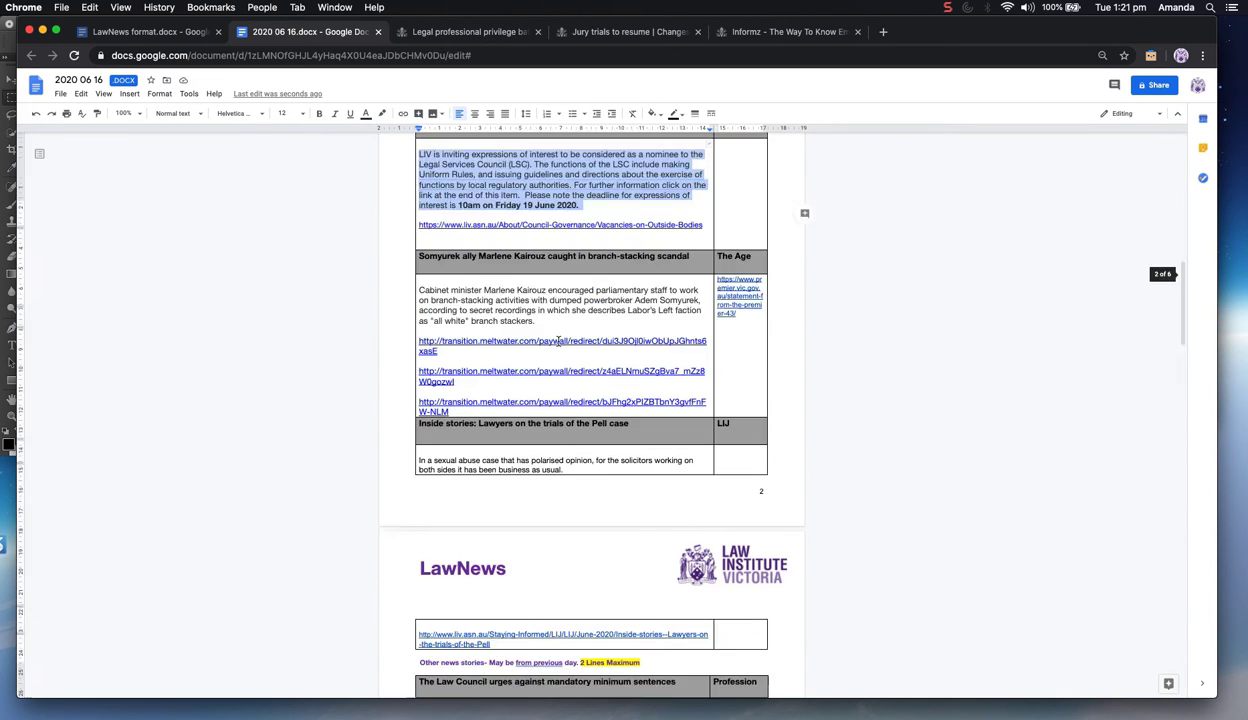
pyautogui.scroll(4, 561, 344)
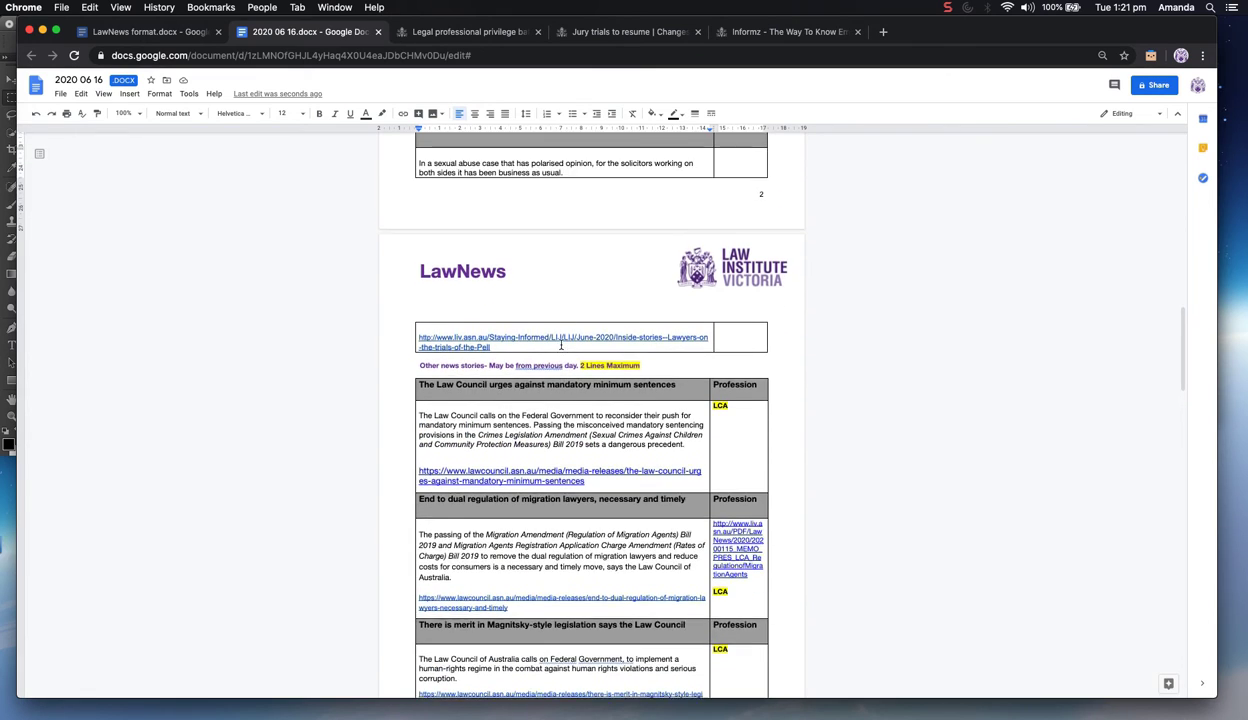
pyautogui.moveTo(629, 266); pyautogui.dragTo(480, 262)
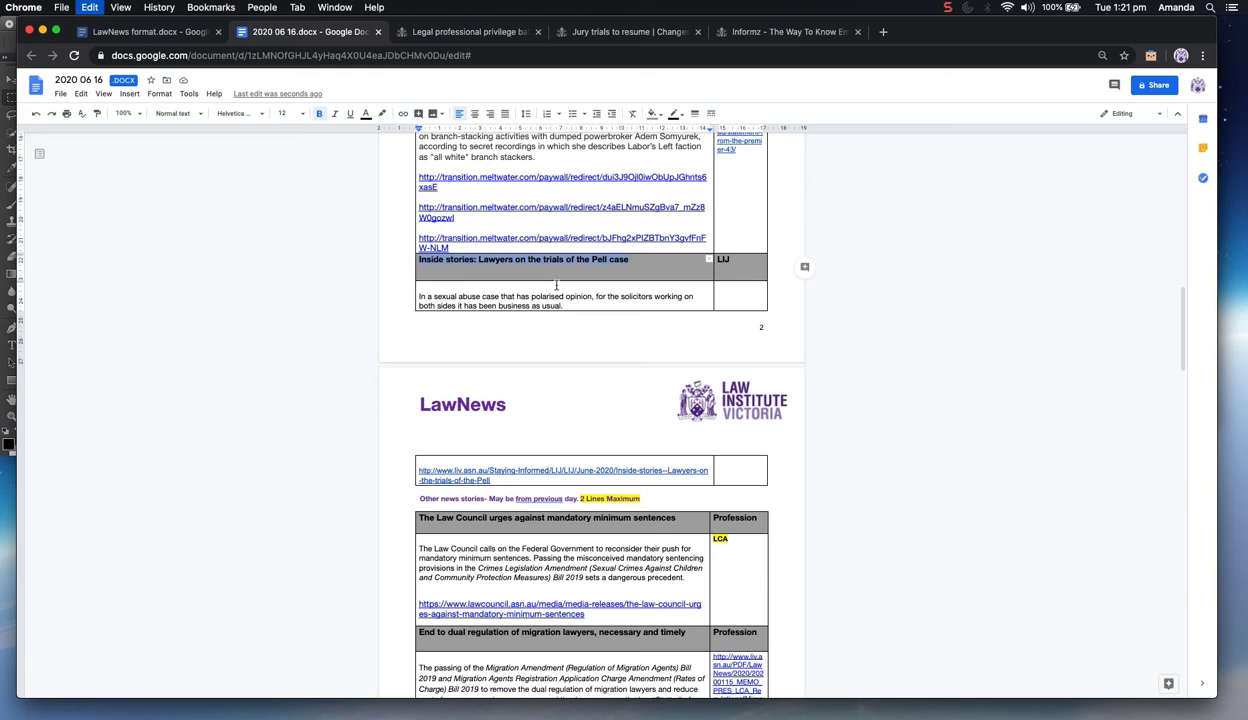
pyautogui.click(783, 35)
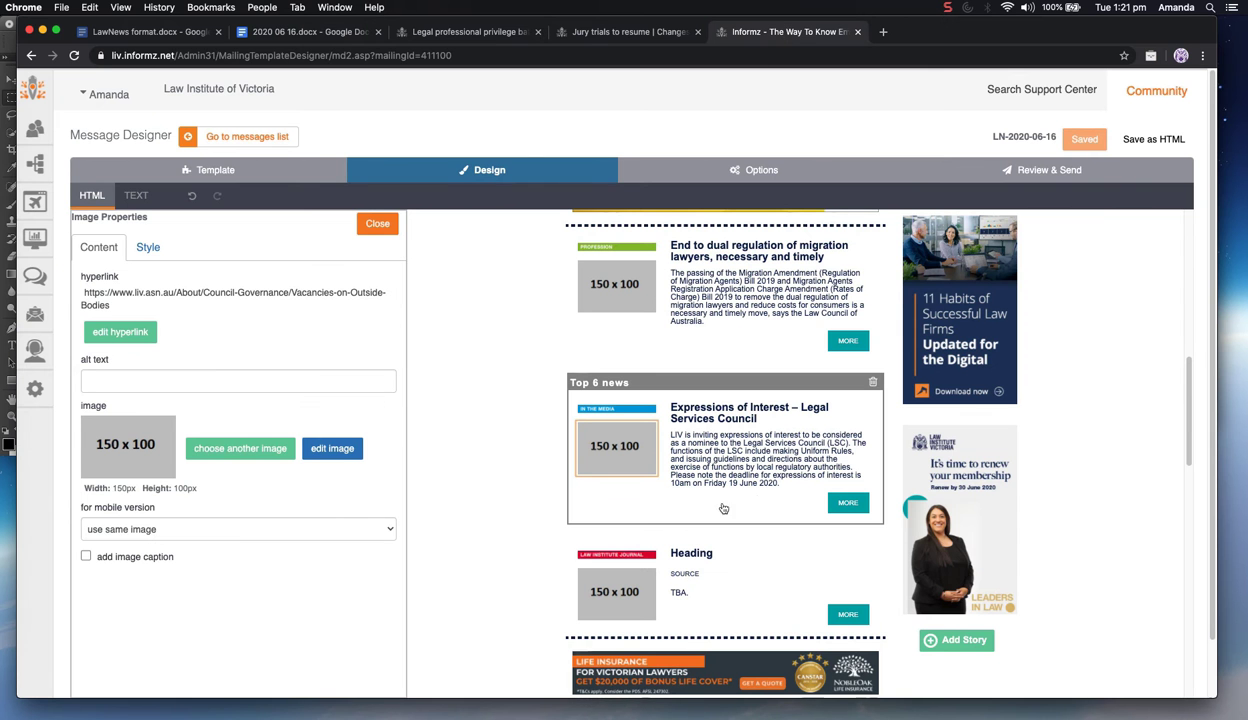
# Replace the Law Institute Journal story's Heading placeholder with "Inside stories: Lawyers on the trials of the Pell case"
pyautogui.click(700, 555)
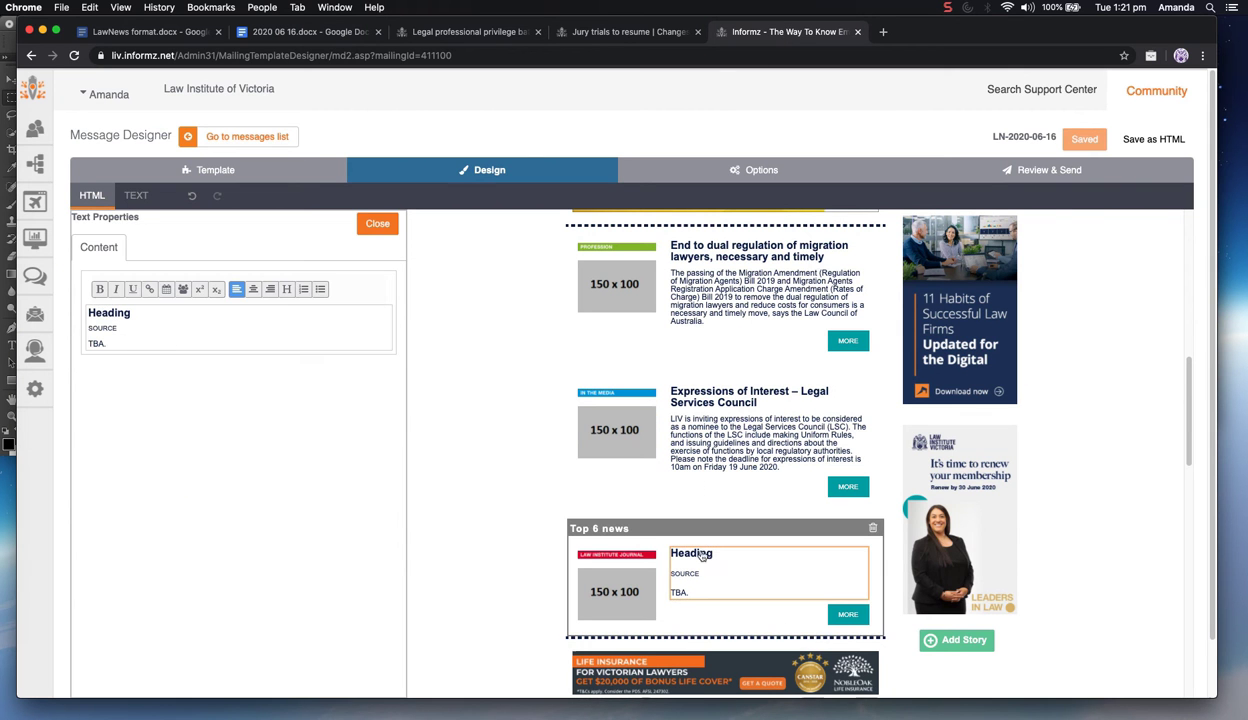
pyautogui.doubleClick(94, 310)
pyautogui.press('super+c')
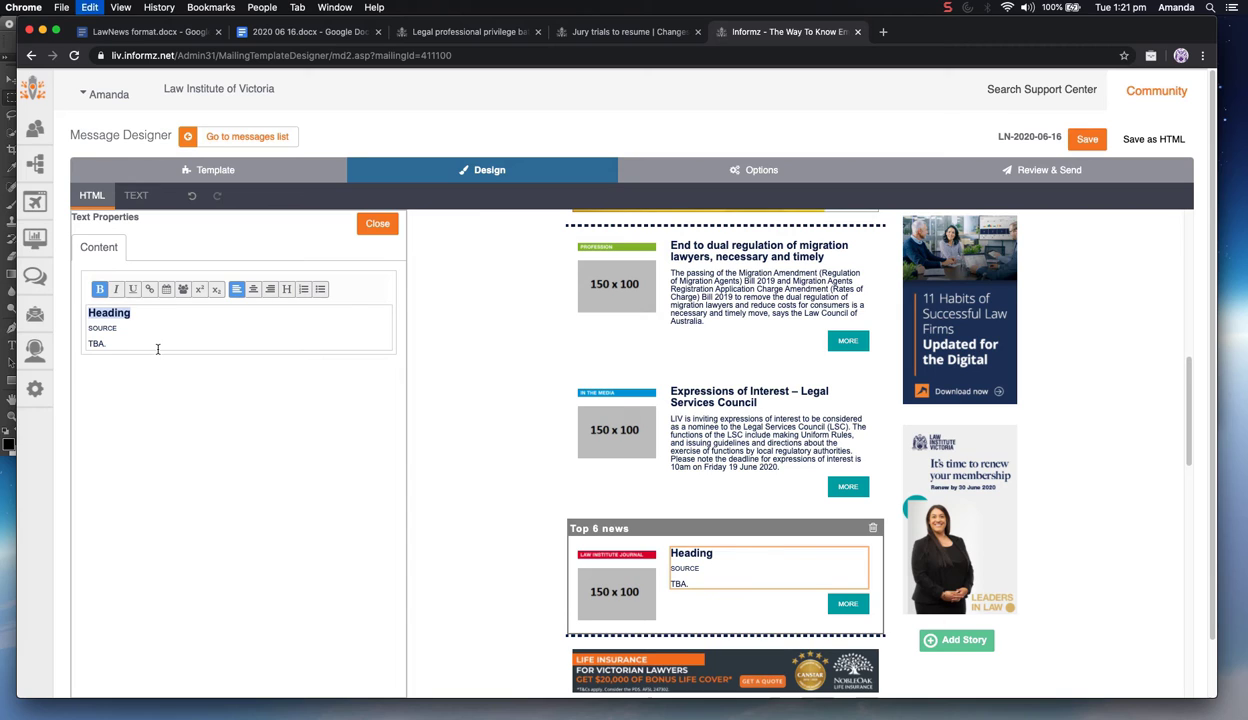
pyautogui.press('super+v')
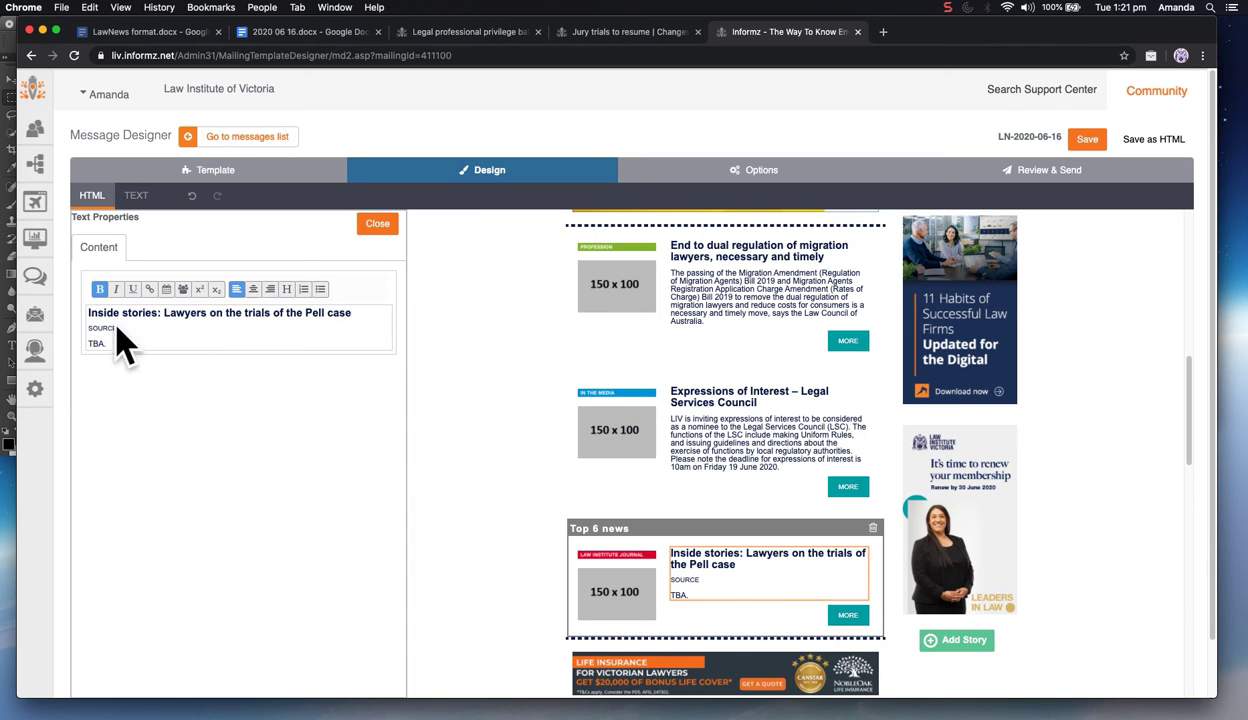
pyautogui.moveTo(351, 313); pyautogui.dragTo(252, 310)
pyautogui.click(324, 311)
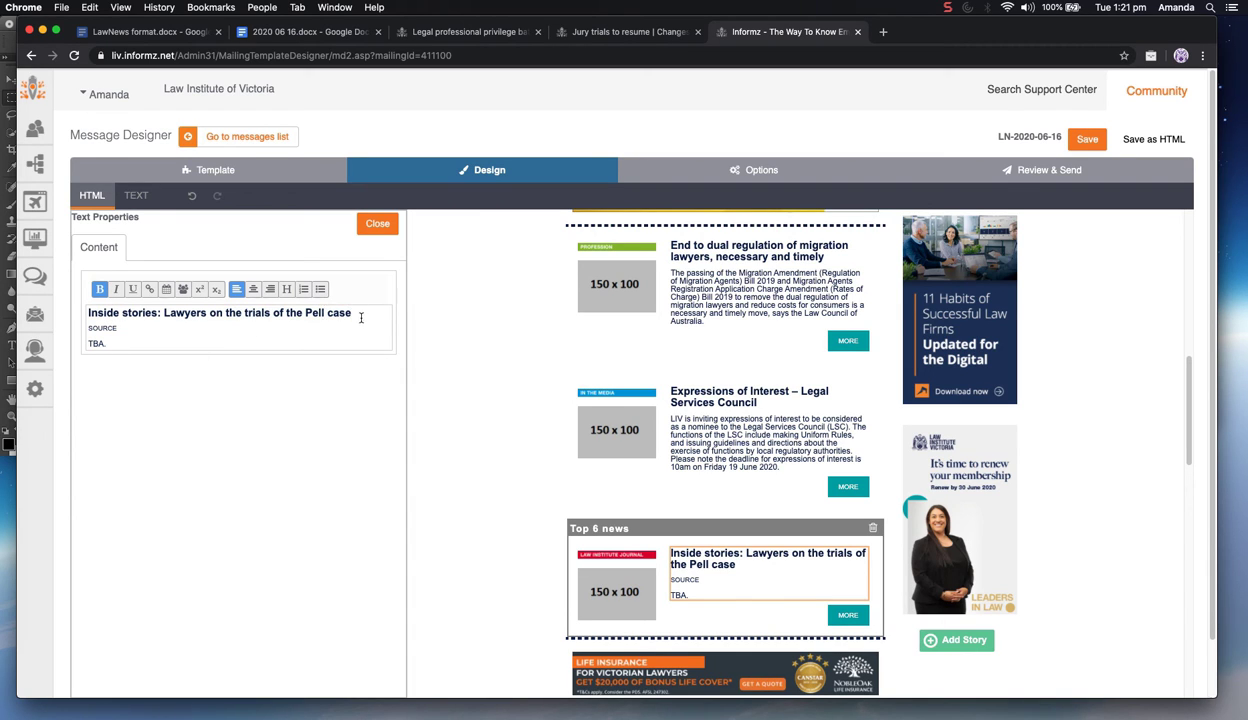
# Start a web page hyperlink on the Inside stories heading, replacing the template link color with custom color #081d4d
pyautogui.moveTo(361, 317); pyautogui.dragTo(74, 321)
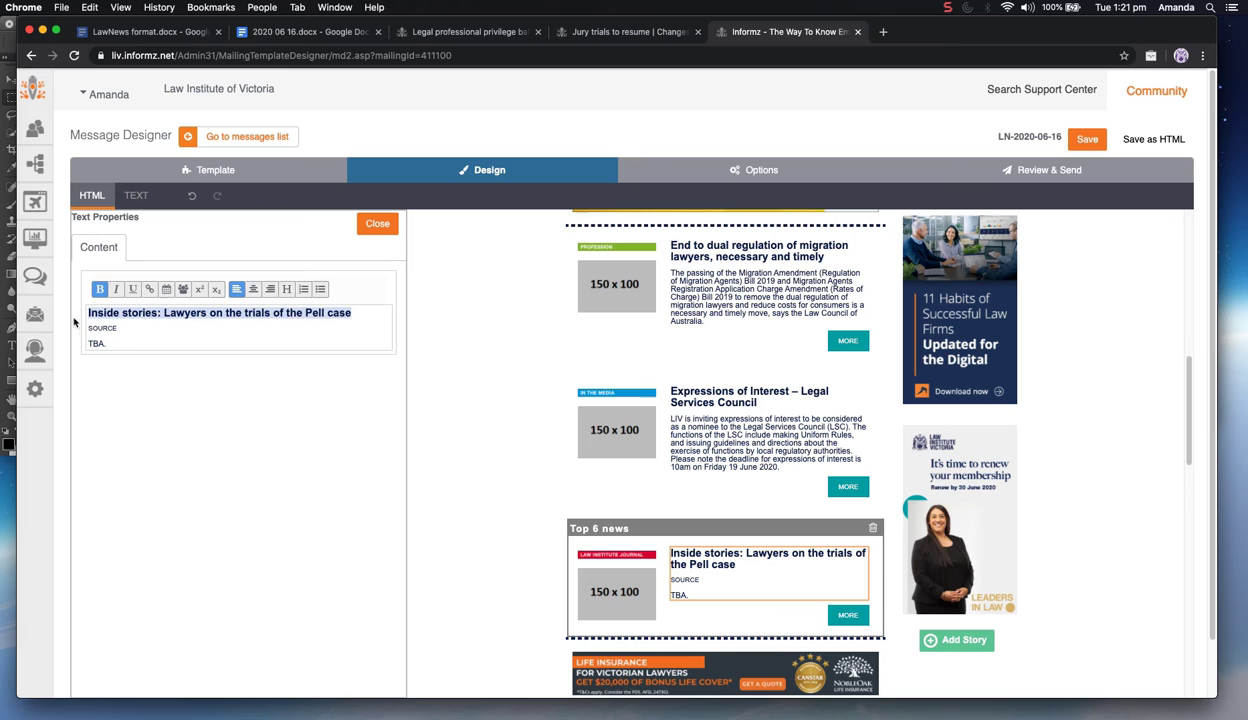
pyautogui.click(151, 290)
pyautogui.click(231, 301)
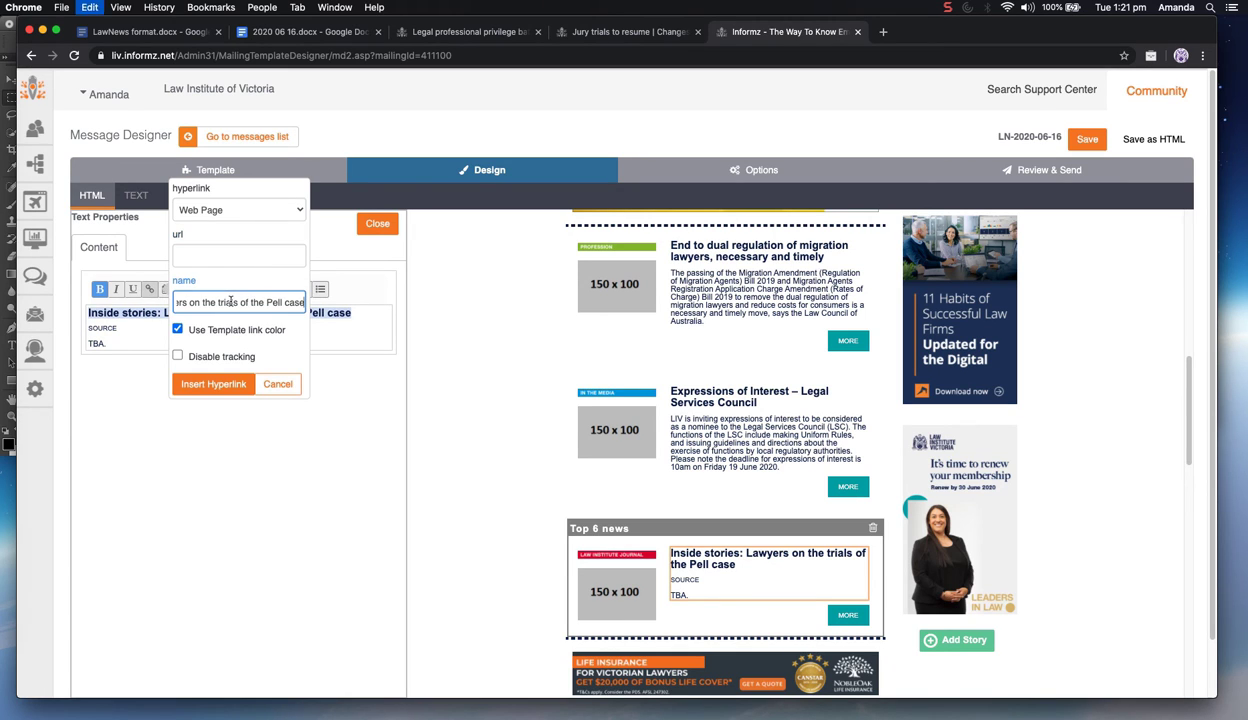
pyautogui.click(237, 329)
pyautogui.click(294, 343)
pyautogui.click(358, 384)
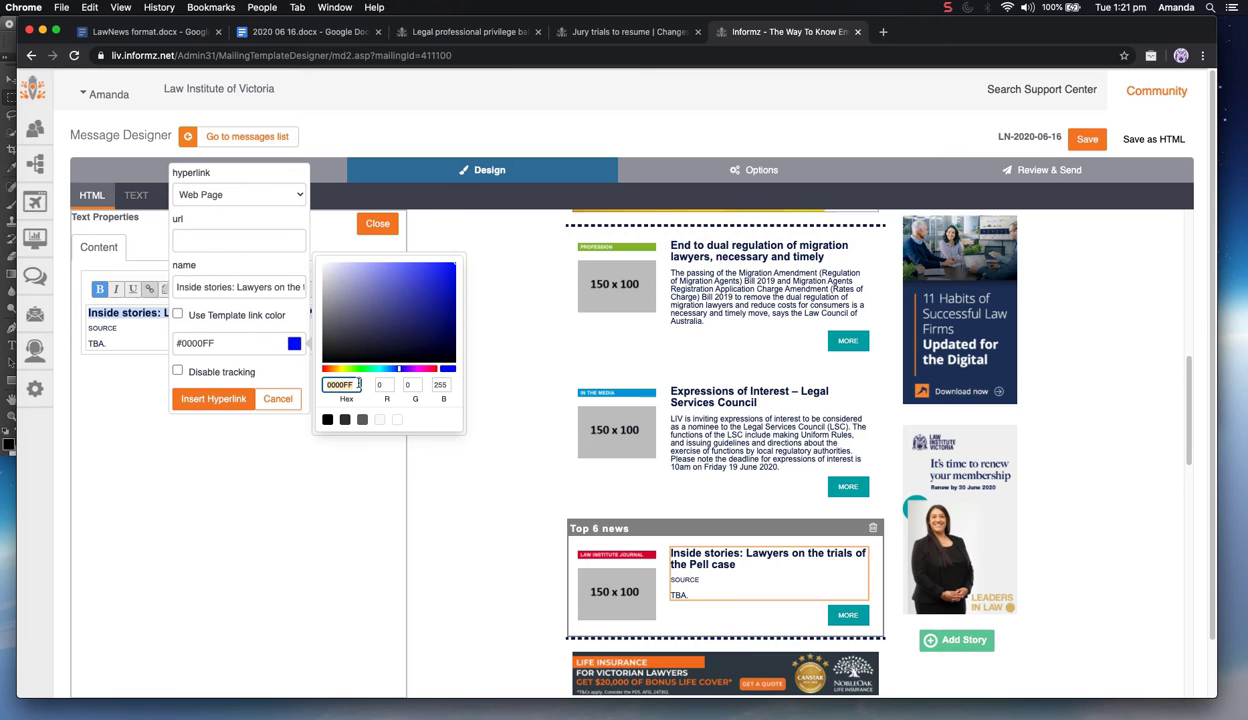
pyautogui.write('008811')
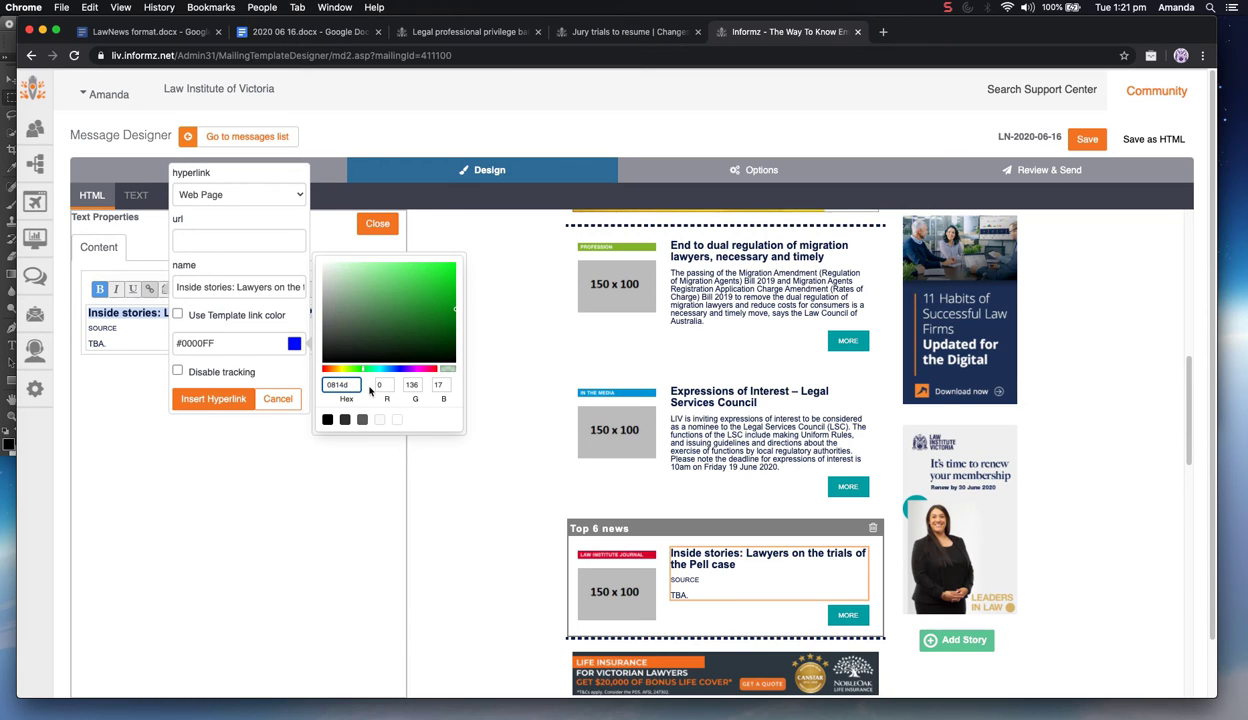
pyautogui.write('d4d')
pyautogui.click(204, 283)
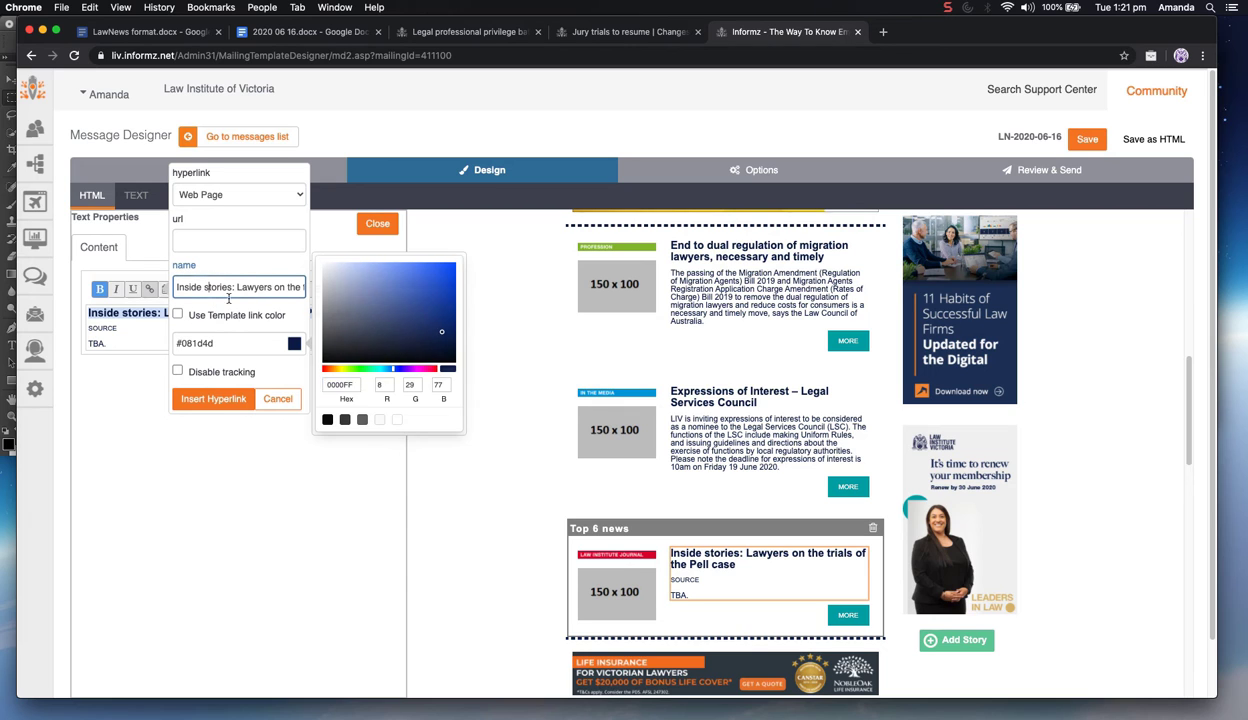
# Copy the Inside stories article URL from 2020 06 16.docx and return to the newsletter
pyautogui.click(307, 31)
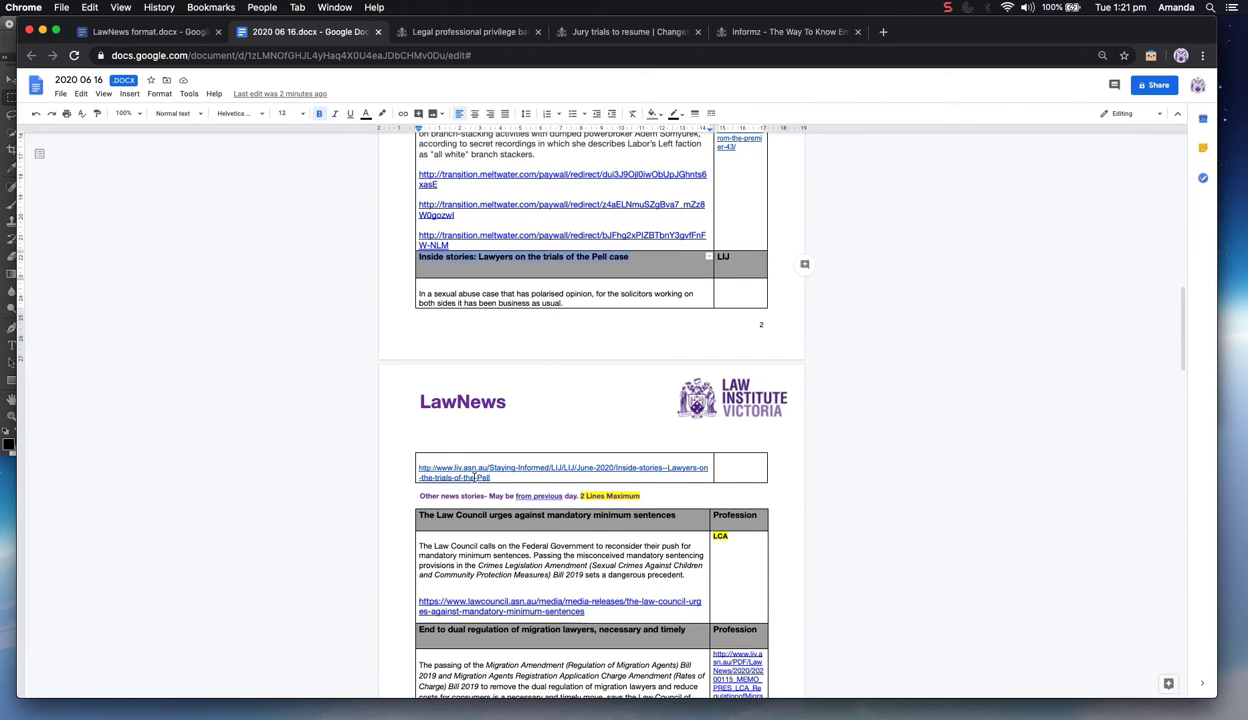
pyautogui.moveTo(496, 477); pyautogui.dragTo(421, 458)
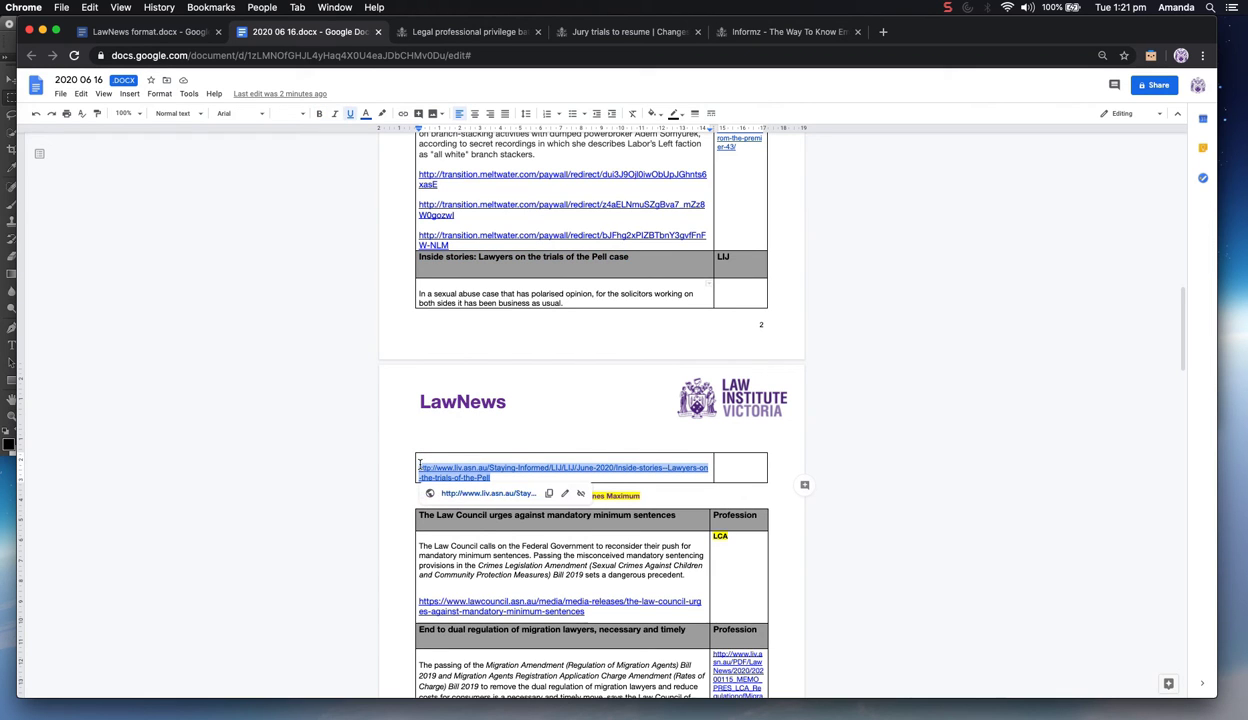
pyautogui.press('super+c')
pyautogui.click(790, 31)
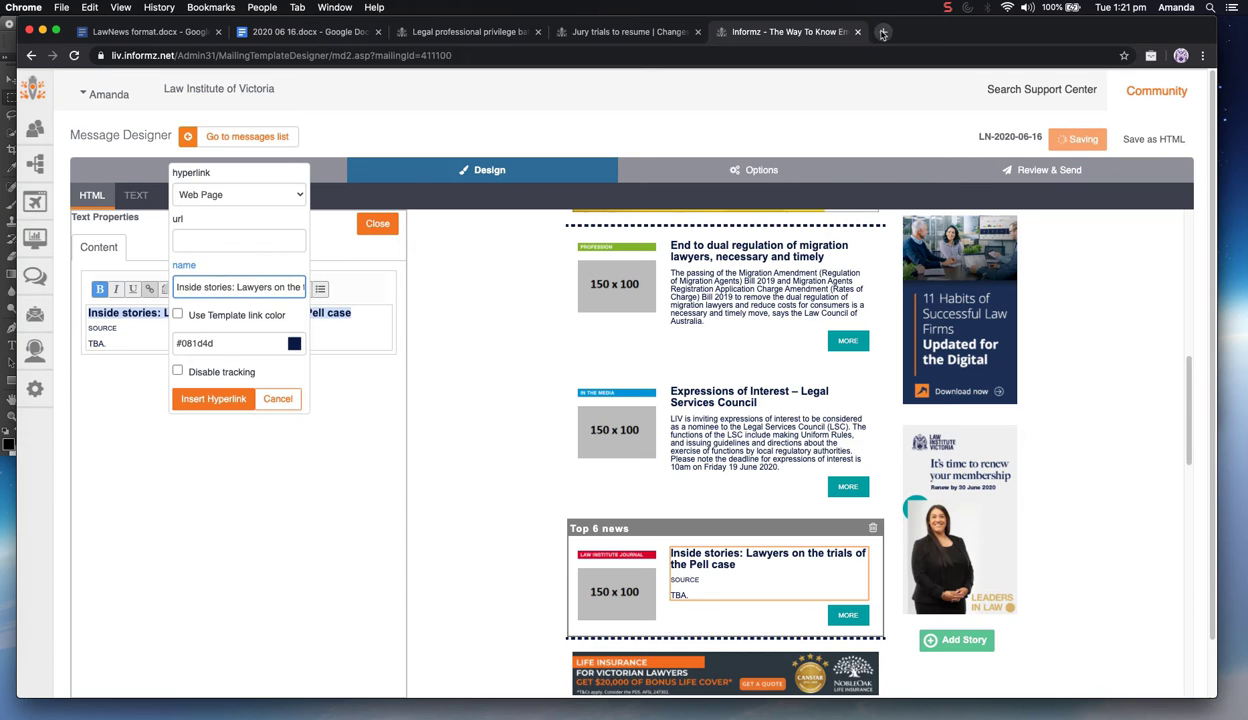
# Open the copied URL in a separate browser tab to check the article page, and return to the newsletter
pyautogui.press('super+t')
pyautogui.press('super+v')
pyautogui.press('Return')
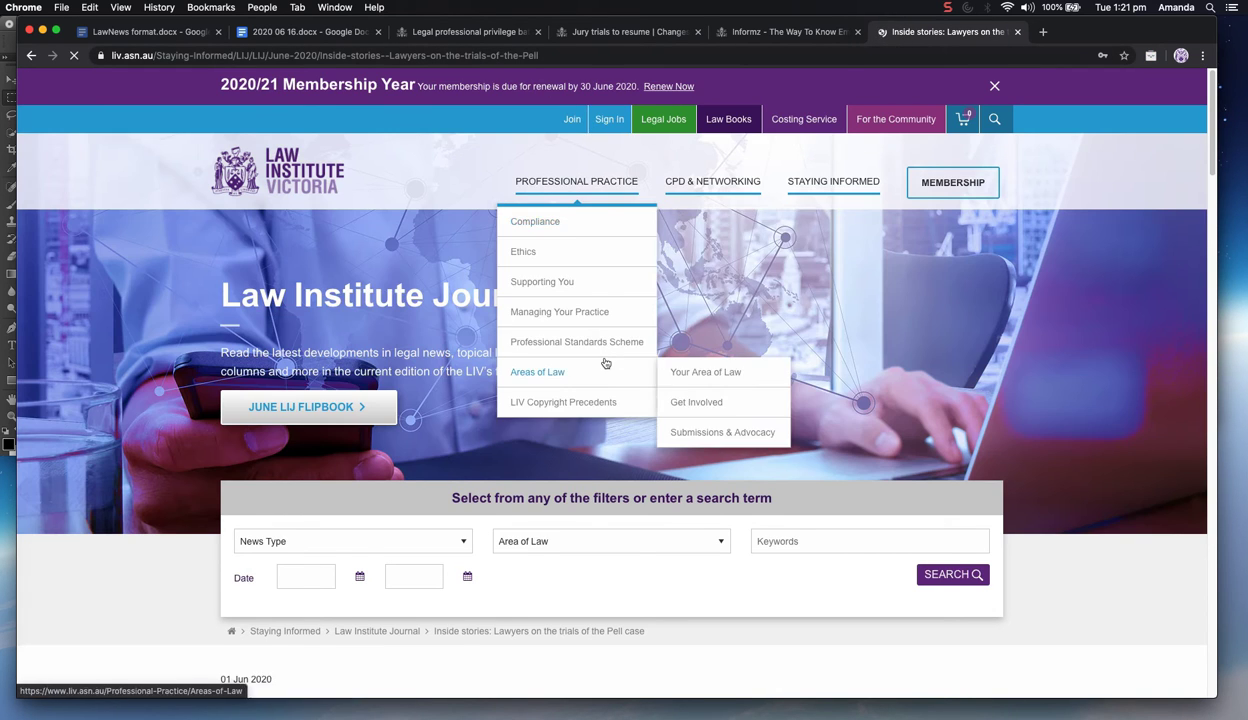
pyautogui.scroll(-4, 925, 131)
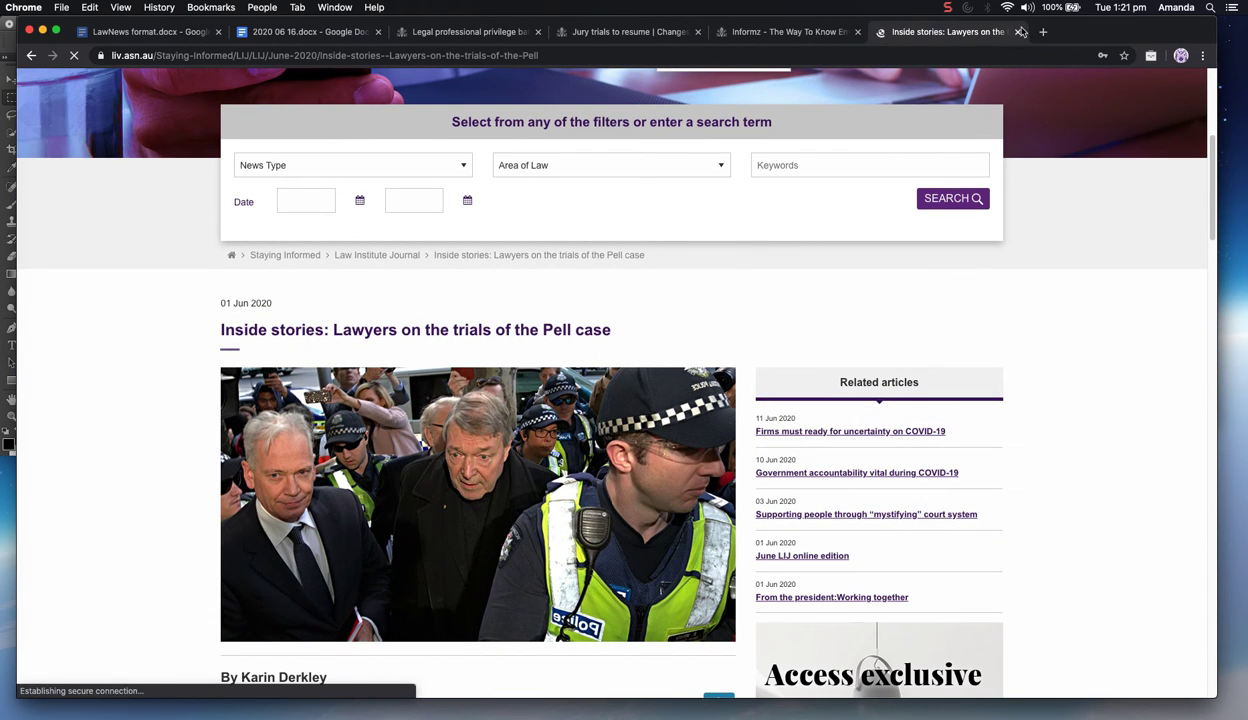
pyautogui.click(760, 33)
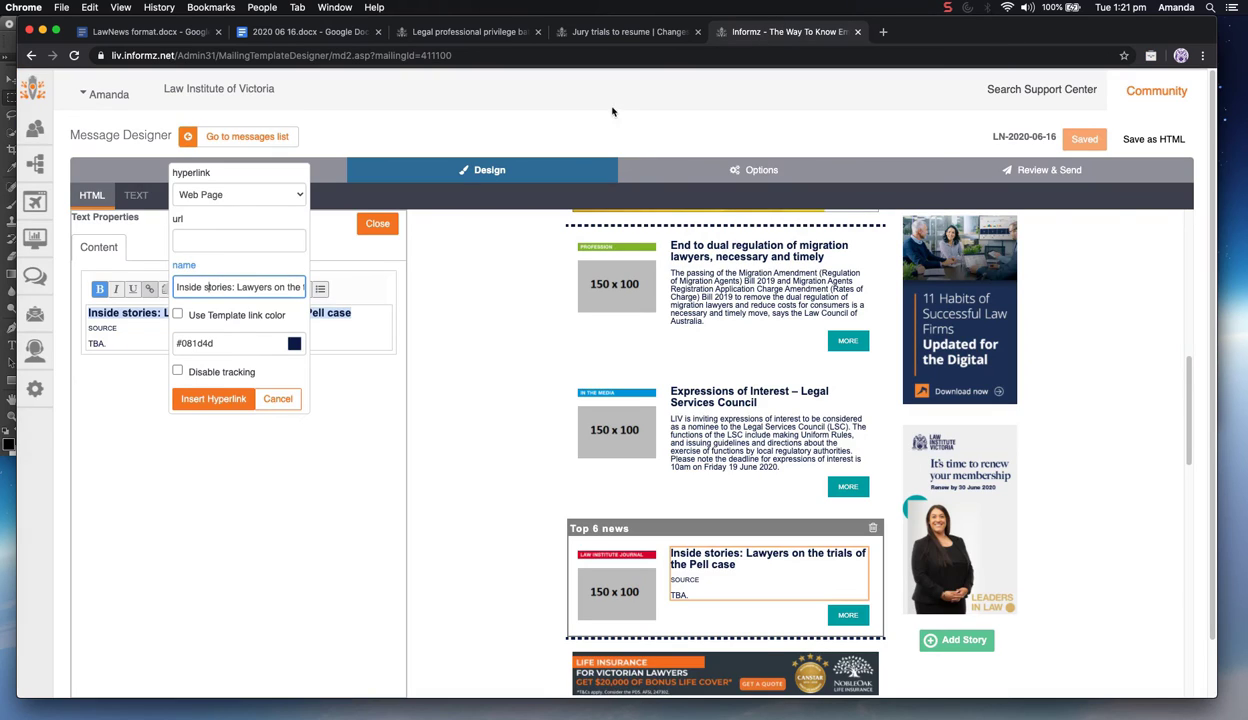
# Paste the article URL into the heading's hyperlink, prefix its name with "LIJ |" and insert the link
pyautogui.click(194, 236)
pyautogui.press('super+v')
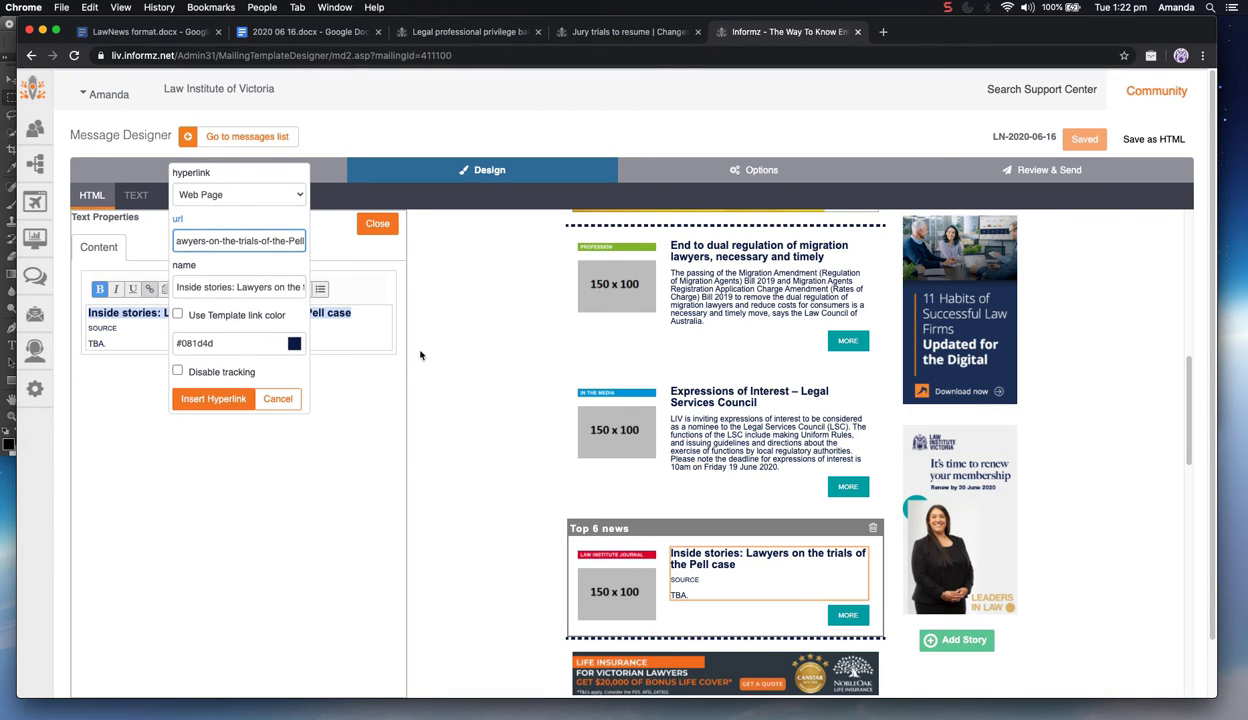
pyautogui.click(213, 287)
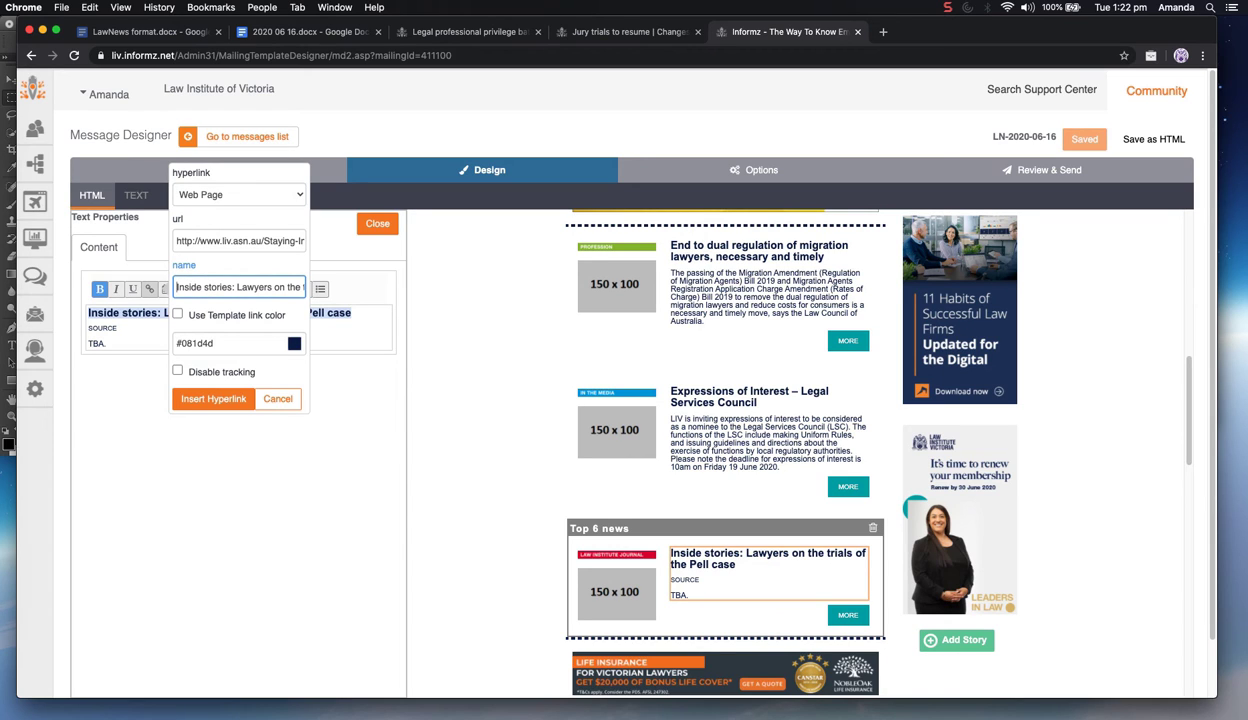
pyautogui.write('LIJ |')
pyautogui.click(213, 398)
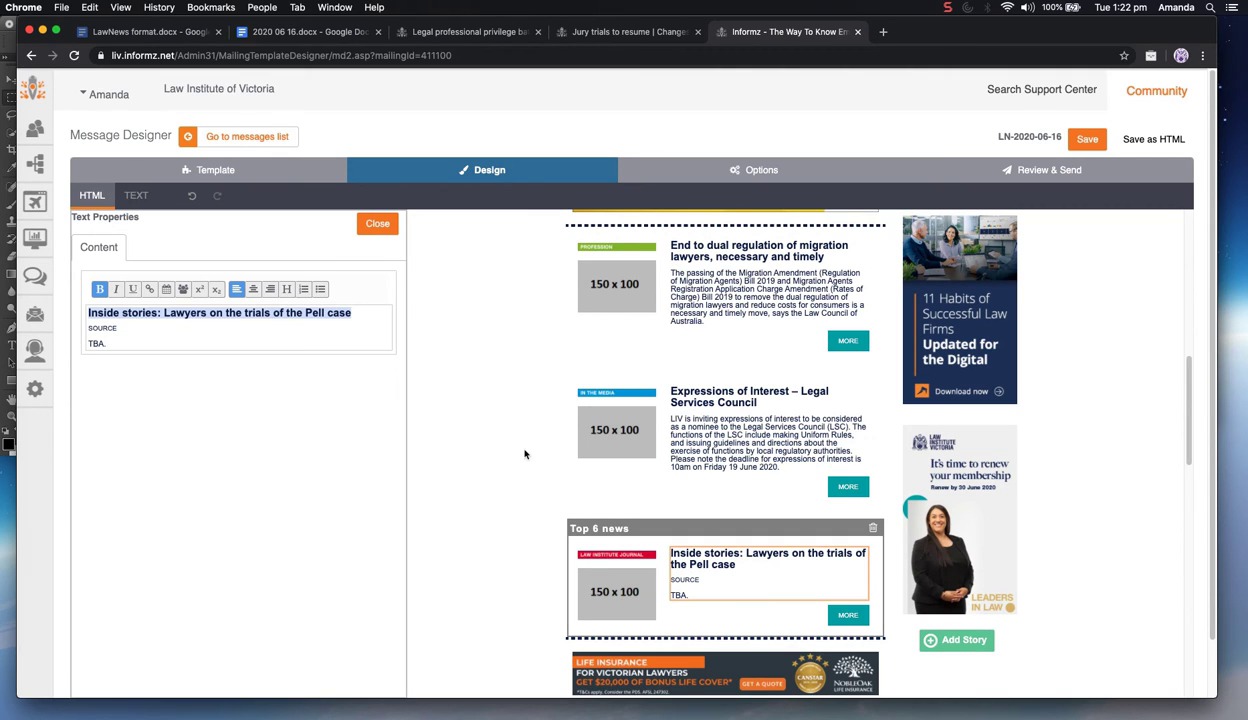
# Replace the Inside stories TBA placeholder with the two-line summary about the sexual abuse case copied from 2020 06 16.docx
pyautogui.click(303, 38)
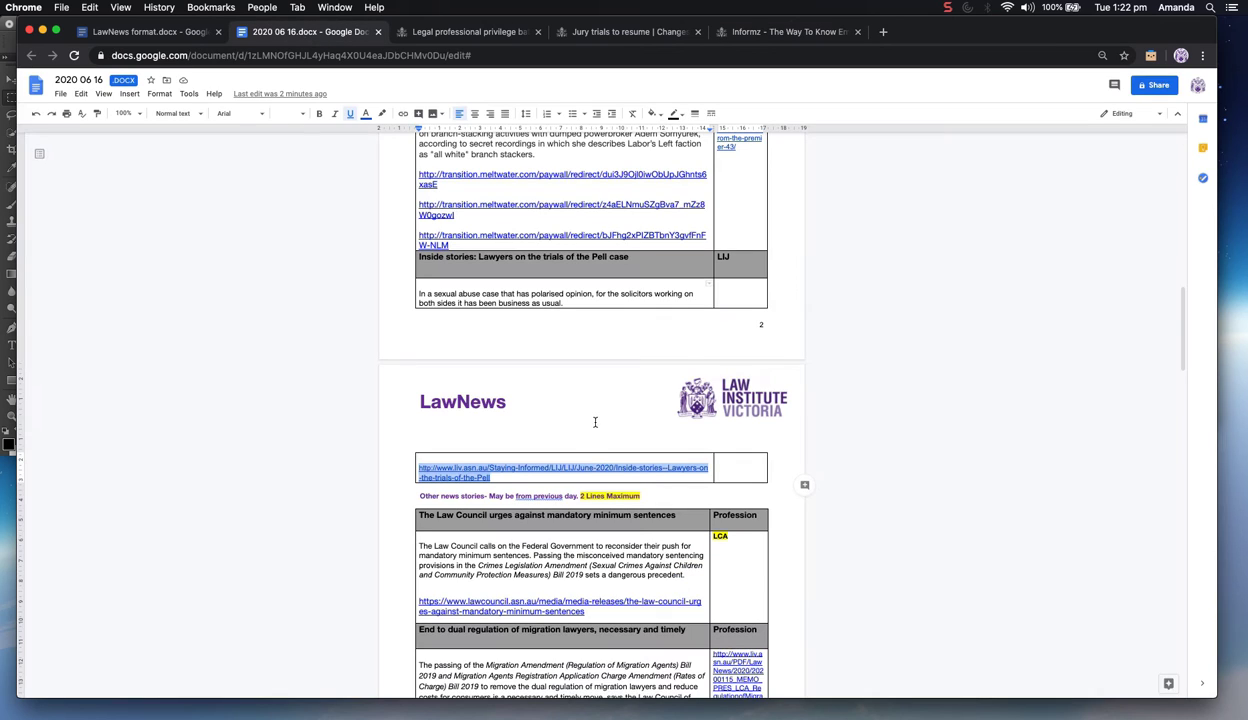
pyautogui.moveTo(566, 303); pyautogui.dragTo(417, 296)
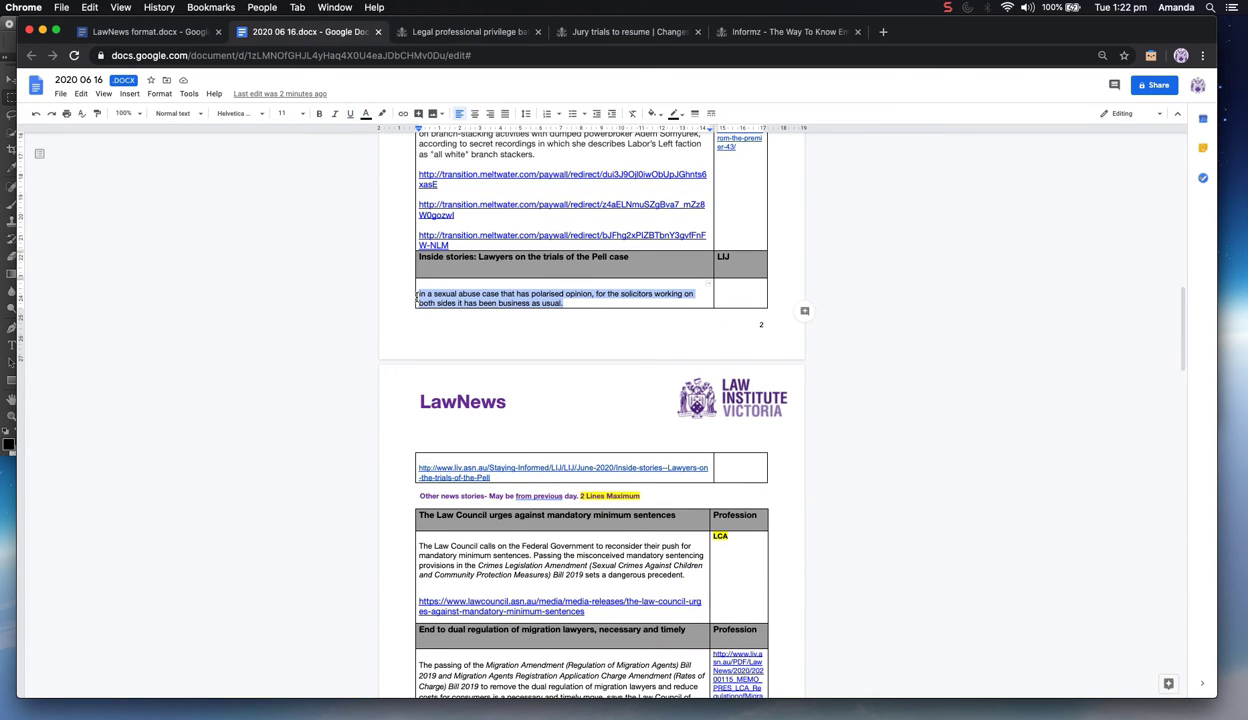
pyautogui.press('super+c')
pyautogui.click(767, 32)
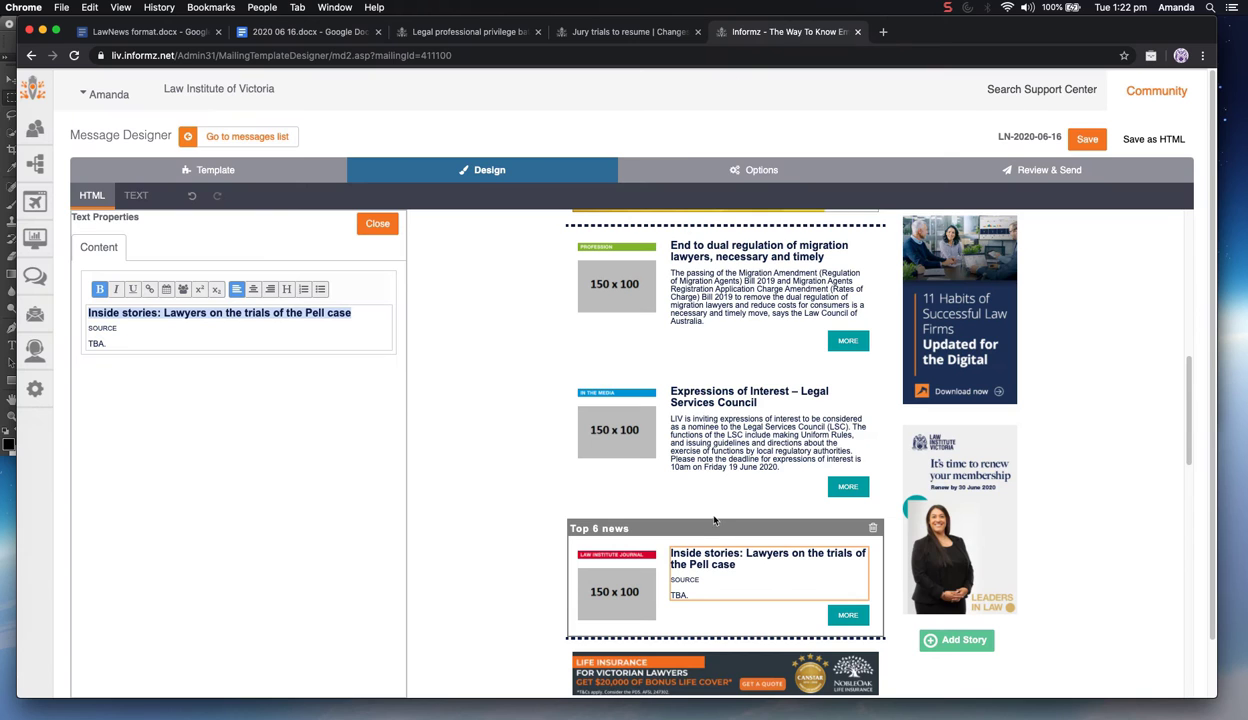
pyautogui.doubleClick(97, 343)
pyautogui.press('super+v')
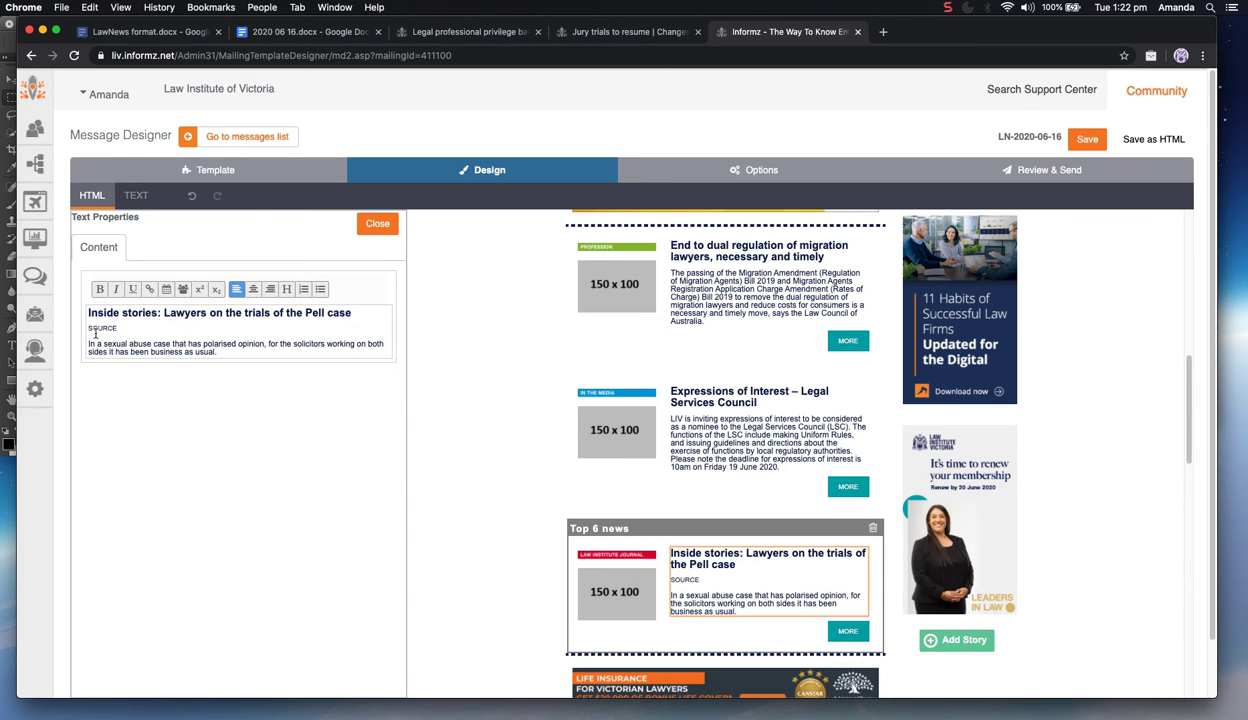
# Delete the SOURCE placeholder between the Inside stories heading and its summary, and save the message
pyautogui.click(90, 327)
pyautogui.press('Delete')
pyautogui.press('Delete')
pyautogui.press('Delete')
pyautogui.press('Delete')
pyautogui.press('Delete')
pyautogui.press('BackSpace')
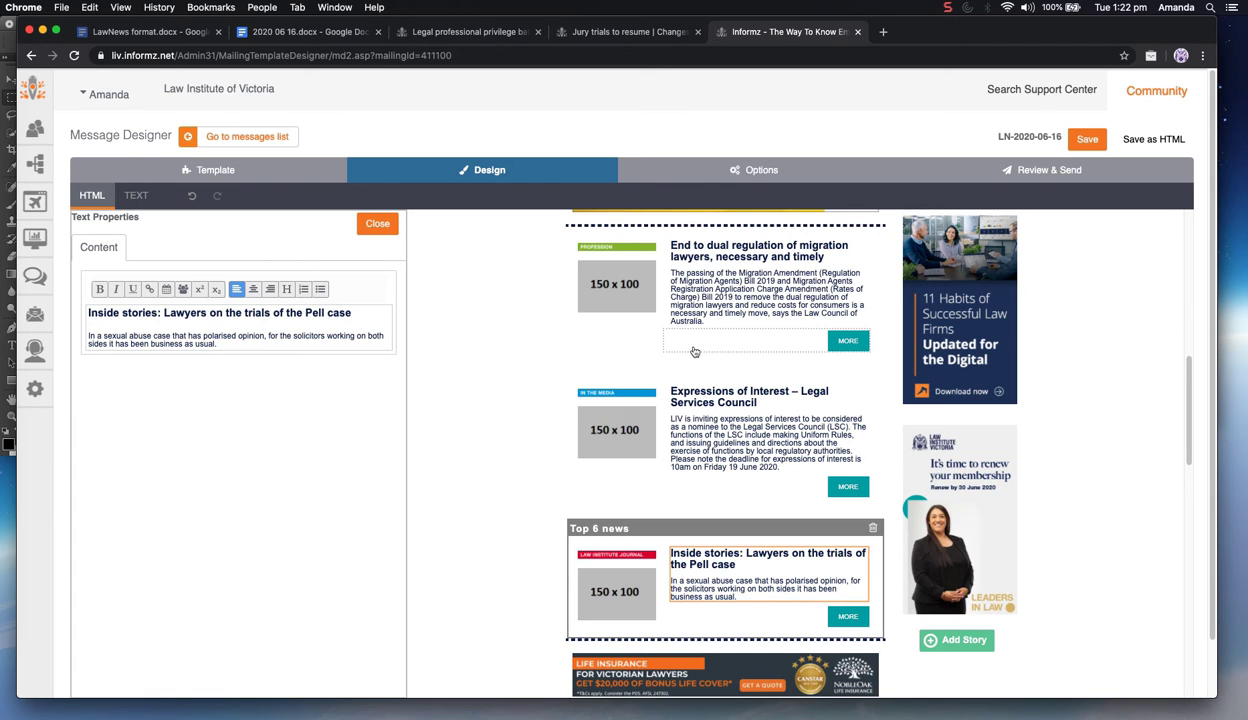
pyautogui.click(1087, 139)
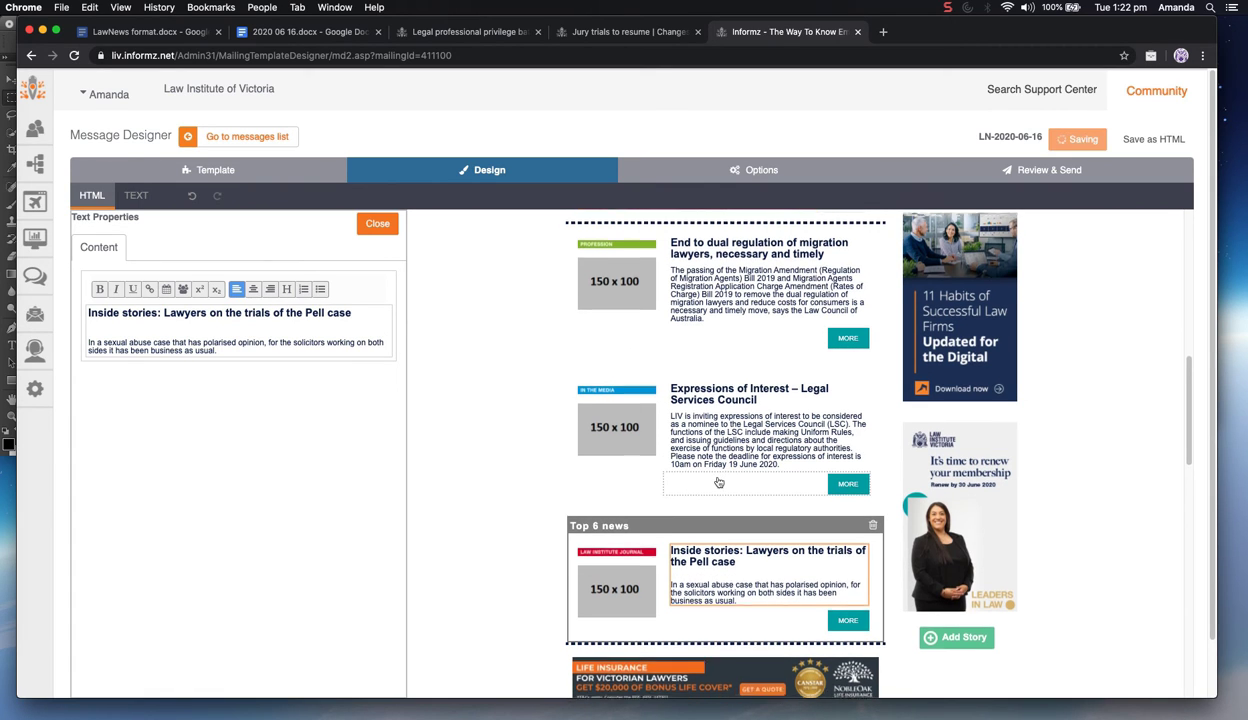
# Select the Inside stories placeholder image, copy the article URL from 2020 06 16.docx and return to the newsletter
pyautogui.scroll(-2, 718, 484)
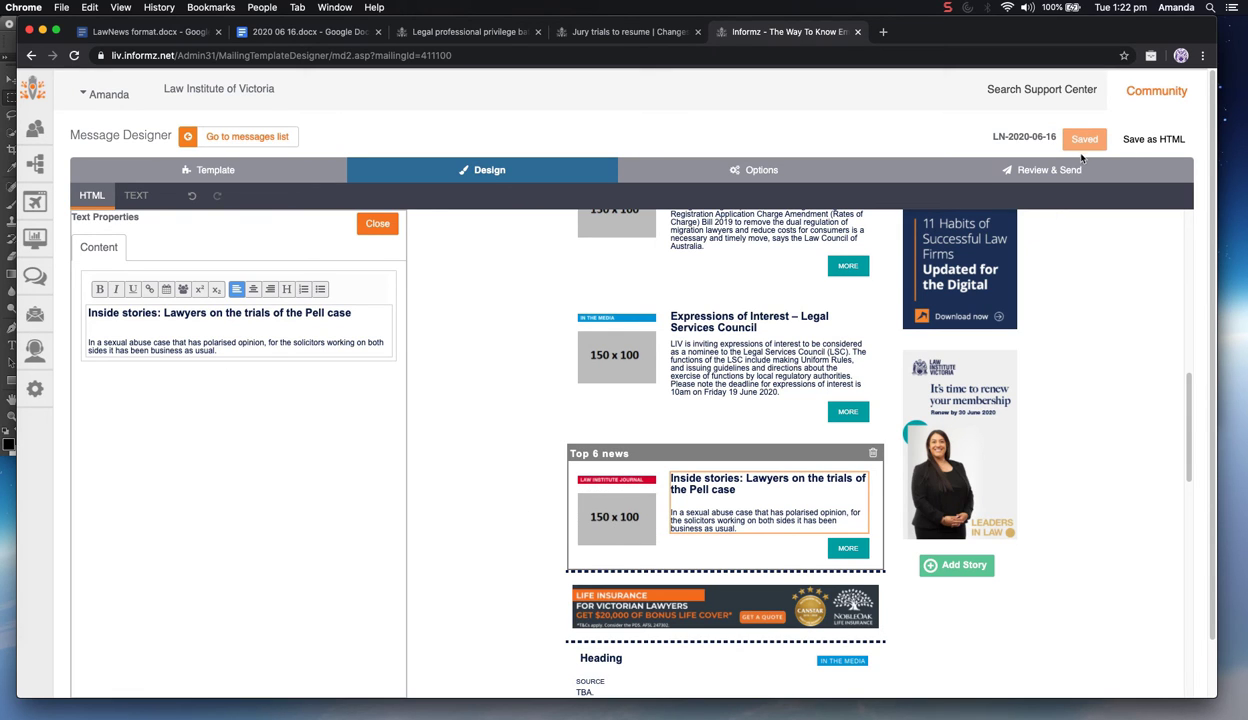
pyautogui.click(625, 512)
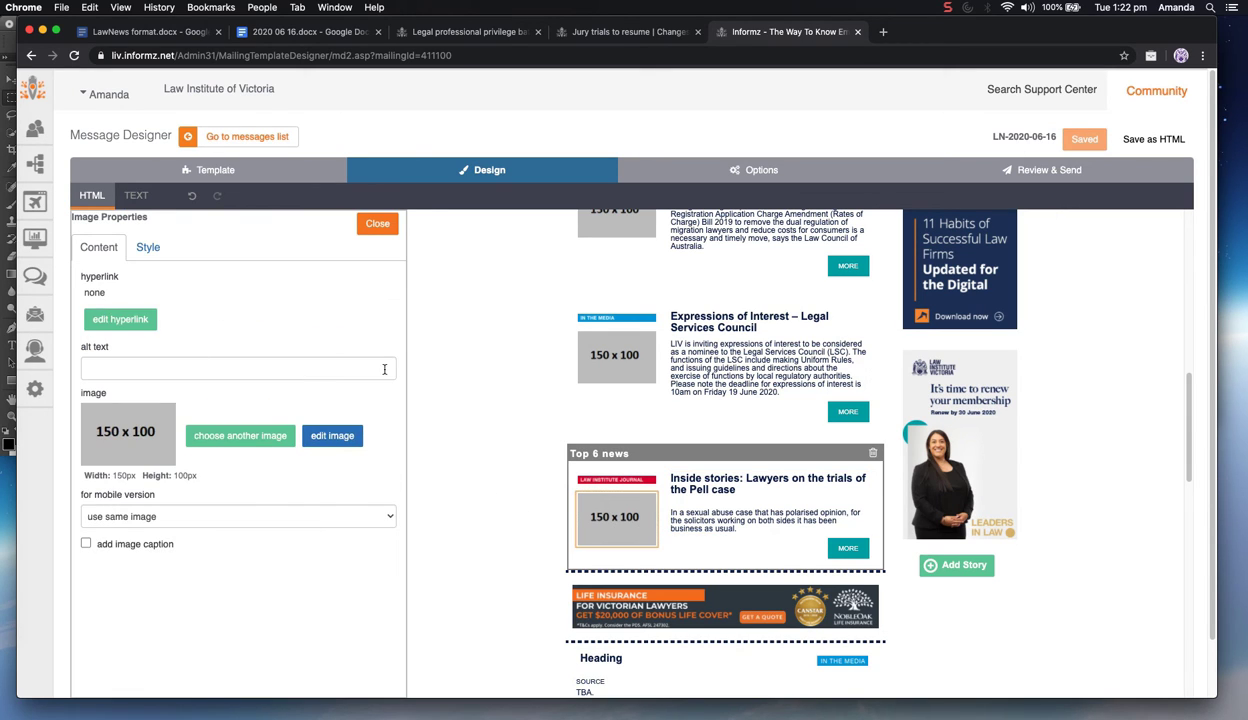
pyautogui.click(842, 550)
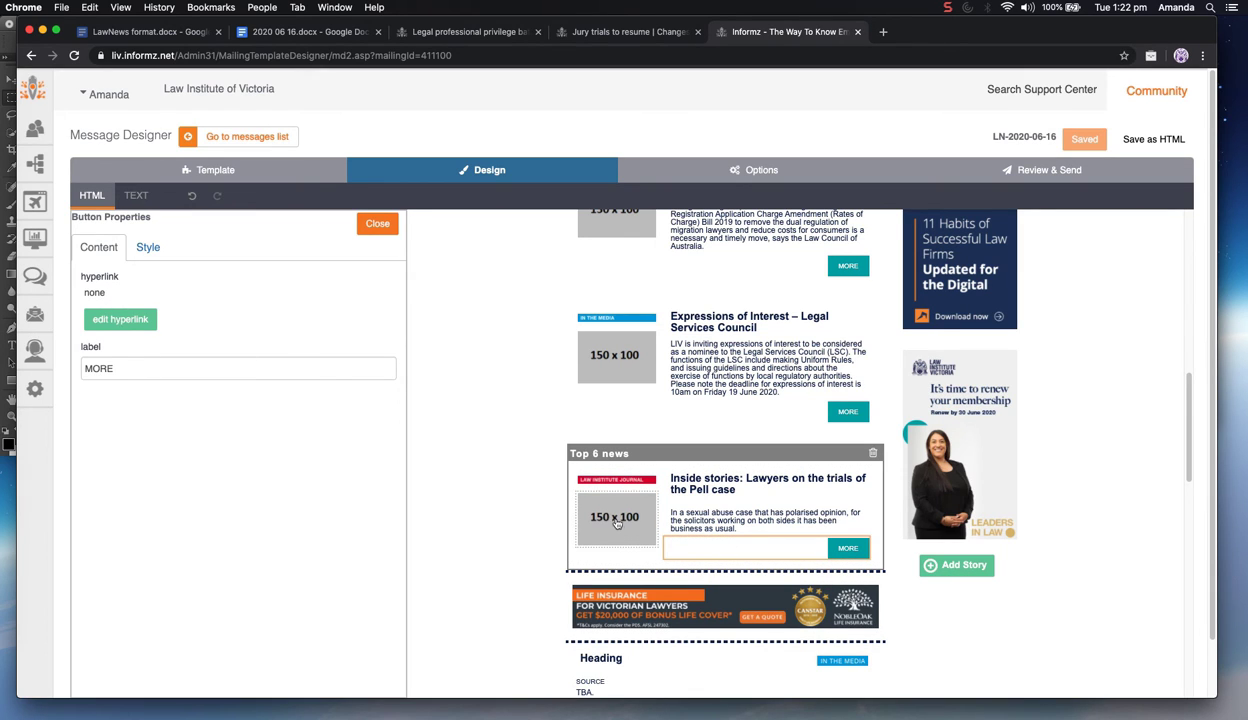
pyautogui.click(618, 527)
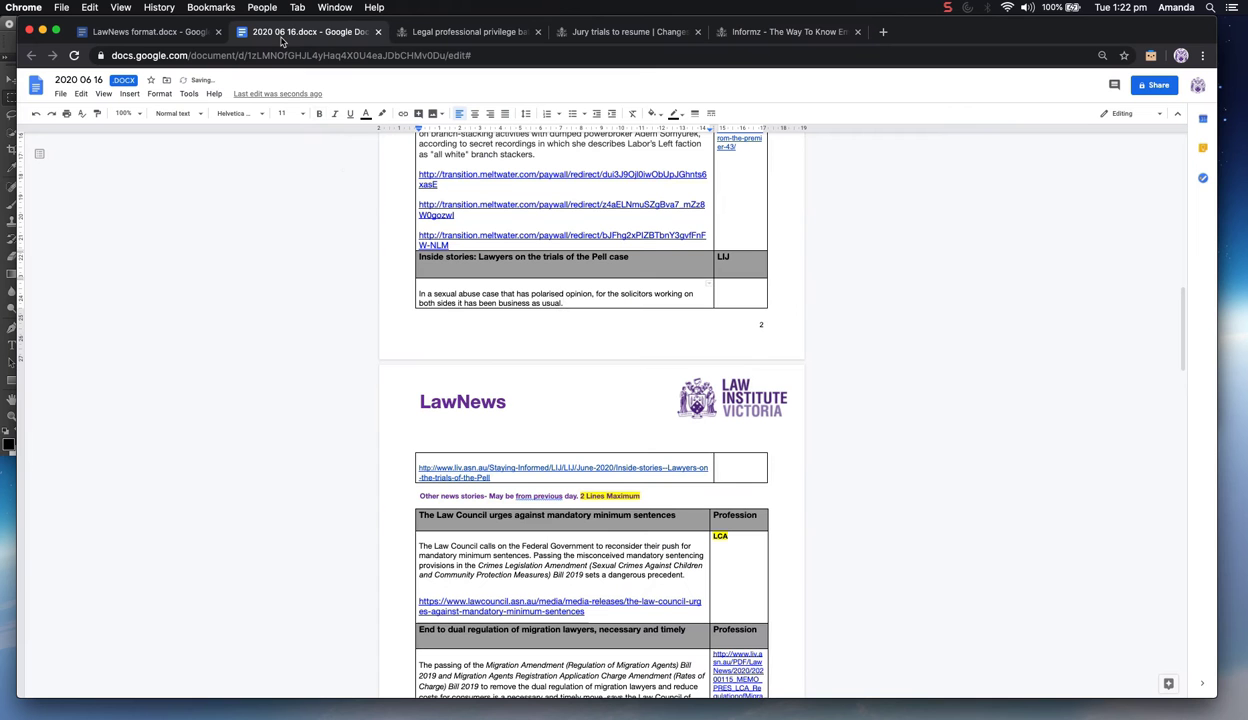
pyautogui.click(295, 31)
pyautogui.tripleClick(485, 462)
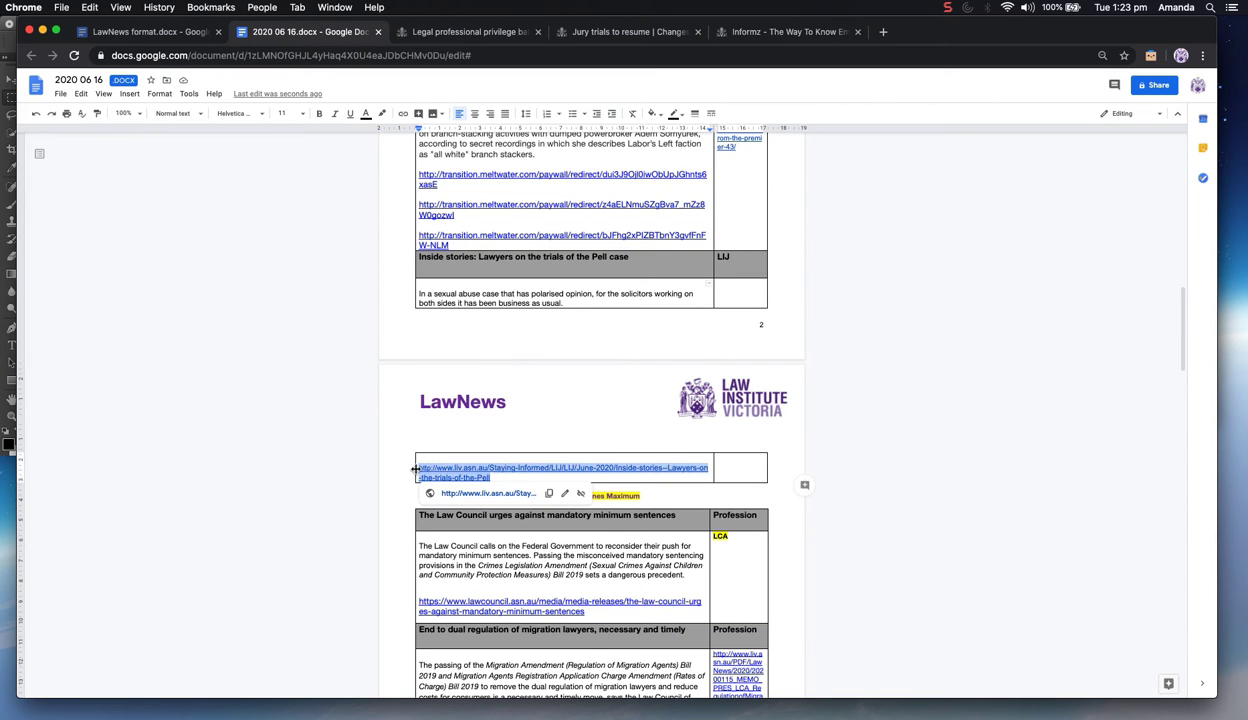
pyautogui.press('super+c')
pyautogui.click(740, 31)
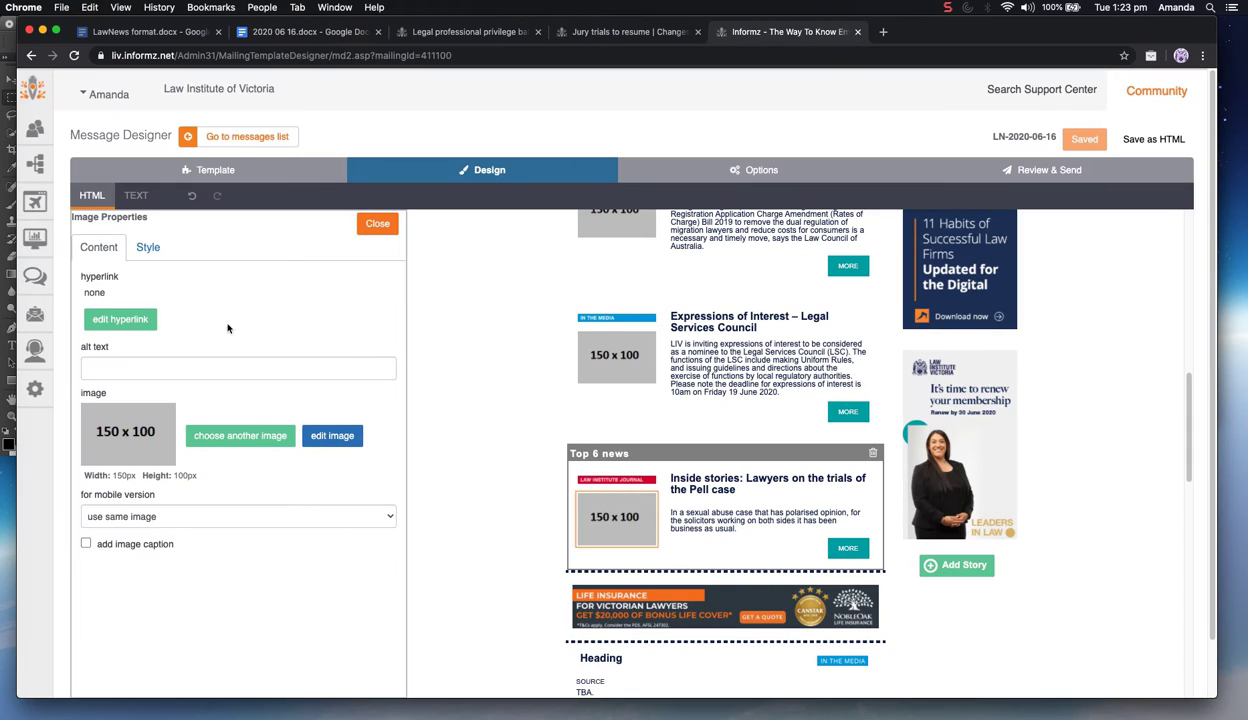
# Enter the article URL and the name "Inside stories: Lawyers on the trials of the Pell case" for the image's hyperlink
pyautogui.click(139, 321)
pyautogui.press('super+v')
pyautogui.press('Tab')
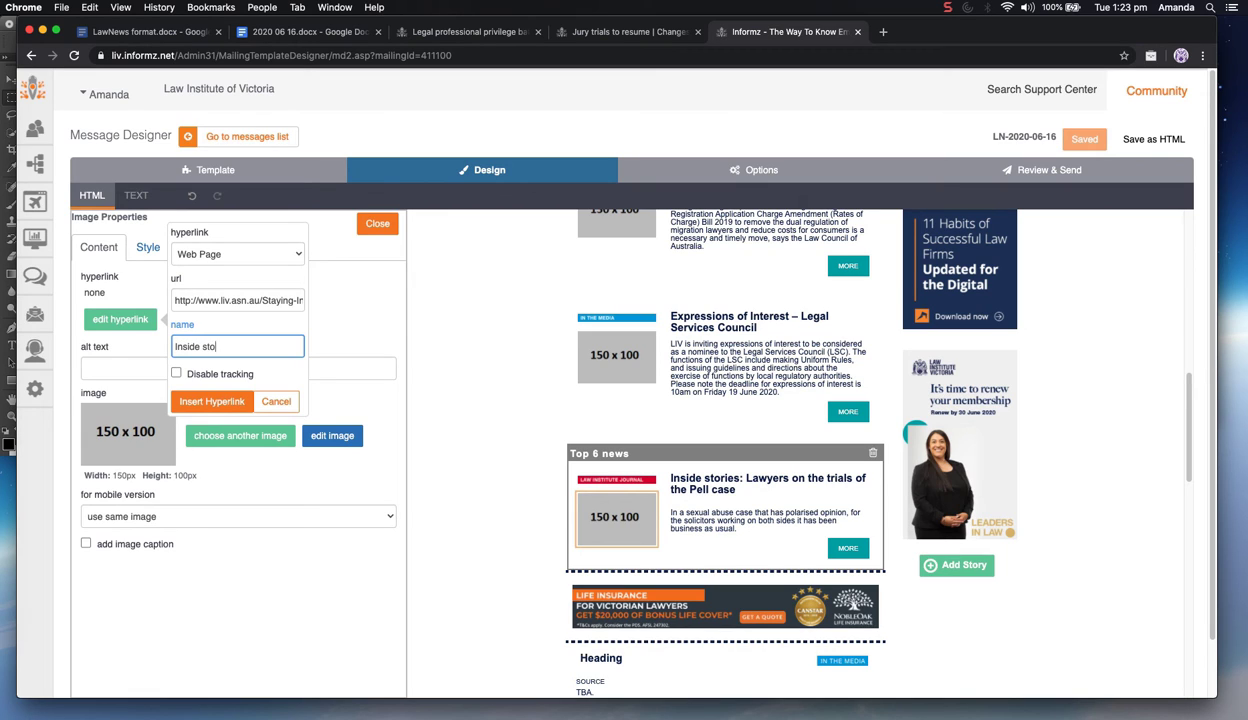
pyautogui.write('Inside stories: Lawyers on the trial')
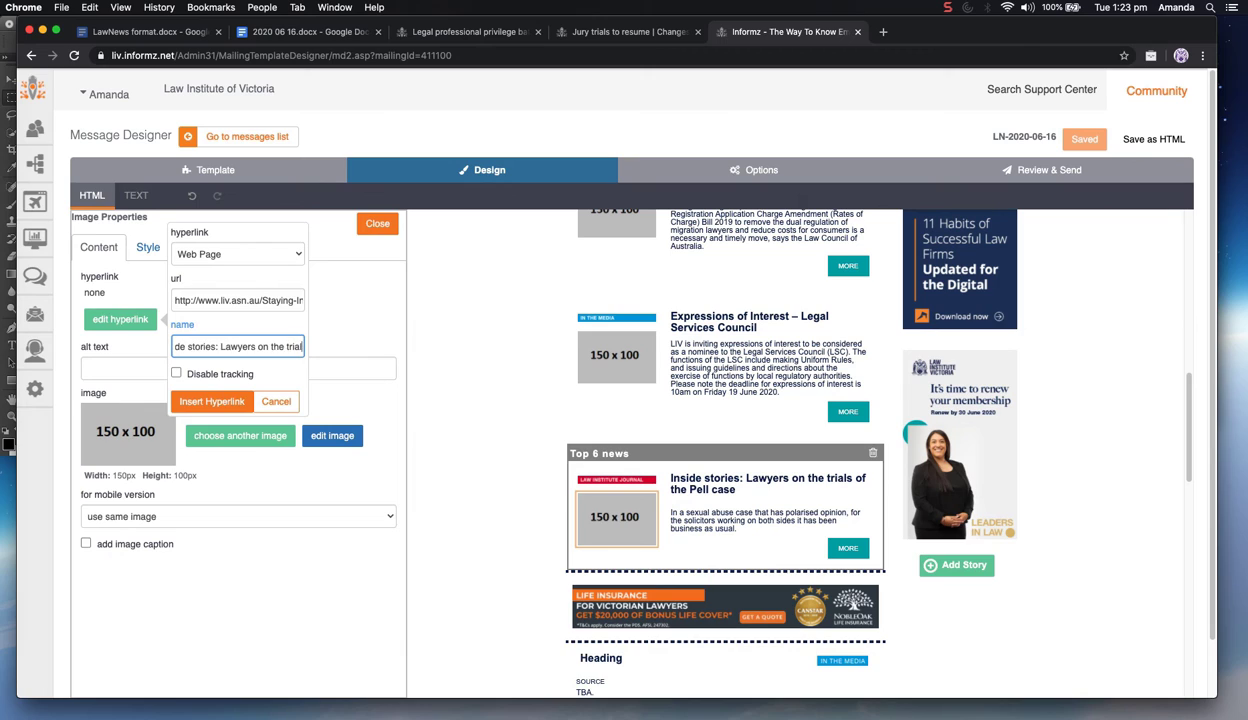
pyautogui.write('s of the Pe')
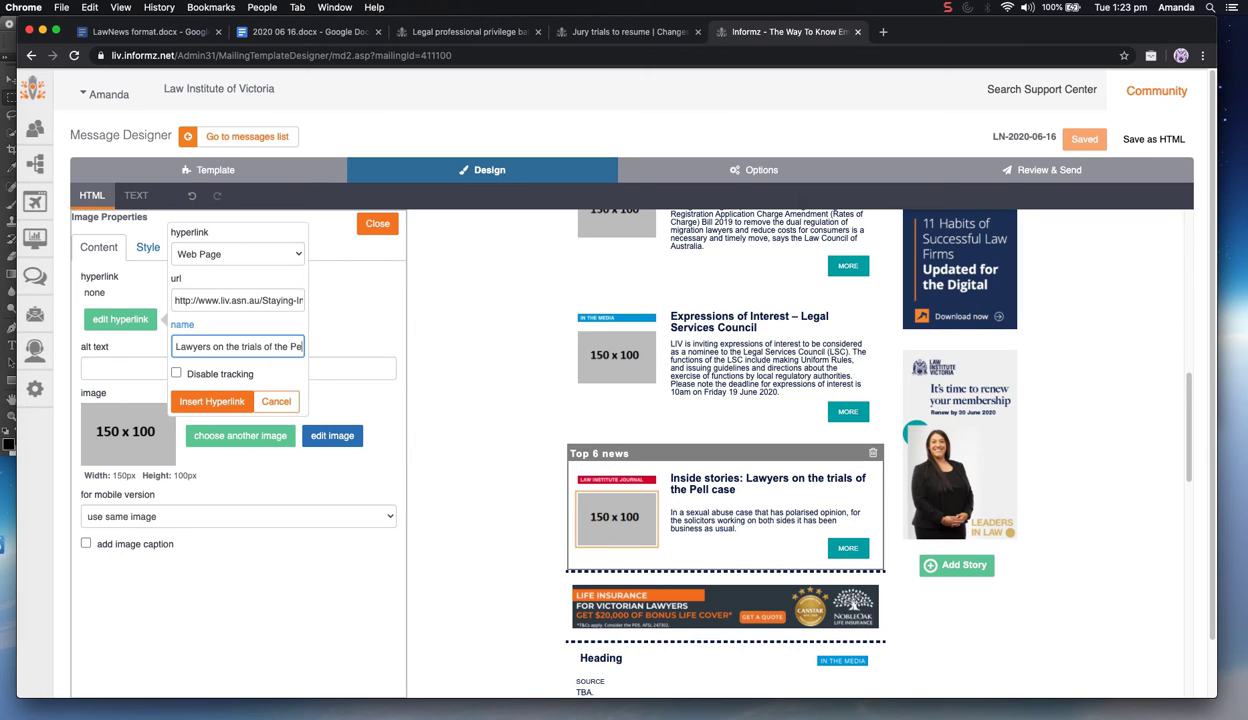
pyautogui.write('ll case')
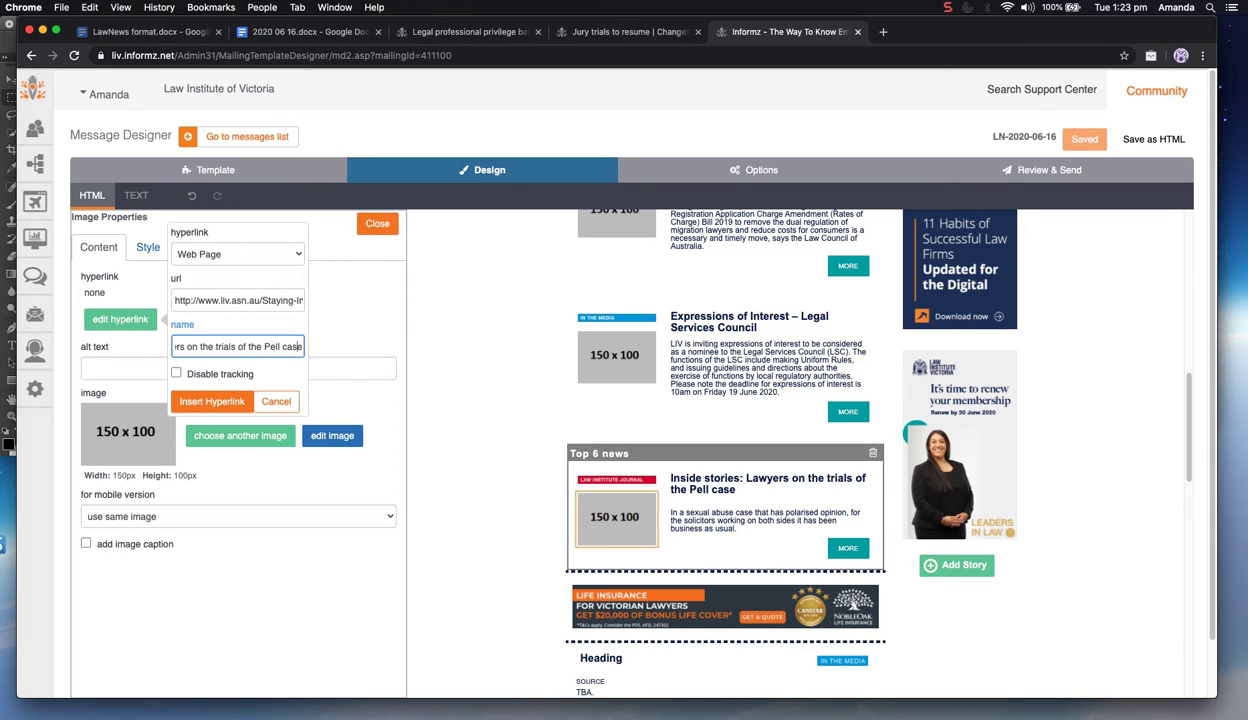
# Prefix the image hyperlink's name with "LIJ |" and insert the link
pyautogui.press('Left')
pyautogui.press('Left')
pyautogui.press('Left')
pyautogui.press('Left')
pyautogui.press('Left')
pyautogui.press('Left')
pyautogui.press('Left')
pyautogui.press('Left')
pyautogui.press('Left')
pyautogui.press('Left')
pyautogui.press('Left')
pyautogui.press('Left')
pyautogui.press('Left')
pyautogui.press('Left')
pyautogui.press('Left')
pyautogui.press('Left')
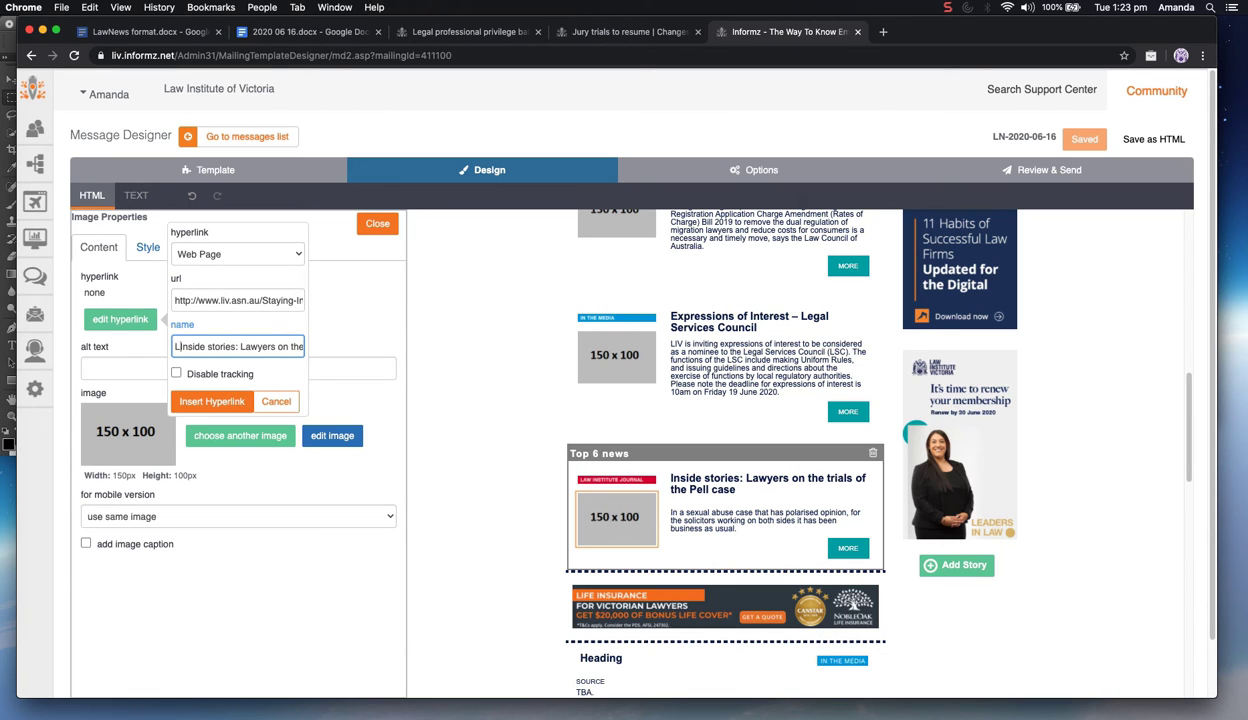
pyautogui.write('LIJ |')
pyautogui.click(211, 401)
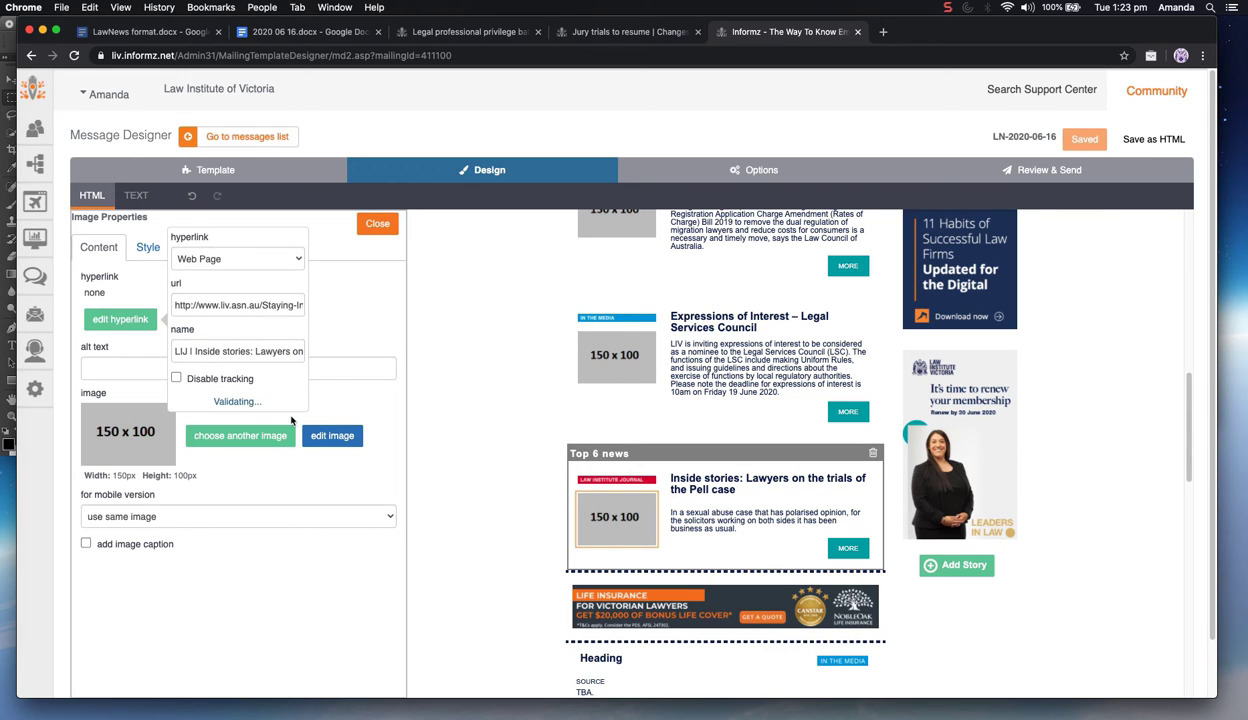
# Link the Inside stories MORE button to the article URL with the name "LIJ | Inside stories: Lawyers on the trials of the pell case"
pyautogui.click(847, 548)
pyautogui.click(120, 319)
pyautogui.press('cmd+v')
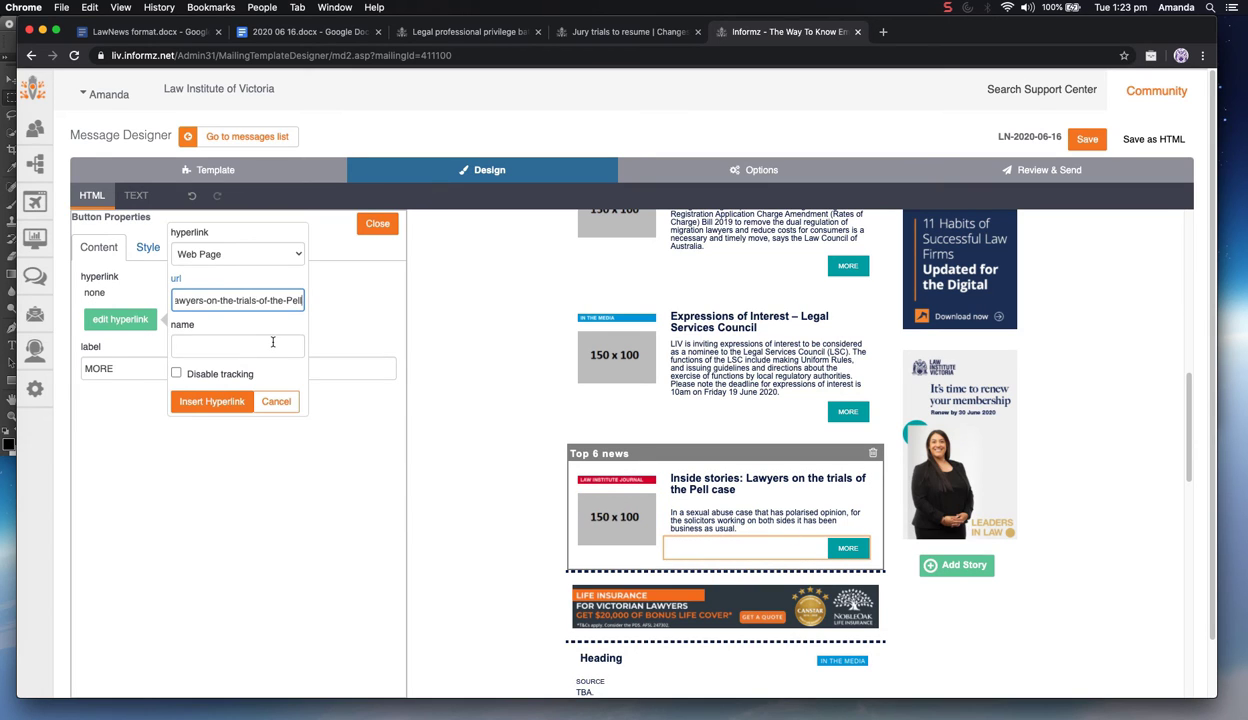
pyautogui.click(272, 342)
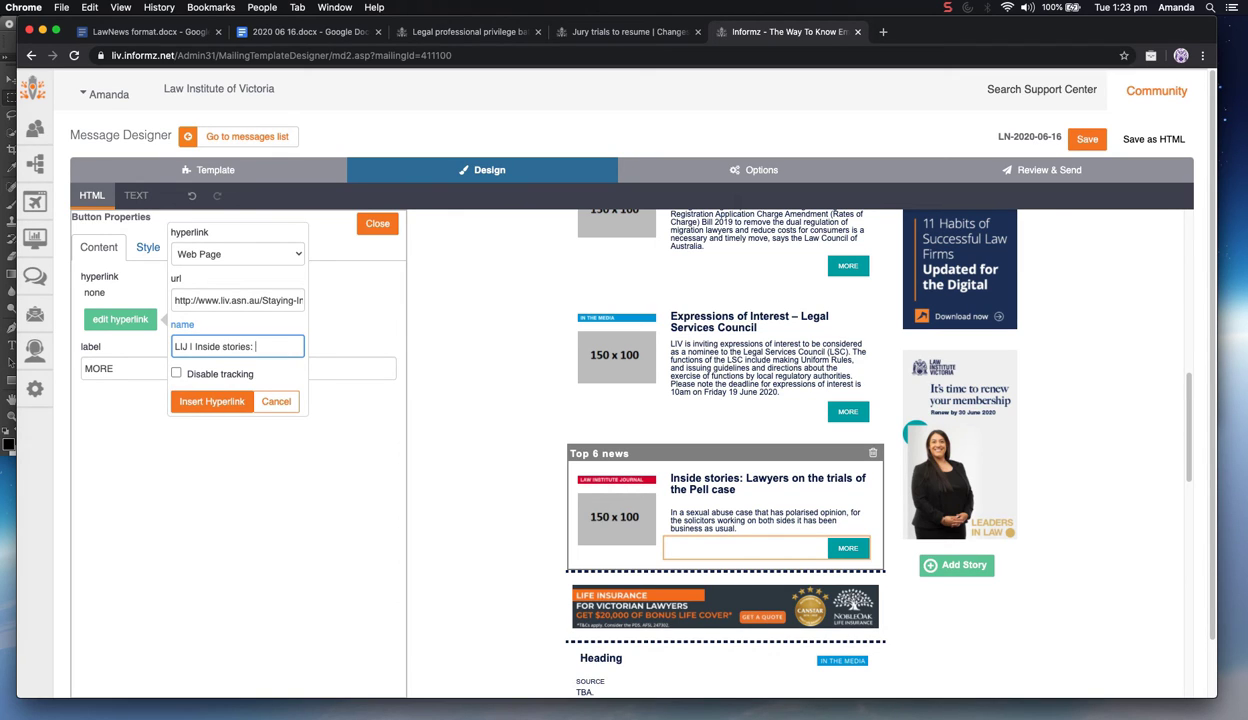
pyautogui.write('LIJ | Inside stories: Lawyers on the trials of th')
pyautogui.write('e pell case')
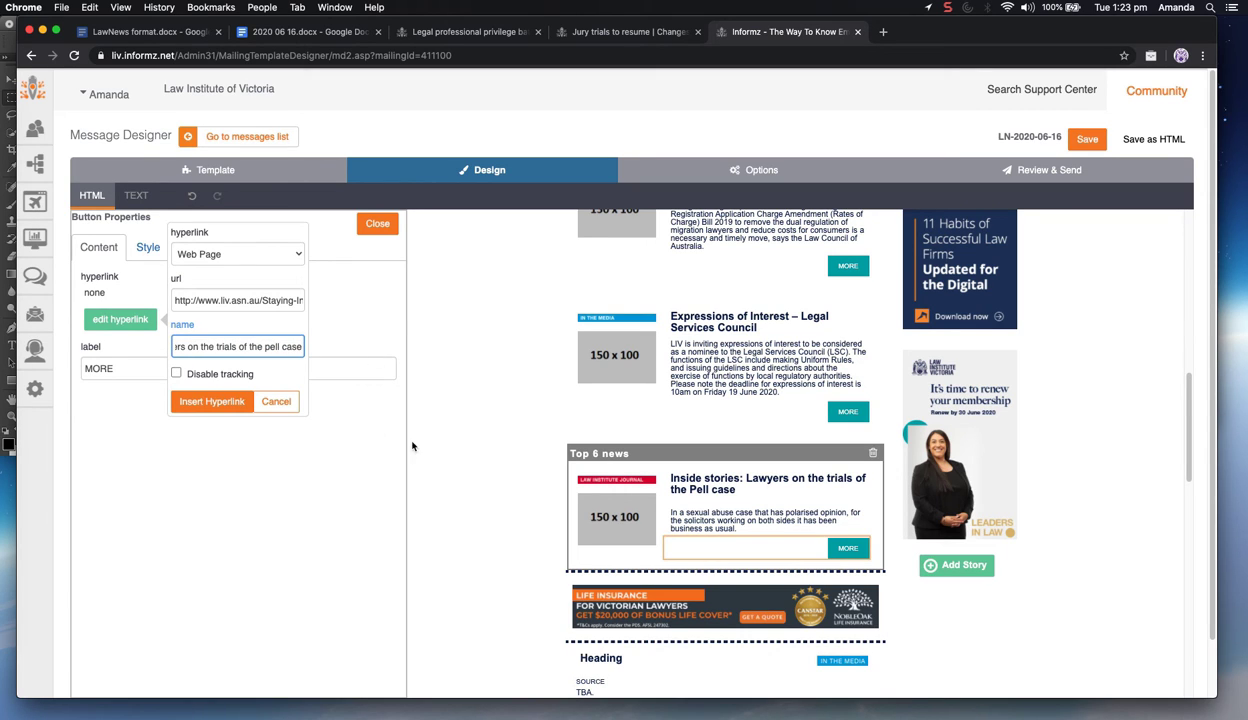
pyautogui.press('Return')
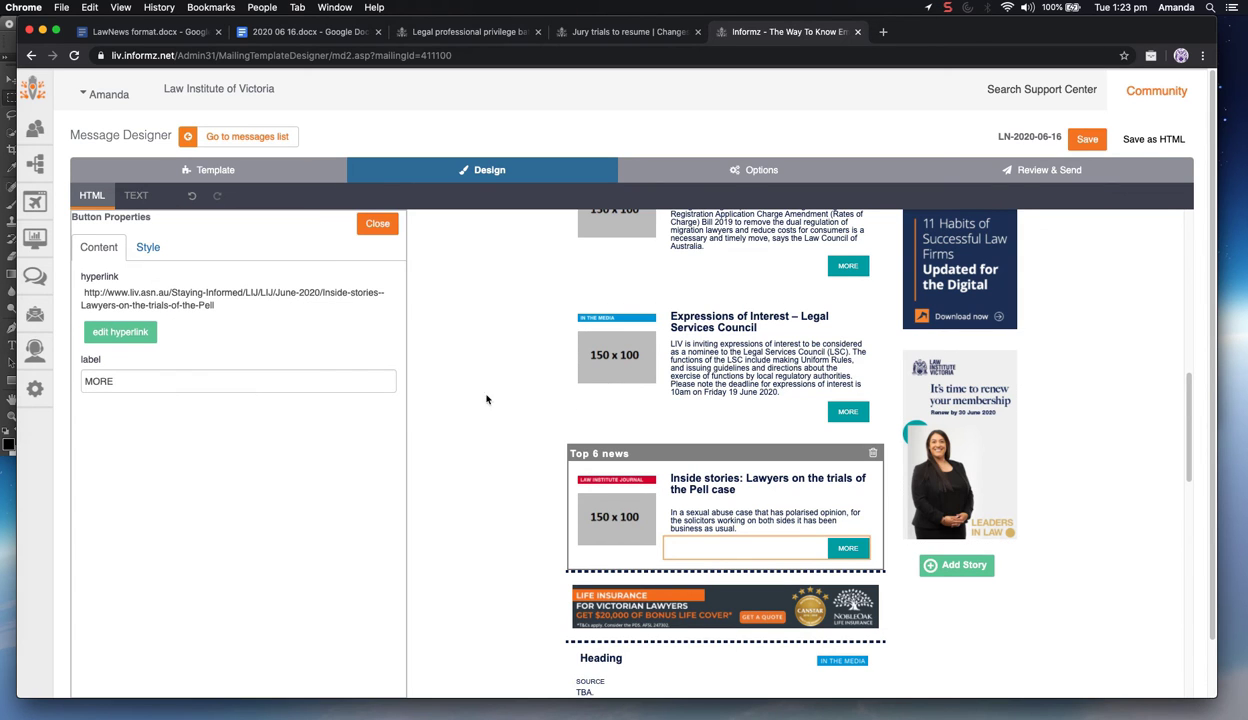
# Save the message and select the first Bottom 6 news story below the life insurance banner
pyautogui.scroll(1, 731, 418)
pyautogui.scroll(3, 731, 418)
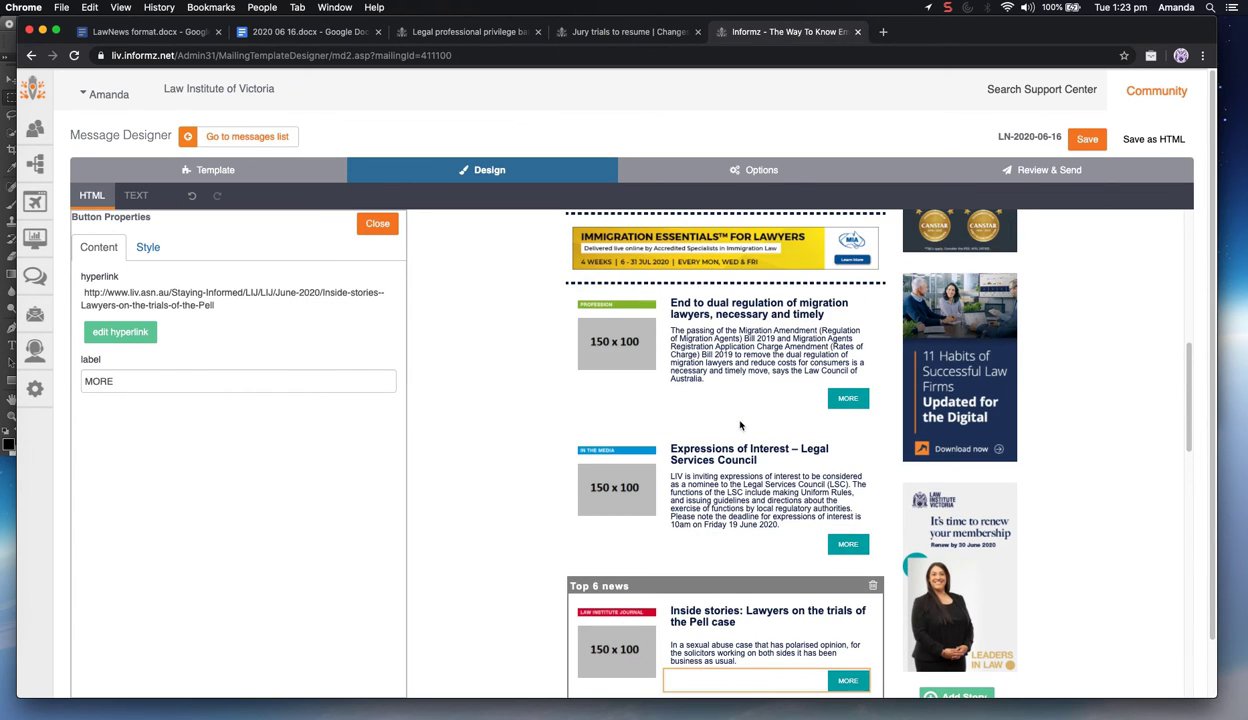
pyautogui.scroll(-10, 693, 433)
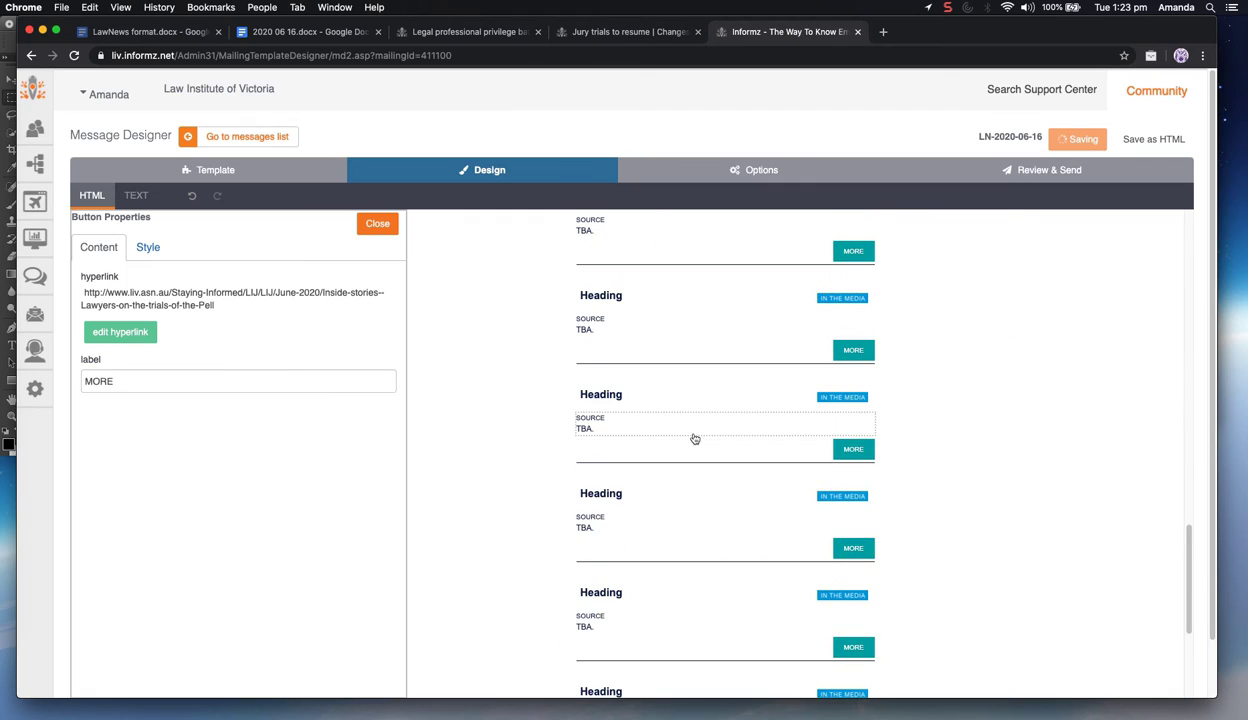
pyautogui.scroll(3, 699, 435)
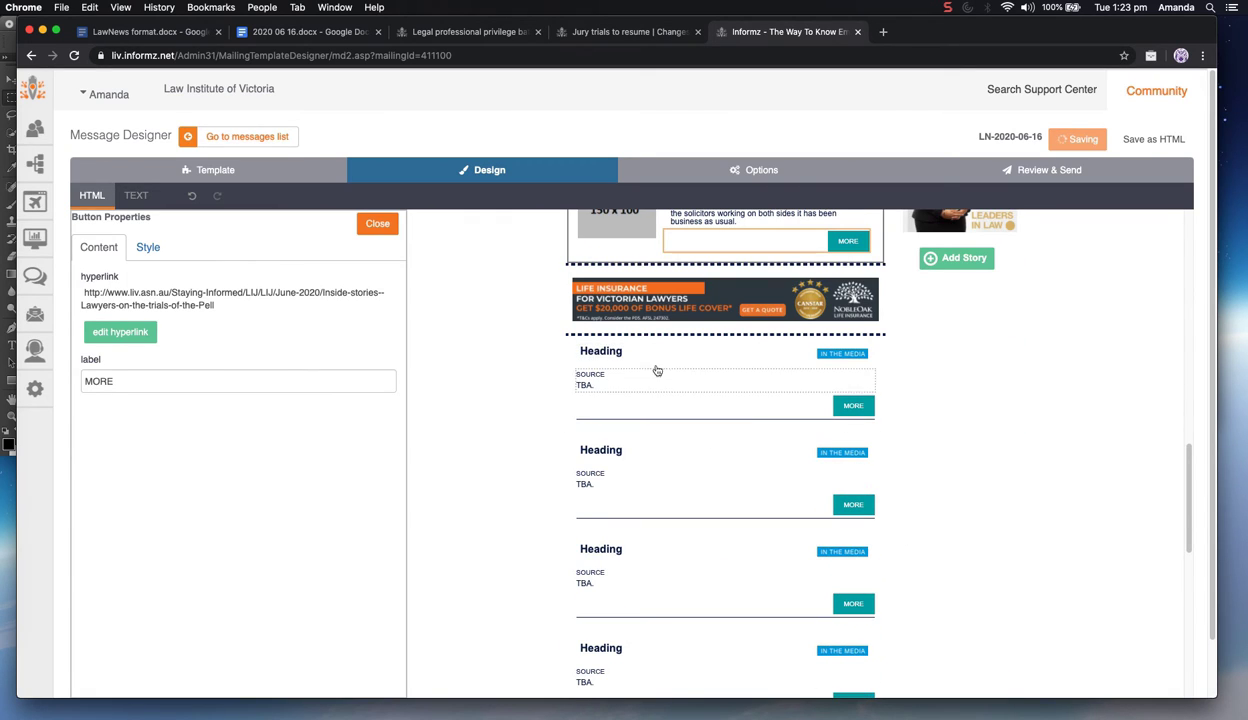
pyautogui.click(889, 398)
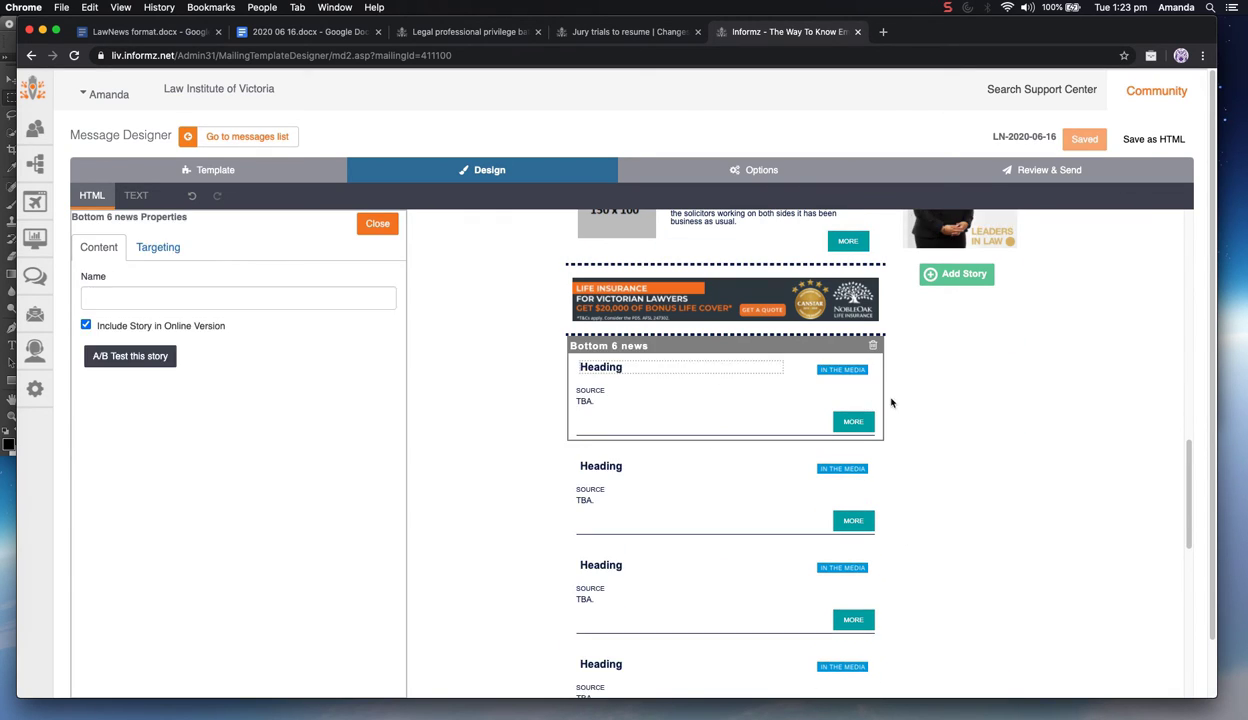
pyautogui.click(838, 418)
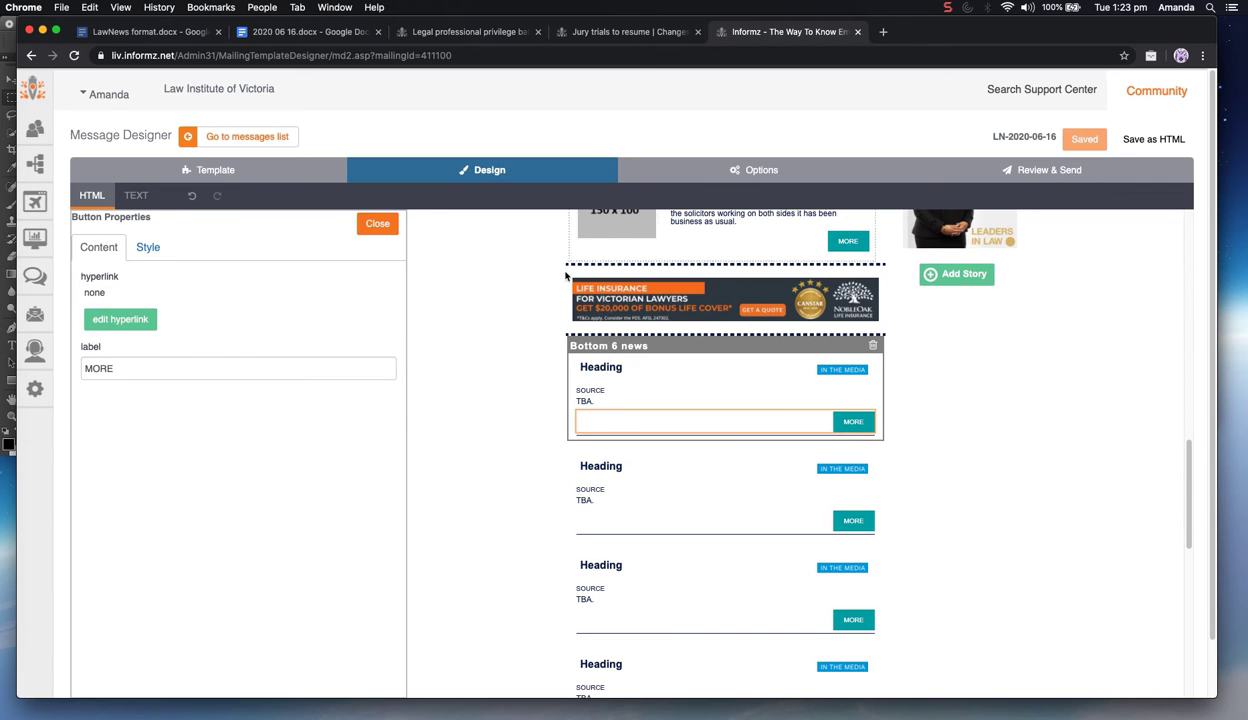
# In 2020 06 16.docx, replace the "End to dual regulation" entry under Other news stories with the branch-stacking scandal story
pyautogui.click(300, 36)
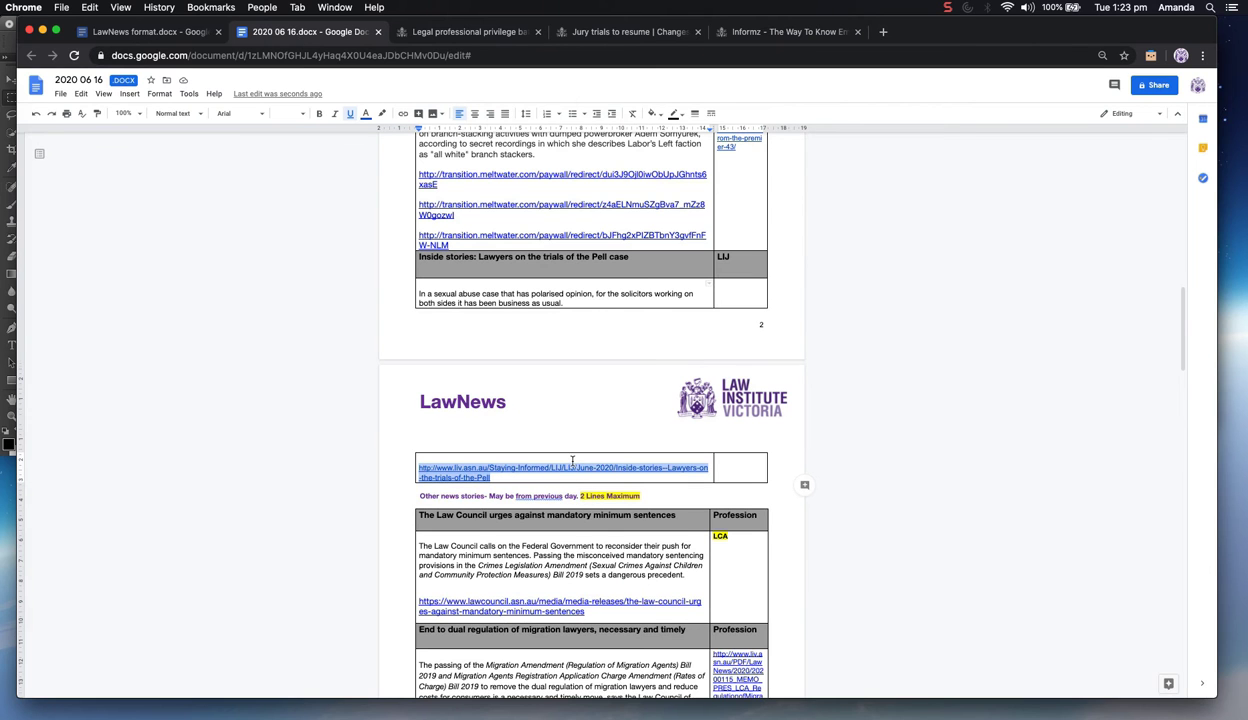
pyautogui.scroll(-3, 572, 458)
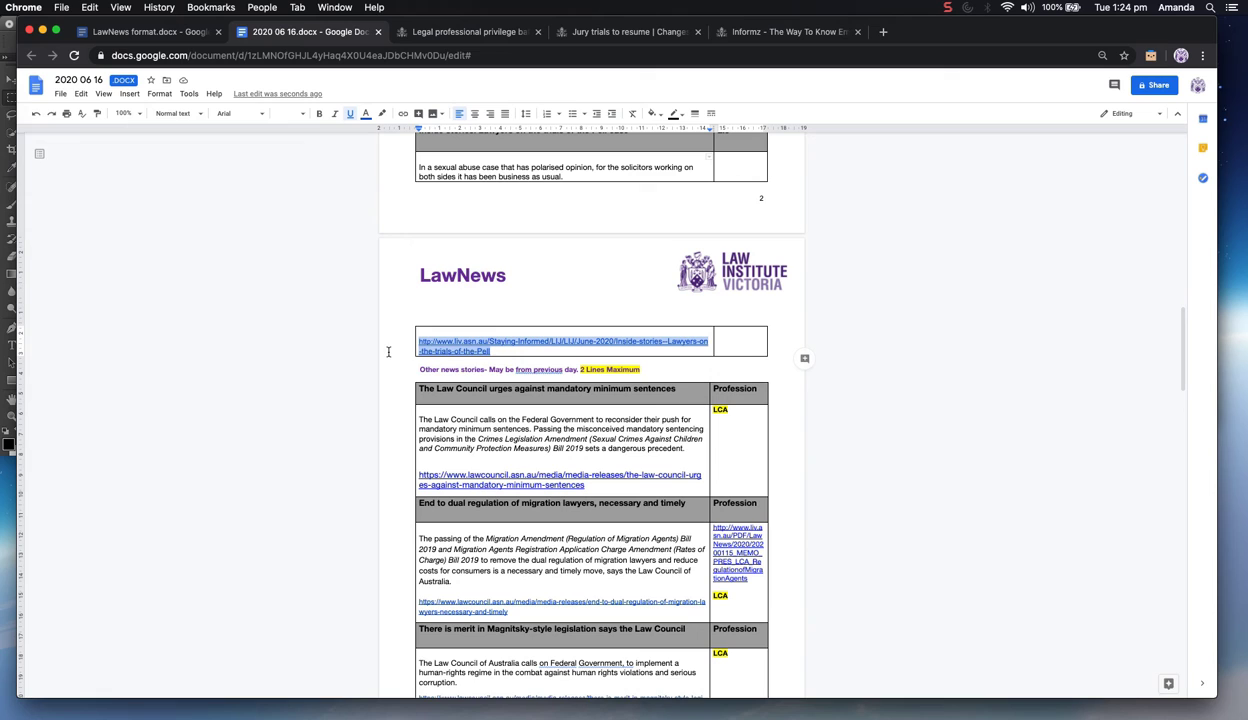
pyautogui.moveTo(453, 516); pyautogui.dragTo(752, 547)
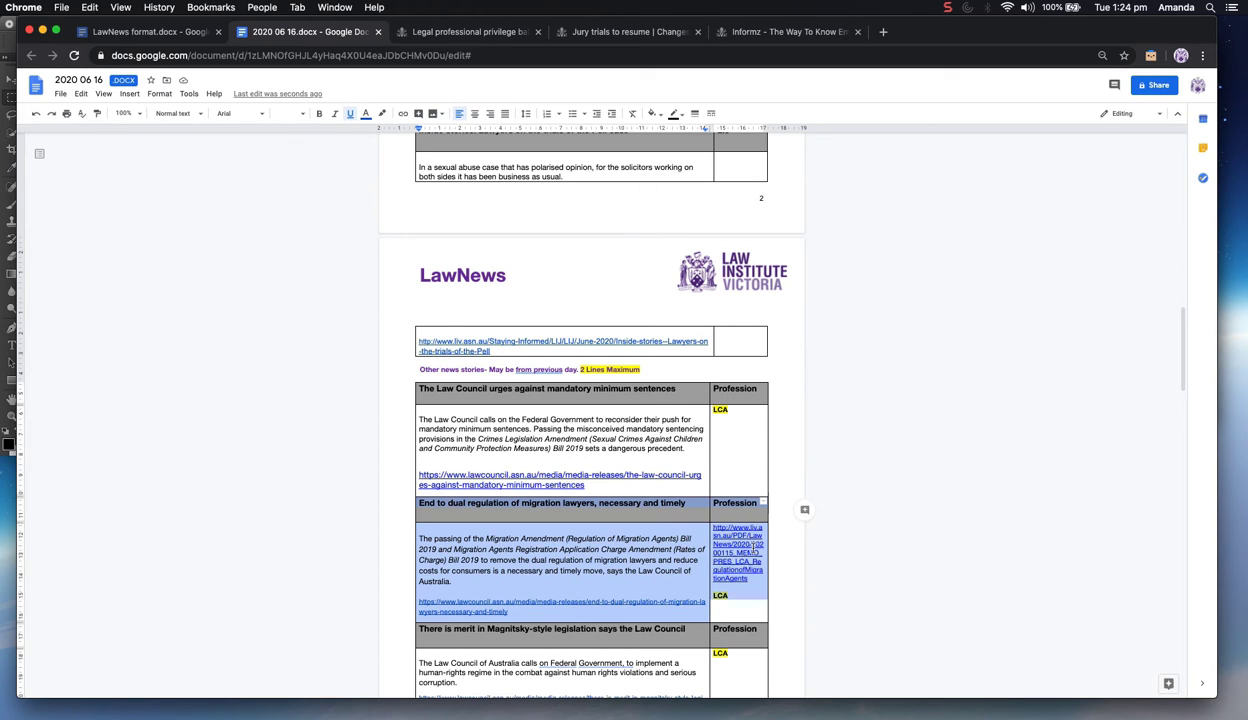
# Copy the heading "The Law Council urges against mandatory minimum sentences" from the document into the first Bottom 6 news story's heading in the newsletter
pyautogui.moveTo(425, 280); pyautogui.dragTo(600, 277)
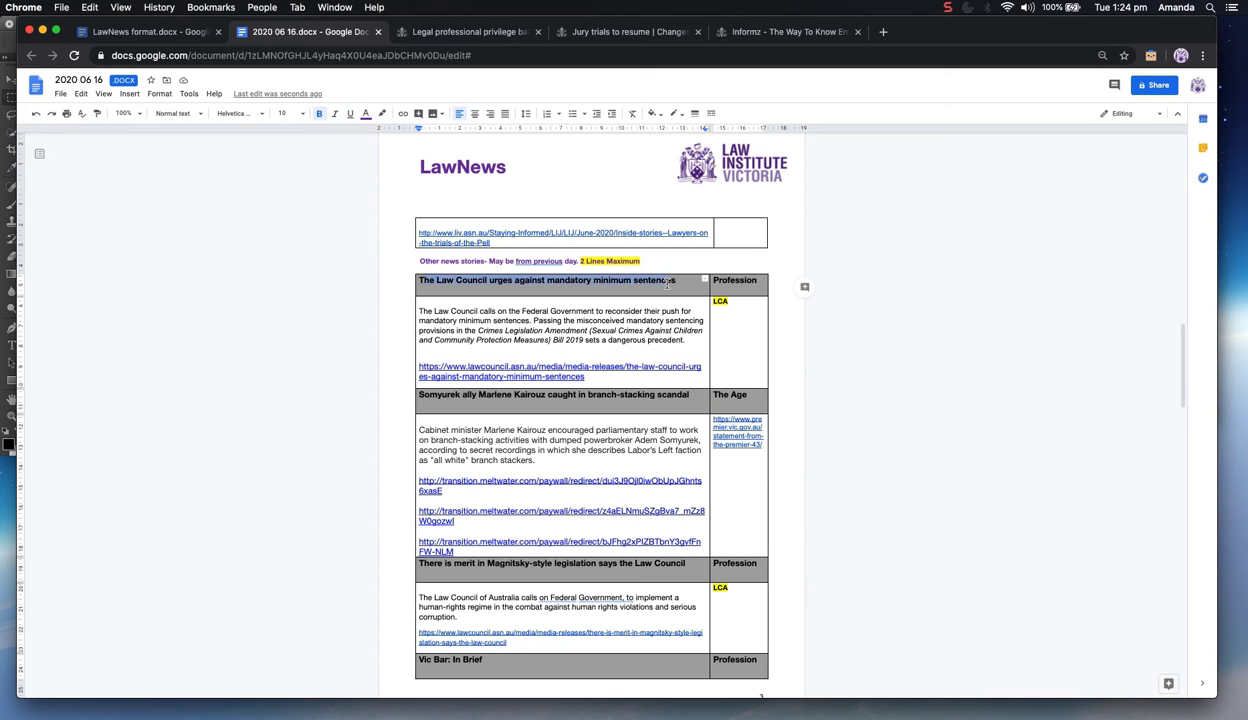
pyautogui.click(674, 282)
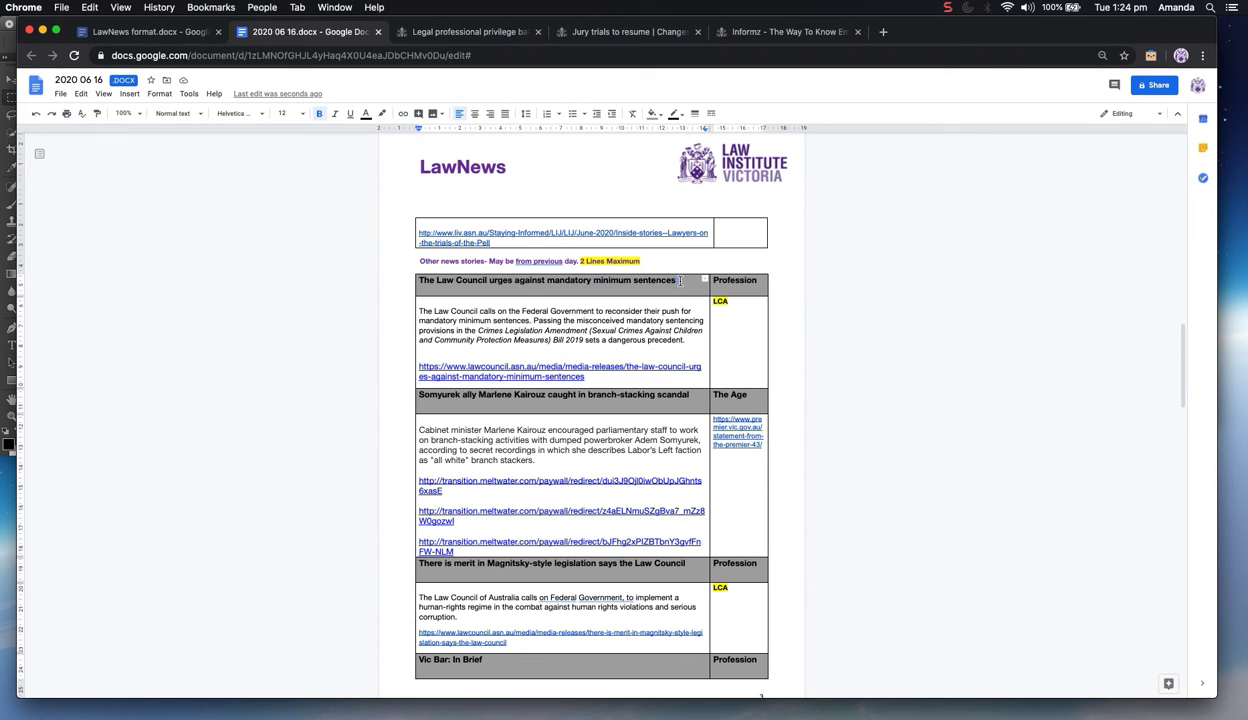
pyautogui.moveTo(680, 282); pyautogui.dragTo(436, 282)
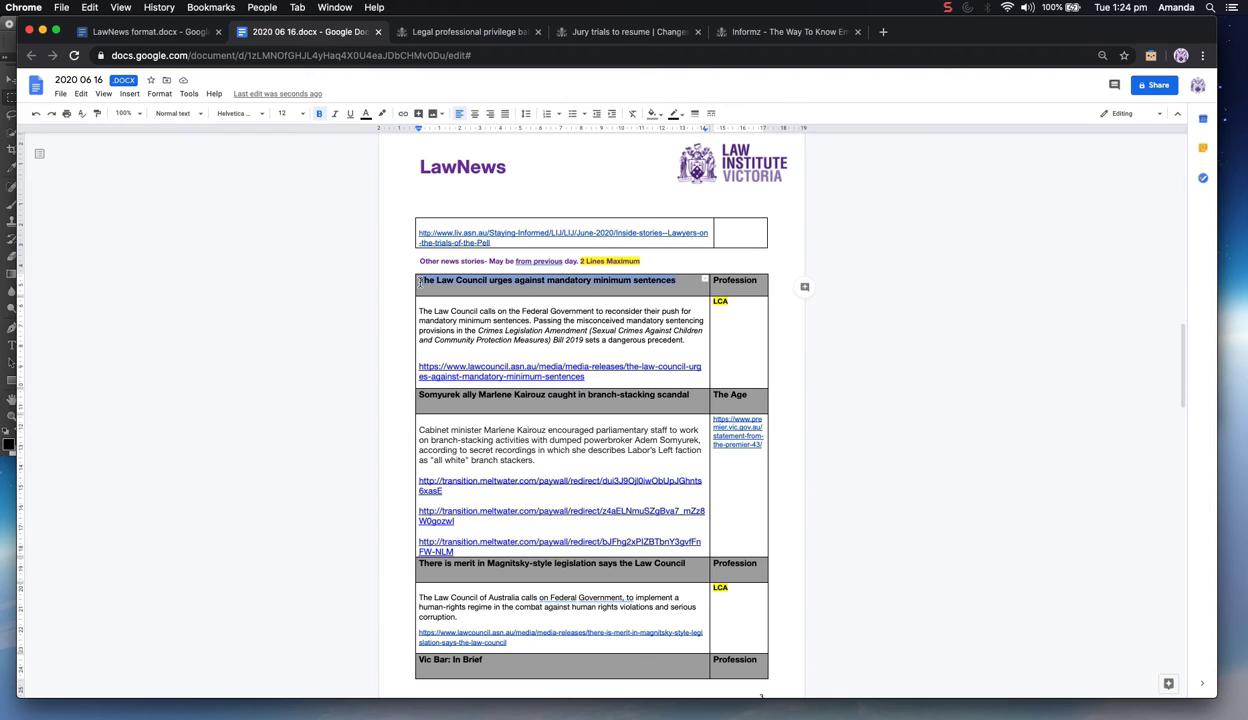
pyautogui.click(745, 32)
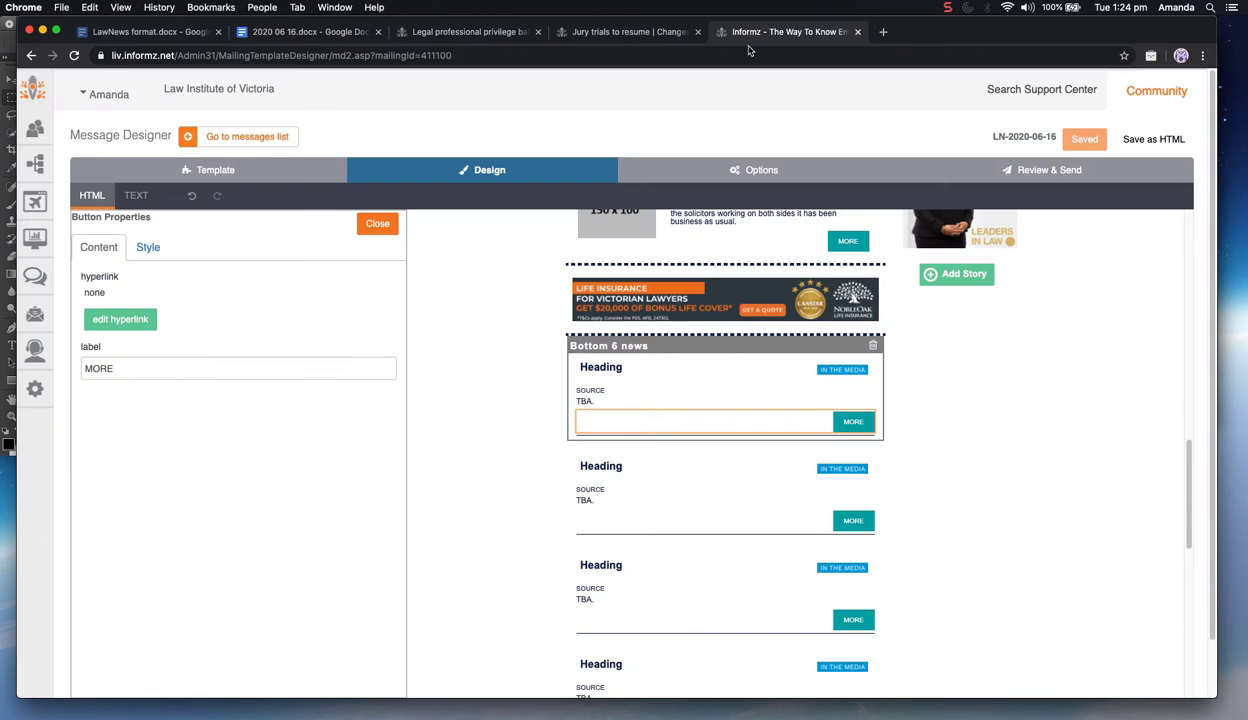
pyautogui.click(601, 367)
pyautogui.doubleClick(92, 312)
pyautogui.press('super+v')
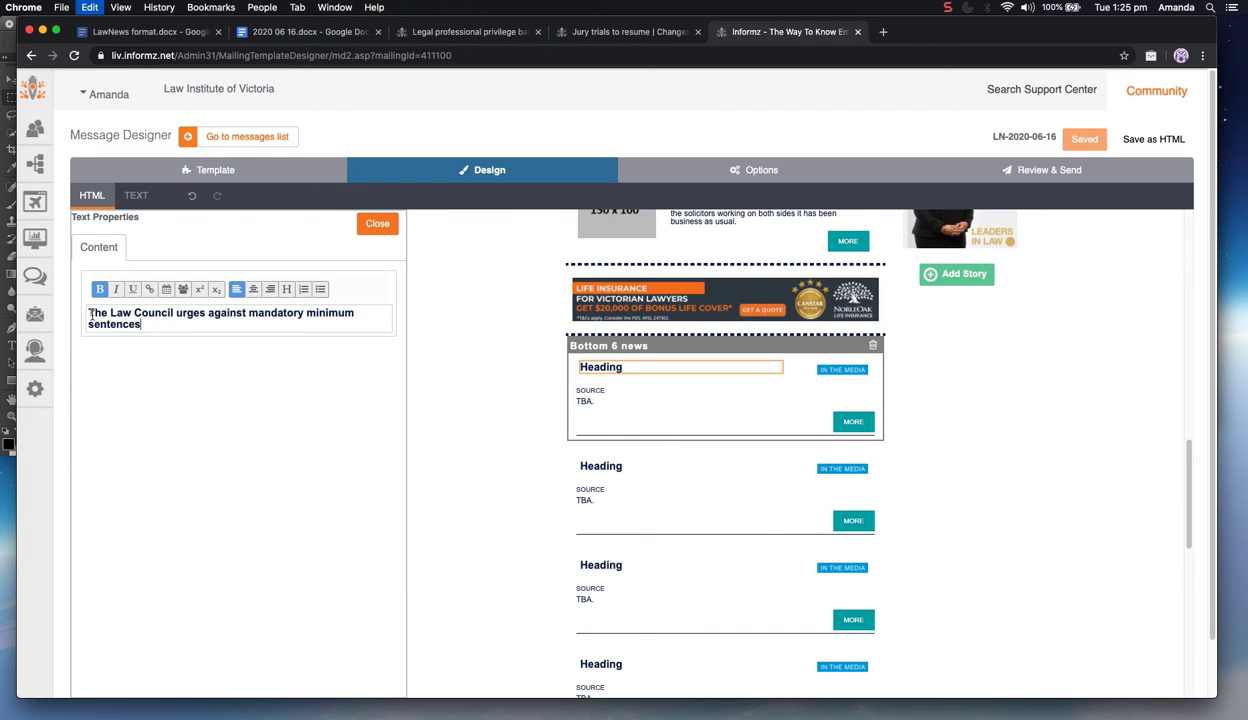
# Start a hyperlink on the whole Law Council heading, using the heading text as its name and 081d4d as a custom link colour
pyautogui.moveTo(152, 327); pyautogui.dragTo(75, 320)
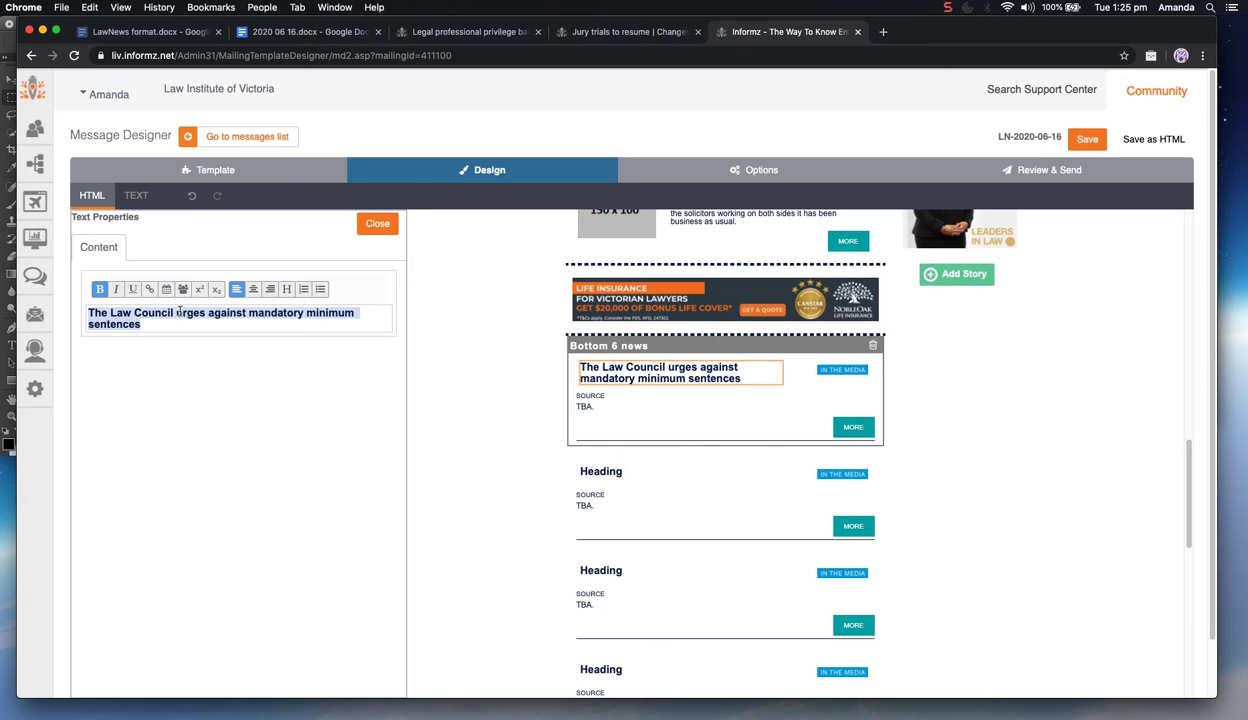
pyautogui.click(149, 289)
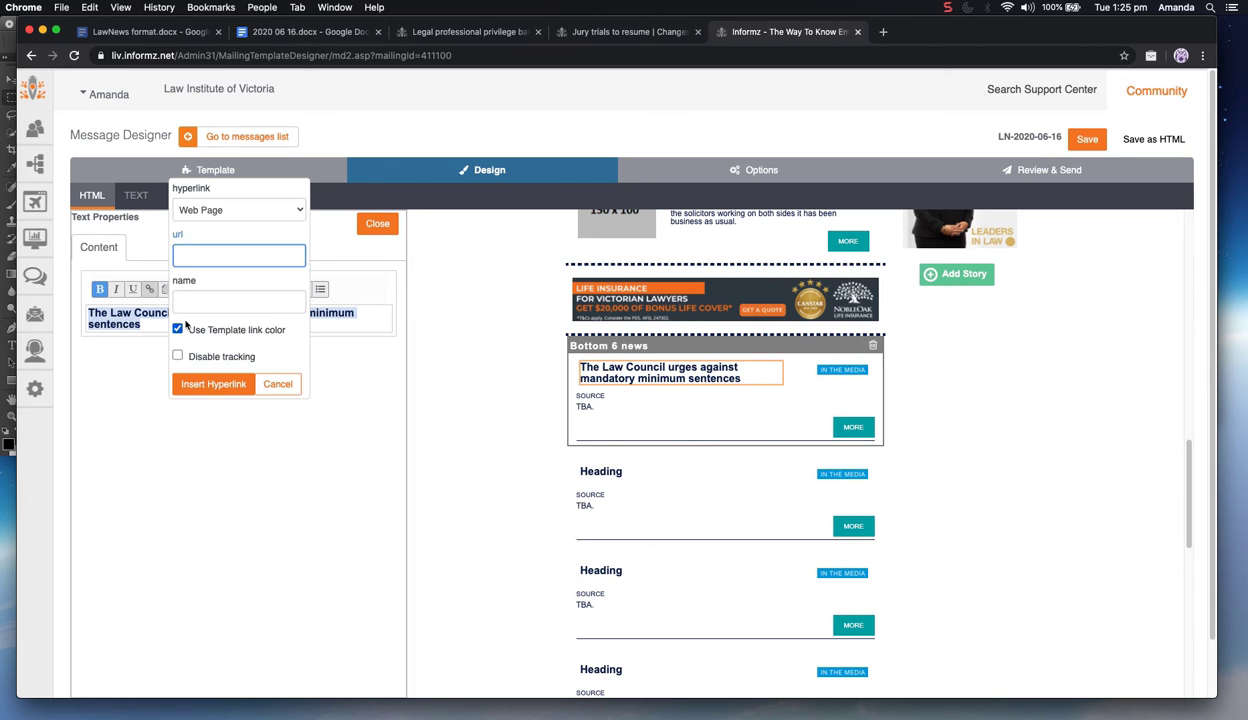
pyautogui.press('Tab')
pyautogui.press('super+v')
pyautogui.click(208, 329)
pyautogui.click(235, 343)
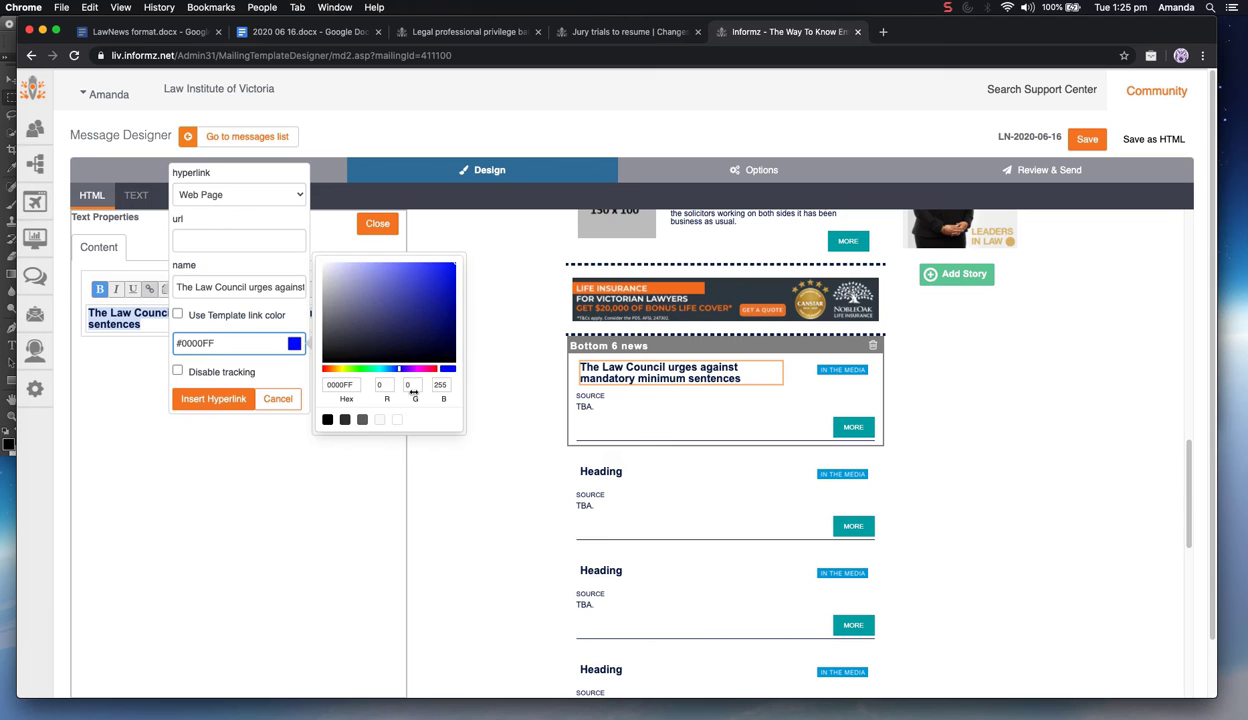
pyautogui.doubleClick(351, 385)
pyautogui.write('081d4d')
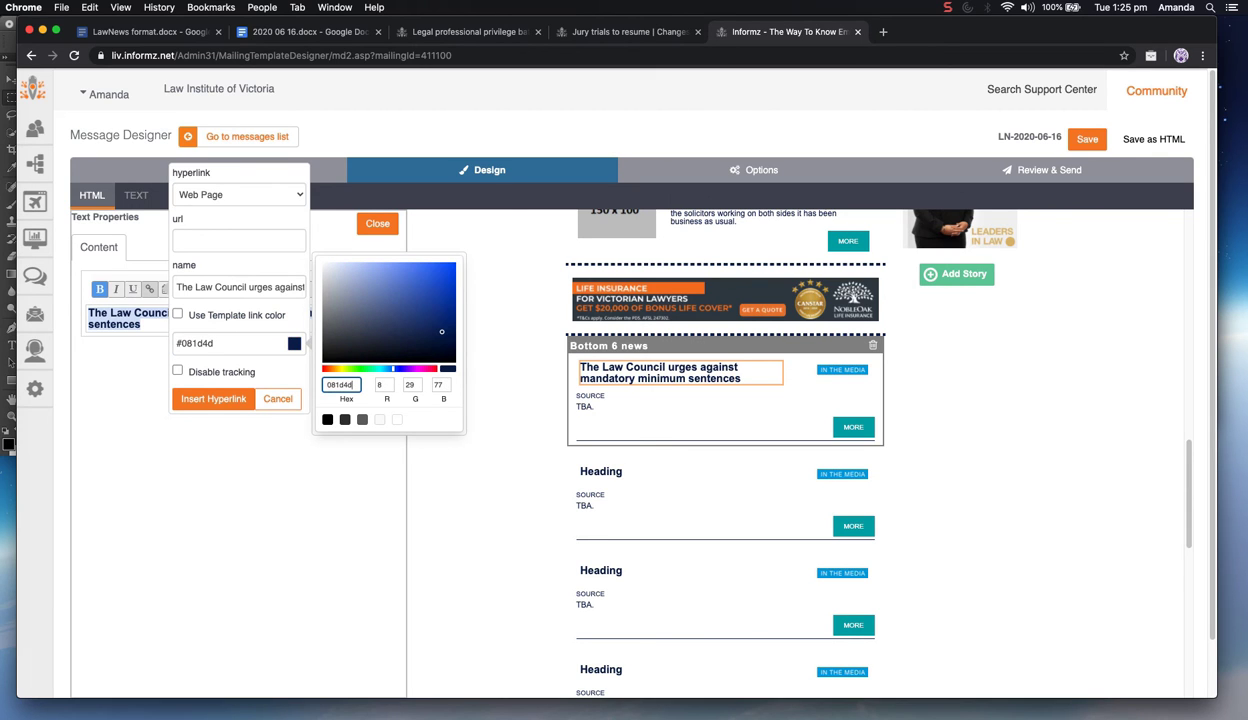
# Copy the Law Council article URL from 2020 06 16.docx into the heading's link without the trailing space and insert the hyperlink
pyautogui.click(302, 36)
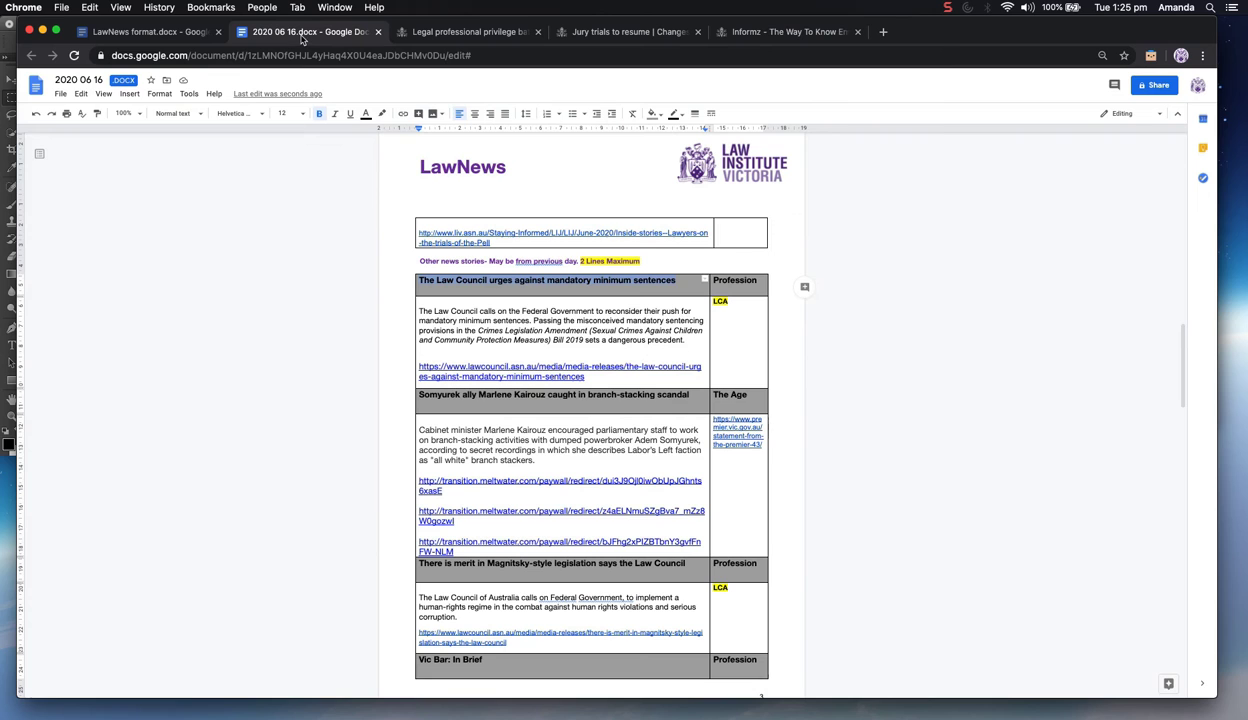
pyautogui.moveTo(589, 376); pyautogui.dragTo(410, 362)
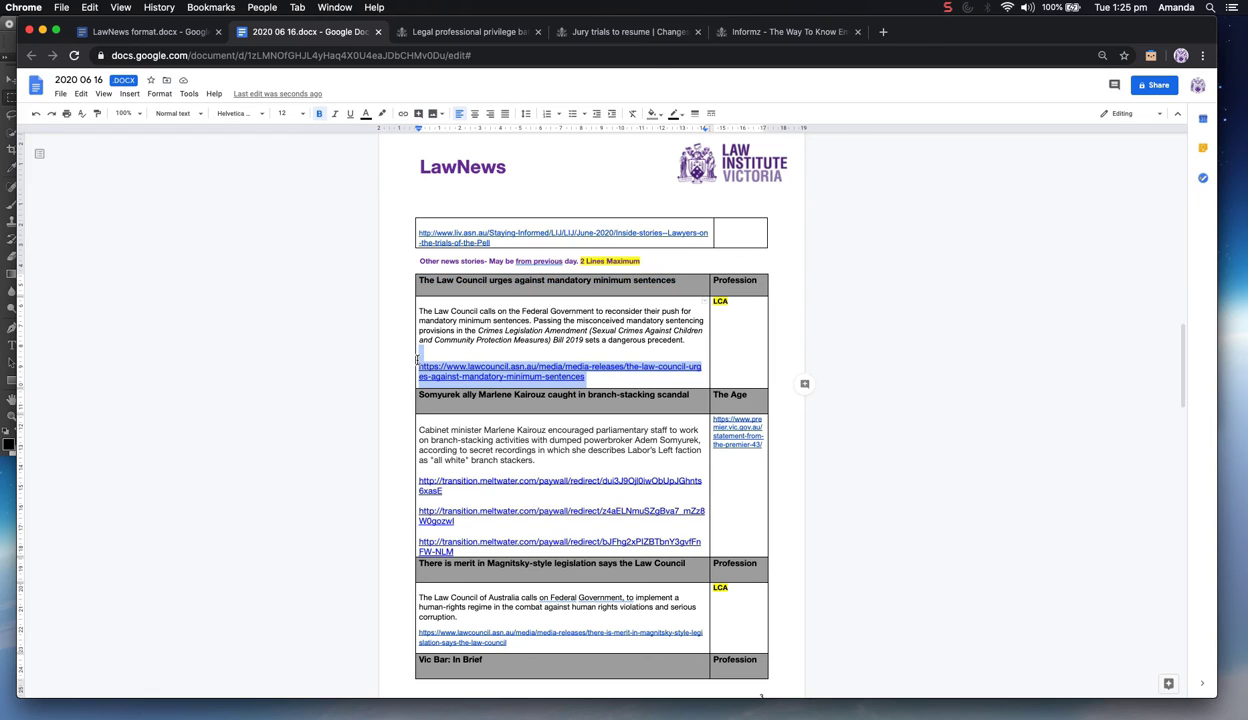
pyautogui.press('super+c')
pyautogui.click(740, 32)
pyautogui.click(250, 242)
pyautogui.press('super+v')
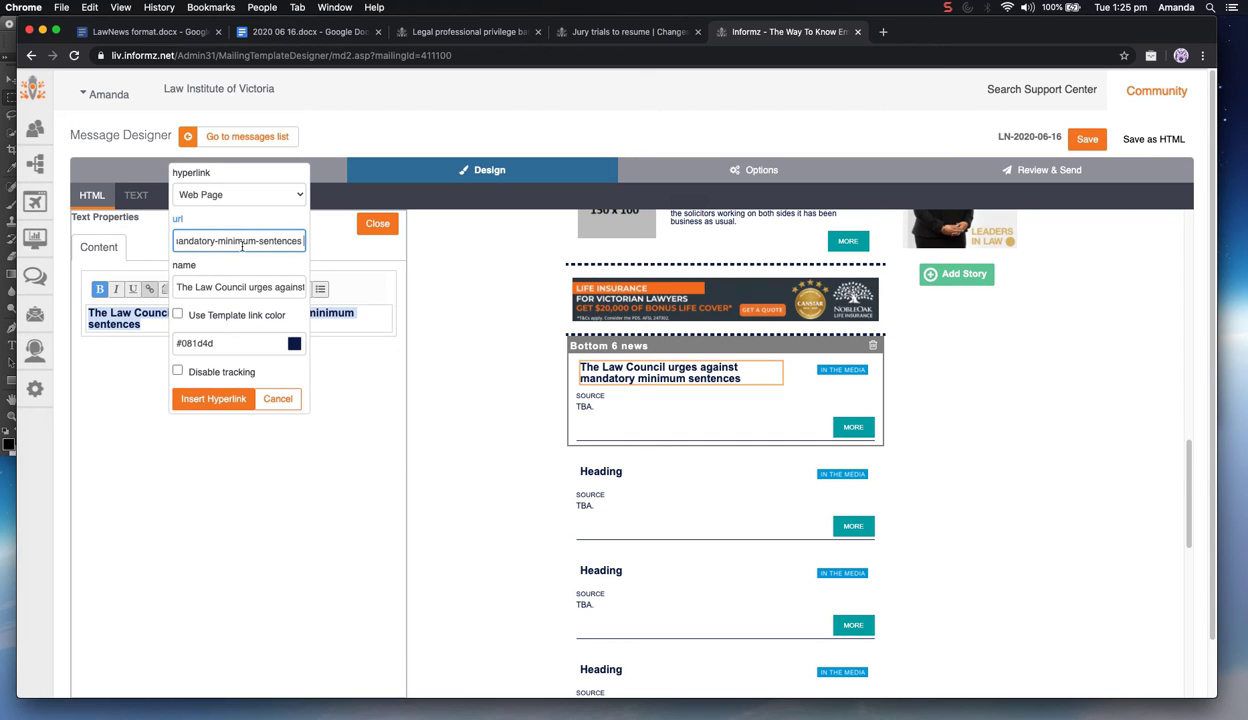
pyautogui.press('BackSpace')
pyautogui.click(213, 398)
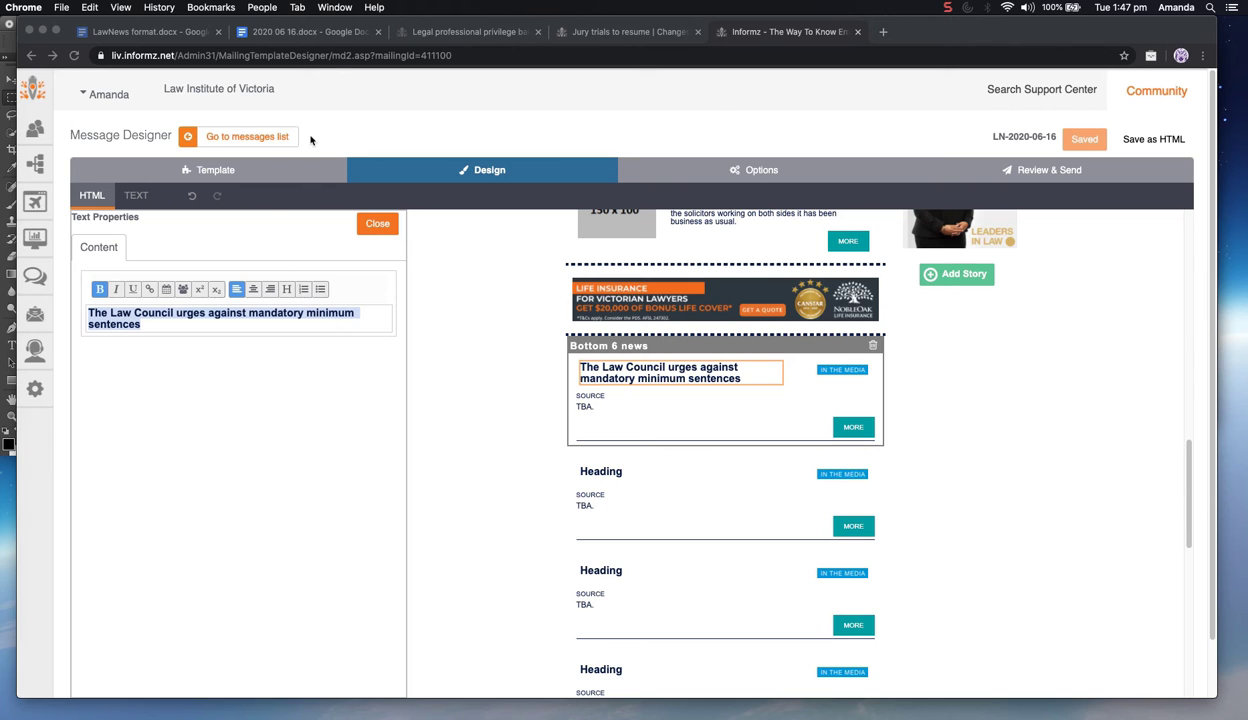
# Copy the Law Council story's summary from 2020 06 16.docx and replace the TBA placeholder under its newsletter heading with it
pyautogui.click(315, 33)
pyautogui.click(477, 321)
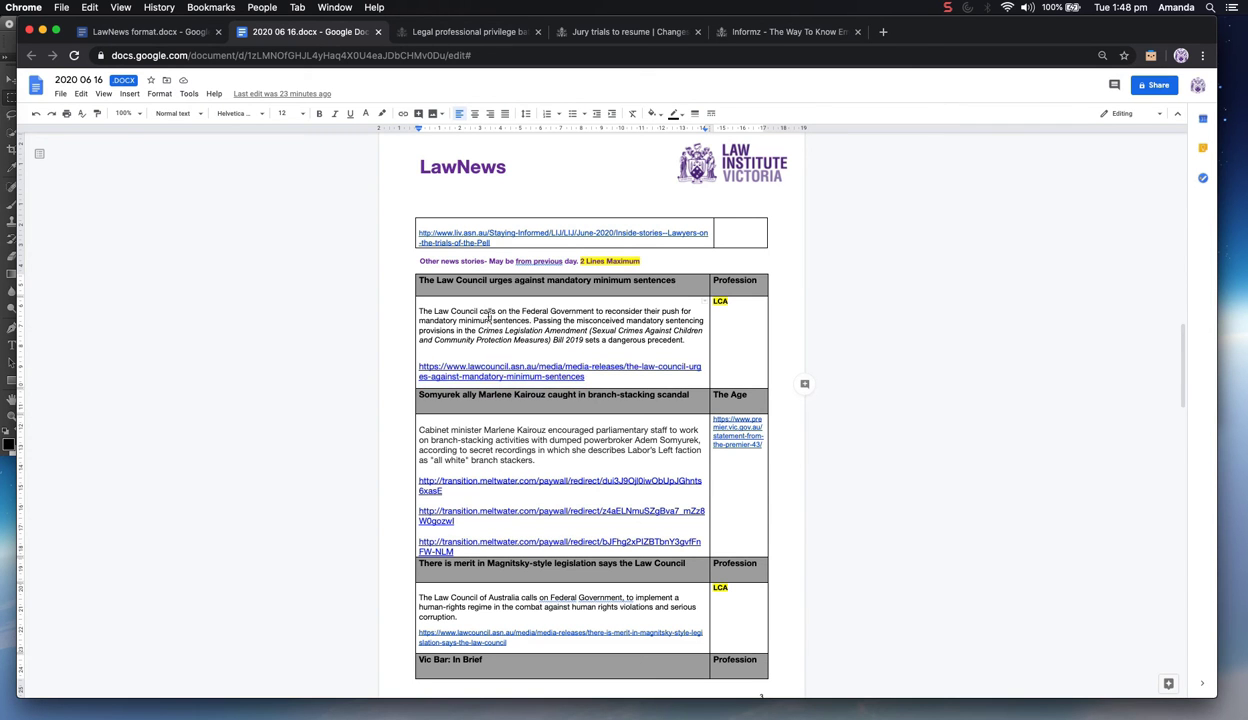
pyautogui.moveTo(690, 343); pyautogui.dragTo(412, 306)
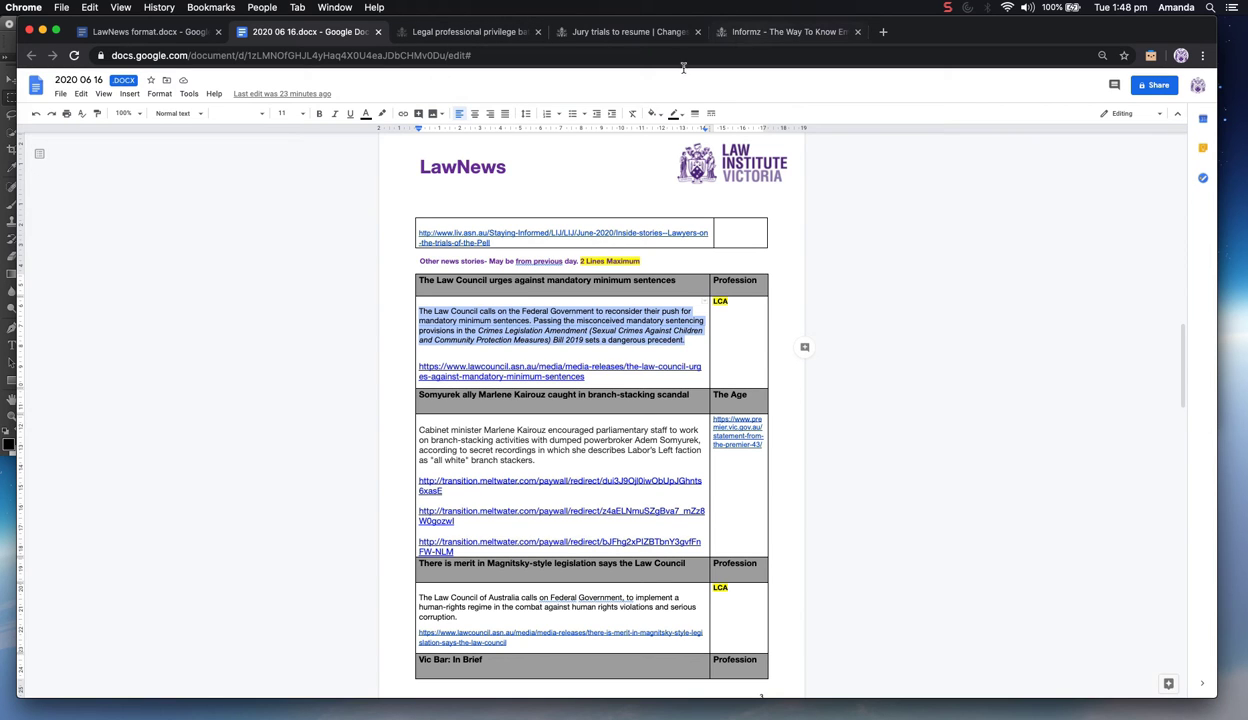
pyautogui.click(752, 31)
pyautogui.click(600, 402)
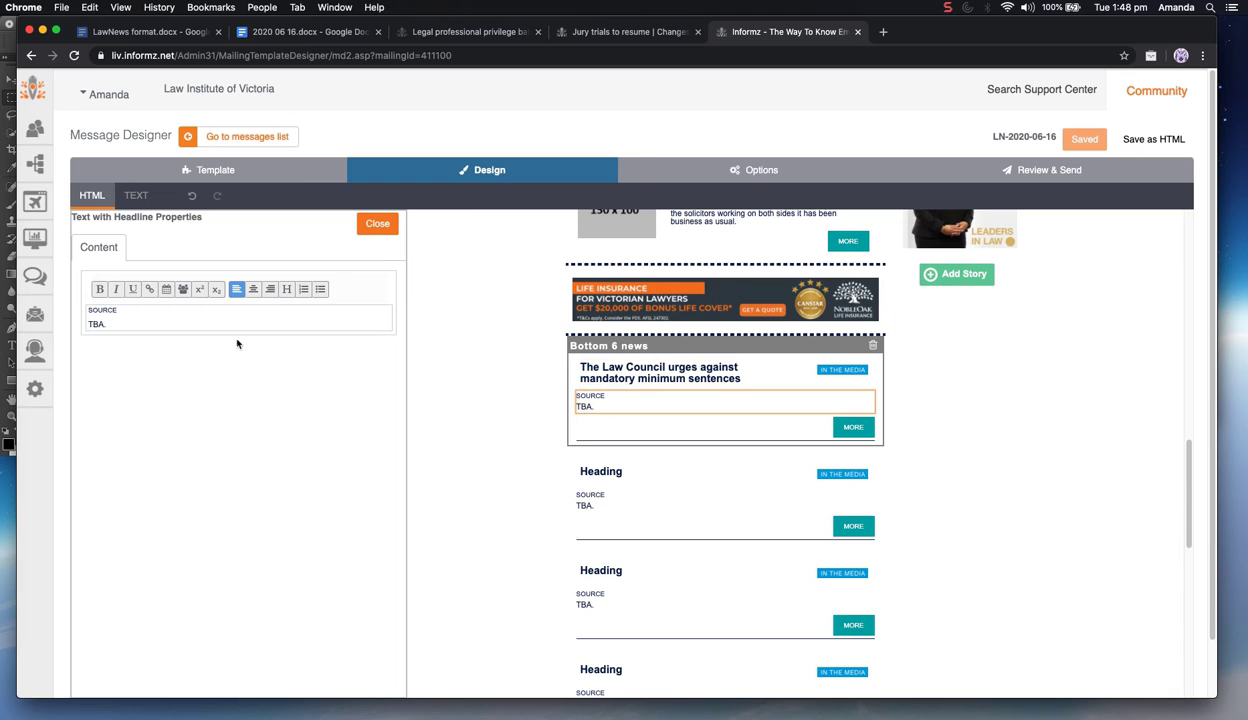
pyautogui.doubleClick(95, 324)
pyautogui.press('super+v')
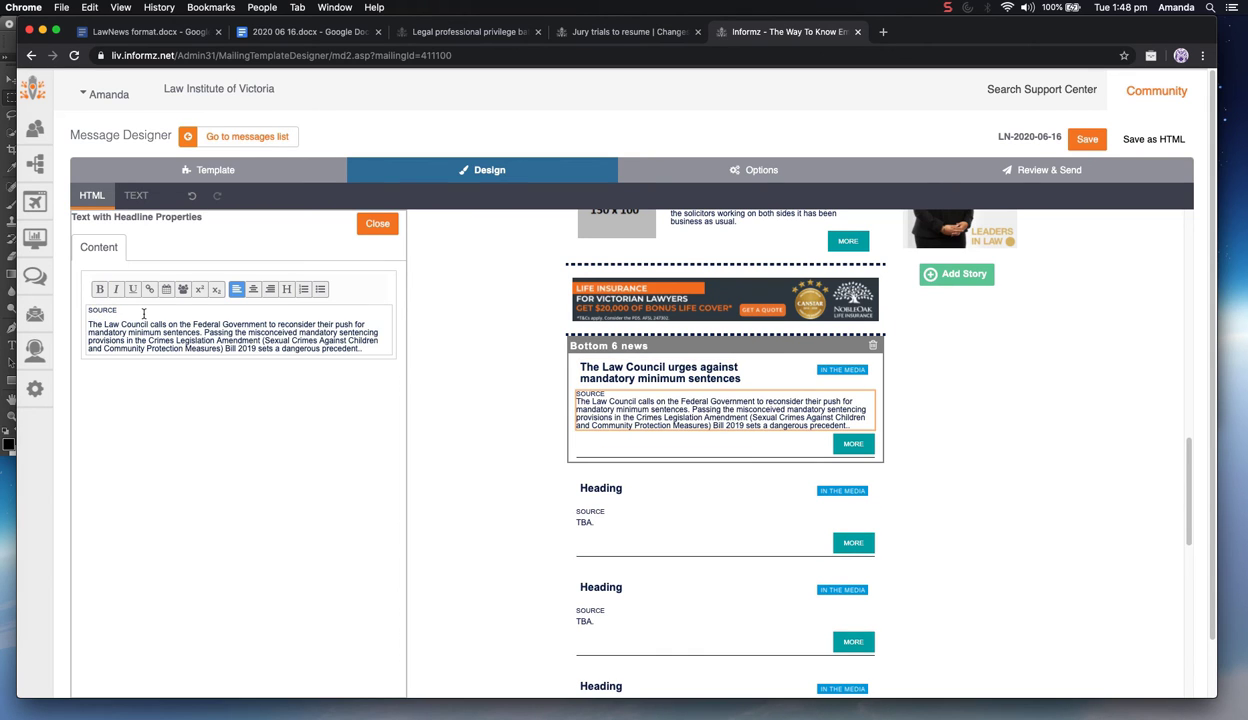
# Delete the SOURCE placeholder above the Law Council summary and the extra full stop at the summary's end
pyautogui.doubleClick(104, 309)
pyautogui.press('BackSpace')
pyautogui.press('BackSpace')
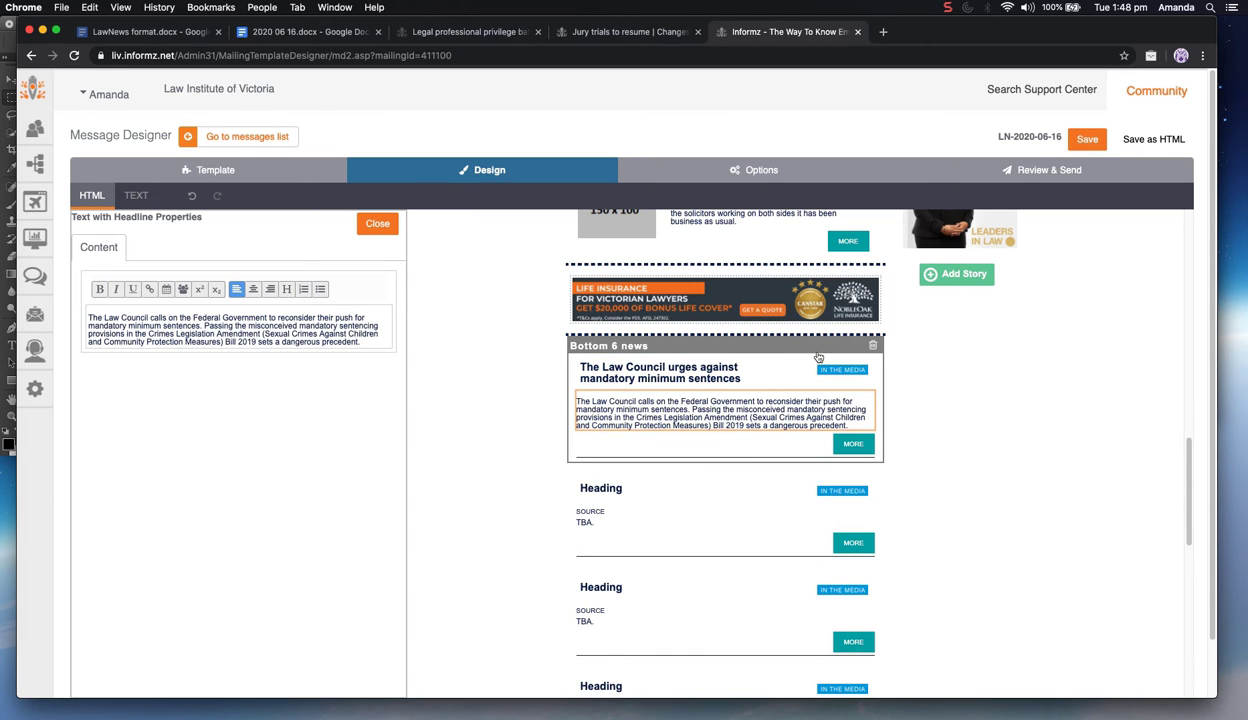
# Replace the Law Council story's IN THE MEDIA tag with the PROFESSION image from the 2019 LawNews Tags folder
pyautogui.click(845, 374)
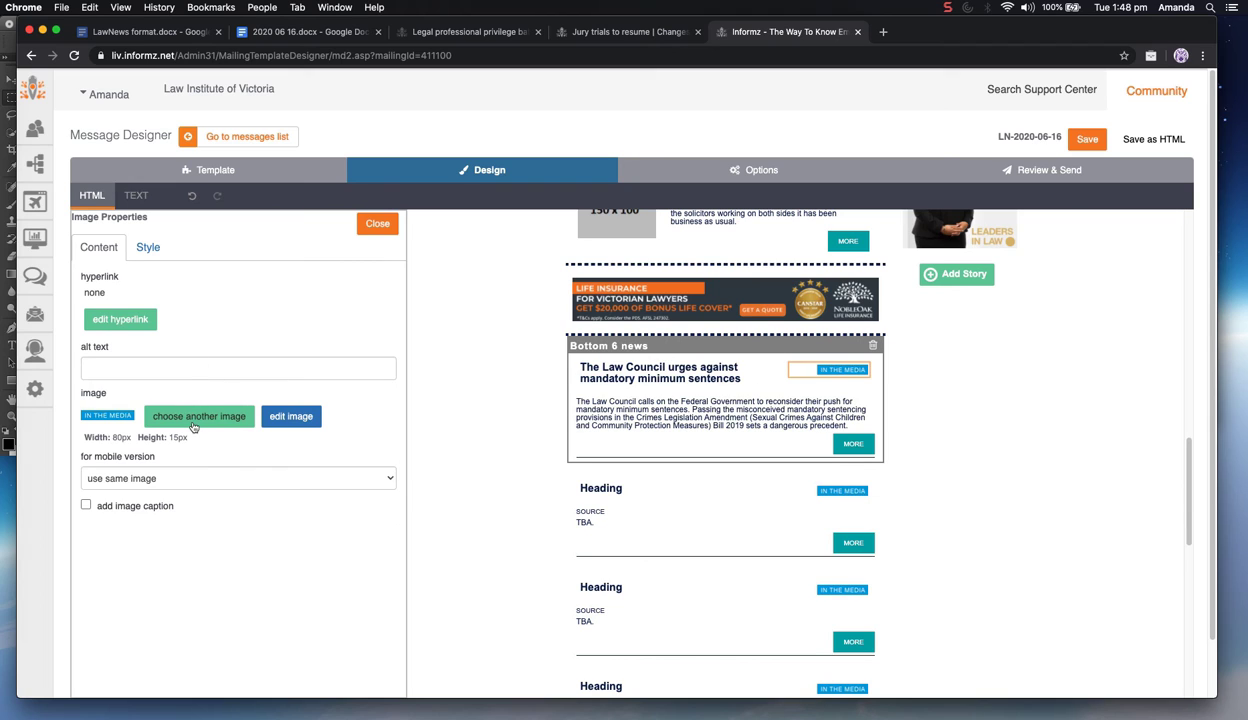
pyautogui.click(194, 418)
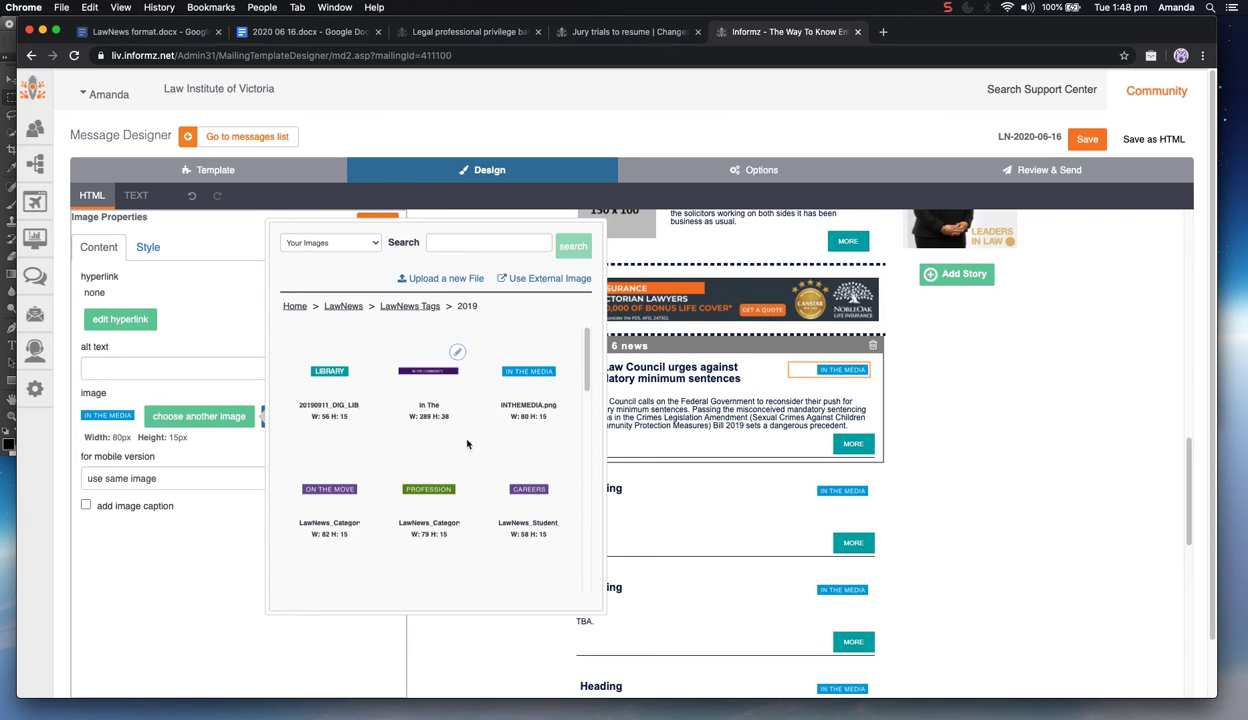
pyautogui.click(423, 500)
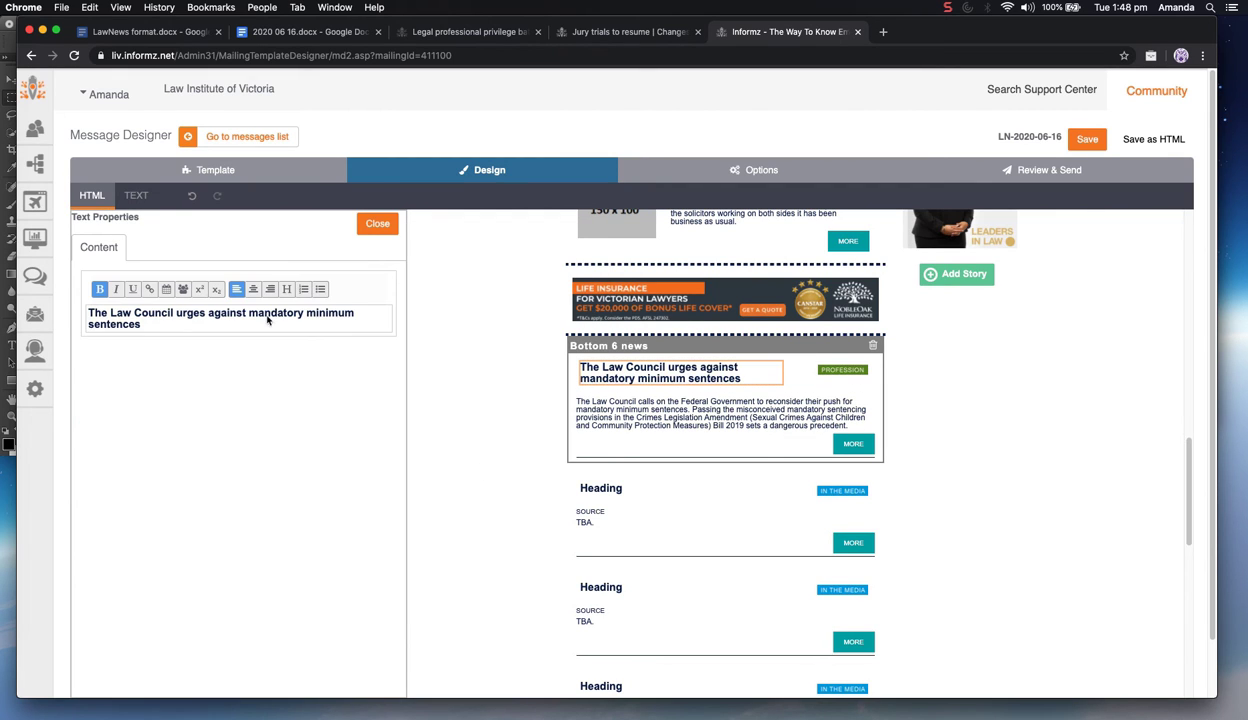
# Select the article URL in the Law Council heading's existing hyperlink and close the link settings without updating them
pyautogui.click(211, 309)
pyautogui.moveTo(217, 240); pyautogui.dragTo(306, 241)
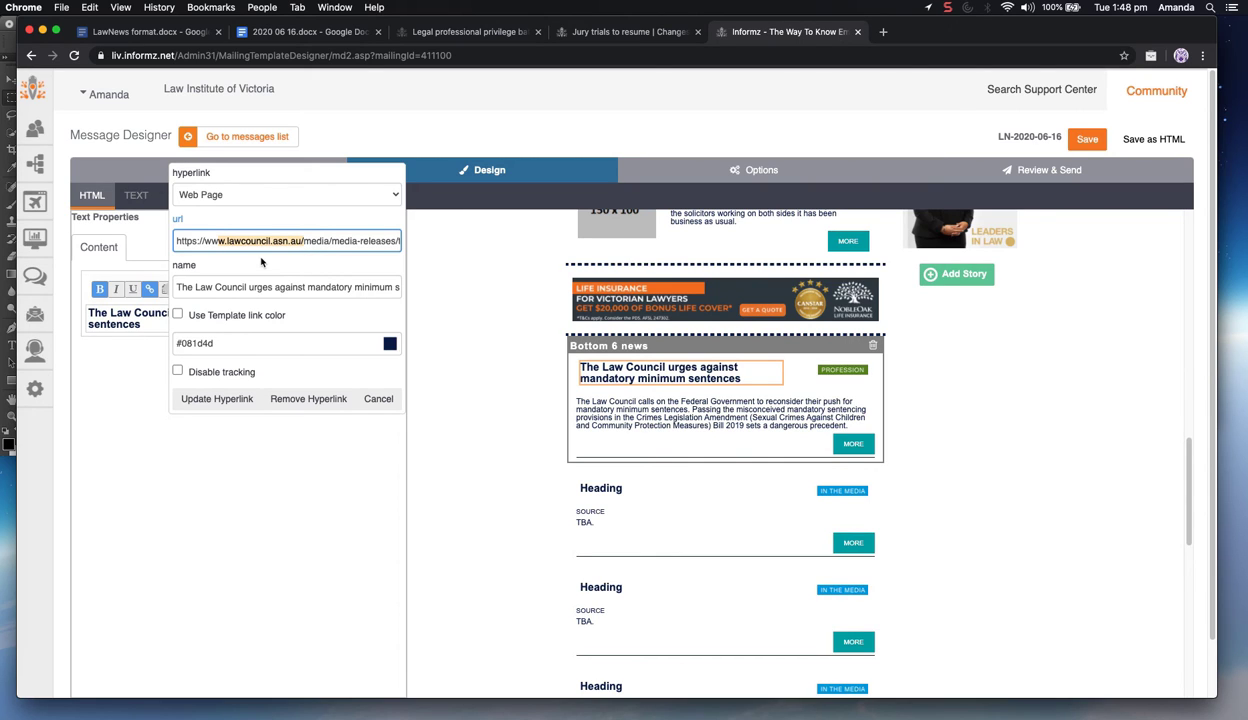
pyautogui.click(378, 398)
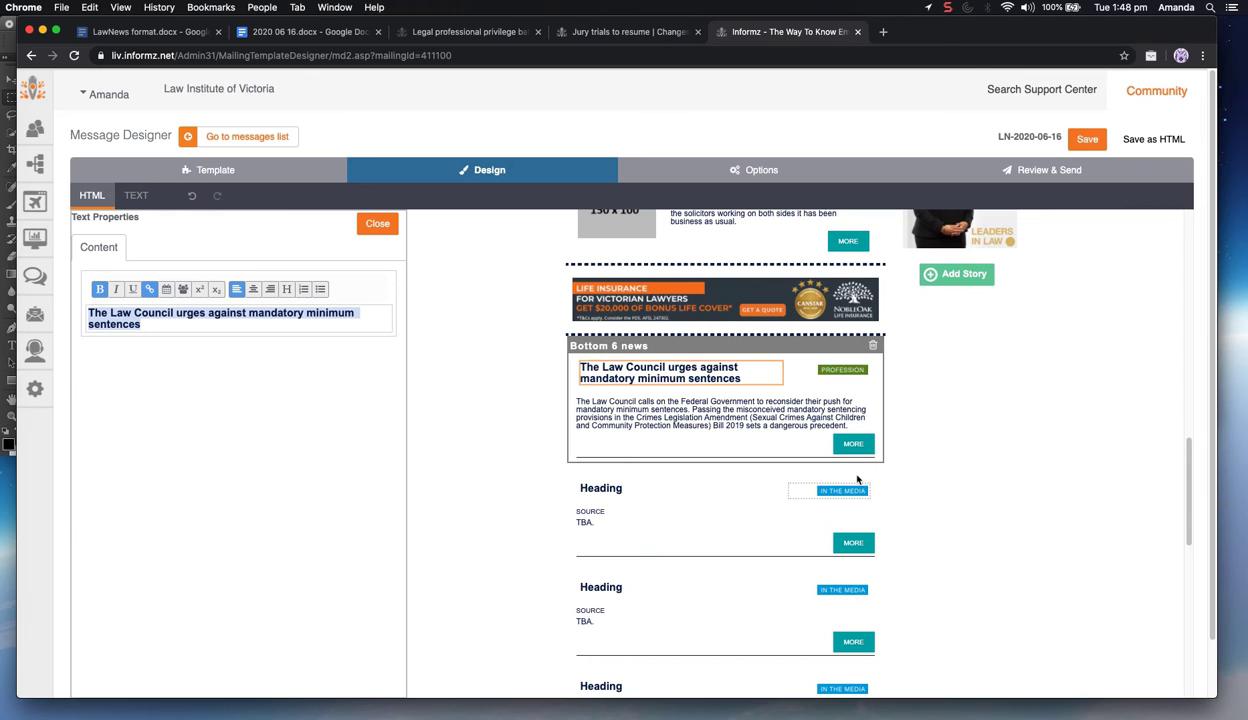
# Copy the article URL from the Law Council heading's existing hyperlink
pyautogui.click(858, 442)
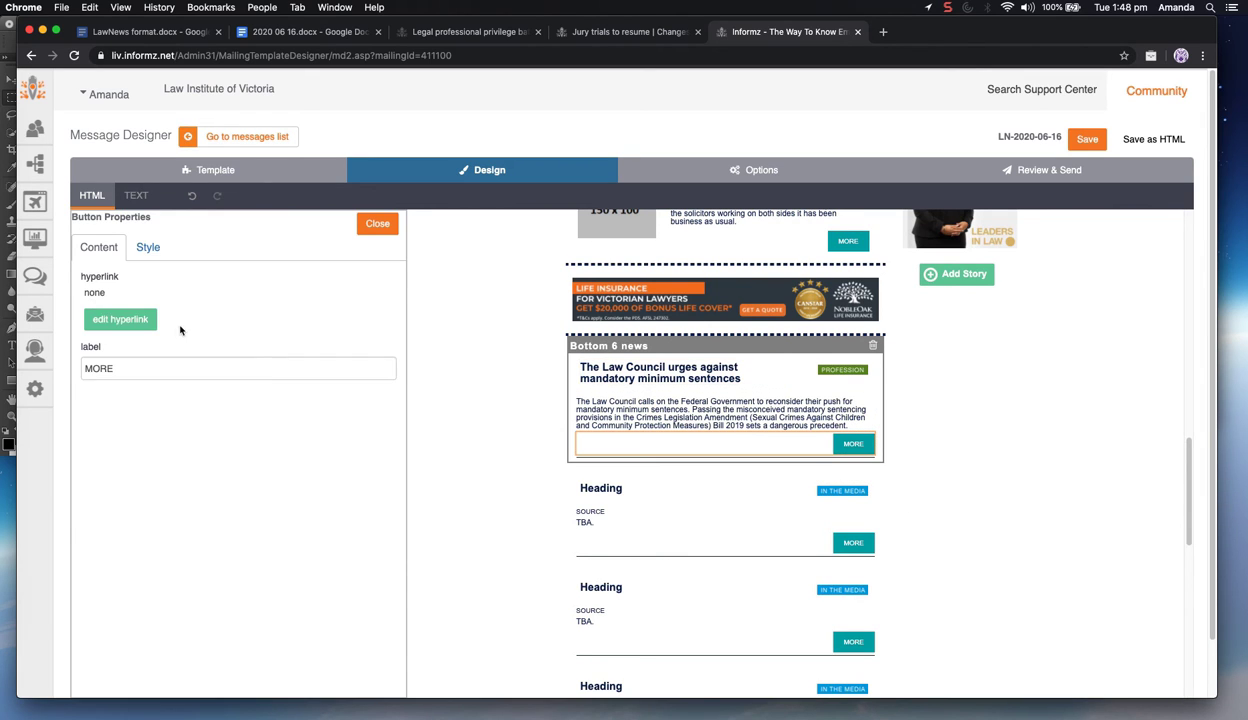
pyautogui.click(665, 372)
pyautogui.click(161, 316)
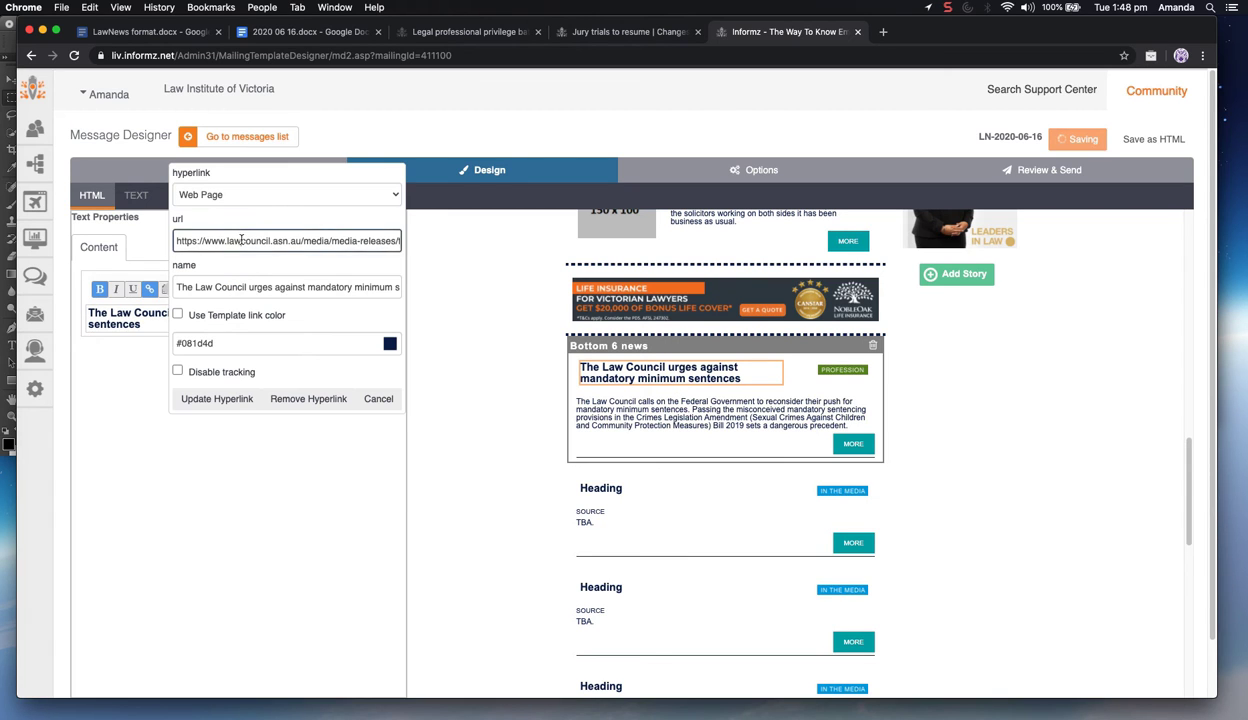
pyautogui.tripleClick(240, 240)
pyautogui.press('super+c')
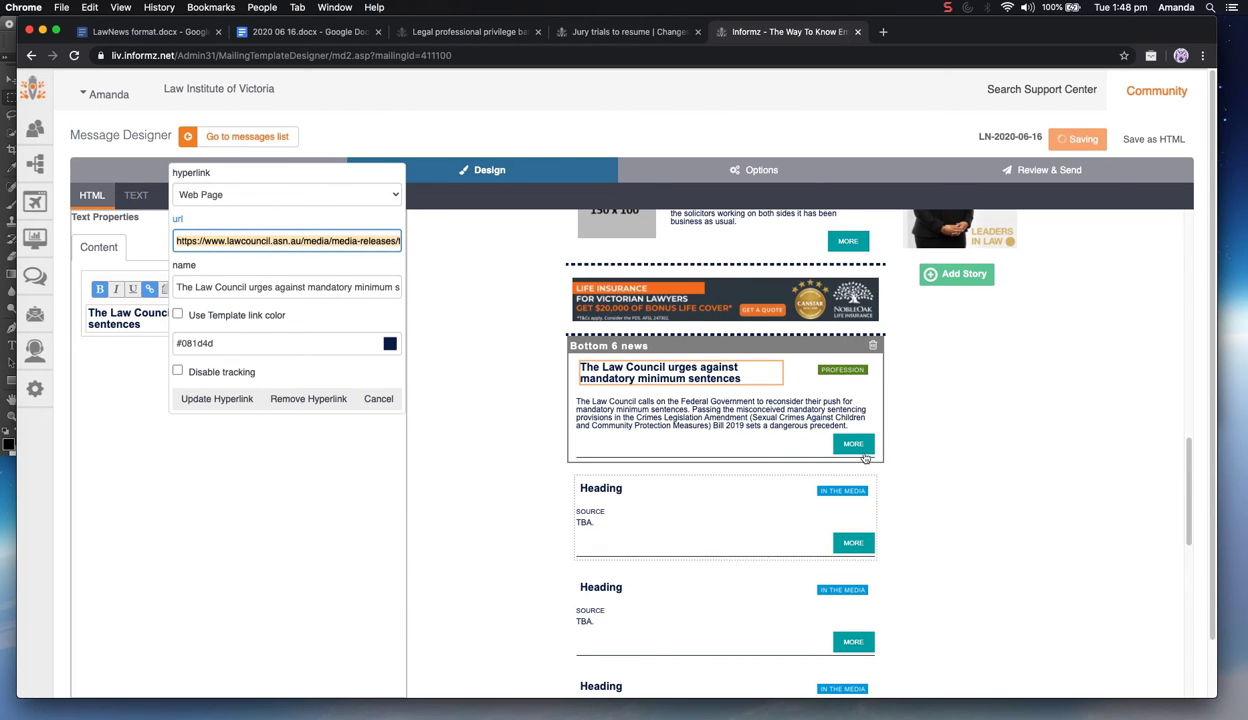
# Link the Law Council story's MORE button to the copied URL, naming the link "The Law Council urges against mandatory minimum sentences"
pyautogui.click(862, 448)
pyautogui.click(102, 325)
pyautogui.press('super+v')
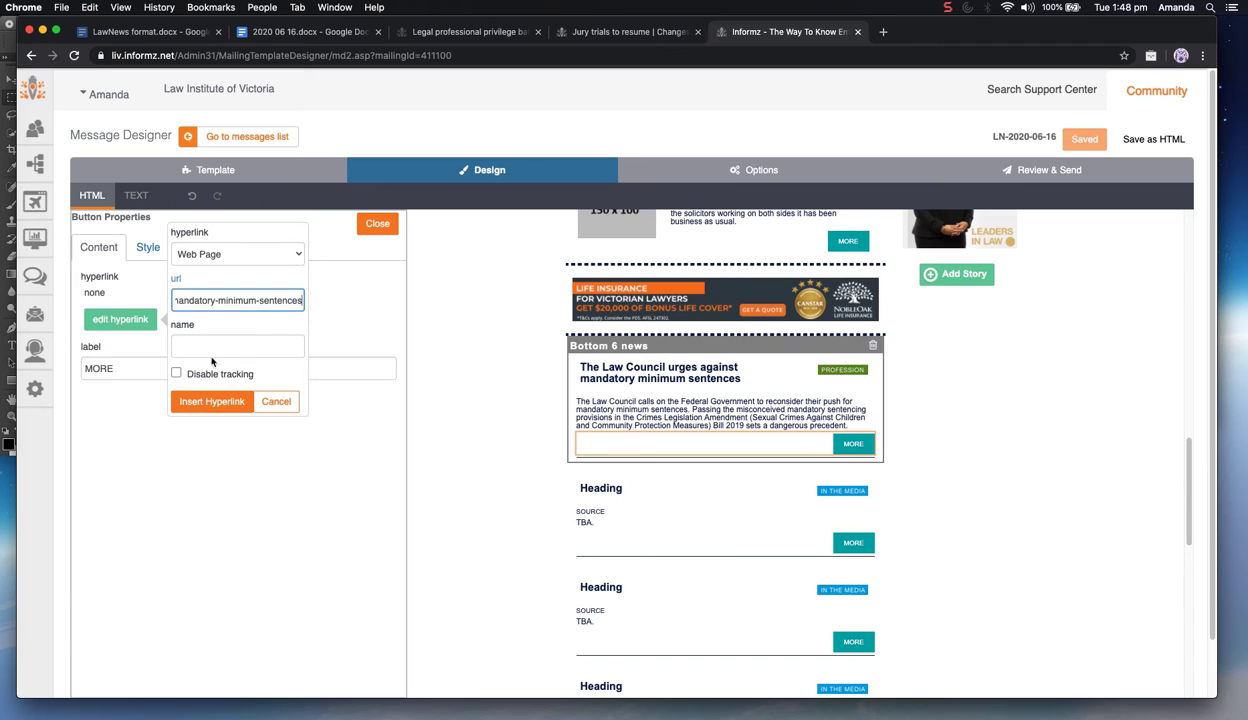
pyautogui.click(208, 349)
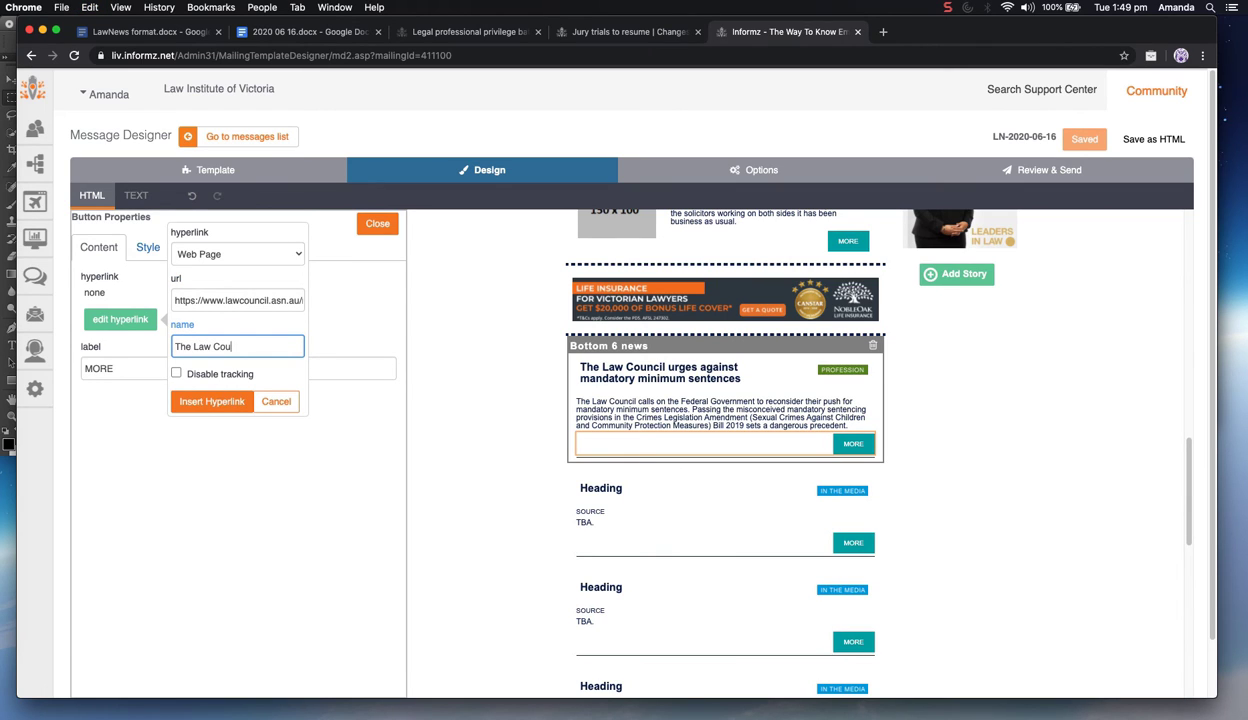
pyautogui.write('The Law Council urges against mandat')
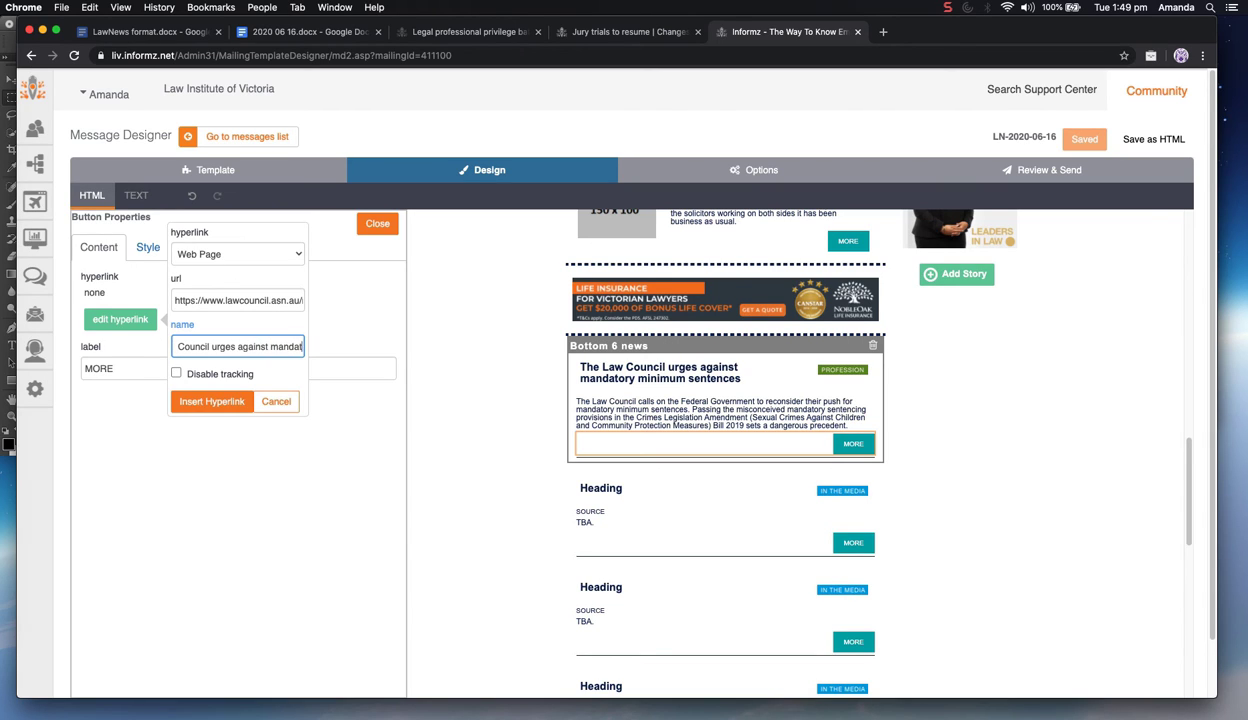
pyautogui.write('ory minimum sentences')
pyautogui.click(185, 401)
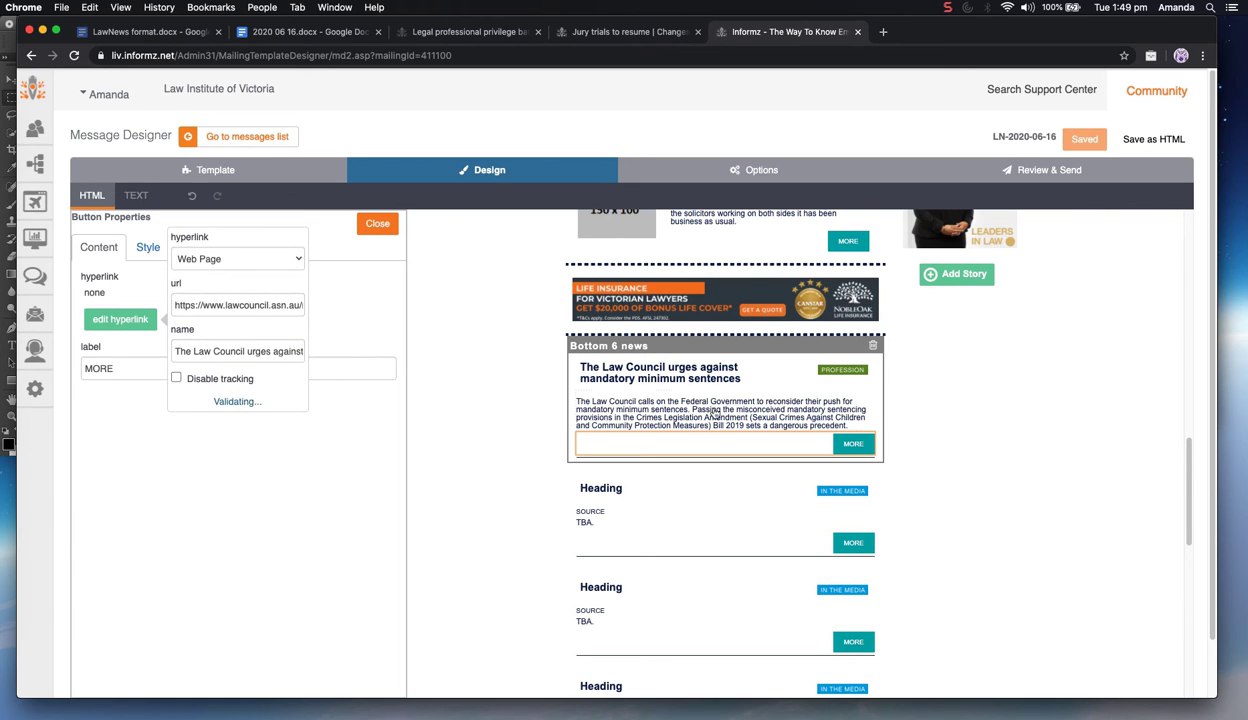
# Copy the Somyurek branch-stacking headline from 2020 06 16.docx and replace the next bottom story's Heading placeholder with it
pyautogui.click(310, 33)
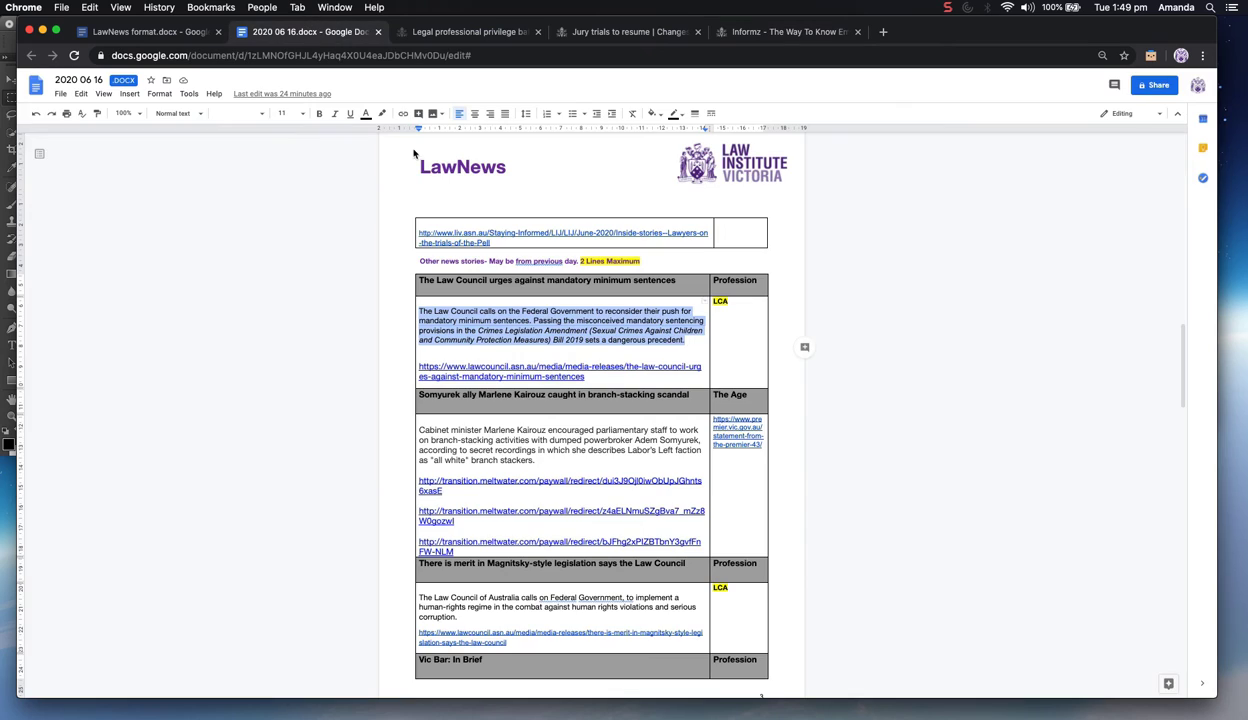
pyautogui.tripleClick(697, 396)
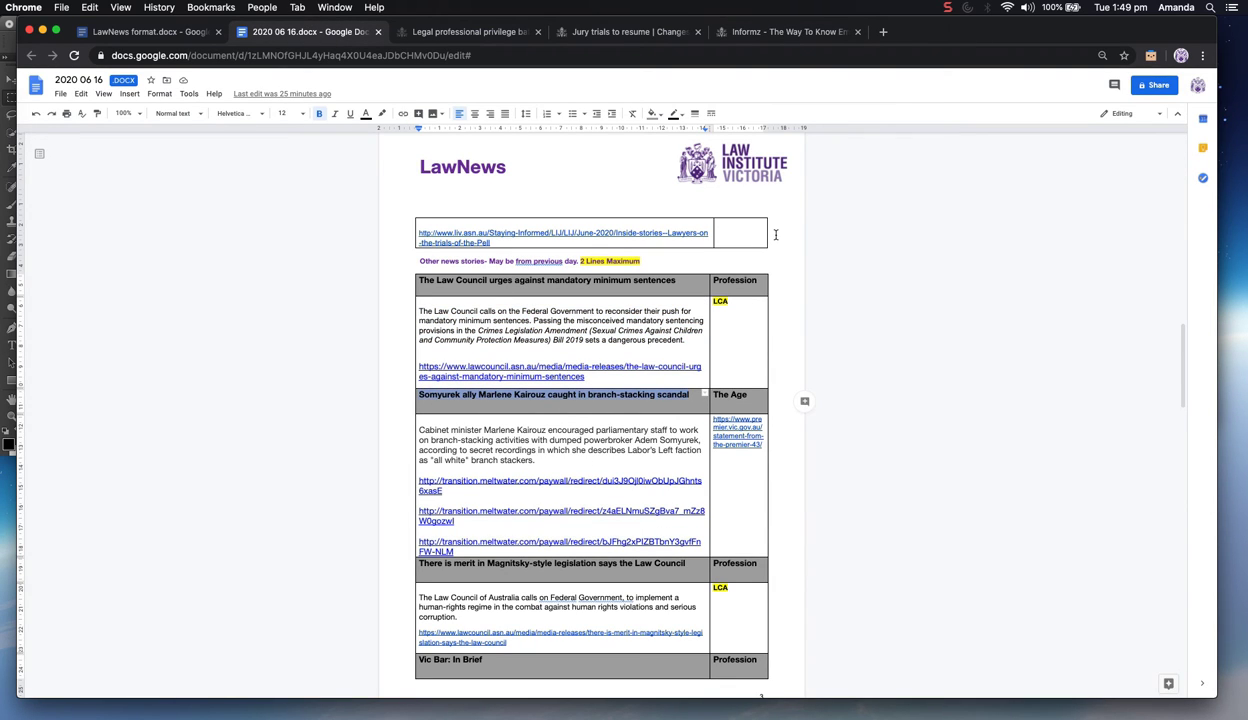
pyautogui.click(750, 33)
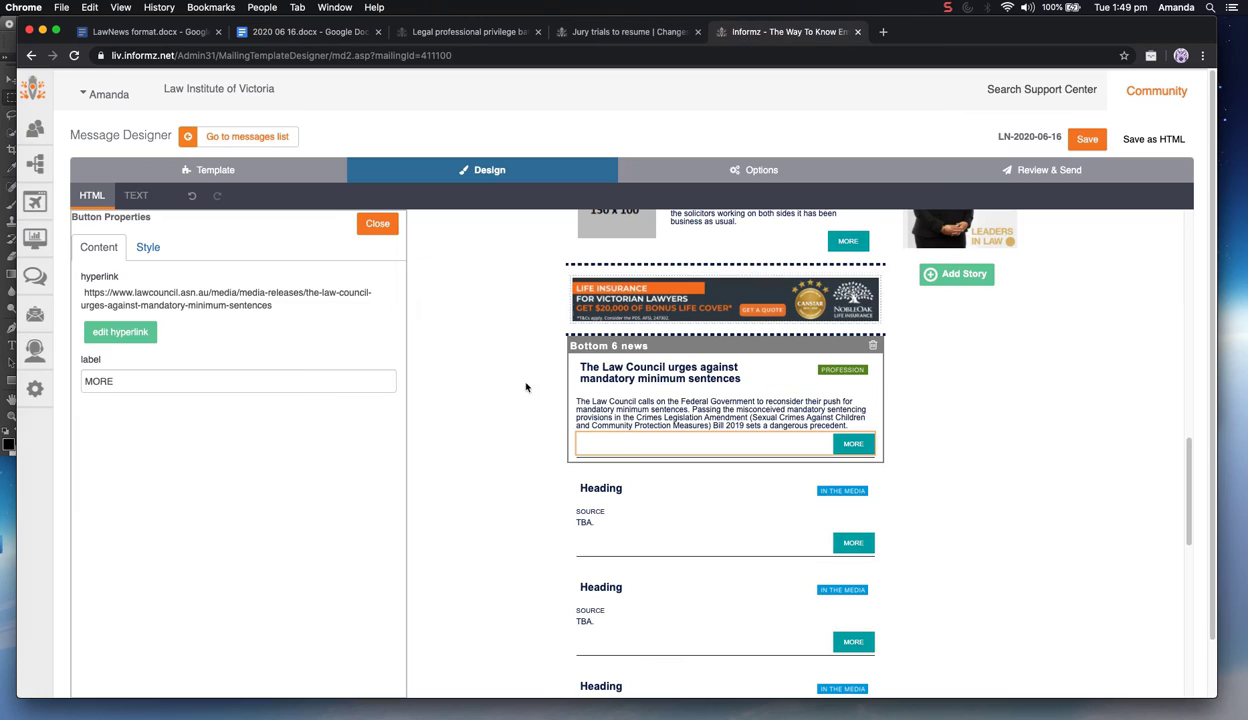
pyautogui.click(609, 497)
pyautogui.doubleClick(110, 308)
pyautogui.press('super+v')
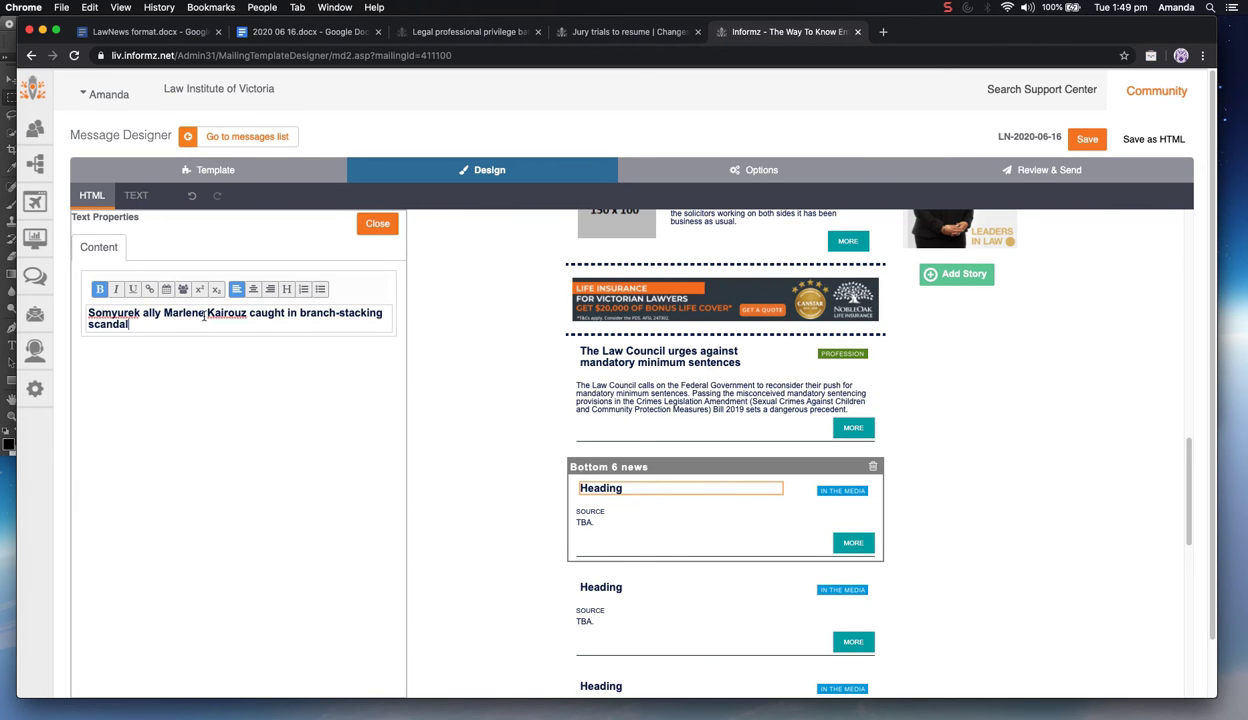
# Start a hyperlink on the whole Somyurek heading, named with the headline, and replace the template link colour with #081d4d
pyautogui.press('super+a')
pyautogui.click(149, 289)
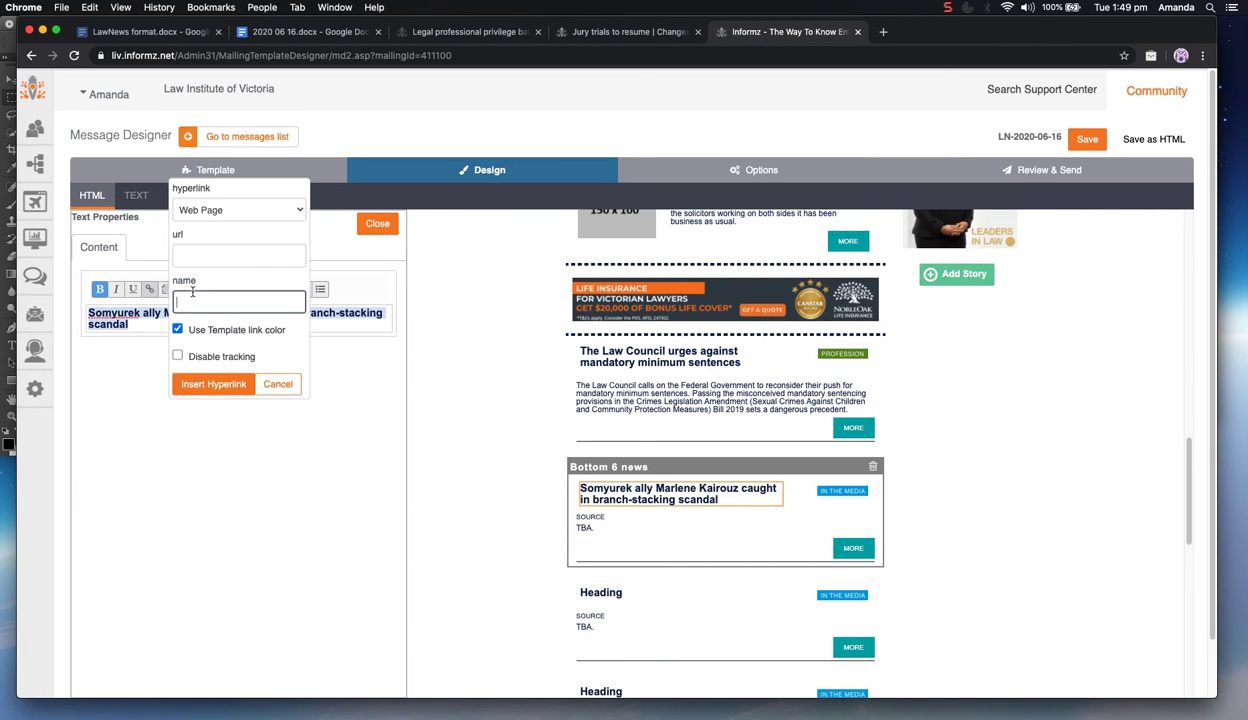
pyautogui.press('super+v')
pyautogui.click(177, 329)
pyautogui.click(235, 343)
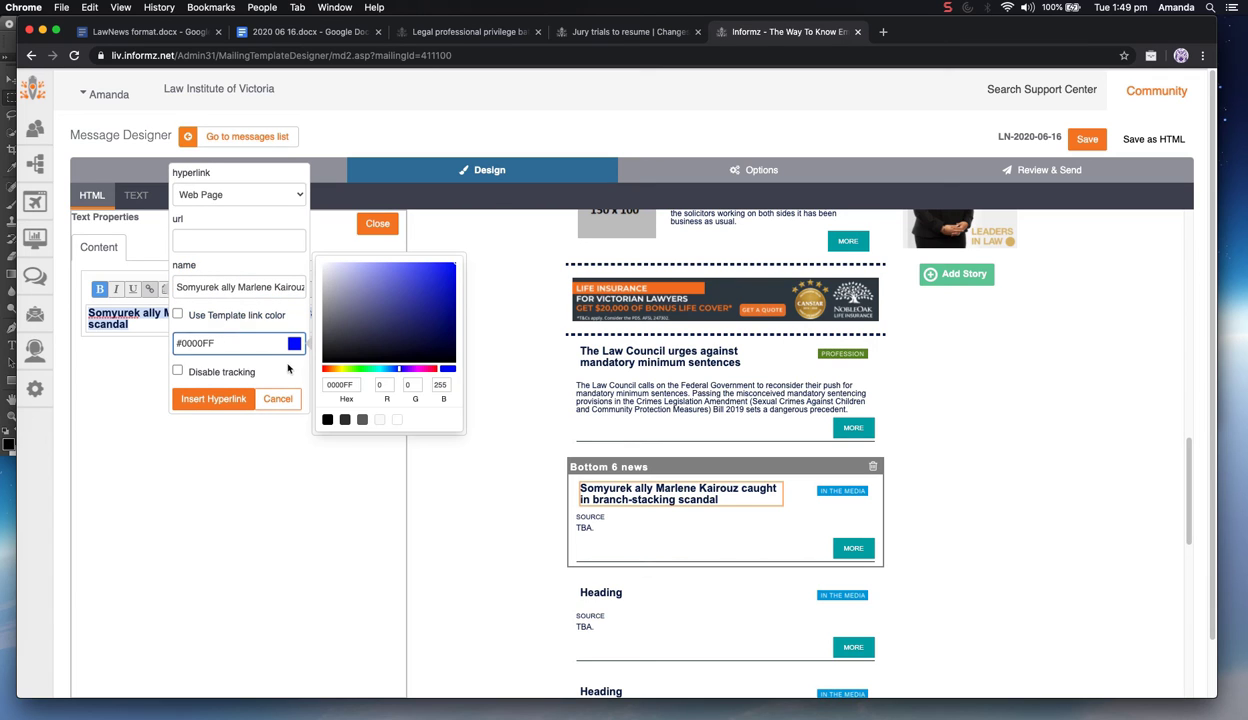
pyautogui.doubleClick(339, 384)
pyautogui.press('BackSpace')
pyautogui.write('081d4d')
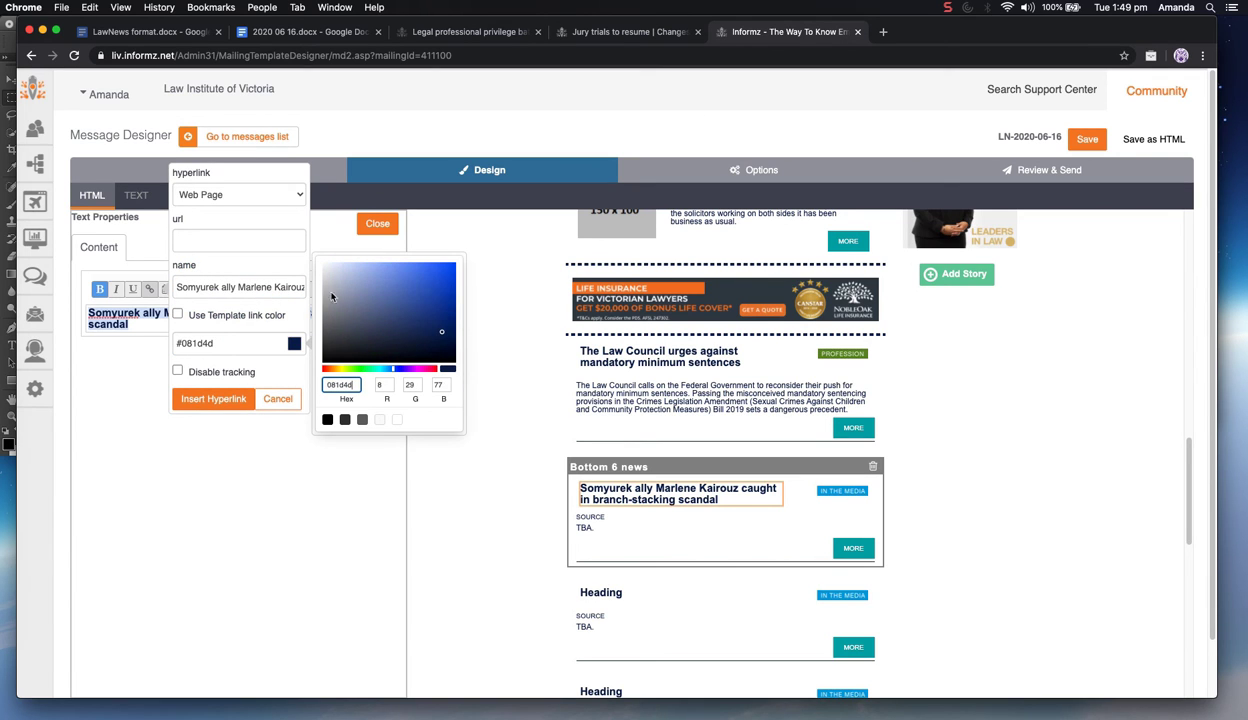
# Copy the Somyurek story's first Meltwater URL from 2020 06 16.docx and insert it as the heading's hyperlink
pyautogui.click(299, 38)
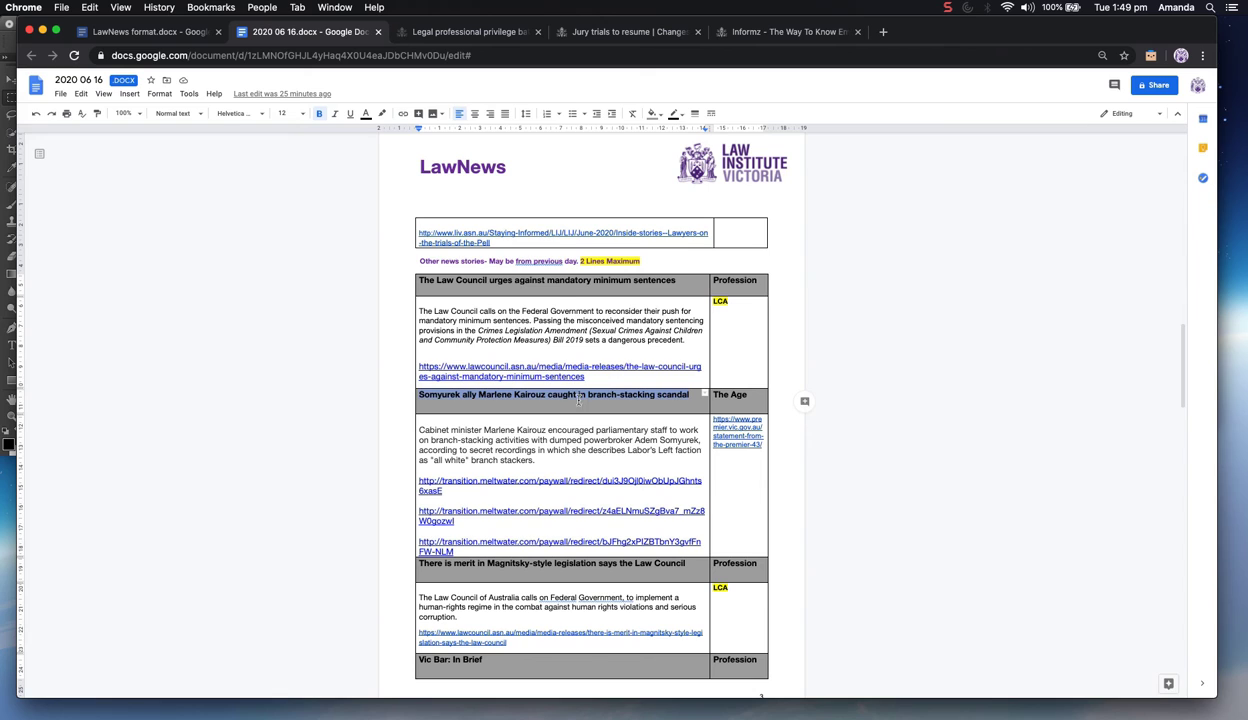
pyautogui.moveTo(437, 488); pyautogui.dragTo(403, 470)
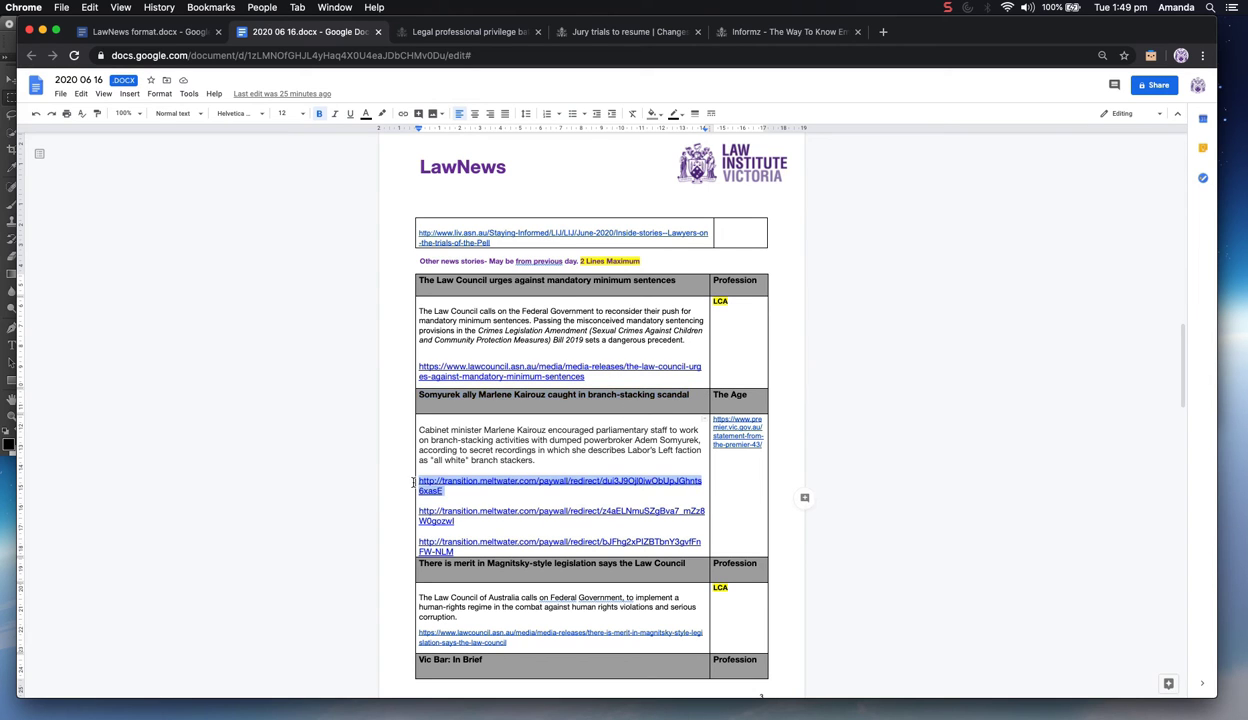
pyautogui.press('super+c')
pyautogui.click(732, 36)
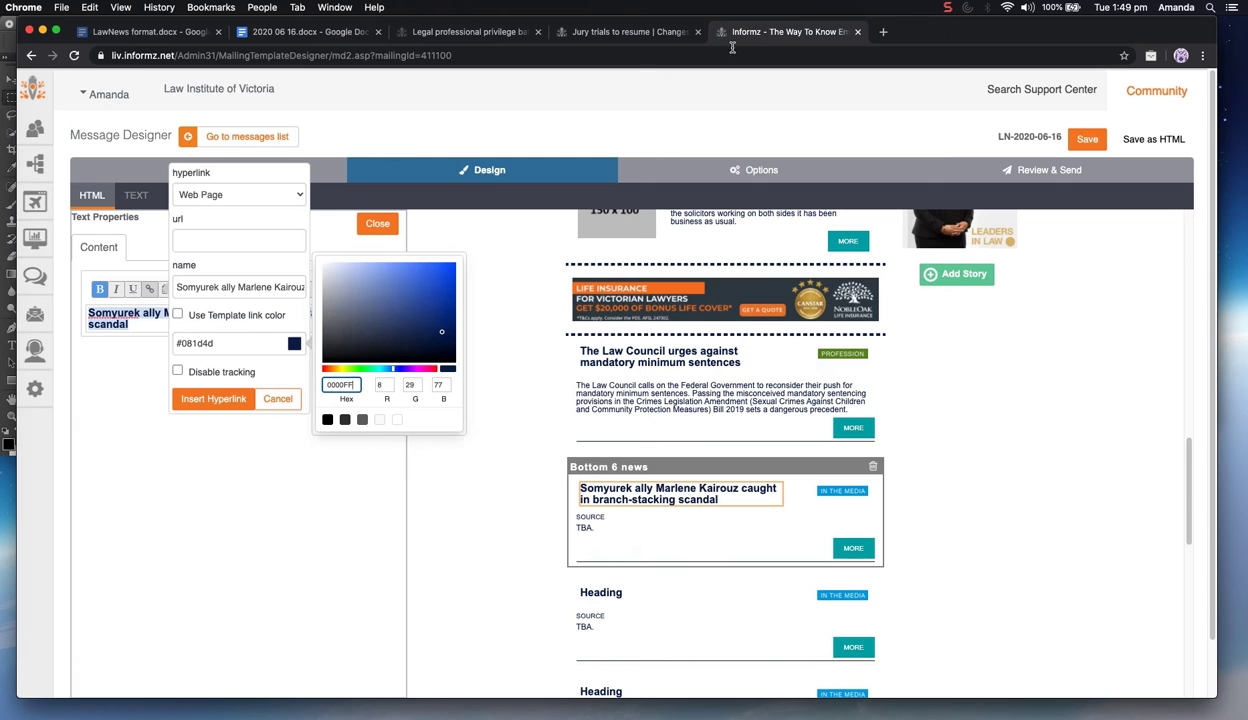
pyautogui.click(242, 240)
pyautogui.press('super+v')
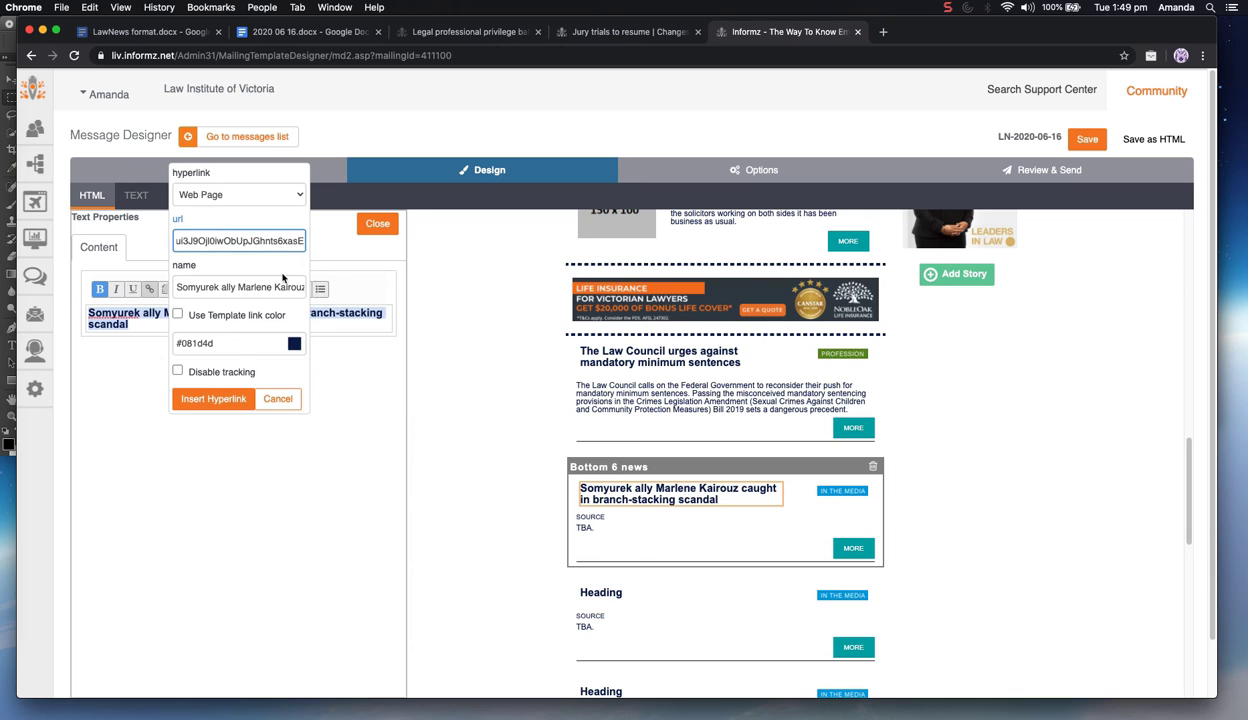
pyautogui.click(210, 397)
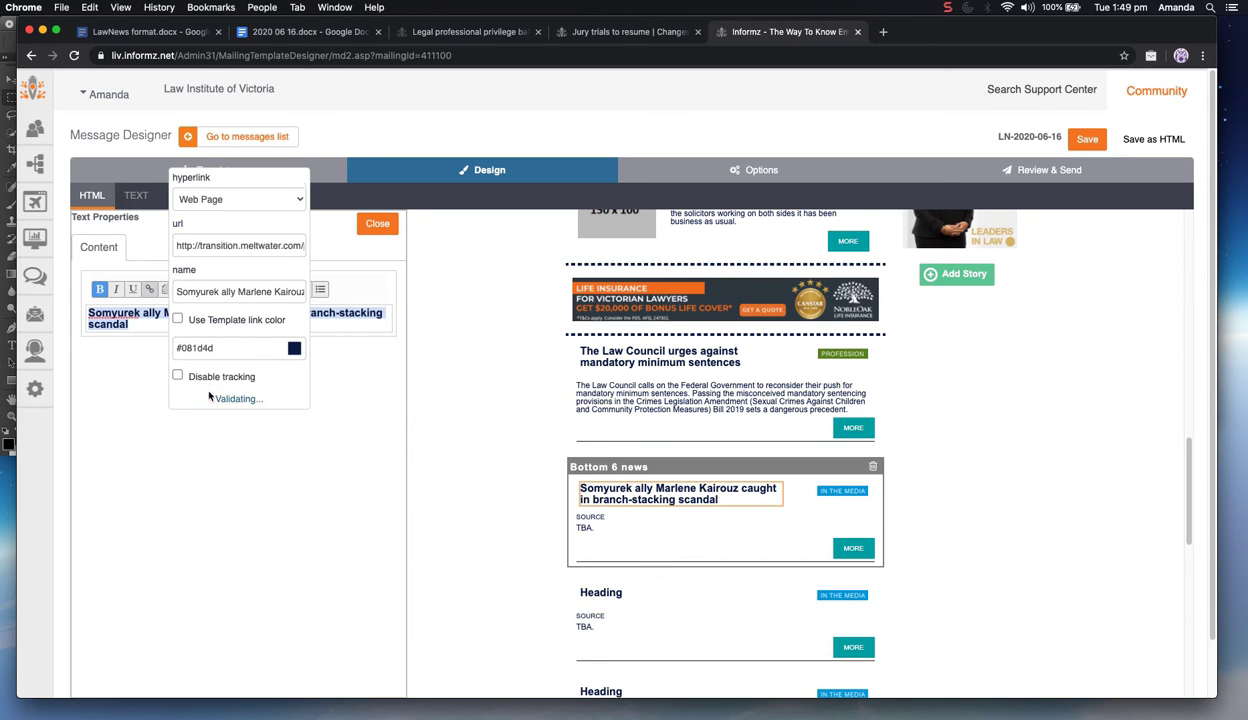
# Enter the same Meltwater URL for the Somyurek story's MORE button, name the link with the copied headline, and submit it
pyautogui.click(832, 538)
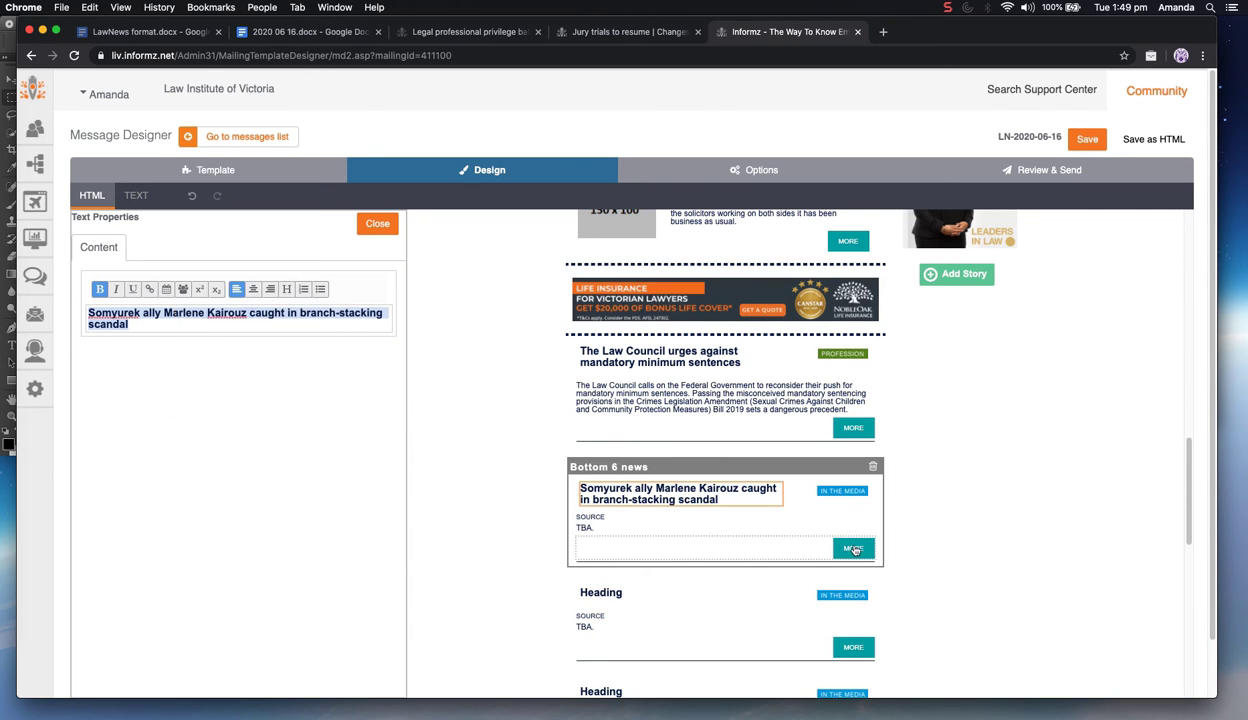
pyautogui.click(117, 312)
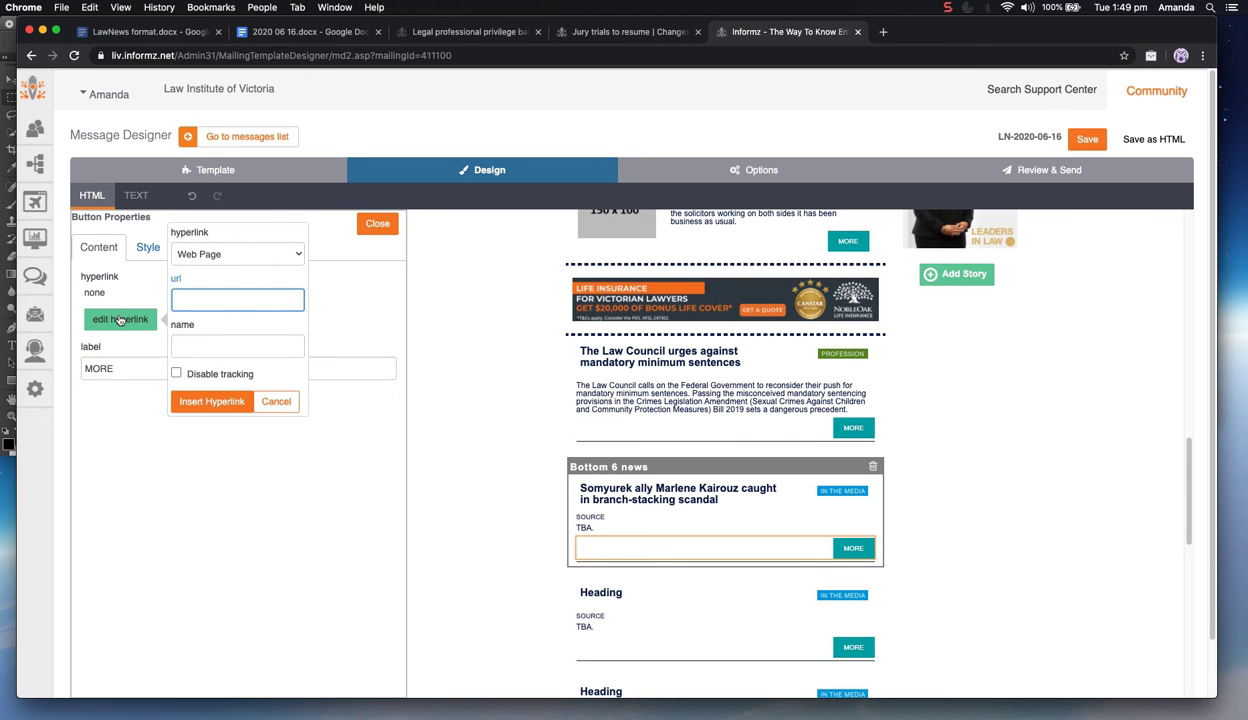
pyautogui.press('super+v')
pyautogui.click(205, 343)
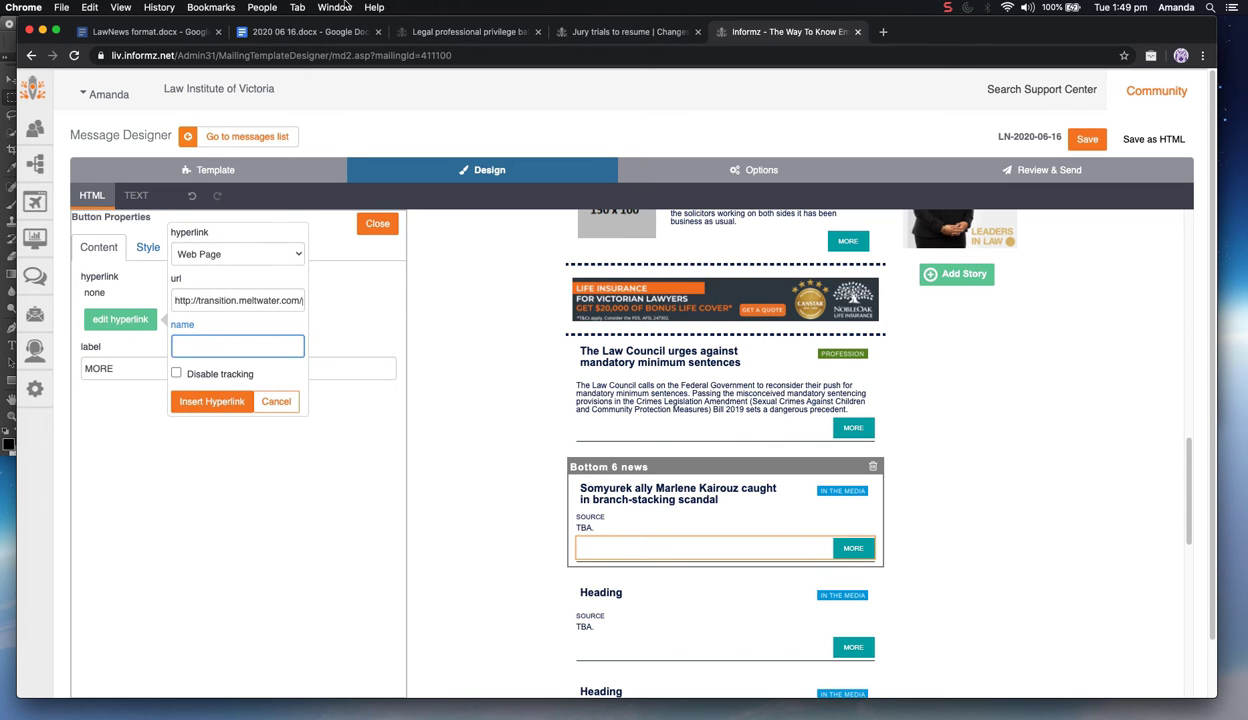
pyautogui.click(300, 33)
pyautogui.moveTo(689, 394); pyautogui.dragTo(418, 395)
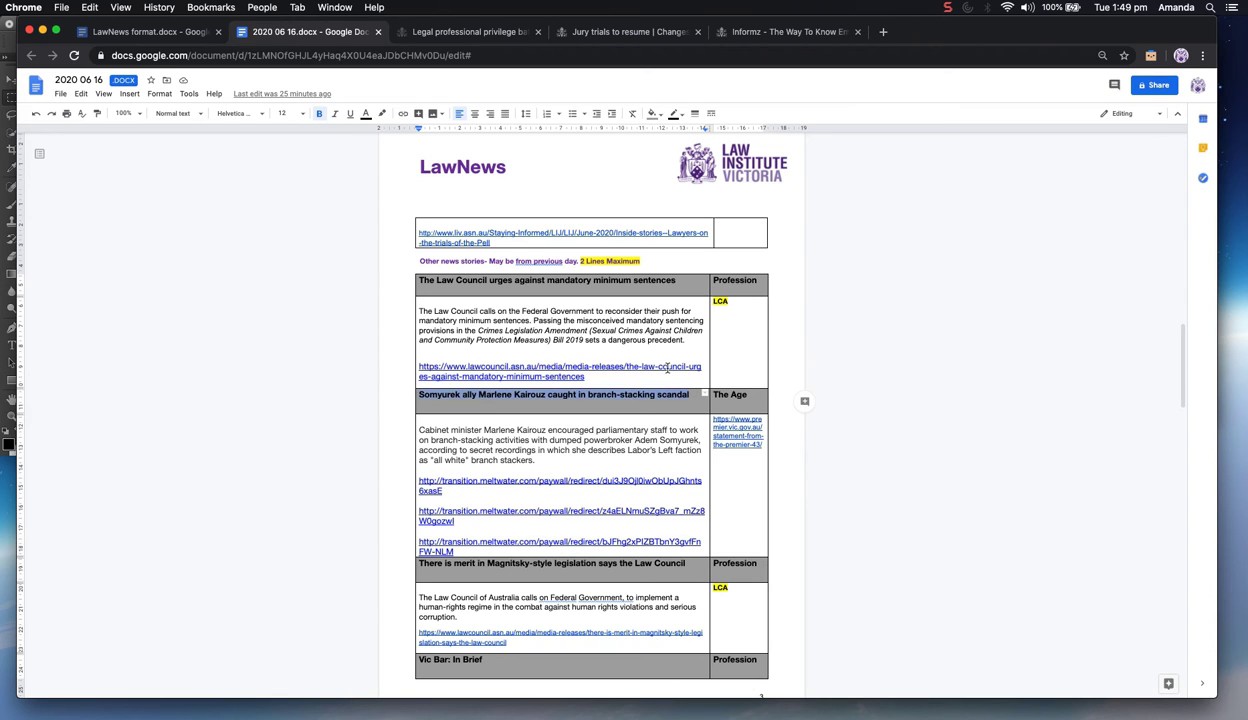
pyautogui.click(740, 31)
pyautogui.press('cmd+v')
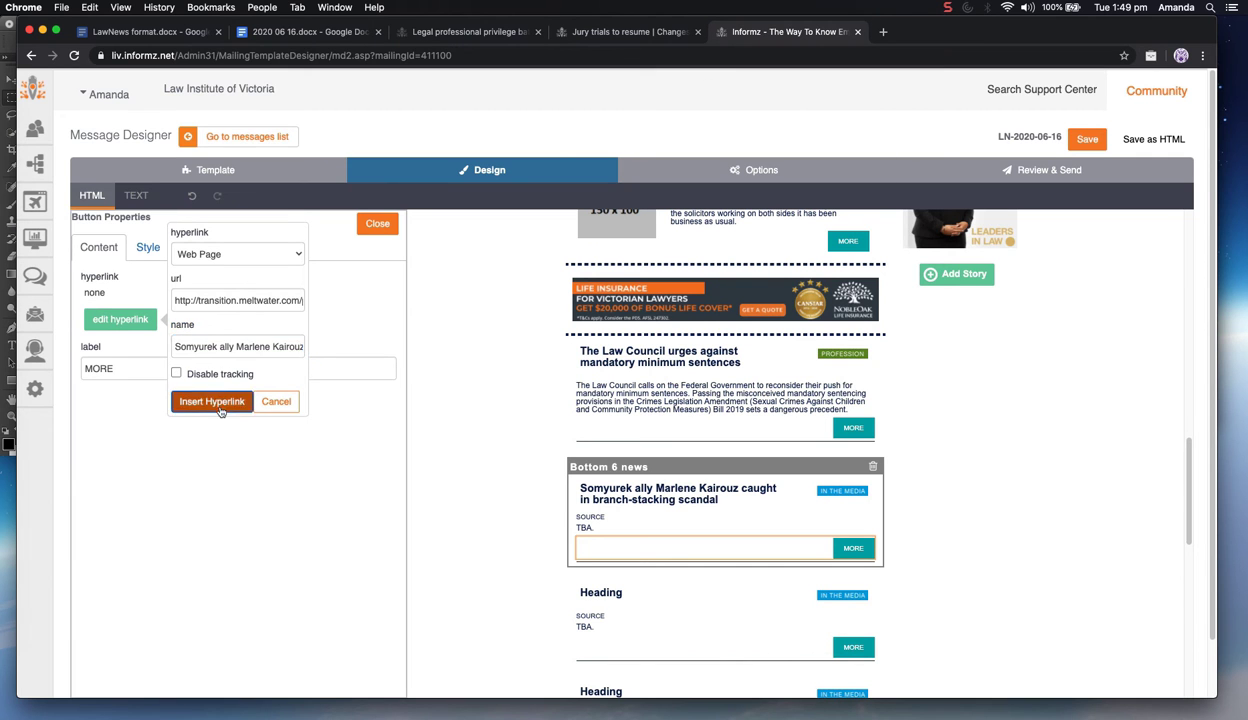
pyautogui.click(221, 411)
# Remove the trailing space from the MORE button's Meltwater URL and insert the hyperlink again
pyautogui.click(219, 273)
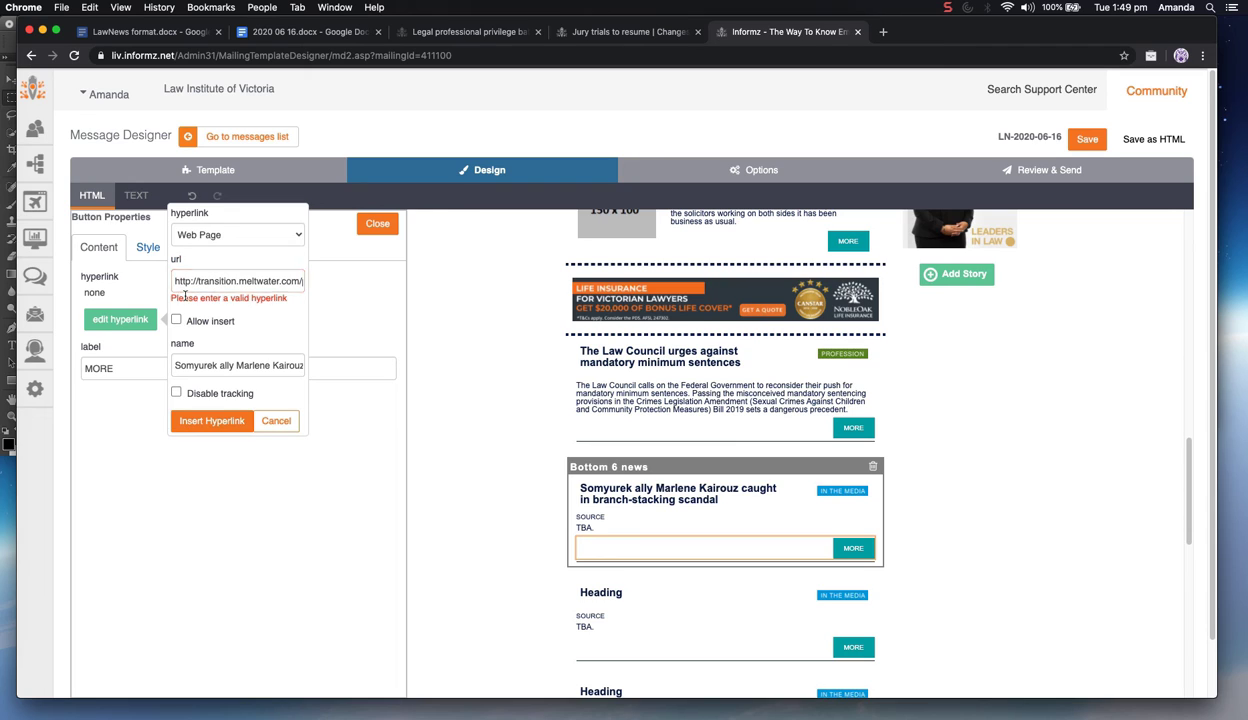
pyautogui.moveTo(183, 298); pyautogui.dragTo(266, 298)
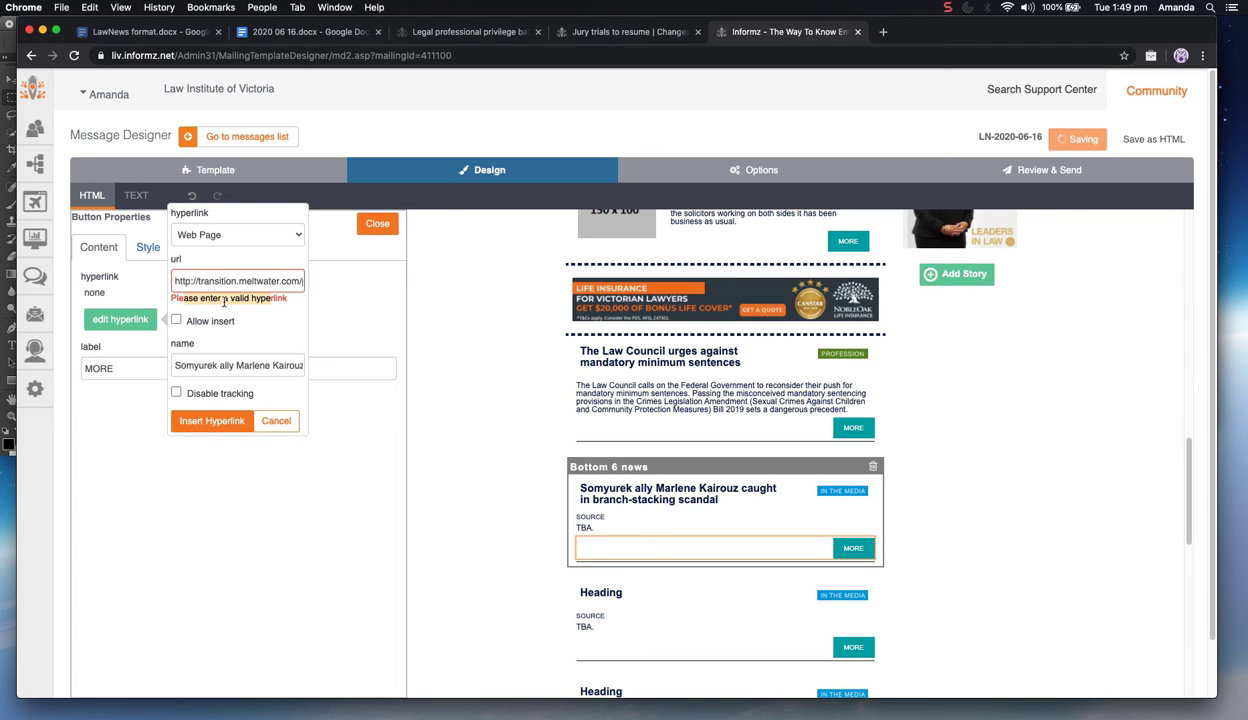
pyautogui.click(250, 281)
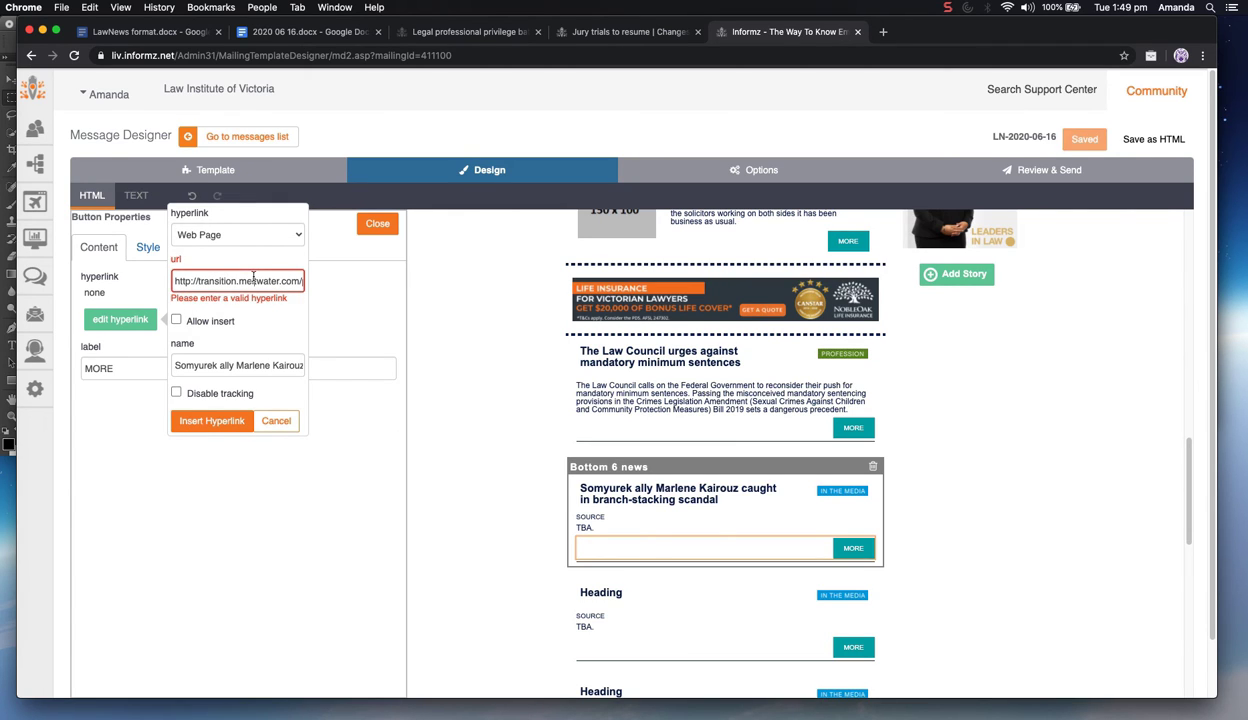
pyautogui.scroll(-1, 253, 279)
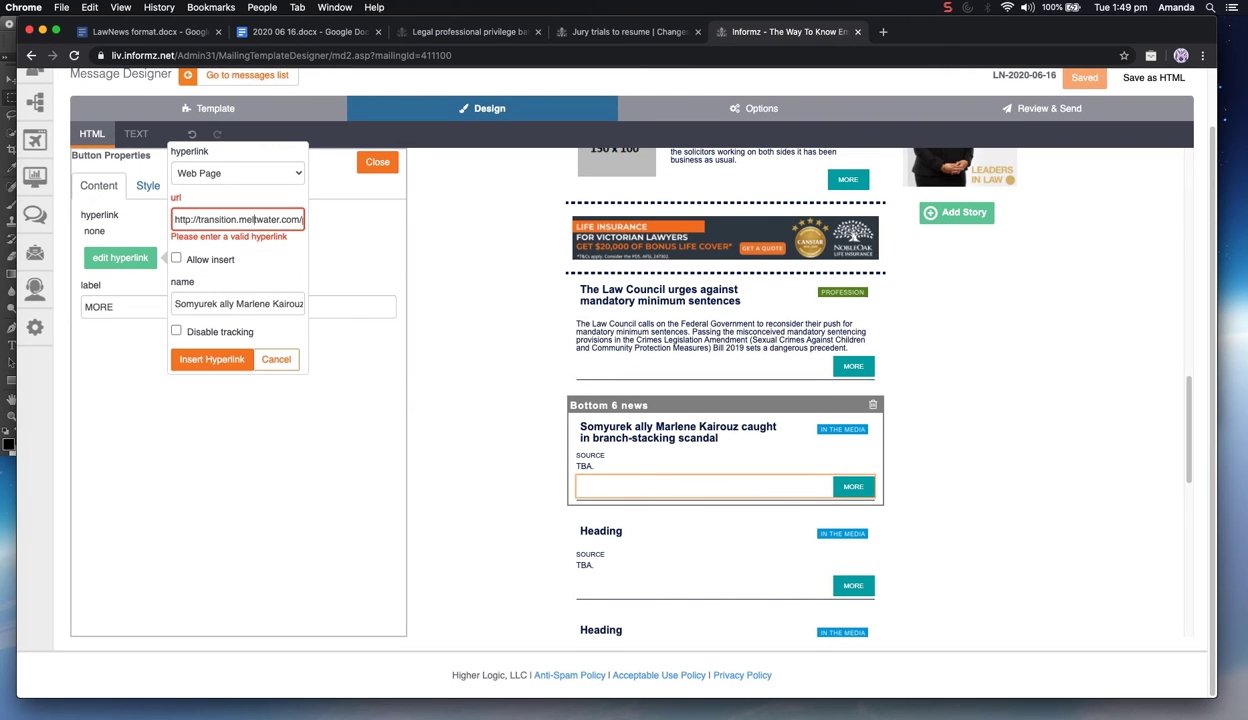
pyautogui.press('super+Right')
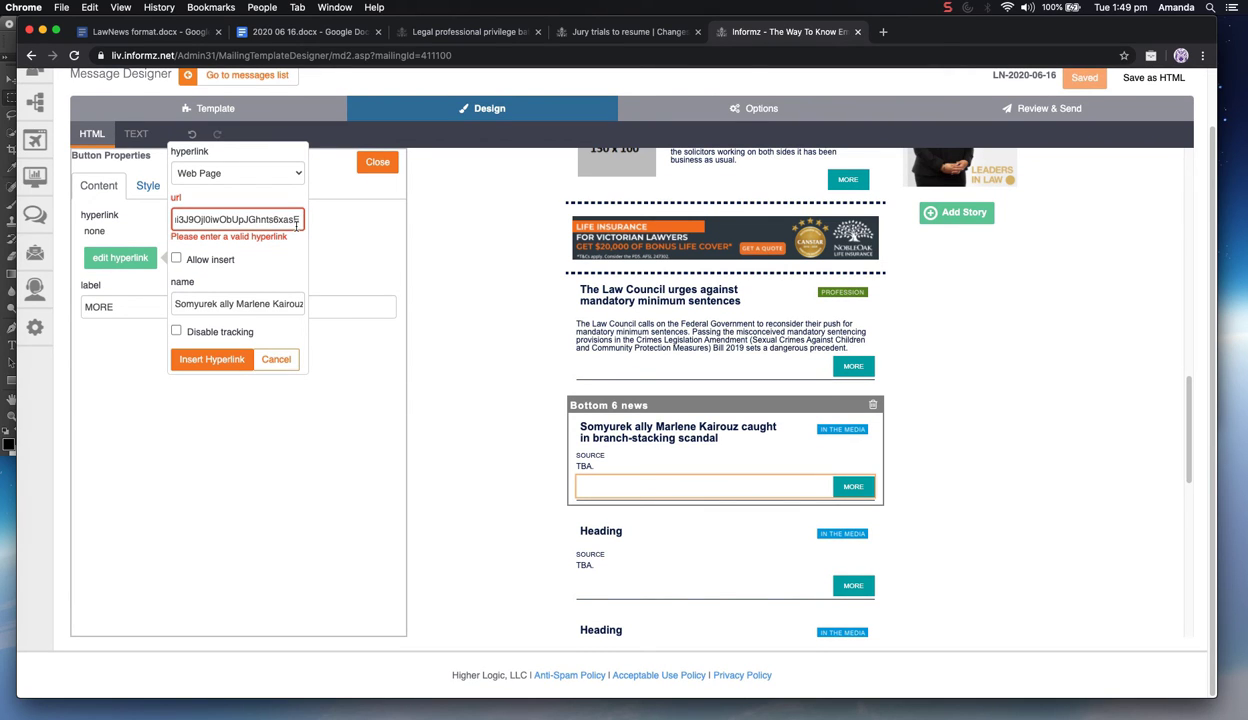
pyautogui.press('BackSpace')
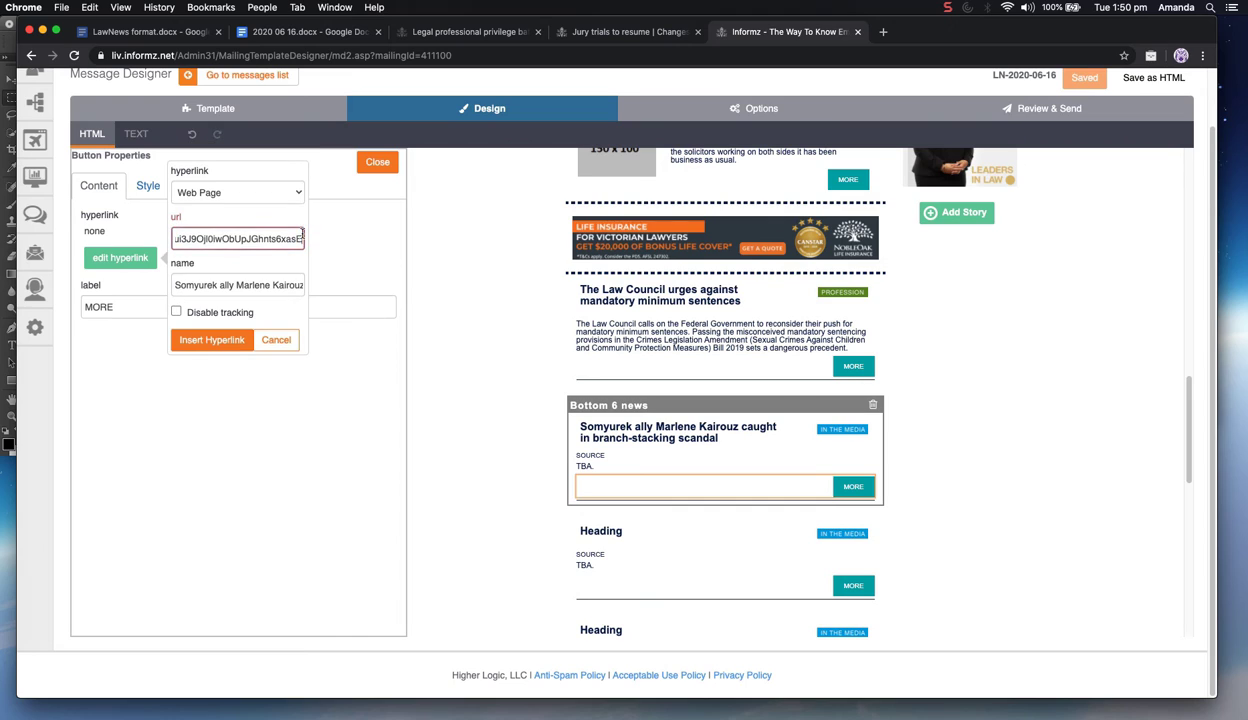
pyautogui.click(192, 342)
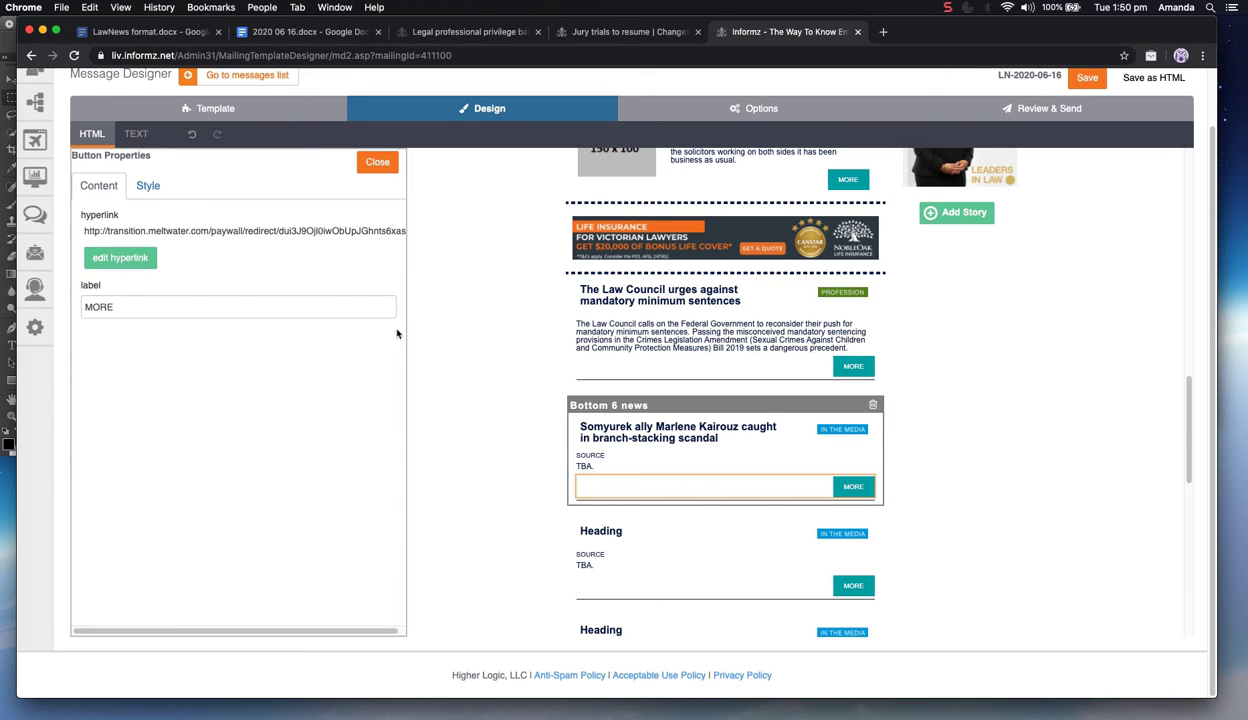
# Copy the Somyurek story's summary from 2020 06 16.docx and replace the TBA text in its news block with it
pyautogui.click(305, 31)
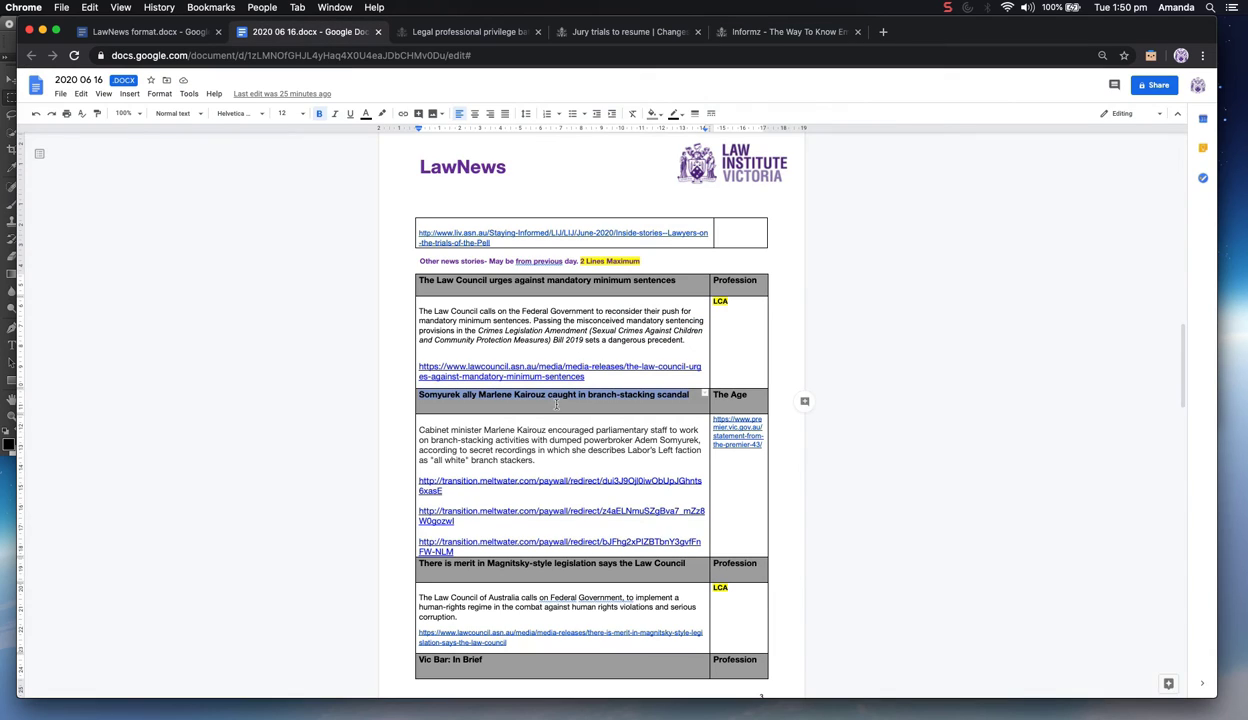
pyautogui.click(547, 469)
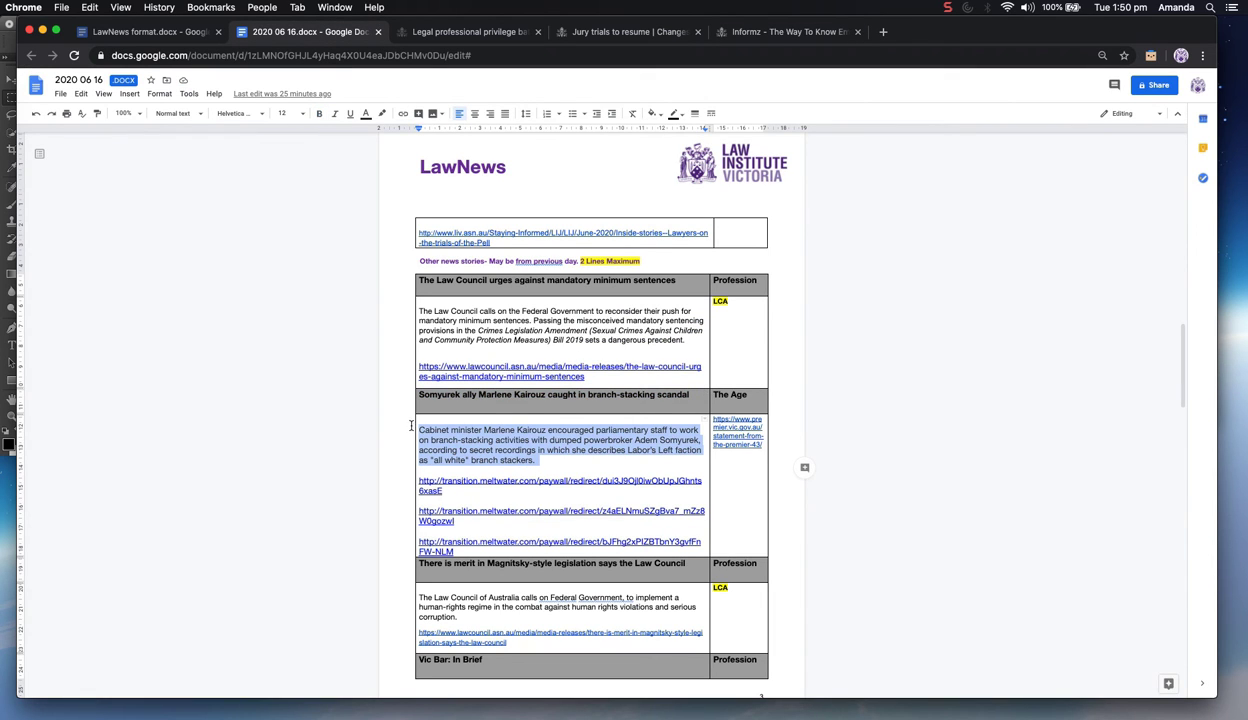
pyautogui.click(785, 31)
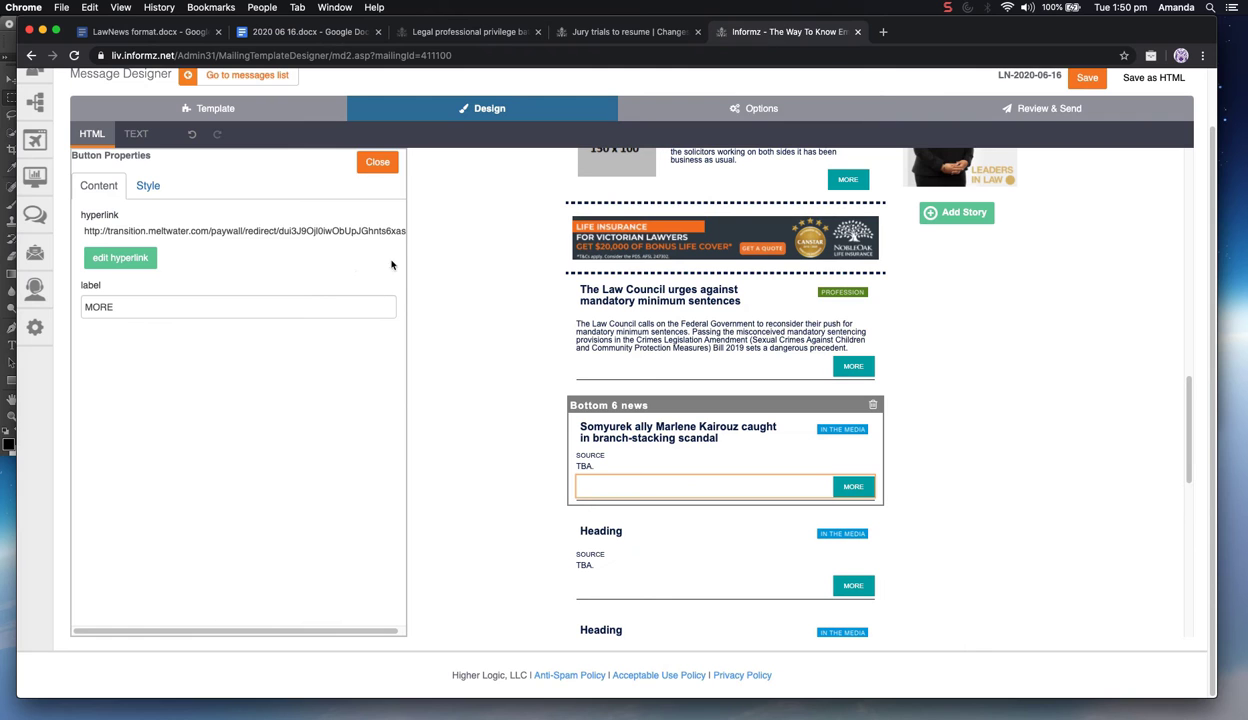
pyautogui.click(657, 458)
pyautogui.doubleClick(100, 263)
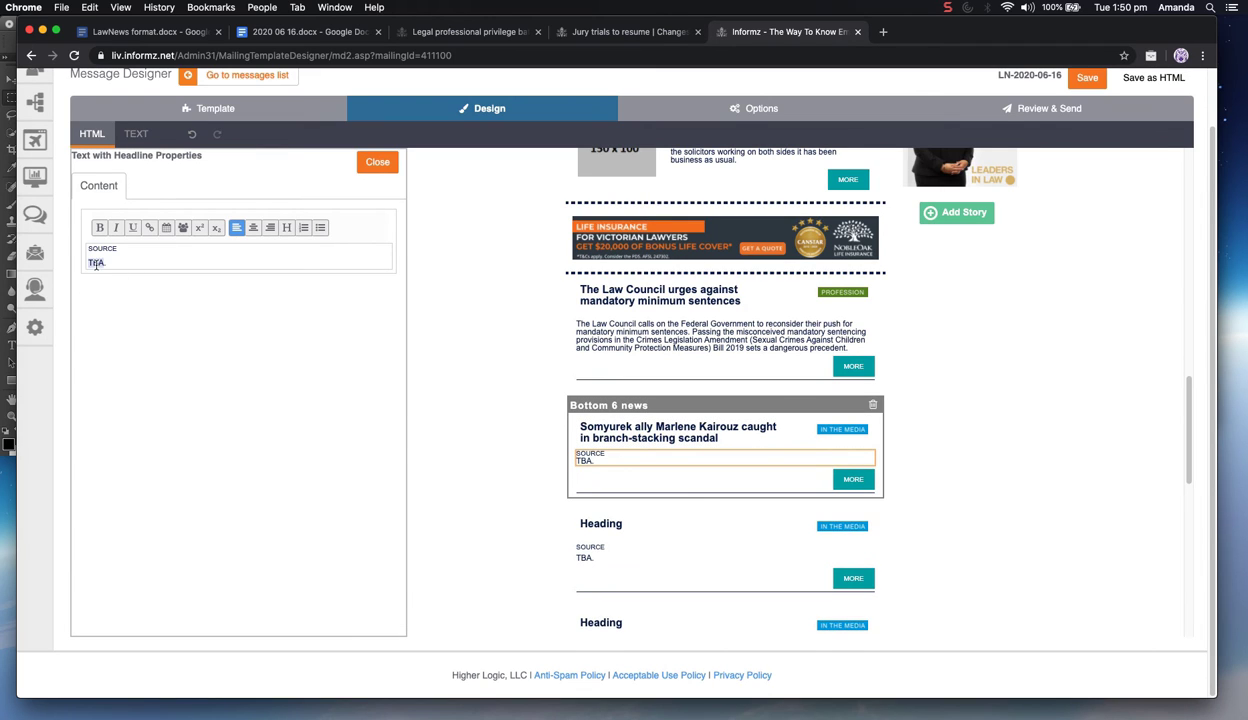
pyautogui.press('super+v')
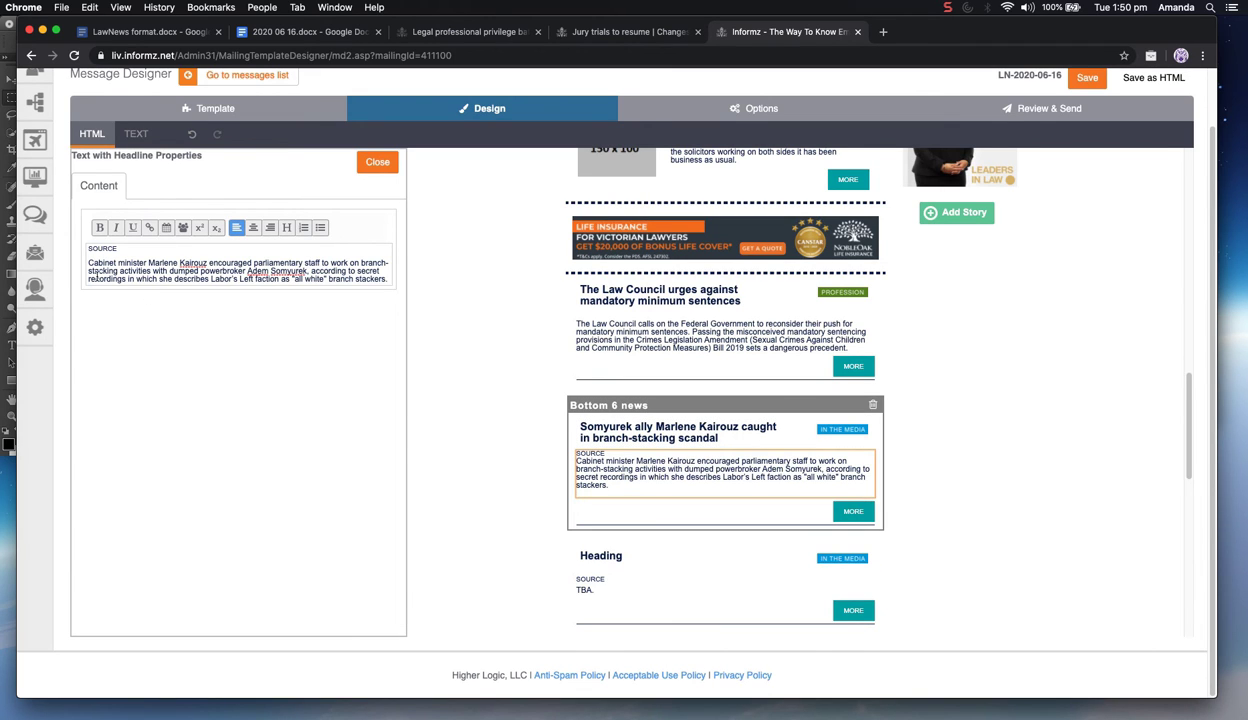
# Replace the Somyurek story's source label with THE AGE, add a blank line above the summary, and save the newsletter
pyautogui.doubleClick(100, 249)
pyautogui.write('THE ')
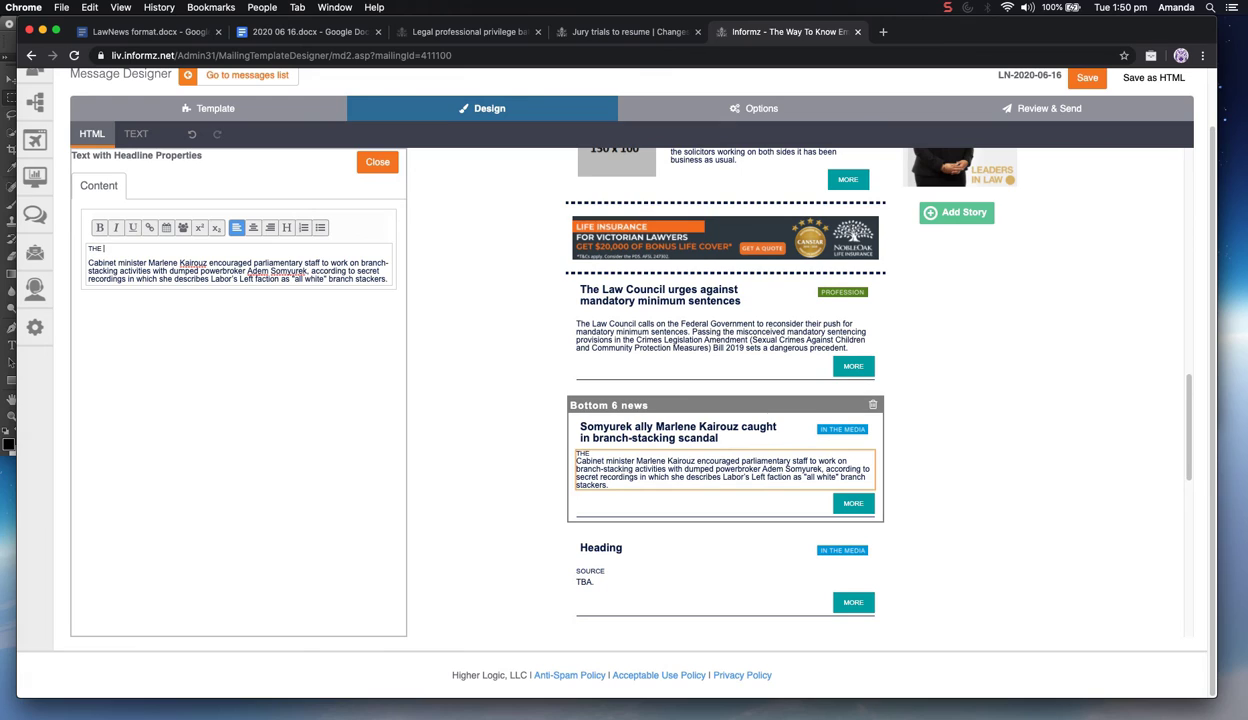
pyautogui.write('AGE')
pyautogui.scroll(1, 107, 248)
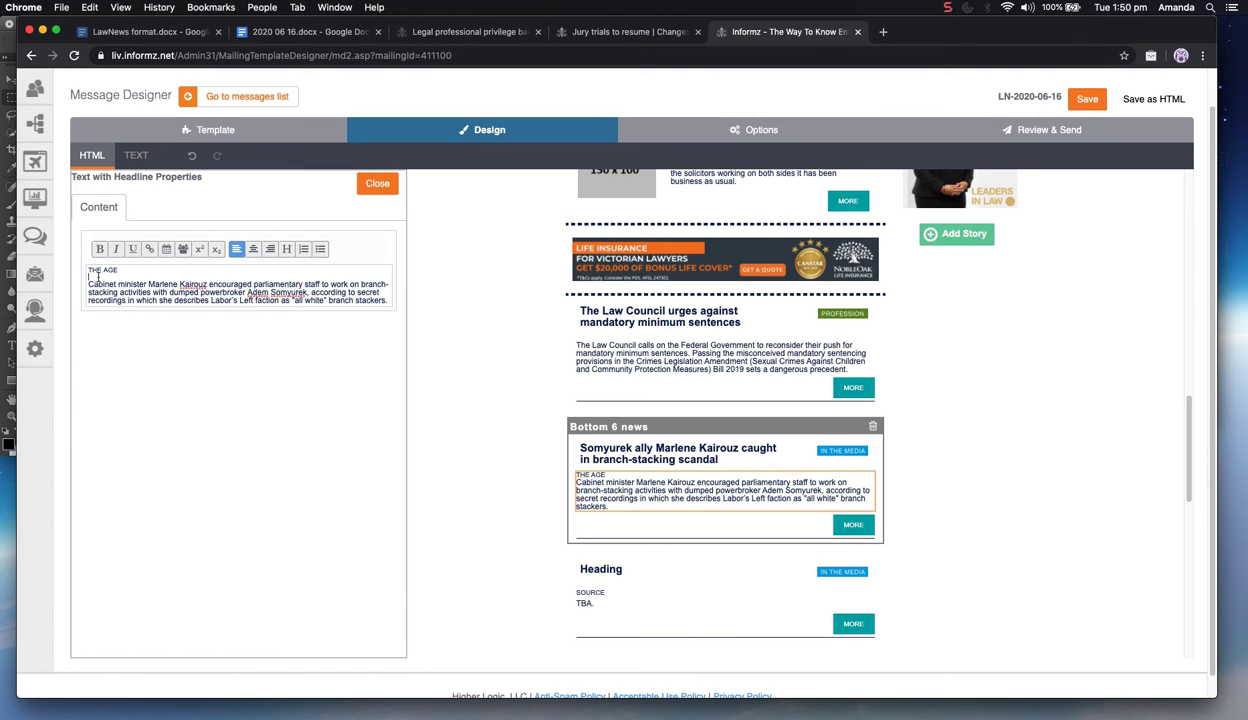
pyautogui.press('Return')
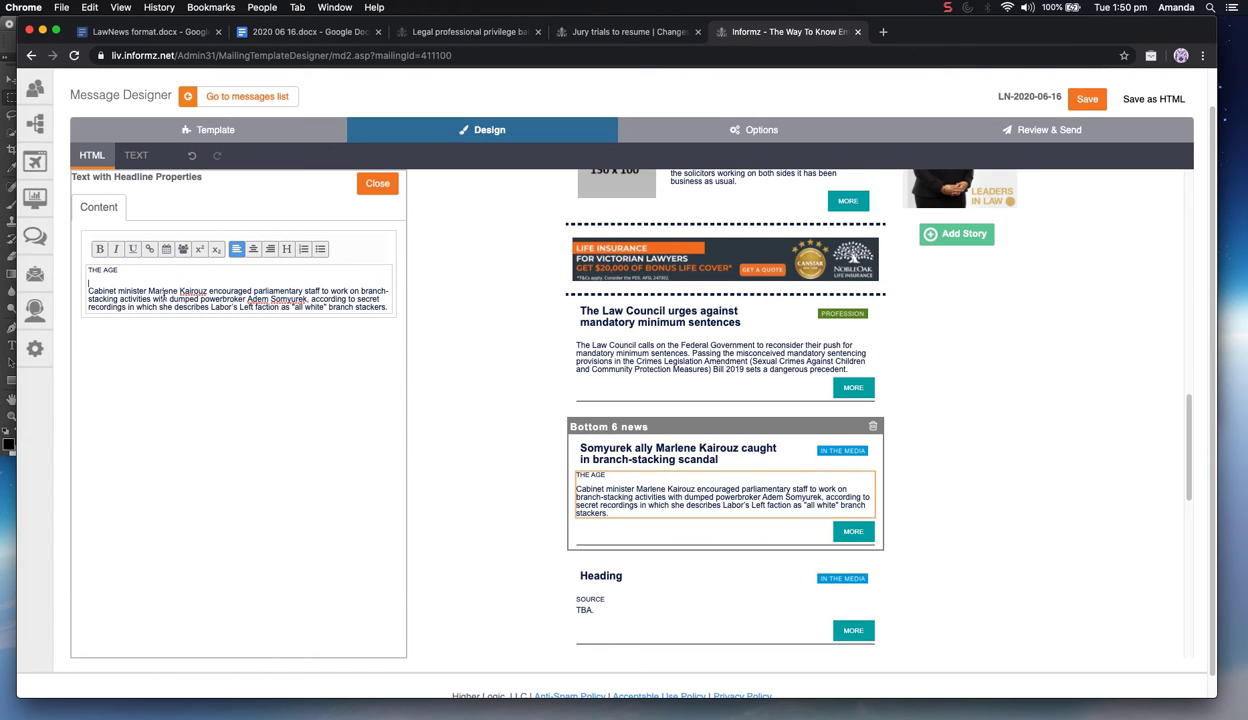
pyautogui.click(1085, 100)
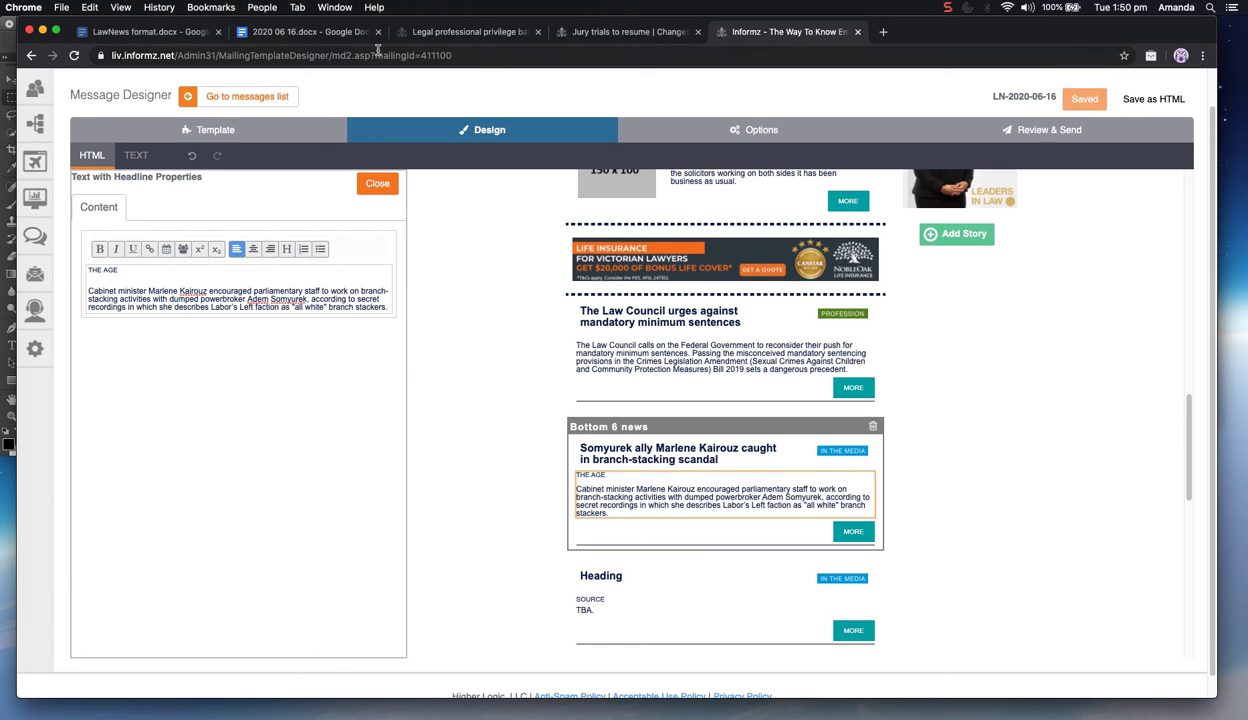
# Copy the Magnitsky-style legislation headline from 2020 06 16.docx and replace the next bottom story's placeholder heading with it
pyautogui.click(321, 34)
pyautogui.scroll(-4, 567, 455)
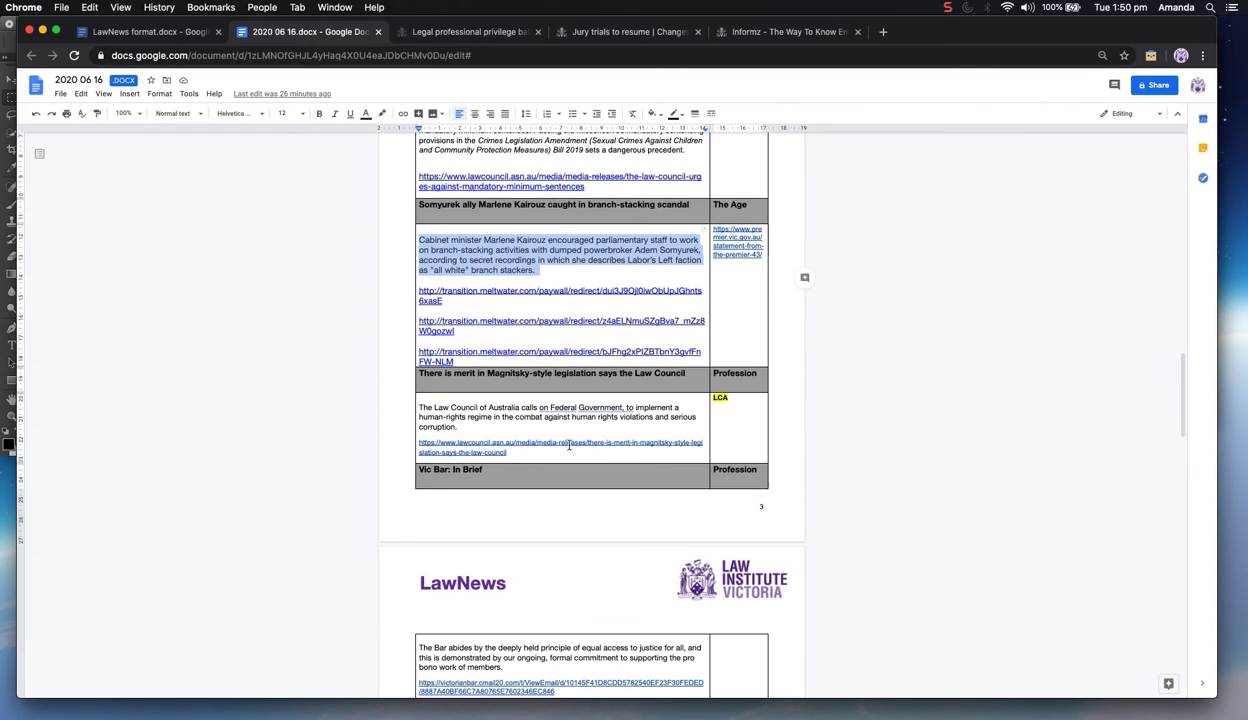
pyautogui.click(637, 373)
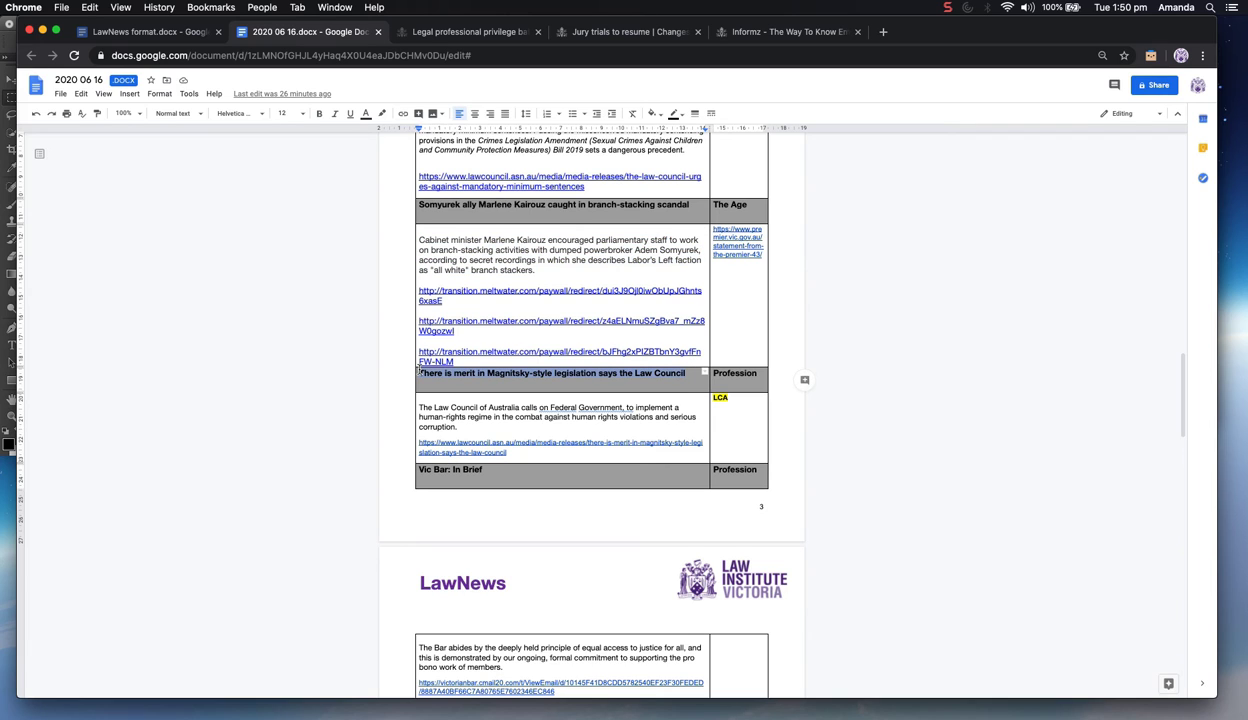
pyautogui.press('super+c')
pyautogui.click(780, 32)
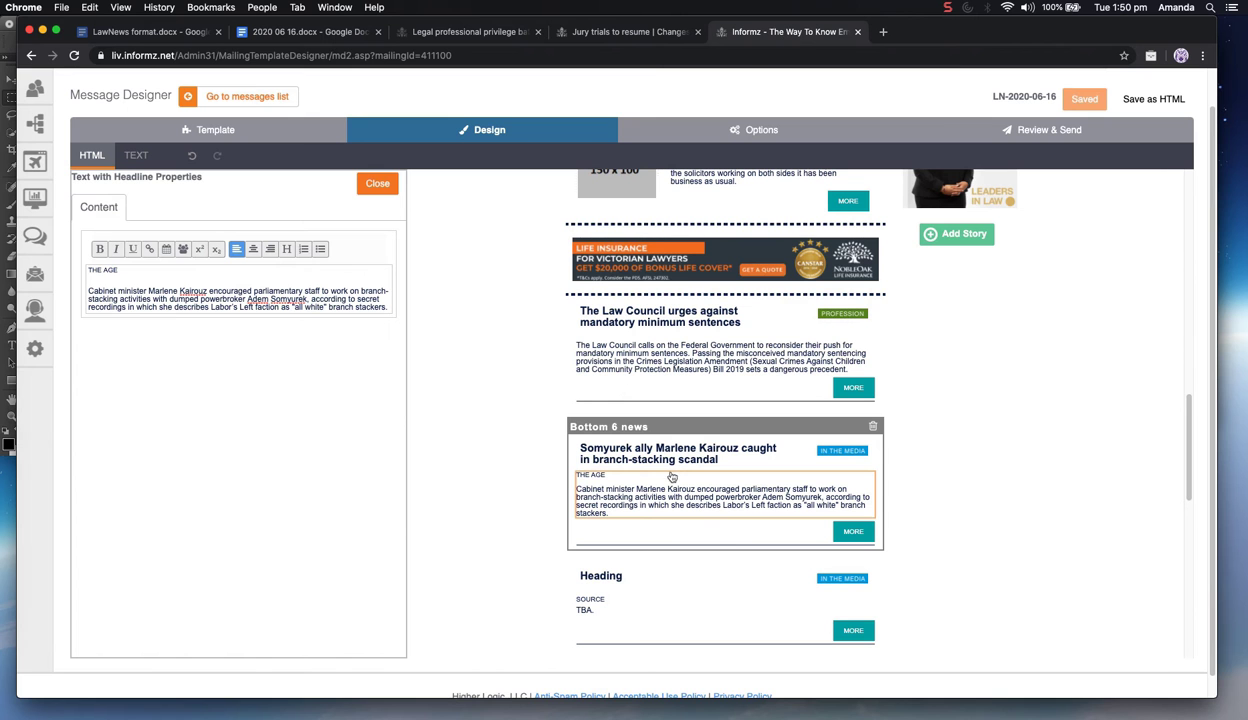
pyautogui.click(596, 576)
pyautogui.press('super+a')
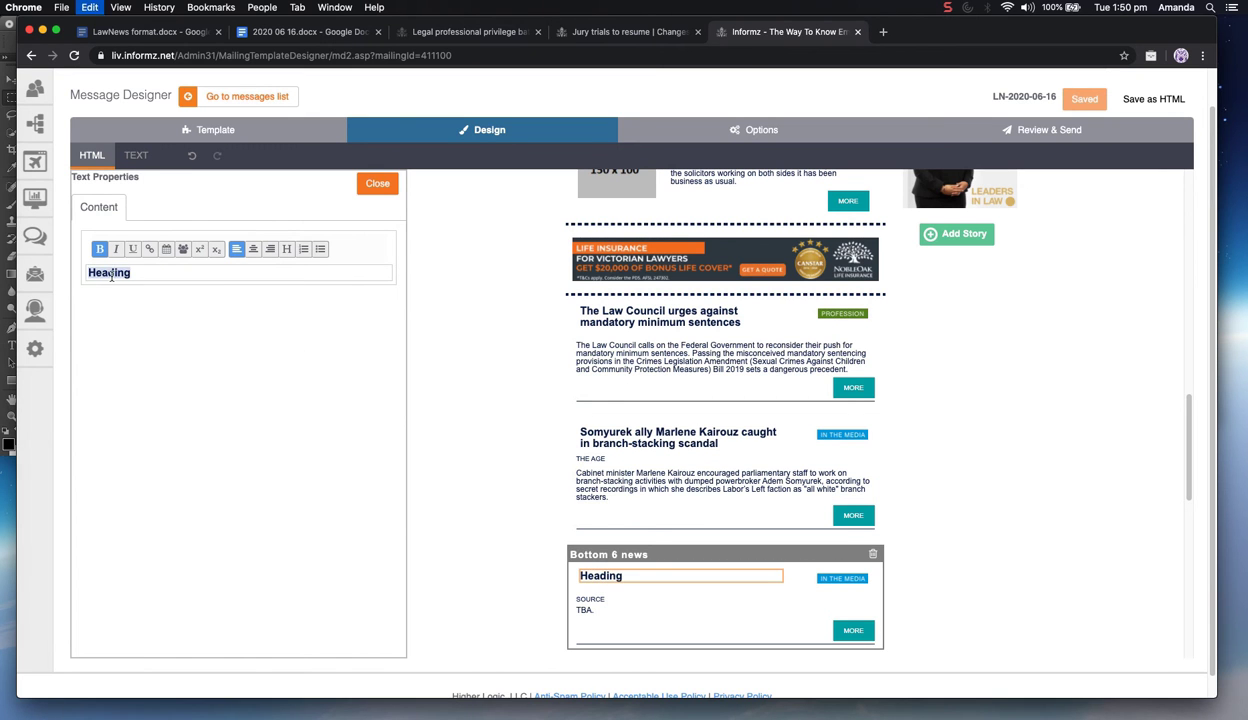
pyautogui.press('super+v')
# Start a hyperlink on the whole Magnitsky heading, named with the headline, and replace the template link colour with #081d4d
pyautogui.press('super+a')
pyautogui.click(150, 250)
pyautogui.click(238, 262)
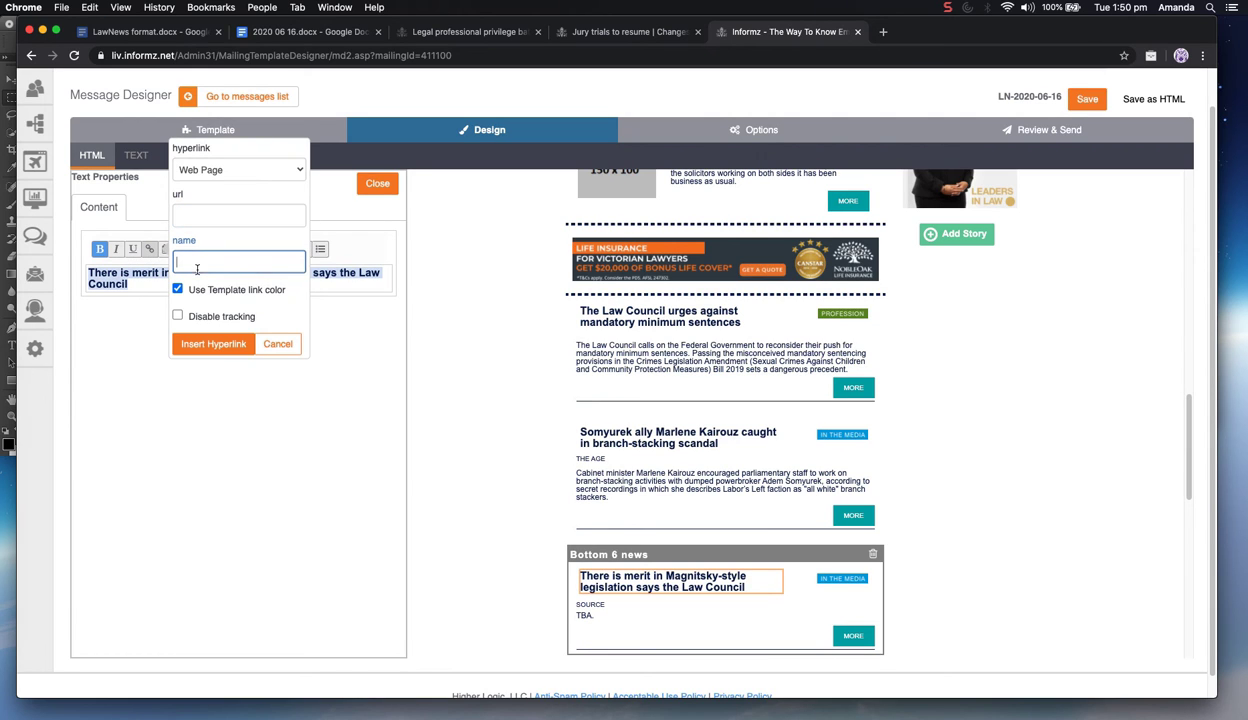
pyautogui.press('super+v')
pyautogui.click(177, 289)
pyautogui.click(294, 303)
pyautogui.doubleClick(338, 344)
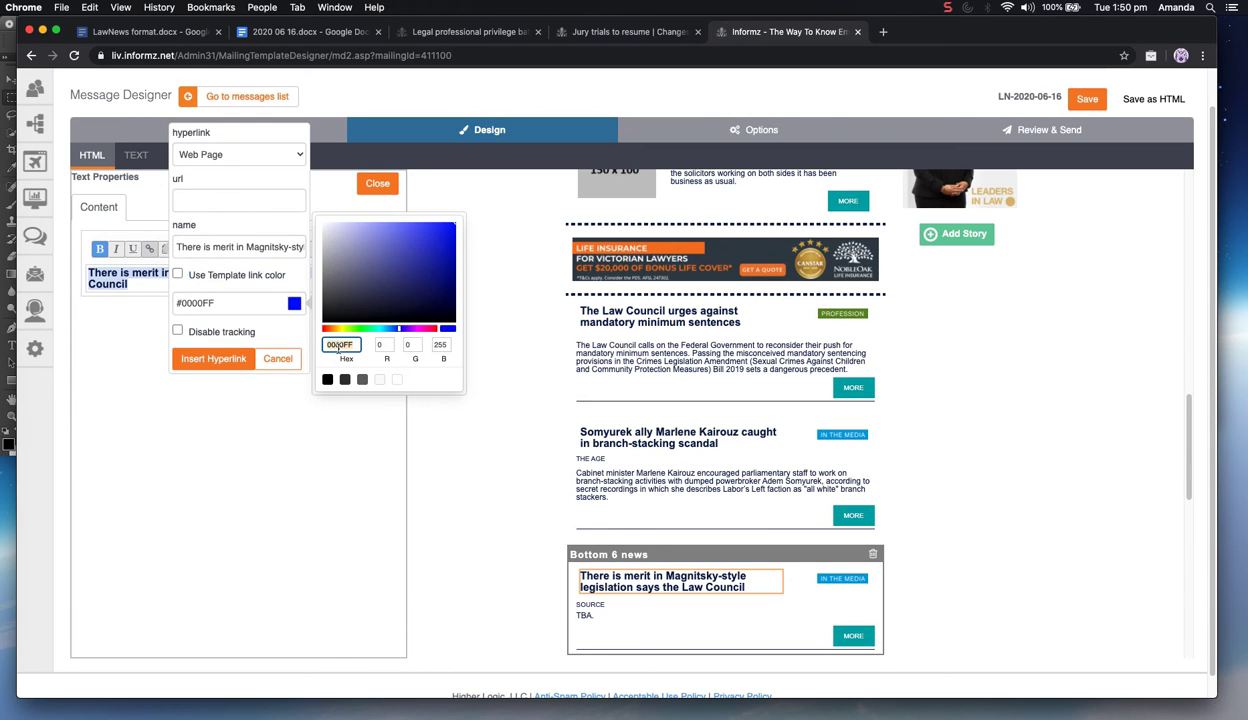
pyautogui.press('BackSpace')
pyautogui.press('super+v')
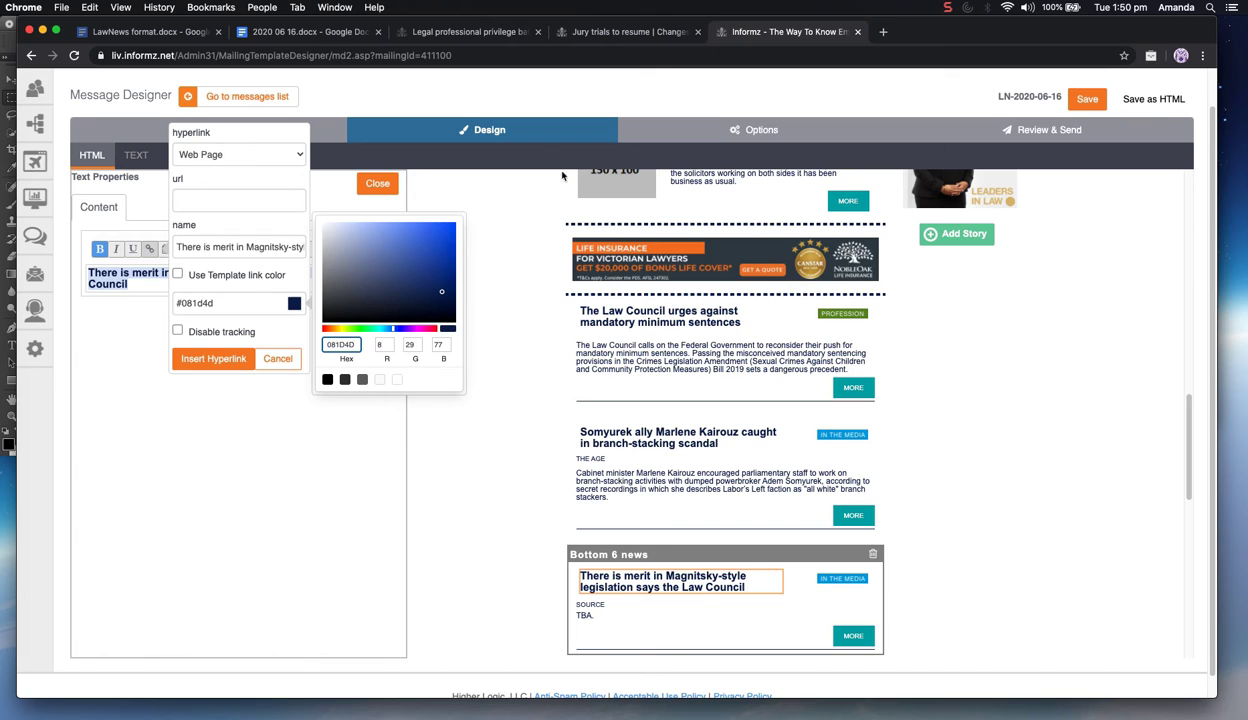
# Copy the Magnitsky story's Law Council URL from 2020 06 16.docx and insert it as the heading's hyperlink
pyautogui.click(332, 35)
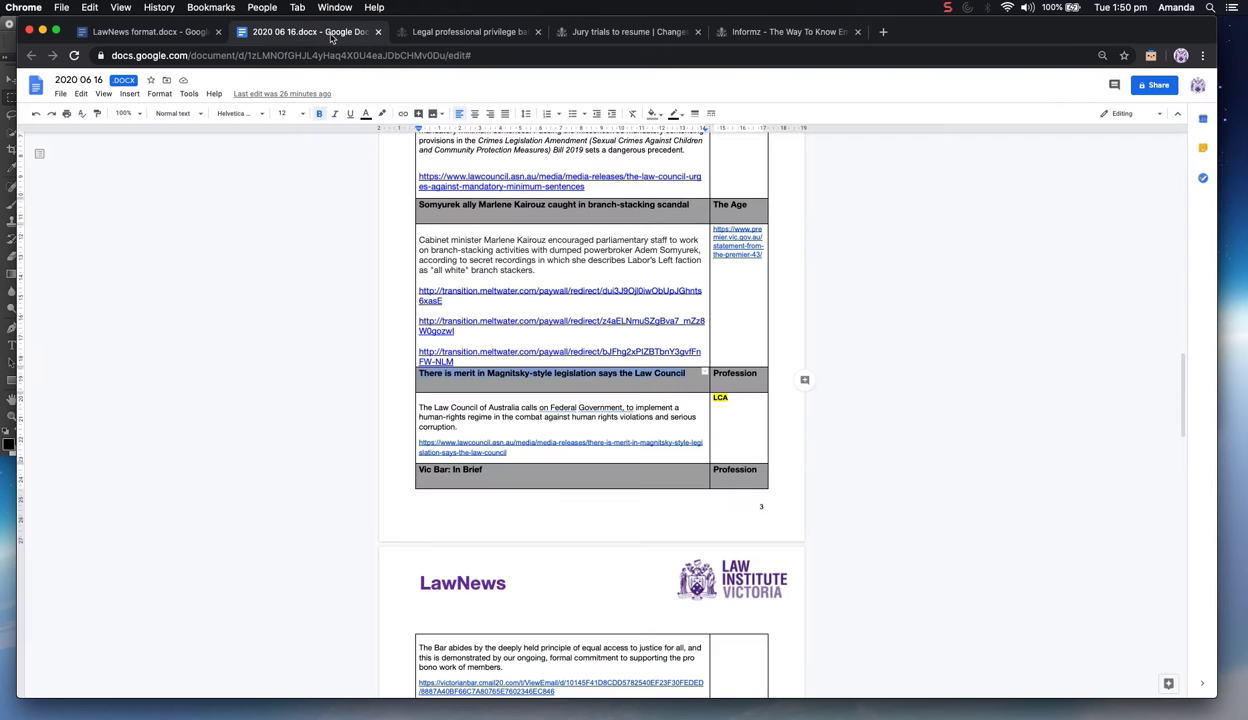
pyautogui.moveTo(511, 451); pyautogui.dragTo(418, 440)
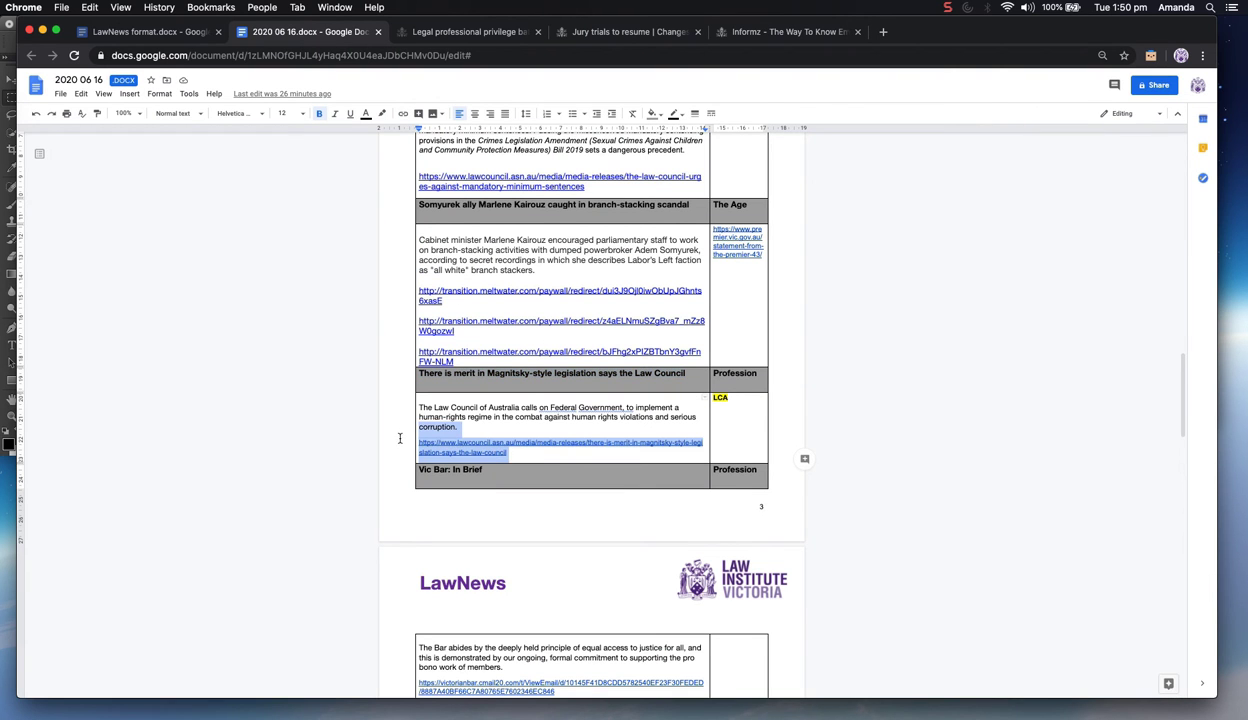
pyautogui.click(790, 31)
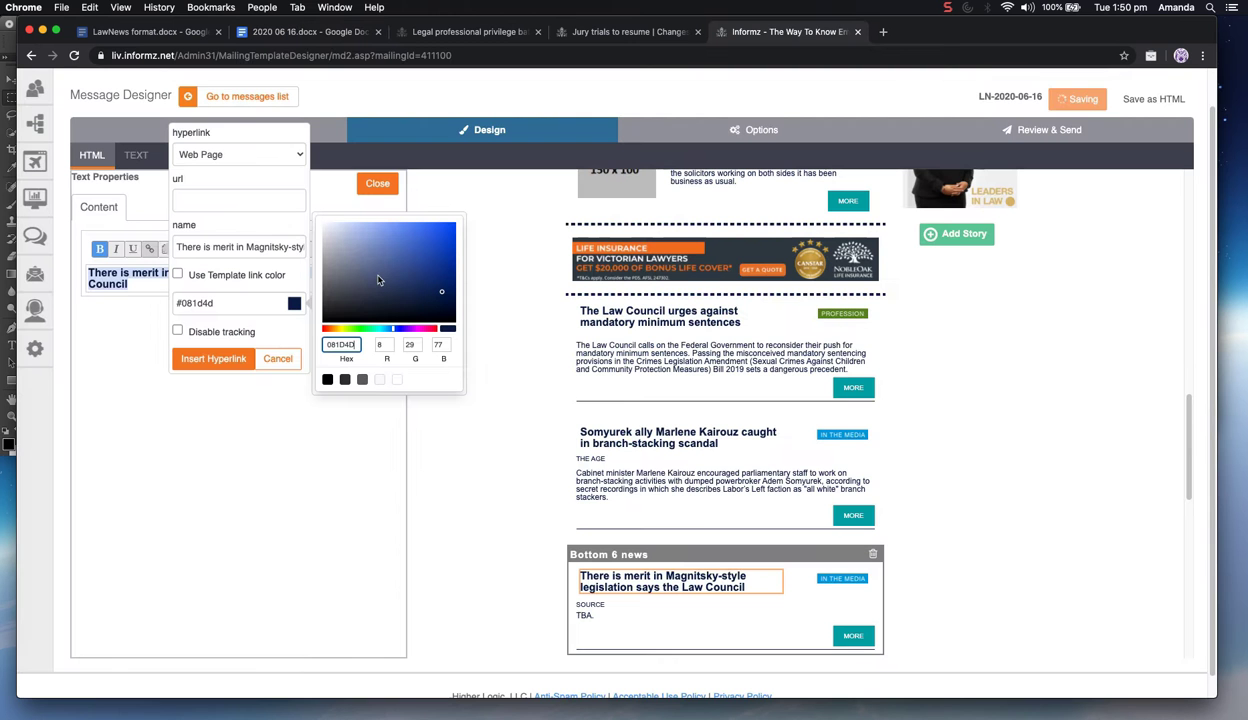
pyautogui.click(230, 199)
pyautogui.press('super+v')
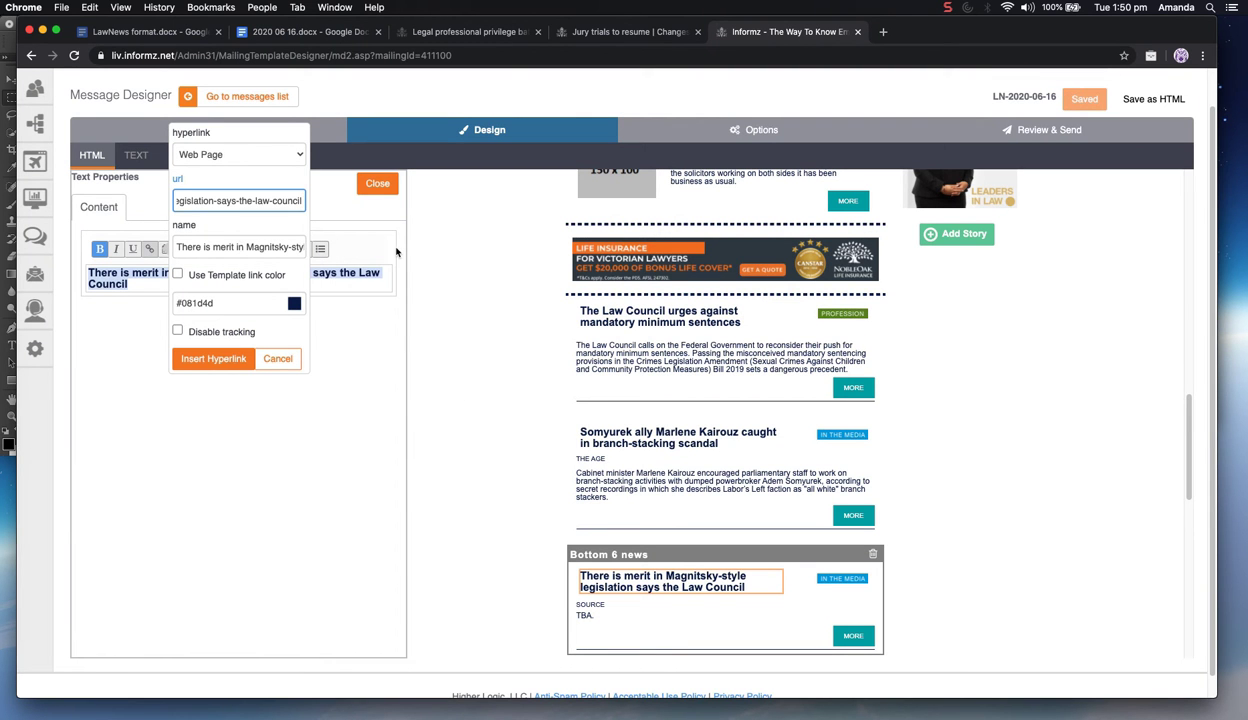
pyautogui.click(213, 358)
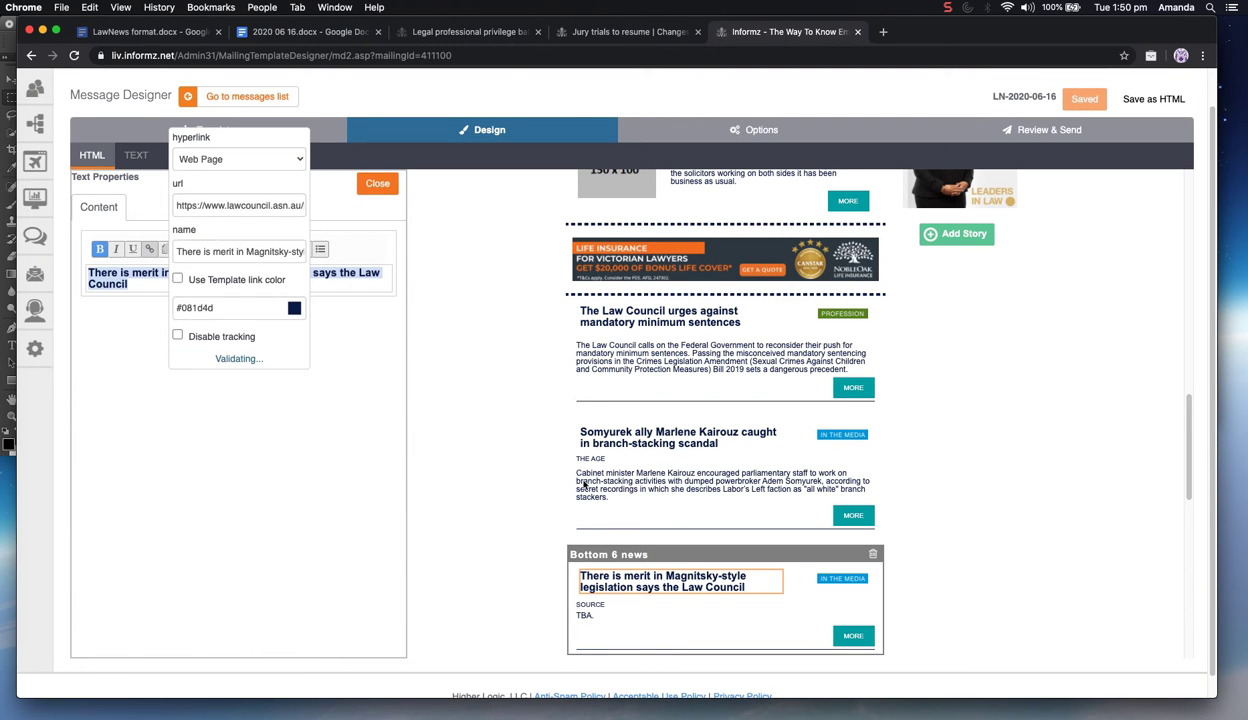
# Try to link the Magnitsky story's MORE button to the same Law Council URL, named with the headline copied from the document
pyautogui.click(846, 636)
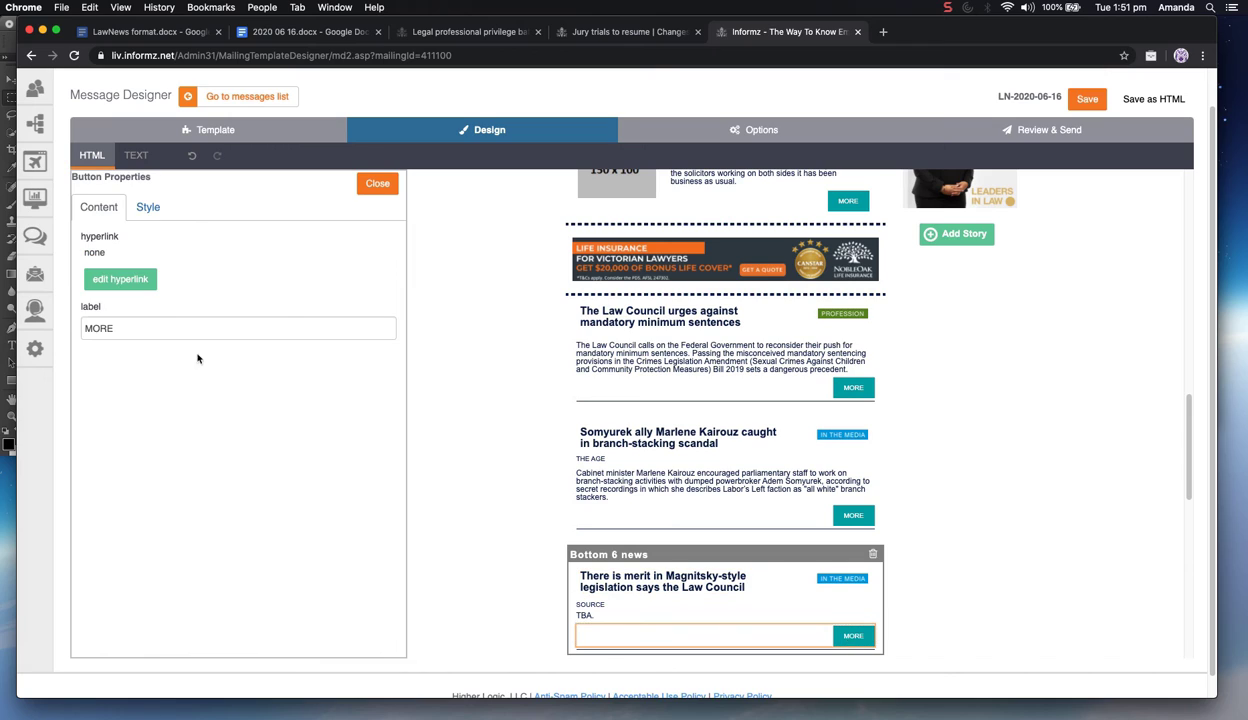
pyautogui.click(147, 279)
pyautogui.press('super+v')
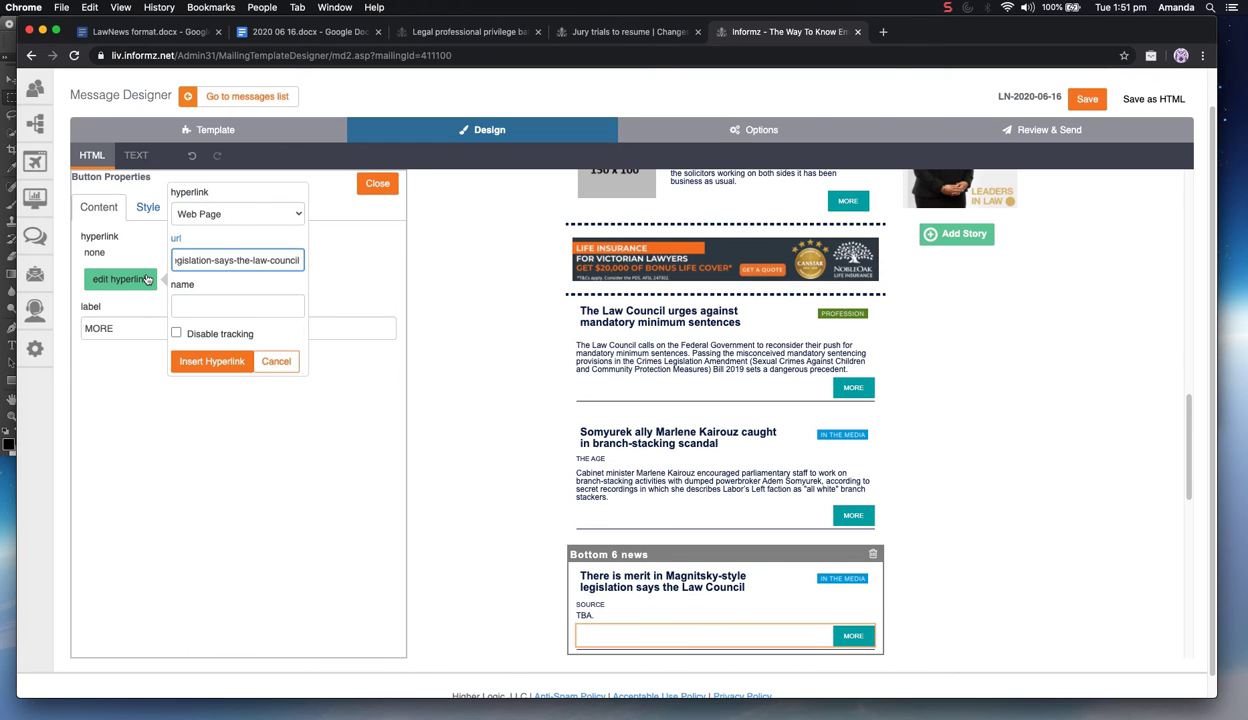
pyautogui.press('Tab')
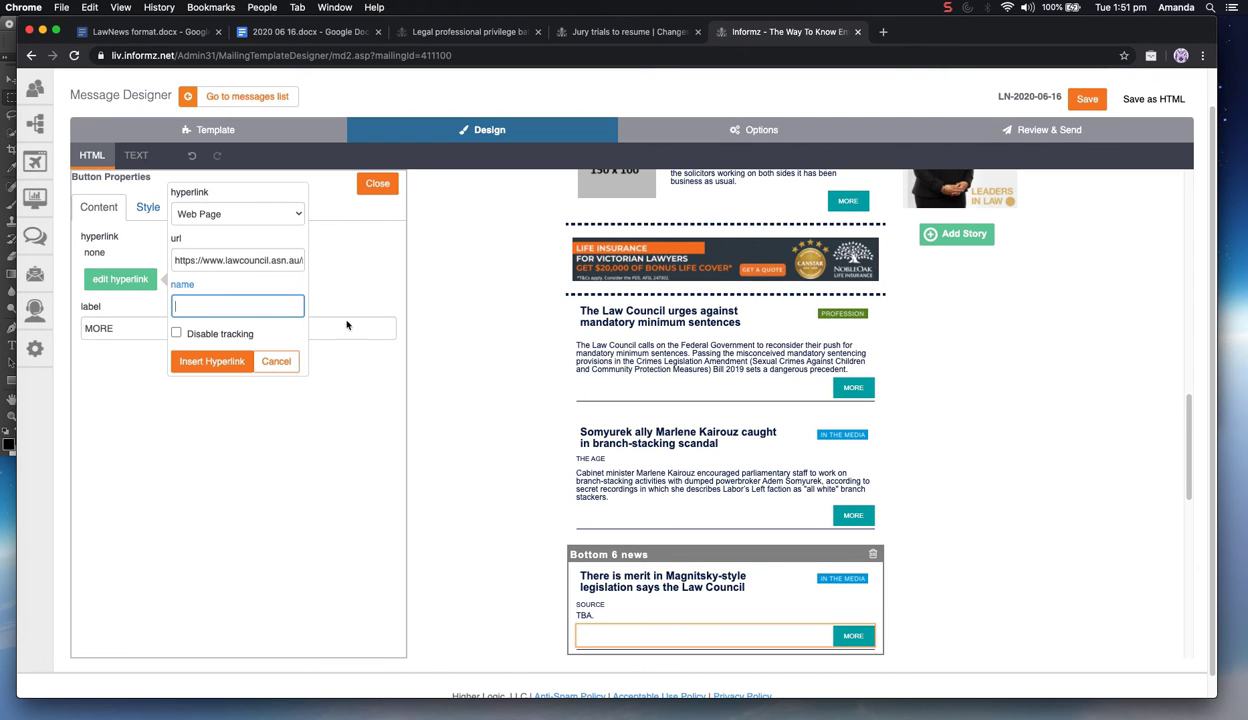
pyautogui.click(307, 38)
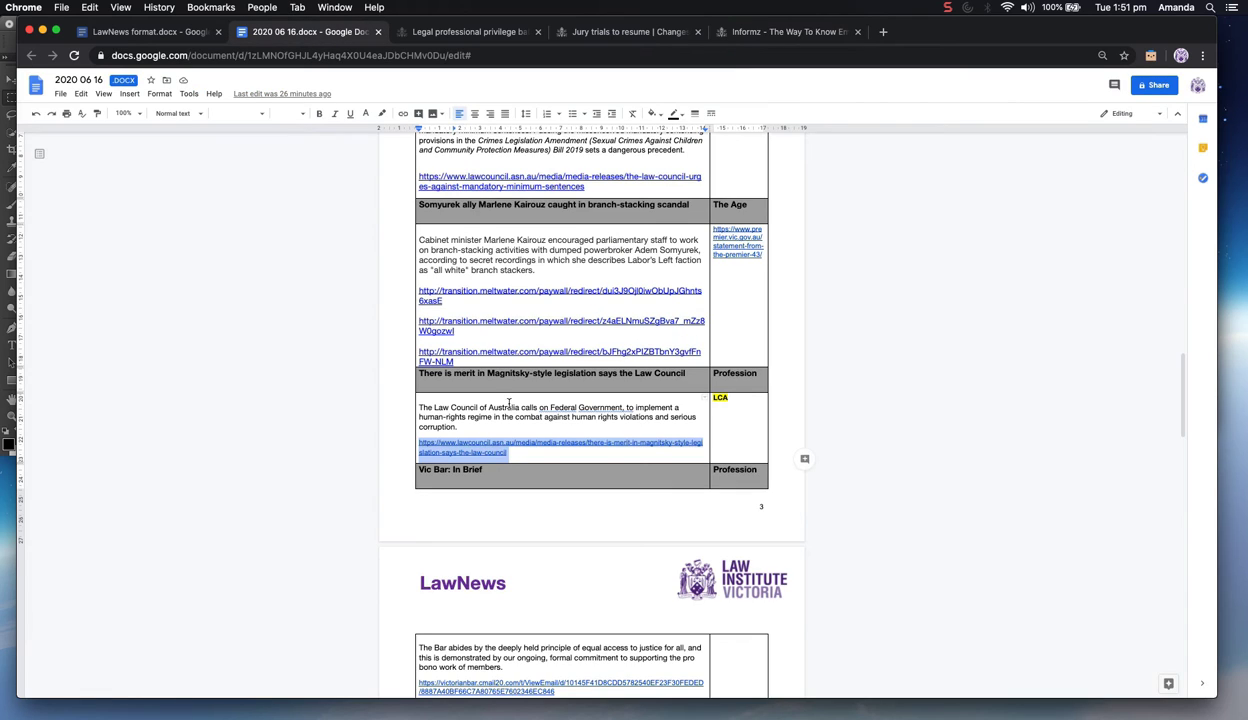
pyautogui.moveTo(686, 382); pyautogui.dragTo(463, 390)
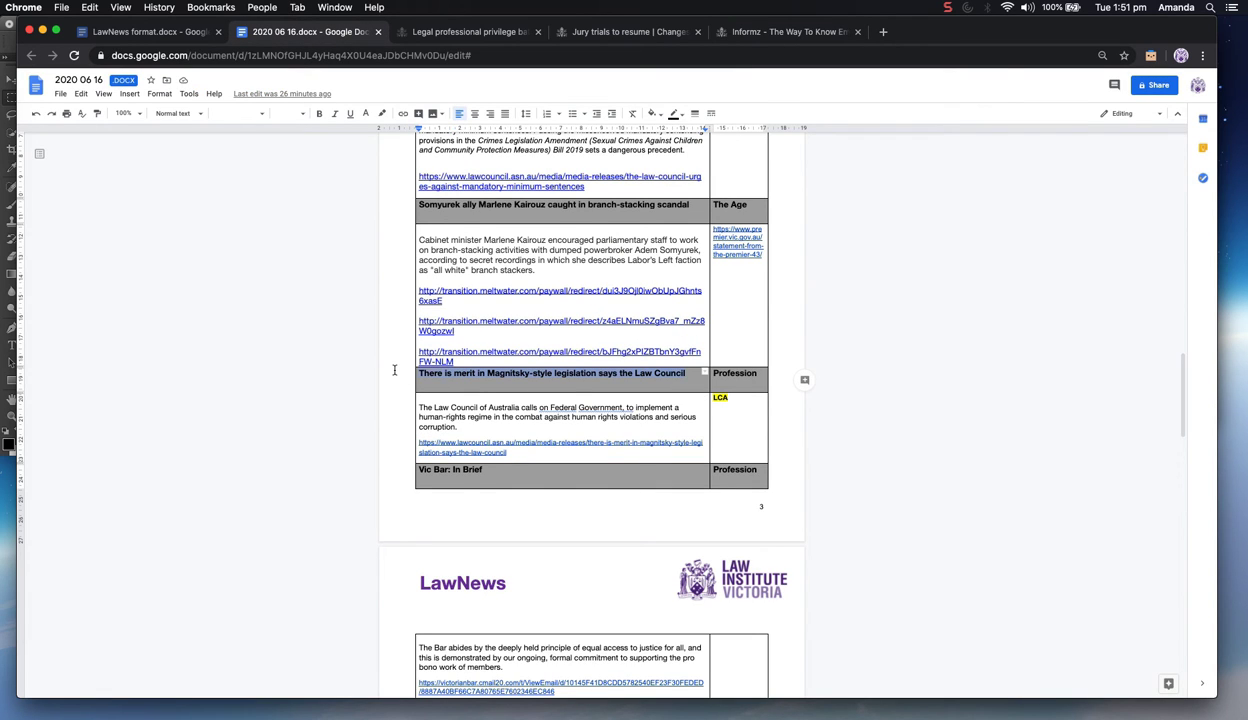
pyautogui.moveTo(394, 370); pyautogui.dragTo(394, 370)
pyautogui.click(795, 38)
pyautogui.press('super+v')
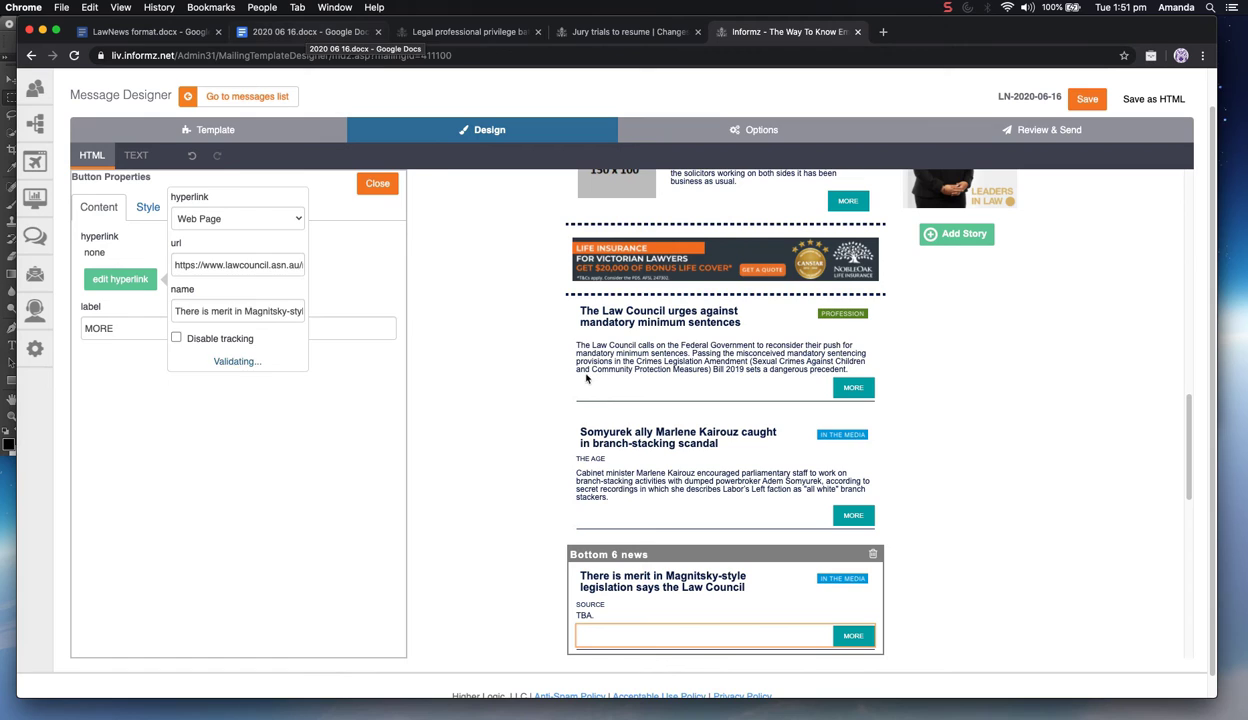
# Check the MORE button's URL through to its end, restart the hyperlink, and clear the headline text from the URL
pyautogui.click(270, 242)
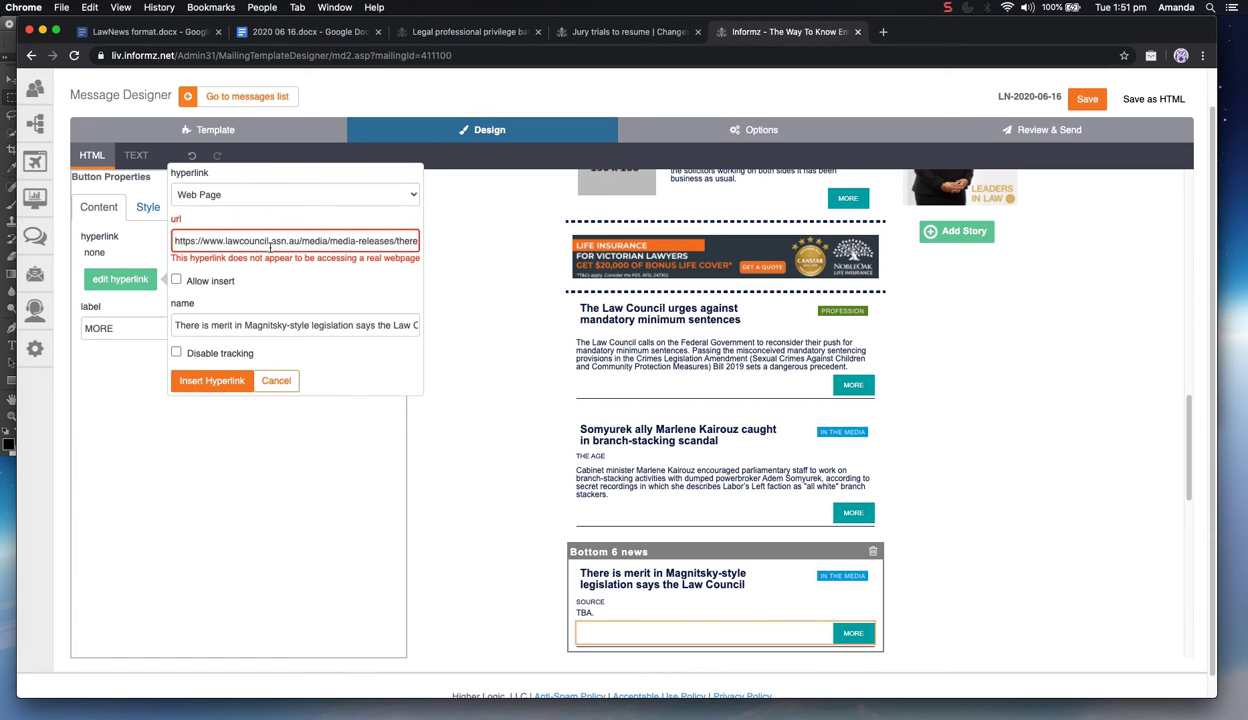
pyautogui.scroll(-2, 270, 246)
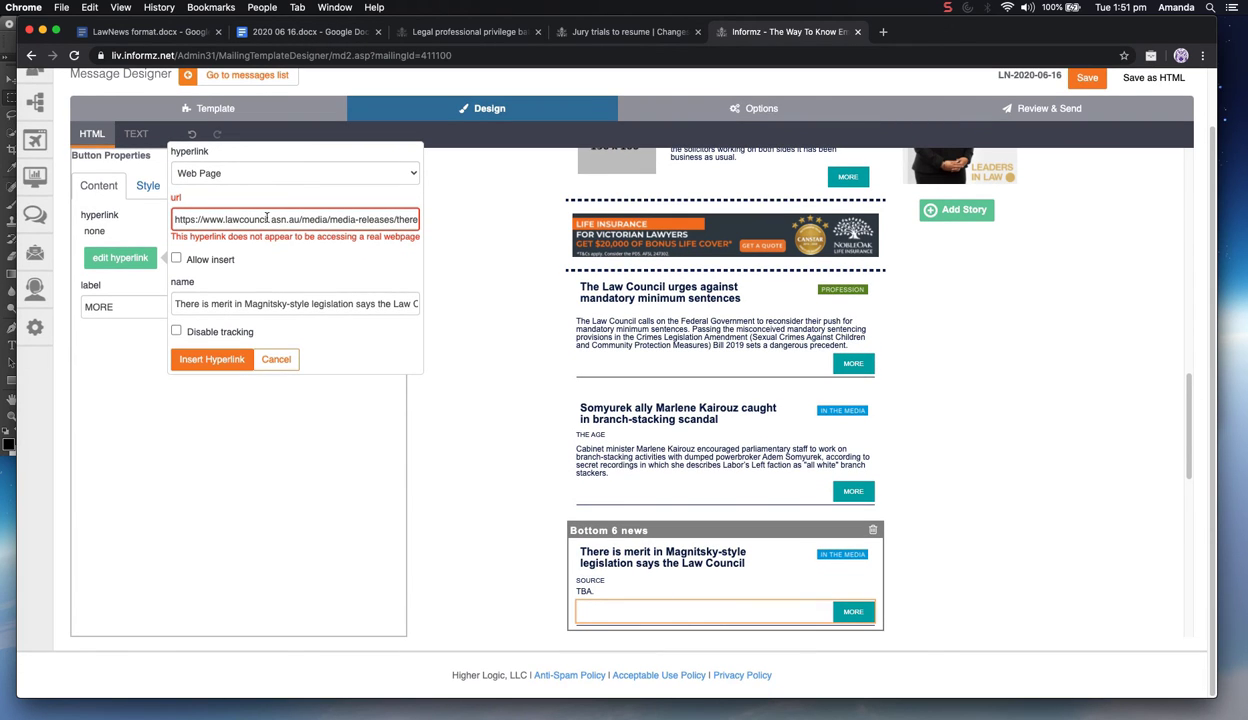
pyautogui.moveTo(228, 218); pyautogui.dragTo(429, 221)
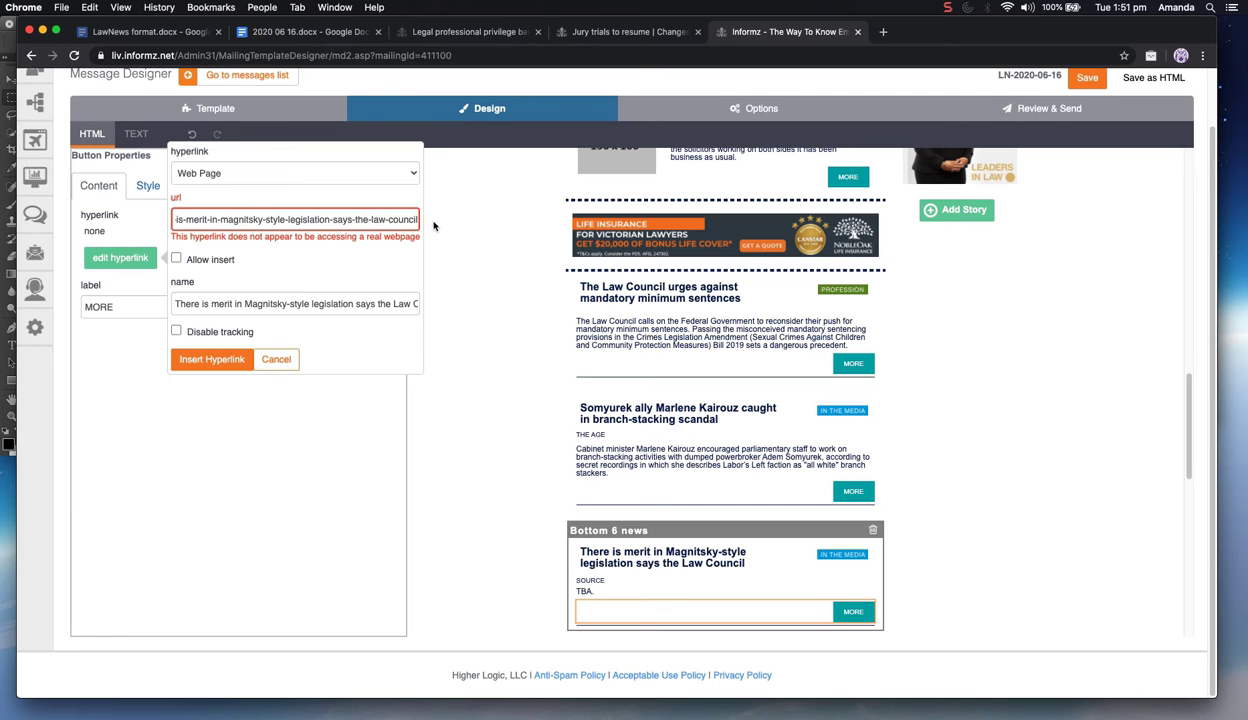
pyautogui.click(148, 257)
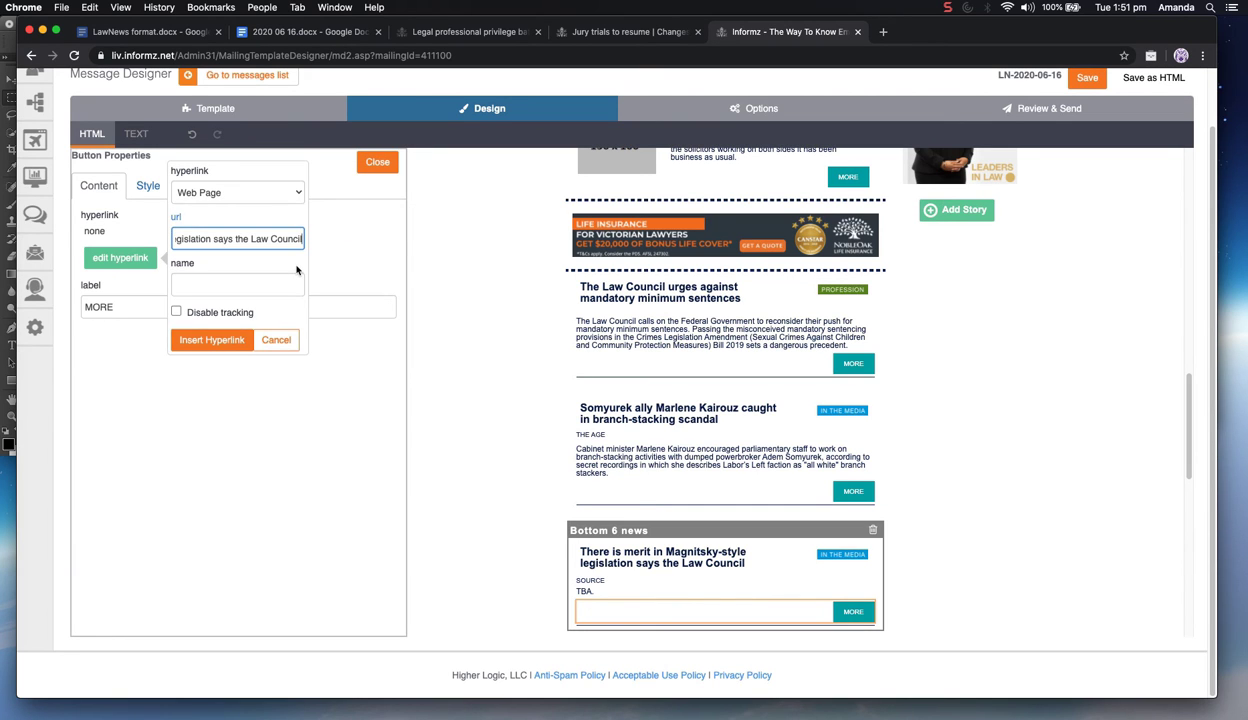
pyautogui.press('super+a')
pyautogui.press('BackSpace')
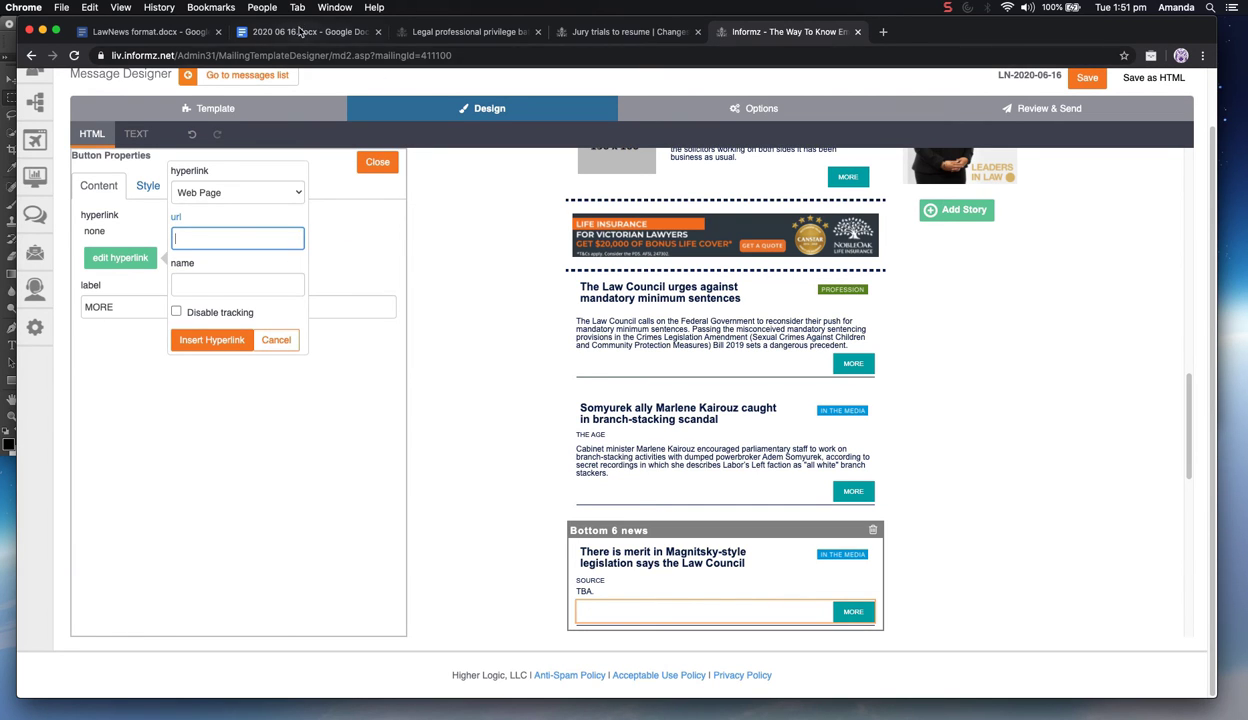
# Copy the Magnitsky story's Law Council URL from 2020 06 16.docx and open it in a new browser tab to test it
pyautogui.click(300, 31)
pyautogui.moveTo(516, 452); pyautogui.dragTo(421, 442)
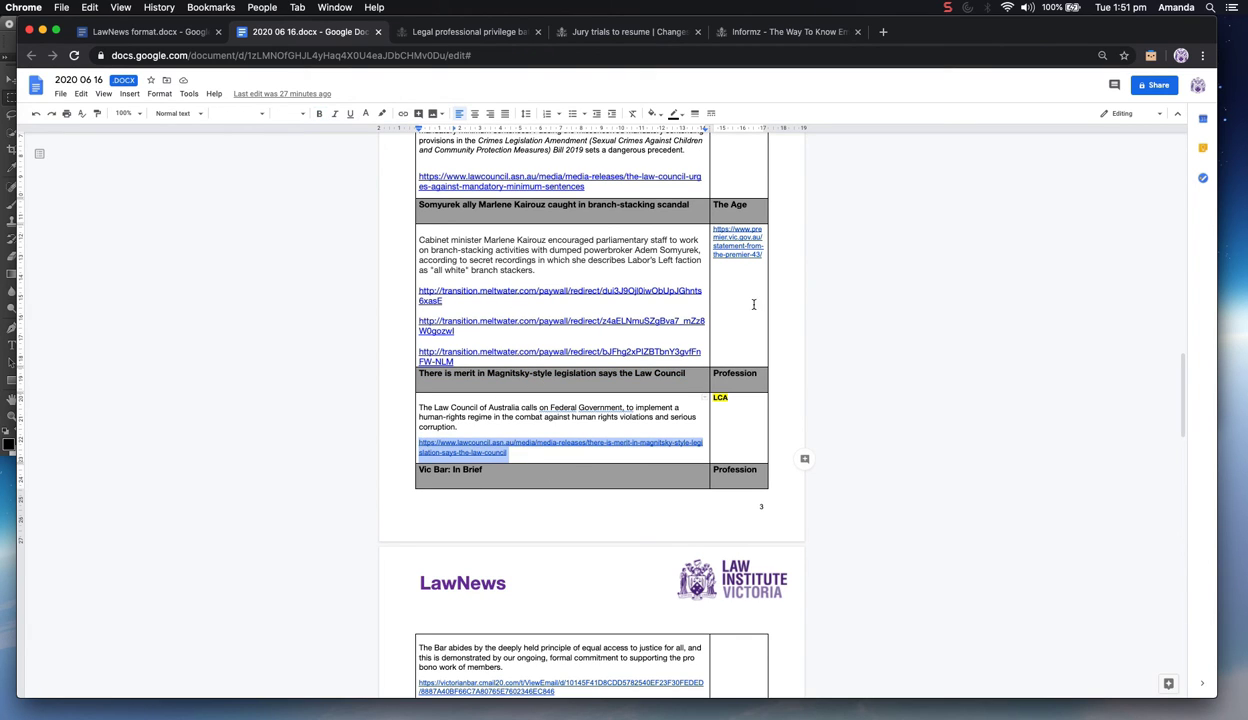
pyautogui.click(883, 31)
pyautogui.press('super+v')
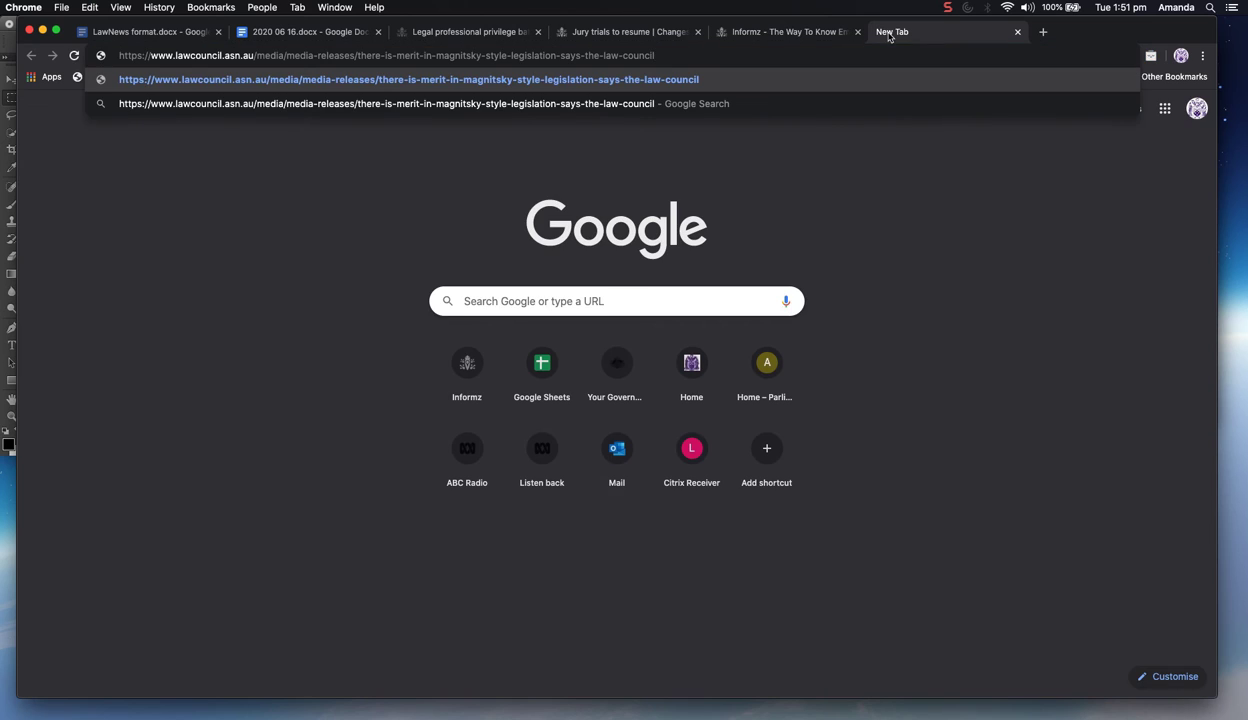
pyautogui.press('Return')
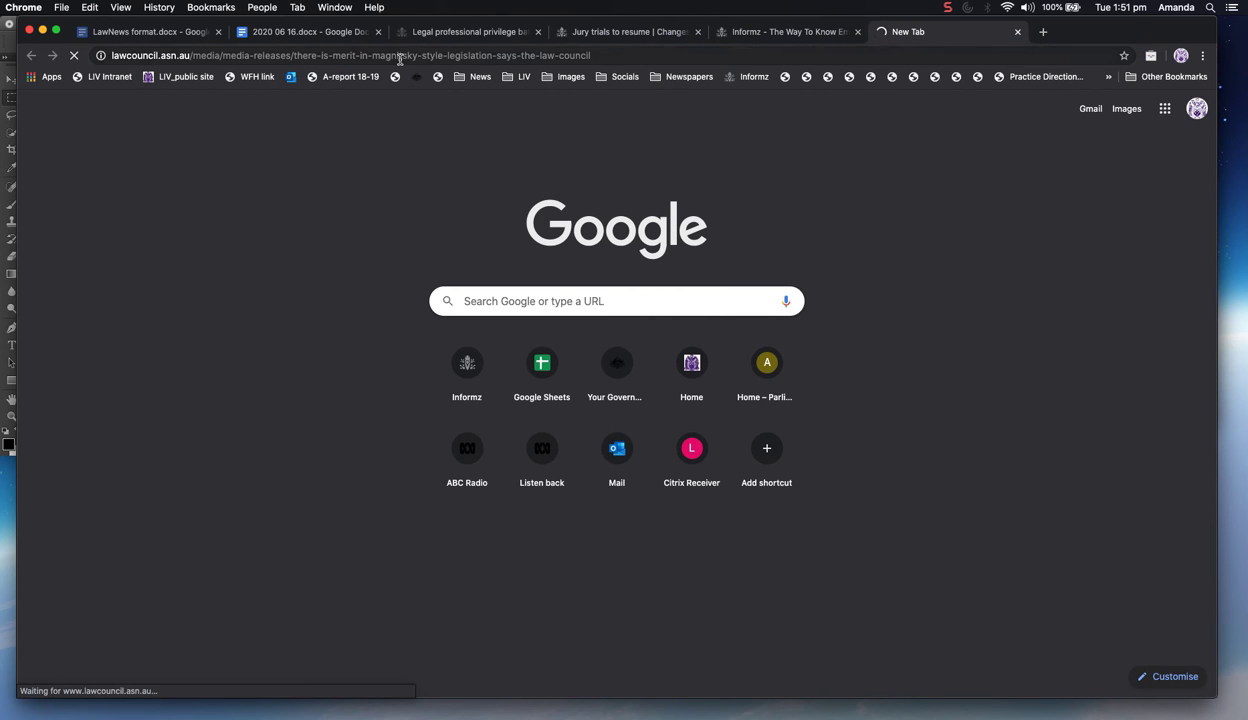
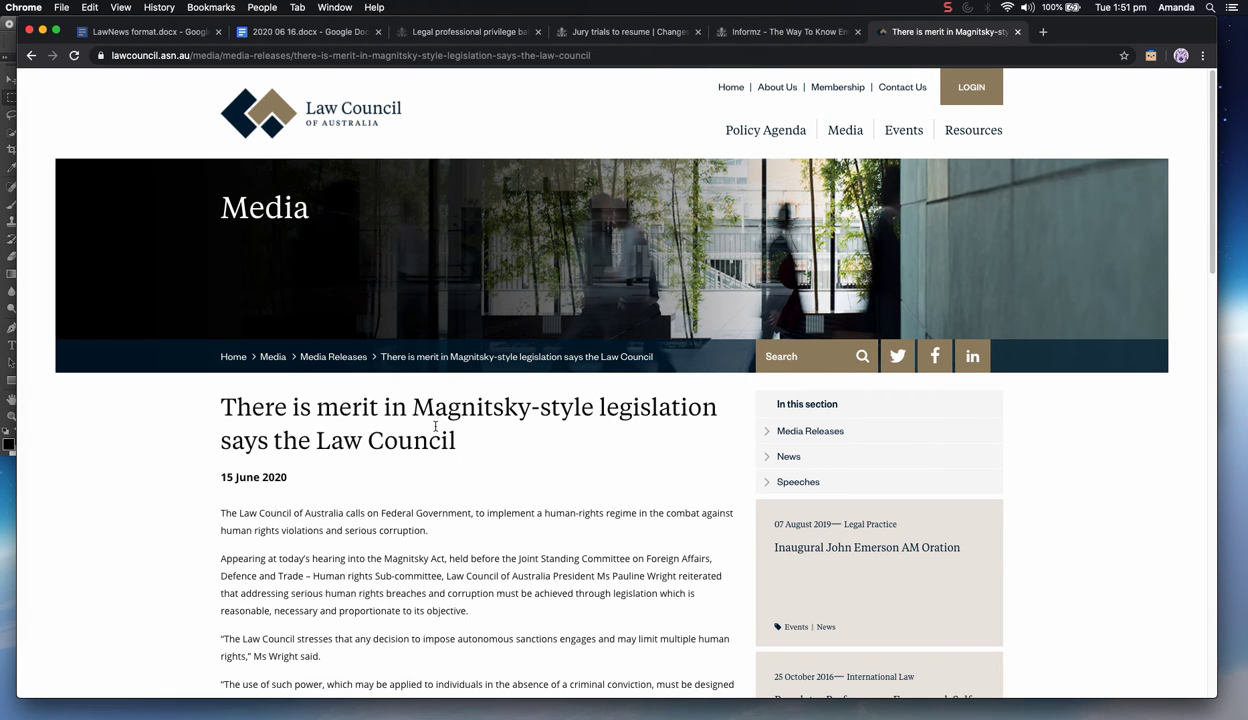
# Try to link the Magnitsky story's MORE button to the open Law Council page's URL, naming the link with the page's headline
pyautogui.click(486, 54)
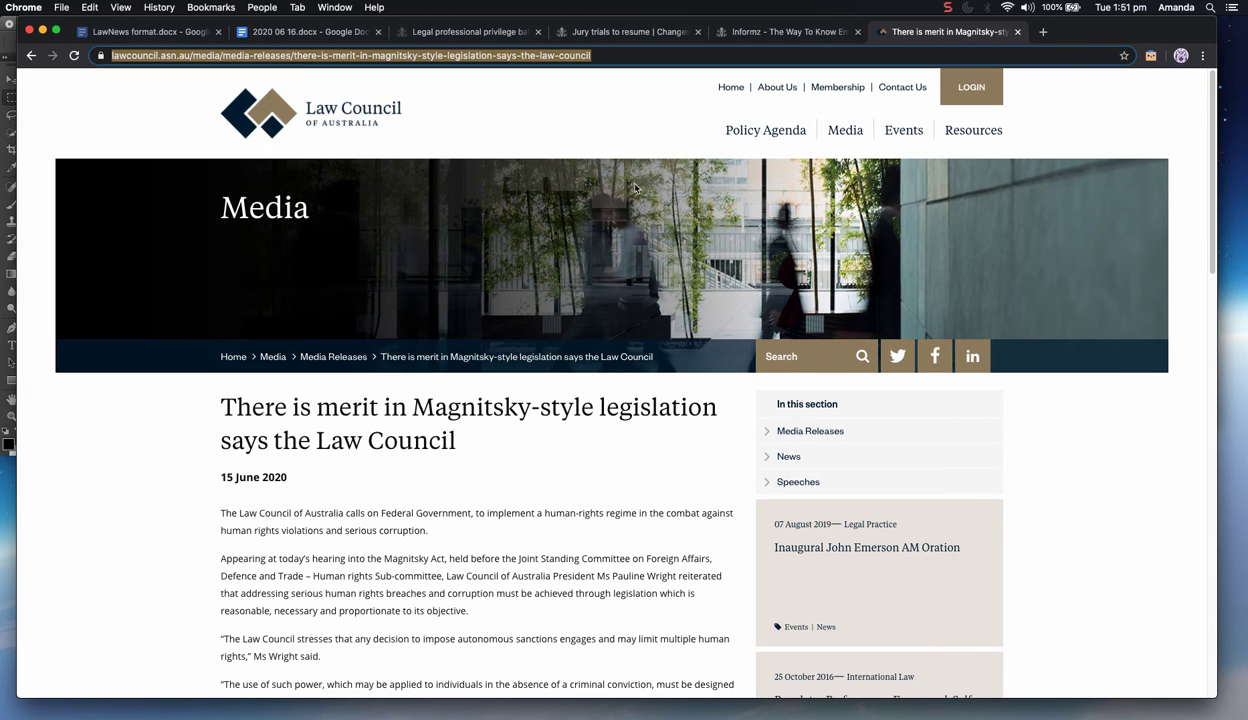
pyautogui.press('super+c')
pyautogui.click(720, 32)
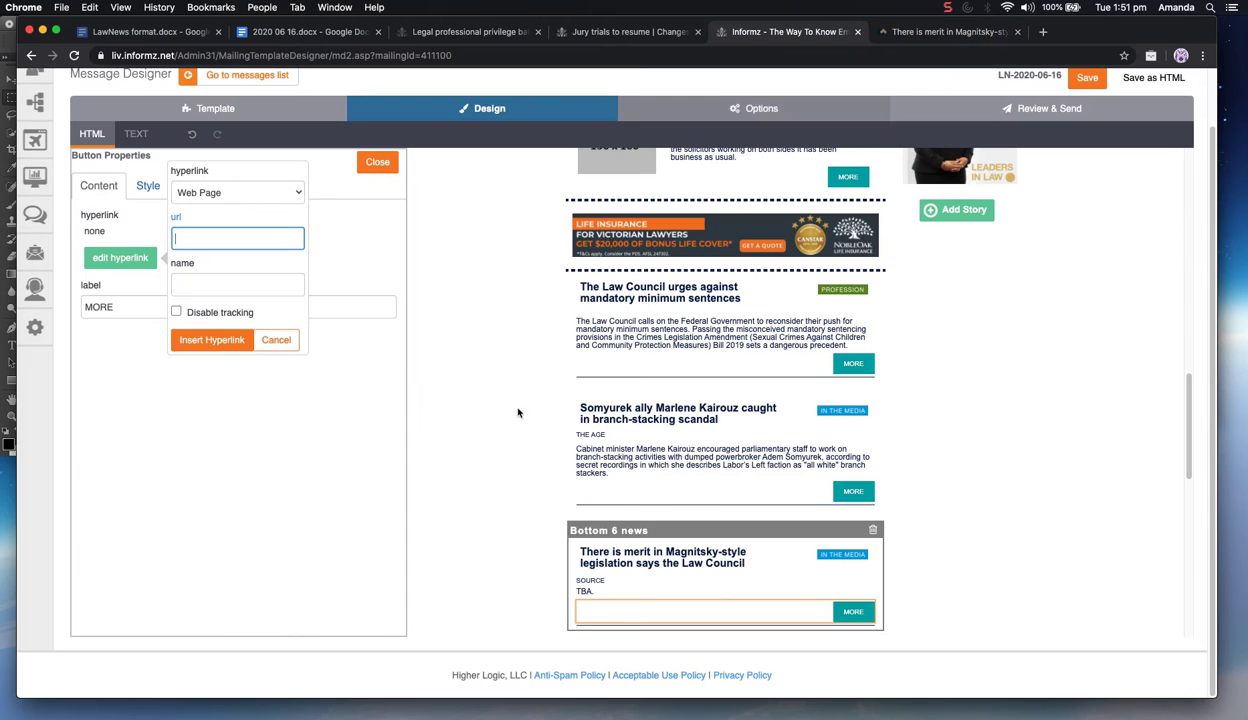
pyautogui.press('super+v')
pyautogui.press('Tab')
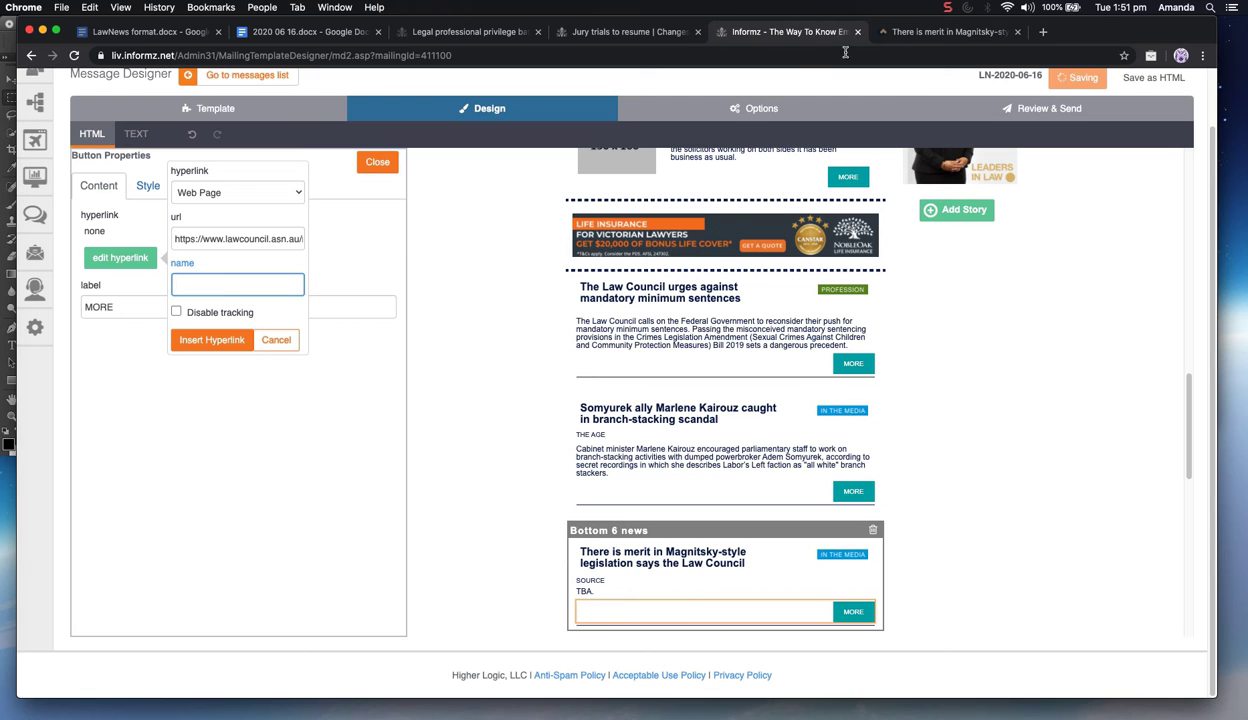
pyautogui.click(935, 32)
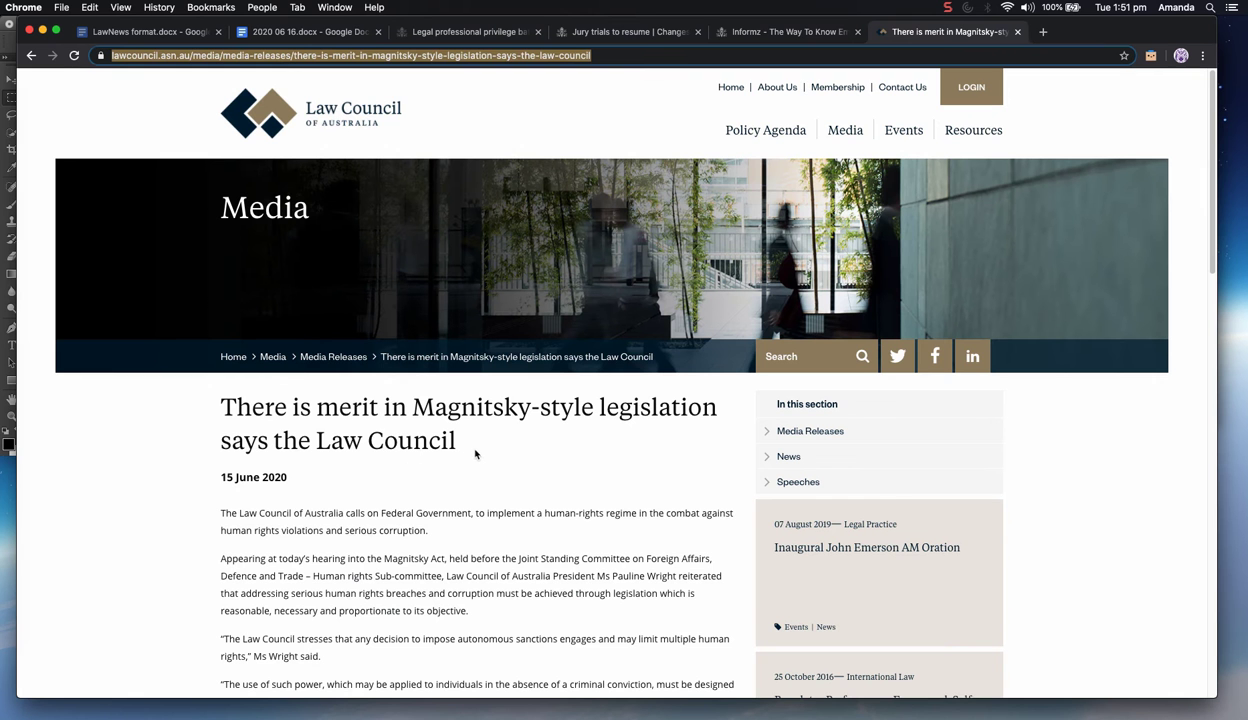
pyautogui.moveTo(475, 454); pyautogui.dragTo(214, 411)
pyautogui.press('super+c')
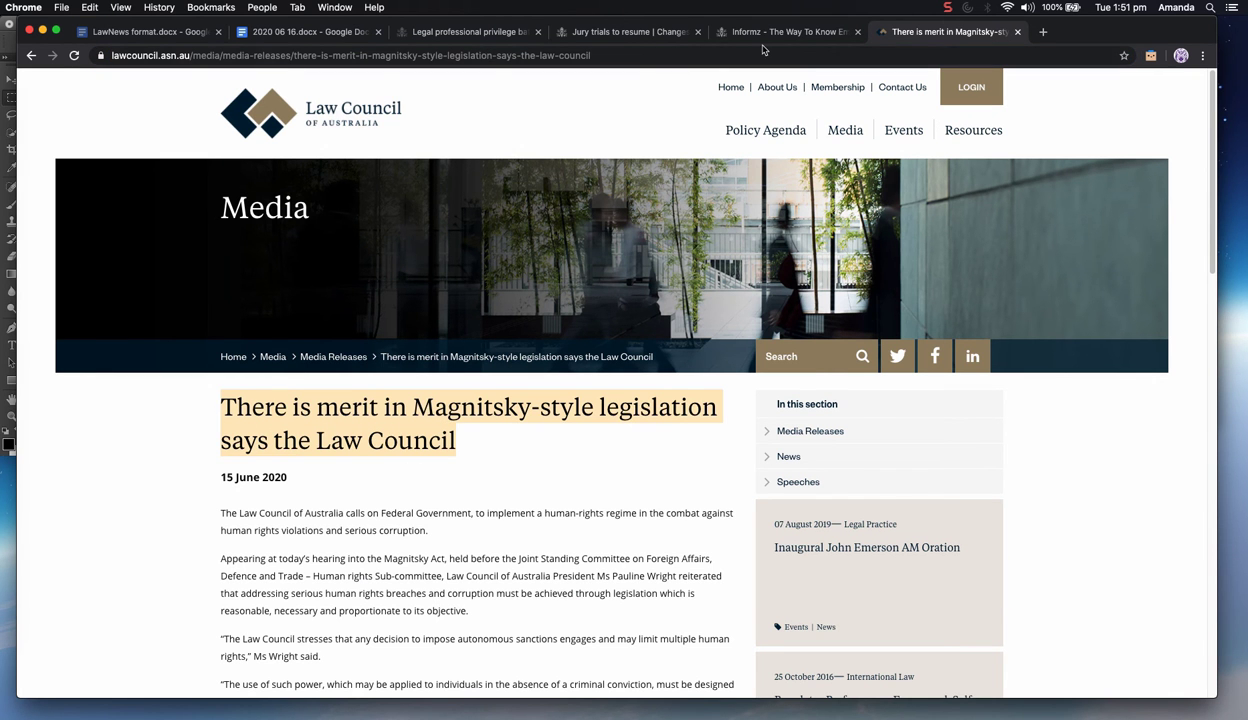
pyautogui.click(790, 32)
pyautogui.press('super+v')
pyautogui.click(337, 425)
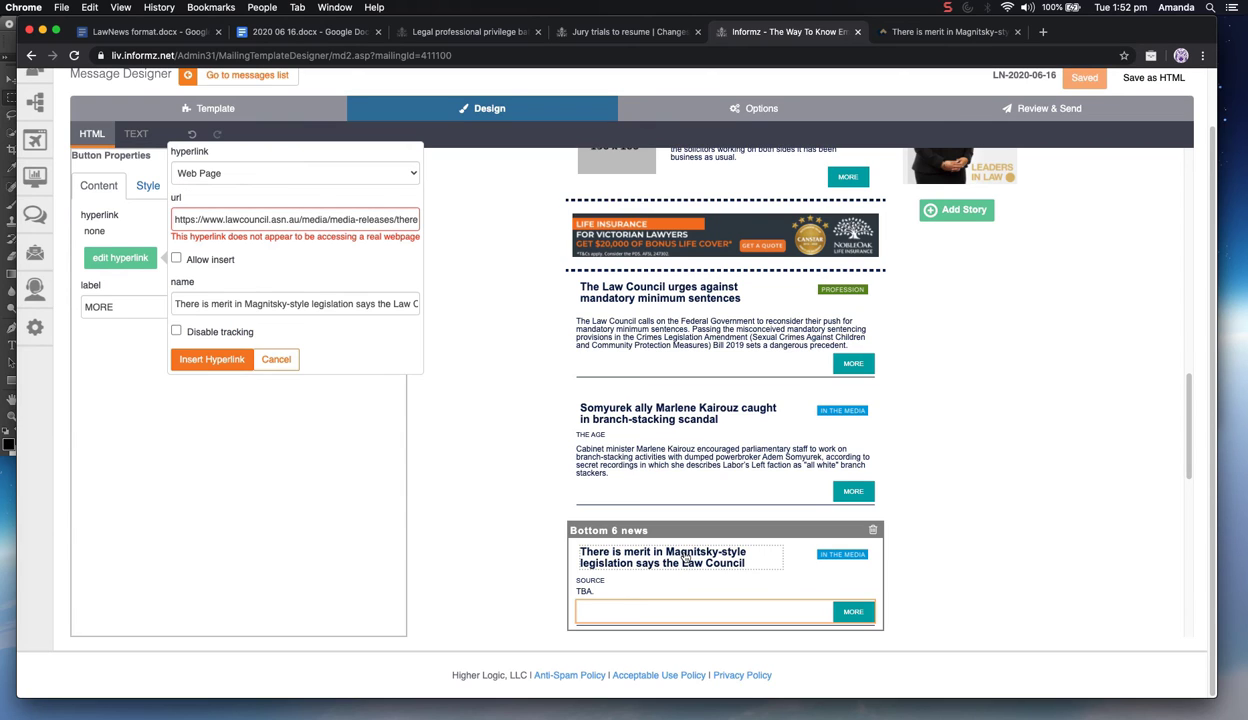
# Check the end of the button's URL, reopen the Magnitsky article from the Law Council's Media Releases listing, and select its address
pyautogui.moveTo(228, 214); pyautogui.dragTo(416, 219)
pyautogui.click(350, 217)
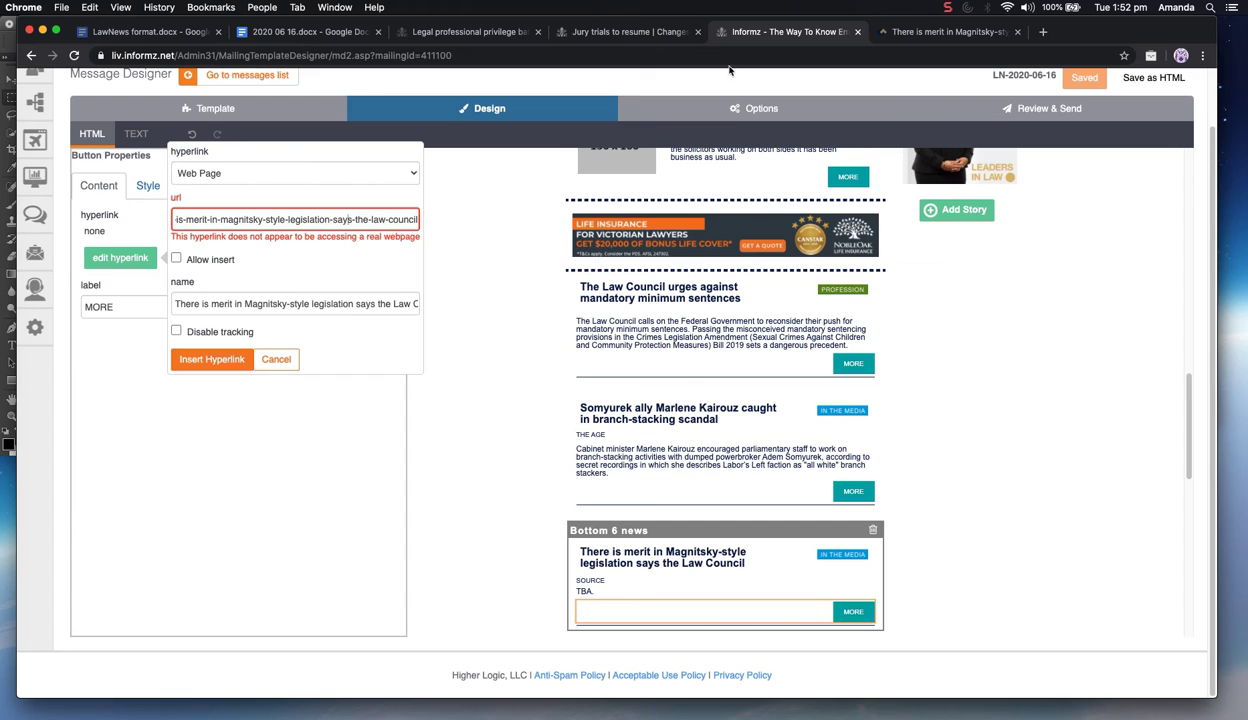
pyautogui.click(895, 32)
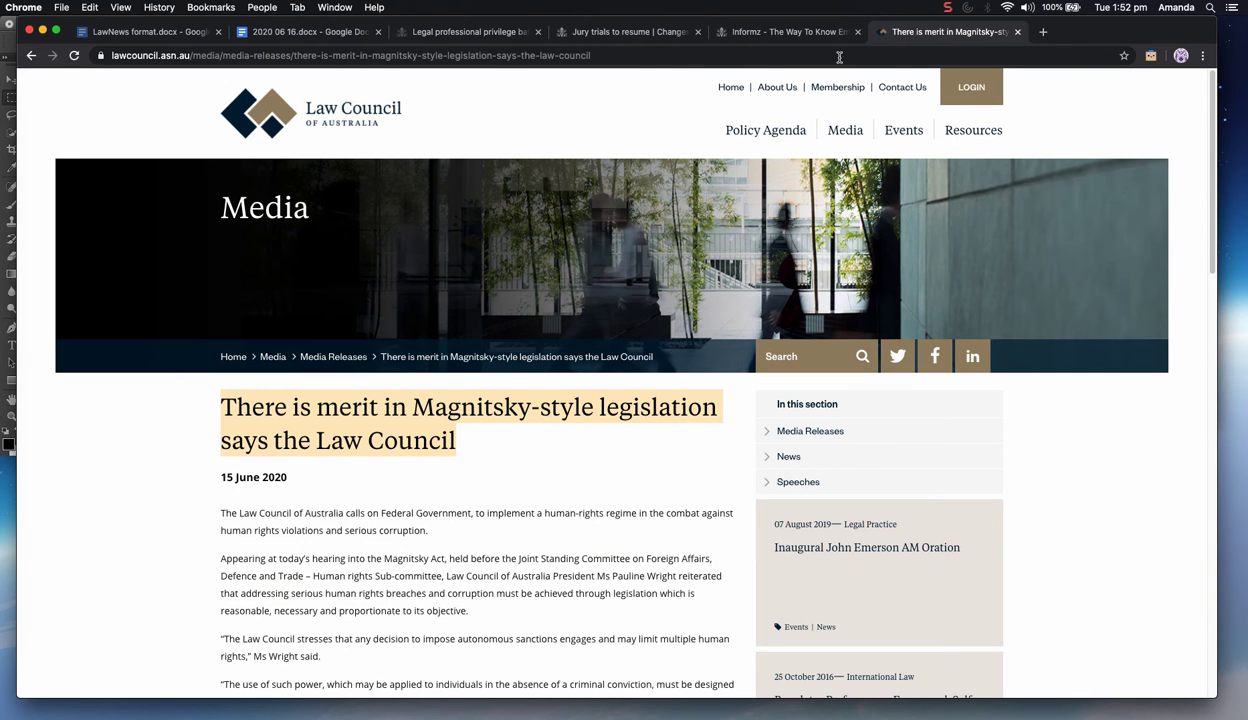
pyautogui.click(343, 356)
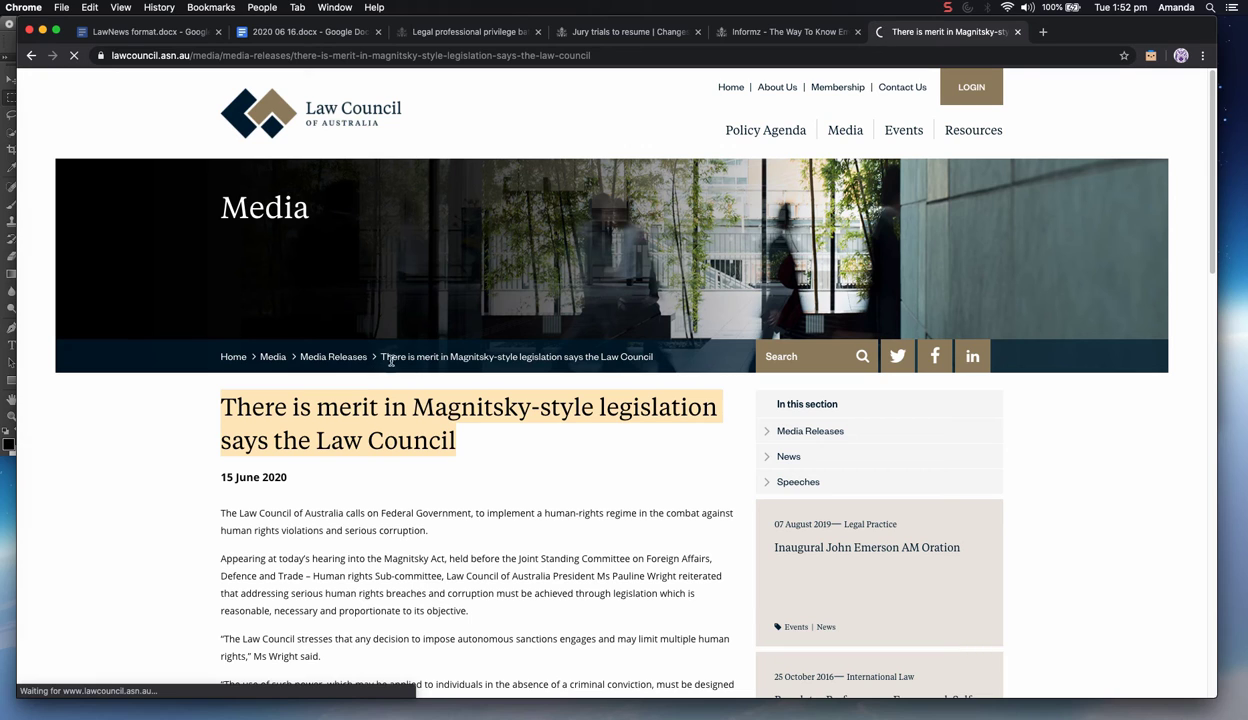
pyautogui.scroll(-2, 515, 382)
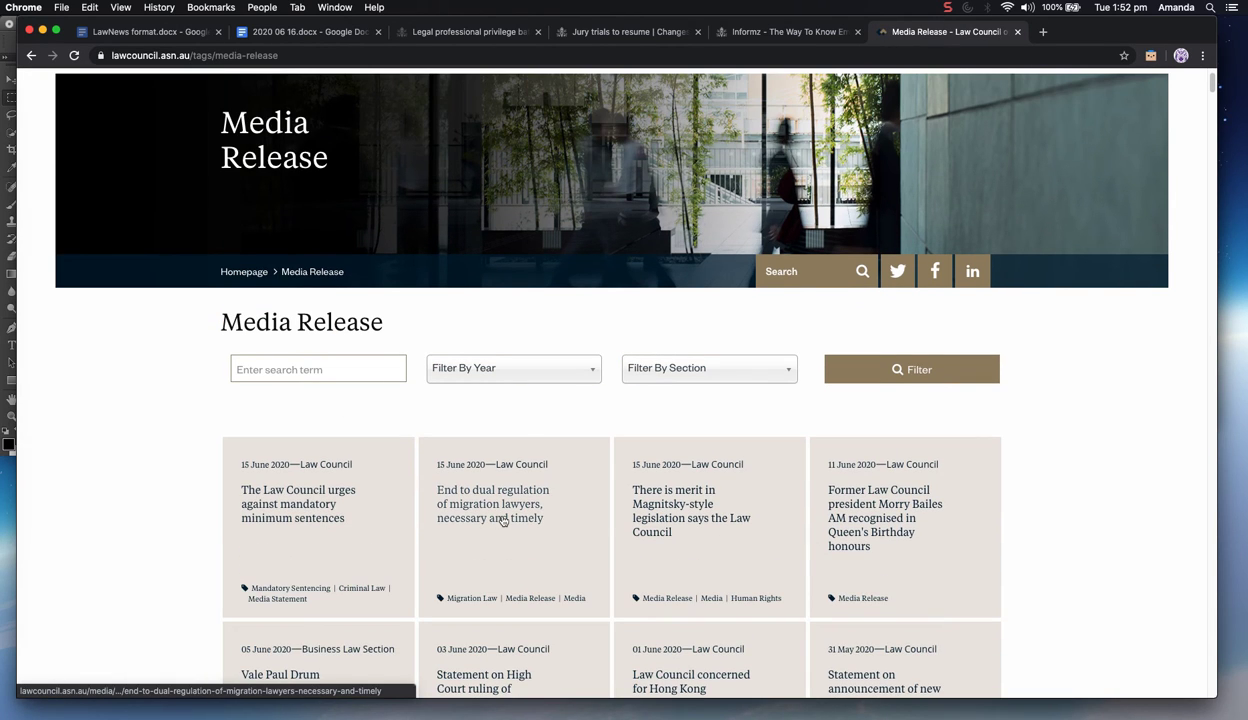
pyautogui.click(656, 498)
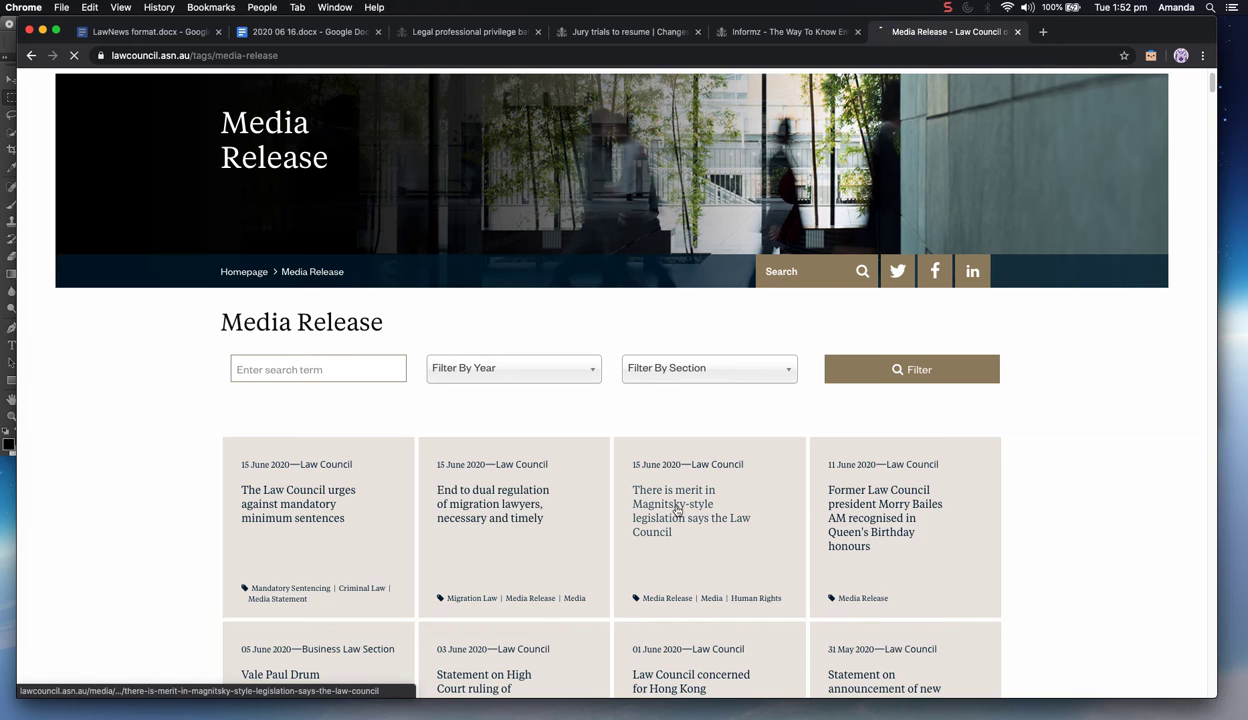
pyautogui.click(769, 32)
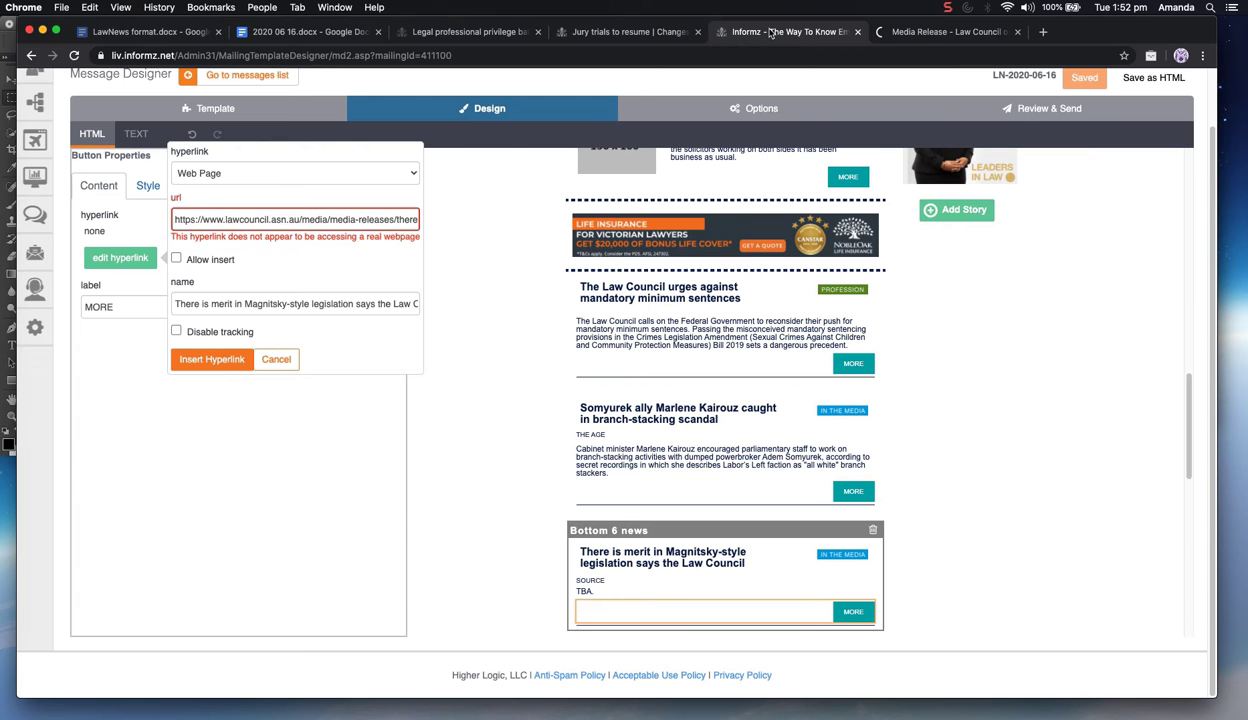
pyautogui.click(903, 32)
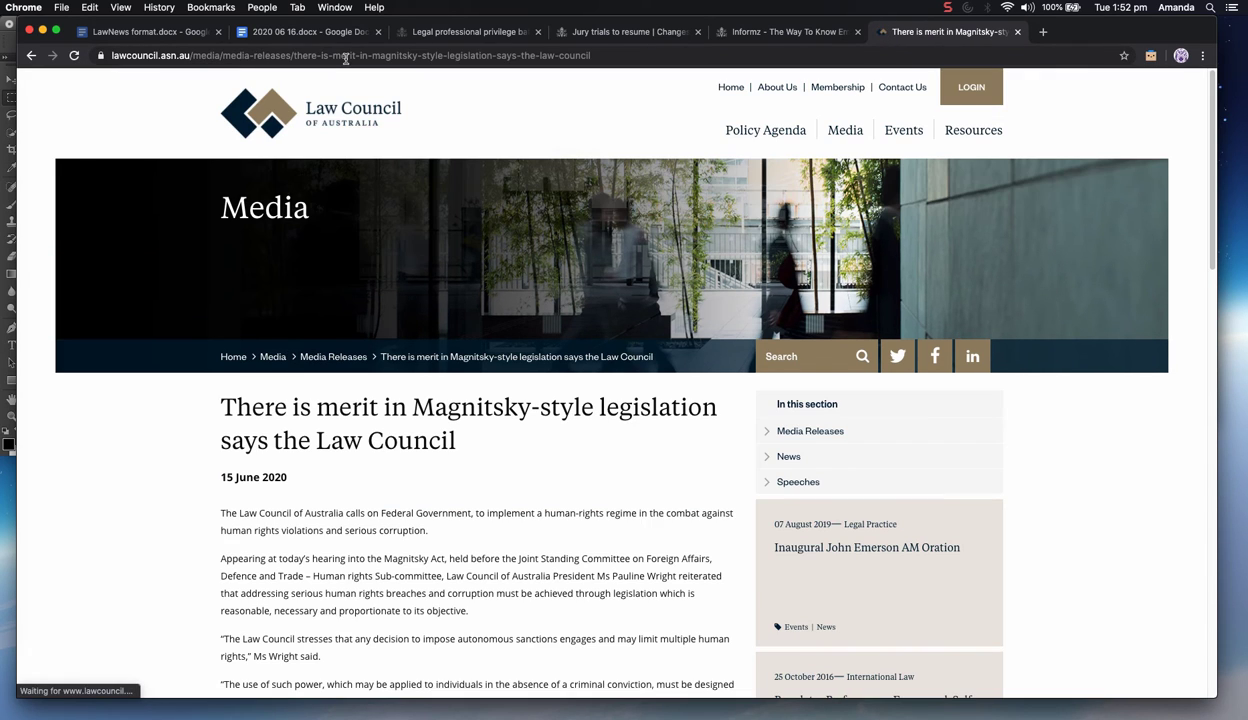
pyautogui.click(346, 55)
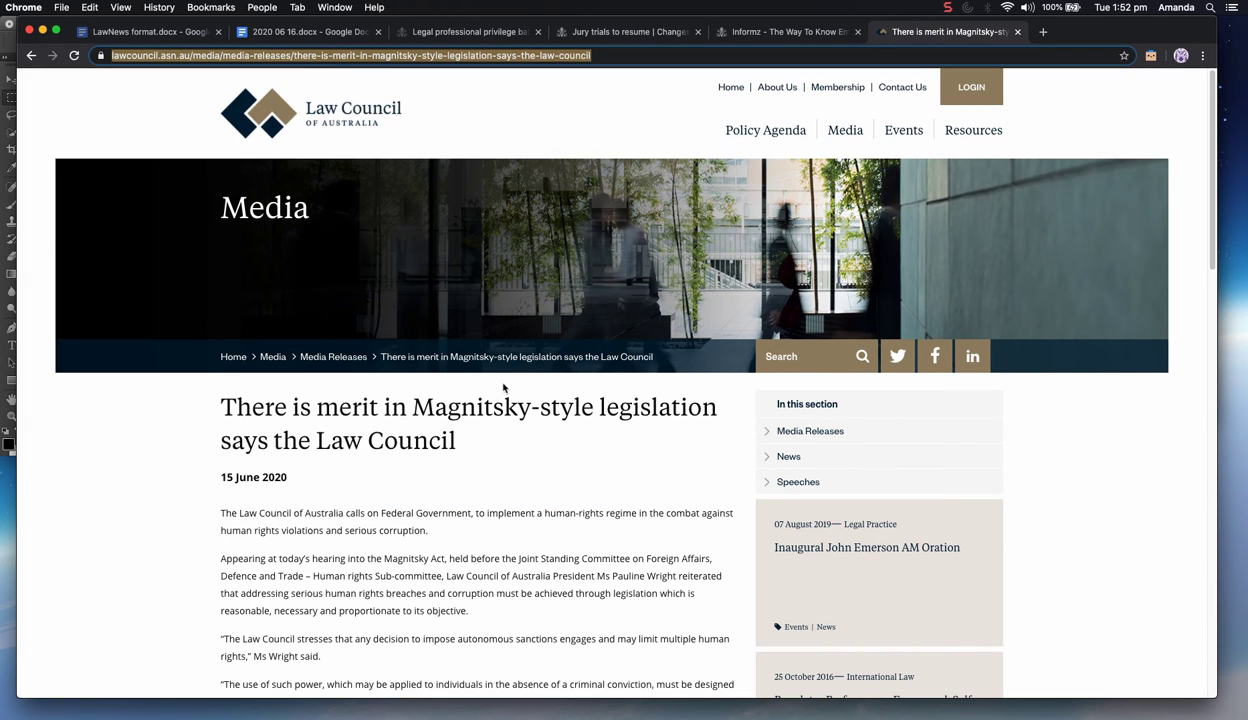
# Replace the MORE button's URL with the reopened article's address, insert the hyperlink, and check its settings
pyautogui.click(745, 32)
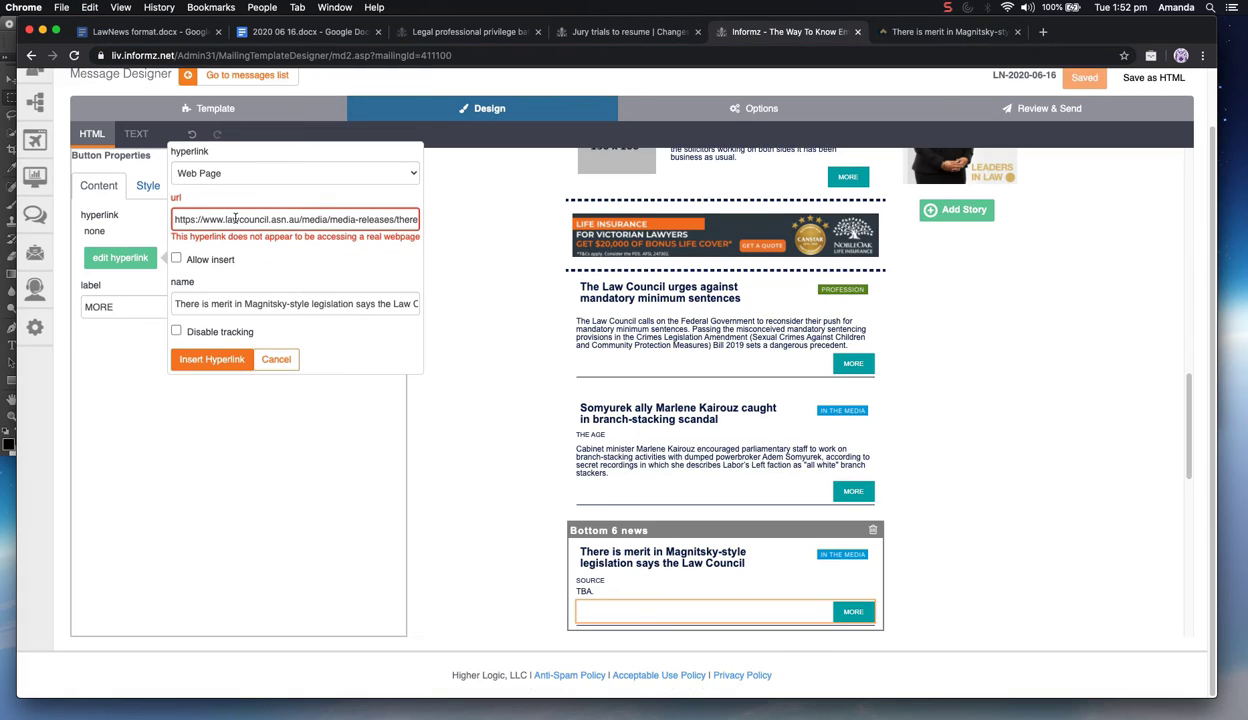
pyautogui.press('super+a')
pyautogui.press('BackSpace')
pyautogui.press('super+v')
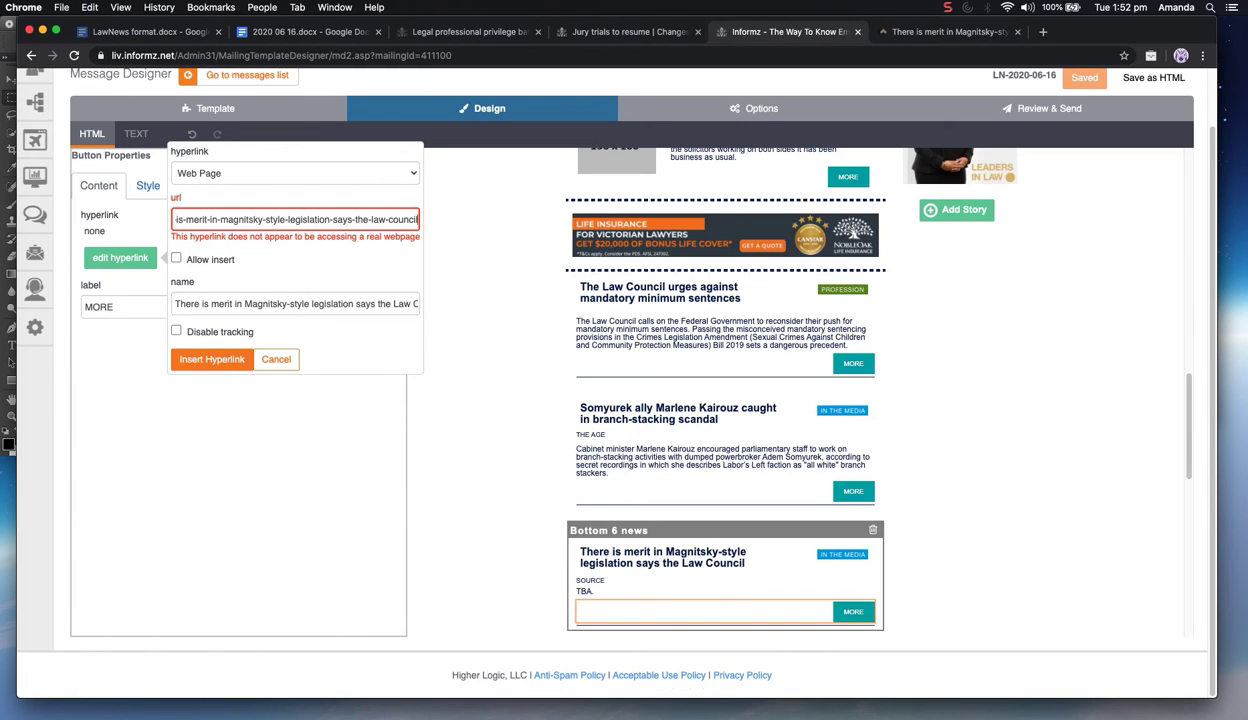
pyautogui.click(214, 358)
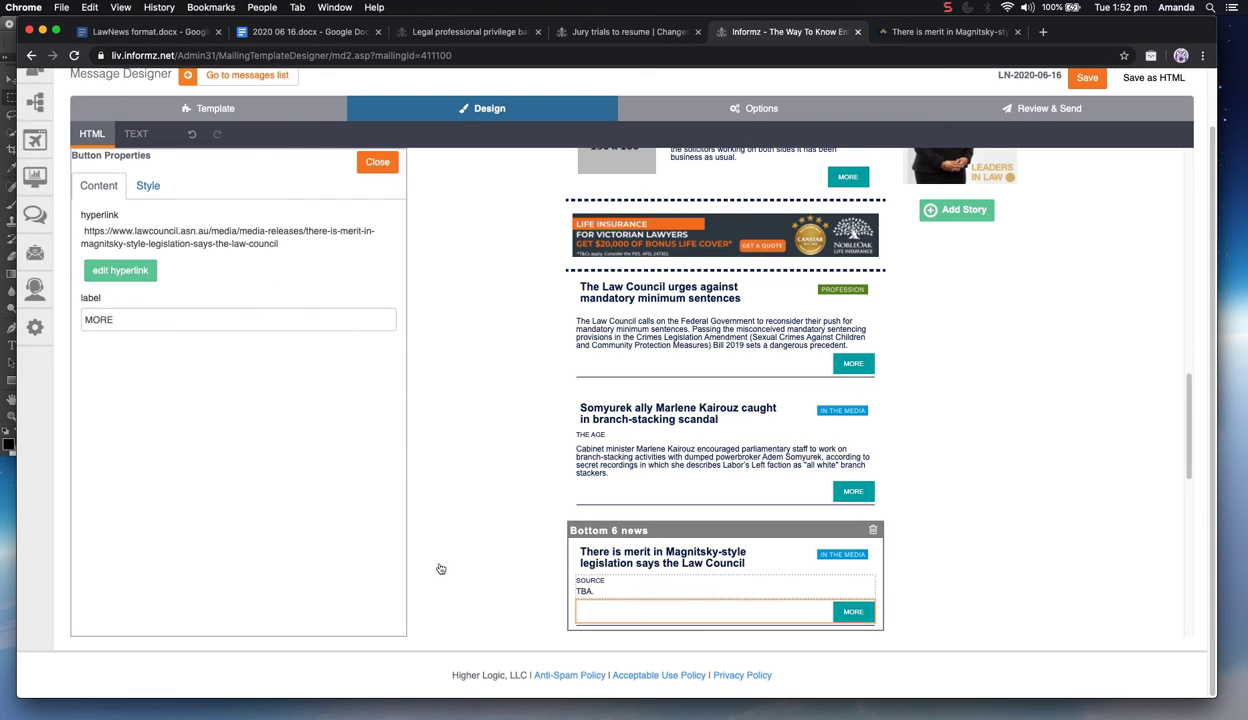
pyautogui.click(120, 270)
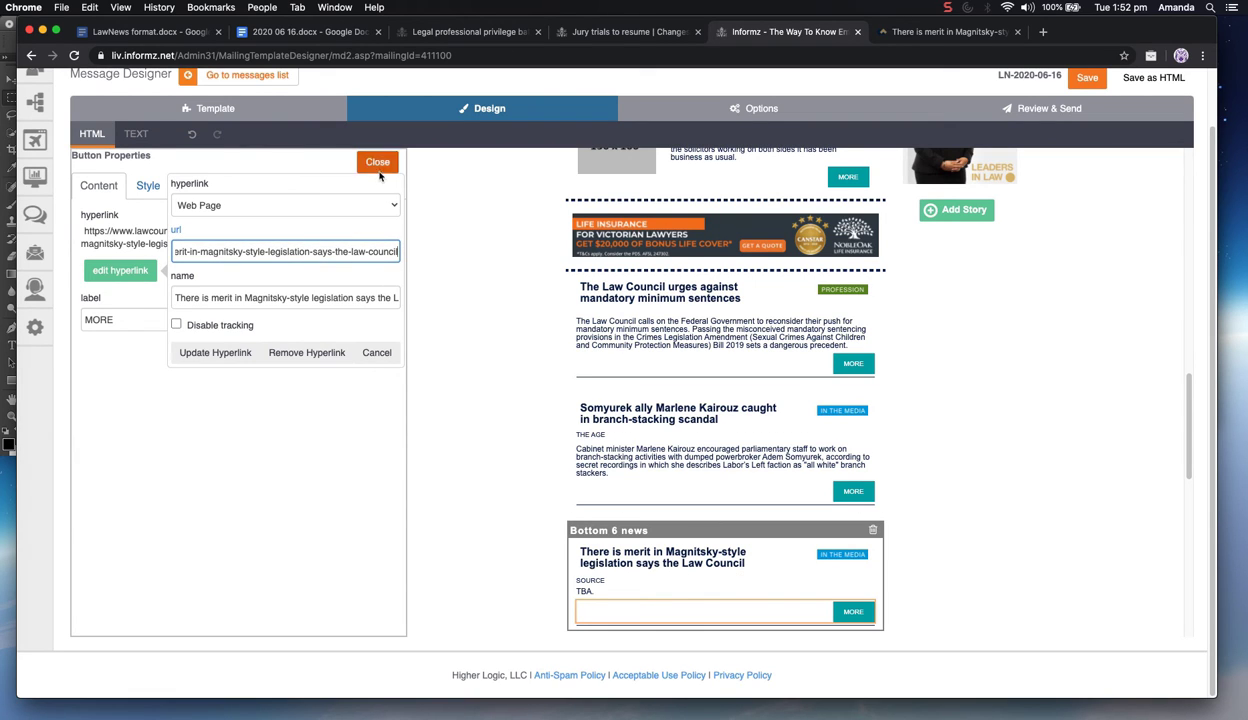
pyautogui.click(376, 353)
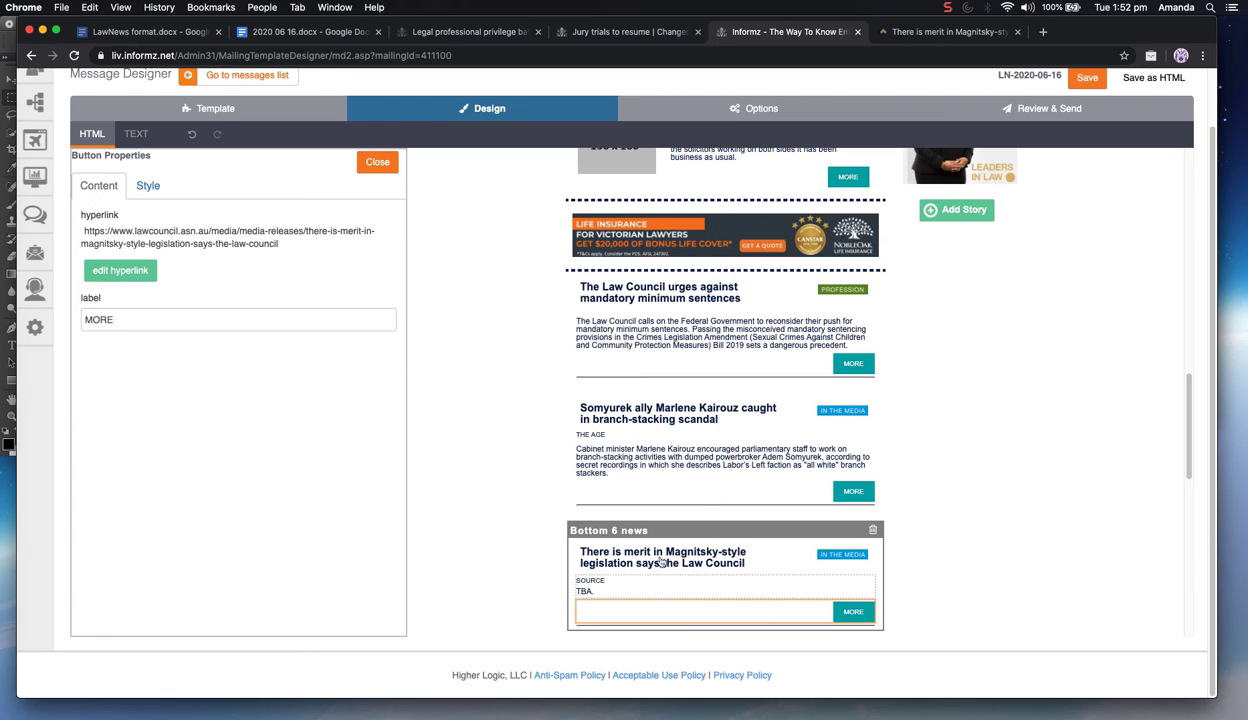
# Replace the Magnitsky story's TBA text with the summary copied from 2020 06 16.docx and remove its SOURCE line
pyautogui.click(285, 33)
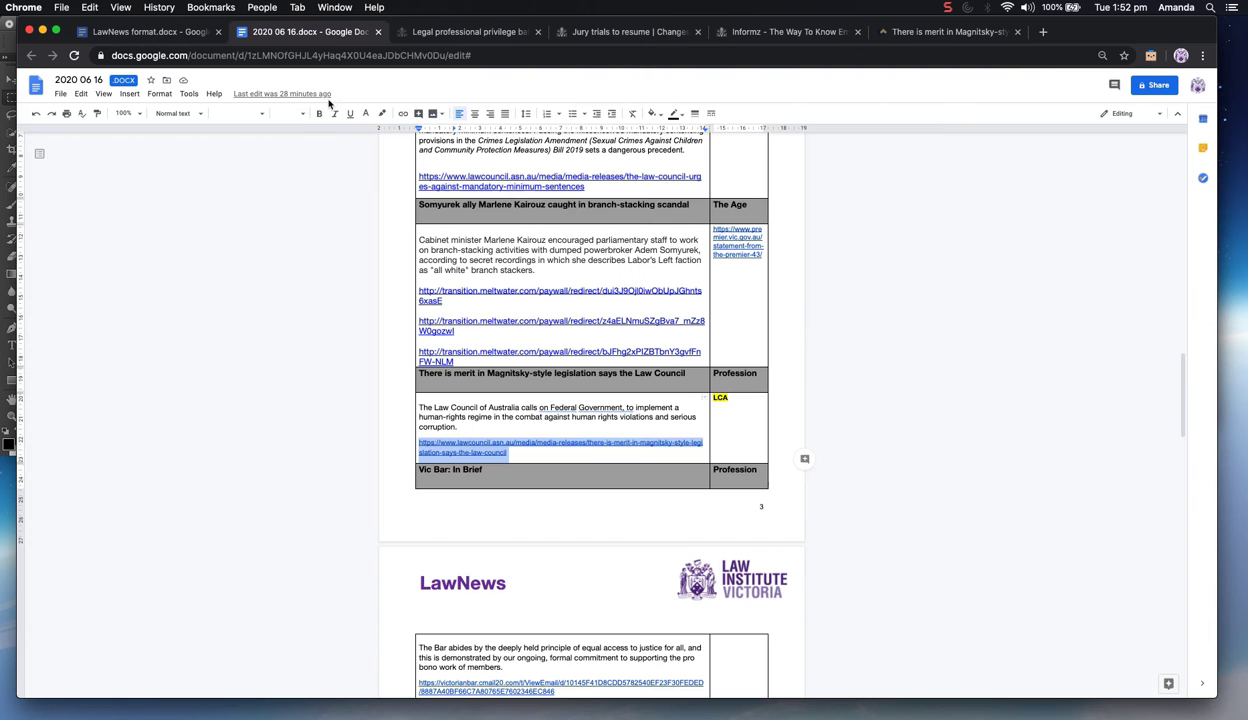
pyautogui.moveTo(462, 427); pyautogui.dragTo(410, 398)
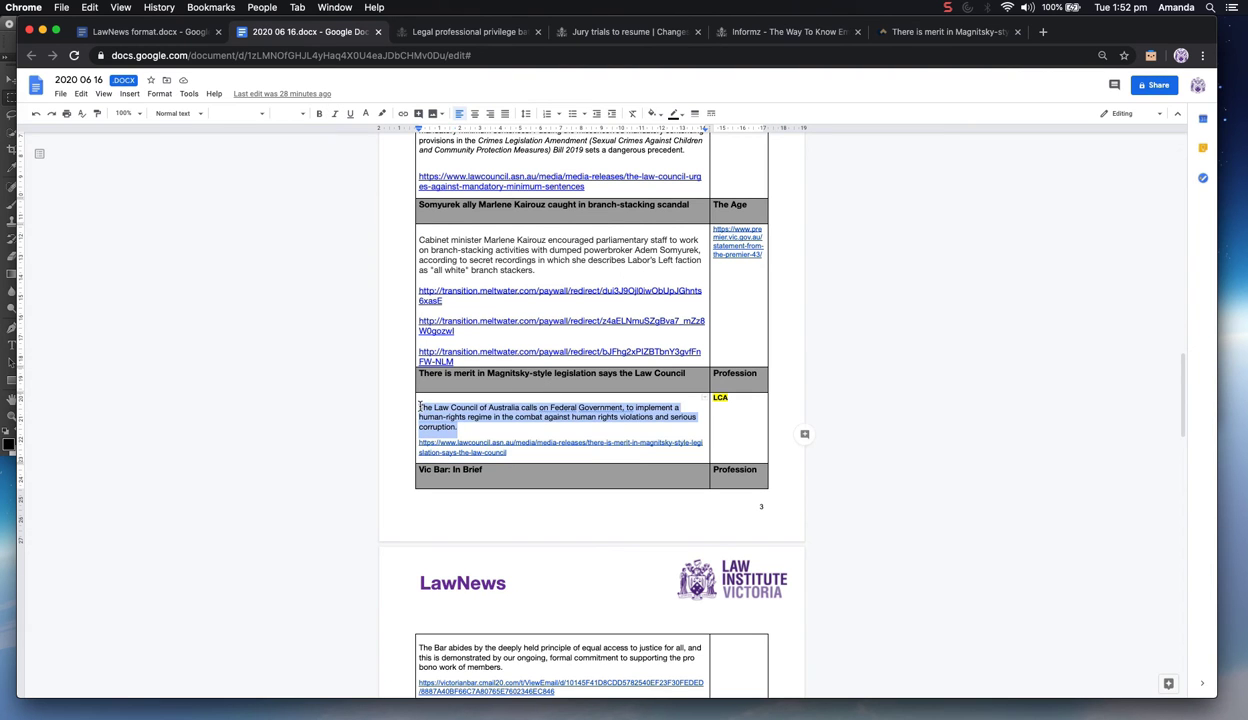
pyautogui.press('super+c')
pyautogui.click(932, 33)
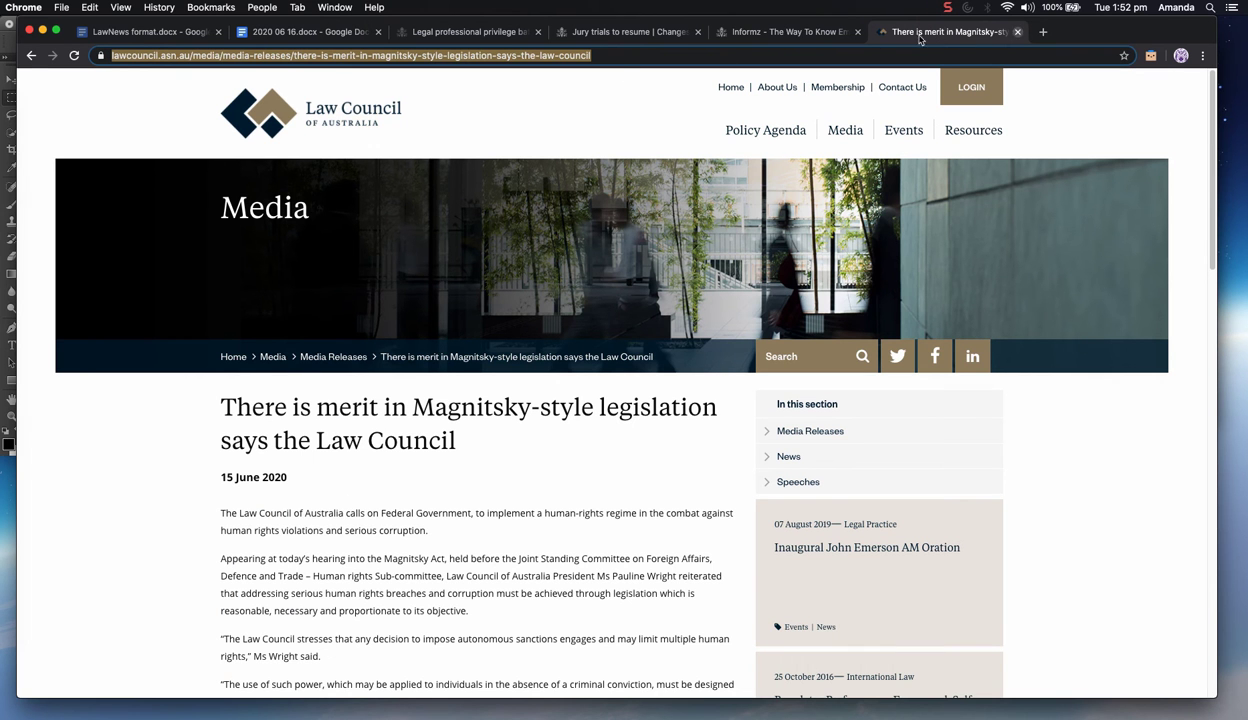
pyautogui.press('super+w')
pyautogui.click(601, 590)
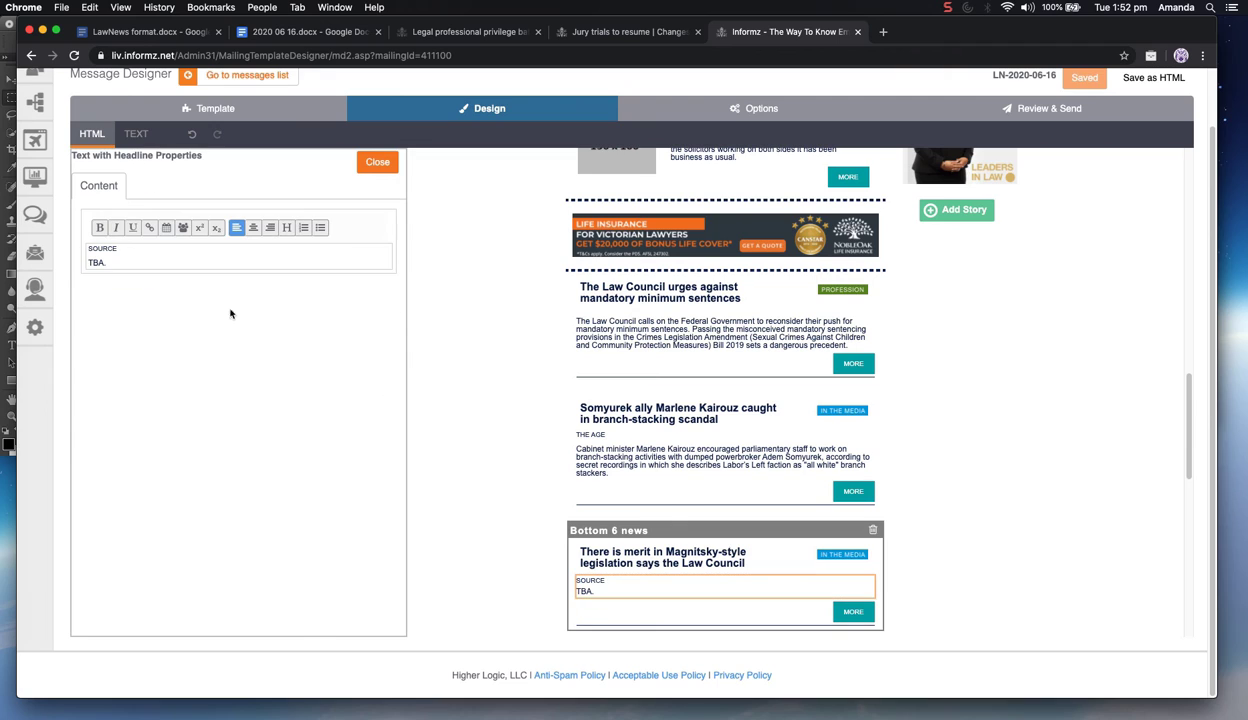
pyautogui.tripleClick(93, 265)
pyautogui.press('super+v')
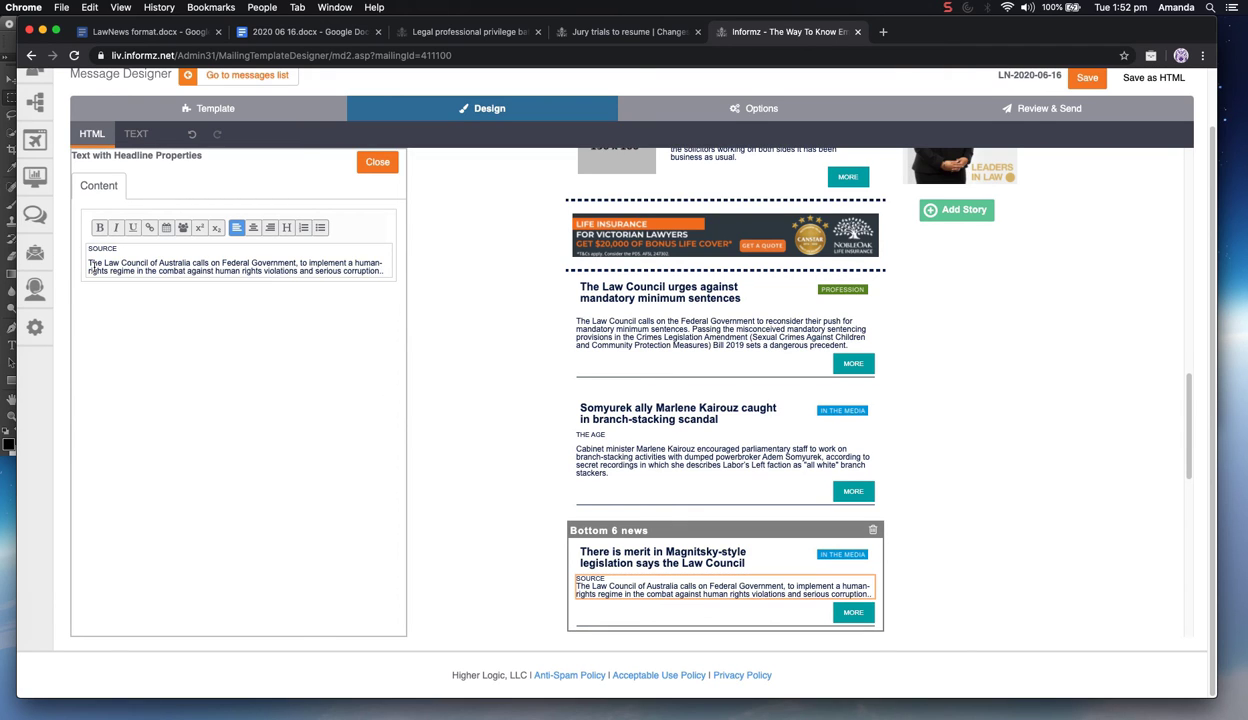
pyautogui.doubleClick(87, 247)
pyautogui.press('BackSpace')
# Change the Magnitsky story's IN THE MEDIA tag image to the PROFESSION tag
pyautogui.click(839, 560)
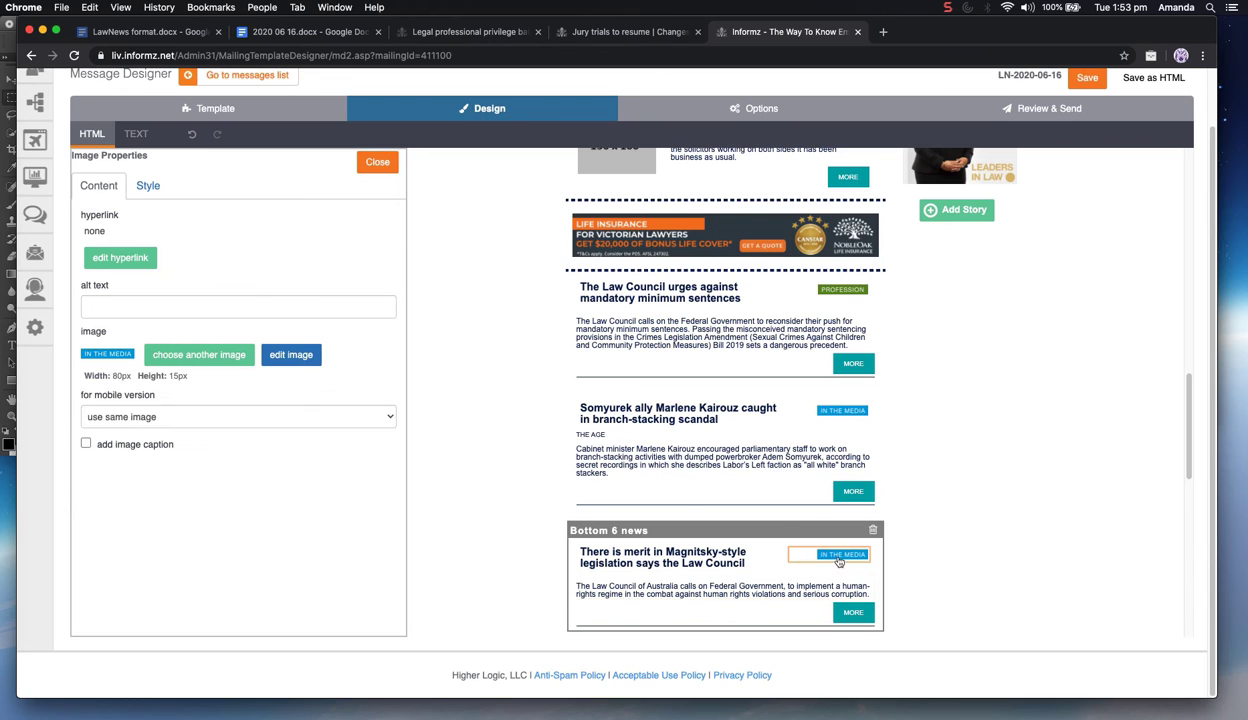
pyautogui.click(190, 352)
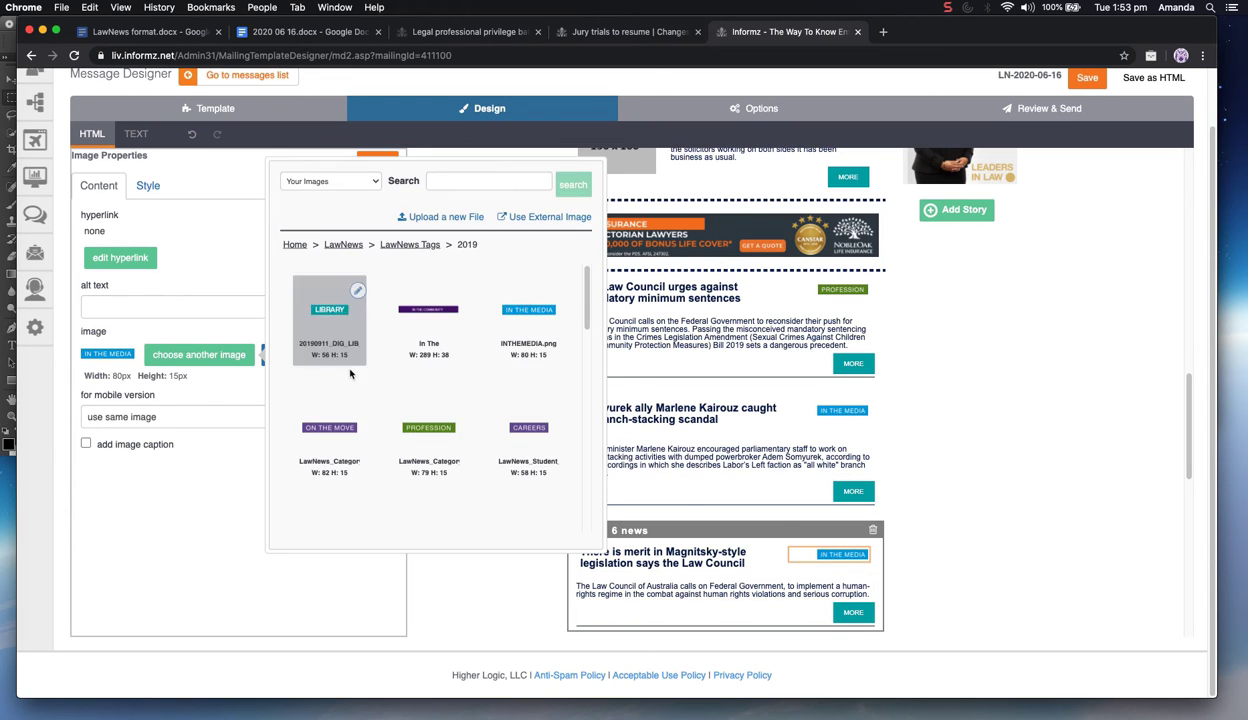
pyautogui.click(430, 431)
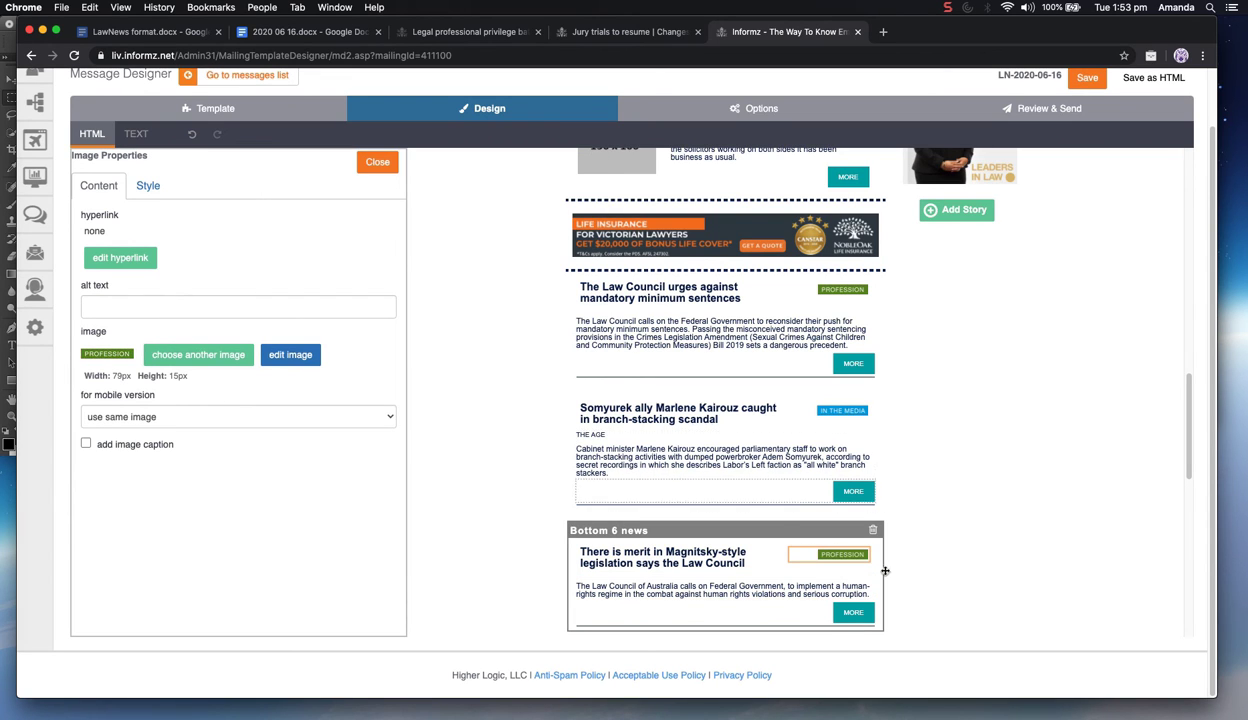
# Delete the surplus placeholder stories below the Magnitsky story, keeping one empty Heading story
pyautogui.scroll(-1, 727, 491)
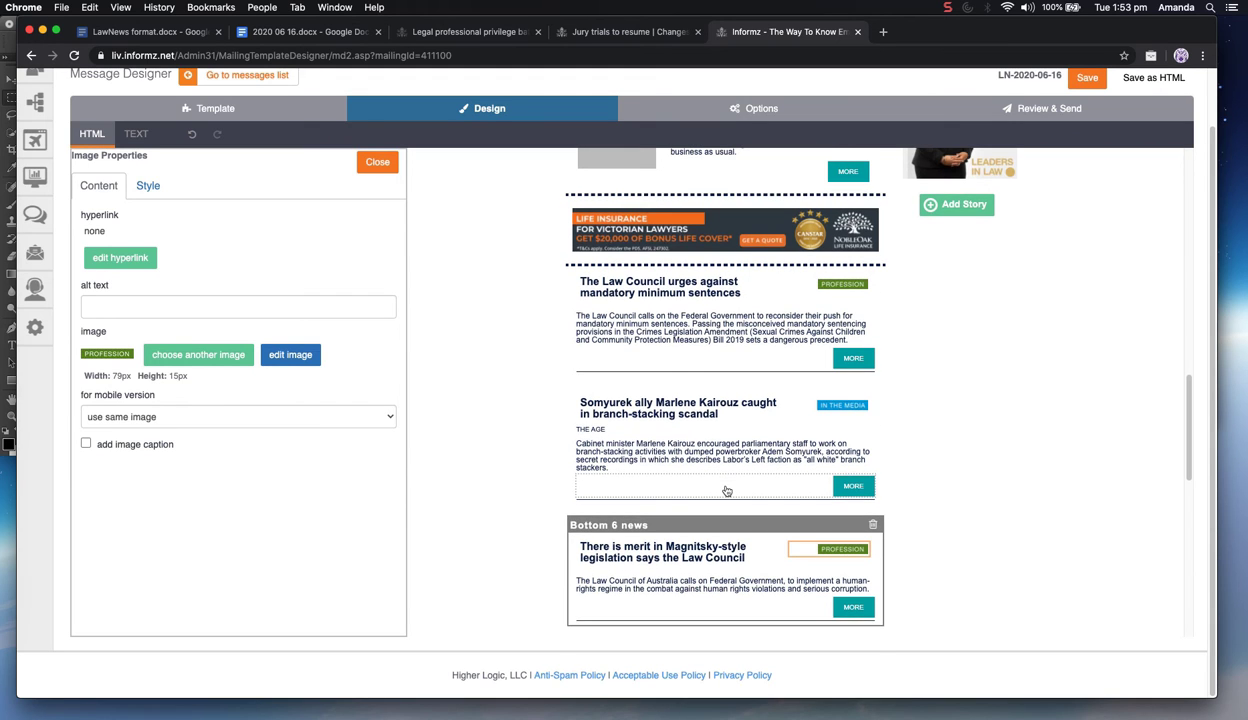
pyautogui.scroll(-2, 727, 491)
pyautogui.click(850, 594)
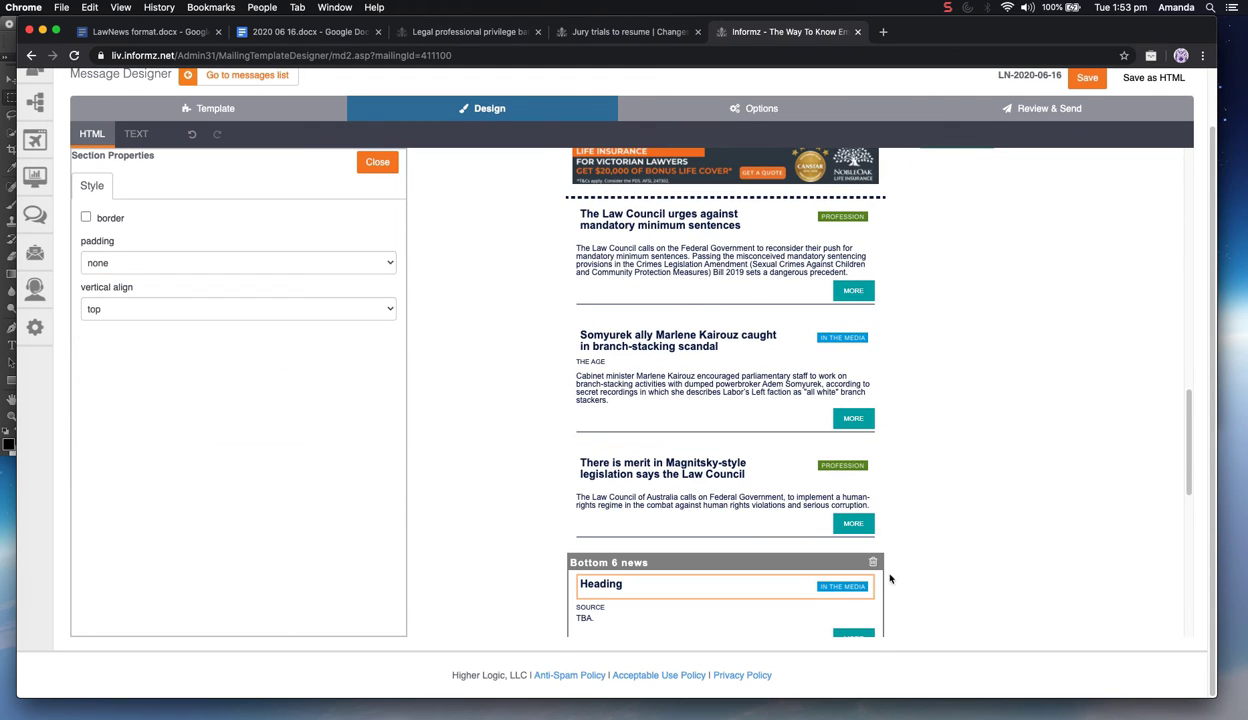
pyautogui.click(876, 564)
pyautogui.click(864, 578)
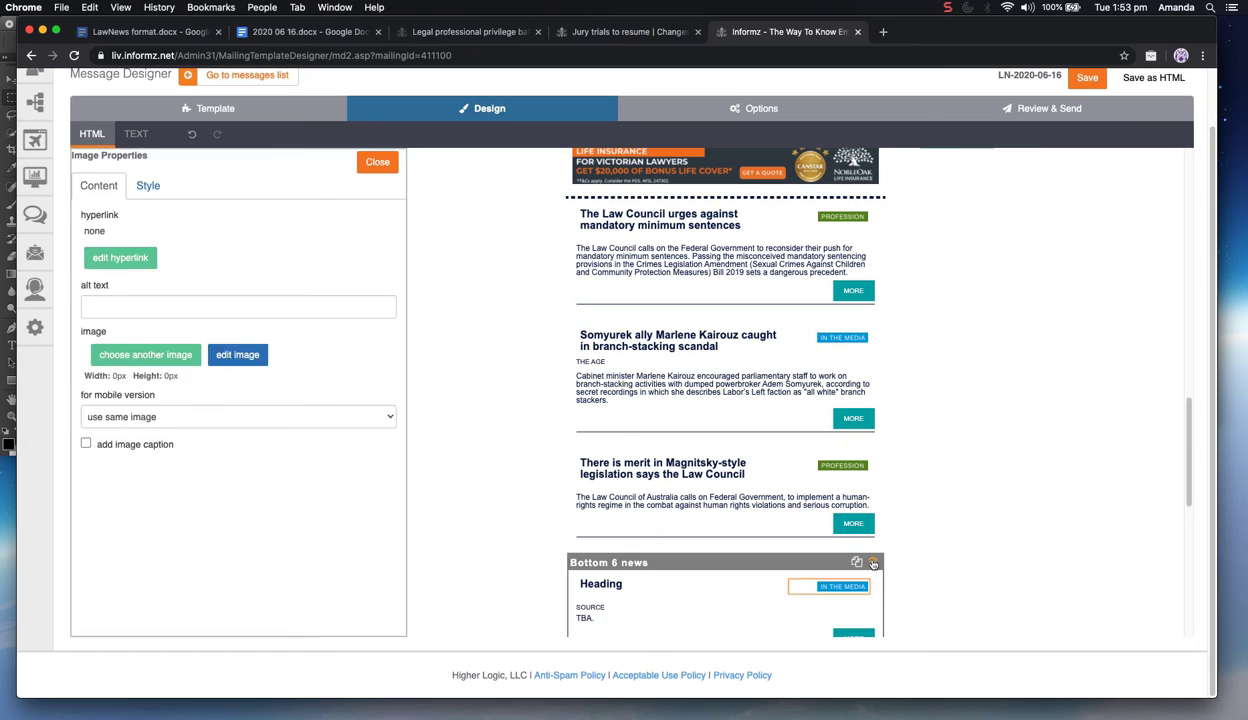
pyautogui.click(874, 563)
pyautogui.click(875, 568)
pyautogui.click(873, 562)
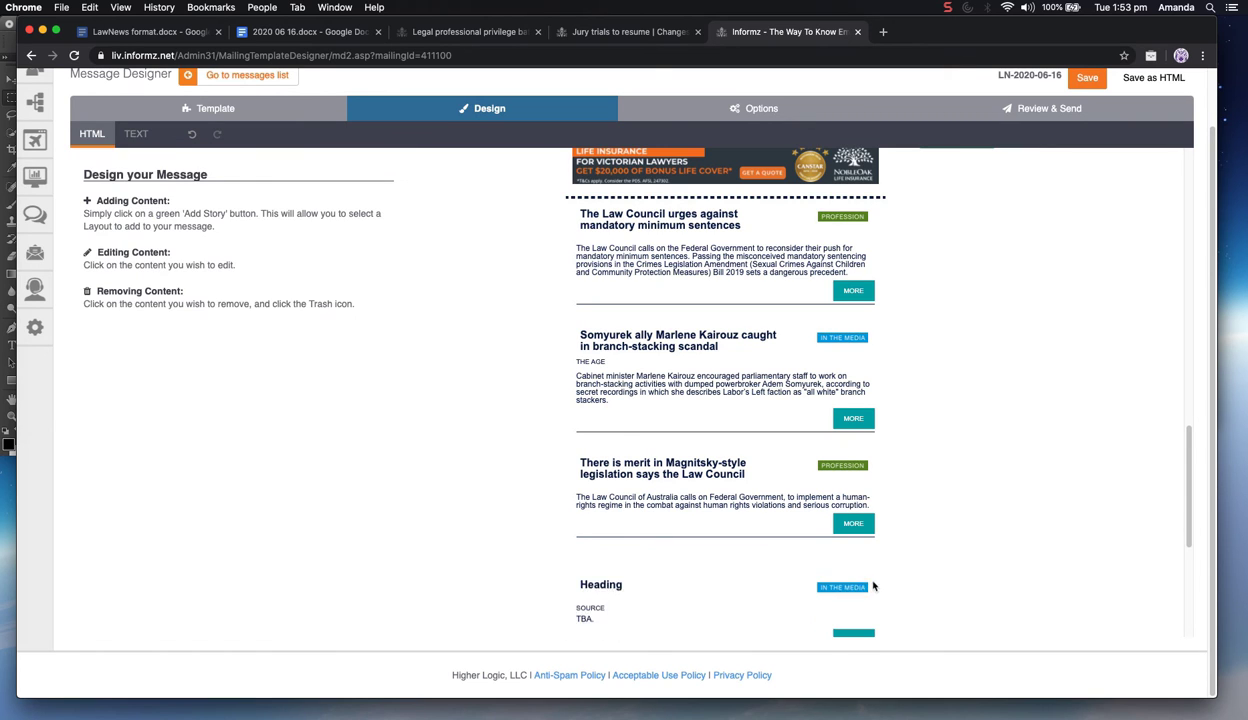
pyautogui.click(873, 574)
pyautogui.click(873, 562)
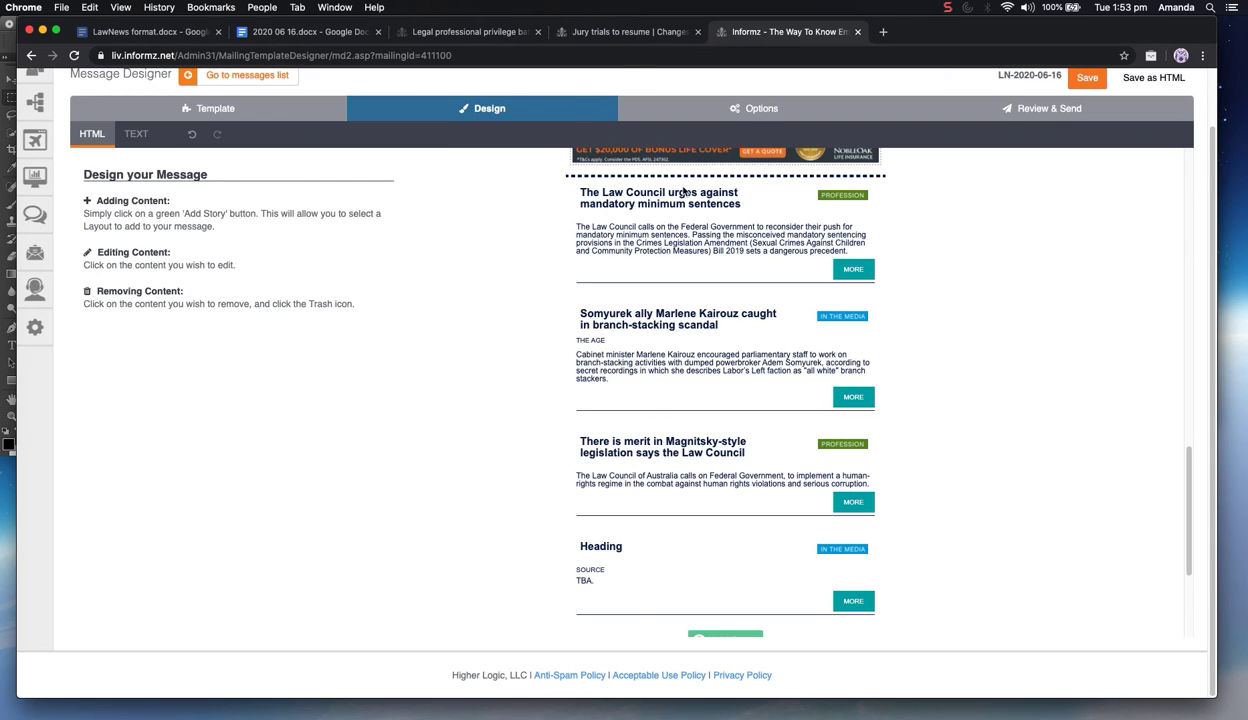
# Review the story list in 2020 06 16.docx and the closing stories of the earlier online LawNews issue
pyautogui.click(303, 33)
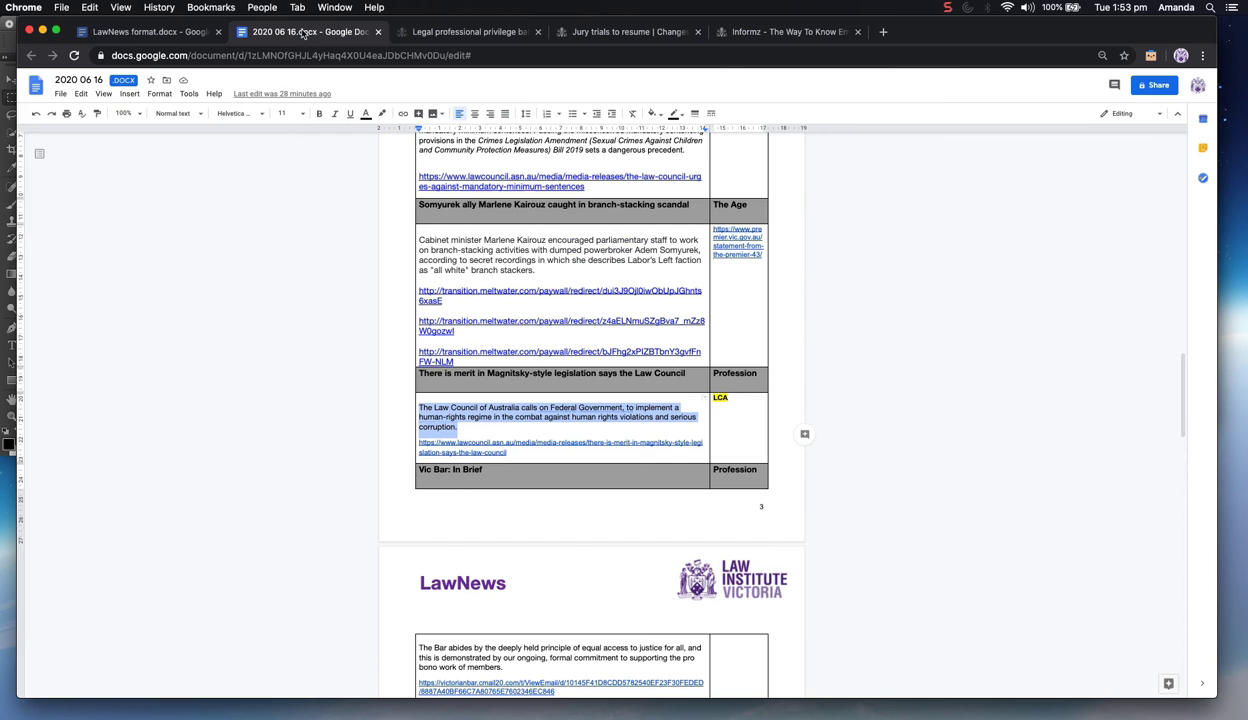
pyautogui.scroll(-3, 474, 441)
pyautogui.scroll(5, 488, 433)
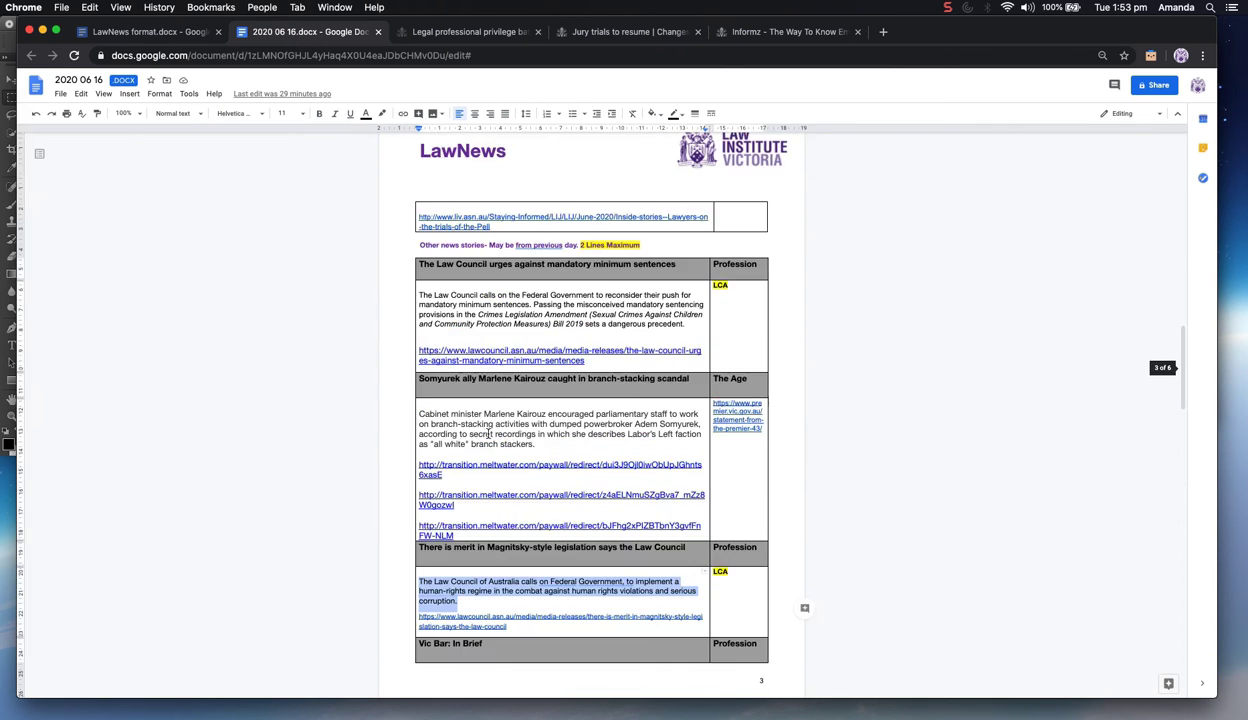
pyautogui.scroll(10, 531, 431)
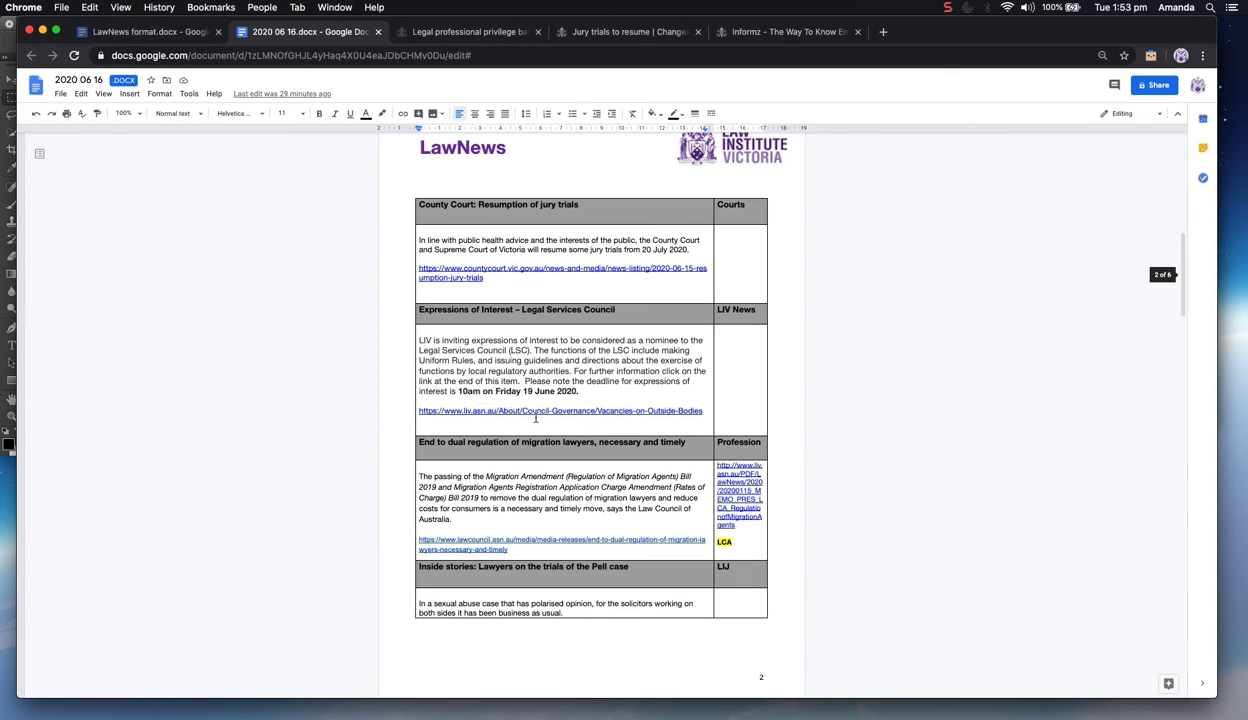
pyautogui.scroll(-8, 527, 484)
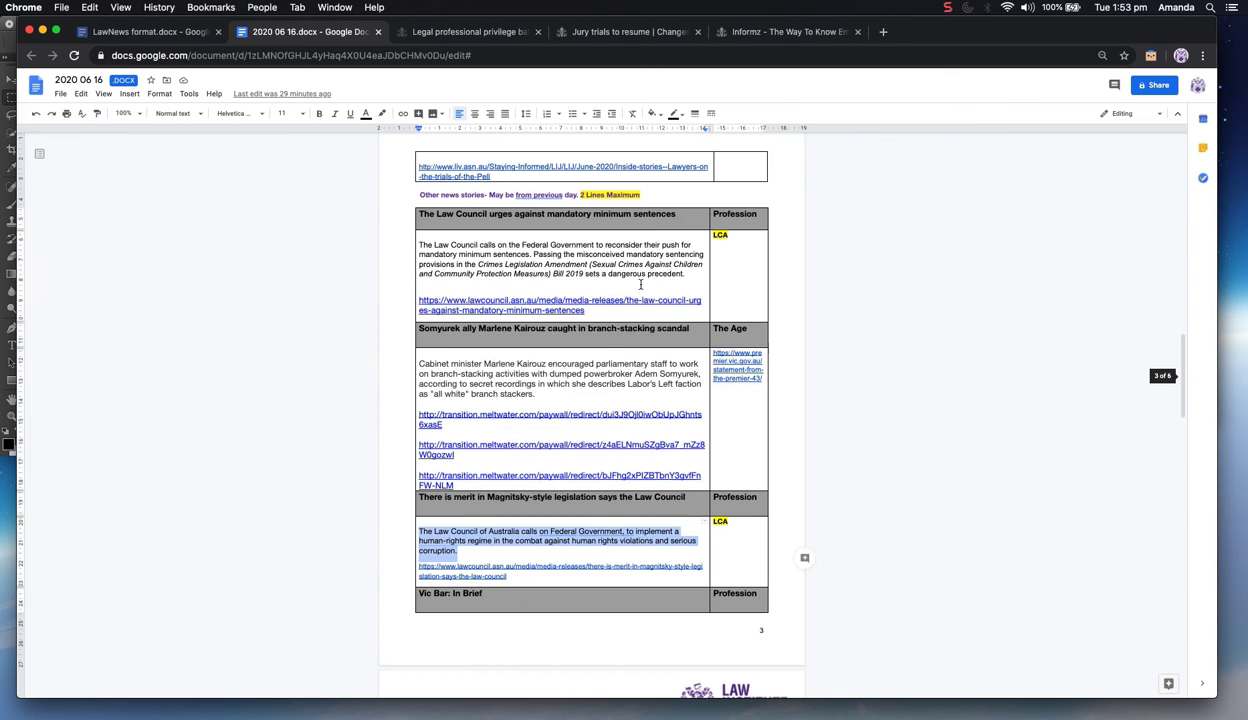
pyautogui.scroll(-10, 613, 417)
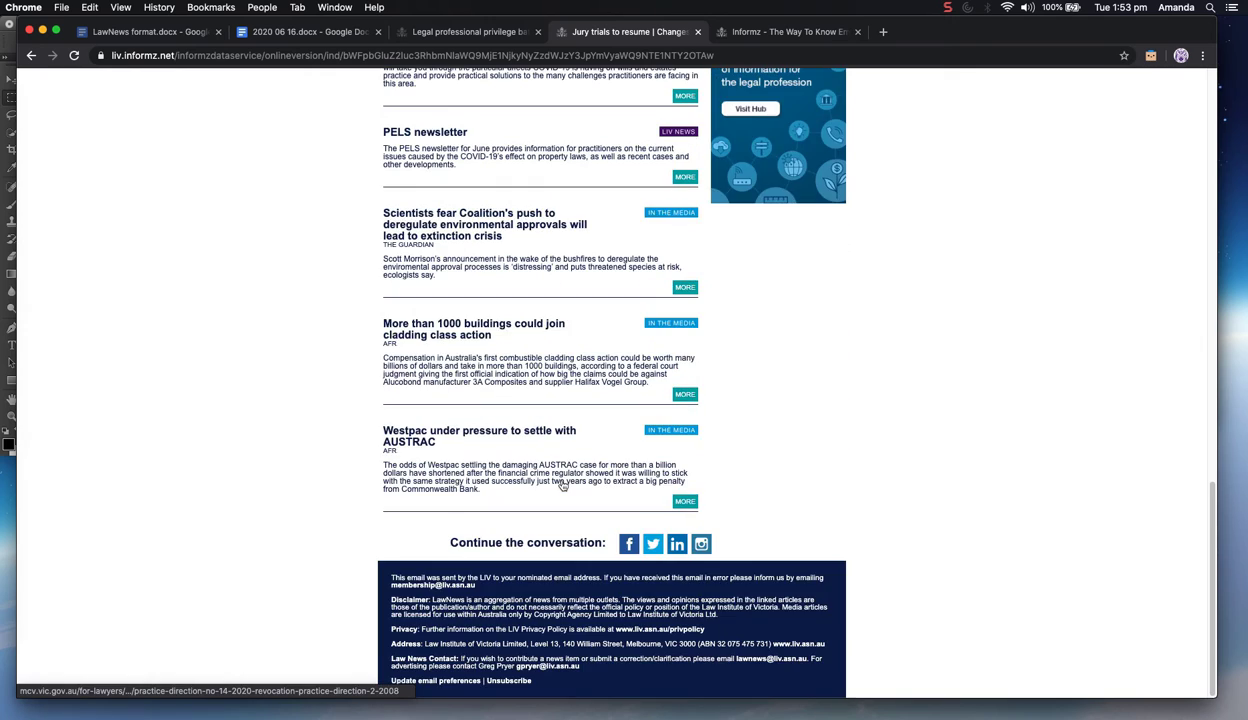
pyautogui.scroll(3, 613, 417)
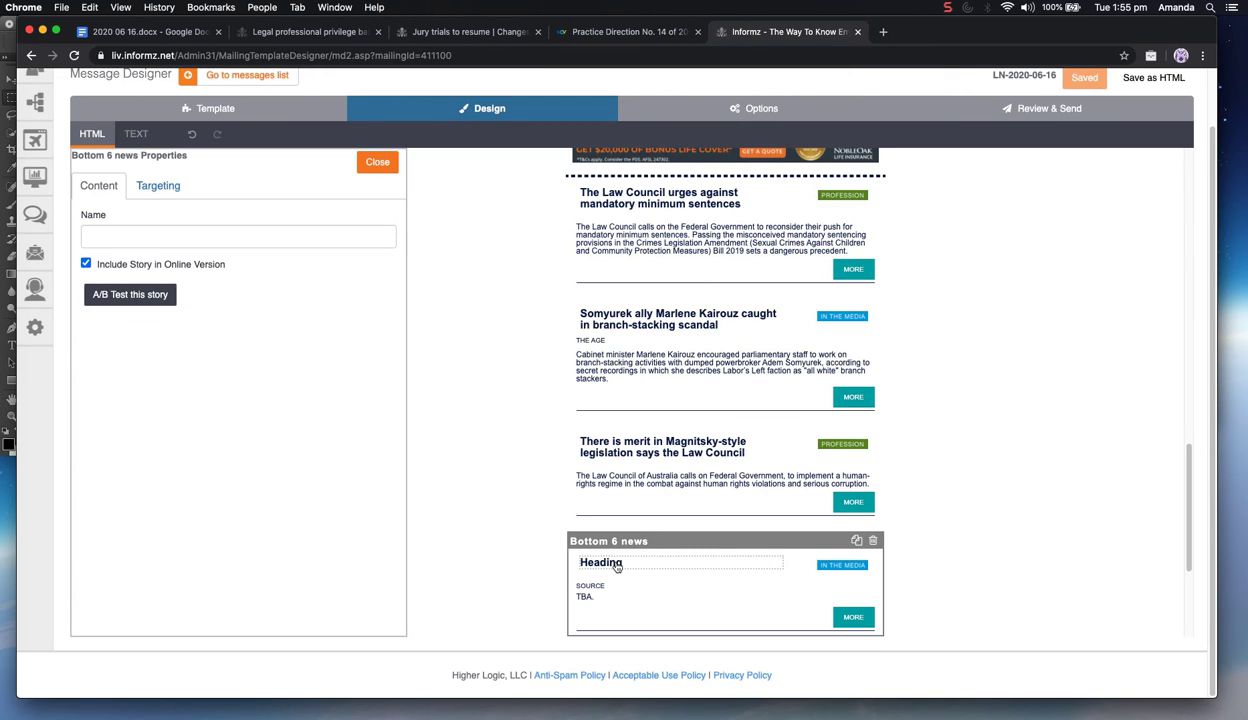
# Replace the empty story's Heading text with "Magistrates' Court: Practice Direction 14 of 2020" and remove the blank line above it
pyautogui.click(605, 563)
pyautogui.doubleClick(118, 251)
pyautogui.press('super+v')
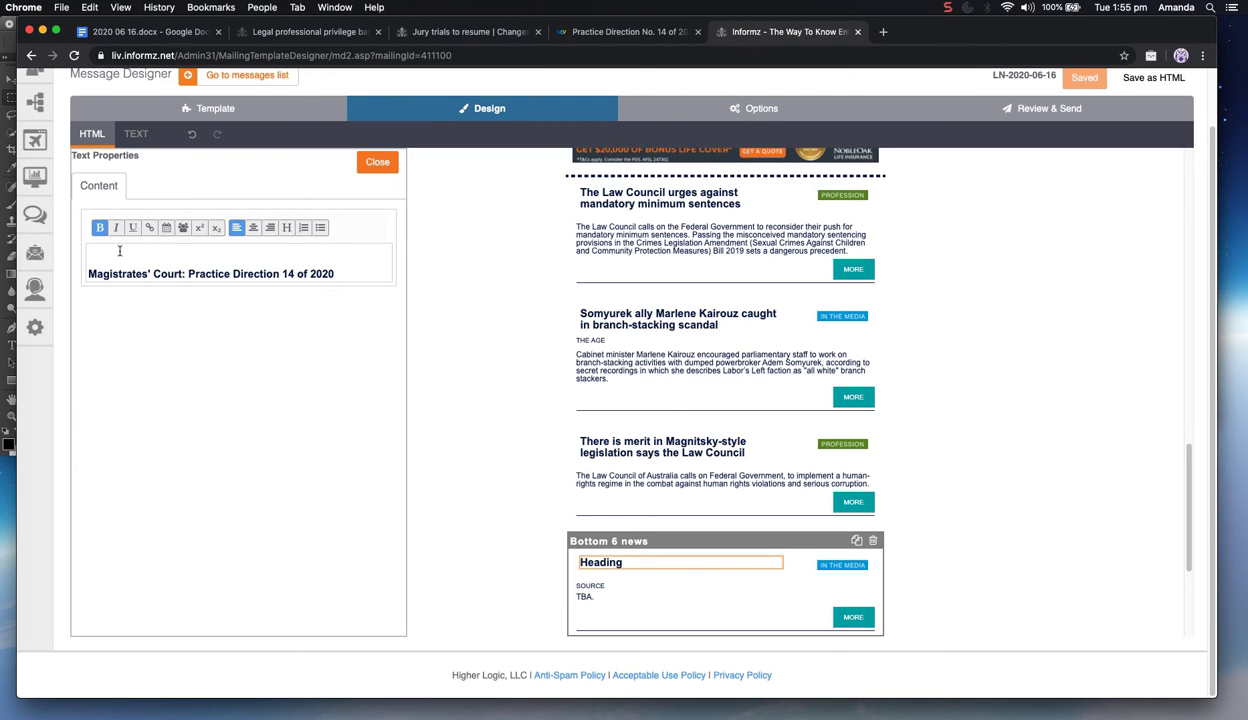
pyautogui.press('BackSpace')
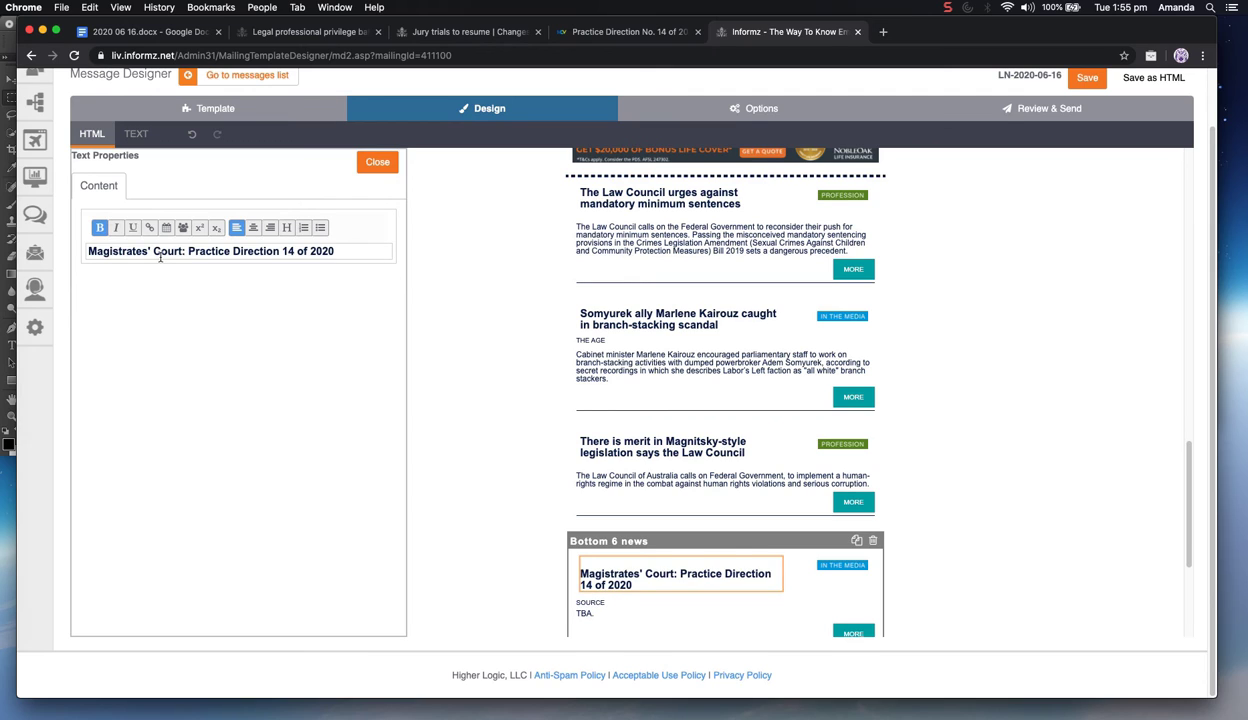
# Start a web page hyperlink on the Magistrates' Court heading, named with the heading text, using custom colour #081d4d instead of the template link colour
pyautogui.tripleClick(160, 254)
pyautogui.click(150, 227)
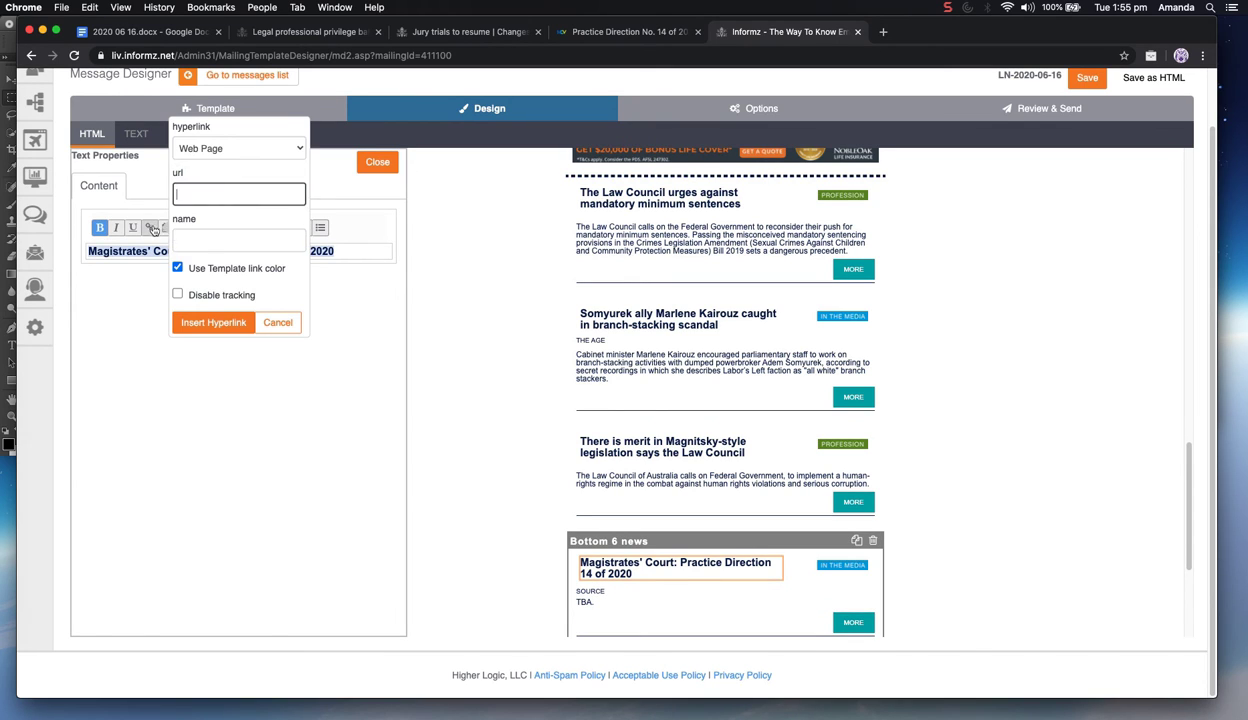
pyautogui.click(210, 240)
pyautogui.press('super+v')
pyautogui.click(177, 267)
pyautogui.click(285, 282)
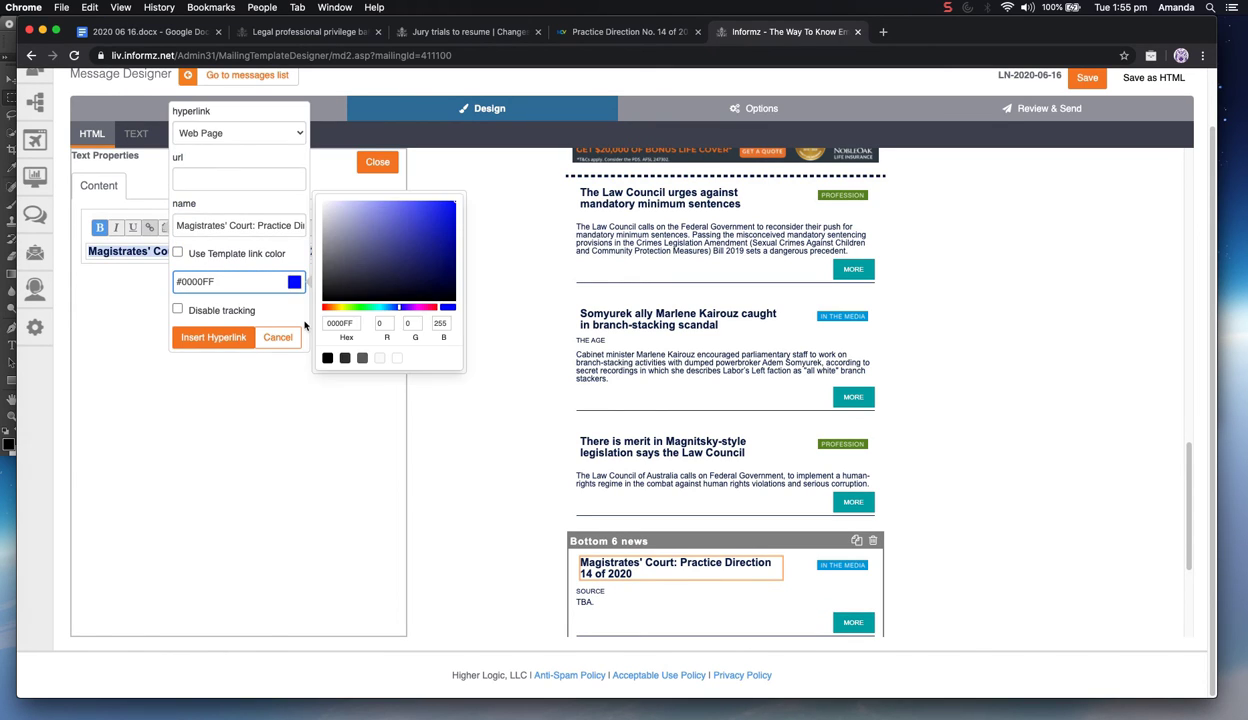
pyautogui.click(338, 323)
pyautogui.doubleClick(338, 323)
pyautogui.write('0814')
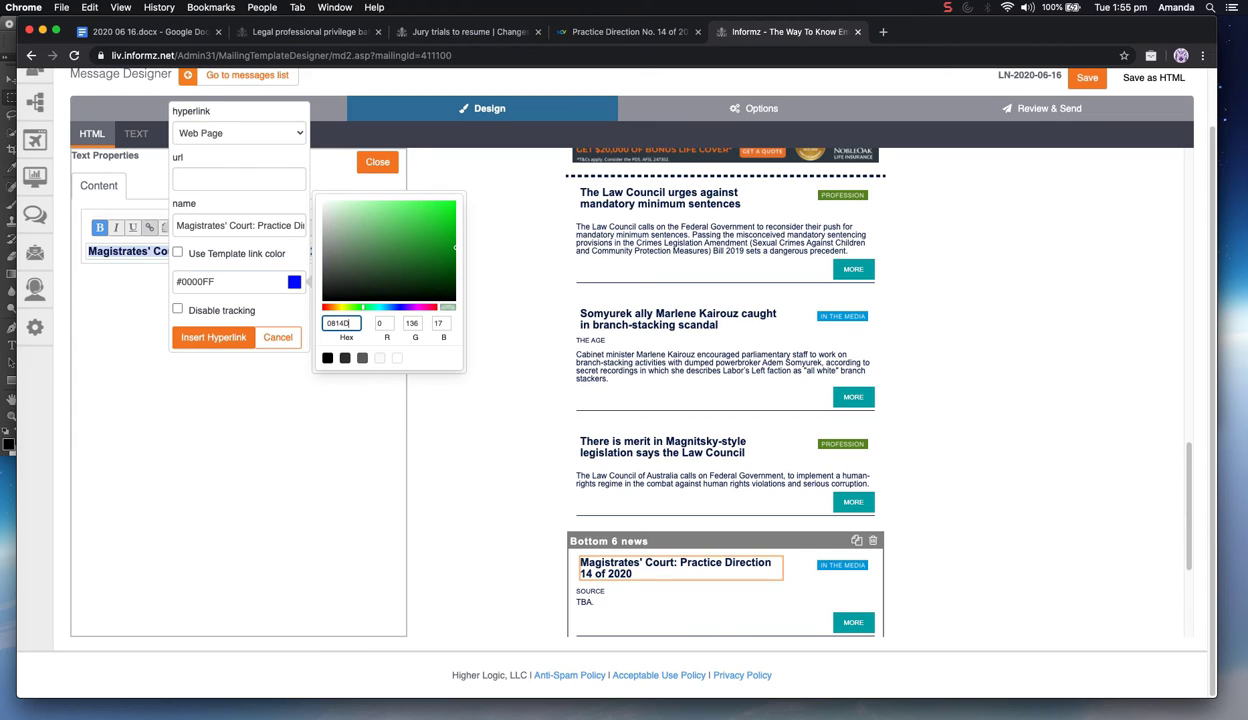
pyautogui.write('D4D')
# Copy the Magistrates' Court Practice Direction No. 14 page address into the heading hyperlink's URL and insert the hyperlink
pyautogui.click(615, 29)
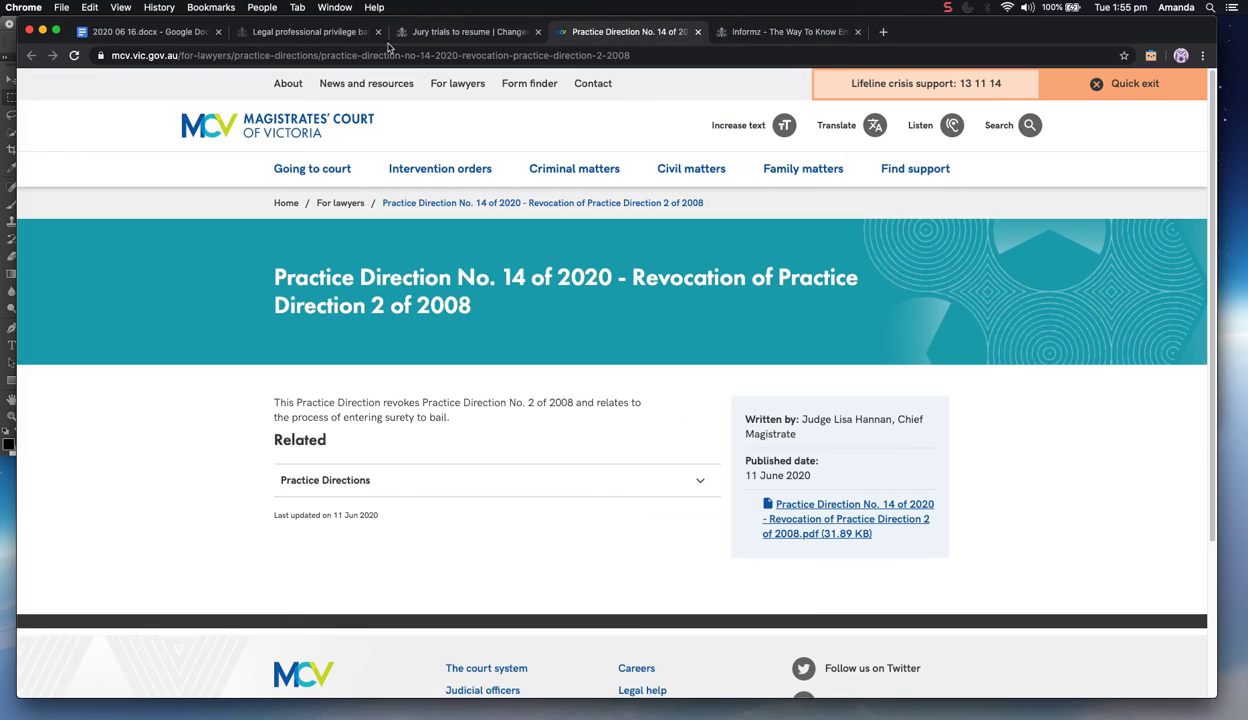
pyautogui.click(390, 55)
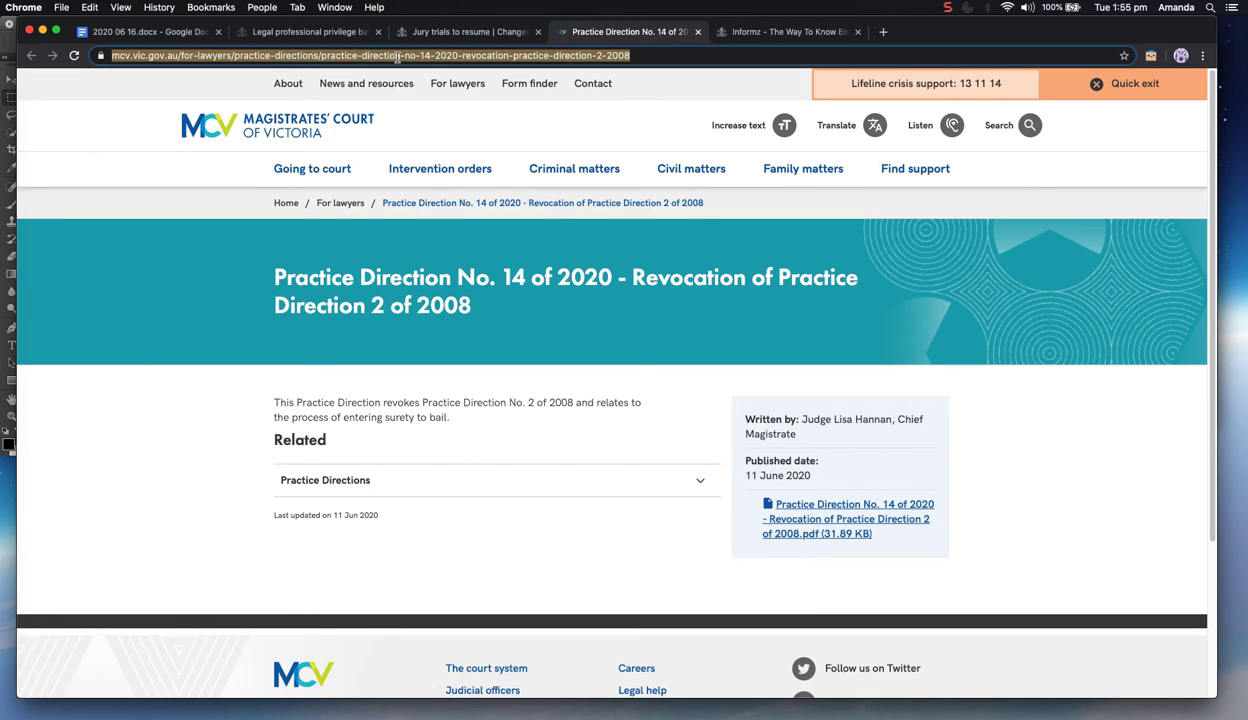
pyautogui.click(765, 31)
pyautogui.click(267, 178)
pyautogui.press('cmd+v')
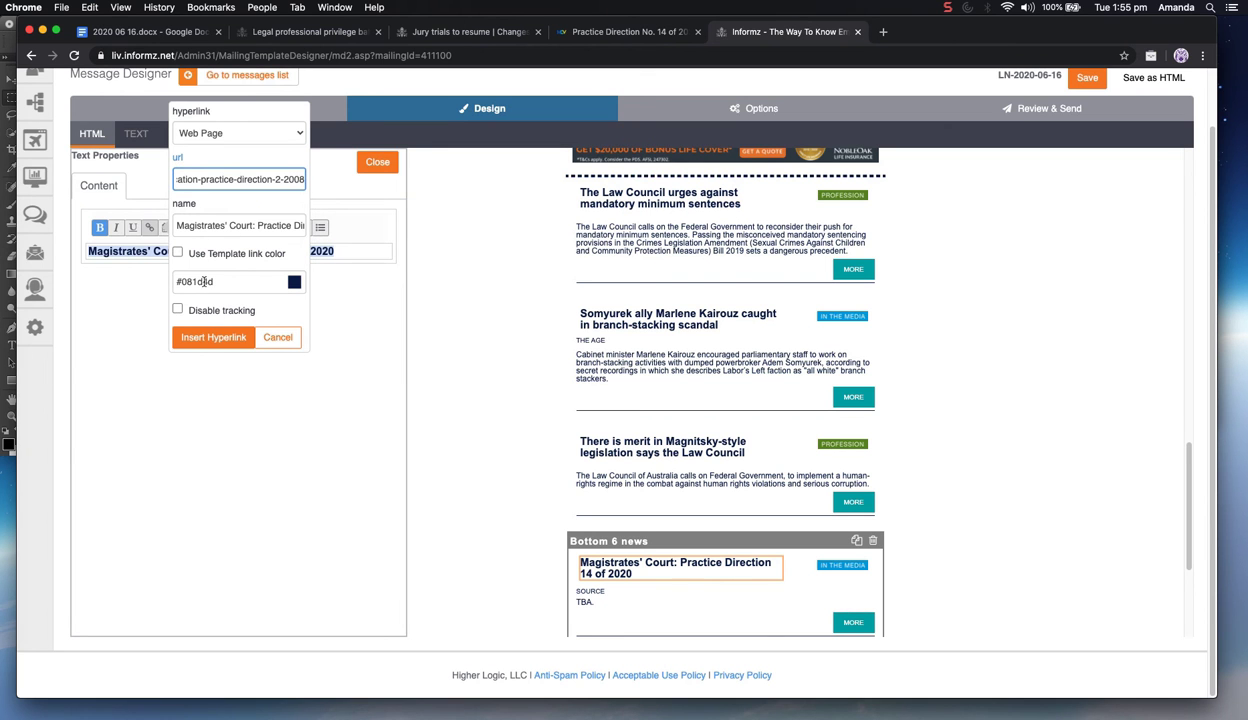
pyautogui.click(213, 337)
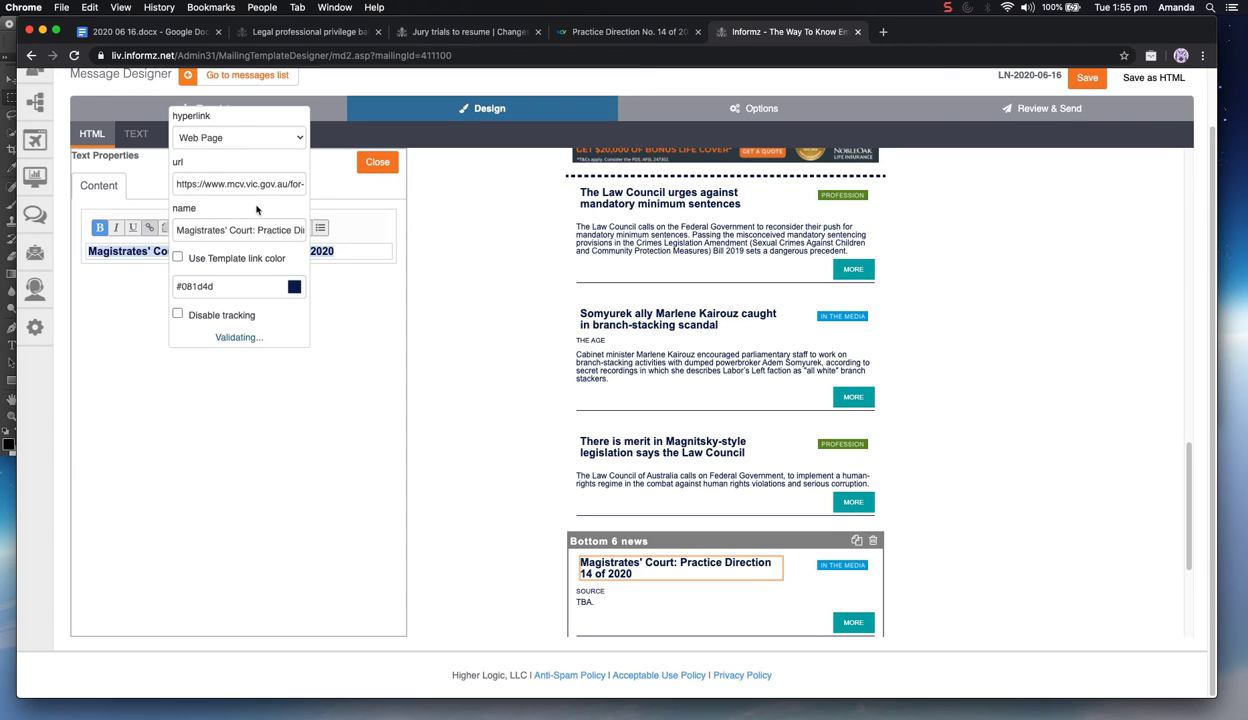
# Replace the IN THE MEDIA tag on the Magistrates' Court: Practice Direction 14 of 2020 story with the COURTS tag image
pyautogui.click(842, 565)
pyautogui.click(220, 357)
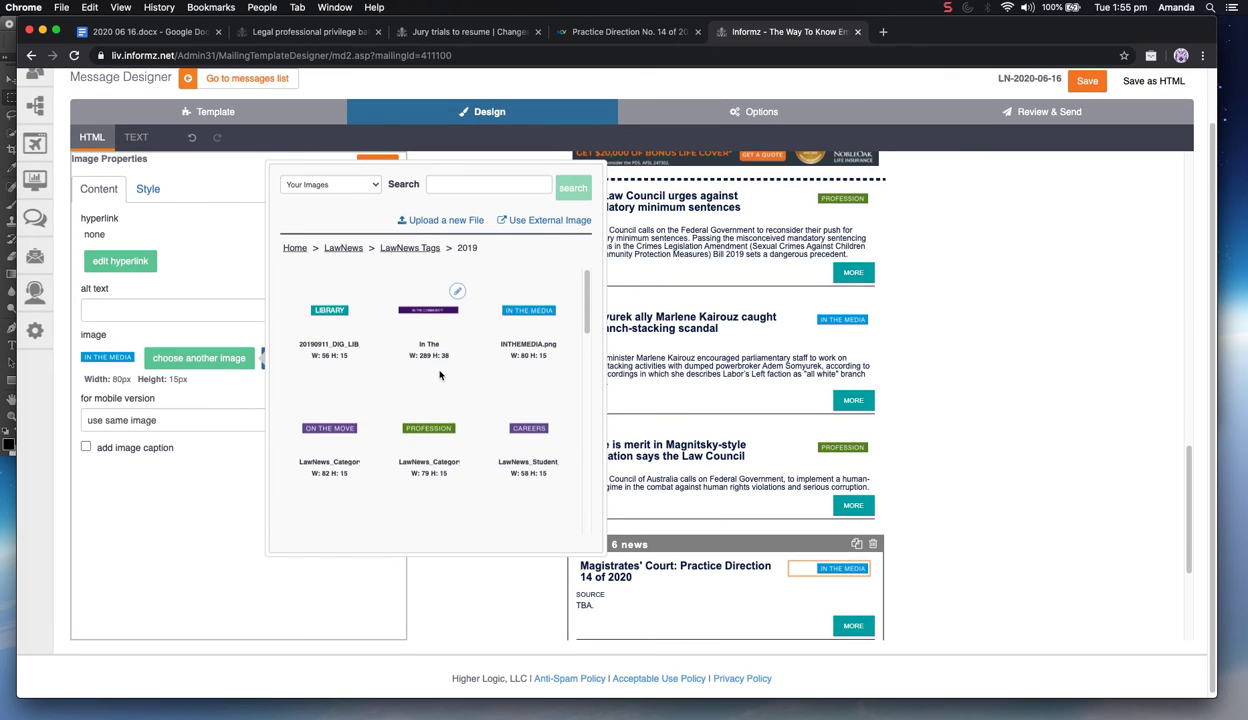
pyautogui.scroll(-2, 460, 300)
pyautogui.scroll(-3, 484, 415)
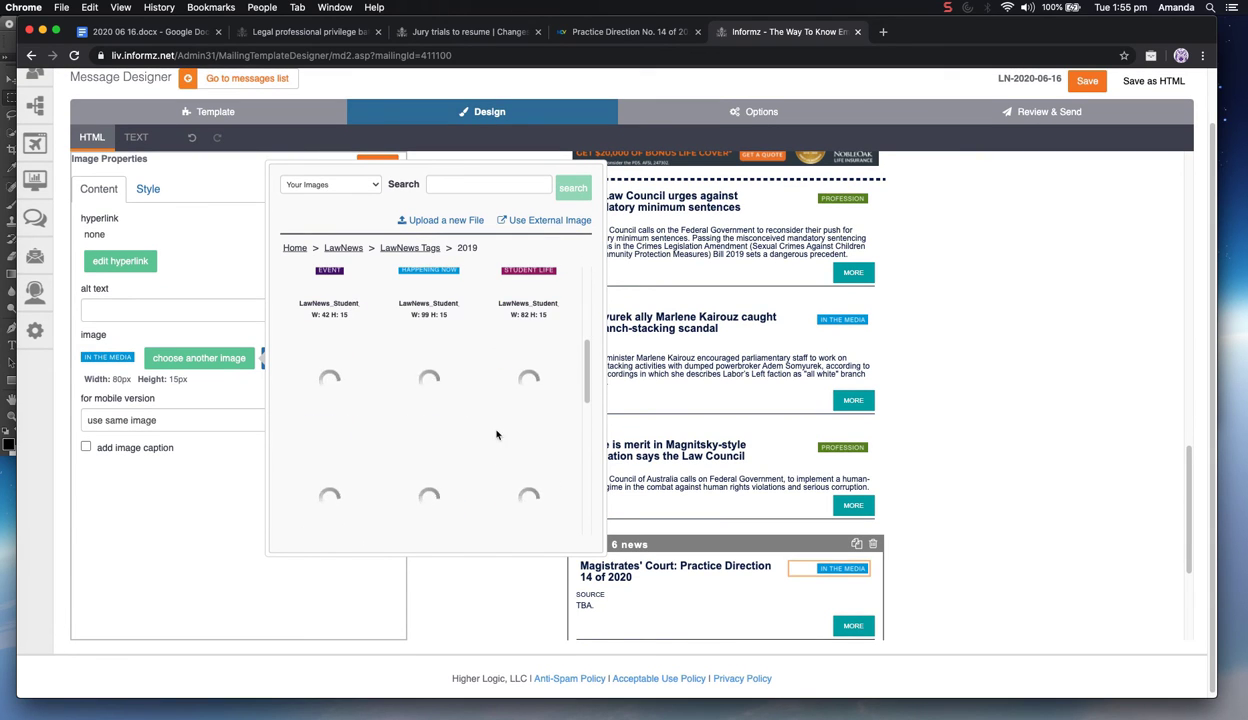
pyautogui.scroll(4, 490, 400)
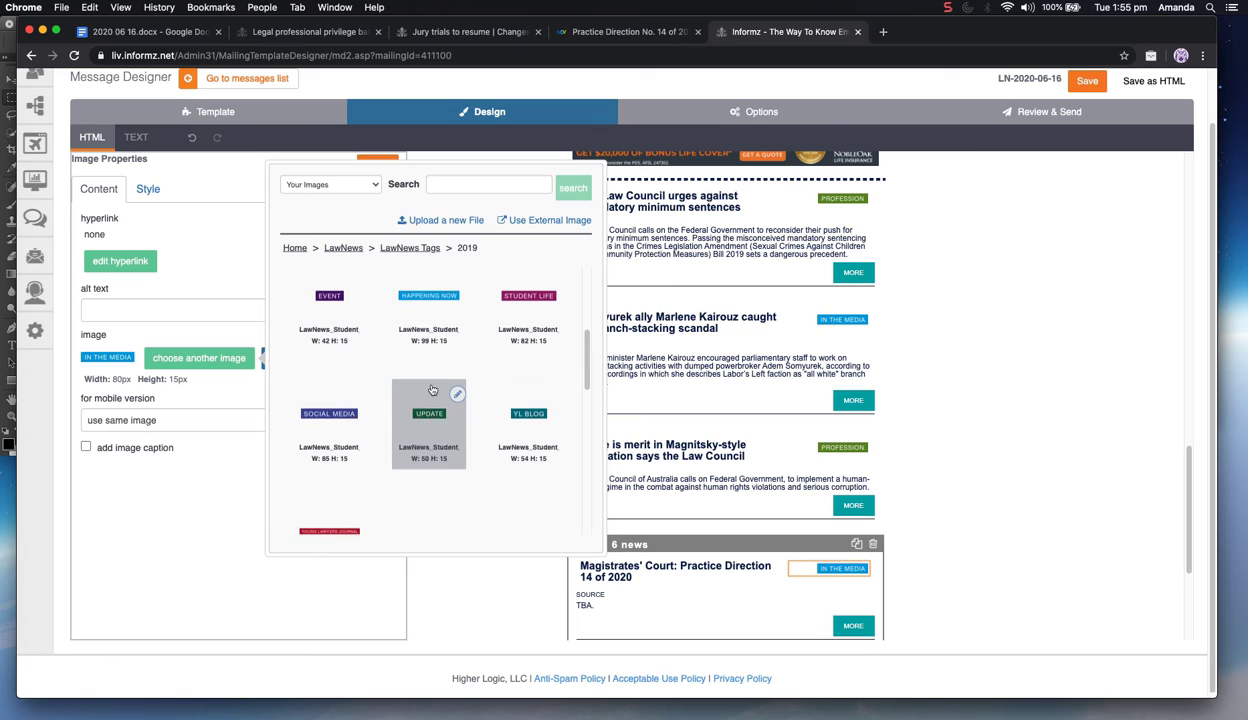
pyautogui.scroll(-6, 510, 380)
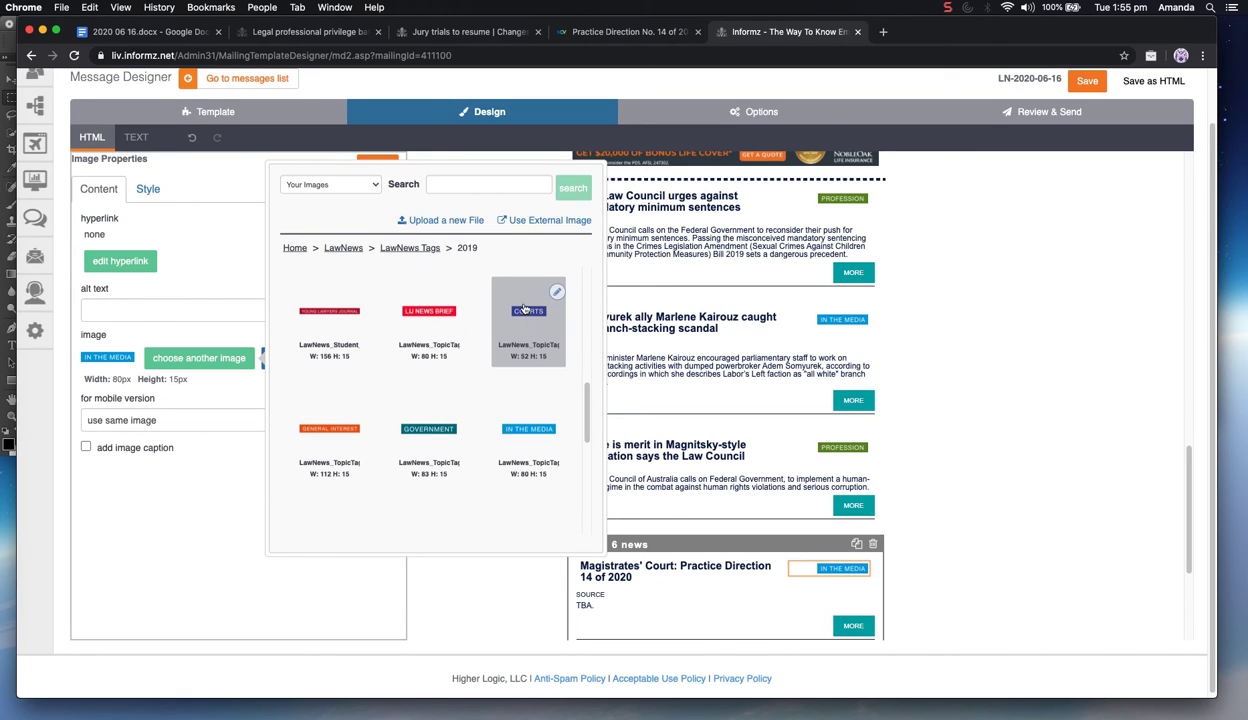
pyautogui.click(526, 310)
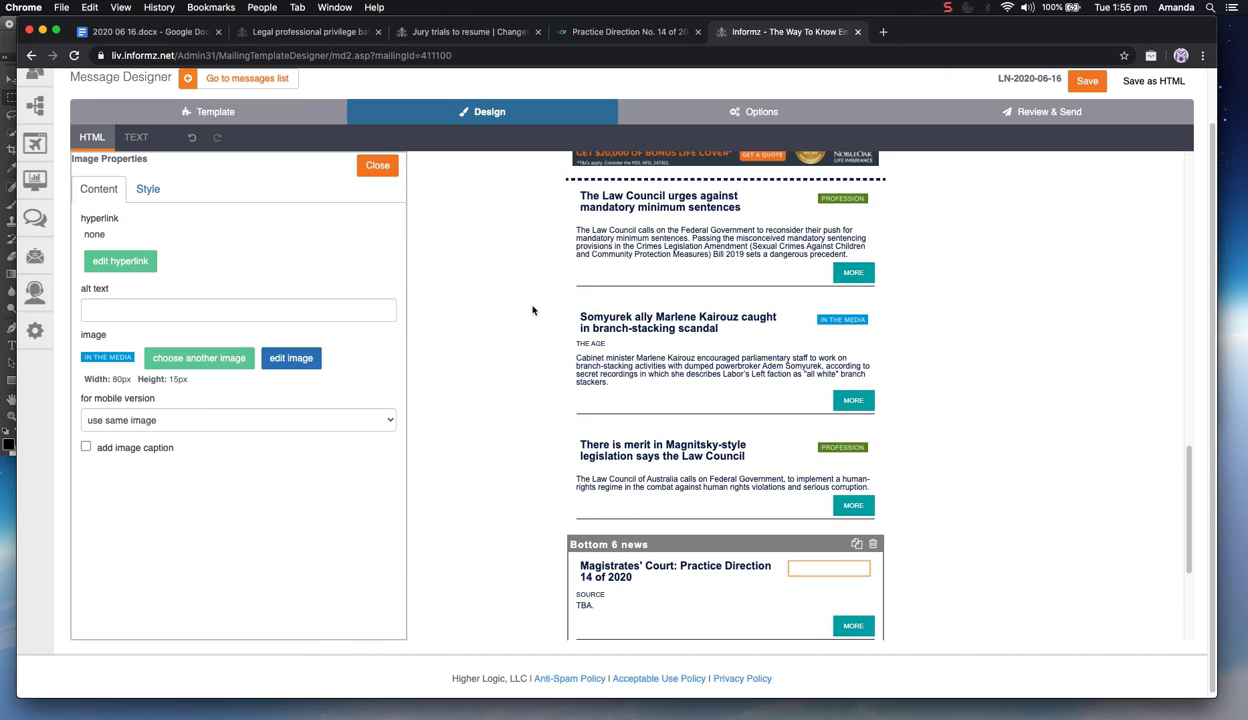
pyautogui.scroll(-2, 760, 436)
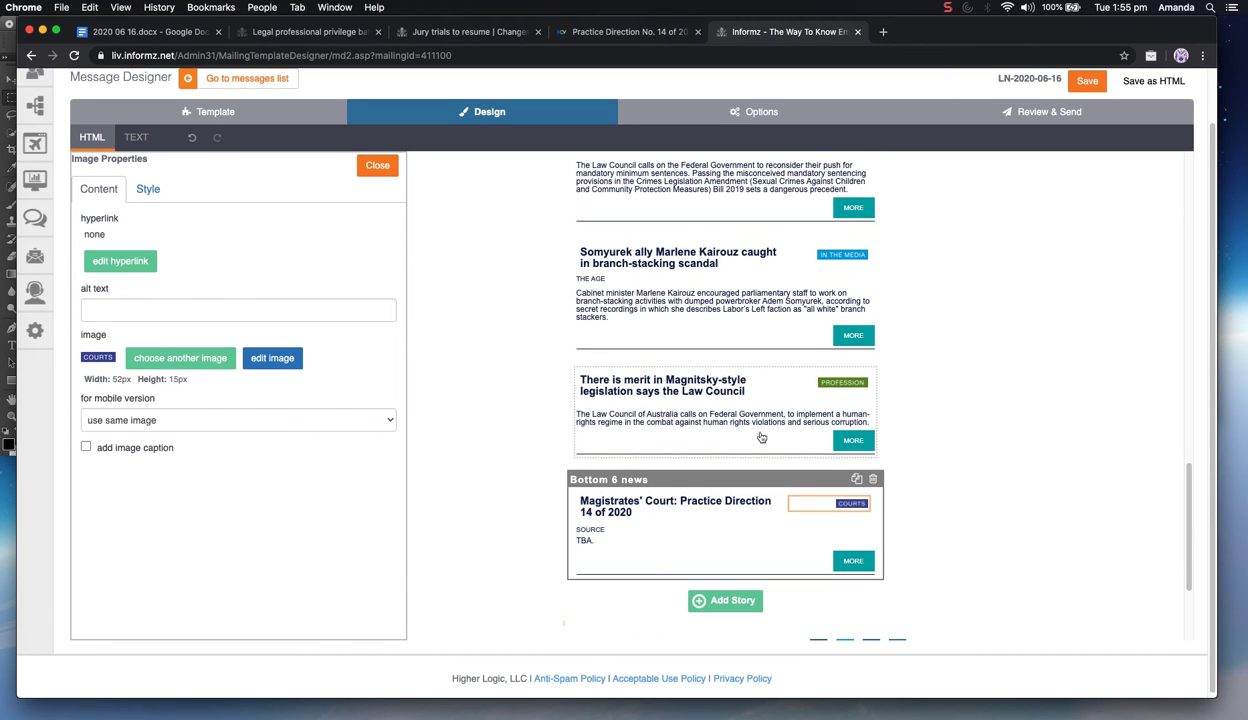
pyautogui.click(798, 555)
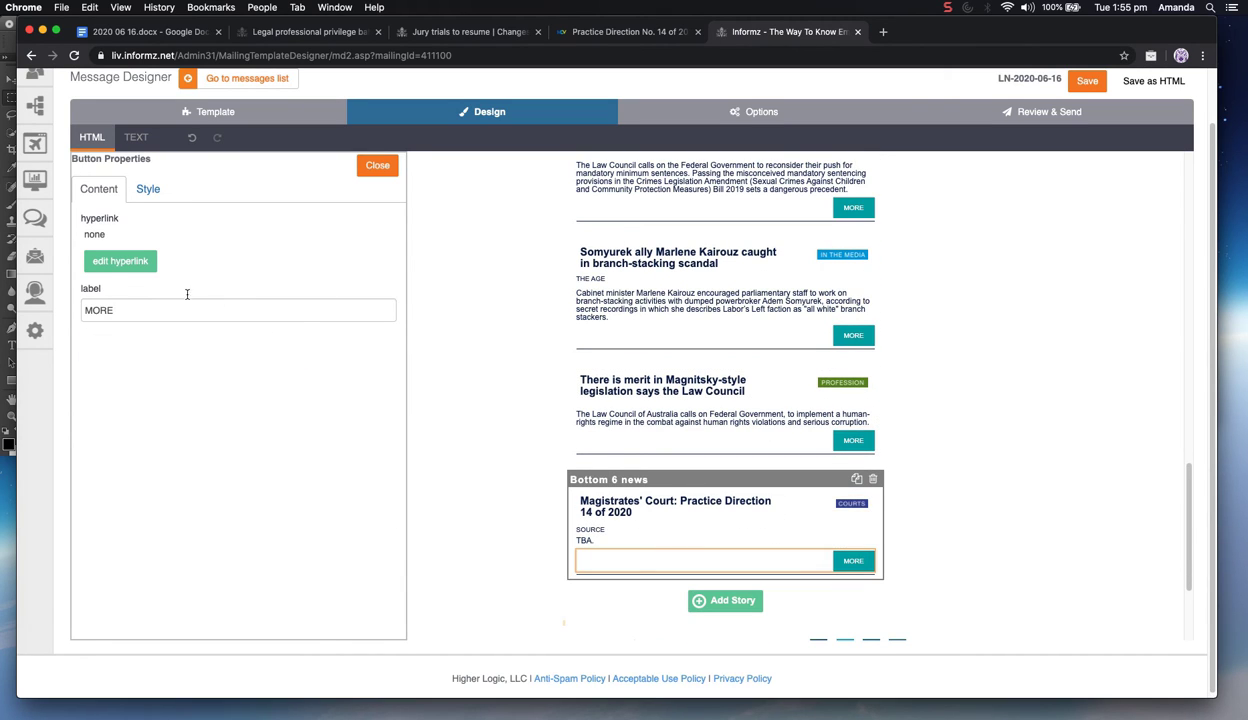
pyautogui.click(120, 260)
pyautogui.press('super+v')
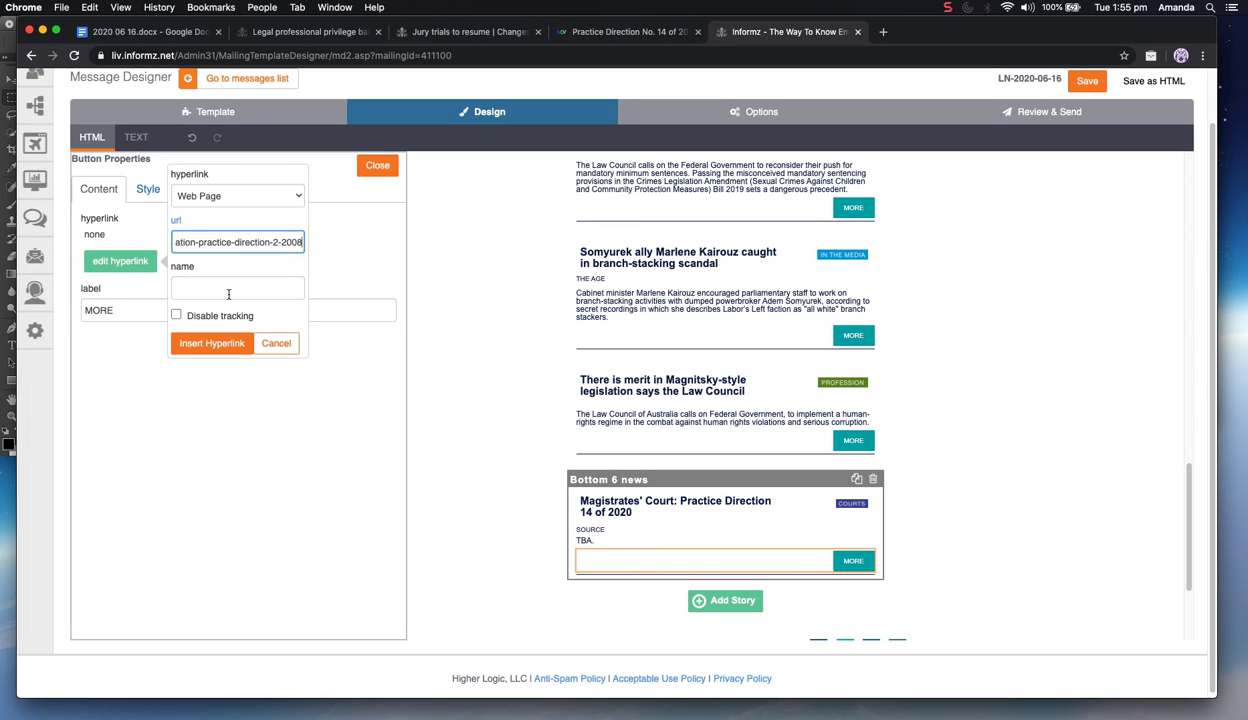
pyautogui.click(228, 289)
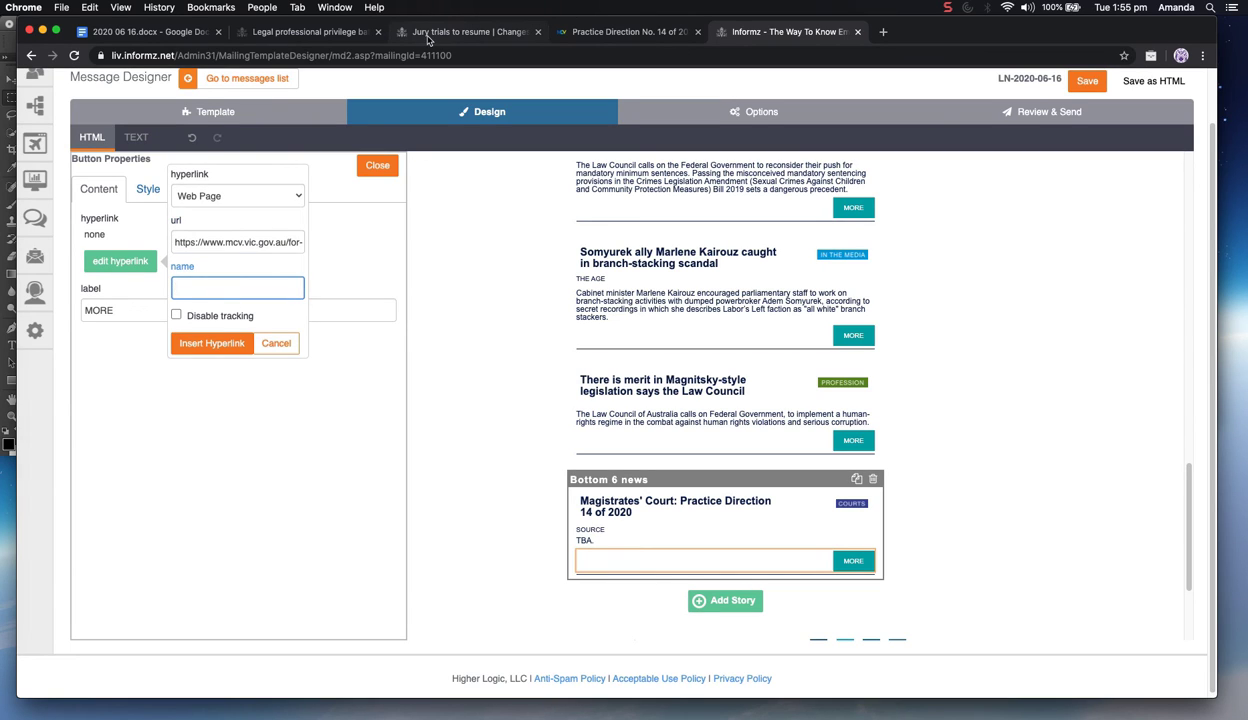
pyautogui.click(228, 343)
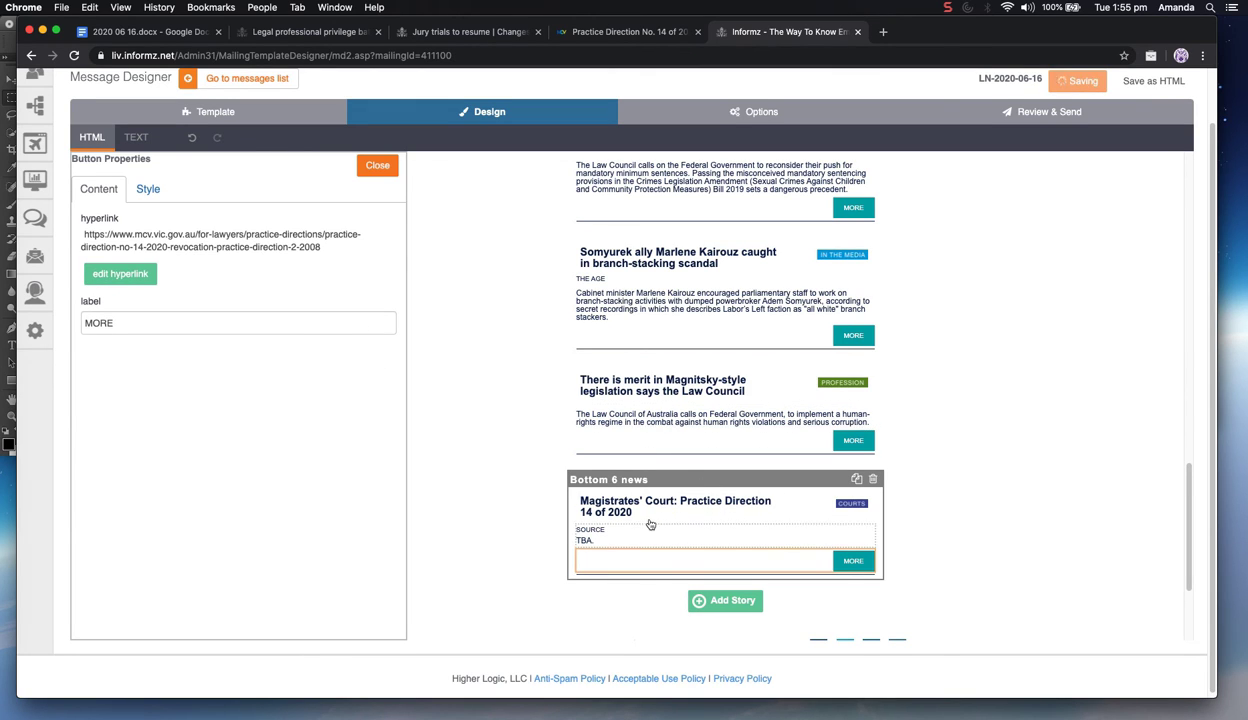
# Copy the link name "Magistrates' Court: Practice Direction 14 of 2020" from the story headline's hyperlink, leaving that hyperlink as it is
pyautogui.click(648, 512)
pyautogui.click(183, 262)
pyautogui.click(262, 228)
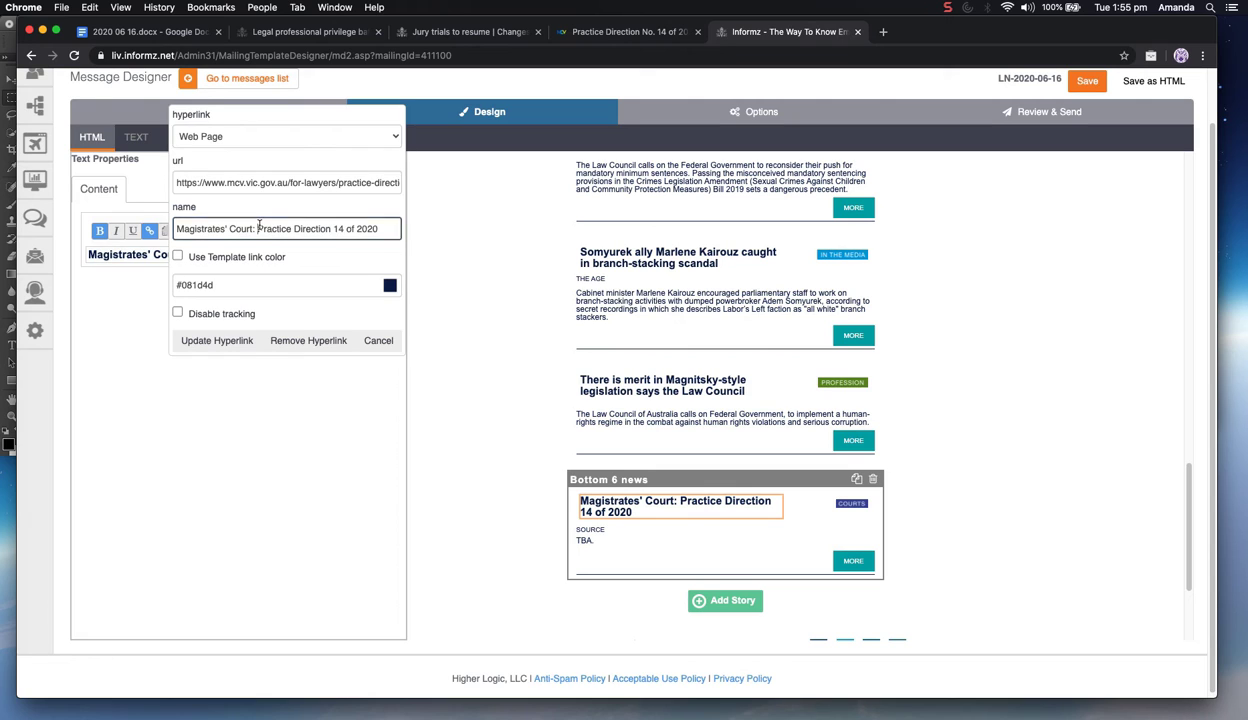
pyautogui.press('super+a')
pyautogui.press('super+c')
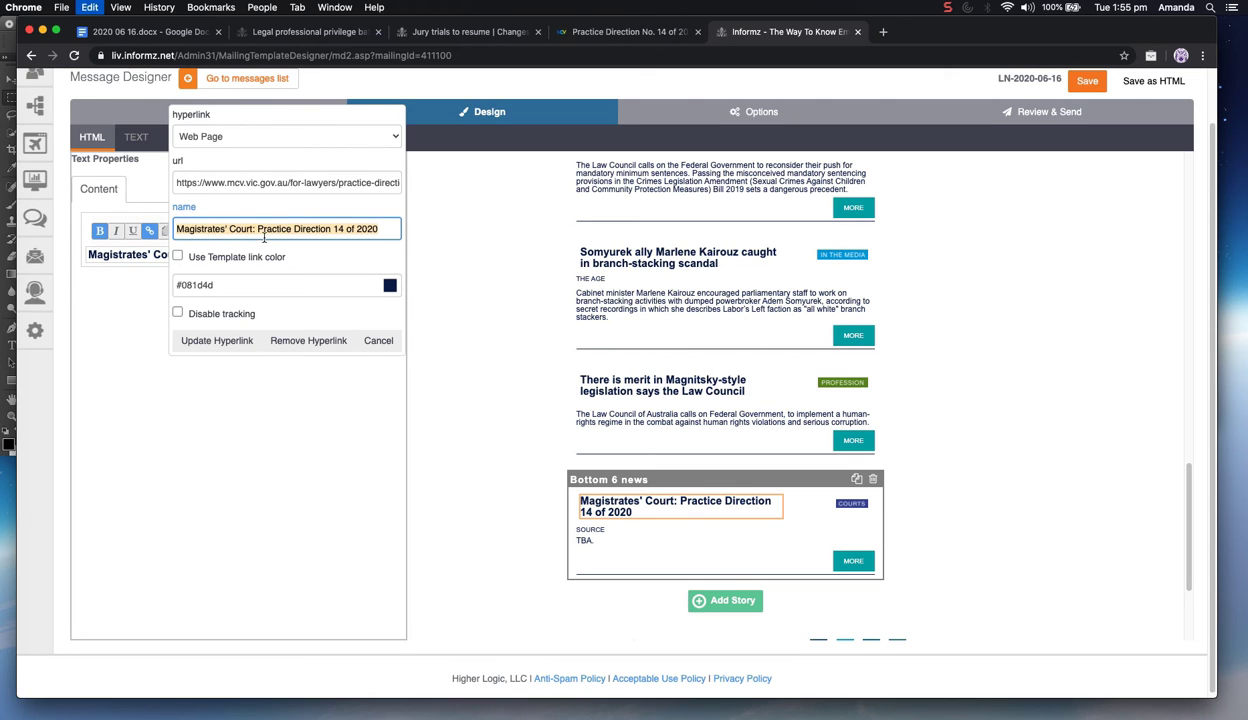
pyautogui.click(370, 341)
# Set the name of the MORE button's hyperlink to "Magistrates' Court: Practice Direction 14 of 2020"
pyautogui.click(866, 560)
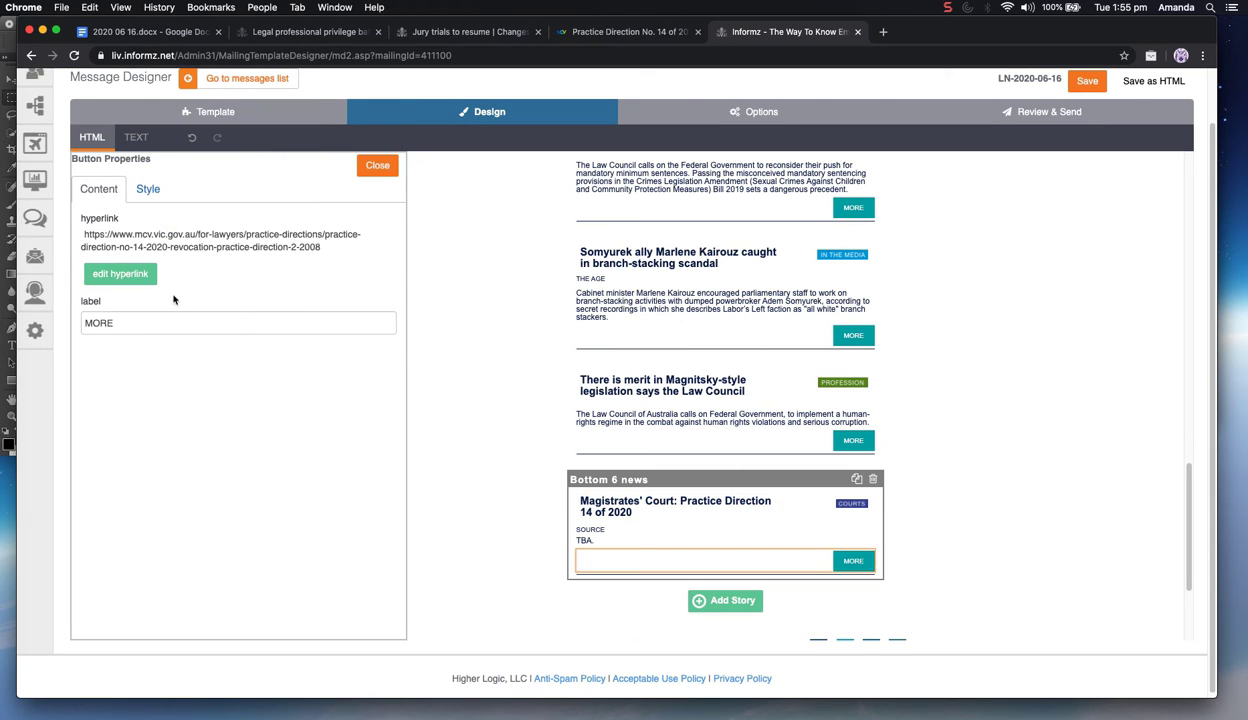
pyautogui.click(120, 273)
pyautogui.click(230, 292)
pyautogui.press('super+v')
pyautogui.click(212, 352)
# Replace the story's TBA text with the Practice Direction summary copied from the published newsletter, and check its source sentence on the court's web page
pyautogui.click(470, 32)
pyautogui.moveTo(504, 194); pyautogui.dragTo(384, 186)
pyautogui.press('super+c')
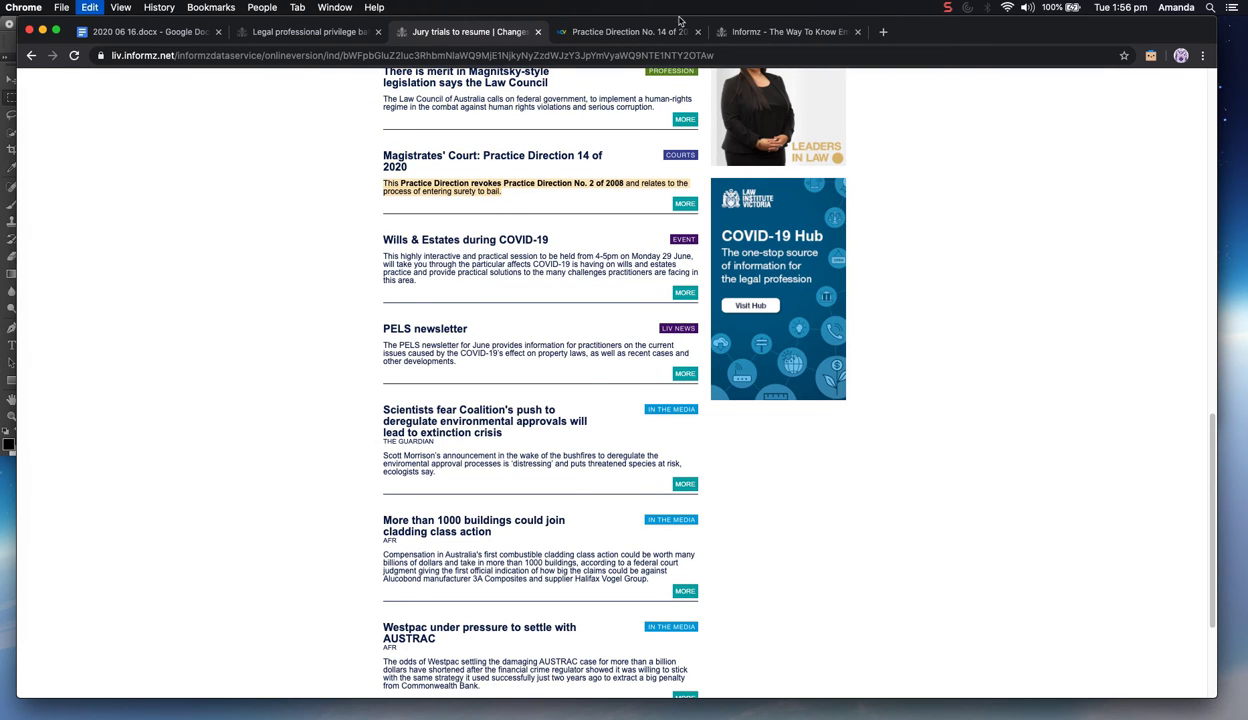
pyautogui.click(745, 32)
pyautogui.click(611, 530)
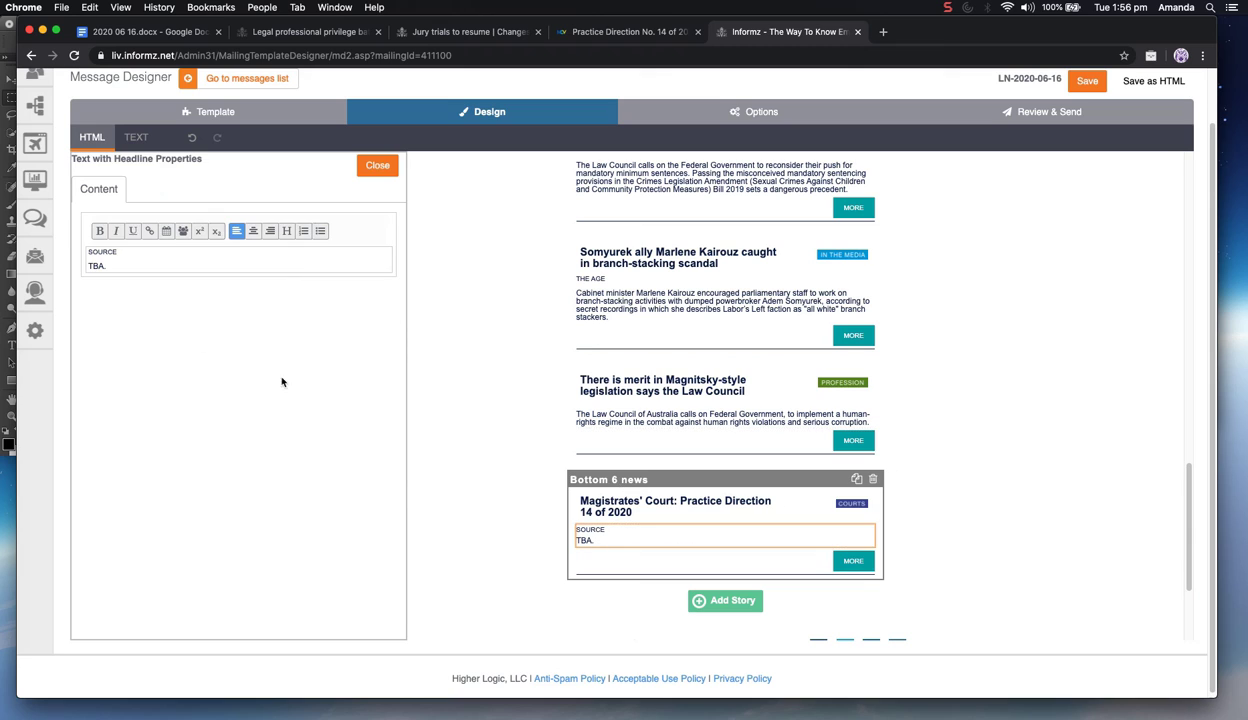
pyautogui.doubleClick(91, 265)
pyautogui.press('super+v')
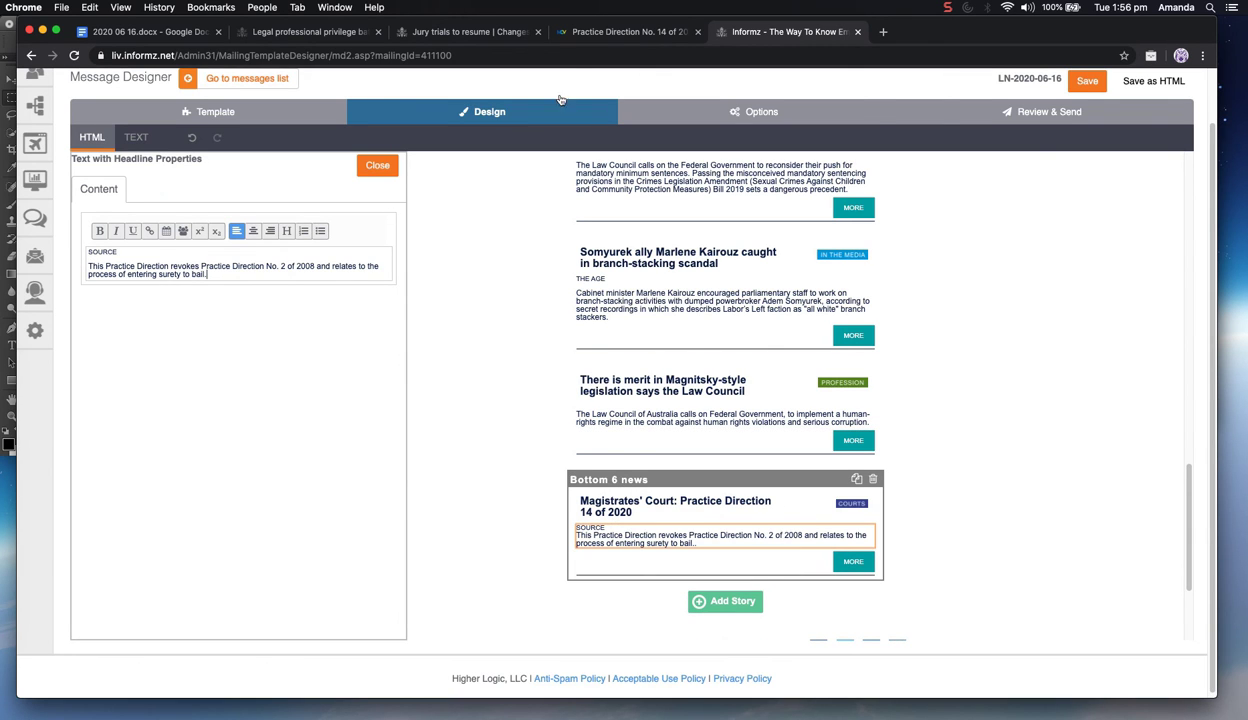
pyautogui.click(598, 33)
pyautogui.moveTo(451, 417); pyautogui.dragTo(275, 398)
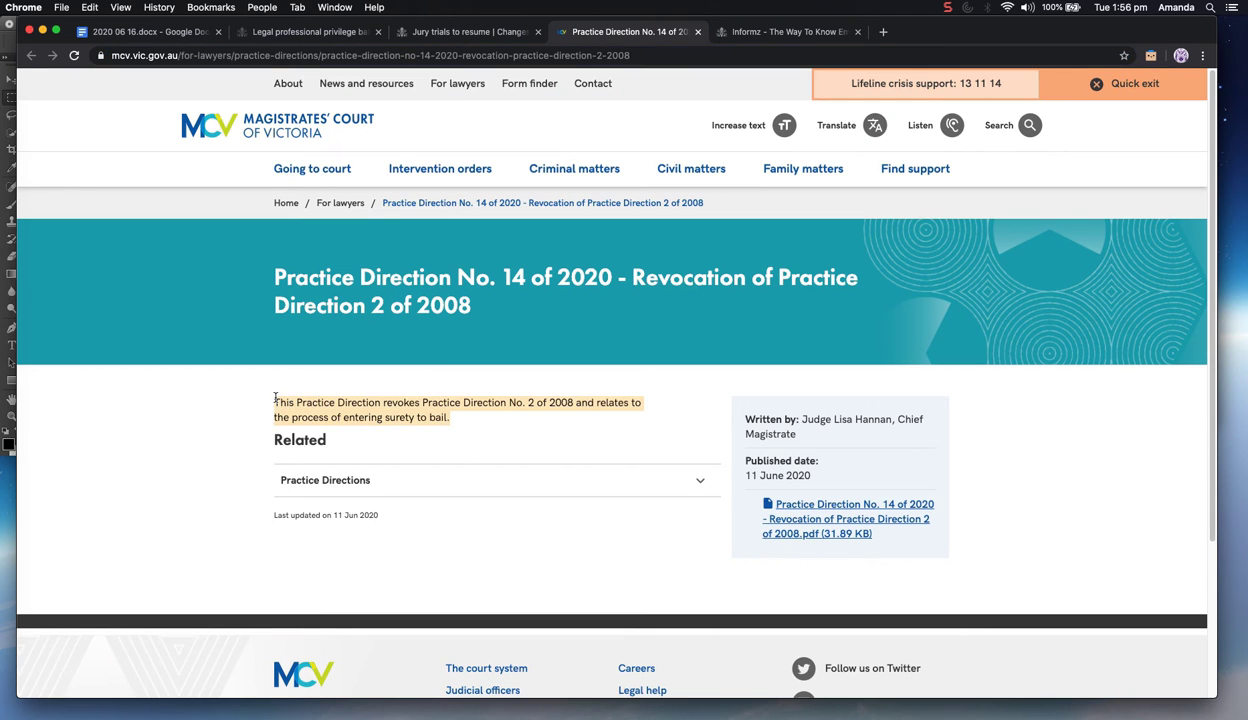
pyautogui.click(772, 31)
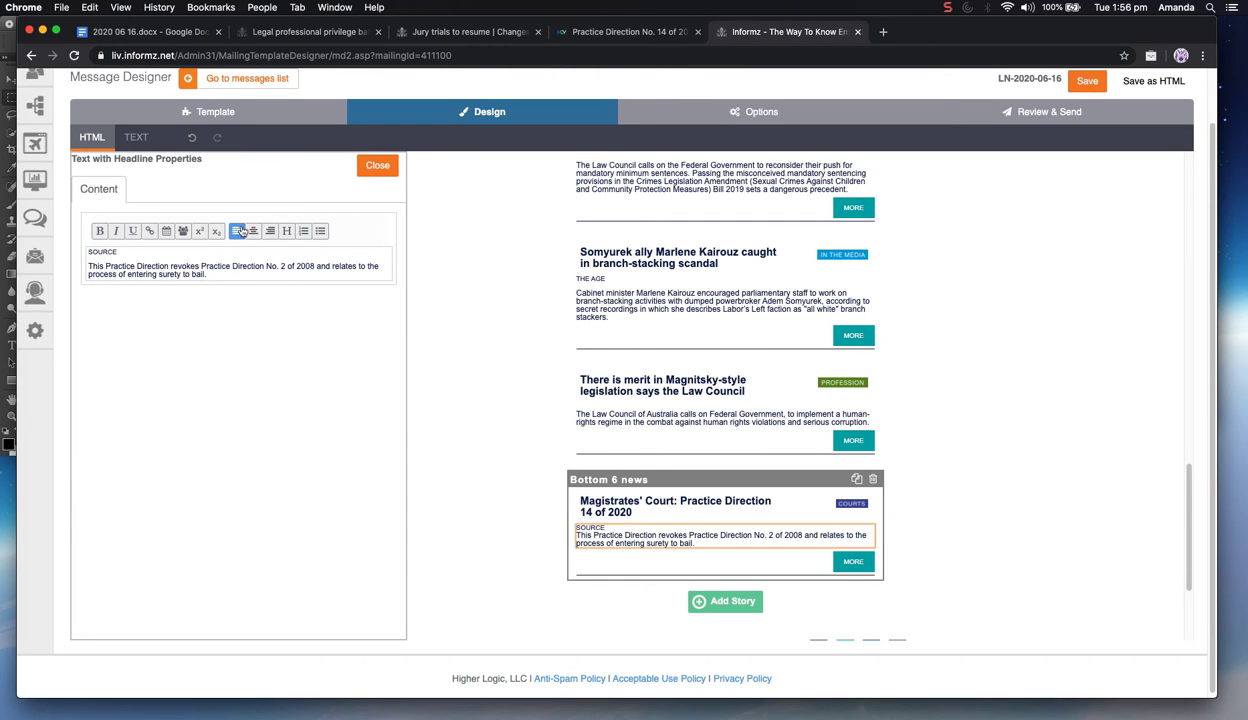
# Delete the SOURCE line above the Magistrates' Court story's summary and save the message
pyautogui.doubleClick(89, 252)
pyautogui.press('BackSpace')
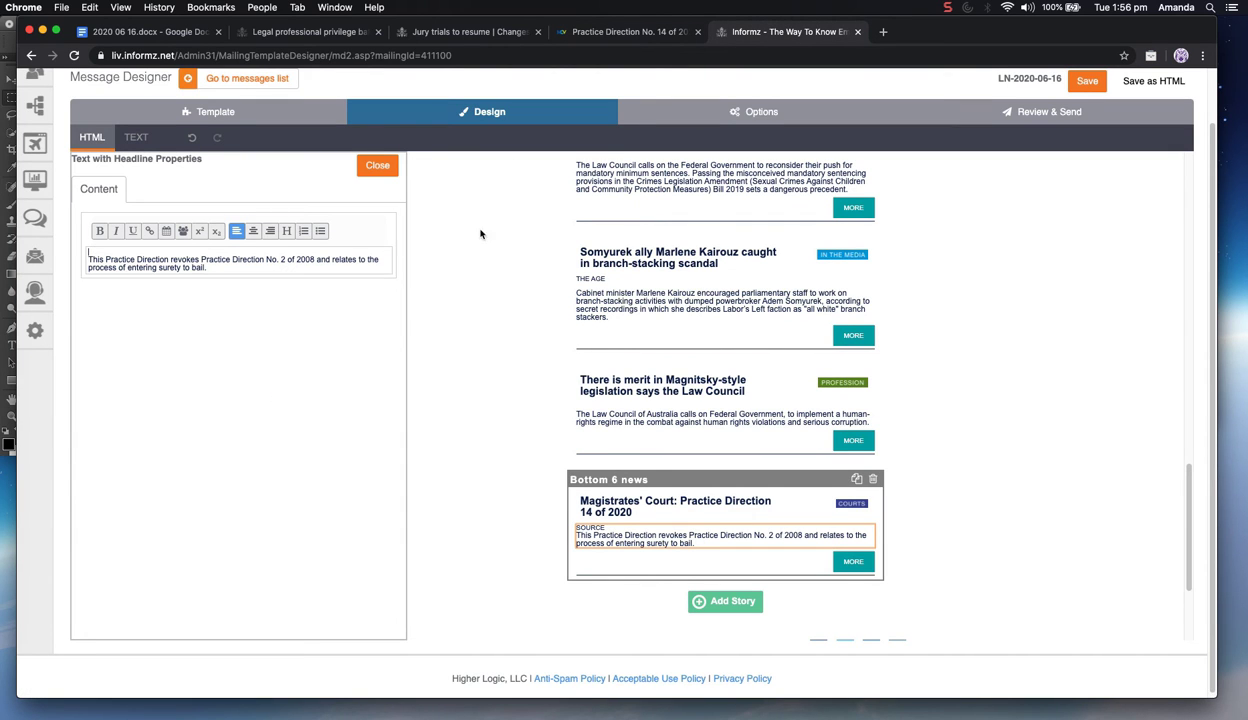
pyautogui.click(1080, 82)
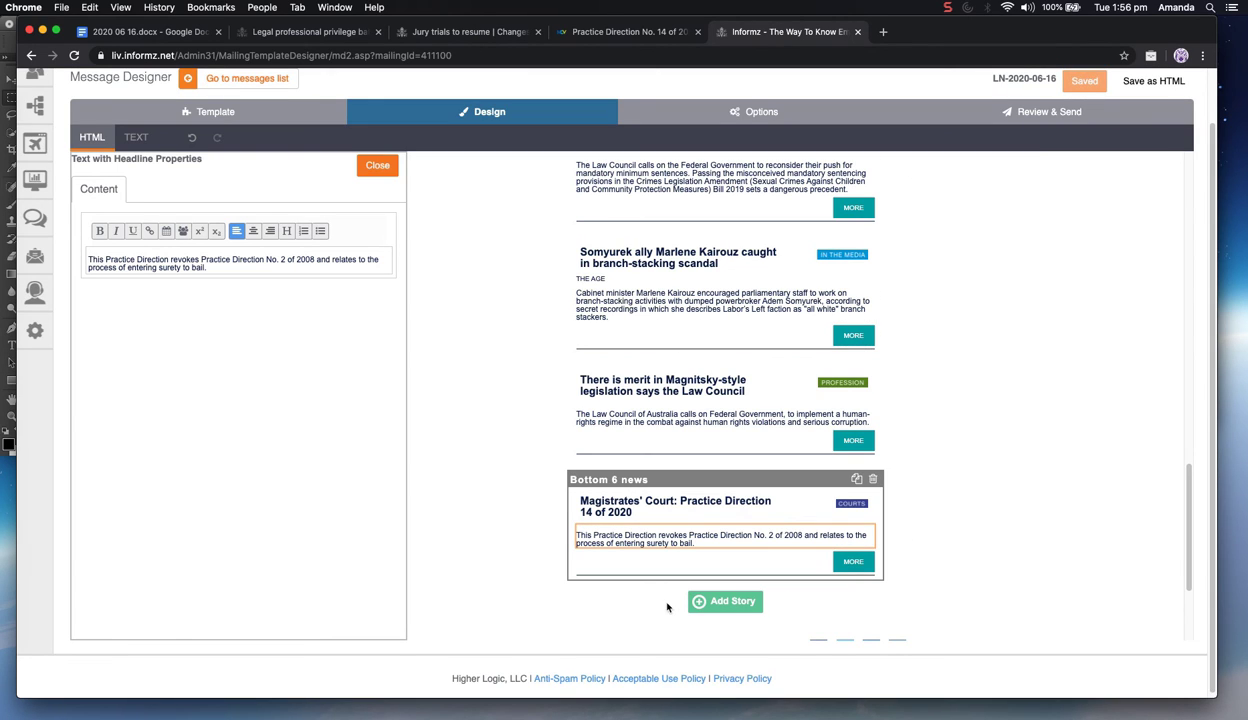
# Add a blank Bottom 6 news story below the Magistrates' Court story and delete it
pyautogui.scroll(-1, 716, 505)
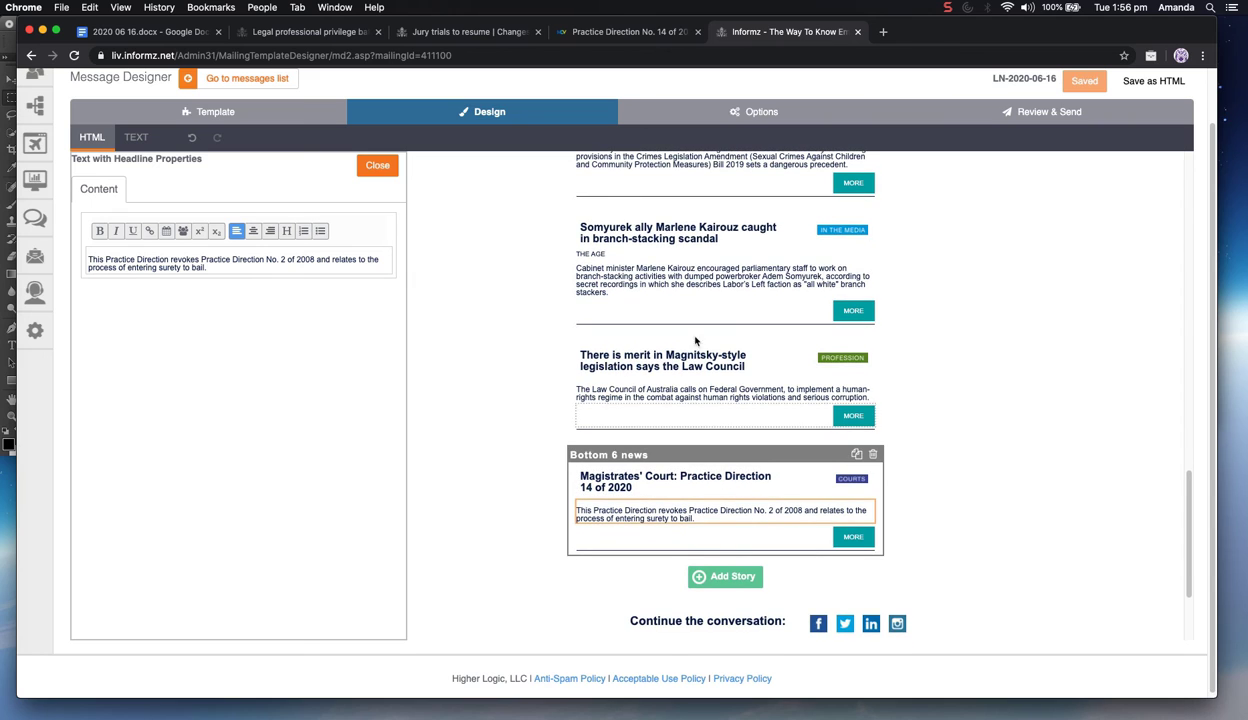
pyautogui.scroll(6, 700, 350)
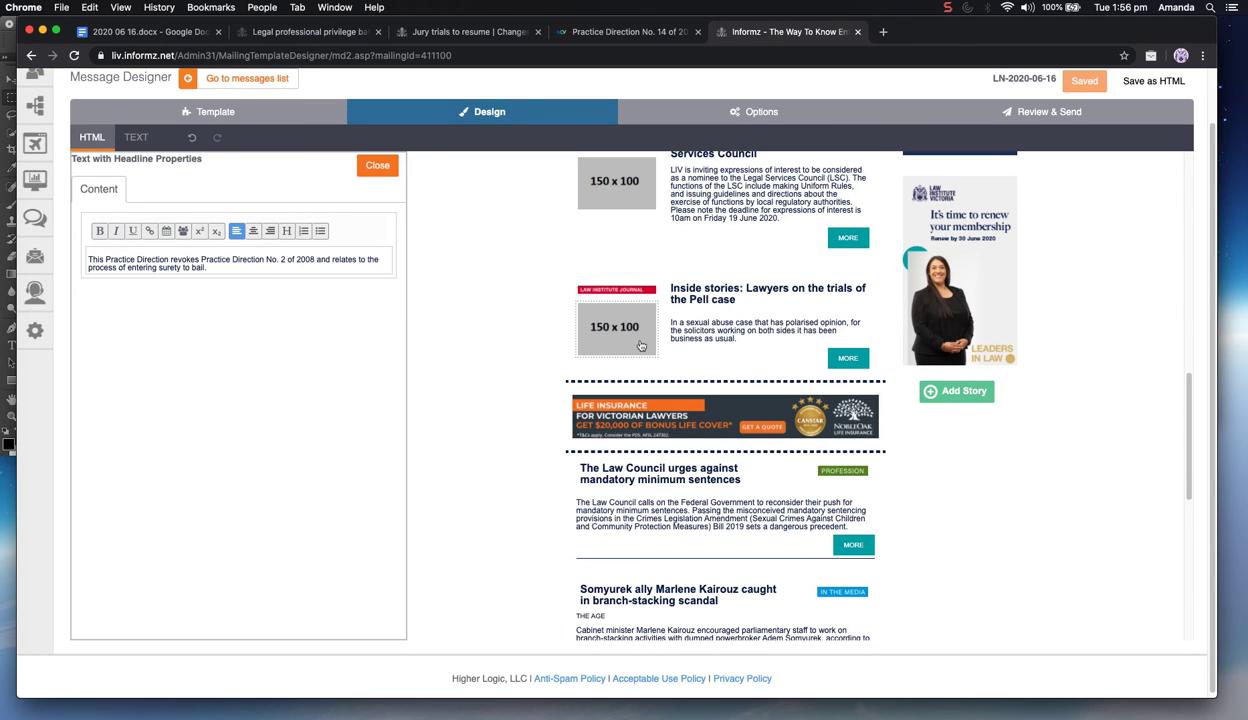
pyautogui.scroll(-8, 655, 357)
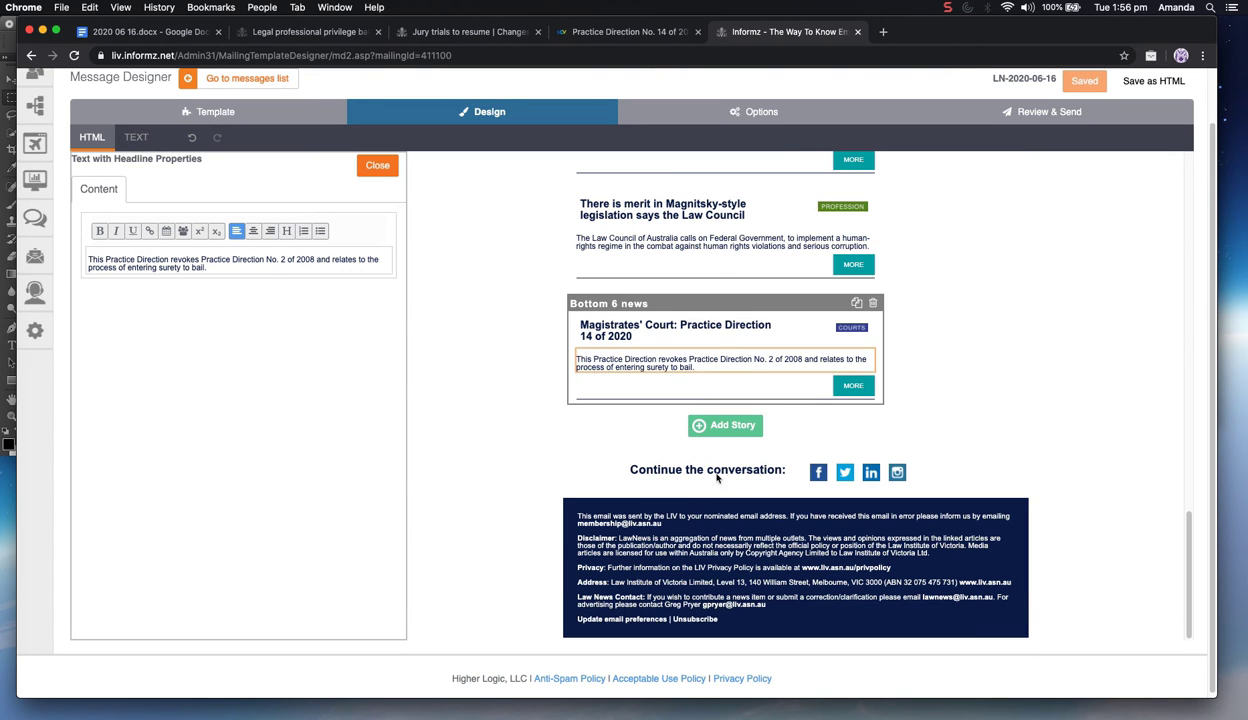
pyautogui.click(729, 414)
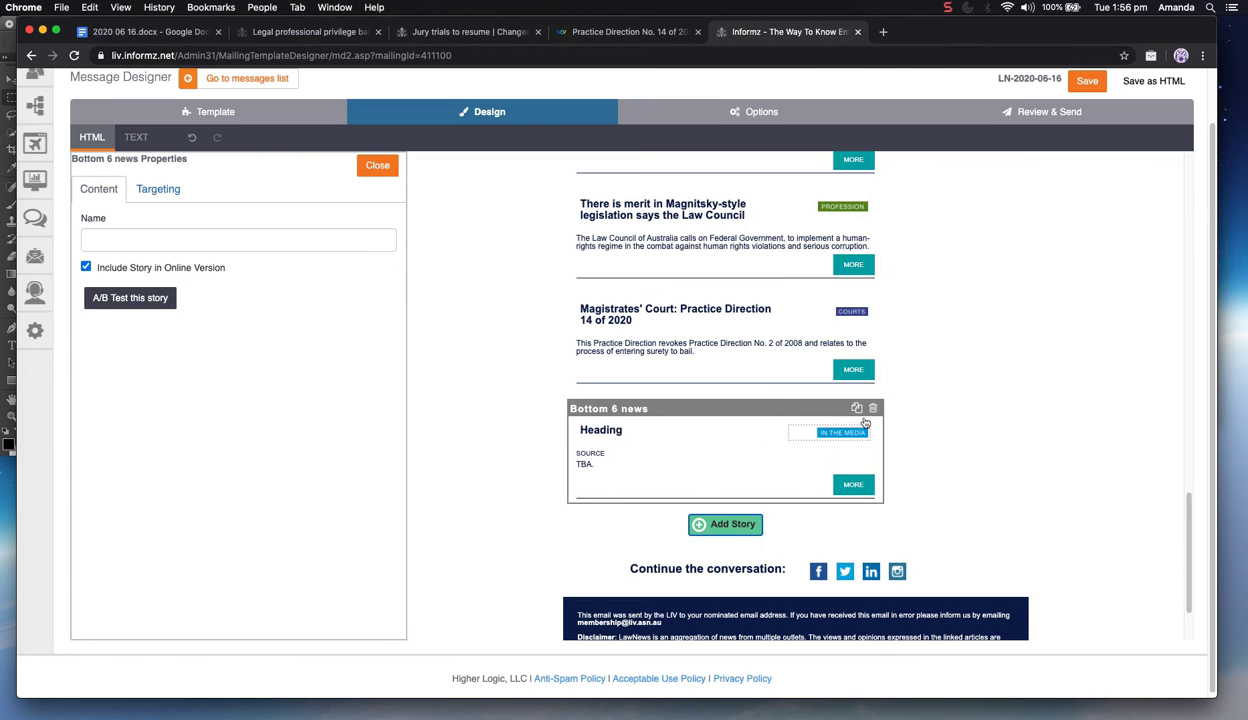
pyautogui.click(873, 409)
# Open the Asset Manager from the Mailings section in a new browser tab and go into the LawNews folder
pyautogui.scroll(5, 886, 243)
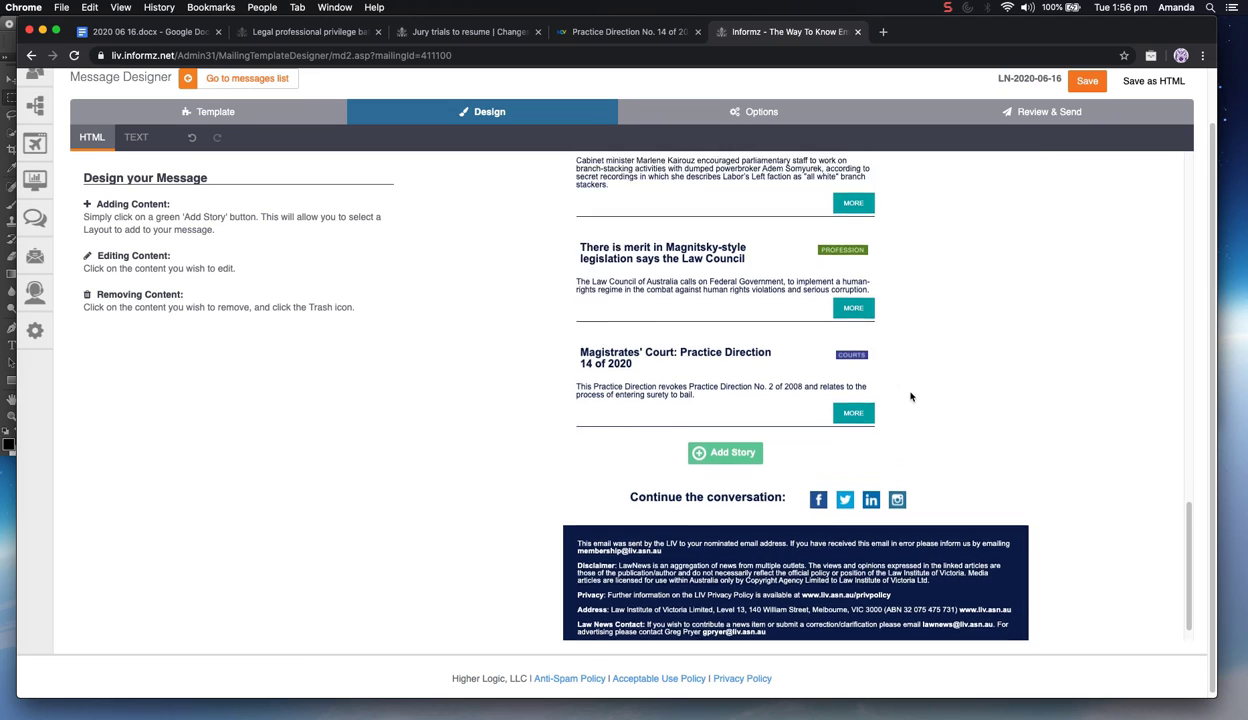
pyautogui.scroll(10, 908, 374)
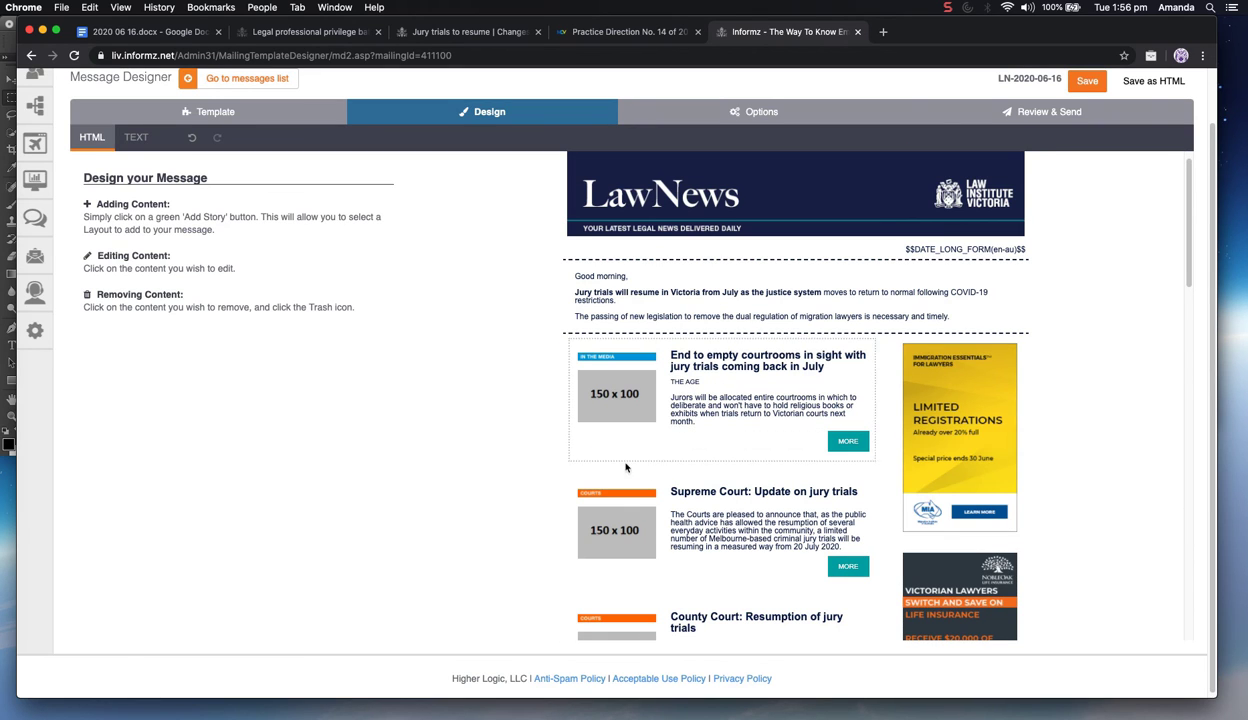
pyautogui.scroll(1, 39, 209)
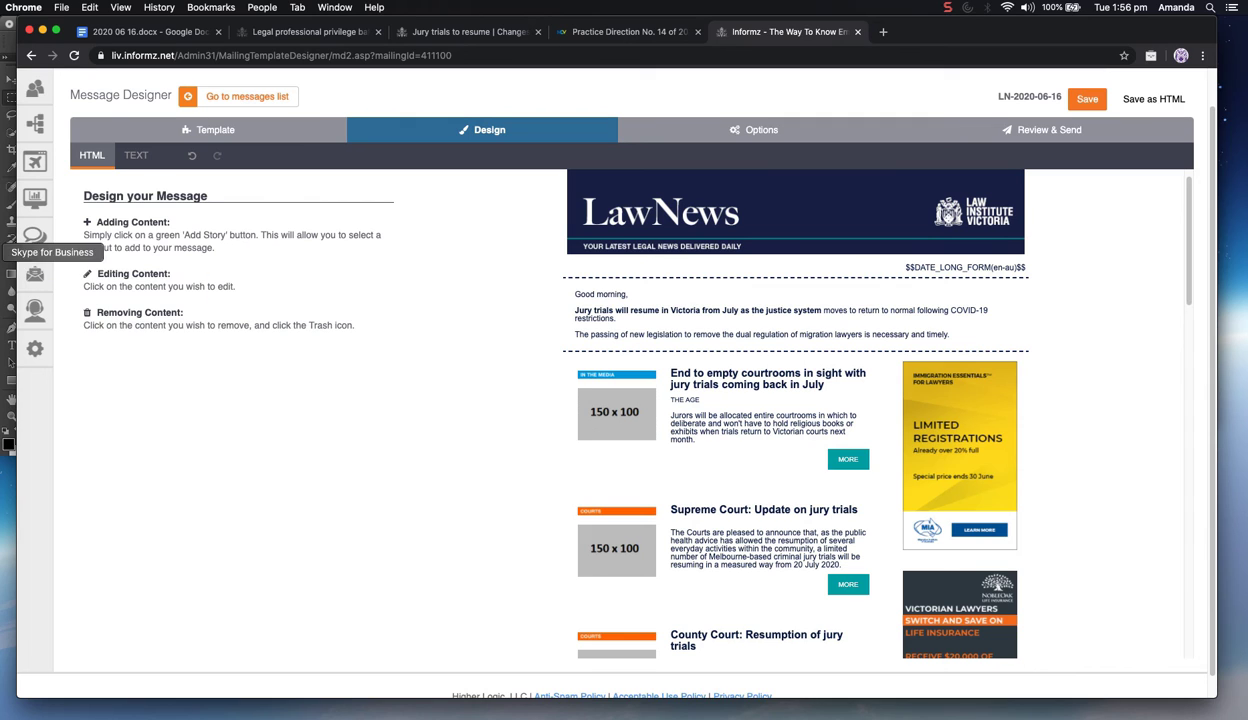
pyautogui.moveTo(40, 278)
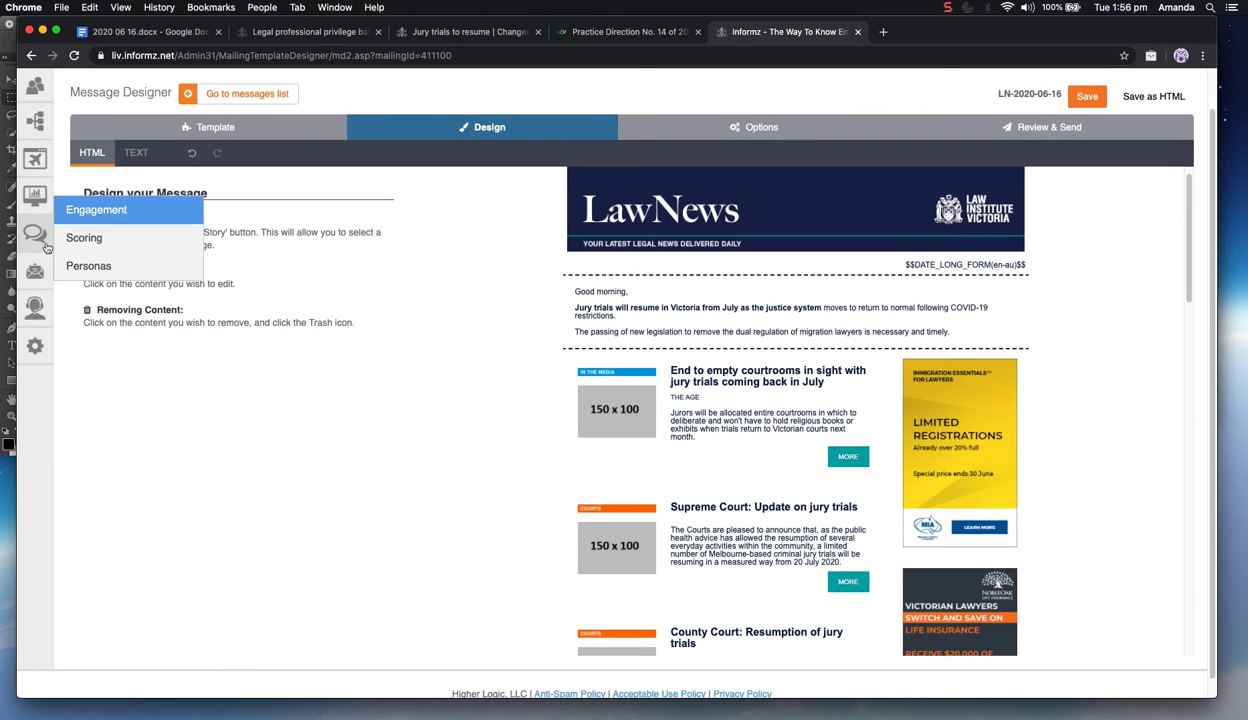
pyautogui.scroll(2, 39, 214)
pyautogui.moveTo(30, 180)
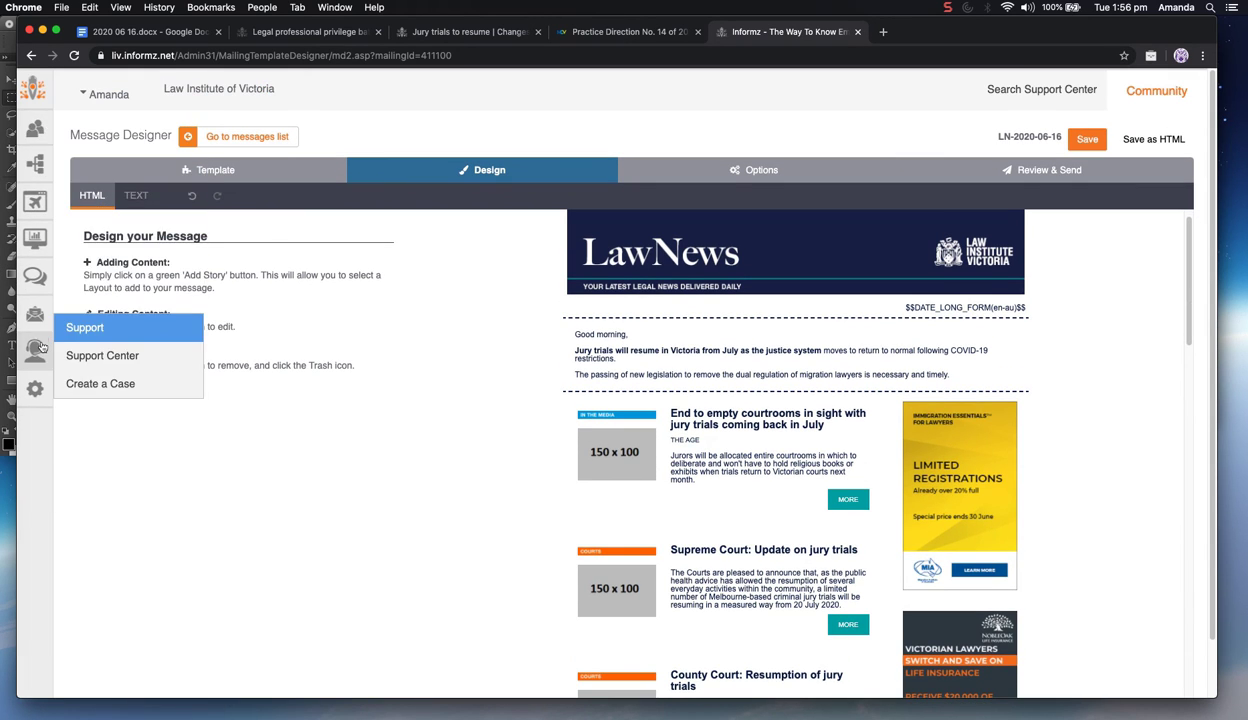
pyautogui.moveTo(38, 328)
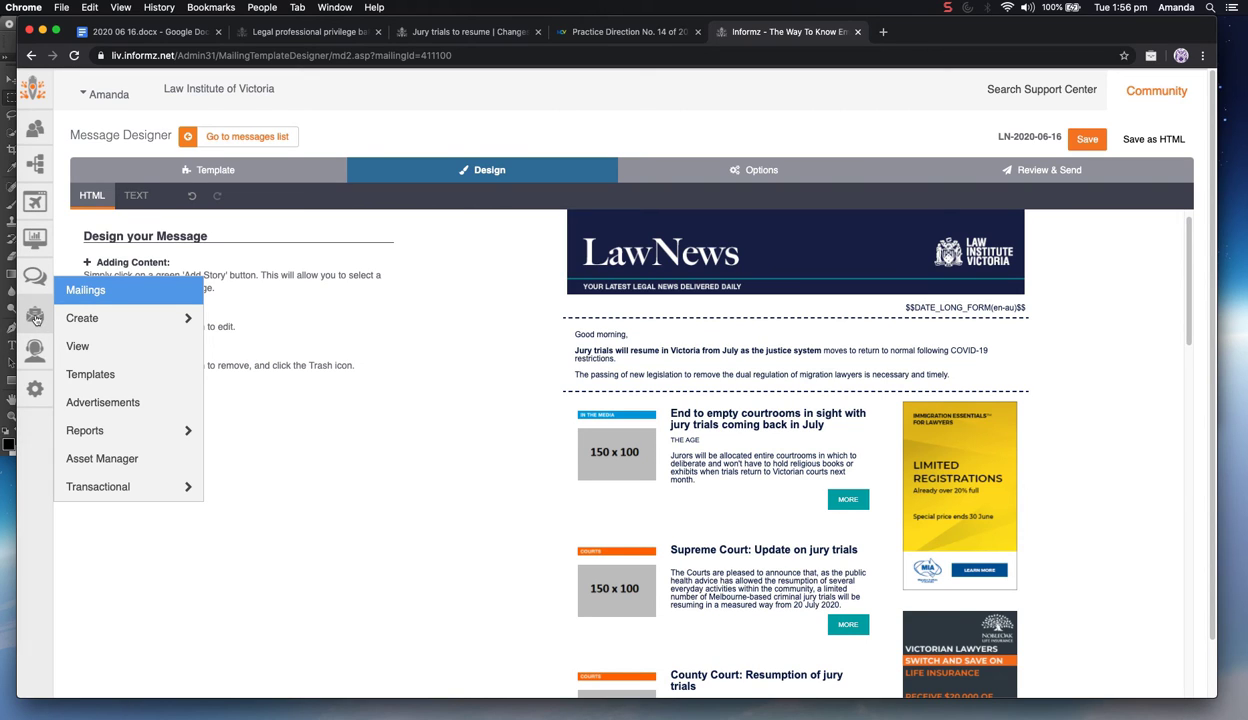
pyautogui.click(169, 467)
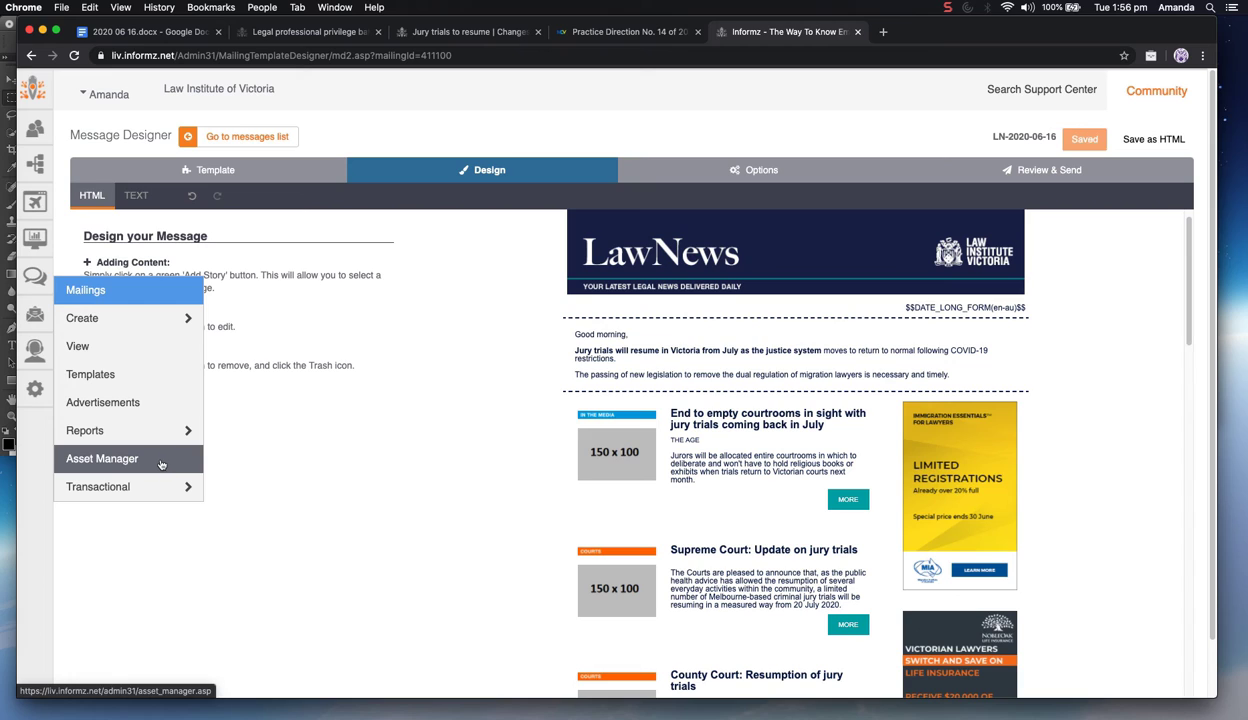
pyautogui.rightClick(161, 463)
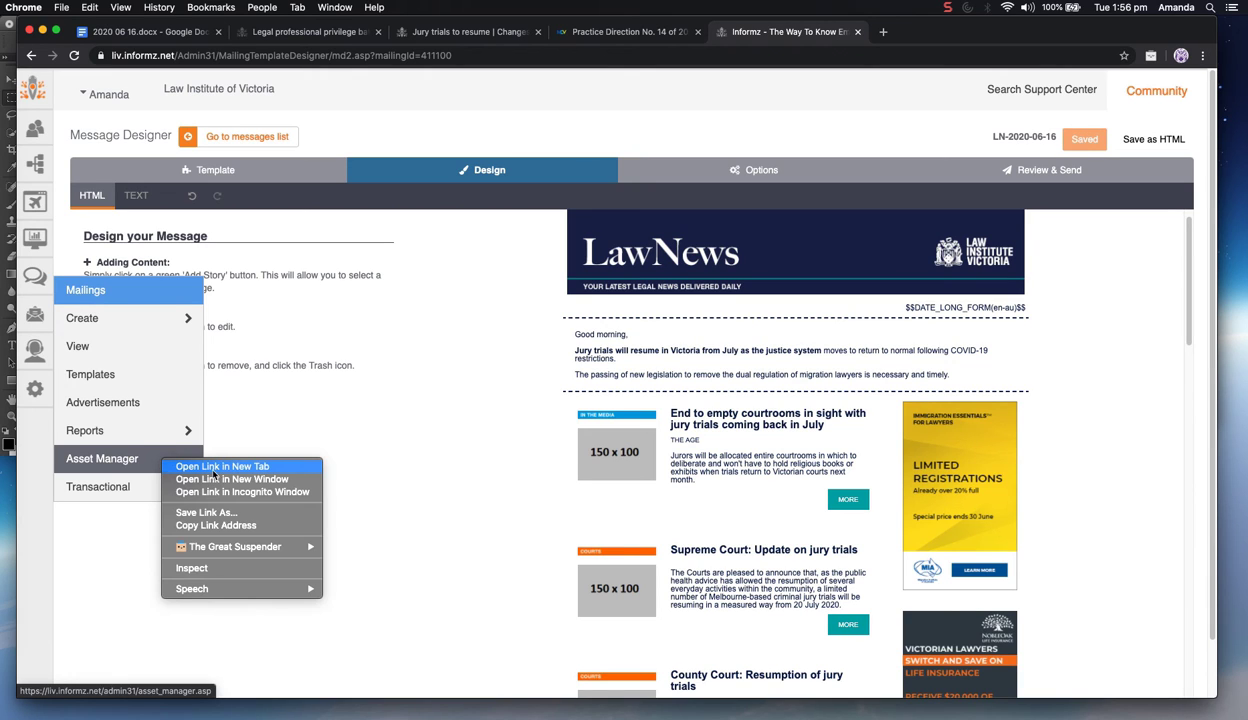
pyautogui.click(205, 454)
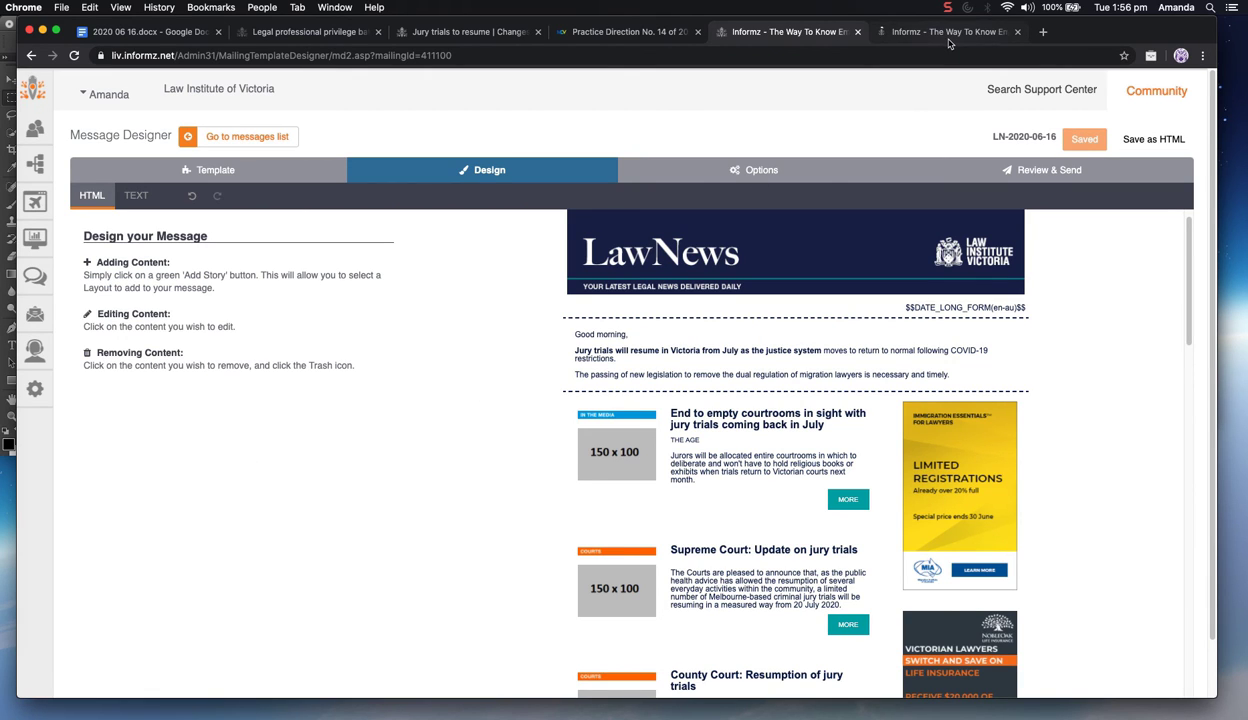
pyautogui.click(949, 37)
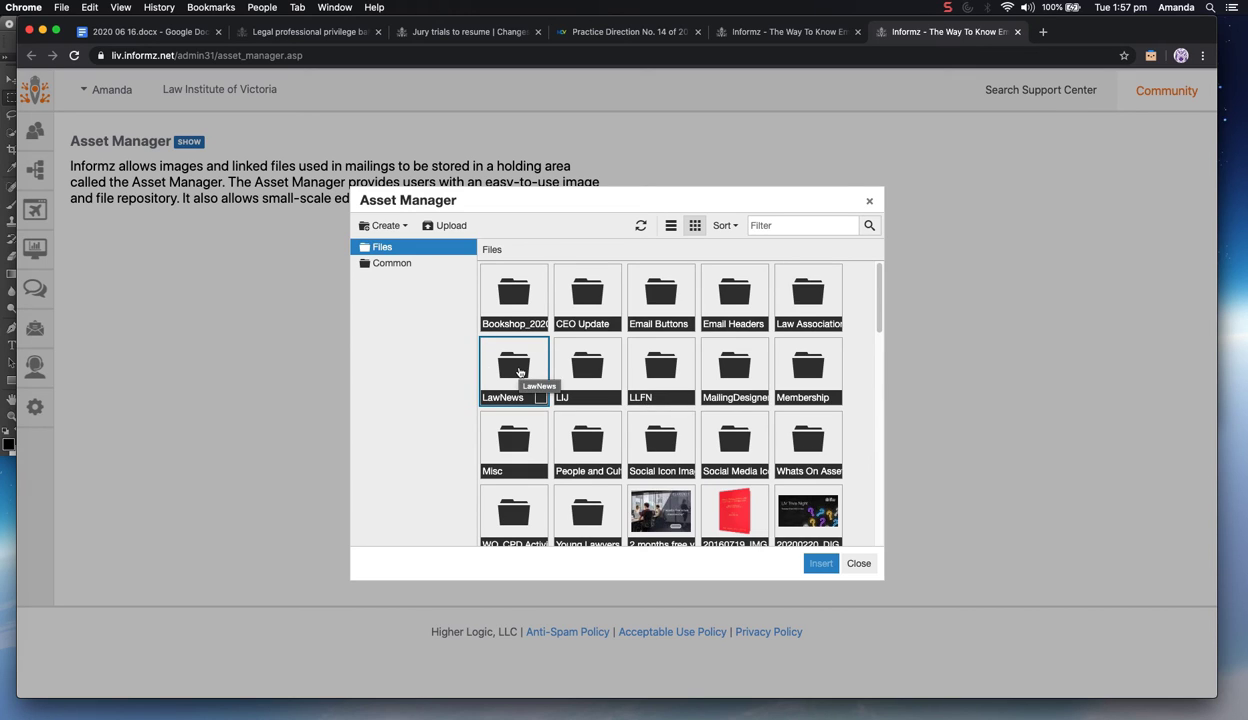
pyautogui.doubleClick(519, 372)
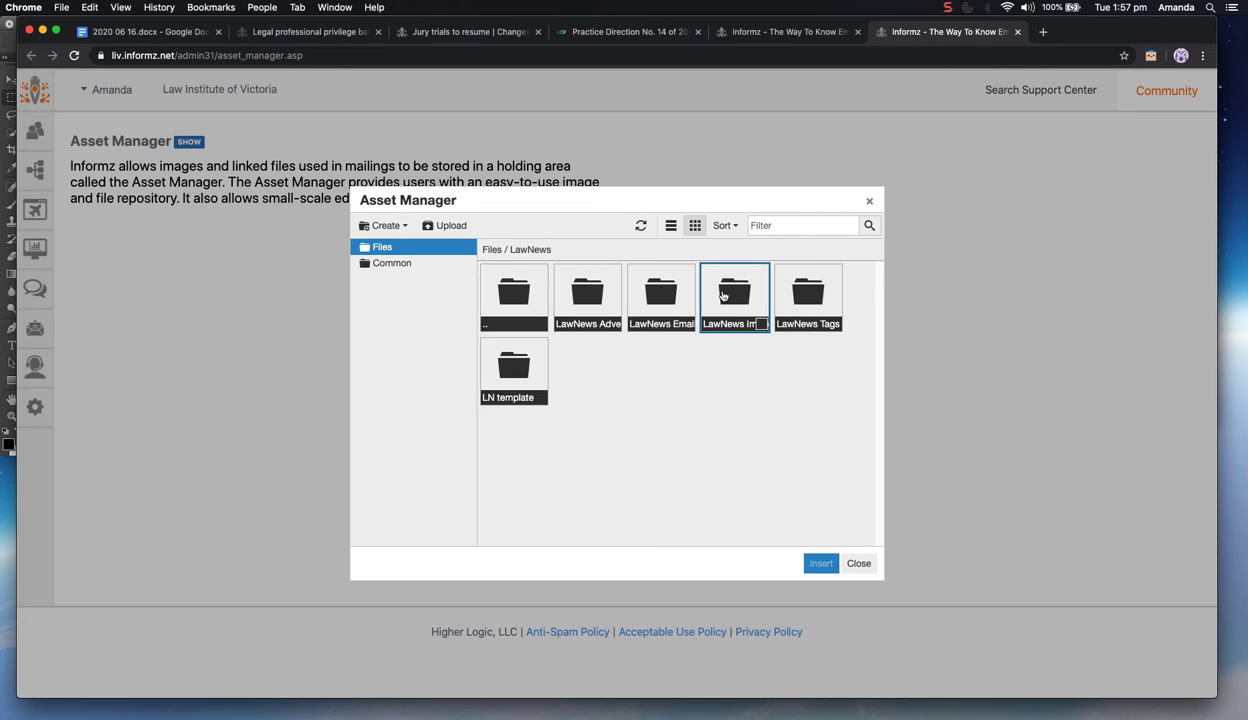
# Open the June folder under LawNews Images and 2020 in the Asset Manager
pyautogui.doubleClick(722, 295)
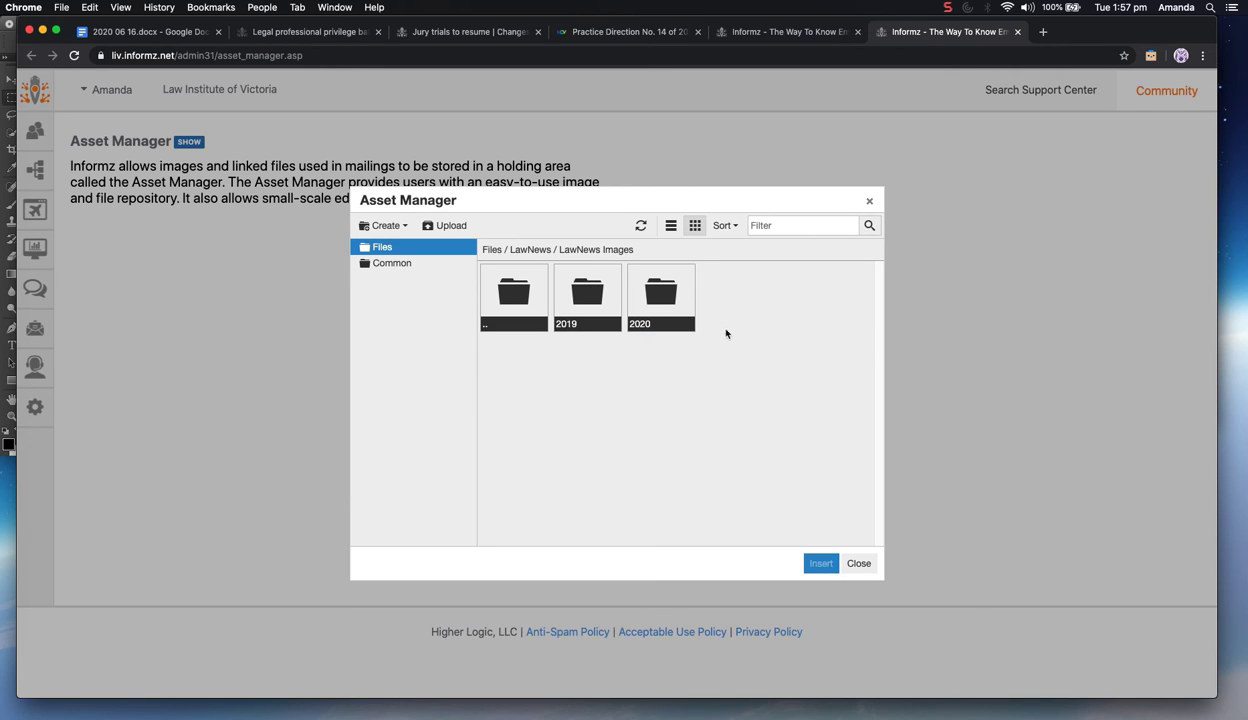
pyautogui.doubleClick(687, 308)
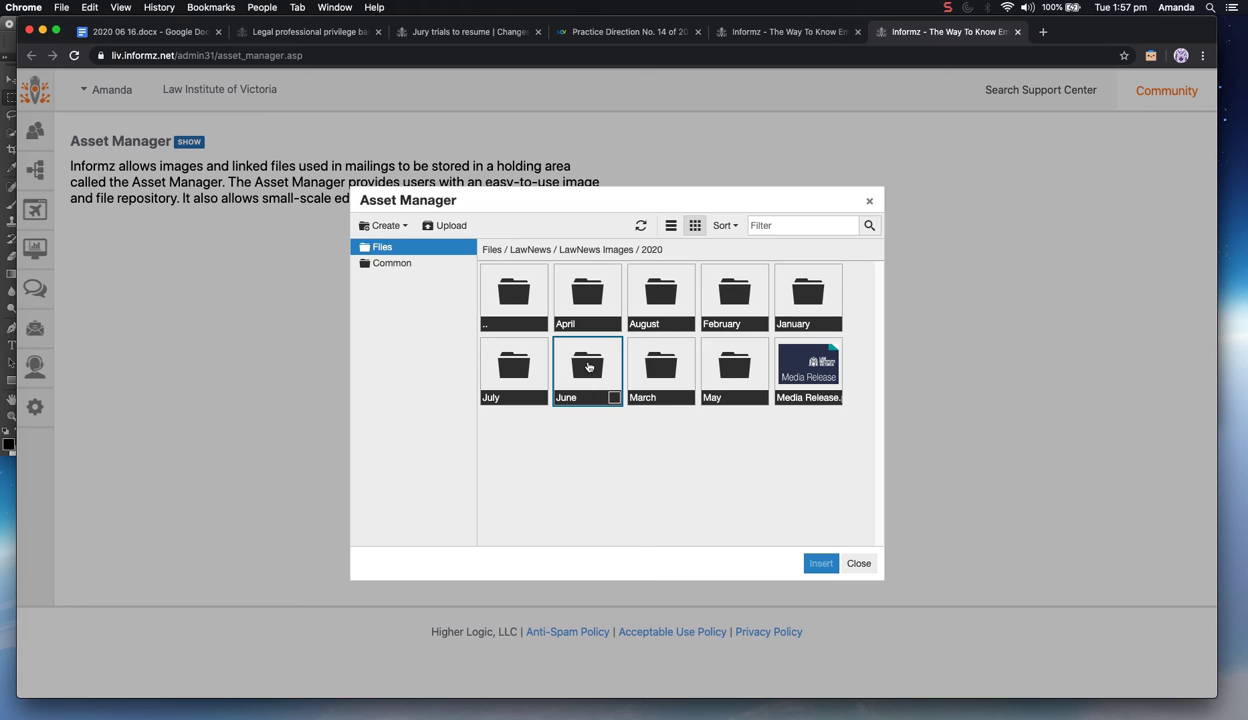
pyautogui.doubleClick(588, 366)
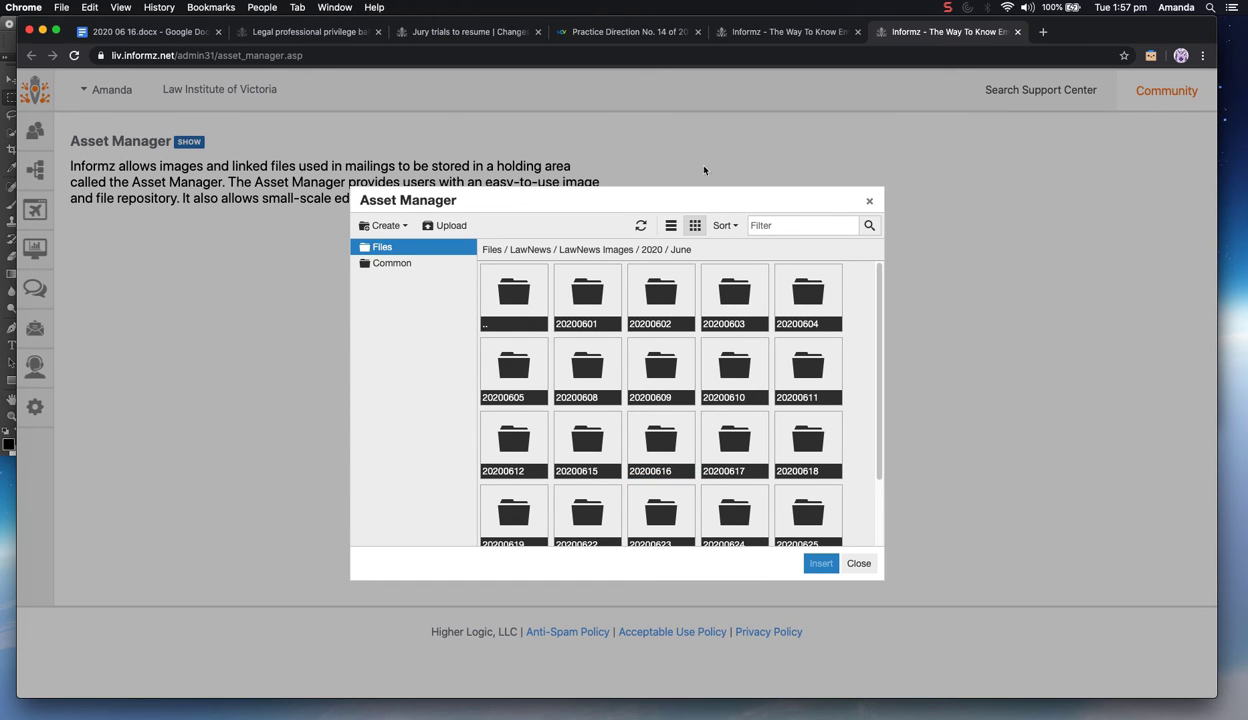
# Switch to Photoshop, paste the copied image into the LawNews document, and create a new 150 x 100 pixel CMYK document with a white background
pyautogui.click(765, 31)
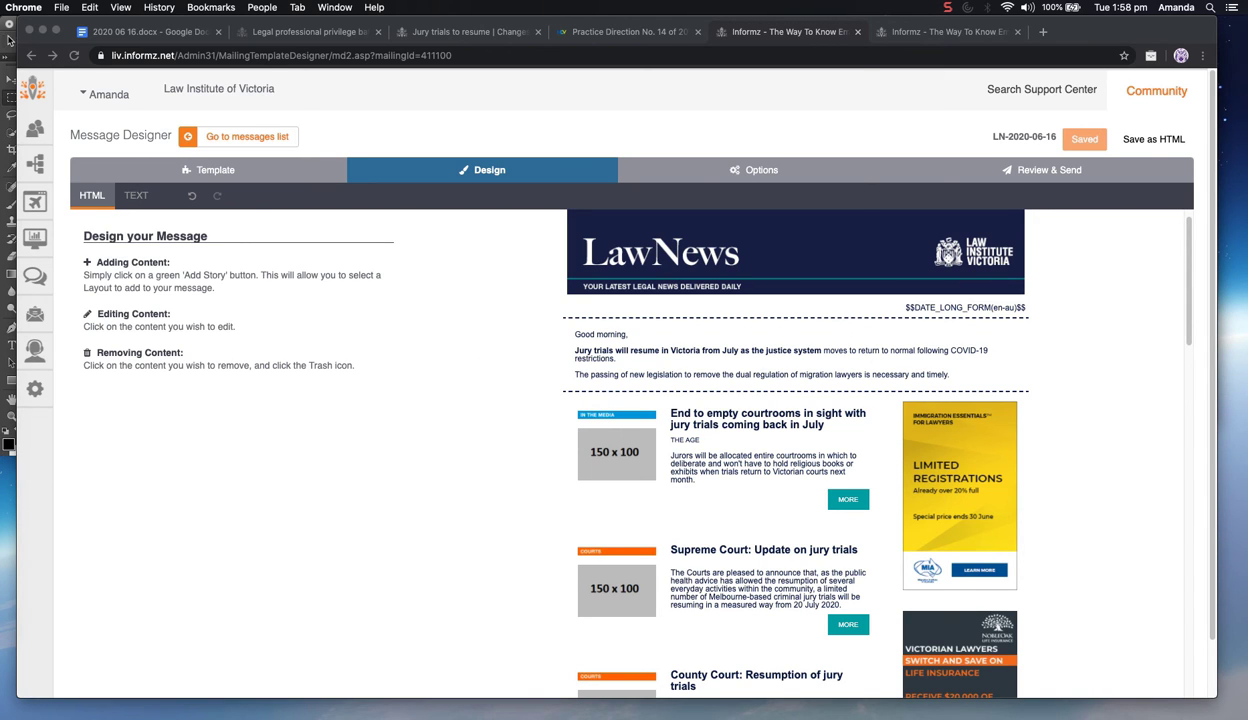
pyautogui.click(8, 40)
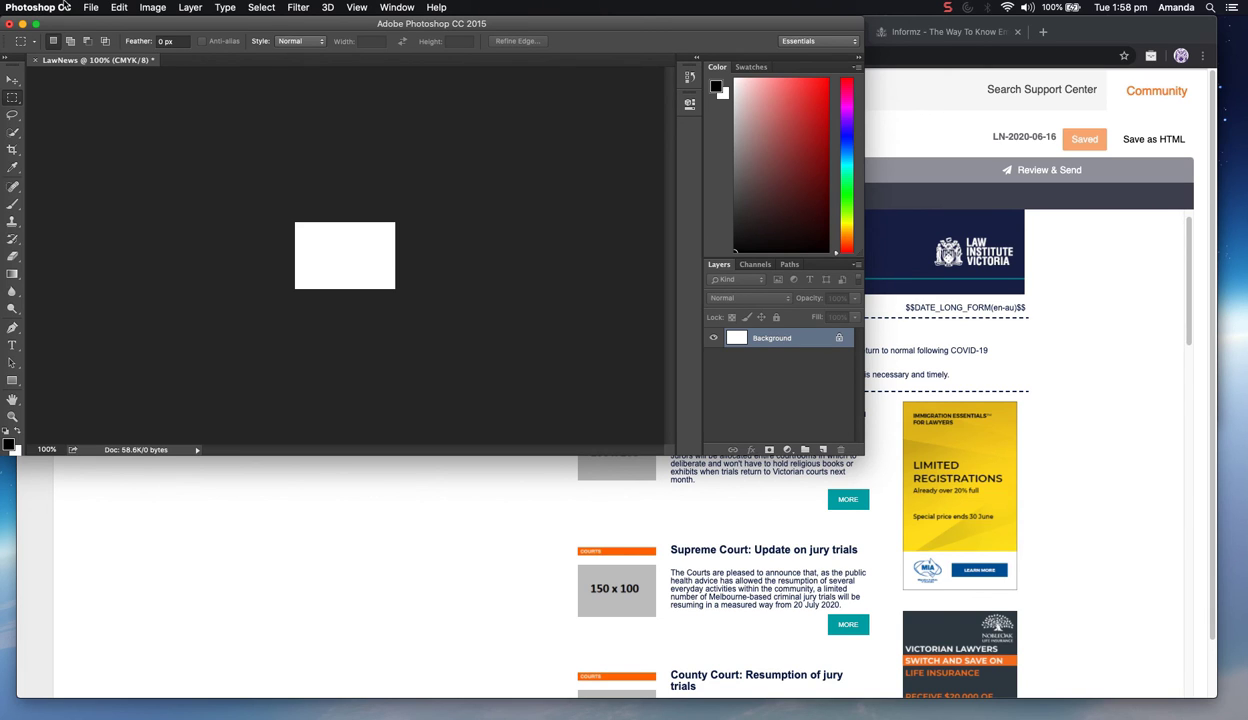
pyautogui.press('cmd+v')
pyautogui.click(90, 7)
pyautogui.click(100, 24)
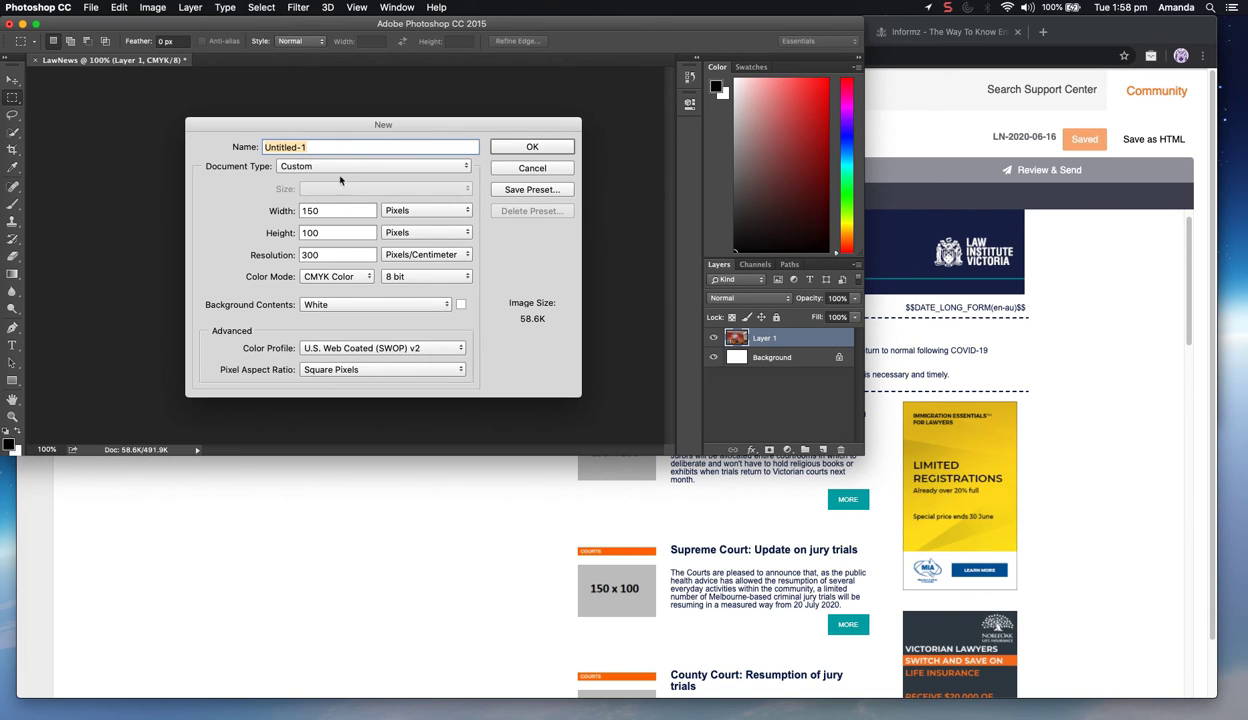
pyautogui.click(310, 210)
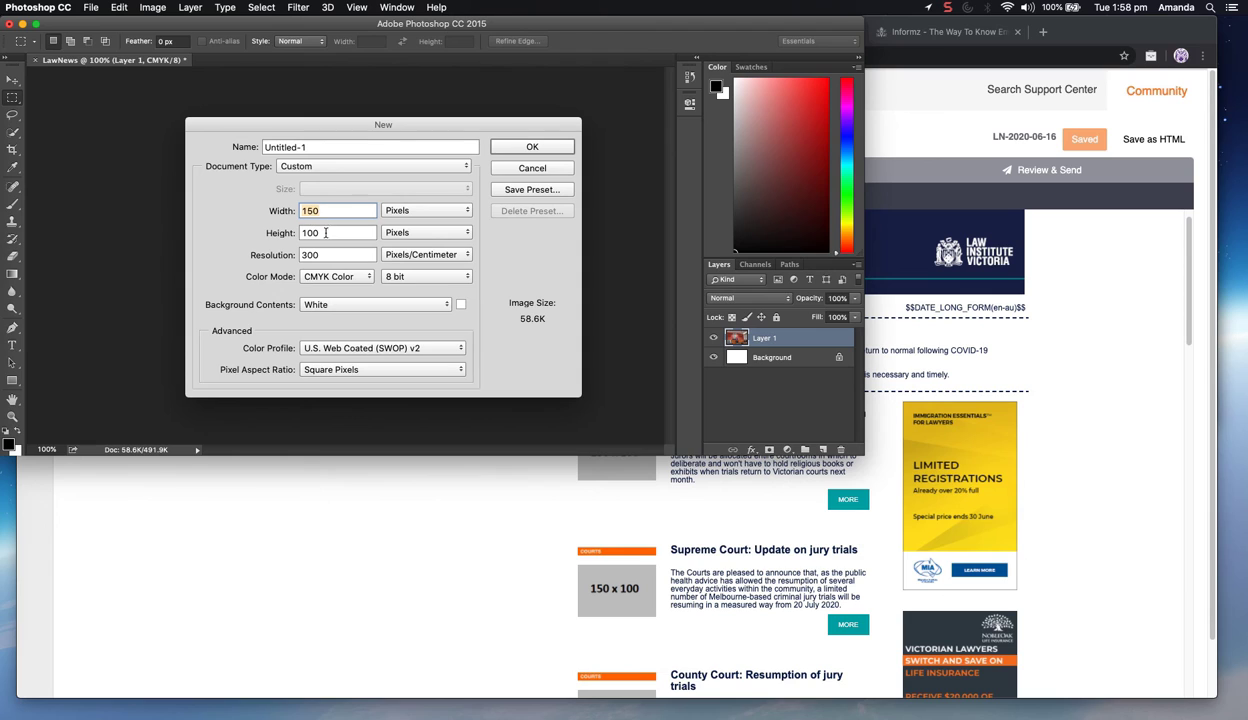
pyautogui.press('Tab')
pyautogui.click(532, 148)
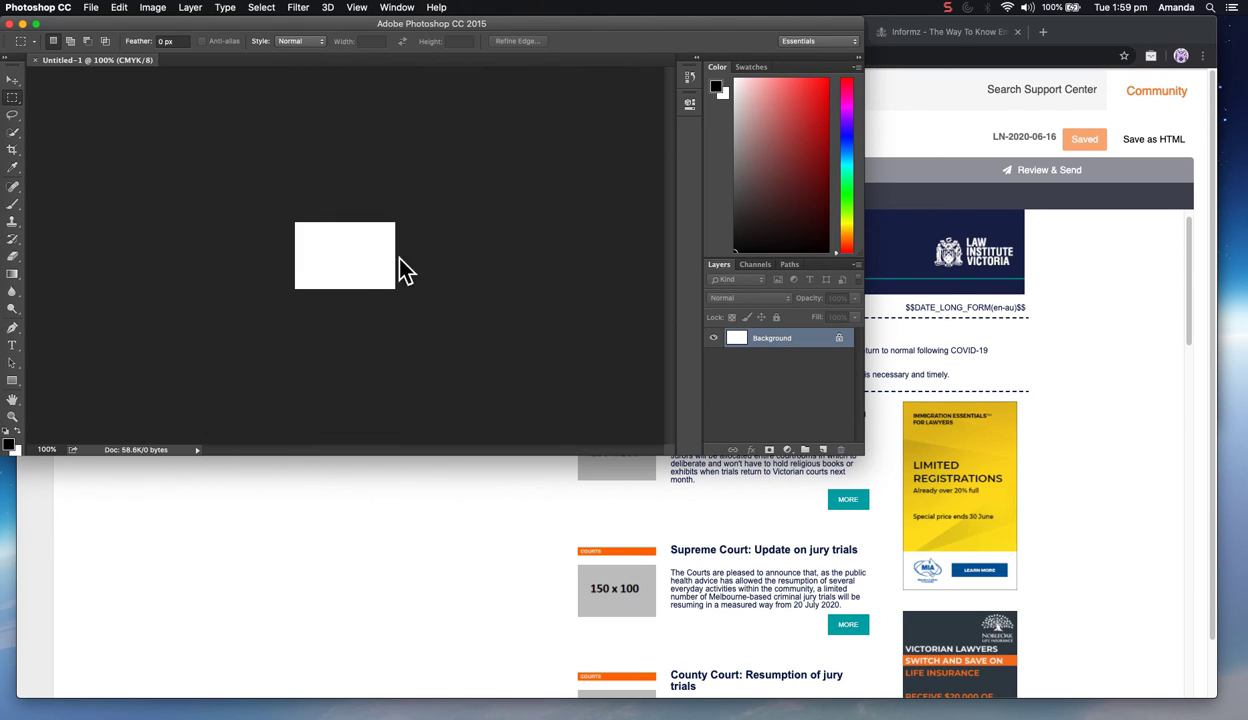
# Return to the LN-2020-06-16 message in Chrome and copy the web address from the migration lawyers story's headline link
pyautogui.click(1066, 338)
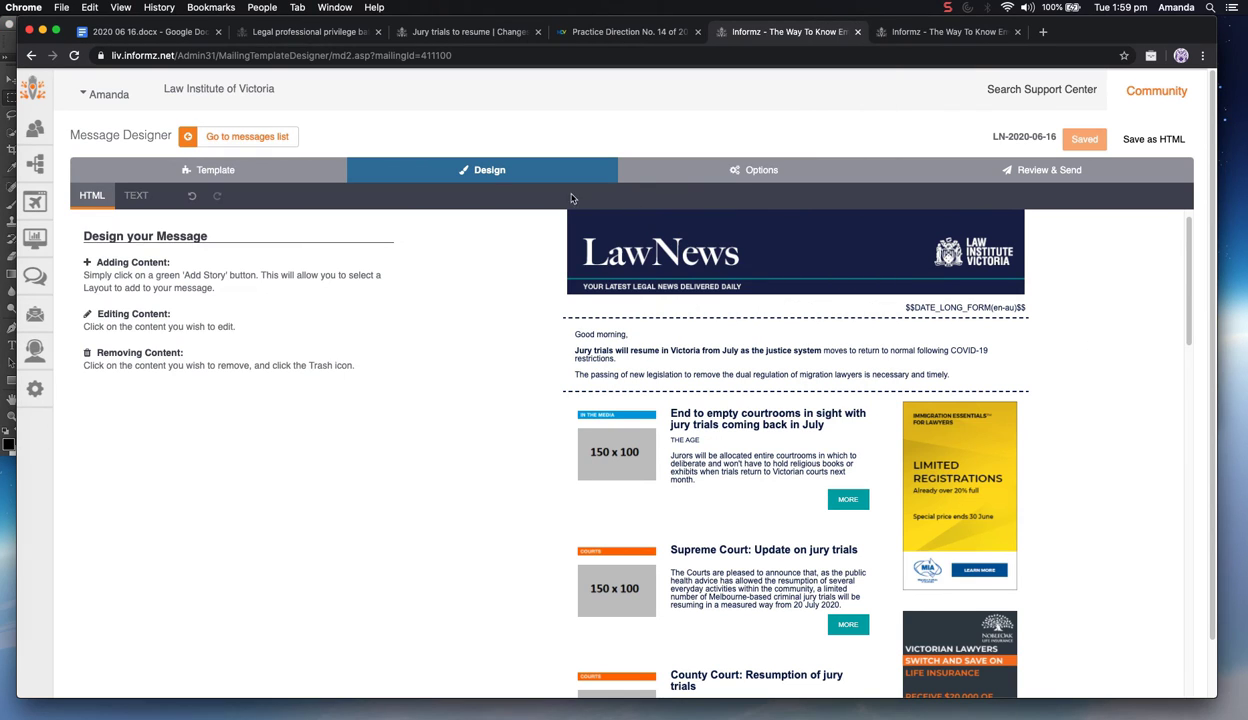
pyautogui.moveTo(1126, 36); pyautogui.dragTo(1108, 37)
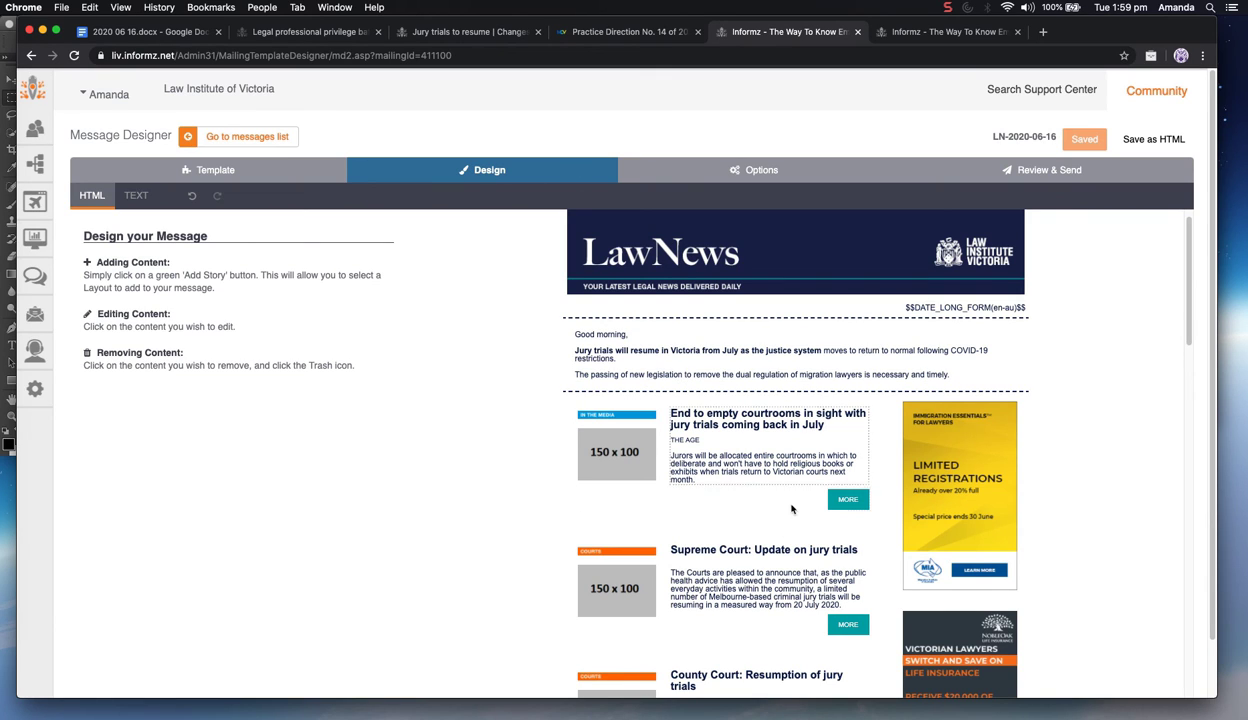
pyautogui.click(652, 374)
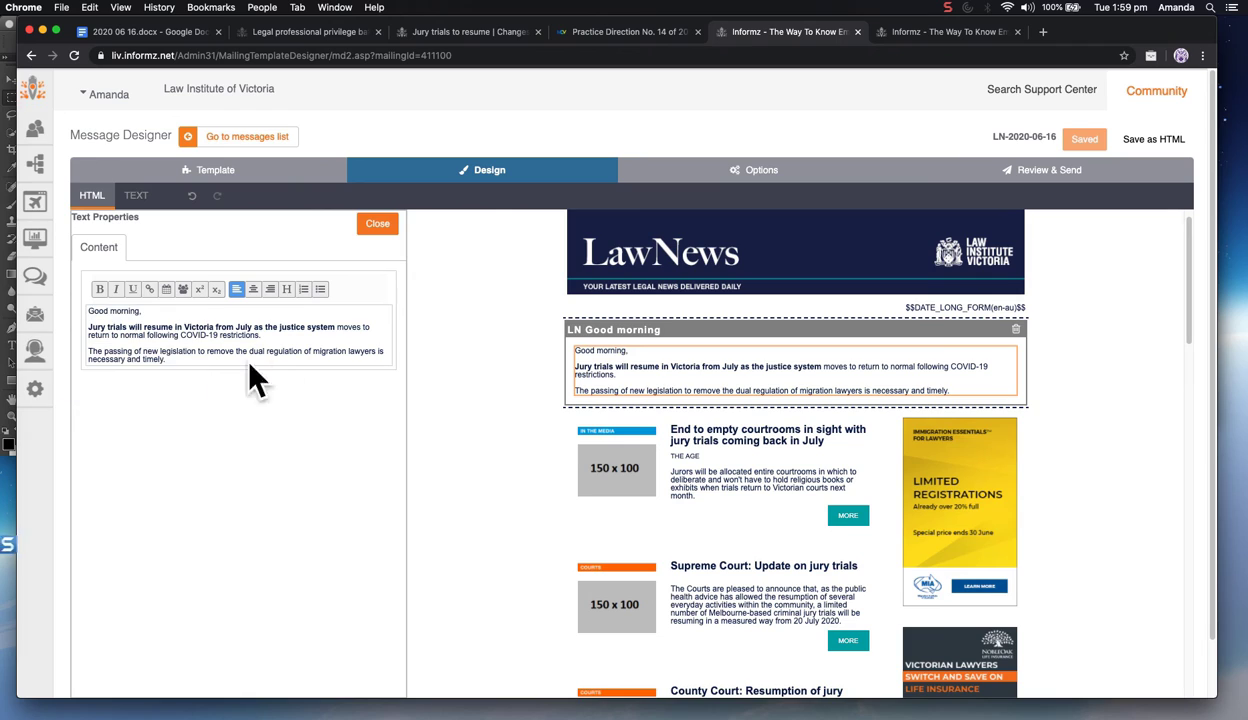
pyautogui.click(180, 363)
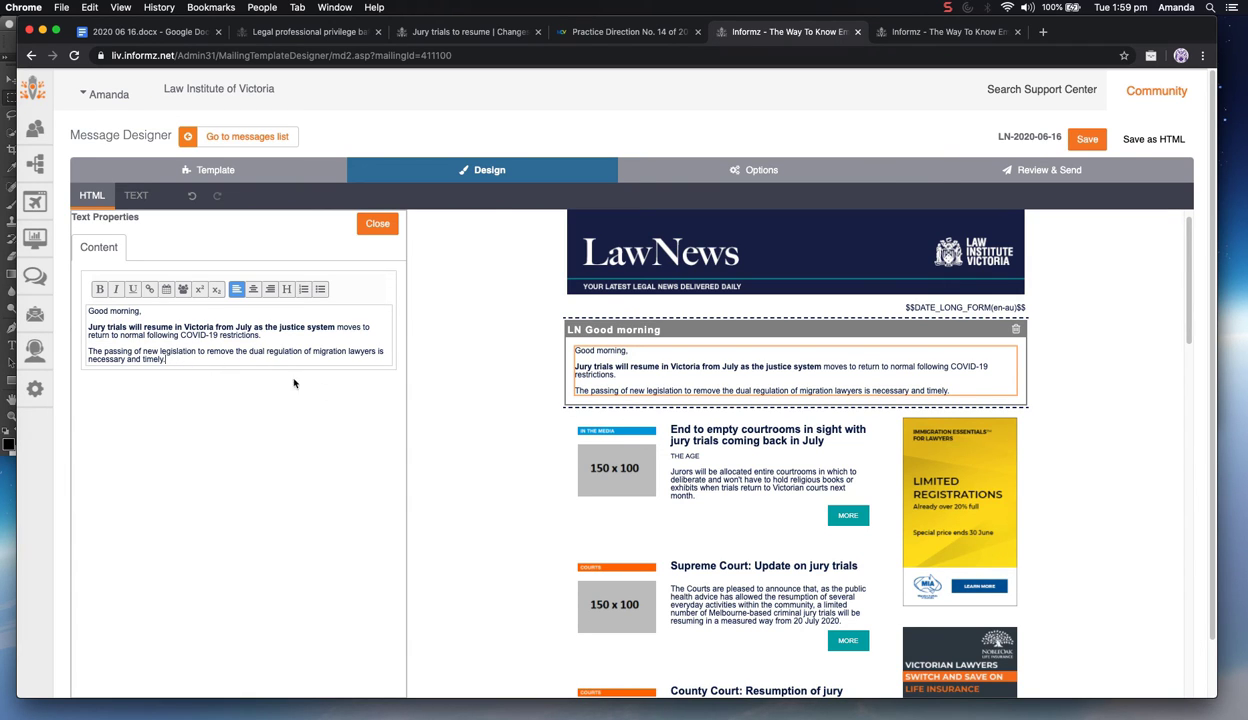
pyautogui.scroll(-5, 740, 540)
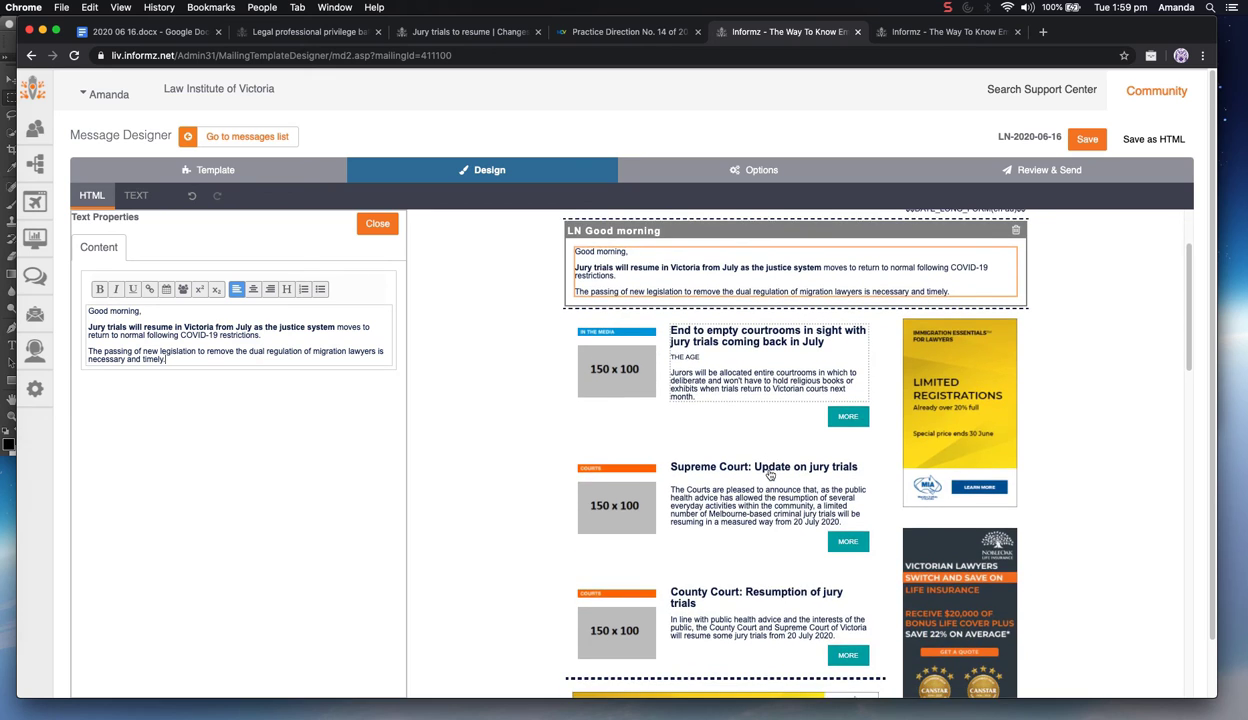
pyautogui.click(728, 598)
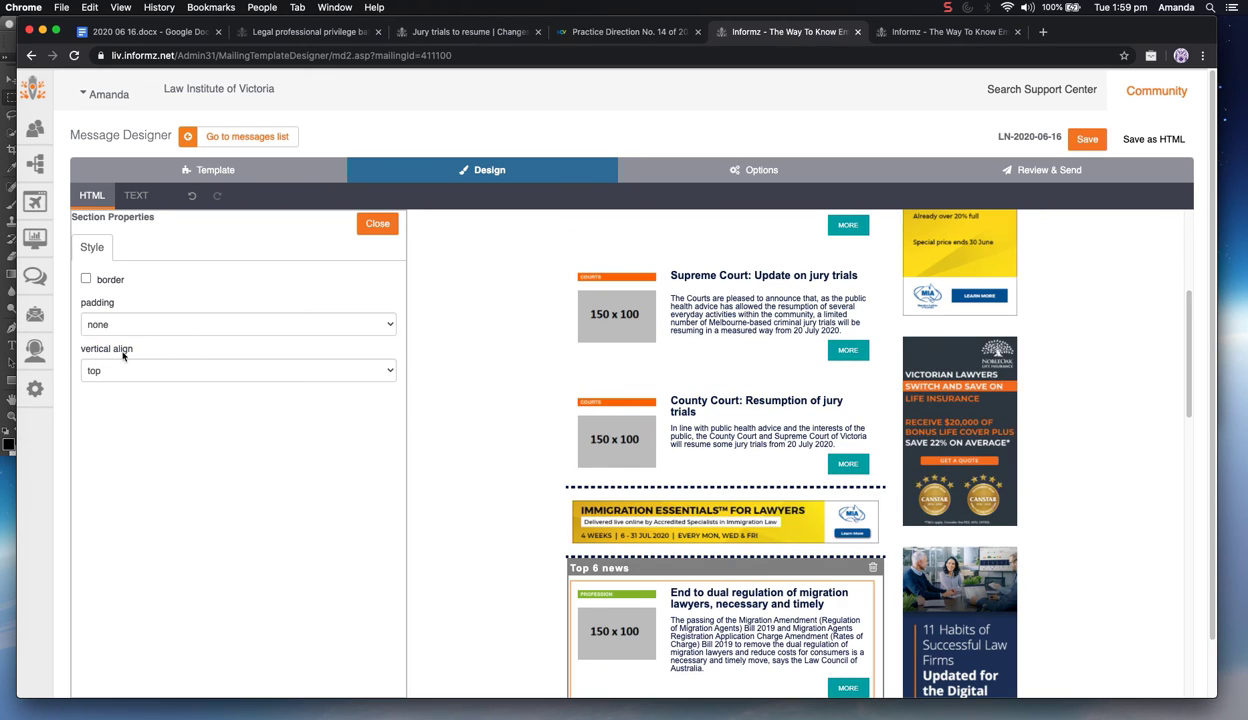
pyautogui.click(728, 598)
pyautogui.click(147, 317)
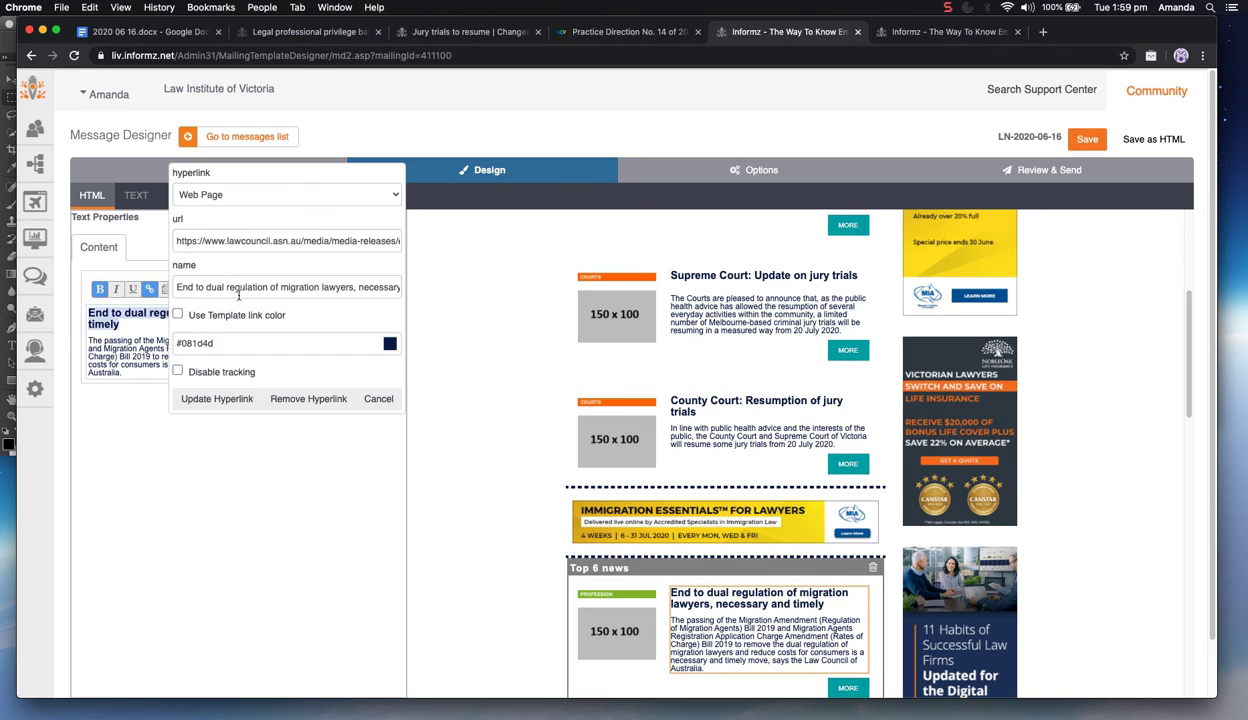
pyautogui.click(220, 240)
pyautogui.press('super+a')
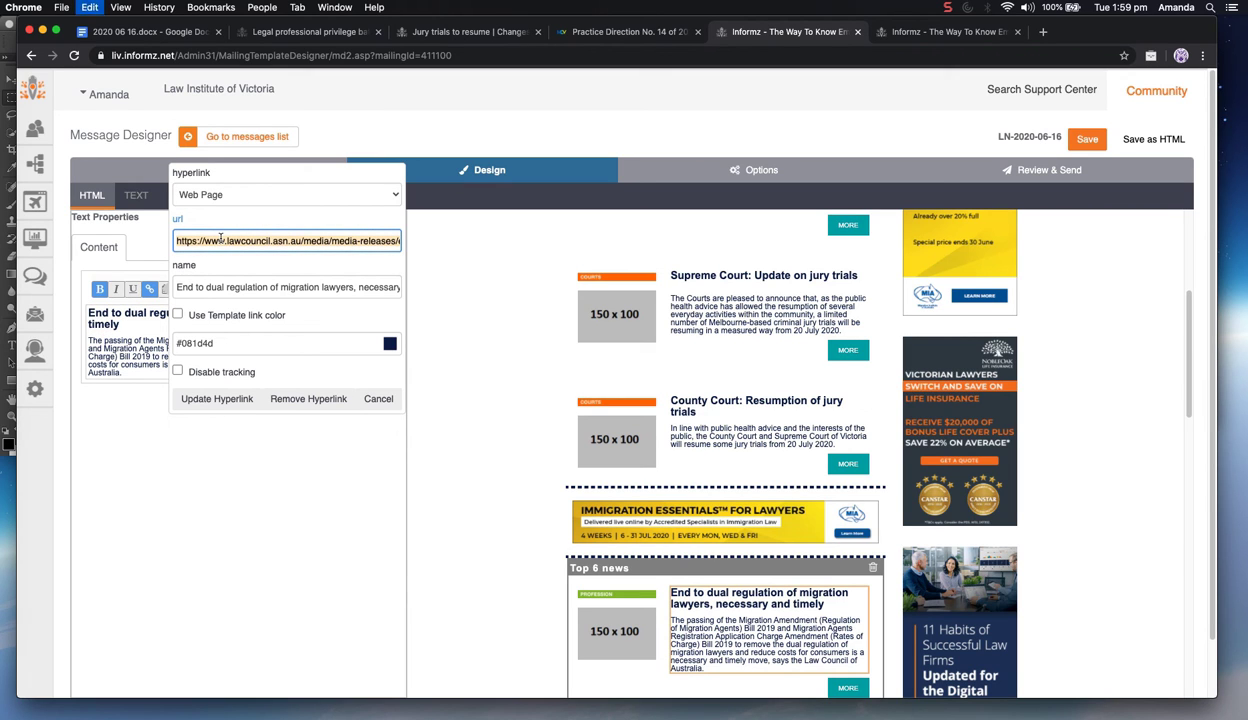
# Set up a hyperlink on "dual regulation of migration lawyers" in the Good morning text with the copied URL and link colour 081D4D
pyautogui.click(762, 387)
pyautogui.scroll(5, 762, 387)
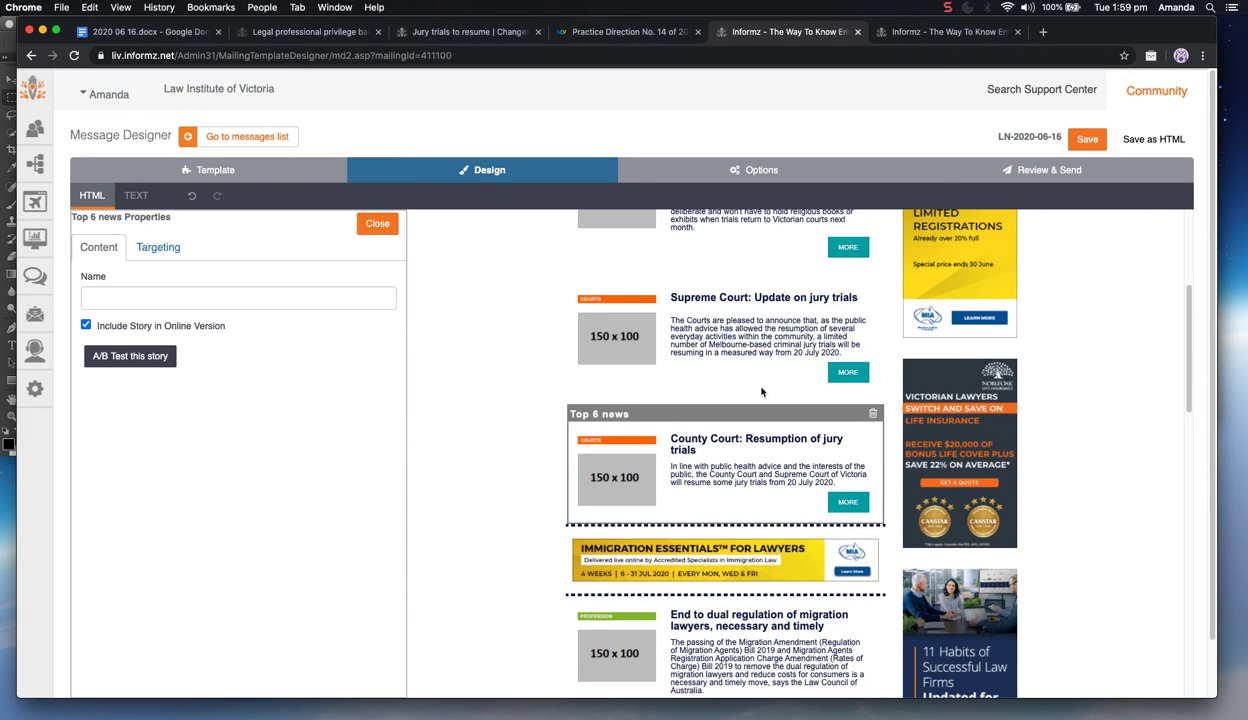
pyautogui.click(719, 390)
pyautogui.click(719, 390)
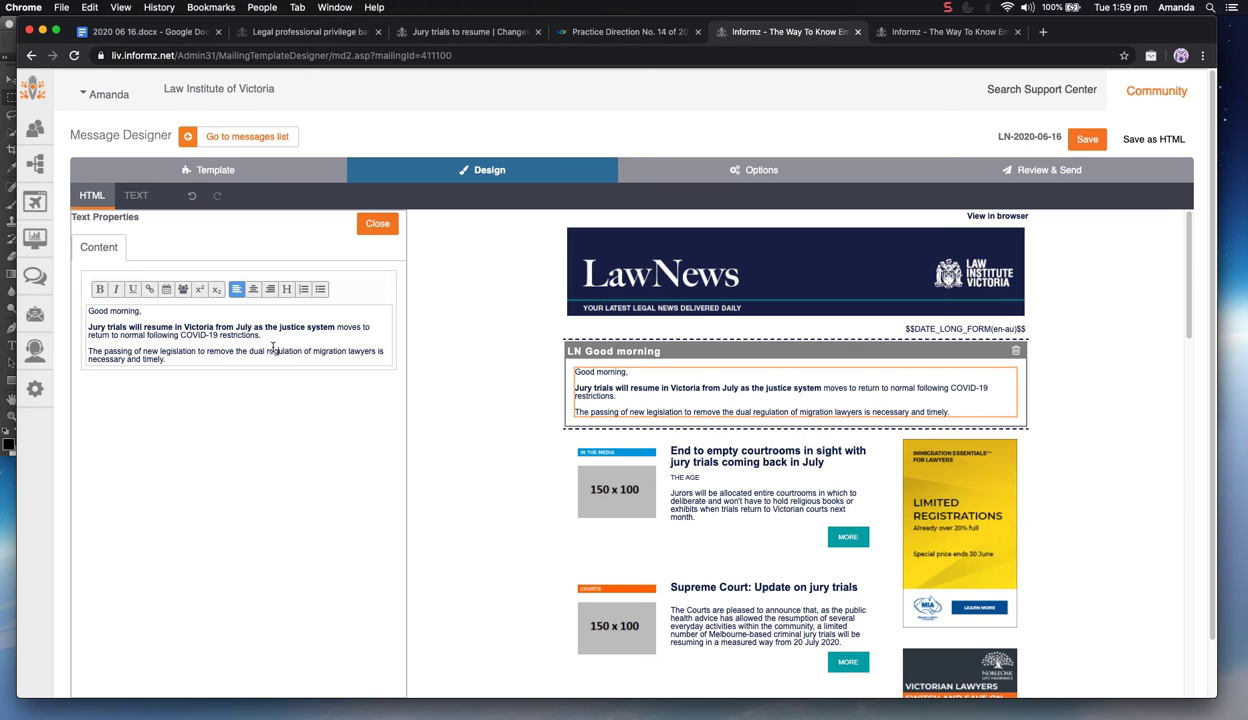
pyautogui.moveTo(250, 350); pyautogui.dragTo(379, 352)
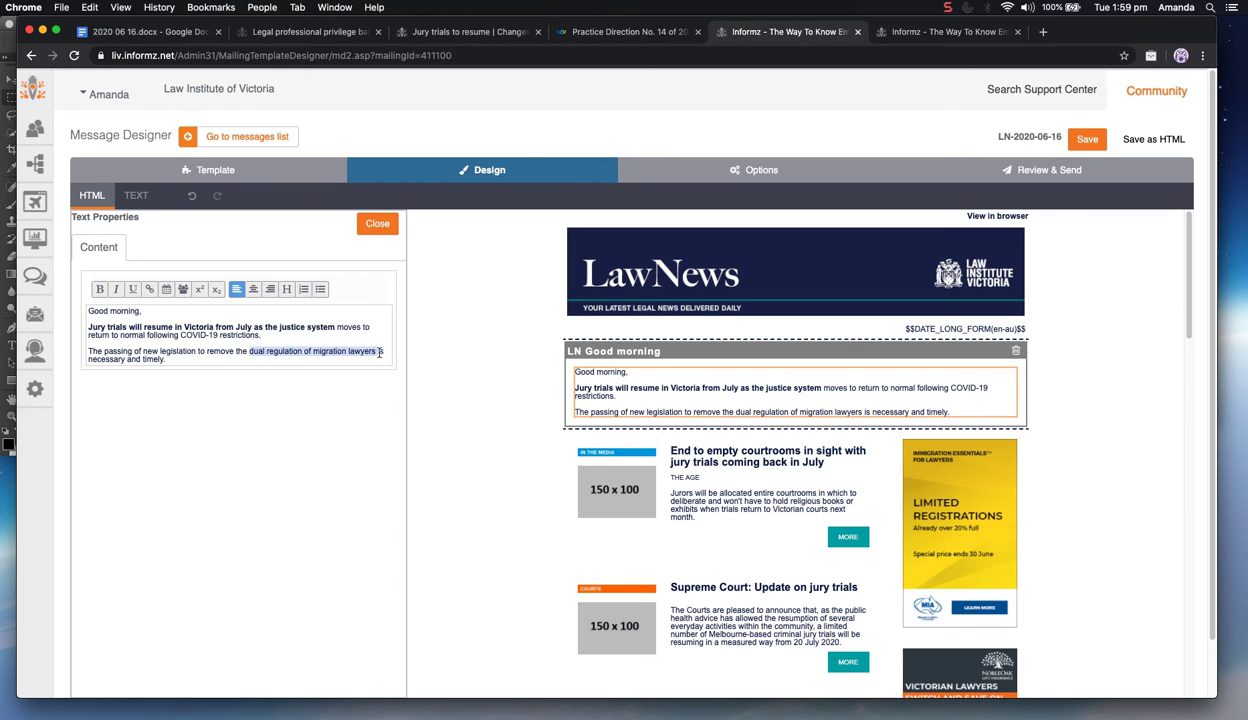
pyautogui.click(151, 290)
pyautogui.press('super+v')
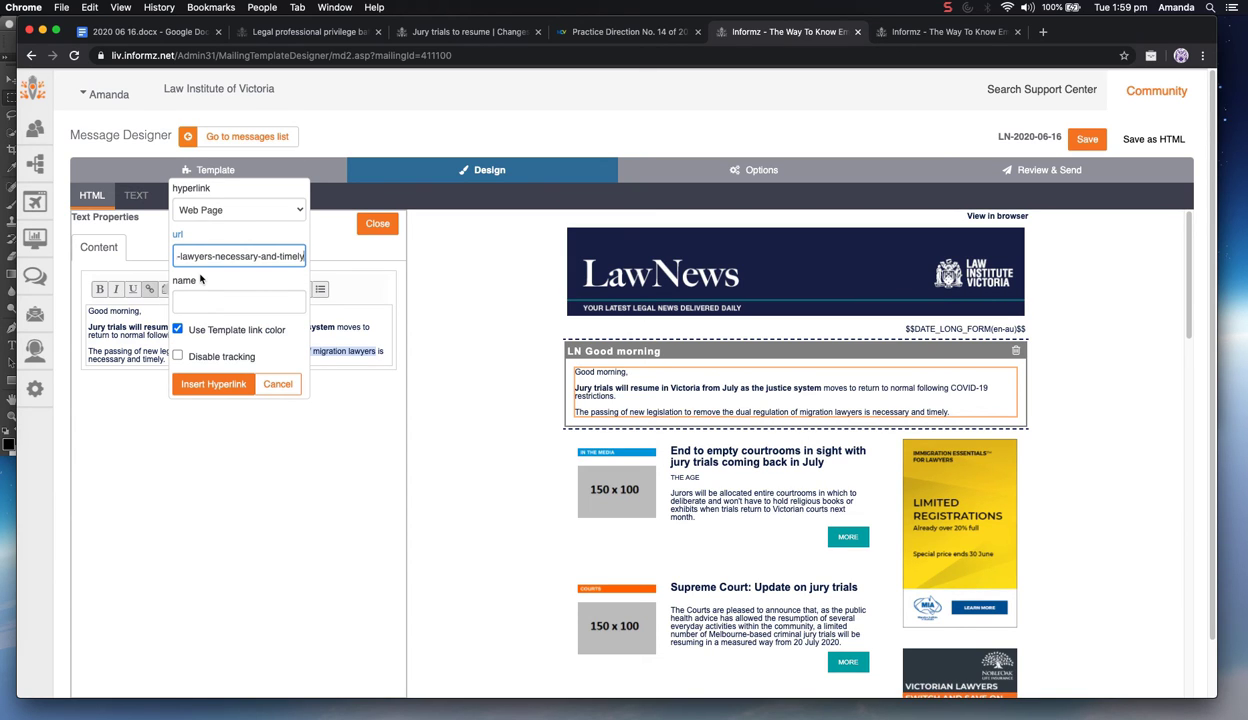
pyautogui.press('Tab')
pyautogui.click(223, 330)
pyautogui.click(225, 341)
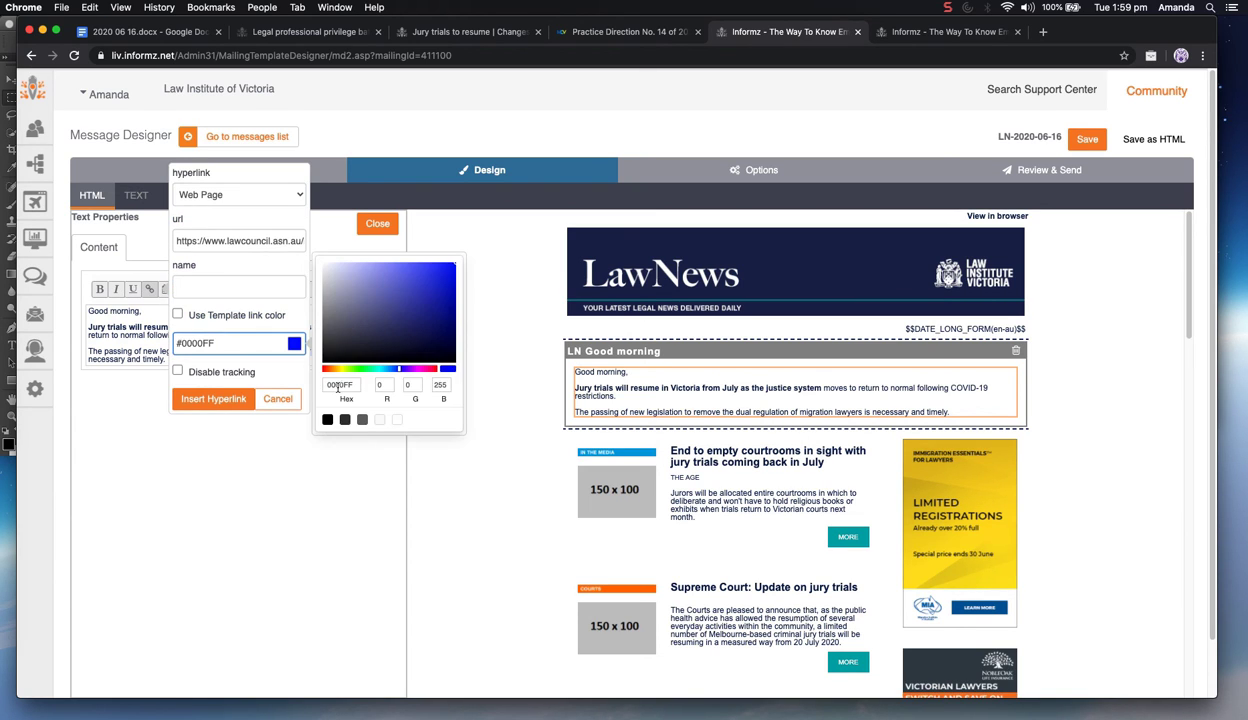
pyautogui.click(338, 385)
pyautogui.write('081D4D')
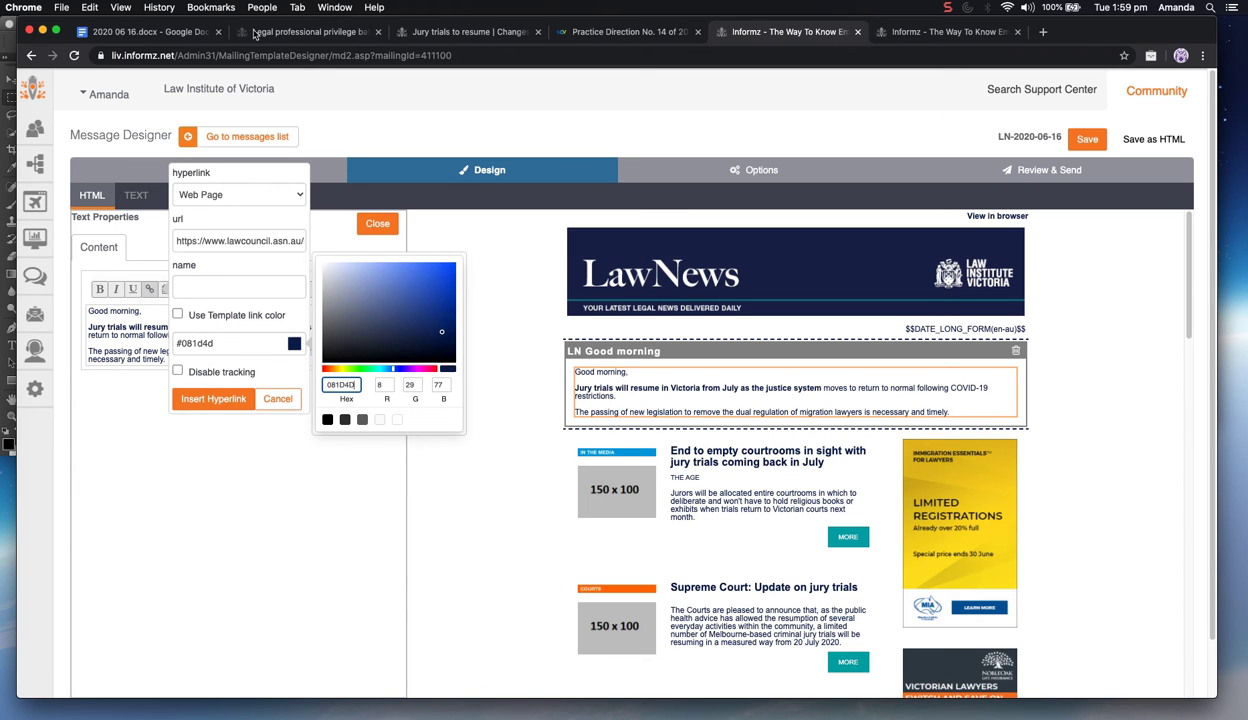
# Name the link "End to dual regulation of migration lawyers, necessary and timely" from the 2020 06 16 document, insert it, and bold the linked text
pyautogui.click(163, 33)
pyautogui.scroll(5, 553, 327)
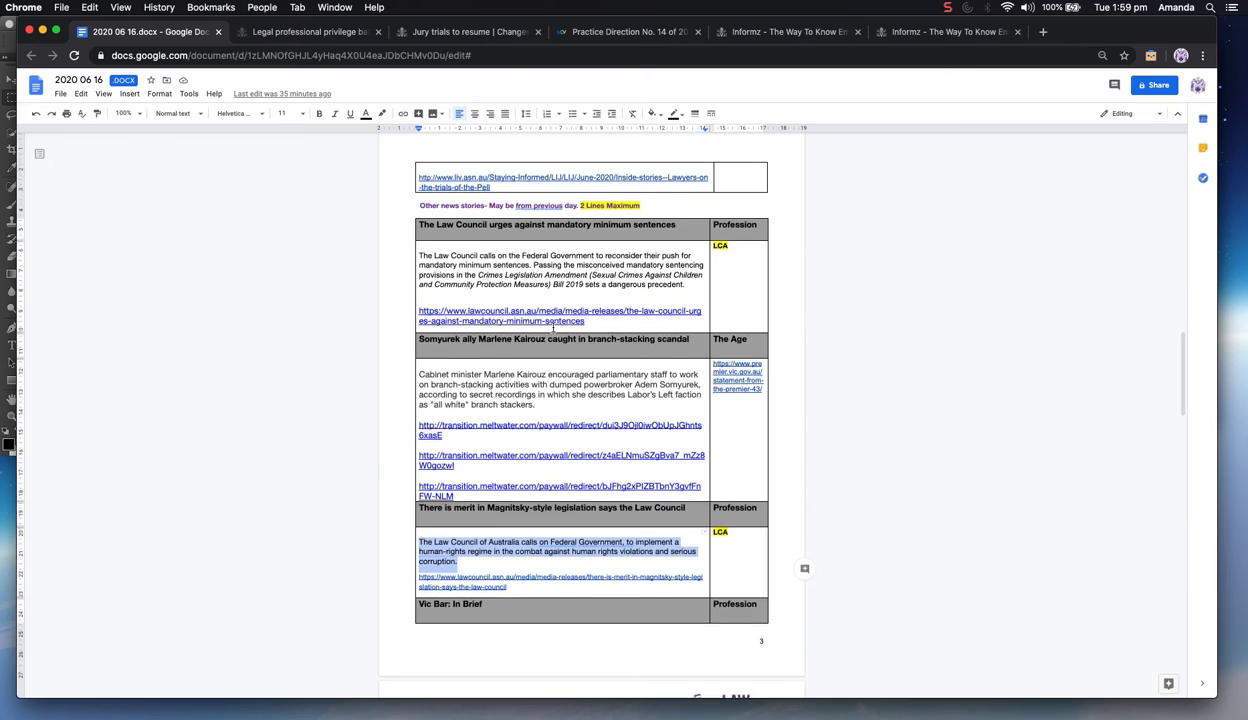
pyautogui.moveTo(687, 194); pyautogui.dragTo(535, 192)
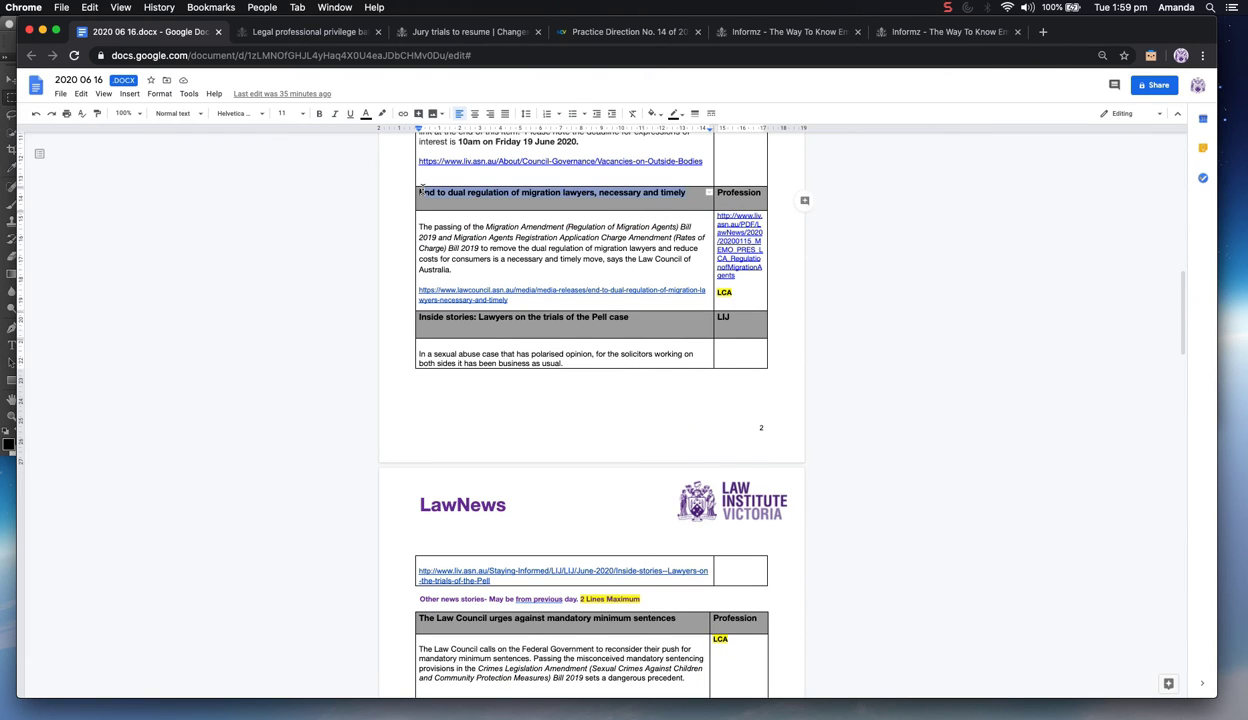
pyautogui.press('super+c')
pyautogui.click(890, 32)
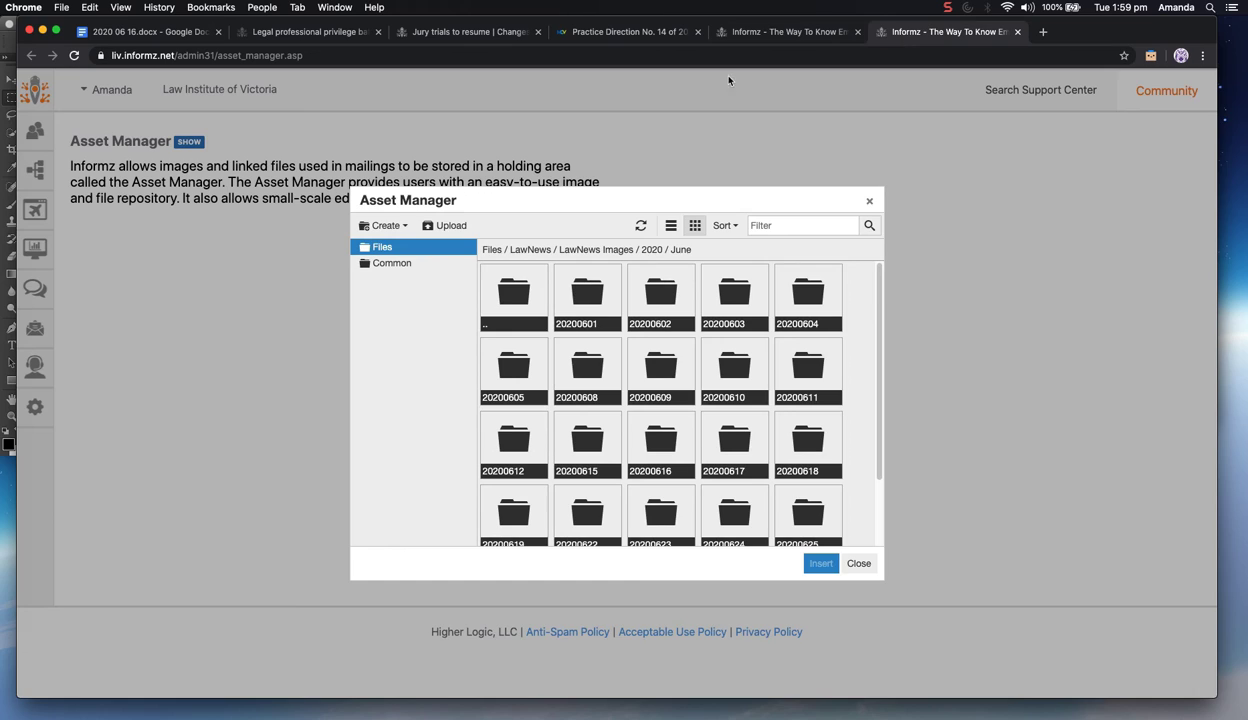
pyautogui.click(769, 31)
pyautogui.click(225, 287)
pyautogui.press('super+v')
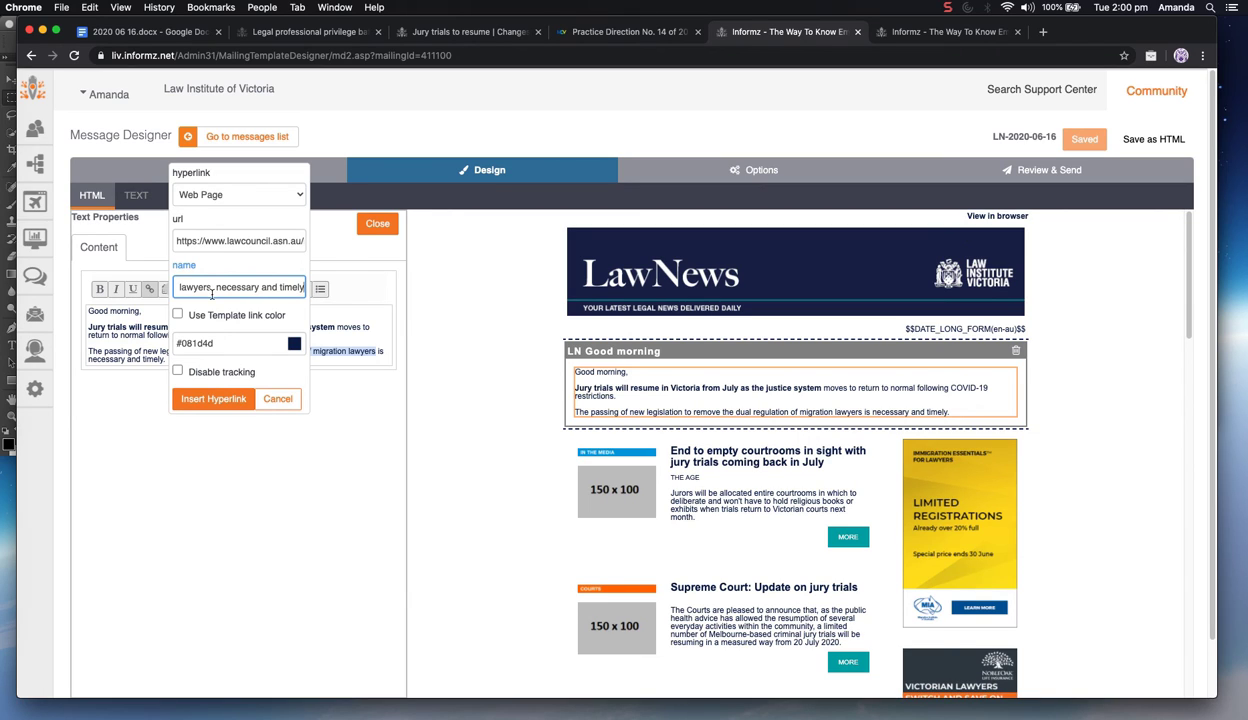
pyautogui.click(213, 398)
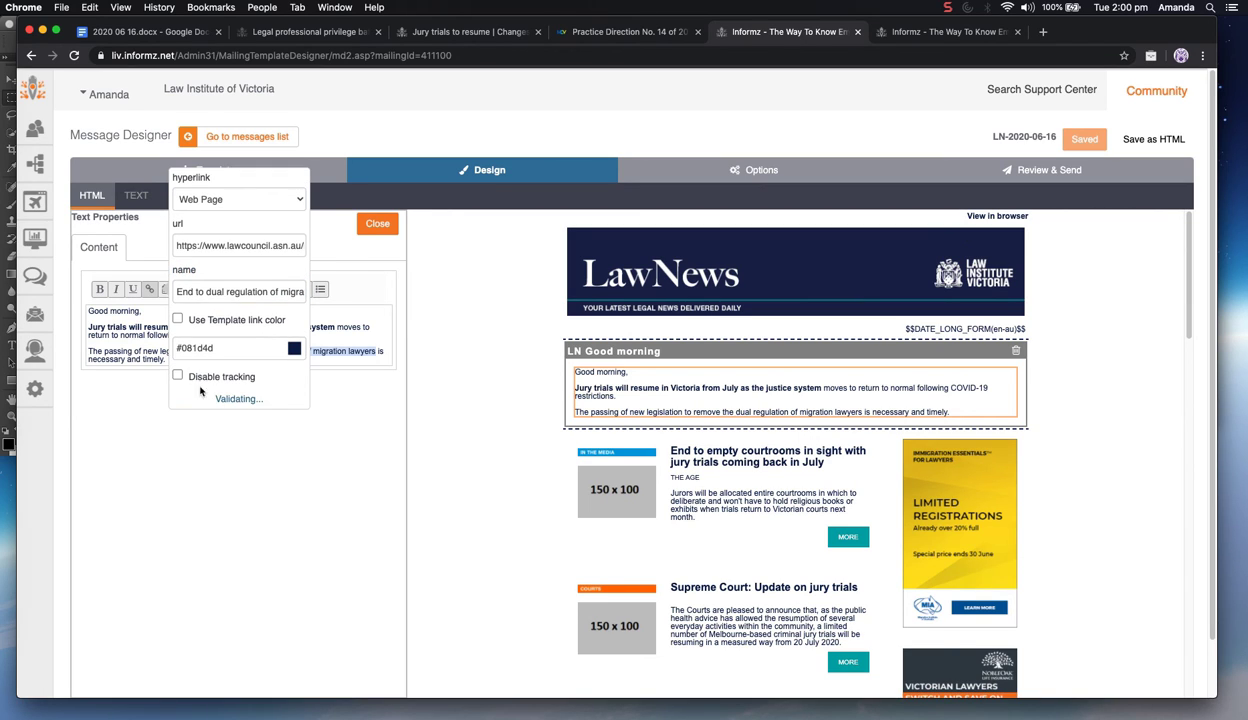
pyautogui.click(101, 291)
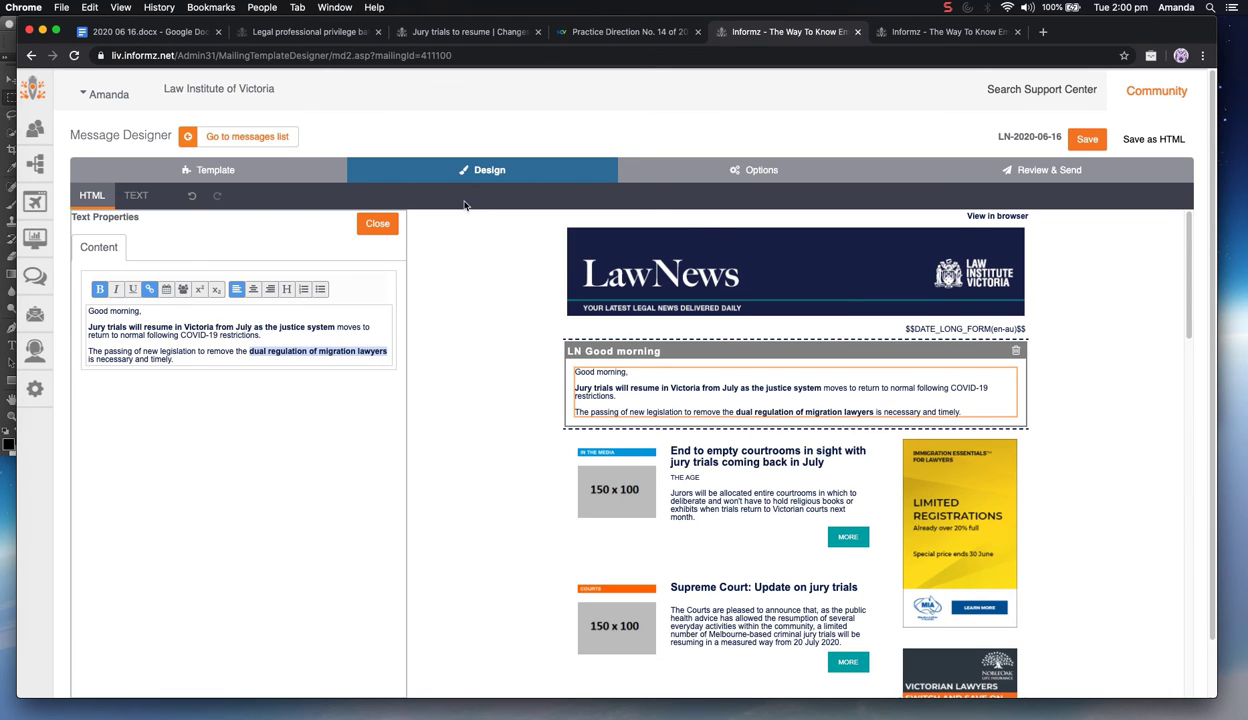
# Clear the existing subject line in the message's envelope options
pyautogui.click(750, 173)
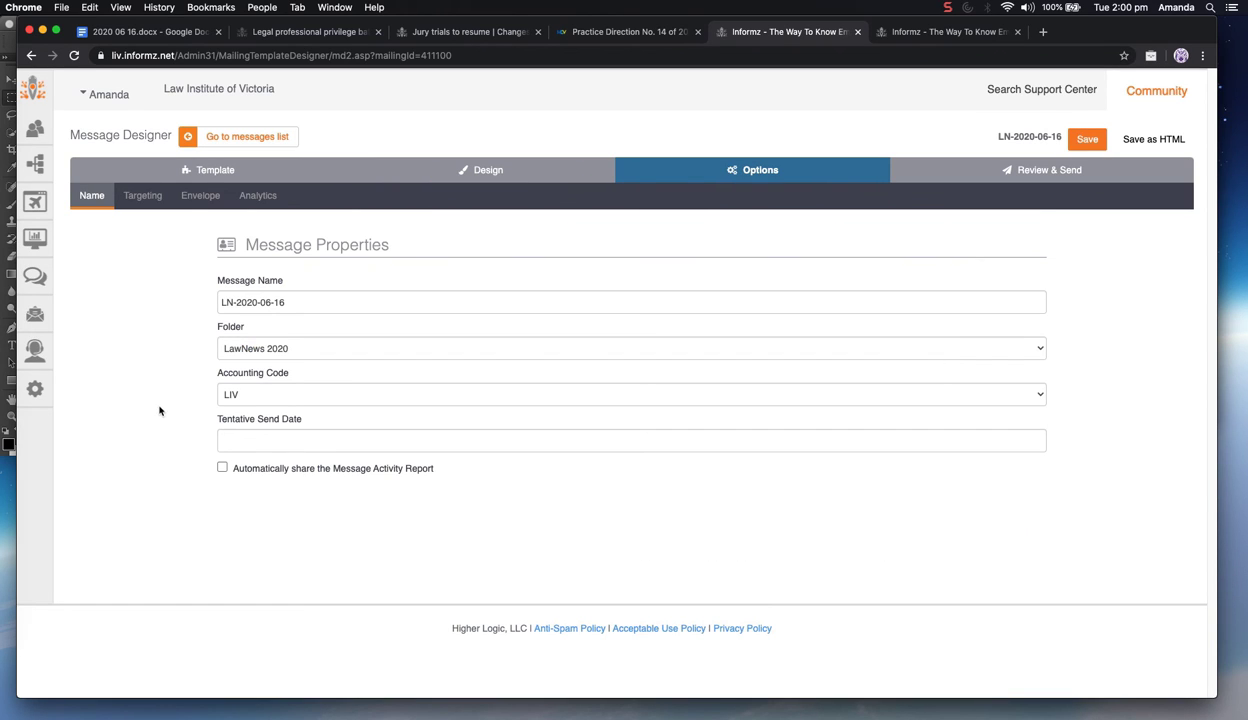
pyautogui.click(200, 195)
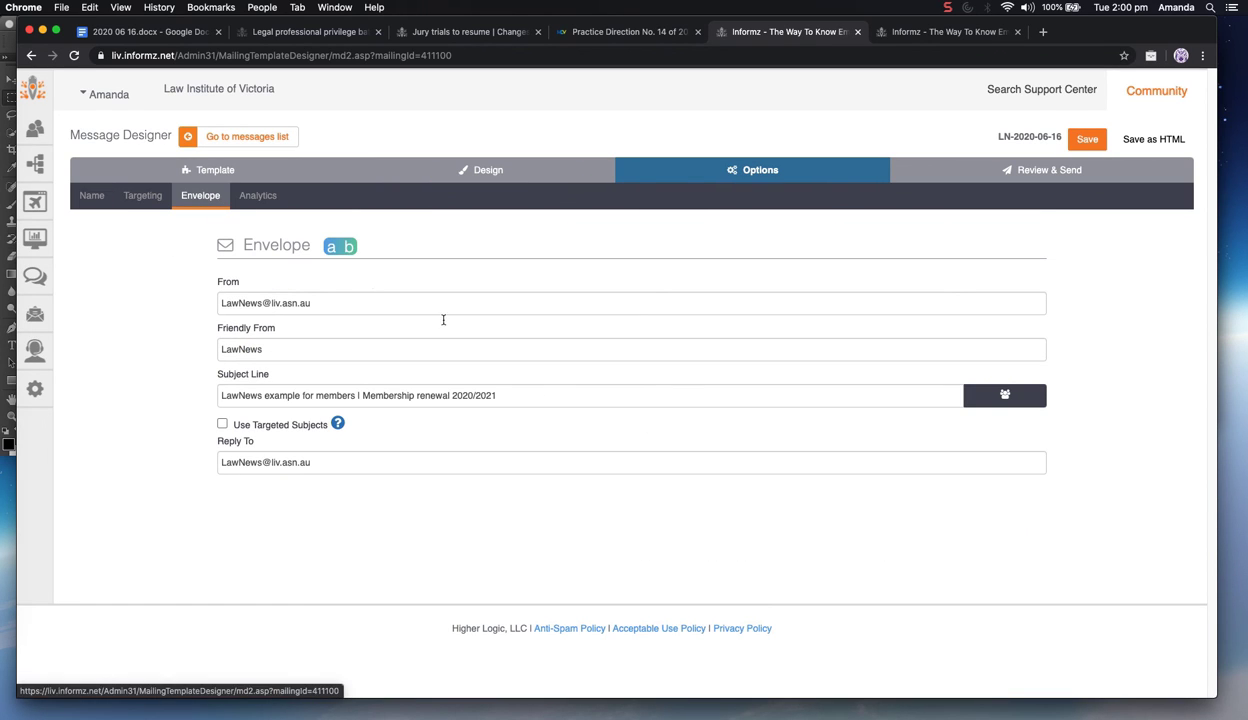
pyautogui.click(222, 396)
pyautogui.moveTo(222, 395); pyautogui.dragTo(551, 401)
pyautogui.press('BackSpace')
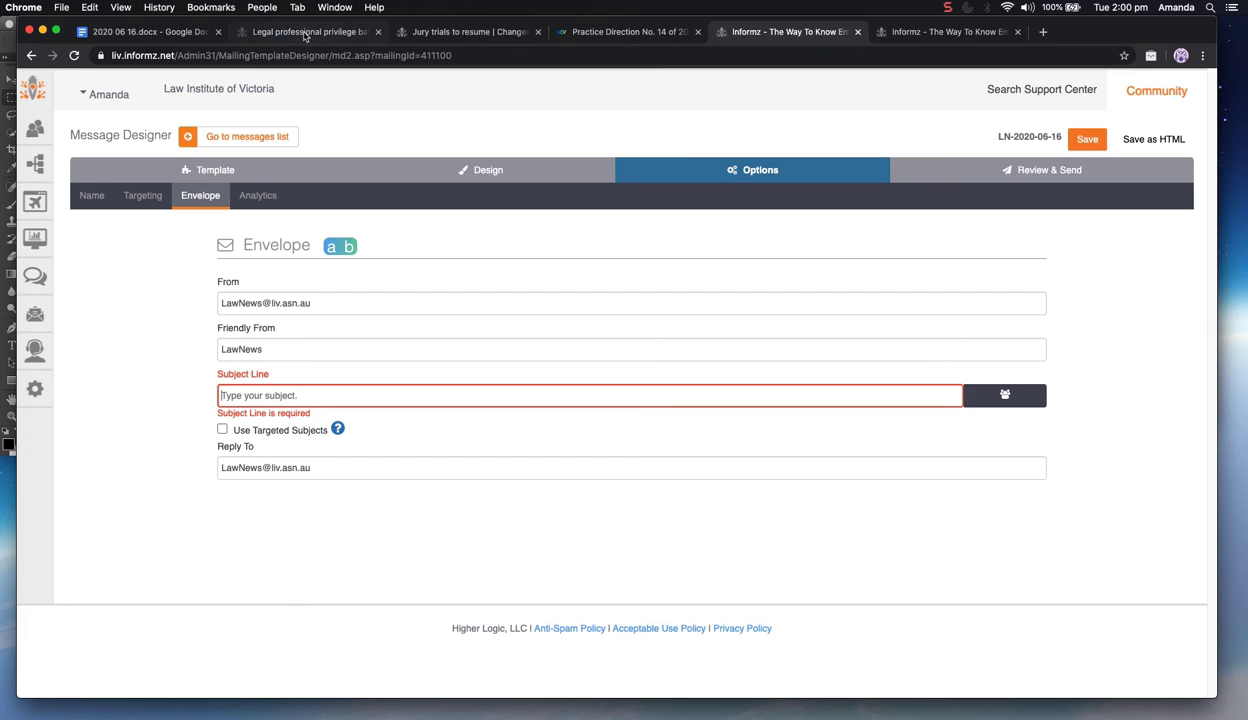
# Copy the subject line "Jury trials to resume | Changes for migration lawyers" from the 2020 06 16 document and return to the message's envelope options
pyautogui.click(133, 36)
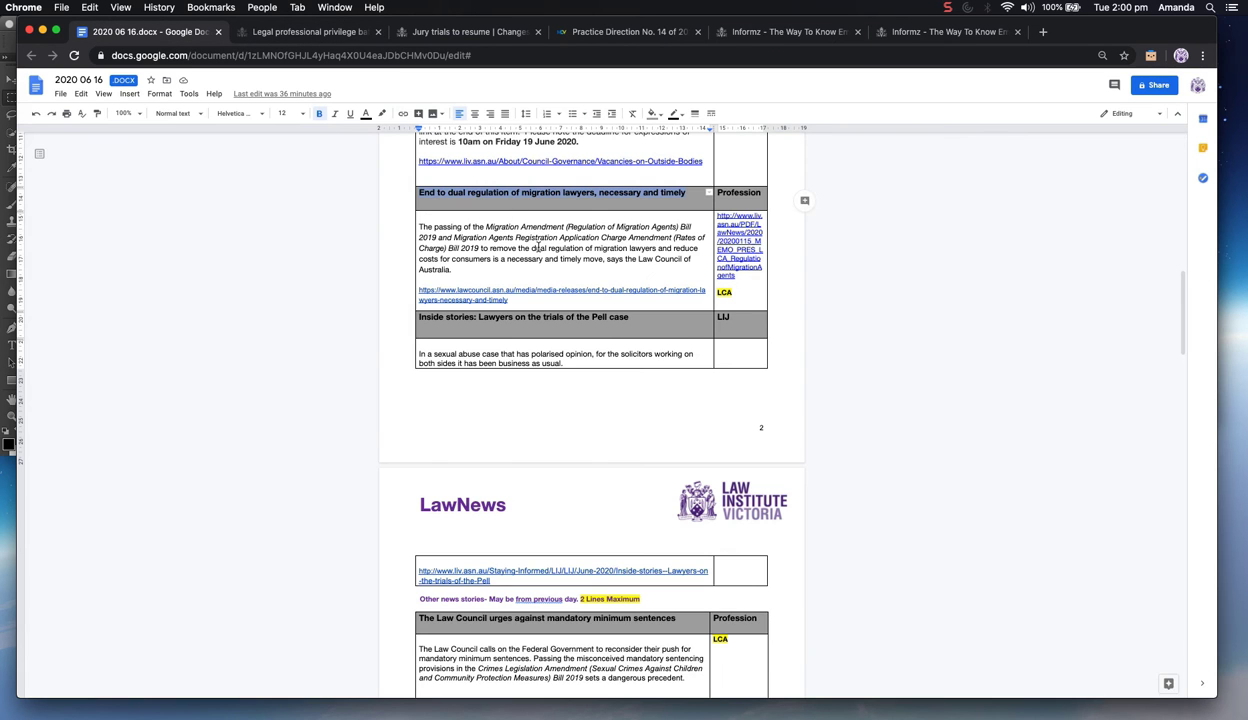
pyautogui.scroll(15, 538, 247)
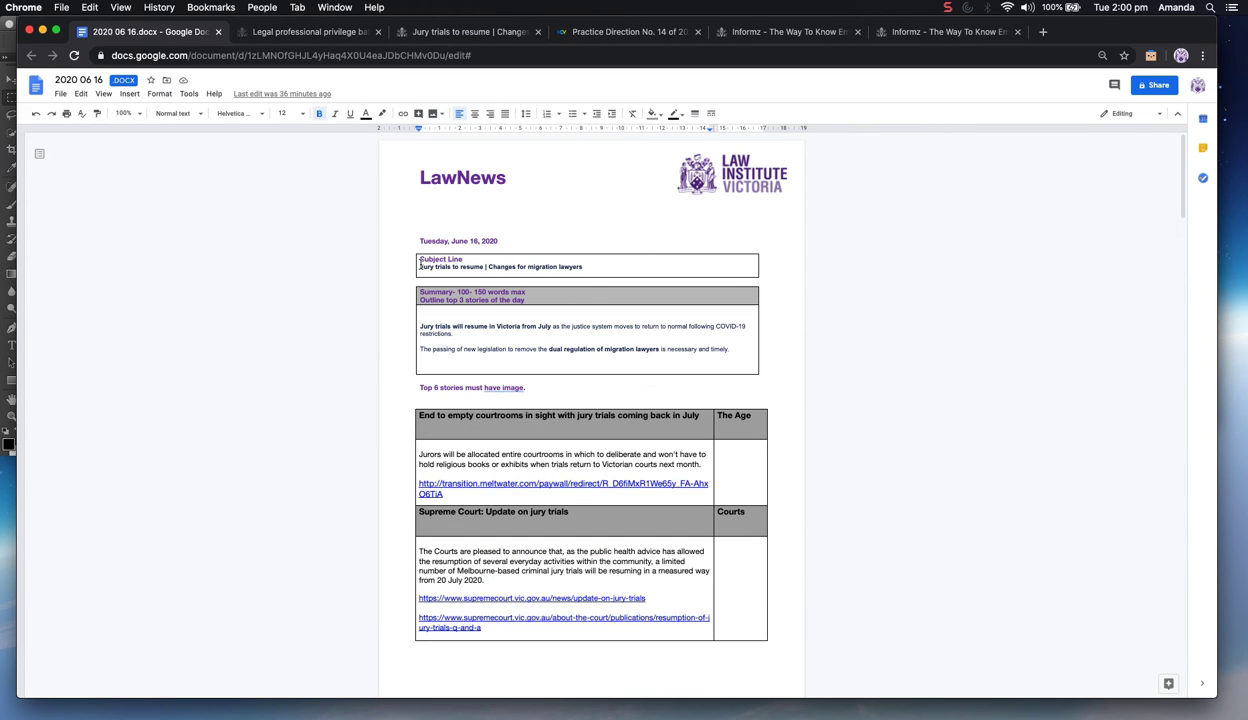
pyautogui.click(420, 265)
pyautogui.moveTo(420, 265); pyautogui.dragTo(599, 268)
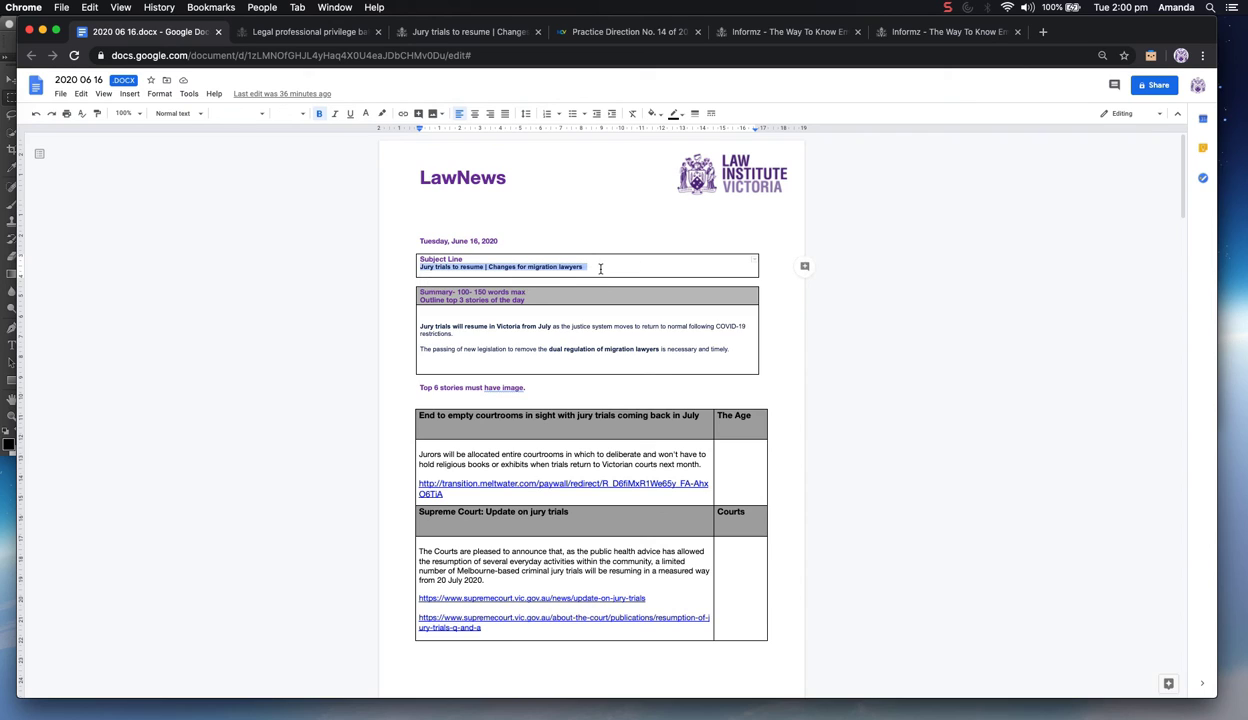
pyautogui.press('super+c')
pyautogui.press('super+c')
pyautogui.click(911, 33)
pyautogui.click(818, 36)
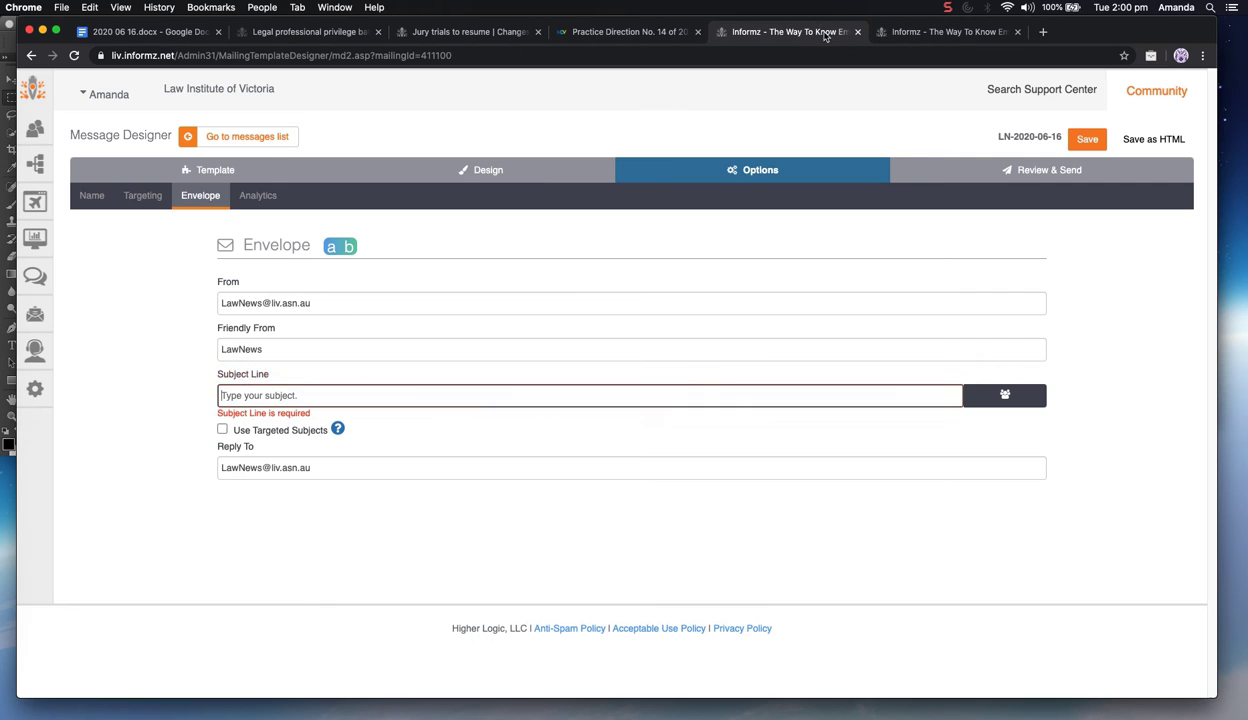
# Paste the subject line "Jury trials to resume | Changes for migration lawyers" and open the online version from the message's content check
pyautogui.press('super+v')
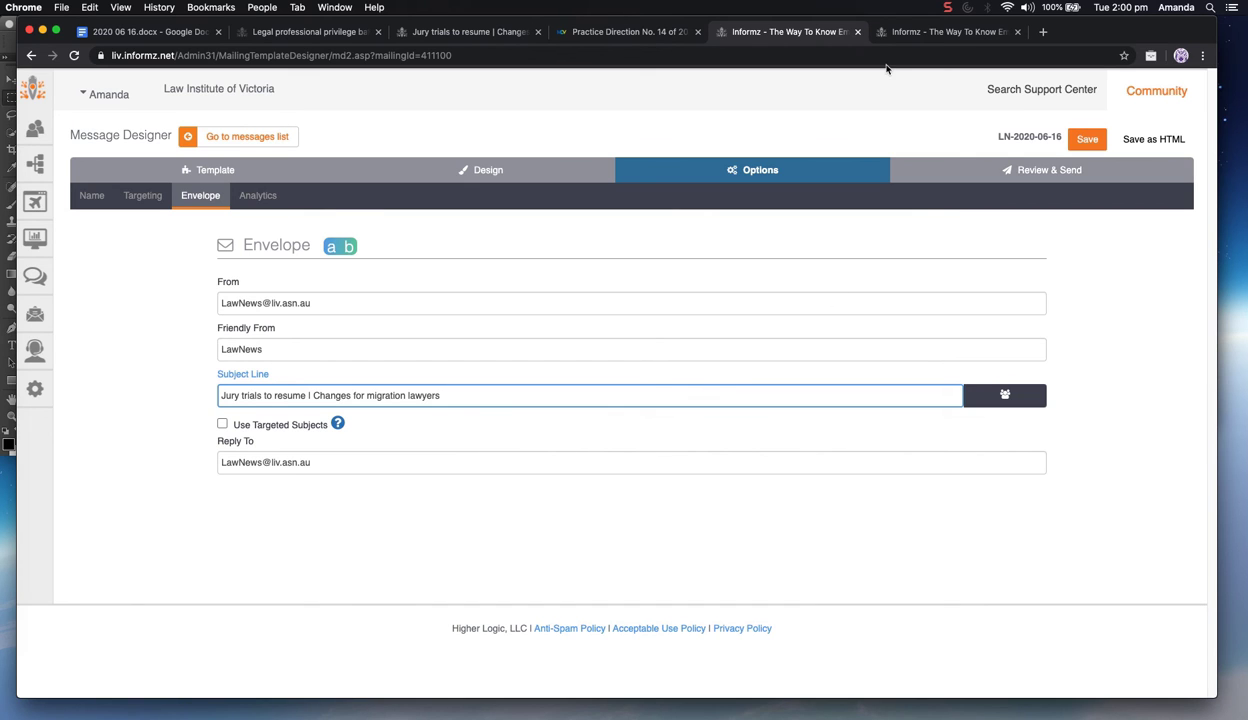
pyautogui.click(965, 181)
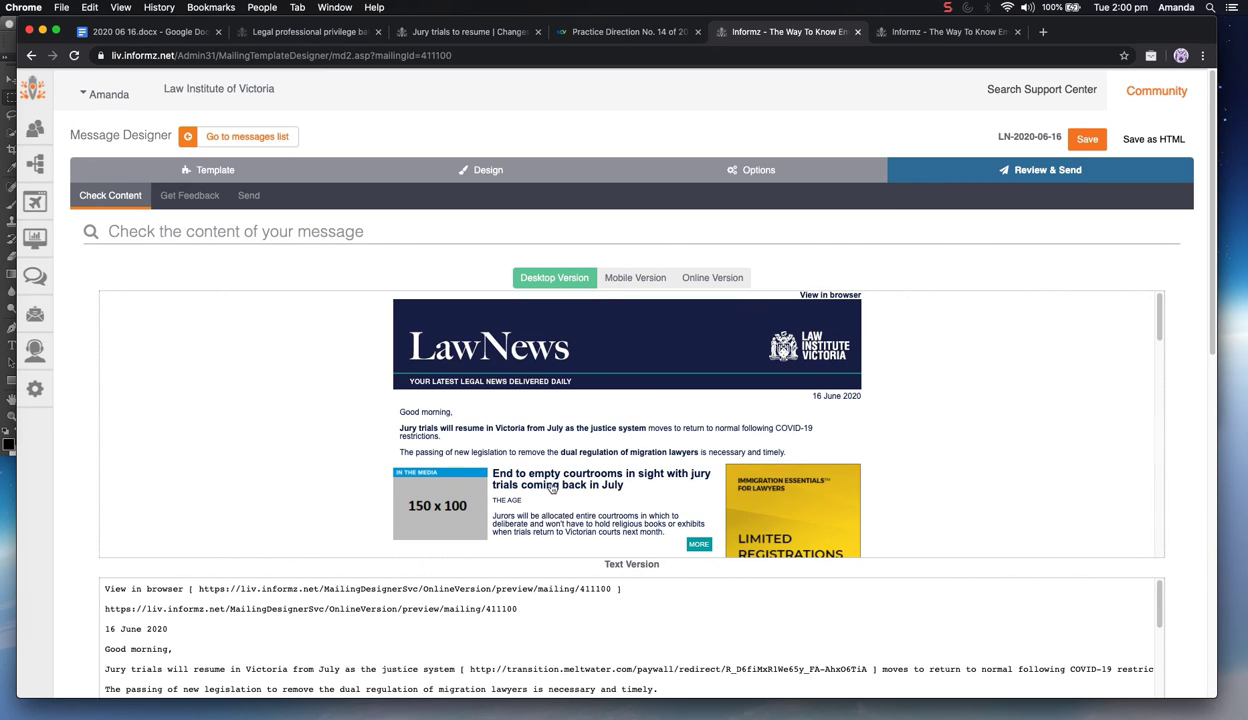
pyautogui.scroll(-1, 528, 443)
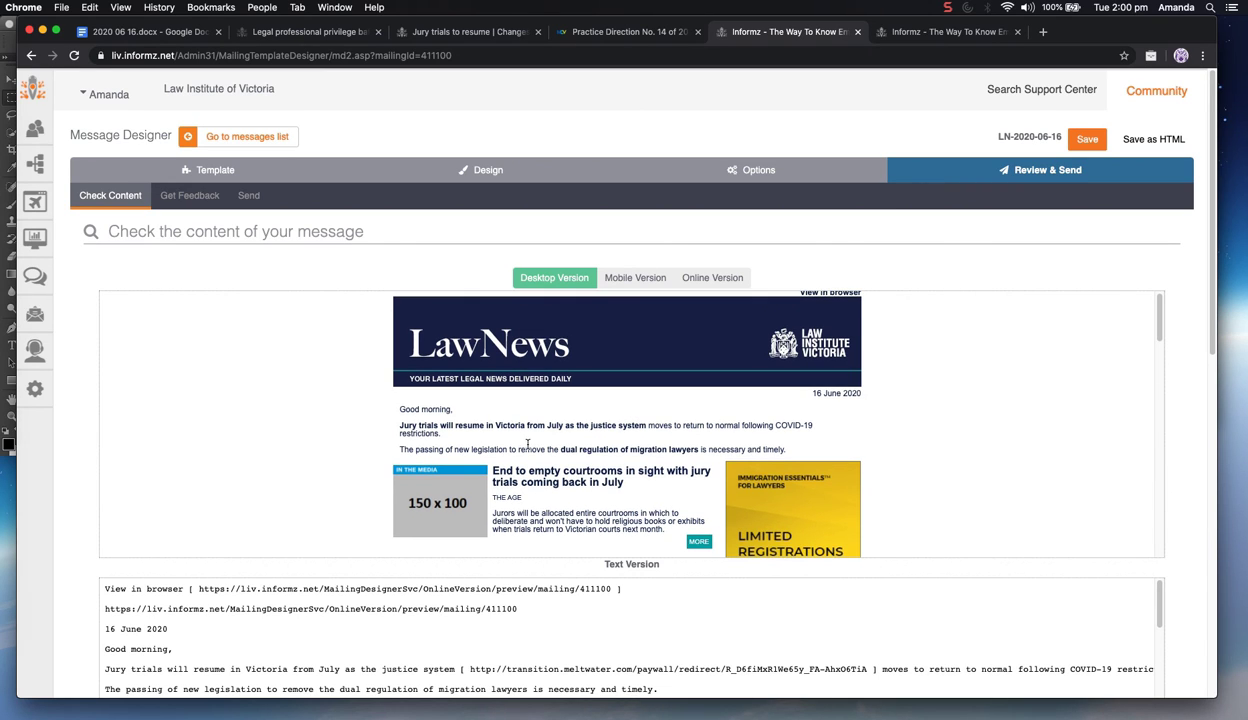
pyautogui.click(606, 351)
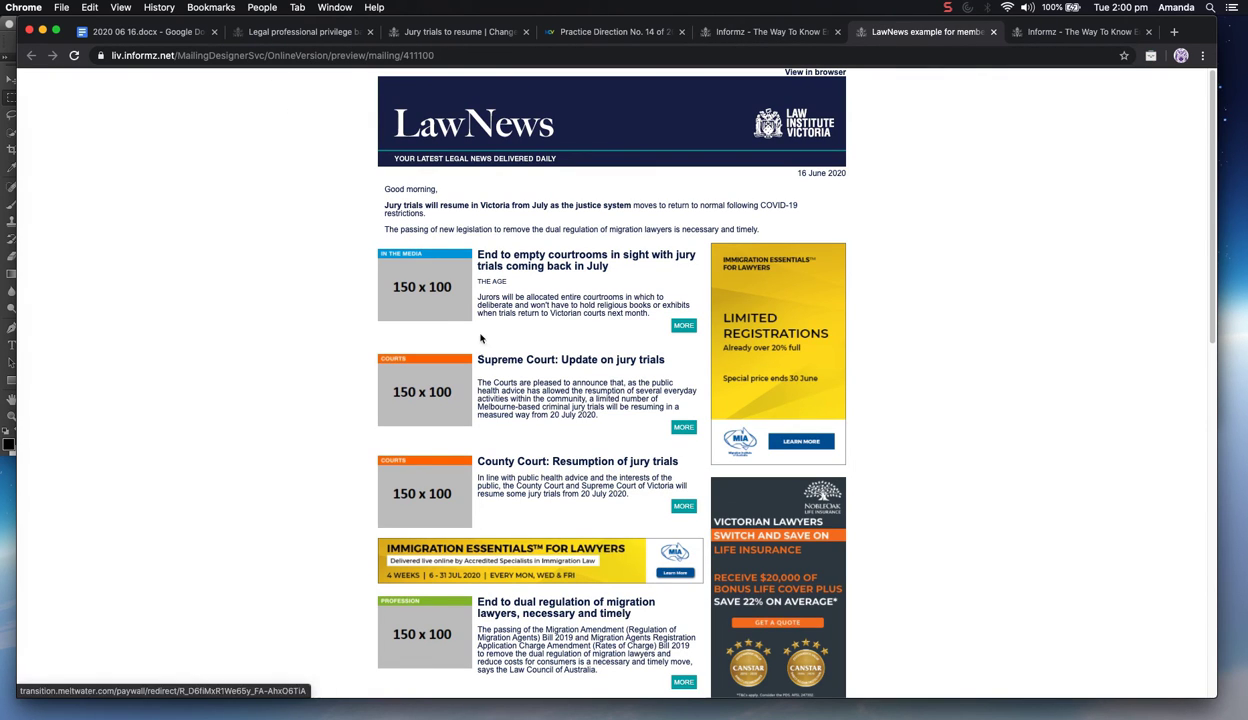
# Open the "End to empty courtrooms in sight" story from the LawNews preview and copy its courtroom photo
pyautogui.click(406, 290)
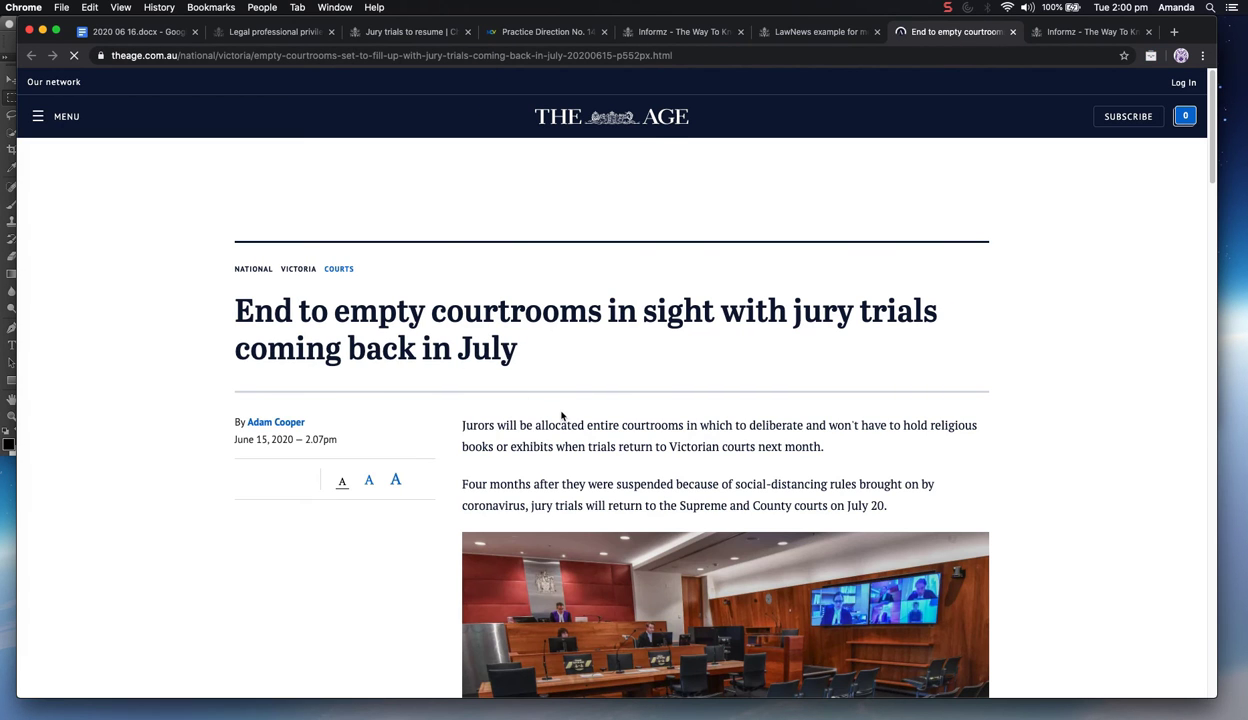
pyautogui.scroll(-2, 590, 420)
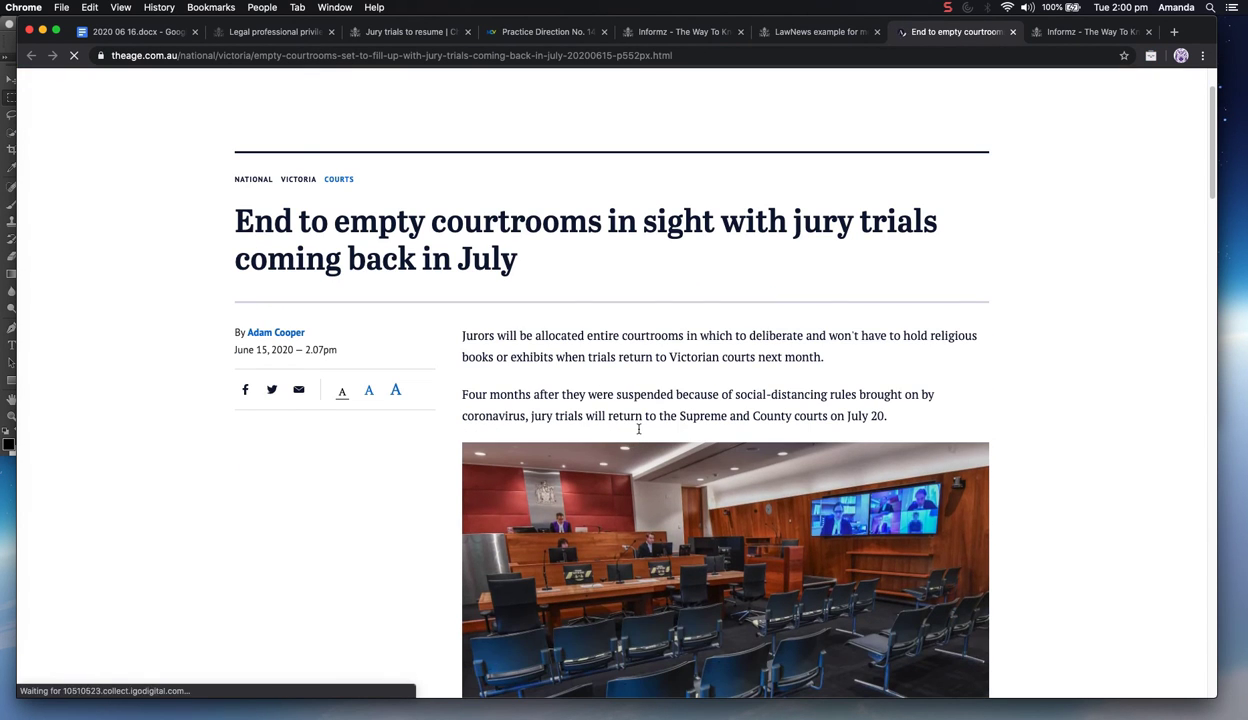
pyautogui.rightClick(641, 571)
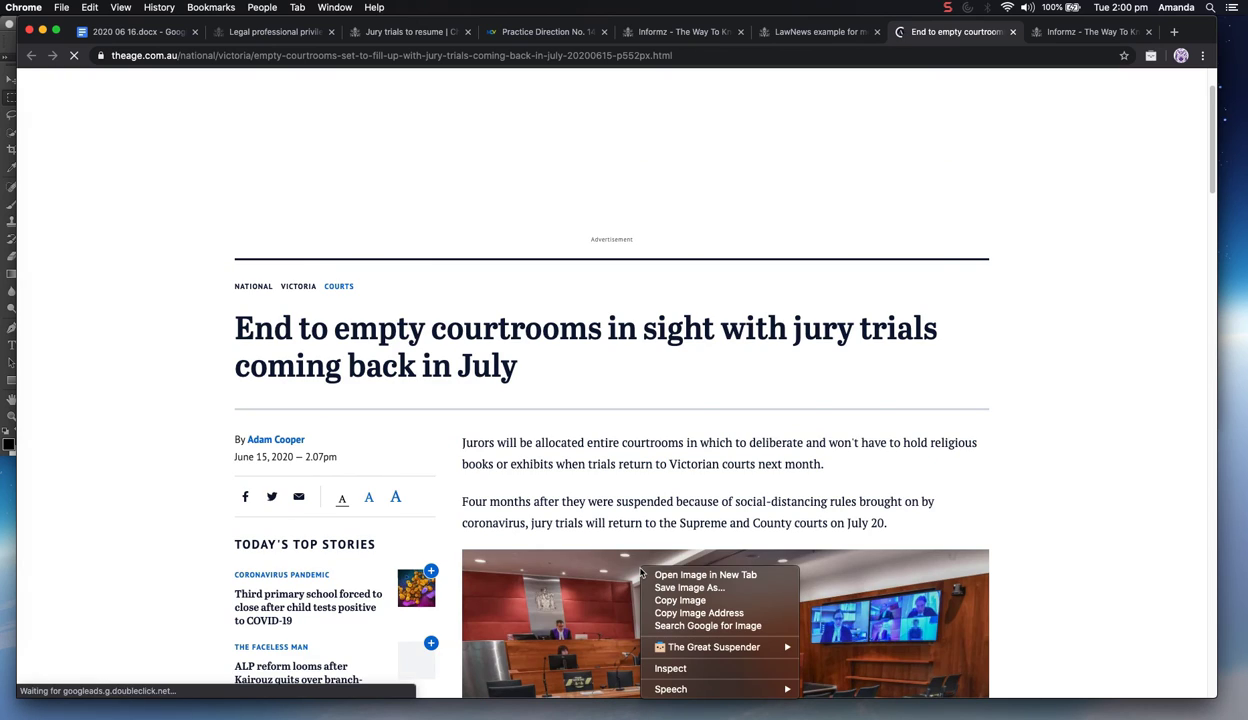
pyautogui.click(668, 600)
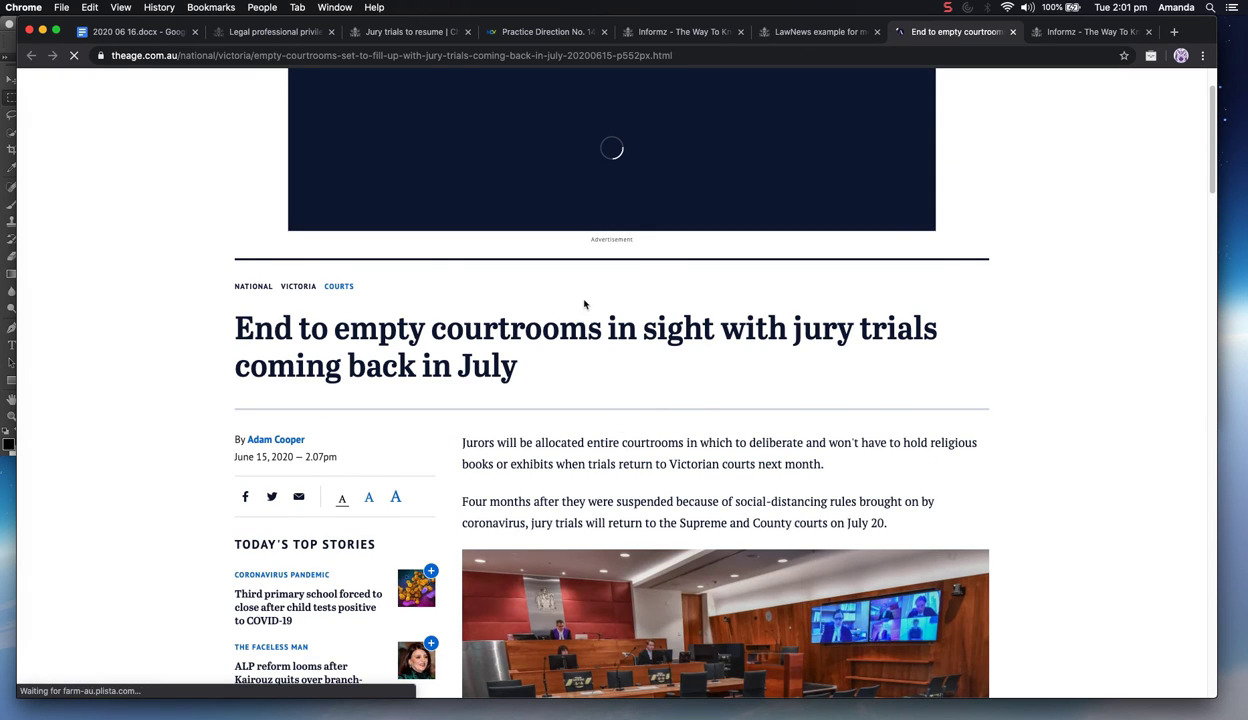
# Switch to Photoshop, paste the courtroom photo as a new layer, and scale it to about 19% to fit the canvas
pyautogui.click(8, 237)
pyautogui.press('super+v')
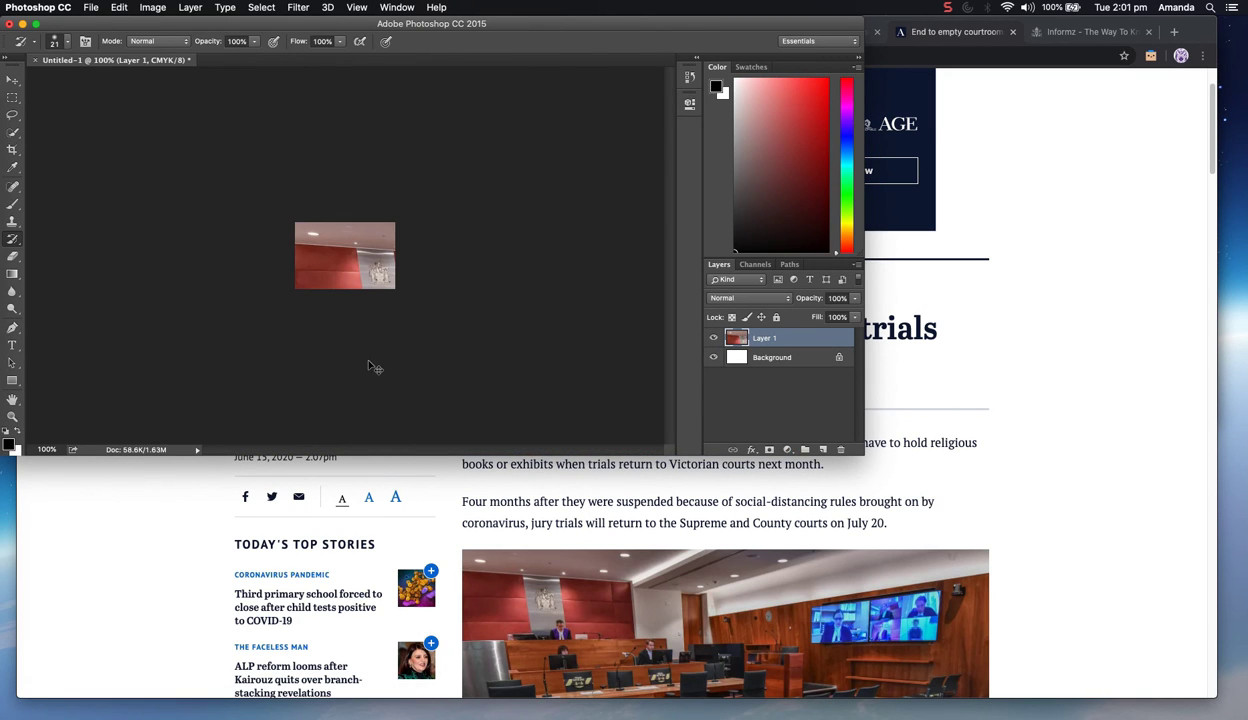
pyautogui.press('super+t')
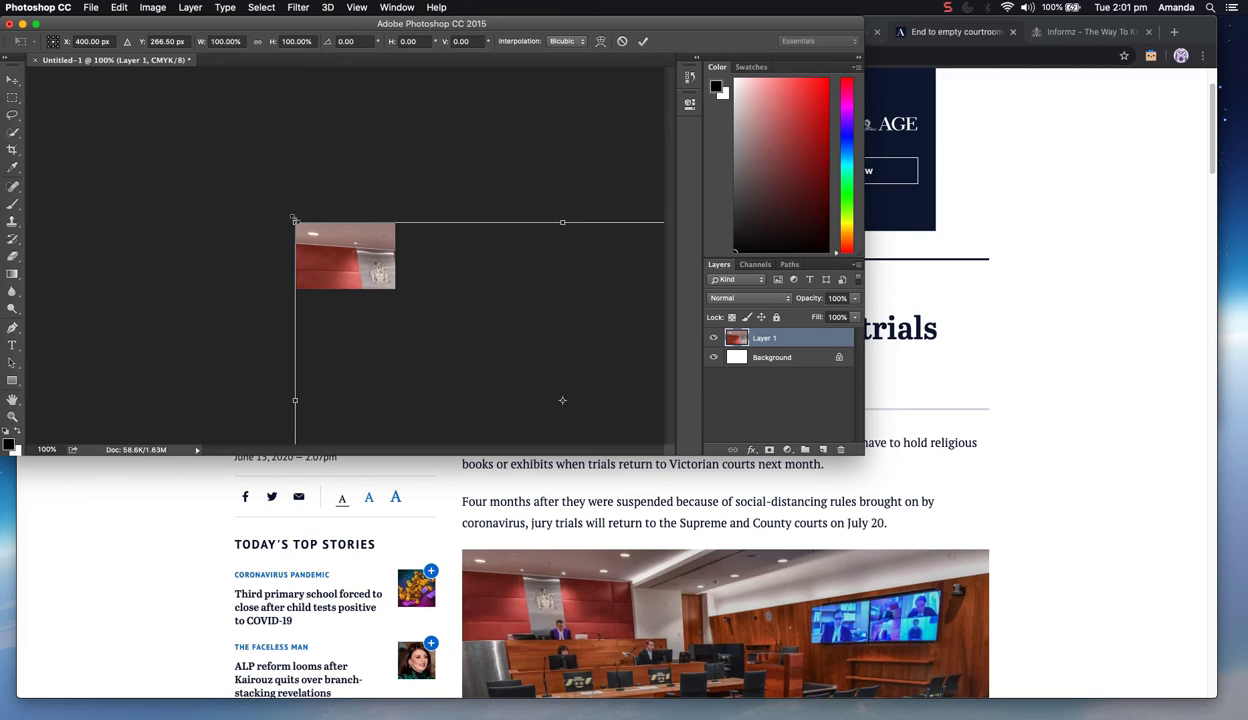
pyautogui.moveTo(293, 218)
pyautogui.mouseDown()
pyautogui.moveTo(464, 332)
pyautogui.moveTo(480, 322)
pyautogui.moveTo(498, 357)
pyautogui.moveTo(306, 226)
pyautogui.mouseUp()
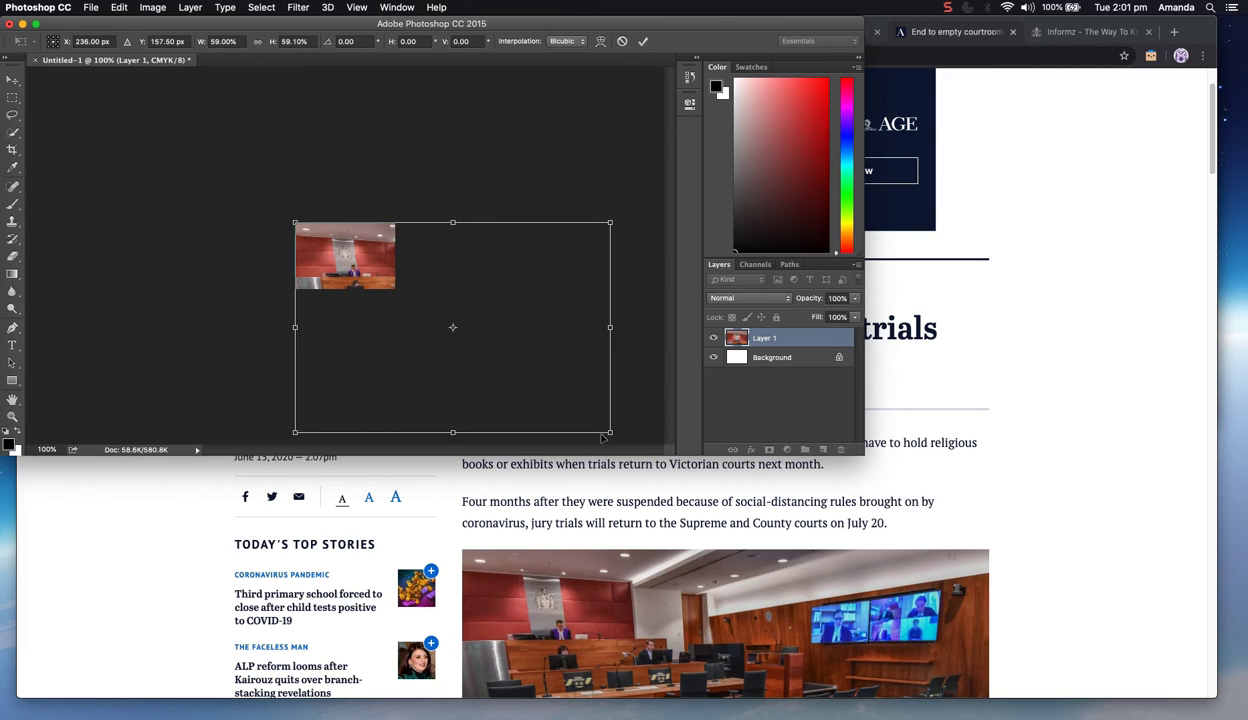
pyautogui.moveTo(609, 433); pyautogui.dragTo(397, 289)
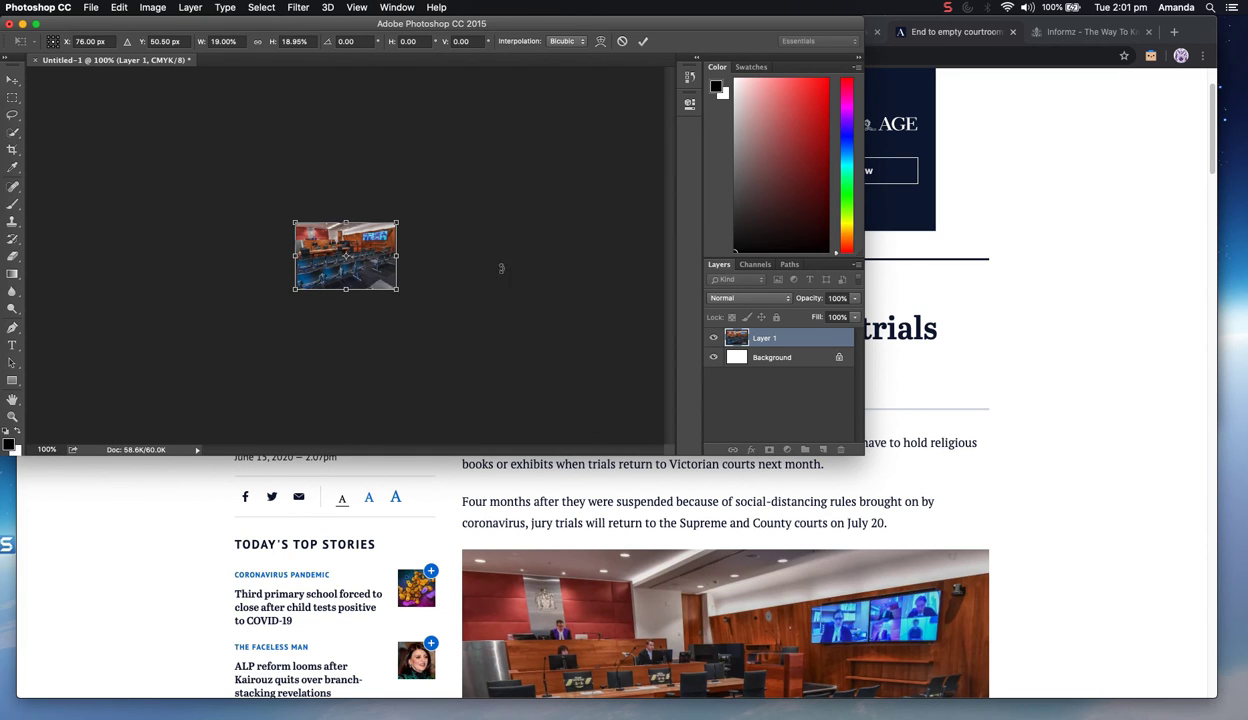
pyautogui.click(644, 44)
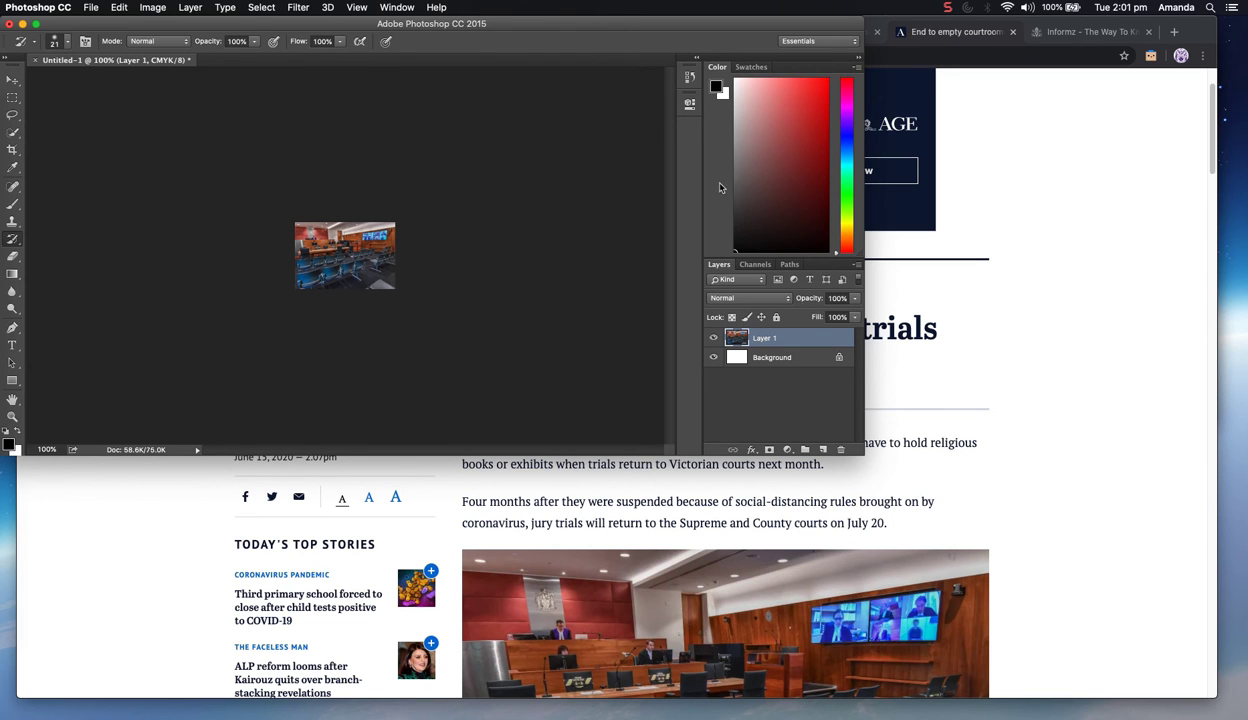
# Check the Supreme Court jury trials story from the LawNews preview in Chrome, and close it and The Age article
pyautogui.click(975, 410)
pyautogui.click(820, 32)
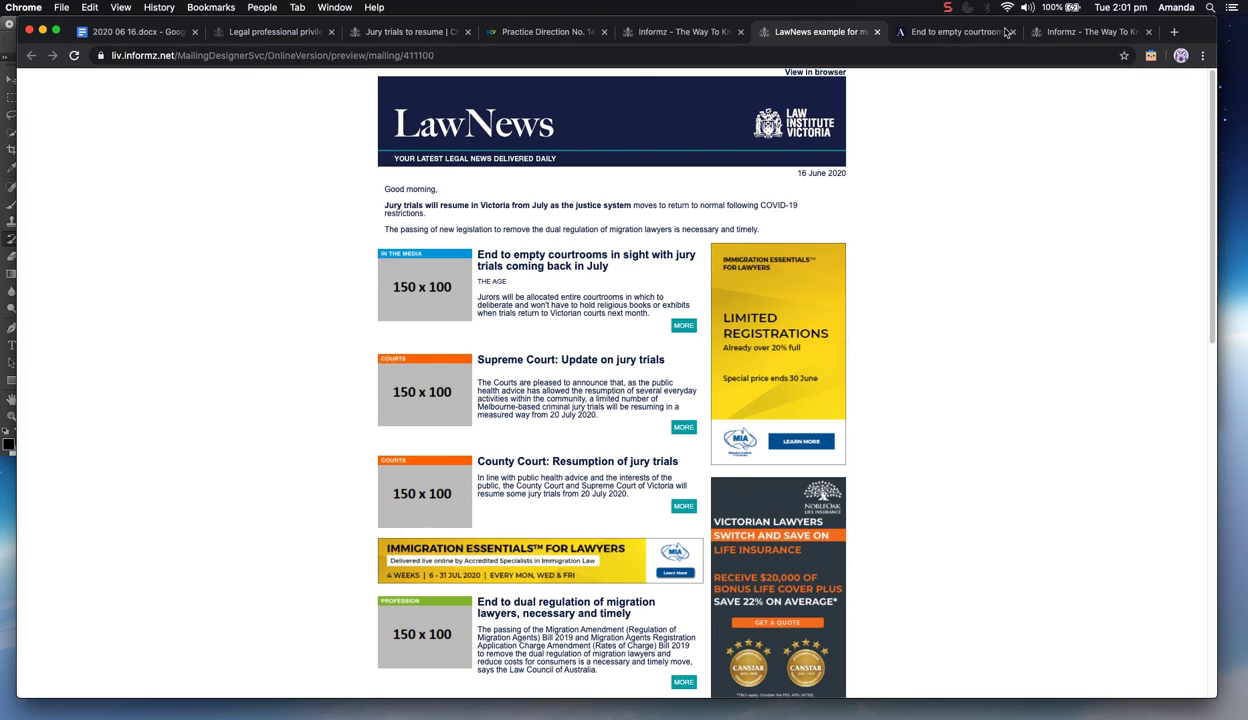
pyautogui.click(430, 378)
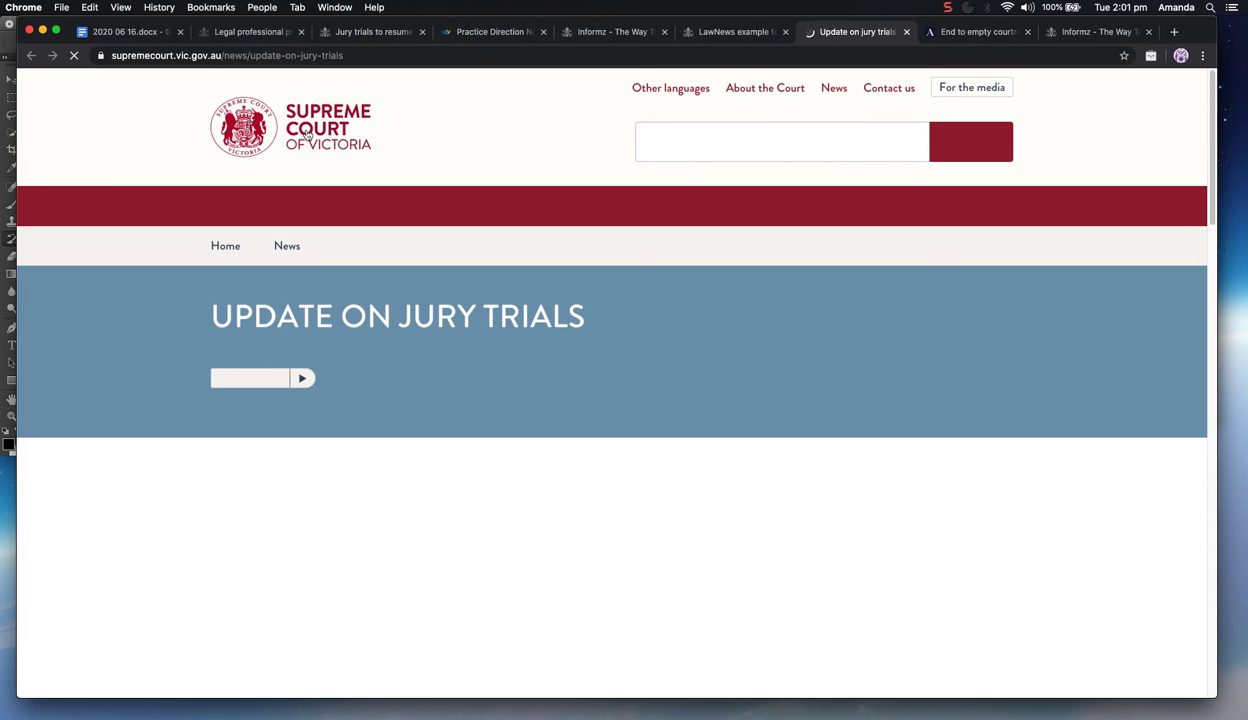
pyautogui.click(907, 33)
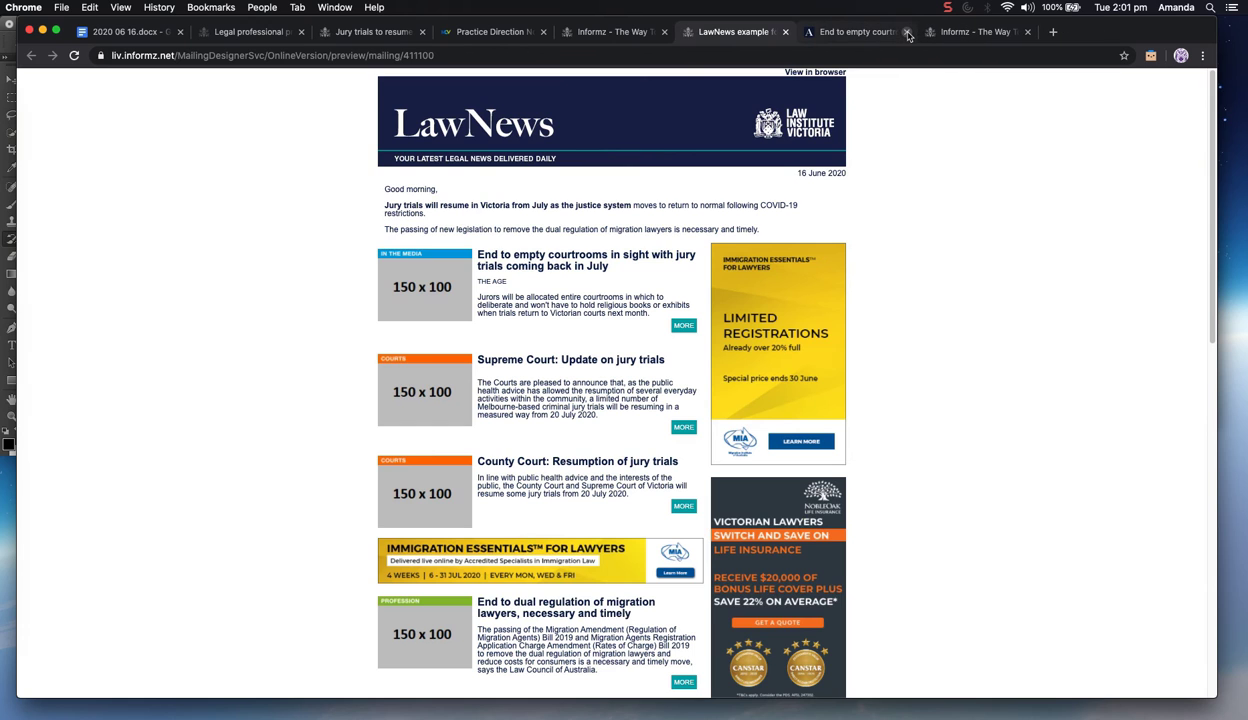
pyautogui.click(907, 33)
# Search the web for "SUPREME COURT IMAGE" in a new tab
pyautogui.click(936, 38)
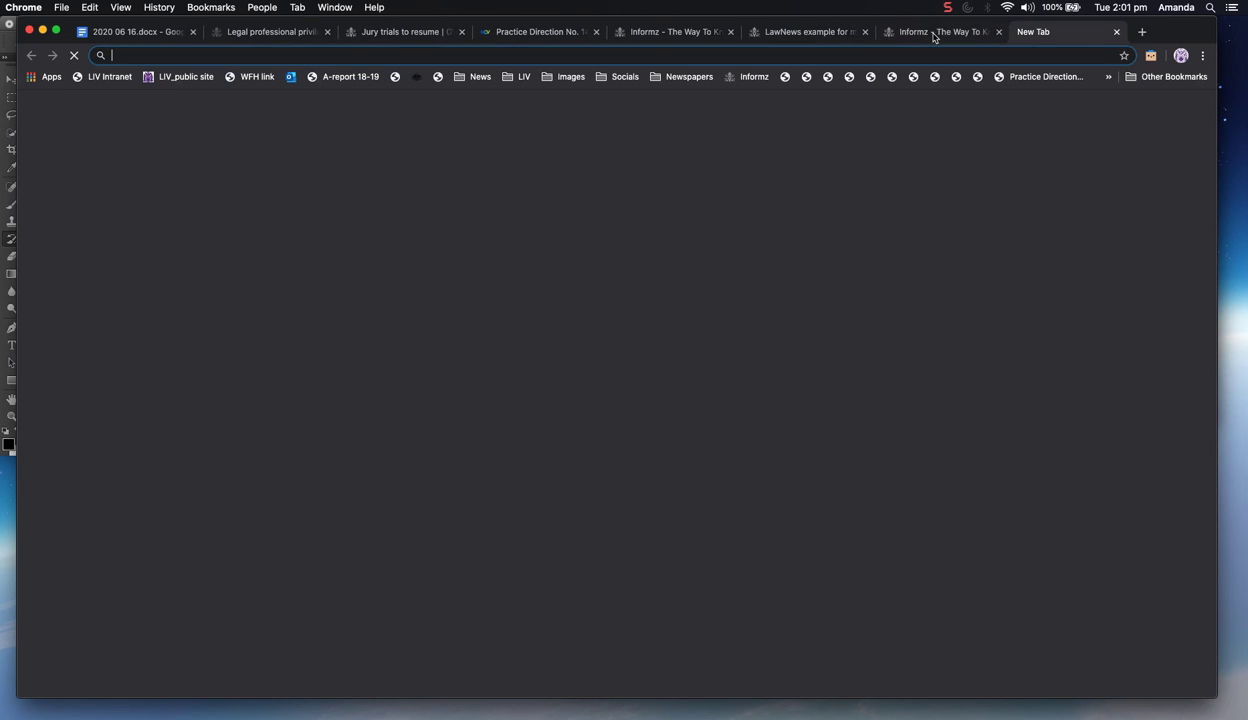
pyautogui.write('S')
pyautogui.press('BackSpace')
pyautogui.press('BackSpace')
pyautogui.write('U')
pyautogui.press('BackSpace')
pyautogui.write('SUP')
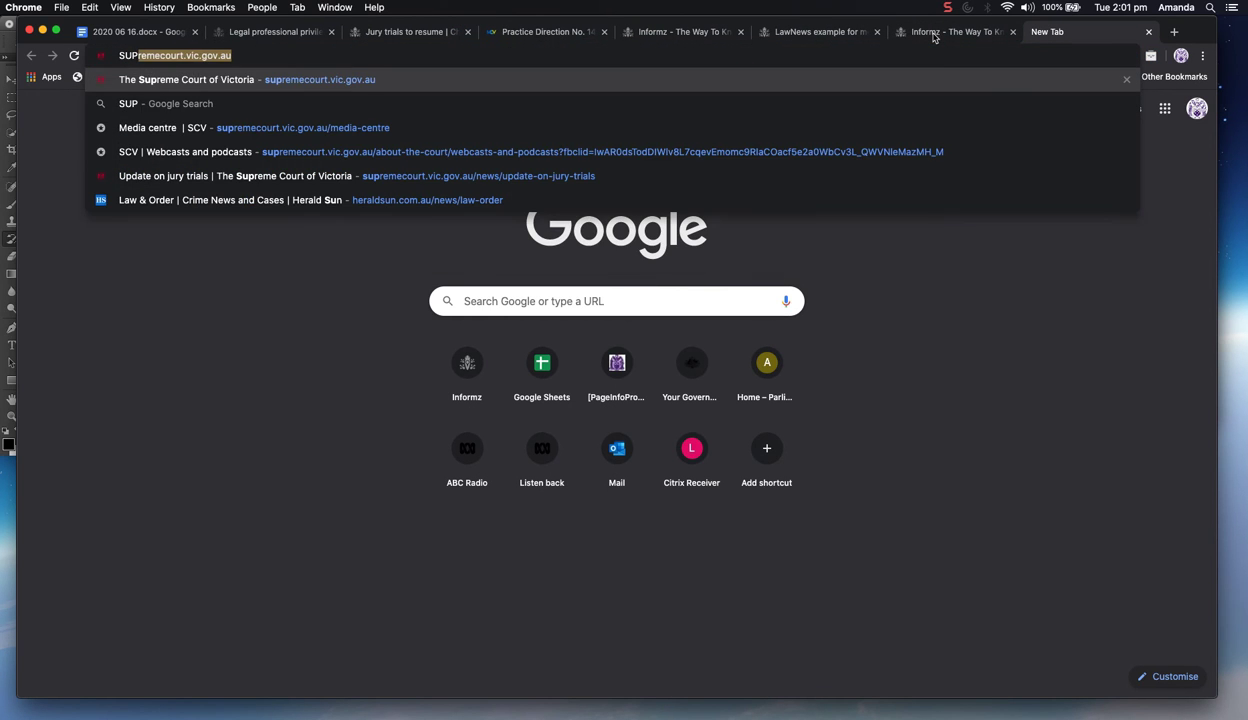
pyautogui.write('REME COURT IMAGE')
pyautogui.press('Return')
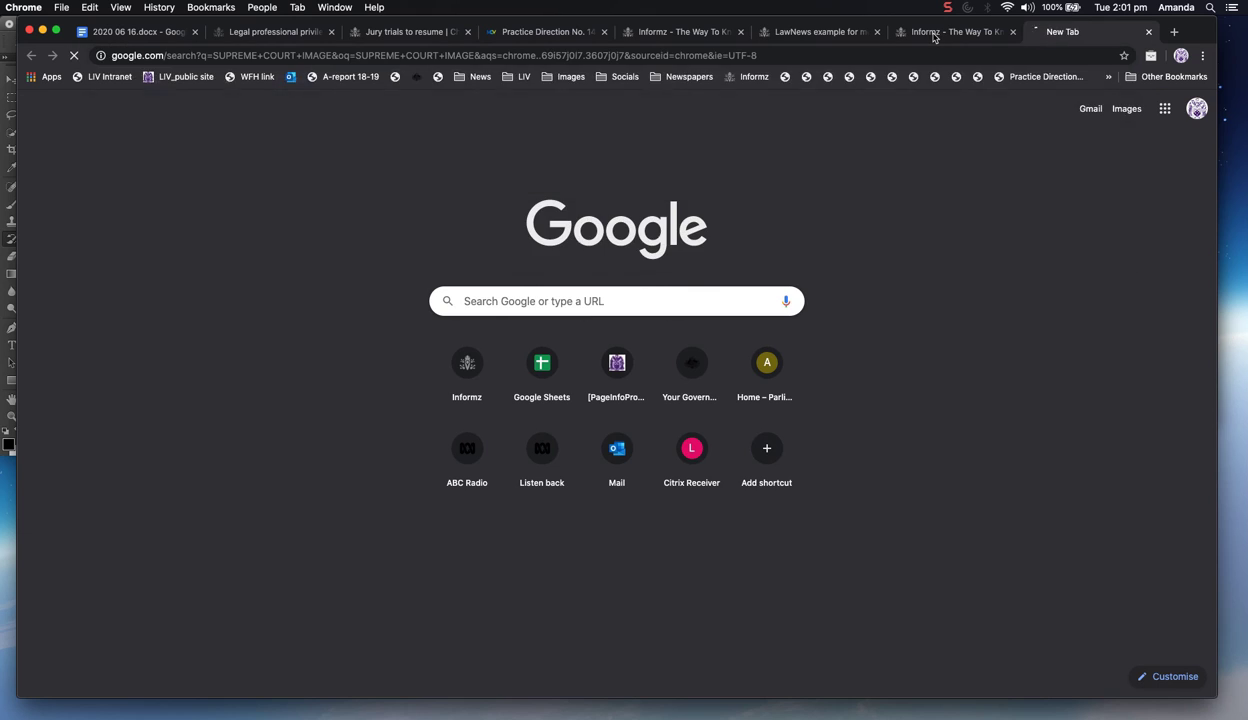
# Refine the search to "SUPREME COURT IMAGE VICTORIA" and show the image results
pyautogui.click(280, 96)
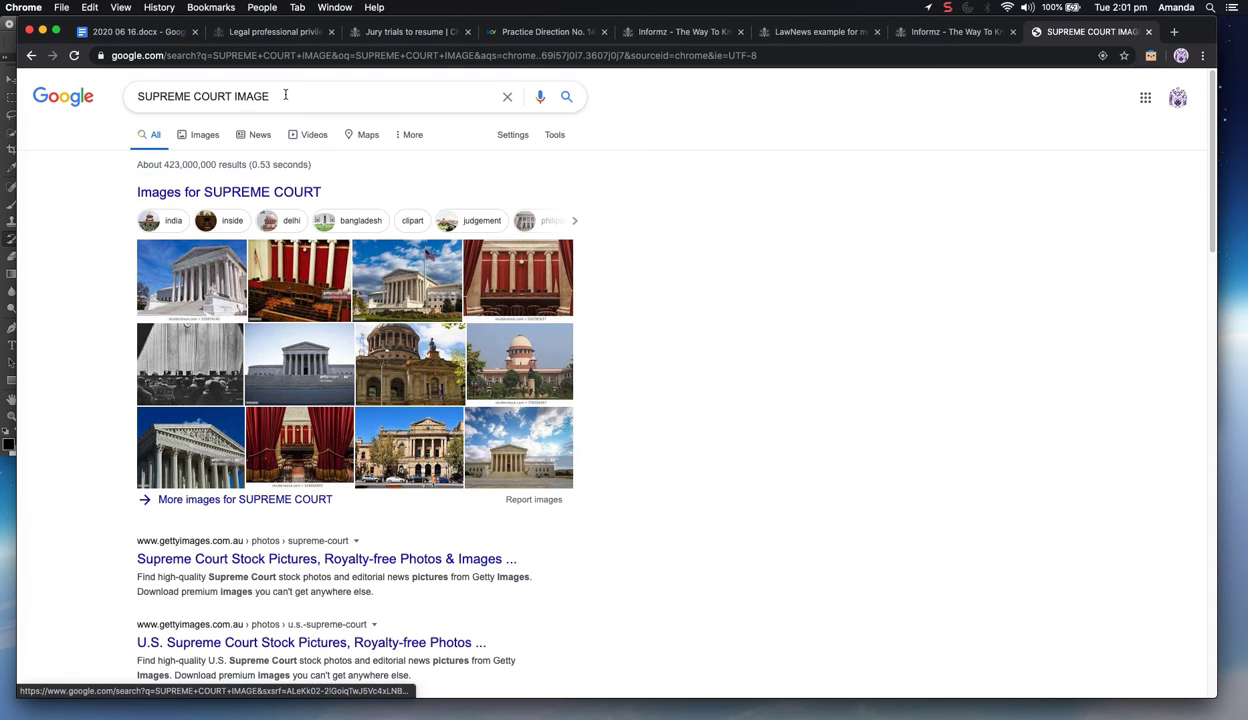
pyautogui.write('VICTORIA')
pyautogui.press('Return')
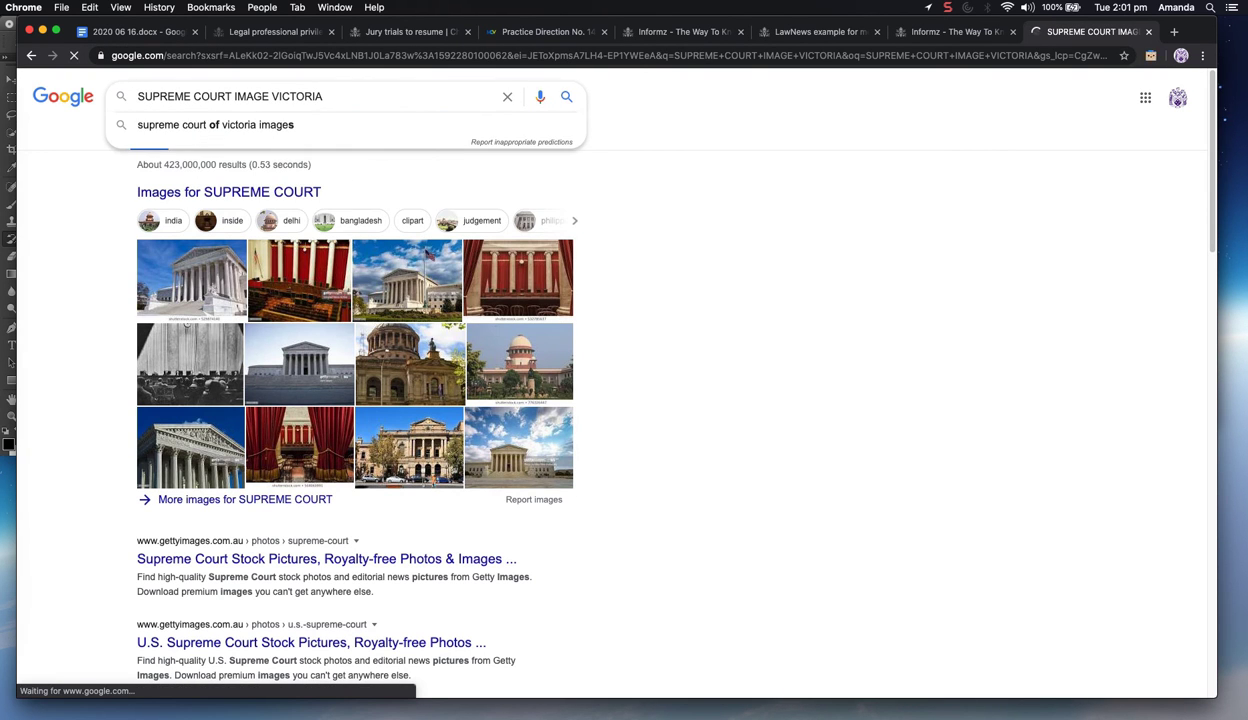
pyautogui.click(248, 135)
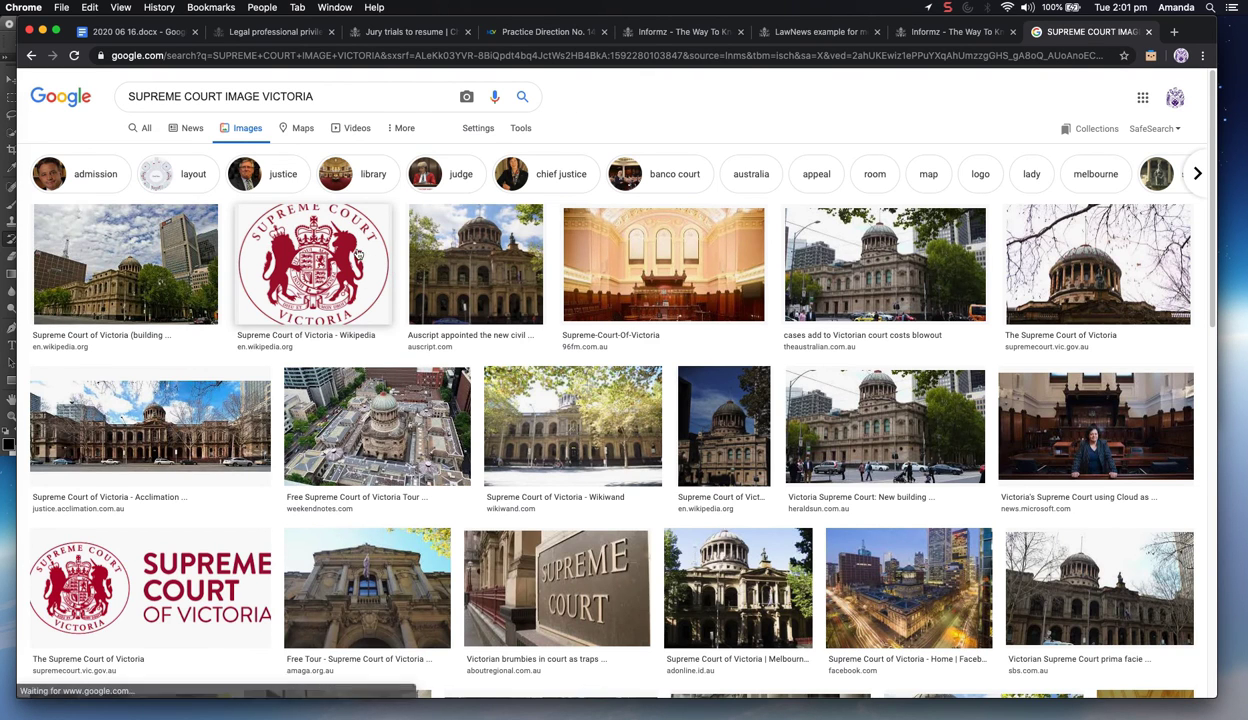
# Compare the Supreme Court of Victoria crest, logo and building facade among the image results
pyautogui.click(282, 256)
pyautogui.rightClick(953, 256)
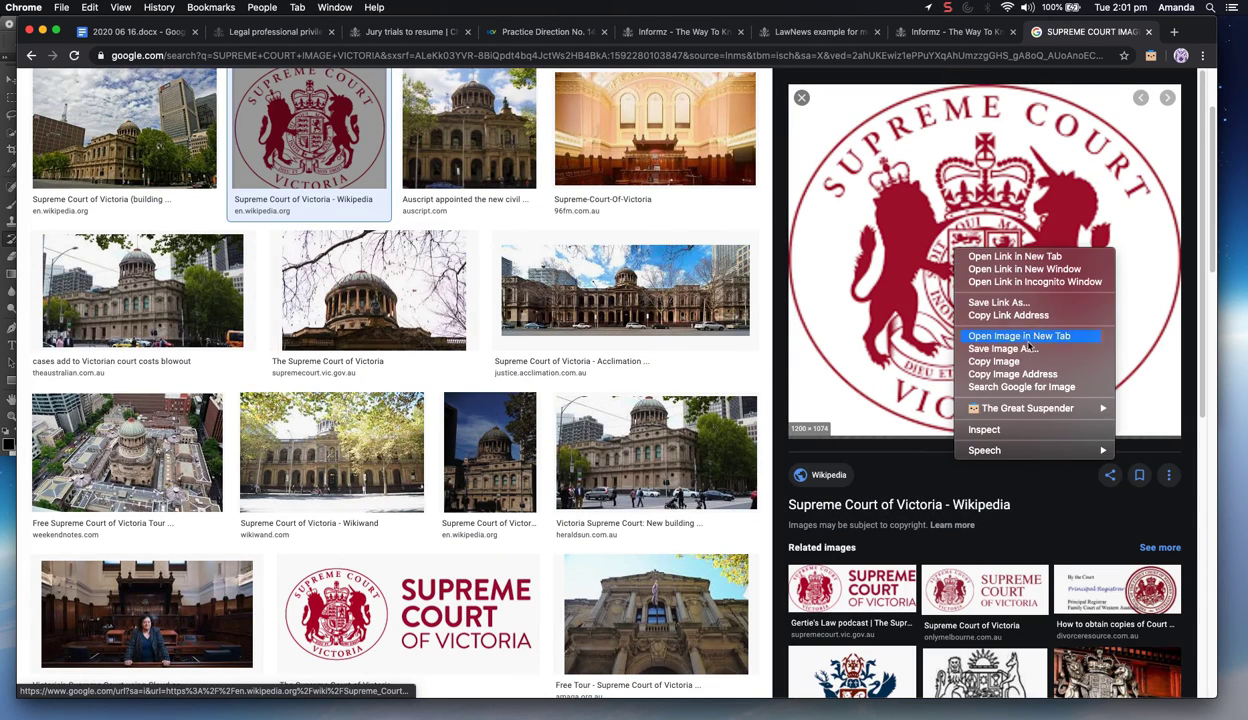
pyautogui.click(997, 353)
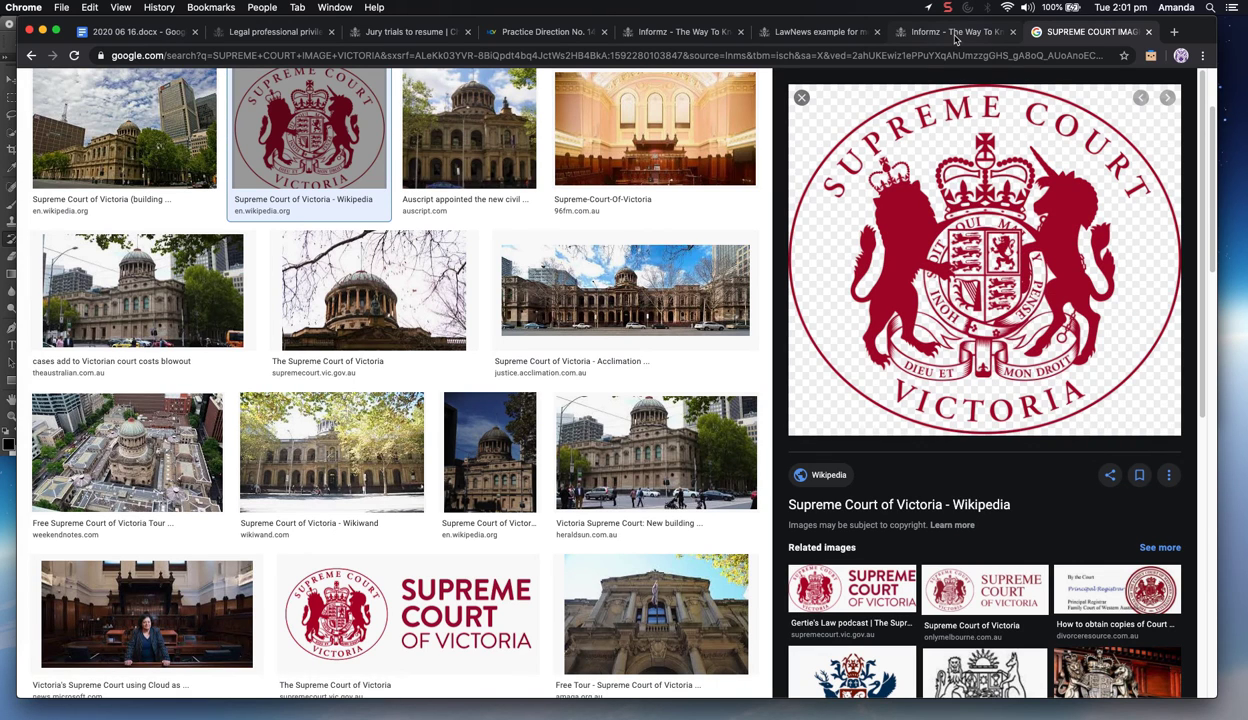
pyautogui.click(413, 570)
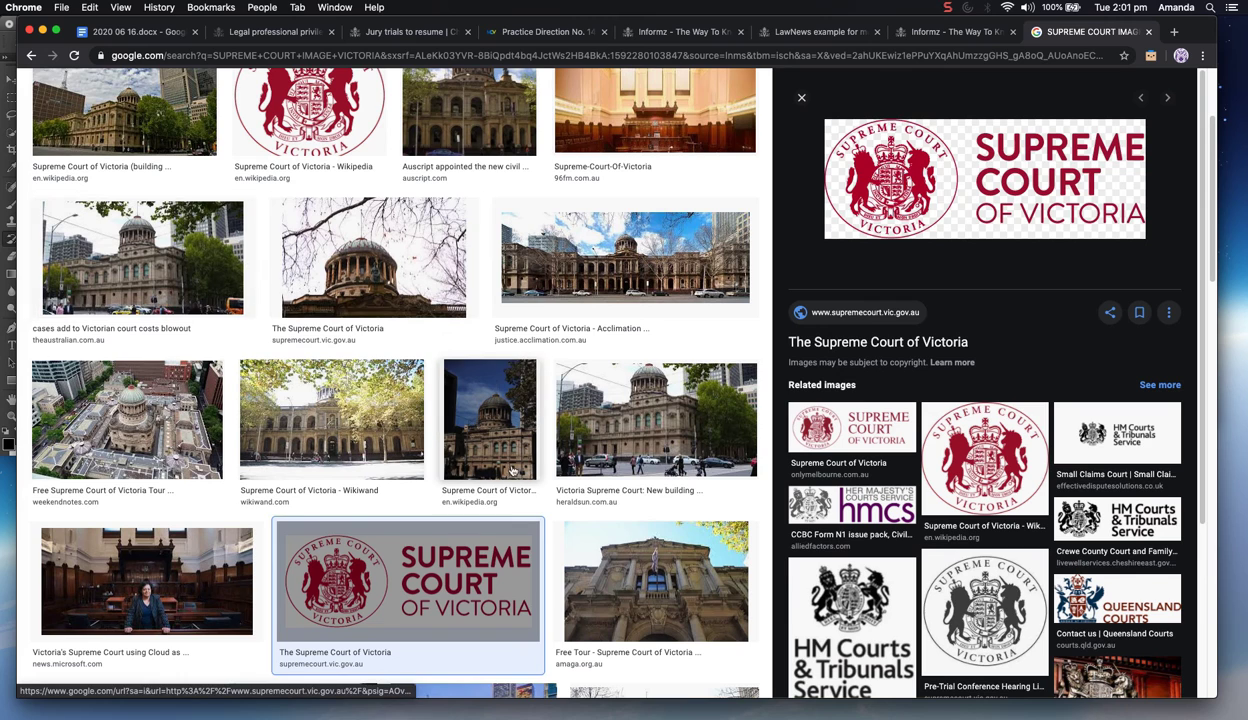
pyautogui.scroll(2, 500, 460)
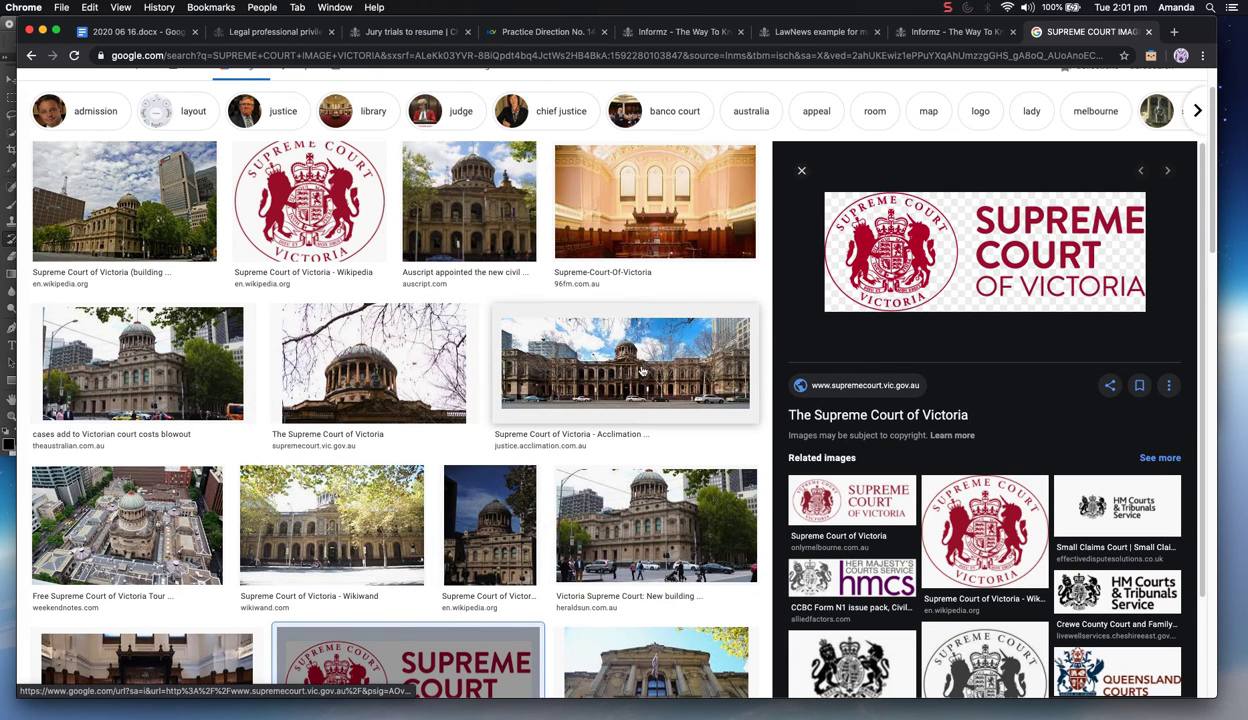
pyautogui.click(645, 422)
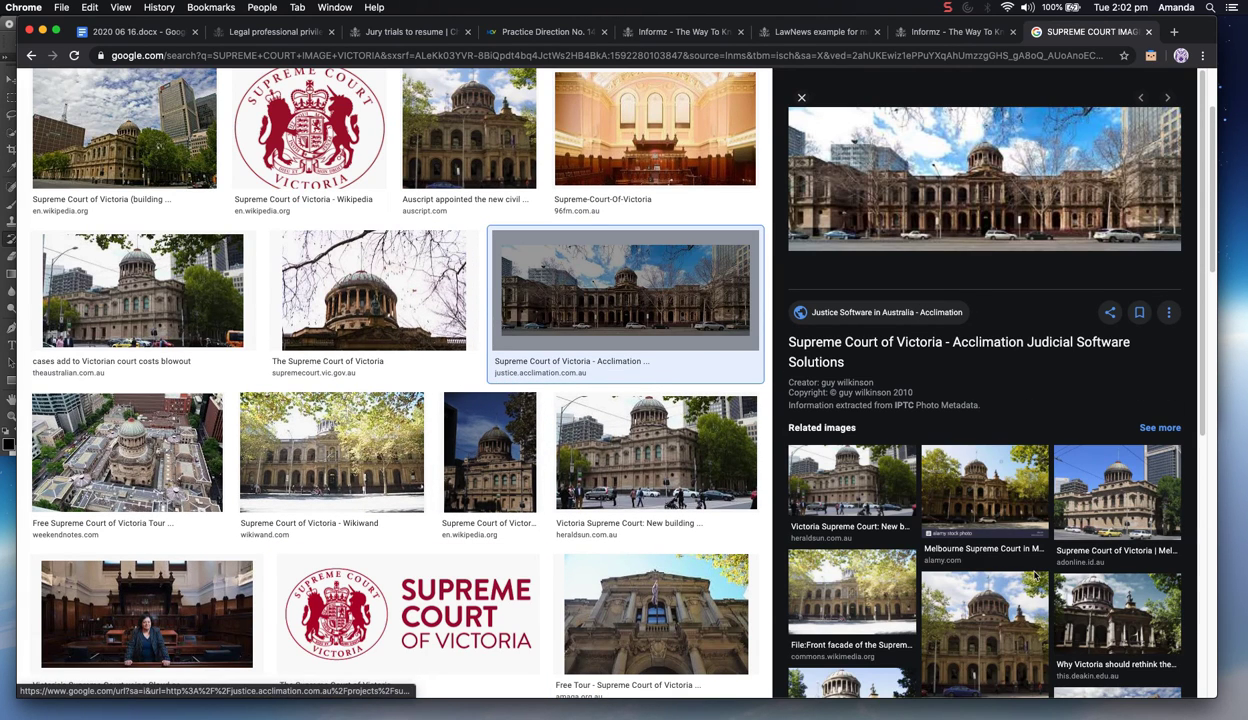
pyautogui.scroll(-3, 203, 256)
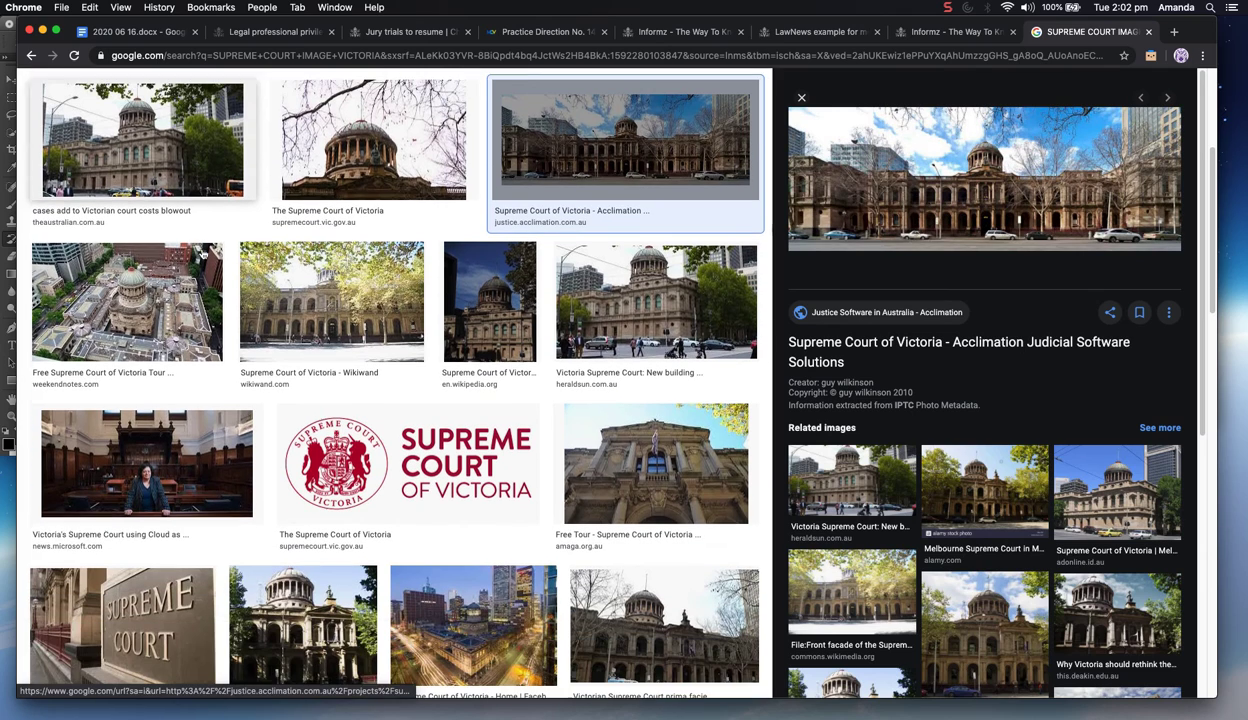
# Preview the Supreme Court stone sign photo from aboutregional.com.au and copy the image
pyautogui.click(120, 615)
pyautogui.rightClick(968, 201)
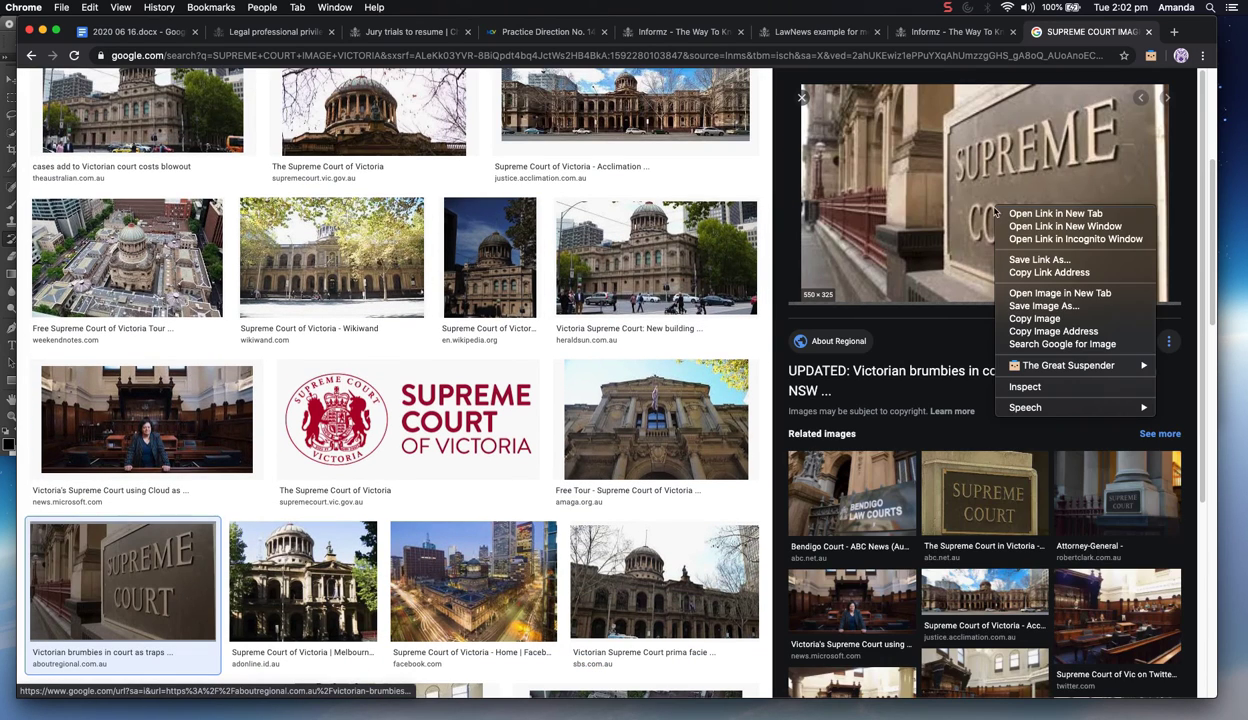
pyautogui.click(1012, 317)
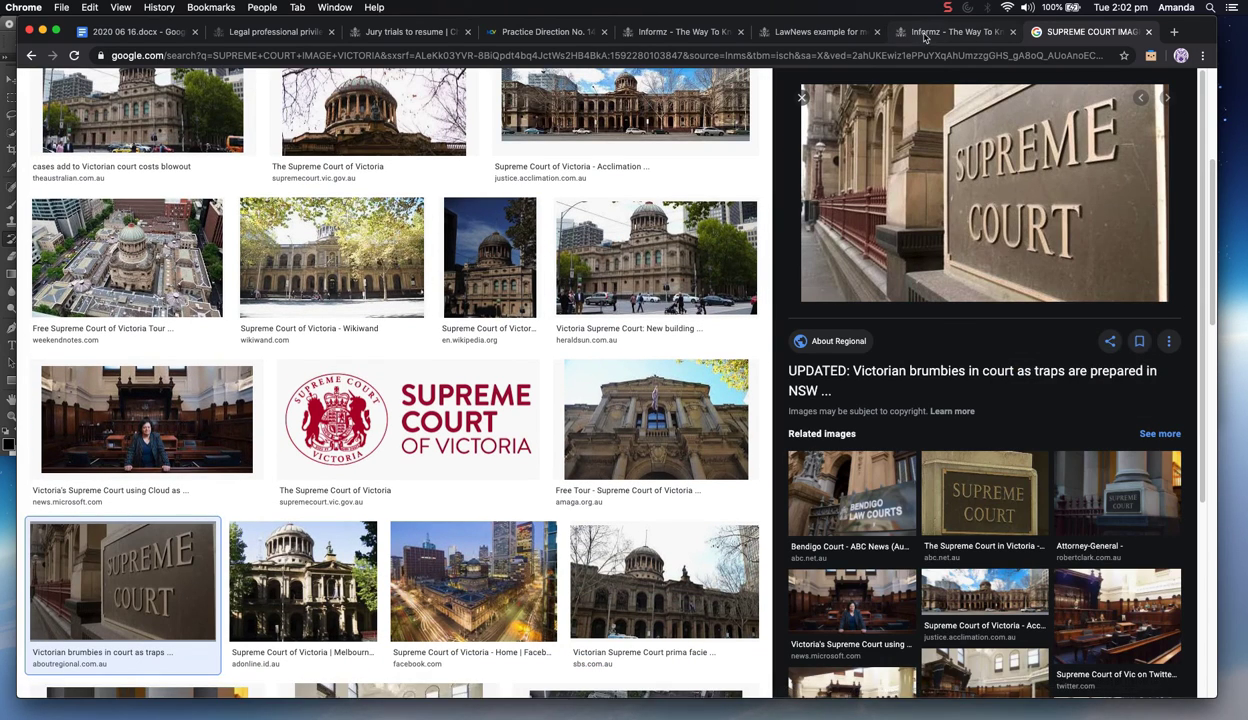
pyautogui.rightClick(1018, 185)
pyautogui.click(1052, 296)
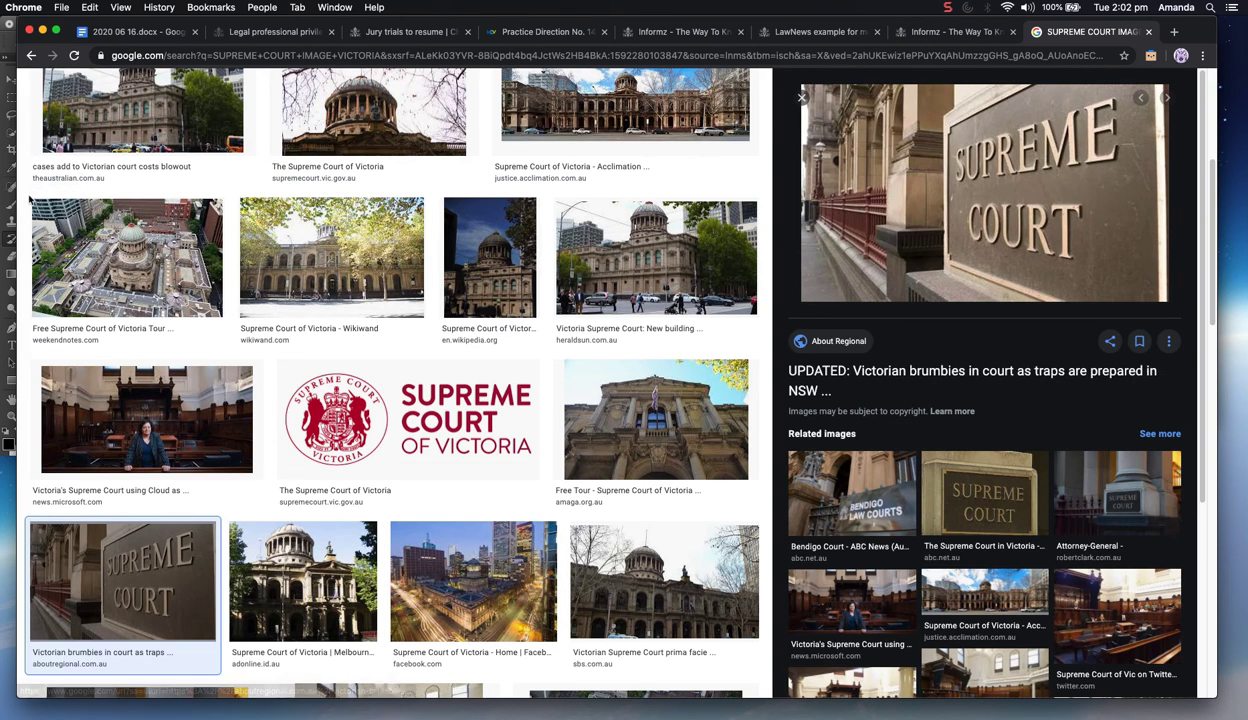
# Switch to Photoshop, hide Layer 1 and paste the copied Supreme Court sign photo as a new layer
pyautogui.click(8, 205)
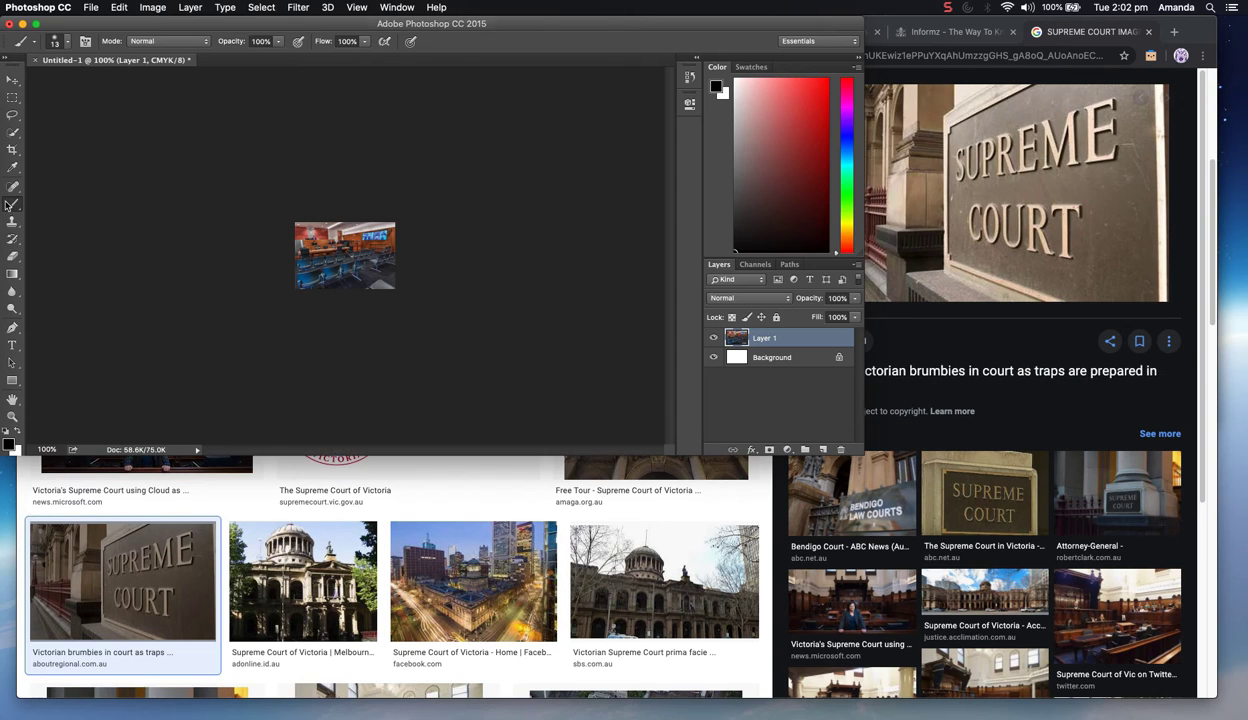
pyautogui.click(714, 339)
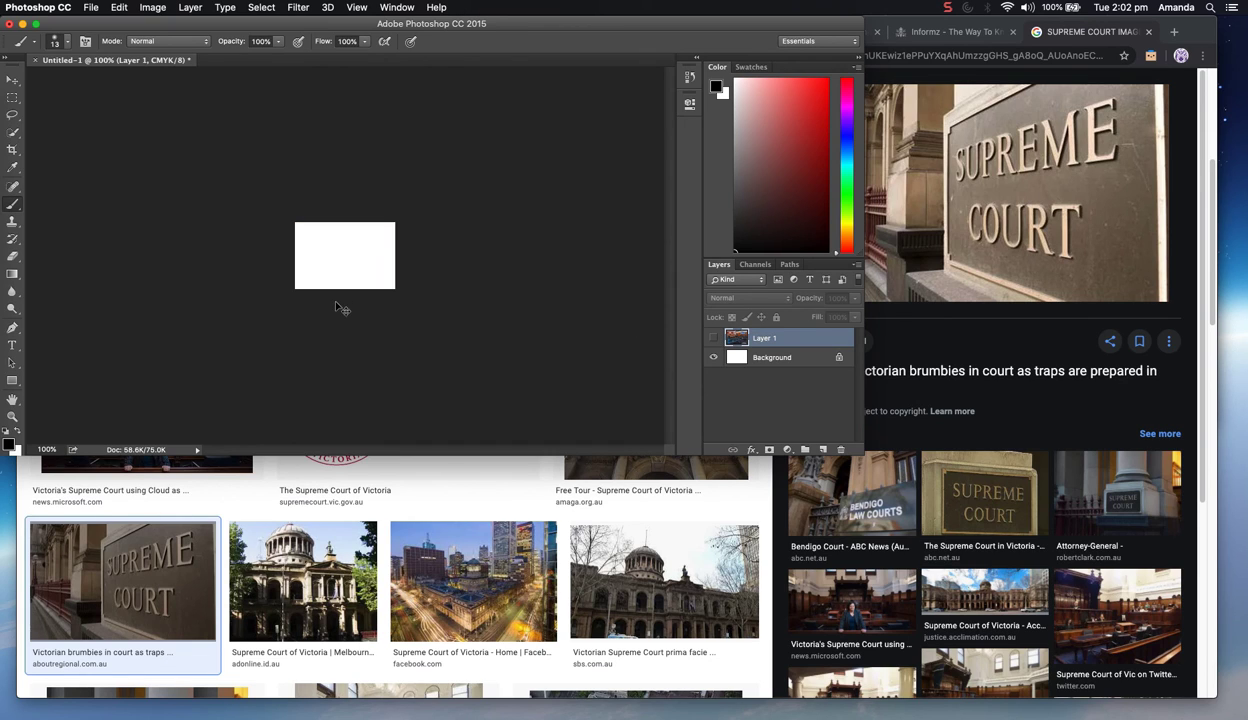
pyautogui.press('super+v')
pyautogui.press('a')
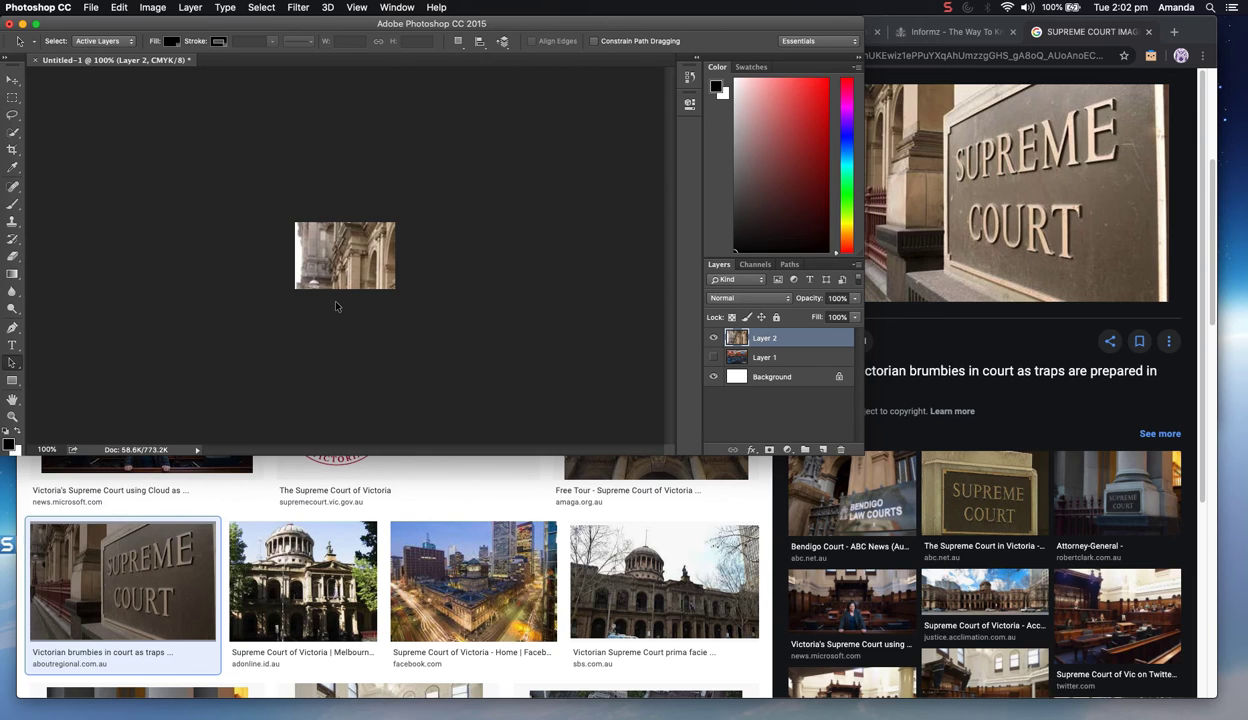
# Scale the pasted Supreme Court photo to about 30.5% and position it at about X 75, Y 50.5 px to cover the canvas
pyautogui.press('super+t')
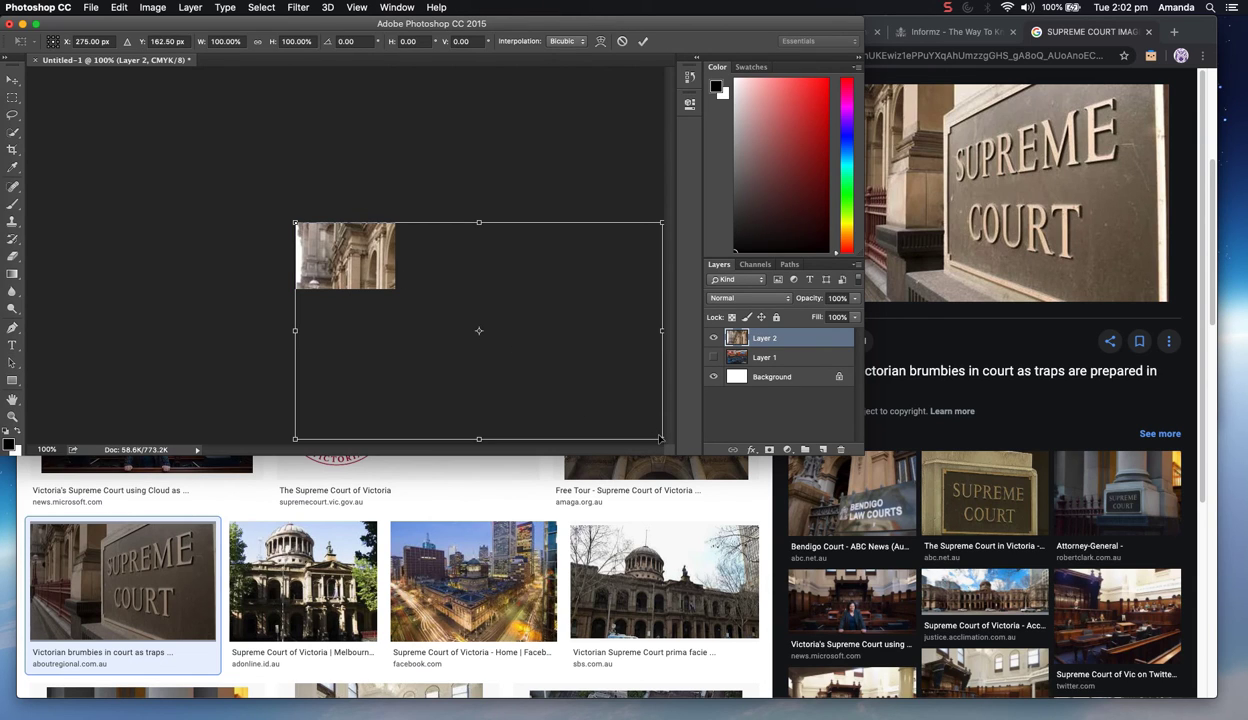
pyautogui.moveTo(659, 436); pyautogui.dragTo(395, 296)
pyautogui.moveTo(388, 252); pyautogui.dragTo(382, 252)
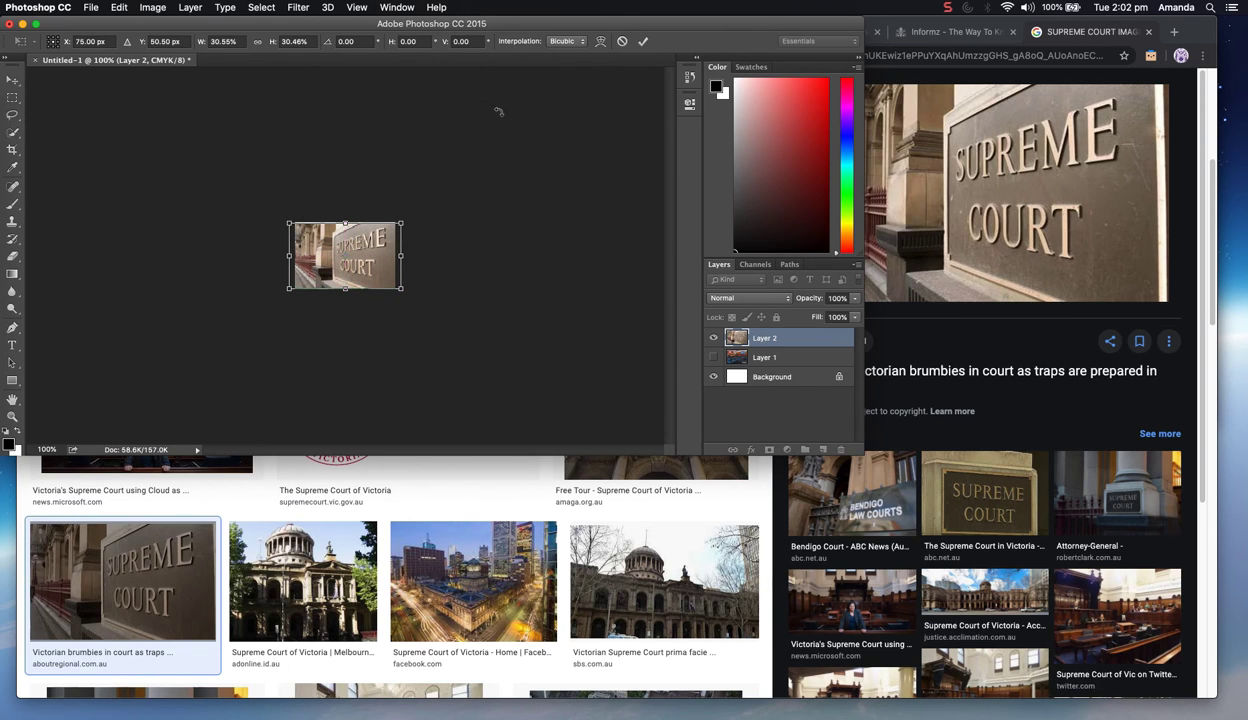
pyautogui.click(642, 42)
# Return to Chrome and view the article linked from the County Court placeholder in the LawNews preview, closing it after reading
pyautogui.click(903, 44)
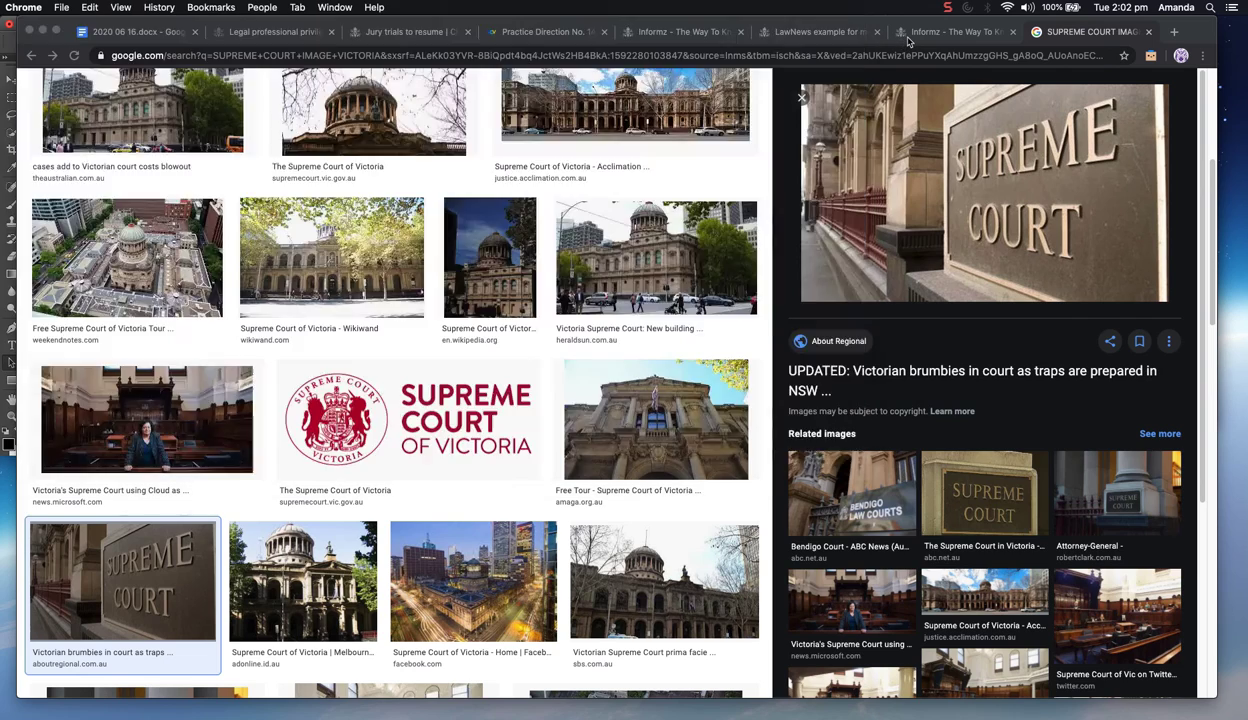
pyautogui.click(905, 32)
pyautogui.click(817, 32)
pyautogui.moveTo(950, 32); pyautogui.dragTo(897, 32)
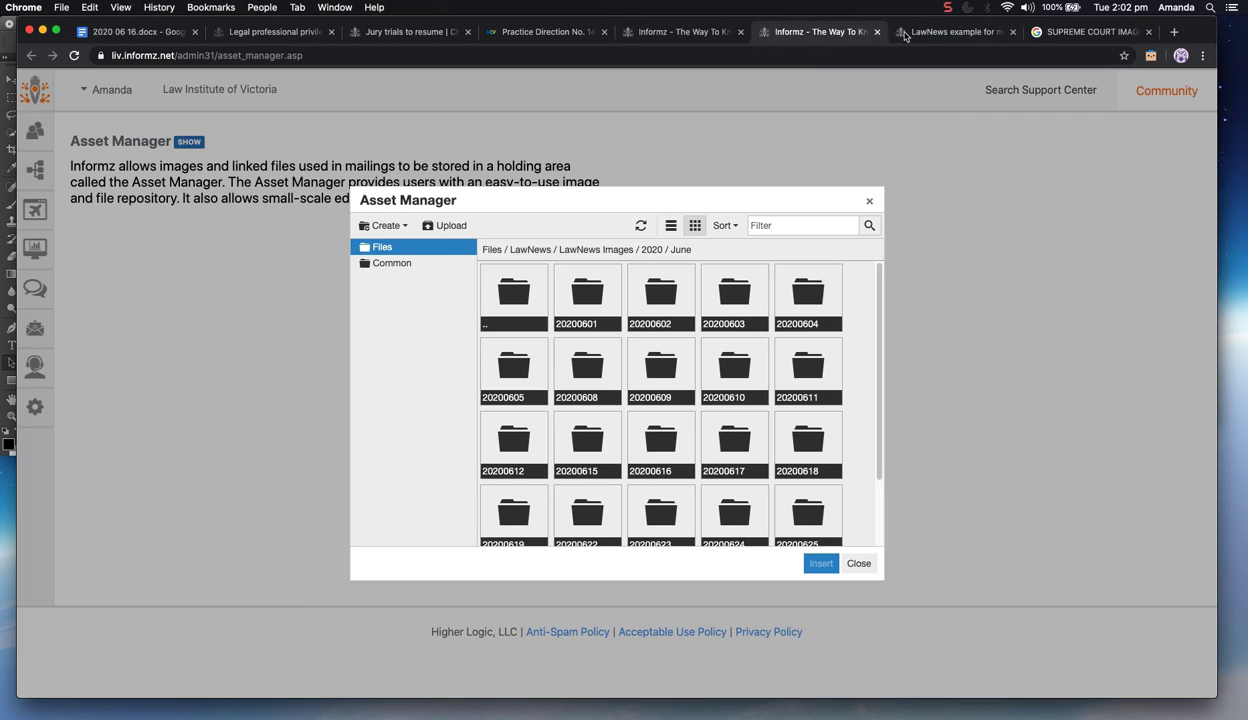
pyautogui.click(900, 32)
pyautogui.click(453, 516)
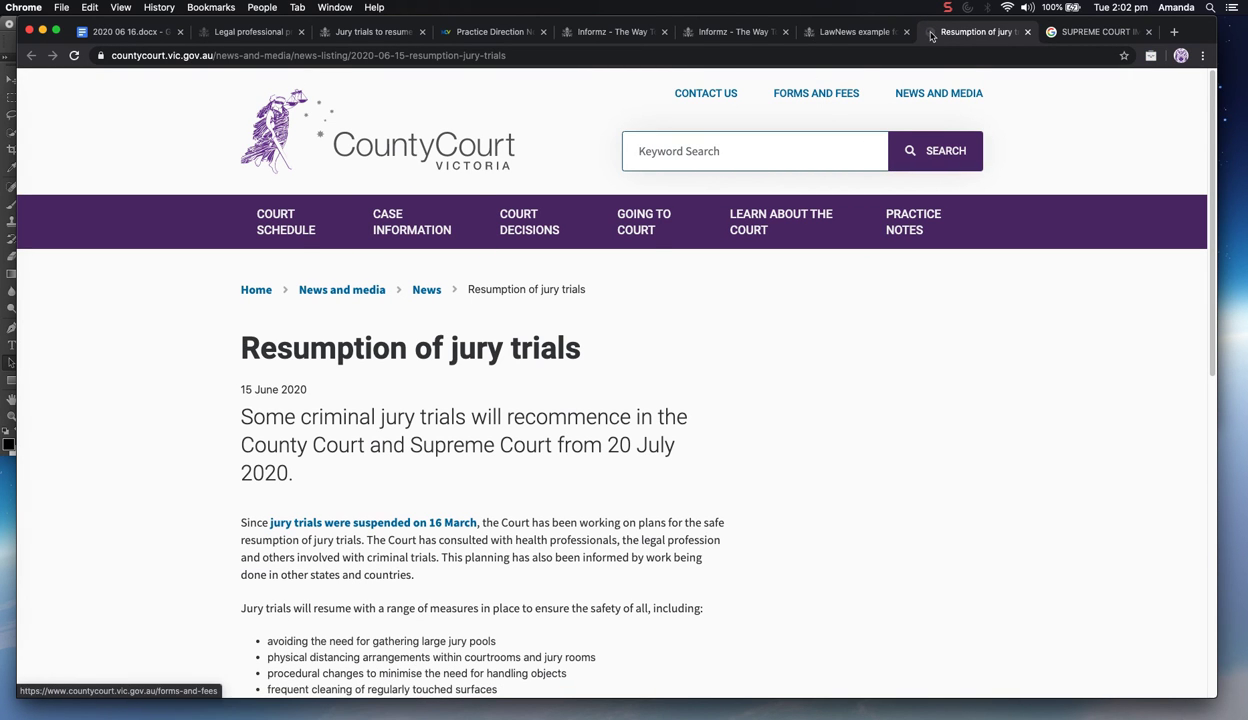
pyautogui.click(1027, 32)
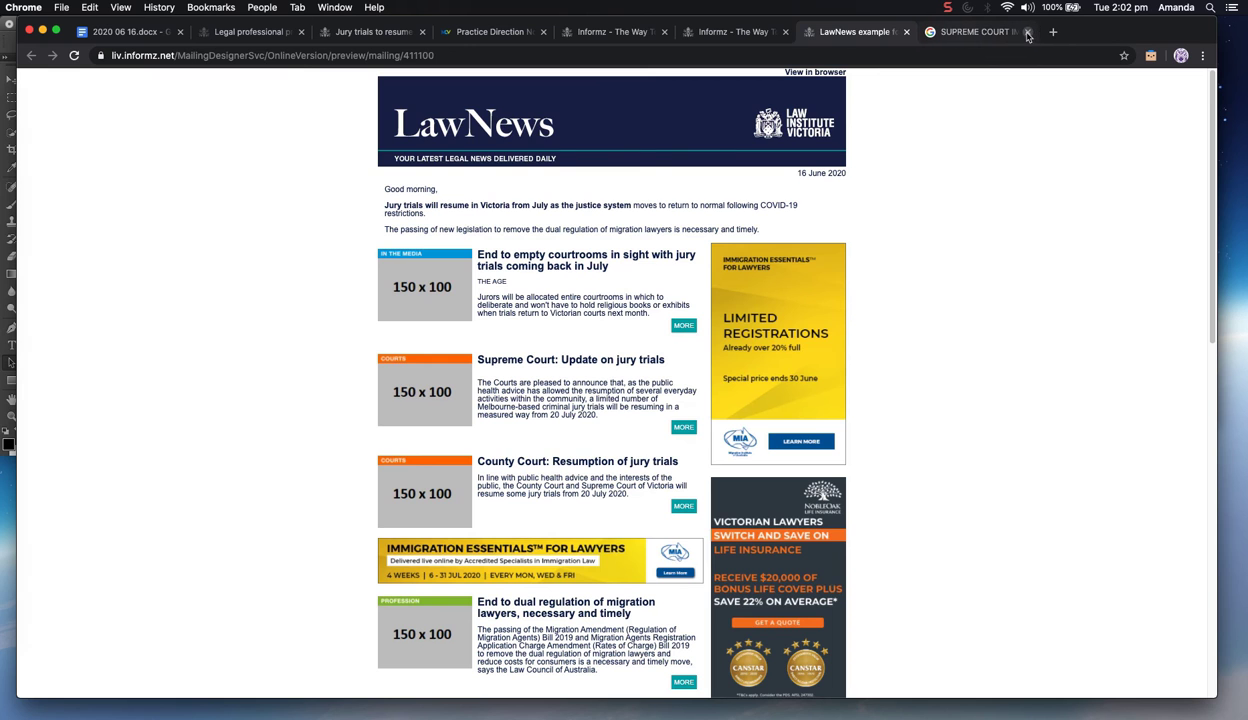
# Run an image search for "COUNTY court victoria image" in place of the Supreme Court search
pyautogui.click(990, 32)
pyautogui.scroll(5, 264, 106)
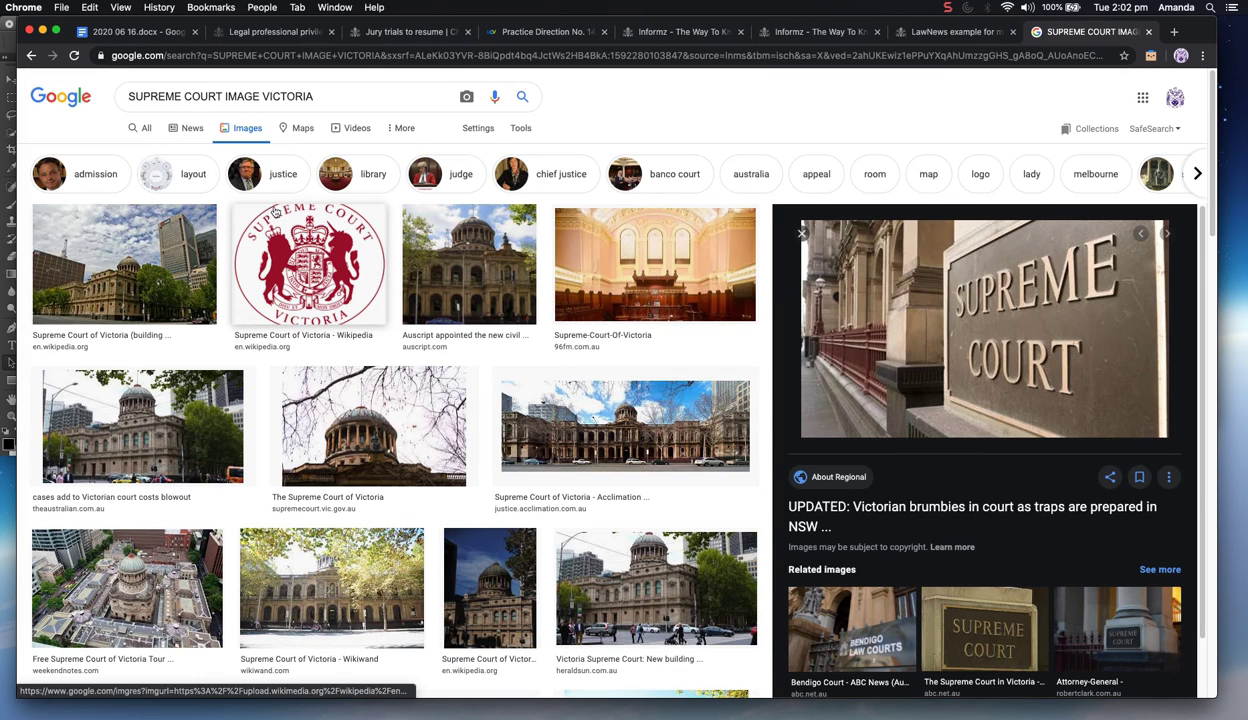
pyautogui.tripleClick(264, 106)
pyautogui.write('CO')
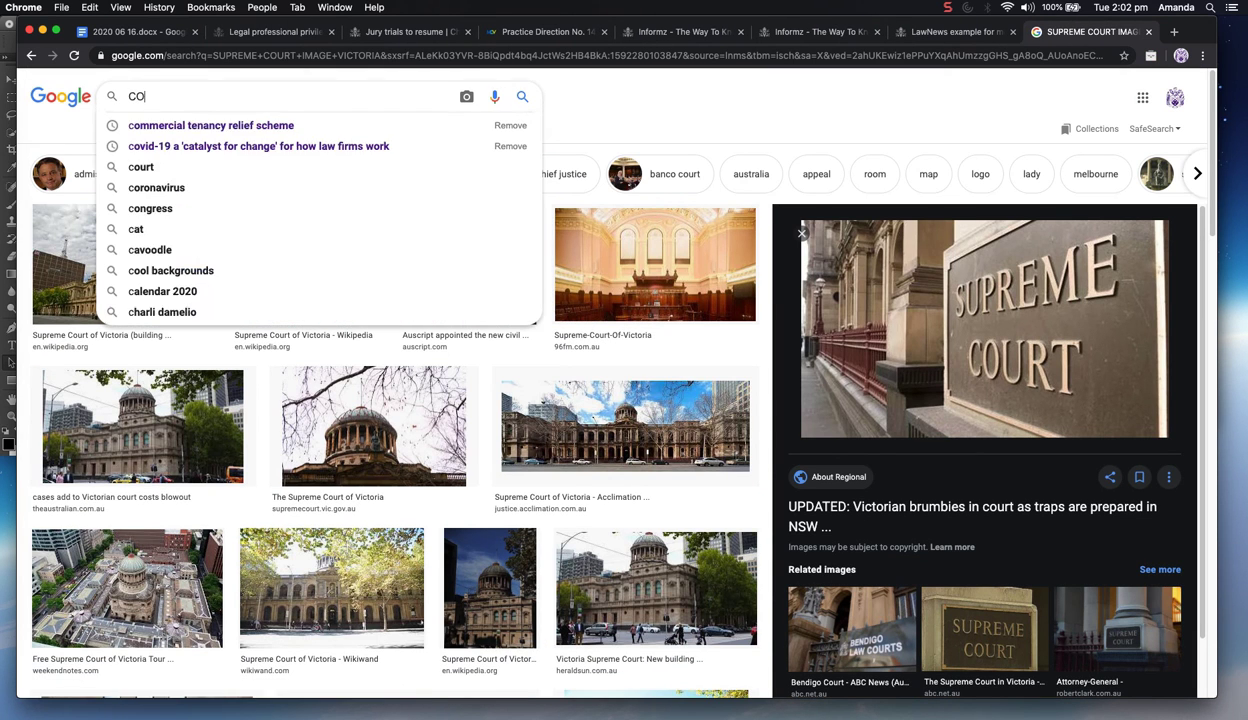
pyautogui.write('UNTY court')
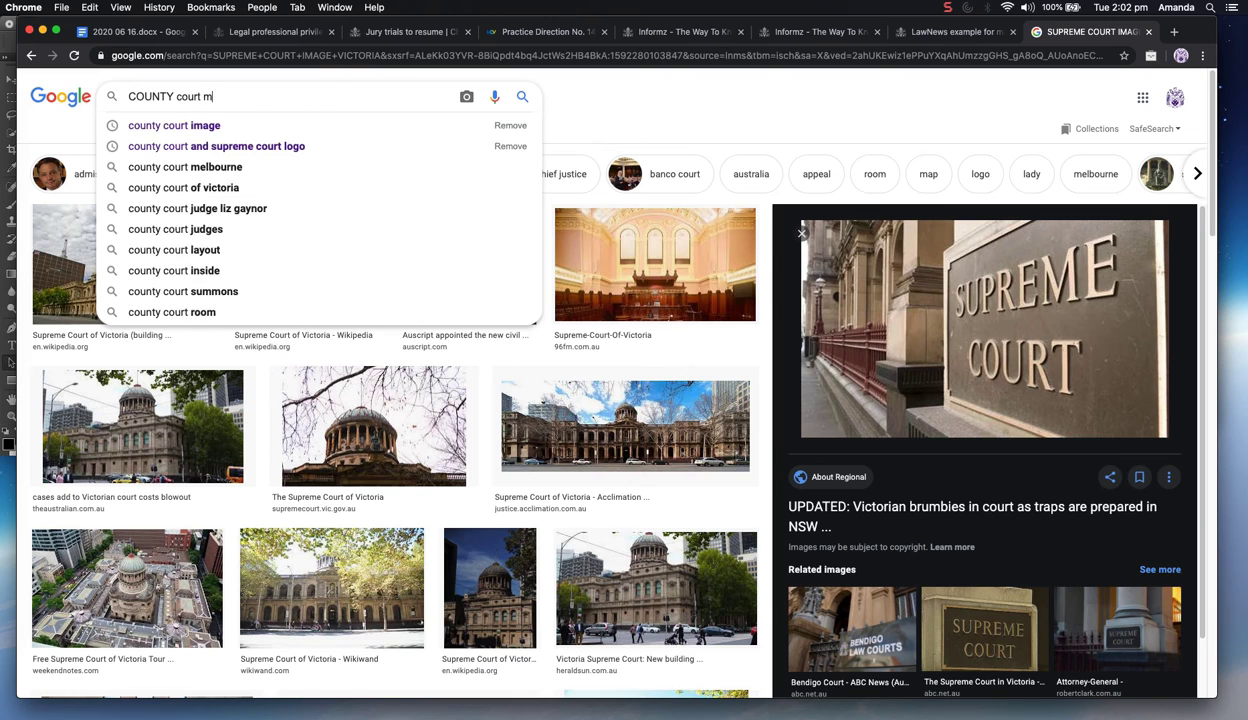
pyautogui.write(' victoria image')
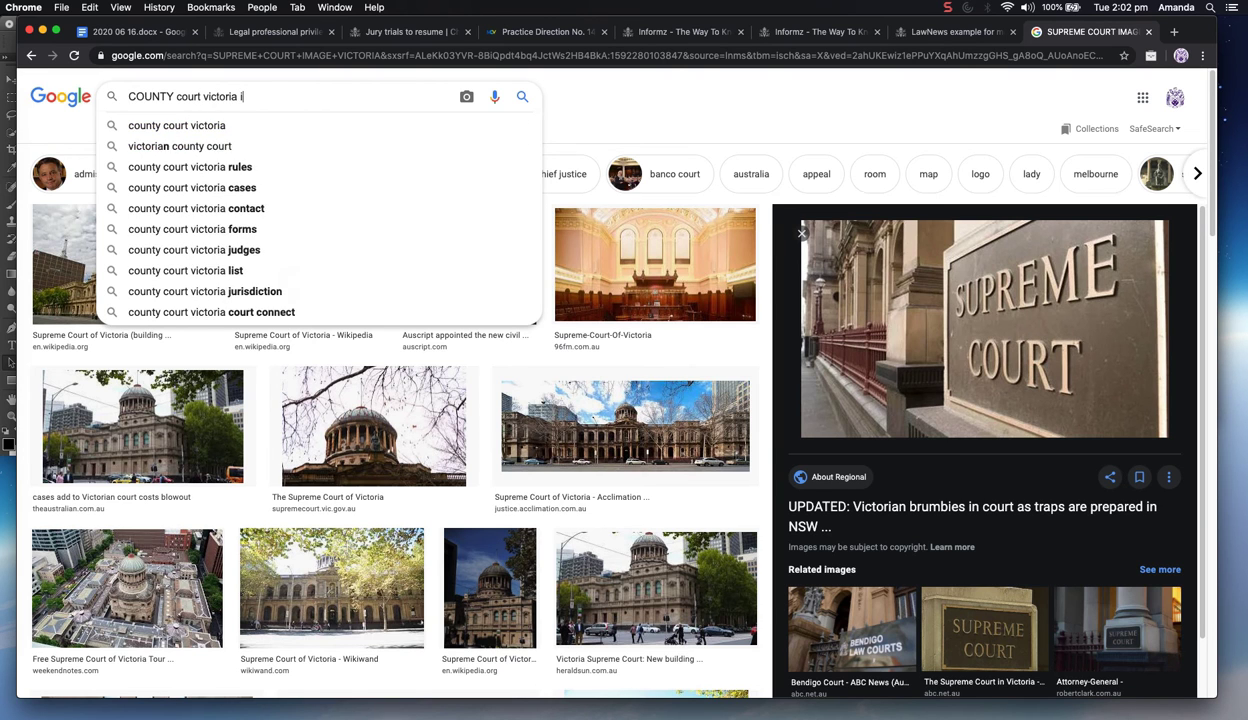
pyautogui.press('Return')
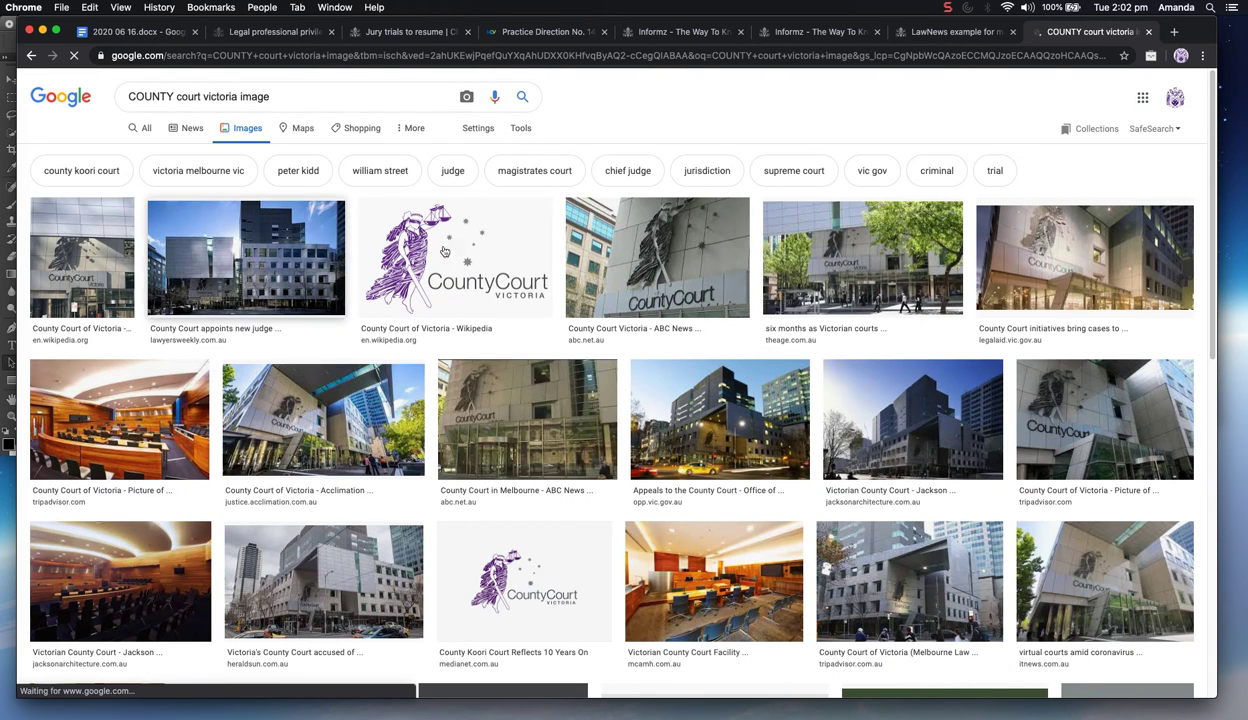
# Preview the County Court Victoria logo results and copy the white-on-purple logo image from Streamline Media
pyautogui.click(450, 258)
pyautogui.rightClick(966, 216)
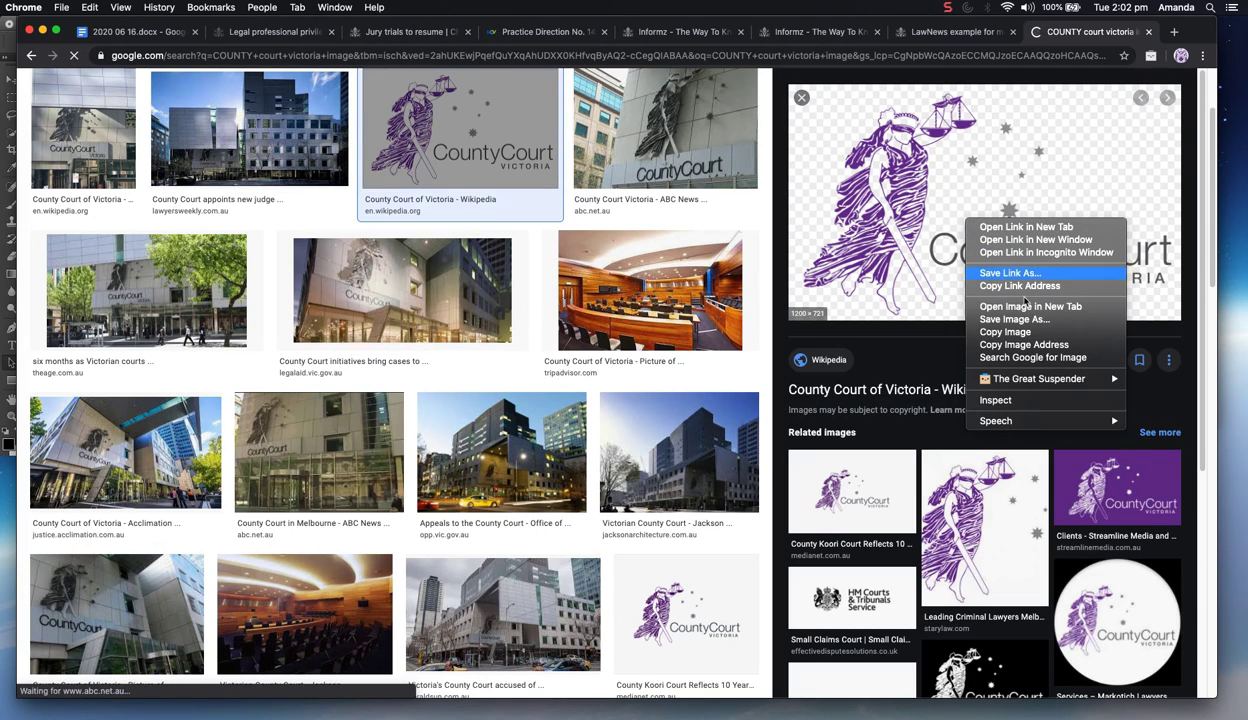
pyautogui.click(1102, 474)
pyautogui.rightClick(1014, 186)
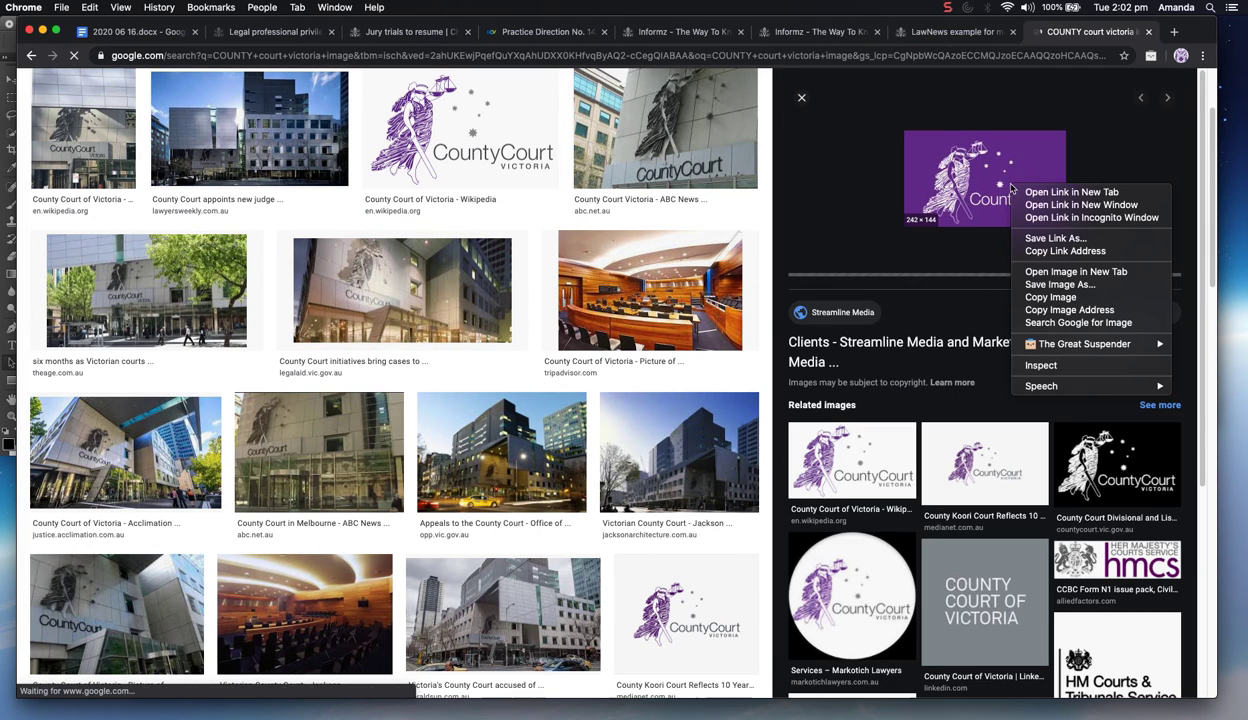
pyautogui.click(1058, 297)
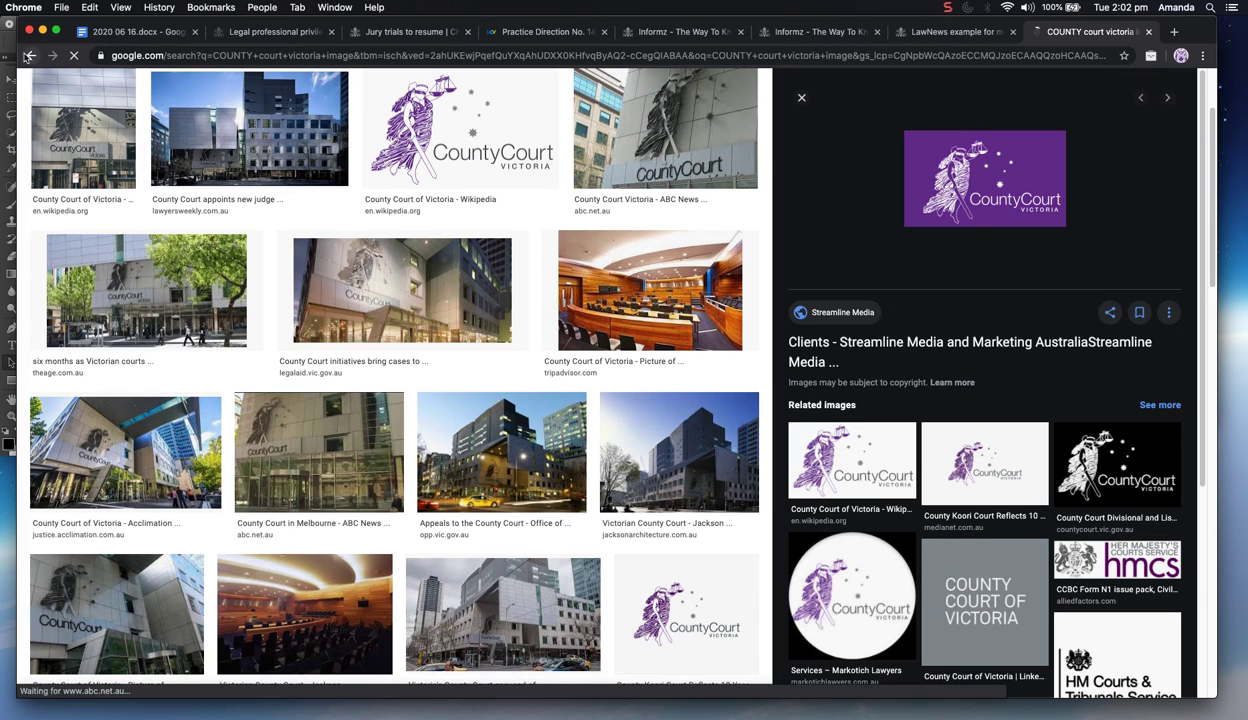
# Switch to Photoshop, hide Layer 2 and paste the purple County Court logo as a new layer
pyautogui.press('super+Tab')
pyautogui.click(19, 42)
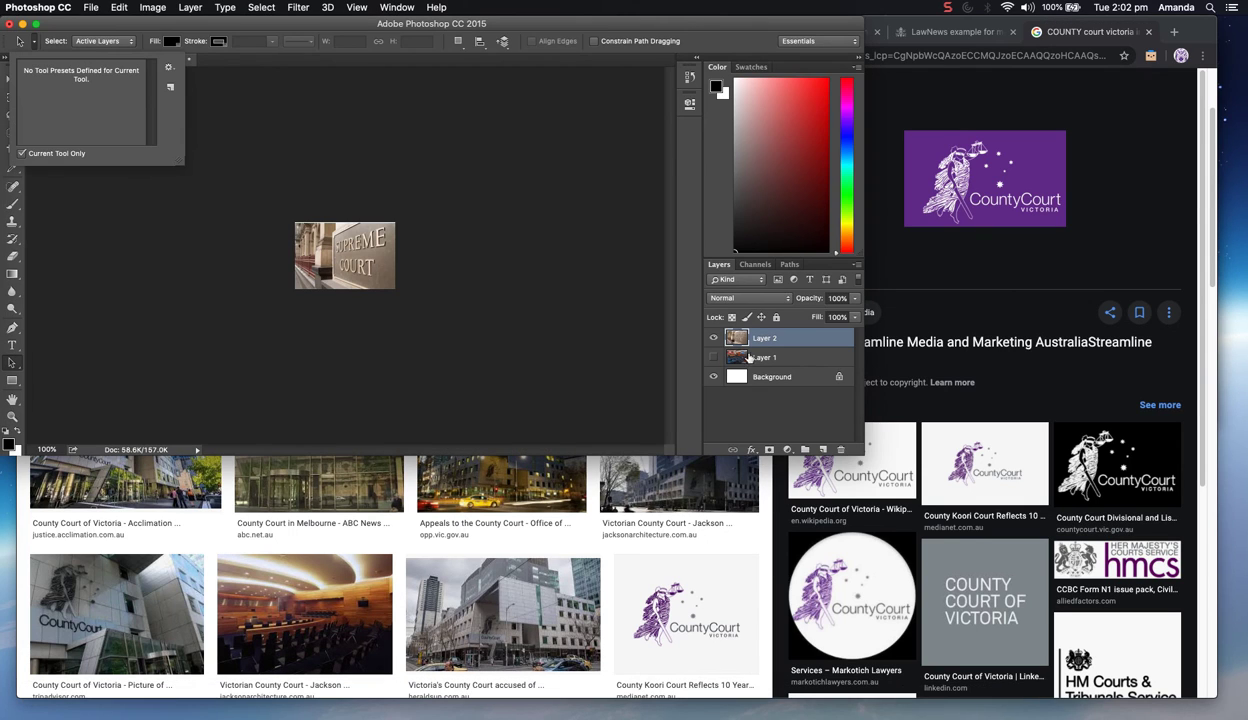
pyautogui.click(713, 339)
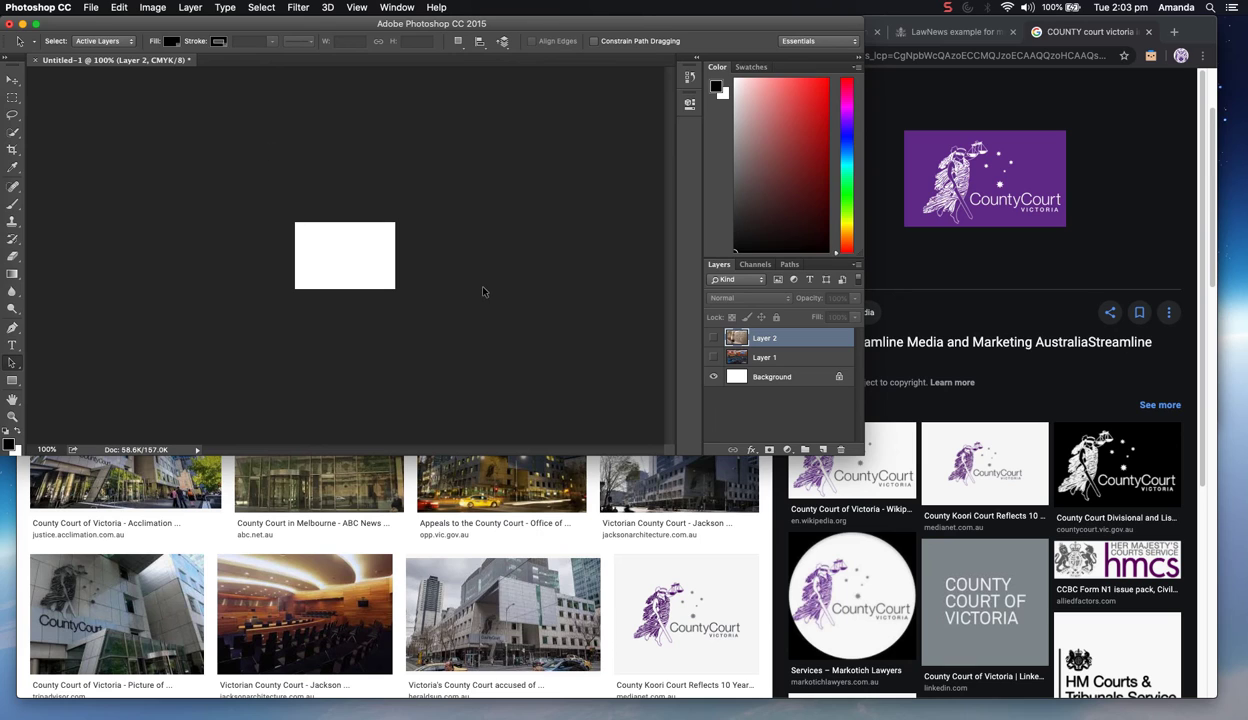
pyautogui.press('super+v')
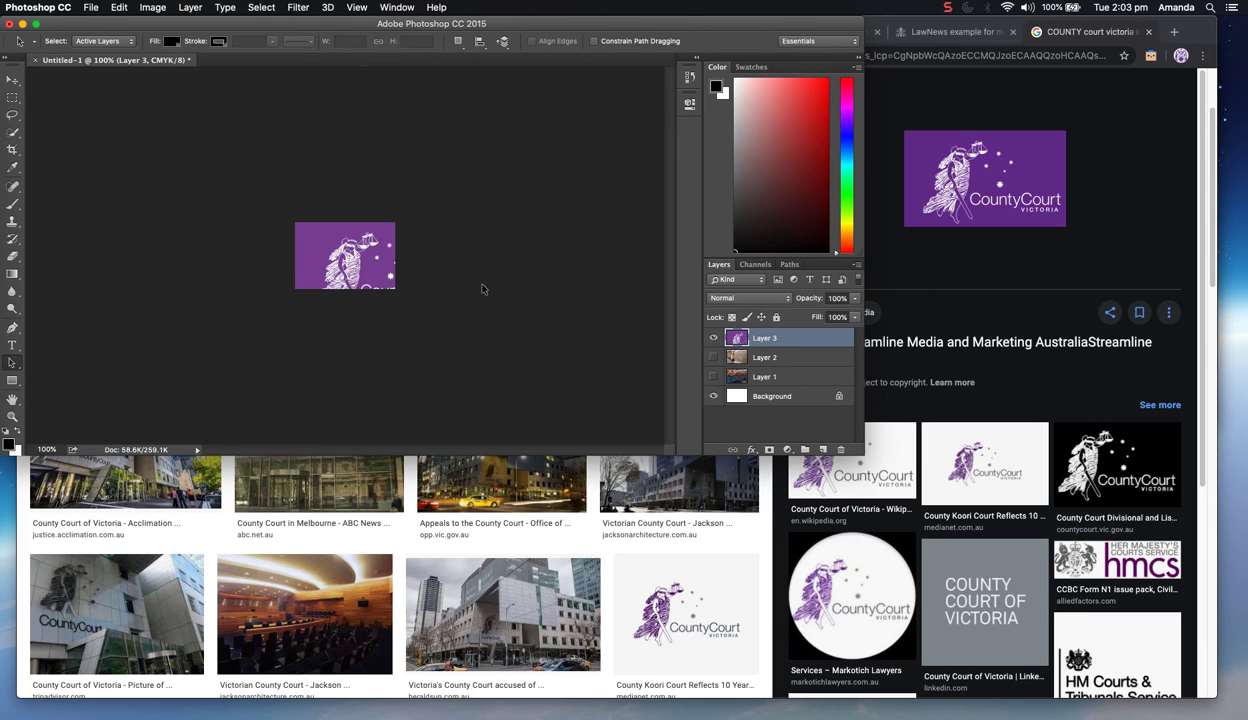
# Scale the County Court logo to 62.81% width and 69.44% height so it fills the canvas
pyautogui.press('super+t')
pyautogui.moveTo(458, 320); pyautogui.dragTo(356, 249)
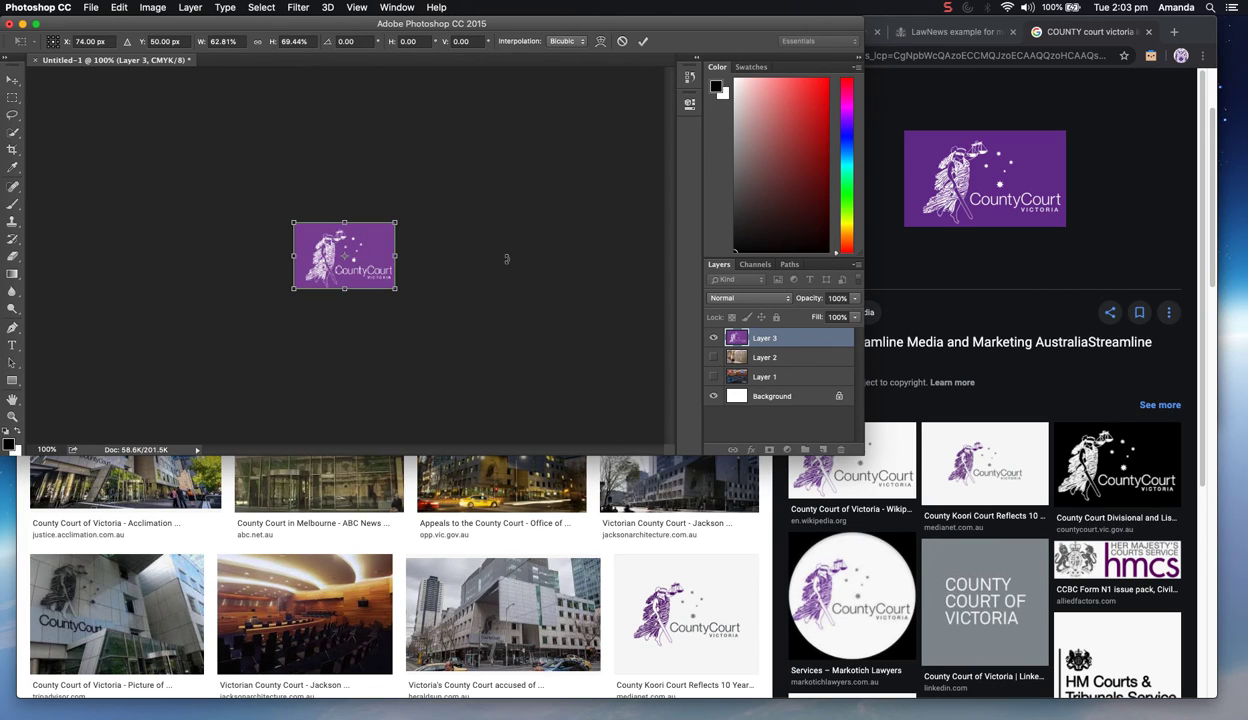
pyautogui.click(642, 42)
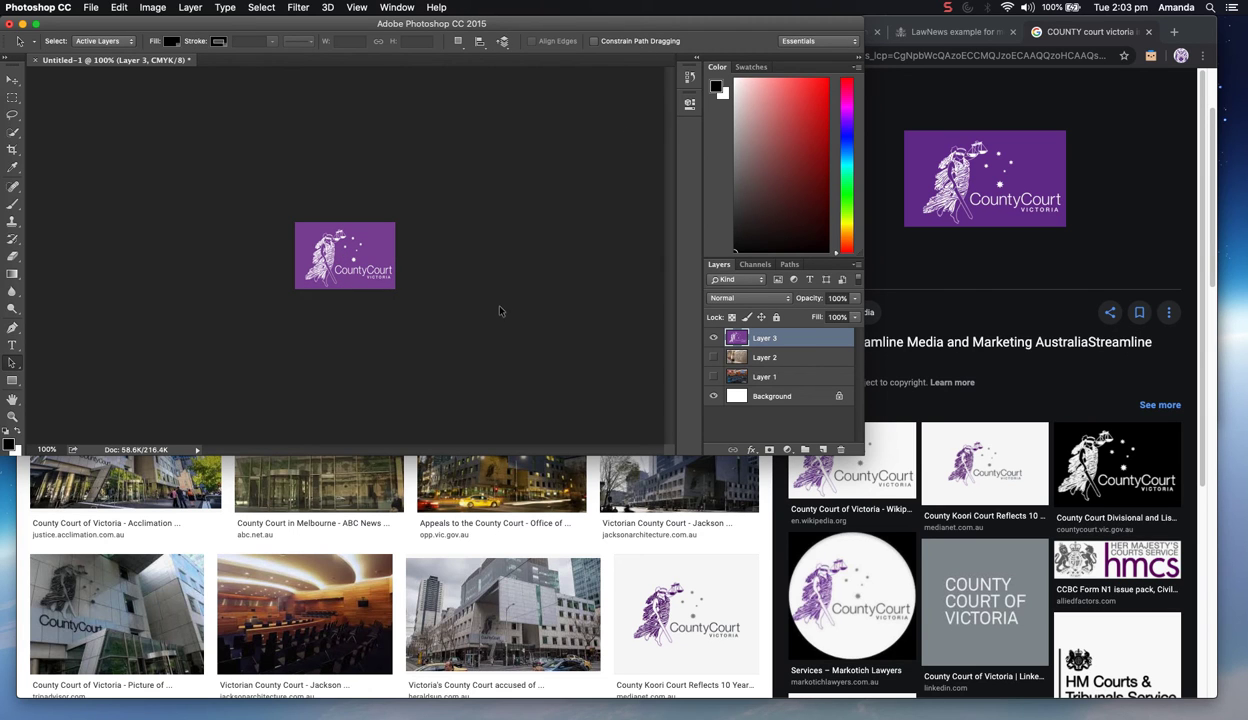
# Open the migration lawyers article from its placeholder in Chrome's LawNews preview and copy the article's headline
pyautogui.click(968, 32)
pyautogui.scroll(-2, 425, 400)
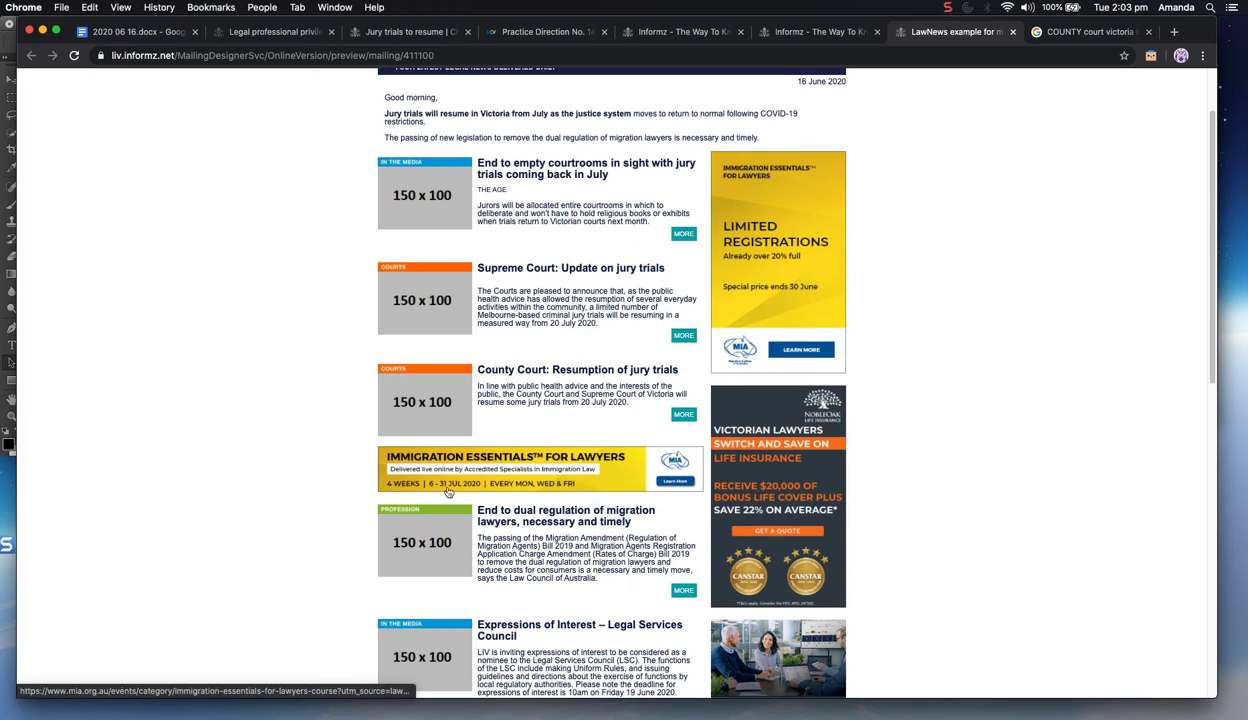
pyautogui.click(451, 549)
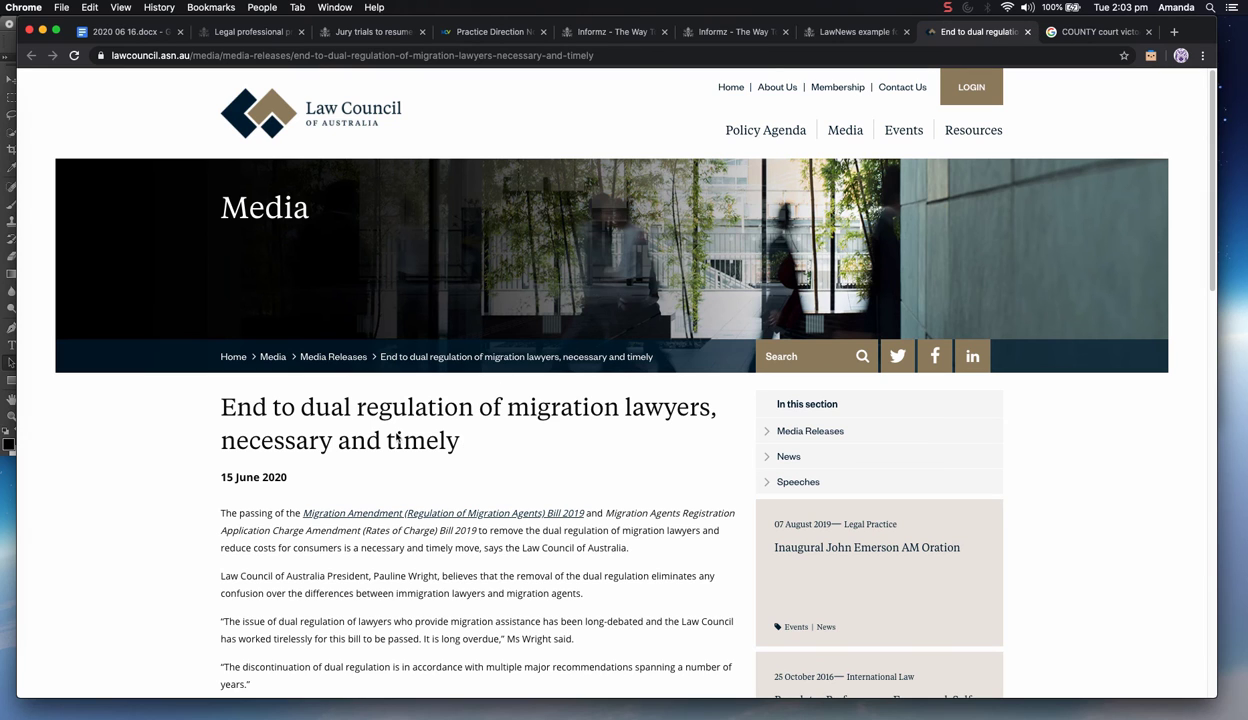
pyautogui.tripleClick(227, 406)
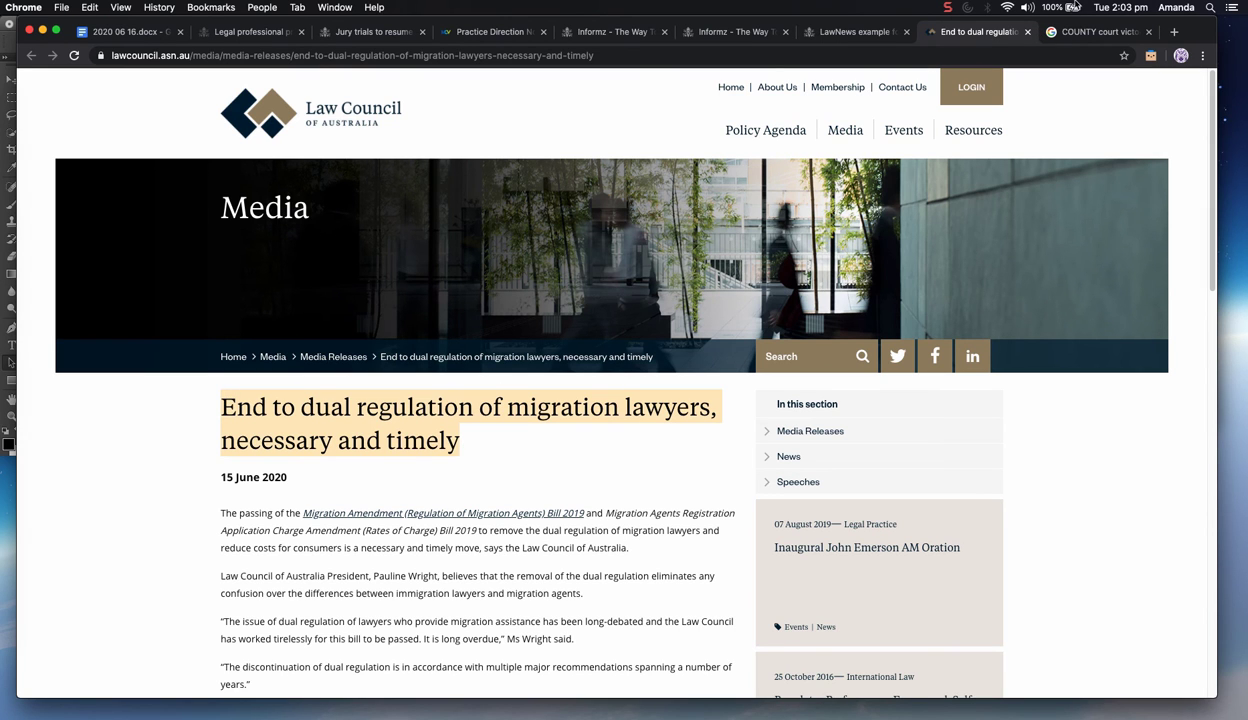
# Run an image search for "End to dual regulation of migration lawyers, necessary and timely"
pyautogui.click(1077, 38)
pyautogui.scroll(3, 183, 106)
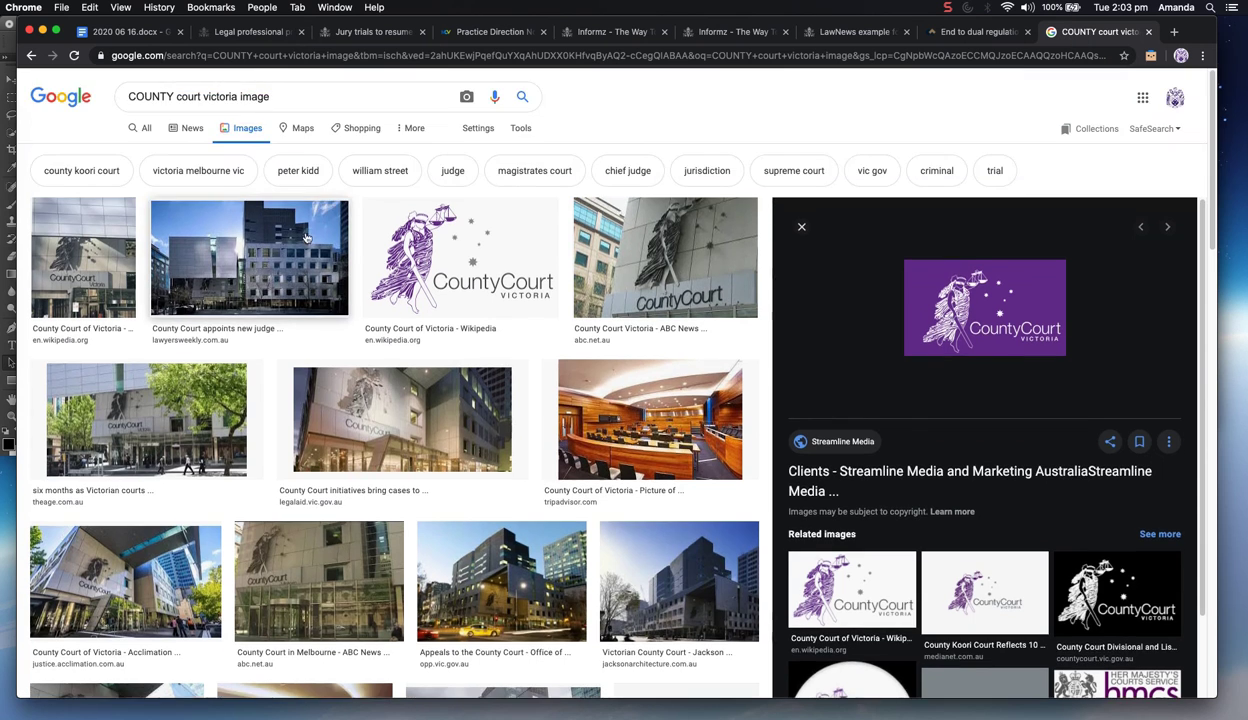
pyautogui.tripleClick(181, 98)
pyautogui.press('super+v')
pyautogui.press('Return')
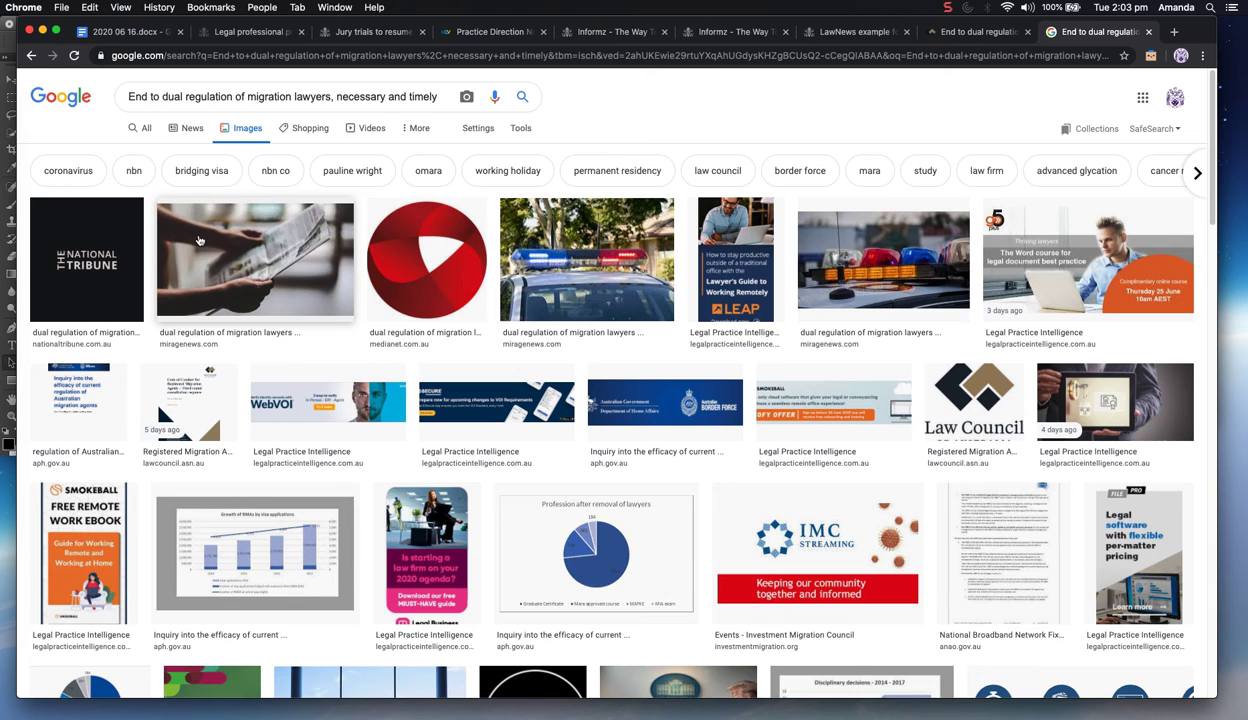
# Preview the Law Council of Australia logo results and copy the blue-and-gold logo image from Lawctopus
pyautogui.scroll(-1, 296, 285)
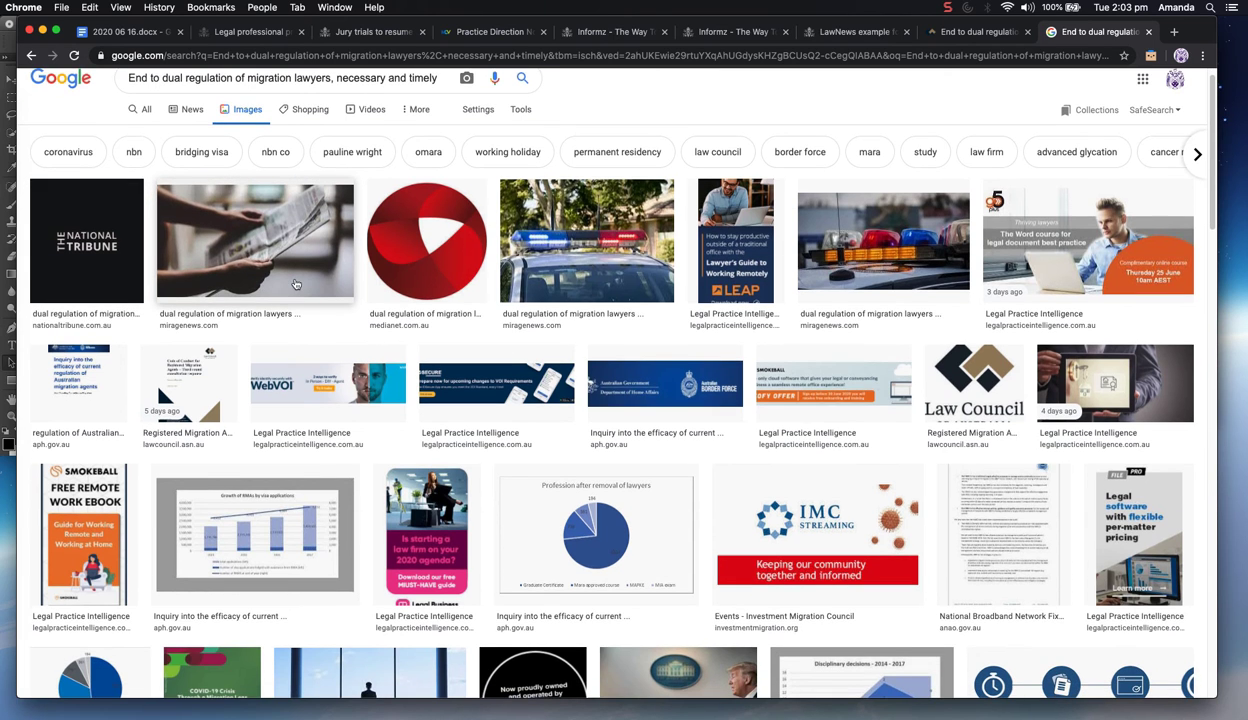
pyautogui.click(975, 385)
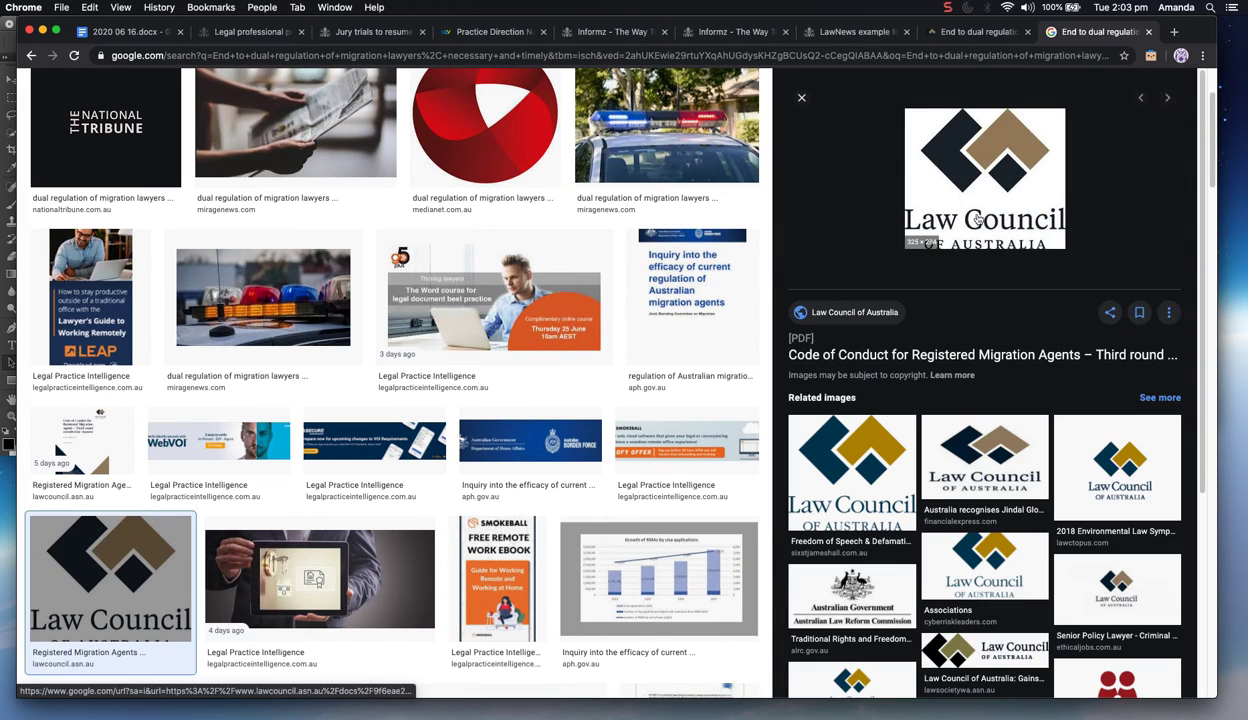
pyautogui.click(1120, 467)
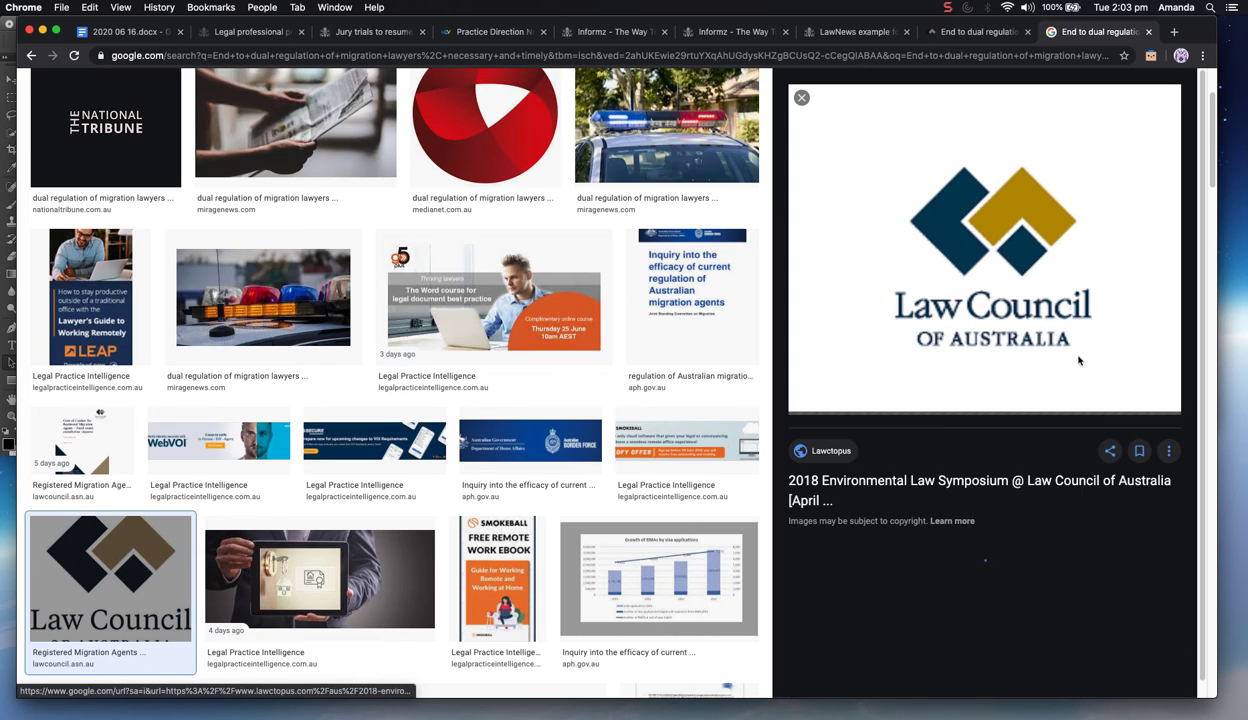
pyautogui.rightClick(1002, 236)
pyautogui.click(1039, 346)
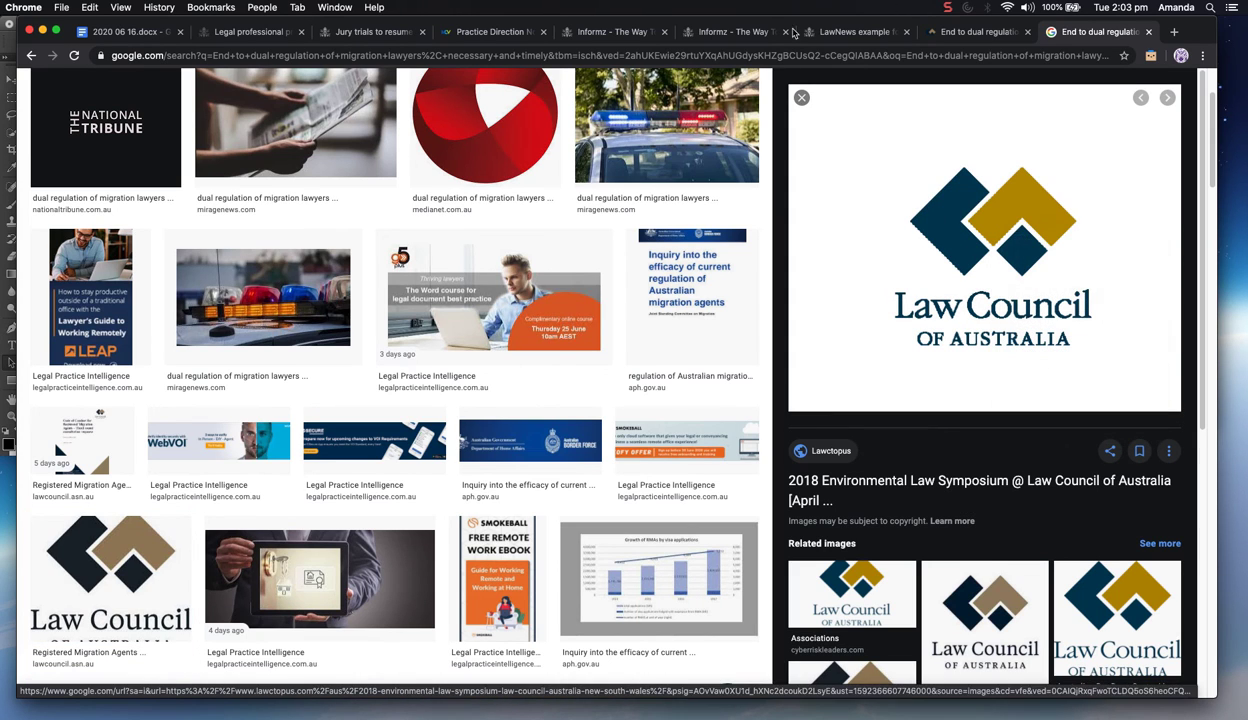
# Switch to Photoshop, hide Layer 3 and paste the Law Council logo as a new layer, enlarging the application window
pyautogui.click(7, 446)
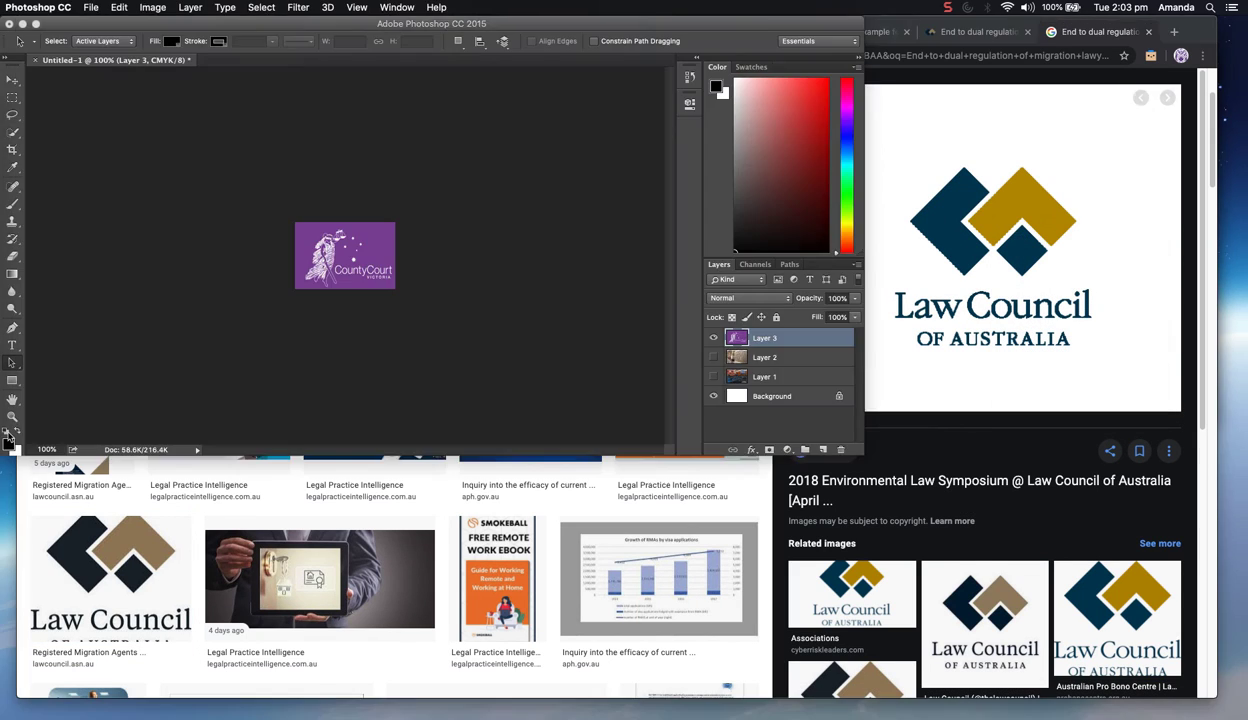
pyautogui.click(716, 339)
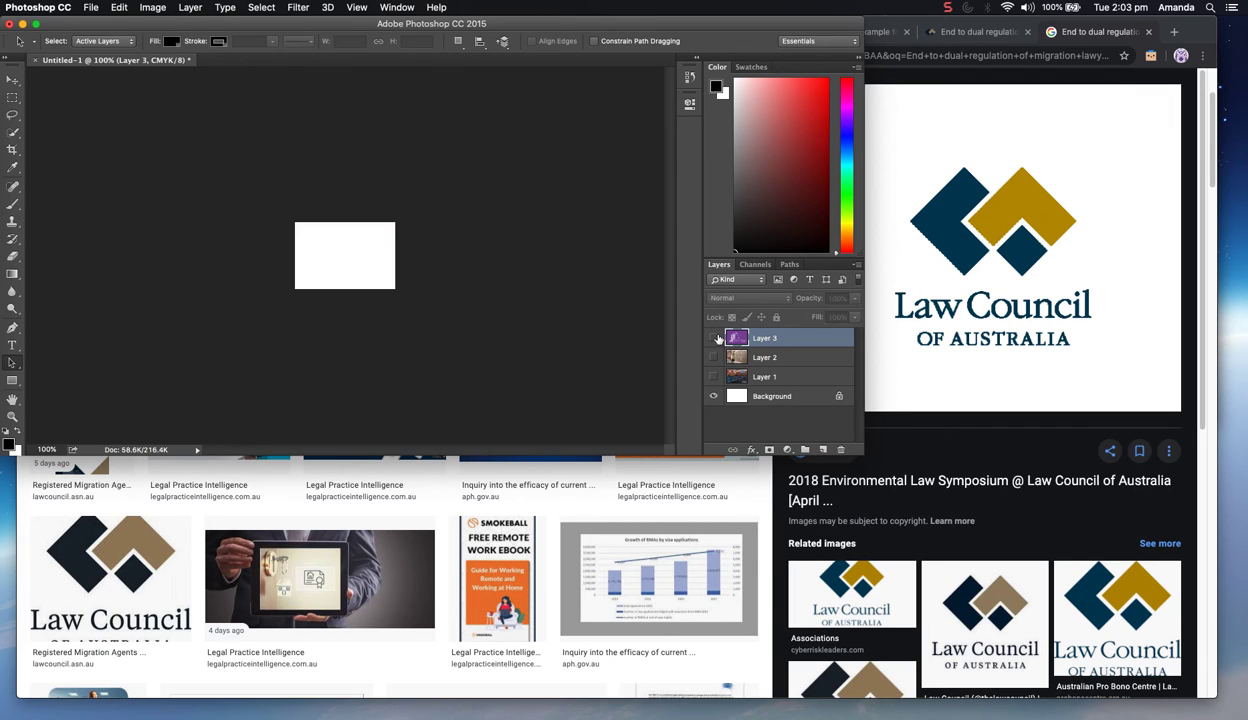
pyautogui.press('super+v')
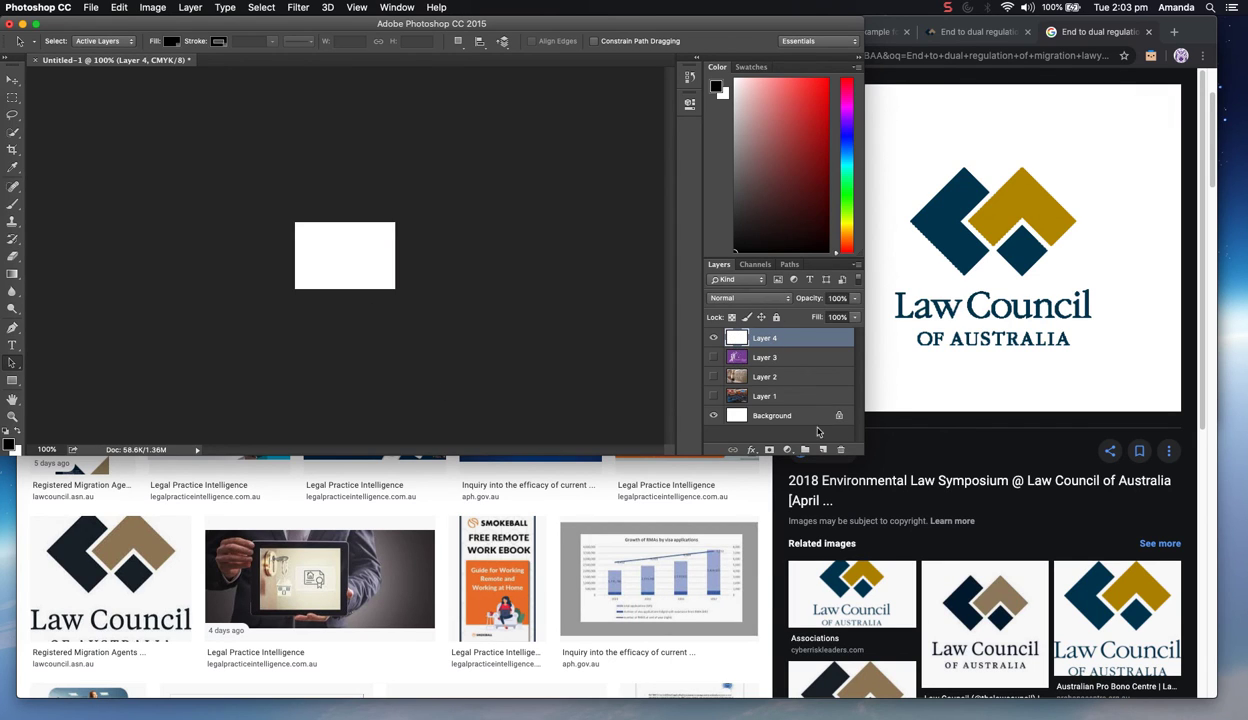
pyautogui.moveTo(864, 451); pyautogui.dragTo(956, 581)
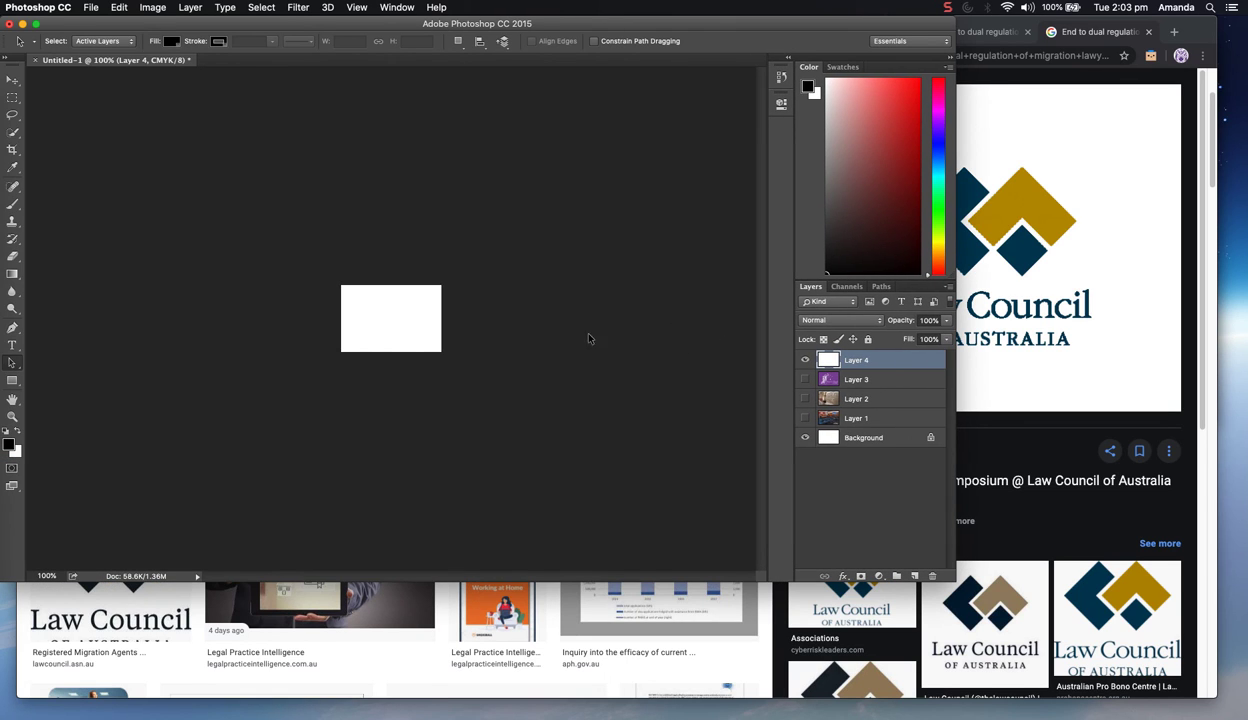
# Scale the Law Council logo layer to about 25% and position it to cover the canvas
pyautogui.press('super+t')
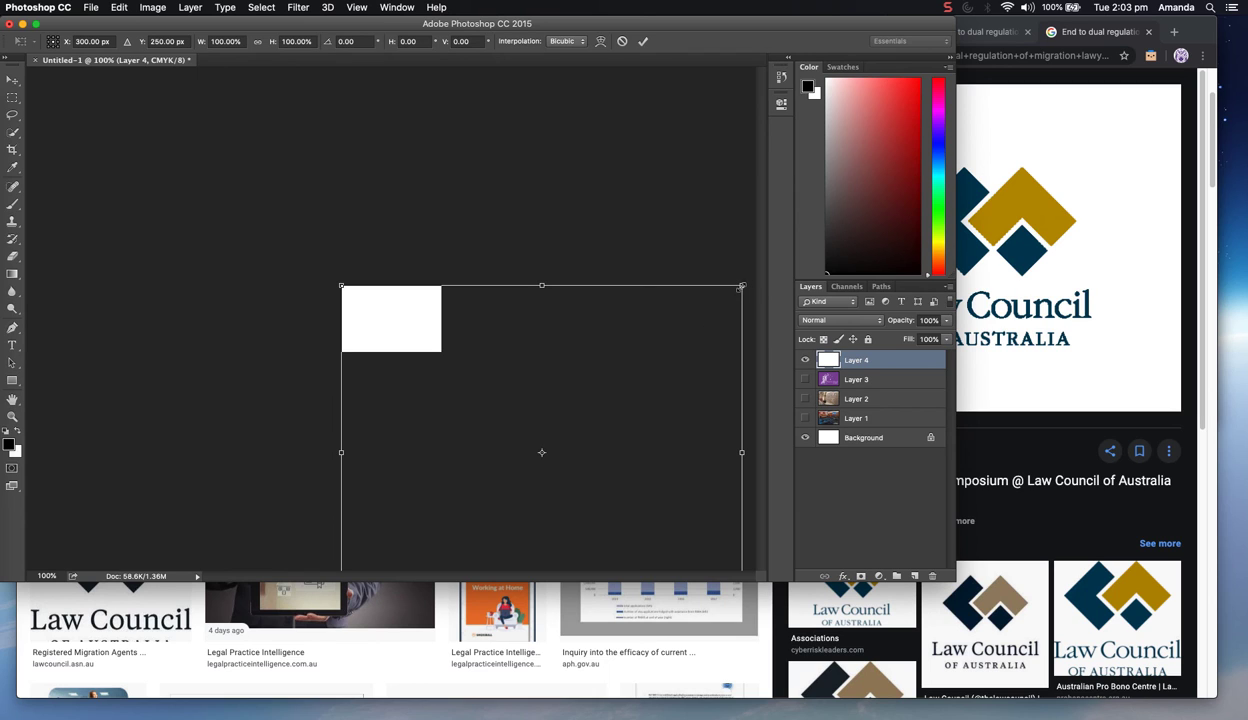
pyautogui.moveTo(740, 286); pyautogui.dragTo(450, 428)
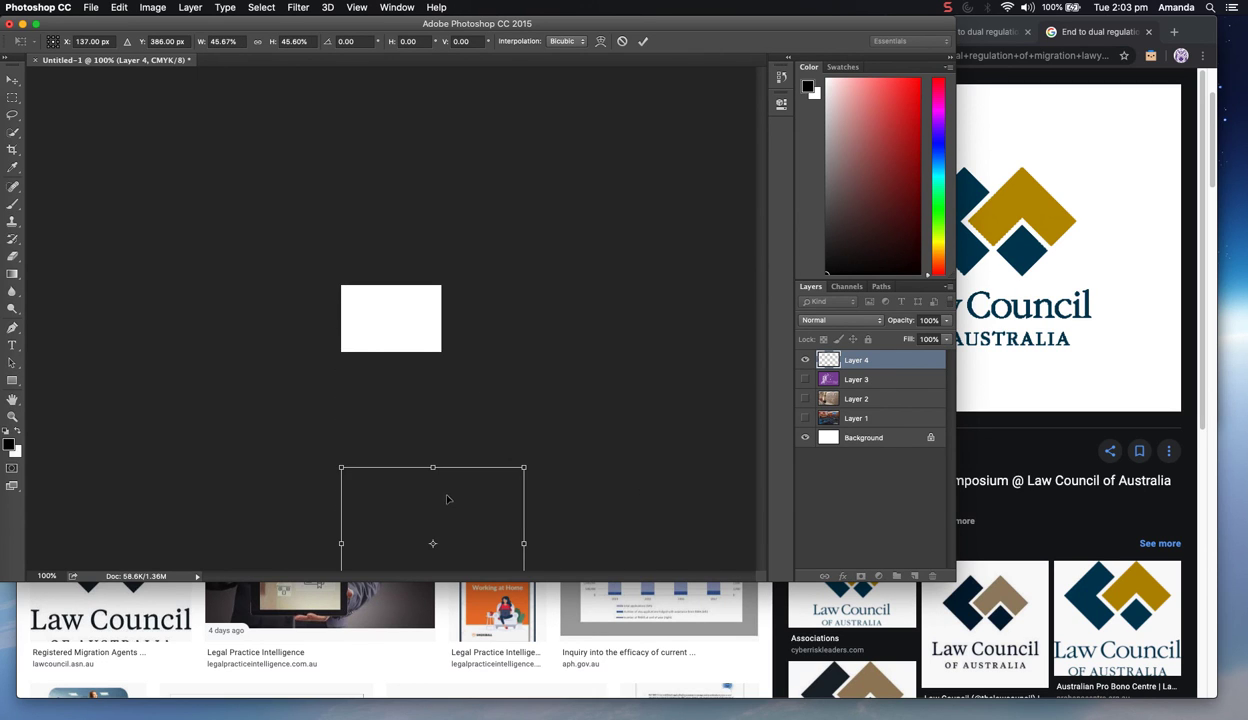
pyautogui.moveTo(449, 488); pyautogui.dragTo(449, 303)
pyautogui.moveTo(519, 433); pyautogui.dragTo(430, 359)
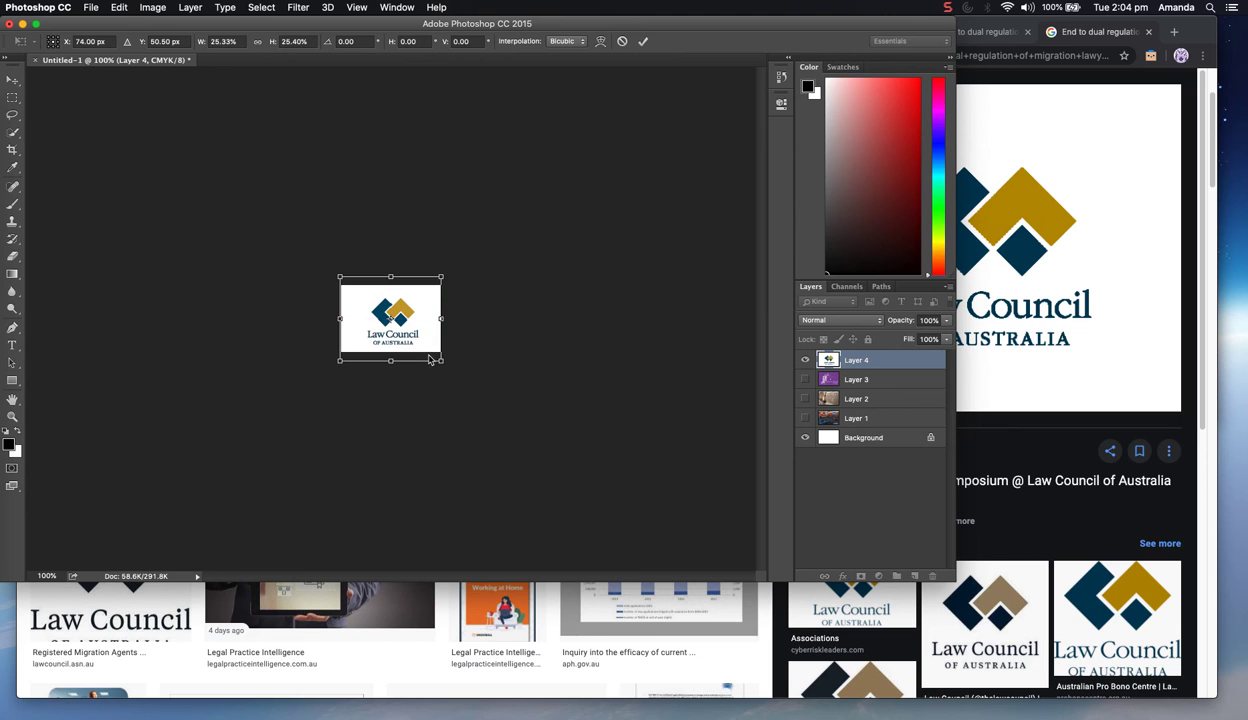
pyautogui.click(643, 41)
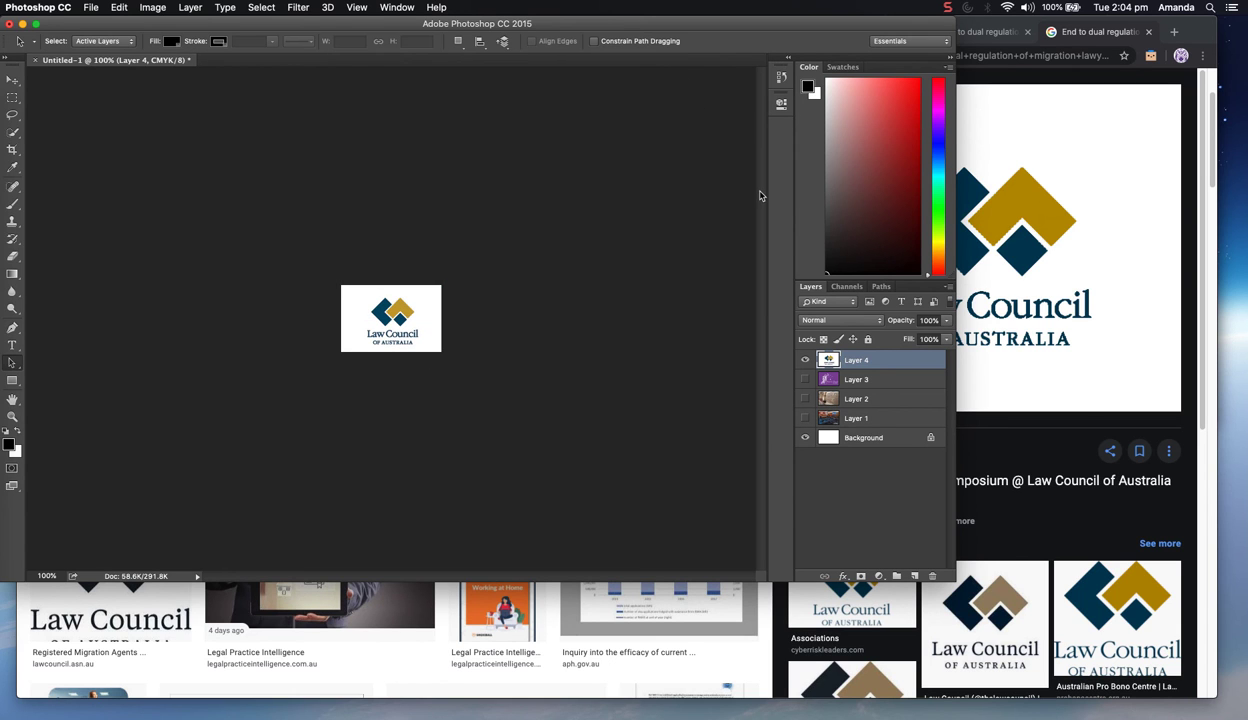
# Switch to Chrome, close the migration lawyers article and its image search, and return to the Expressions of Interest story in the LawNews preview
pyautogui.click(1012, 34)
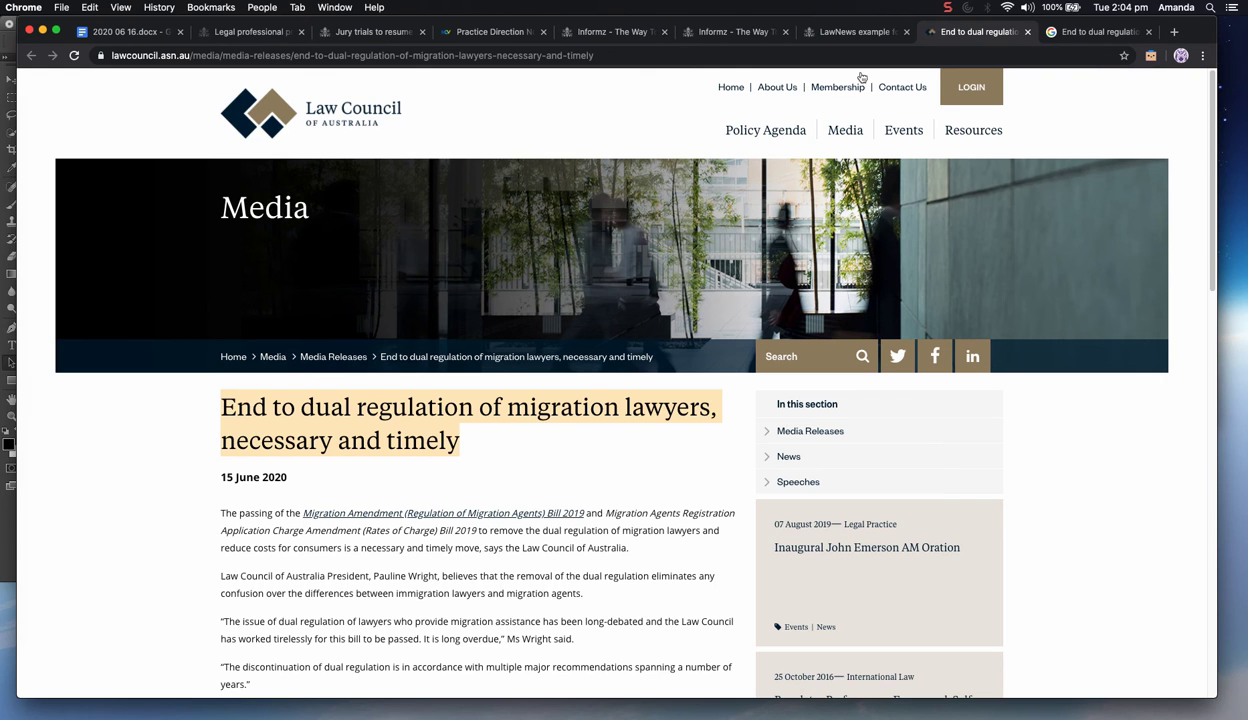
pyautogui.click(1026, 32)
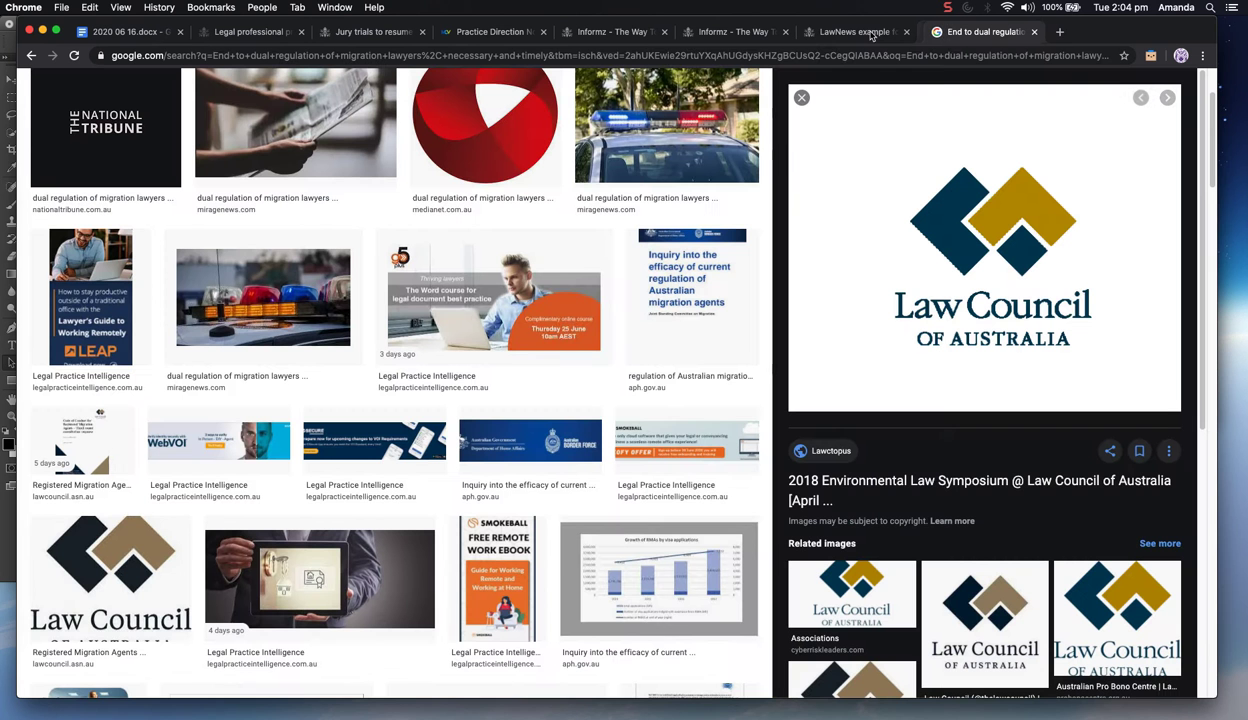
pyautogui.click(1026, 33)
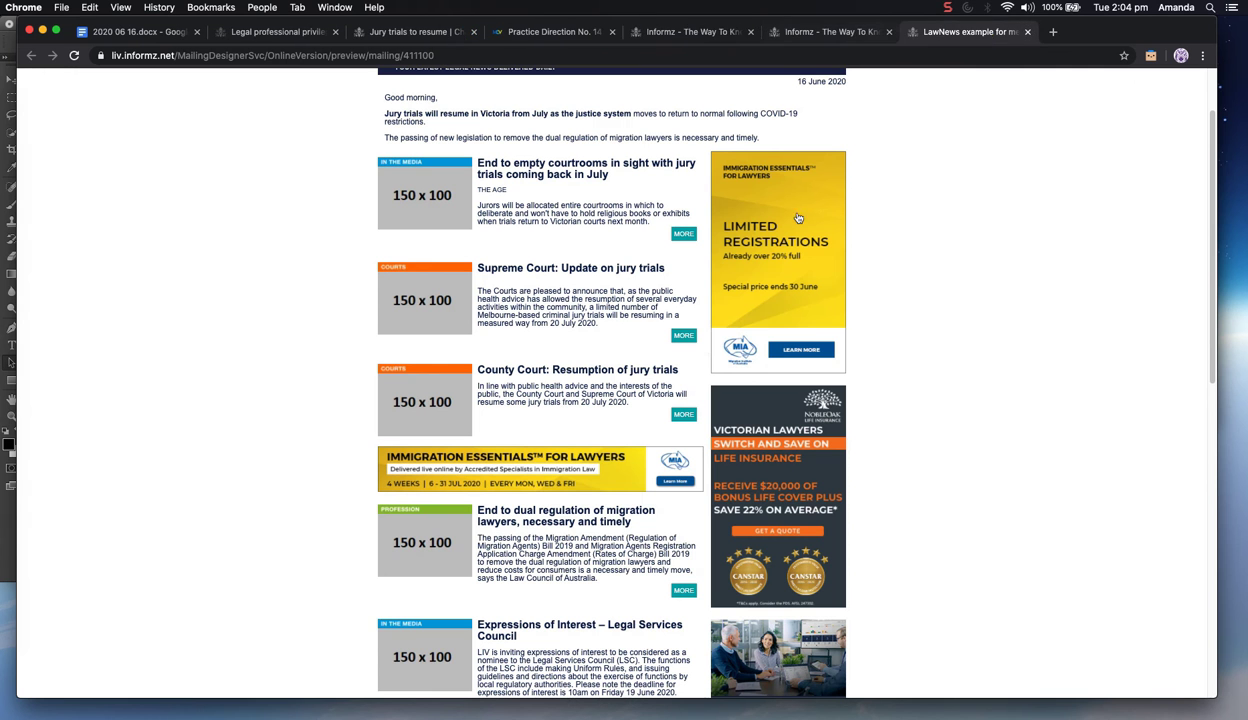
pyautogui.scroll(-3, 451, 536)
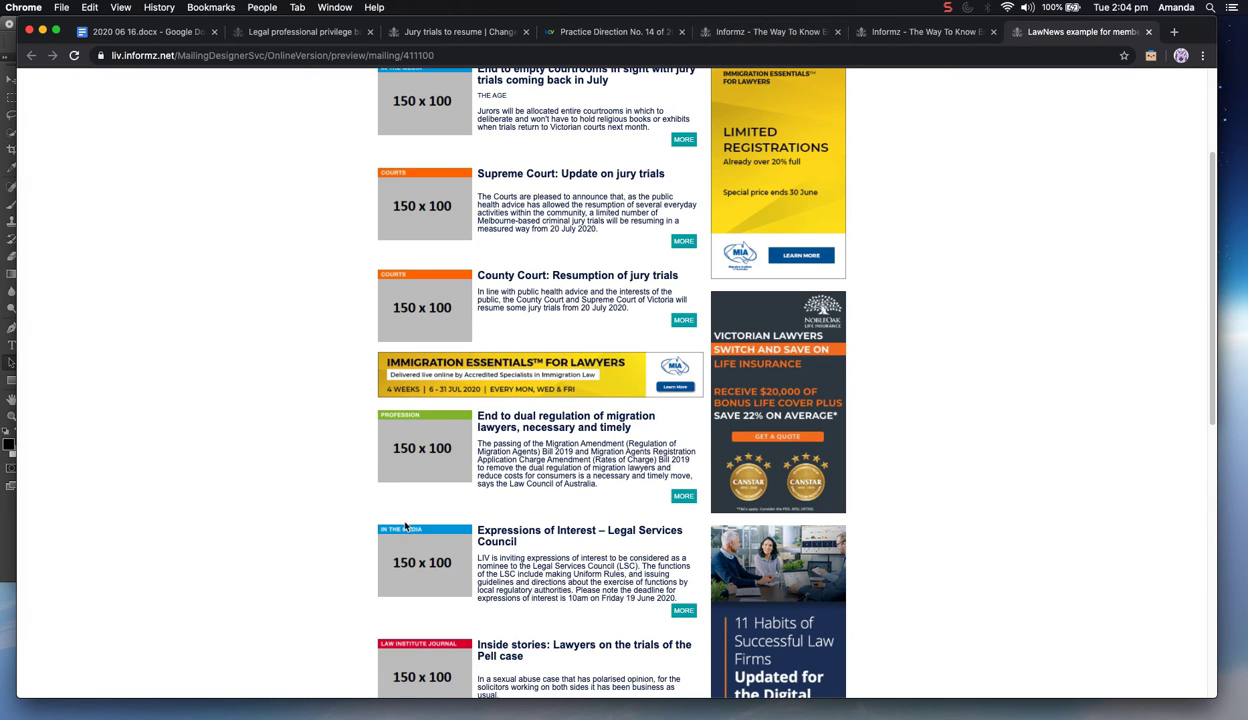
# Open the LN-2020-06-16 message for design in Informz and select the text of the Expressions of Interest – Legal Services Council story
pyautogui.click(740, 33)
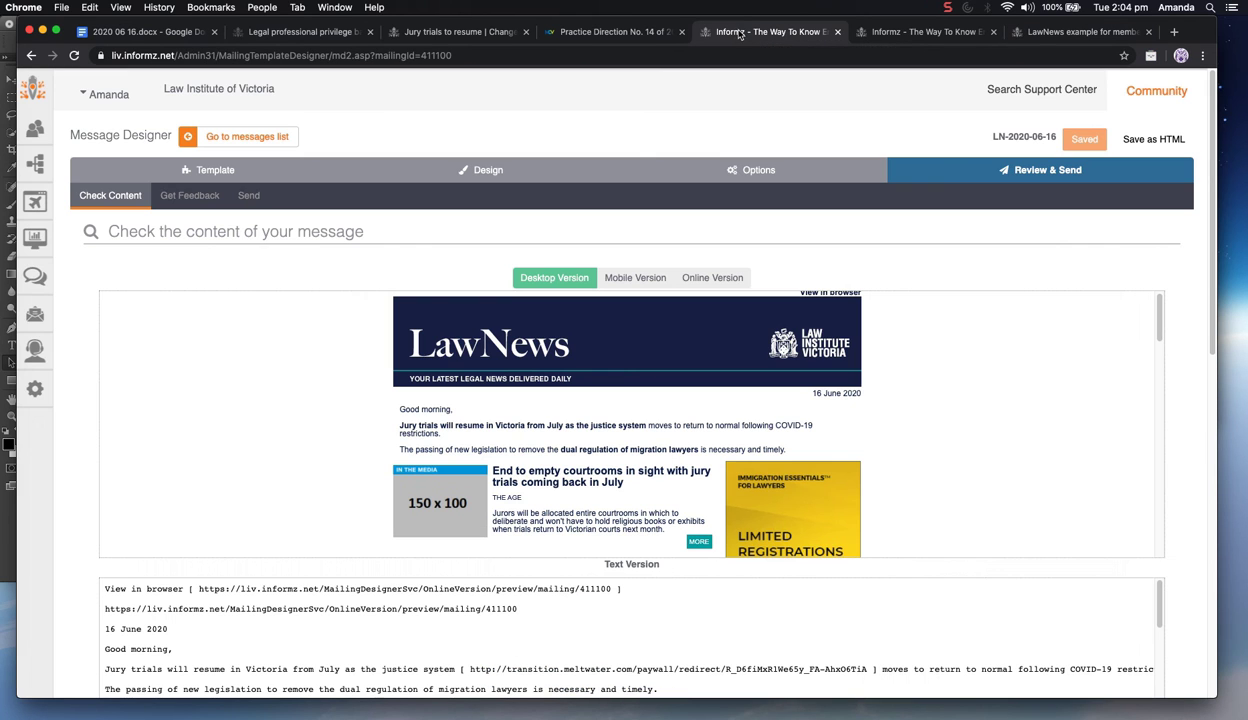
pyautogui.click(506, 174)
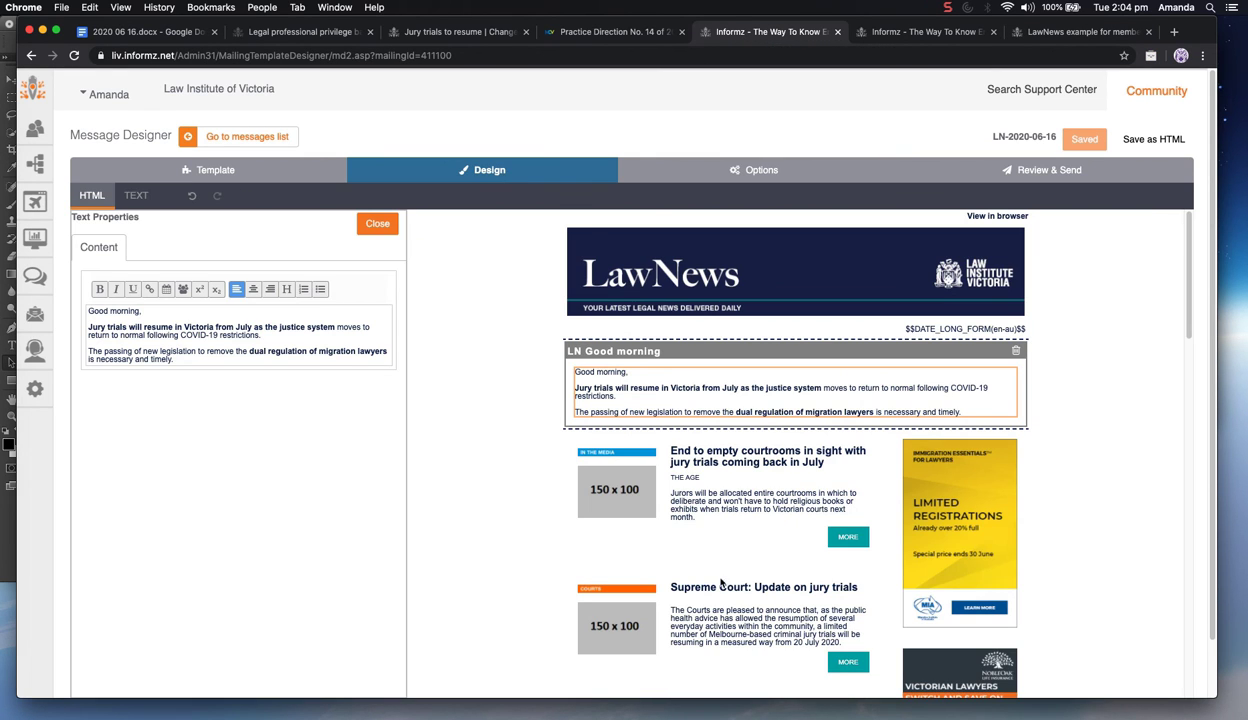
pyautogui.scroll(-10, 715, 540)
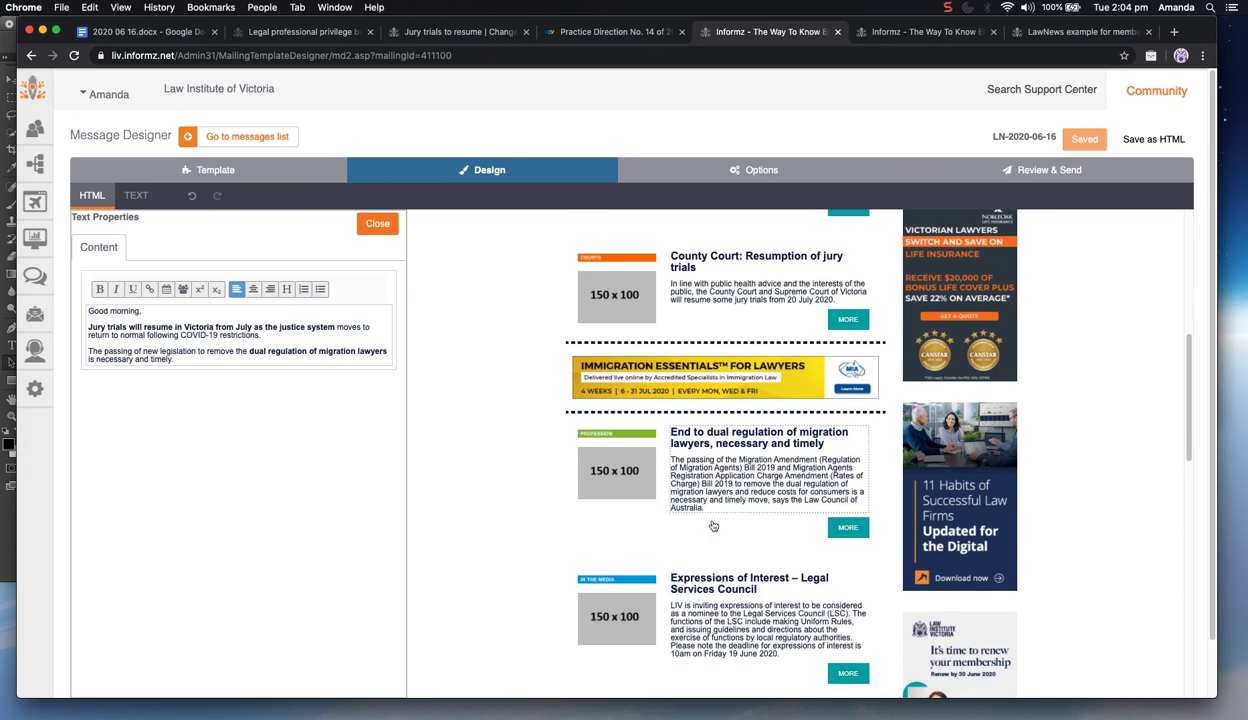
pyautogui.scroll(-2, 713, 526)
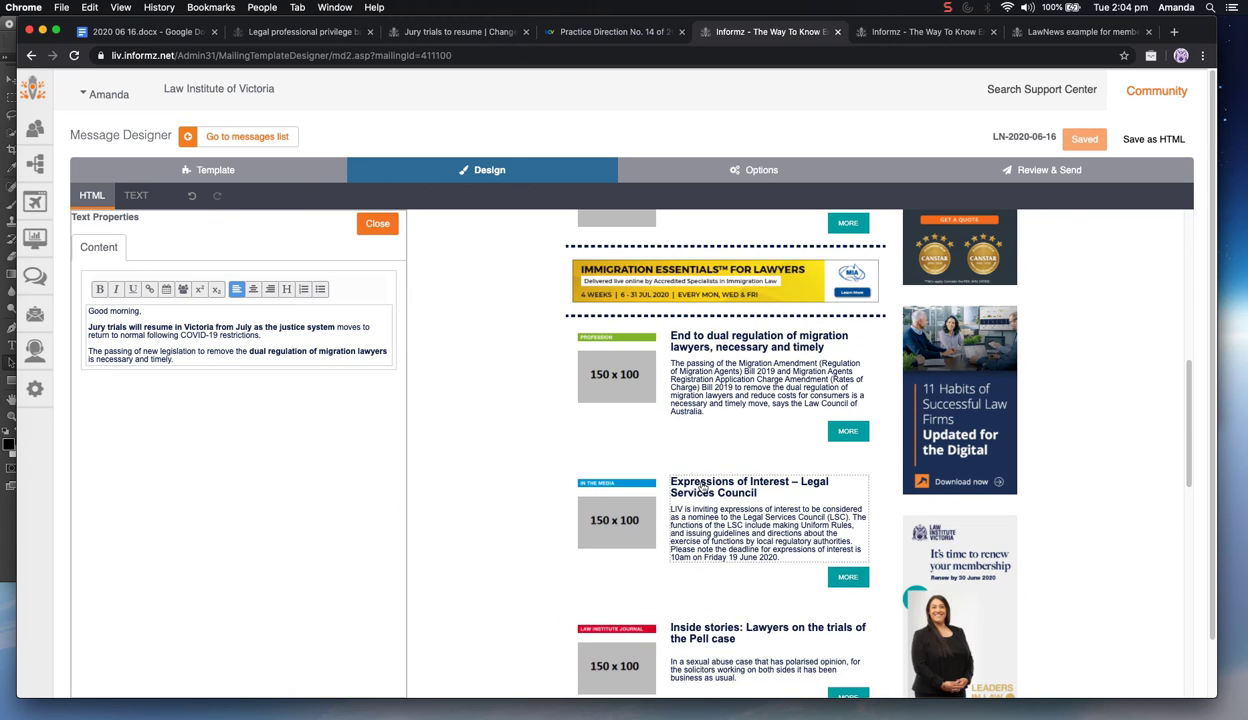
pyautogui.click(703, 487)
pyautogui.click(713, 513)
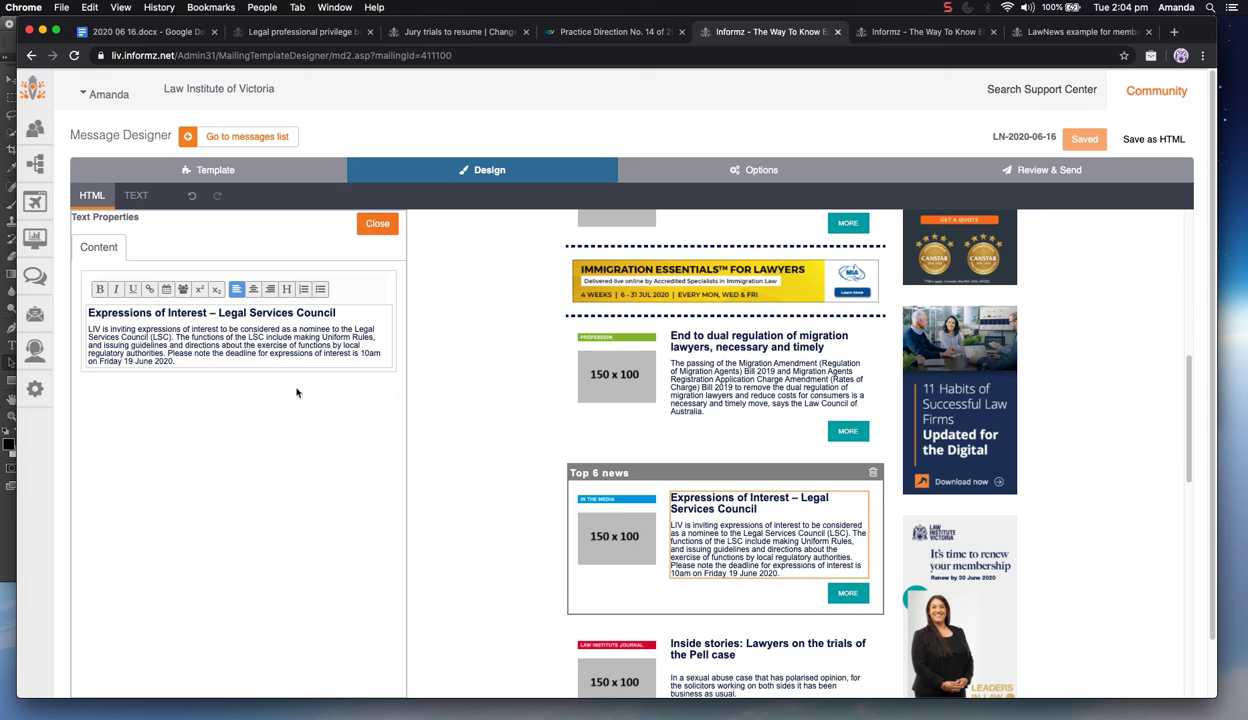
# Examine the full URL behind the Expressions of Interest headline's hyperlink, leaving the link as it is
pyautogui.doubleClick(310, 310)
pyautogui.moveTo(206, 241); pyautogui.dragTo(322, 250)
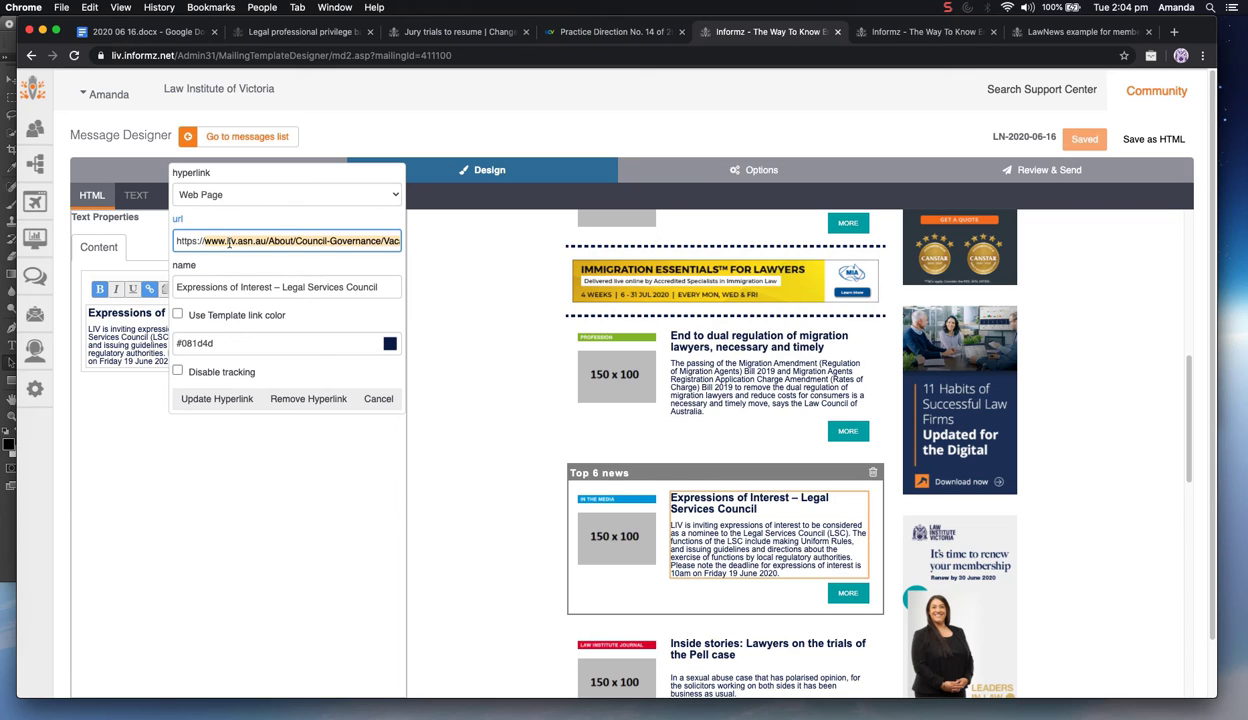
pyautogui.click(229, 241)
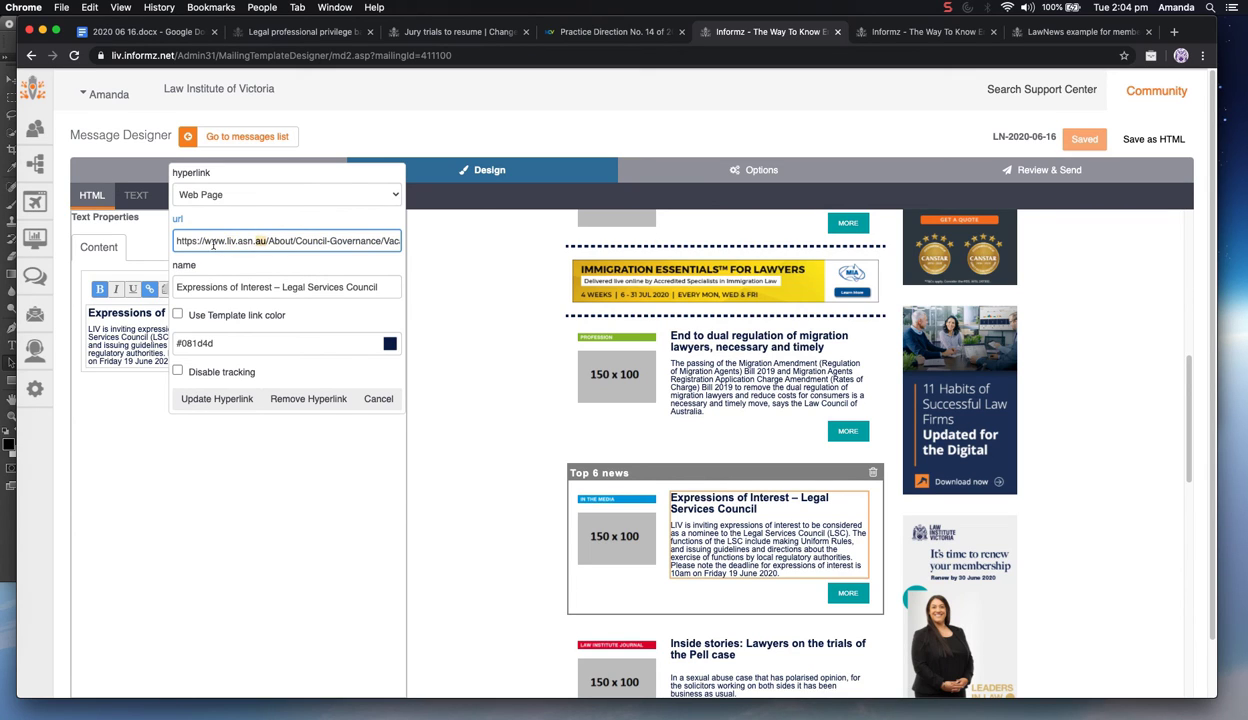
pyautogui.moveTo(198, 241); pyautogui.dragTo(405, 247)
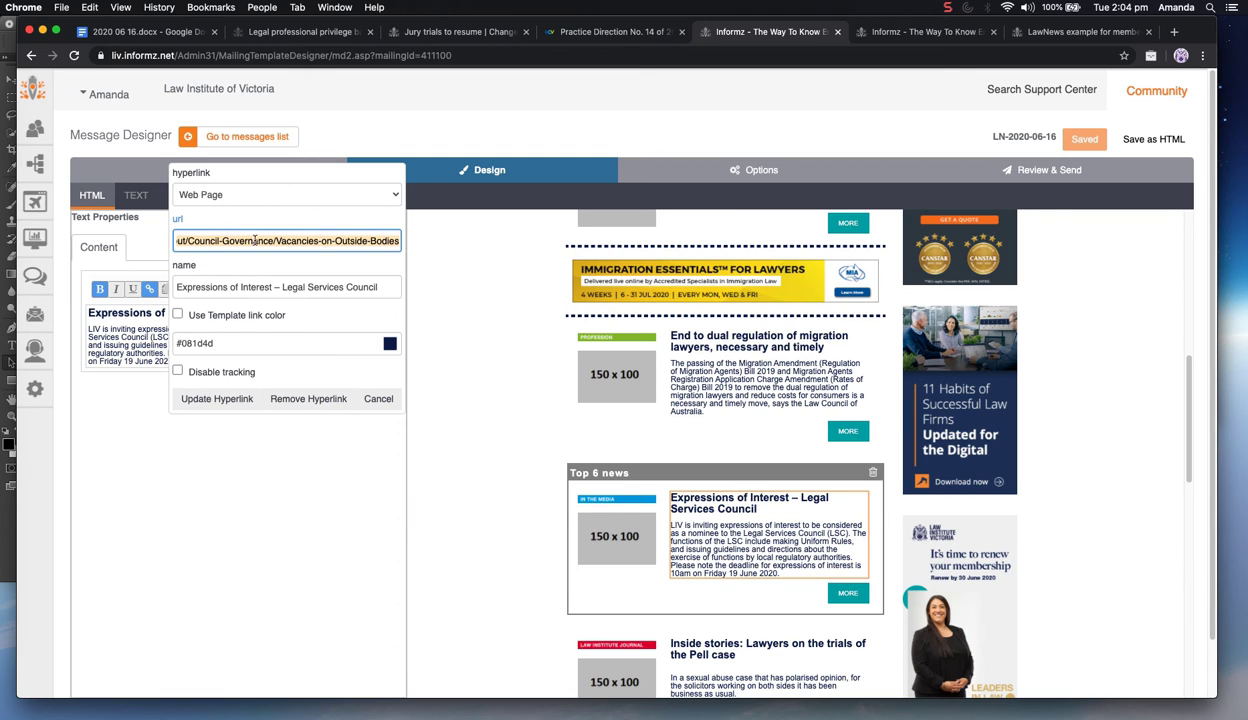
pyautogui.click(376, 399)
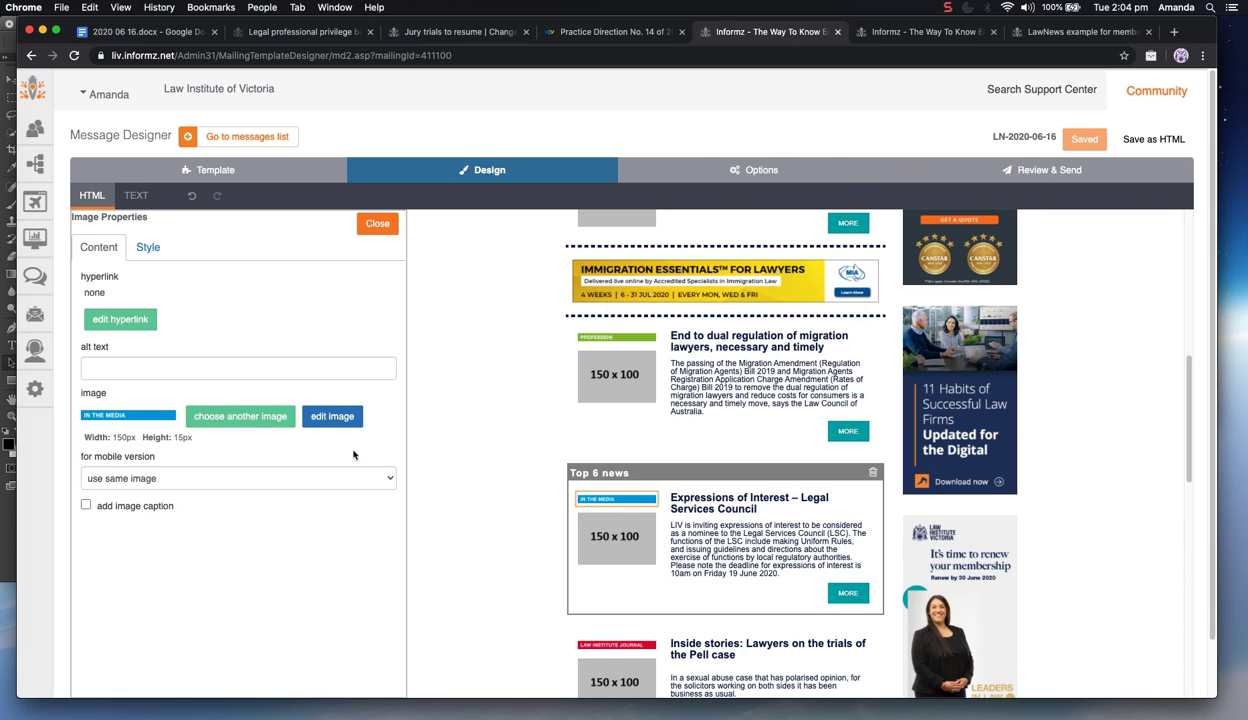
# Replace the Expressions of Interest story's In the Media tag with LIVnews.png from the 2020 LawNews tags
pyautogui.click(238, 416)
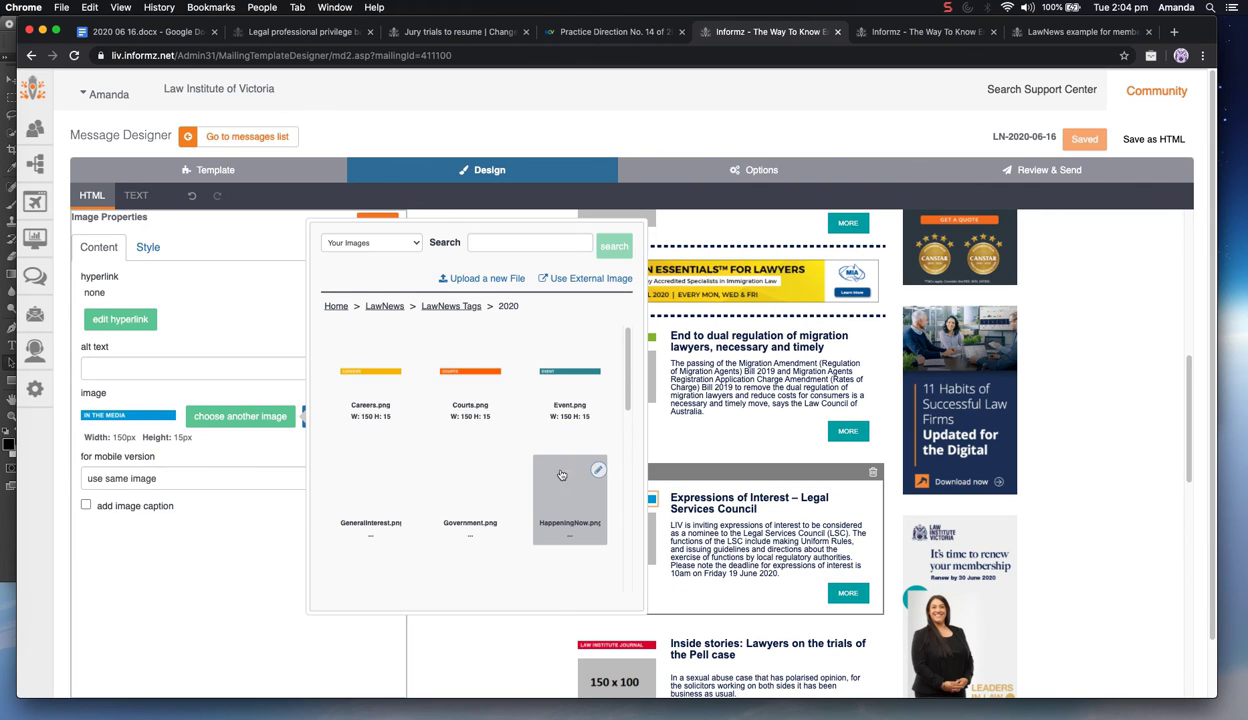
pyautogui.scroll(-5, 563, 490)
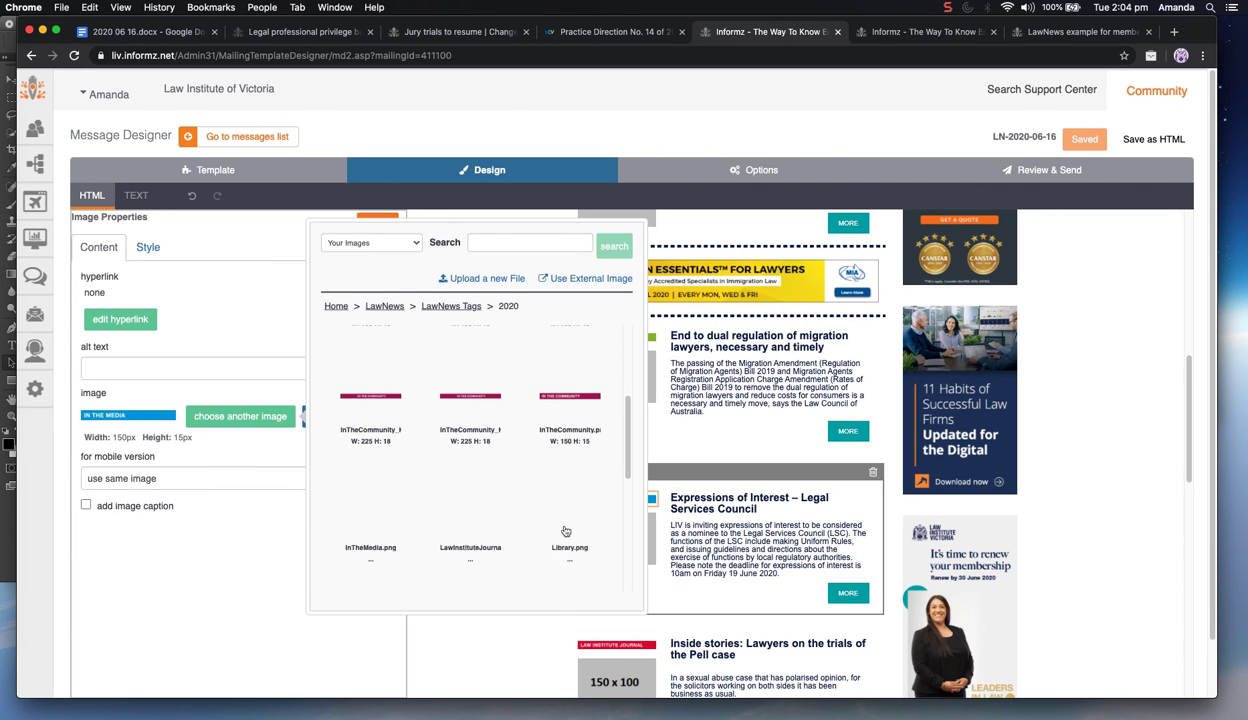
pyautogui.scroll(-3, 565, 531)
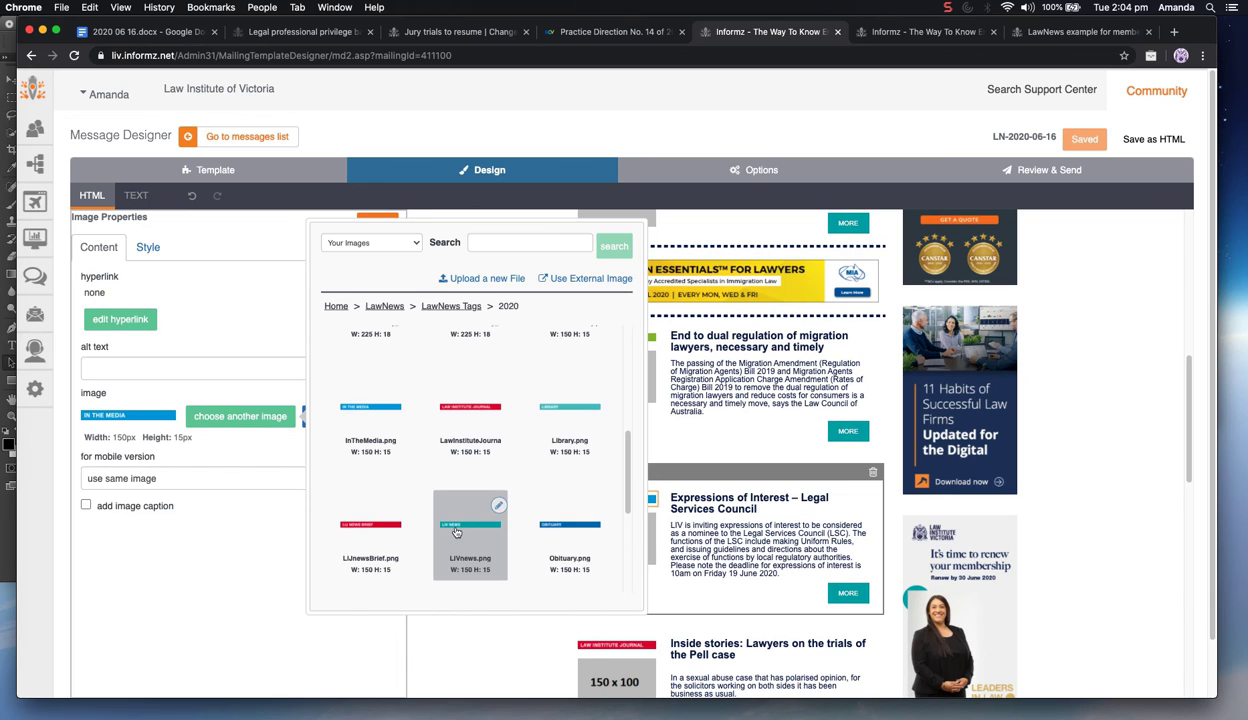
pyautogui.click(460, 527)
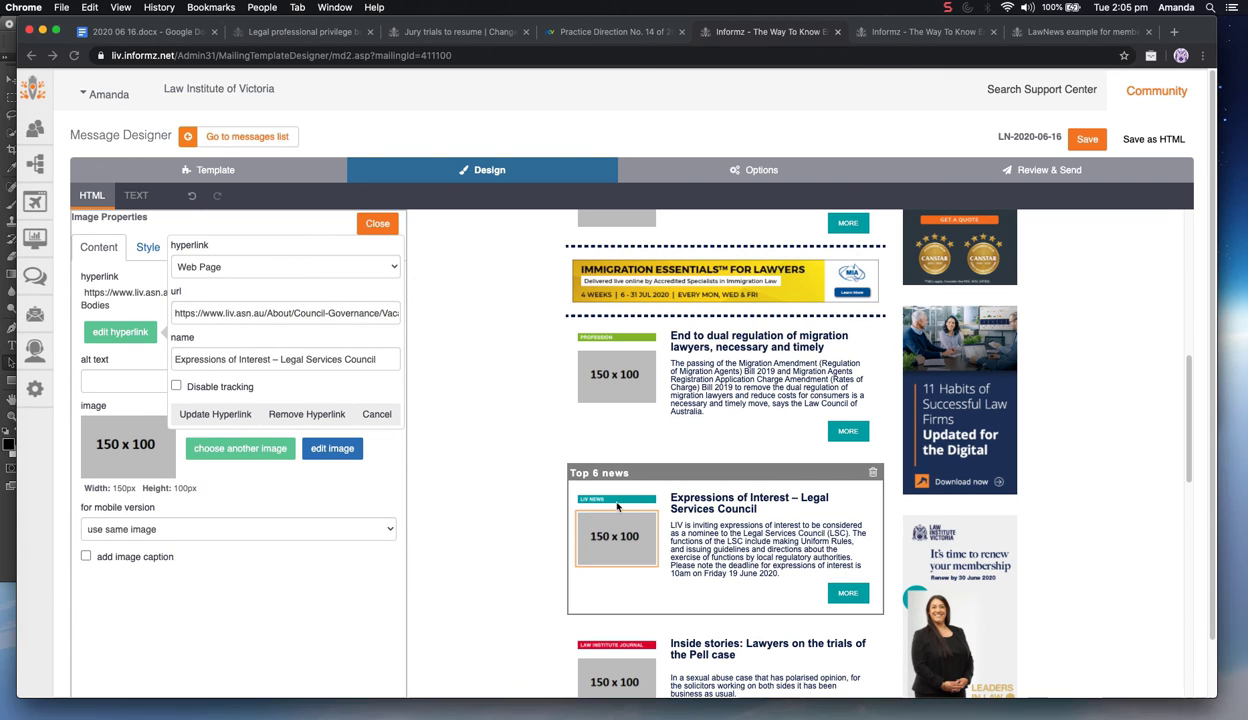
pyautogui.click(760, 537)
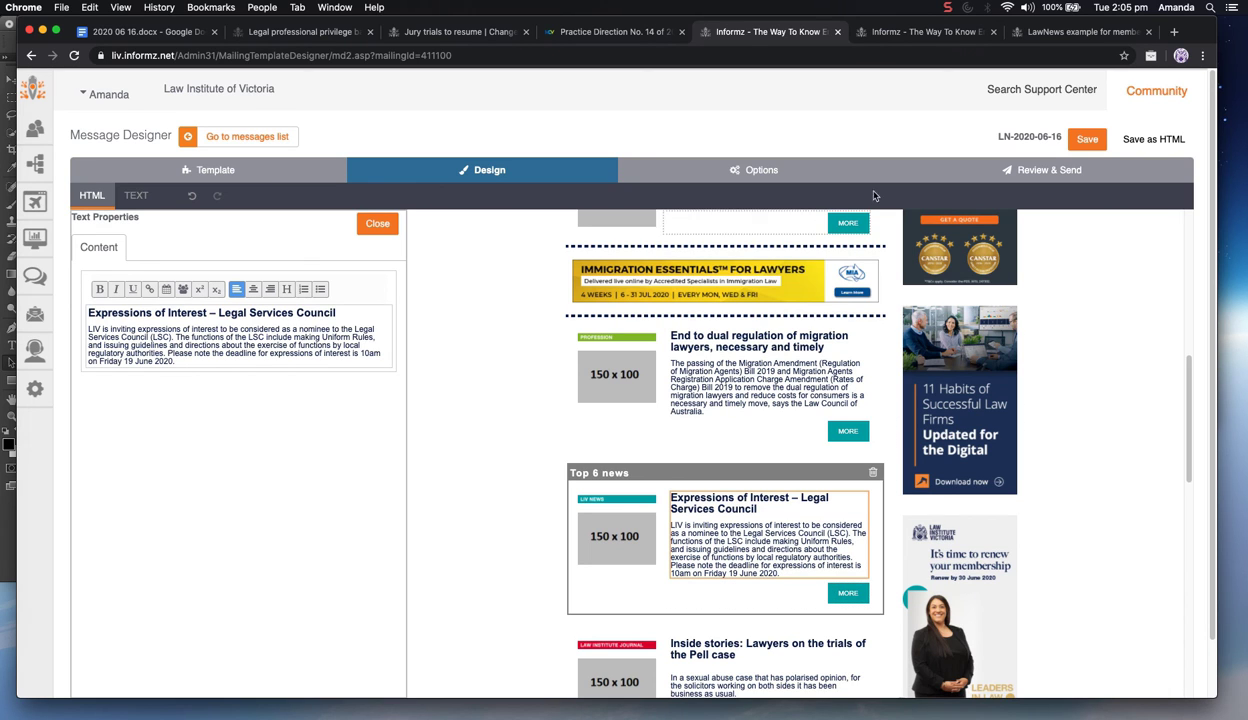
# Save the LN-2020-06-16 message and reload its online preview
pyautogui.click(955, 38)
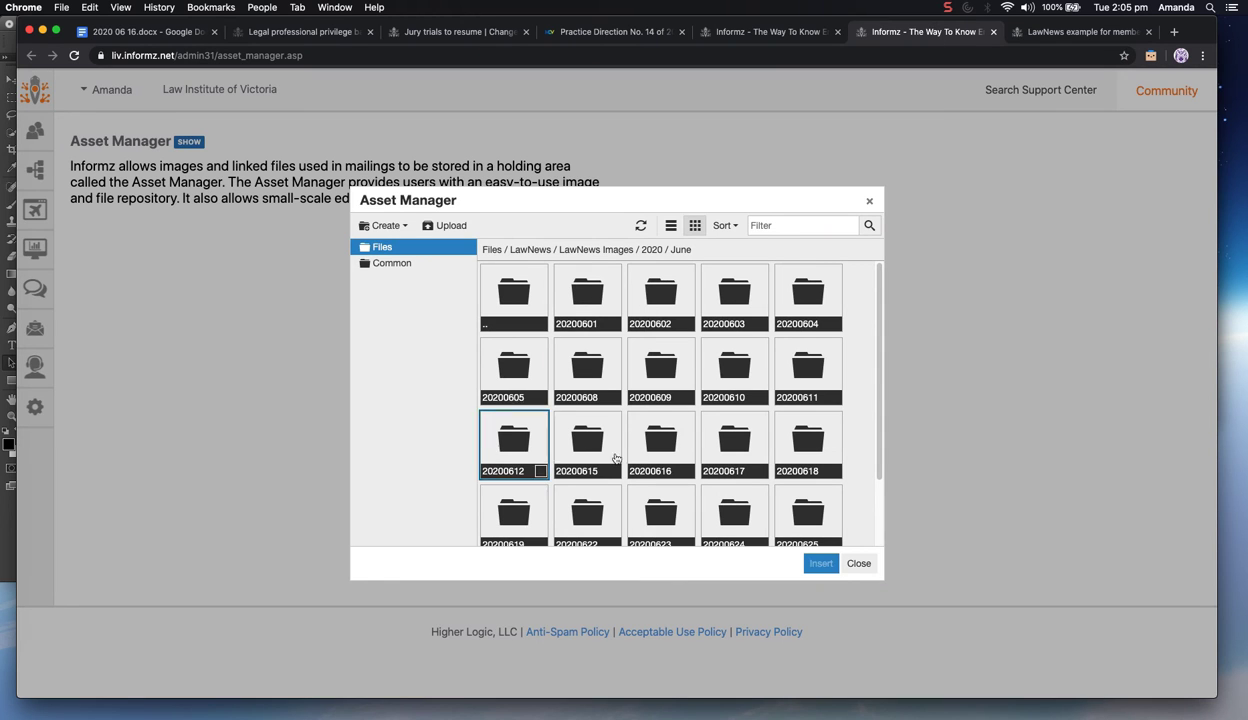
pyautogui.hotkey('ctrl', 'Tab')
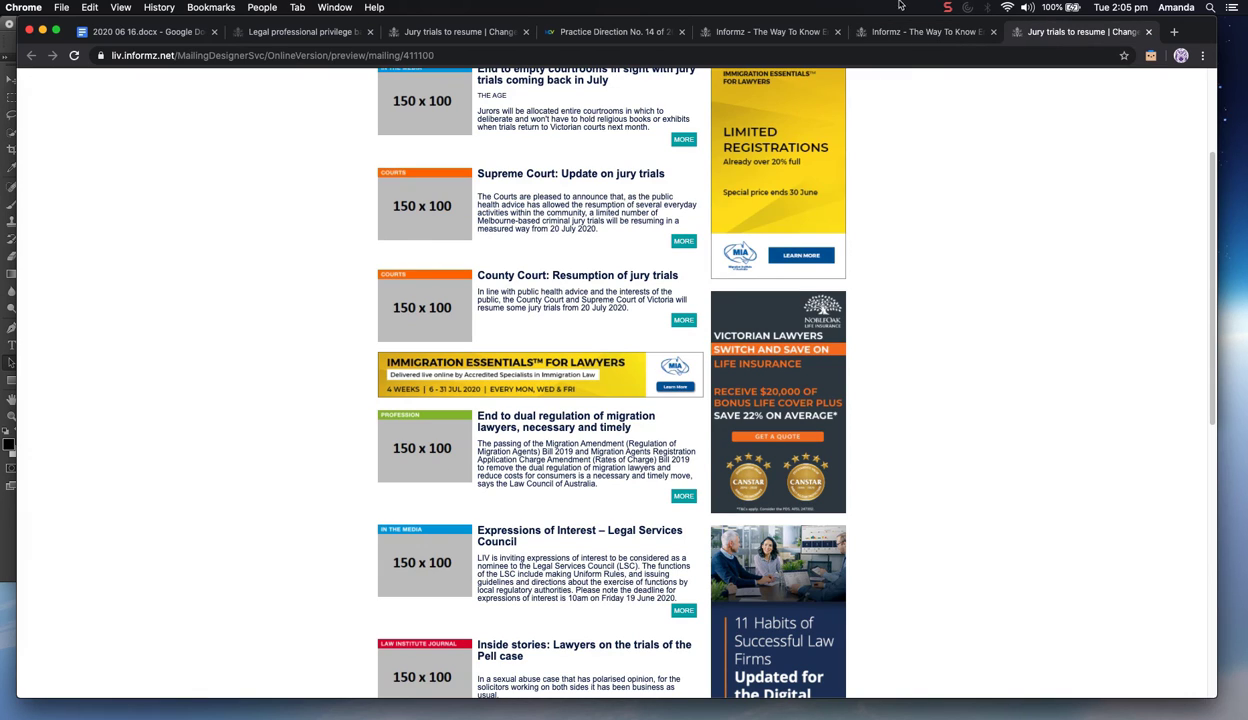
pyautogui.click(900, 34)
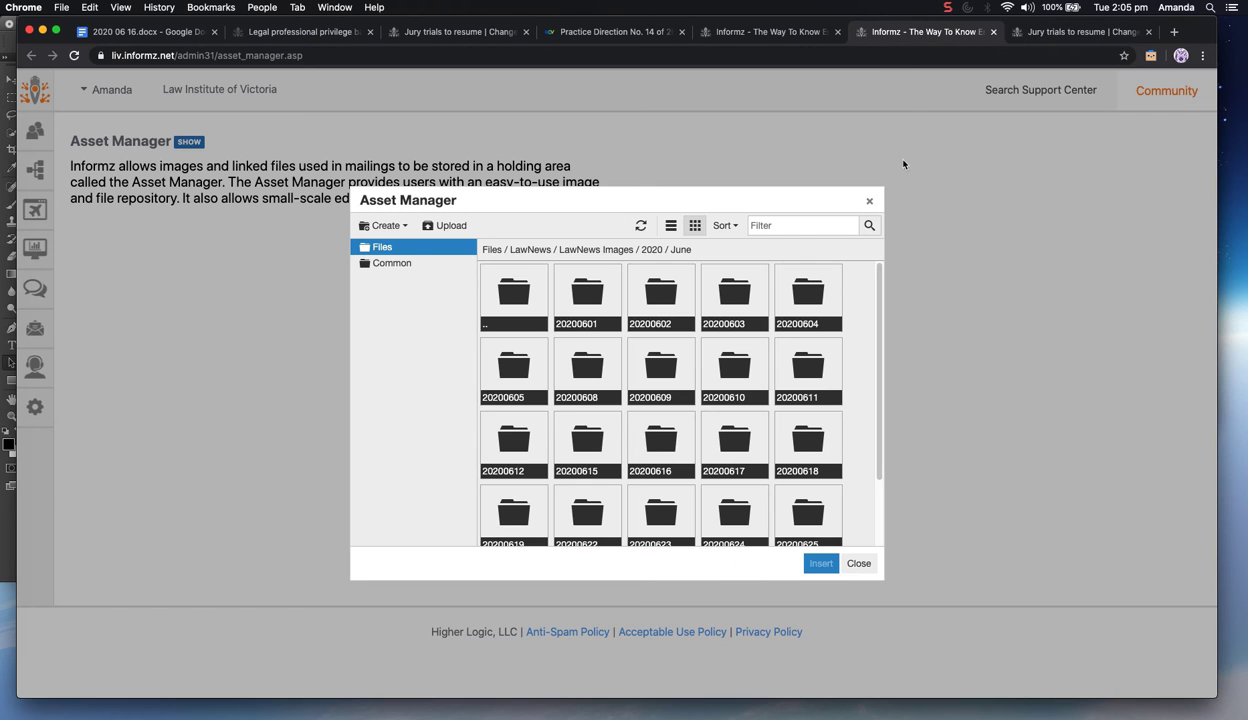
pyautogui.click(780, 35)
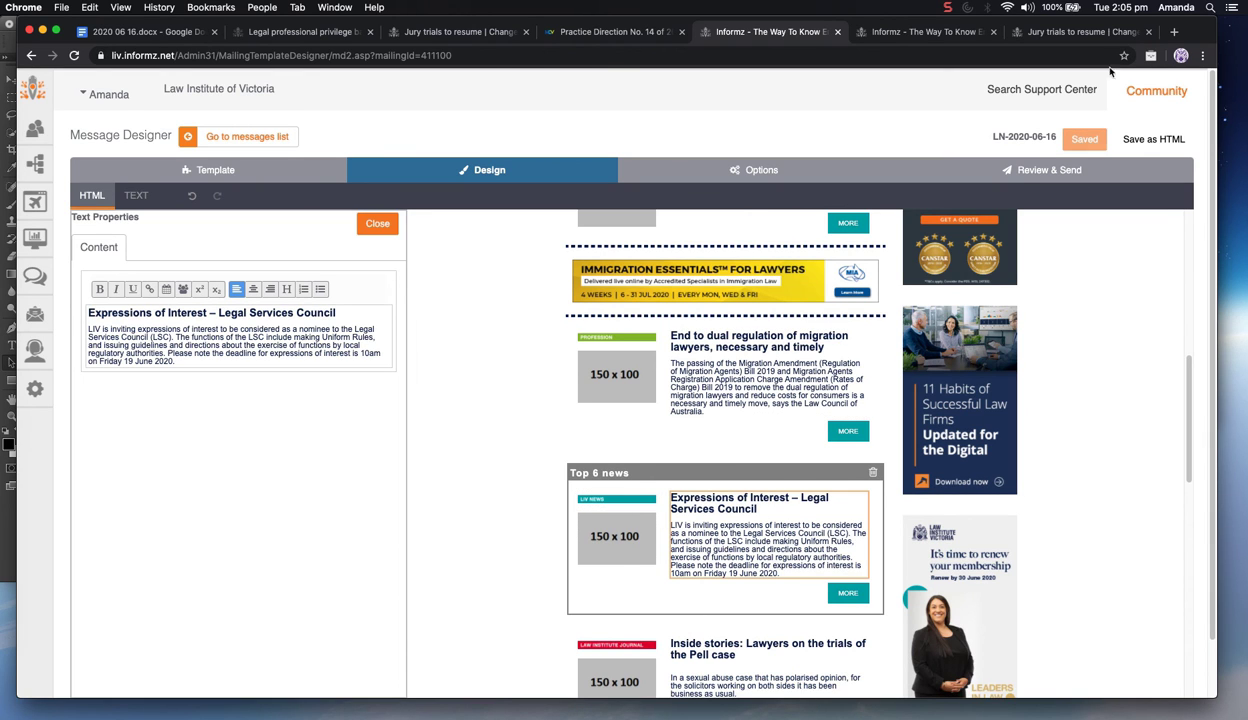
pyautogui.click(1082, 33)
pyautogui.click(74, 55)
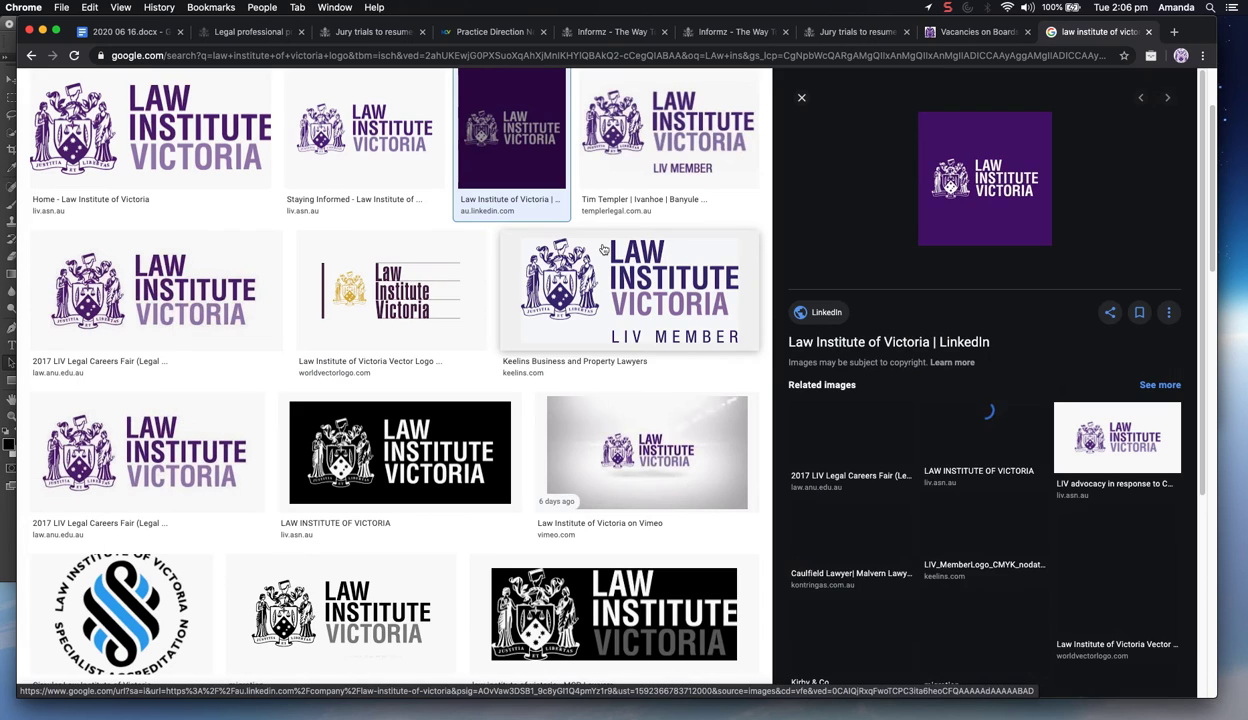
# Copy the white-on-purple Law Institute Victoria logo from the LinkedIn result and paste it in Photoshop as a new layer, with Layer 4 hidden
pyautogui.rightClick(1010, 182)
pyautogui.click(1044, 294)
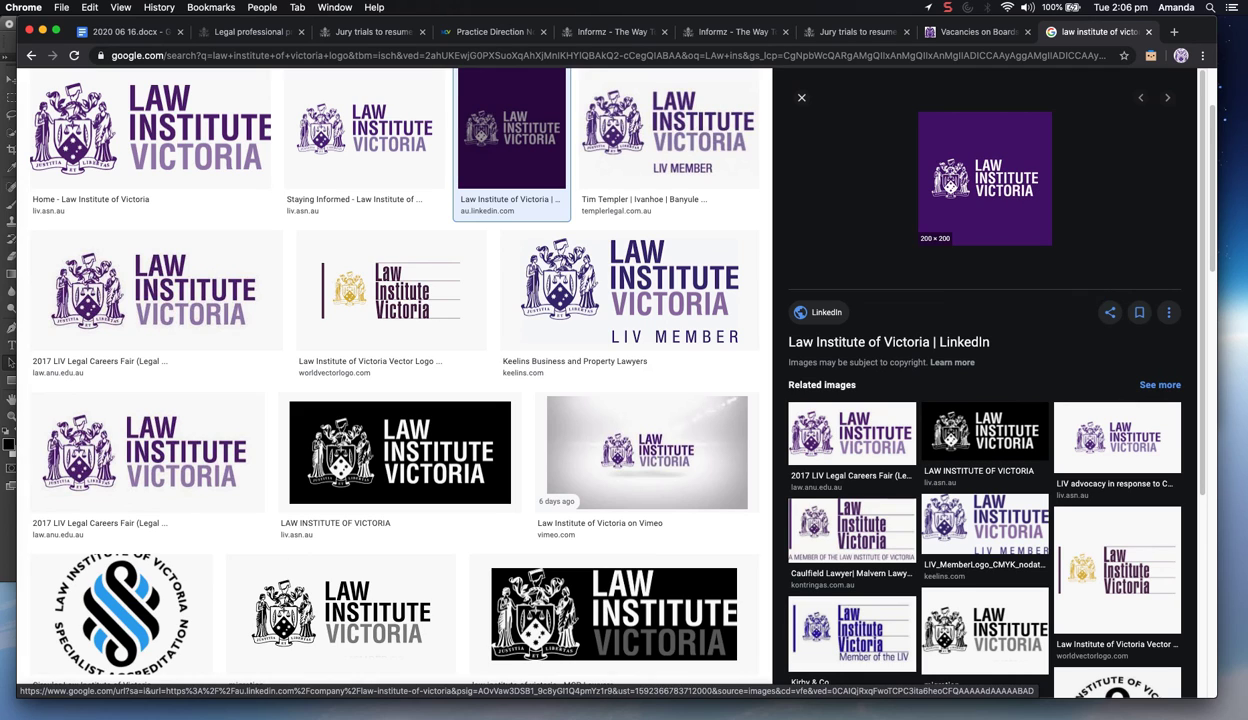
pyautogui.click(17, 255)
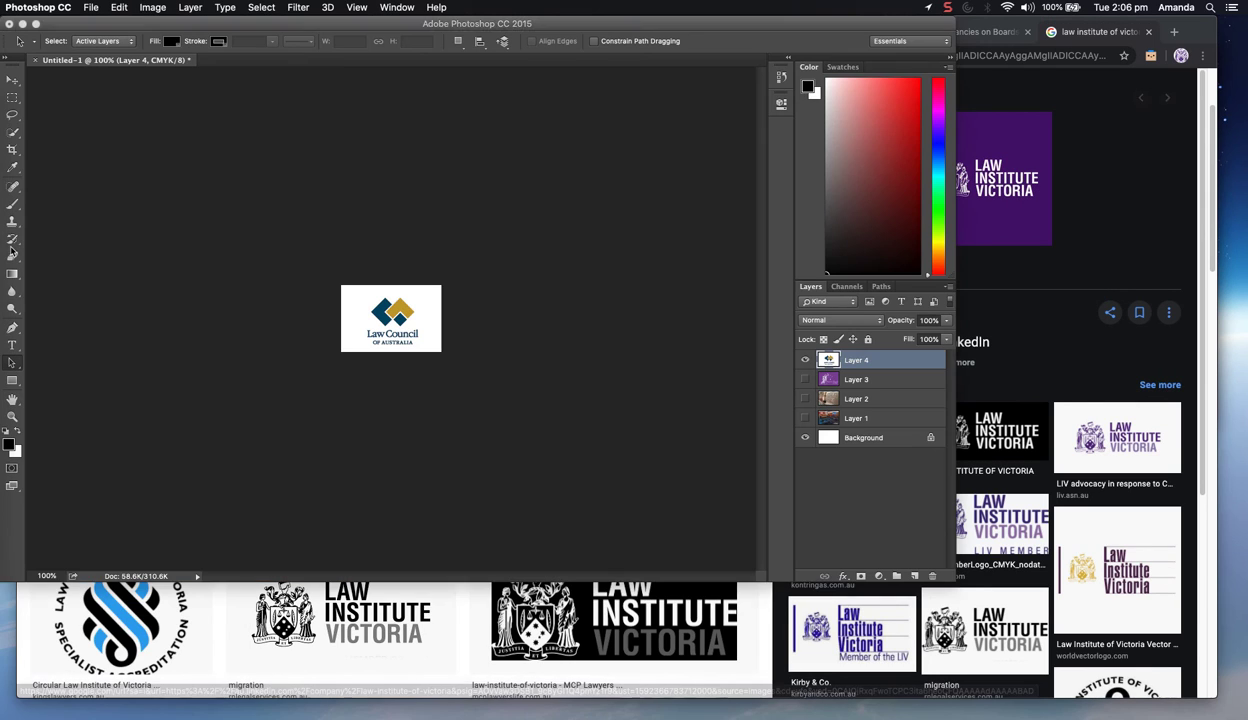
pyautogui.click(804, 360)
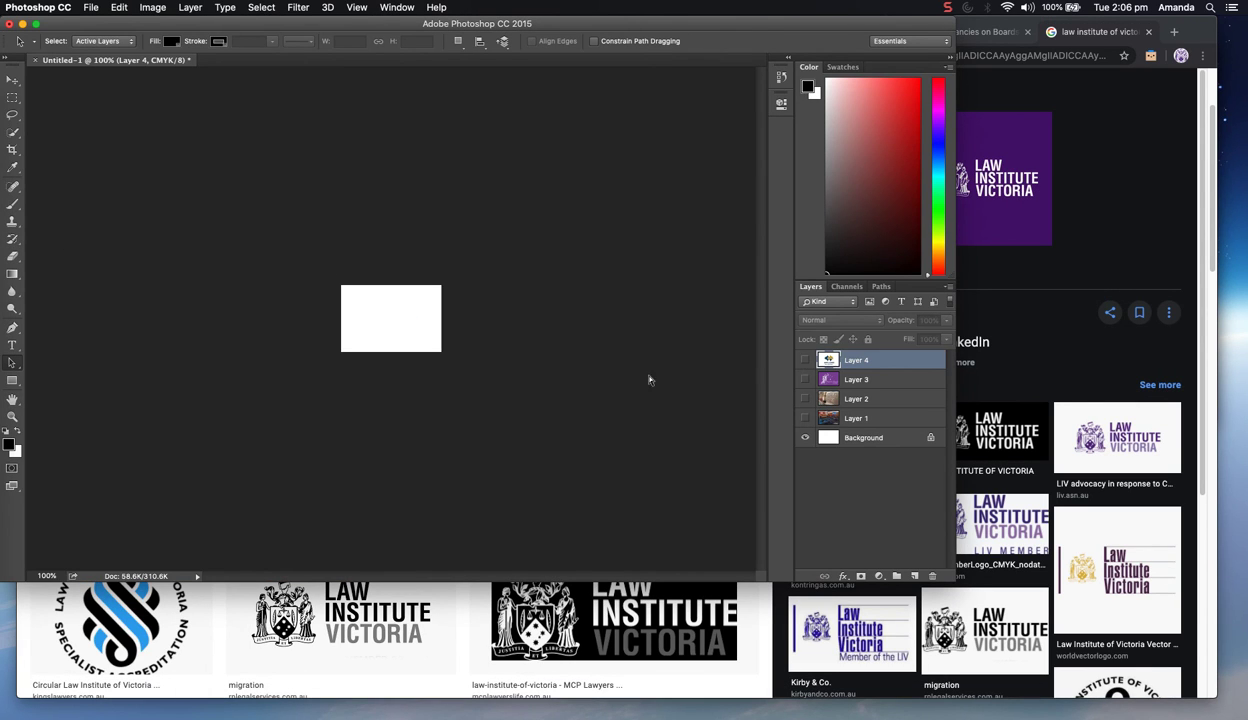
pyautogui.press('super+v')
# Scale the Law Institute Victoria logo layer to 74.5%, centre it over the canvas, and stretch its width to about 107% to cover the white edge
pyautogui.press('super+t')
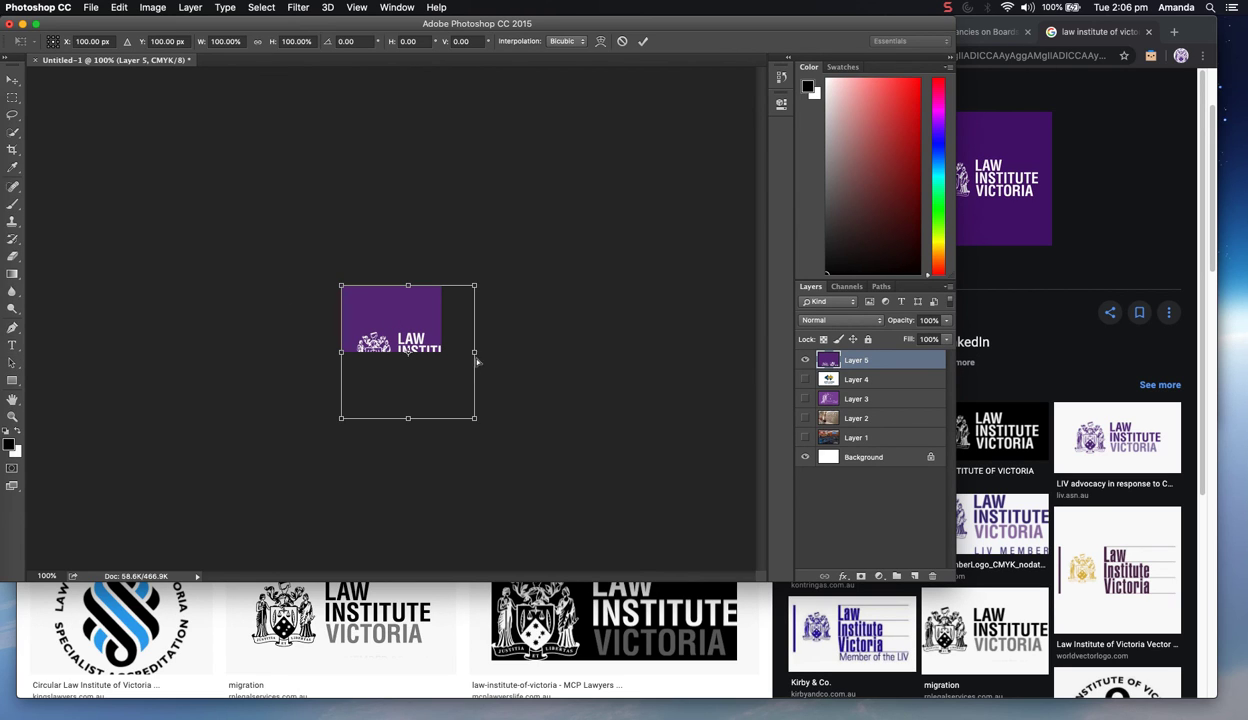
pyautogui.moveTo(476, 418); pyautogui.dragTo(401, 341)
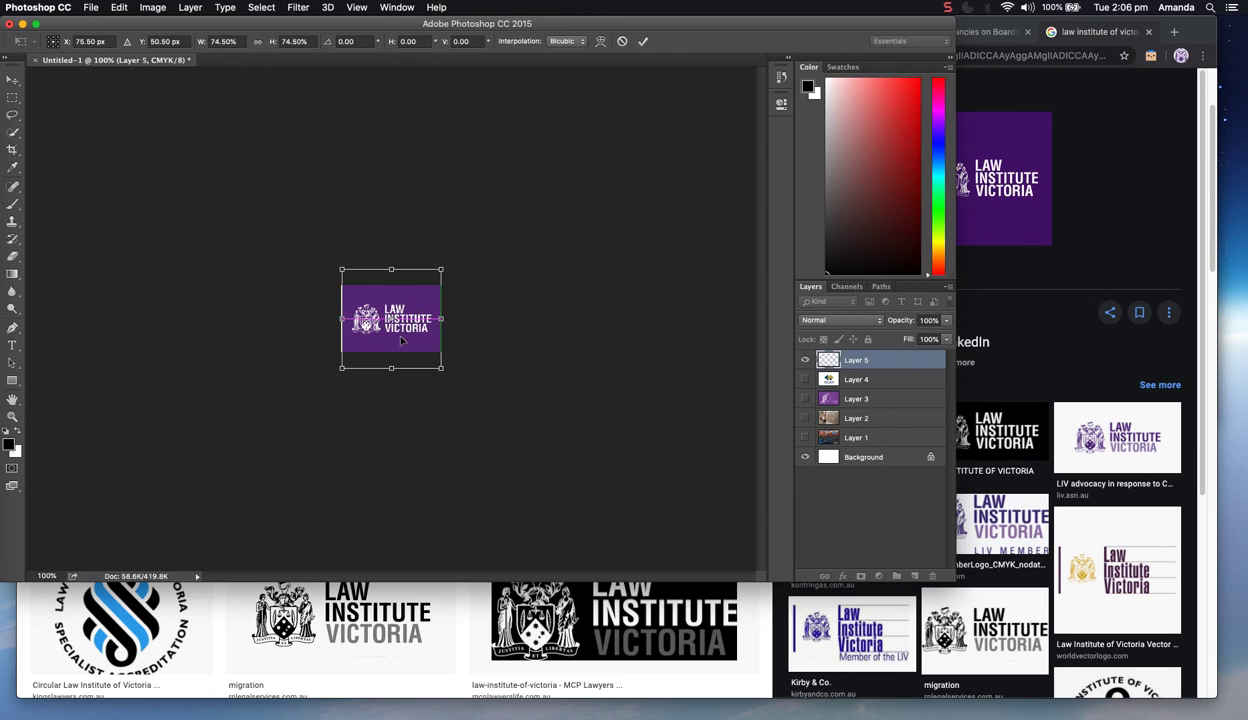
pyautogui.click(643, 41)
pyautogui.press('super+t')
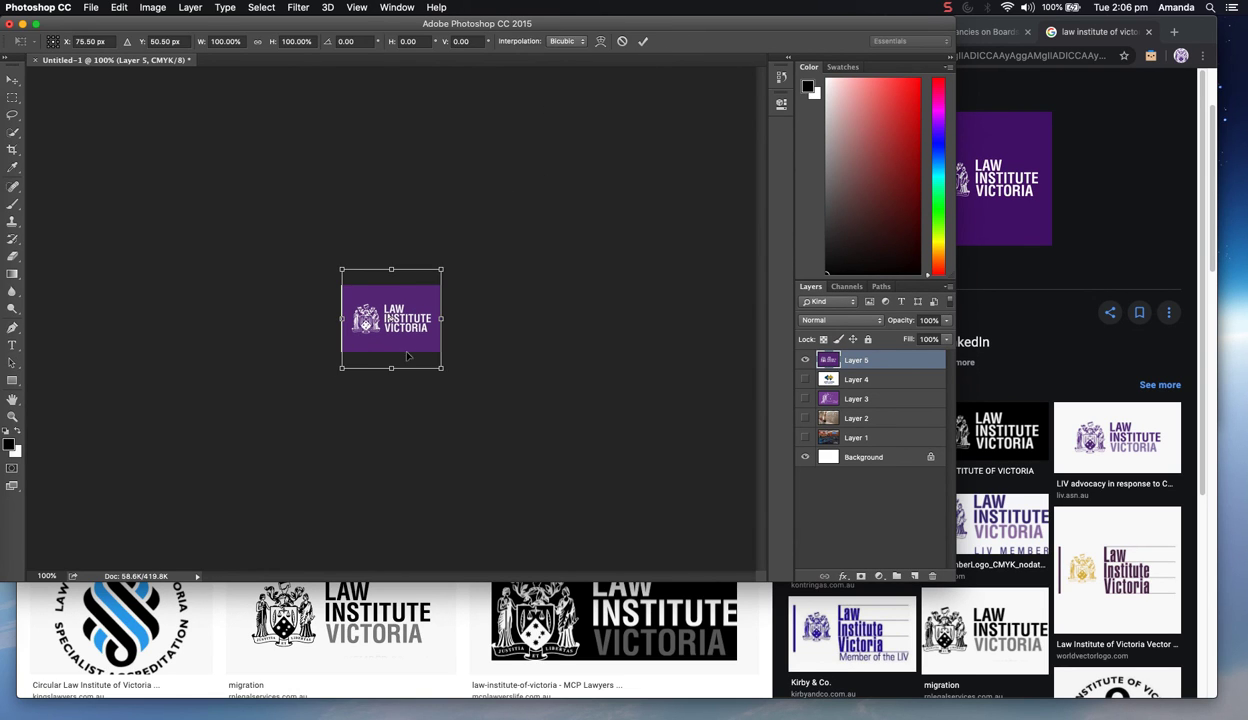
pyautogui.moveTo(336, 318); pyautogui.dragTo(329, 318)
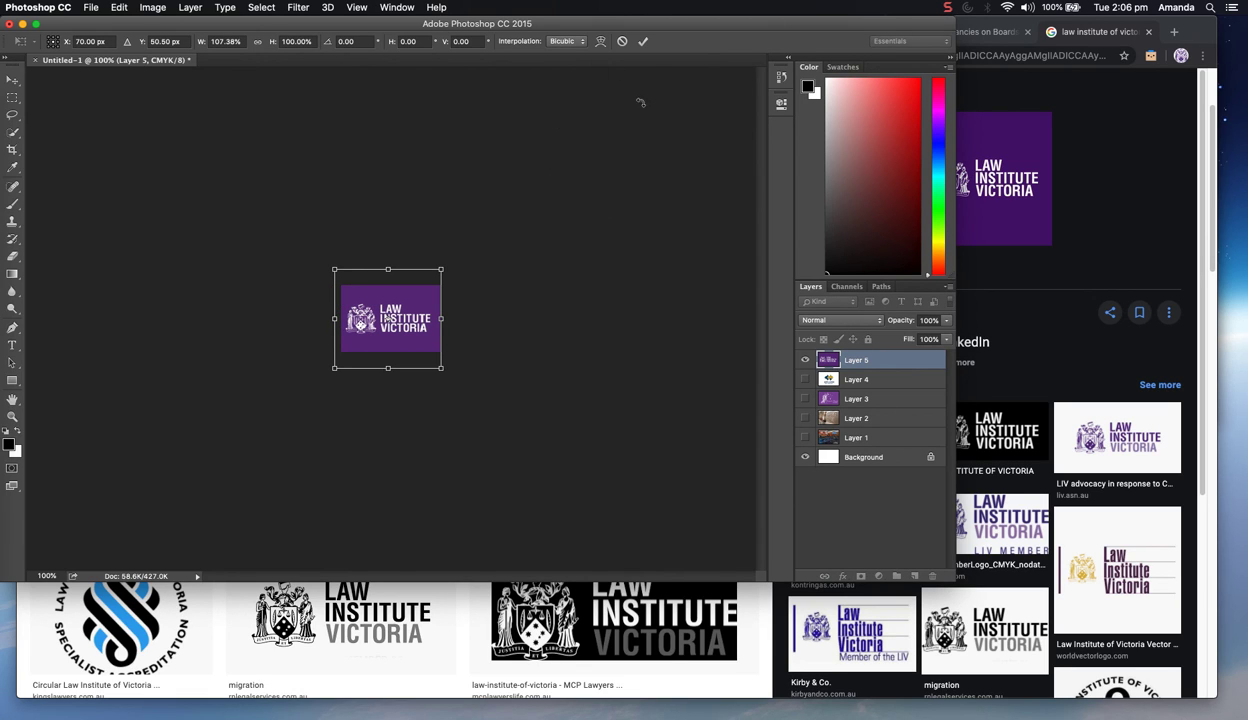
pyautogui.click(643, 41)
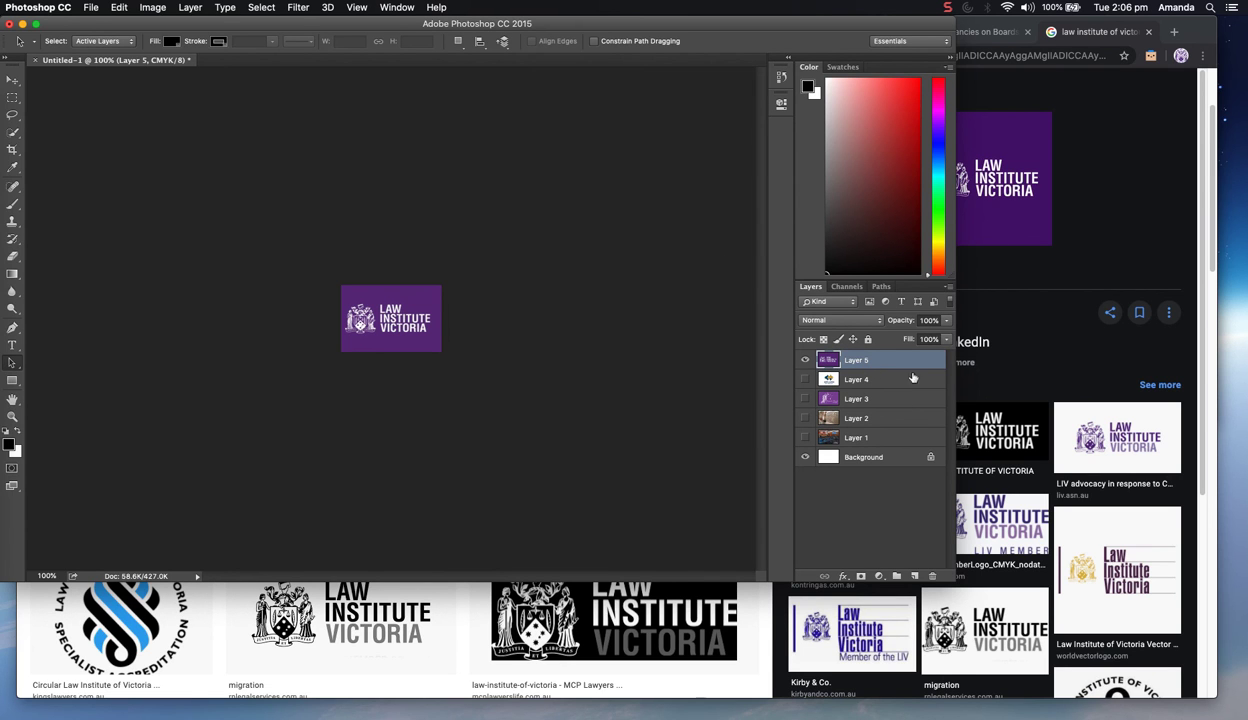
# Close the logo search and vacancies pages in Chrome and open the Inside stories: Lawyers on the trials of the Pell case article
pyautogui.click(1087, 162)
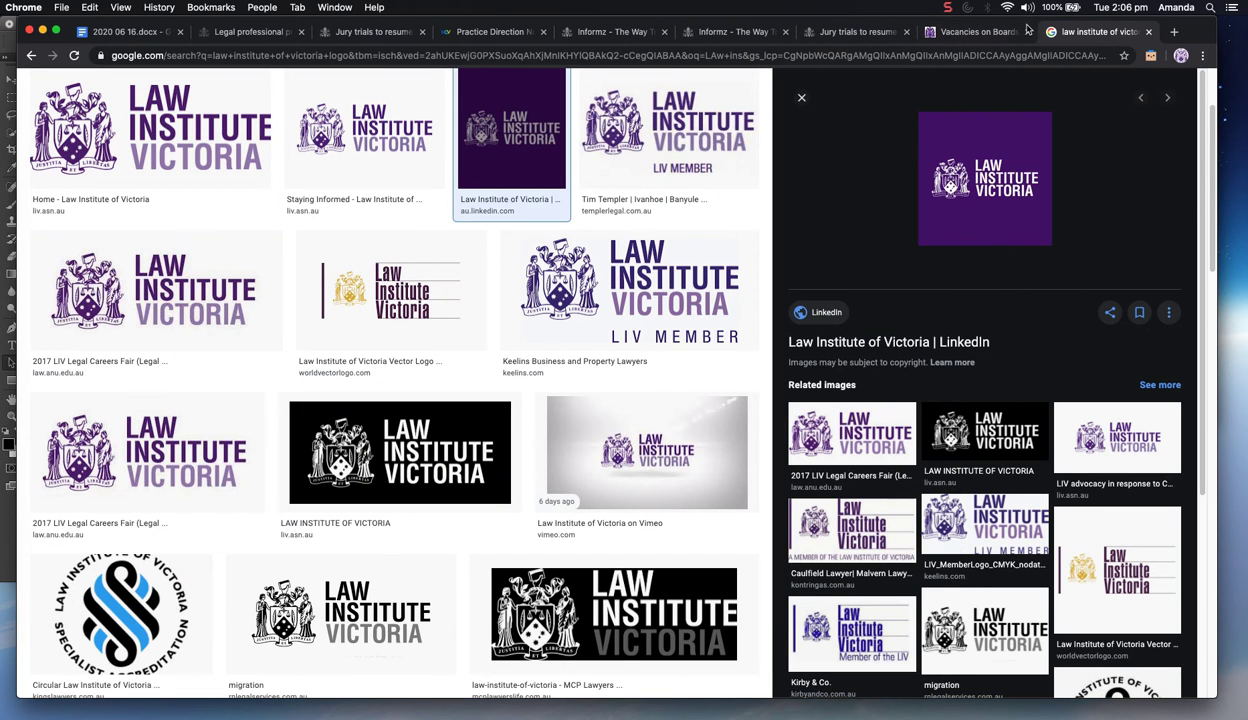
pyautogui.click(1000, 31)
pyautogui.click(1029, 31)
pyautogui.click(1029, 31)
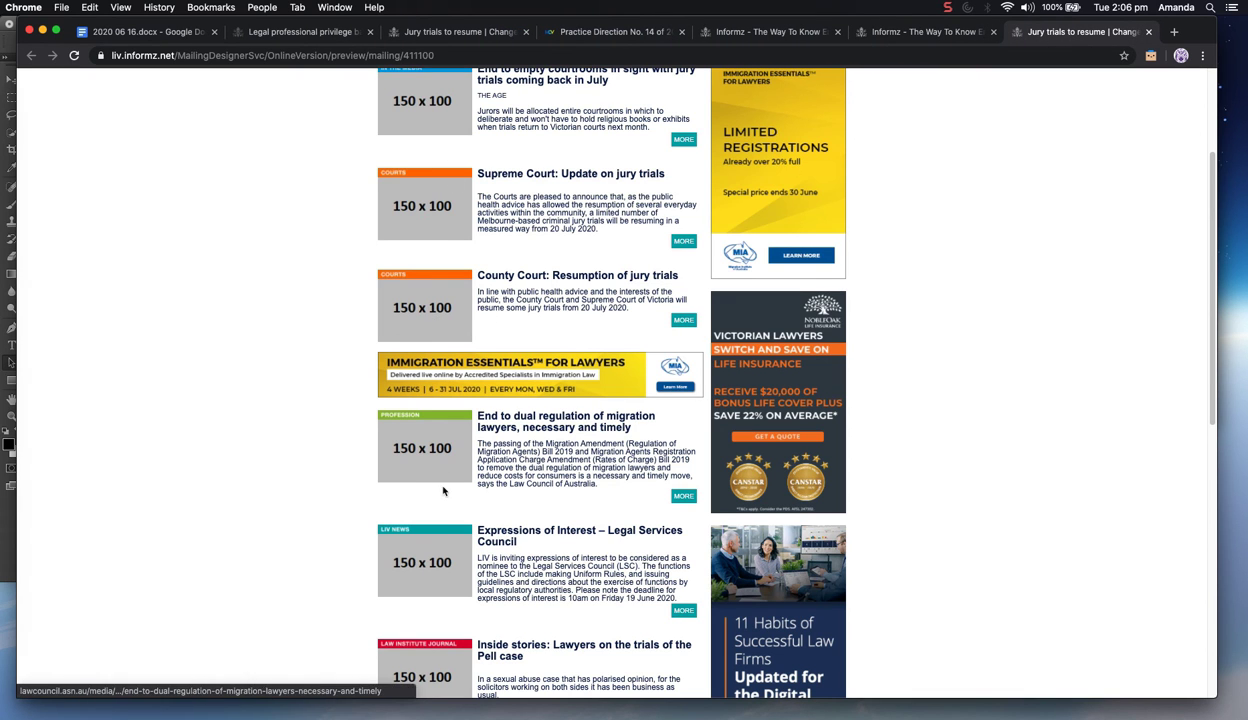
pyautogui.click(419, 666)
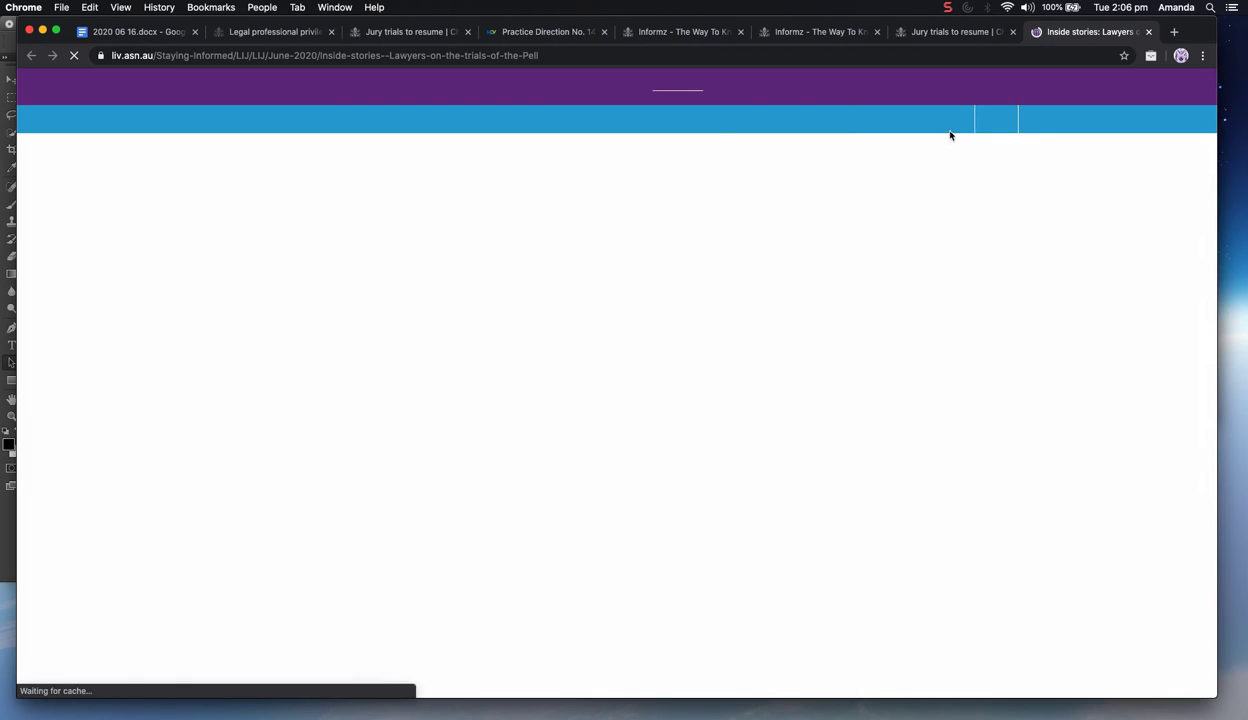
# Copy the Pell case article's lead photo and paste it in Photoshop as a new layer, with Layer 5 hidden
pyautogui.scroll(-5, 465, 361)
pyautogui.rightClick(528, 229)
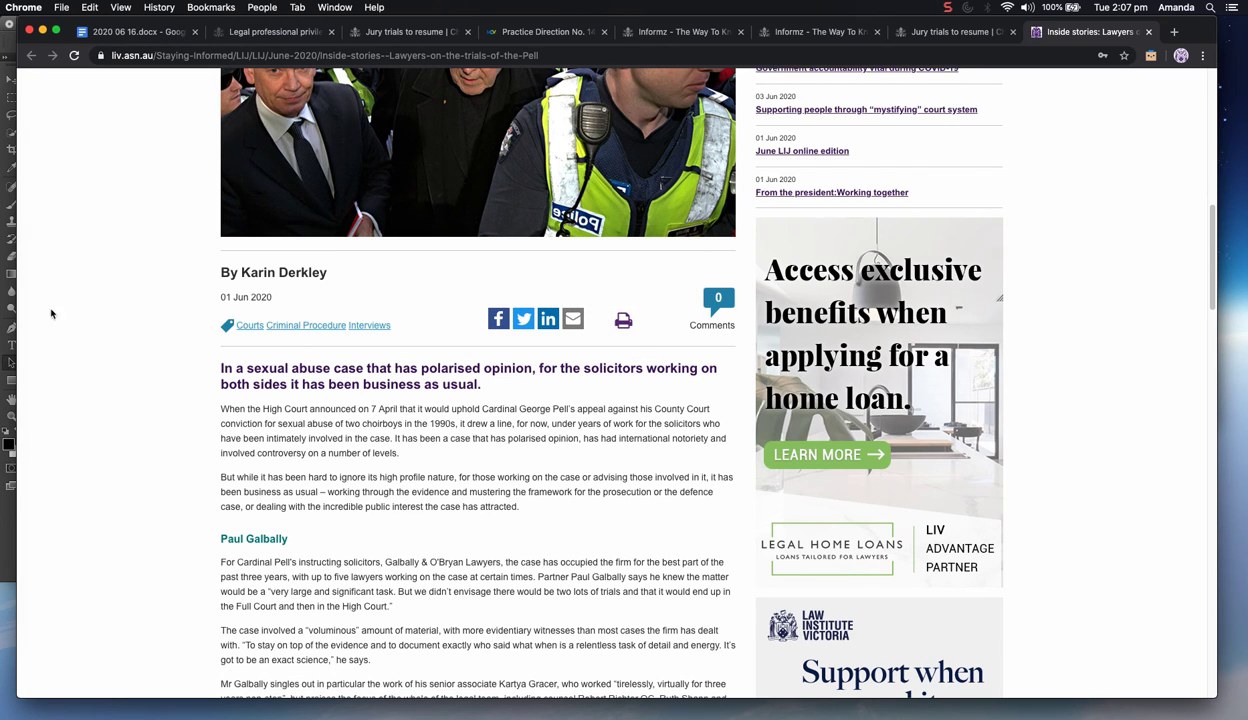
pyautogui.click(12, 273)
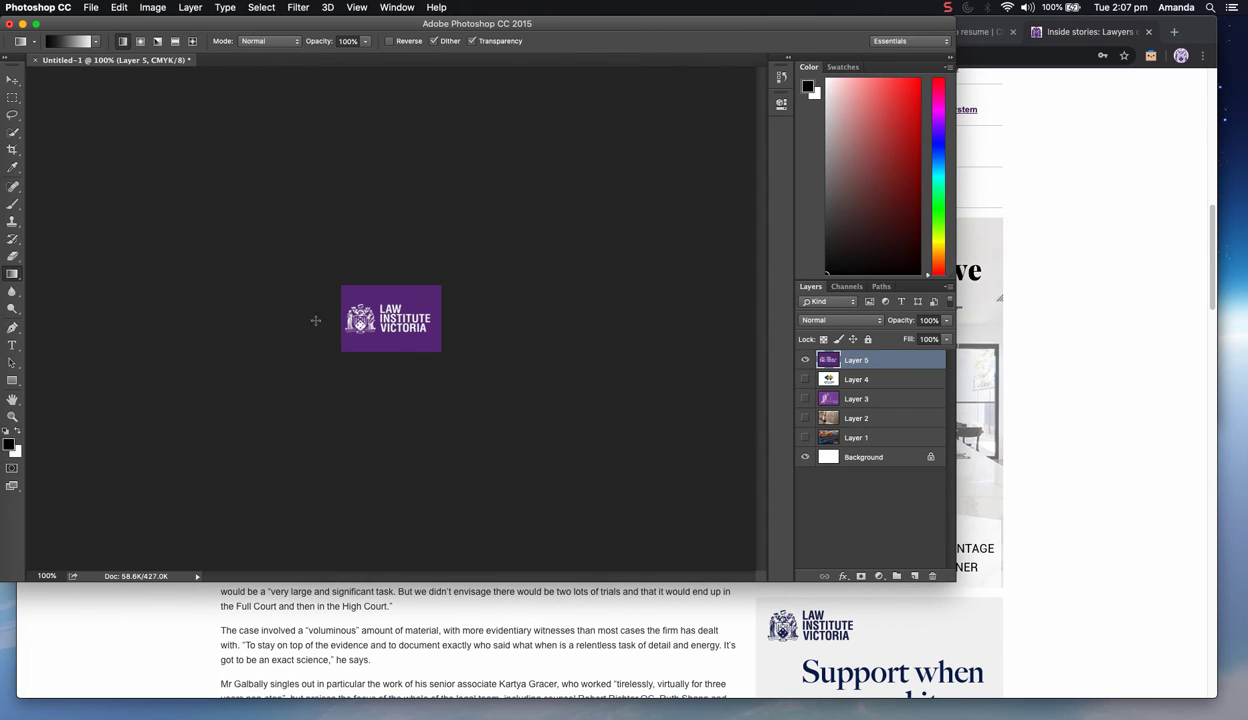
pyautogui.click(805, 360)
pyautogui.press('super+v')
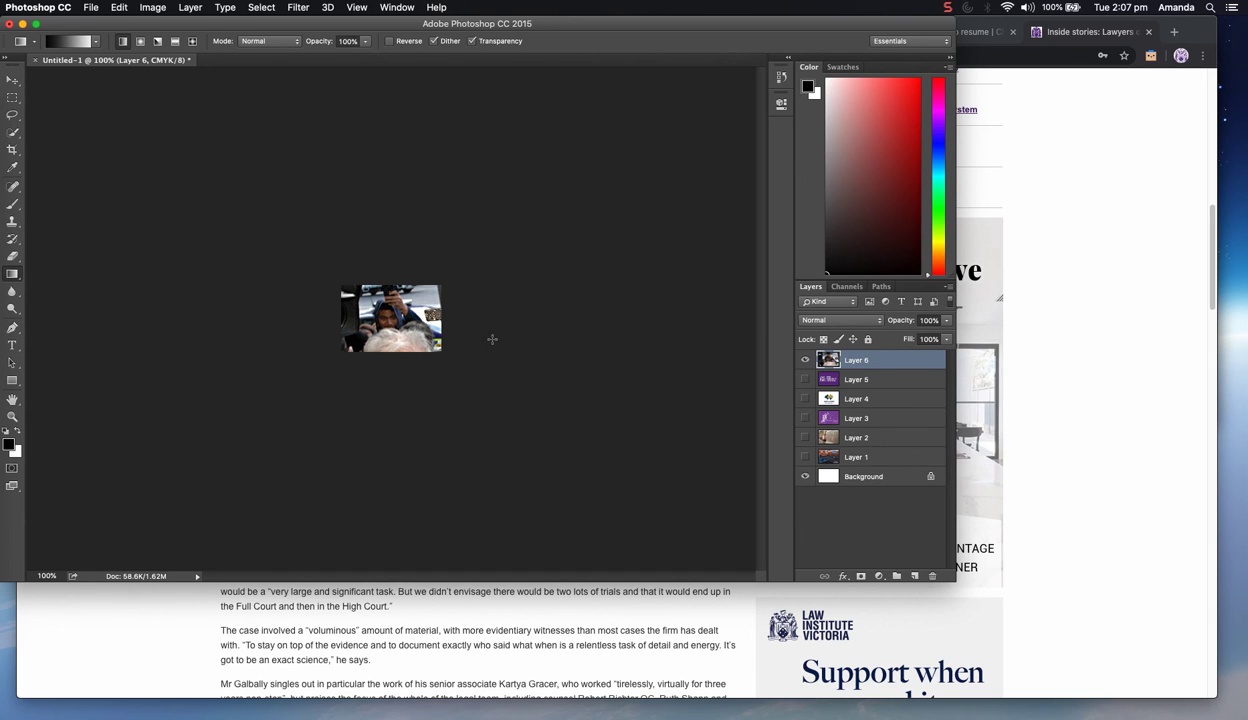
# Scale the Pell case photo layer to about 24.5% and centre it over the canvas
pyautogui.press('super+t')
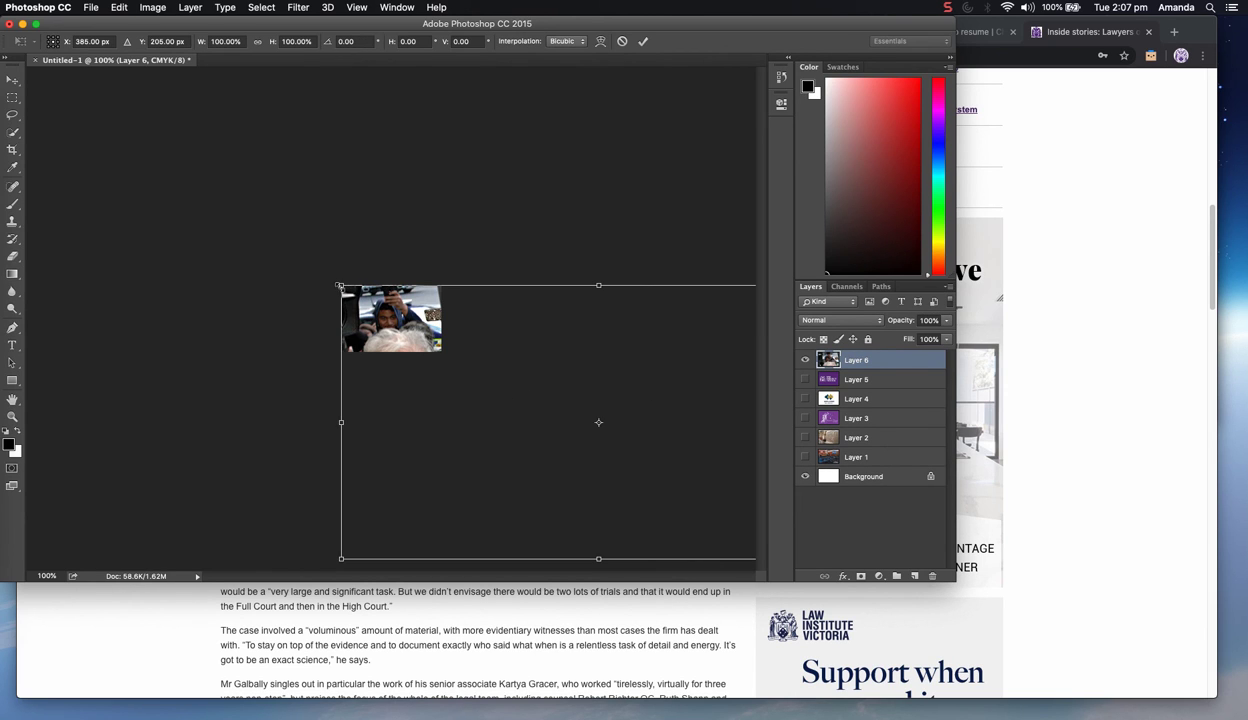
pyautogui.moveTo(341, 286); pyautogui.dragTo(638, 440)
pyautogui.moveTo(728, 488); pyautogui.dragTo(459, 358)
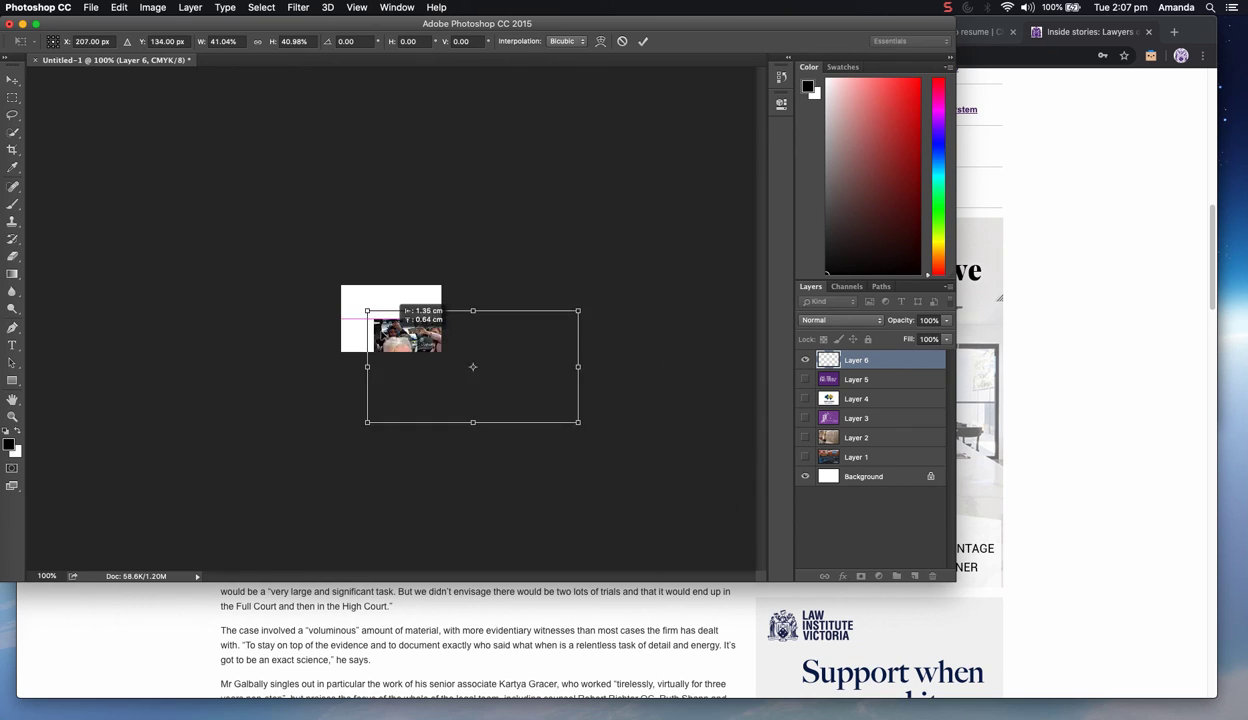
pyautogui.moveTo(365, 366); pyautogui.dragTo(339, 342)
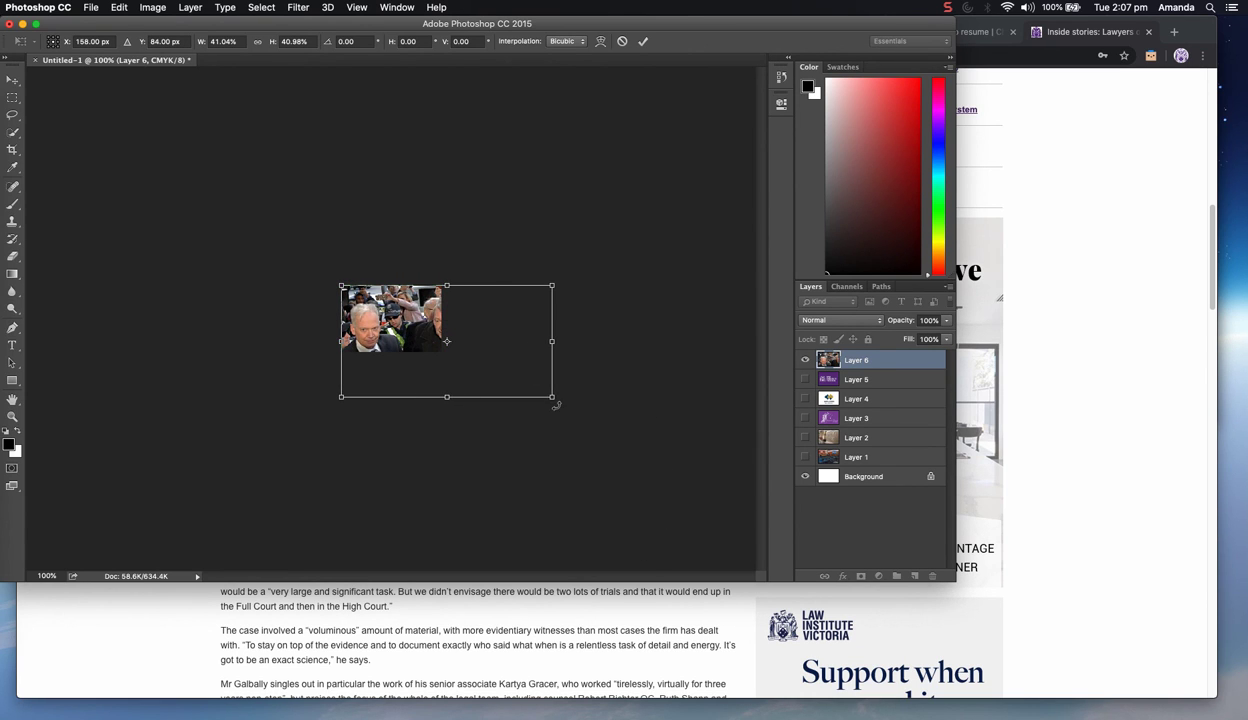
pyautogui.moveTo(551, 398); pyautogui.dragTo(456, 383)
pyautogui.moveTo(435, 323); pyautogui.dragTo(422, 323)
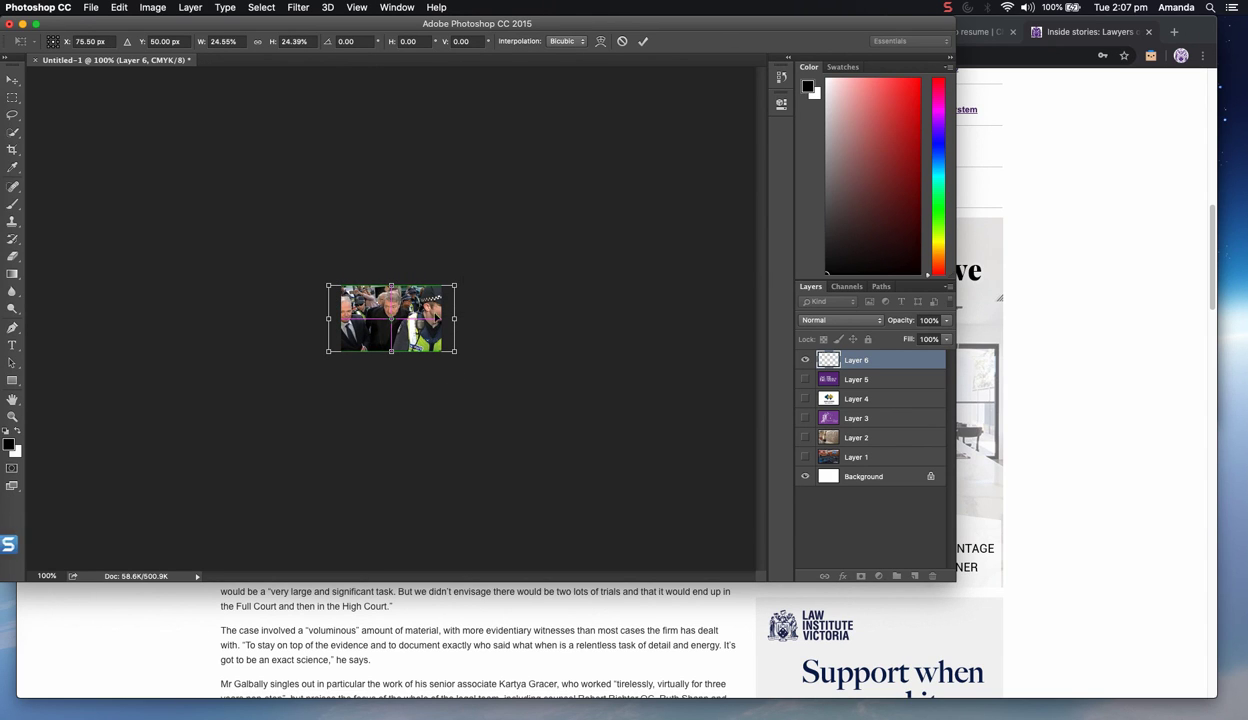
pyautogui.click(642, 41)
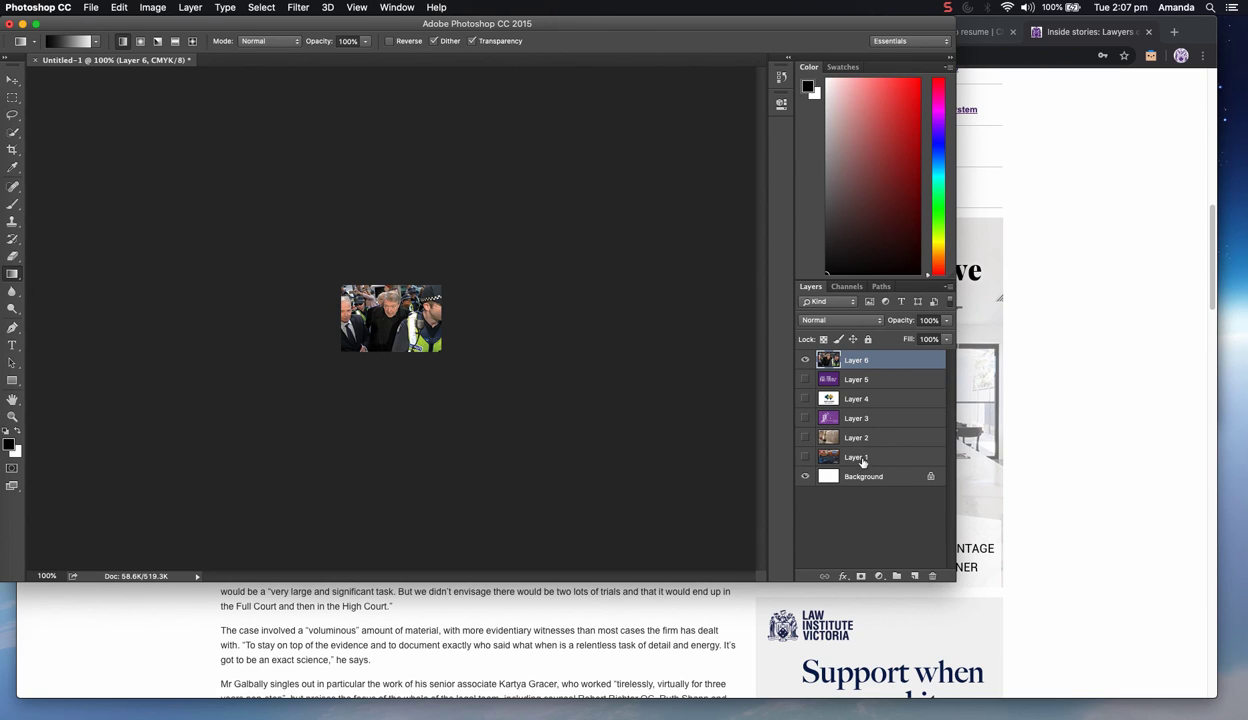
# Hide Layer 6 and quick-export Layers 1 to 6 as PNG files into the Downloads folder
pyautogui.click(805, 361)
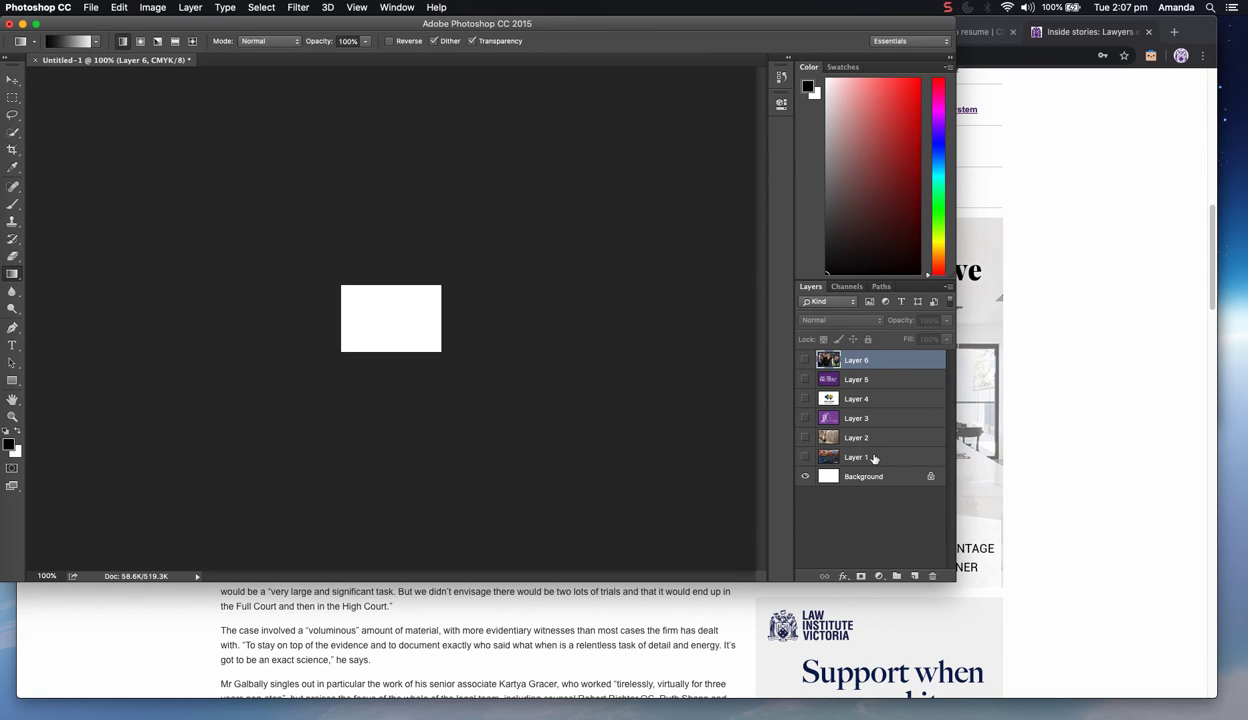
pyautogui.keyDown('shift'); pyautogui.click(874, 458); pyautogui.keyUp('shift')
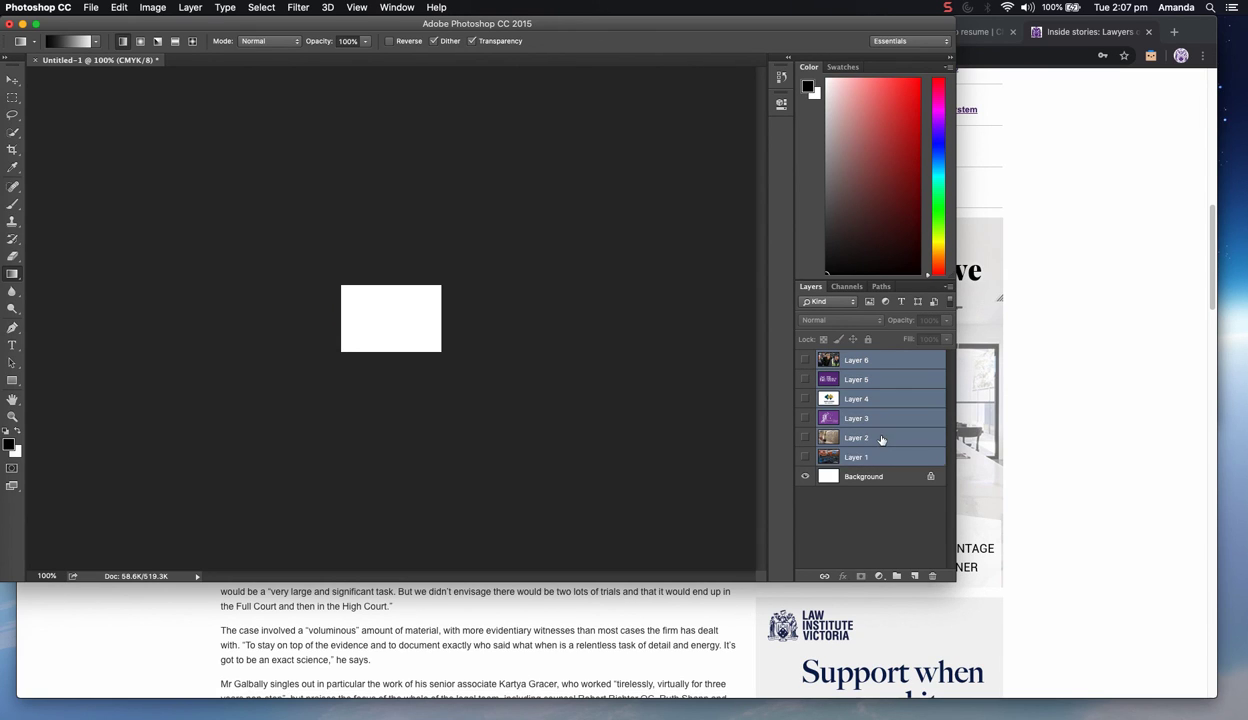
pyautogui.rightClick(878, 382)
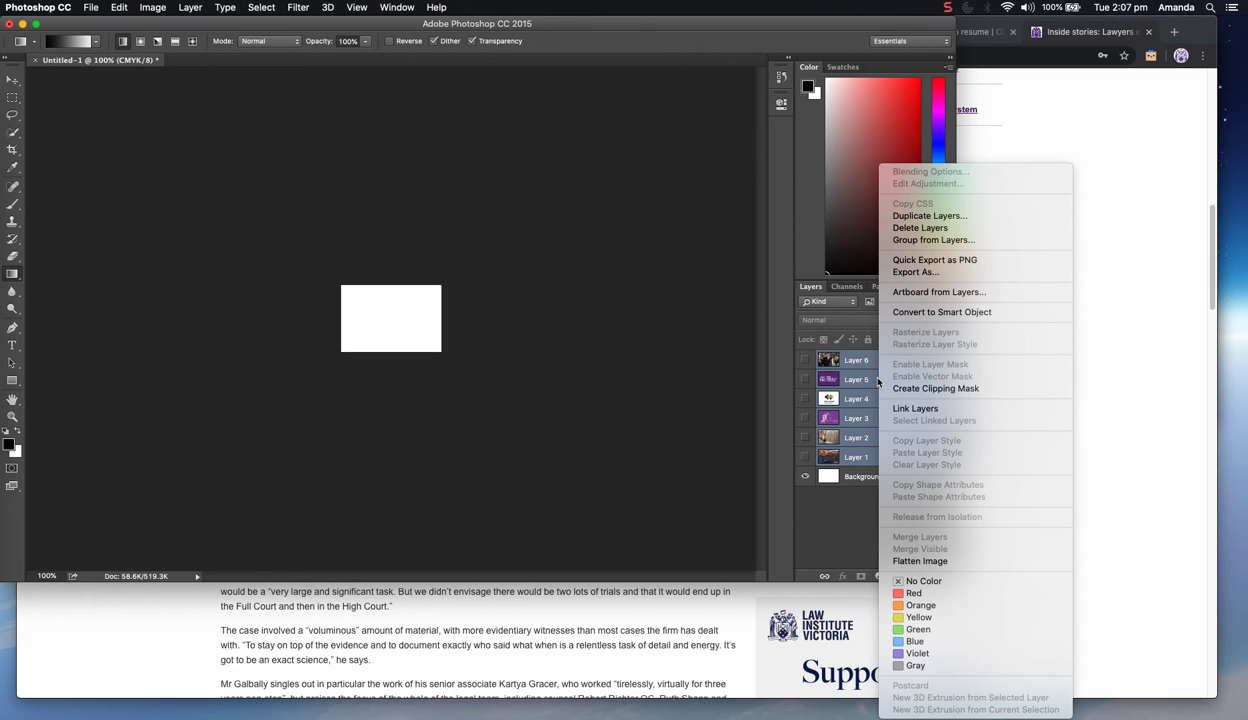
pyautogui.click(938, 261)
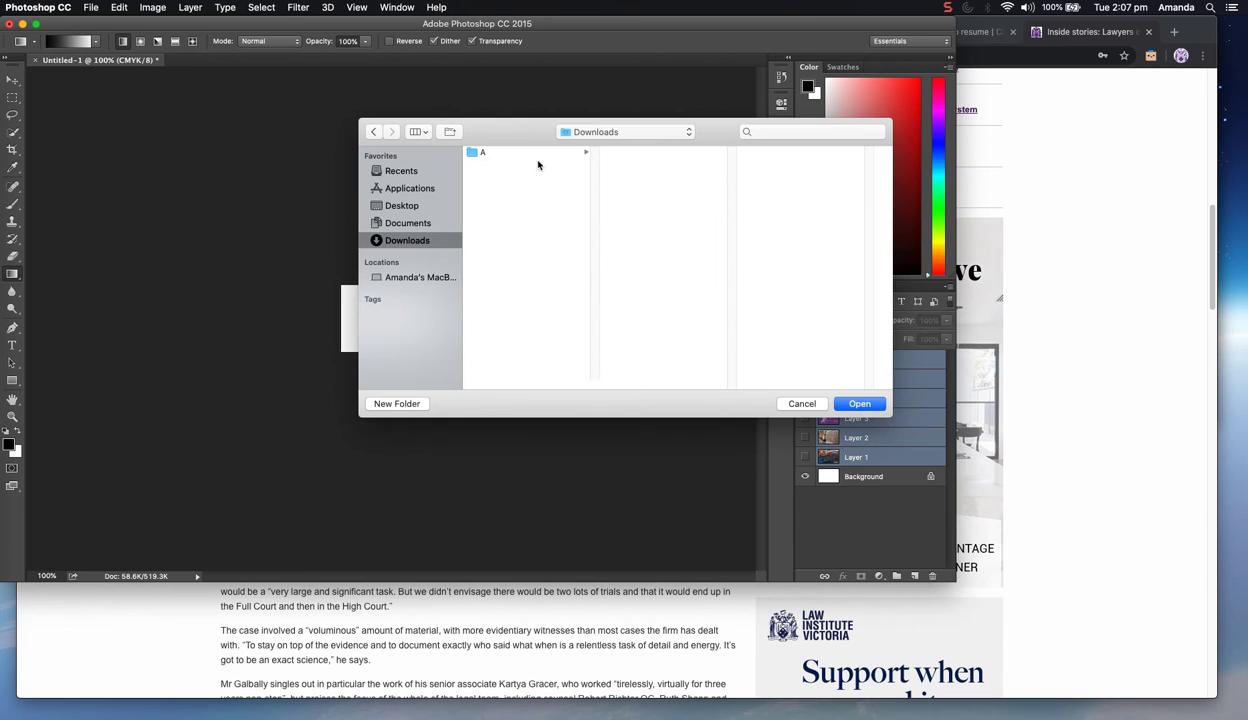
pyautogui.click(859, 404)
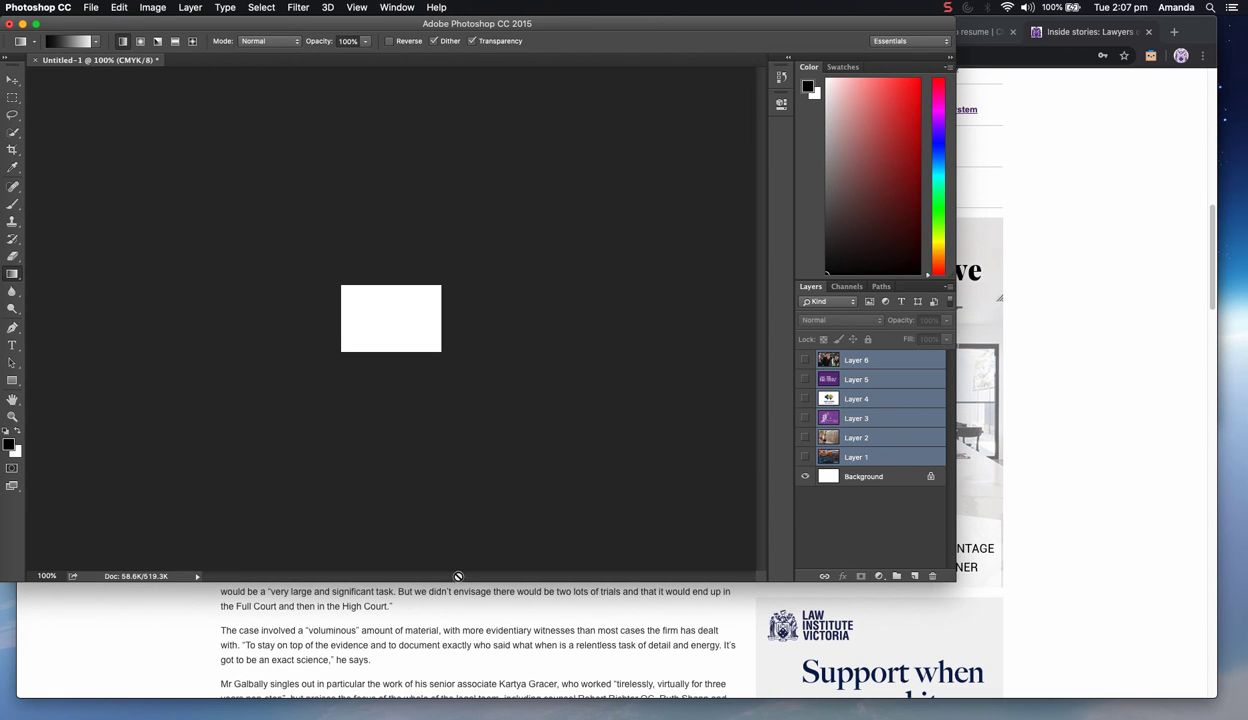
# Switch to the Downloads folder in Finder, move its window over the browser page and widen it
pyautogui.click(5, 111)
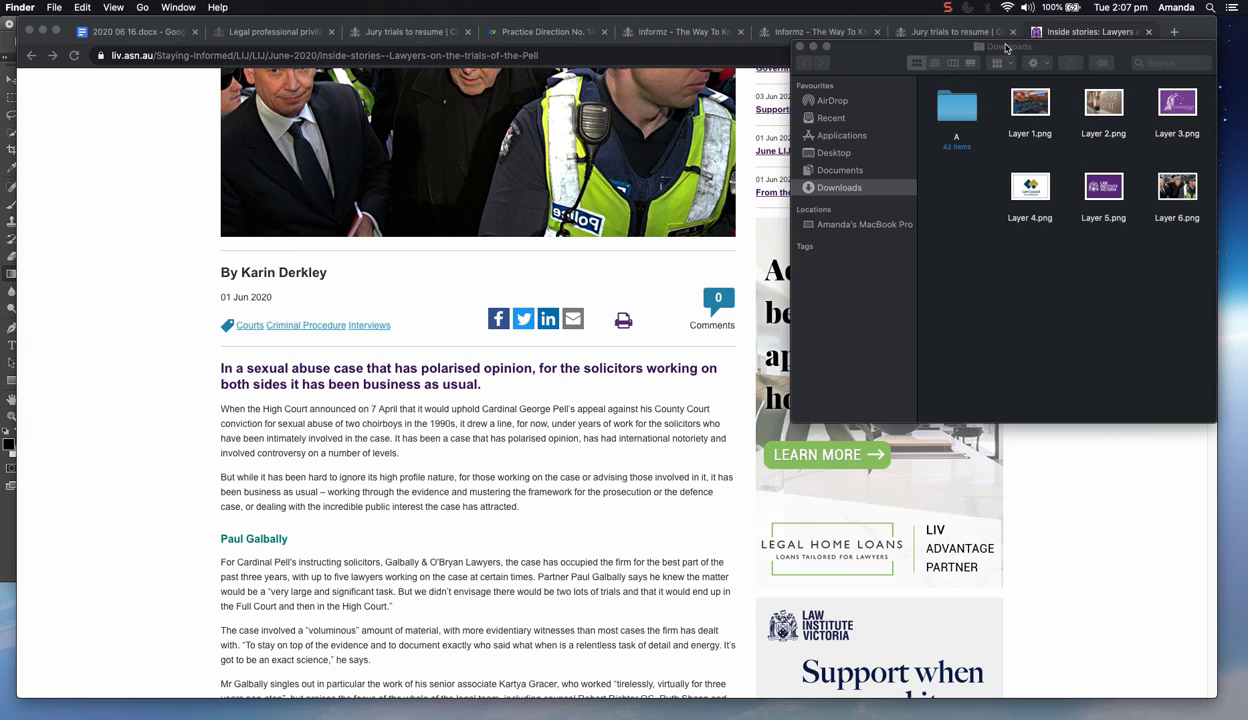
pyautogui.moveTo(1006, 47); pyautogui.dragTo(663, 108)
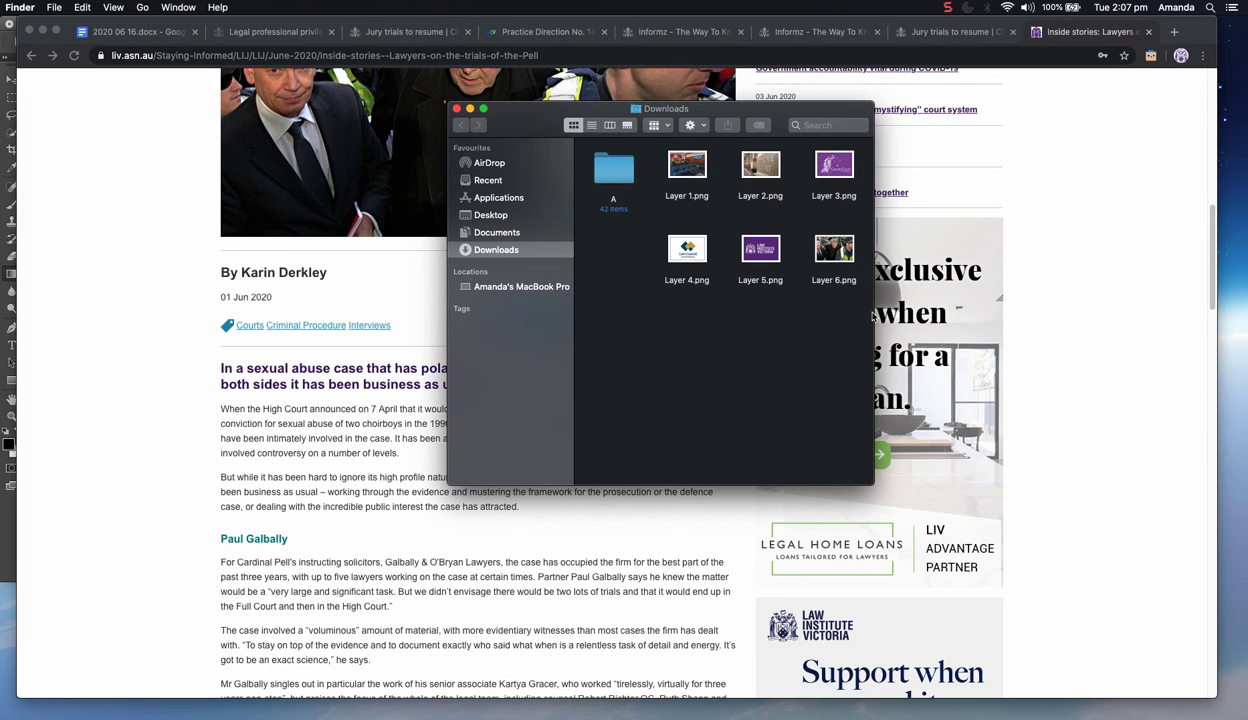
pyautogui.moveTo(874, 313); pyautogui.dragTo(1067, 313)
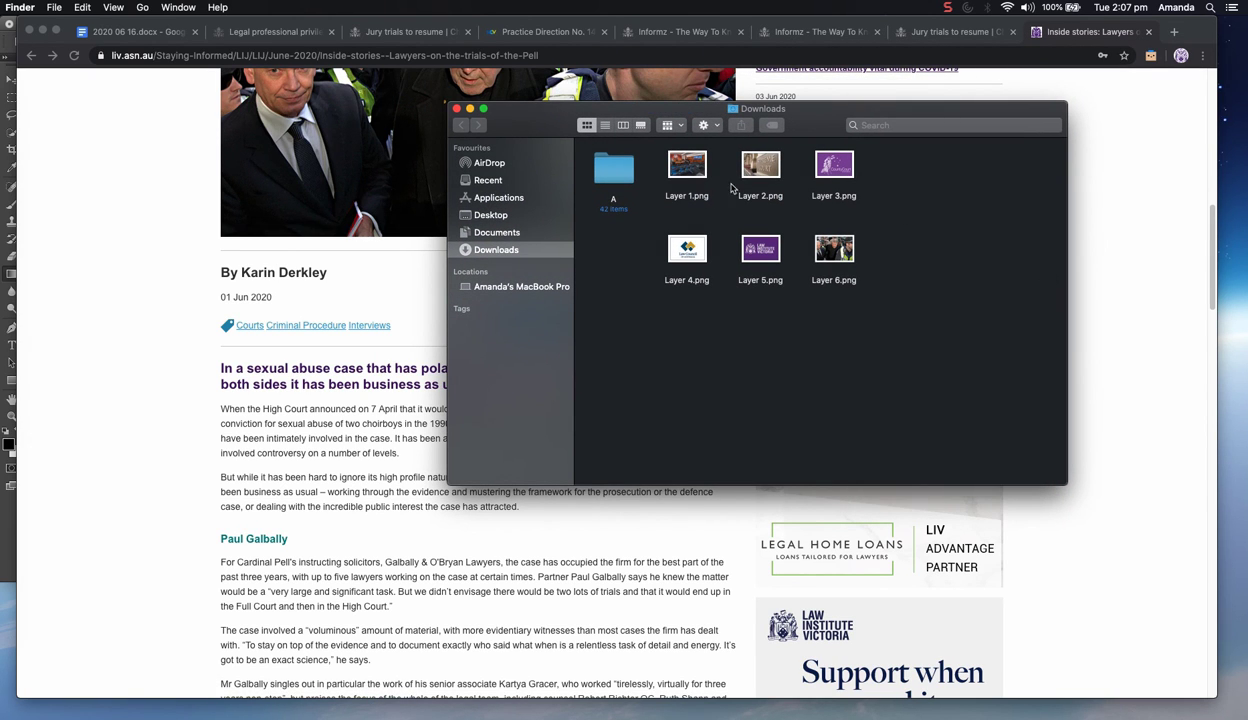
# Rename Layer 1.png as LN061601.png and copy the new name for reuse
pyautogui.rightClick(687, 196)
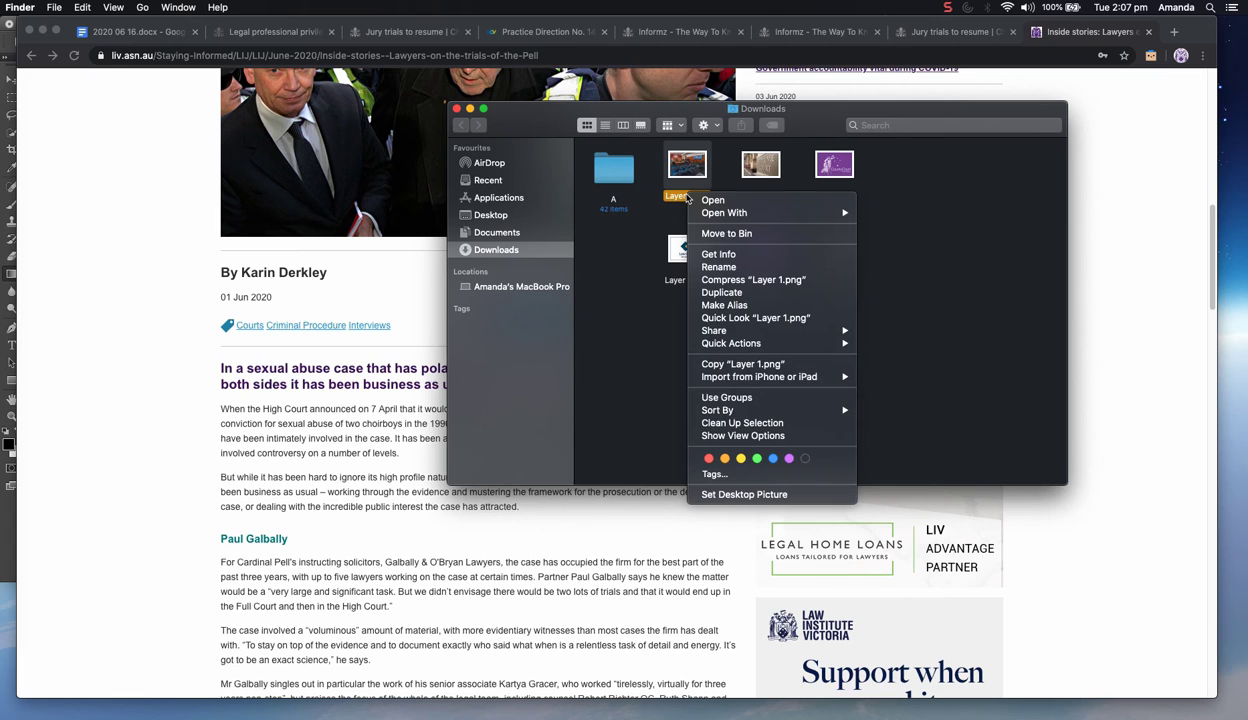
pyautogui.click(731, 267)
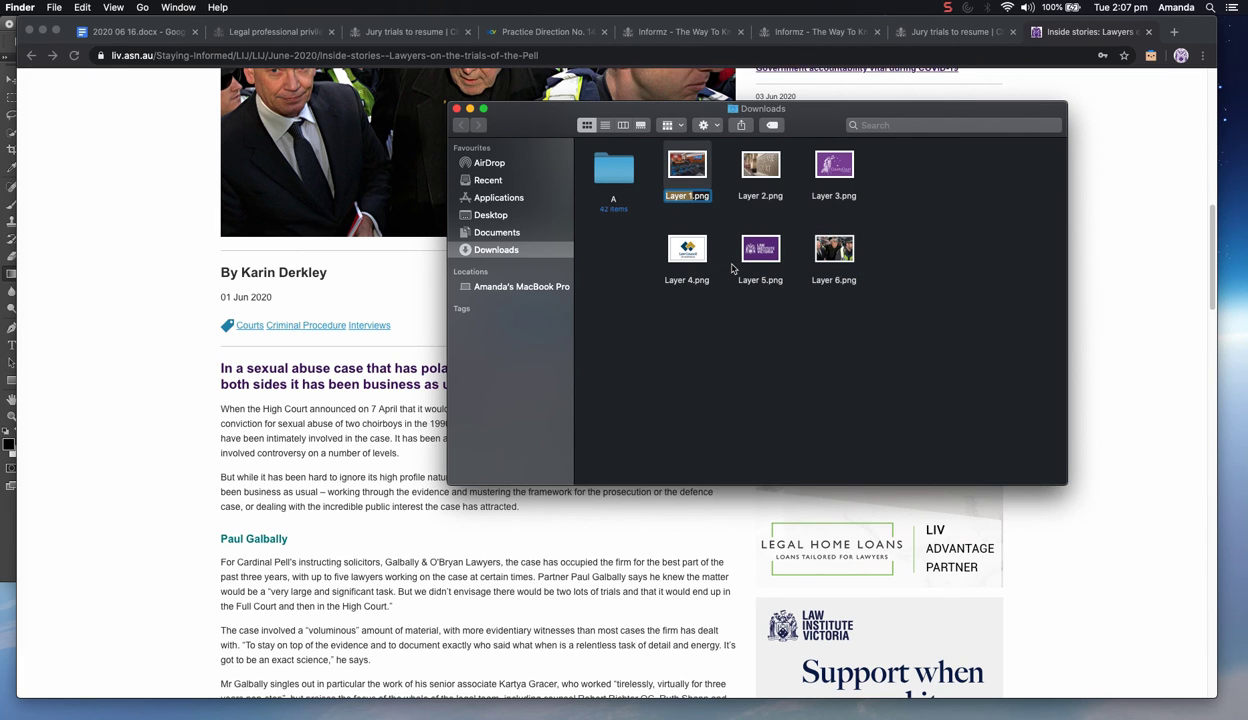
pyautogui.write('LN061601')
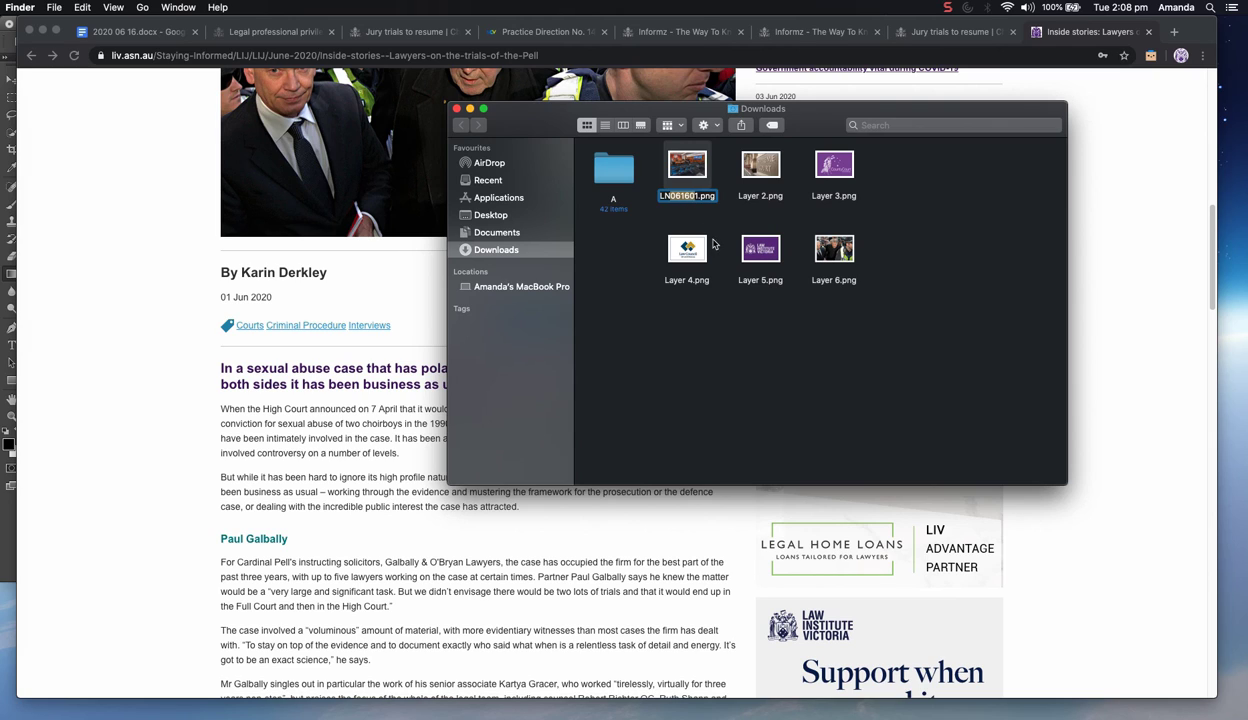
pyautogui.moveTo(698, 193); pyautogui.dragTo(611, 195)
pyautogui.press('super+c')
pyautogui.press('Return')
# Rename Layer 2.png as LN061602.png, reusing the copied name
pyautogui.rightClick(758, 199)
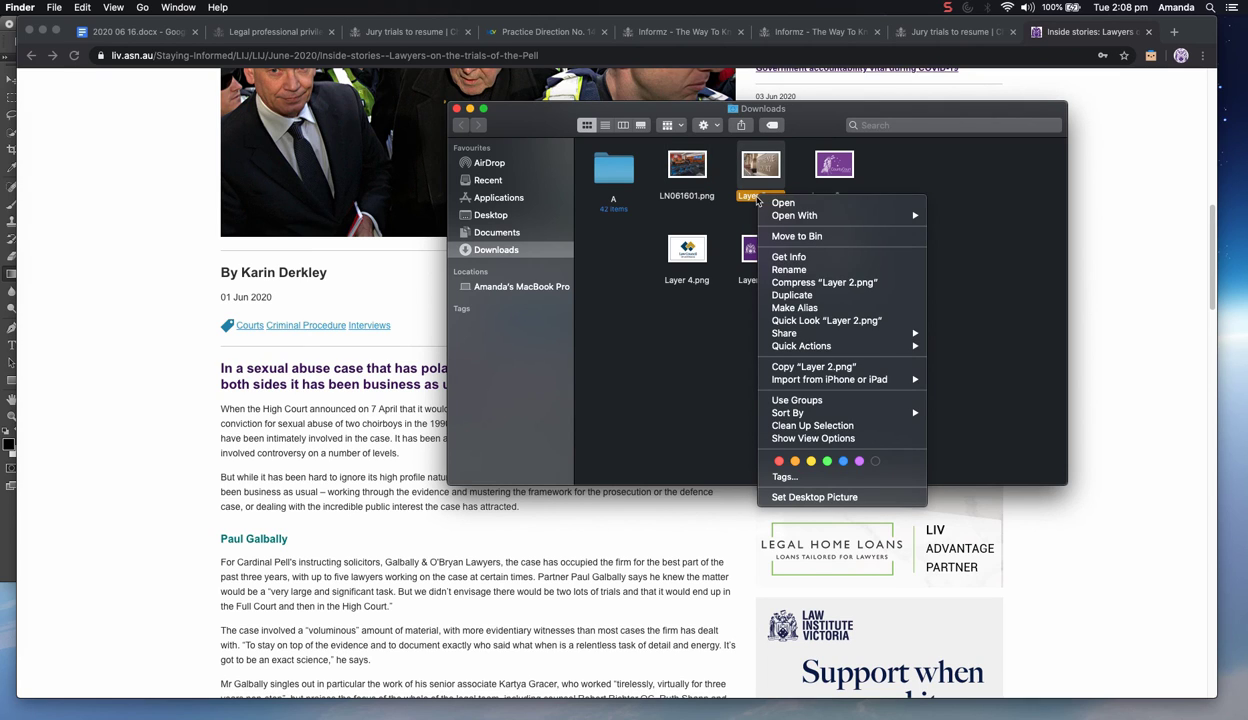
pyautogui.click(783, 263)
pyautogui.press('super+v')
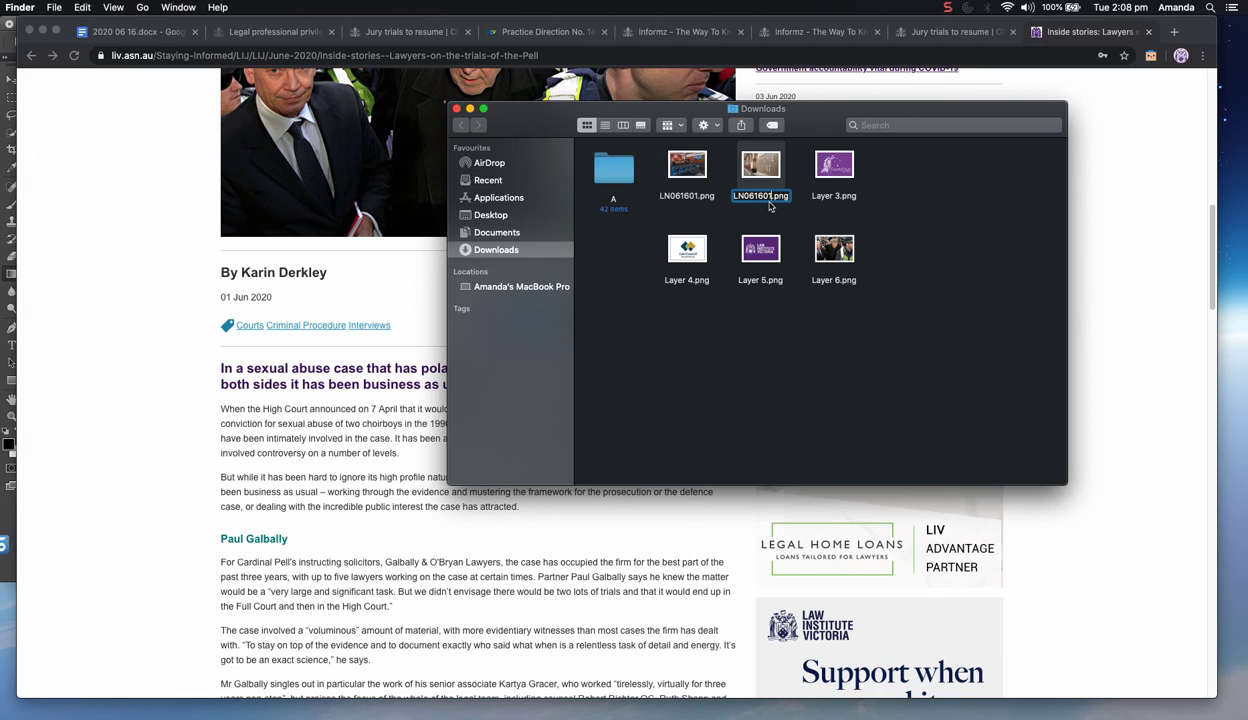
pyautogui.press('BackSpace')
pyautogui.write('2')
pyautogui.press('Return')
# Rename Layer 3.png as LN061603.png, reusing the copied name
pyautogui.rightClick(836, 177)
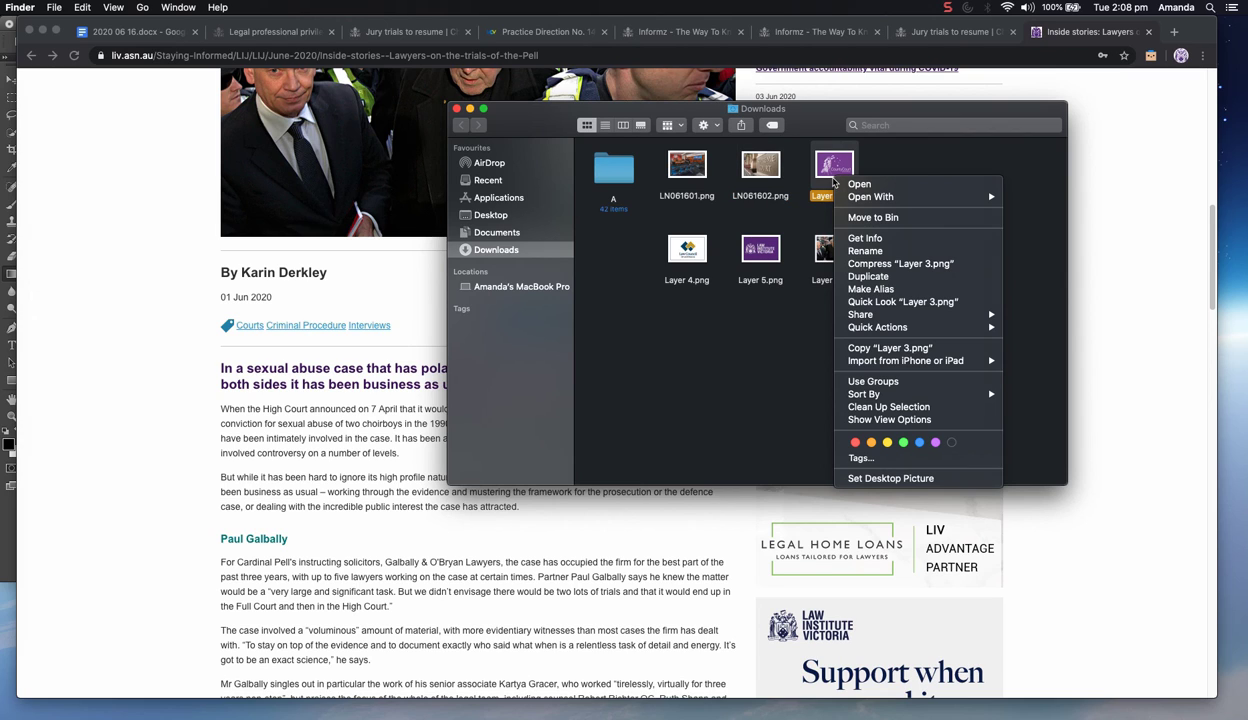
pyautogui.click(868, 251)
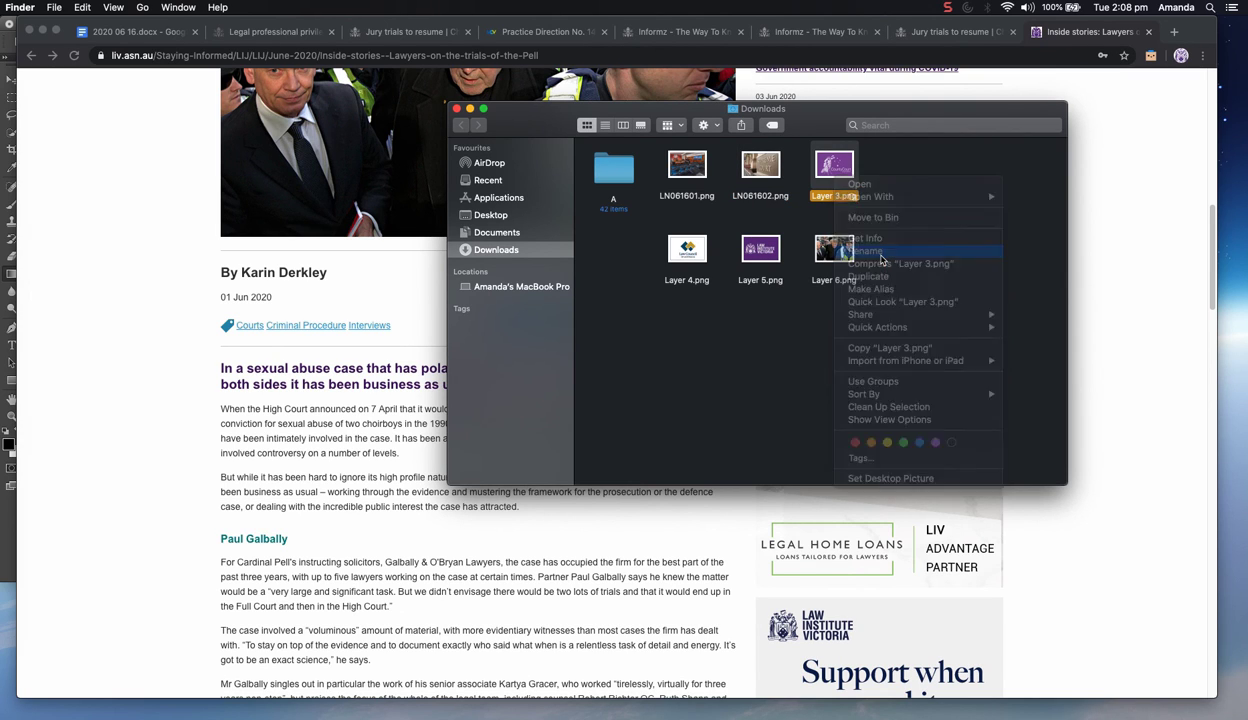
pyautogui.press('super+v')
pyautogui.press('BackSpace')
pyautogui.write('4')
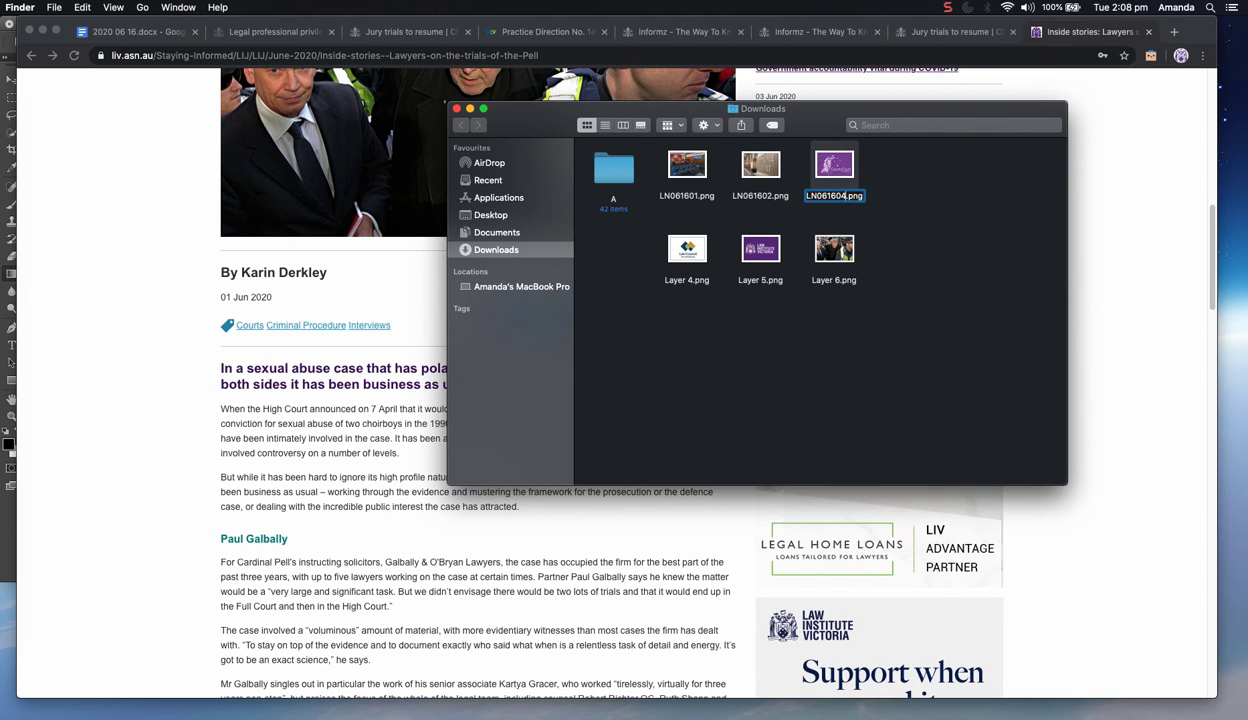
pyautogui.press('BackSpace')
pyautogui.write('3')
pyautogui.press('Return')
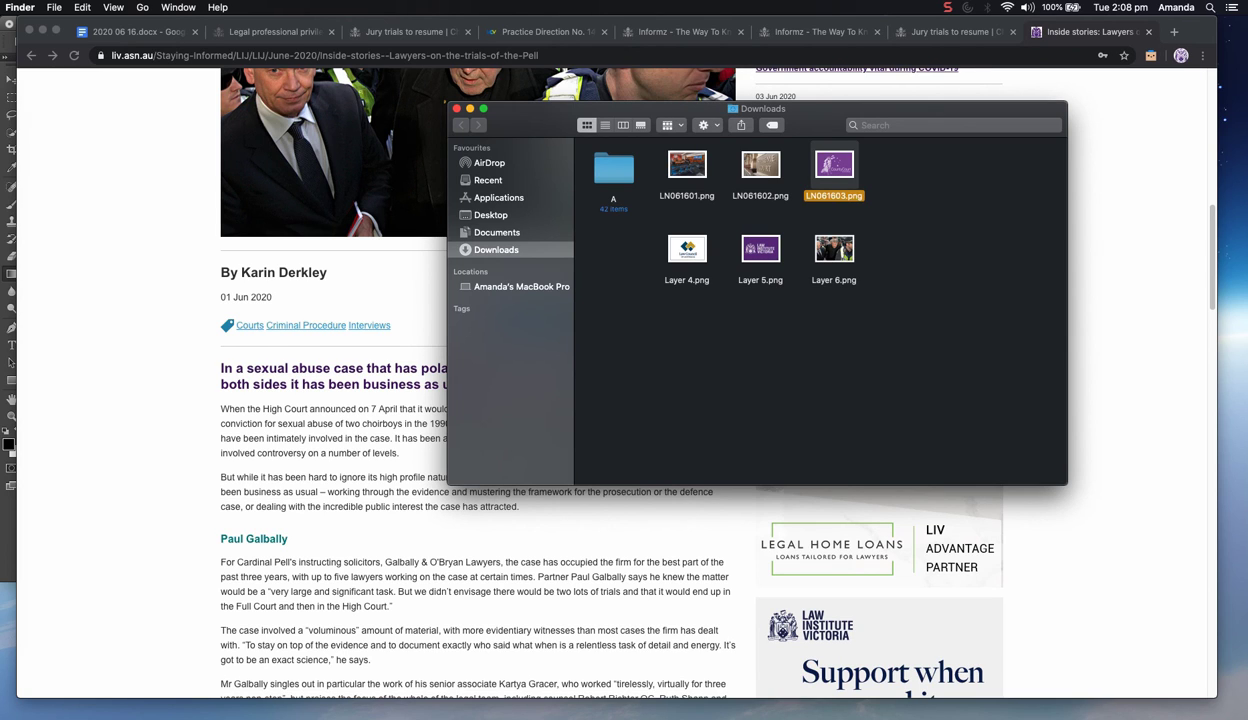
# Try to rename Layer 4.png as LN061604.png, reusing the copied name
pyautogui.rightClick(679, 262)
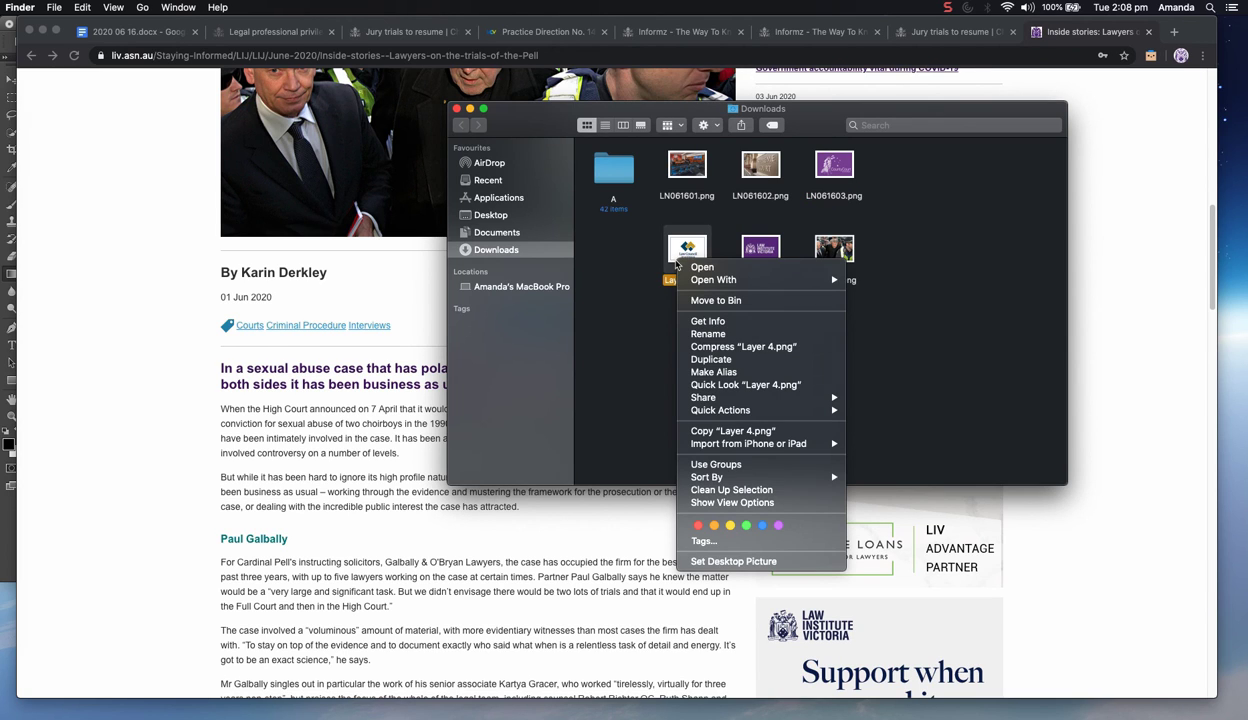
pyautogui.click(716, 327)
pyautogui.press('super+v')
pyautogui.press('BackSpace')
pyautogui.write('4')
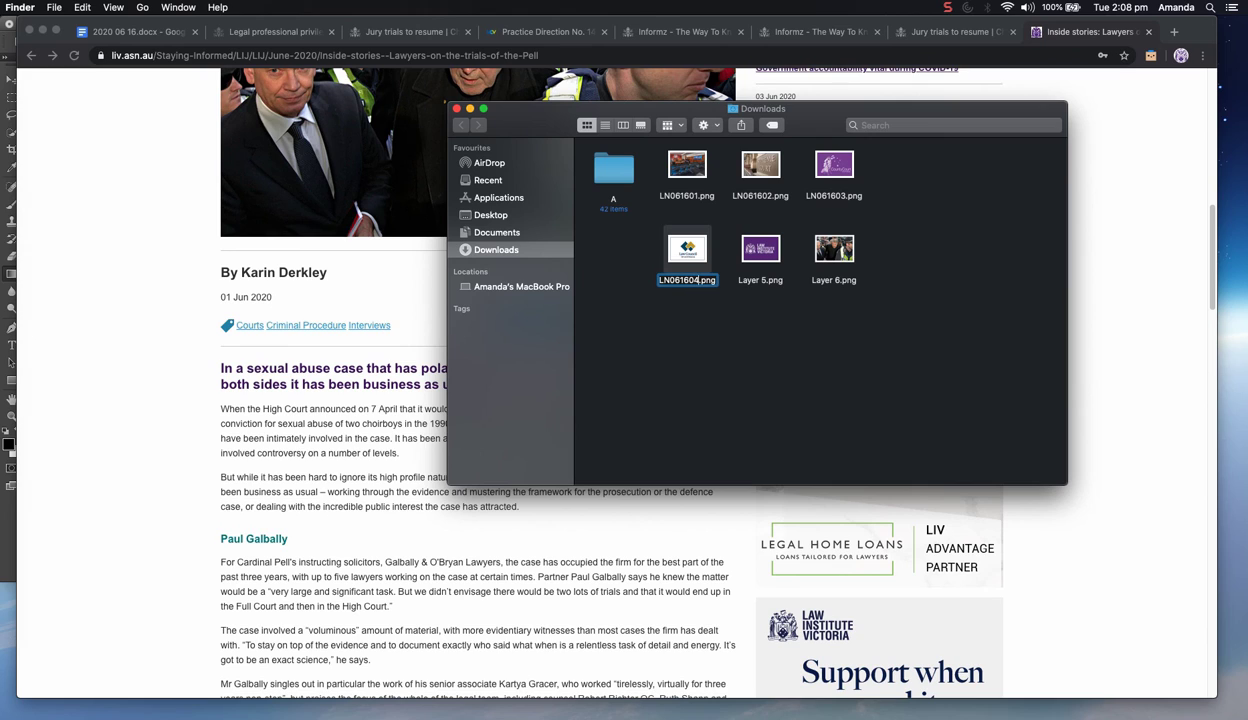
# Rename Layer 5.png as LN061605.png, reusing the copied name
pyautogui.rightClick(748, 250)
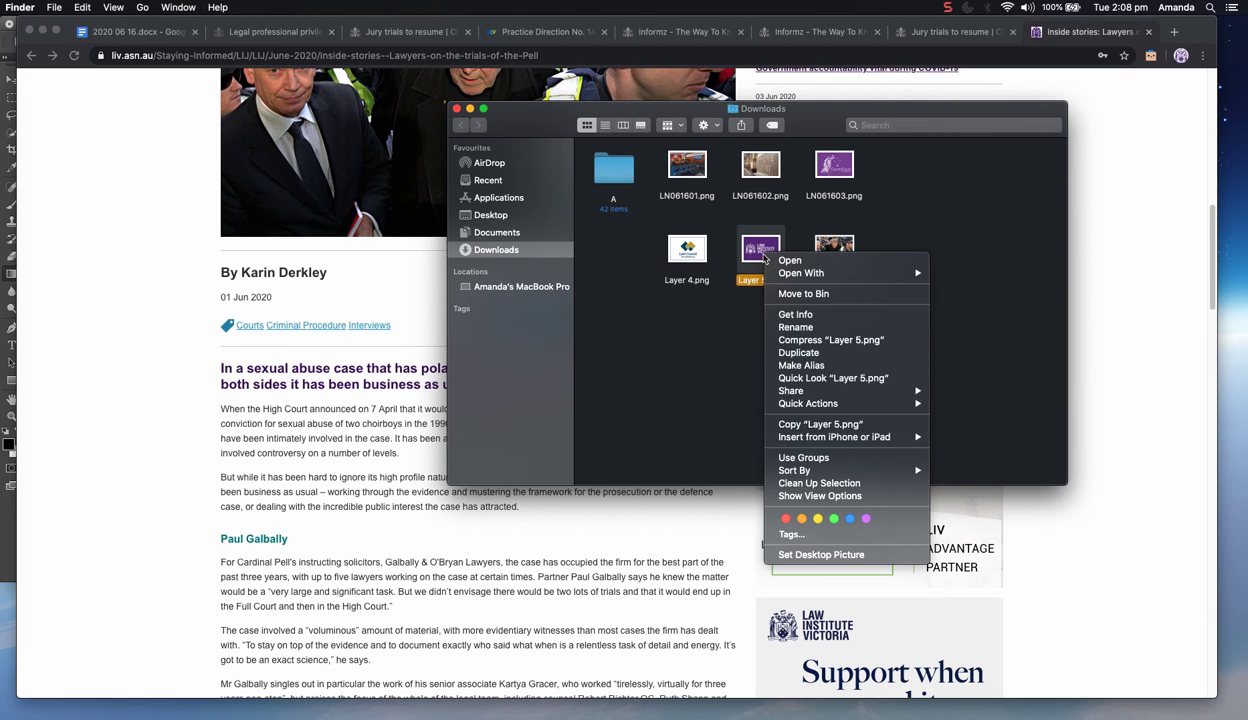
pyautogui.click(795, 327)
pyautogui.write('LN061603')
pyautogui.press('BackSpace')
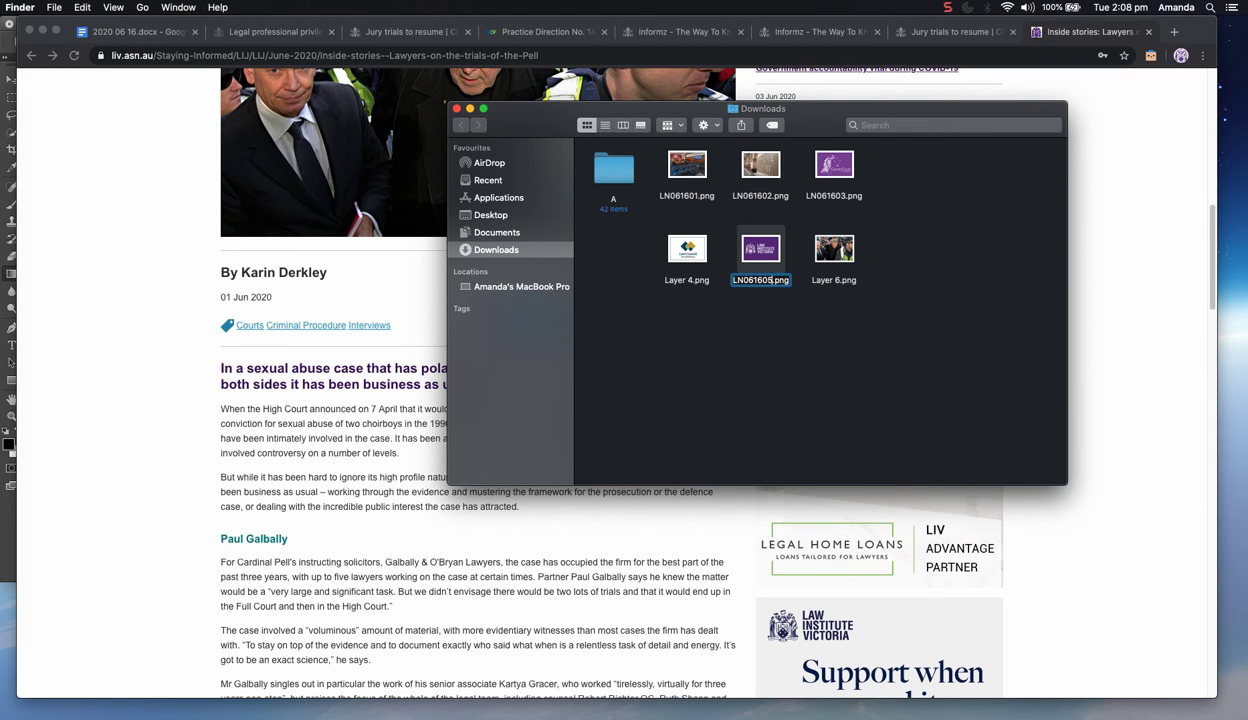
pyautogui.write('5')
# Rename Layer 6.png as LN061606.png, reusing the copied name
pyautogui.rightClick(835, 245)
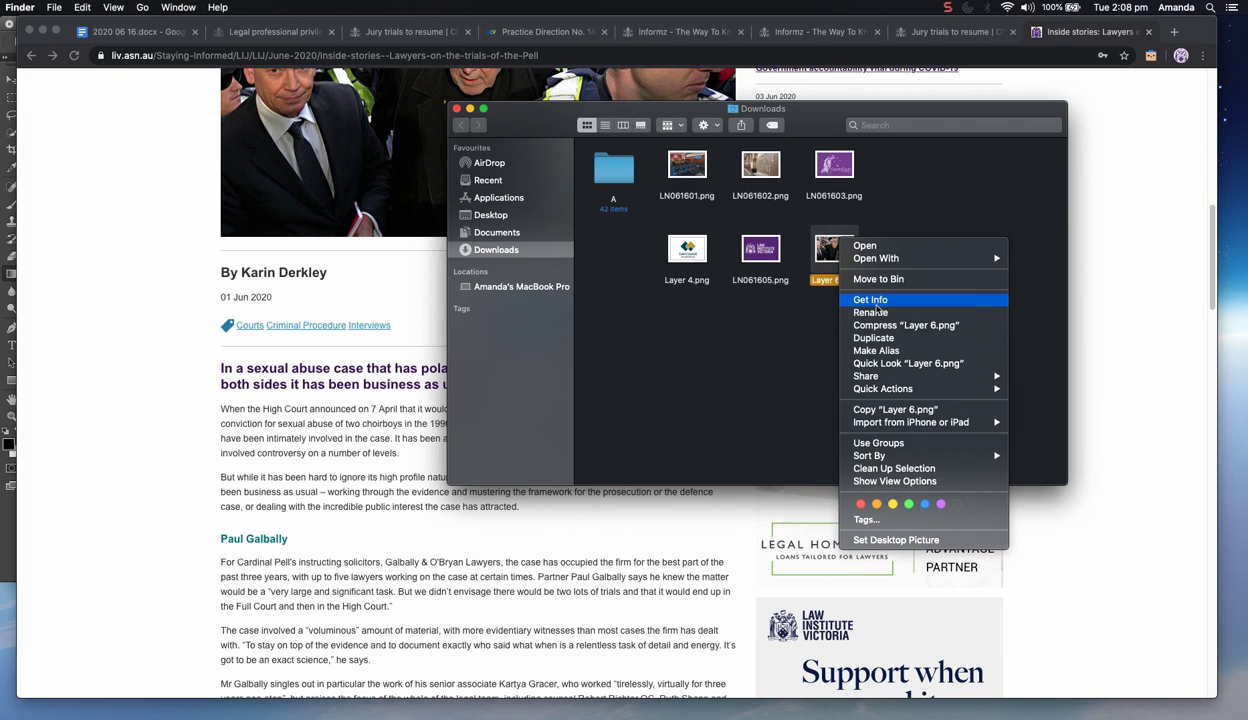
pyautogui.click(870, 313)
pyautogui.write('LN061605')
pyautogui.press('BackSpace')
pyautogui.write('6')
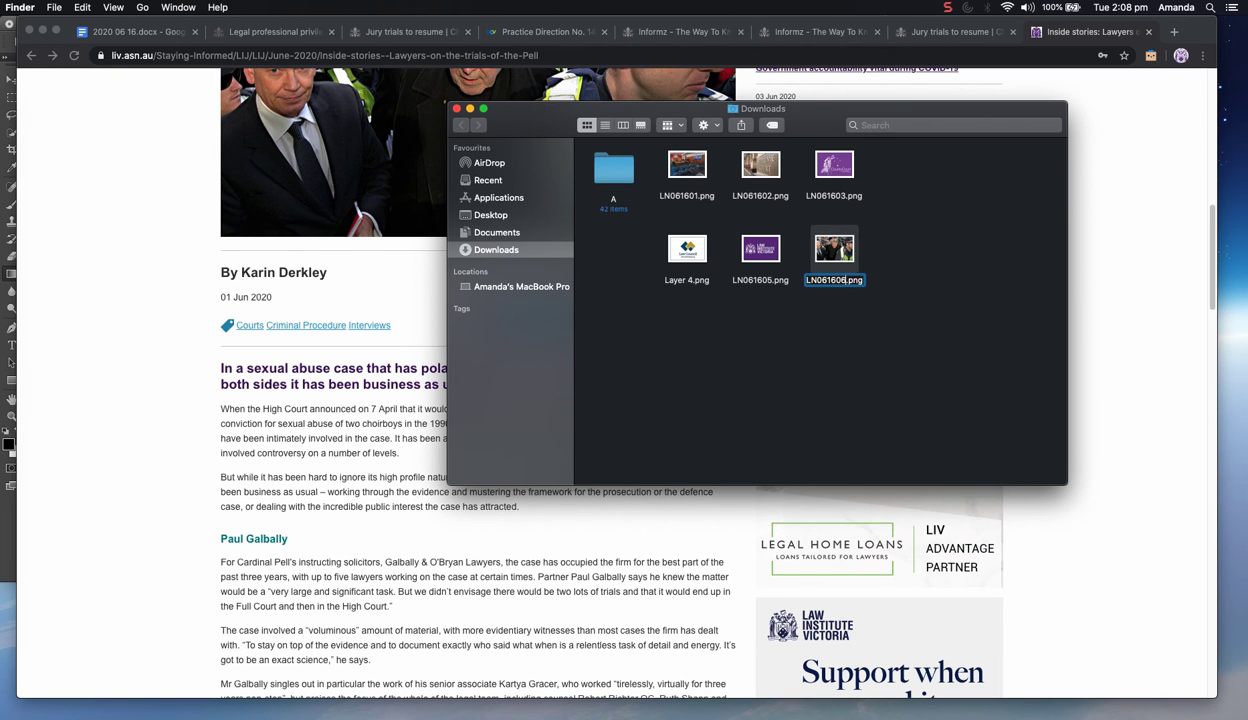
pyautogui.press('Return')
# Select the six story images in Downloads and create "Mockup folder 1606" under the Informz Asset Manager's LawNews Images / 2020 / June folder
pyautogui.moveTo(873, 380); pyautogui.dragTo(641, 136)
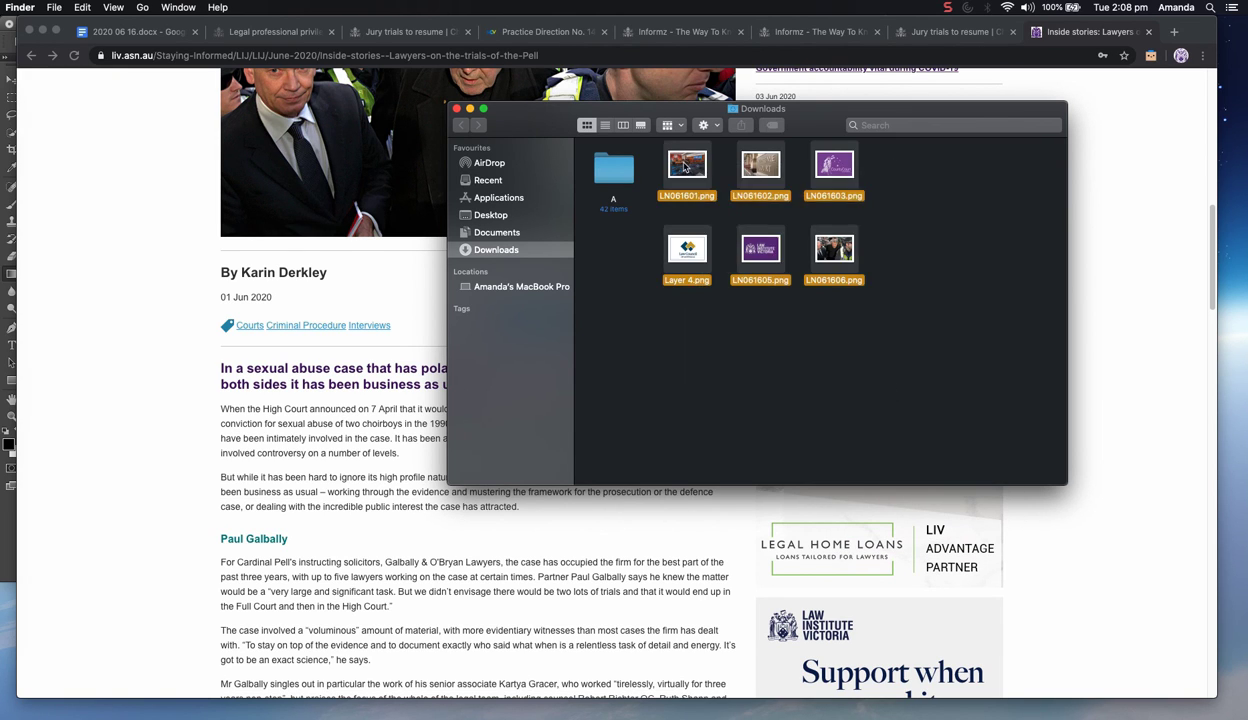
pyautogui.click(810, 32)
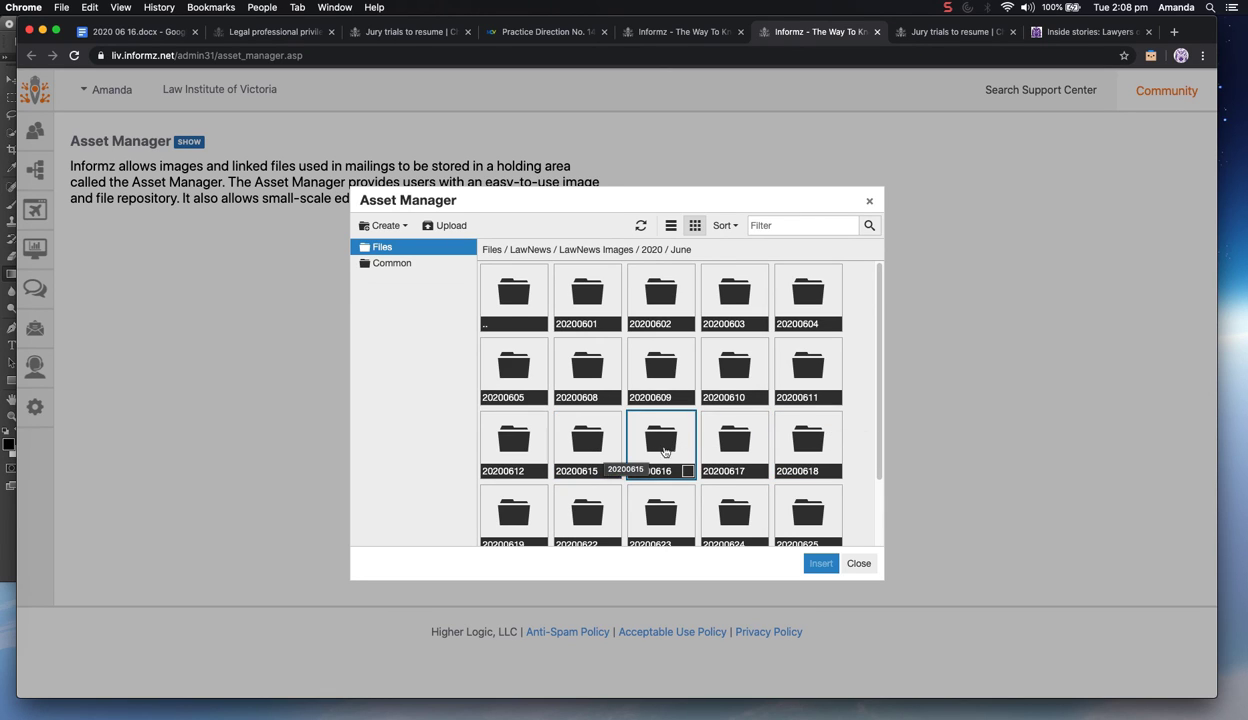
pyautogui.click(385, 225)
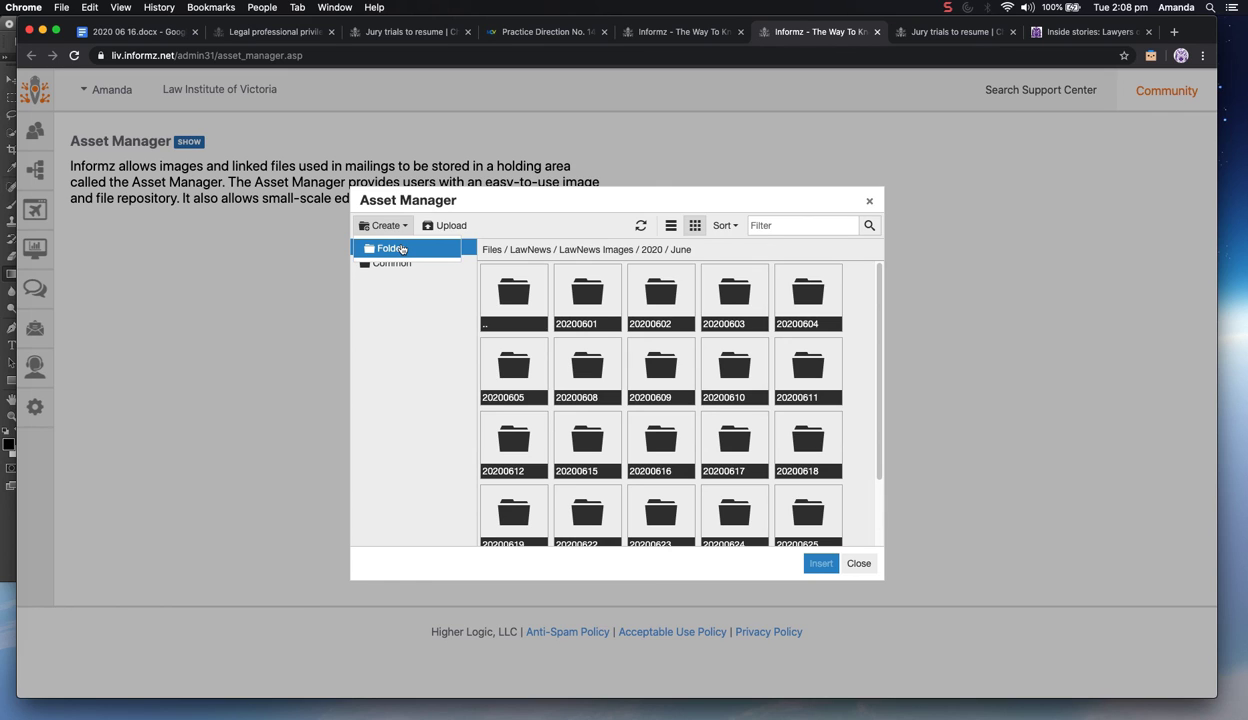
pyautogui.click(401, 249)
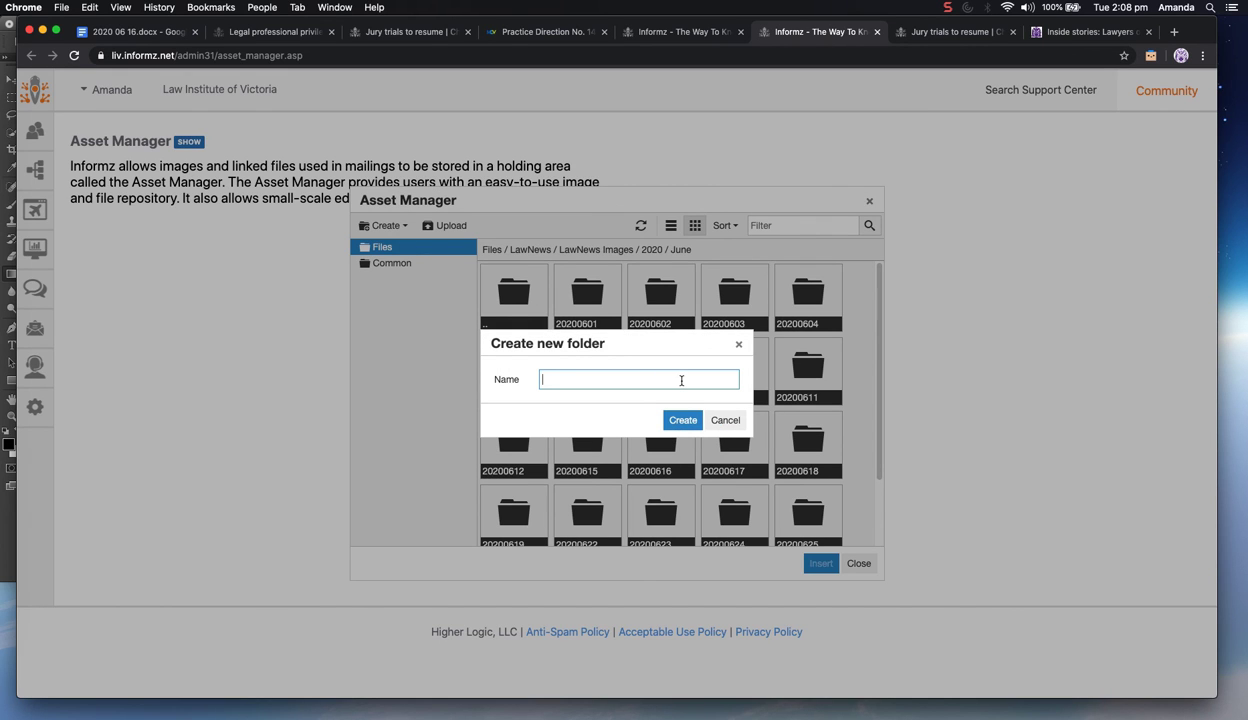
pyautogui.write('Mockup folder 1606')
pyautogui.click(683, 420)
# Open Mockup folder 1606 and upload the six selected story images from Downloads into it
pyautogui.scroll(-2, 757, 474)
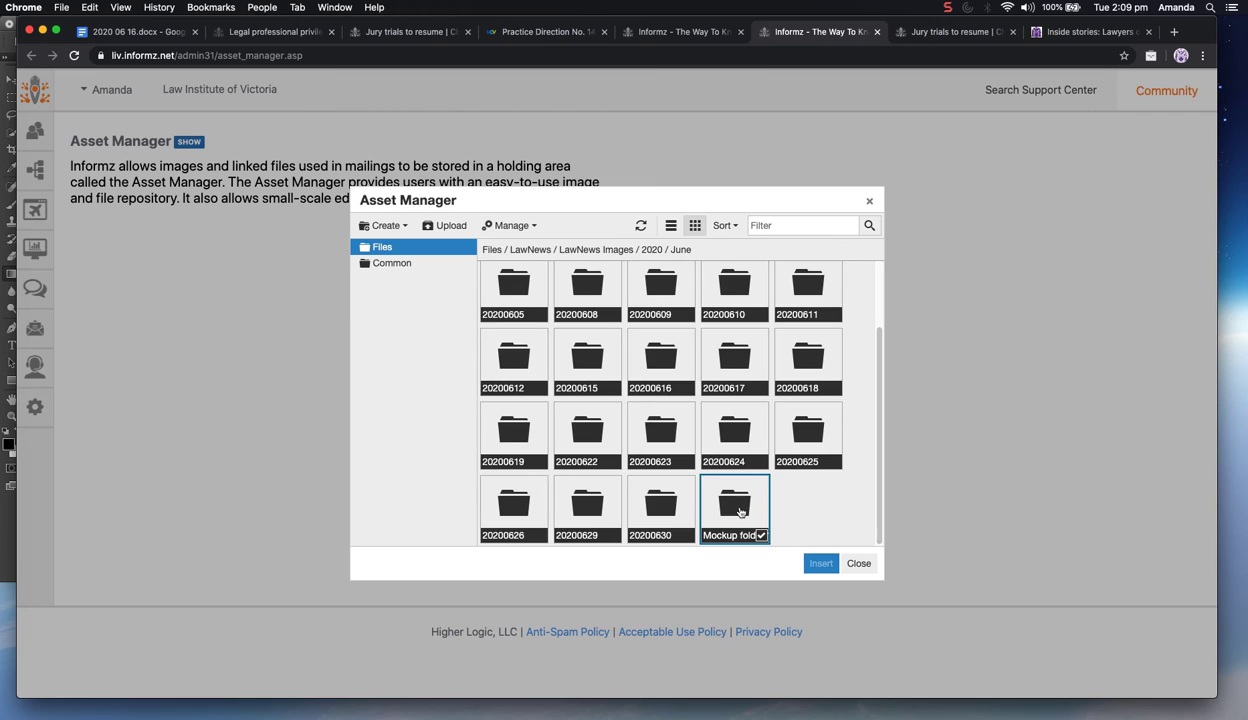
pyautogui.doubleClick(740, 512)
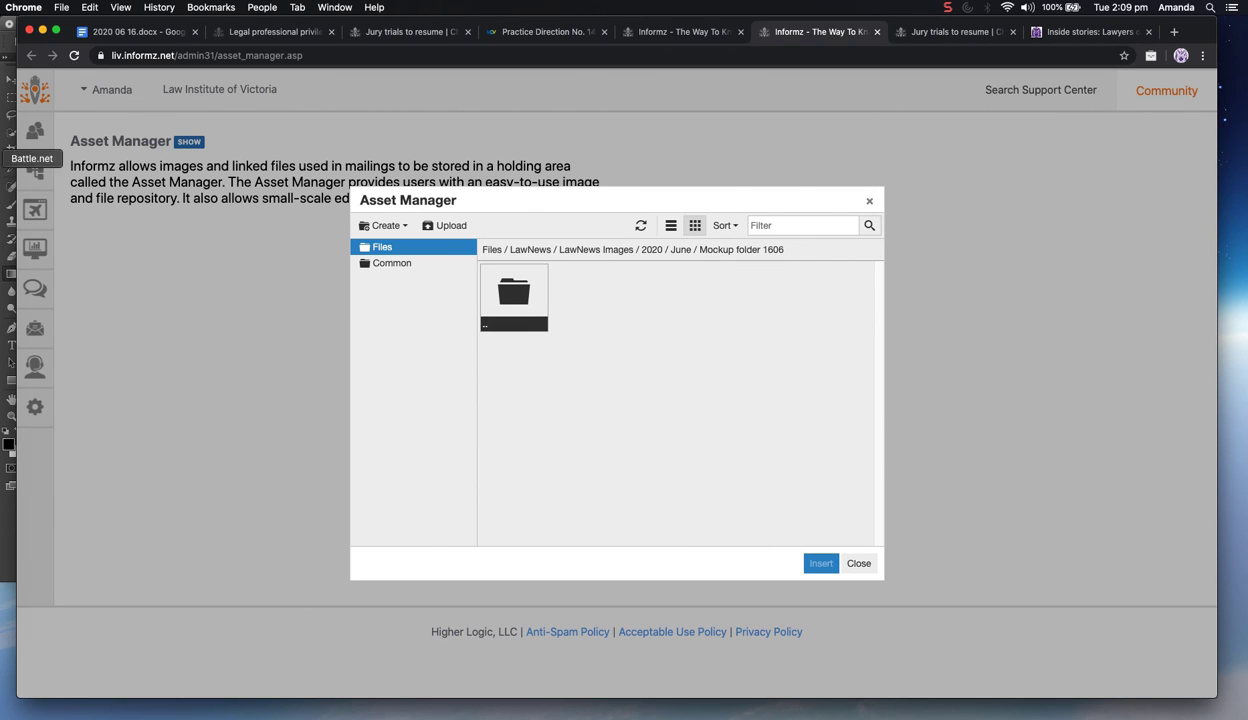
pyautogui.click(8, 109)
pyautogui.moveTo(826, 236); pyautogui.dragTo(687, 517)
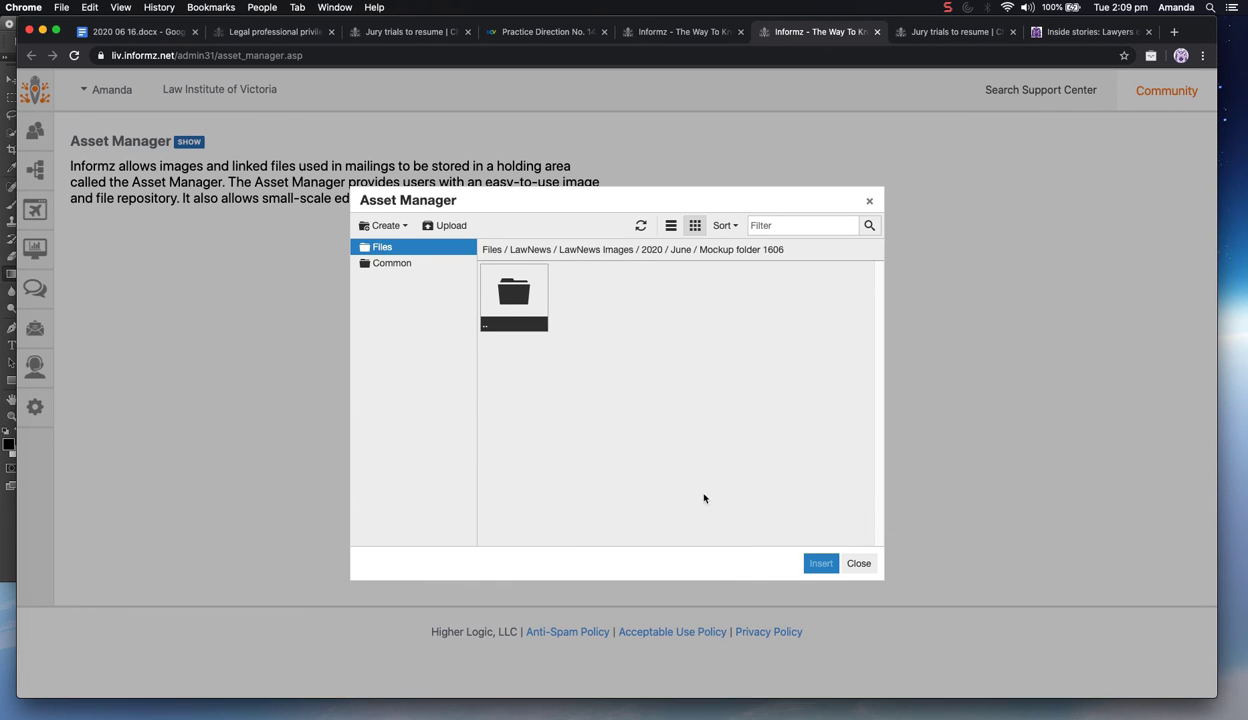
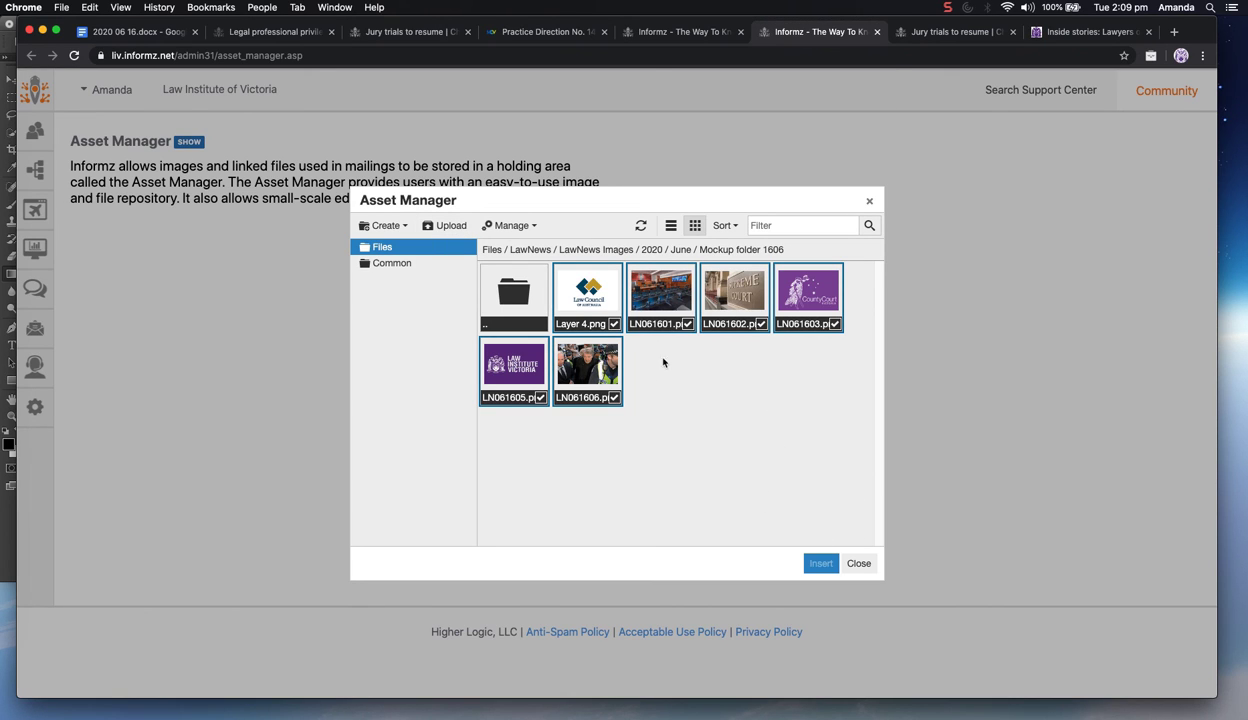
# Close the Asset Manager and its browser page, plus the mailing preview and the Inside stories article, returning to the Message Designer
pyautogui.click(858, 562)
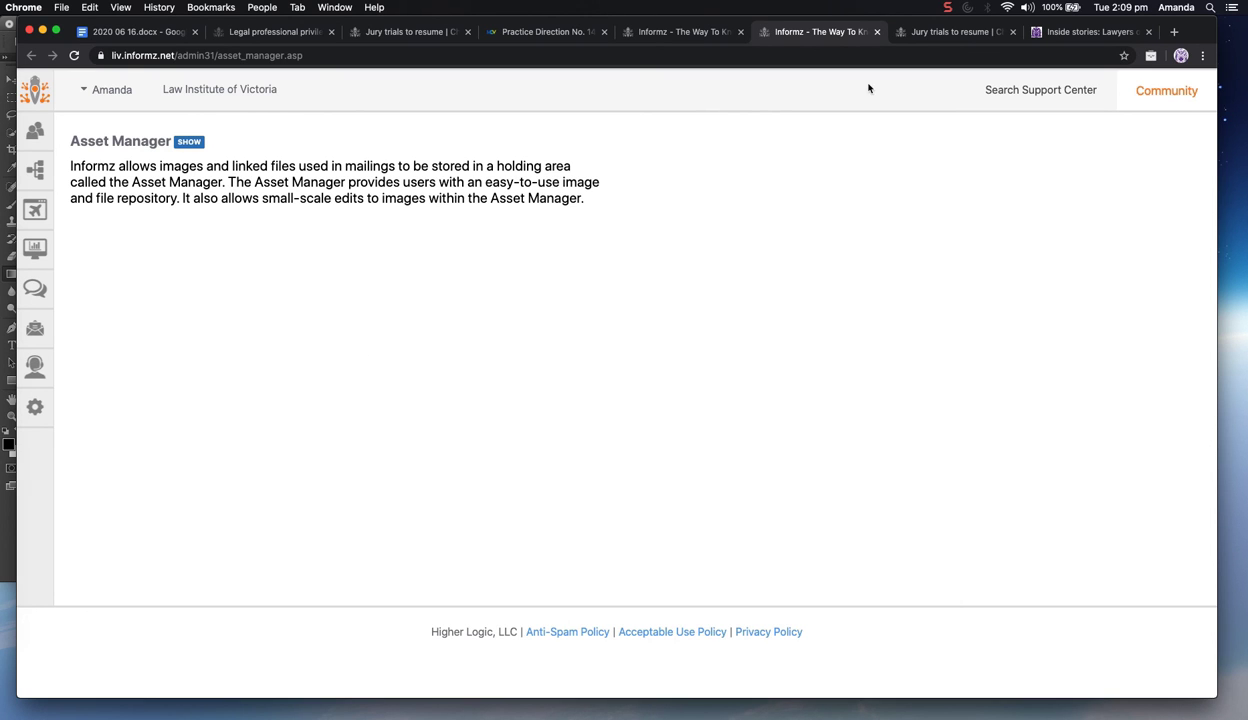
pyautogui.click(878, 33)
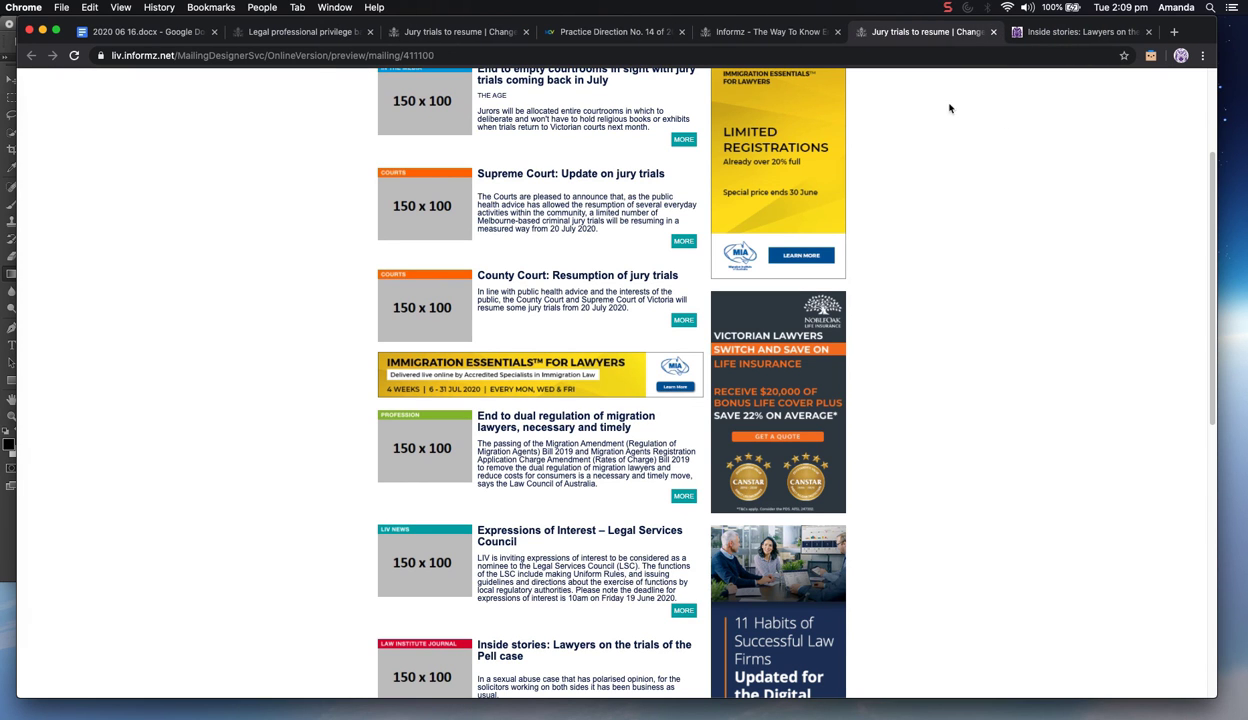
pyautogui.click(993, 32)
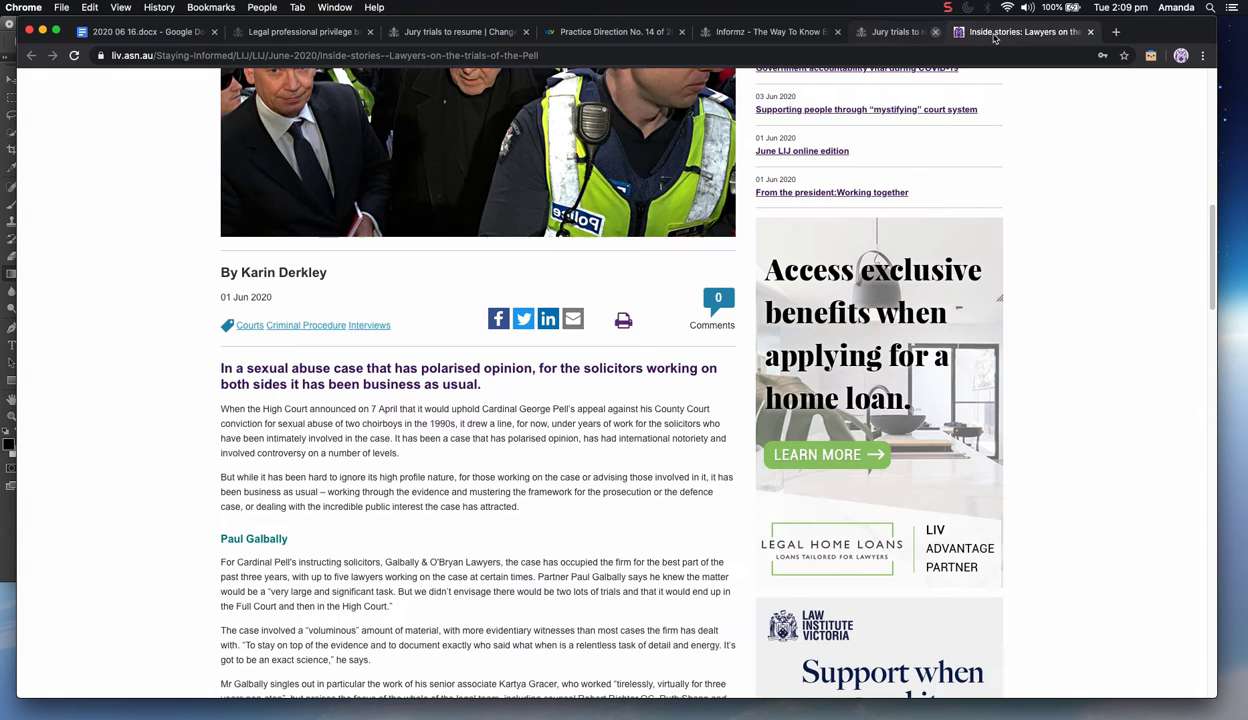
pyautogui.click(993, 32)
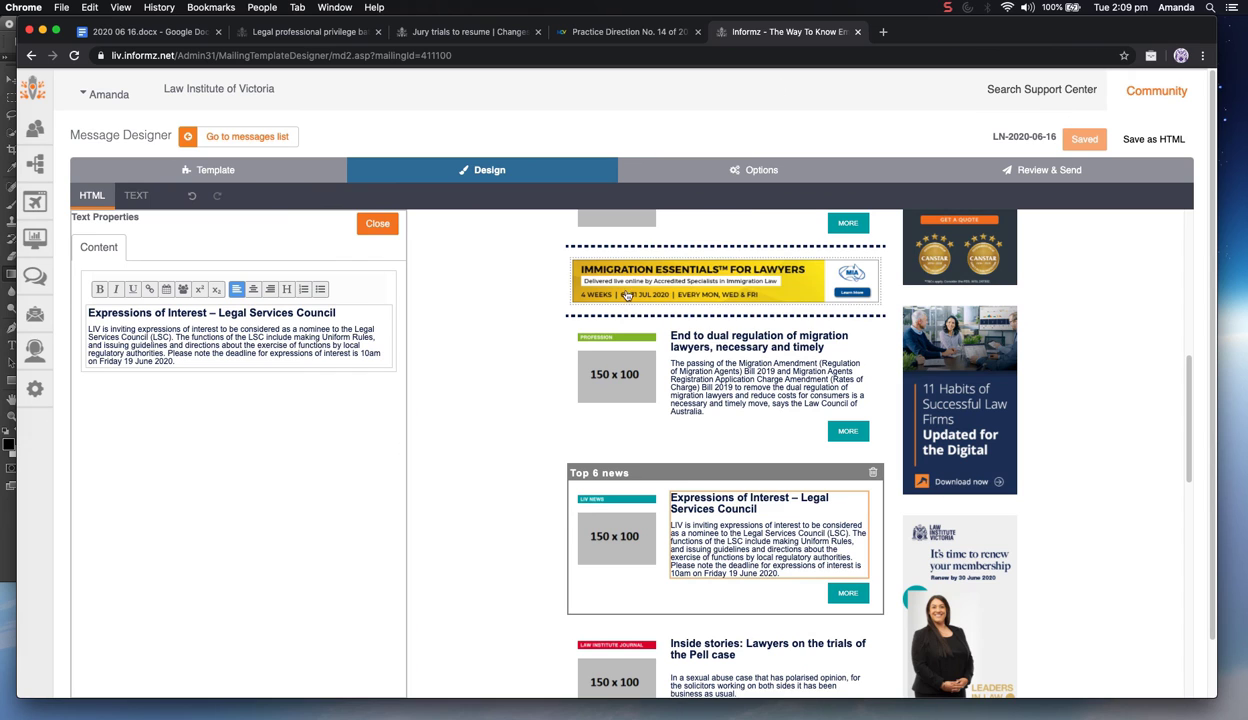
# Replace the "End to empty courtrooms" story's placeholder with LN061601.png from LawNews / LawNews Images / 2020 / June / Mockup folder 1606
pyautogui.scroll(5, 619, 300)
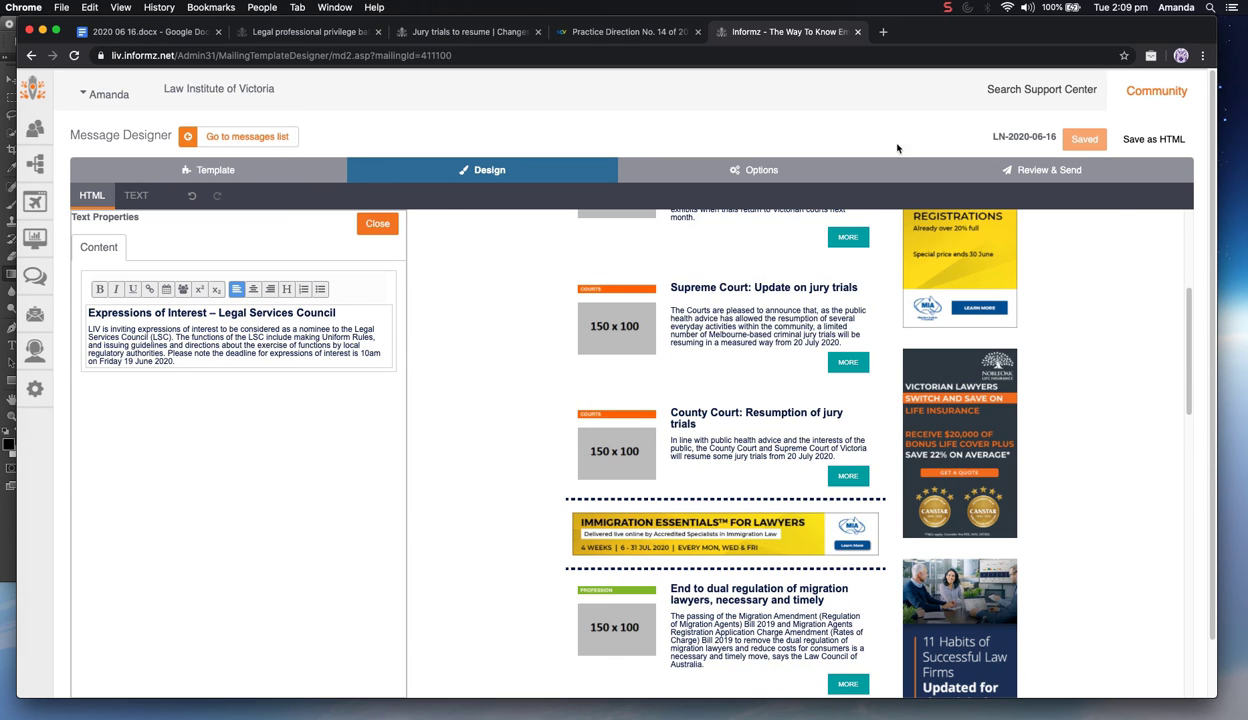
pyautogui.click(609, 355)
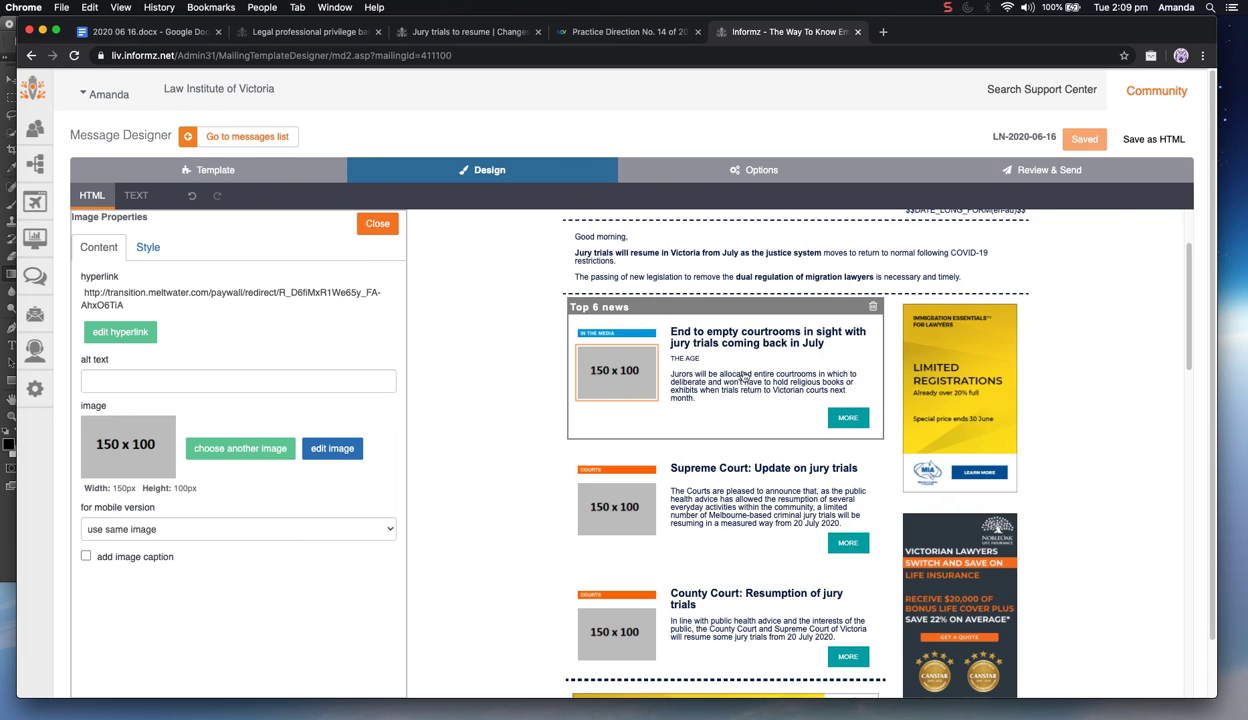
pyautogui.click(245, 447)
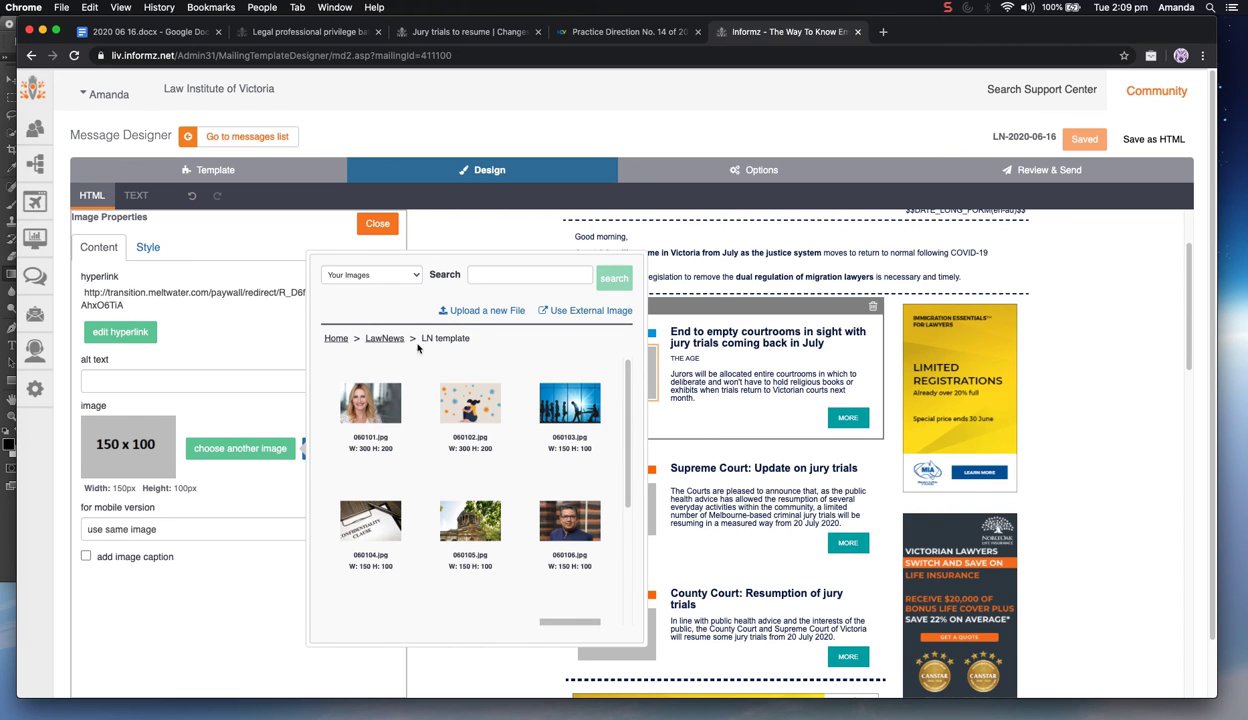
pyautogui.click(385, 339)
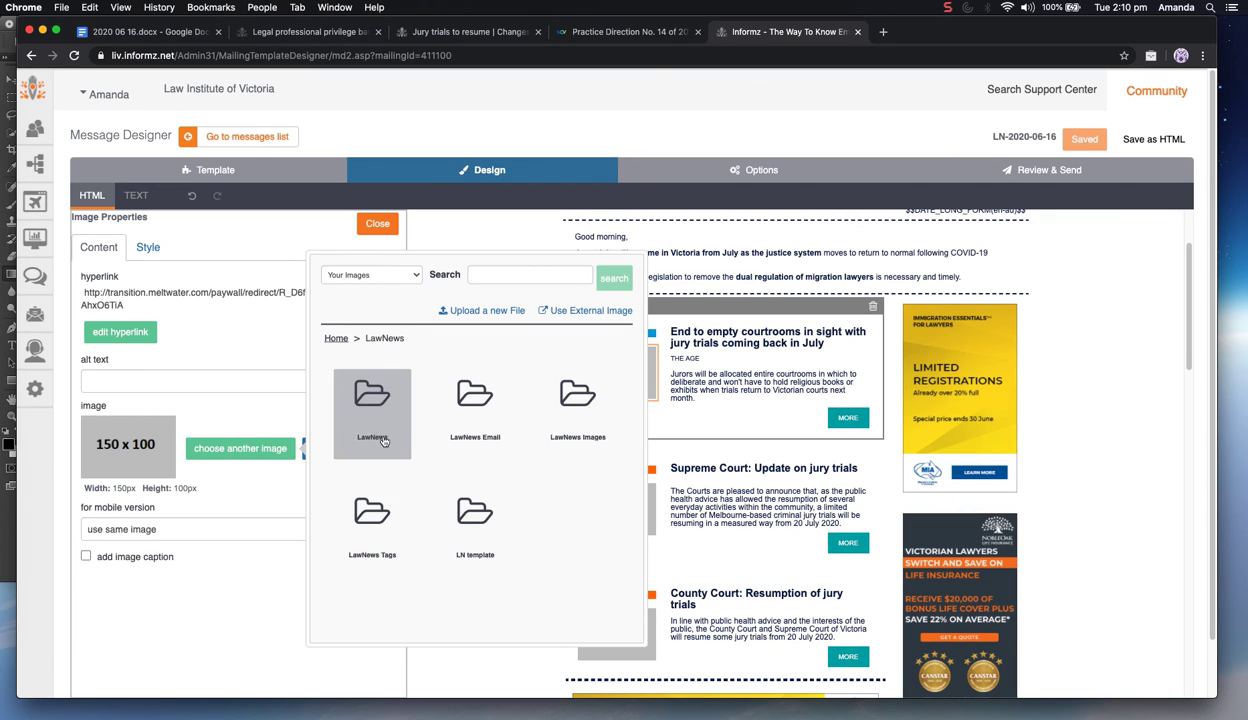
pyautogui.click(549, 416)
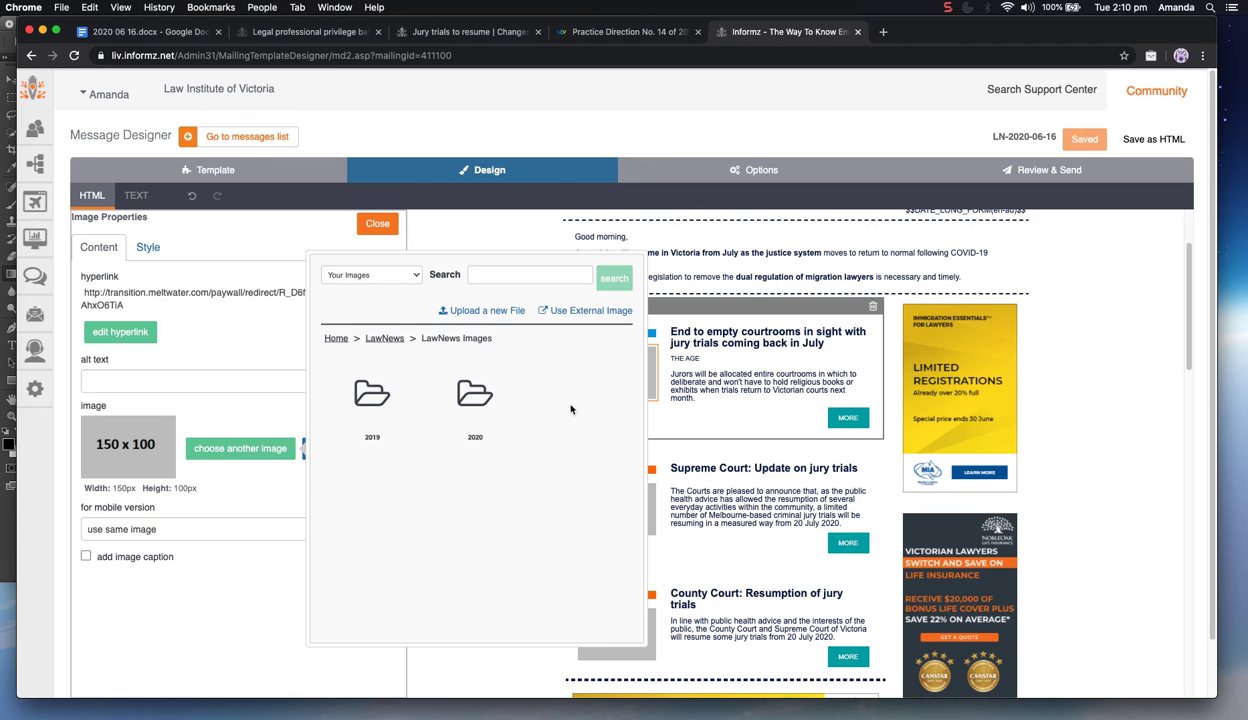
pyautogui.click(484, 397)
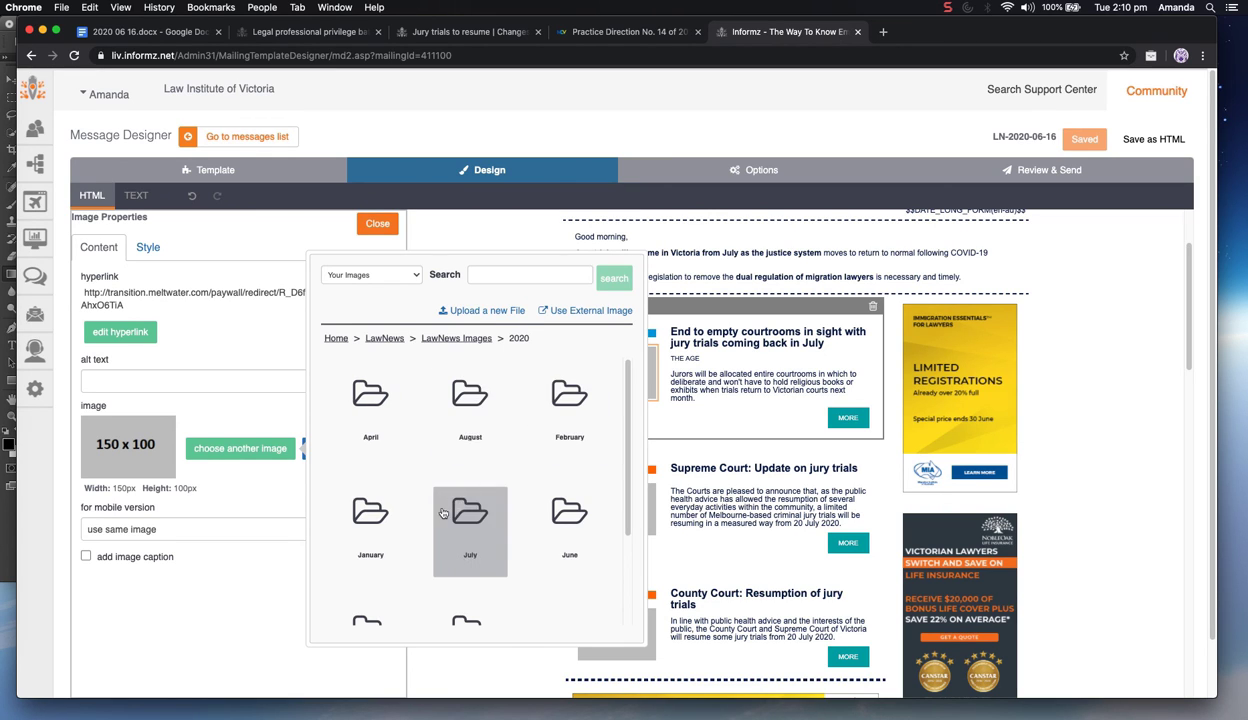
pyautogui.click(562, 510)
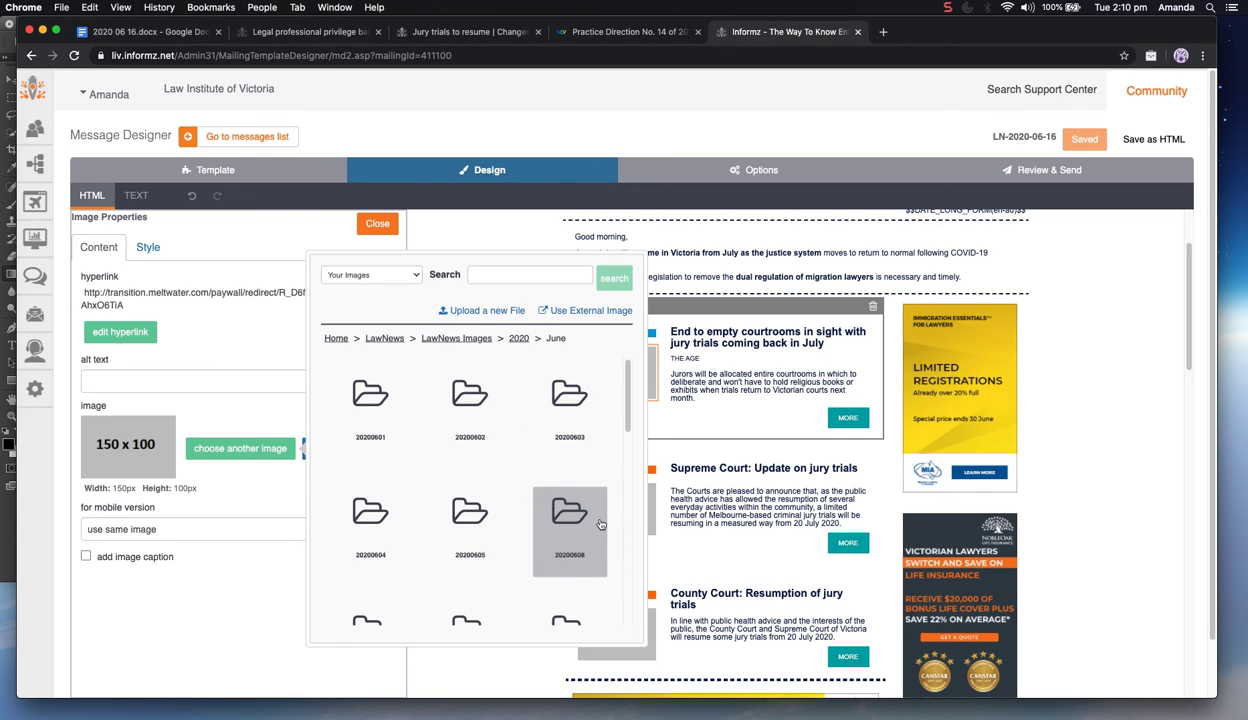
pyautogui.scroll(-1, 532, 510)
pyautogui.scroll(-4, 470, 530)
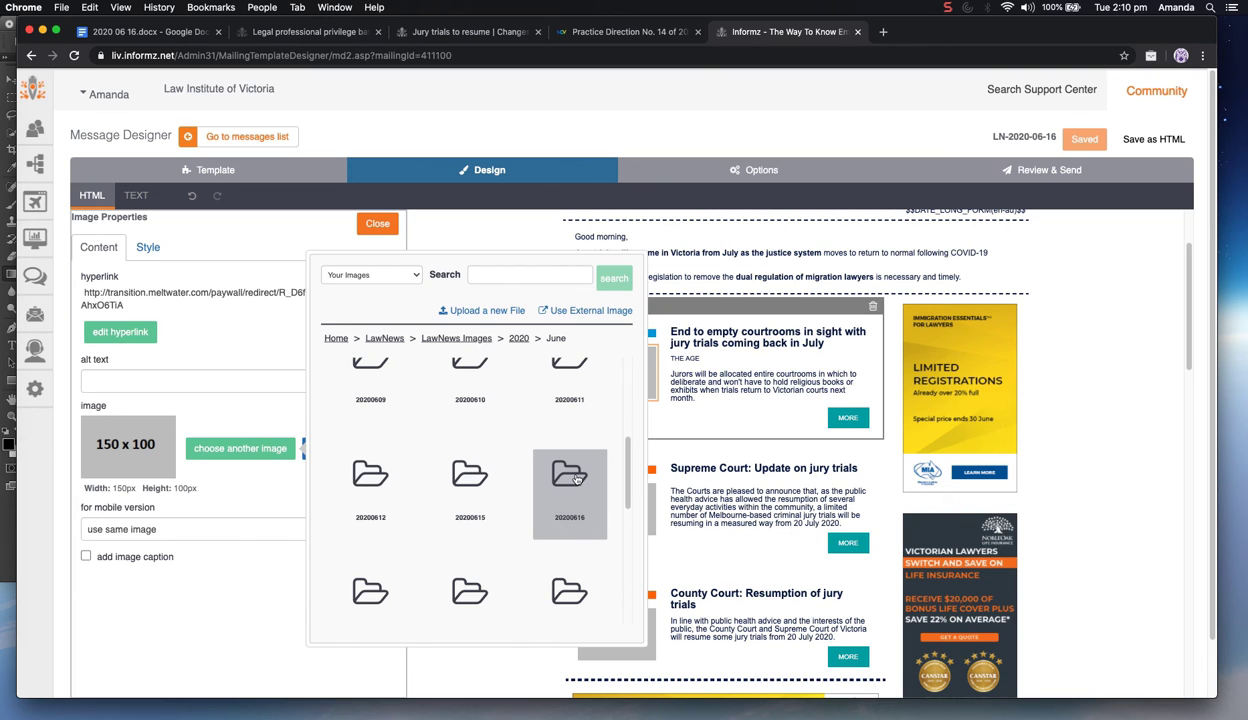
pyautogui.scroll(-7, 576, 480)
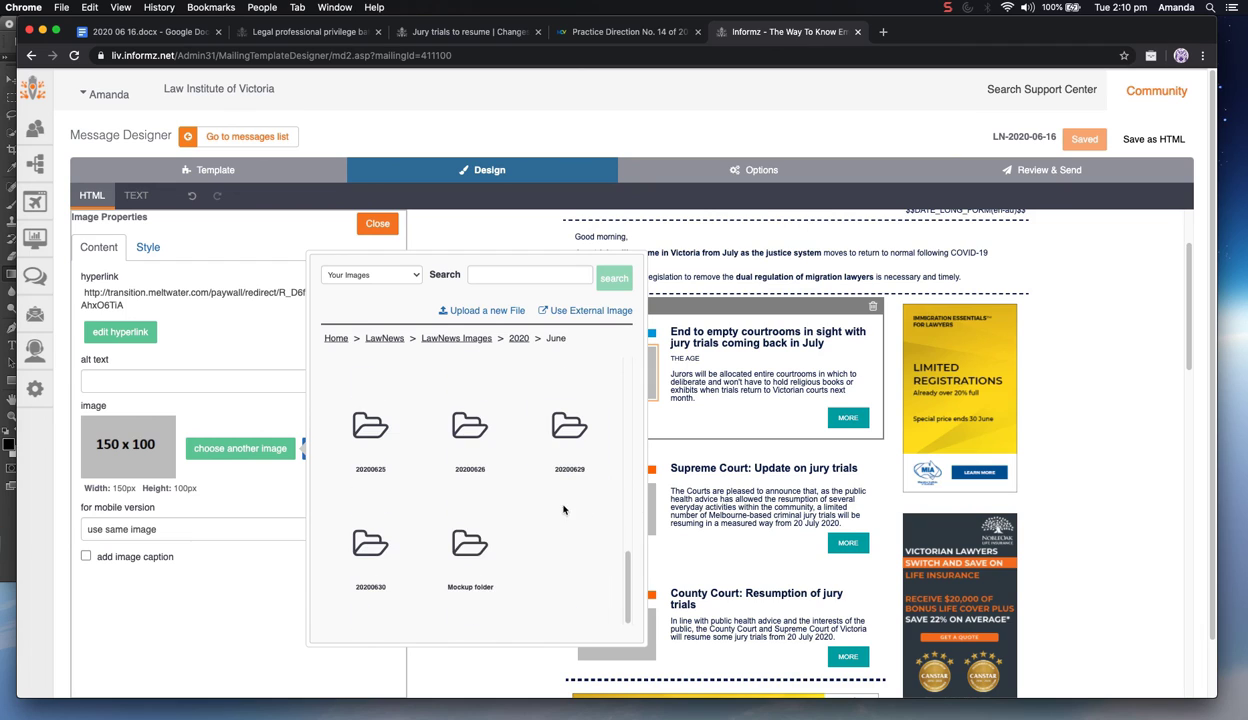
pyautogui.click(477, 553)
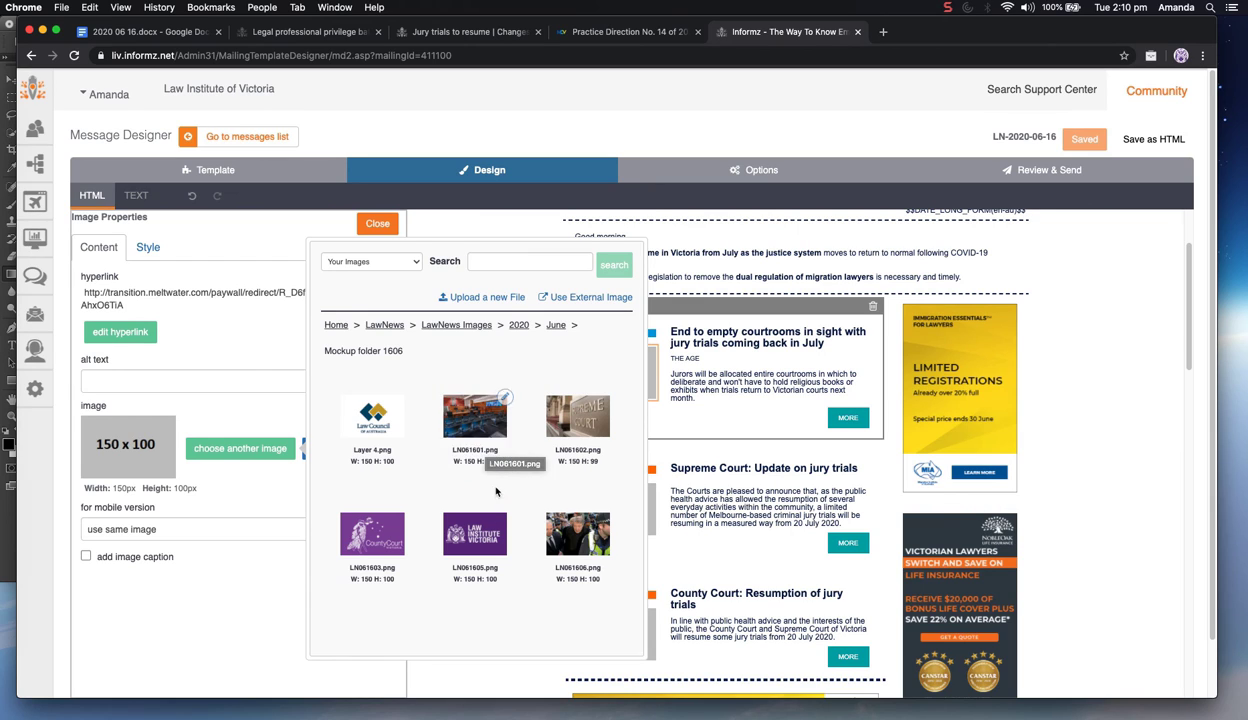
pyautogui.click(476, 423)
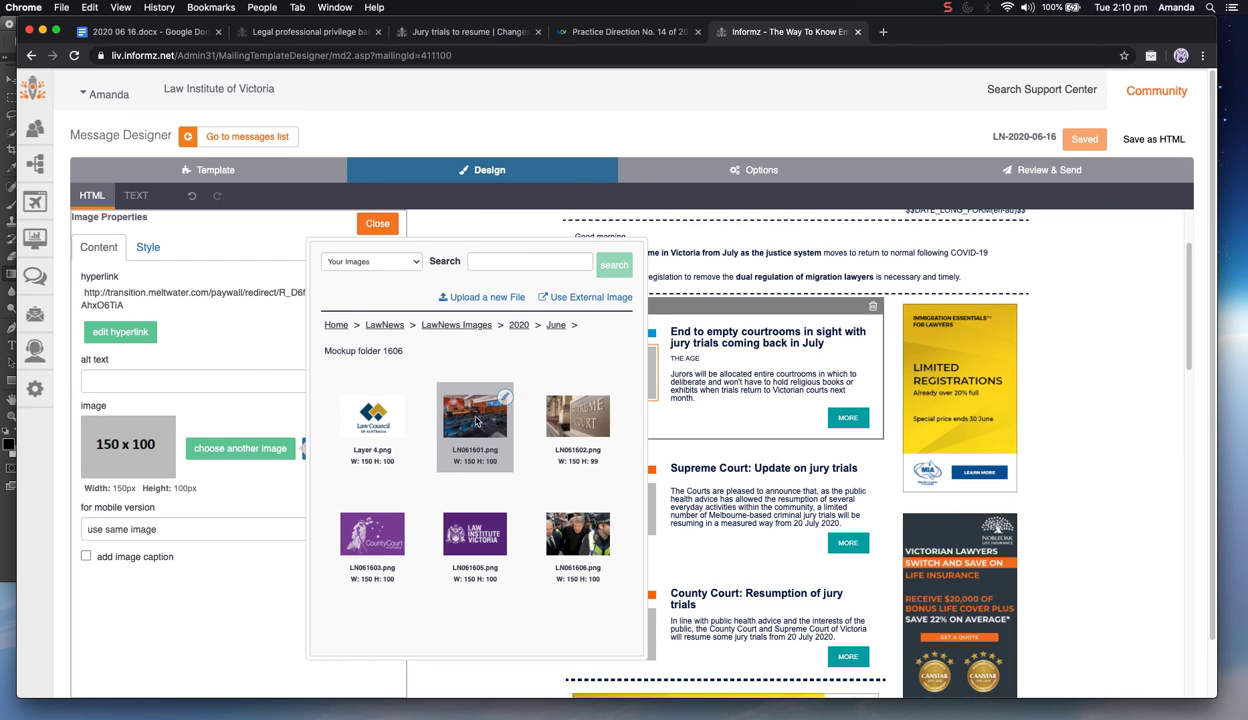
# Replace the "Supreme Court: Update on jury trials" placeholder with LN061602.png, searching the image library for LN0616
pyautogui.click(619, 523)
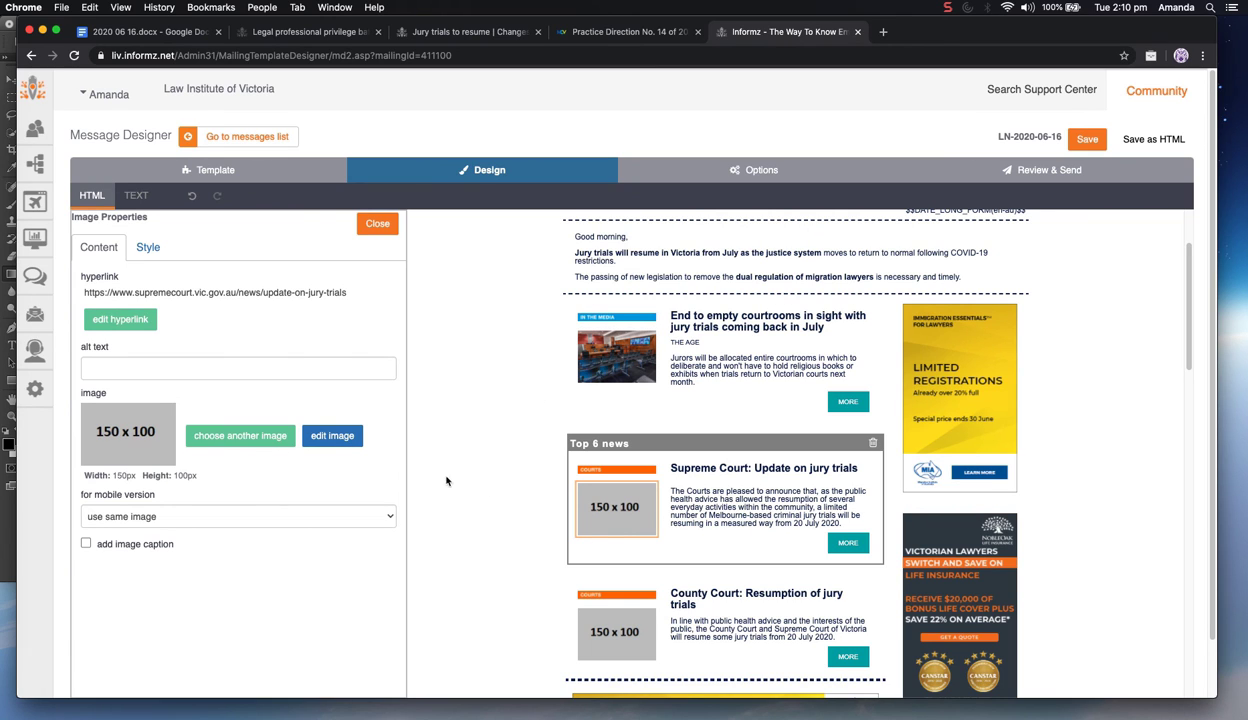
pyautogui.click(240, 435)
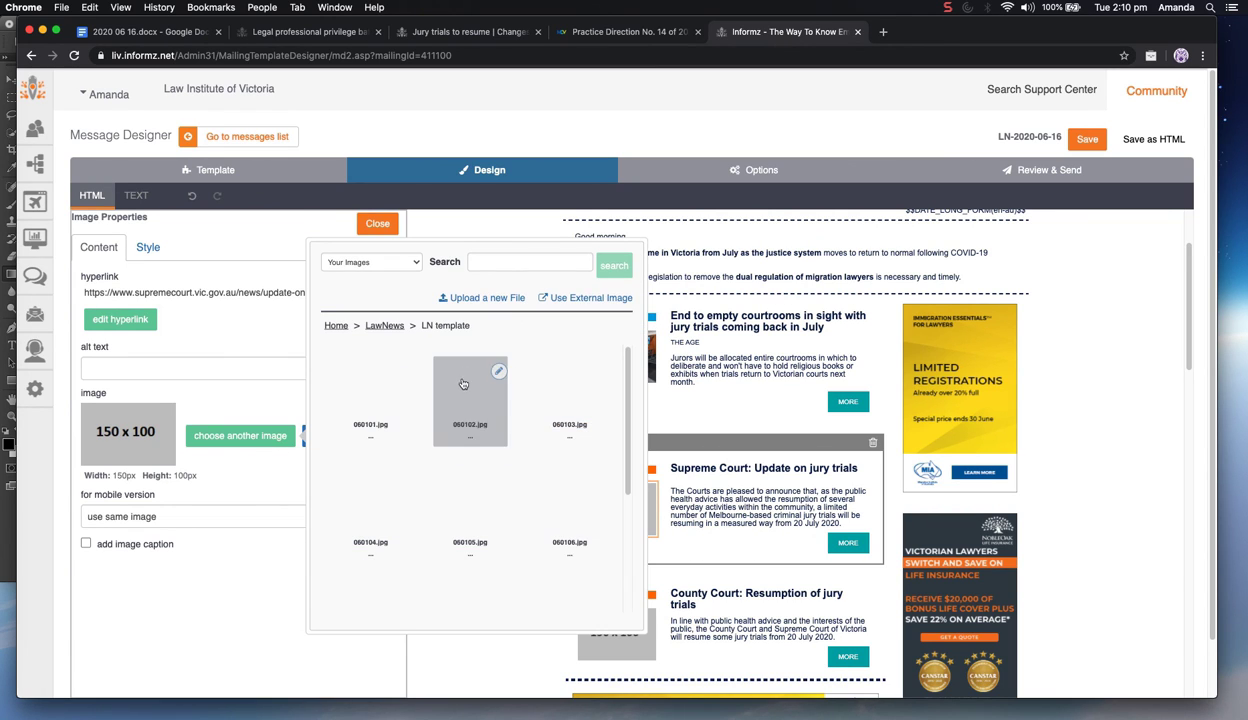
pyautogui.click(511, 264)
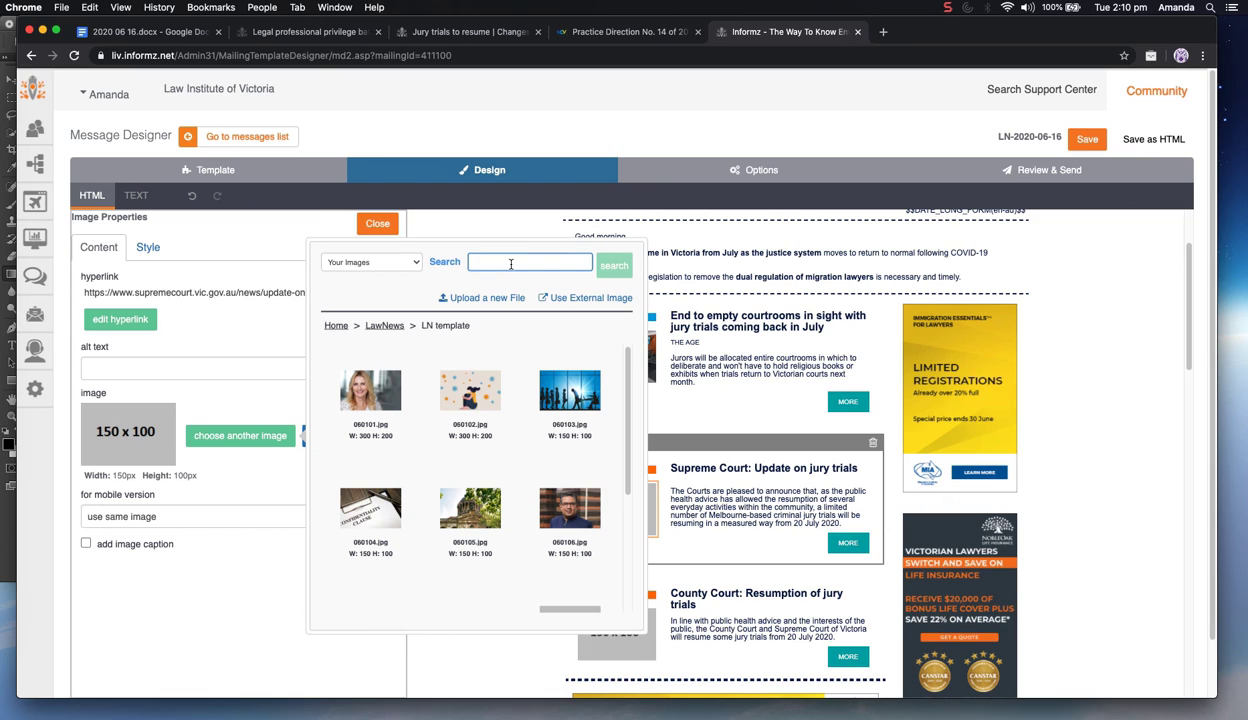
pyautogui.write('LN0616')
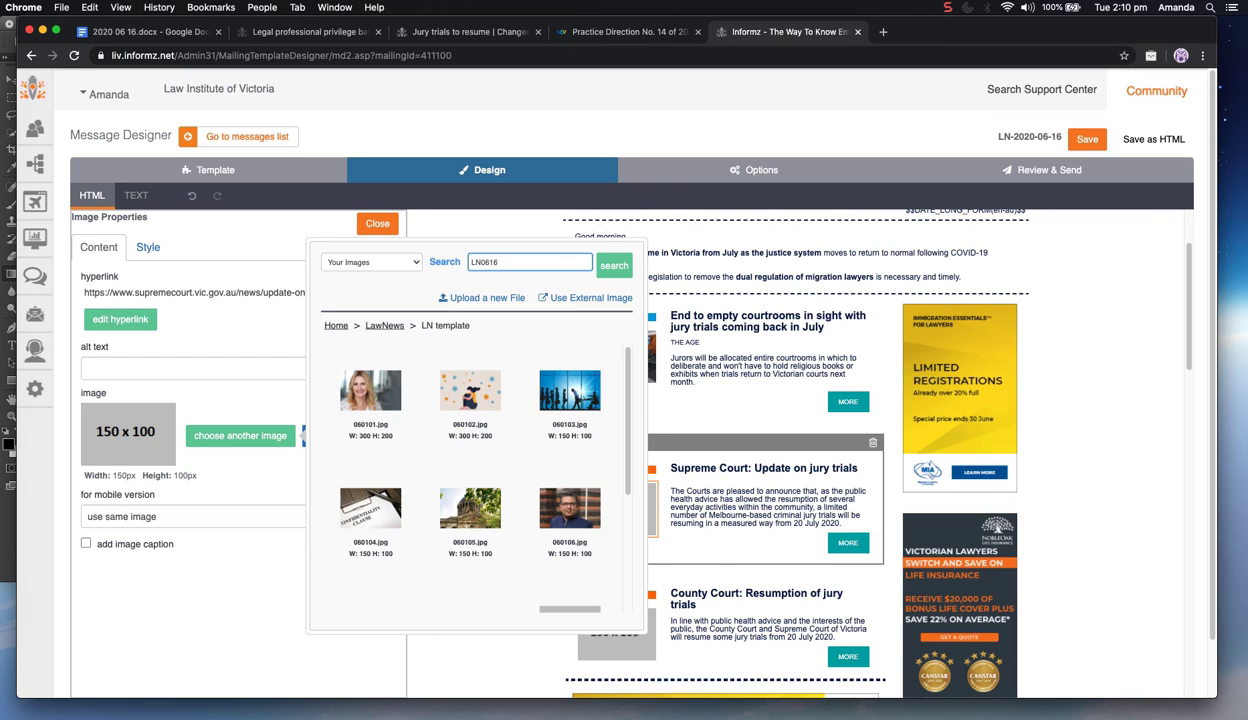
pyautogui.press('Return')
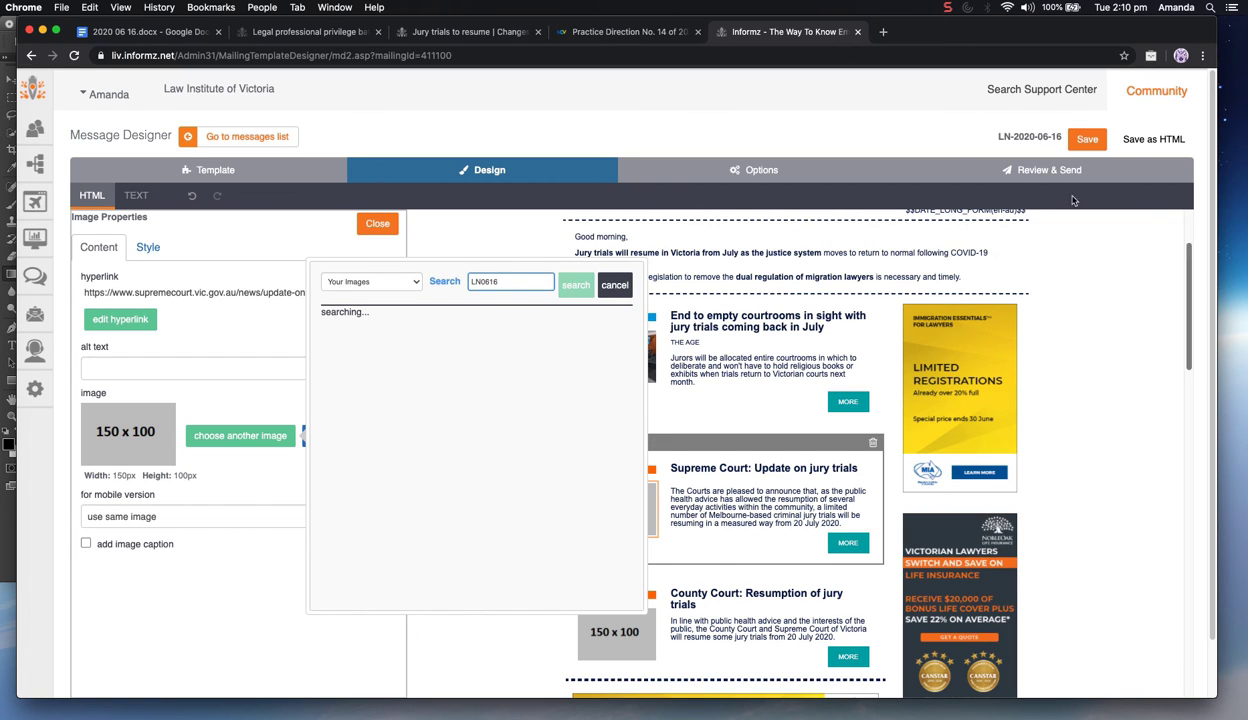
pyautogui.moveTo(499, 281); pyautogui.dragTo(466, 281)
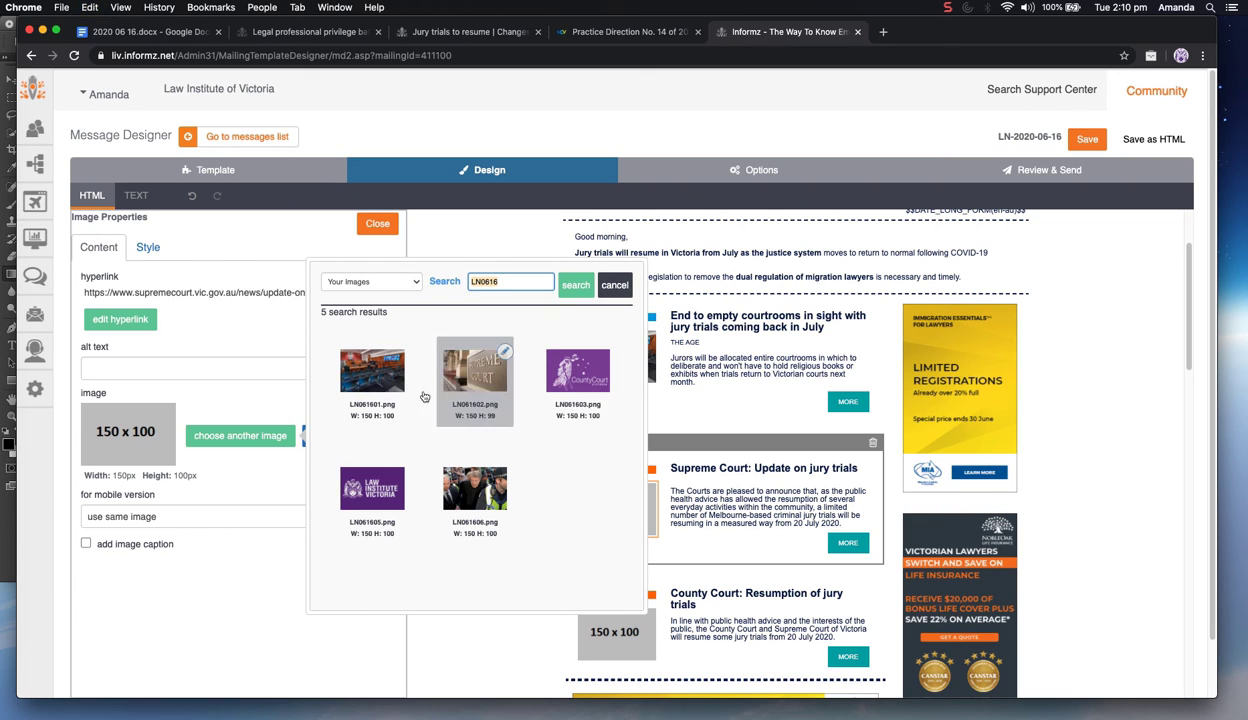
pyautogui.click(451, 404)
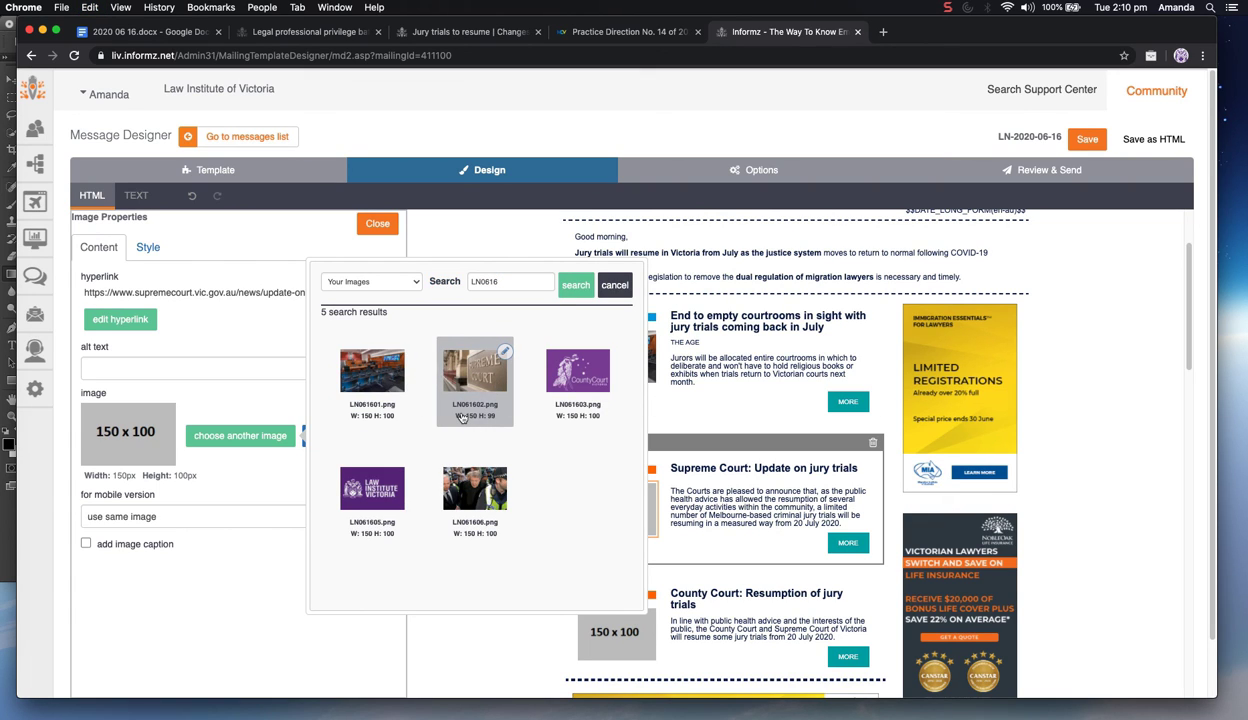
pyautogui.click(474, 384)
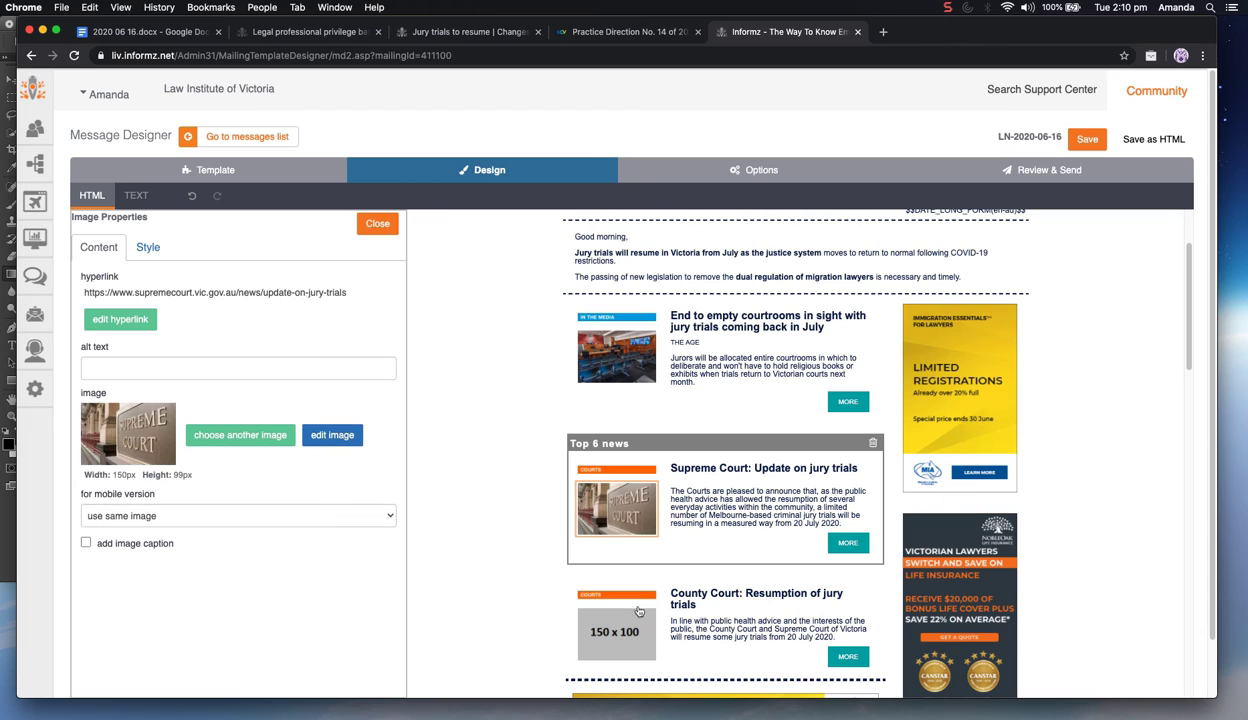
# Replace the "County Court: Resumption of jury trials" placeholder with LN061603.png, found by searching the images for LN0616
pyautogui.click(631, 641)
pyautogui.click(275, 447)
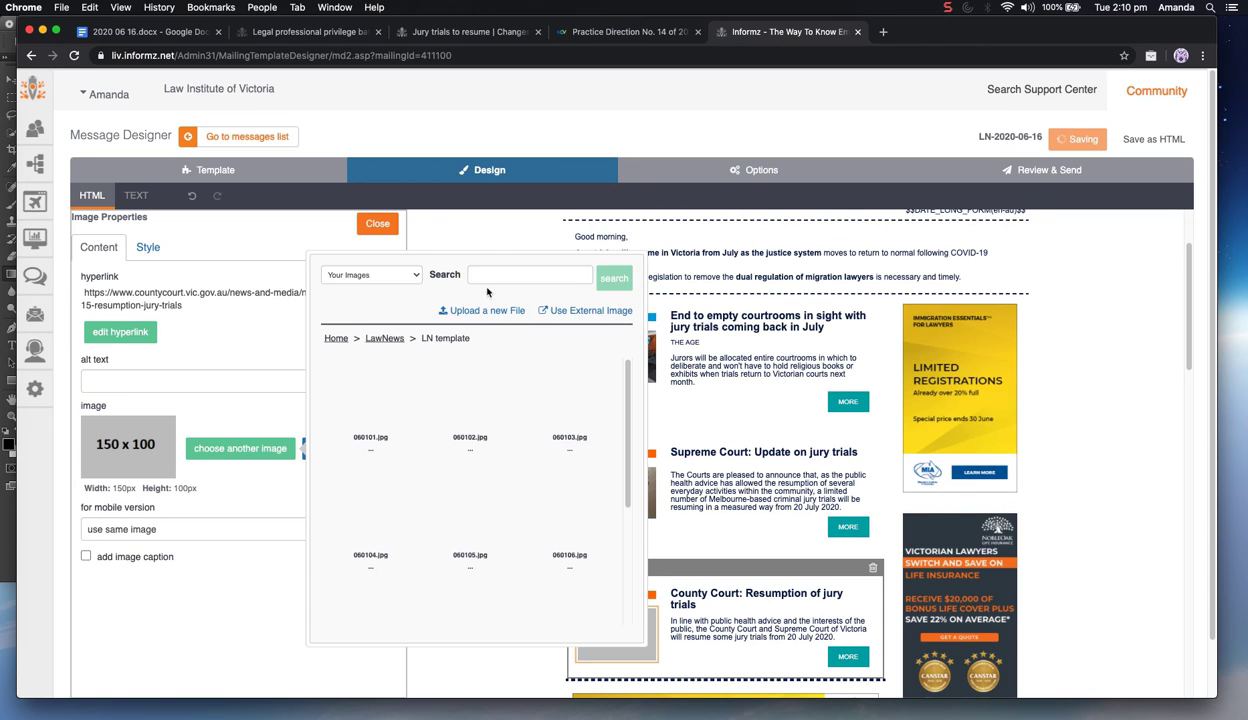
pyautogui.write('LN')
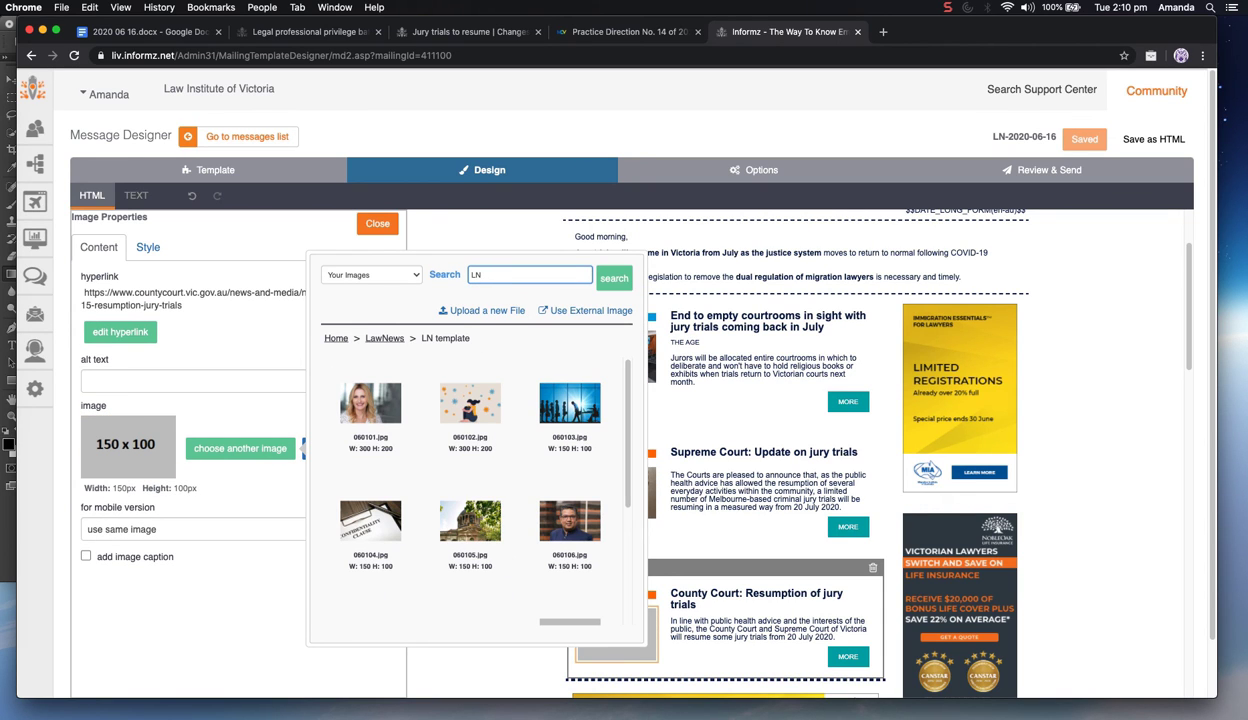
pyautogui.write('0616')
pyautogui.press('Return')
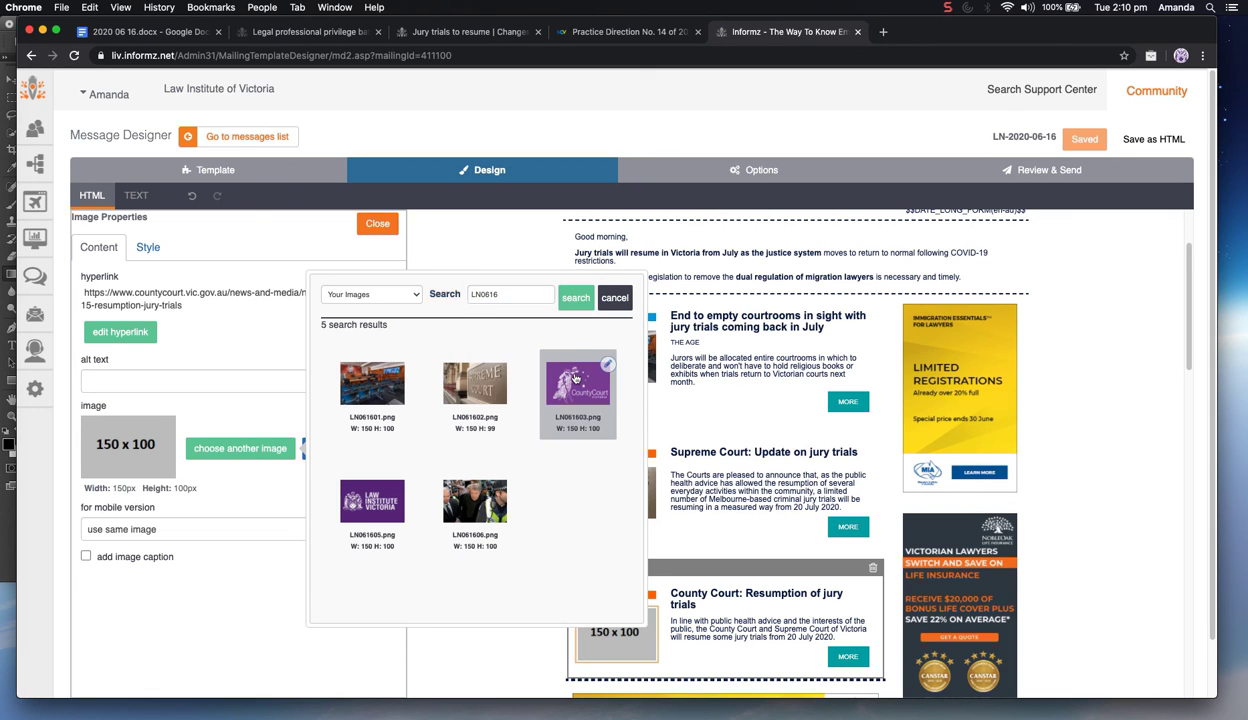
pyautogui.click(575, 378)
pyautogui.scroll(-1, 657, 375)
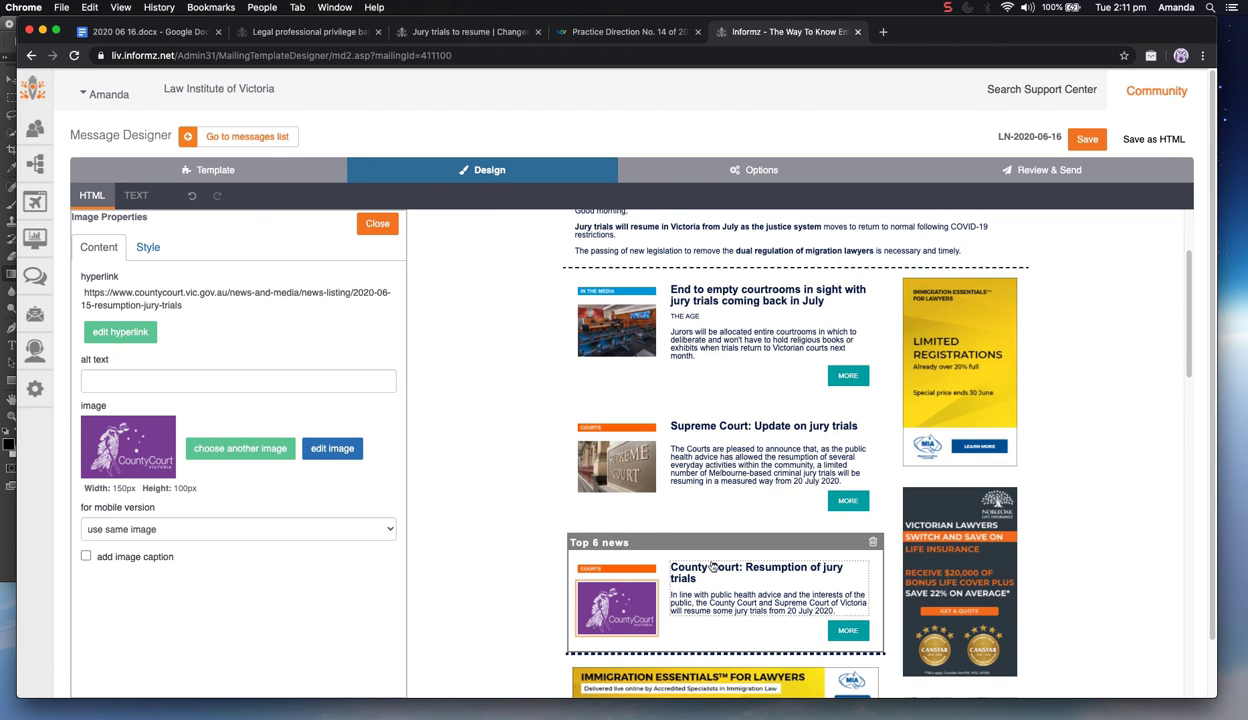
# Open the image library for the "End to dual regulation of migration lawyers" story's placeholder and search it for LN0616
pyautogui.scroll(-5, 696, 551)
pyautogui.click(628, 415)
pyautogui.click(332, 448)
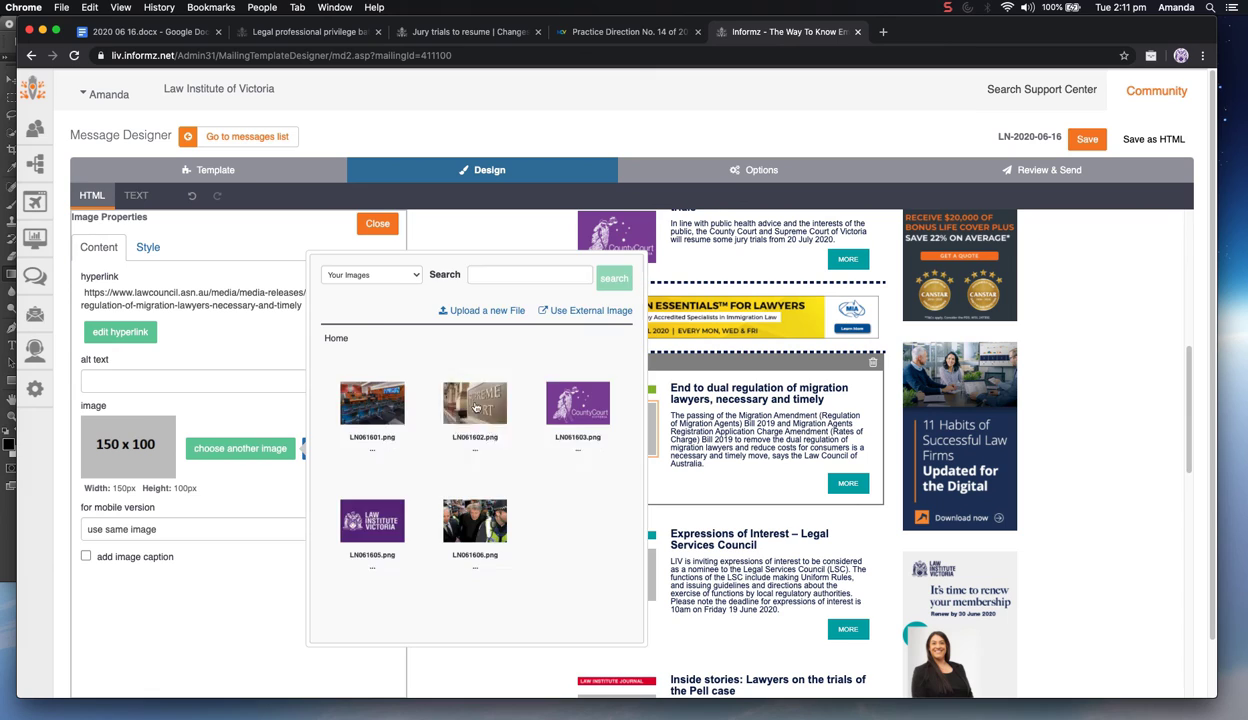
pyautogui.click(513, 277)
pyautogui.write('L')
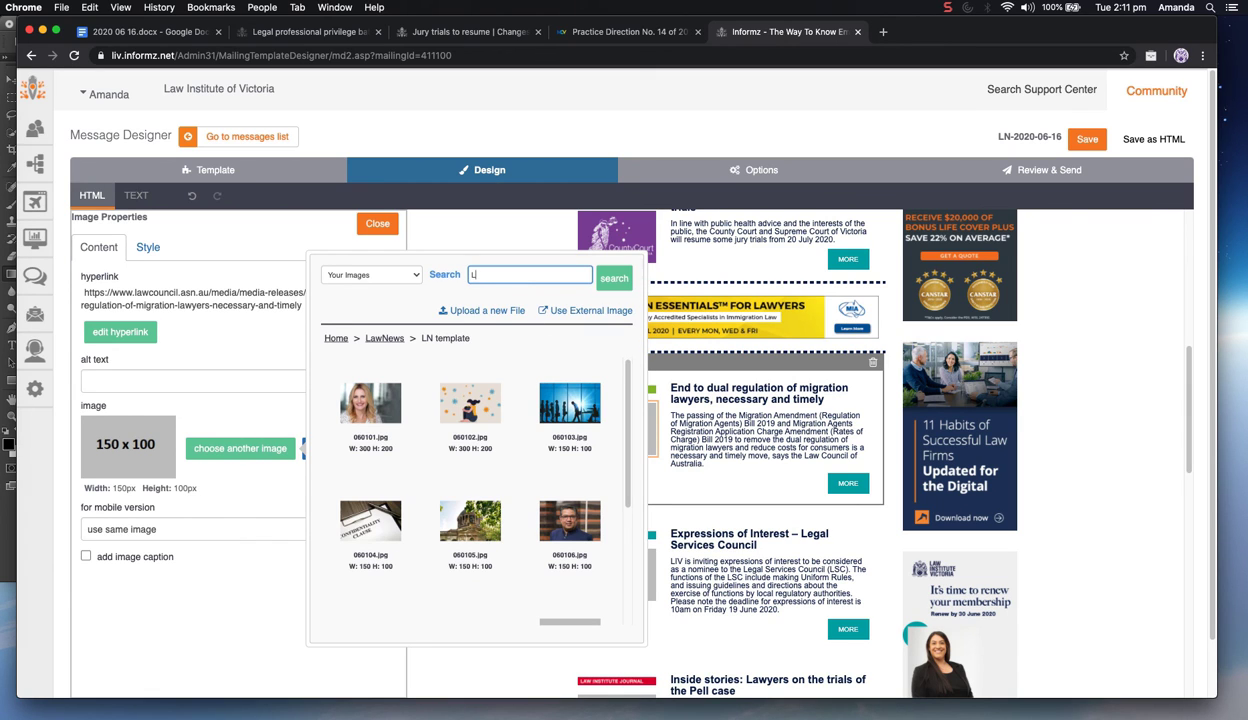
pyautogui.write('N0616')
pyautogui.press('Return')
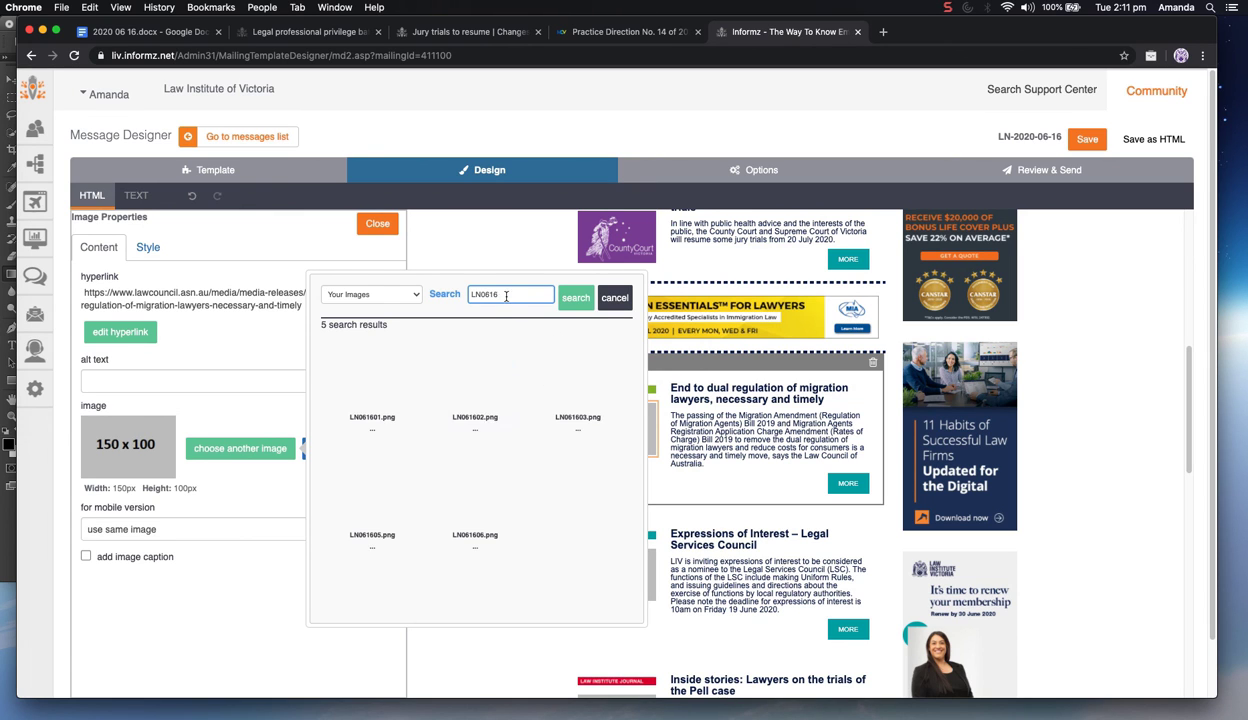
pyautogui.scroll(-1, 548, 433)
pyautogui.scroll(1, 548, 433)
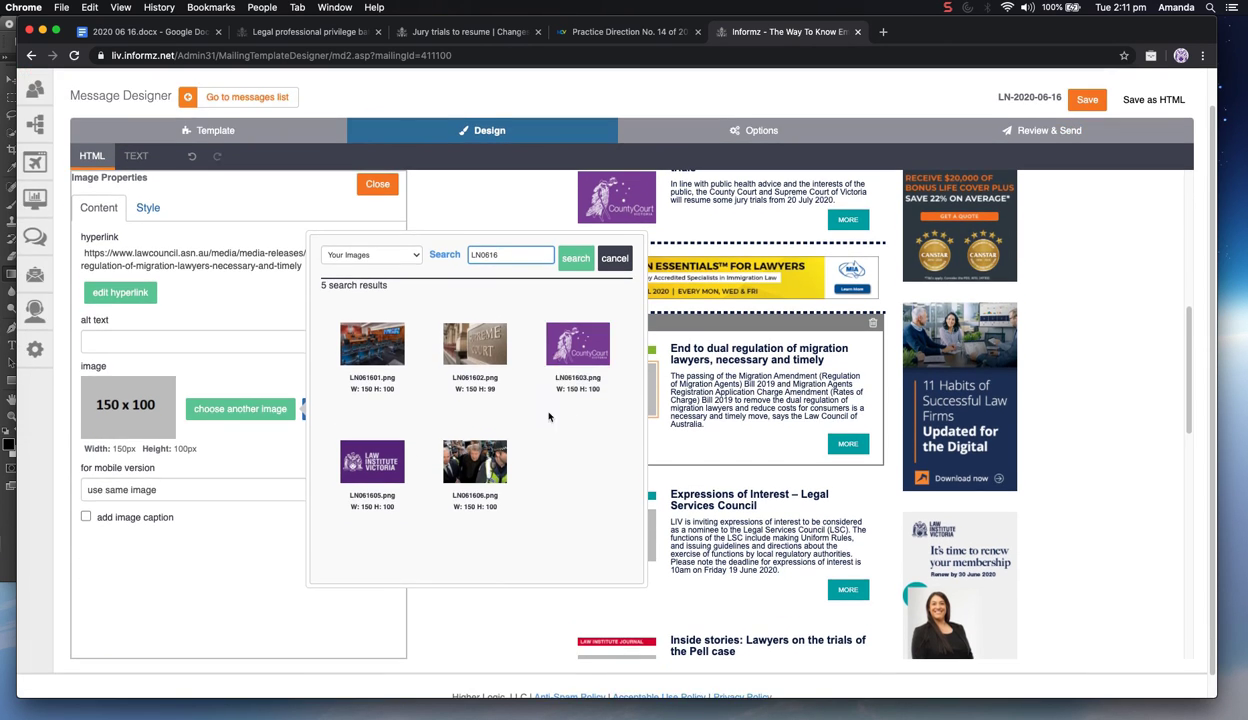
pyautogui.click(482, 255)
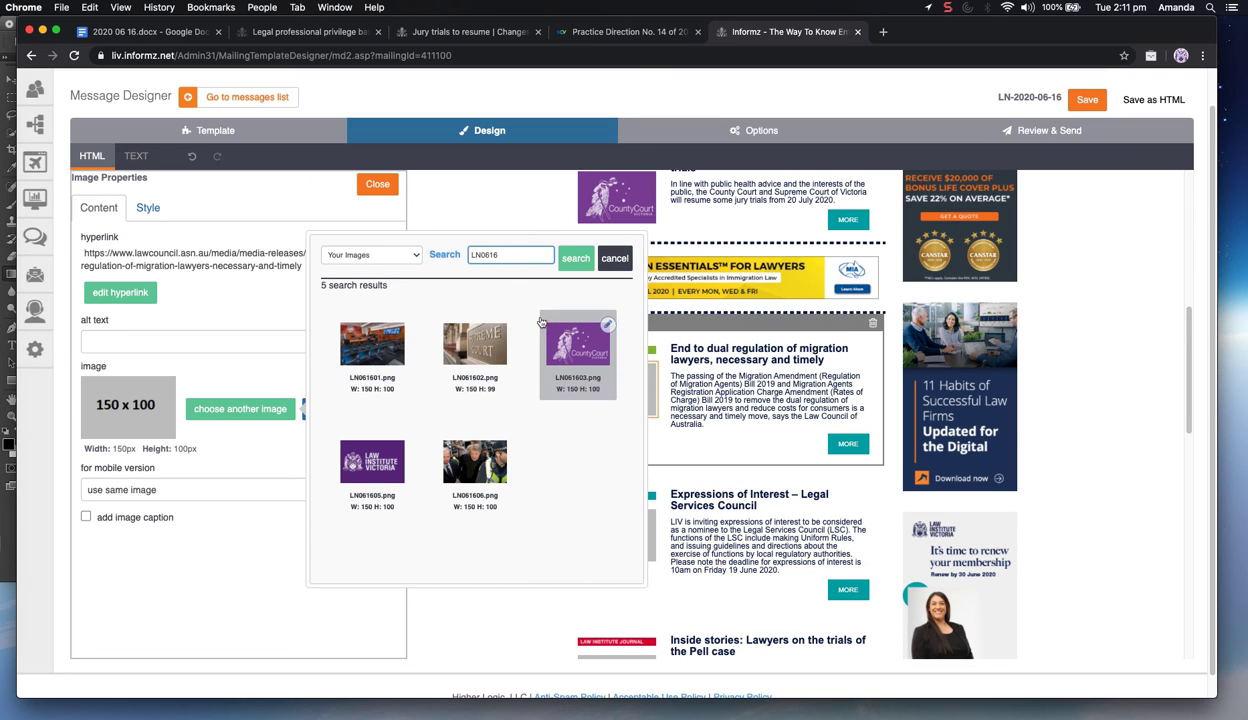
pyautogui.press('Return')
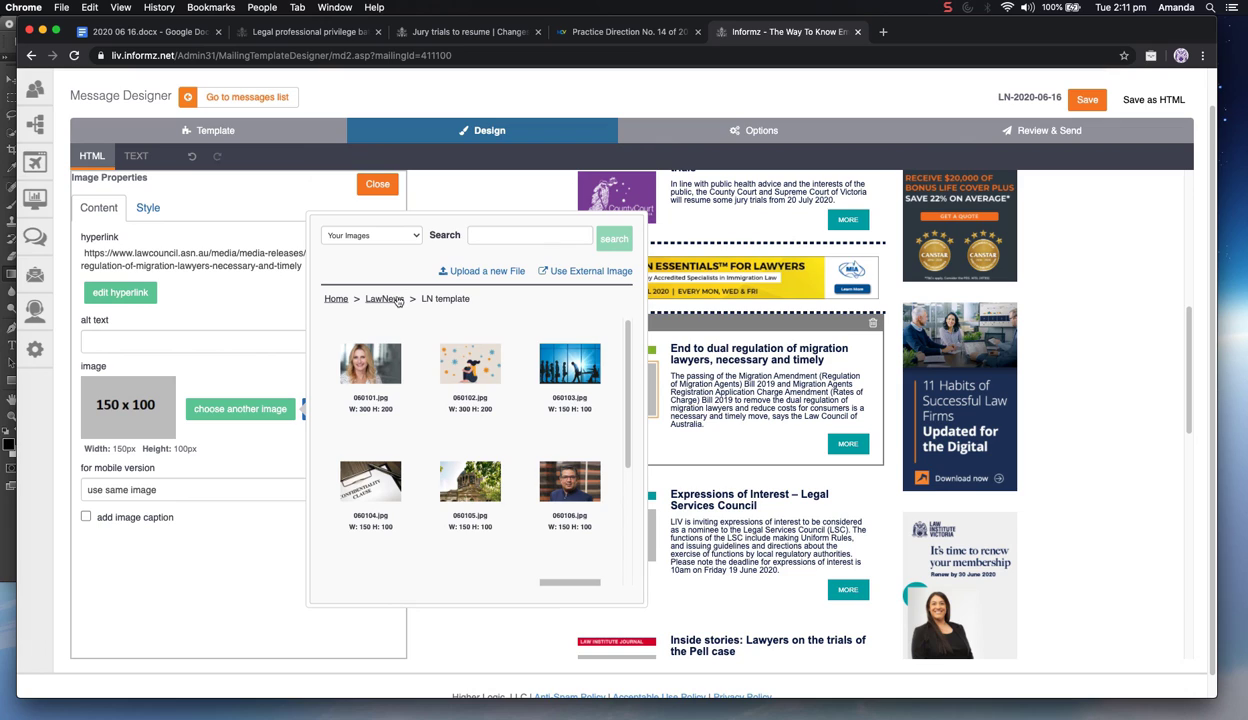
# Browse the image library to LawNews / LawNews Images / 2020 / June / Mockup folder 1606 to check the Law Council image's file name
pyautogui.click(385, 298)
pyautogui.click(569, 358)
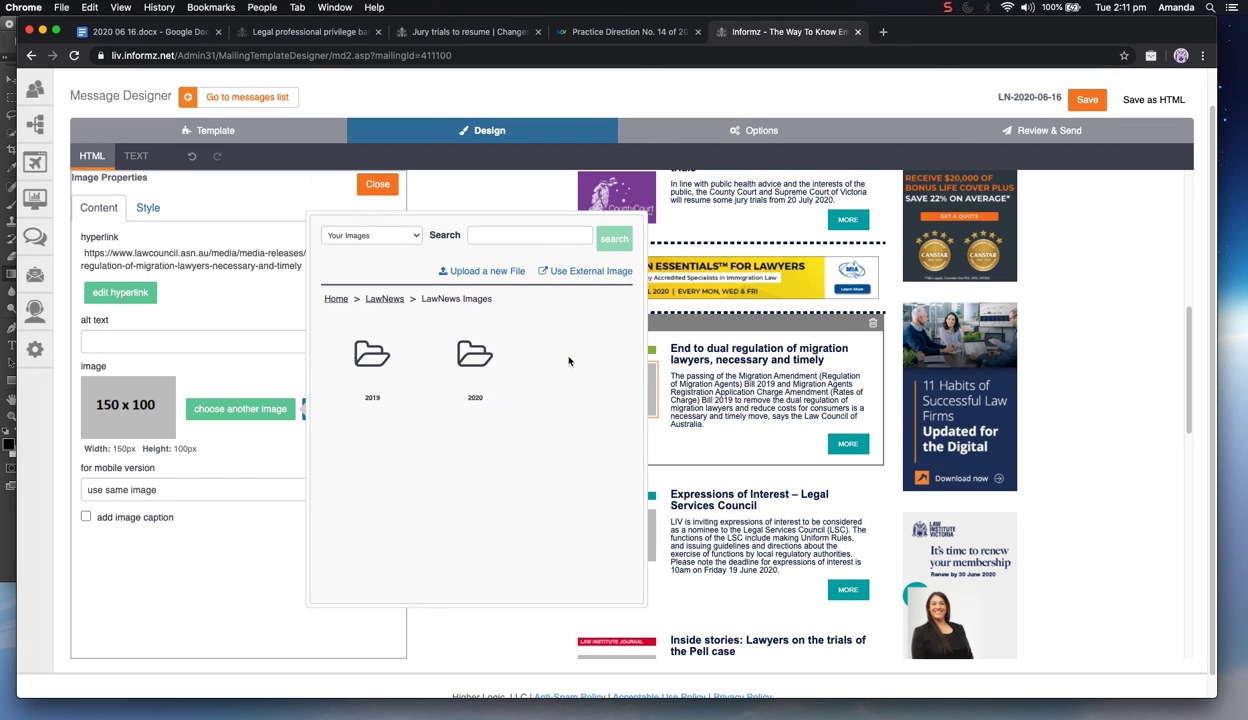
pyautogui.click(468, 360)
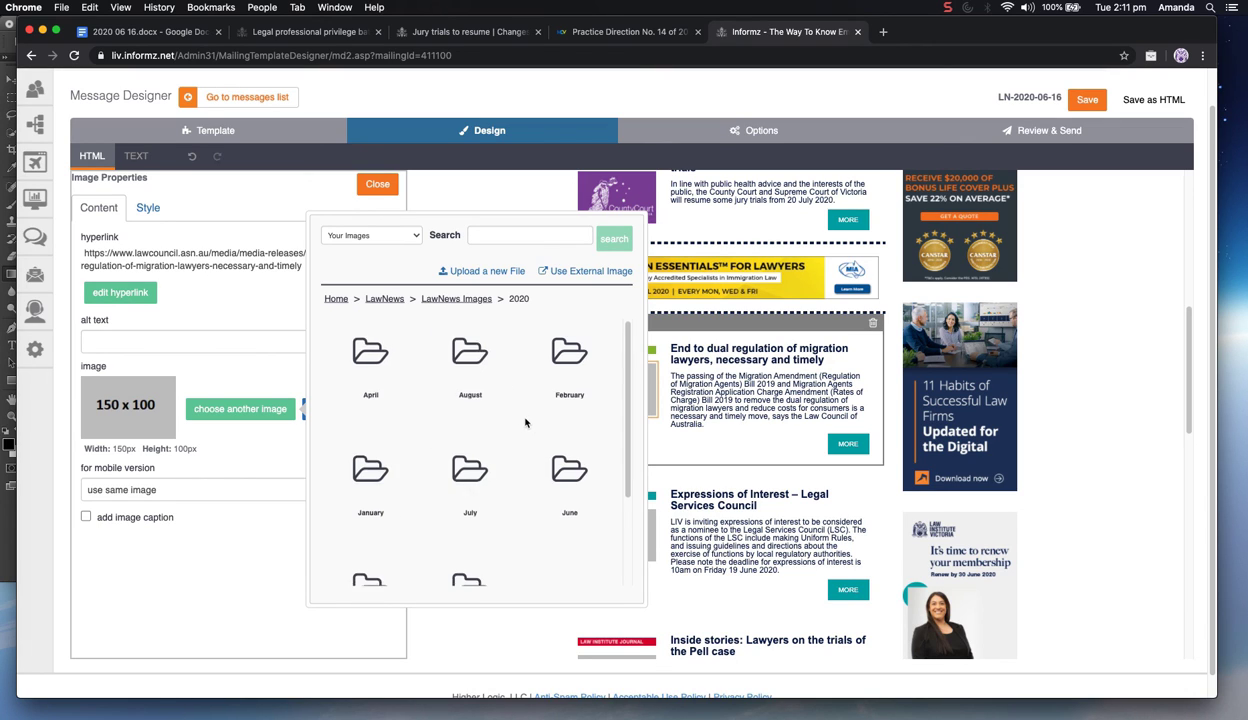
pyautogui.scroll(-1, 560, 458)
pyautogui.click(560, 458)
pyautogui.scroll(-5, 560, 460)
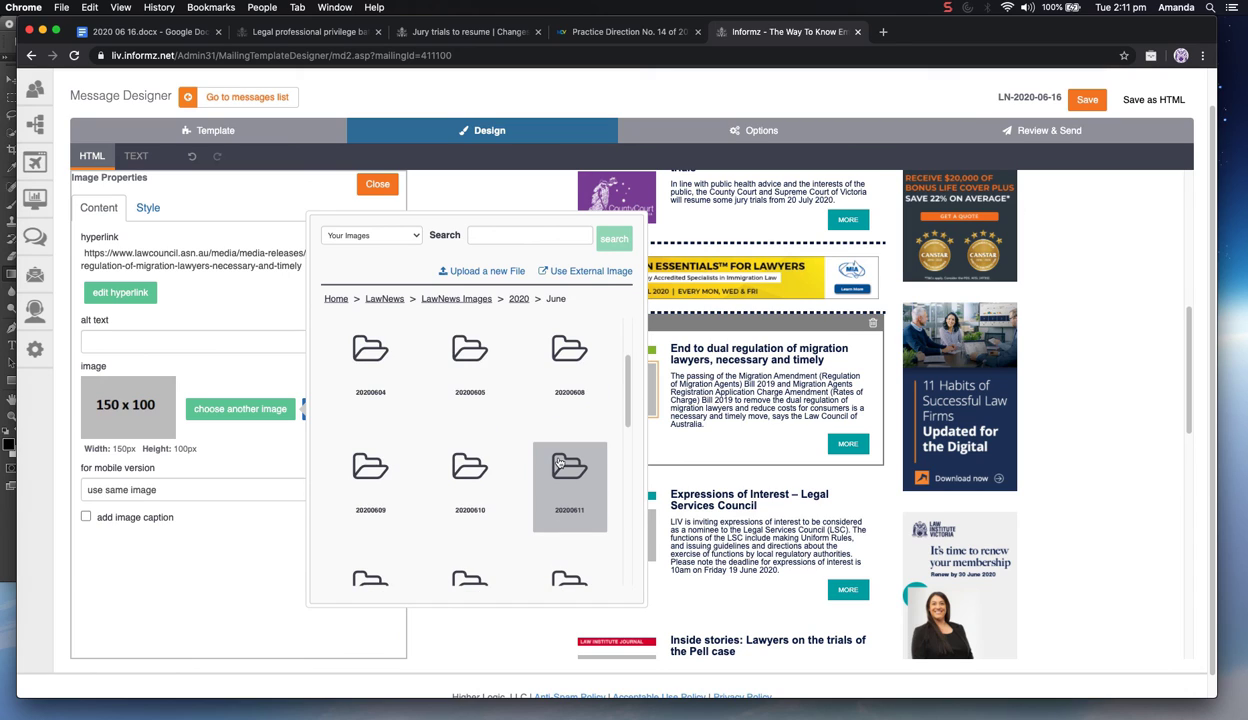
pyautogui.scroll(-3, 560, 462)
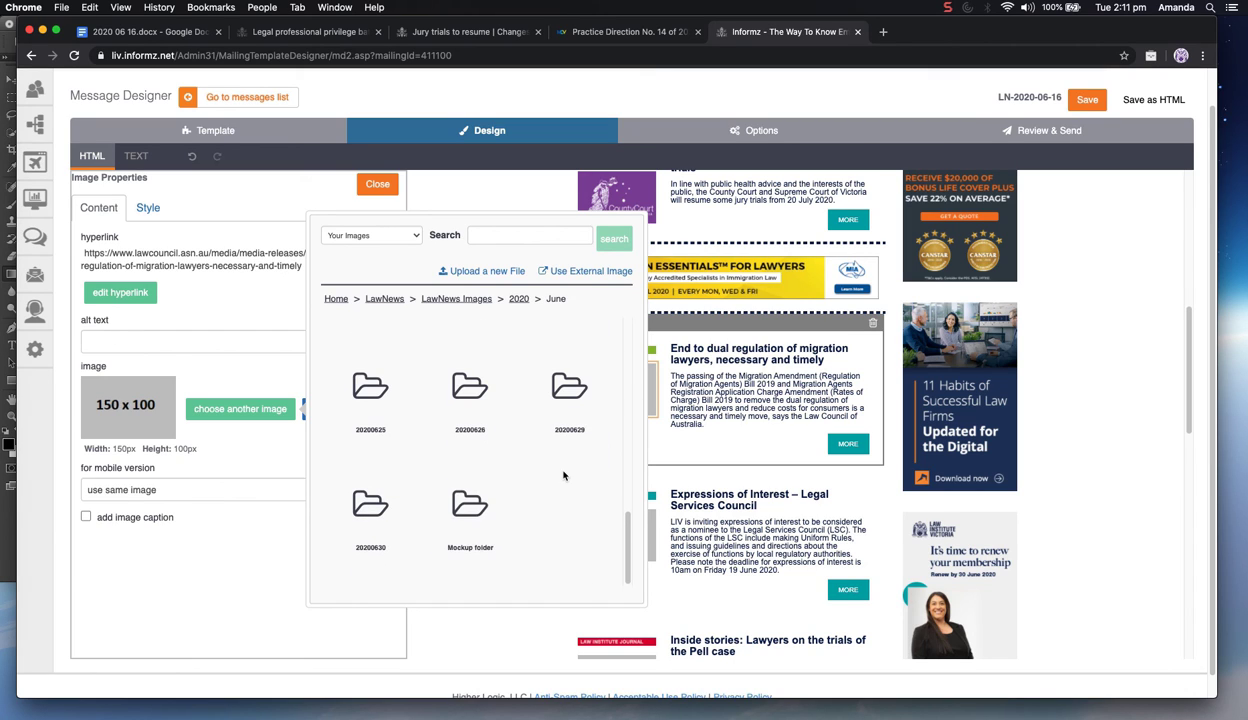
pyautogui.click(458, 522)
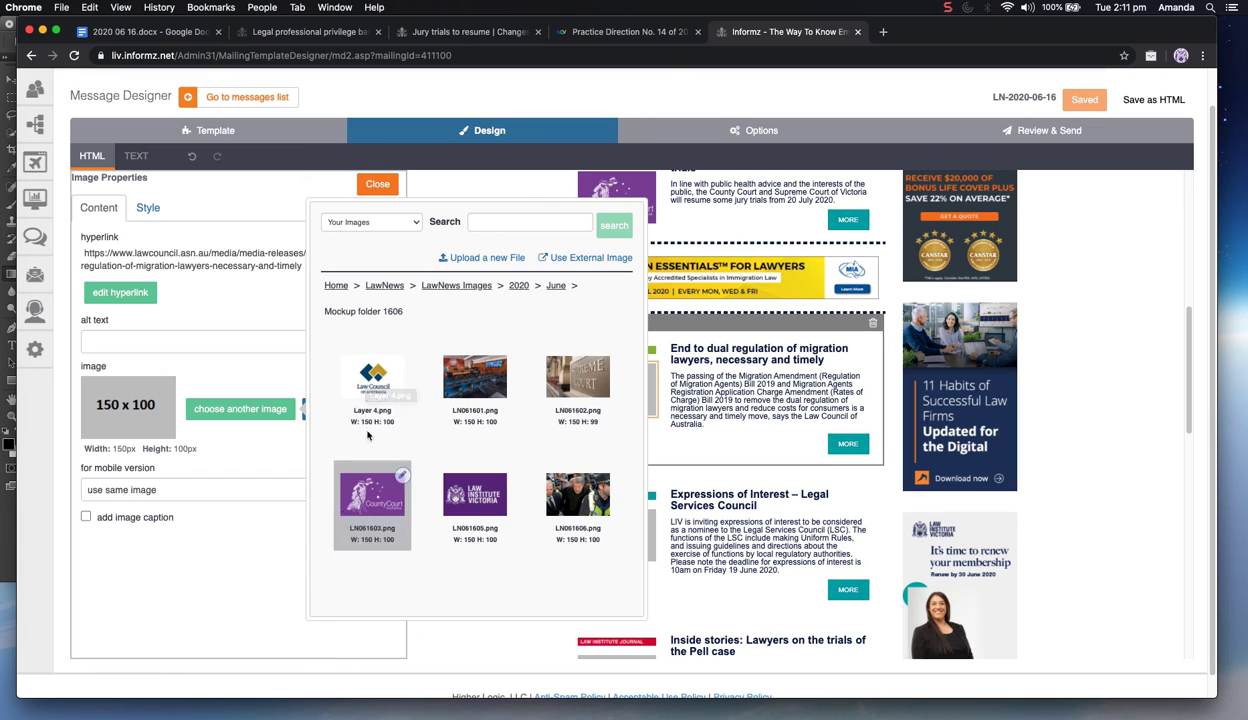
pyautogui.rightClick(364, 390)
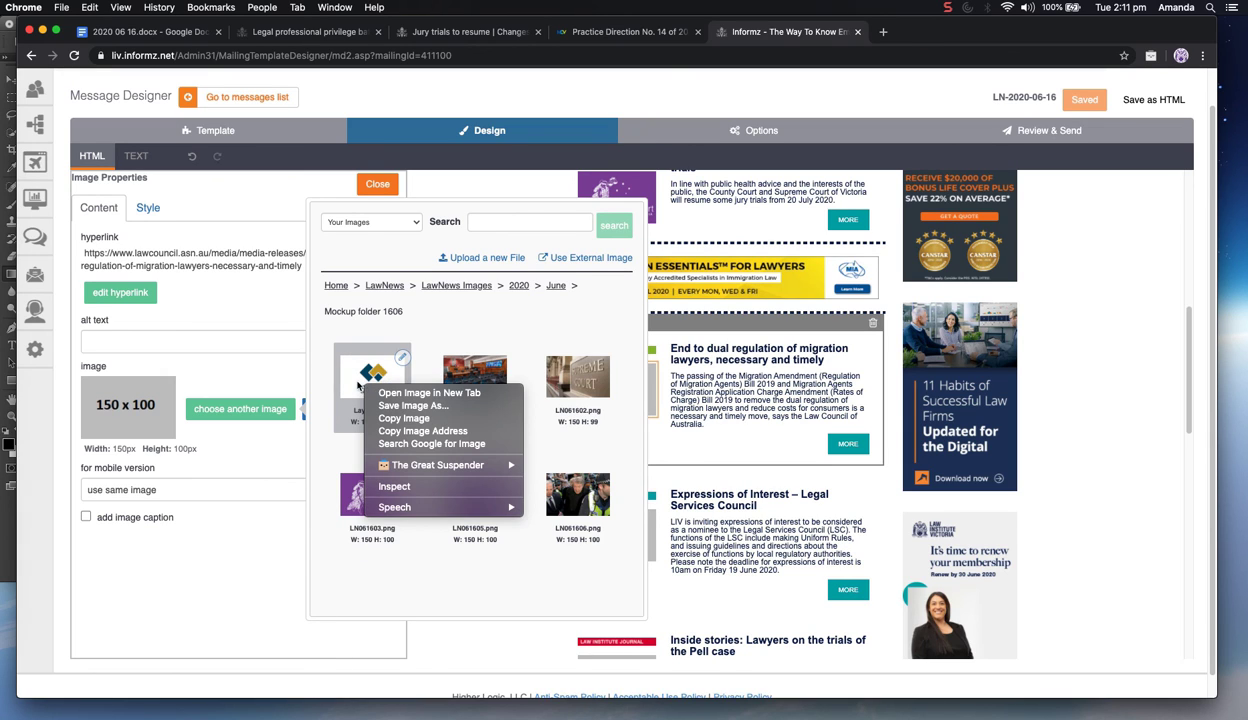
pyautogui.click(405, 318)
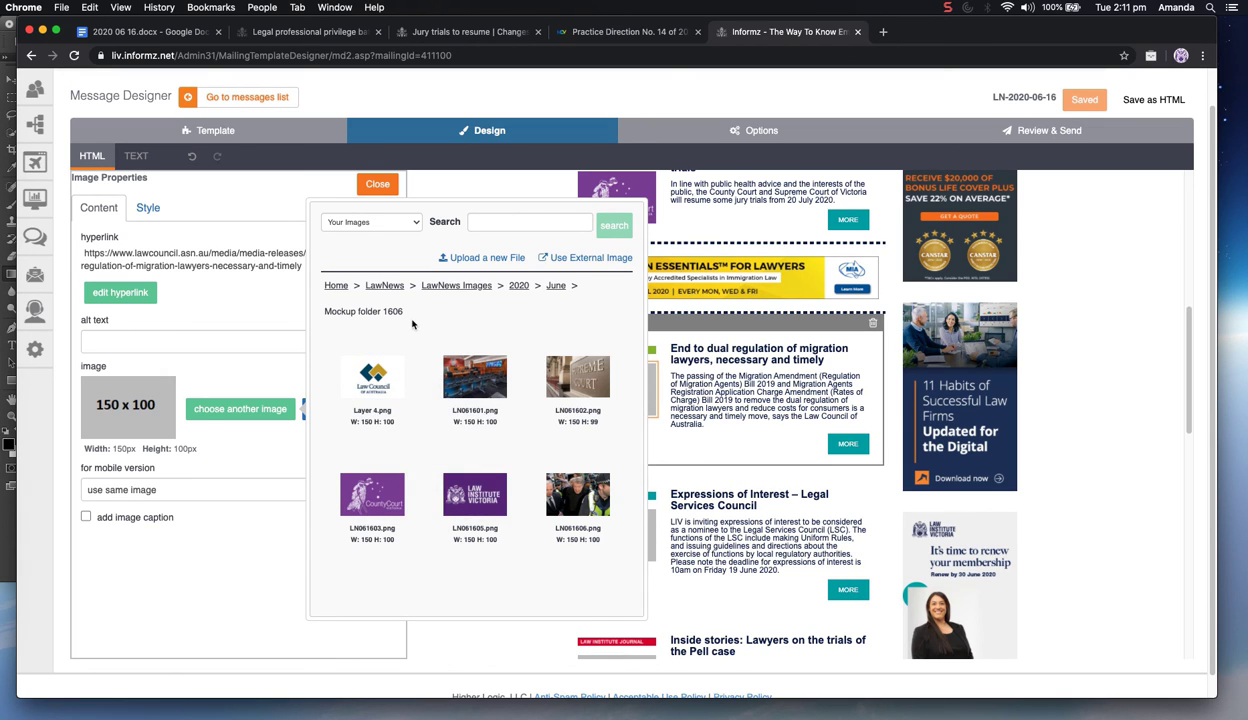
# Open the Asset Manager in a separate browser page and go to LawNews / LawNews Images / 2020 / June / Mockup folder 1606
pyautogui.moveTo(37, 313)
pyautogui.moveTo(35, 273)
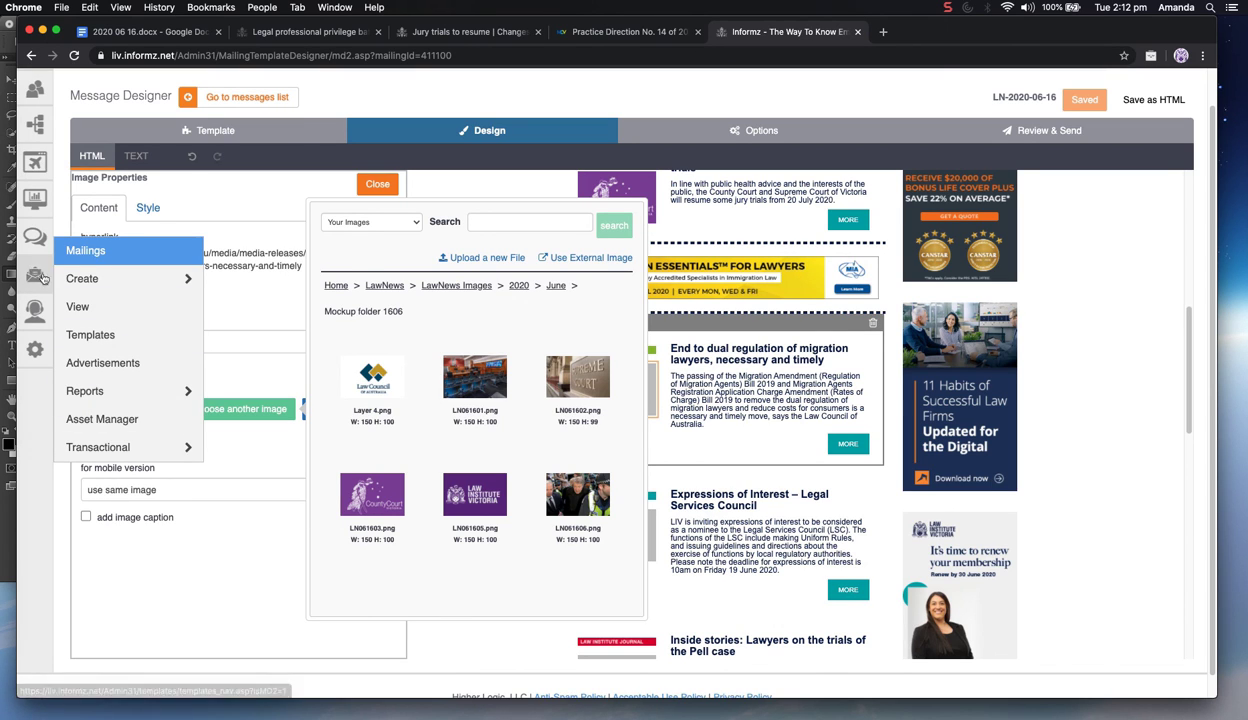
pyautogui.rightClick(110, 424)
pyautogui.click(130, 429)
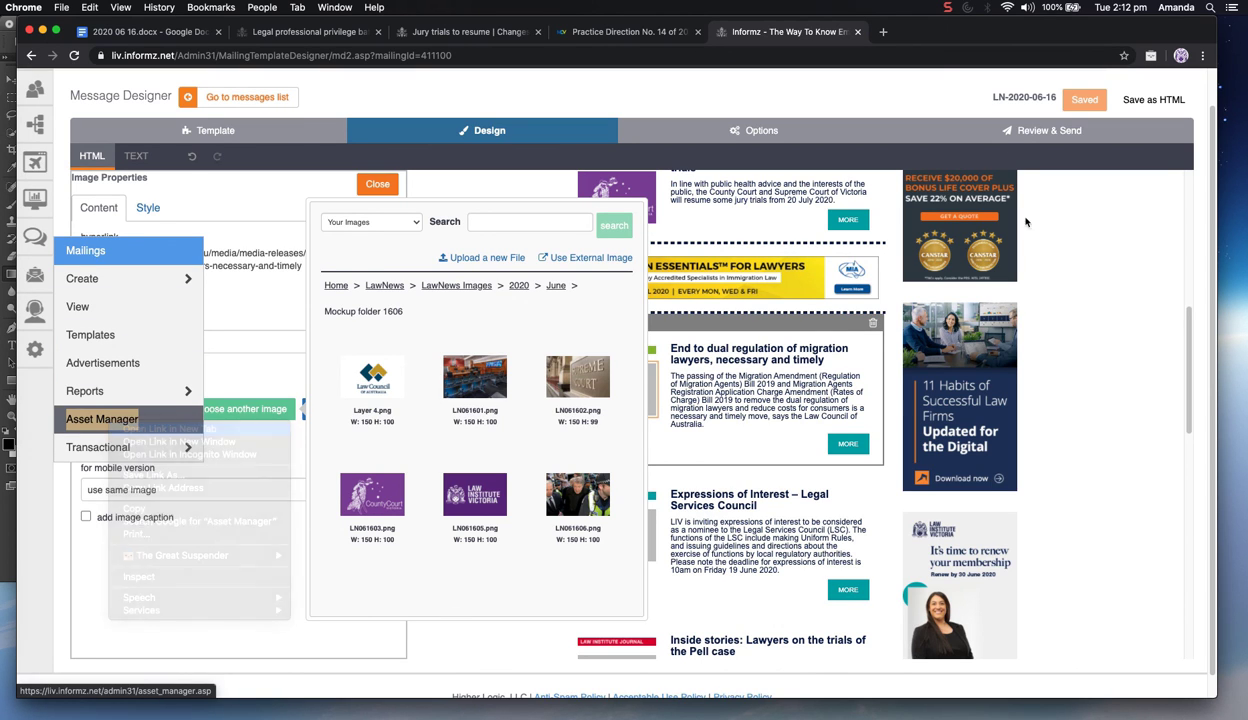
pyautogui.hotkey('ctrl', 'Tab')
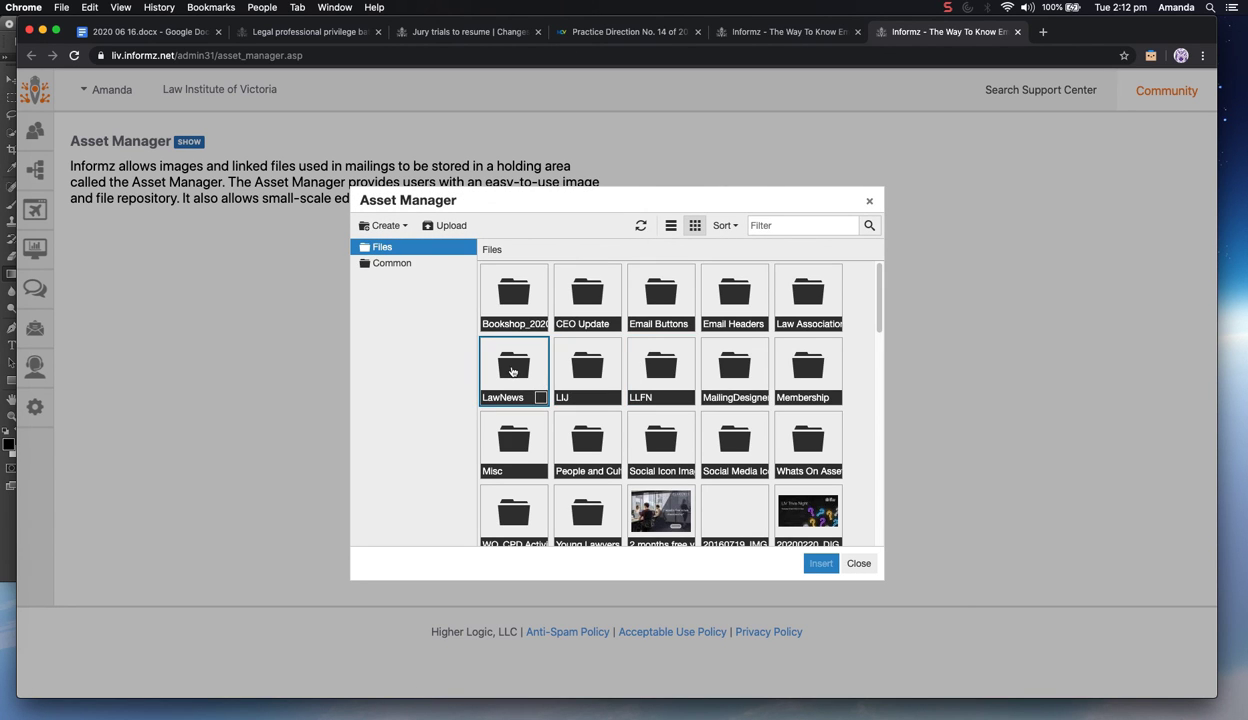
pyautogui.doubleClick(512, 371)
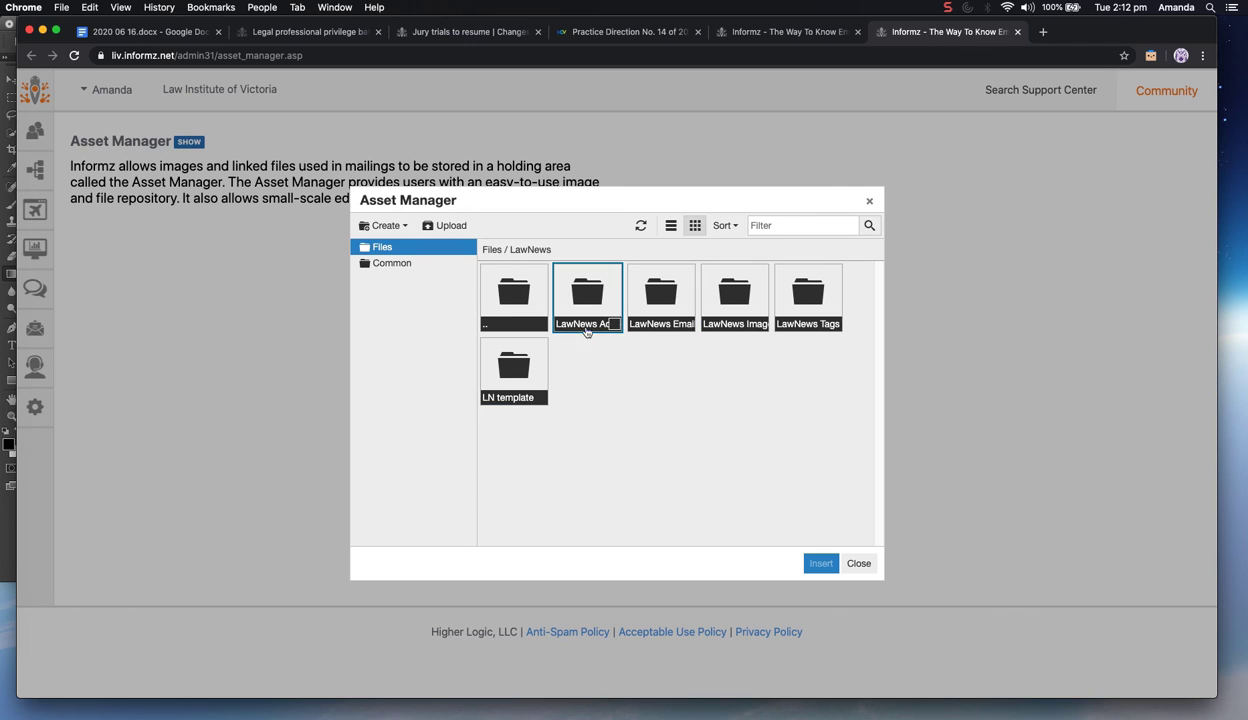
pyautogui.doubleClick(735, 300)
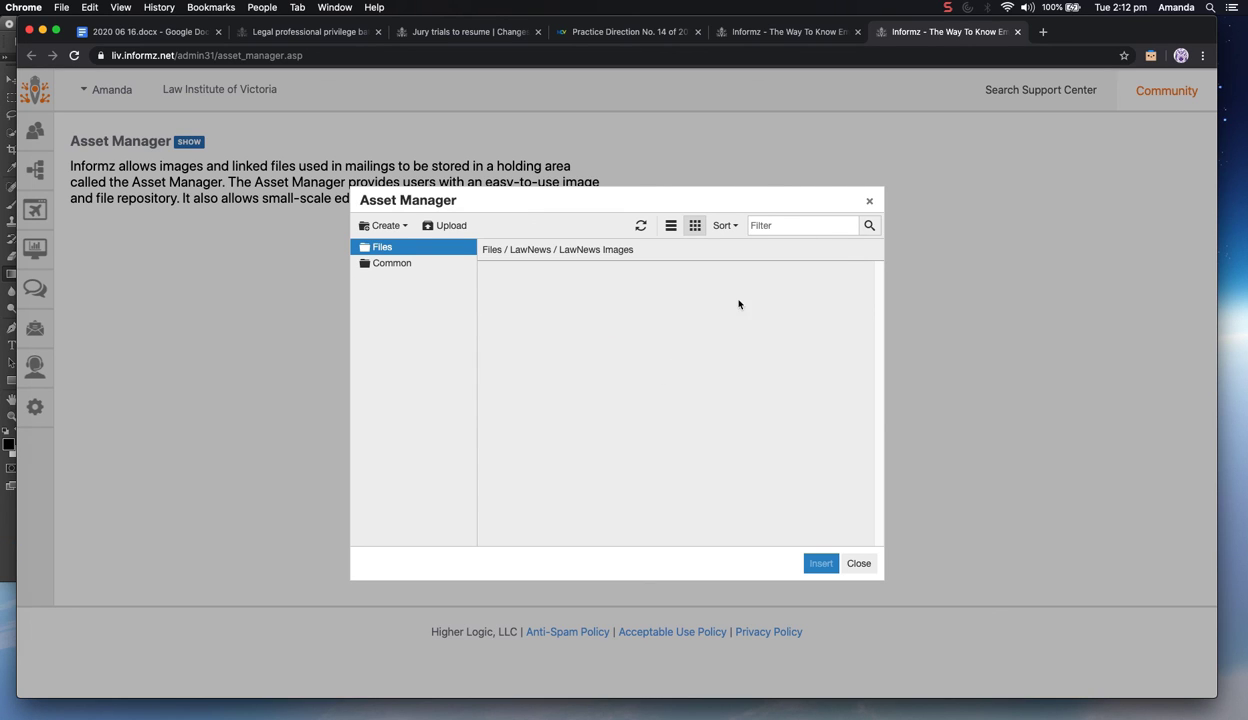
pyautogui.doubleClick(652, 305)
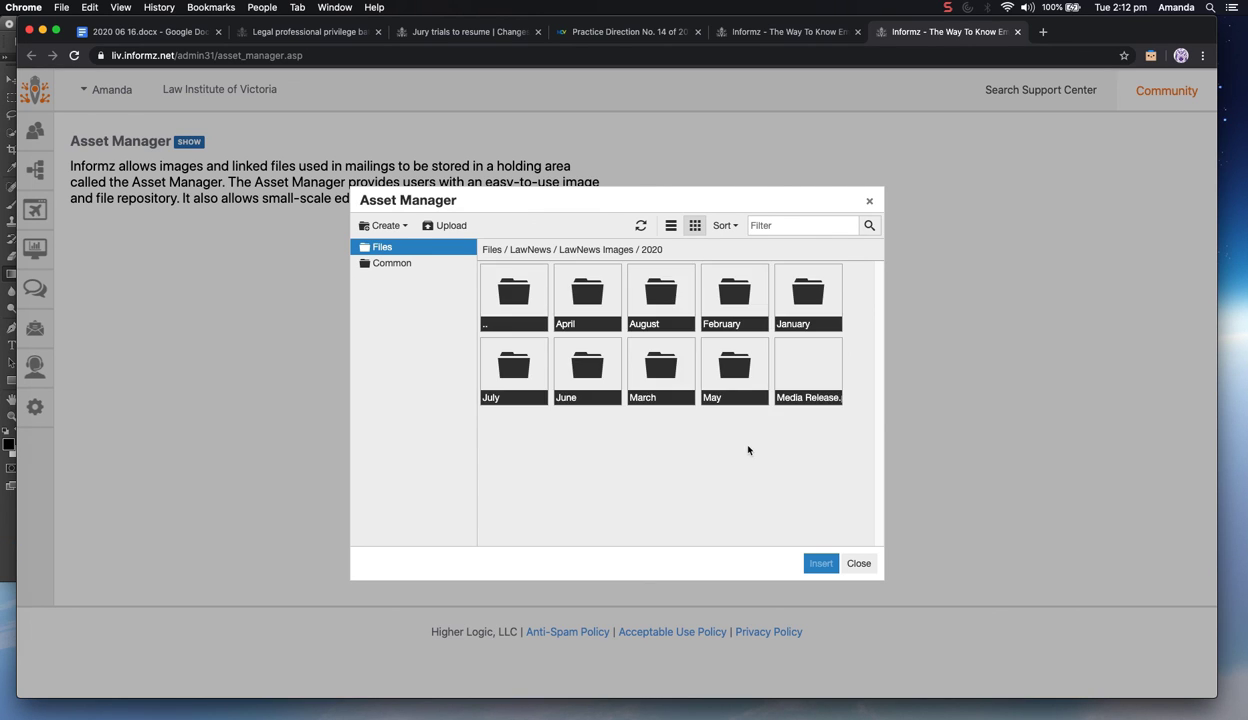
pyautogui.doubleClick(585, 372)
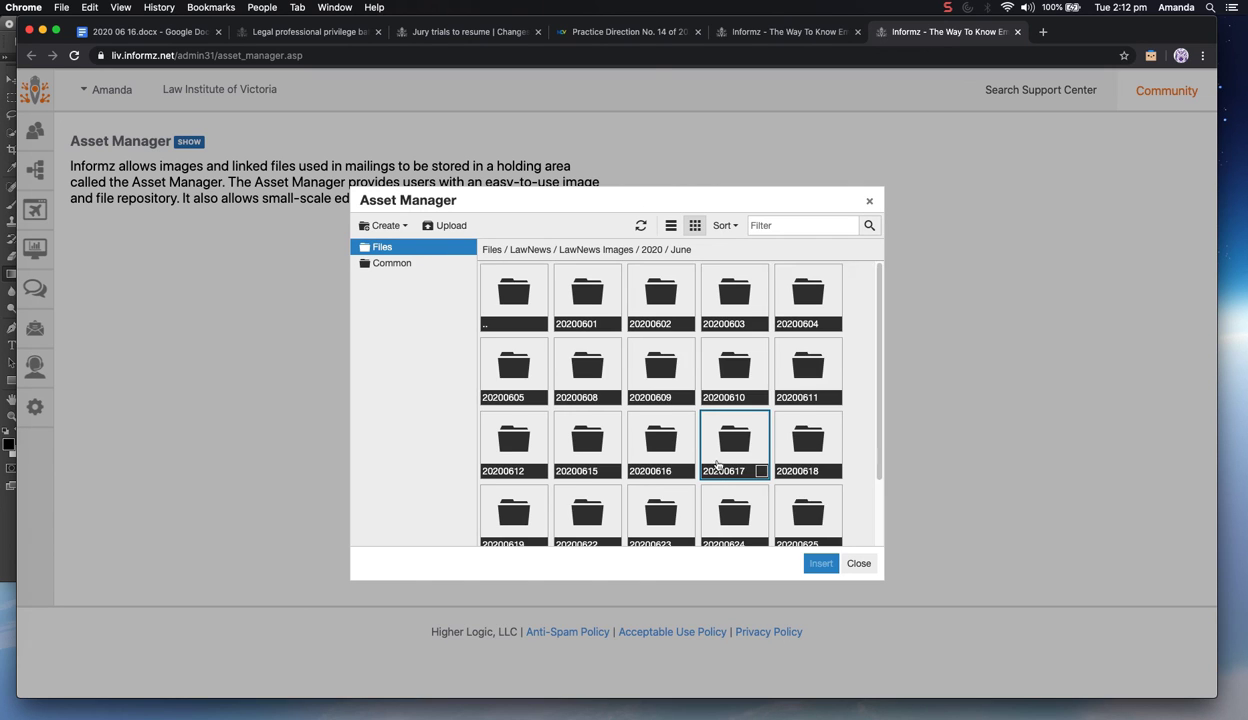
pyautogui.scroll(-3, 717, 465)
pyautogui.doubleClick(720, 503)
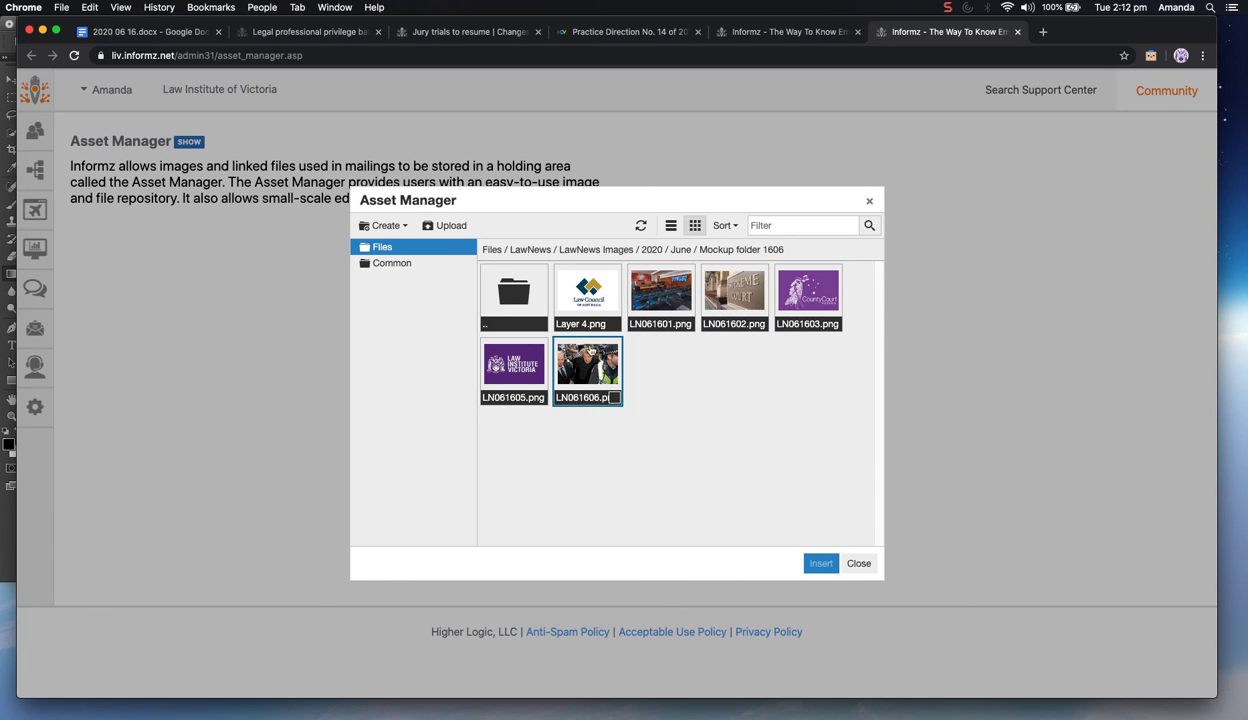
# Rename Layer 4.png in Mockup folder 1606 as LN061604 and close the Asset Manager
pyautogui.rightClick(587, 297)
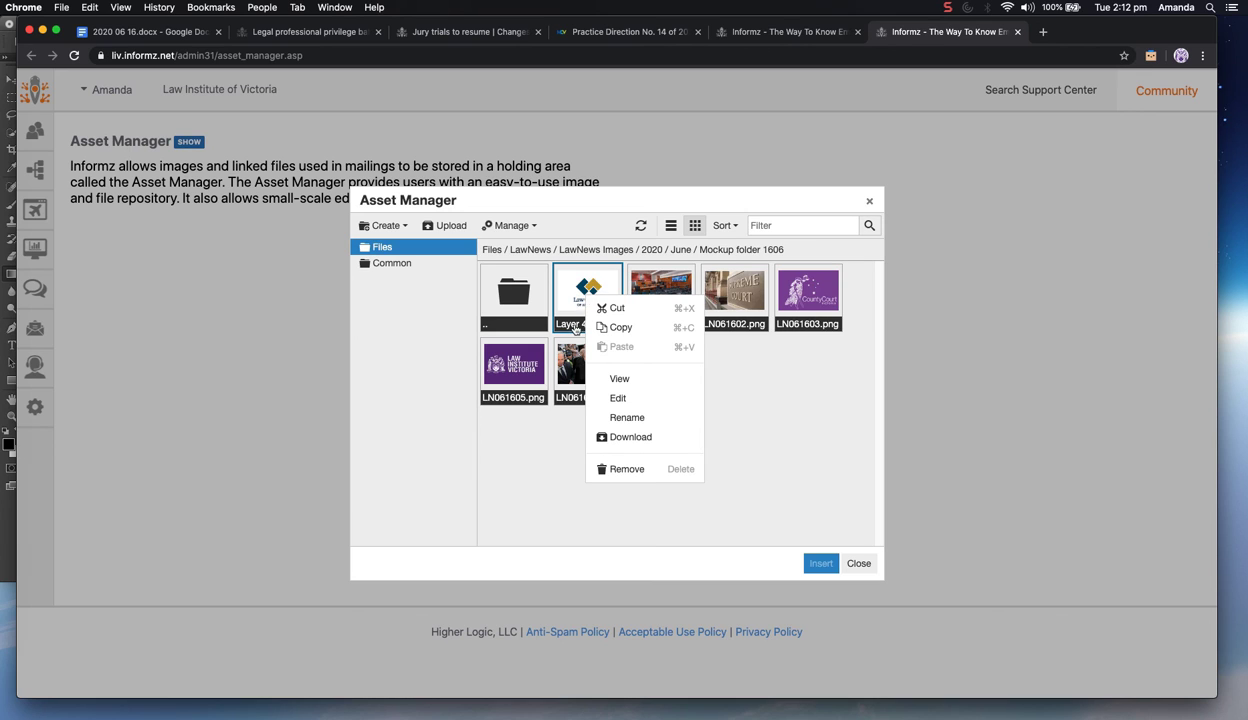
pyautogui.rightClick(577, 308)
pyautogui.click(641, 425)
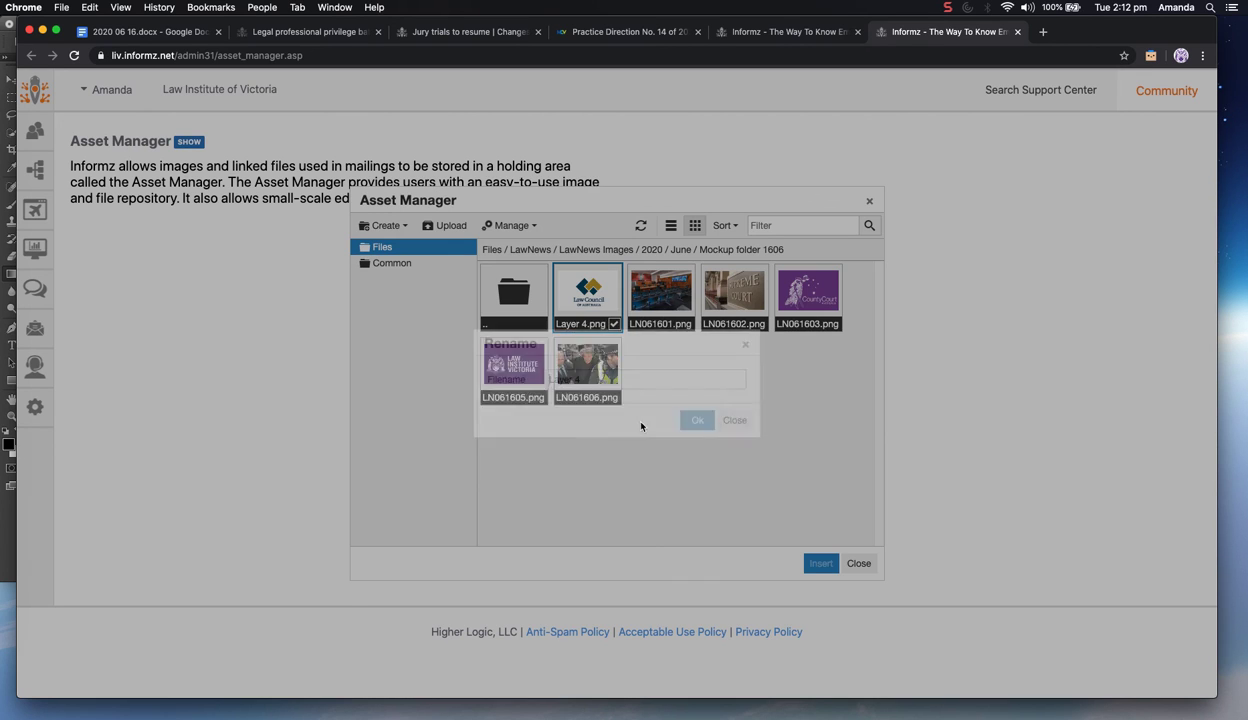
pyautogui.press('Delete')
pyautogui.press('Delete')
pyautogui.press('Delete')
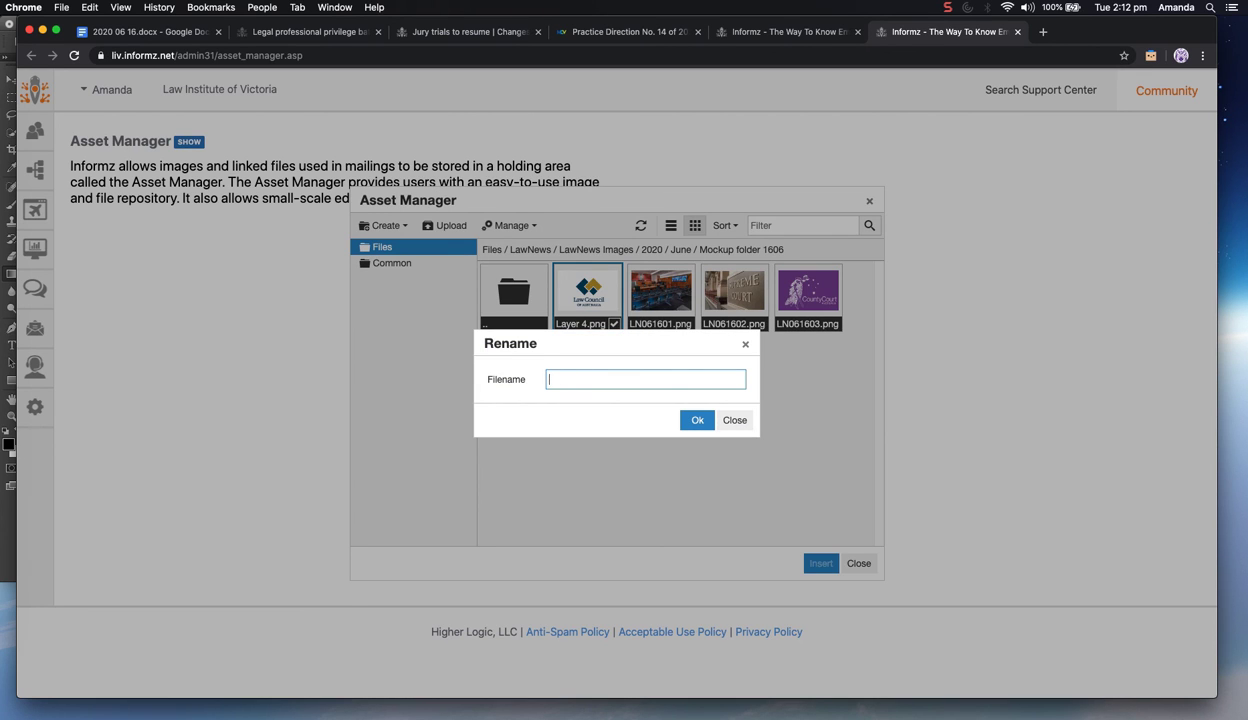
pyautogui.write('LN061604')
pyautogui.press('Return')
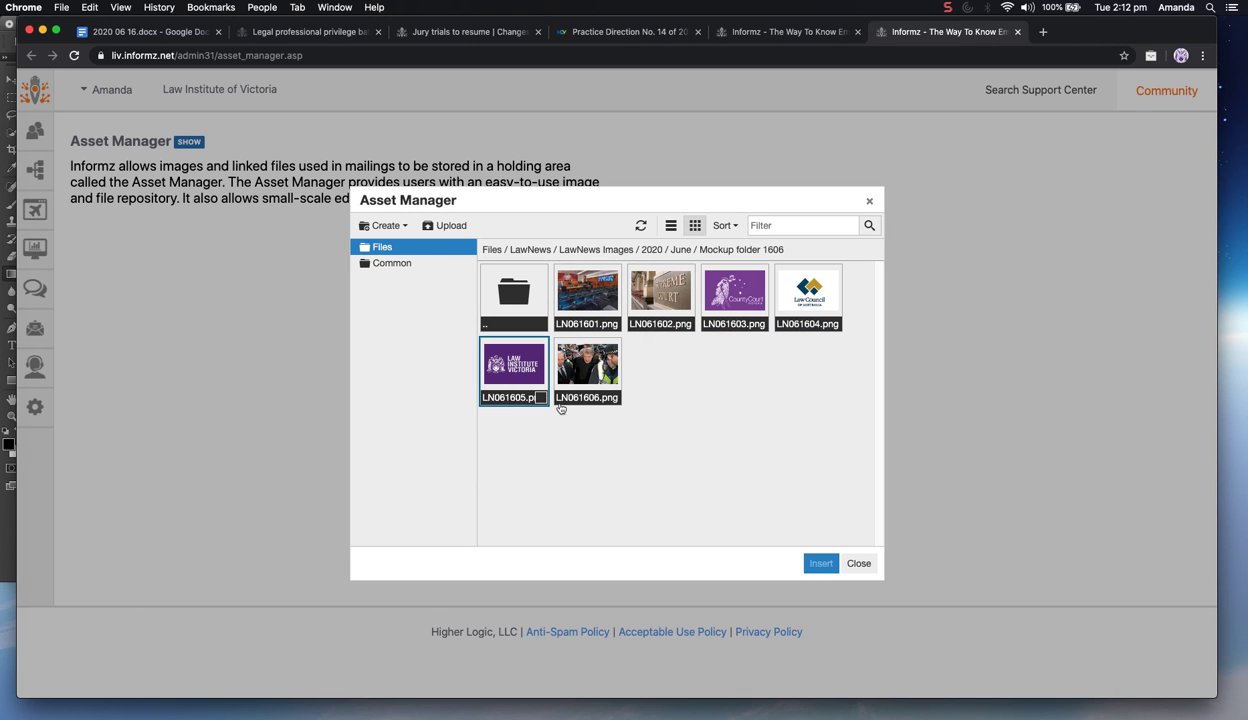
pyautogui.click(860, 565)
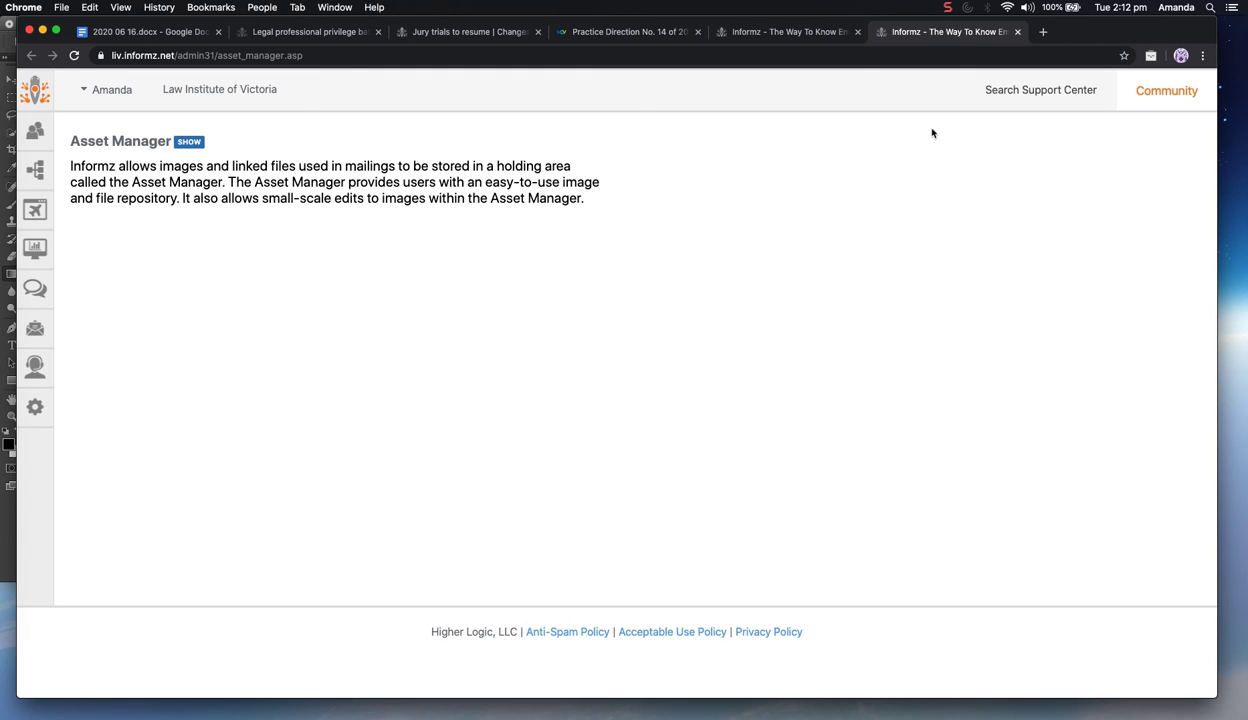
# Back in the Message Designer, replace the "End to dual regulation of migration lawyers" placeholder with LN061604.png, found by searching for LN0616
pyautogui.click(791, 40)
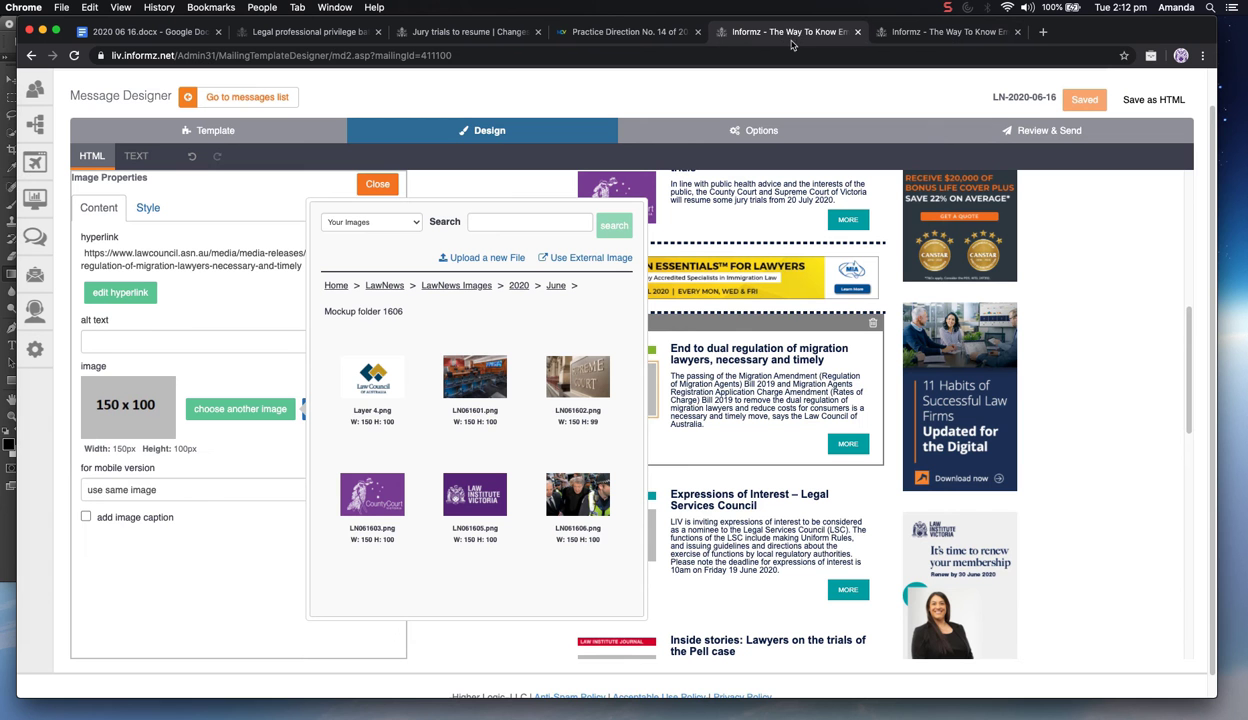
pyautogui.click(491, 221)
pyautogui.write('LN')
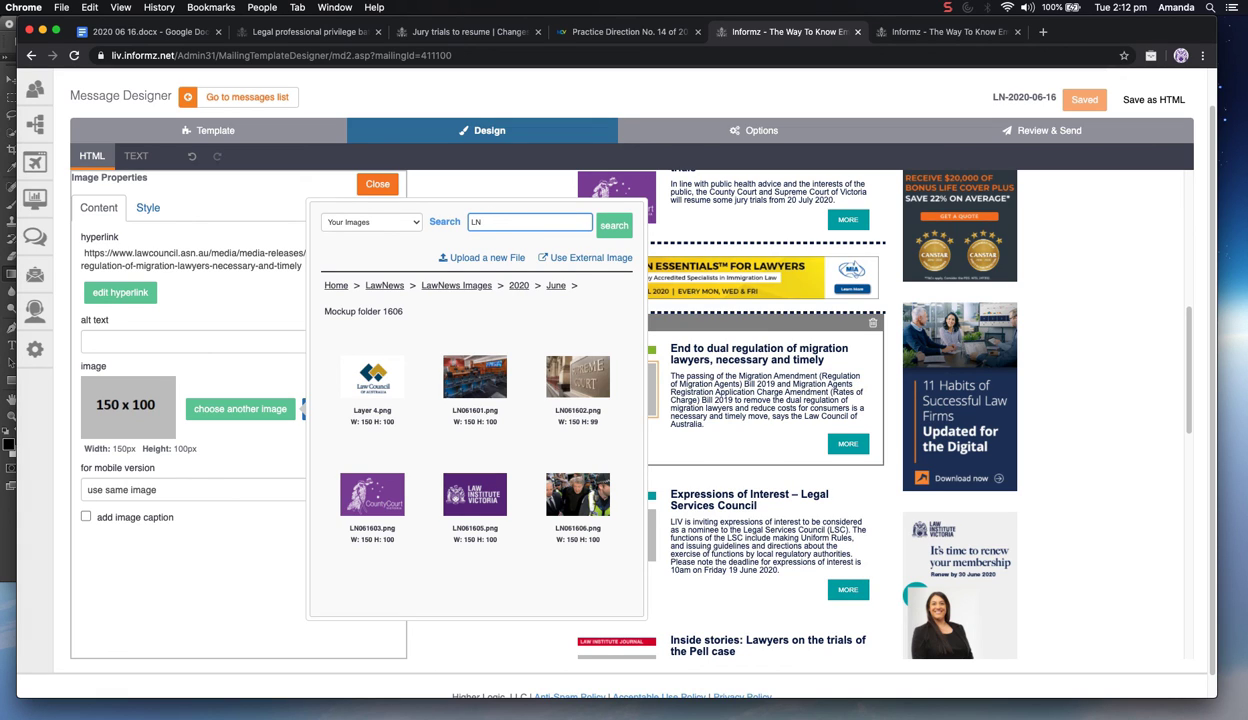
pyautogui.write('0616')
pyautogui.press('Return')
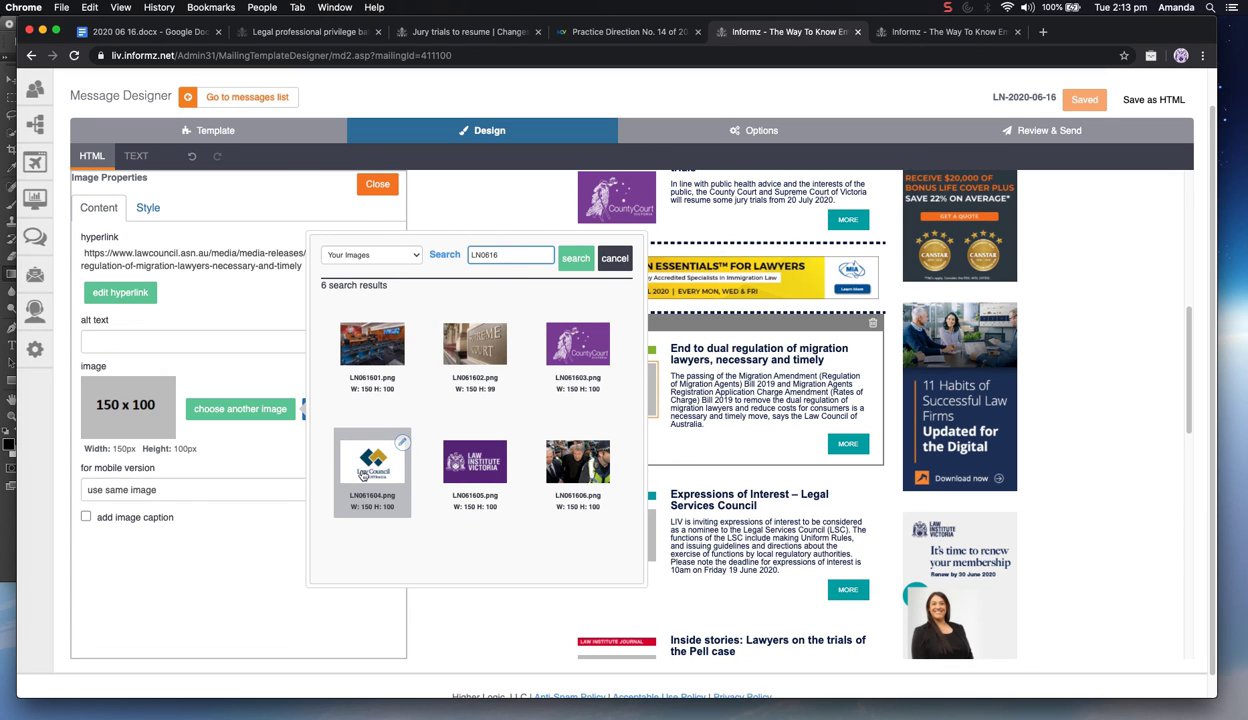
pyautogui.click(364, 475)
# Replace the "Expressions of Interest – Legal Services Council" placeholder with LN061605.png, searching the image library for LN0616
pyautogui.click(596, 530)
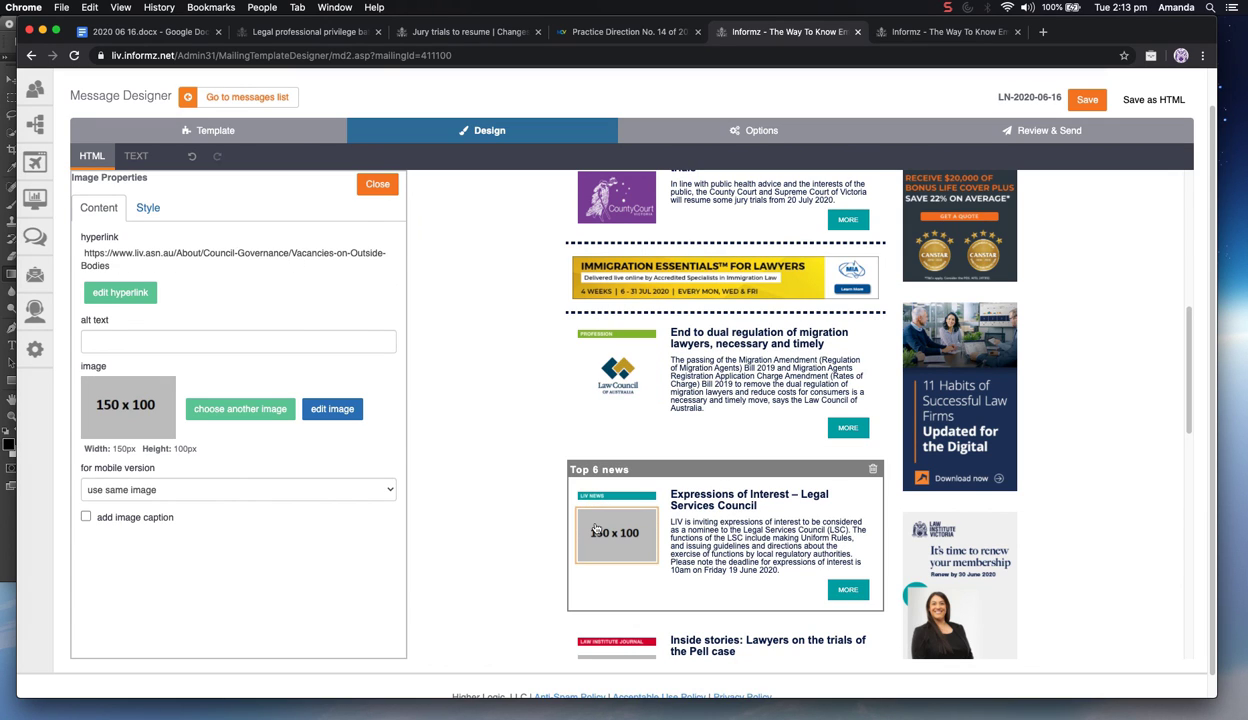
pyautogui.click(243, 410)
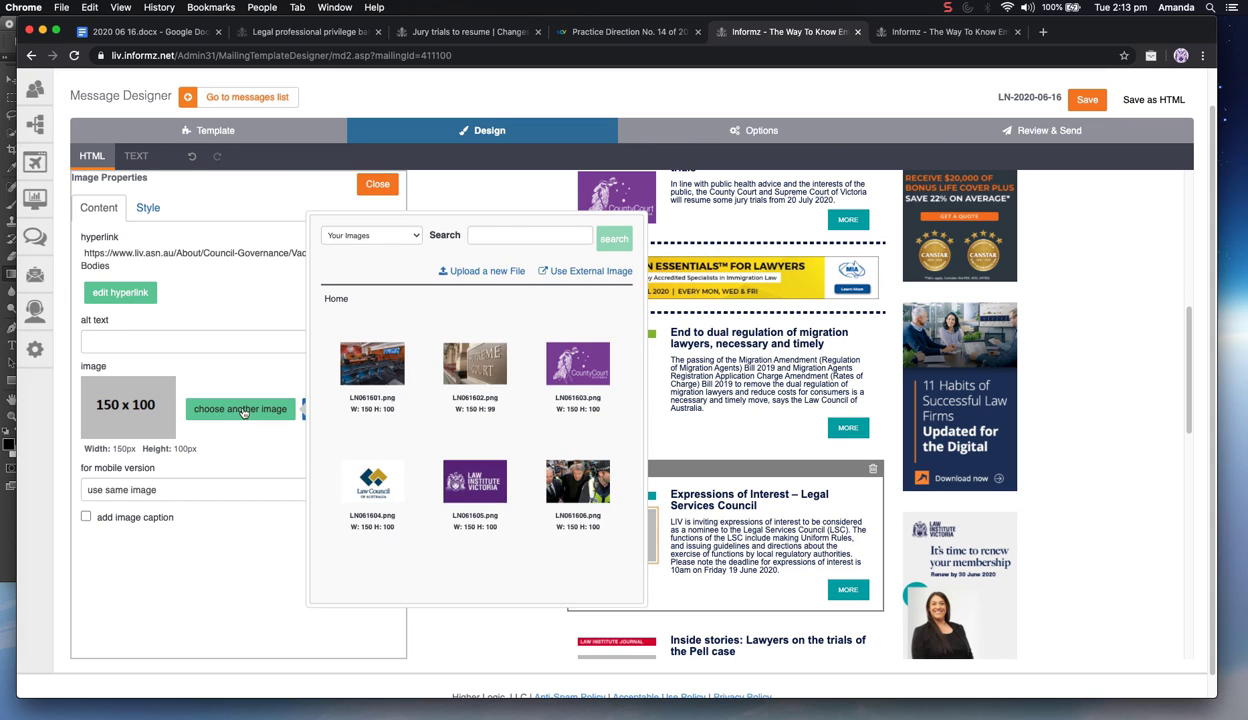
pyautogui.click(488, 238)
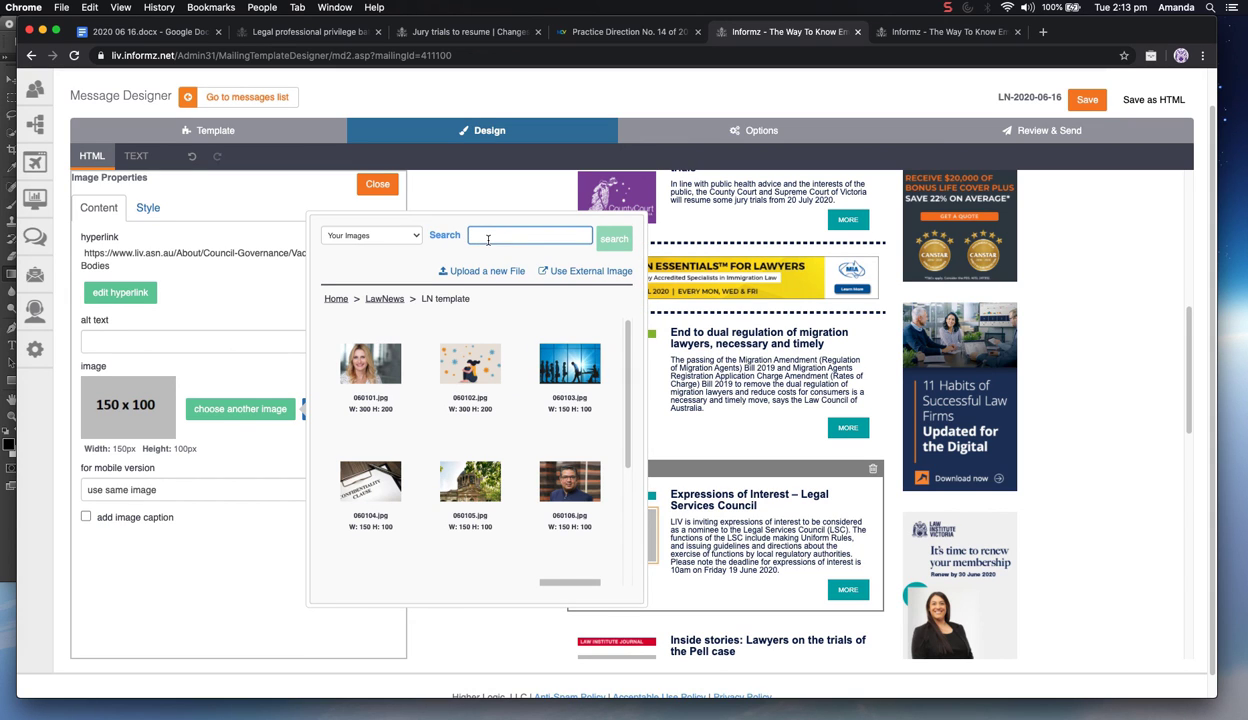
pyautogui.write('LN0616')
pyautogui.press('Return')
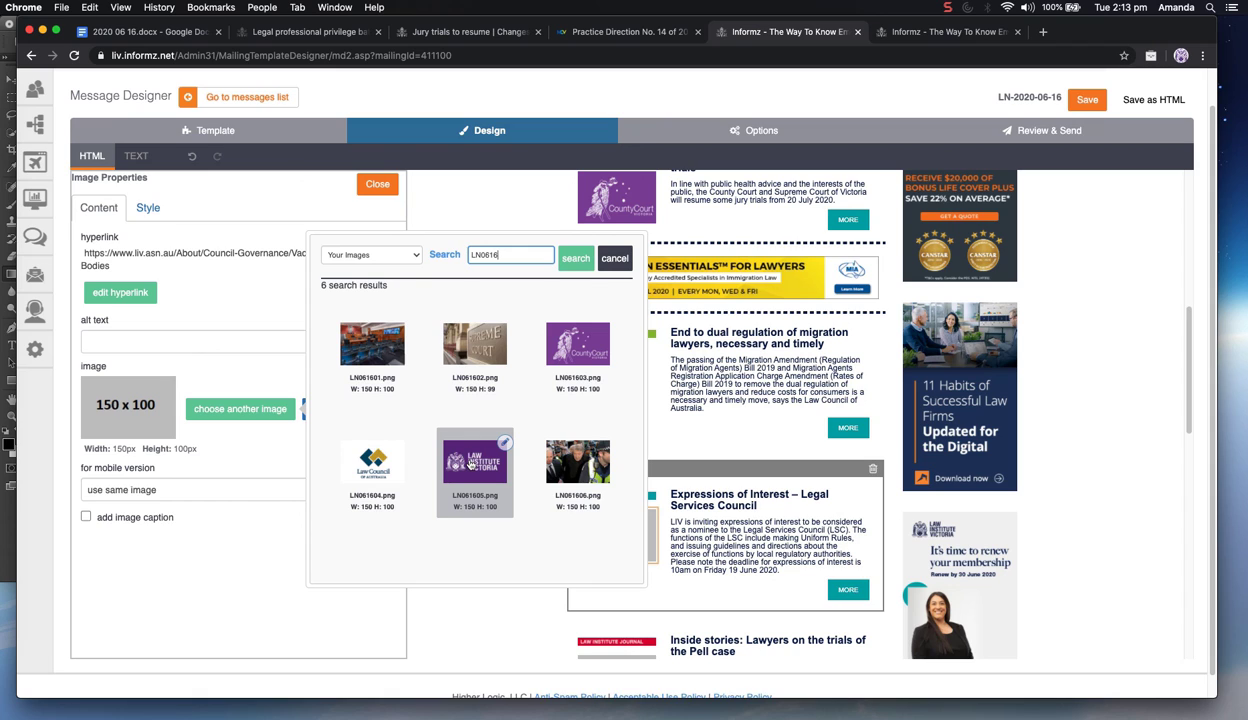
pyautogui.click(474, 463)
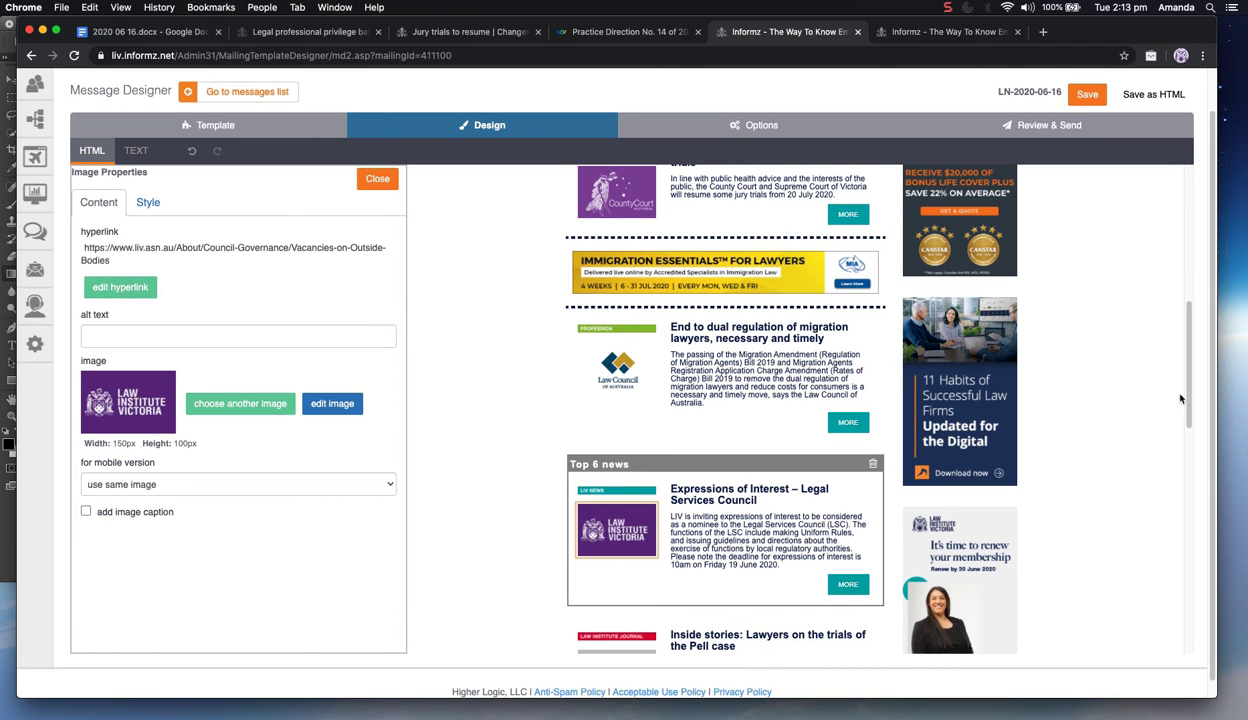
# Replace the "Inside stories: Lawyers on the trials of the Pell case" placeholder with LN061606.png, found by searching for LN0616, and save the message
pyautogui.scroll(-2, 530, 535)
pyautogui.click(578, 558)
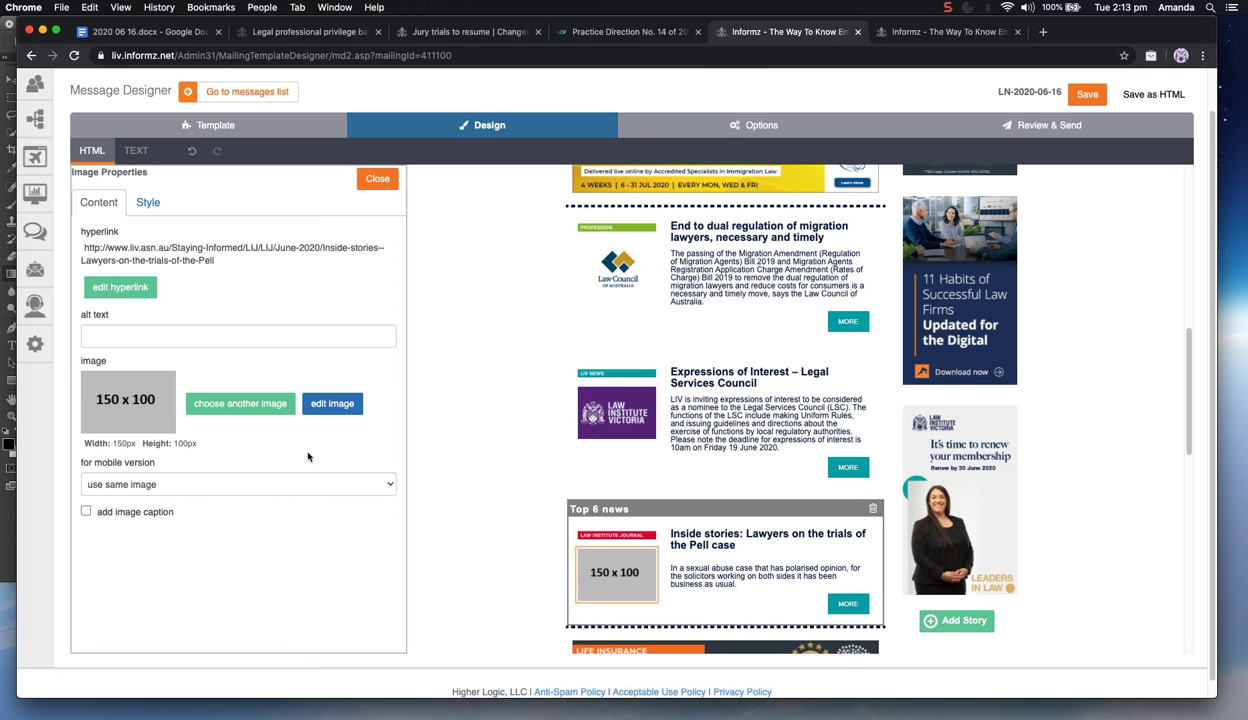
pyautogui.click(250, 405)
pyautogui.click(495, 232)
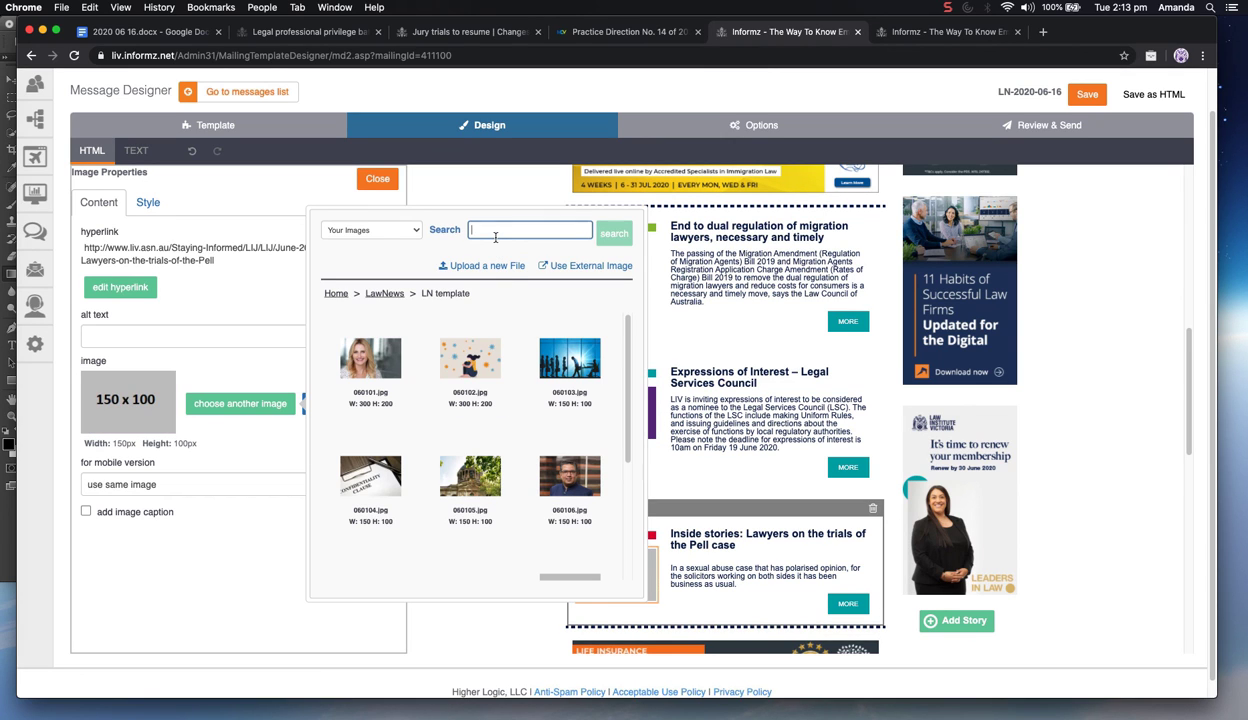
pyautogui.write('LN0616')
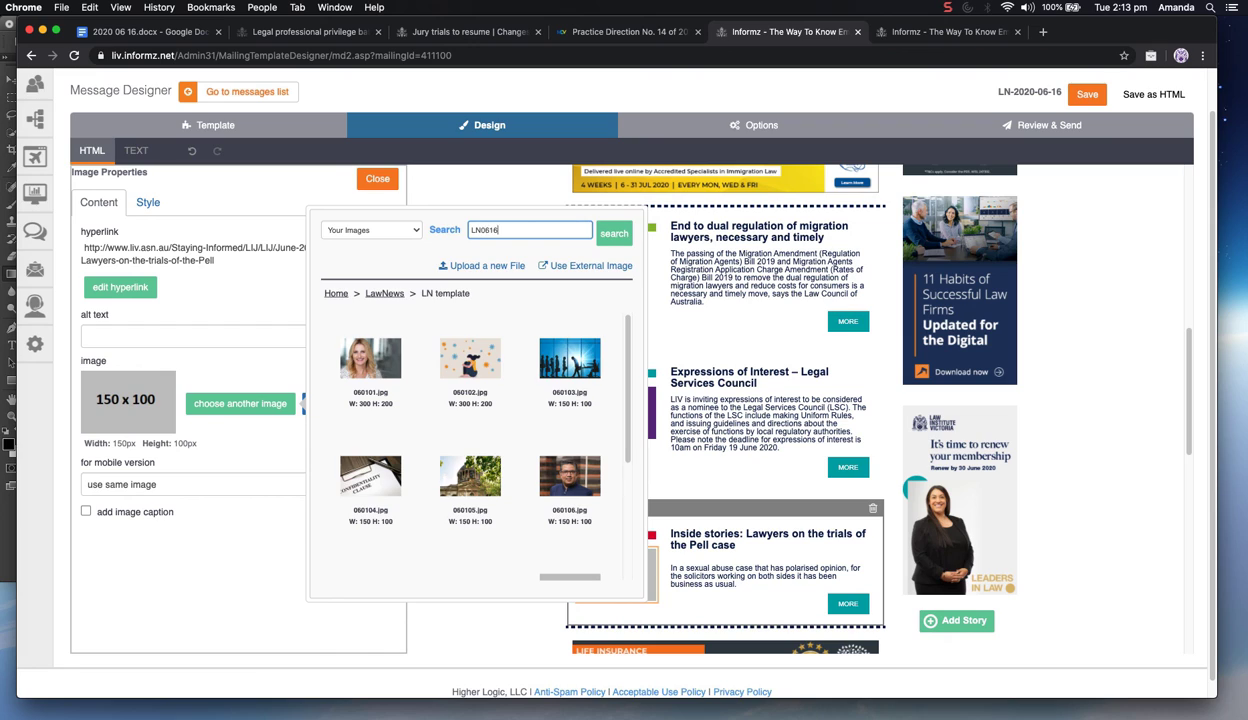
pyautogui.press('Return')
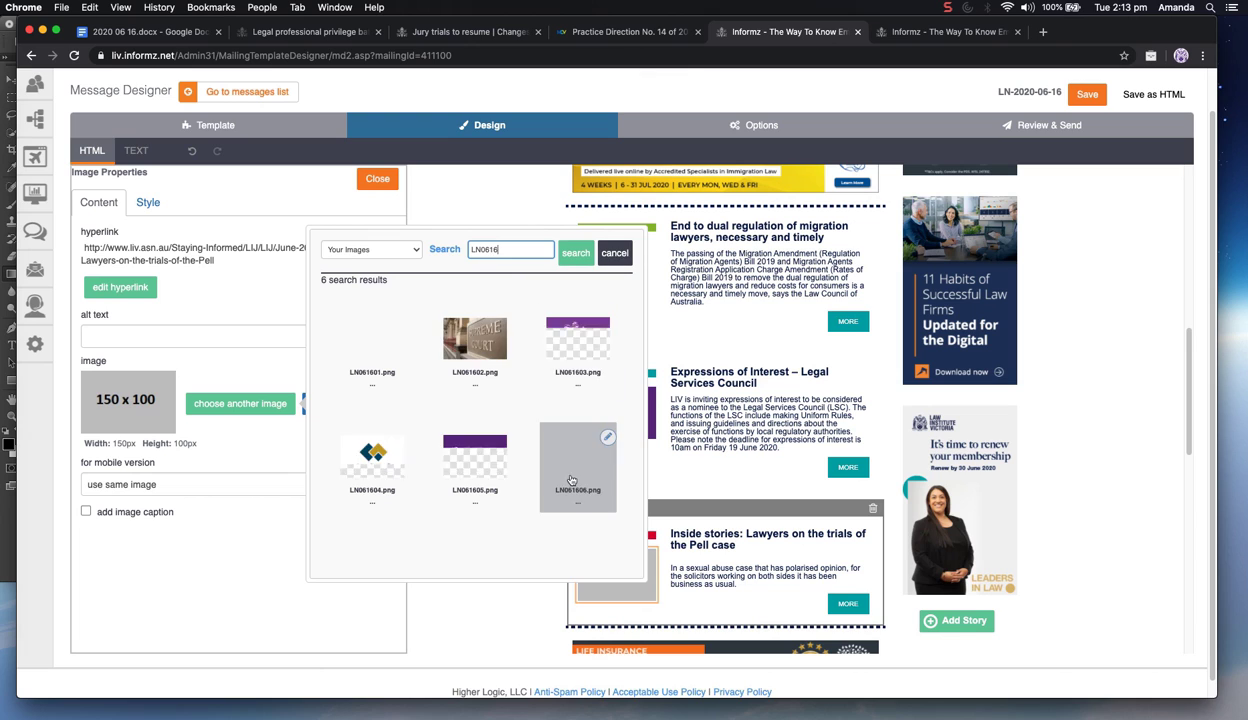
pyautogui.click(640, 462)
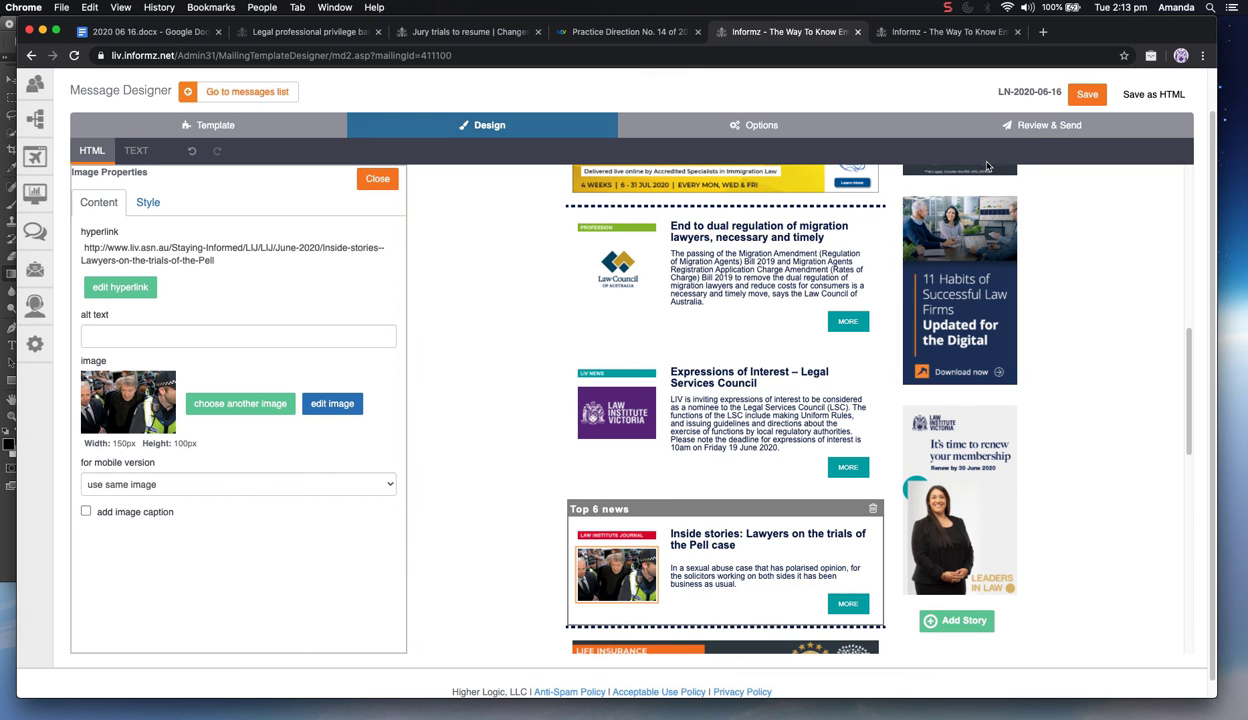
pyautogui.click(1083, 94)
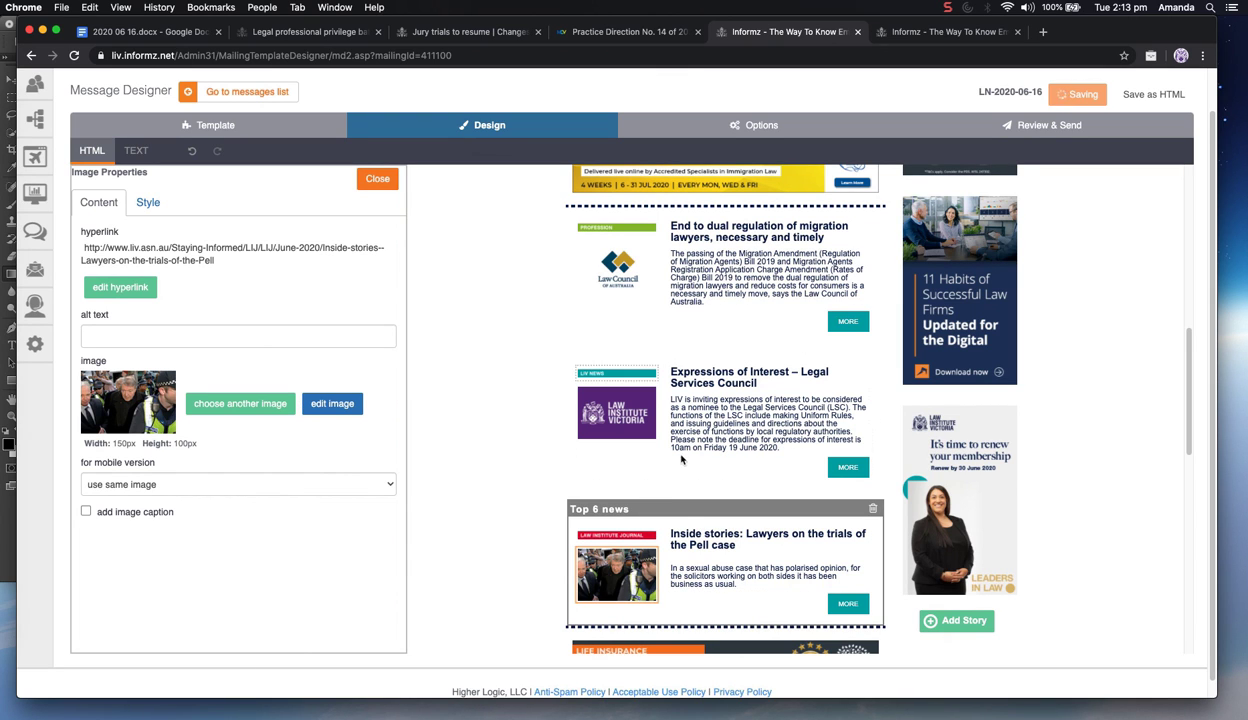
# Open the message's browser preview from Review & Send and test the "End to empty courtrooms" headline link, returning to the preview
pyautogui.scroll(-3, 672, 386)
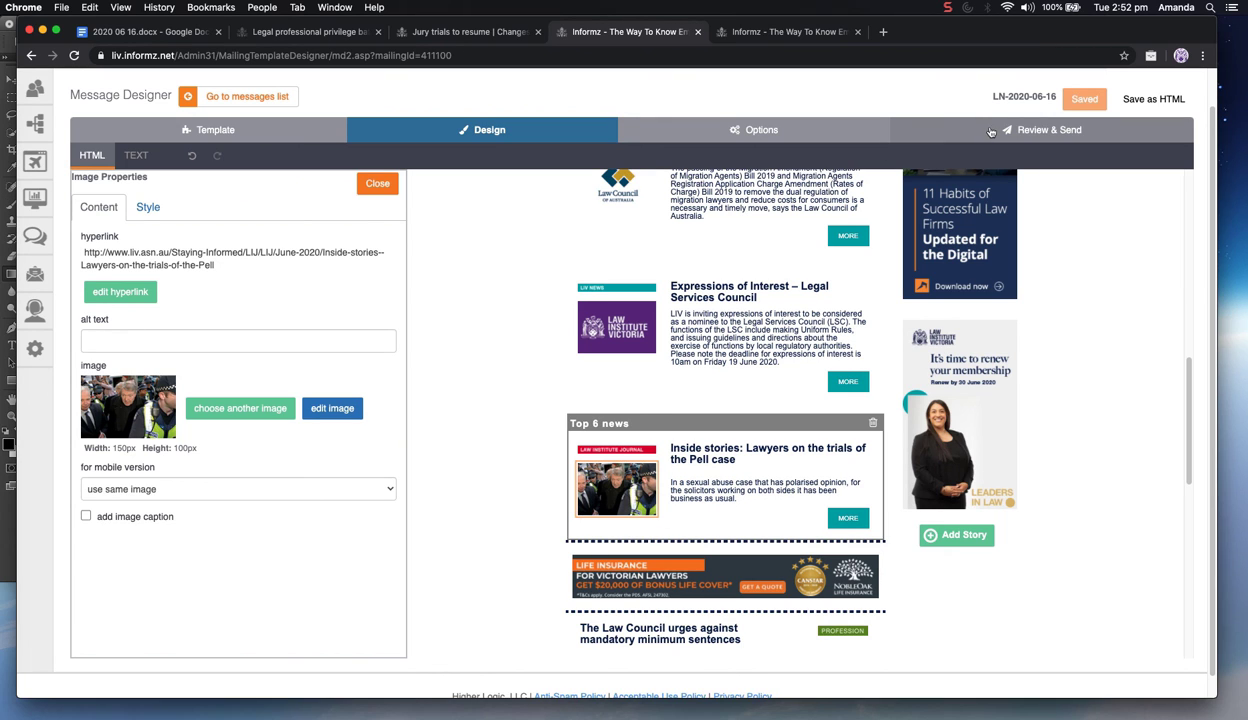
pyautogui.click(991, 132)
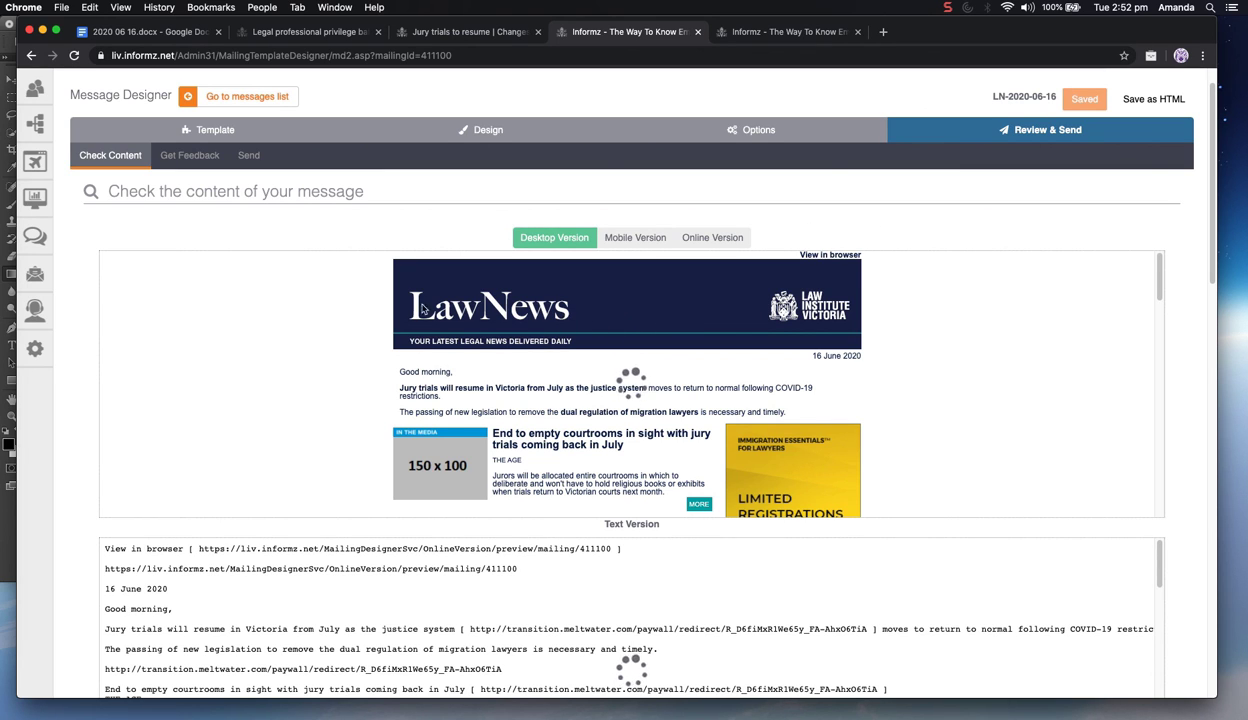
pyautogui.click(500, 305)
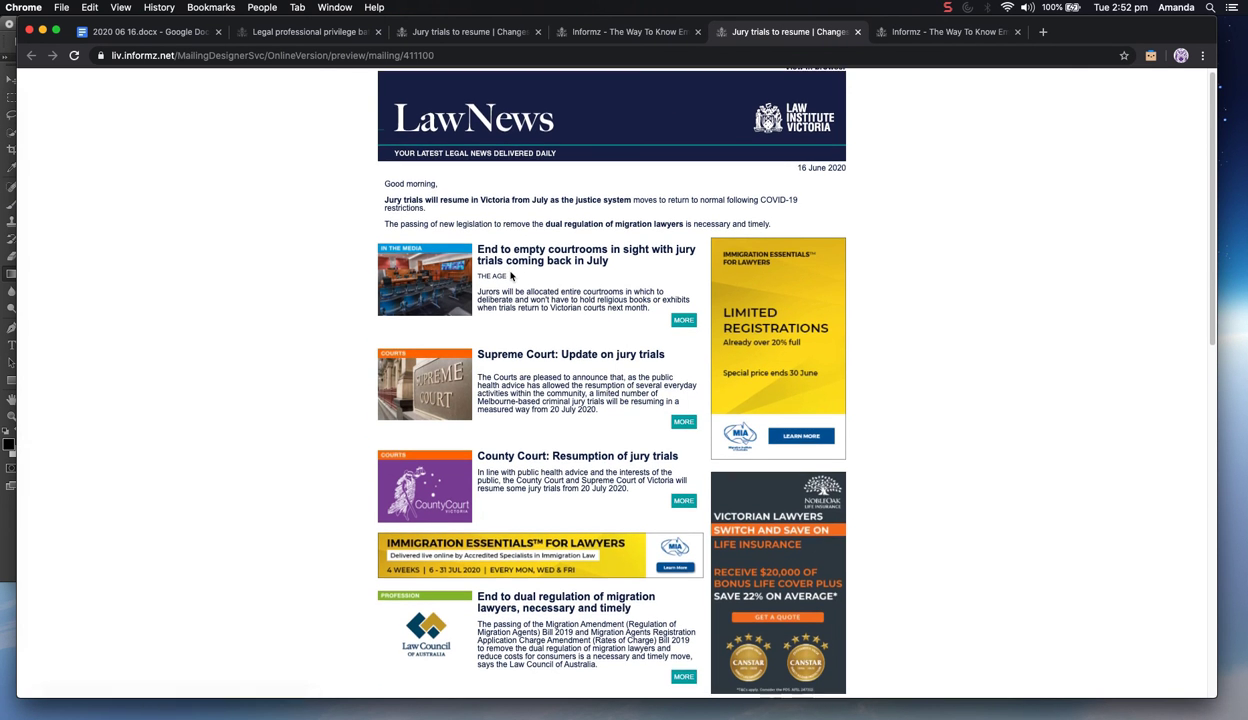
pyautogui.scroll(-5, 510, 276)
pyautogui.scroll(5, 515, 282)
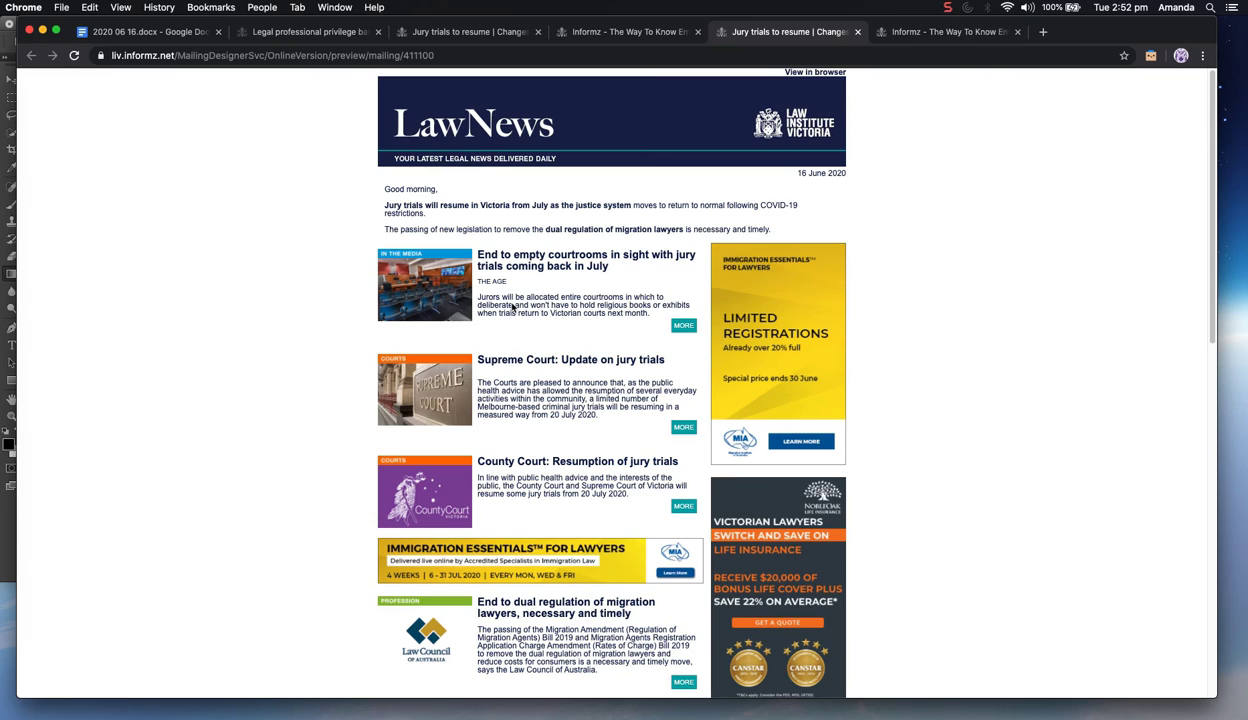
pyautogui.rightClick(450, 286)
pyautogui.click(505, 259)
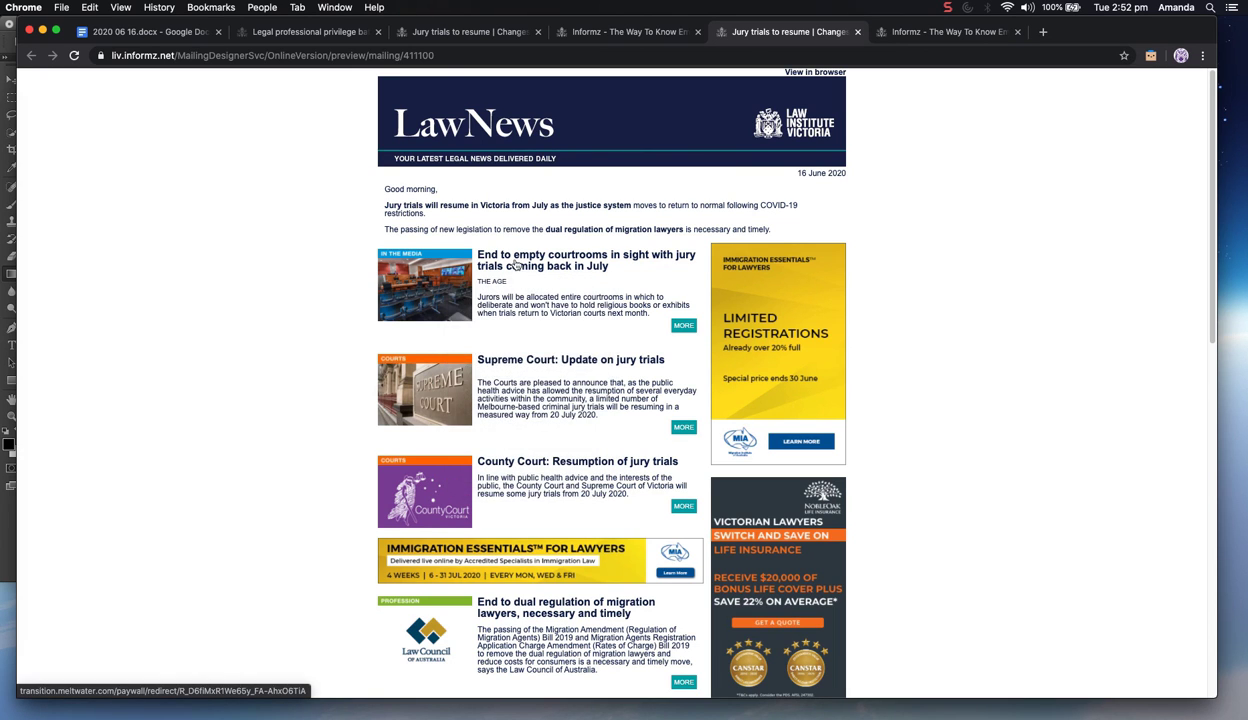
pyautogui.click(505, 259)
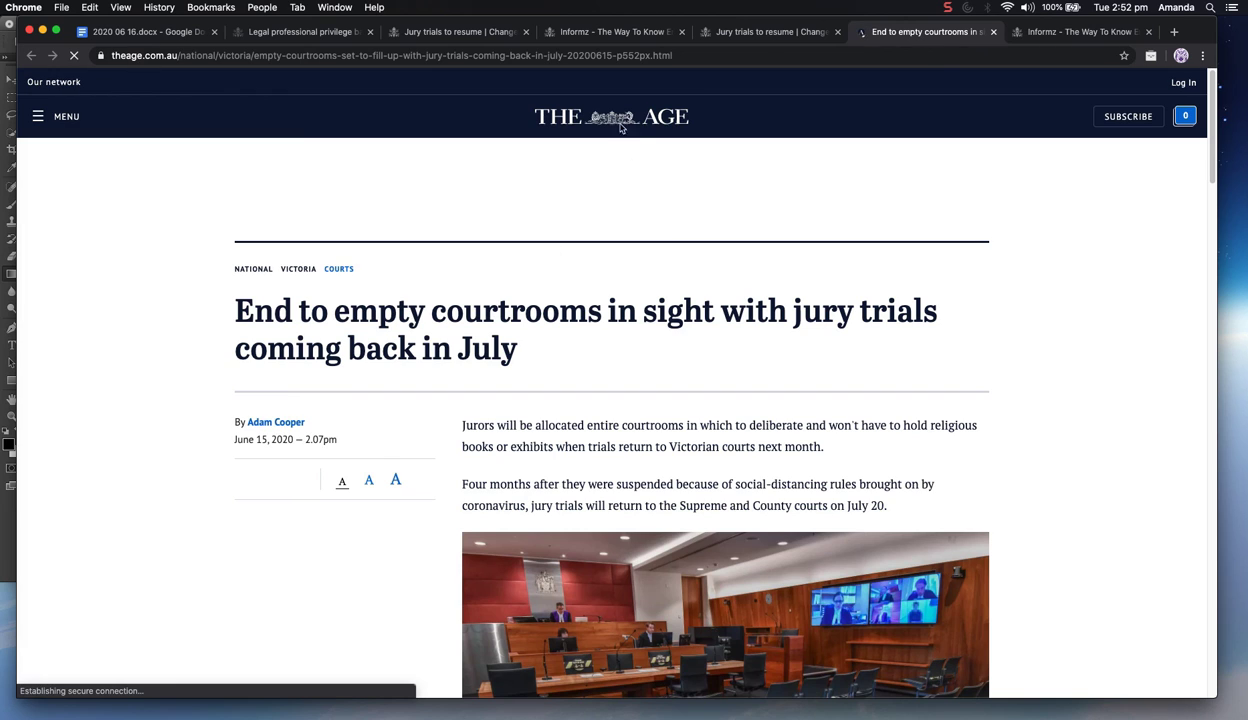
pyautogui.click(770, 31)
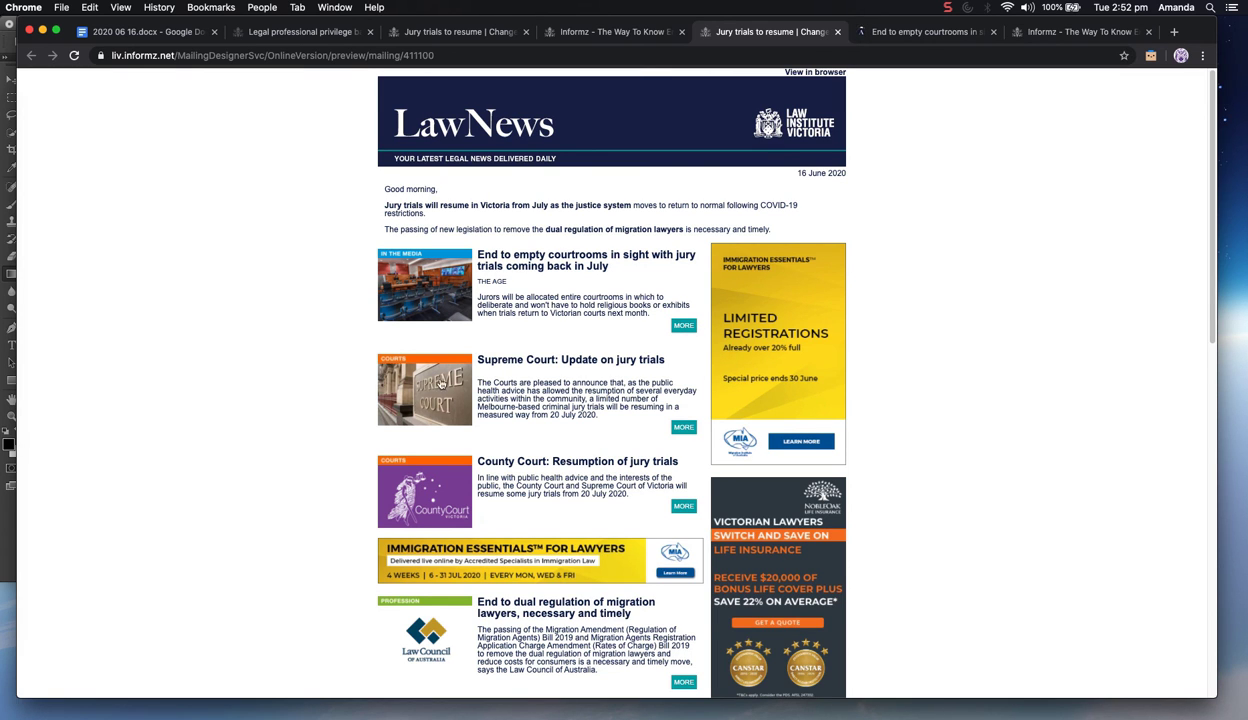
# Test the link of the Immigration Essentials for Lawyers banner between the stories and close the opened article and event pages
pyautogui.scroll(-2, 500, 376)
pyautogui.scroll(-5, 503, 380)
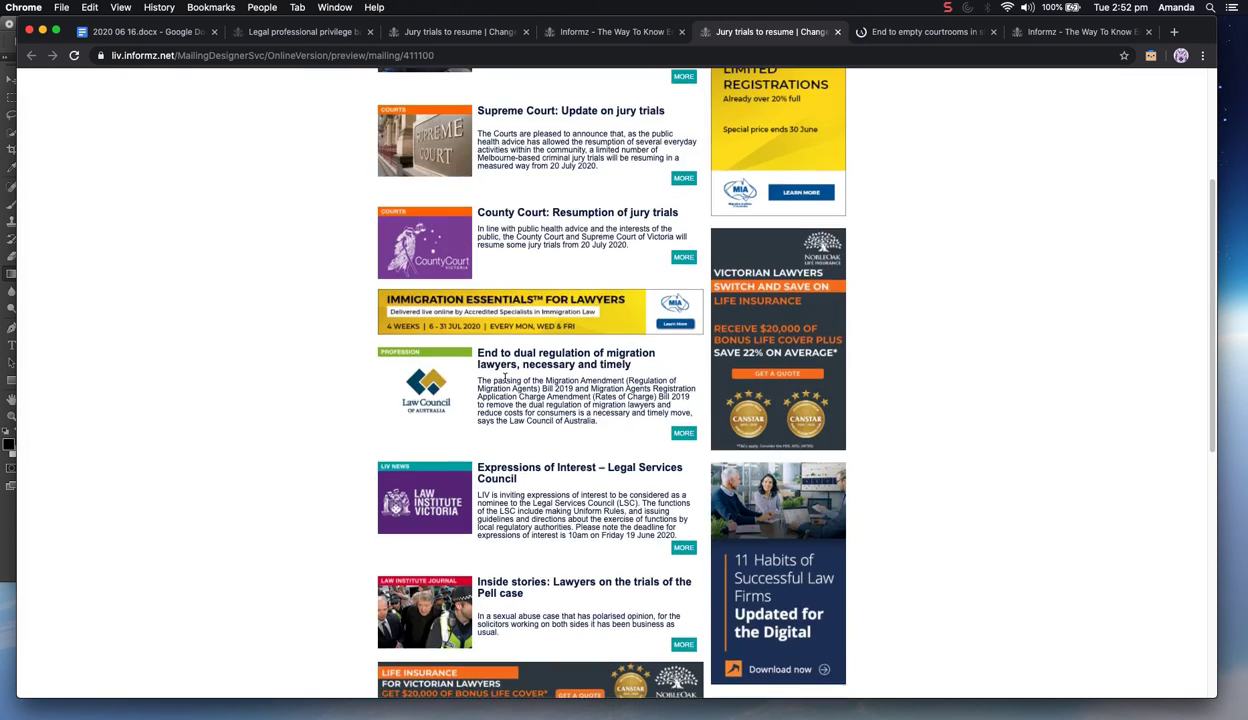
pyautogui.click(517, 294)
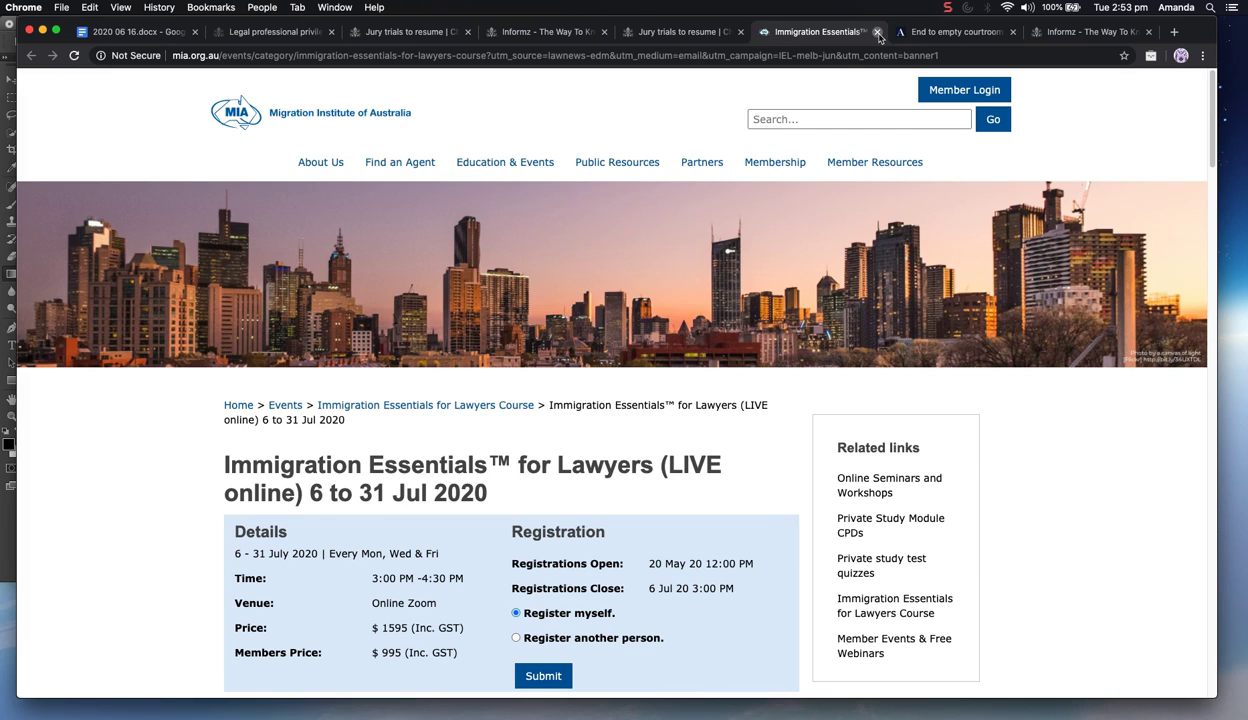
pyautogui.click(879, 37)
pyautogui.click(879, 37)
# Check the remaining stories and the footer in the browser preview and return to the Message Designer
pyautogui.scroll(-3, 588, 395)
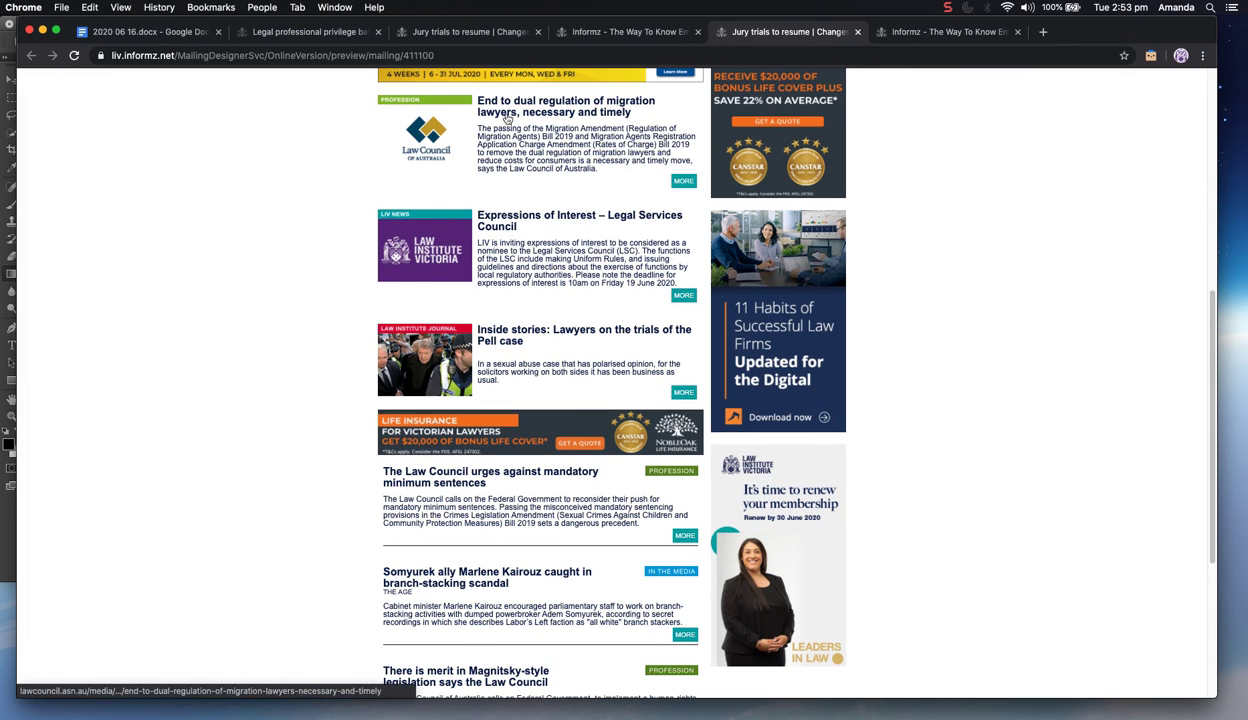
pyautogui.scroll(-2, 541, 380)
pyautogui.scroll(-3, 538, 345)
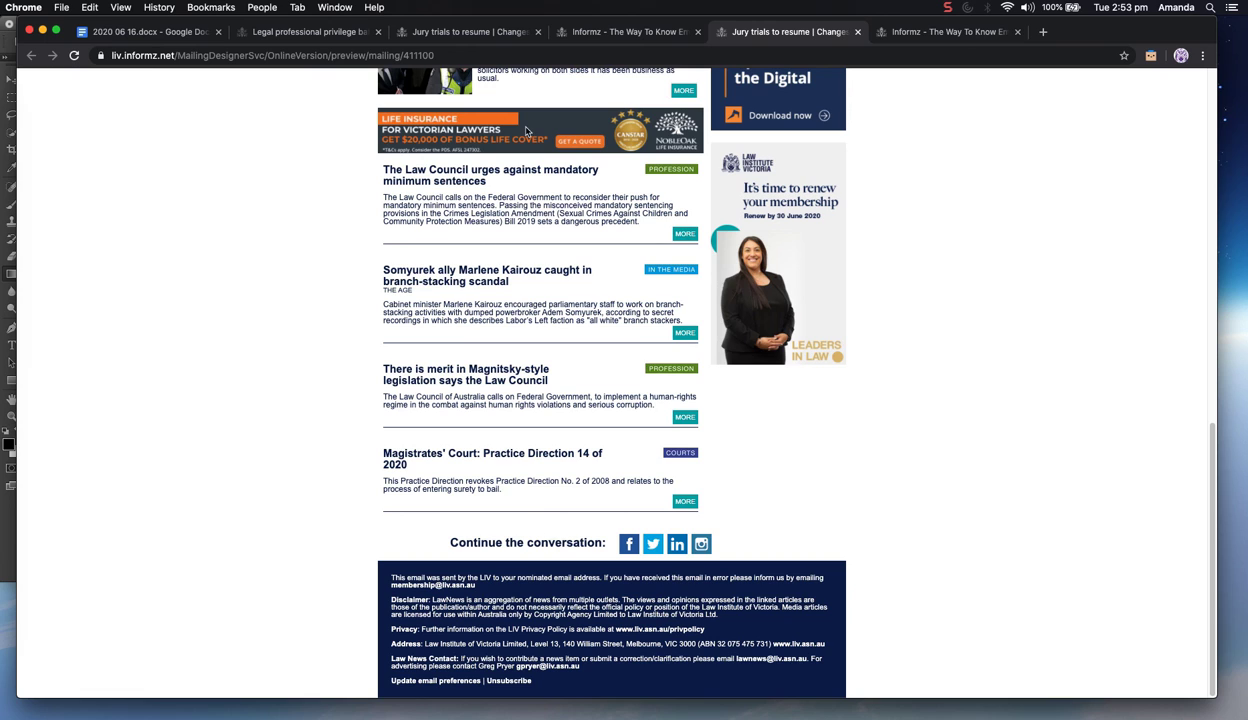
pyautogui.click(617, 30)
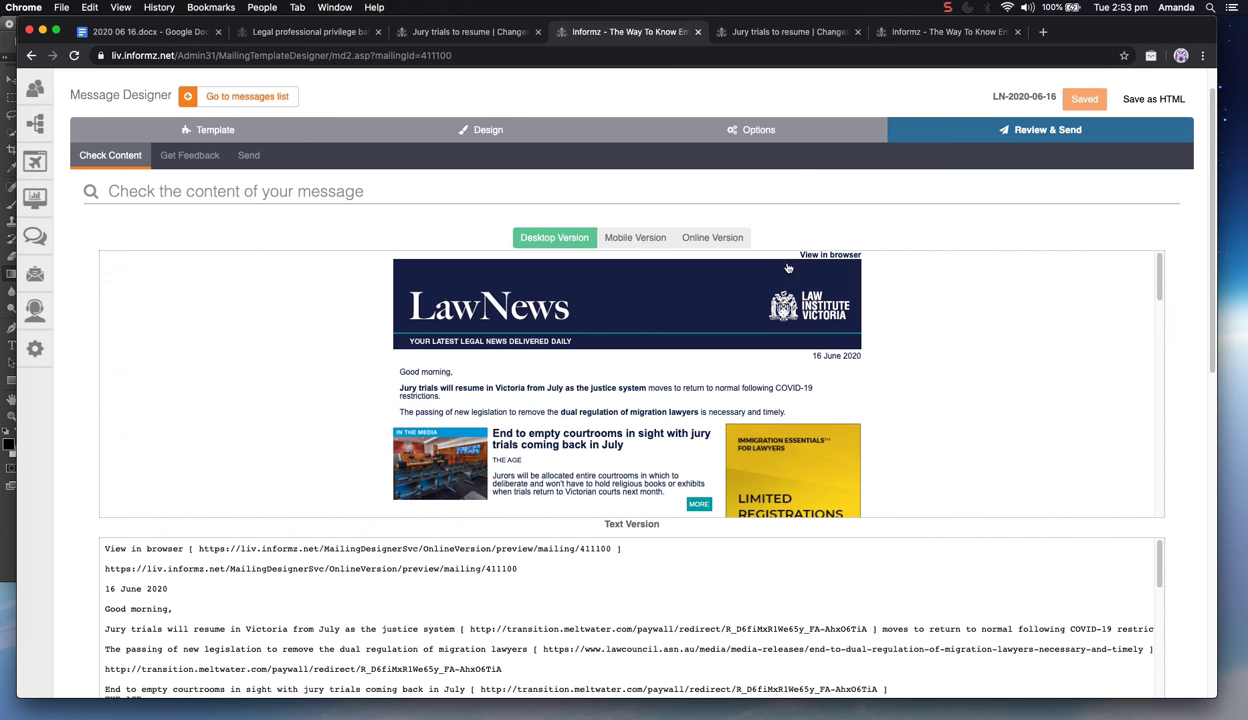
pyautogui.scroll(-1, 652, 358)
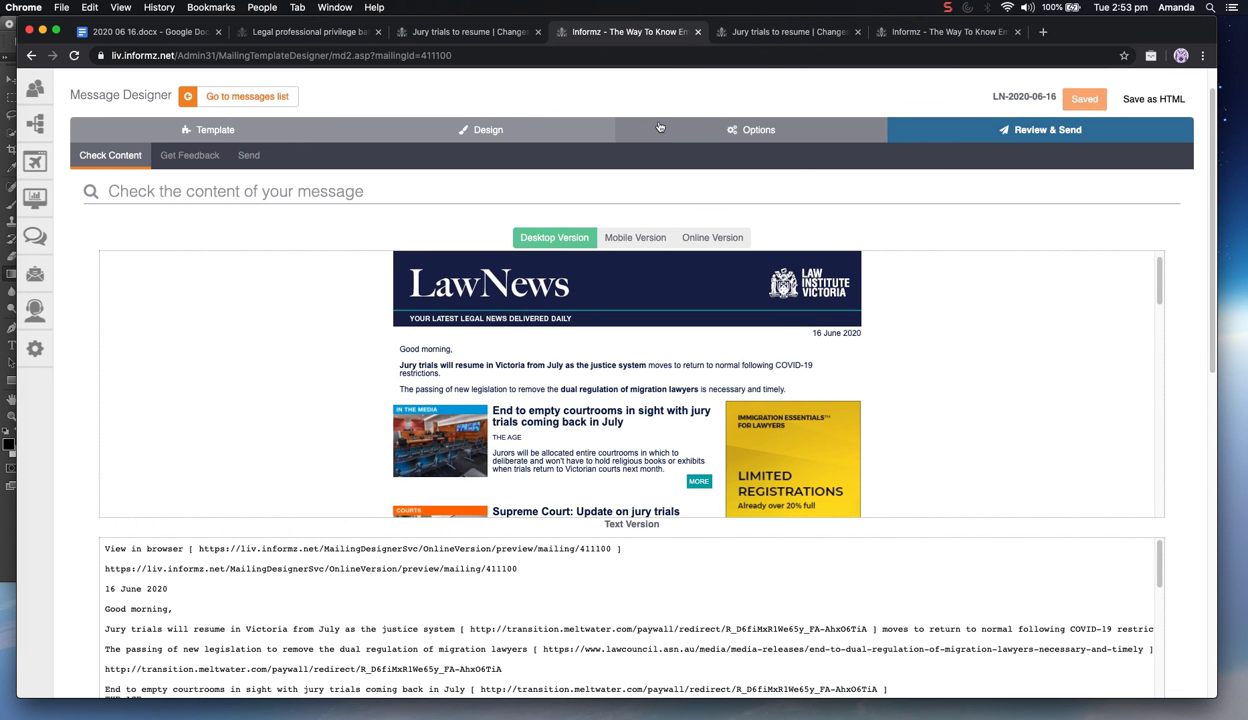
# In the message's Targeting options, include the LawNews subscribers group from Main Folder and remove it again
pyautogui.click(772, 138)
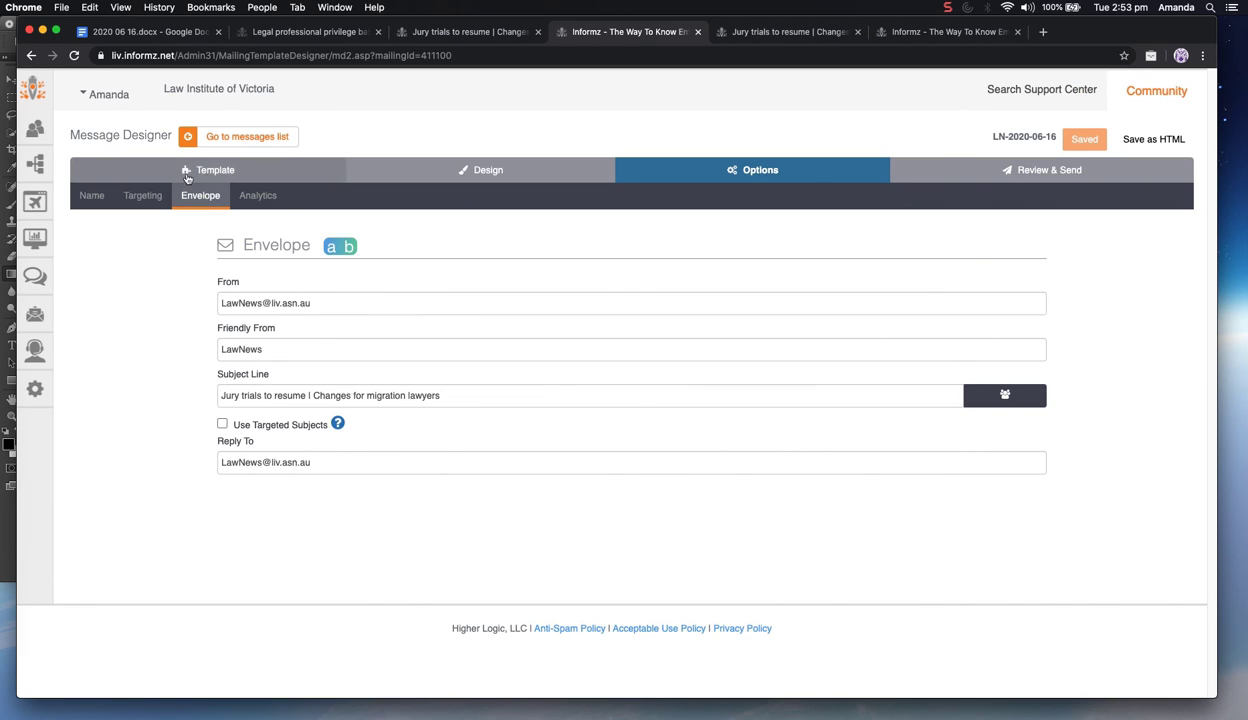
pyautogui.click(143, 195)
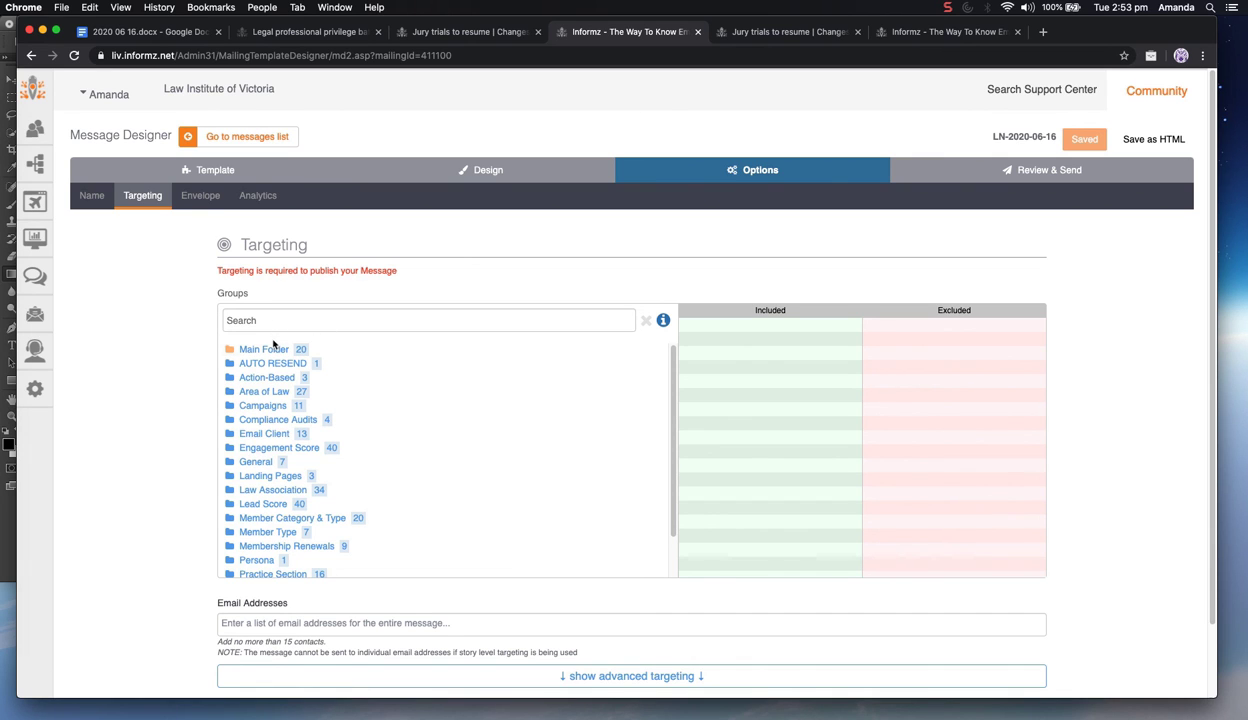
pyautogui.click(265, 350)
pyautogui.moveTo(242, 272); pyautogui.dragTo(428, 297)
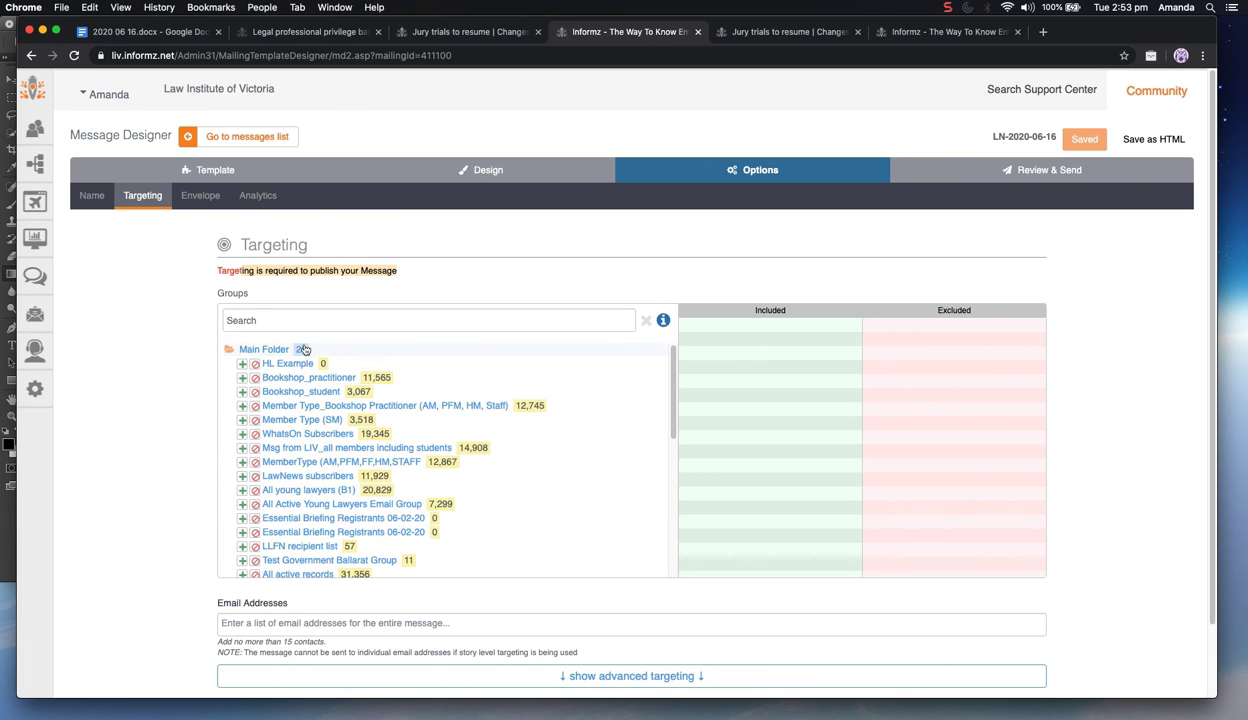
pyautogui.scroll(-1, 250, 350)
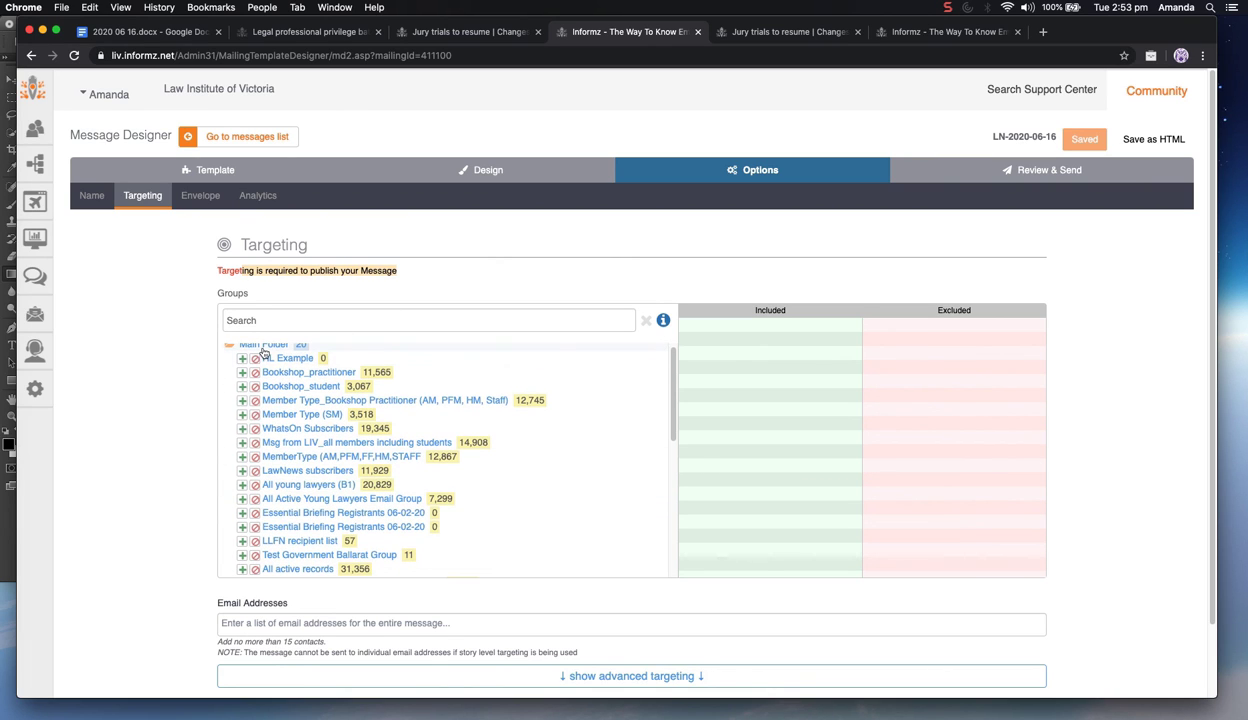
pyautogui.scroll(1, 262, 358)
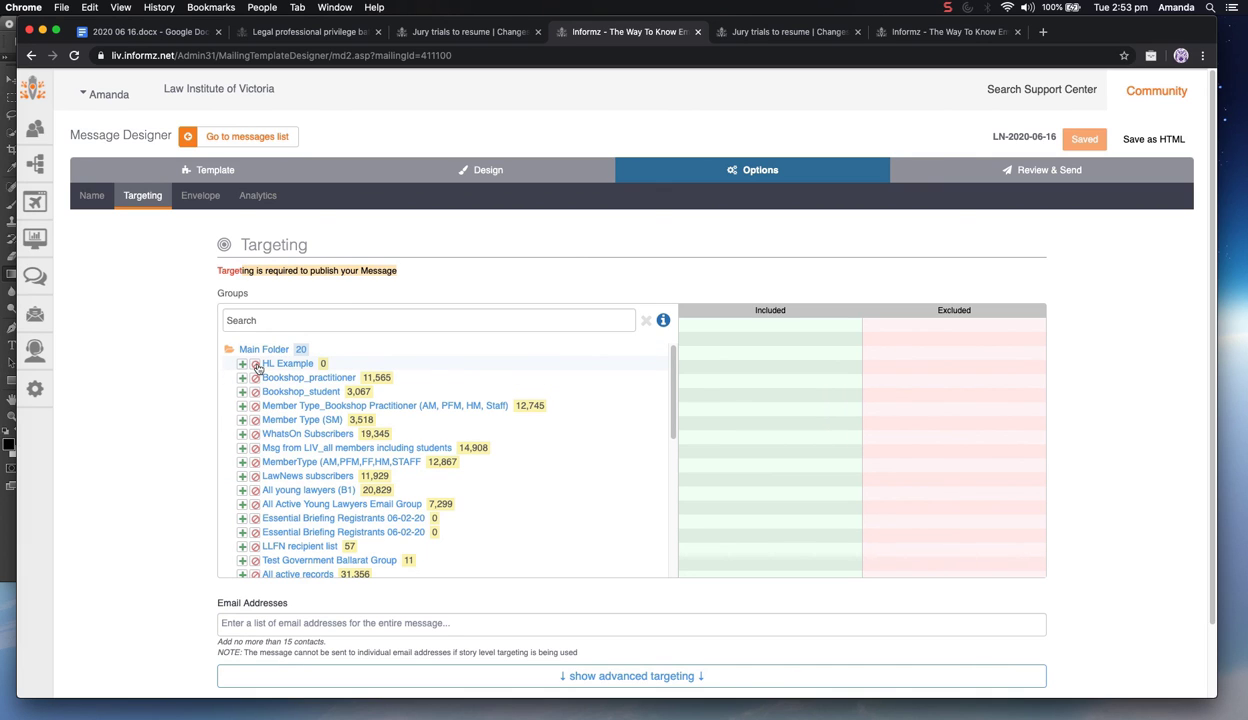
pyautogui.click(241, 478)
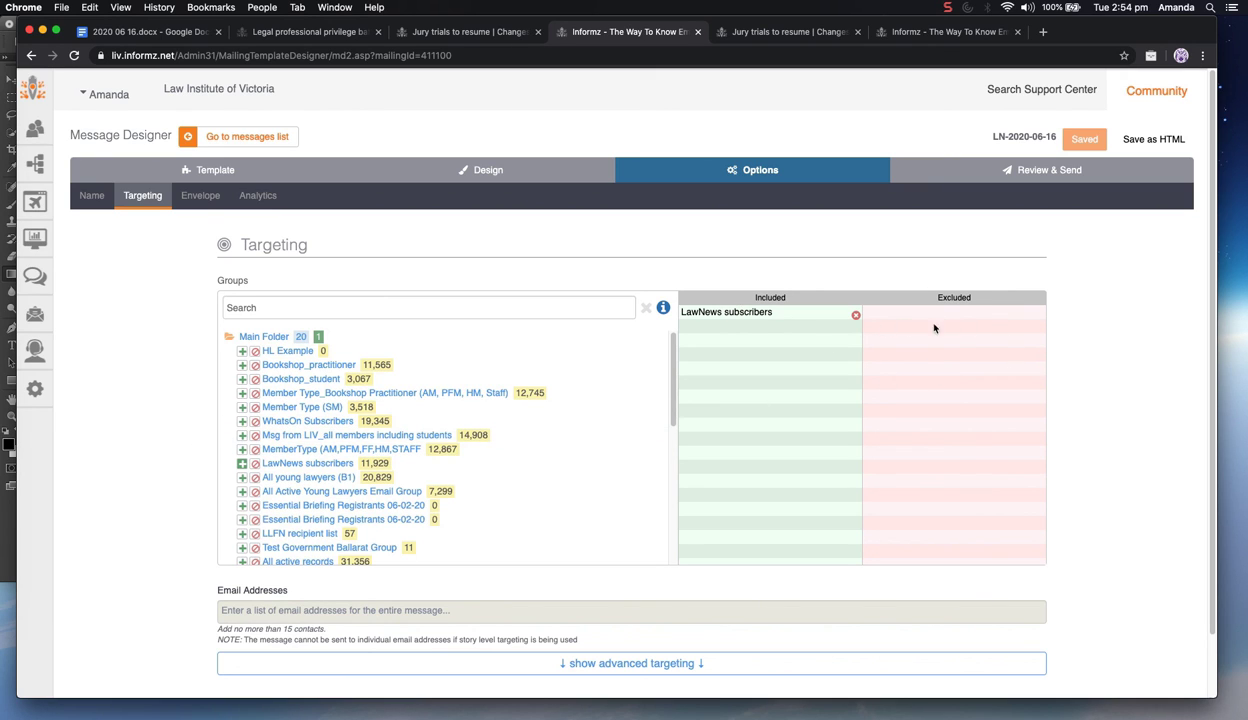
pyautogui.click(856, 317)
pyautogui.scroll(-10, 611, 448)
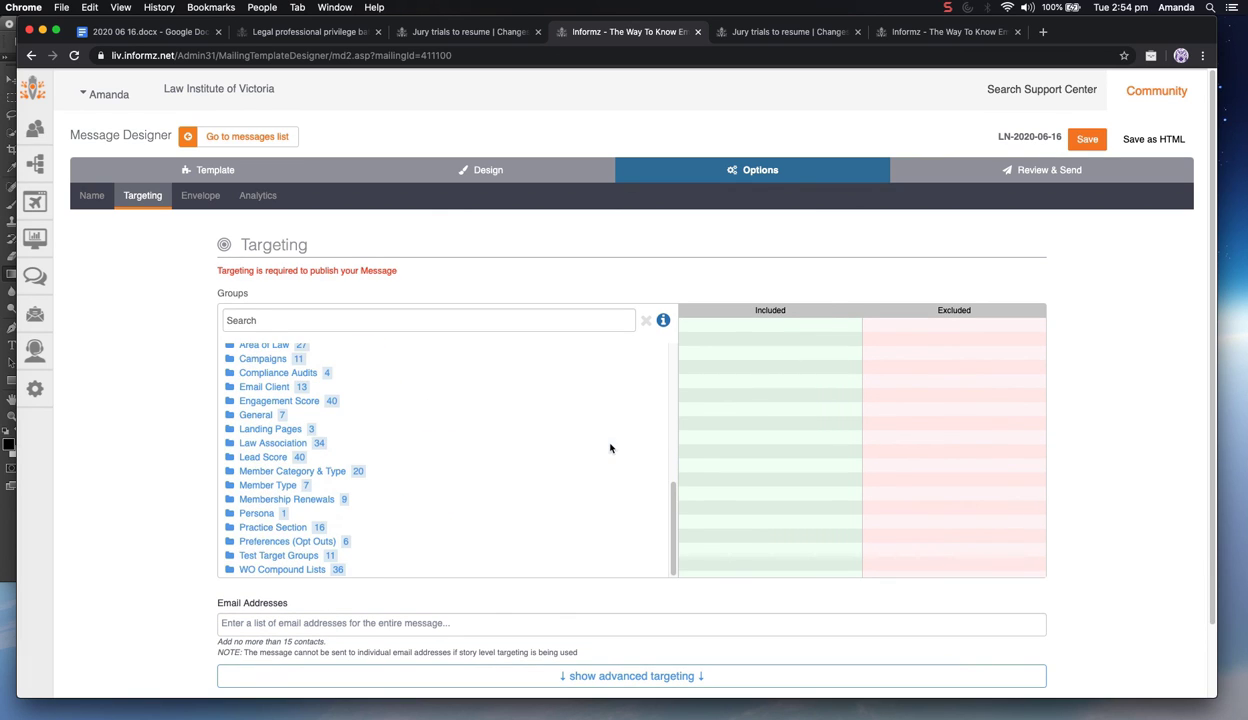
# Examine the feedback and Send sections of Review & Send, including the Send Message Now scheduling option
pyautogui.click(966, 180)
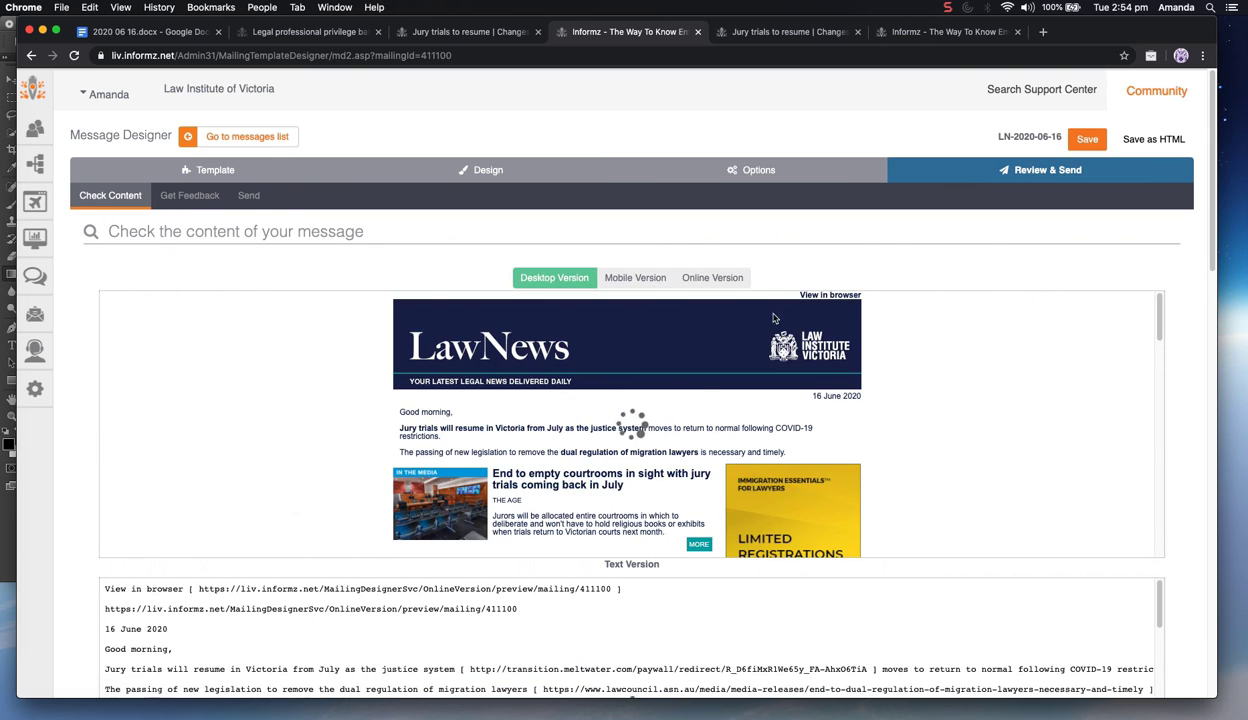
pyautogui.scroll(-15, 664, 450)
pyautogui.scroll(-1, 667, 446)
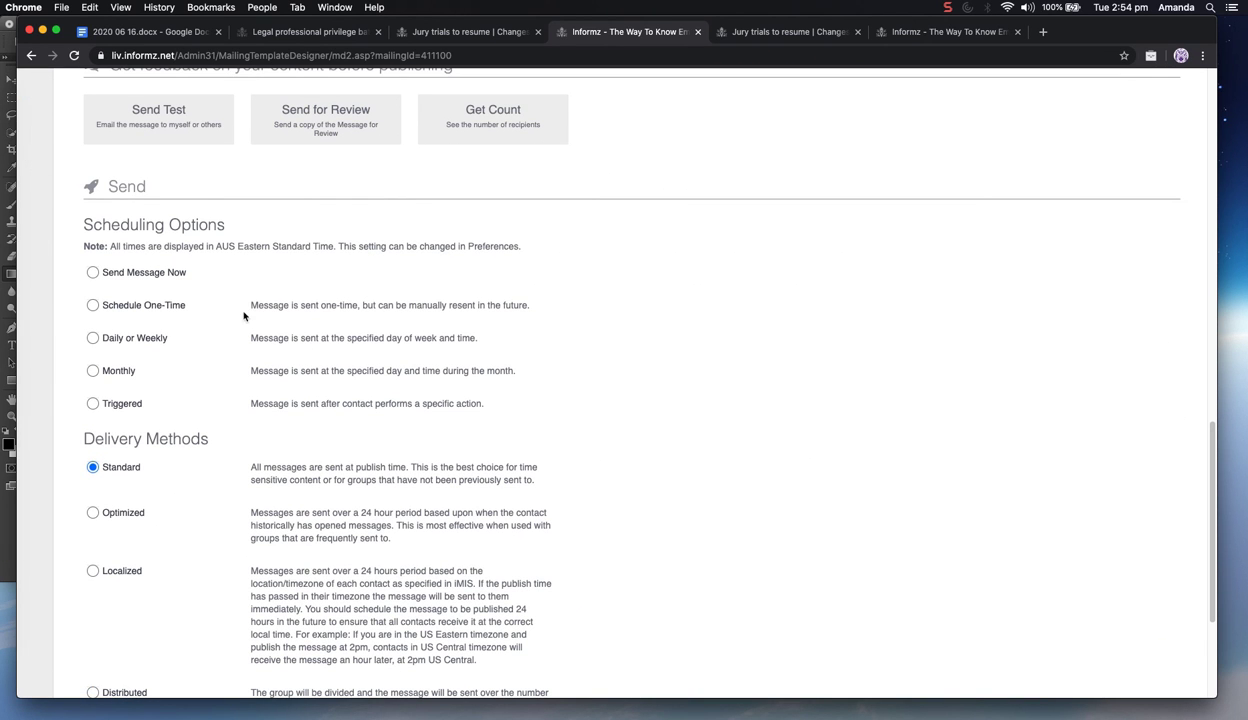
pyautogui.click(130, 277)
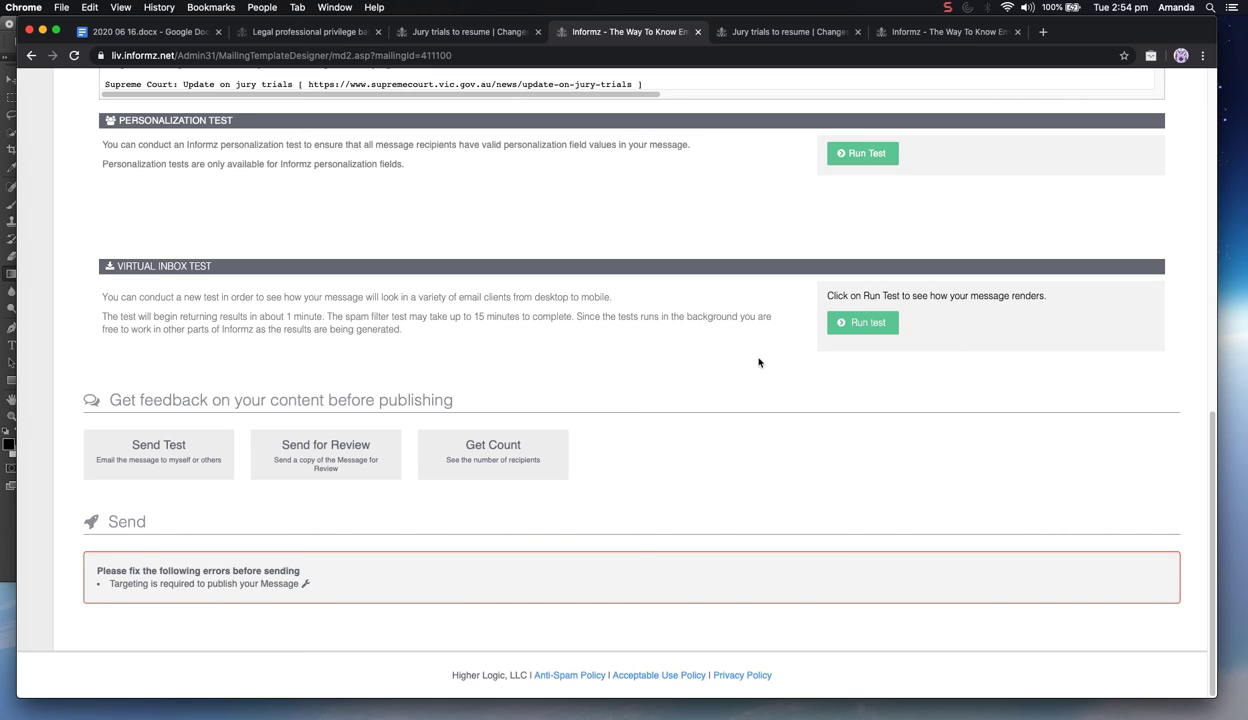
pyautogui.scroll(15, 759, 362)
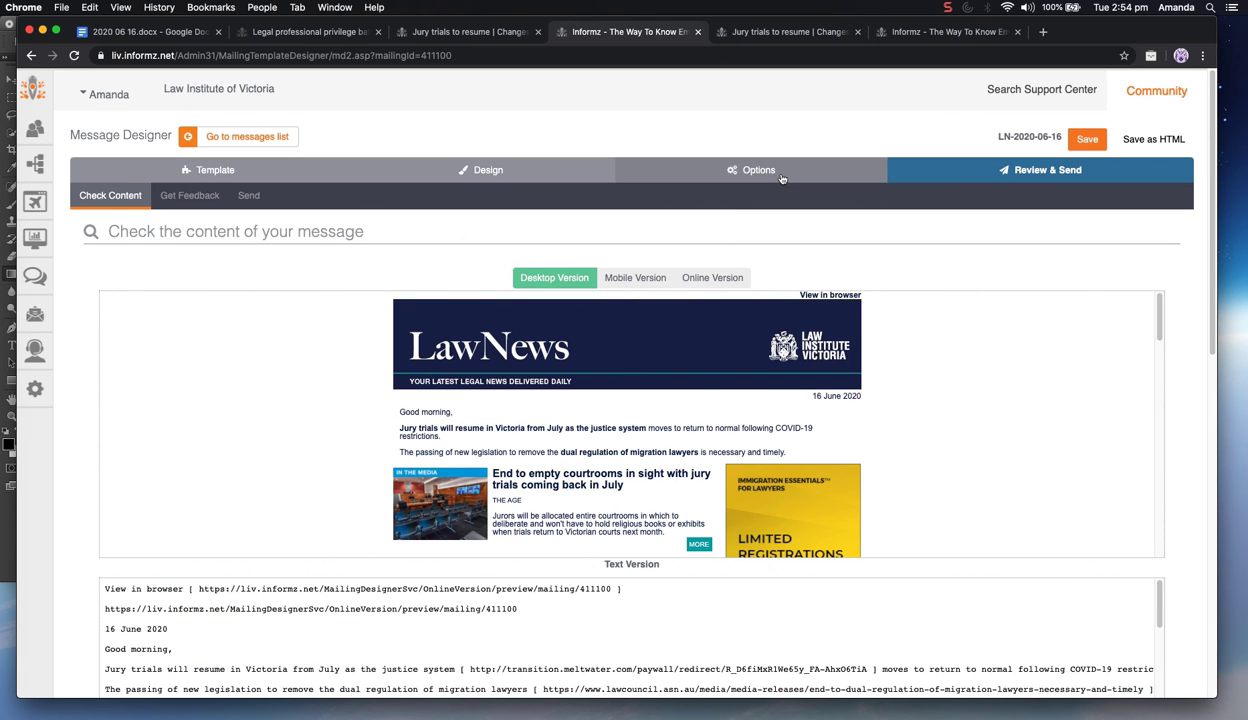
# Include the HL Example group from Main Folder in the message's targeting
pyautogui.click(782, 179)
pyautogui.click(261, 348)
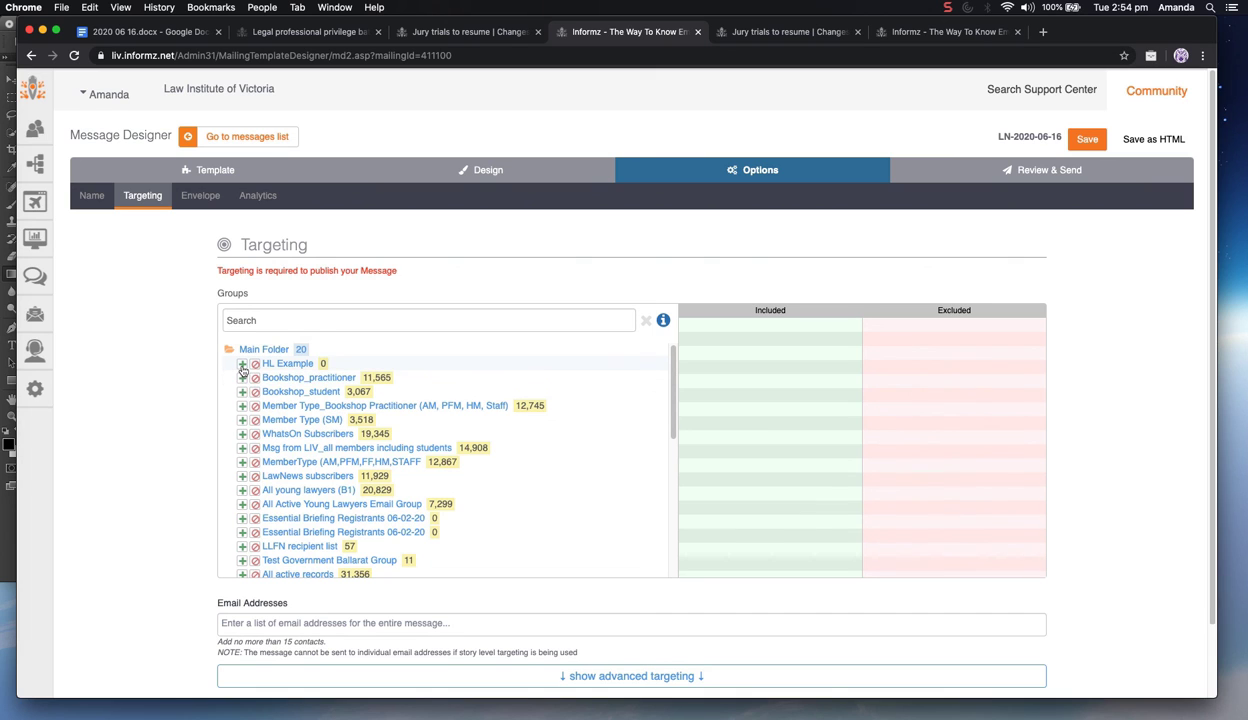
pyautogui.click(242, 366)
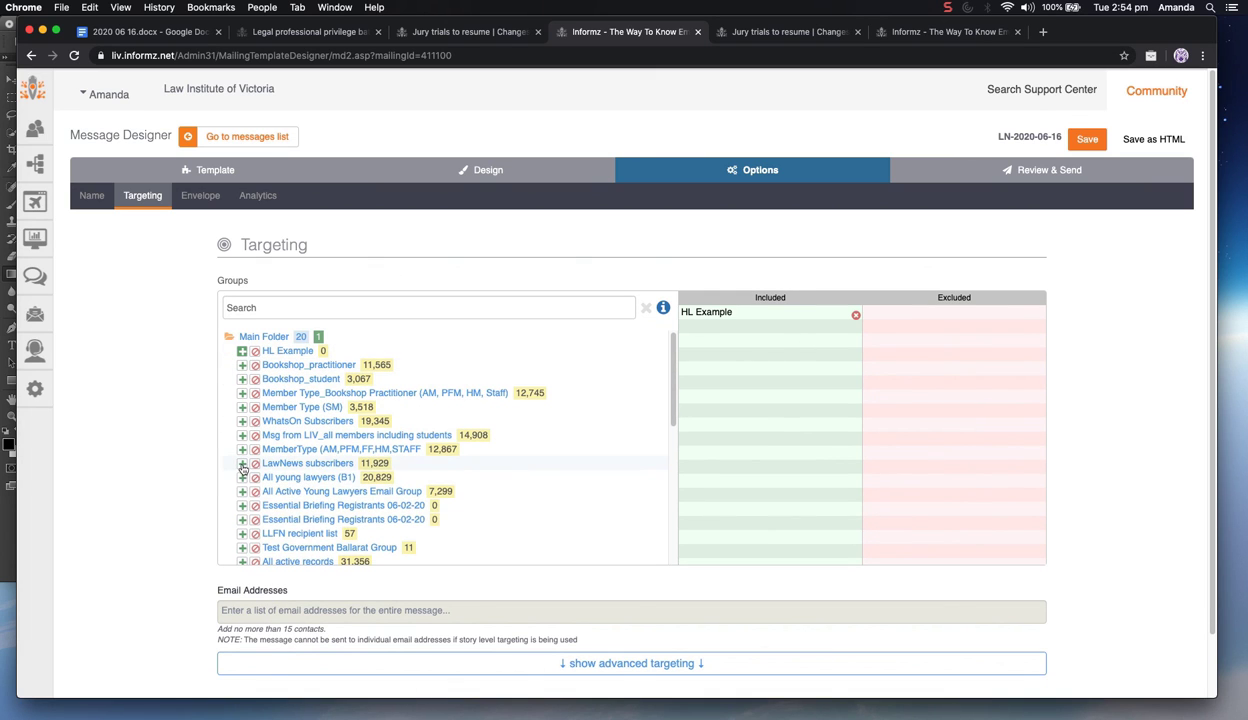
# Check the email's desktop preview in Review & Send and open a test send with the HTML format
pyautogui.click(1049, 176)
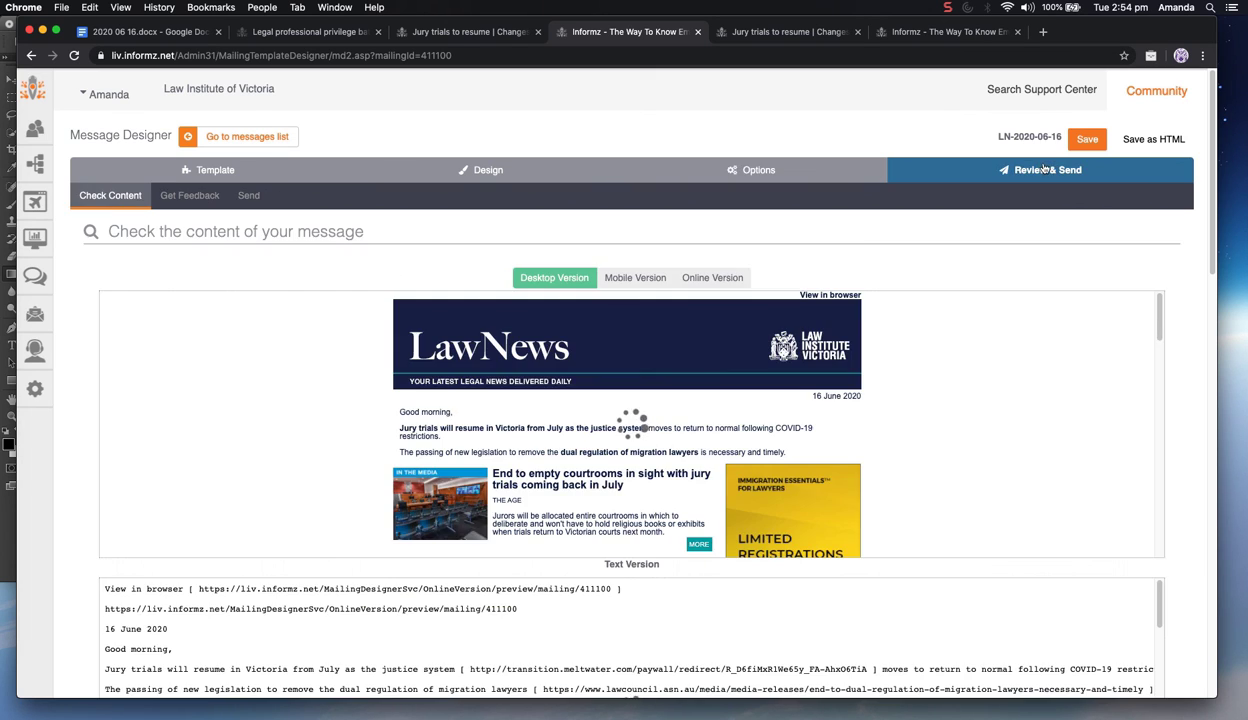
pyautogui.scroll(-6, 306, 300)
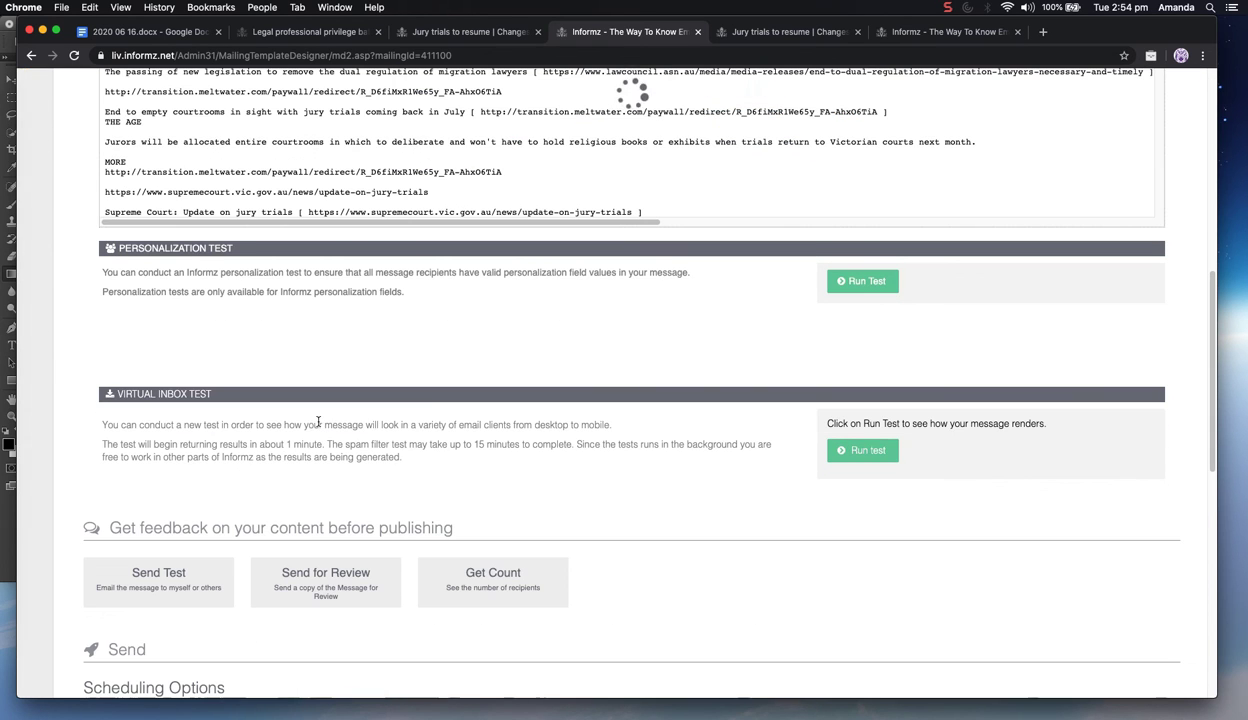
pyautogui.scroll(6, 270, 295)
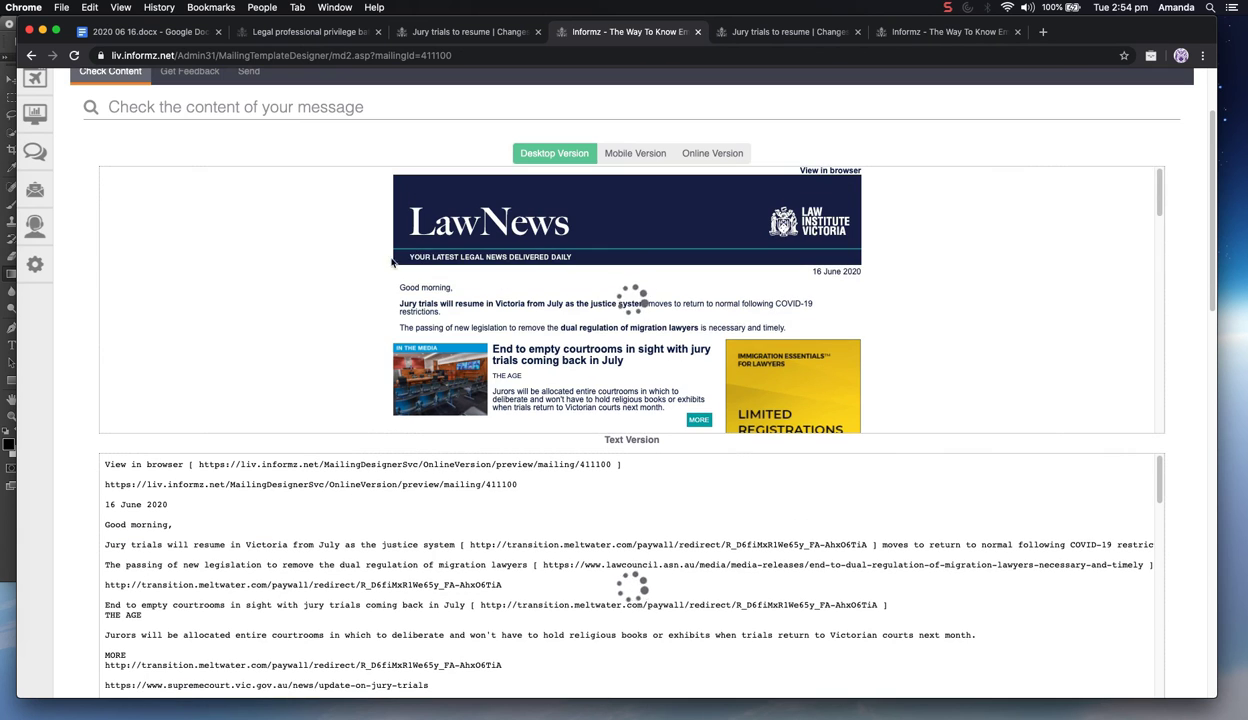
pyautogui.scroll(-3, 284, 287)
pyautogui.scroll(-3, 197, 428)
pyautogui.scroll(-3, 757, 416)
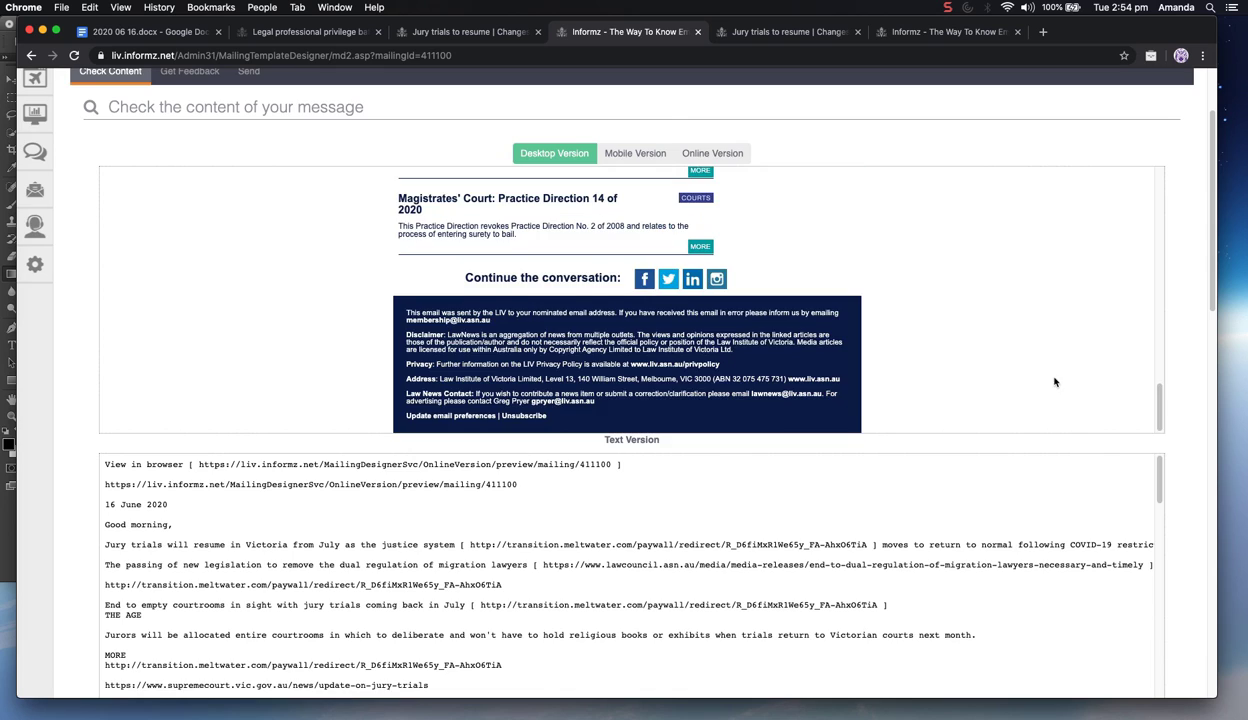
pyautogui.scroll(-6, 1012, 398)
pyautogui.click(168, 300)
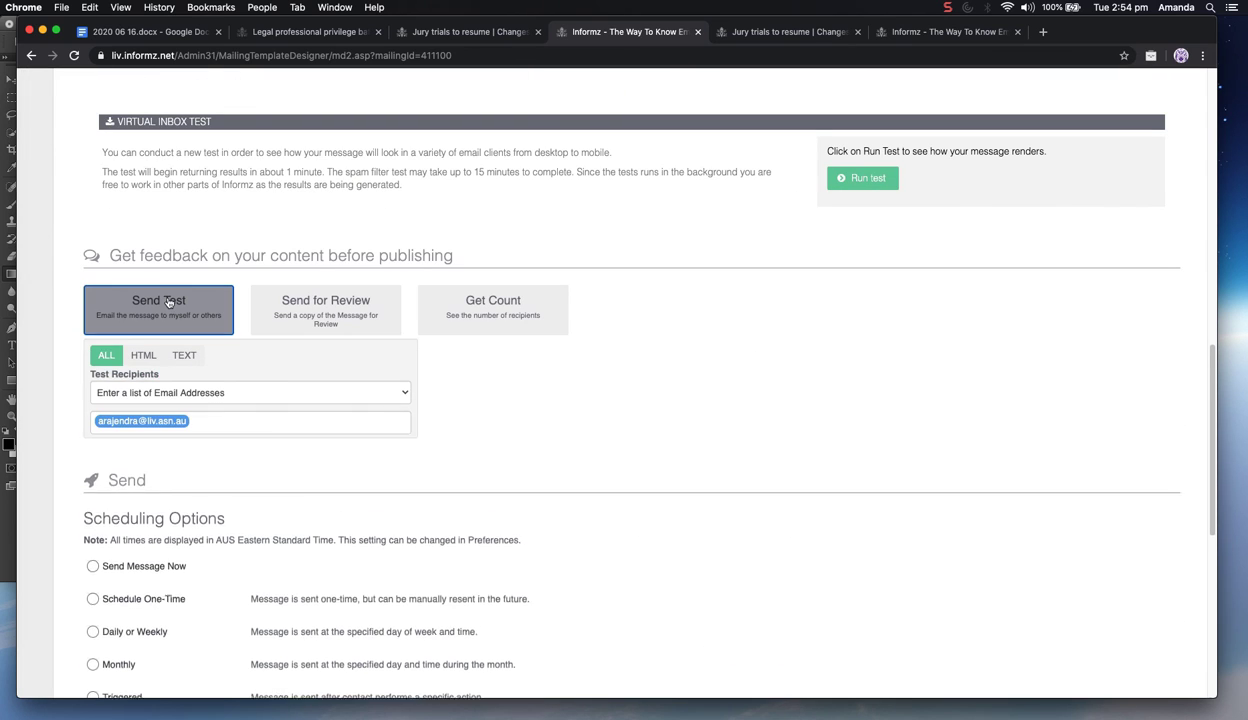
pyautogui.click(144, 356)
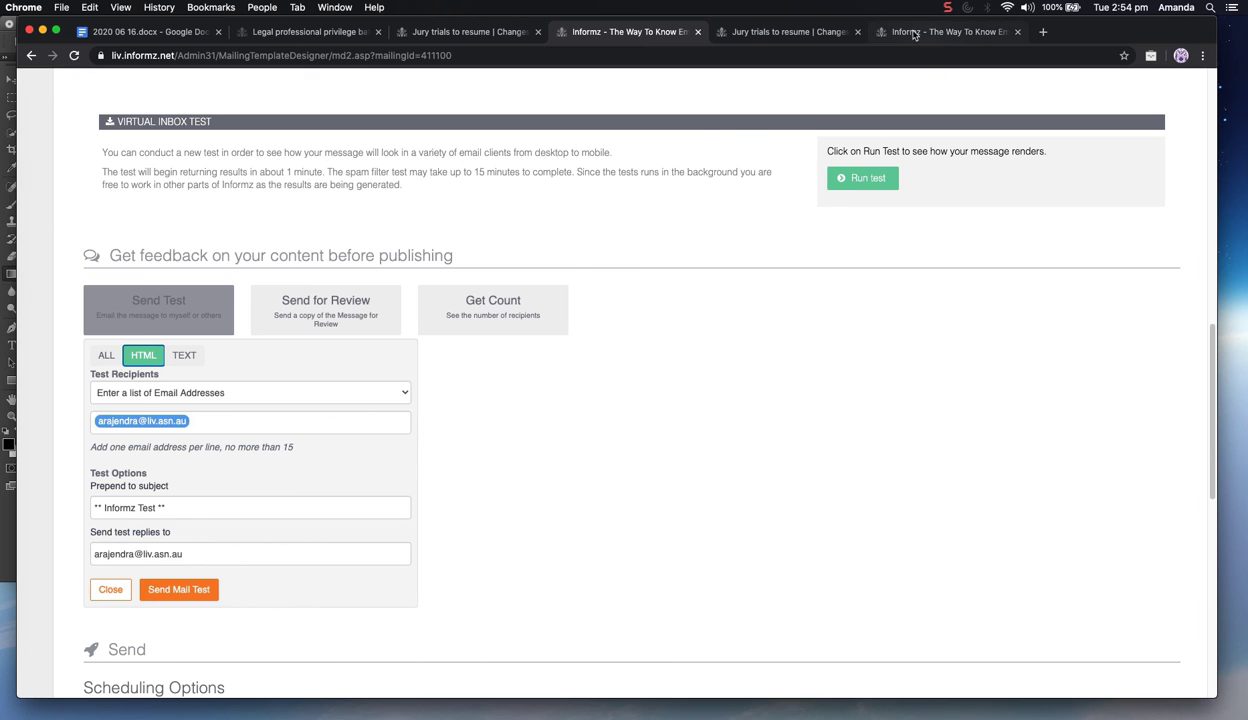
# Set the test's subject prefix to "LAwNews draft testing example", send the mail test and dismiss the confirmation
pyautogui.click(765, 31)
pyautogui.scroll(2, 492, 410)
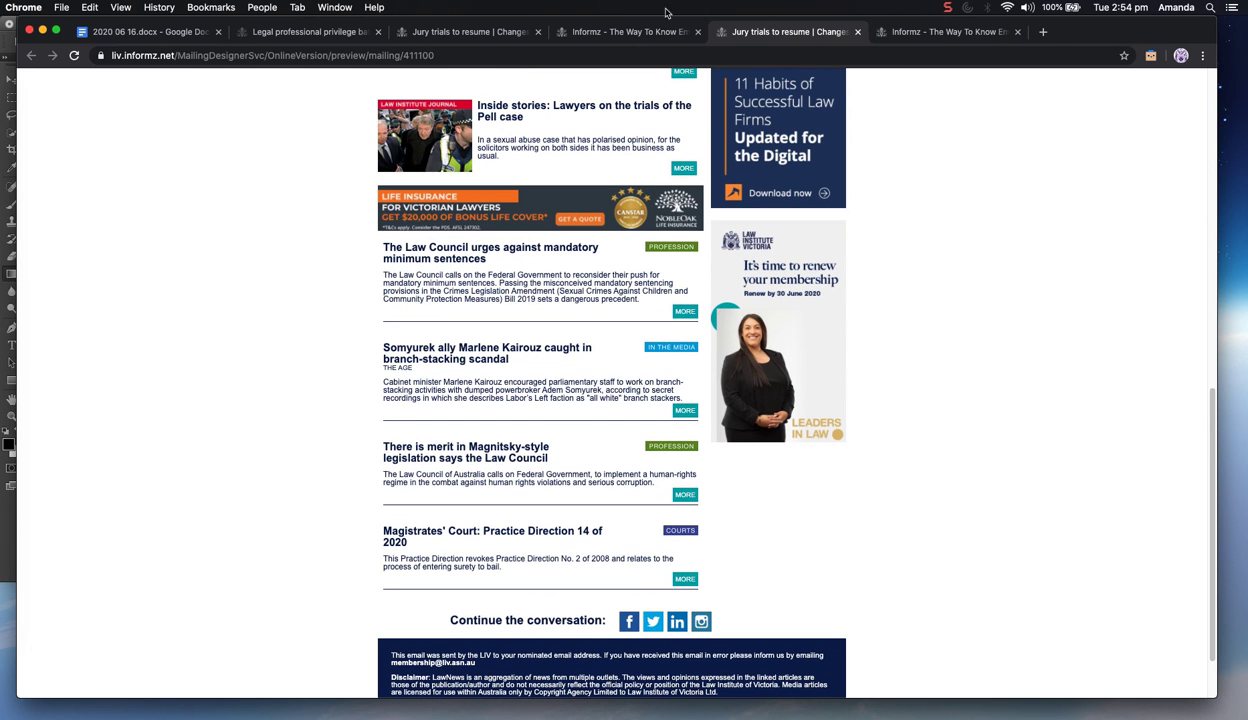
pyautogui.click(588, 31)
pyautogui.click(170, 498)
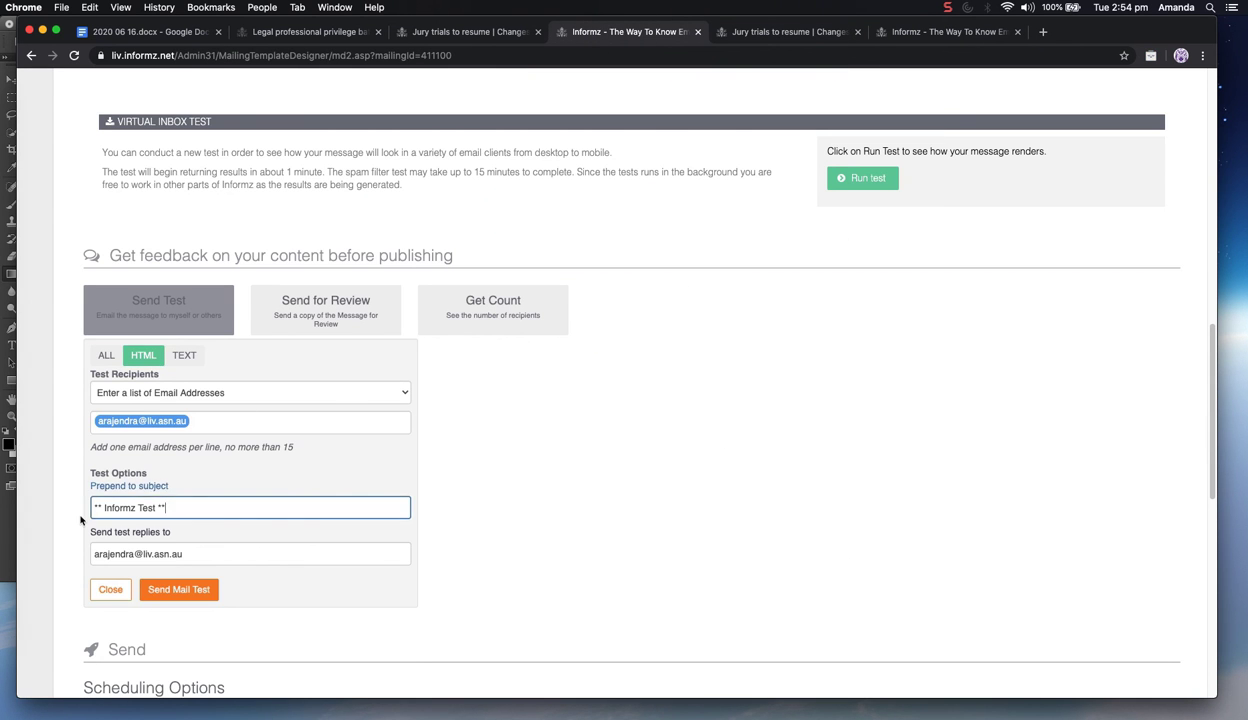
pyautogui.press('super+a')
pyautogui.write('L')
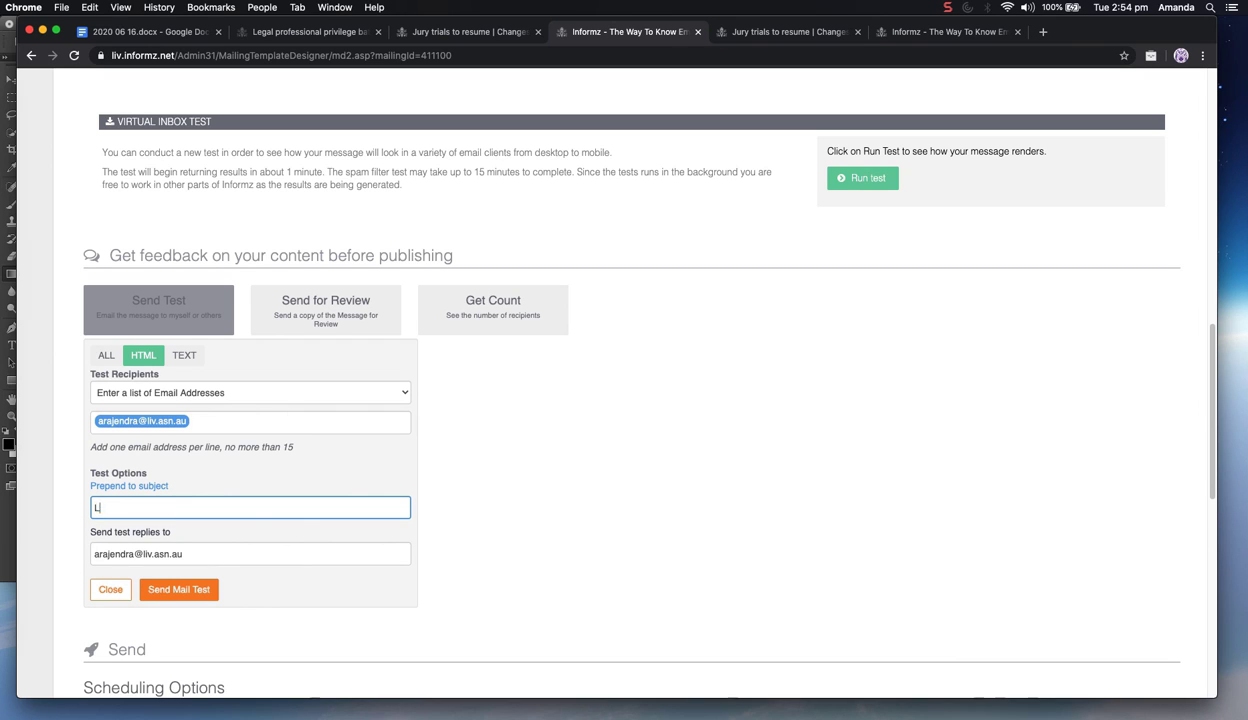
pyautogui.write('AwNews draft testing example')
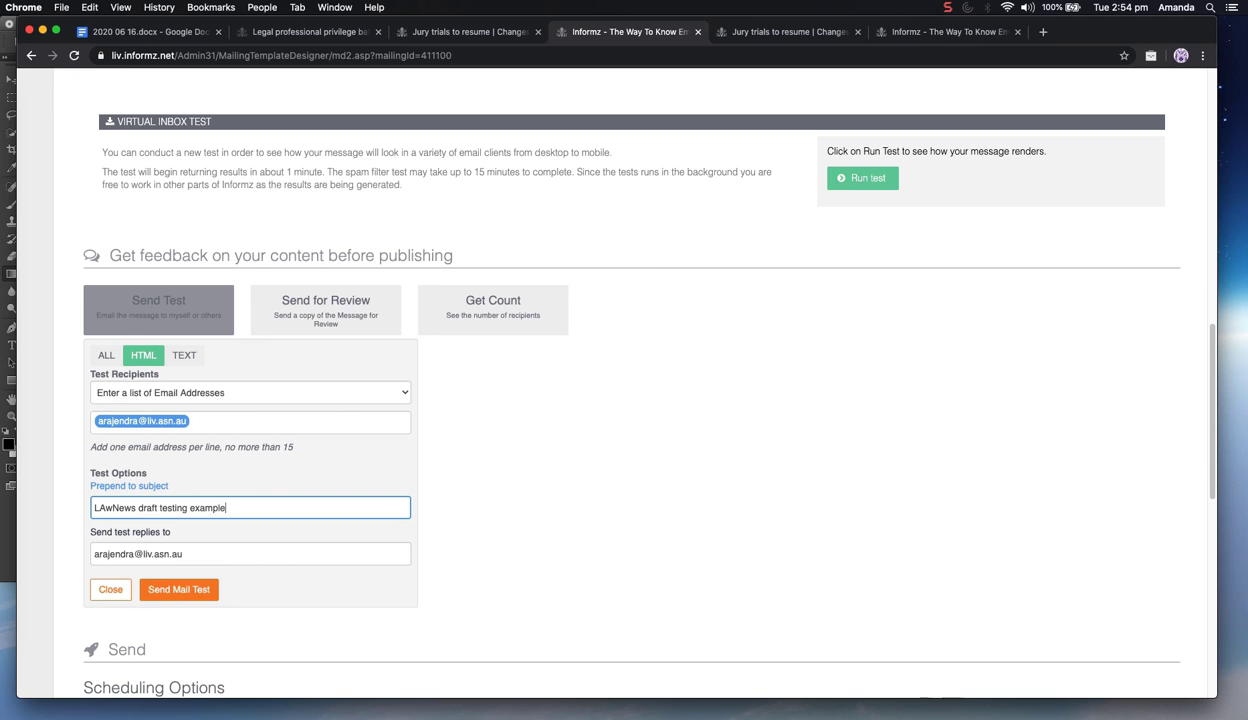
pyautogui.click(186, 574)
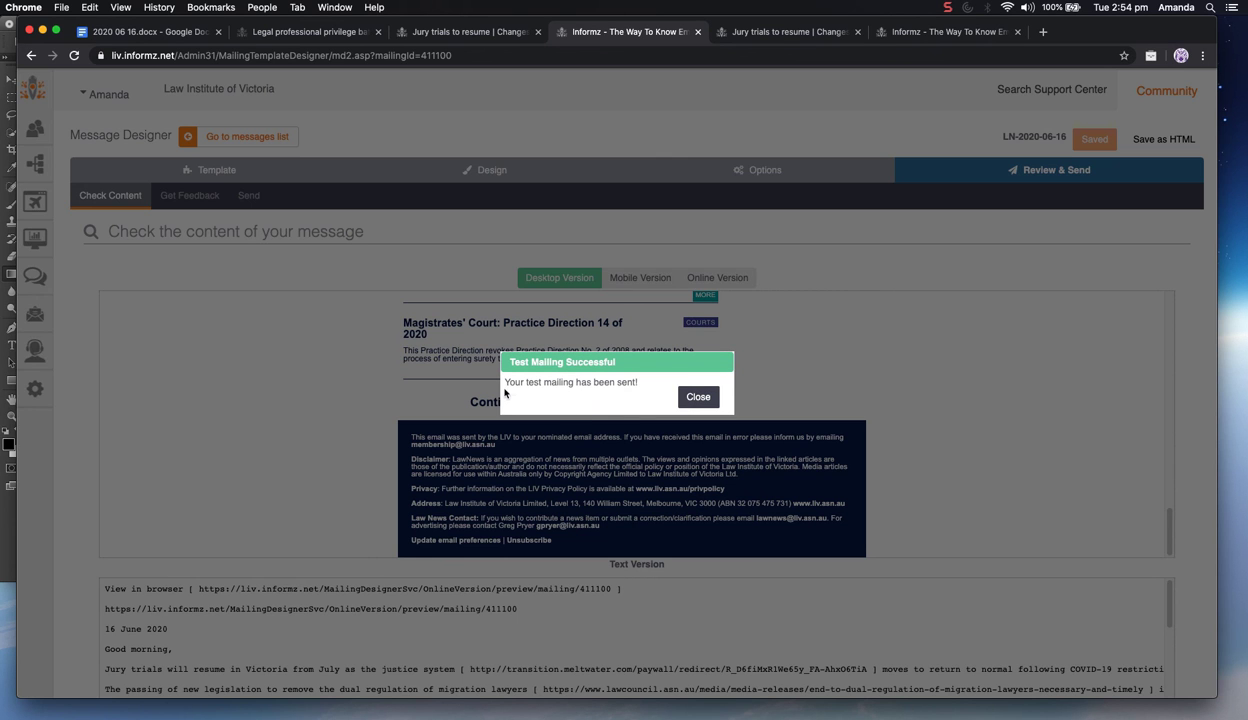
pyautogui.moveTo(521, 382); pyautogui.dragTo(624, 380)
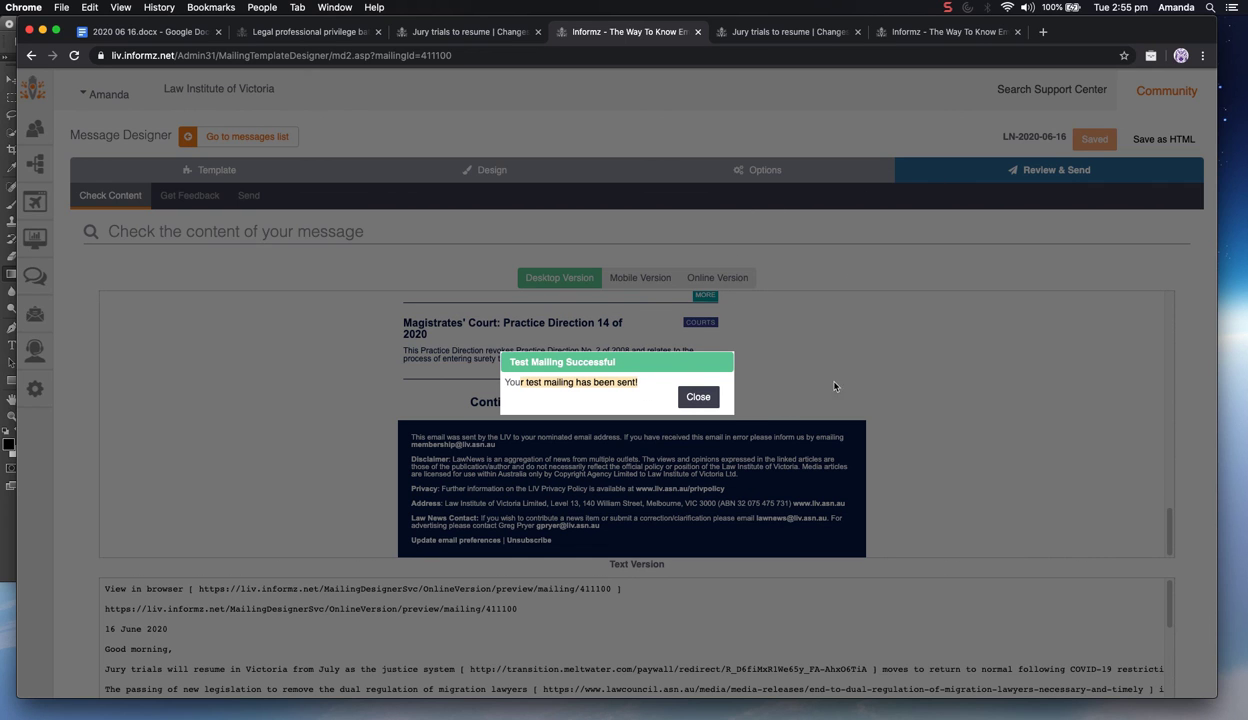
pyautogui.click(697, 399)
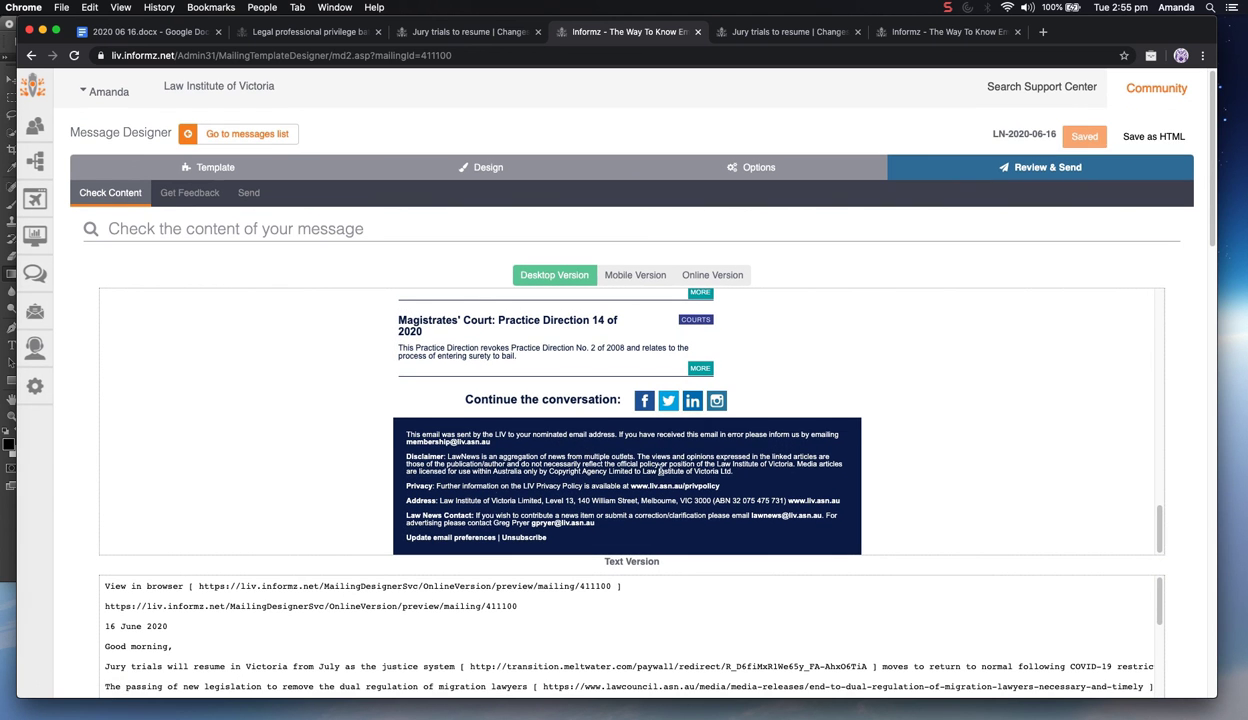
# Choose Send Message Now as the message's scheduling option and read its note
pyautogui.scroll(-15, 1098, 374)
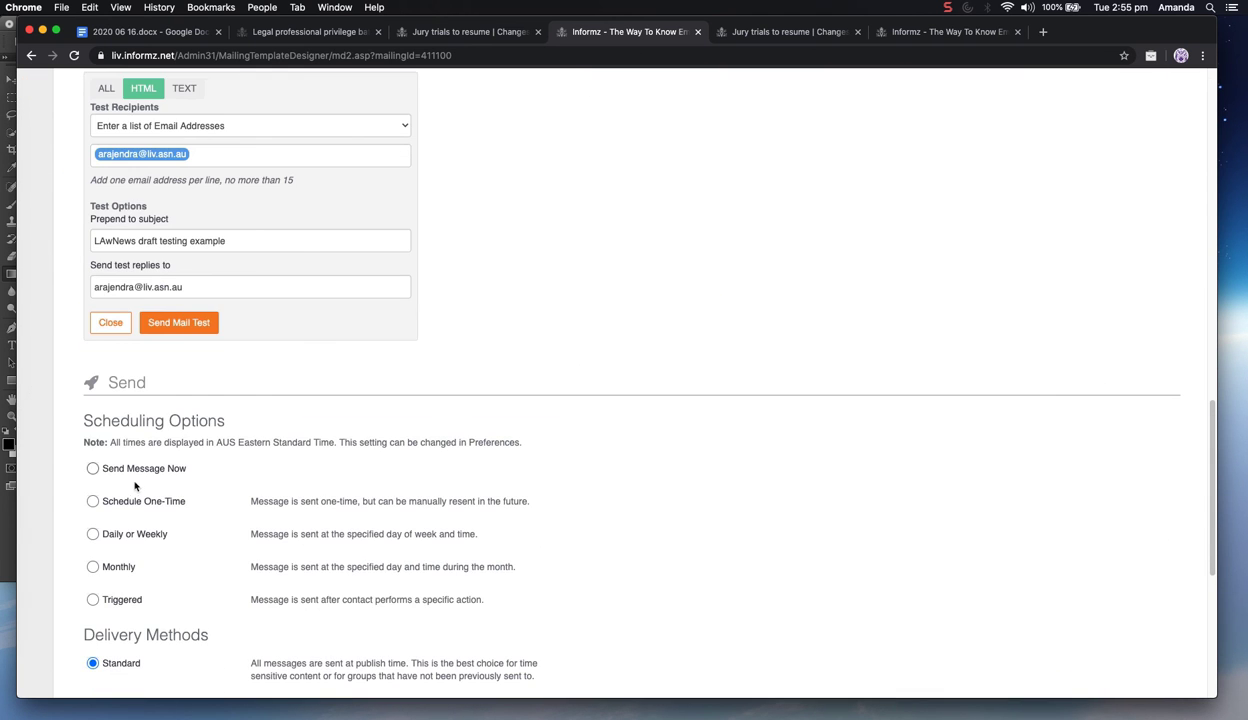
pyautogui.click(139, 470)
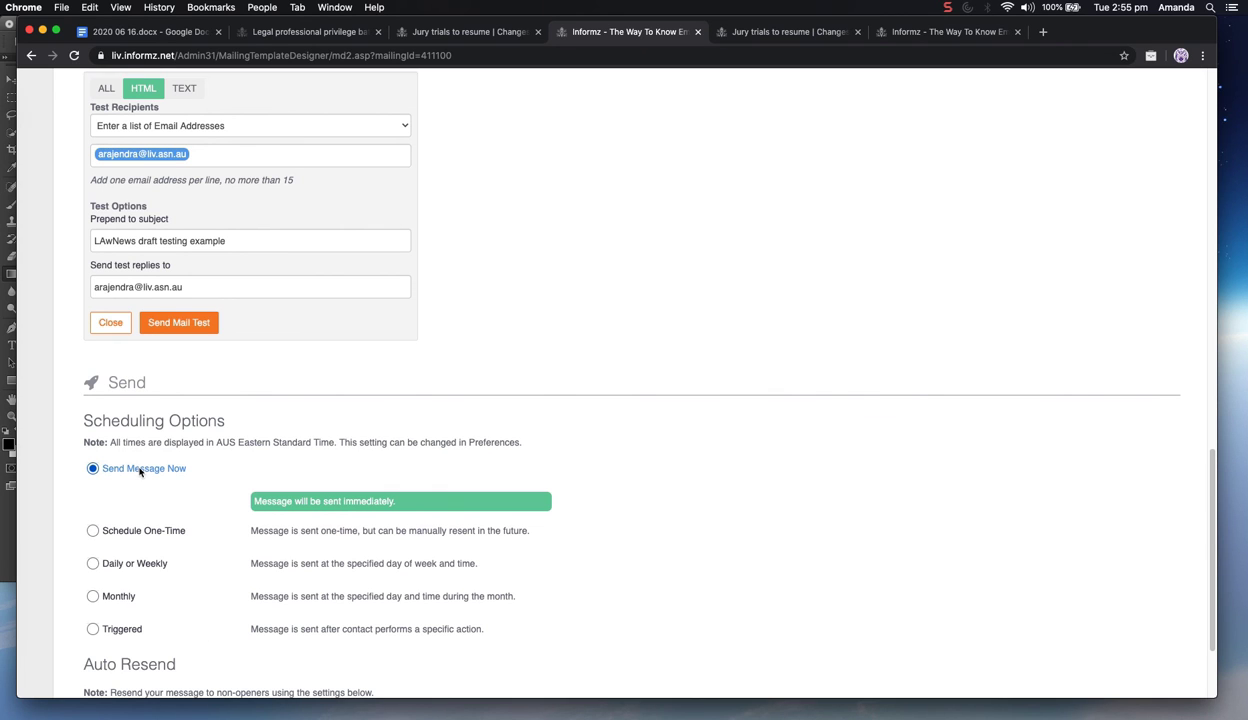
pyautogui.moveTo(282, 500); pyautogui.dragTo(407, 494)
pyautogui.scroll(-3, 822, 505)
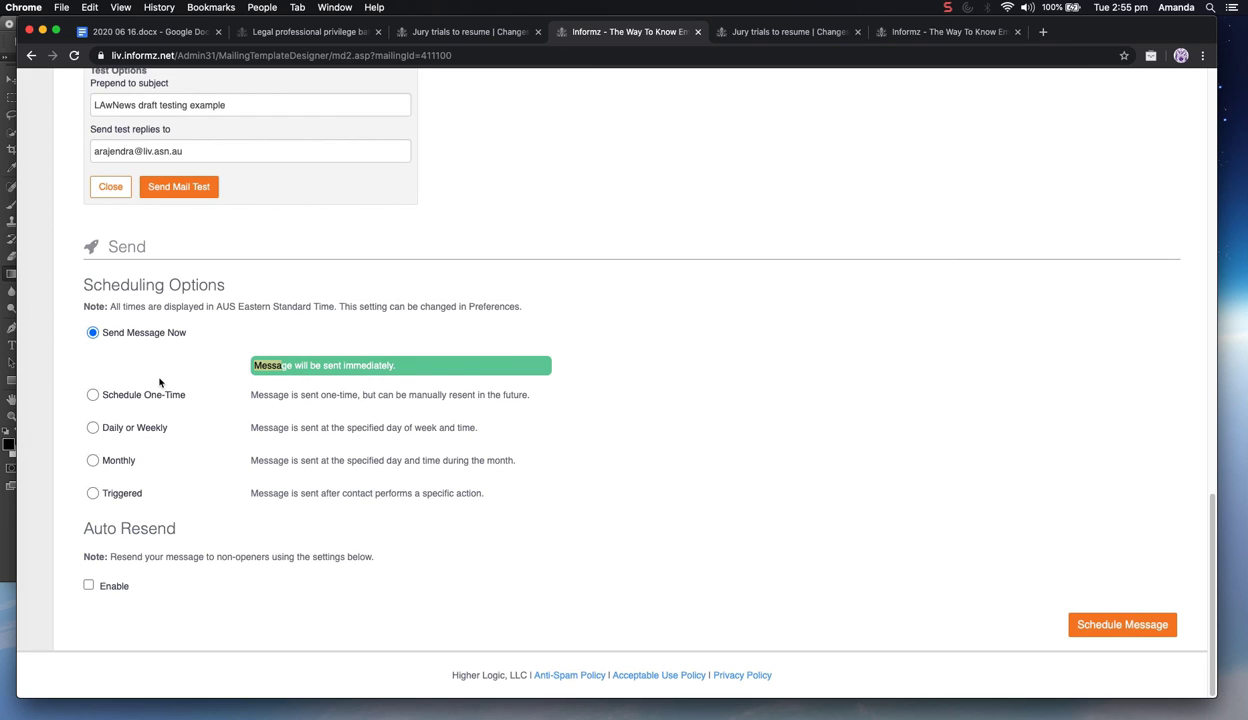
# Choose Schedule One-Time for the message and set the date and time to 06/16/2020 04:00 PM
pyautogui.click(142, 398)
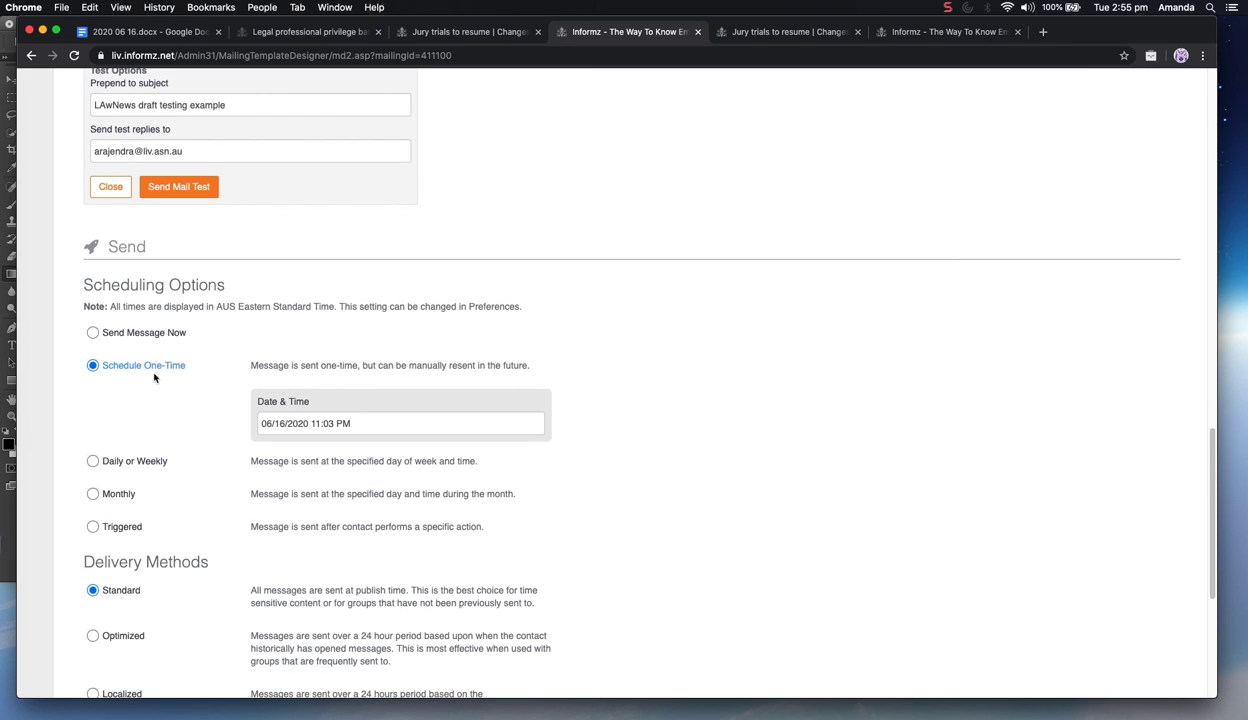
pyautogui.click(290, 426)
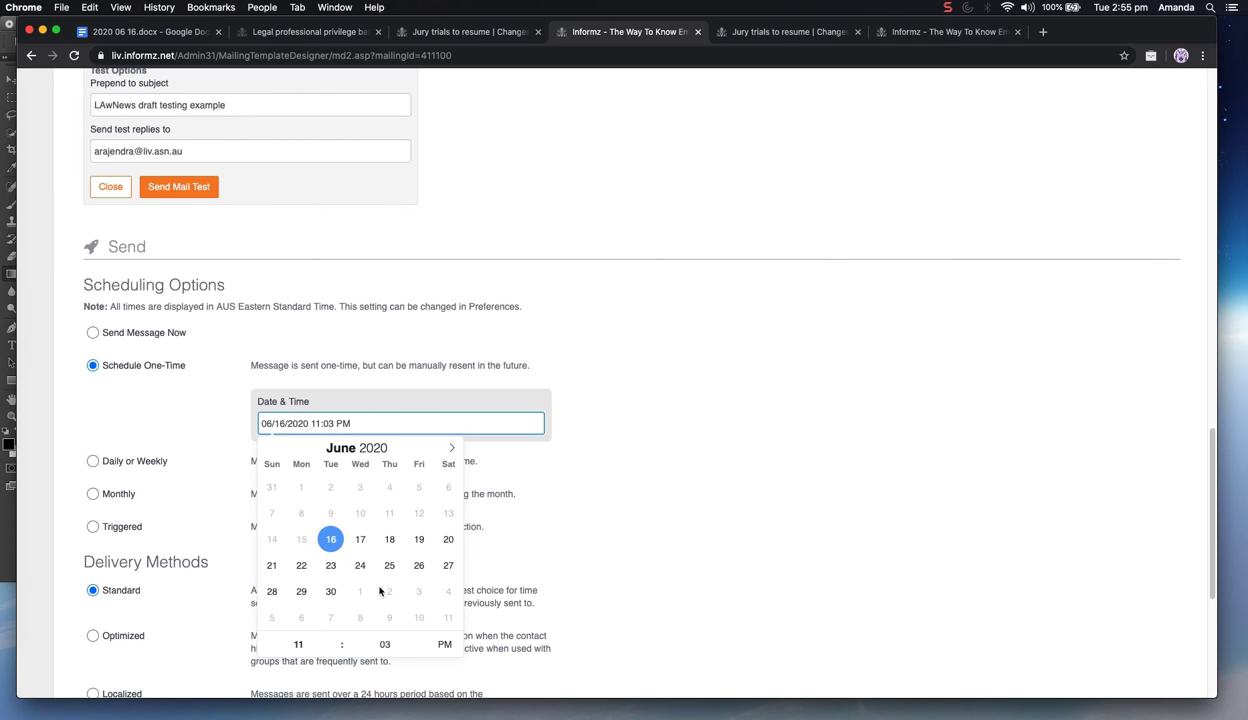
pyautogui.click(308, 645)
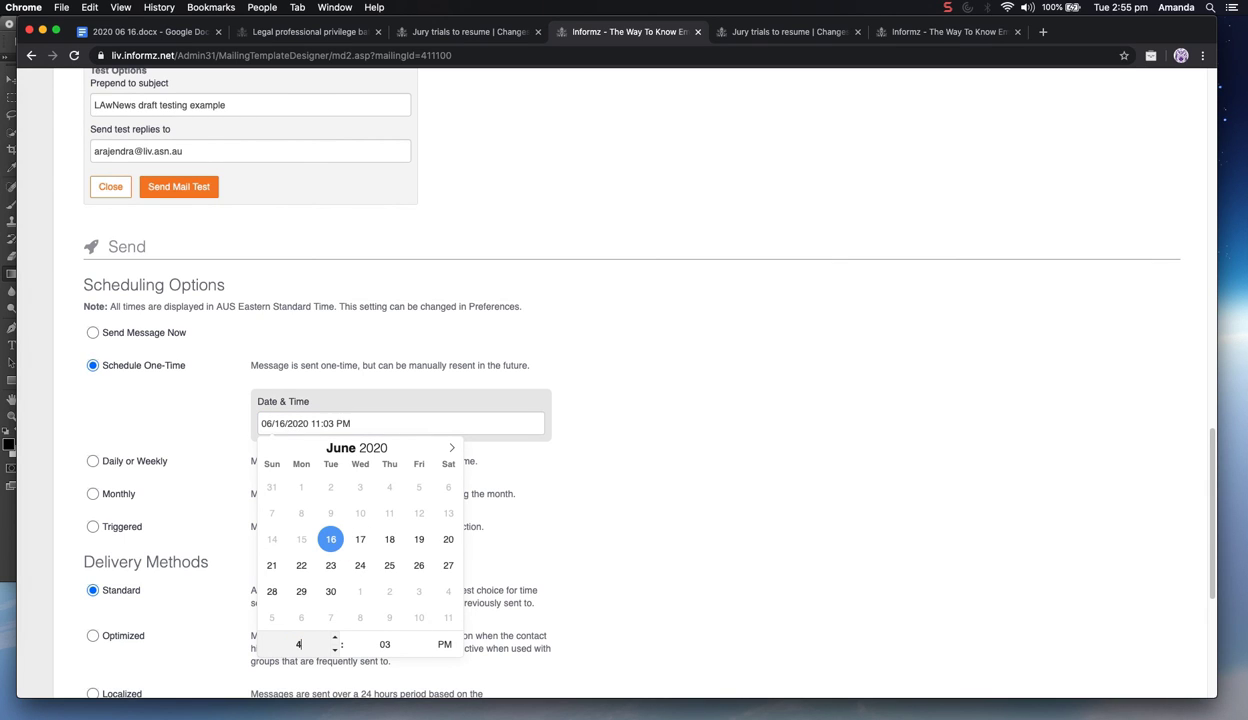
pyautogui.write('4')
pyautogui.press('Tab')
pyautogui.write('00')
pyautogui.press('Tab')
pyautogui.click(615, 579)
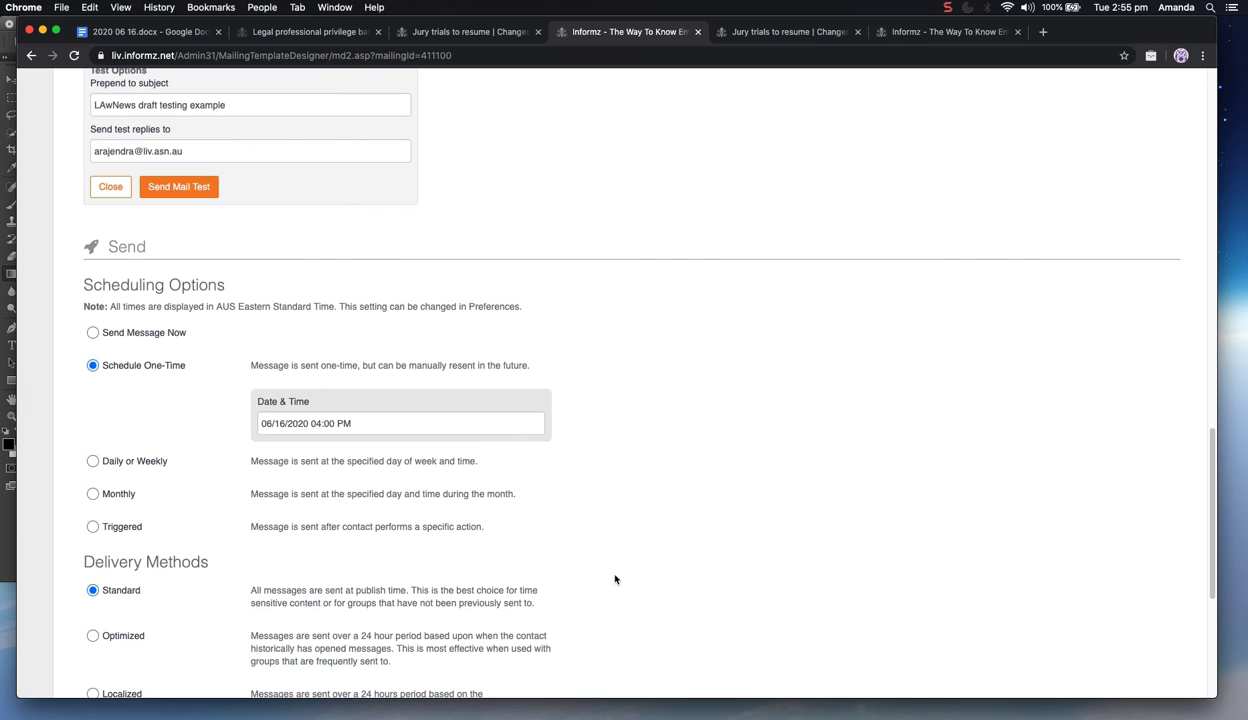
# Set the one-time send time to 06:00 PM, schedule the message and dismiss the confirmation
pyautogui.scroll(-5, 500, 466)
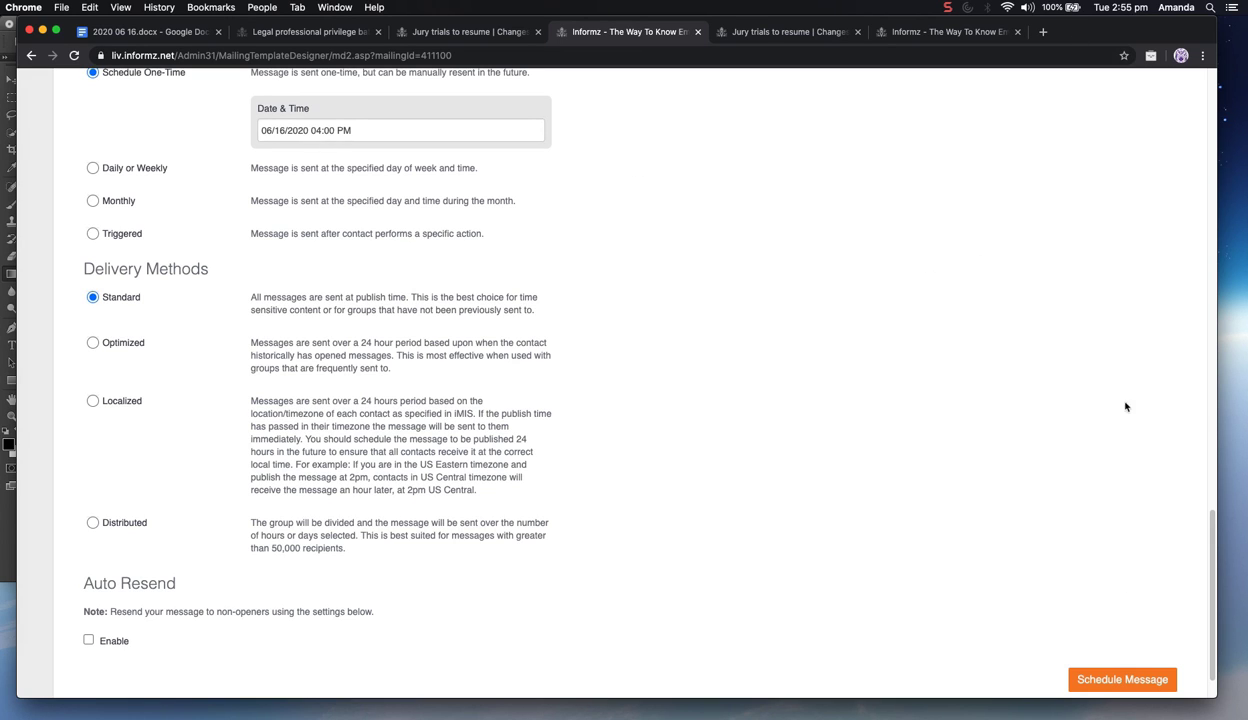
pyautogui.click(288, 132)
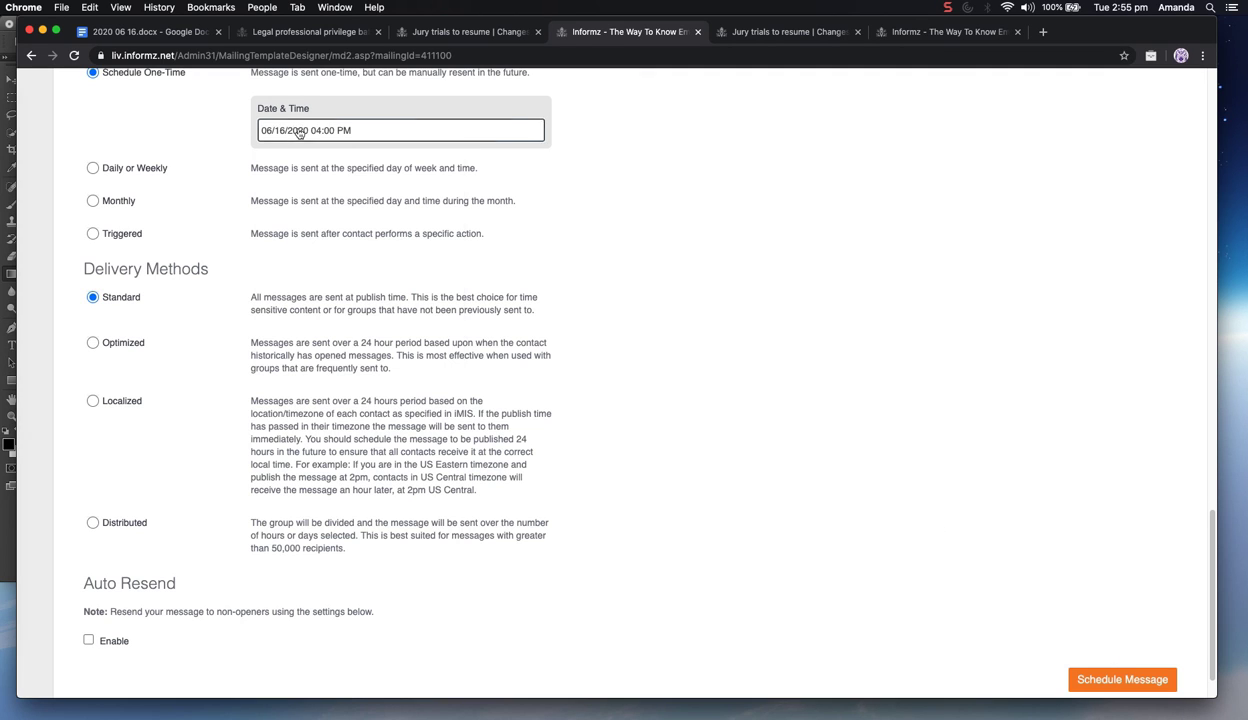
pyautogui.click(307, 354)
pyautogui.write('6')
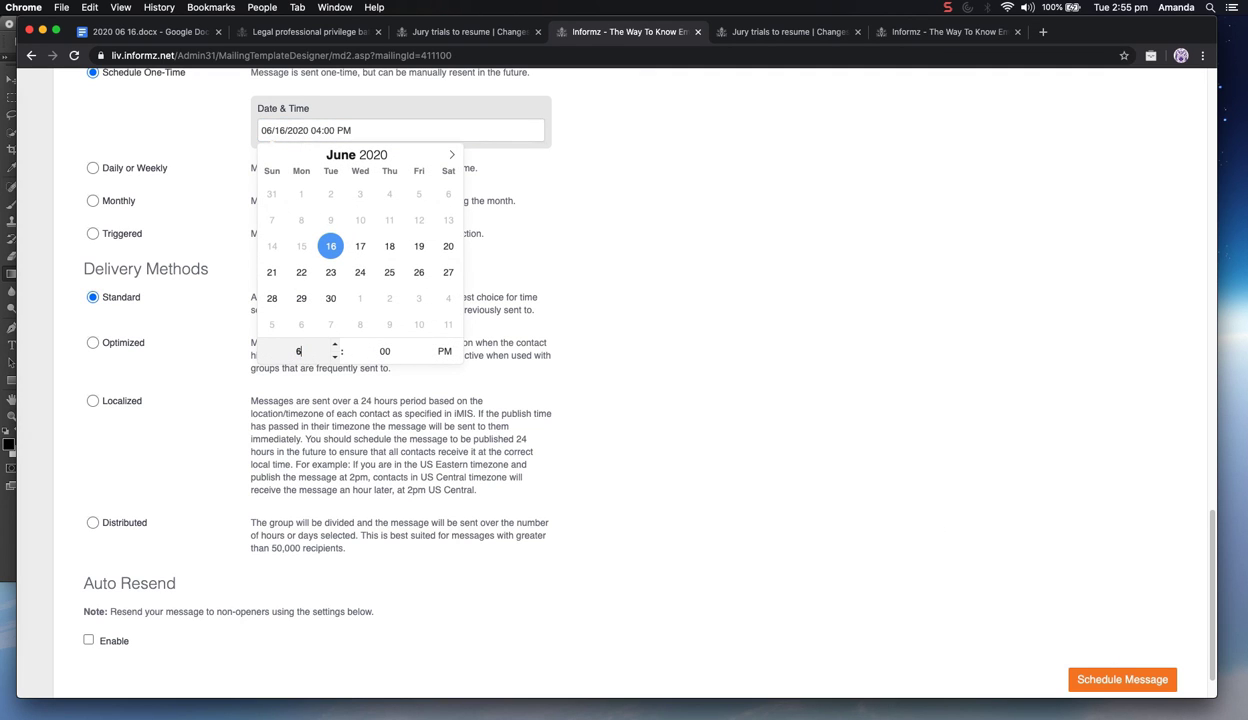
pyautogui.click(560, 346)
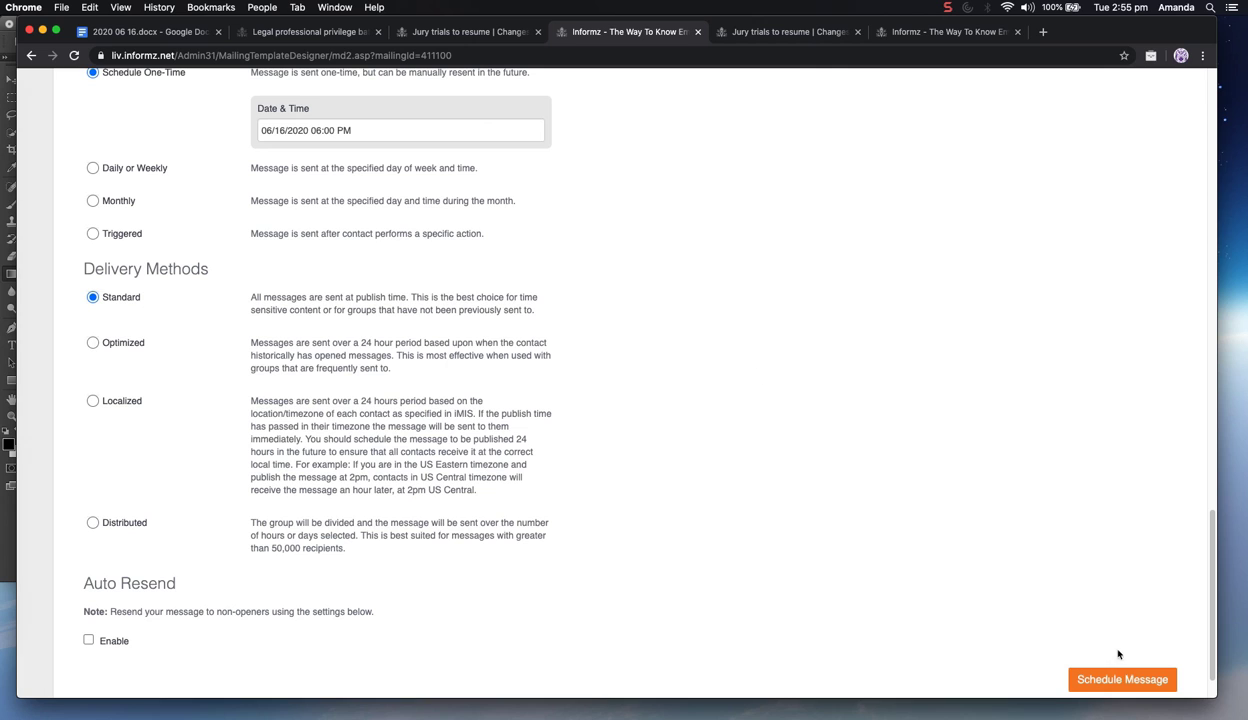
pyautogui.click(1099, 679)
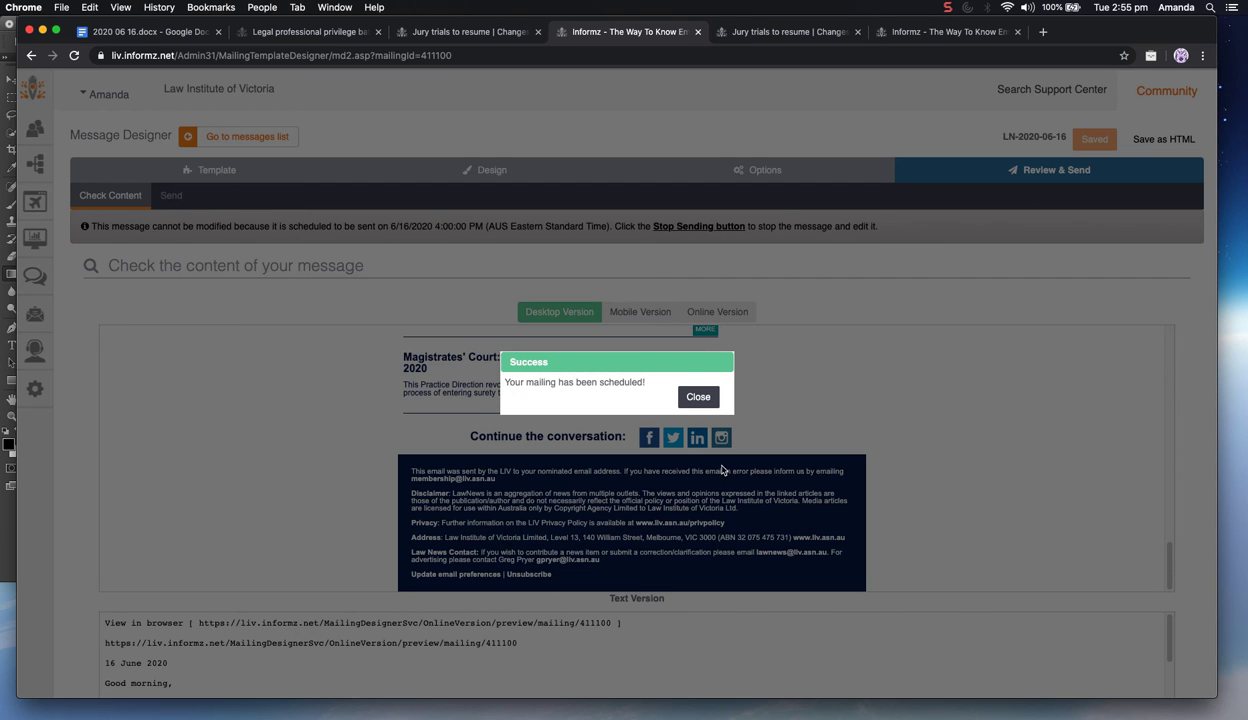
pyautogui.moveTo(520, 384); pyautogui.dragTo(631, 384)
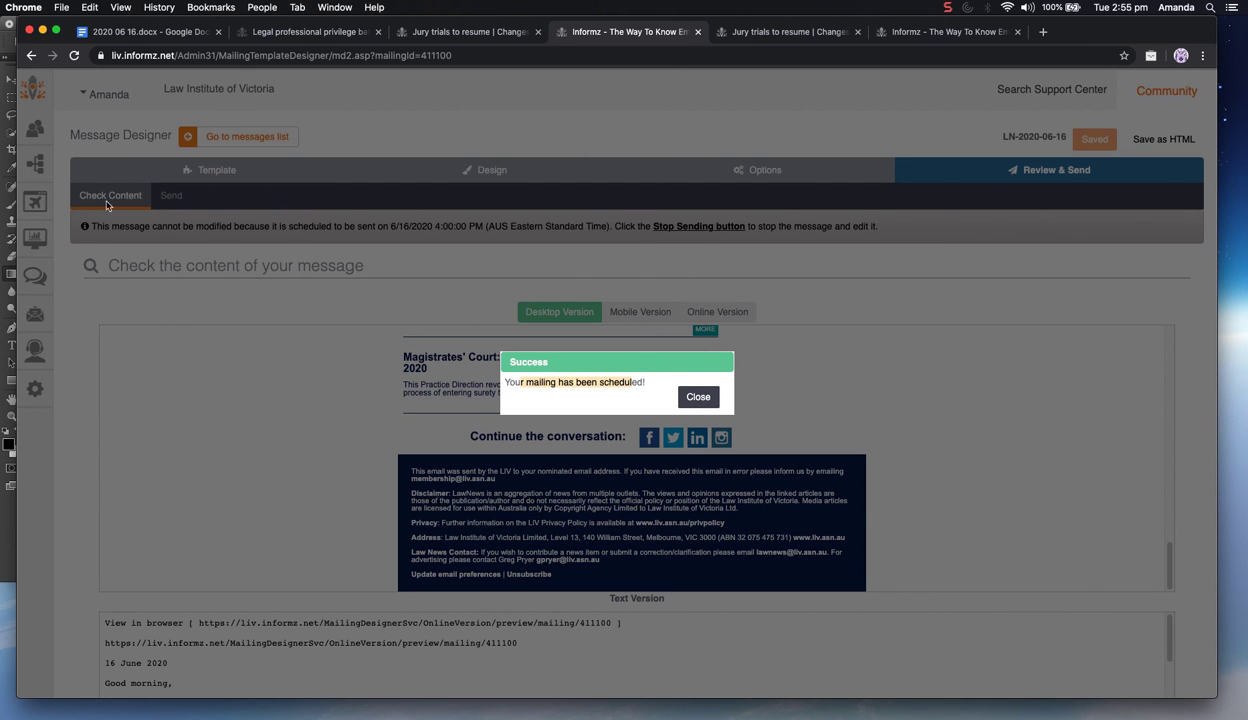
pyautogui.click(337, 236)
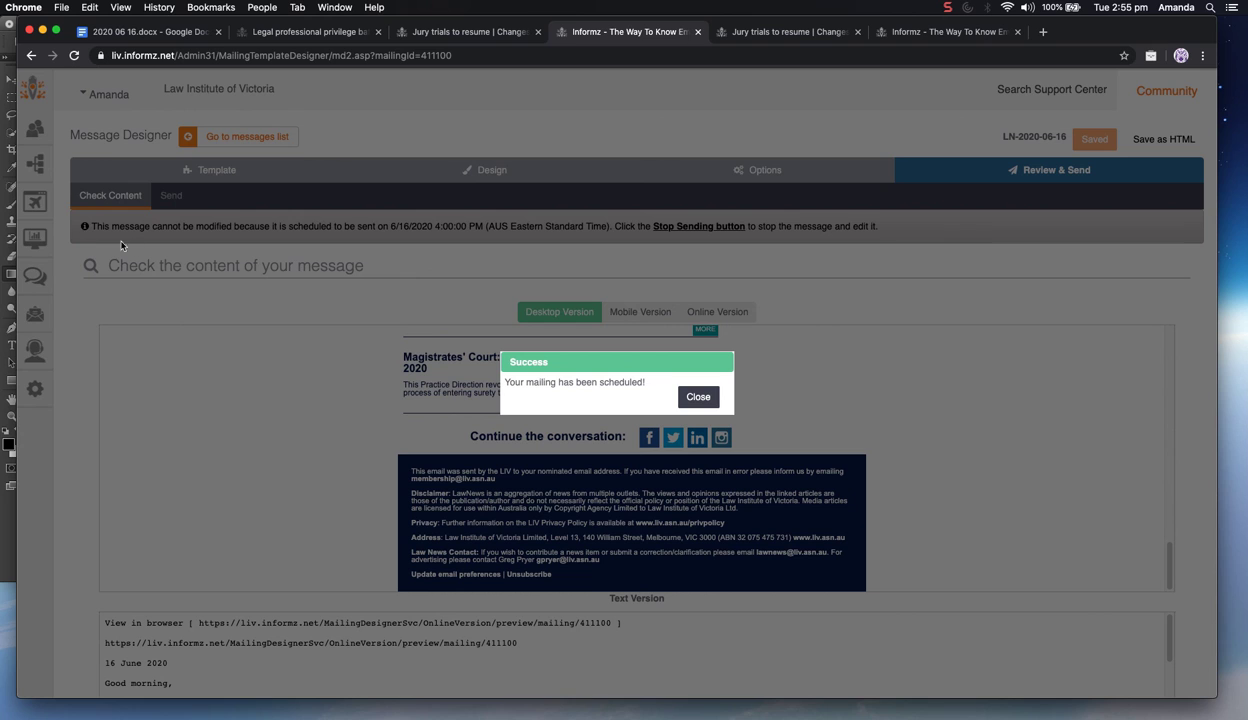
pyautogui.click(697, 397)
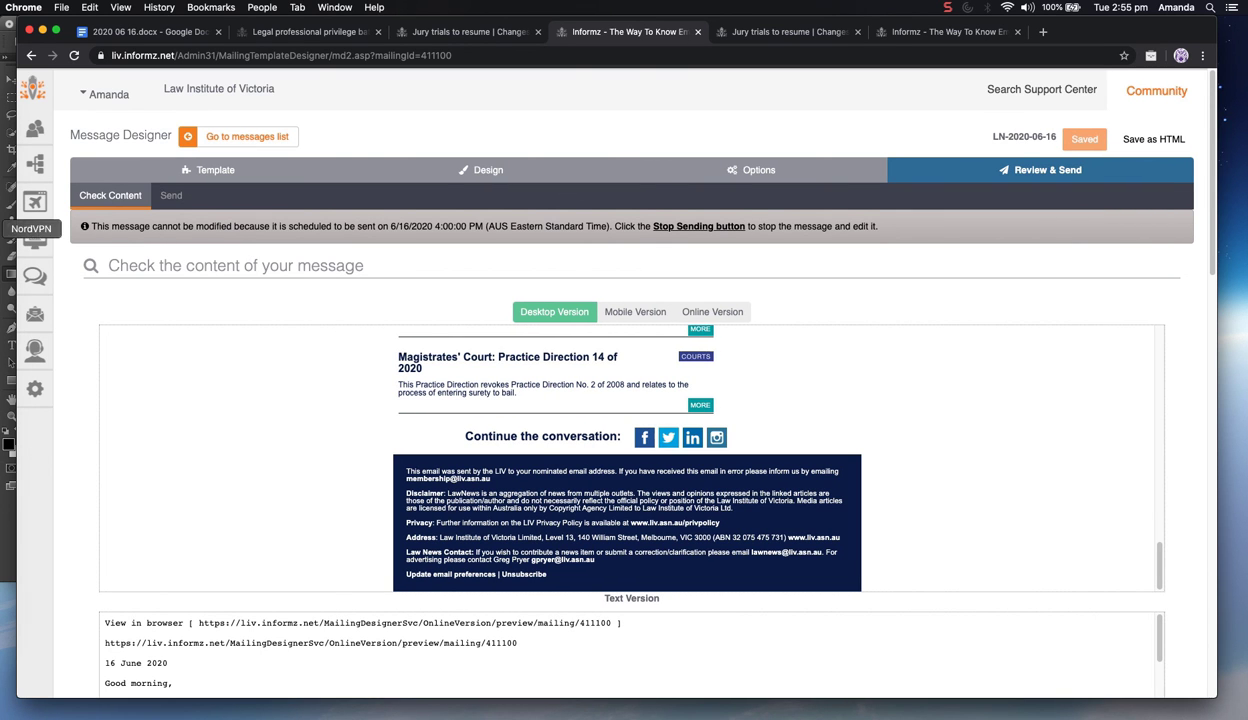
# Read the notice about the scheduled message and stop its sending from the Send section
pyautogui.moveTo(200, 228); pyautogui.dragTo(675, 231)
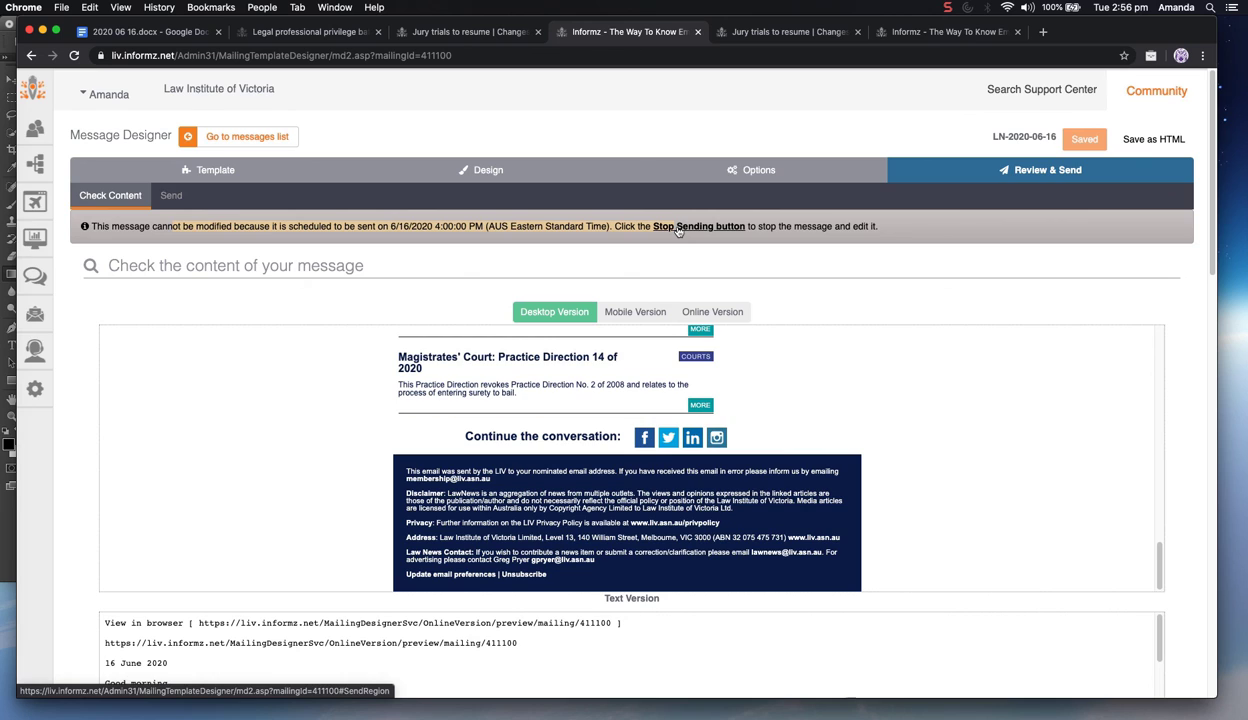
pyautogui.click(678, 230)
pyautogui.scroll(-3, 738, 279)
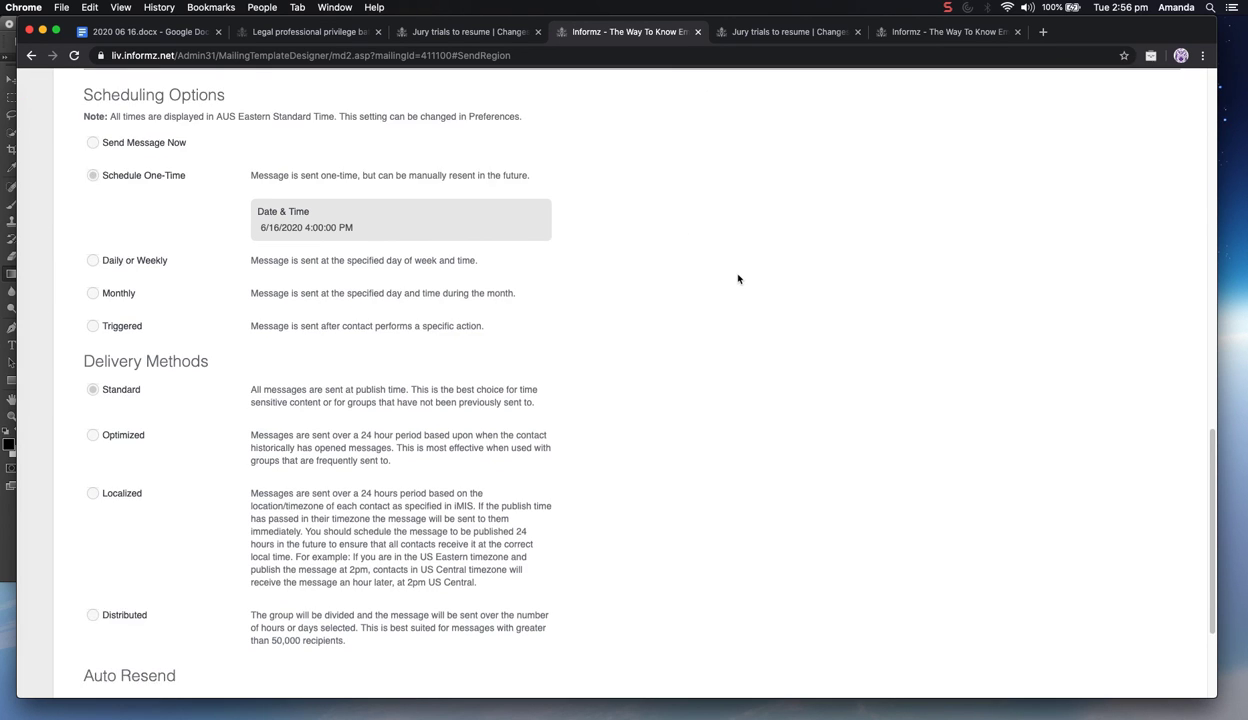
pyautogui.click(1020, 657)
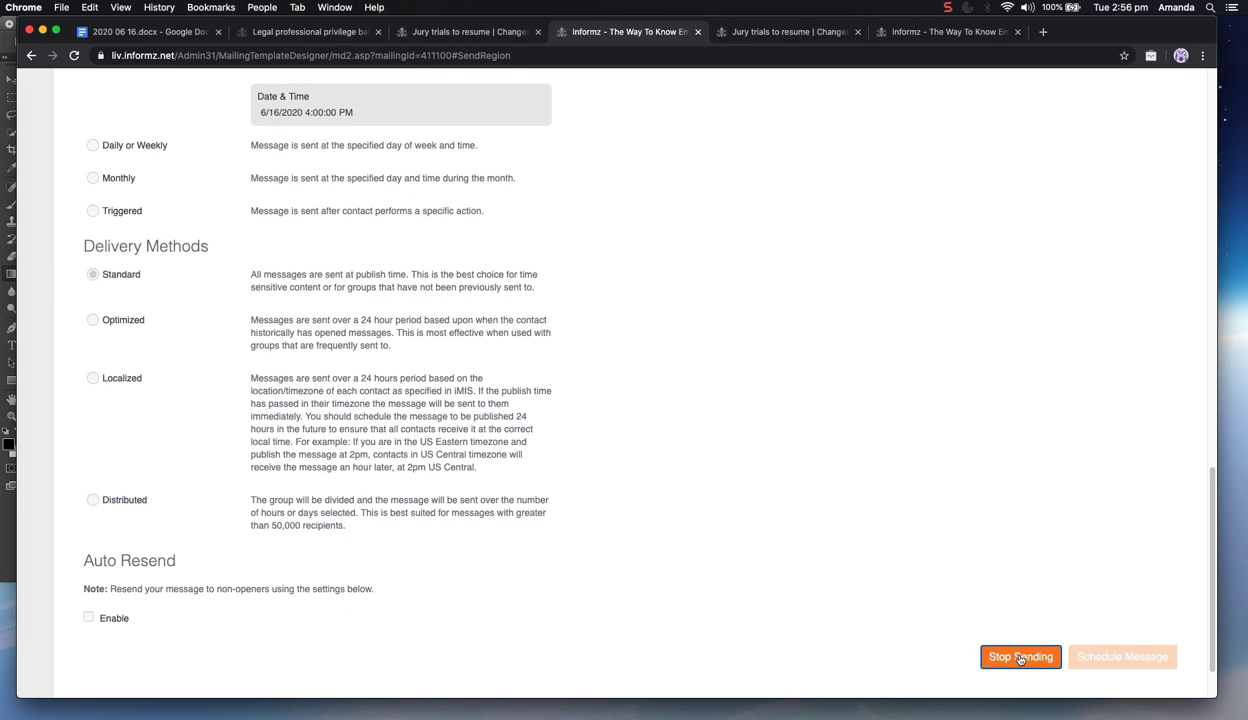
# Close the test-send form and look over the message's desktop content preview again
pyautogui.scroll(5, 407, 430)
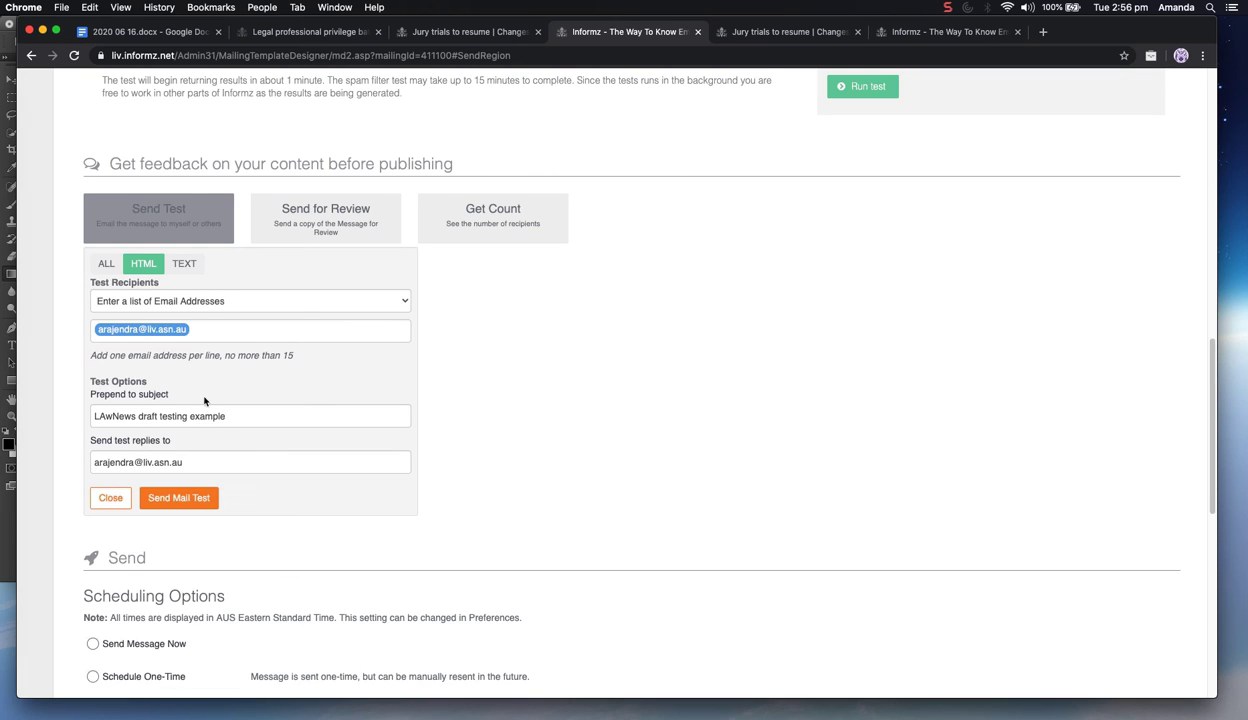
pyautogui.click(112, 497)
pyautogui.scroll(-2, 178, 499)
pyautogui.scroll(-5, 272, 476)
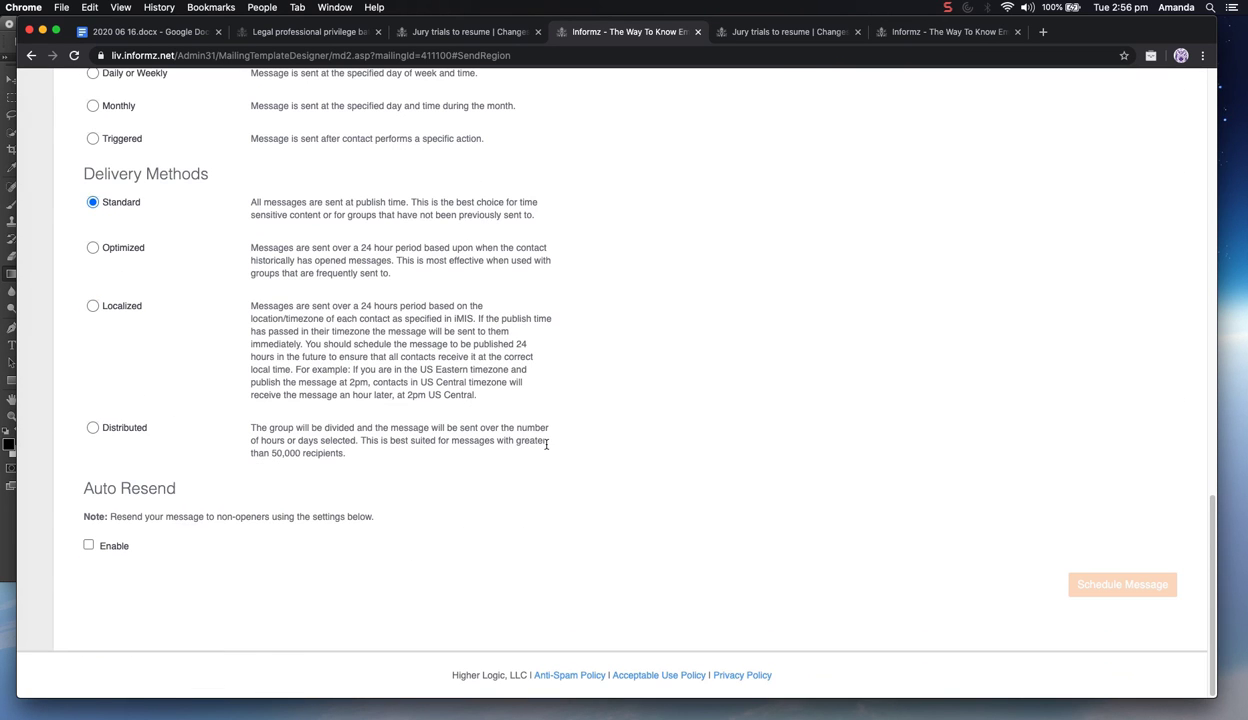
pyautogui.scroll(15, 869, 476)
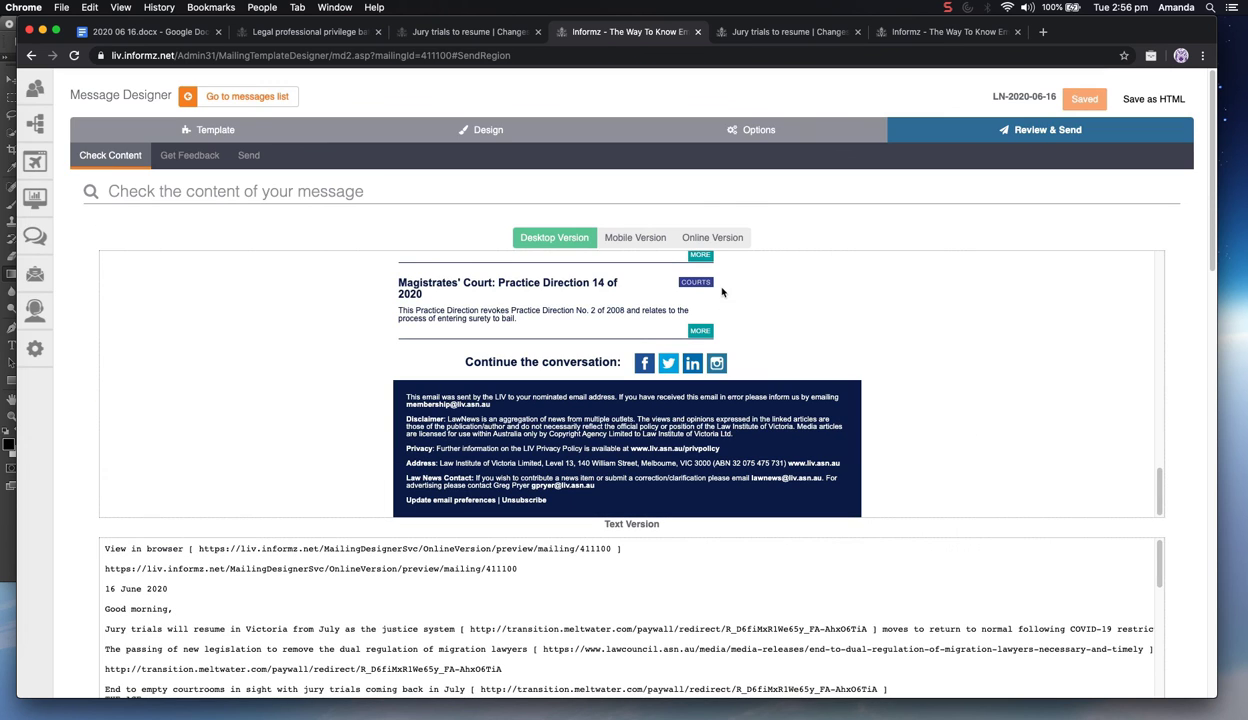
pyautogui.scroll(5, 869, 476)
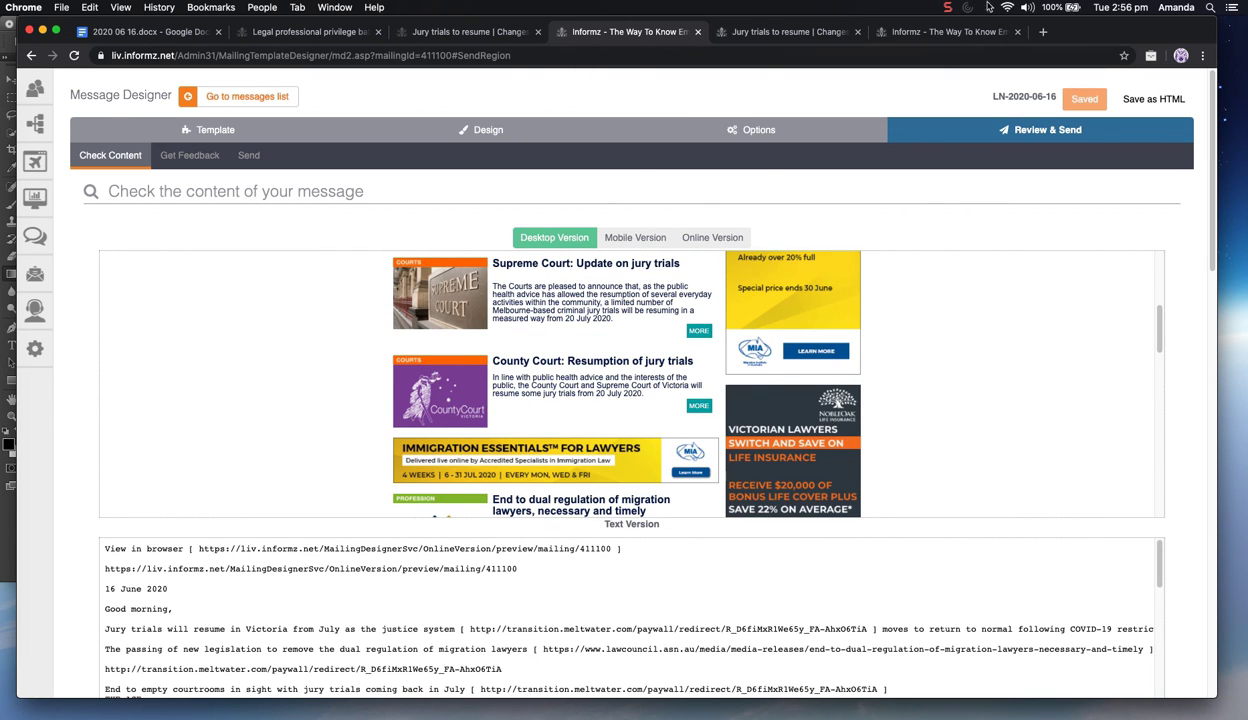
# Open the Outlook inbox in a new tab, open the LawNews test email and highlight "draft testing example" in its subject
pyautogui.click(1043, 31)
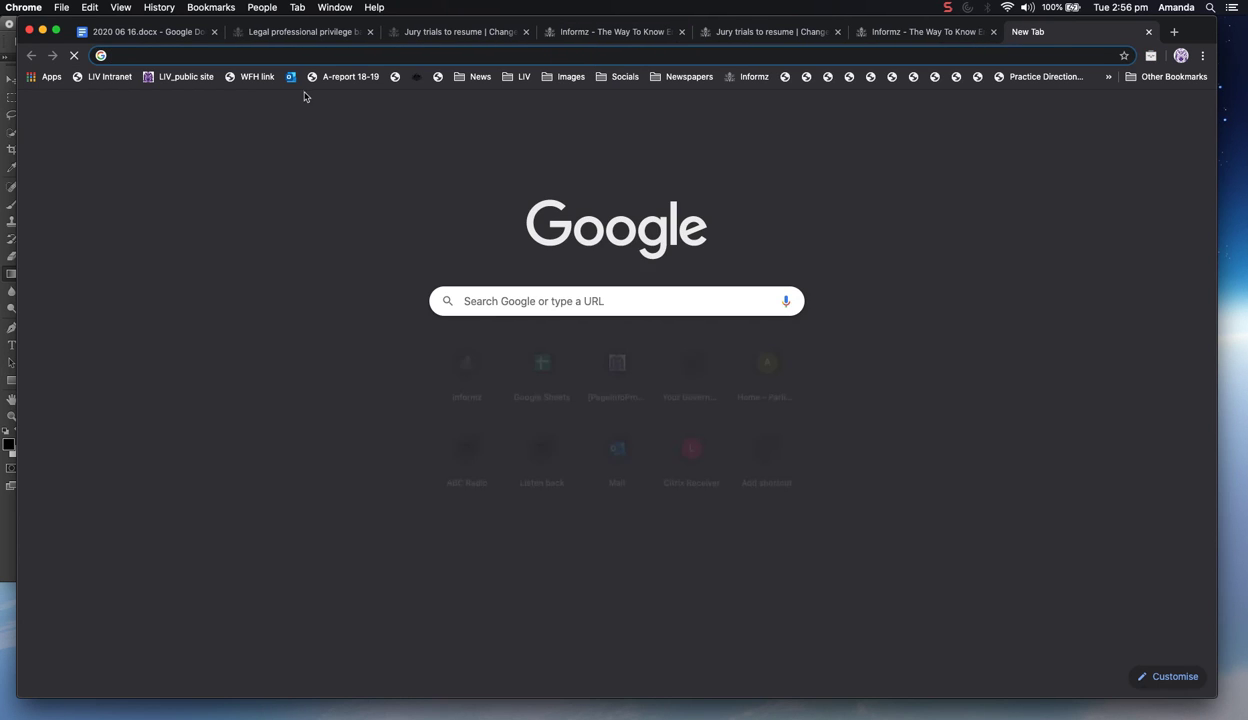
pyautogui.click(290, 78)
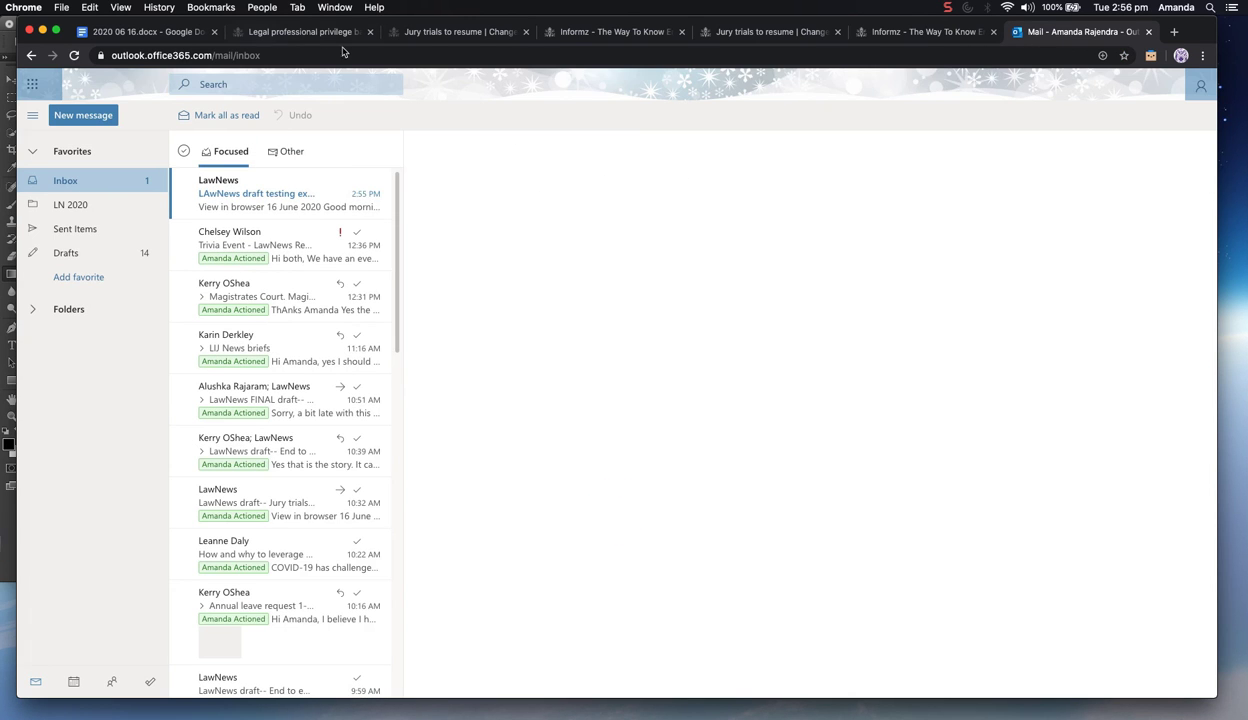
pyautogui.click(247, 193)
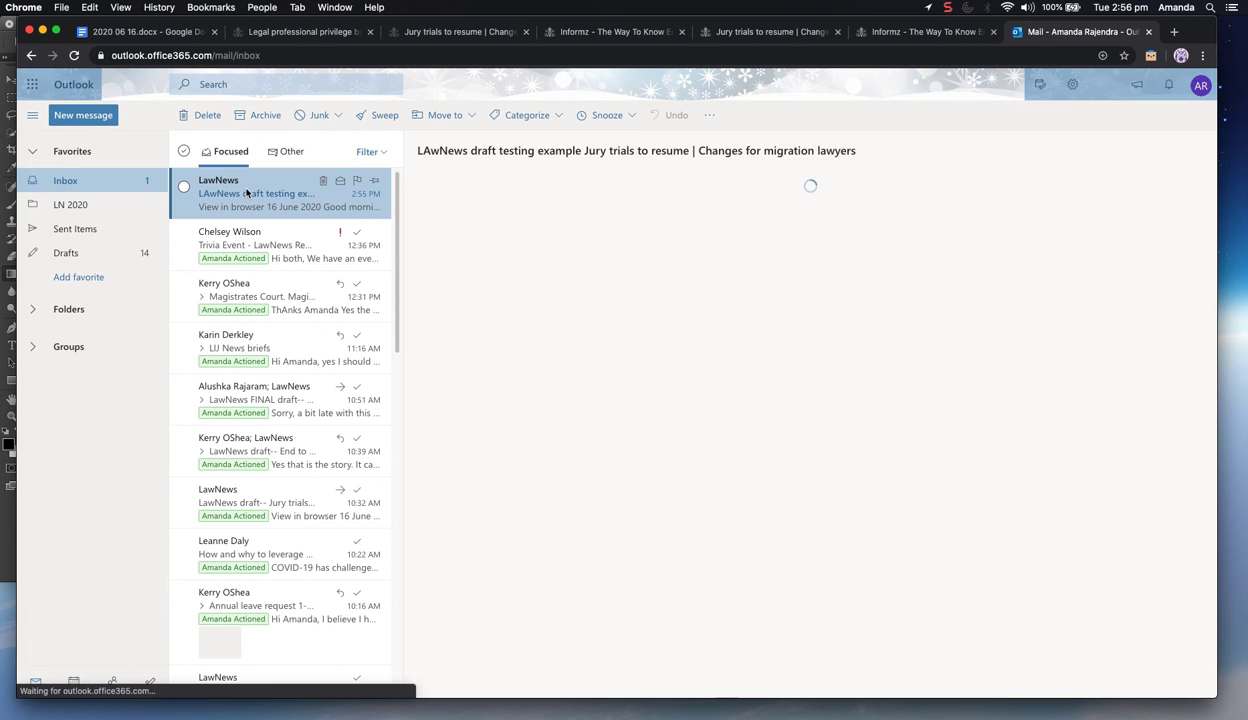
pyautogui.moveTo(489, 150); pyautogui.dragTo(585, 152)
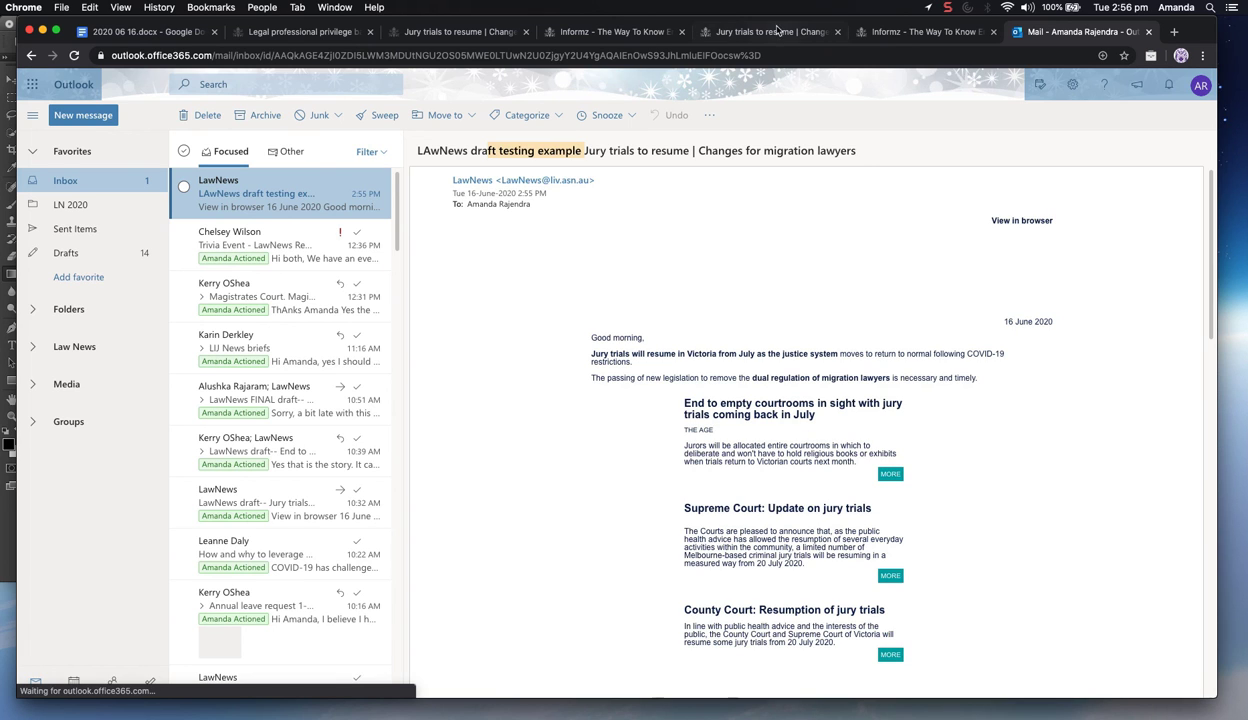
# Return to Informz, remove the HL Example group from the message's included targeting and go back to Review & Send
pyautogui.click(588, 31)
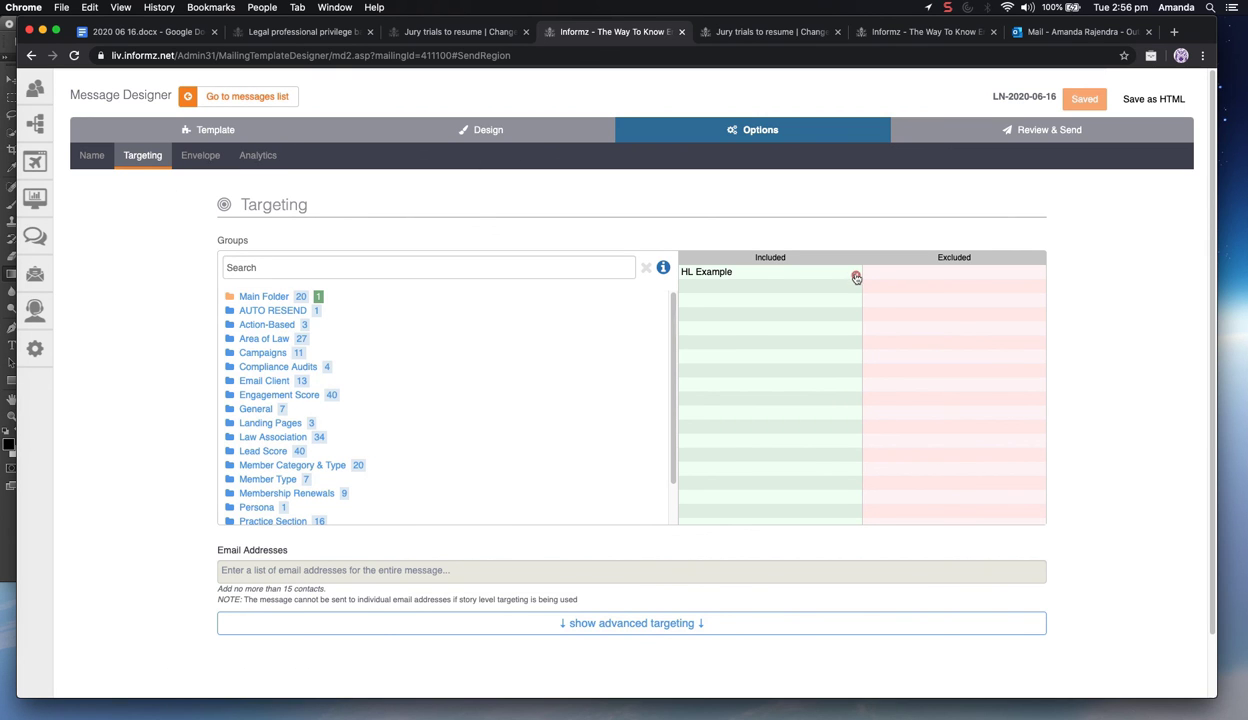
pyautogui.click(856, 274)
pyautogui.click(1040, 130)
# Open the test-send form and highlight the text prepended to the test email's subject
pyautogui.scroll(-10, 336, 549)
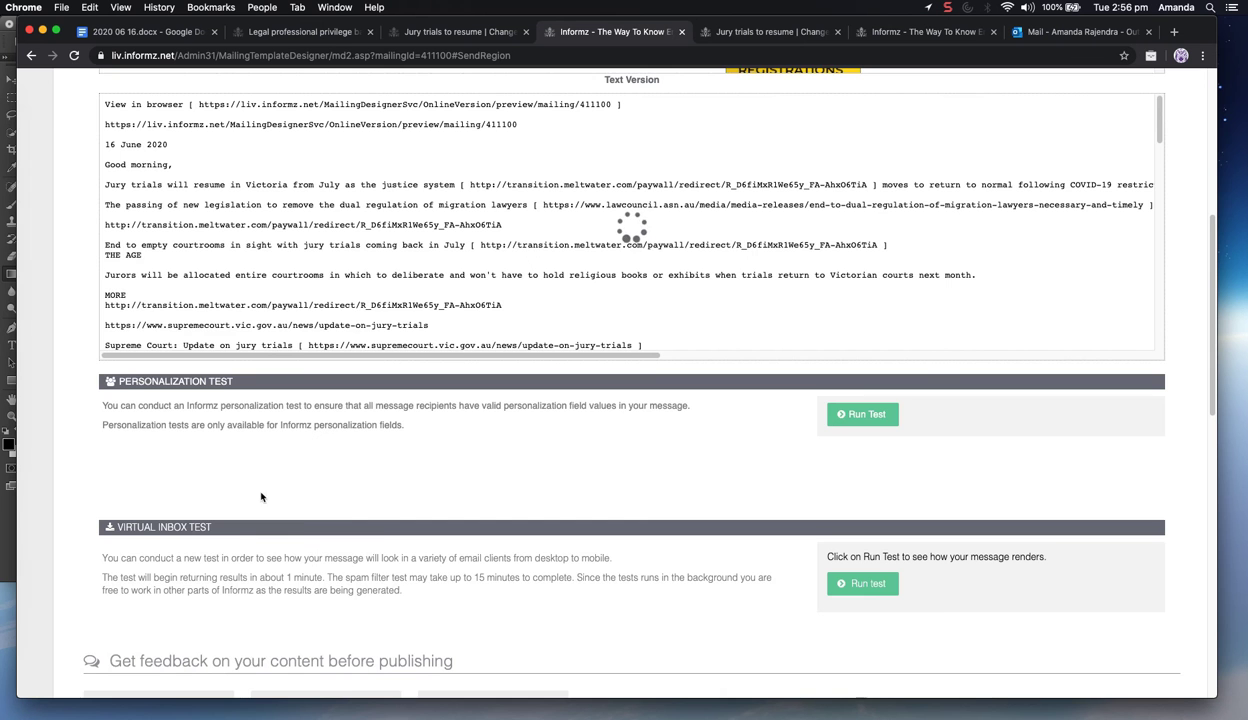
pyautogui.click(140, 348)
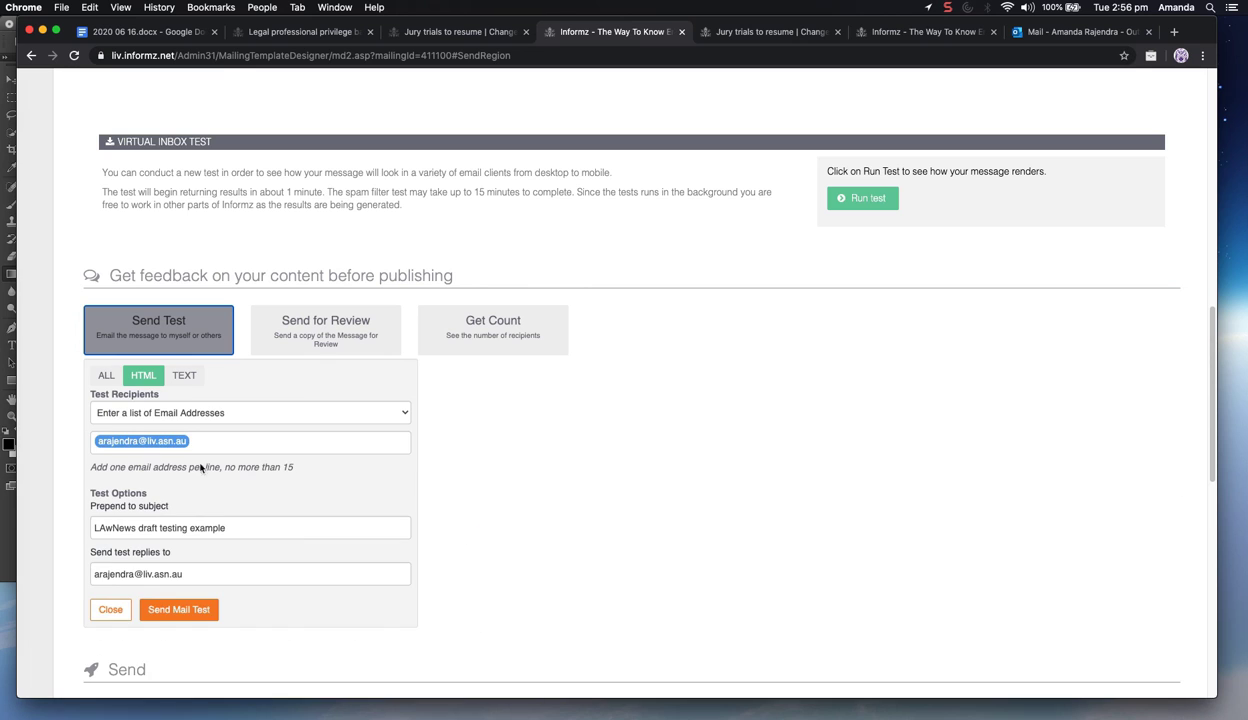
pyautogui.moveTo(90, 525); pyautogui.dragTo(243, 545)
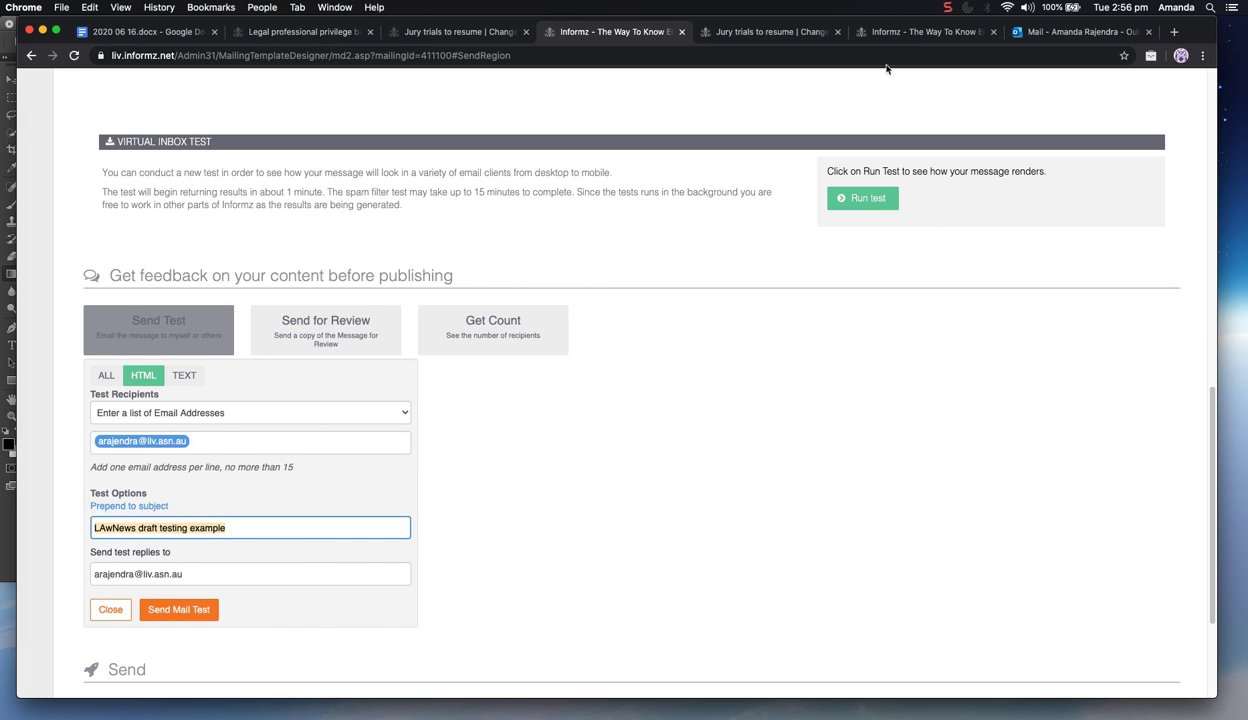
# Switch back to Outlook, dismiss the recommendation survey and look through the received LawNews test email
pyautogui.click(1090, 33)
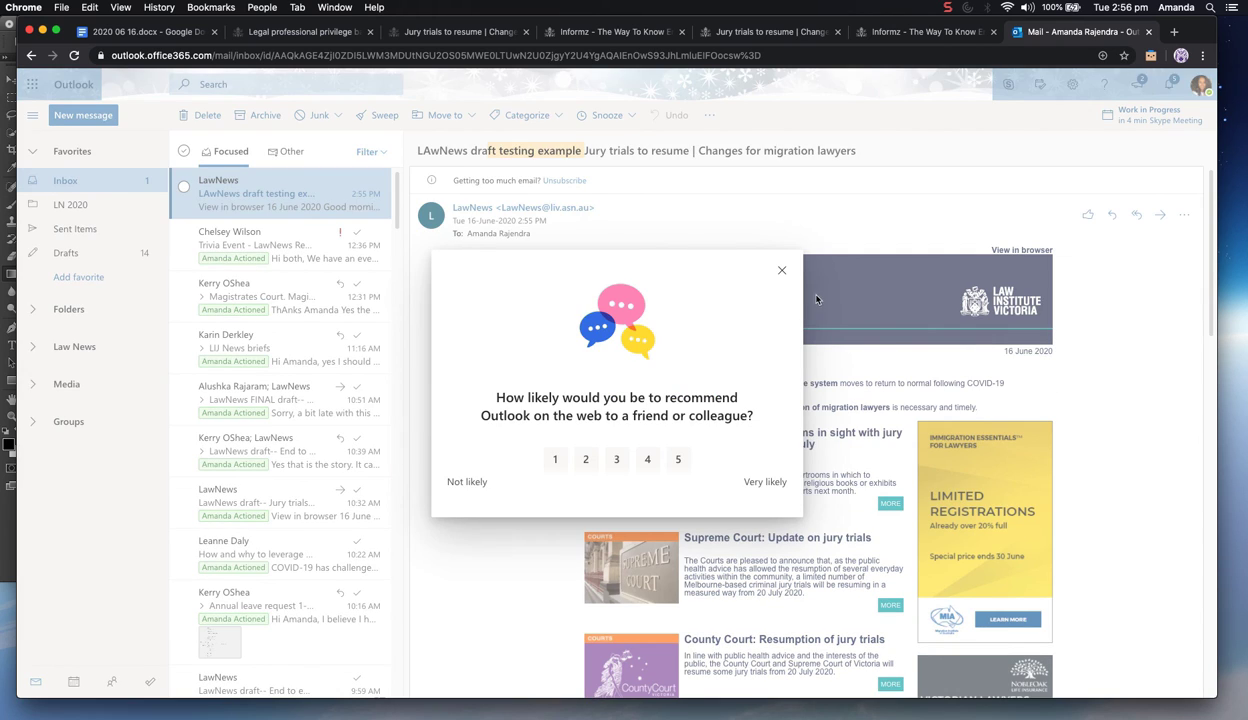
pyautogui.click(779, 273)
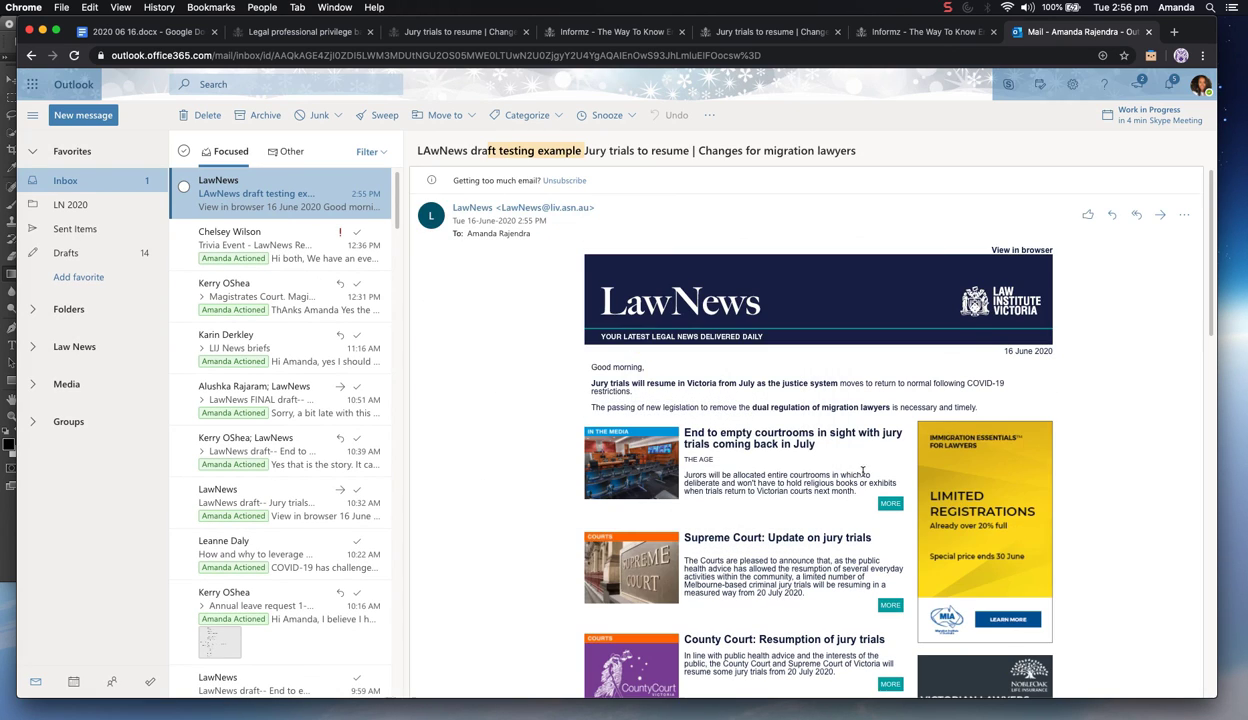
pyautogui.scroll(-10, 835, 466)
pyautogui.scroll(-5, 835, 466)
pyautogui.scroll(15, 730, 459)
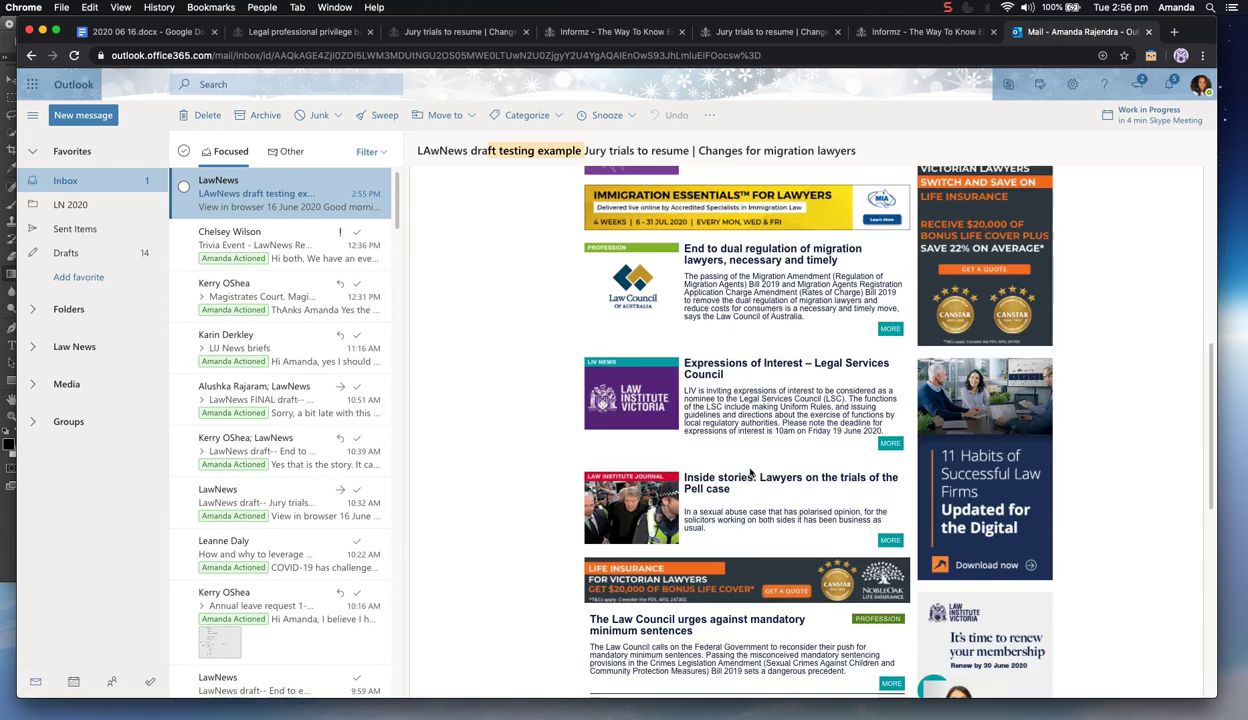
pyautogui.scroll(2, 552, 432)
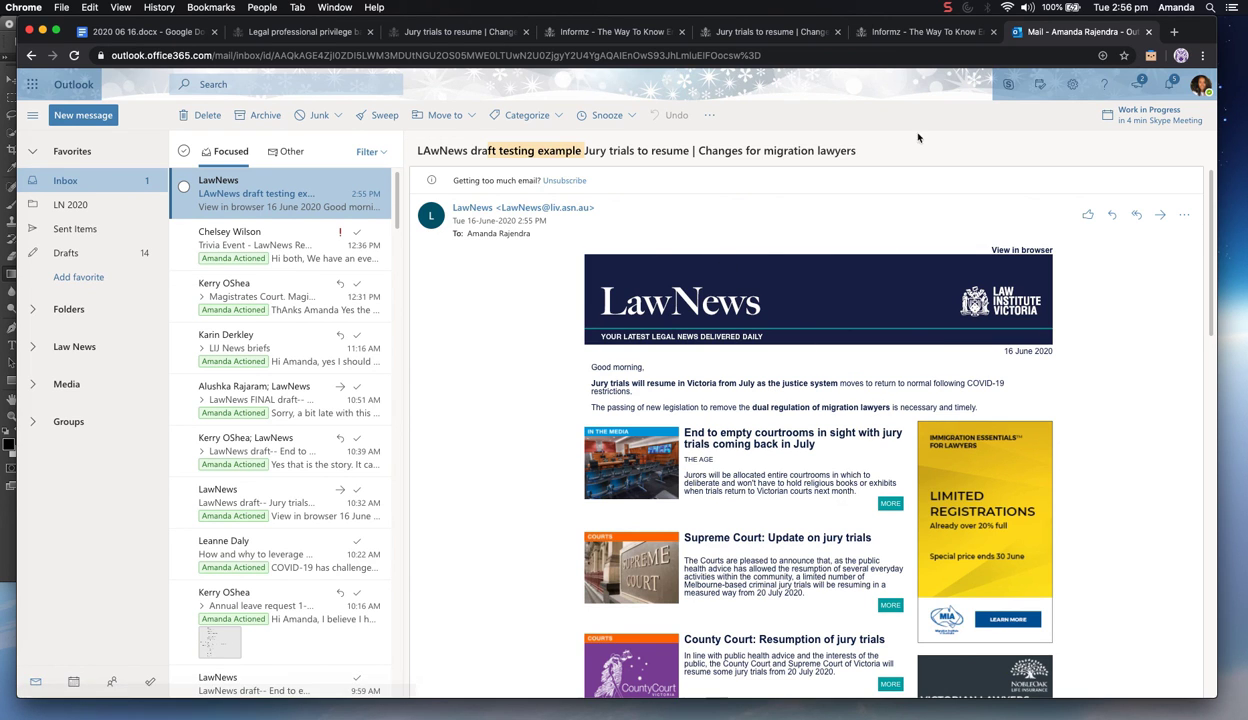
# Close the browser tabs holding the Asset Manager and the online preview of the message
pyautogui.click(898, 39)
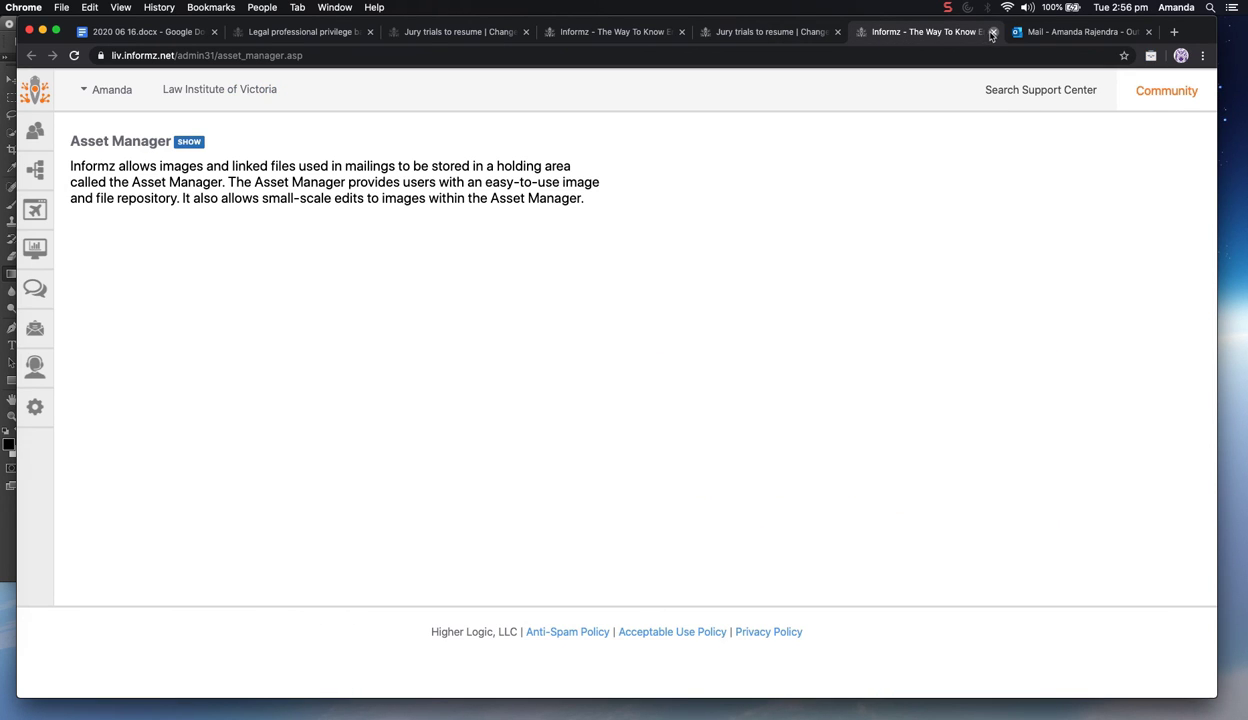
pyautogui.press('super+w')
pyautogui.click(790, 38)
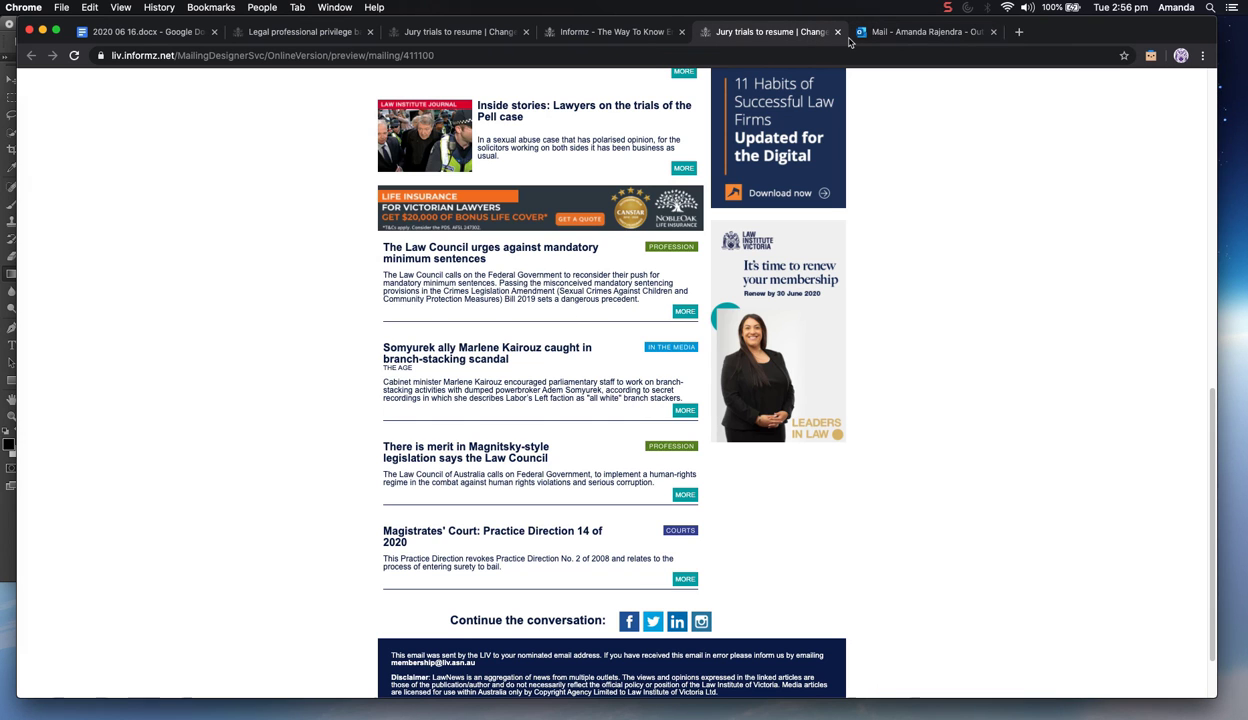
pyautogui.click(838, 32)
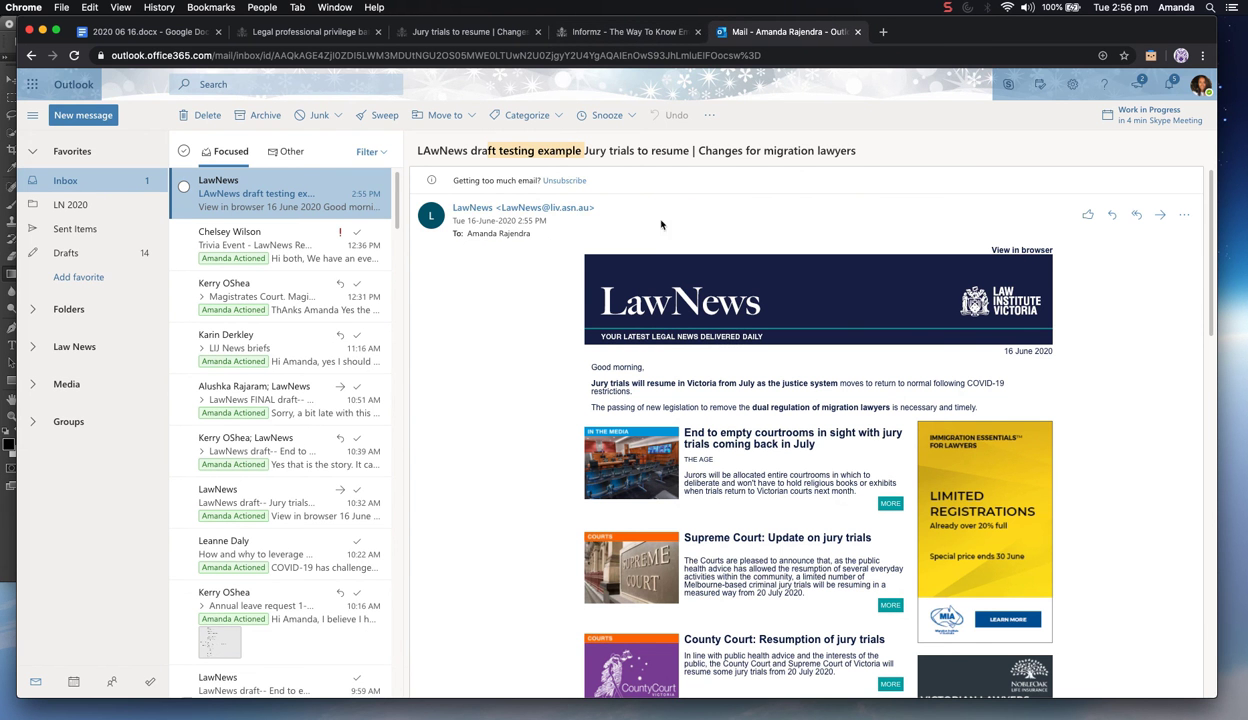
# Close the test-send form, shorten the Supreme Court jury trials story in the design to end at "within the community." and save
pyautogui.click(640, 31)
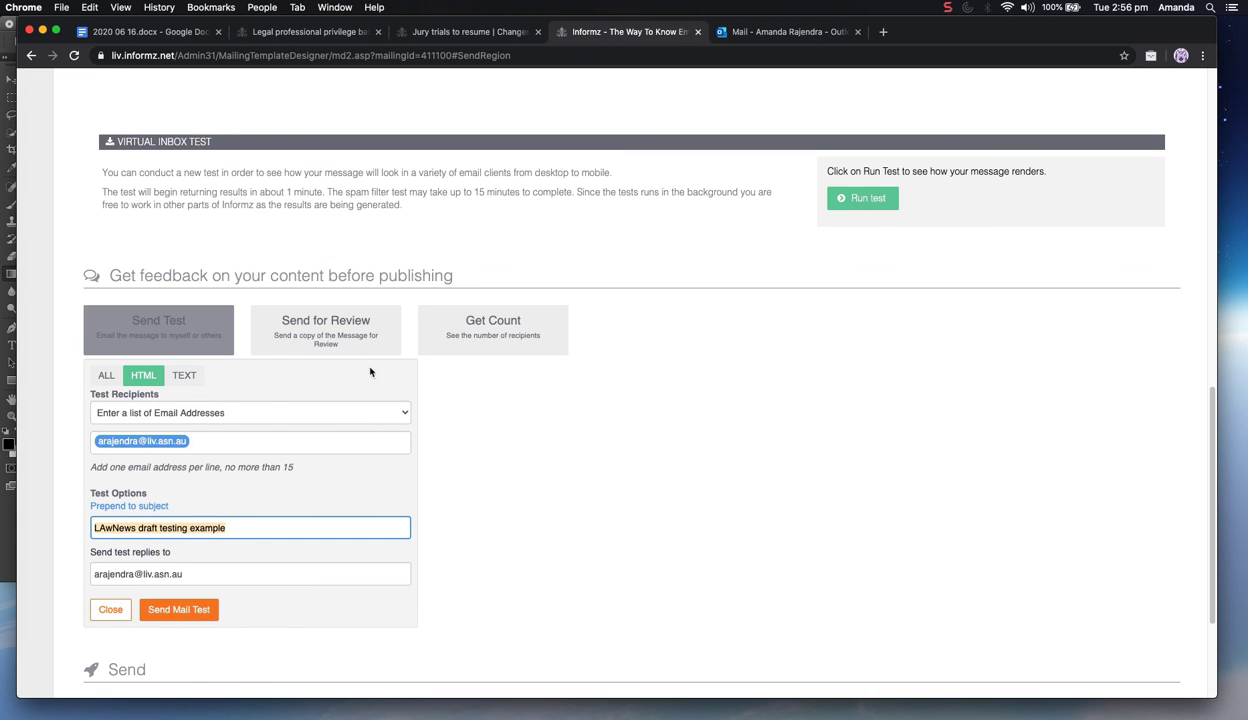
pyautogui.click(228, 346)
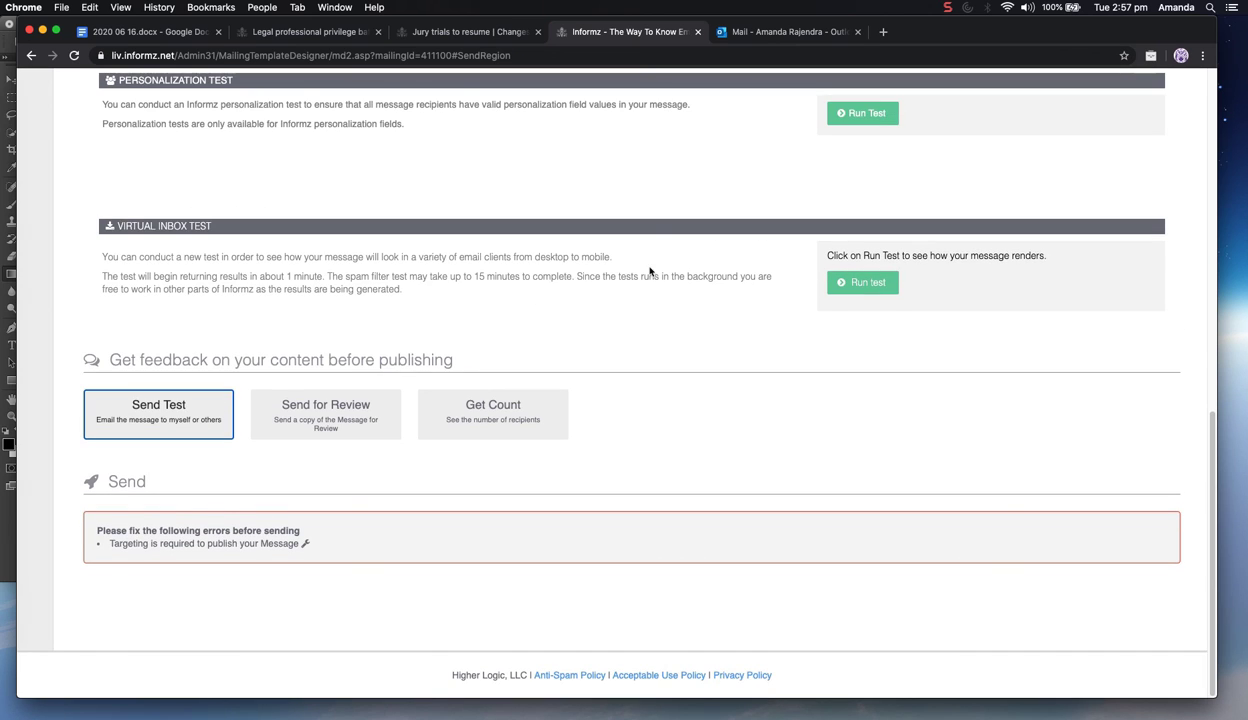
pyautogui.scroll(20, 640, 280)
pyautogui.click(504, 130)
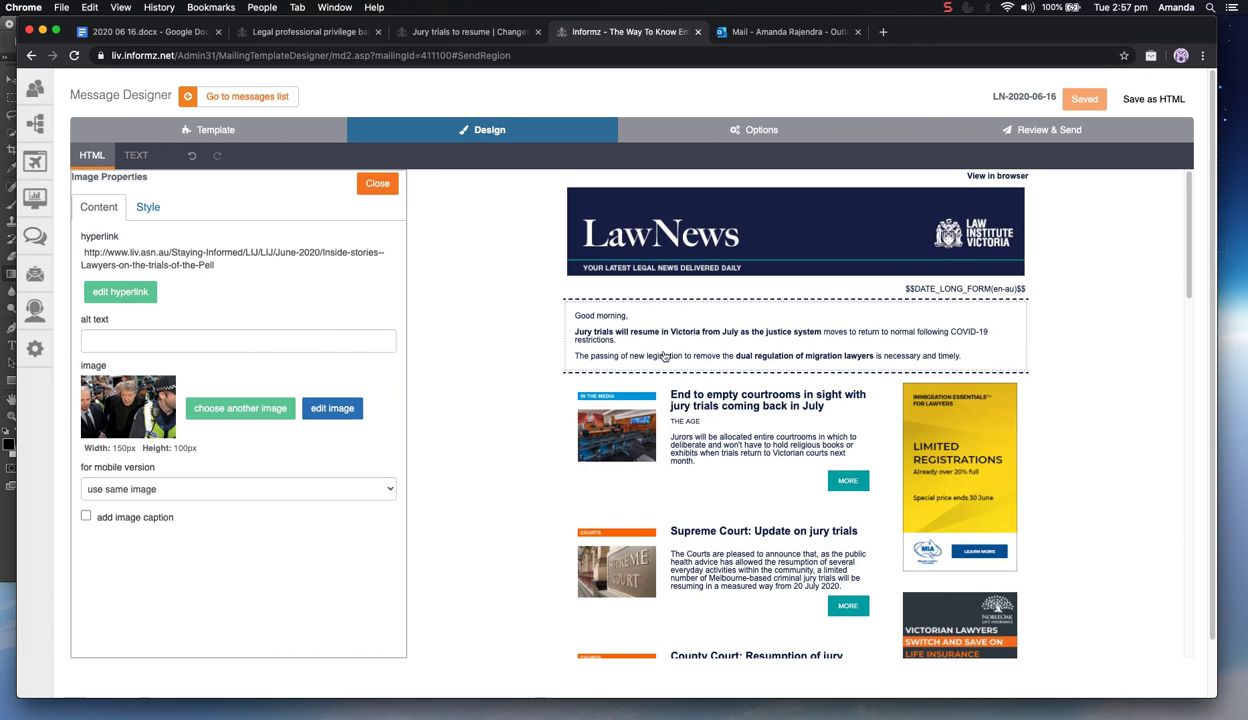
pyautogui.click(780, 570)
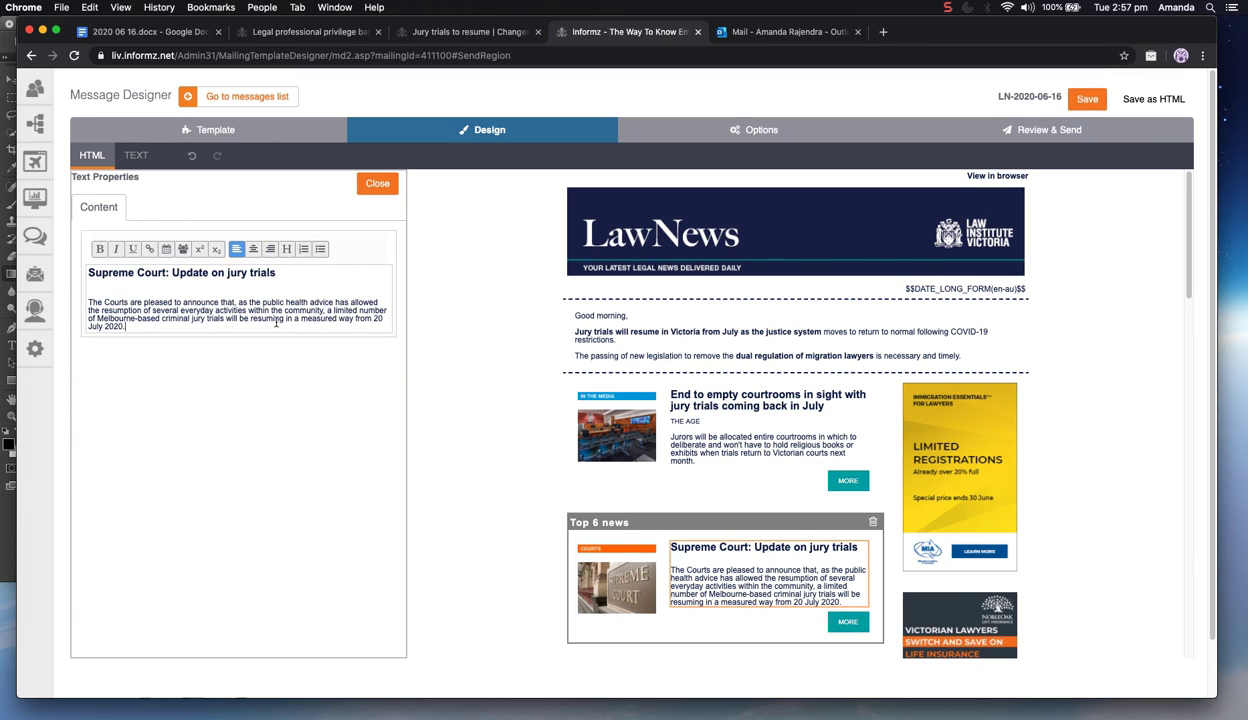
pyautogui.moveTo(220, 330); pyautogui.dragTo(323, 309)
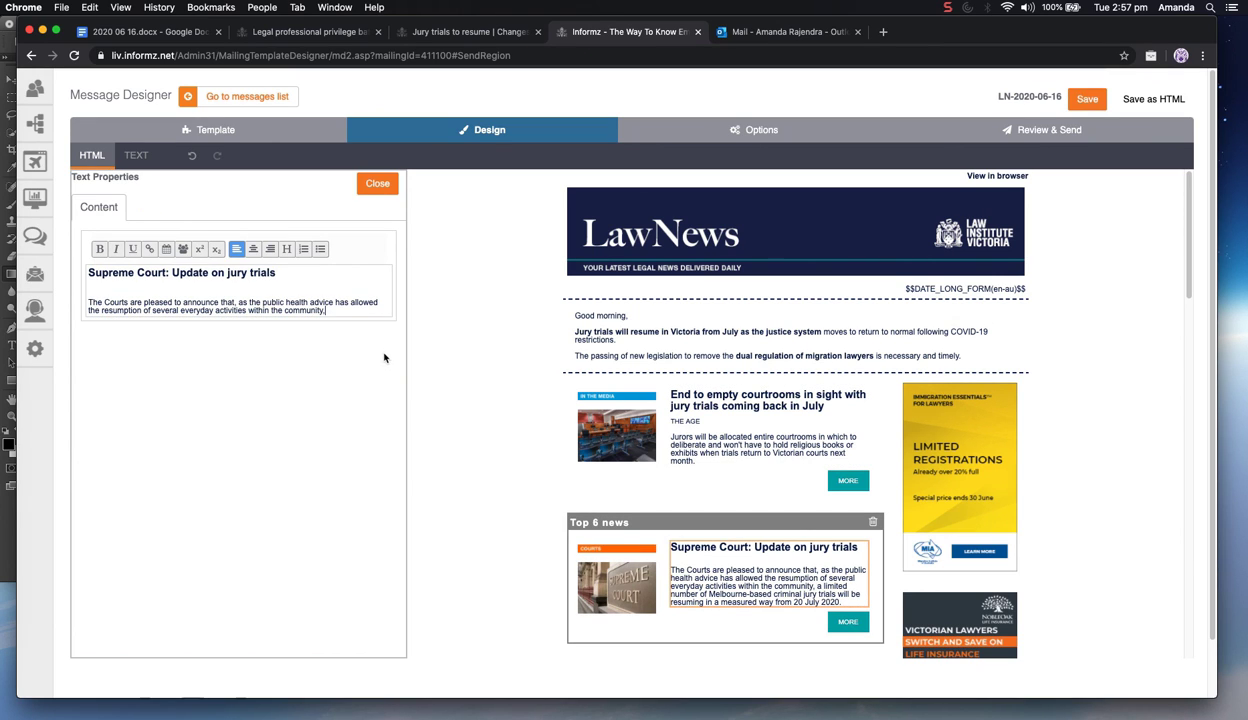
pyautogui.write('.')
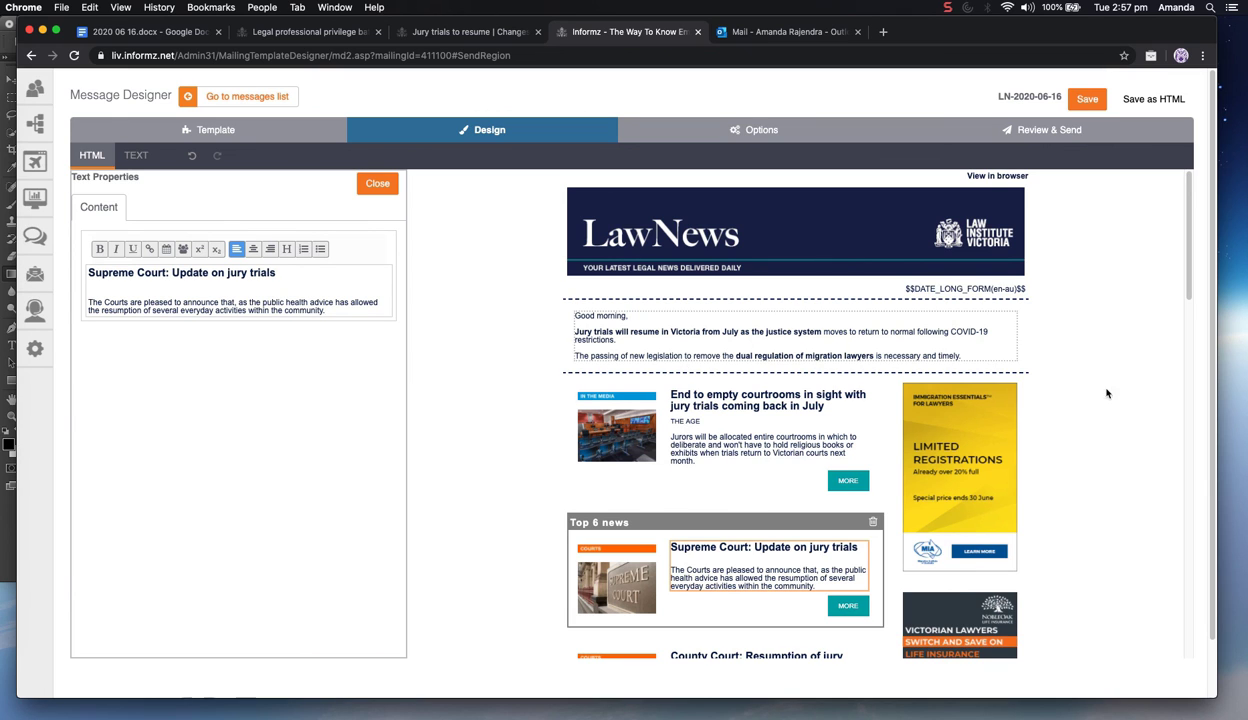
pyautogui.click(1087, 98)
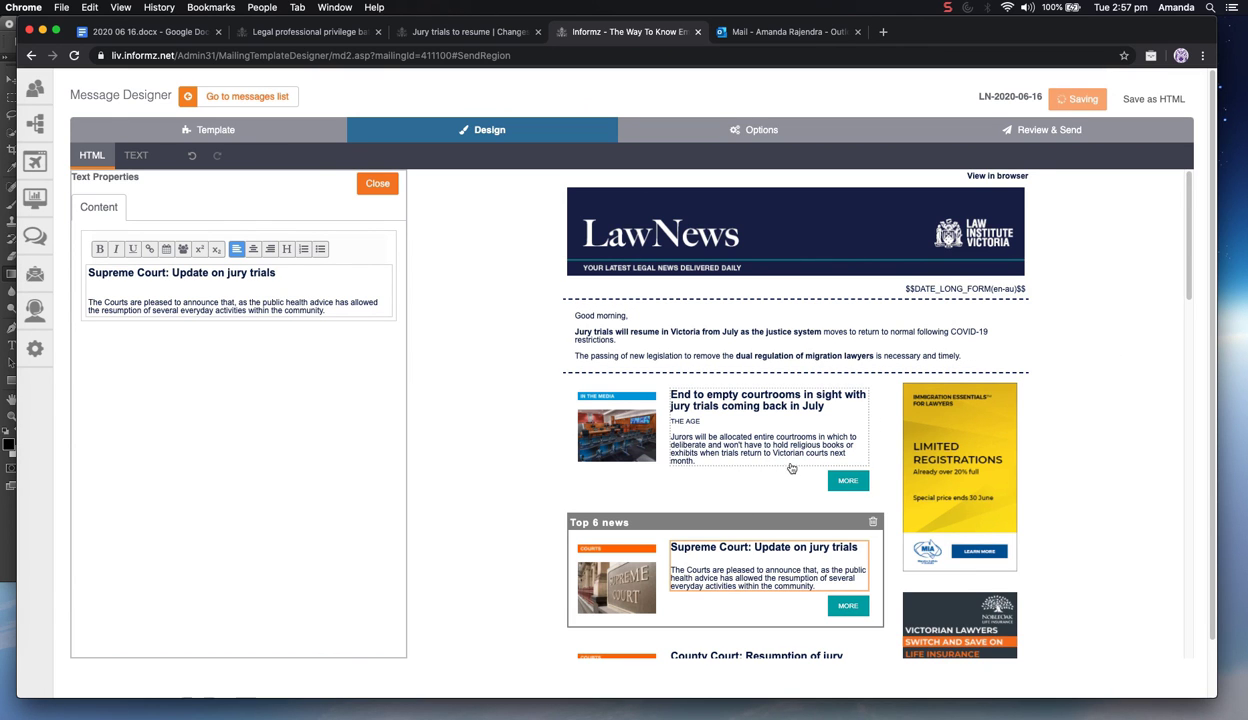
# Open the image properties of the "Inside stories" Pell case story and examine the image's width and height
pyautogui.scroll(-15, 760, 500)
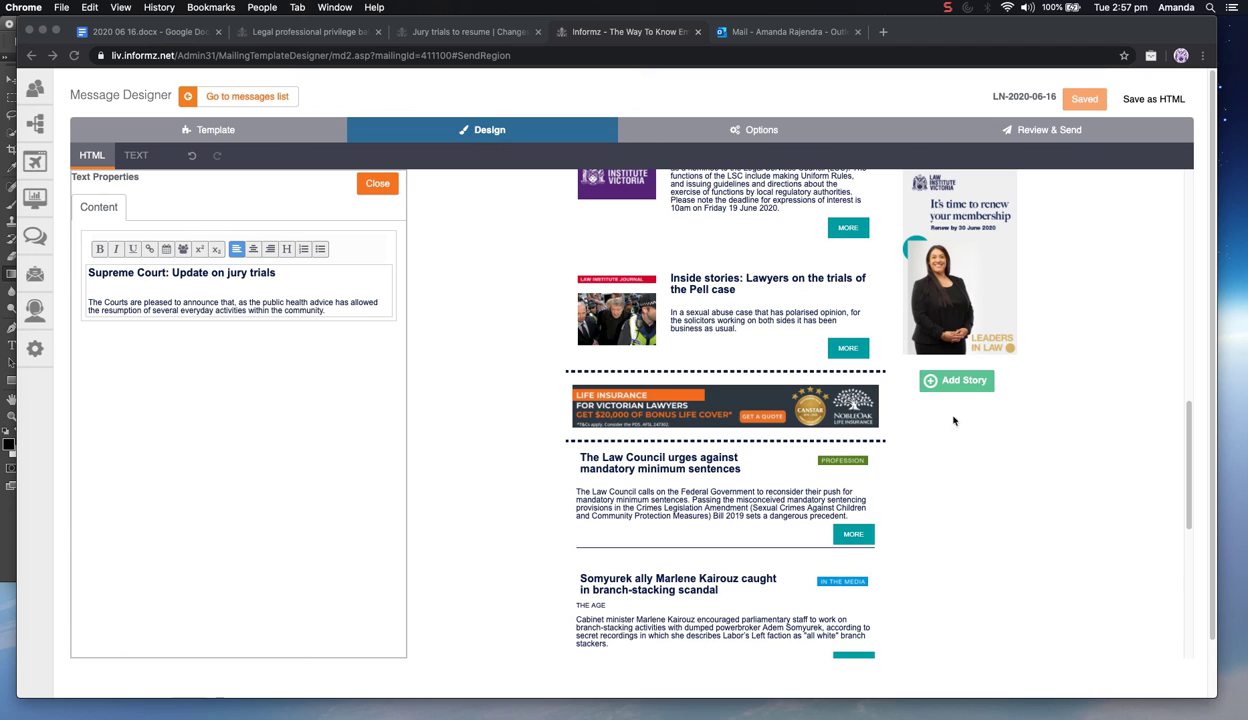
pyautogui.scroll(-5, 593, 468)
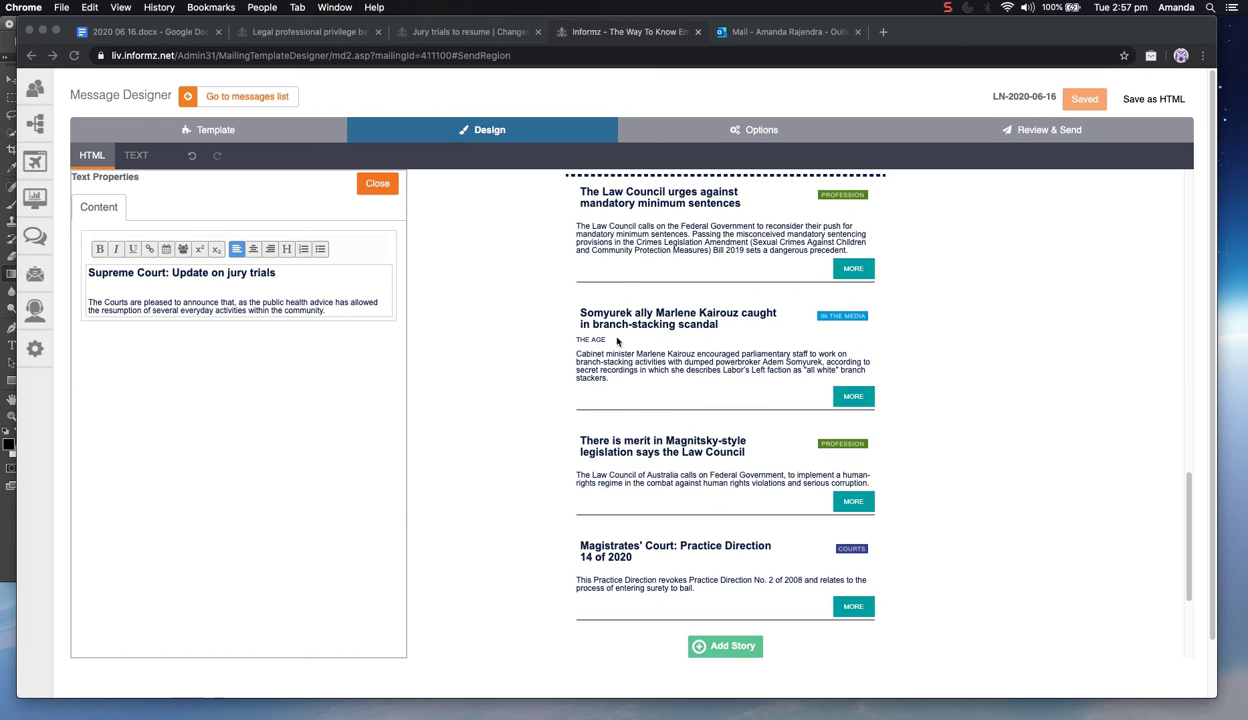
pyautogui.scroll(6, 637, 290)
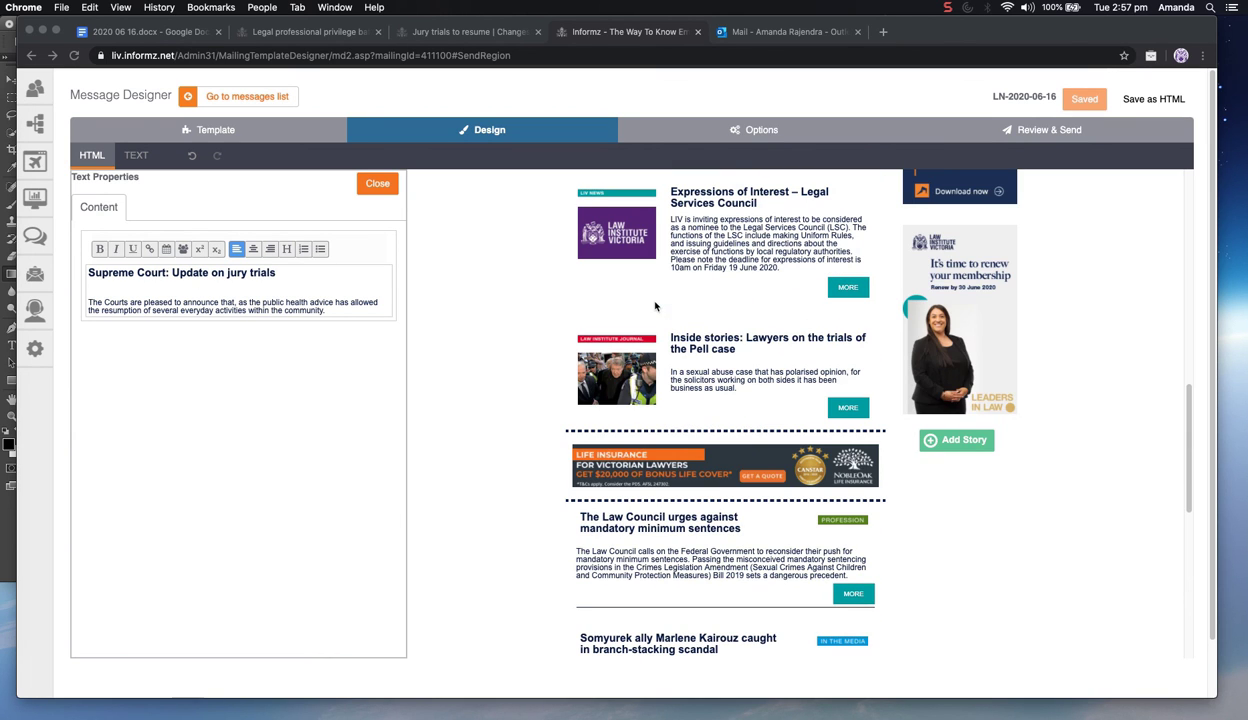
pyautogui.click(618, 376)
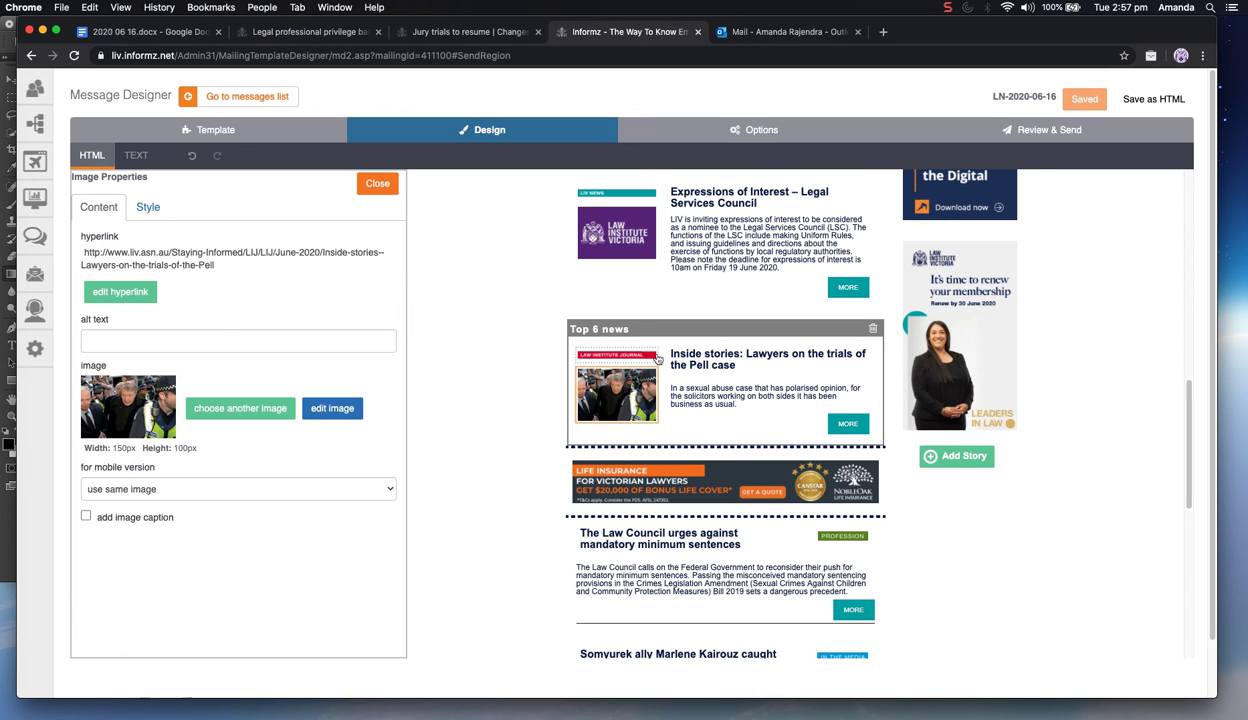
pyautogui.scroll(7, 610, 350)
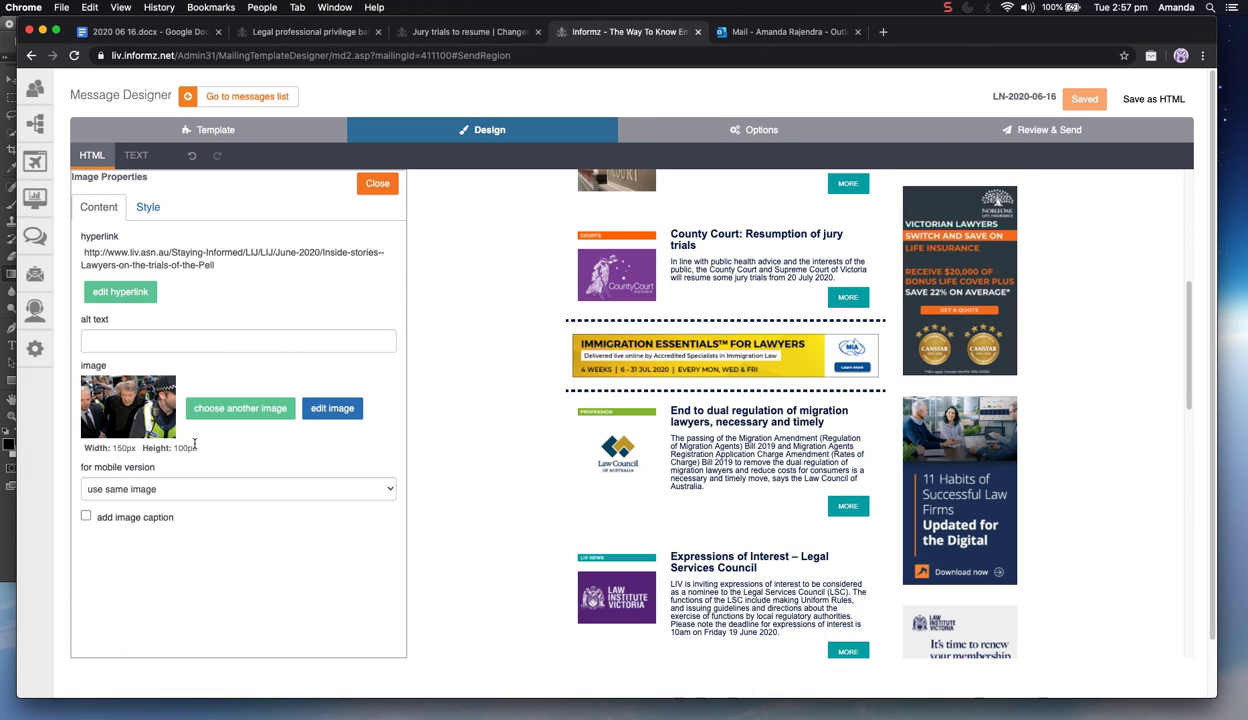
pyautogui.moveTo(196, 447); pyautogui.dragTo(84, 452)
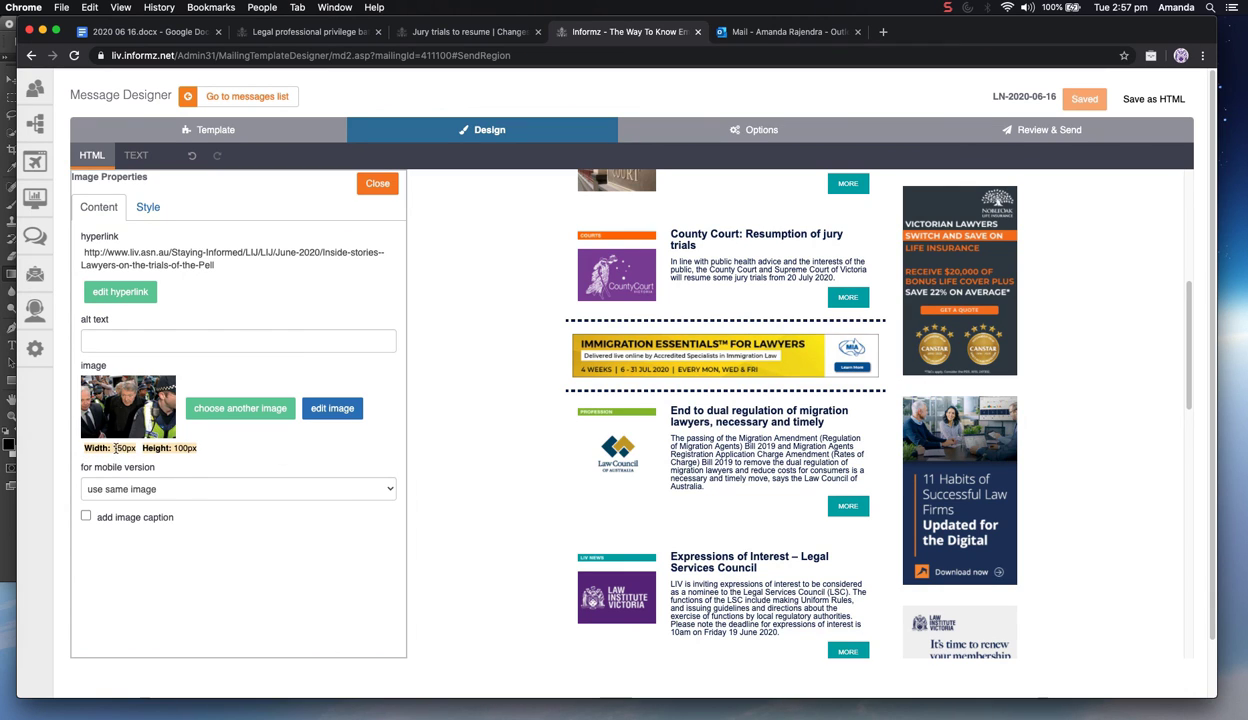
pyautogui.moveTo(116, 448); pyautogui.dragTo(183, 451)
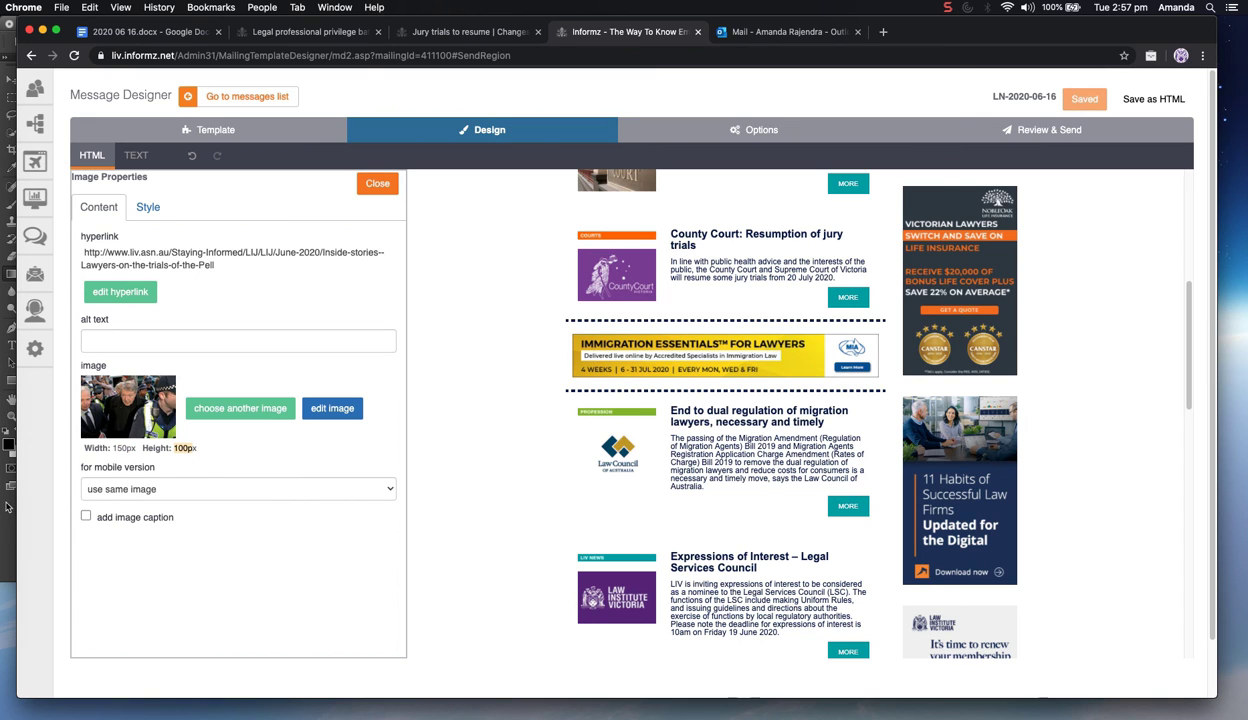
# Switch to Photoshop, view the pixel dimensions in the new document settings and return to the Informz message design
pyautogui.click(8, 508)
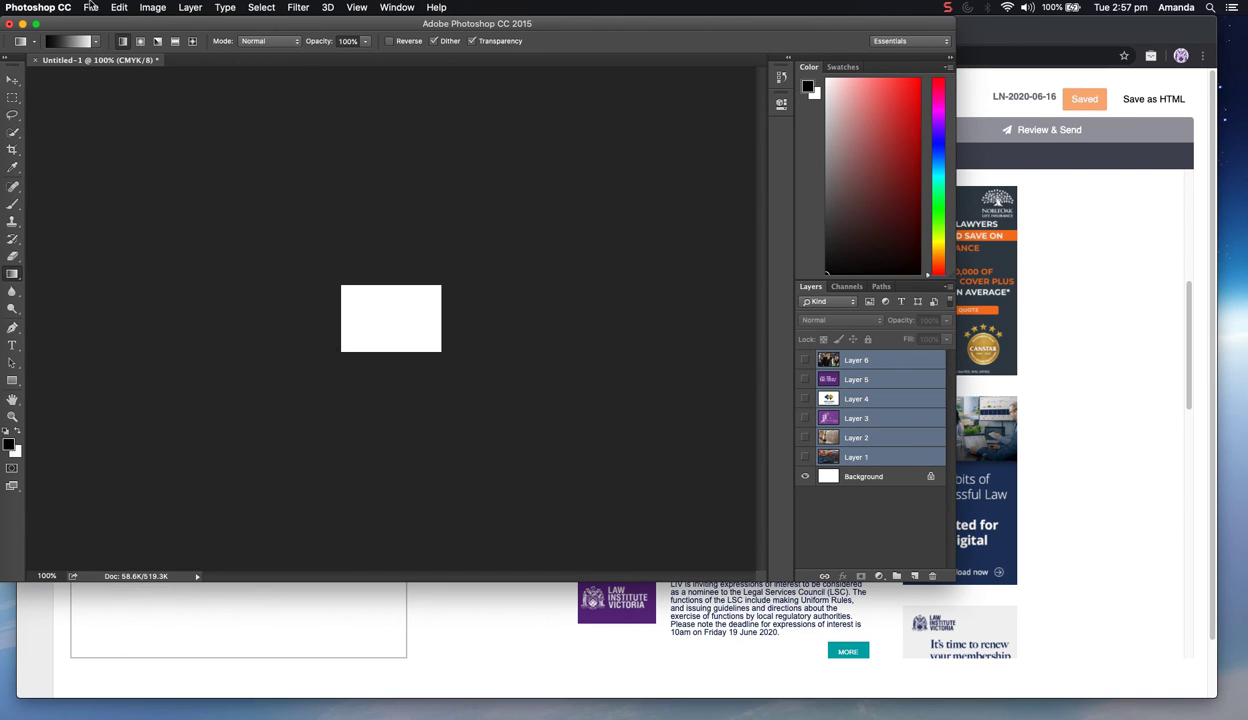
pyautogui.click(92, 7)
pyautogui.click(101, 25)
pyautogui.click(1108, 418)
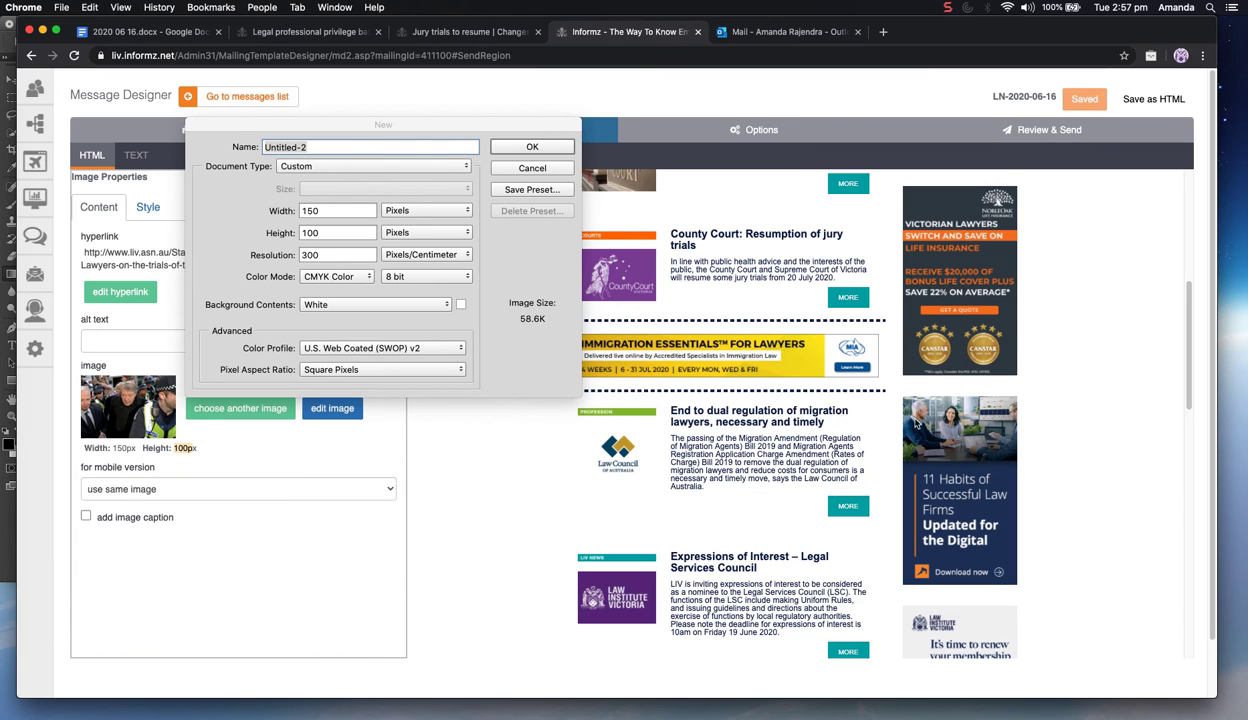
pyautogui.click(199, 459)
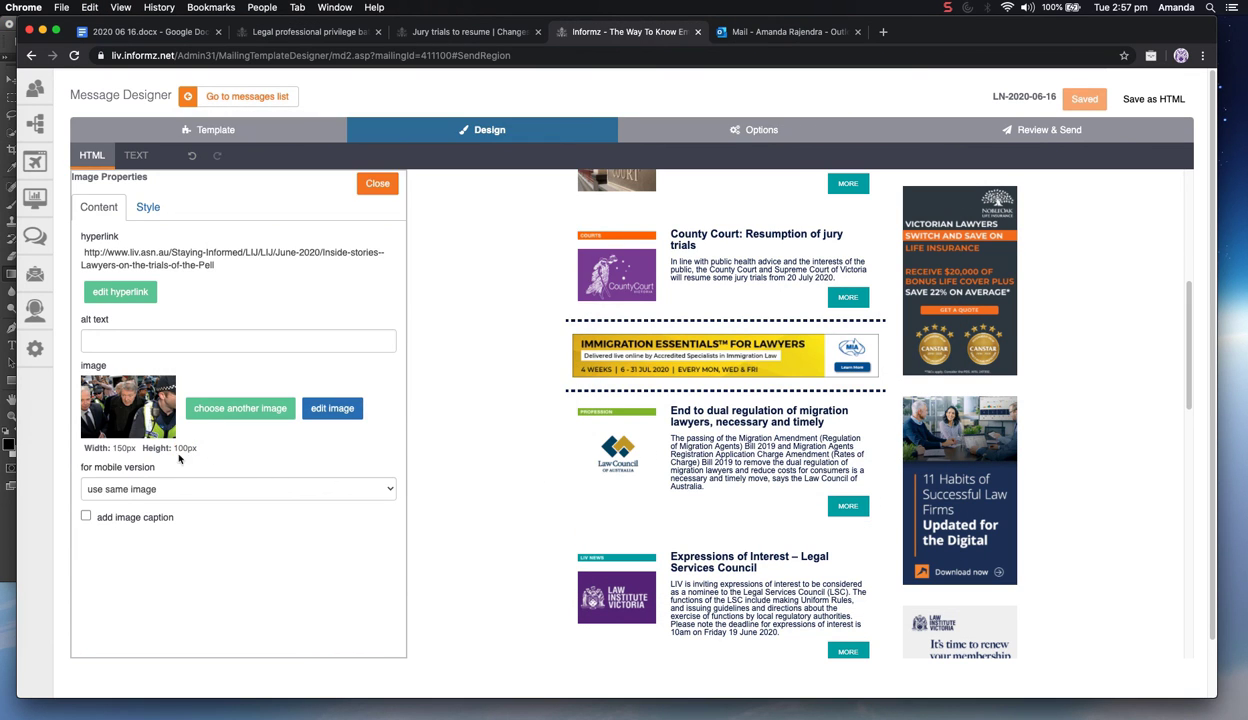
# Highlight the image dimensions again and view the image properties of the "Expressions of Interest – Legal Services Council" story
pyautogui.moveTo(97, 447); pyautogui.dragTo(180, 447)
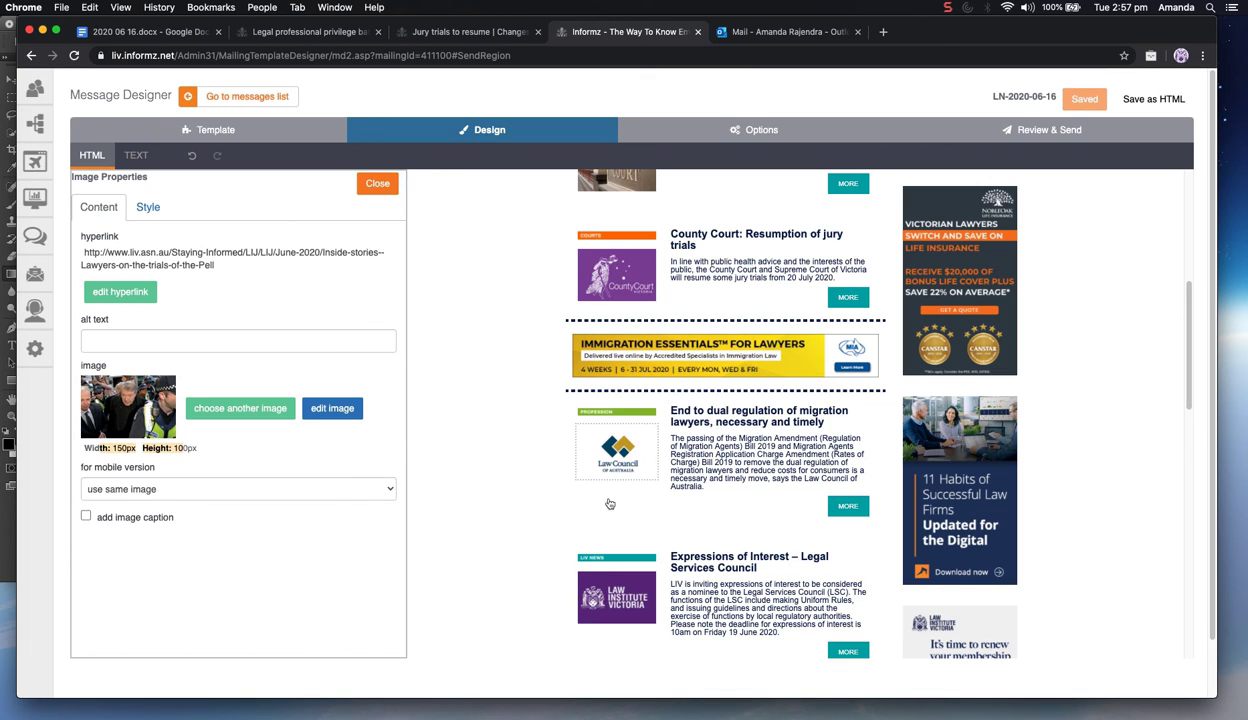
pyautogui.click(613, 611)
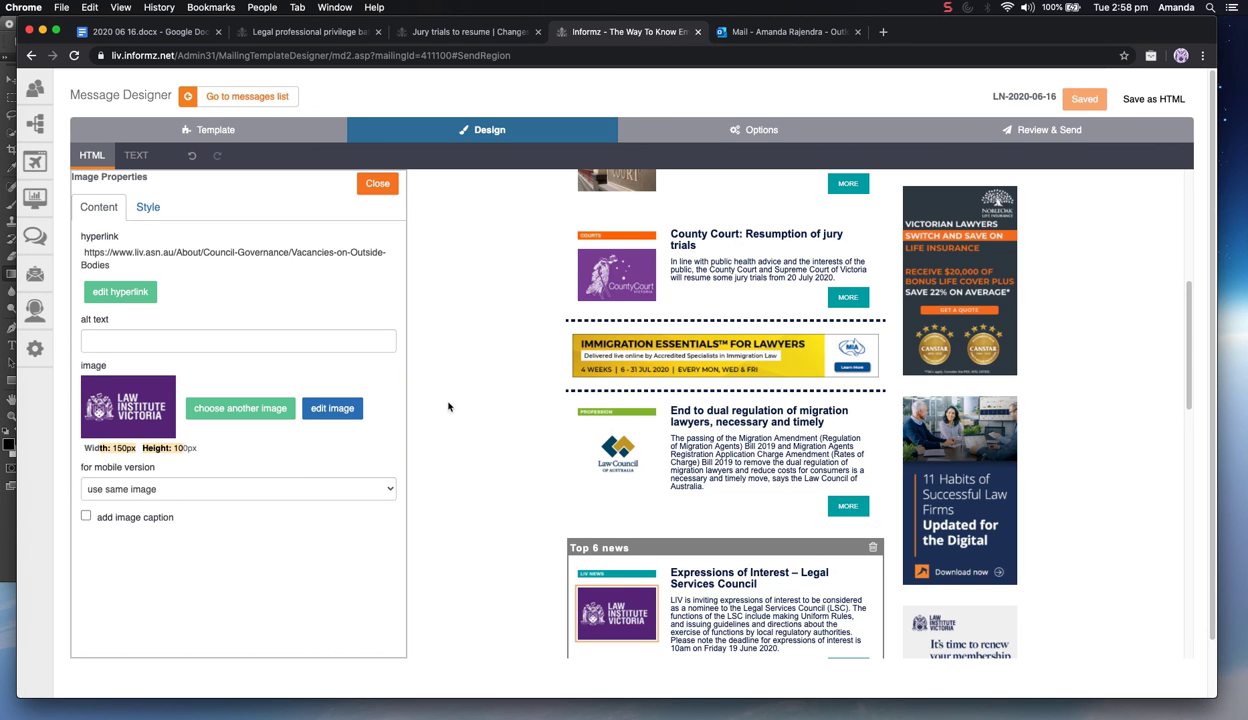
pyautogui.scroll(-2, 448, 406)
pyautogui.scroll(7, 460, 400)
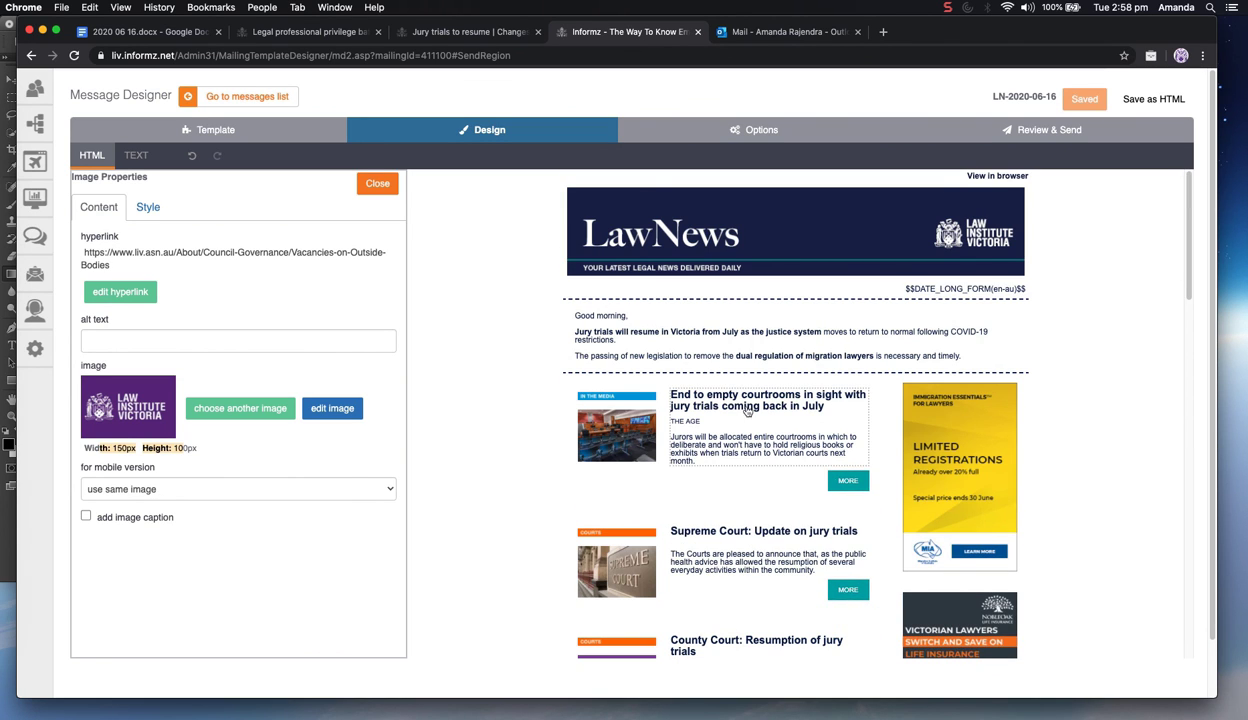